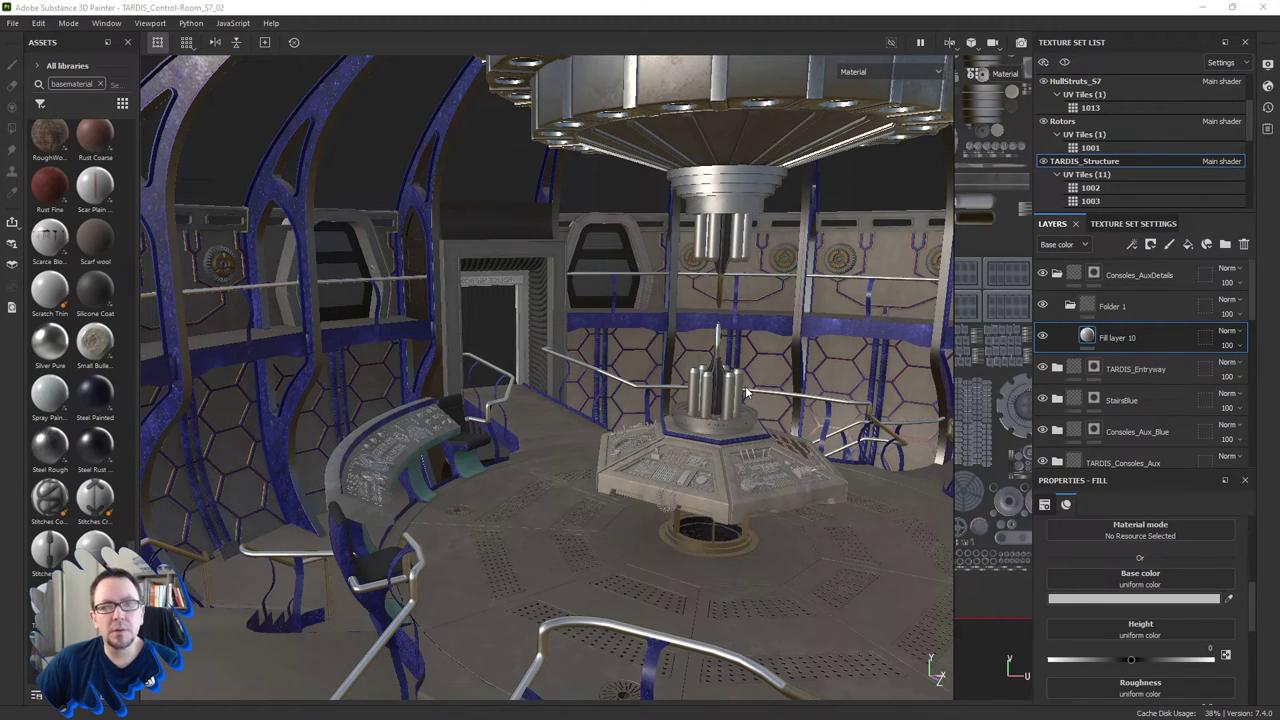
# Orbit and zoom around the TARDIS console, chair, doorway and blue bench to inspect the room.
pyautogui.keyDown('alt'); pyautogui.moveTo(745, 390); pyautogui.dragTo(662, 366); pyautogui.keyUp('alt')
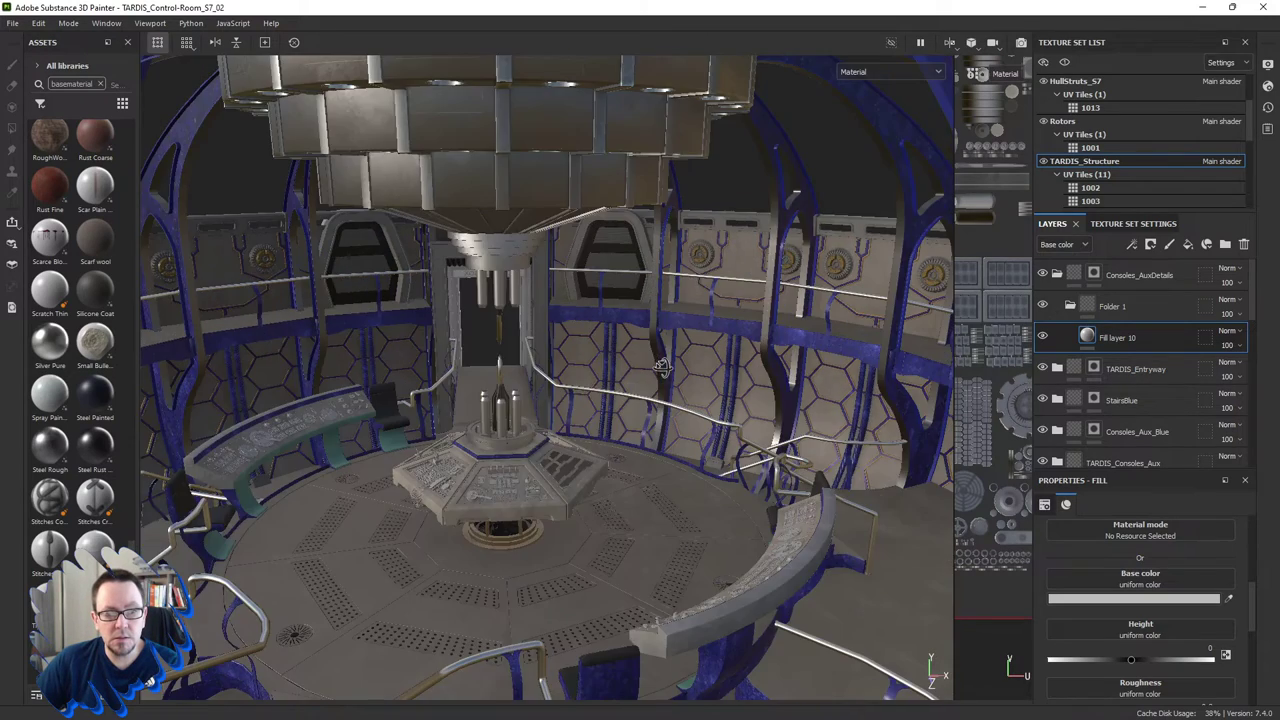
pyautogui.scroll(-3, 650, 368)
pyautogui.keyDown('alt'); pyautogui.moveTo(579, 360); pyautogui.dragTo(523, 362); pyautogui.keyUp('alt')
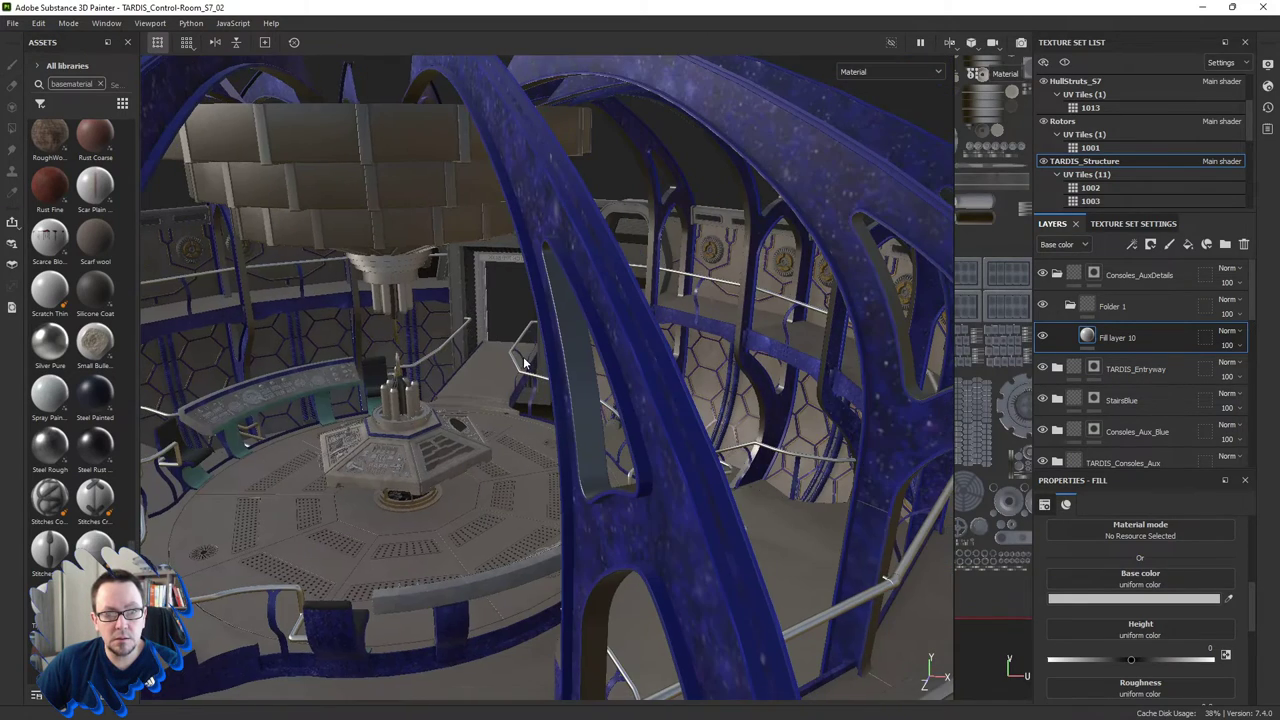
pyautogui.keyDown('alt'); pyautogui.moveTo(386, 337); pyautogui.dragTo(559, 401); pyautogui.keyUp('alt')
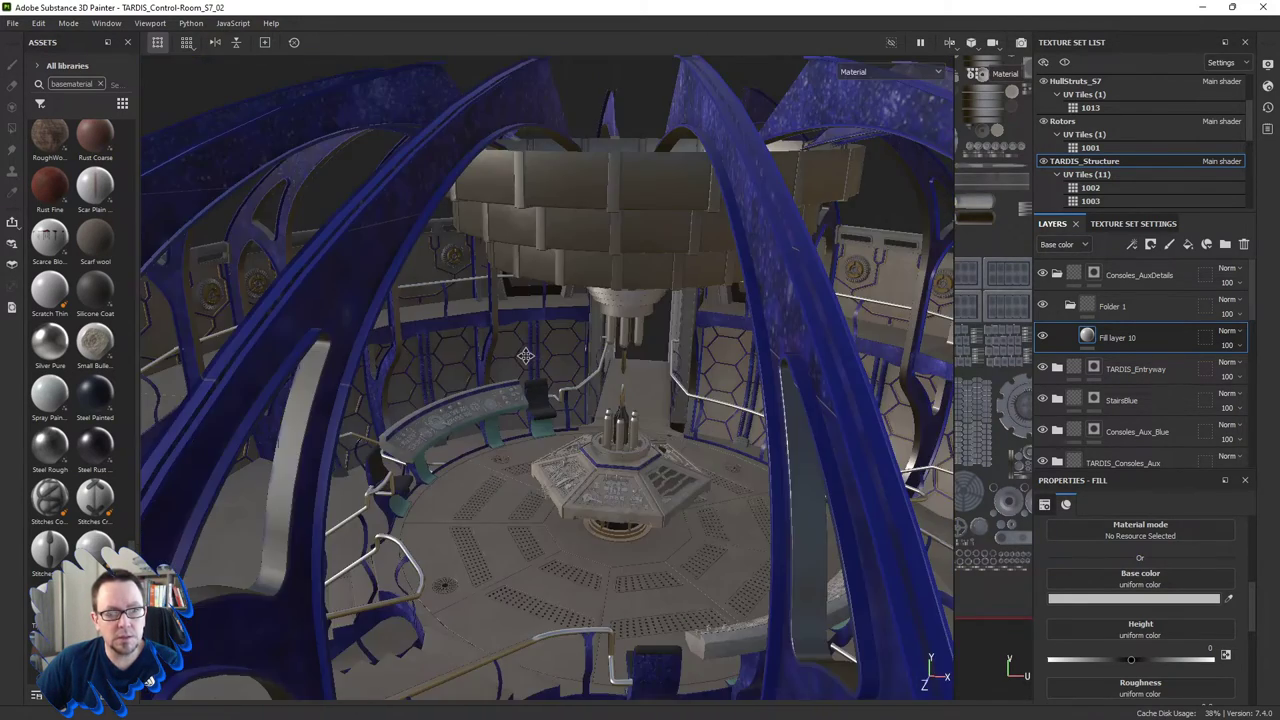
pyautogui.scroll(5, 550, 405)
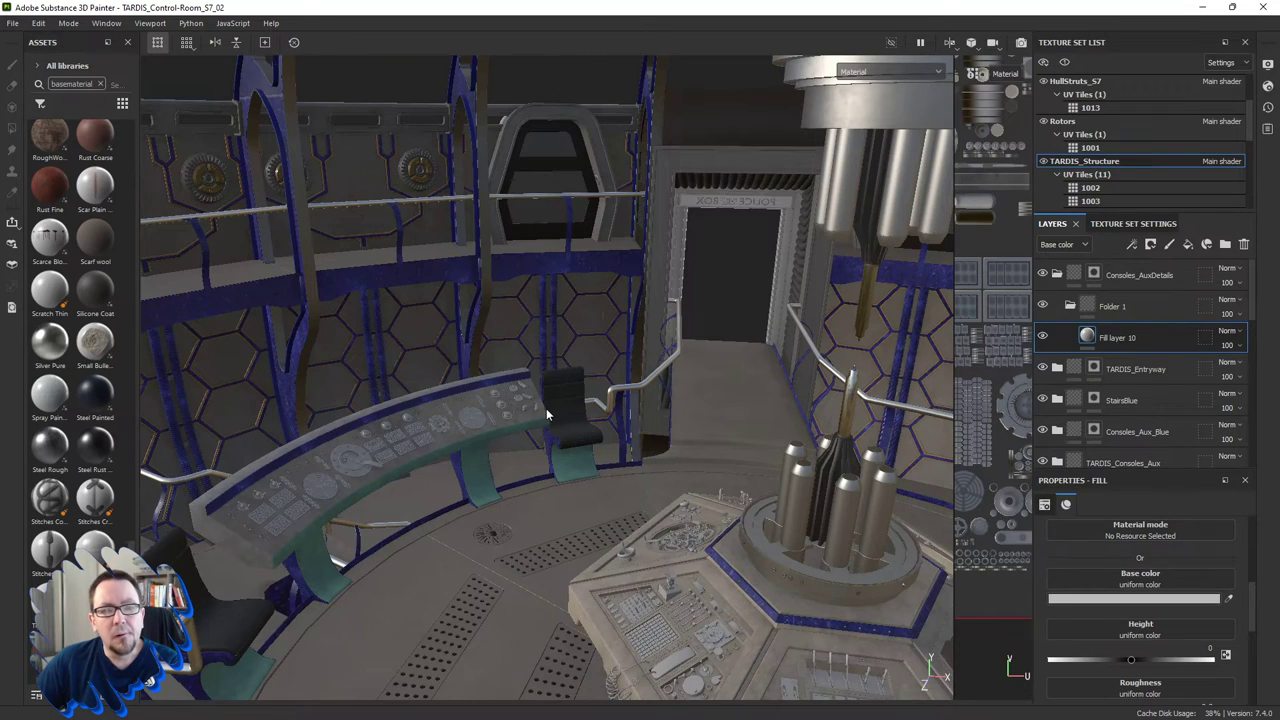
pyautogui.scroll(2, 545, 408)
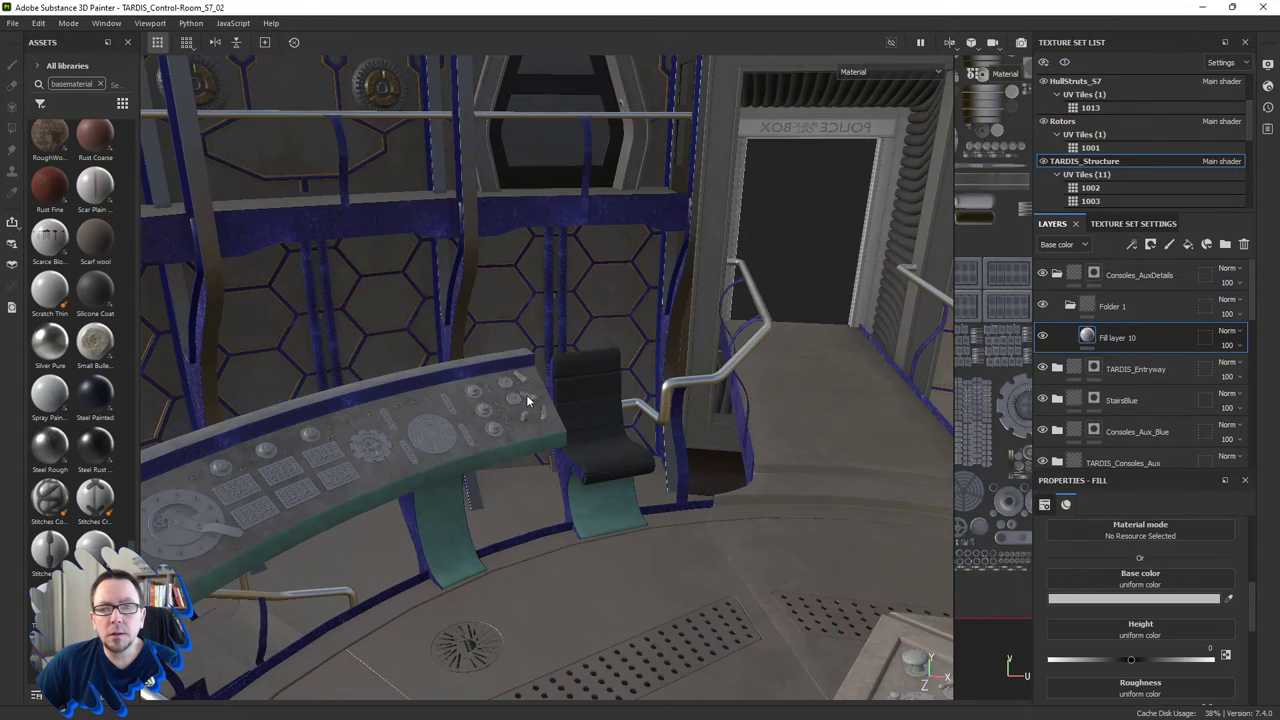
pyautogui.scroll(-2, 530, 395)
pyautogui.scroll(2, 568, 397)
pyautogui.moveTo(568, 397)
pyautogui.keyDown('alt'); pyautogui.mouseDown()
pyautogui.moveTo(630, 390)
pyautogui.moveTo(520, 400)
pyautogui.moveTo(578, 413)
pyautogui.moveTo(495, 490)
pyautogui.mouseUp(); pyautogui.keyUp('alt')
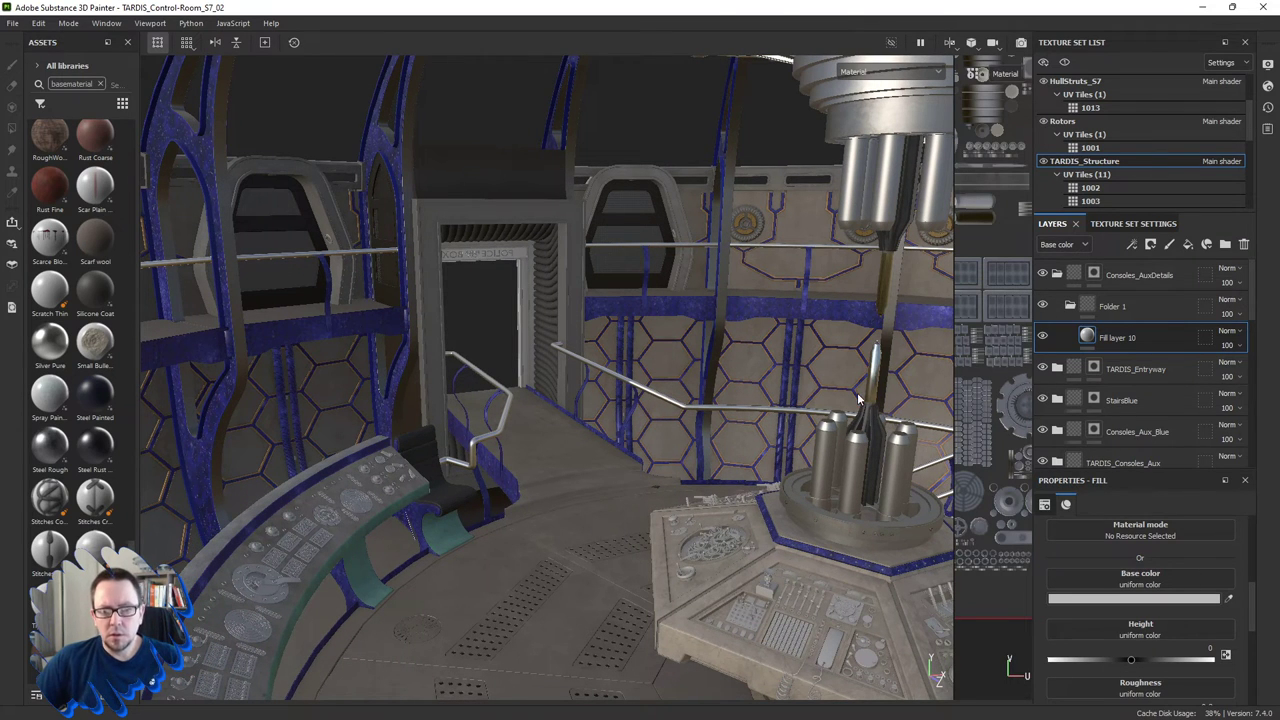
pyautogui.scroll(-2, 718, 440)
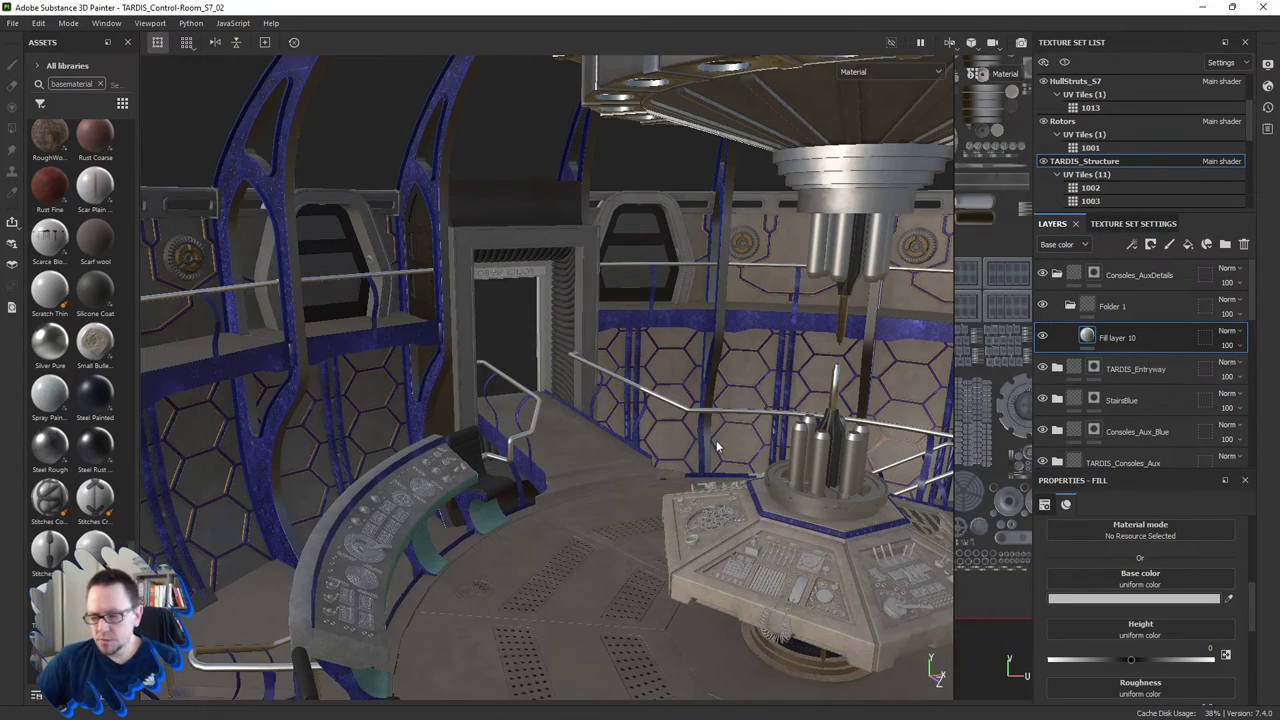
pyautogui.moveTo(718, 455)
pyautogui.keyDown('alt'); pyautogui.mouseDown()
pyautogui.moveTo(662, 403)
pyautogui.moveTo(570, 540)
pyautogui.mouseUp(); pyautogui.keyUp('alt')
pyautogui.scroll(1, 662, 403)
pyautogui.scroll(1, 661, 404)
pyautogui.scroll(1, 661, 405)
pyautogui.scroll(1, 660, 406)
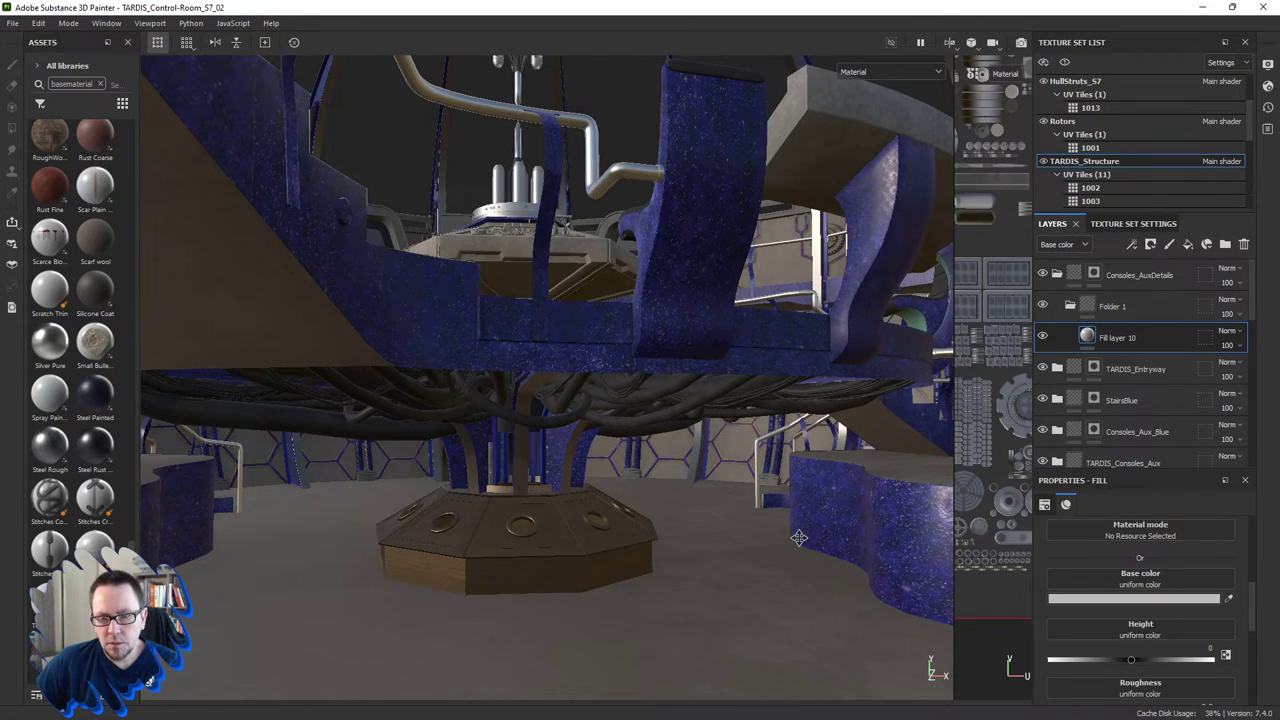
pyautogui.moveTo(809, 538)
pyautogui.keyDown('alt'); pyautogui.mouseDown()
pyautogui.moveTo(762, 543)
pyautogui.moveTo(689, 446)
pyautogui.moveTo(754, 486)
pyautogui.moveTo(486, 343)
pyautogui.moveTo(621, 460)
pyautogui.moveTo(494, 356)
pyautogui.moveTo(592, 458)
pyautogui.mouseUp(); pyautogui.keyUp('alt')
pyautogui.scroll(2, 732, 500)
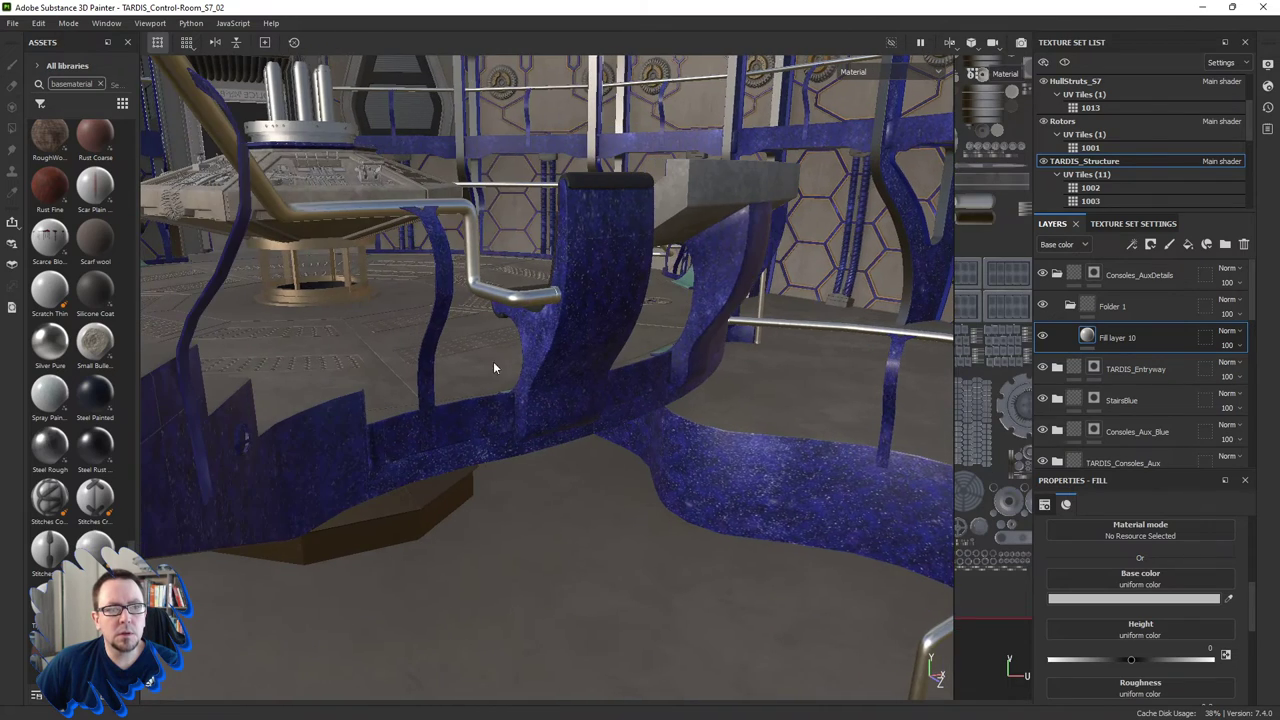
pyautogui.moveTo(493, 361)
pyautogui.keyDown('alt'); pyautogui.mouseDown()
pyautogui.moveTo(418, 280)
pyautogui.moveTo(512, 350)
pyautogui.moveTo(619, 387)
pyautogui.moveTo(620, 400)
pyautogui.moveTo(581, 405)
pyautogui.mouseUp(); pyautogui.keyUp('alt')
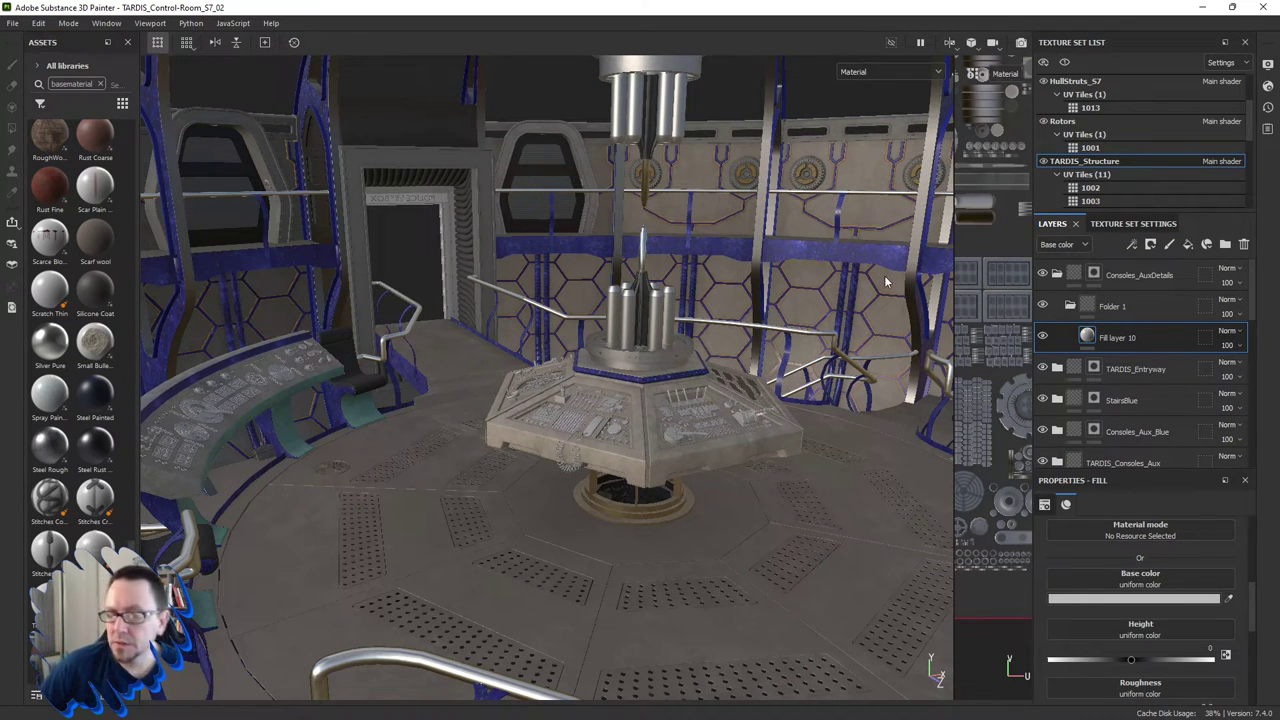
pyautogui.scroll(1, 1048, 92)
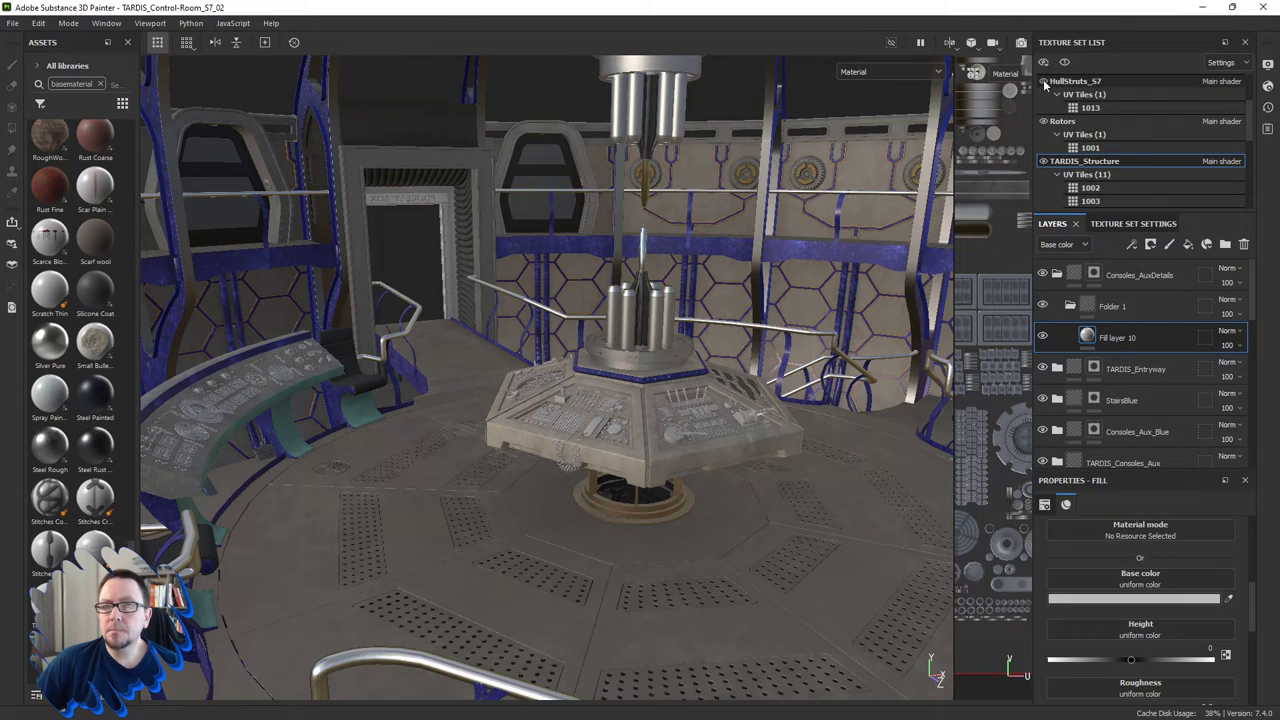
pyautogui.scroll(1, 1052, 97)
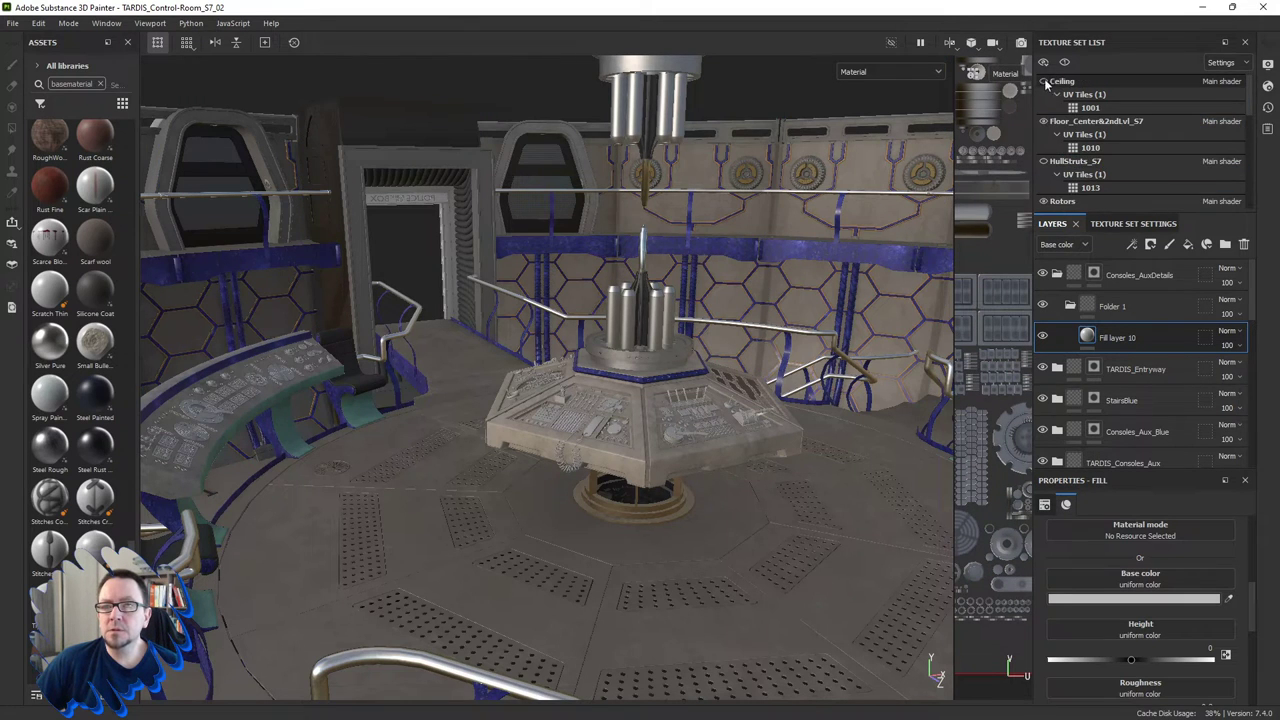
# Toggle the Floor_Center&2ndLvl_S7 texture set's visibility off and back on.
pyautogui.click(1044, 121)
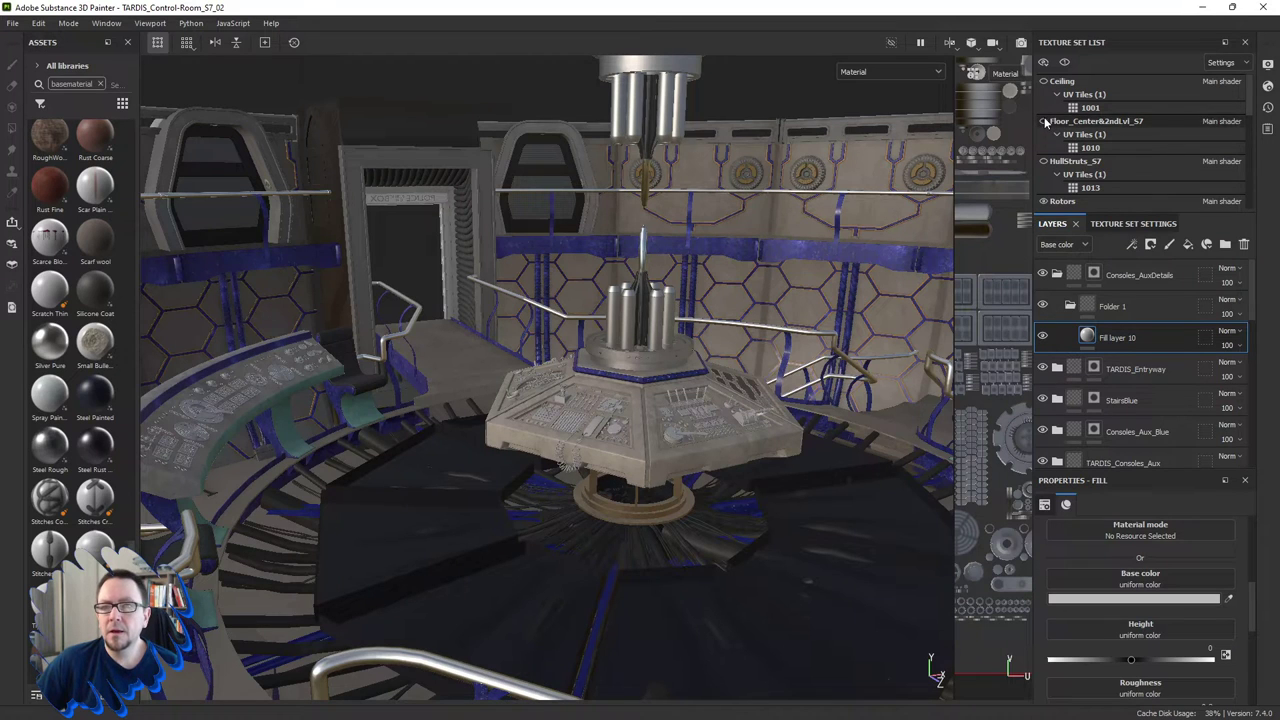
pyautogui.click(1044, 121)
pyautogui.scroll(-2, 1046, 120)
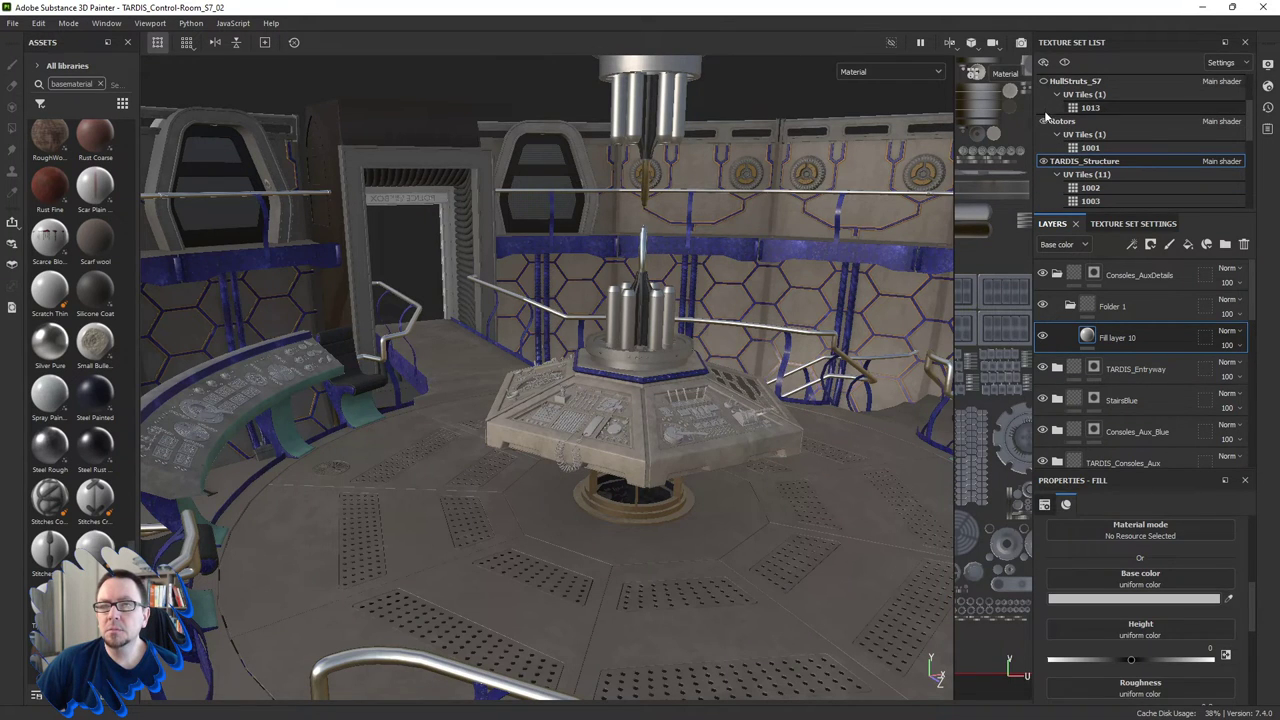
pyautogui.scroll(-1, 1046, 166)
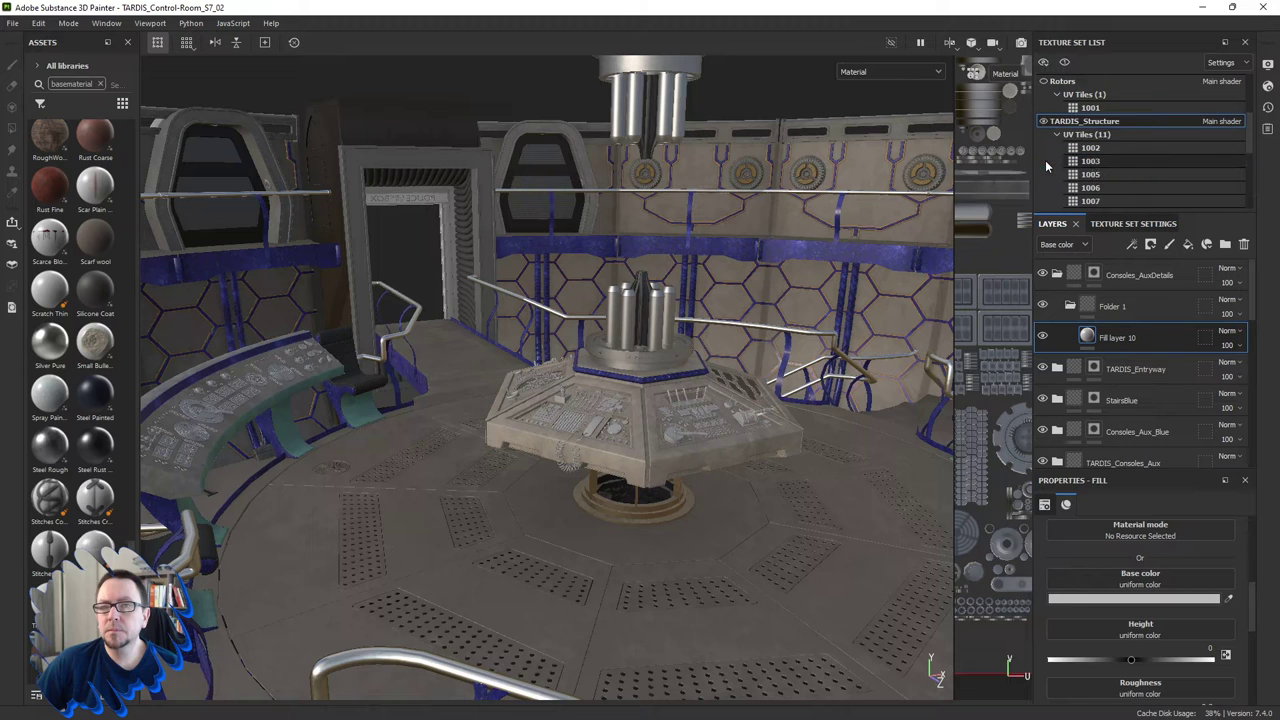
pyautogui.scroll(-3, 1046, 166)
# Hide the Walls_UpperLvl_S7 texture set while keeping the floor visible.
pyautogui.click(1044, 174)
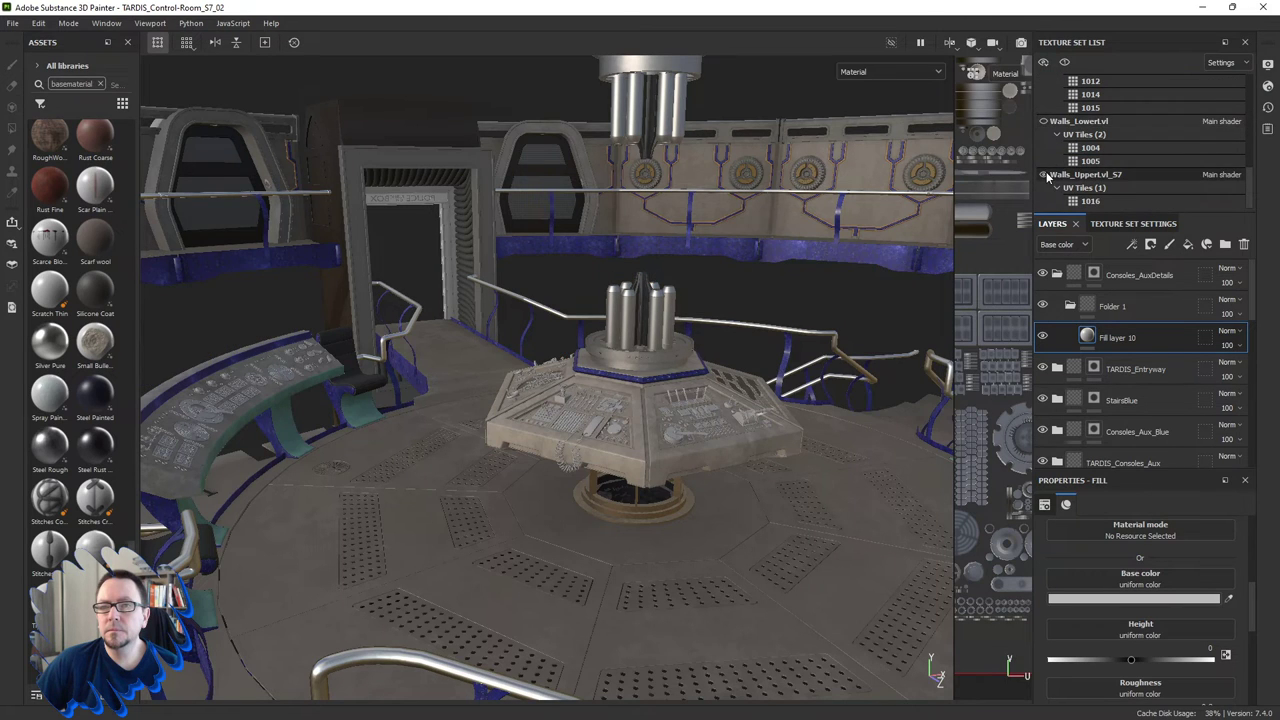
pyautogui.scroll(2, 1046, 170)
pyautogui.scroll(1, 1046, 168)
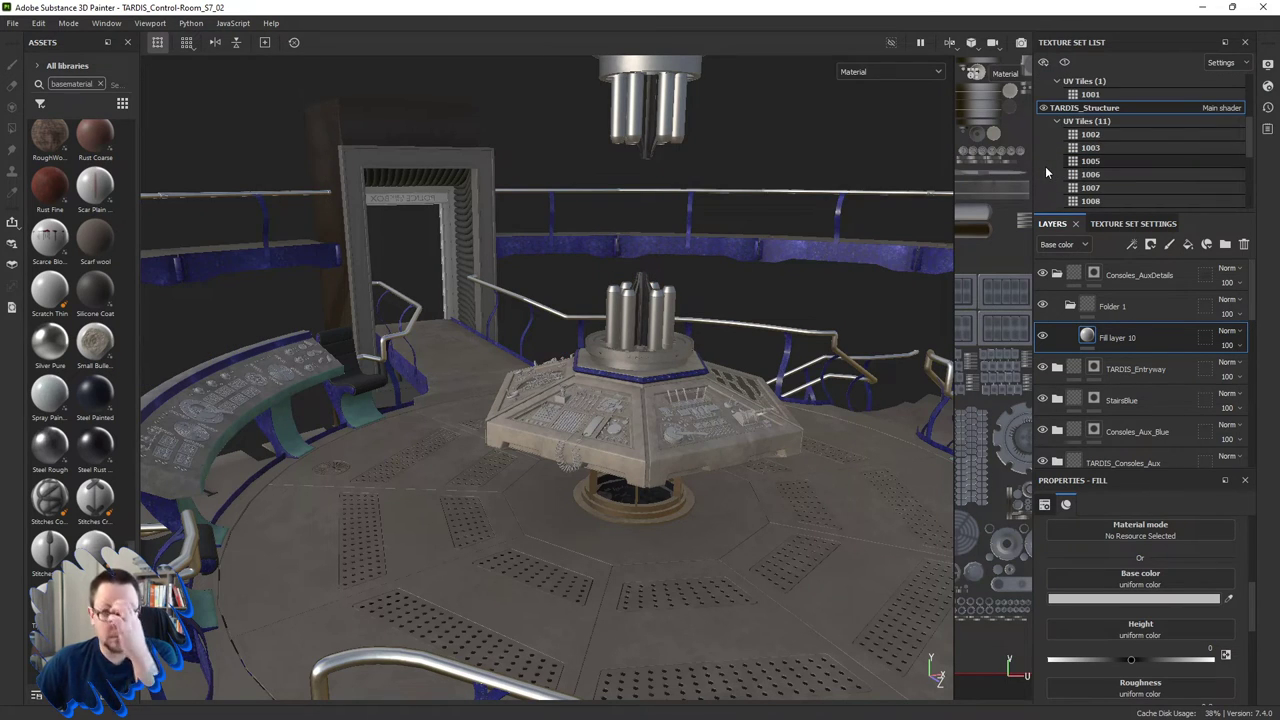
pyautogui.scroll(2, 1046, 166)
pyautogui.scroll(1, 1045, 140)
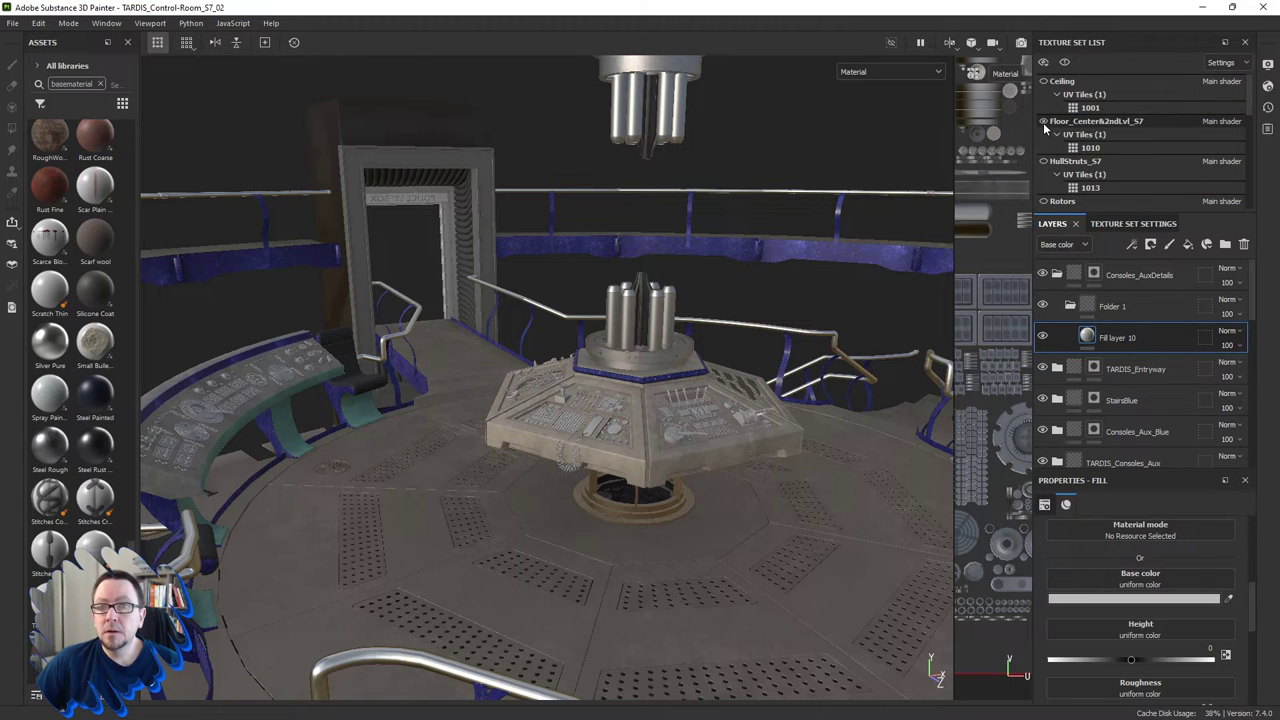
pyautogui.click(1044, 122)
pyautogui.click(1044, 122)
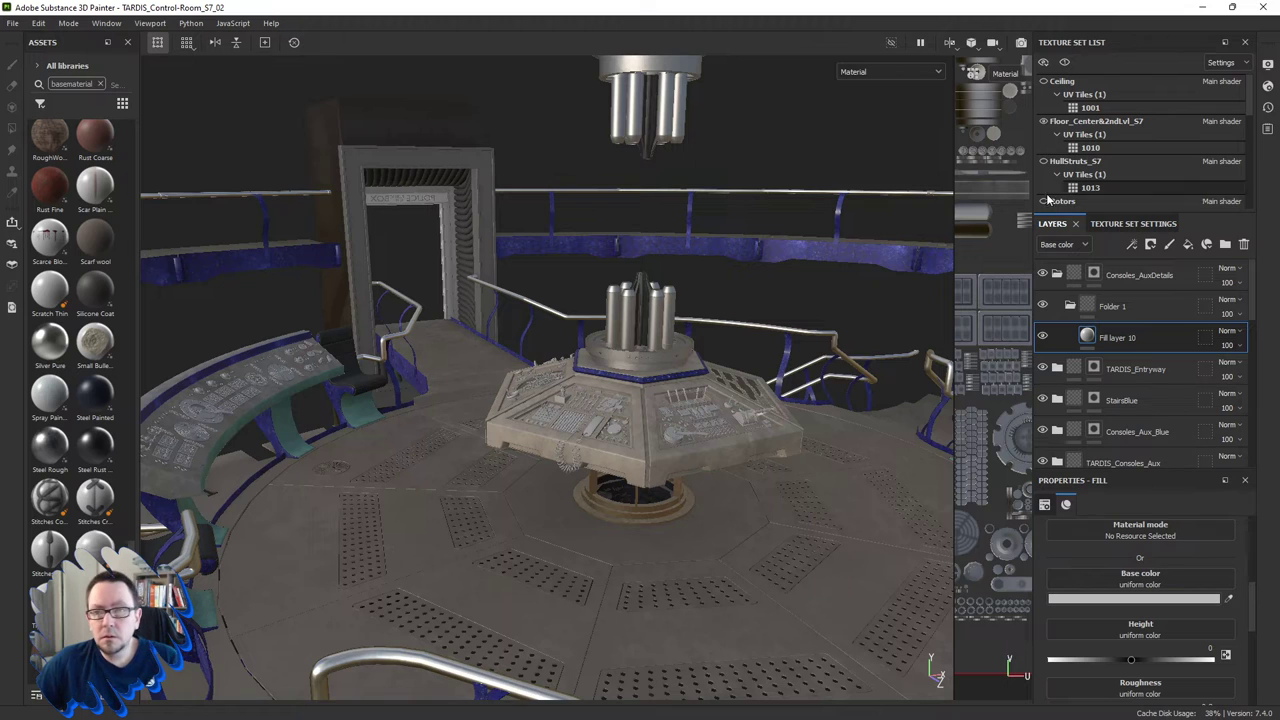
pyautogui.scroll(-3, 1140, 360)
pyautogui.scroll(-3, 1140, 360)
pyautogui.scroll(-2, 1140, 360)
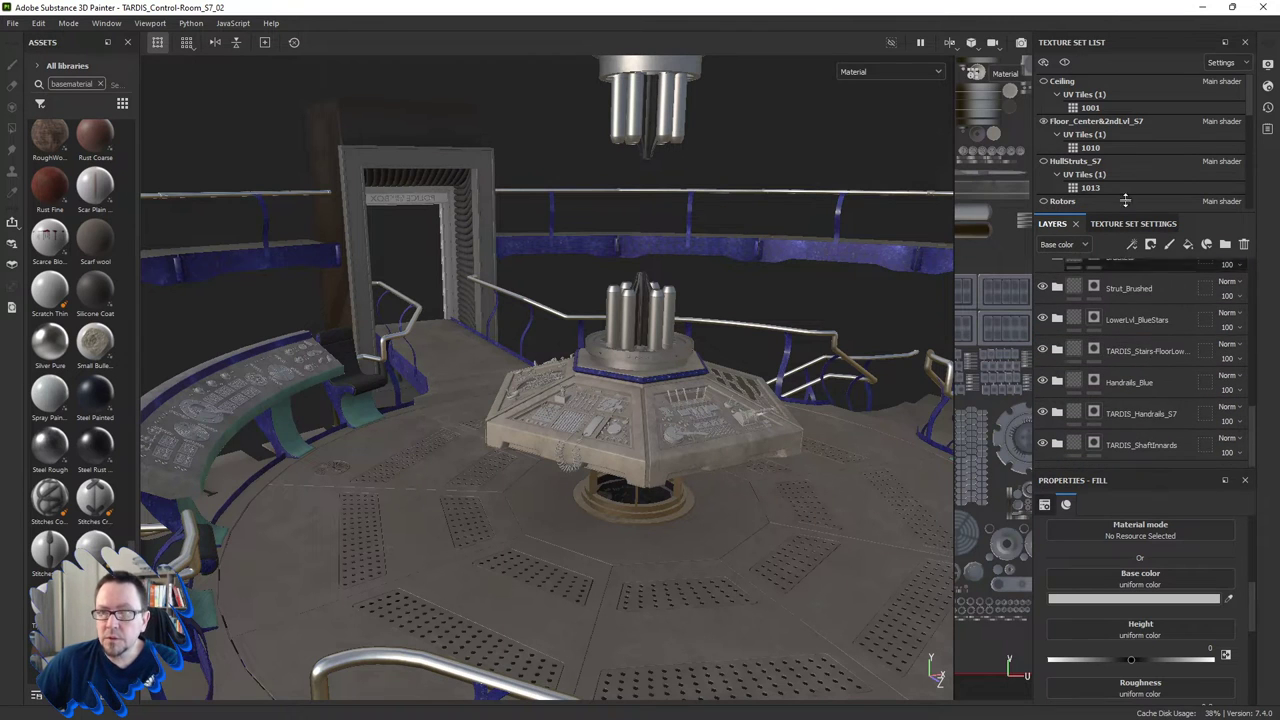
pyautogui.scroll(-4, 1125, 200)
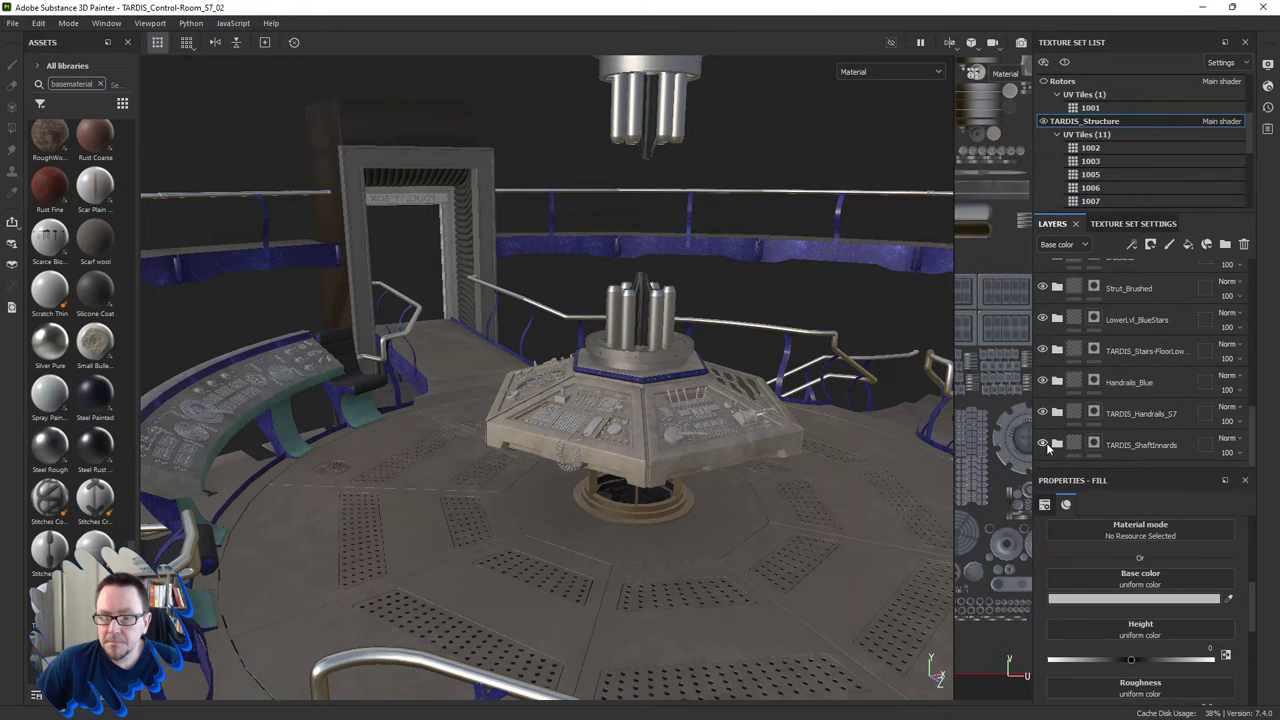
# Hide the TARDIS_Handrails_S7, LightBlocks and Tubage layers, leaving TARDIS_Seats visible.
pyautogui.click(1042, 414)
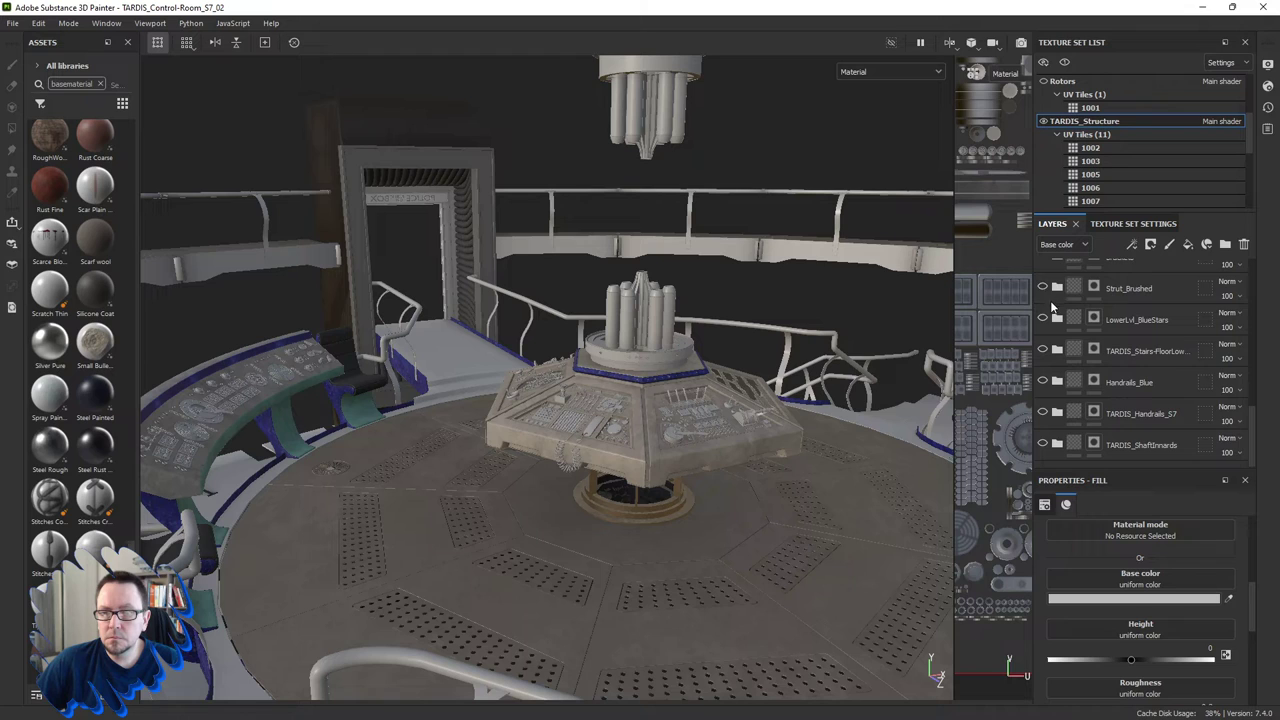
pyautogui.scroll(3, 1051, 308)
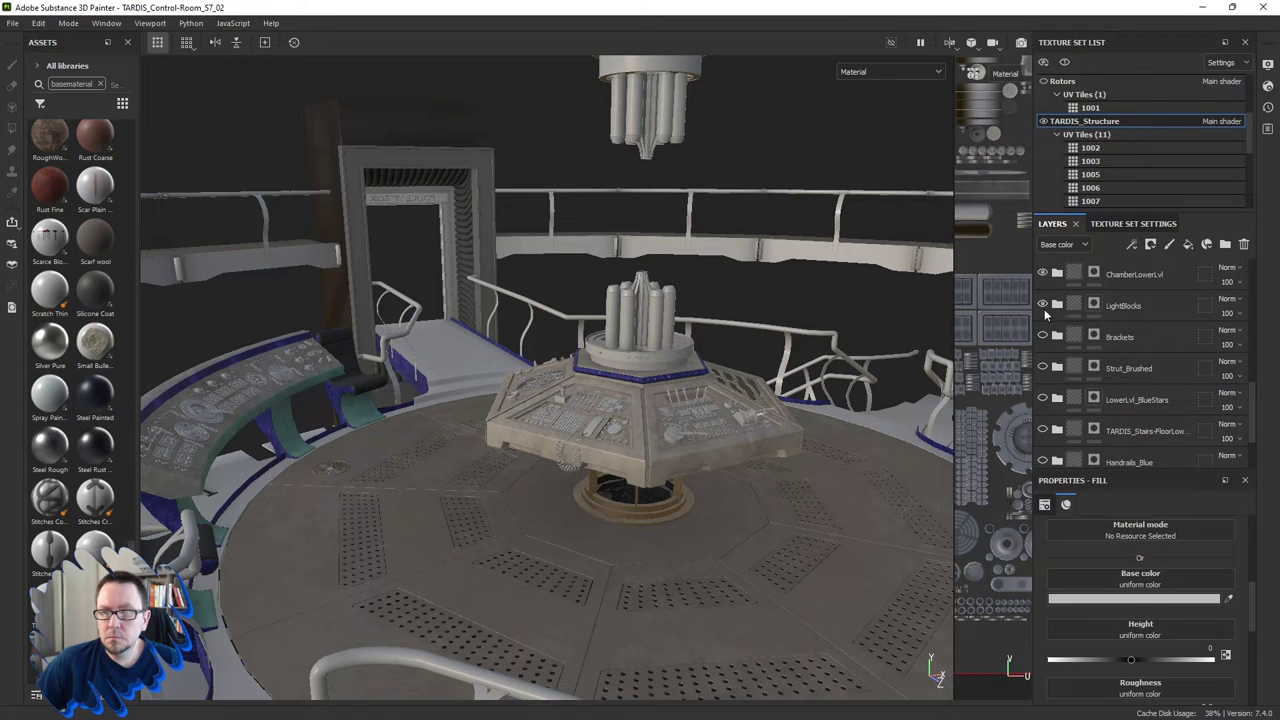
pyautogui.click(1043, 306)
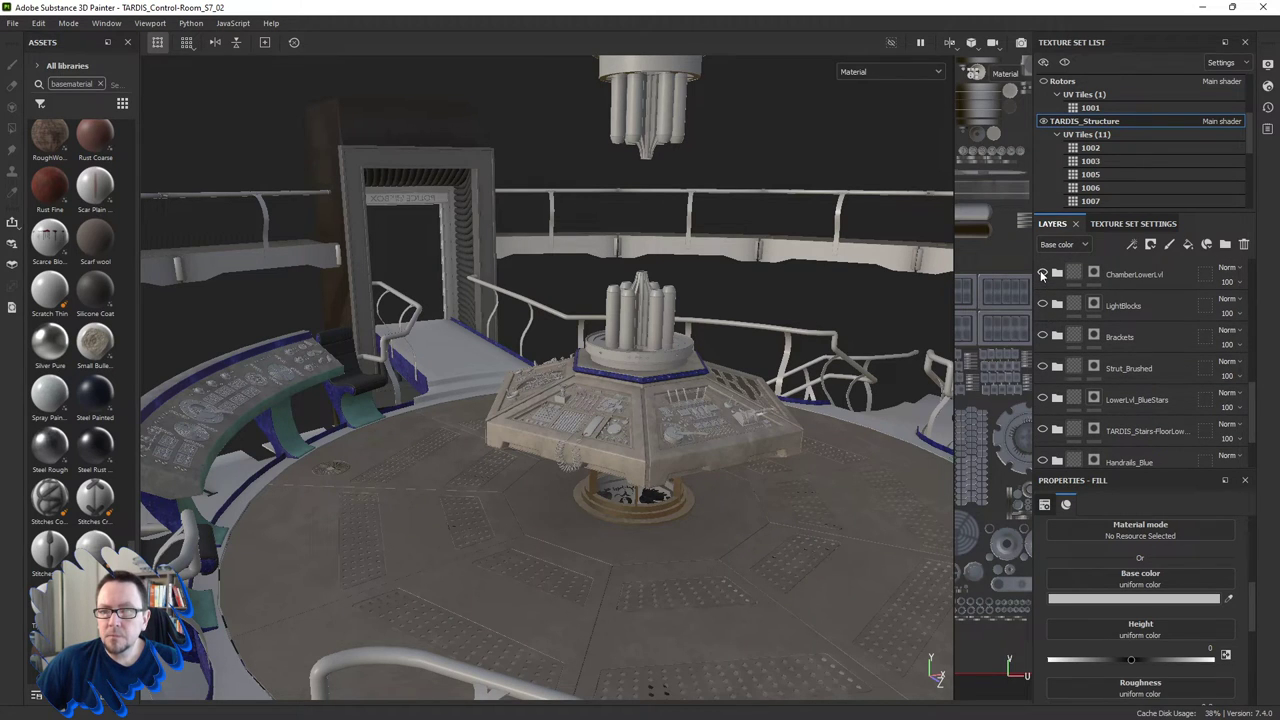
pyautogui.scroll(5, 1107, 369)
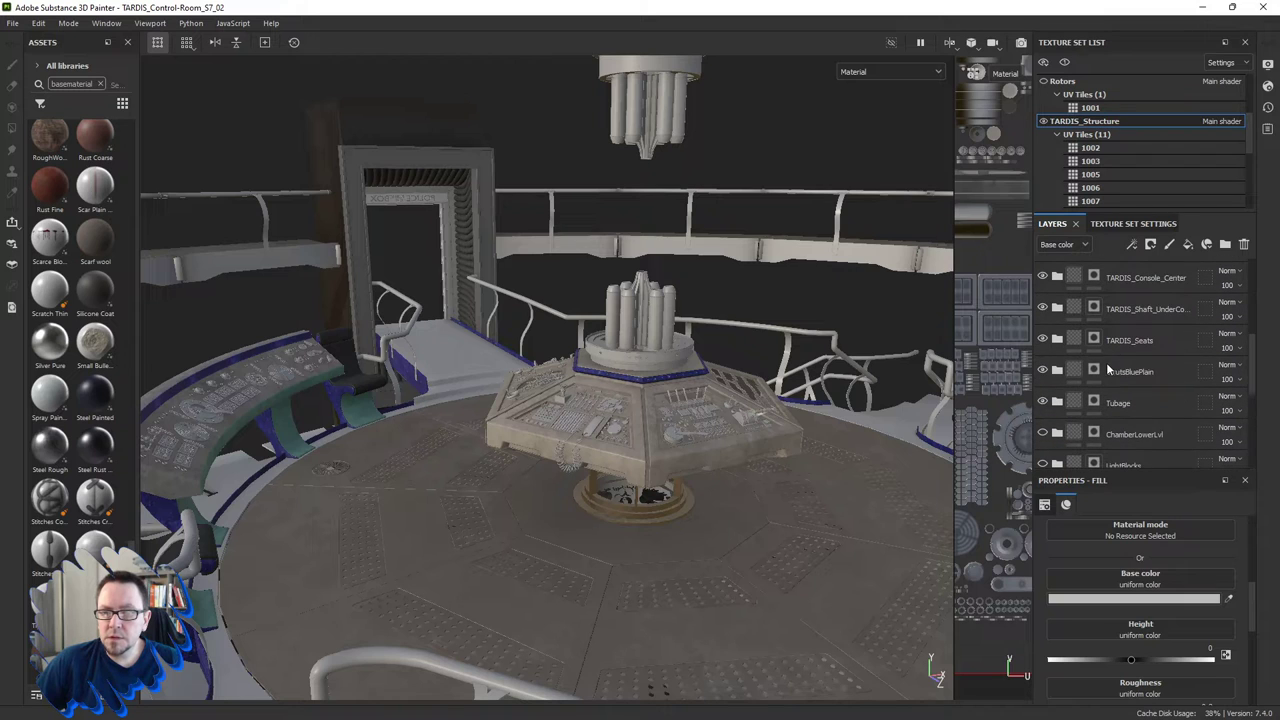
pyautogui.click(1043, 403)
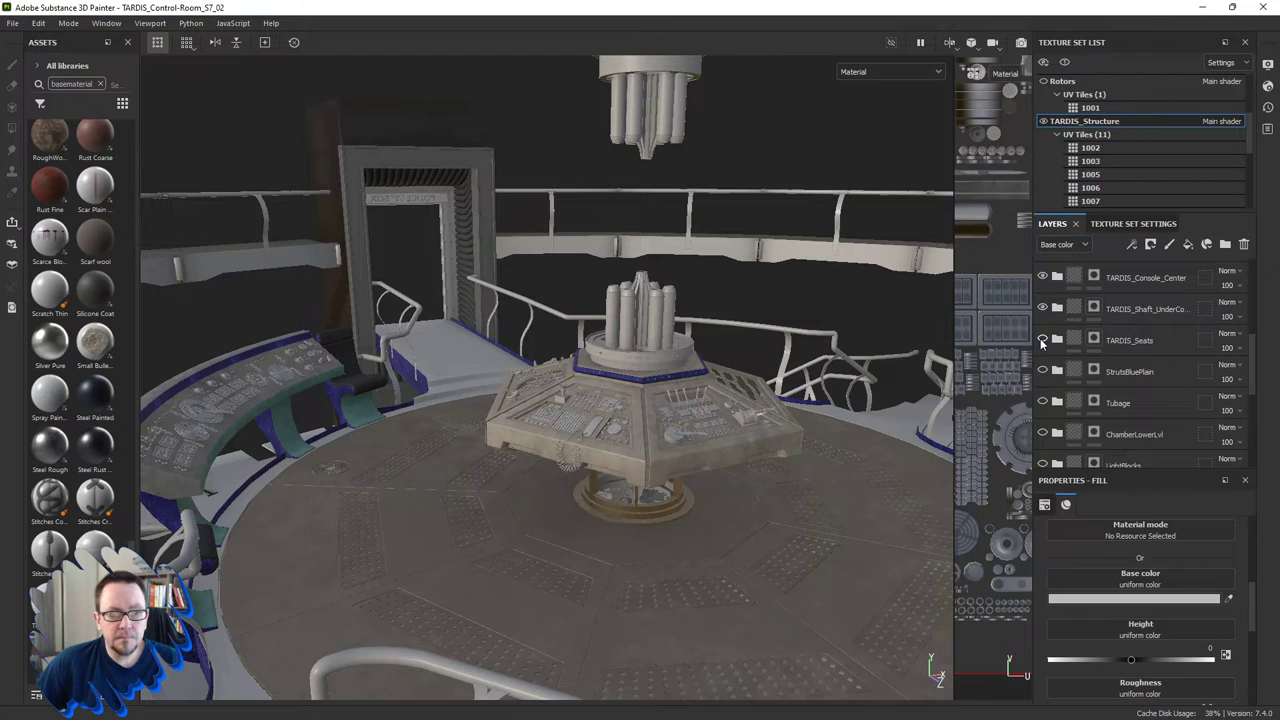
pyautogui.click(1042, 341)
pyautogui.click(1043, 340)
pyautogui.scroll(1, 1046, 334)
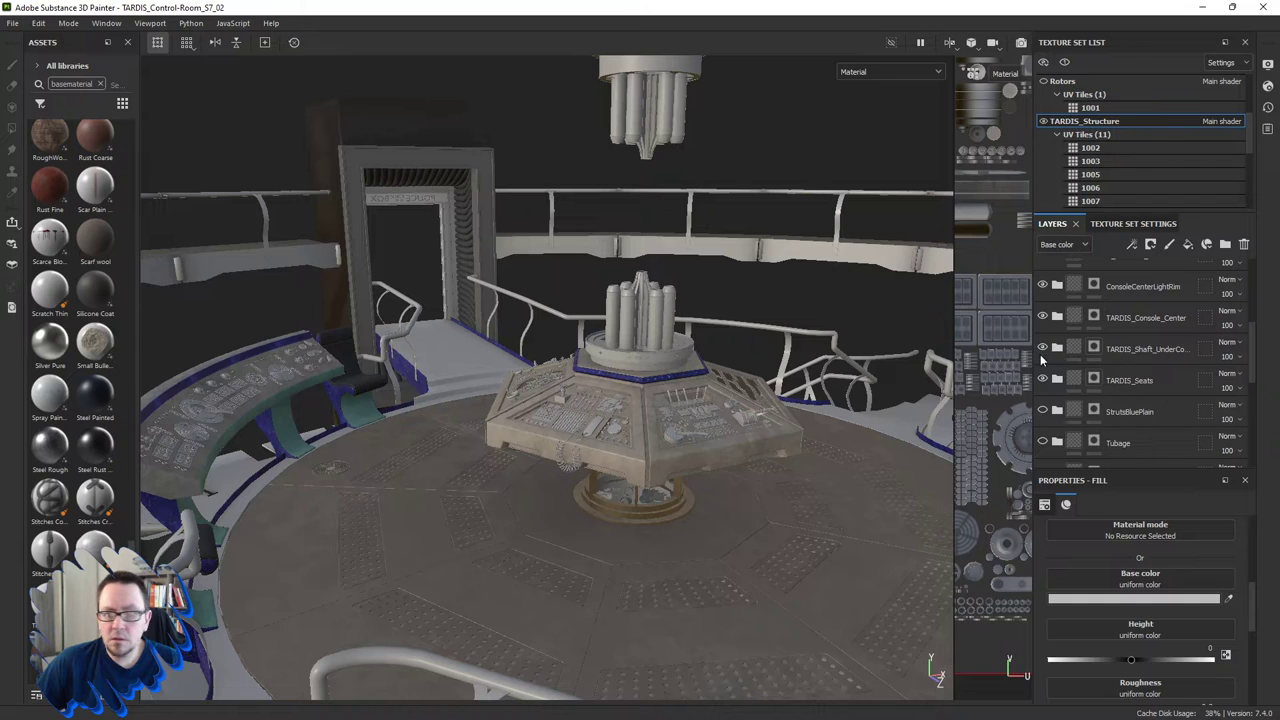
# Hide the shaft, TARDIS_Console_Center, ConsoleCenterLightRim and StairsBlue layers, and enable Fill layer 10.
pyautogui.click(1042, 348)
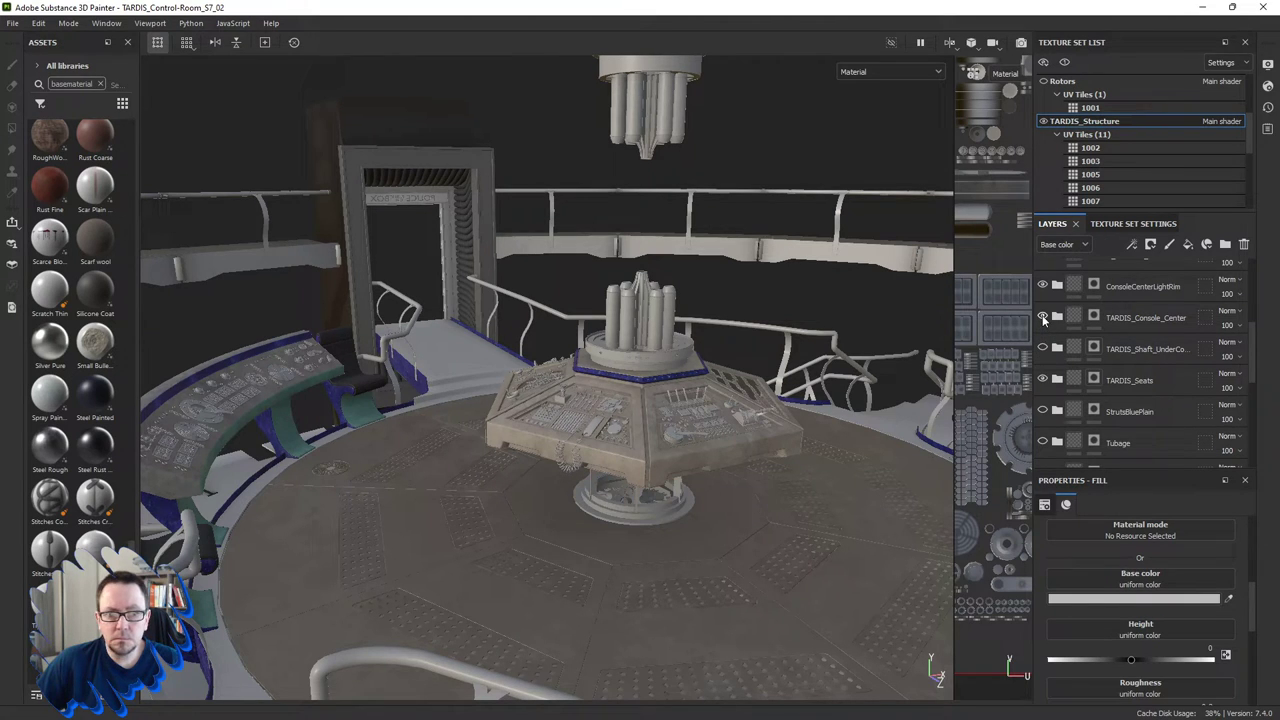
pyautogui.click(1043, 319)
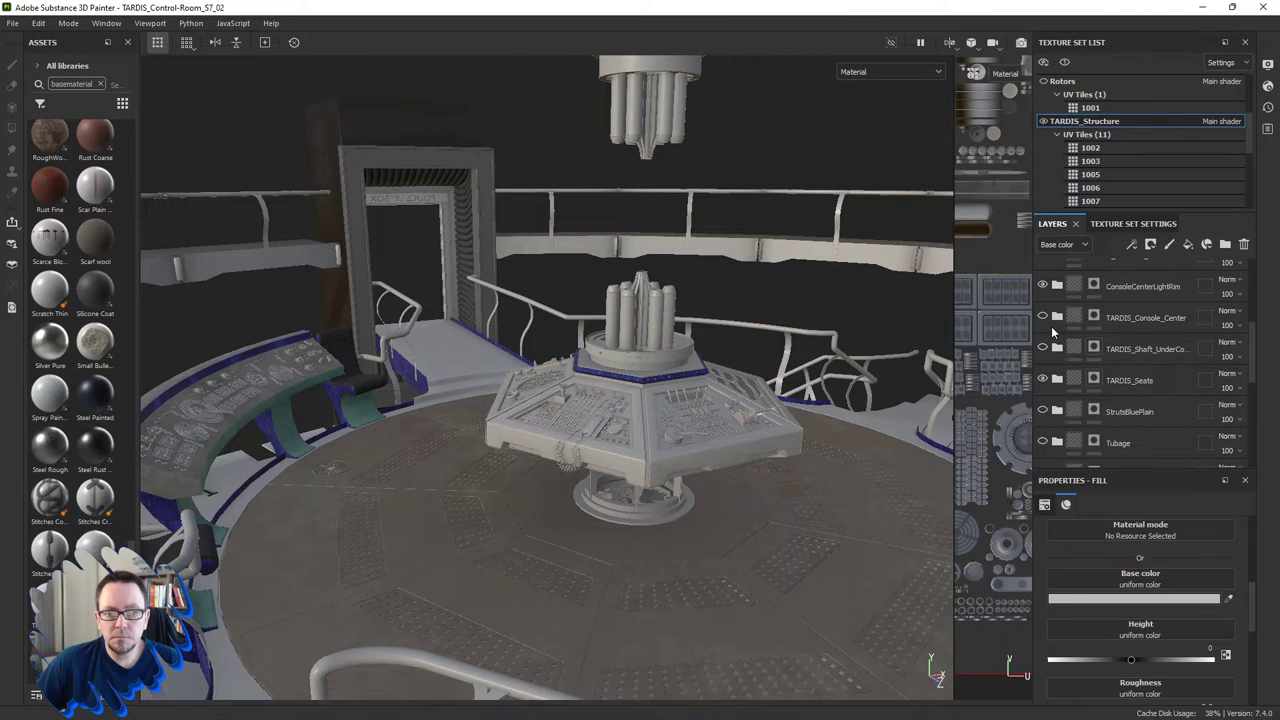
pyautogui.scroll(1, 1052, 337)
pyautogui.scroll(1, 1052, 337)
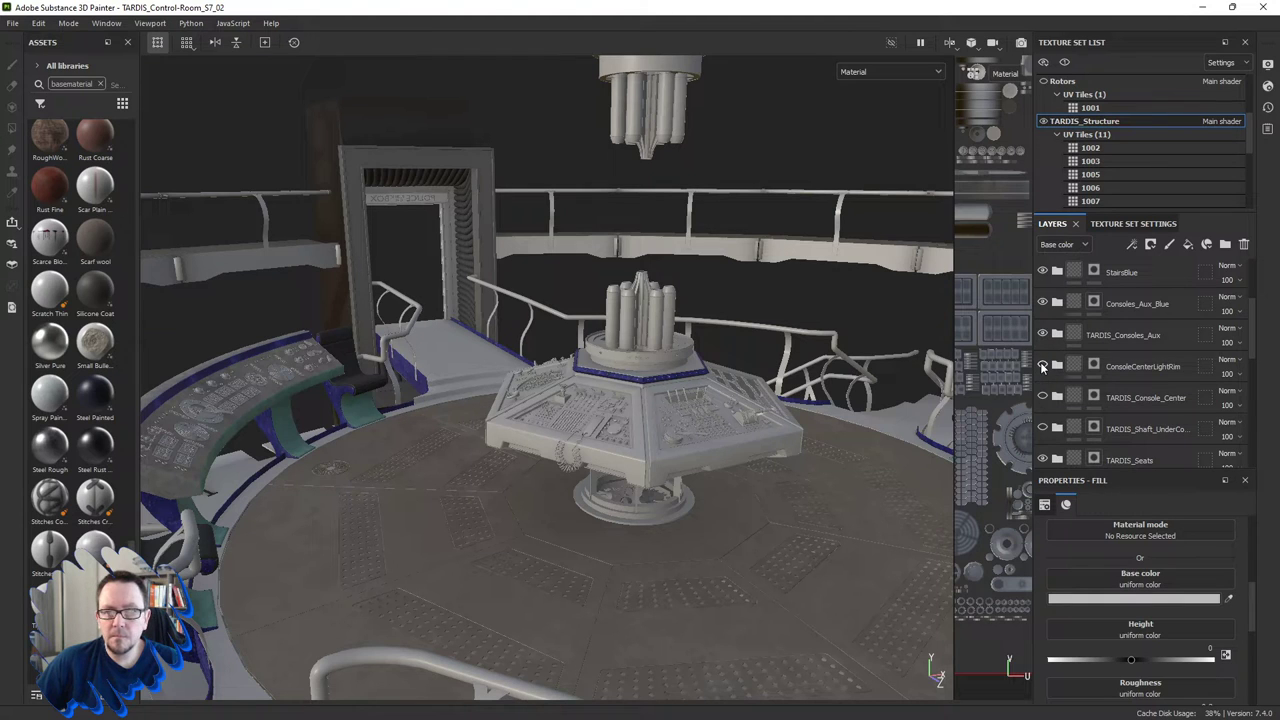
pyautogui.click(1042, 367)
pyautogui.scroll(1, 1047, 374)
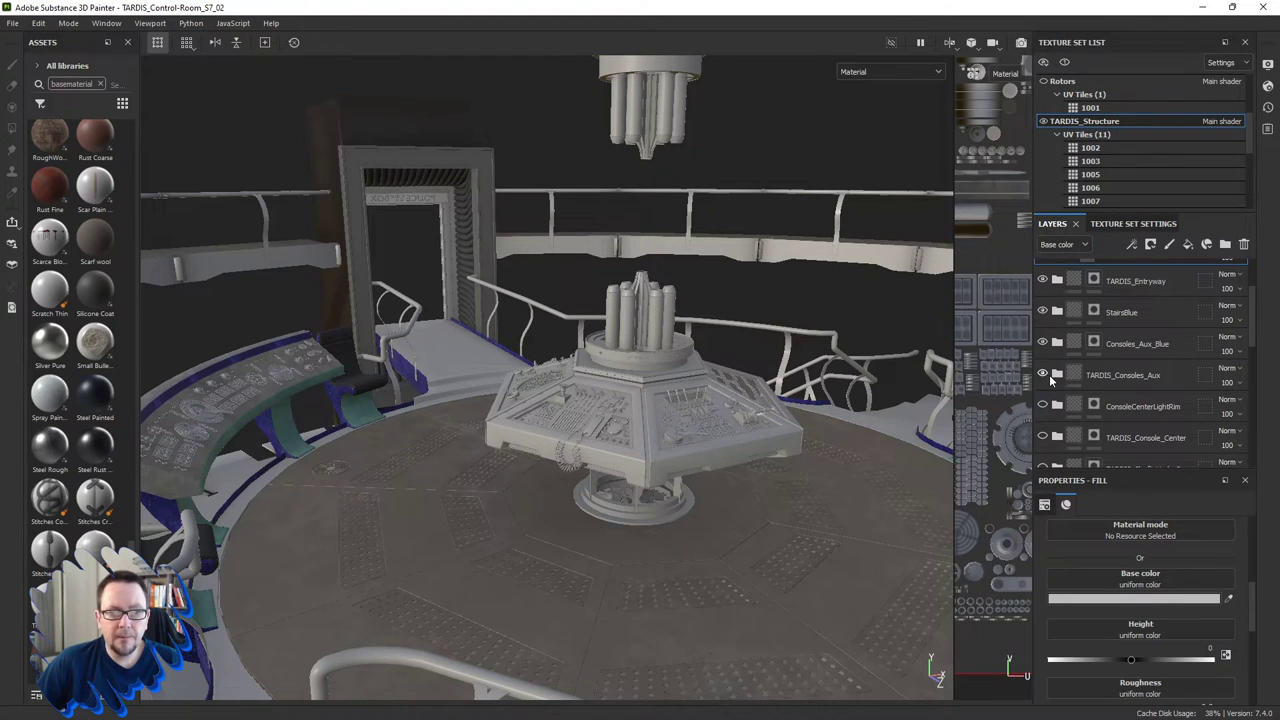
pyautogui.scroll(1, 1047, 374)
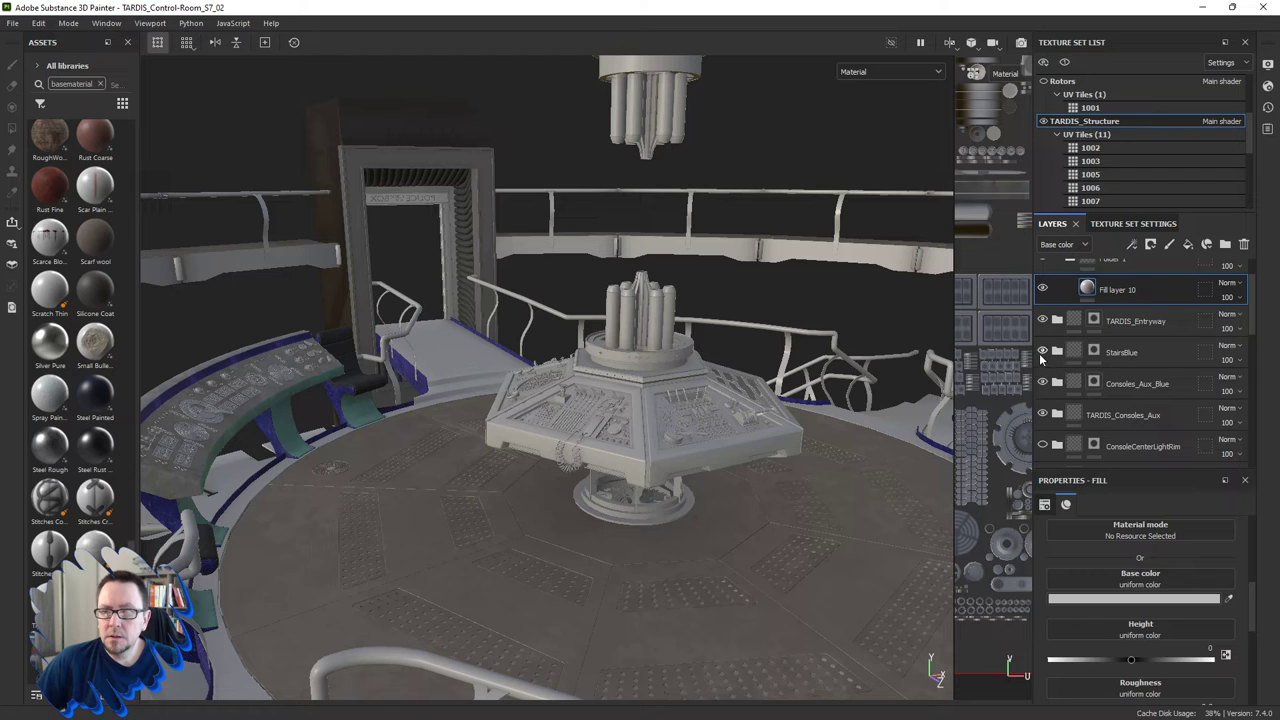
pyautogui.click(1043, 351)
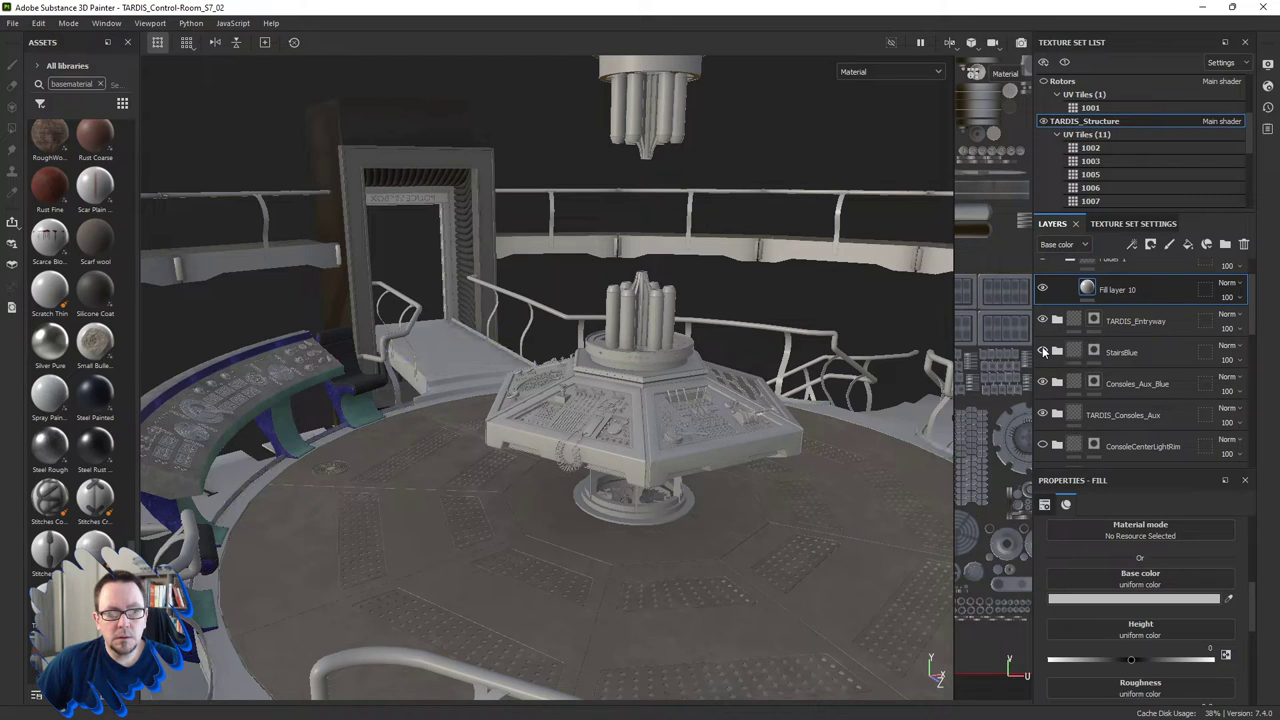
pyautogui.scroll(1, 1045, 345)
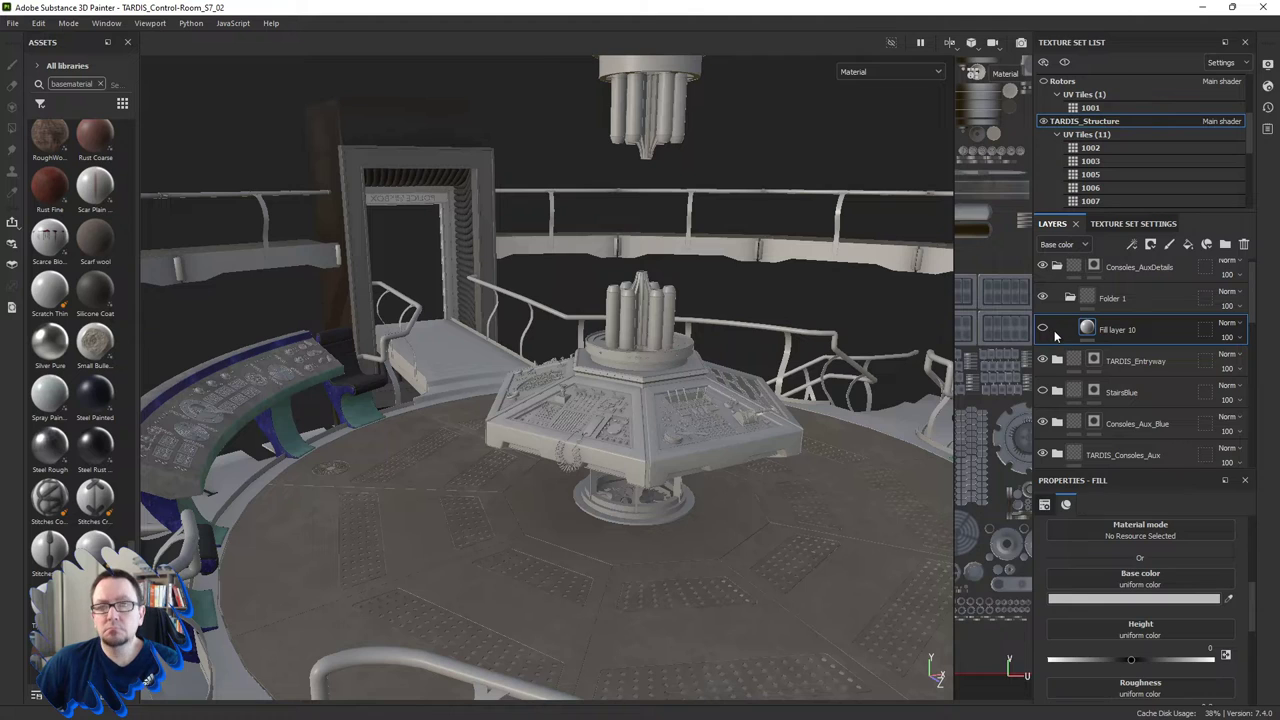
pyautogui.scroll(1, 1055, 335)
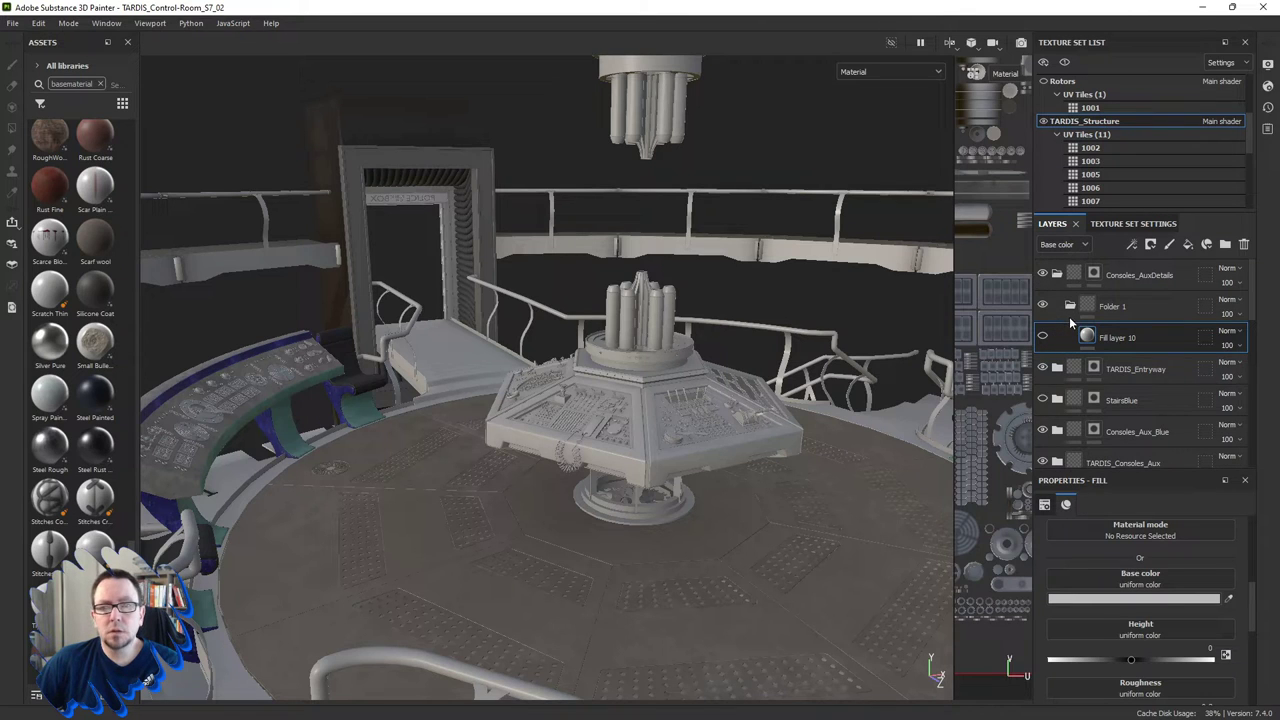
pyautogui.click(1043, 338)
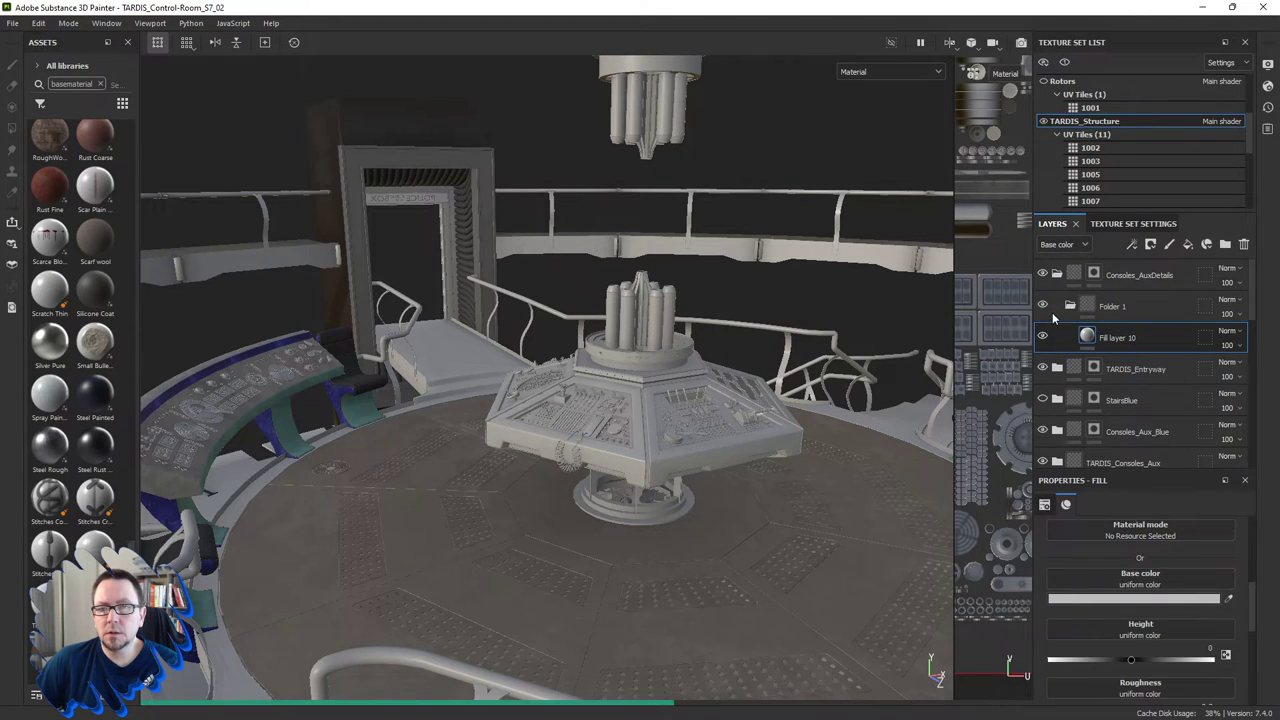
# Hide the TARDIS_Entryway layer, then orbit and zoom onto the curved console panel.
pyautogui.click(1042, 369)
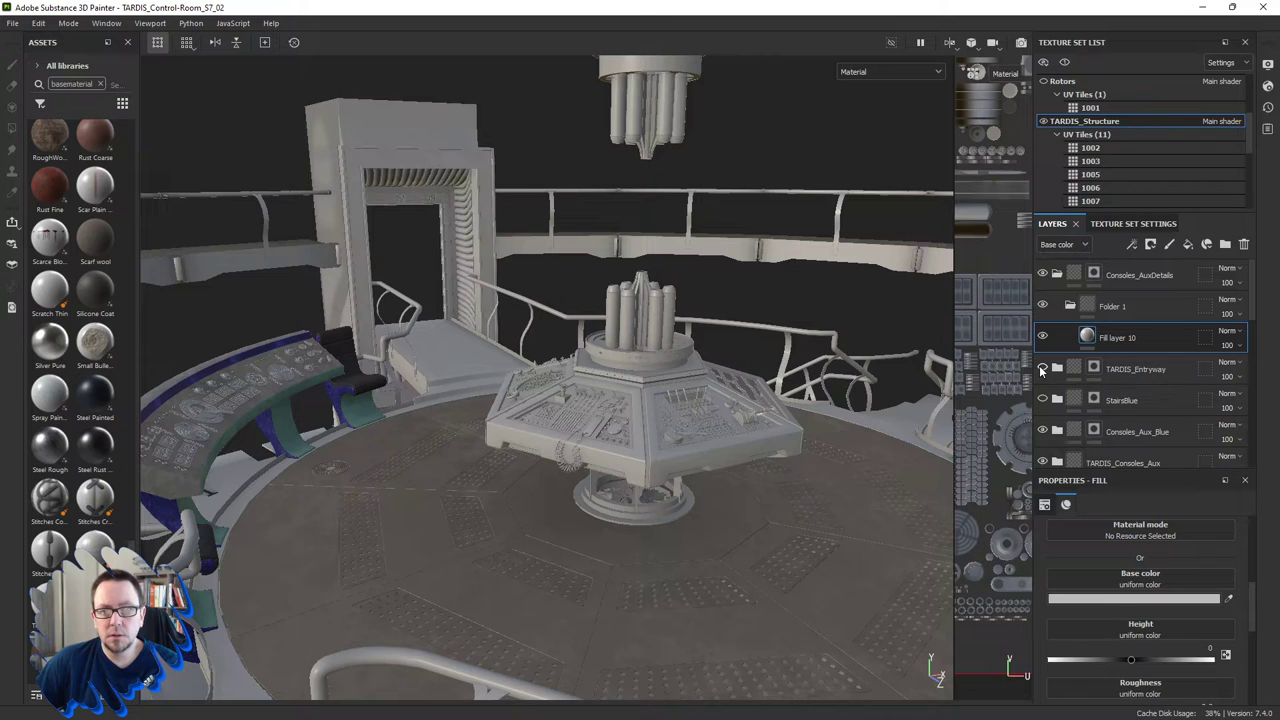
pyautogui.doubleClick(1116, 339)
pyautogui.press('Return')
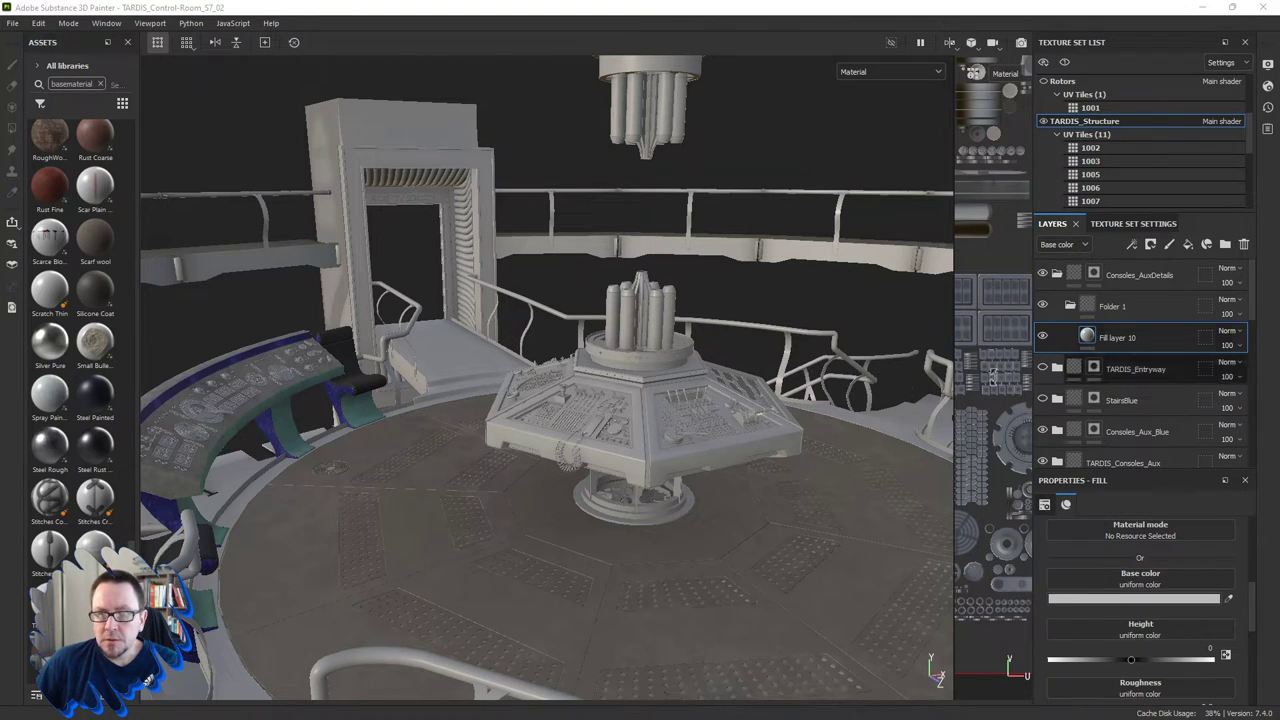
pyautogui.moveTo(605, 493)
pyautogui.keyDown('alt'); pyautogui.mouseDown()
pyautogui.moveTo(393, 490)
pyautogui.moveTo(663, 479)
pyautogui.moveTo(643, 467)
pyautogui.mouseUp(); pyautogui.keyUp('alt')
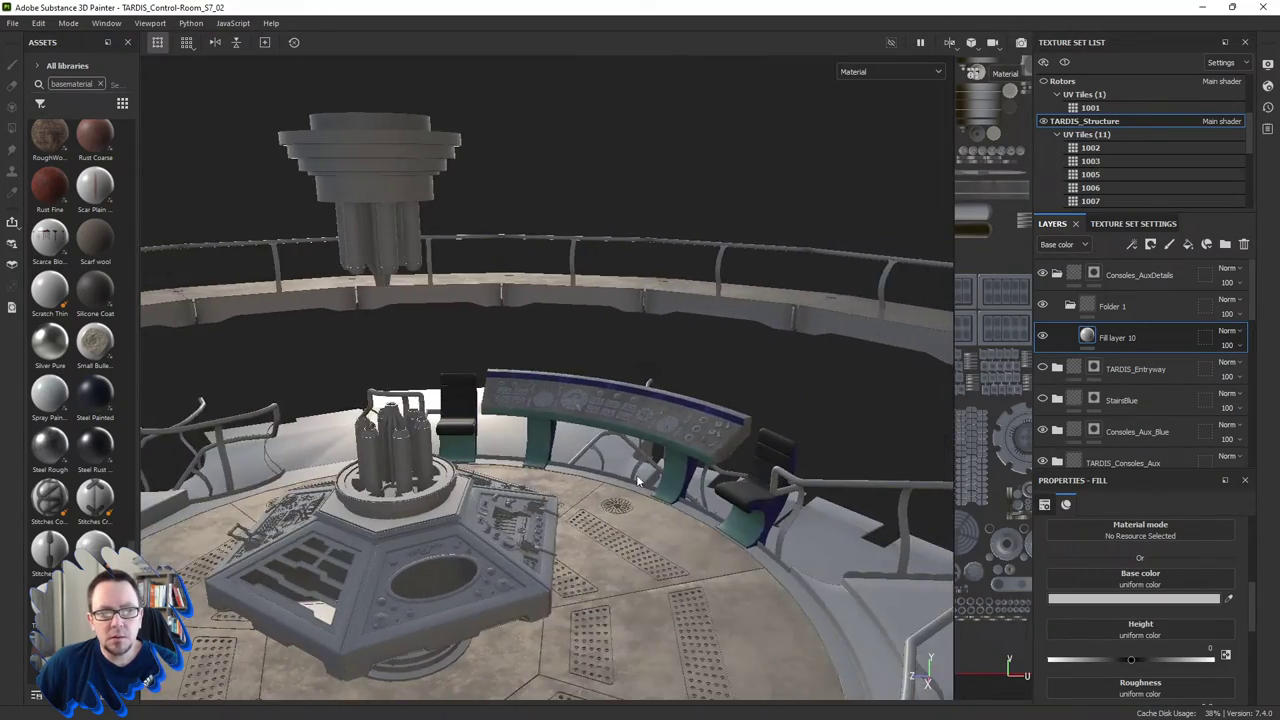
pyautogui.scroll(3, 640, 460)
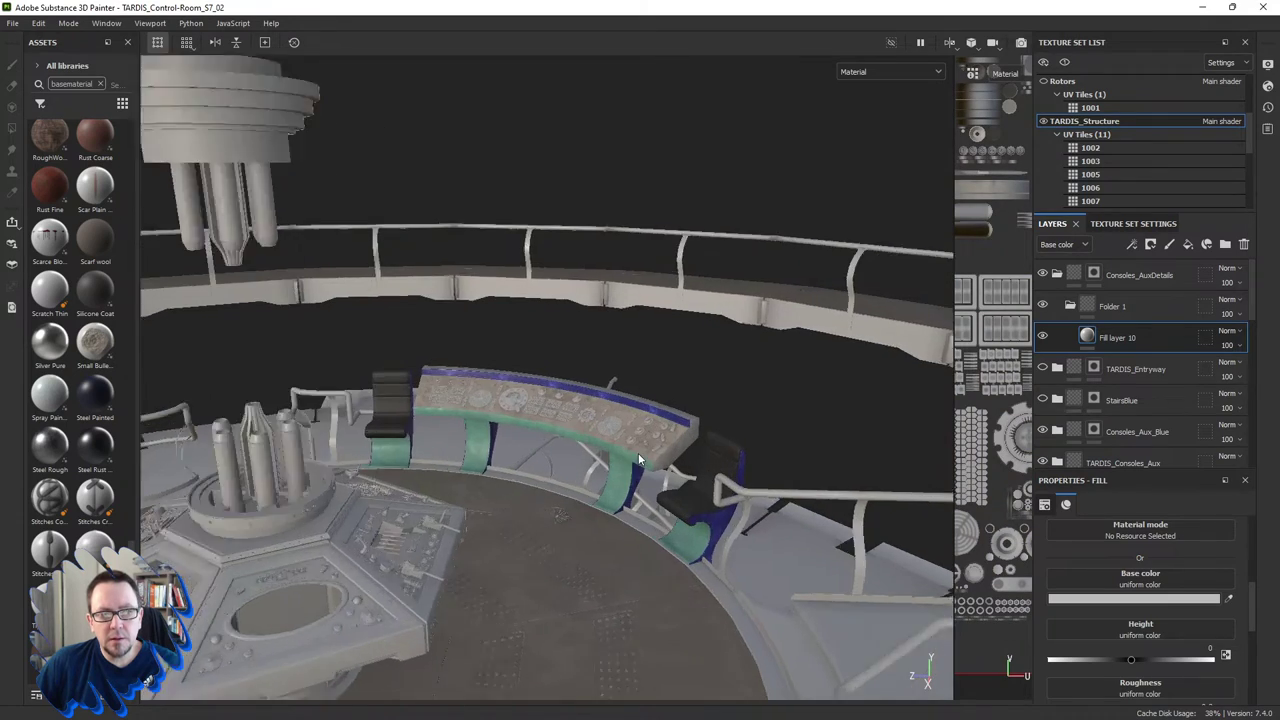
pyautogui.scroll(3, 638, 453)
pyautogui.scroll(4, 637, 450)
pyautogui.moveTo(636, 450)
pyautogui.keyDown('alt'); pyautogui.mouseDown()
pyautogui.moveTo(654, 434)
pyautogui.moveTo(699, 446)
pyautogui.moveTo(656, 472)
pyautogui.moveTo(763, 448)
pyautogui.mouseUp(); pyautogui.keyUp('alt')
# Rename Folder 1, which holds Fill layer 10, to LightSockets.
pyautogui.scroll(3, 763, 448)
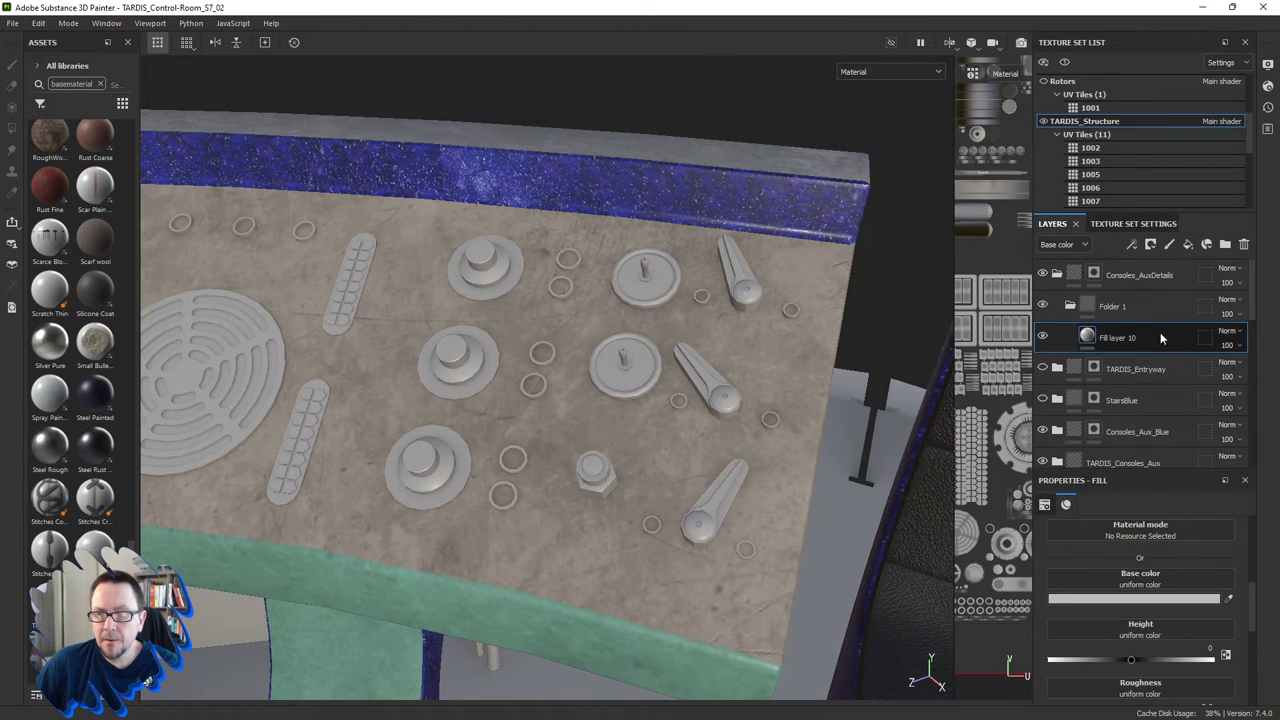
pyautogui.doubleClick(1116, 310)
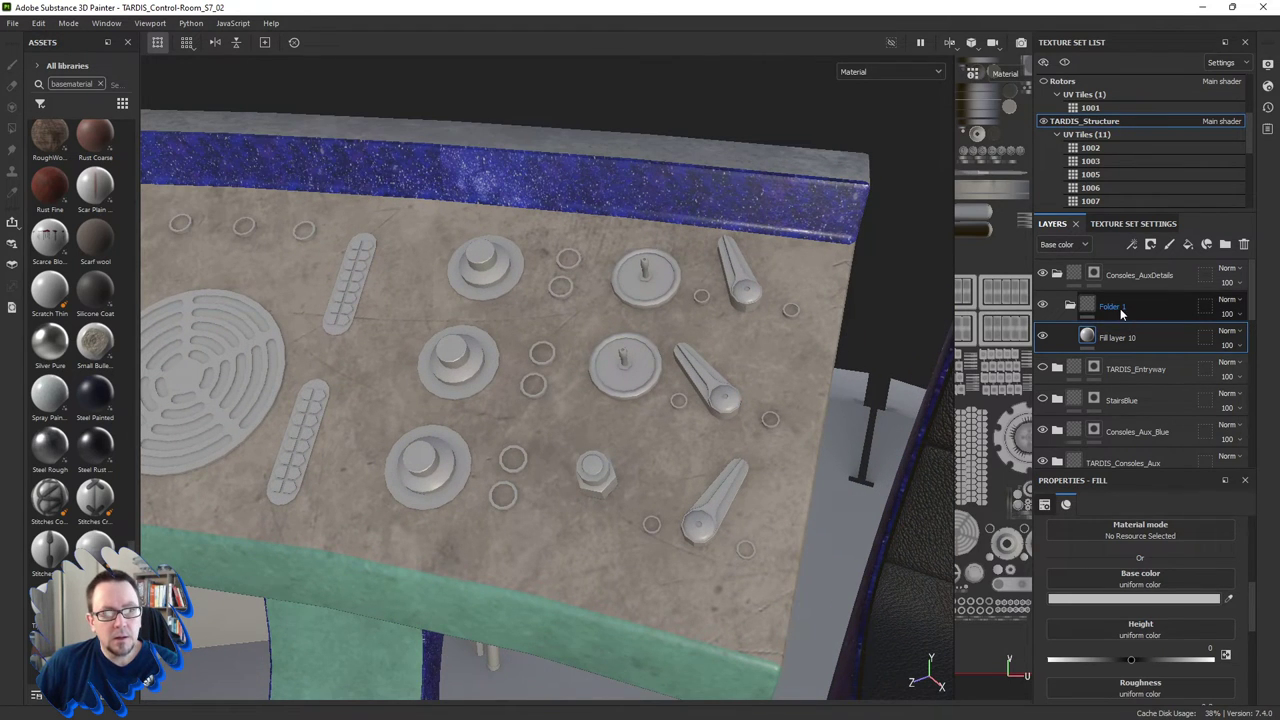
pyautogui.doubleClick(1121, 313)
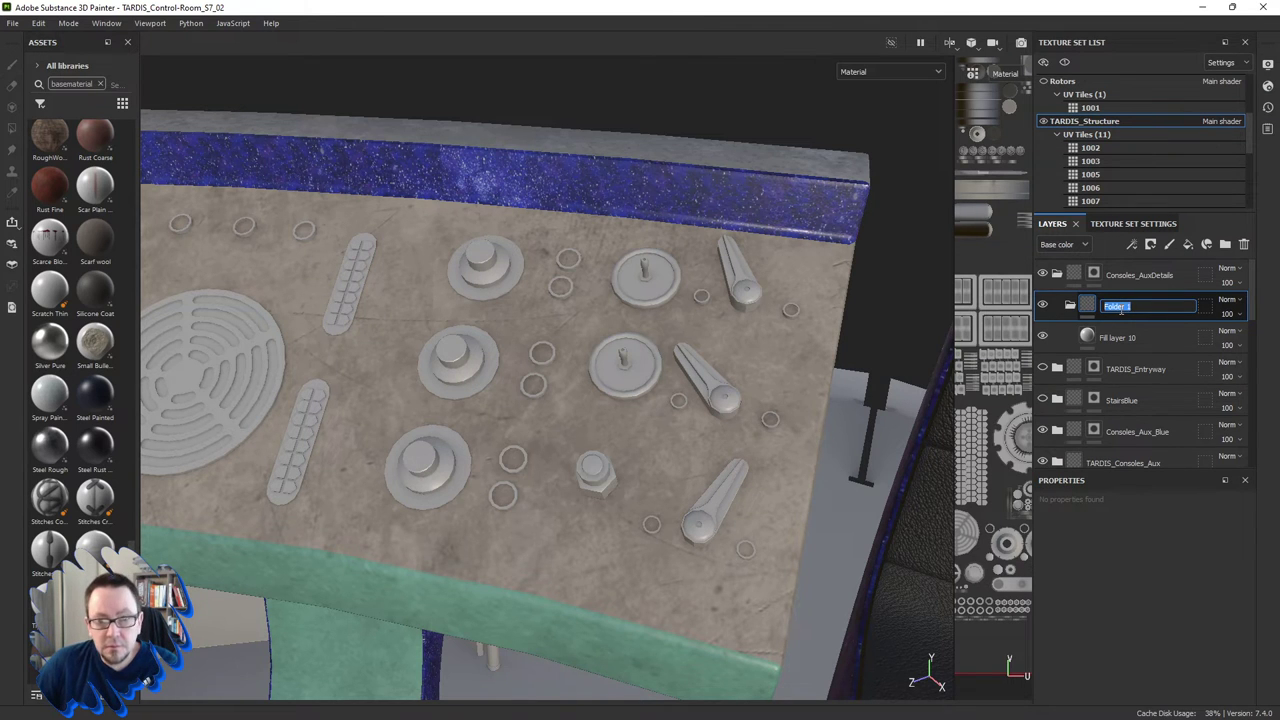
pyautogui.moveTo(690, 545)
pyautogui.keyDown('alt'); pyautogui.mouseDown()
pyautogui.moveTo(645, 423)
pyautogui.moveTo(645, 505)
pyautogui.moveTo(600, 526)
pyautogui.moveTo(672, 448)
pyautogui.mouseUp(); pyautogui.keyUp('alt')
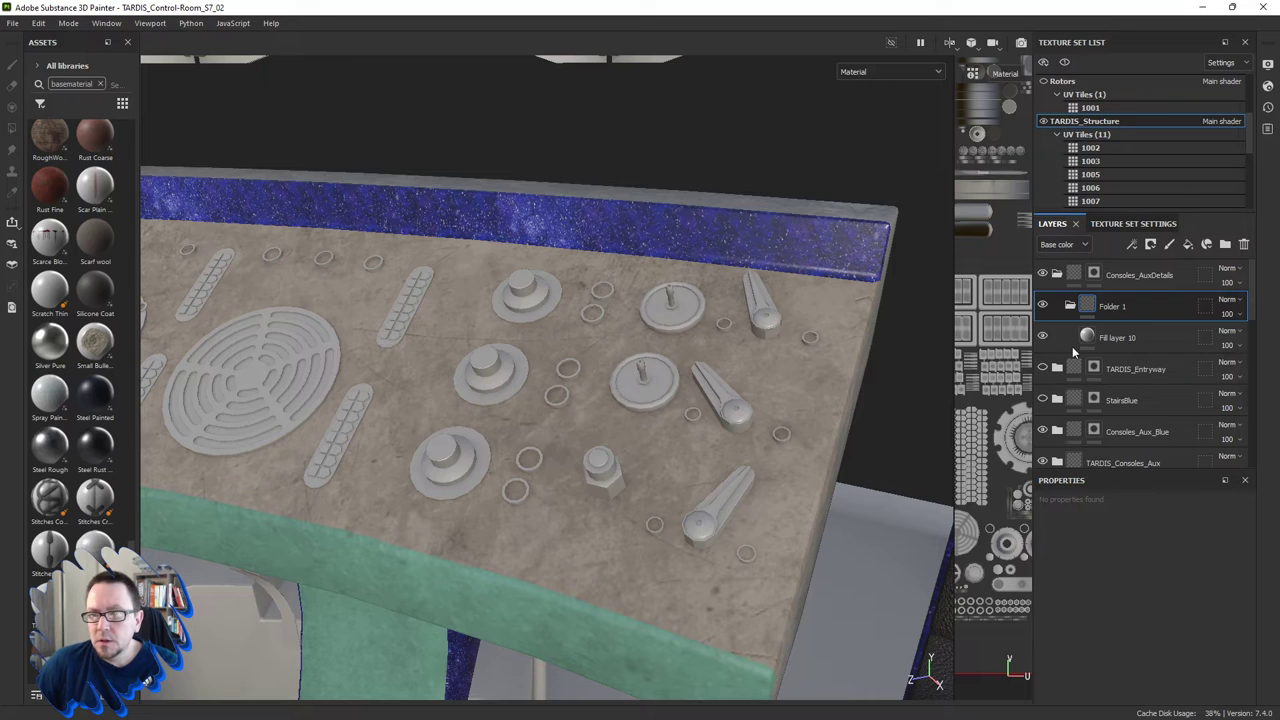
pyautogui.doubleClick(1117, 307)
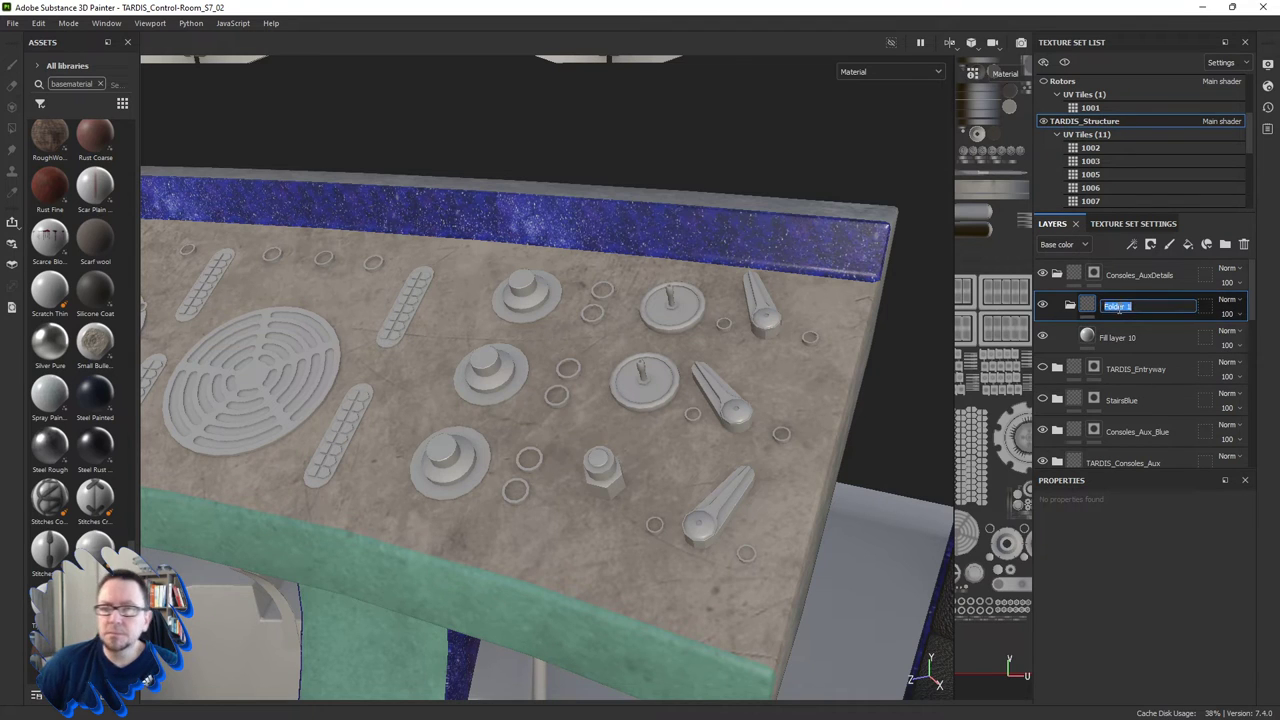
pyautogui.write('Up')
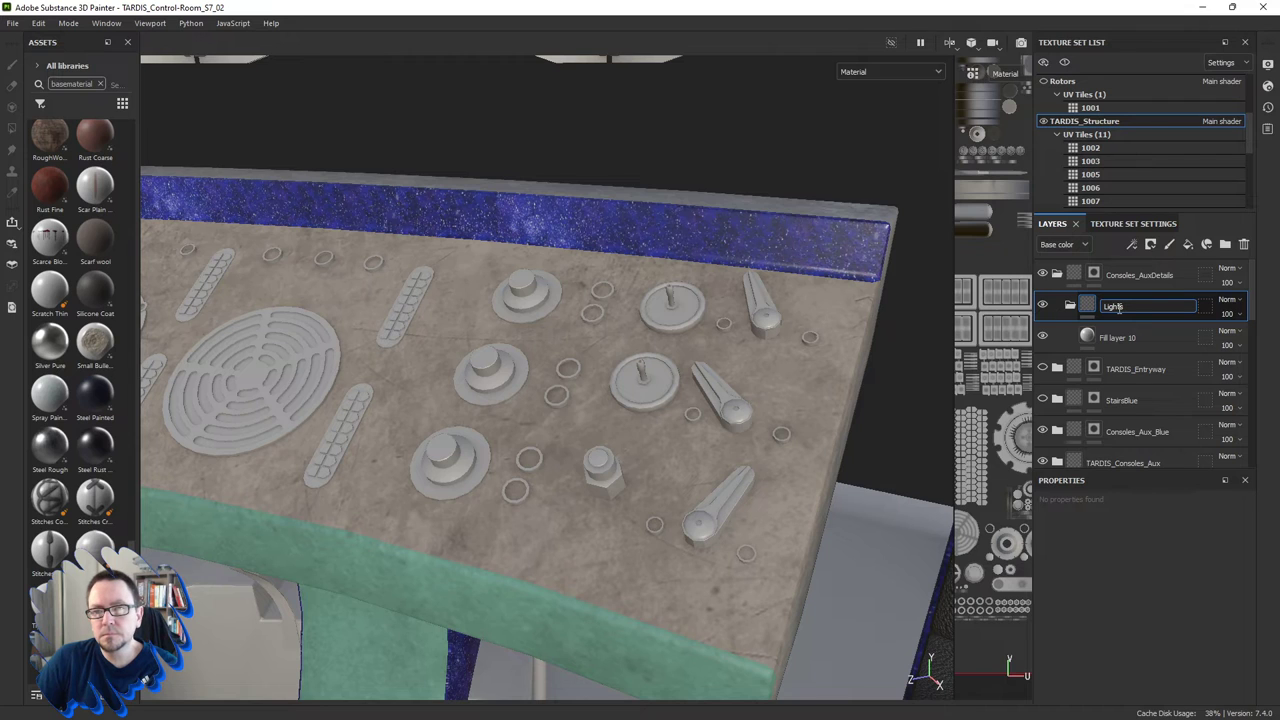
pyautogui.write('s')
pyautogui.press('Return')
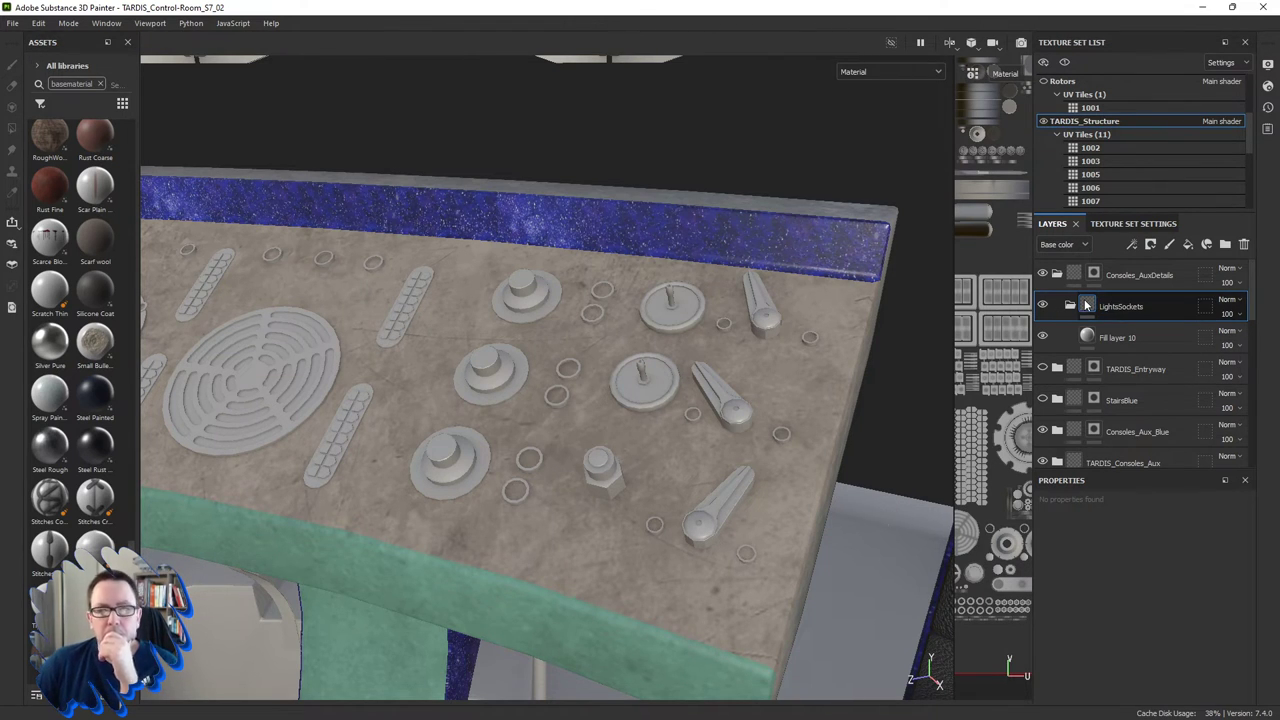
pyautogui.click(1092, 340)
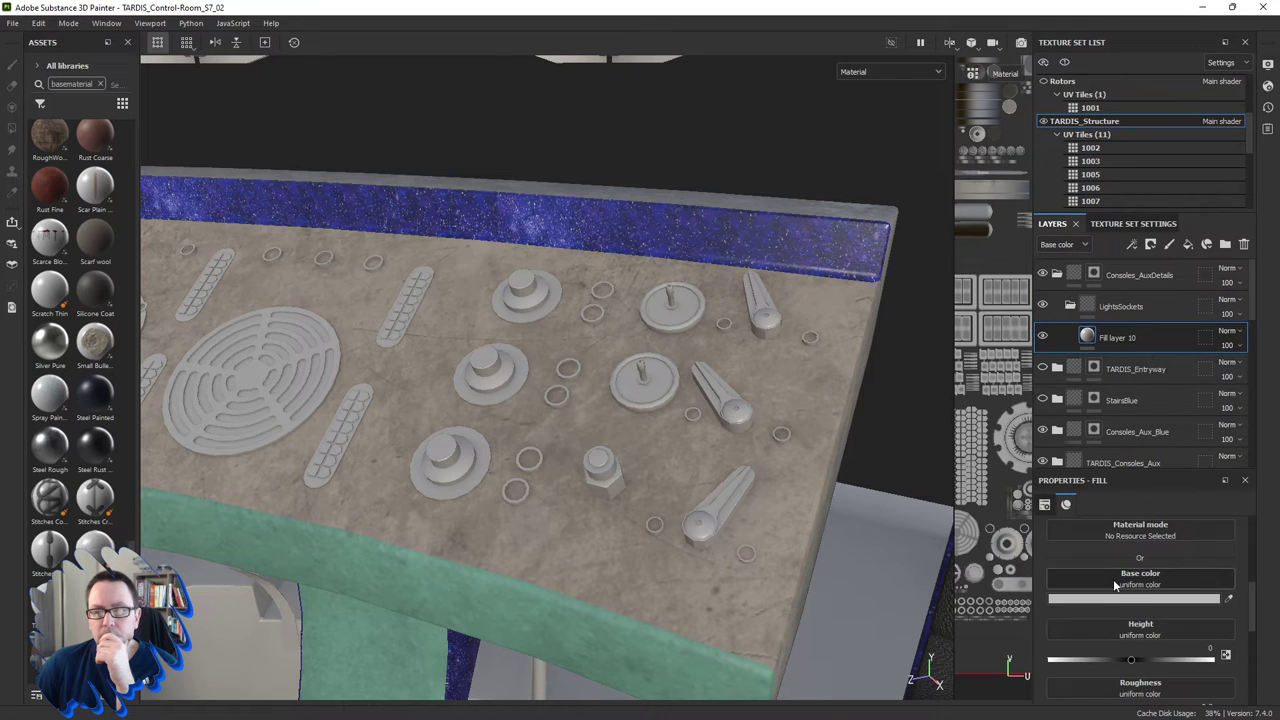
# Make Fill layer 10's base colour red and add a black mask to the LightSockets folder.
pyautogui.click(1157, 598)
pyautogui.click(1034, 406)
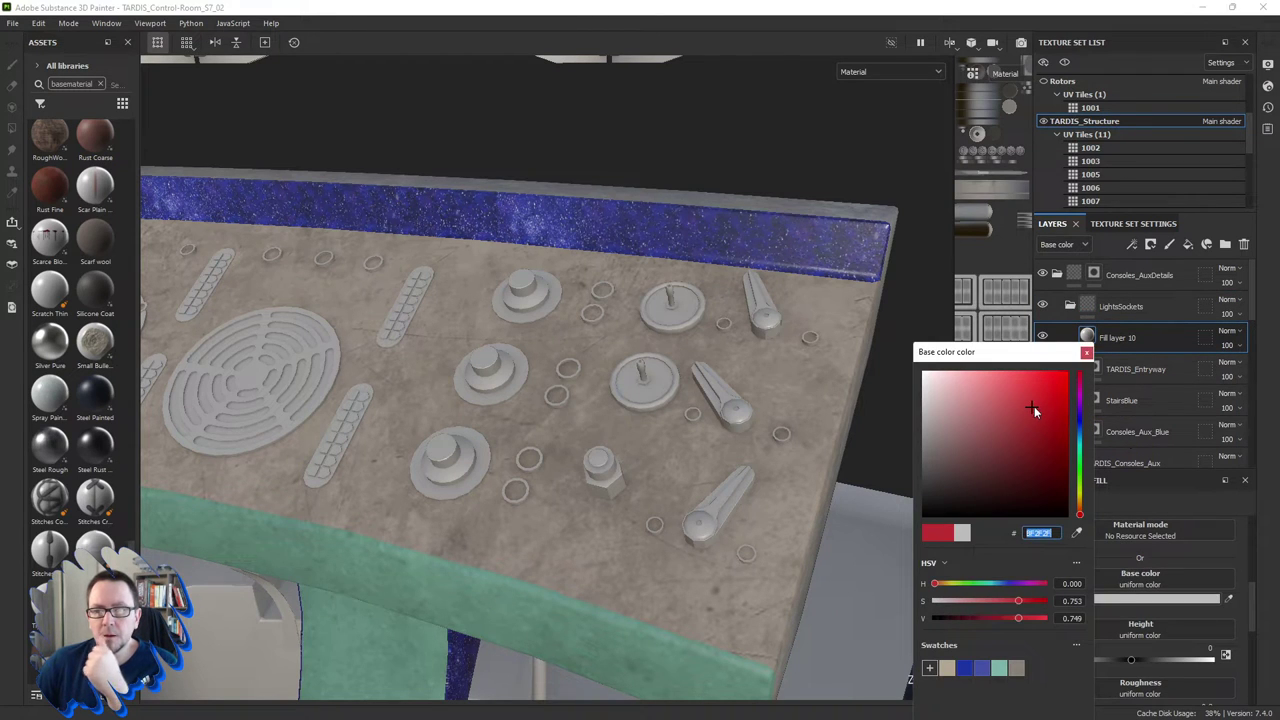
pyautogui.rightClick(1085, 306)
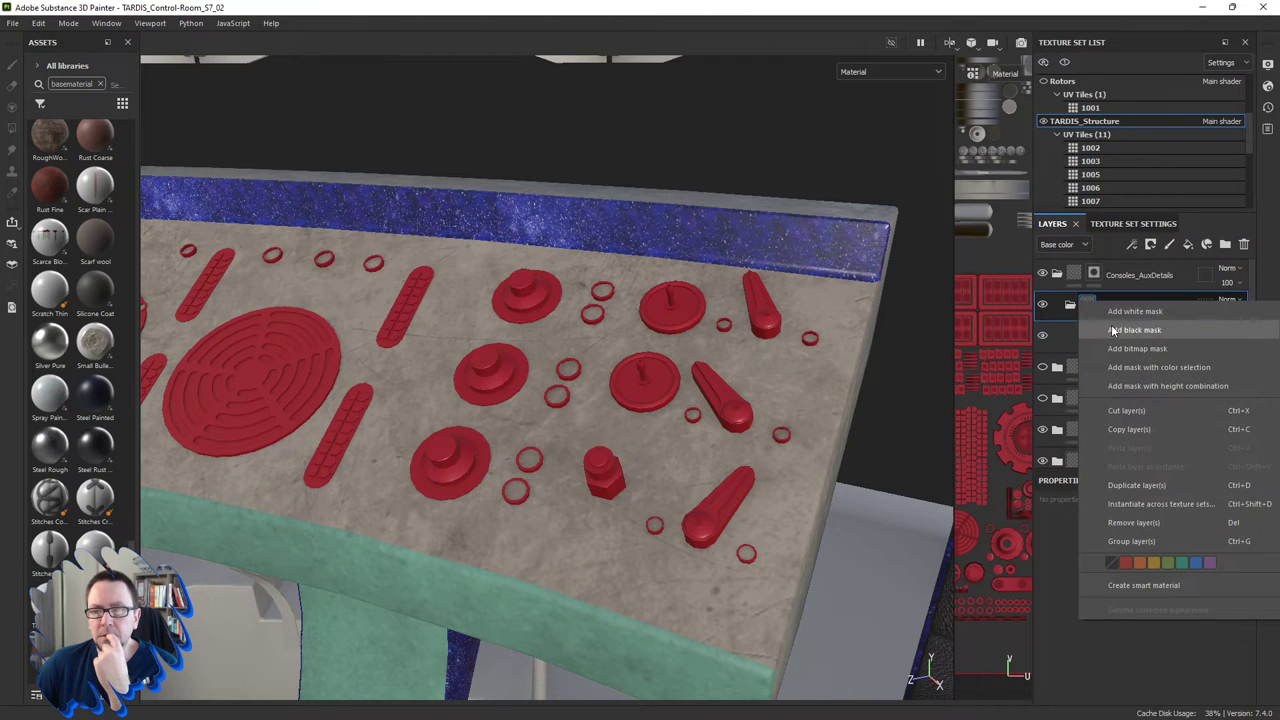
pyautogui.click(1113, 331)
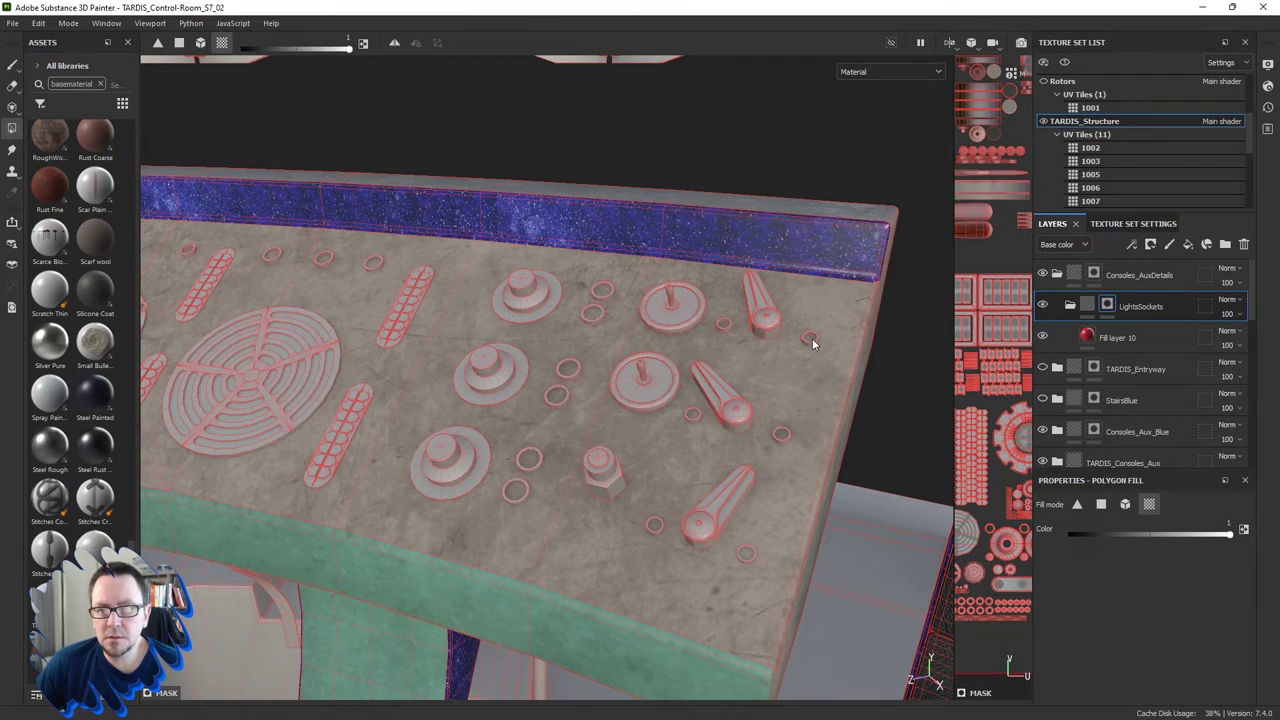
# Polygon-fill the first three small panel rings red in the LightSockets mask.
pyautogui.scroll(2, 813, 342)
pyautogui.scroll(2, 813, 344)
pyautogui.scroll(1, 808, 352)
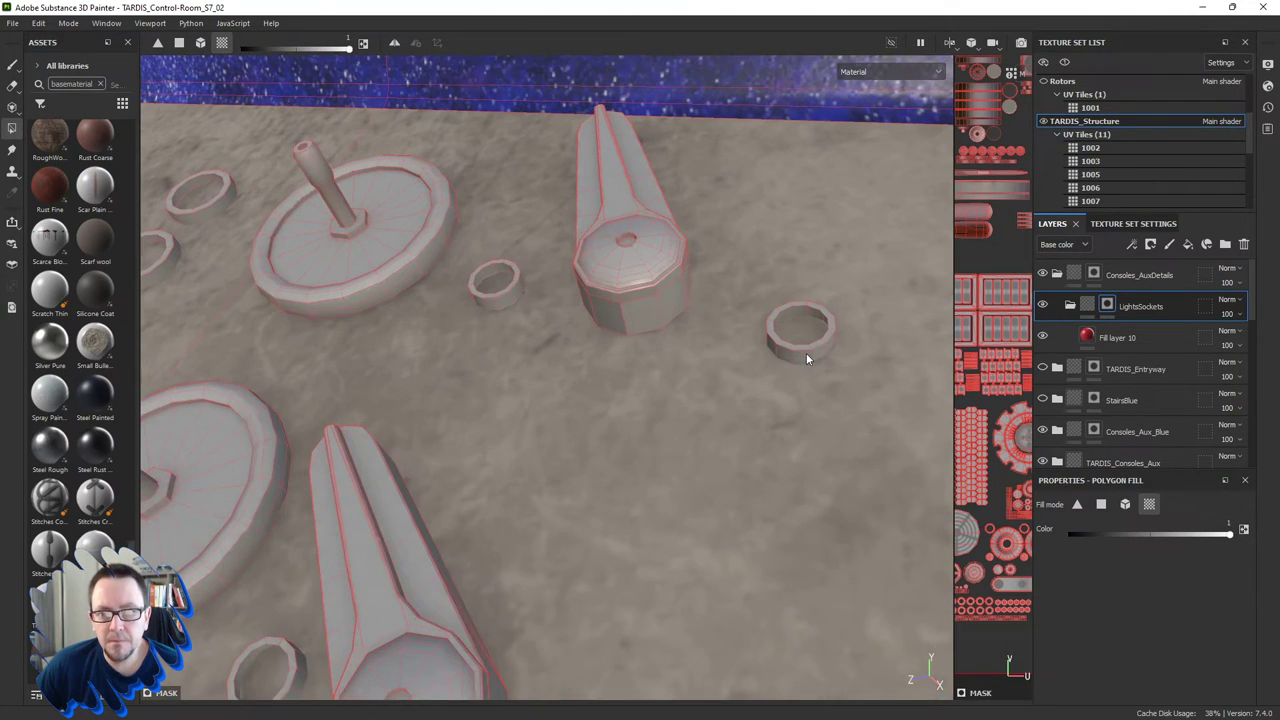
pyautogui.scroll(-2, 806, 358)
pyautogui.click(806, 358)
pyautogui.scroll(-3, 800, 356)
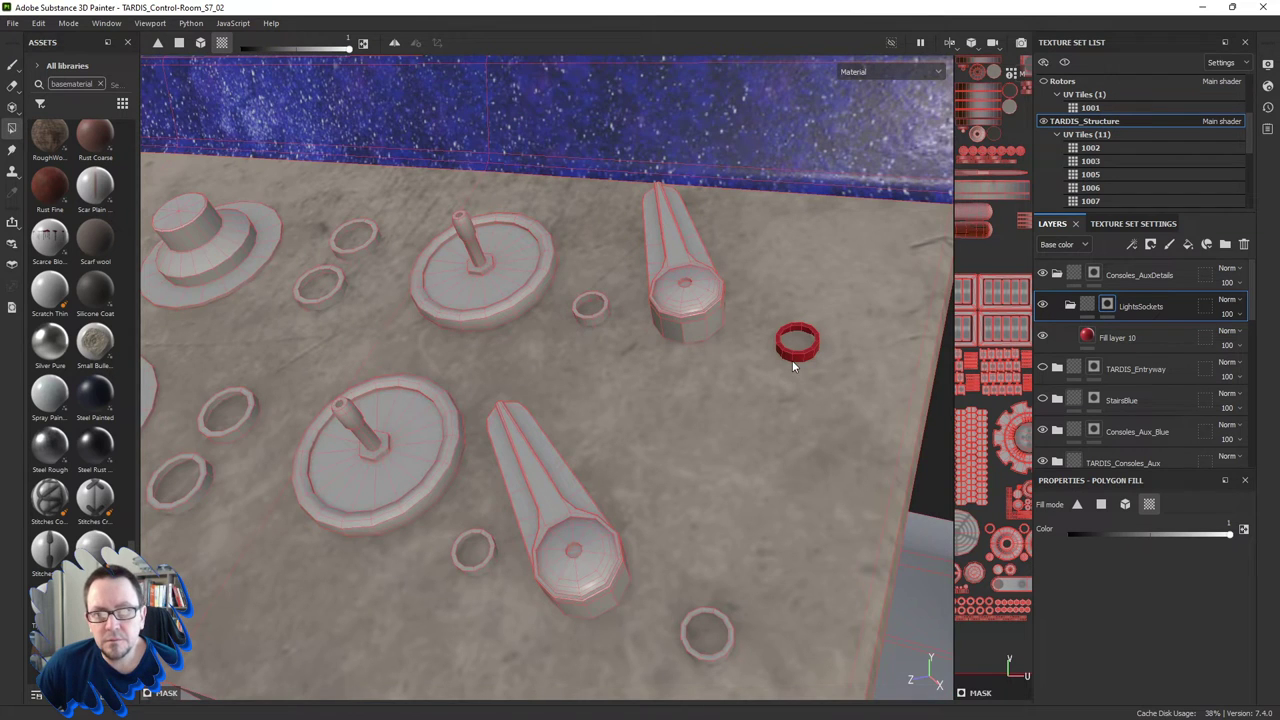
pyautogui.scroll(2, 690, 620)
pyautogui.click(695, 612)
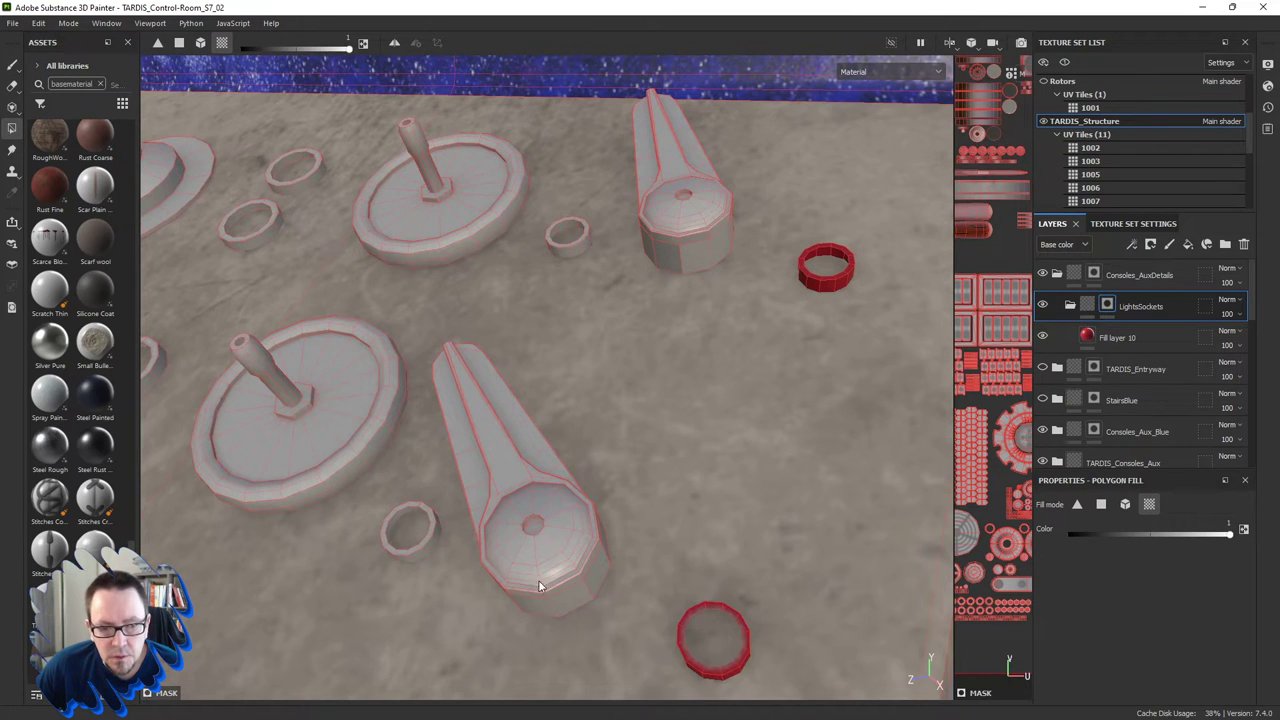
pyautogui.click(430, 534)
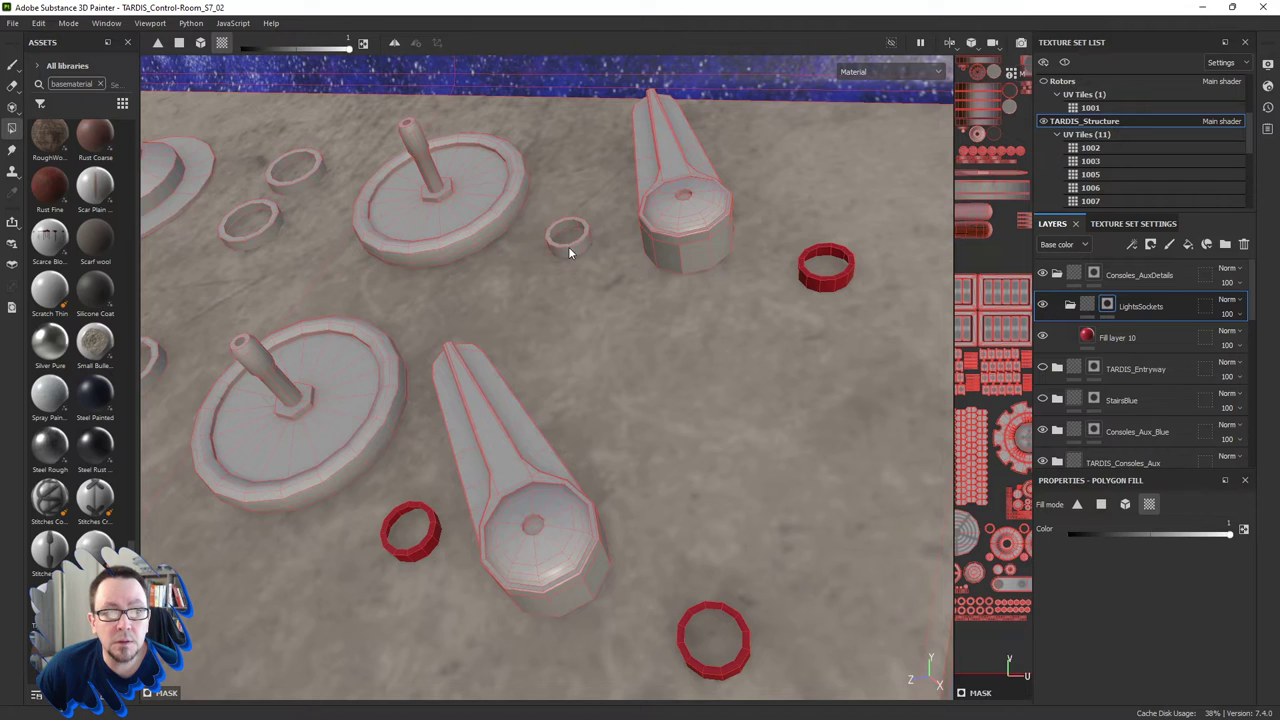
# Fill two more small panel rings into the LightSockets mask.
pyautogui.scroll(-3, 530, 436)
pyautogui.scroll(-2, 530, 436)
pyautogui.scroll(5, 450, 632)
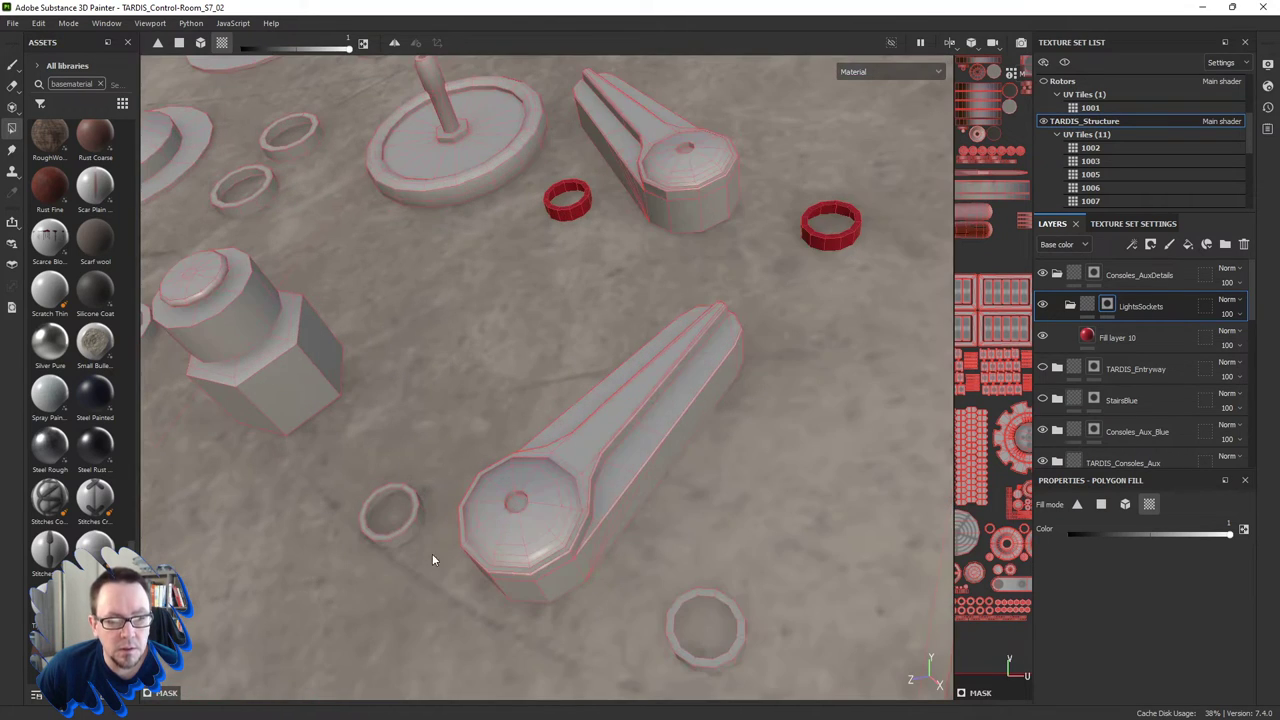
pyautogui.click(410, 528)
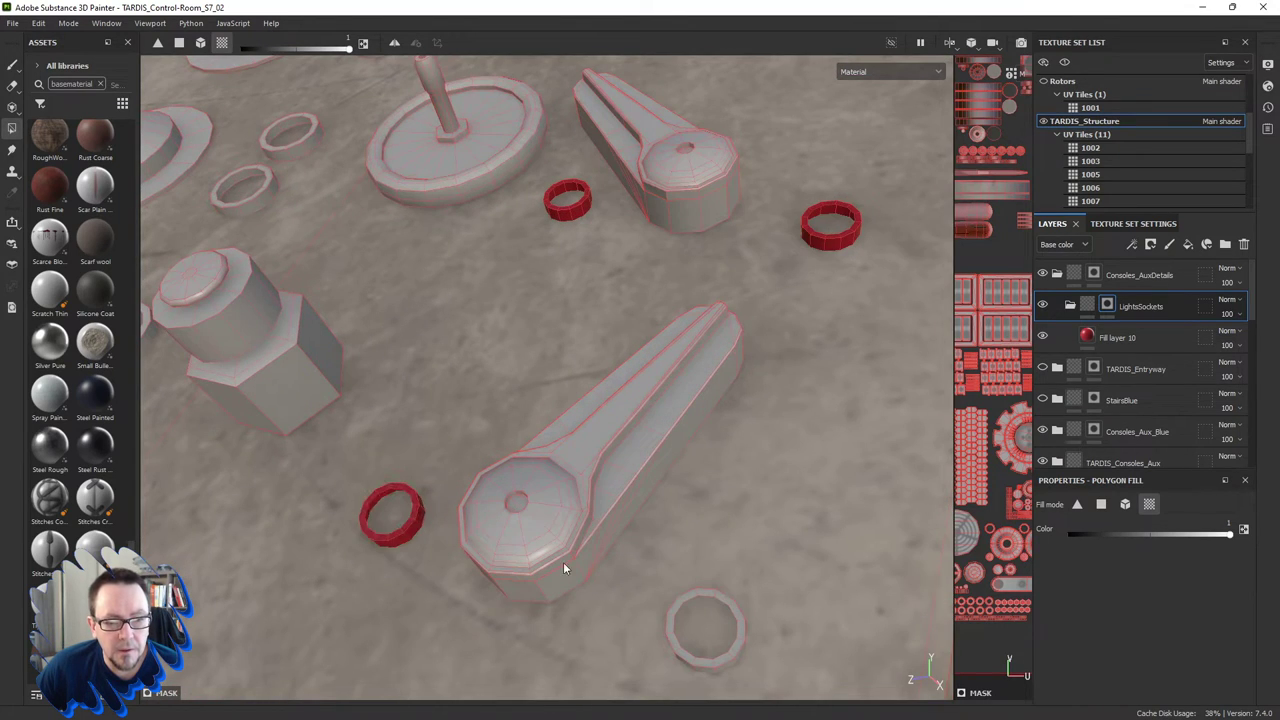
pyautogui.click(690, 598)
pyautogui.scroll(-3, 458, 439)
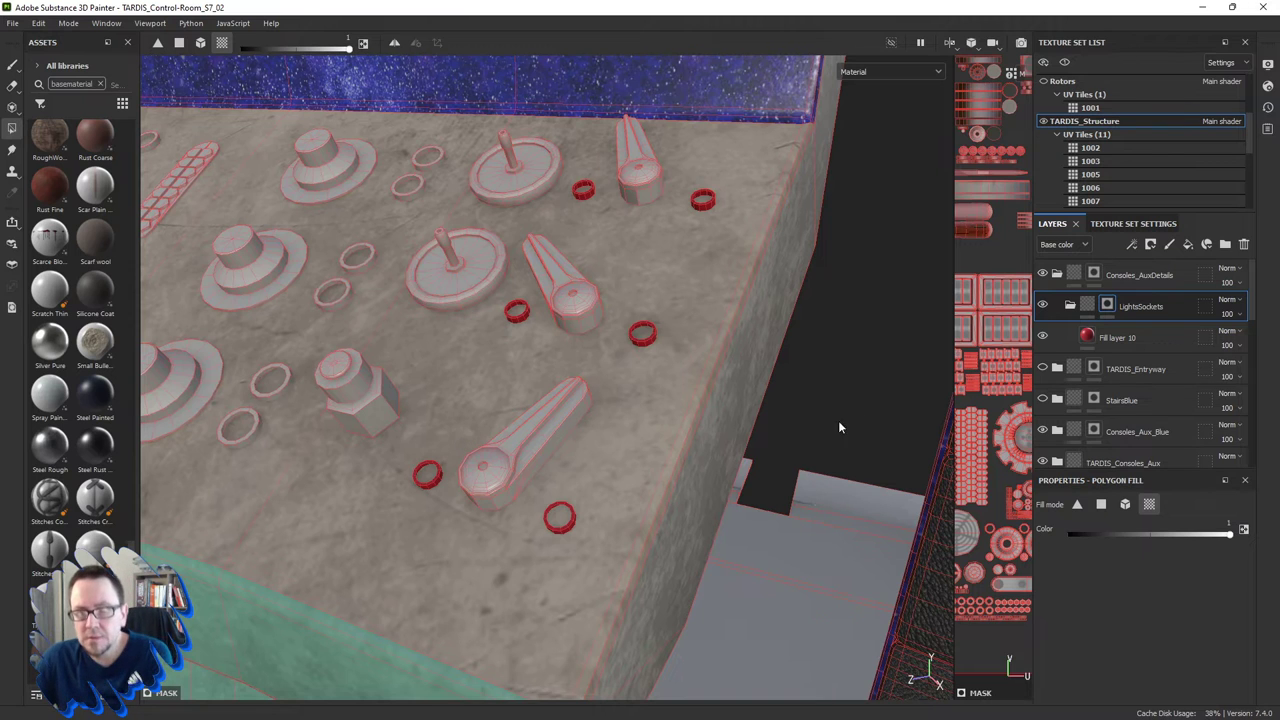
# Enlarge the 2D UV view and pan and zoom around the UV layout.
pyautogui.moveTo(952, 395); pyautogui.dragTo(618, 411)
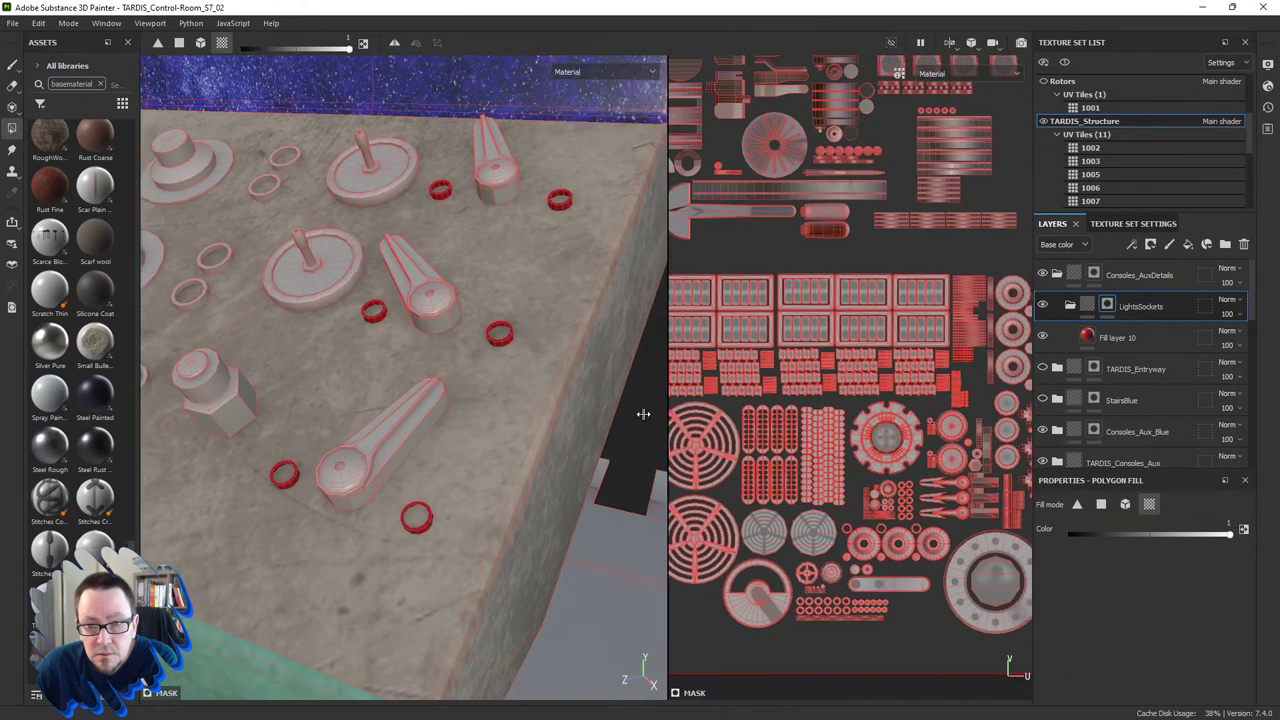
pyautogui.moveTo(848, 447); pyautogui.dragTo(803, 420, button='middle')
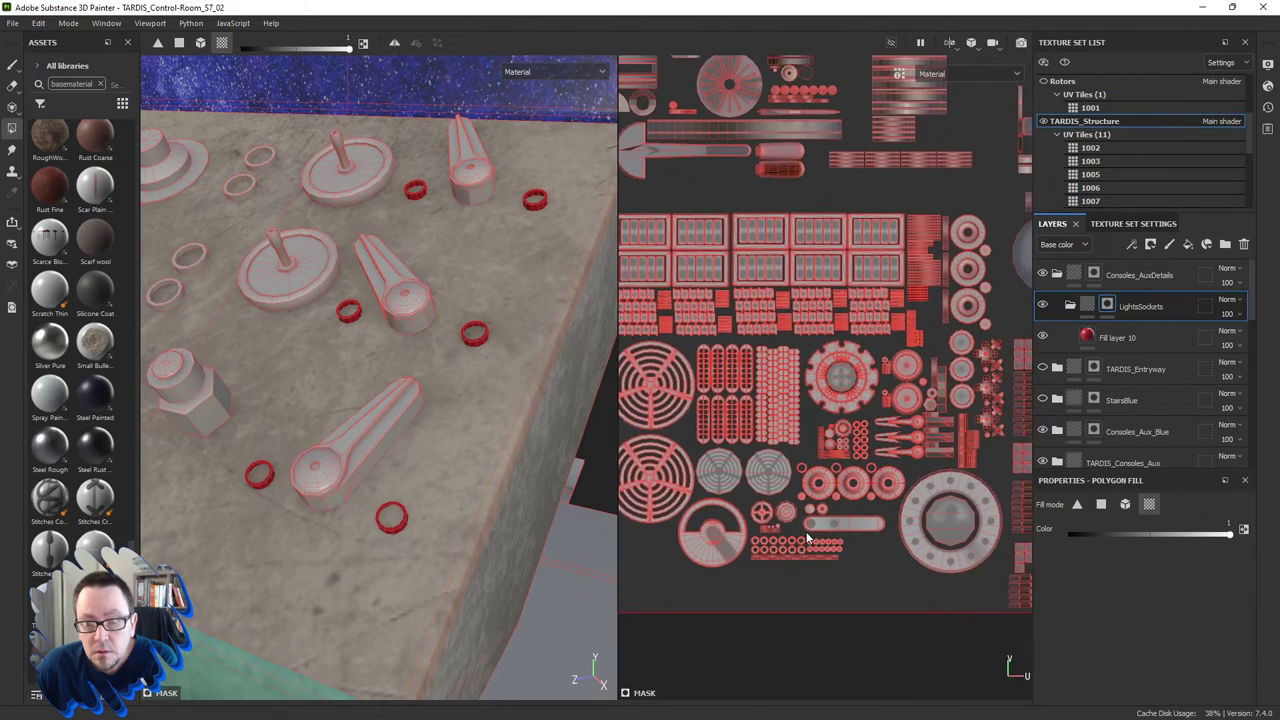
pyautogui.scroll(3, 806, 538)
pyautogui.moveTo(915, 352); pyautogui.dragTo(858, 418, button='middle')
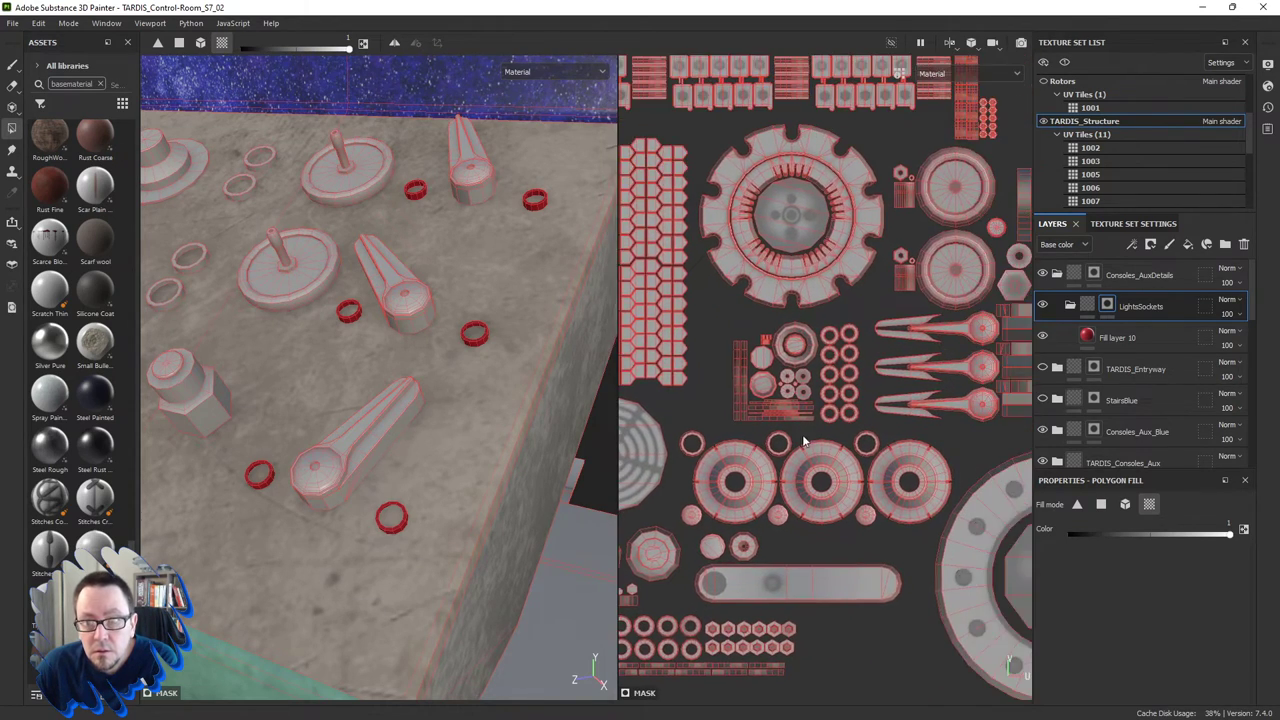
pyautogui.scroll(-2, 858, 418)
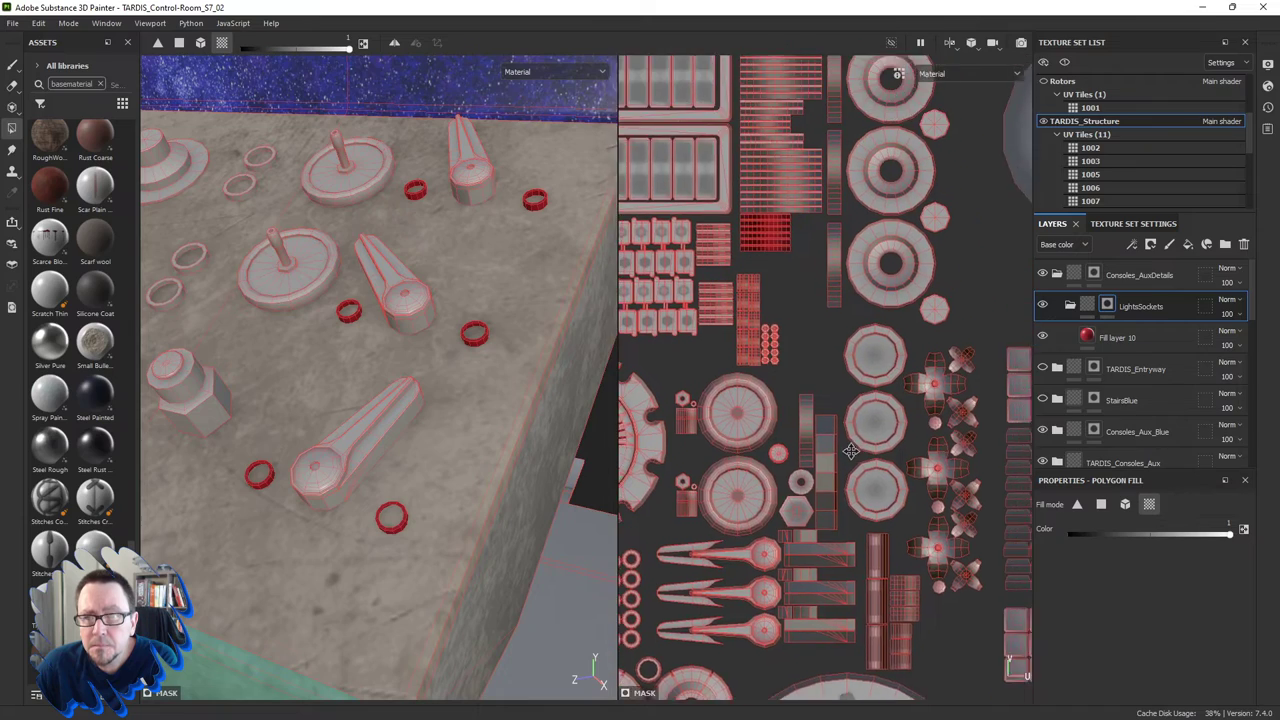
pyautogui.scroll(2, 848, 443)
pyautogui.scroll(-2, 775, 402)
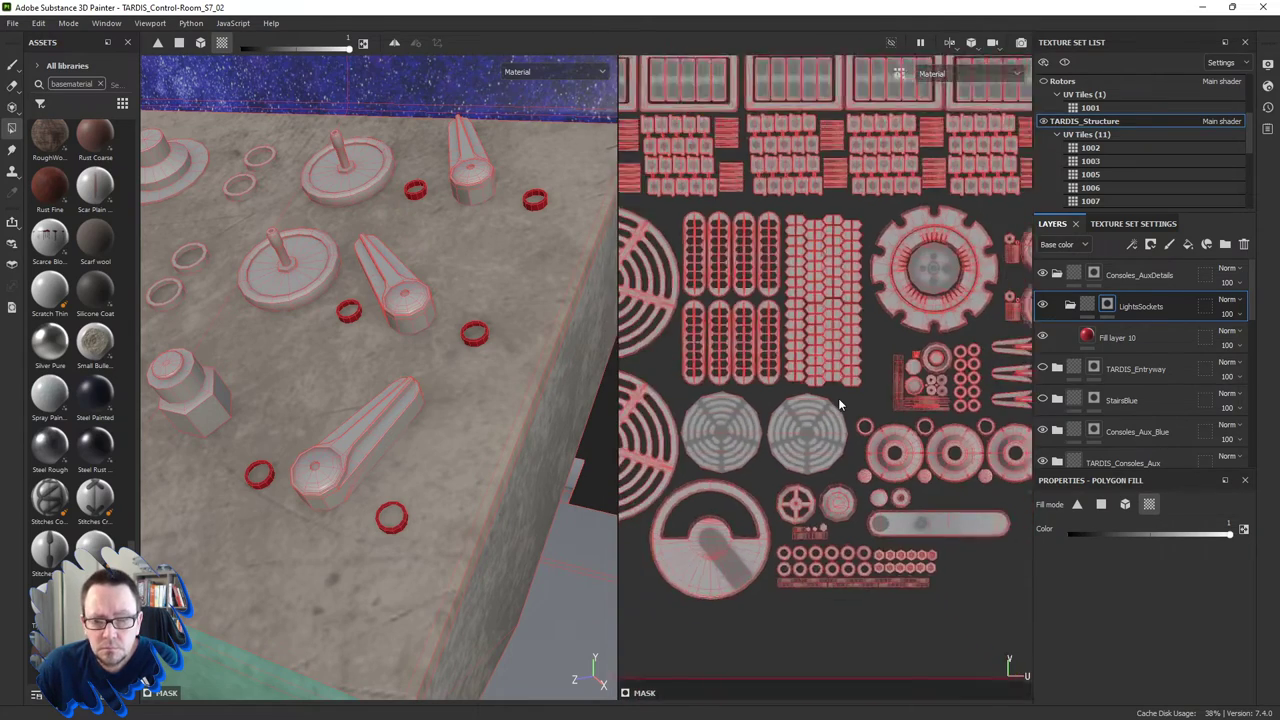
pyautogui.scroll(-2, 818, 413)
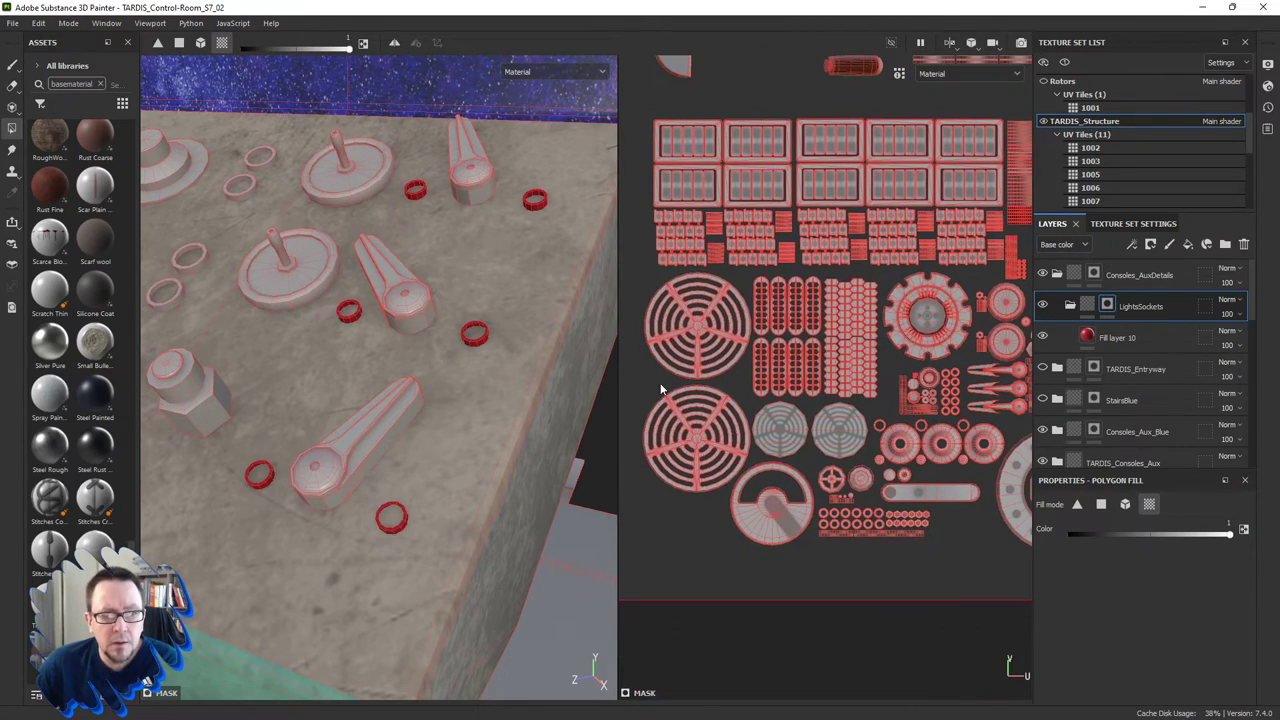
# Widen the 3D view again and orbit down onto the console rings.
pyautogui.moveTo(619, 393); pyautogui.dragTo(908, 393)
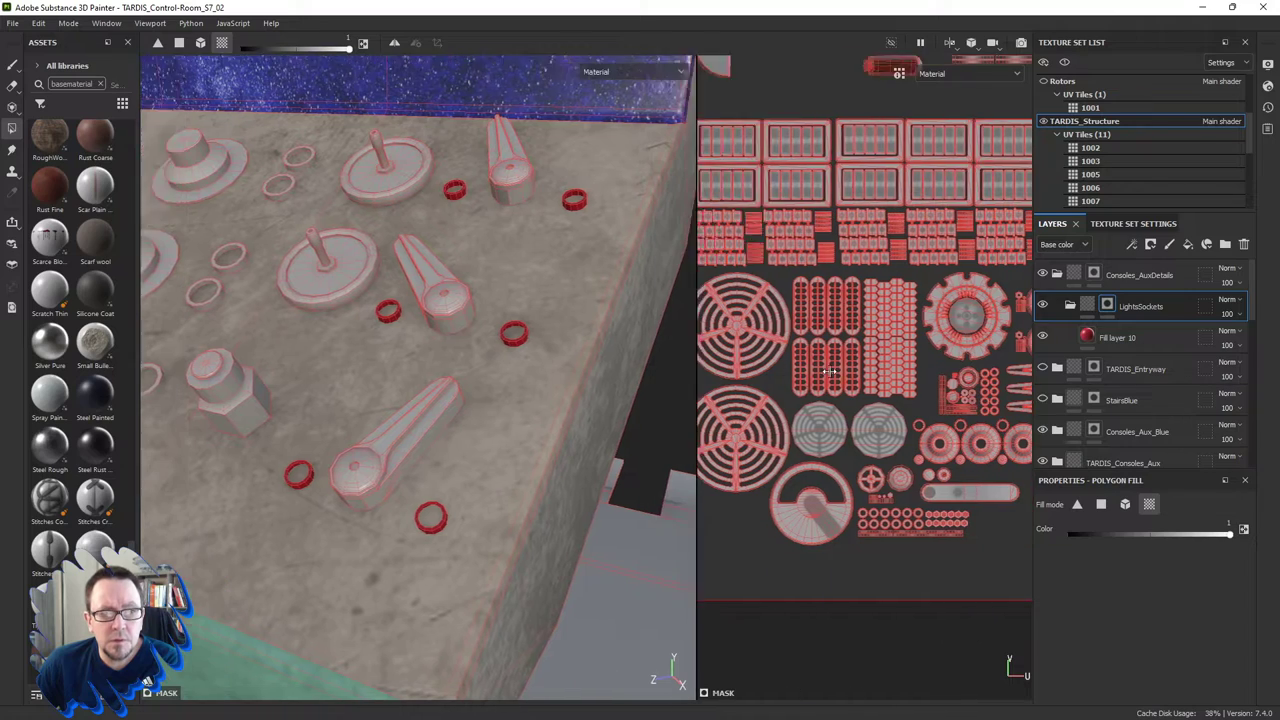
pyautogui.moveTo(356, 428)
pyautogui.keyDown('alt'); pyautogui.mouseDown()
pyautogui.moveTo(560, 451)
pyautogui.moveTo(514, 463)
pyautogui.moveTo(466, 414)
pyautogui.moveTo(483, 515)
pyautogui.mouseUp(); pyautogui.keyUp('alt')
pyautogui.scroll(-3, 483, 515)
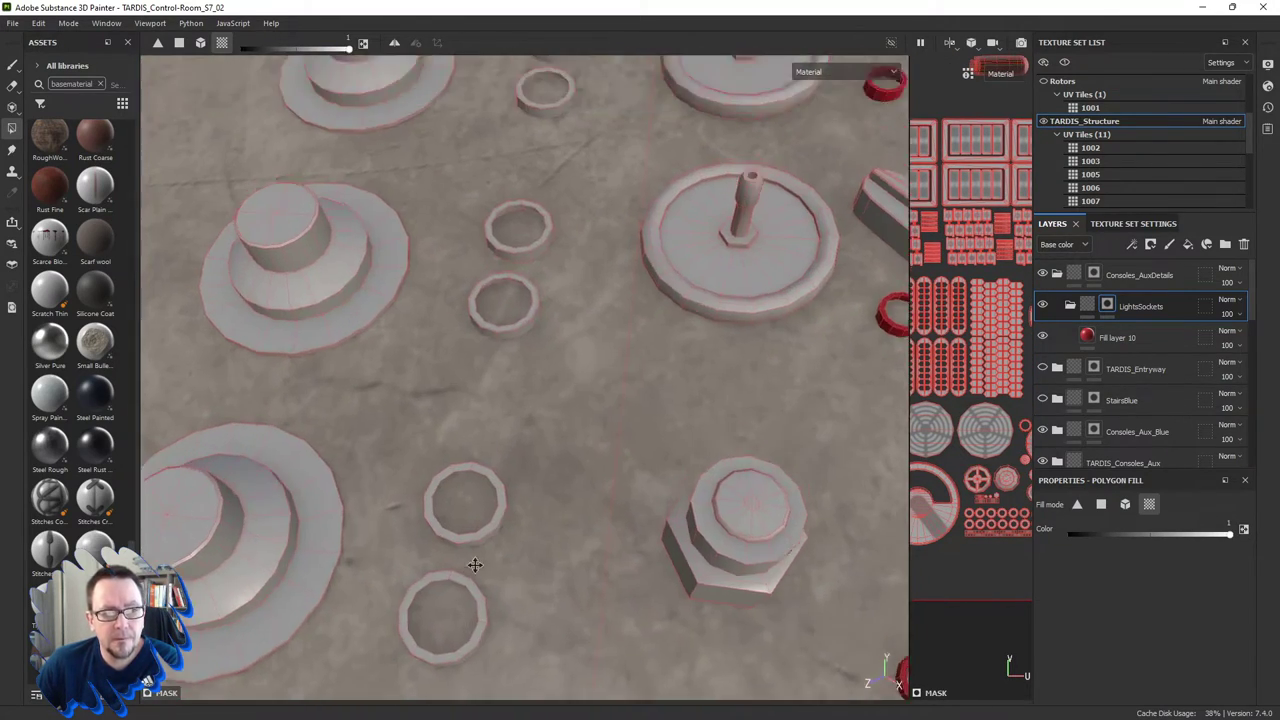
# Fill six small rings up the console surface red in the LightSockets mask.
pyautogui.keyDown('alt'); pyautogui.moveTo(478, 517); pyautogui.dragTo(460, 633, button='right'); pyautogui.keyUp('alt')
pyautogui.click(460, 628)
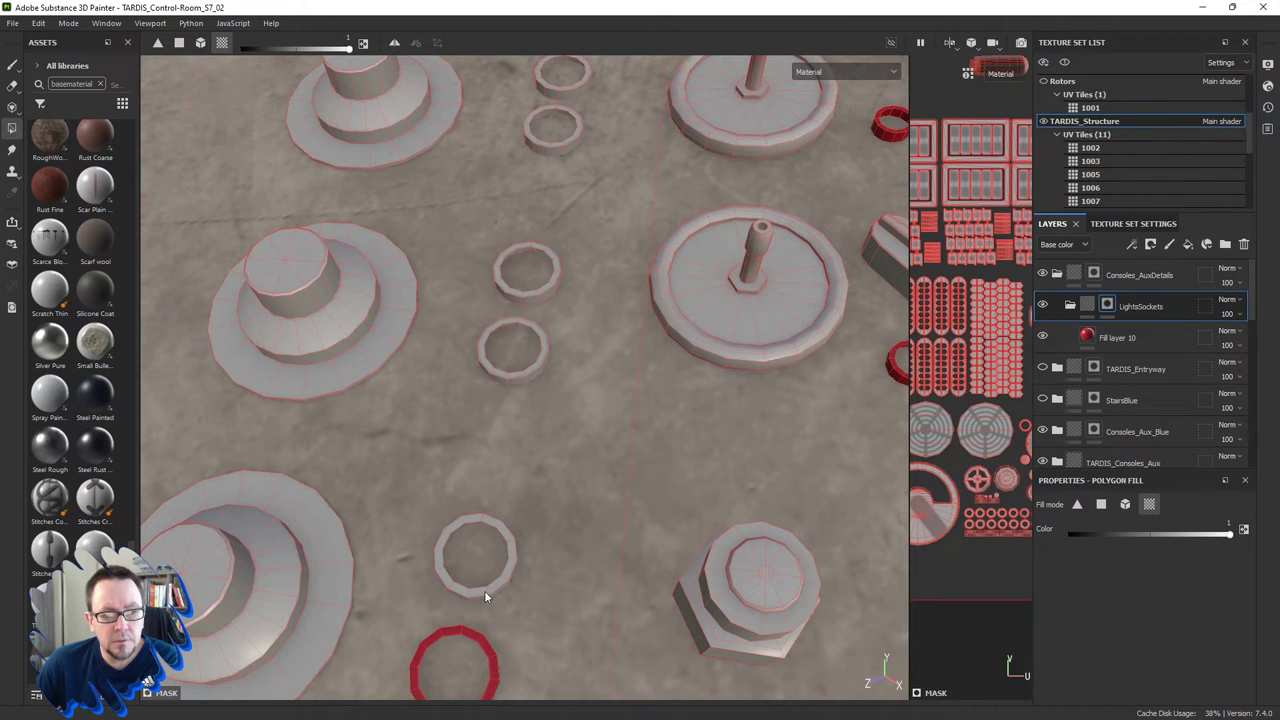
pyautogui.click(484, 590)
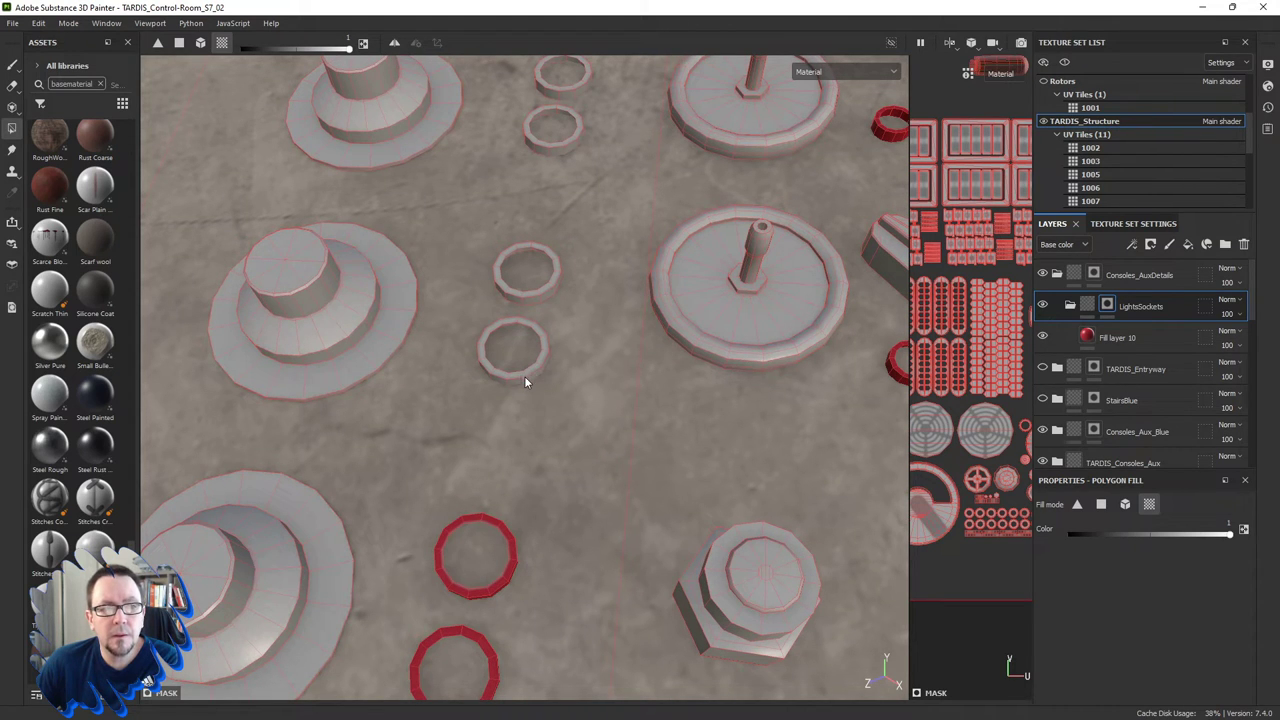
pyautogui.click(520, 376)
pyautogui.click(550, 291)
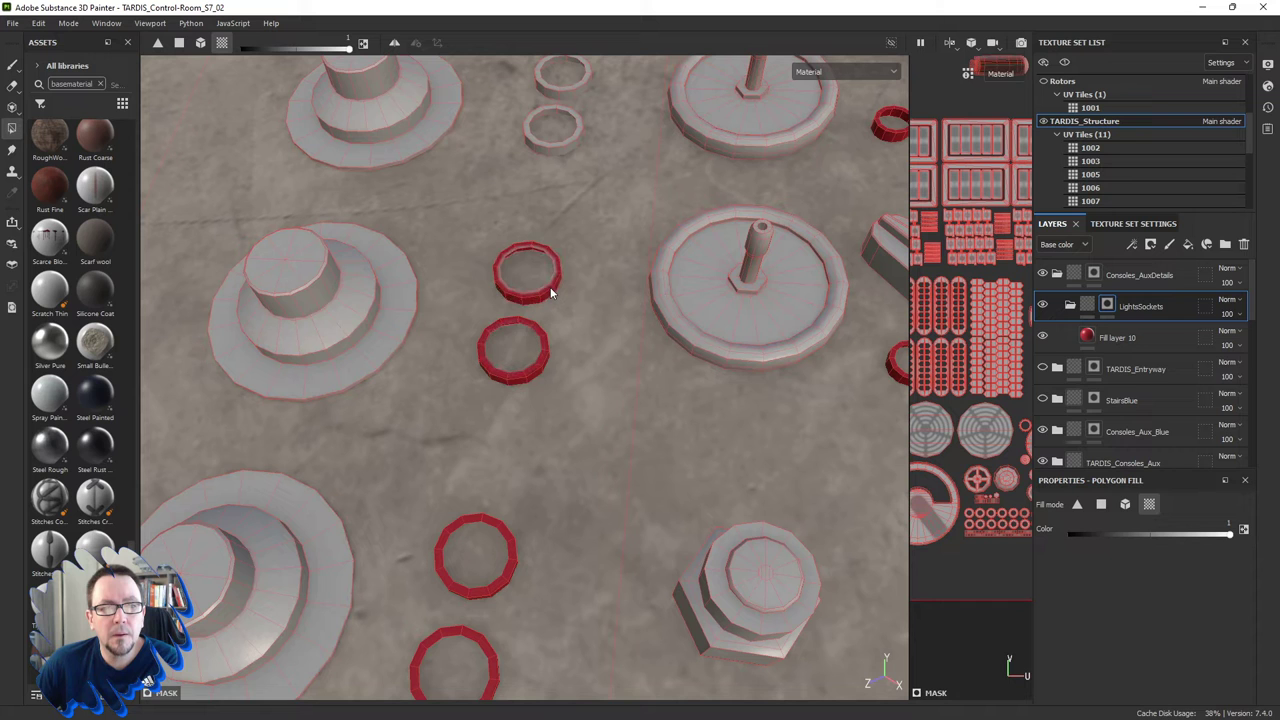
pyautogui.click(569, 146)
pyautogui.moveTo(569, 146)
pyautogui.keyDown('alt'); pyautogui.mouseDown()
pyautogui.moveTo(586, 247)
pyautogui.moveTo(460, 276)
pyautogui.mouseUp(); pyautogui.keyUp('alt')
pyautogui.click(570, 274)
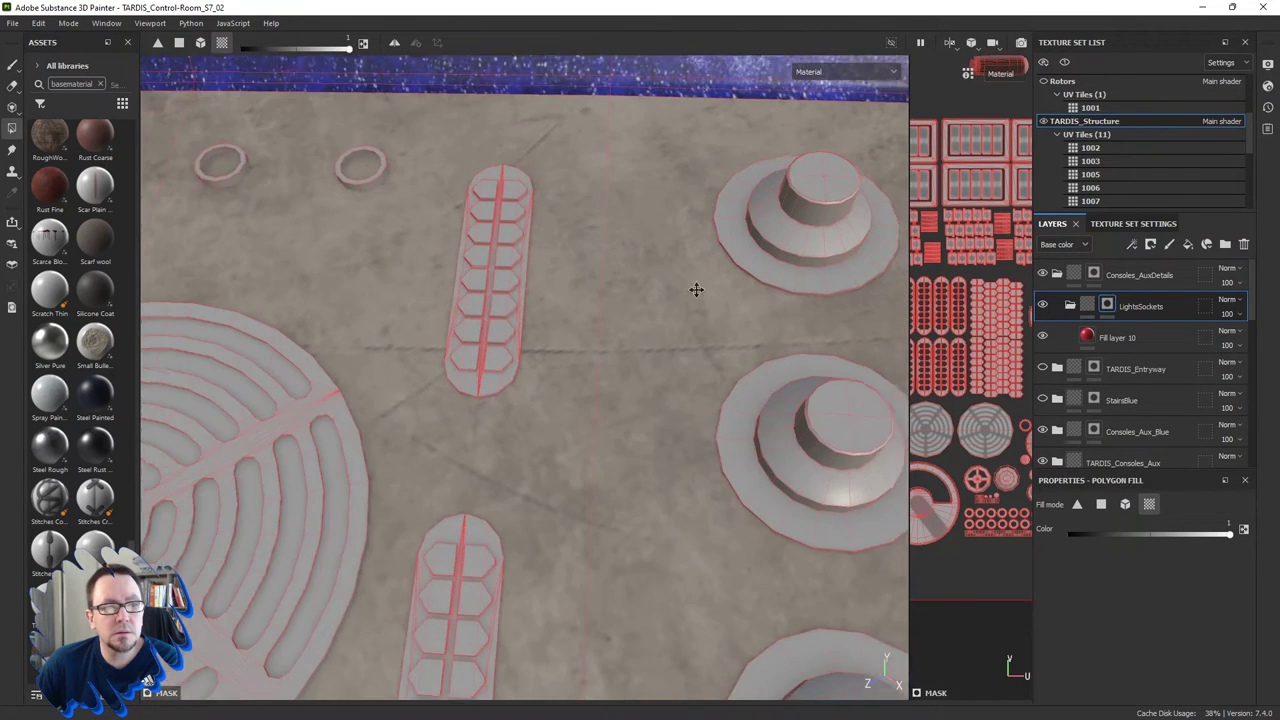
# Fill four more grey rings along the row and around the console red.
pyautogui.scroll(-5, 460, 276)
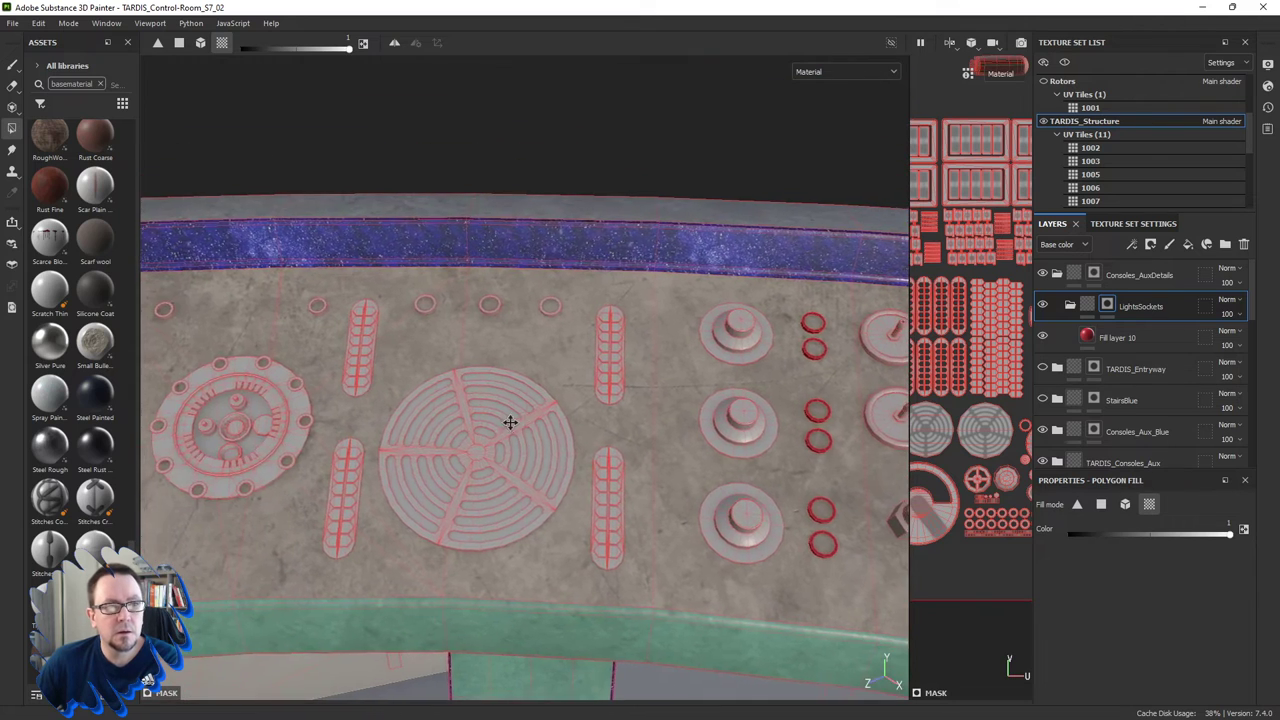
pyautogui.scroll(5, 509, 423)
pyautogui.scroll(2, 614, 366)
pyautogui.scroll(2, 625, 382)
pyautogui.click(625, 382)
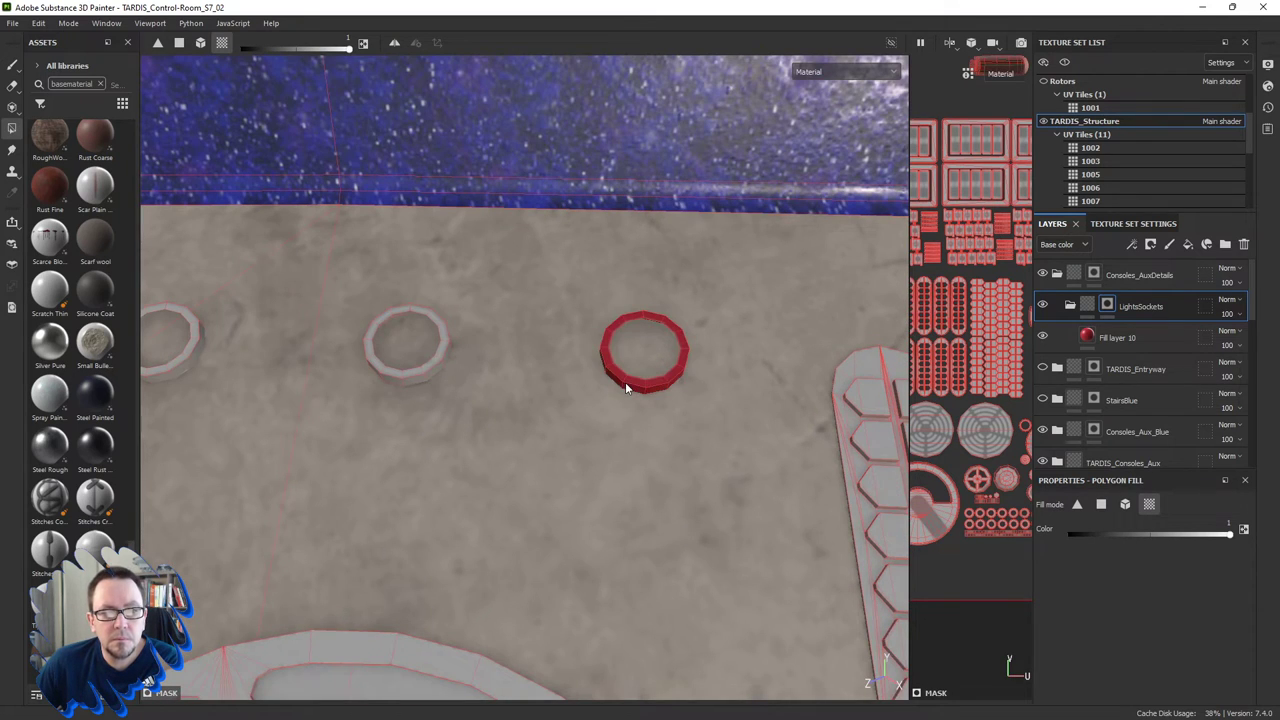
pyautogui.click(431, 369)
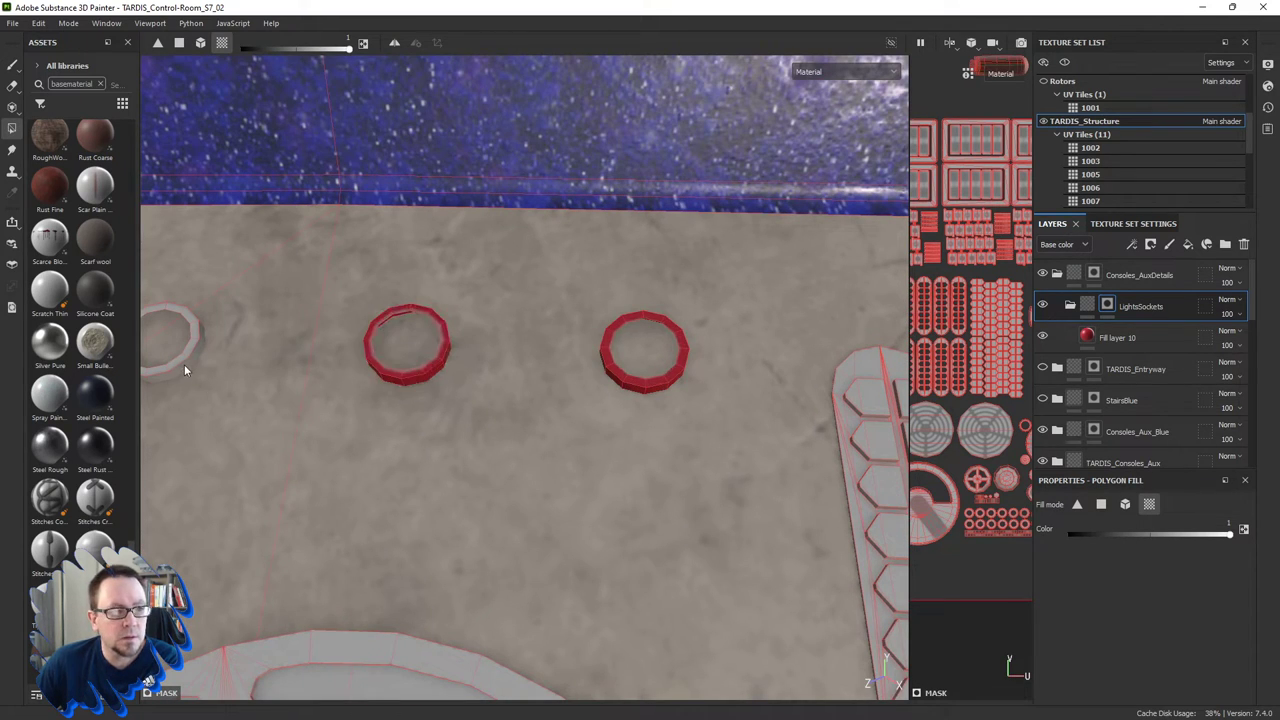
pyautogui.click(184, 366)
pyautogui.moveTo(184, 366)
pyautogui.keyDown('alt'); pyautogui.mouseDown()
pyautogui.moveTo(537, 346)
pyautogui.moveTo(594, 369)
pyautogui.moveTo(504, 383)
pyautogui.mouseUp(); pyautogui.keyUp('alt')
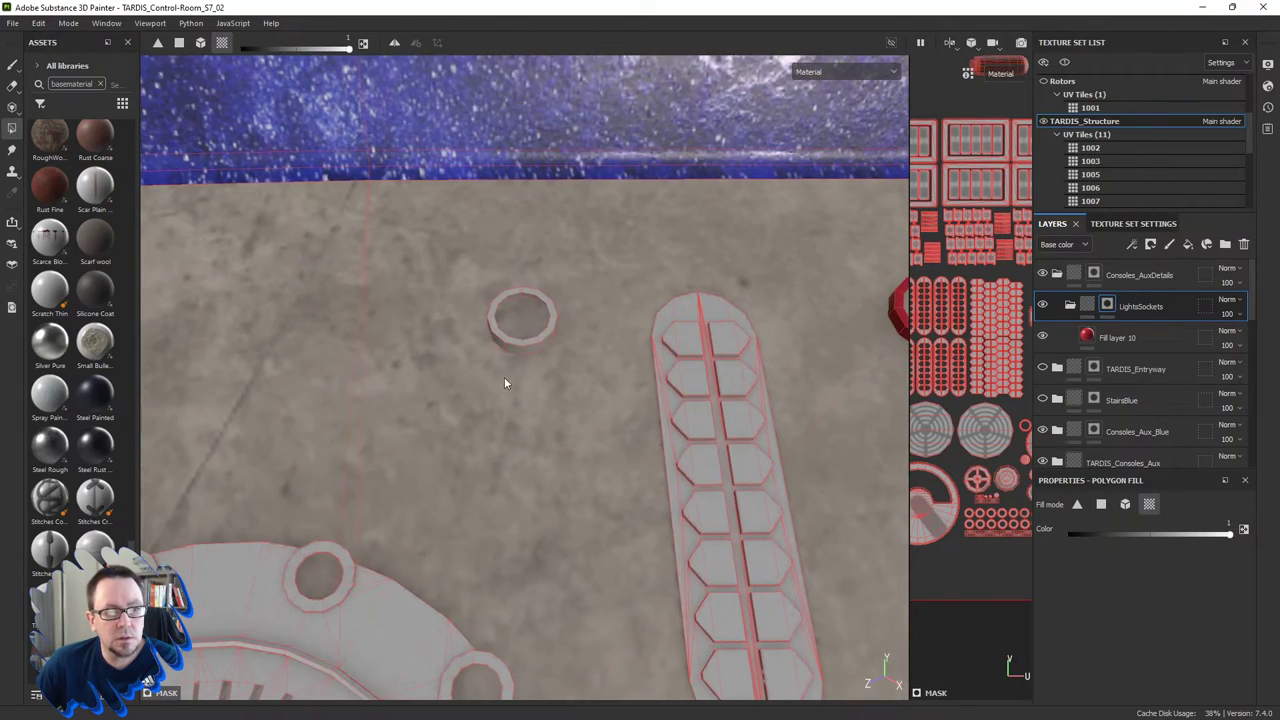
pyautogui.click(511, 347)
# From a wider panel view, fill the upper and lower rings red.
pyautogui.scroll(-5, 510, 450)
pyautogui.moveTo(510, 450)
pyautogui.keyDown('alt'); pyautogui.mouseDown()
pyautogui.moveTo(529, 294)
pyautogui.moveTo(619, 404)
pyautogui.moveTo(597, 457)
pyautogui.mouseUp(); pyautogui.keyUp('alt')
pyautogui.scroll(3, 523, 386)
pyautogui.scroll(3, 520, 370)
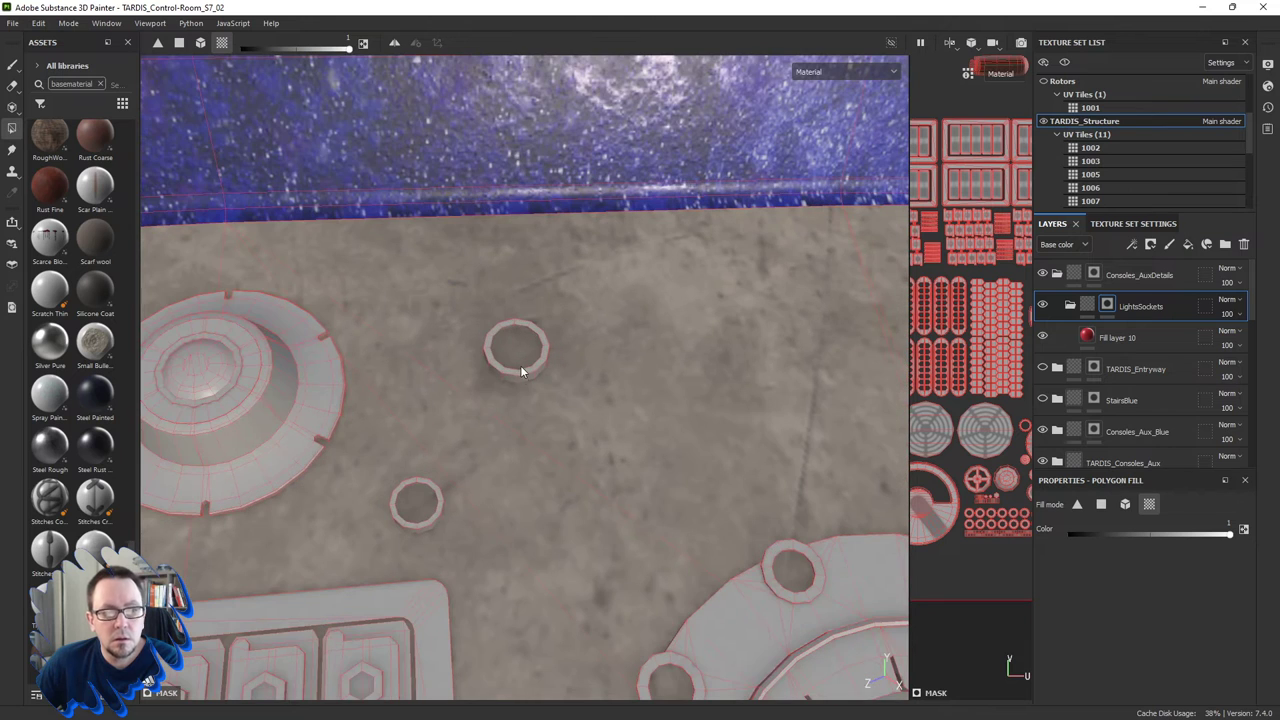
pyautogui.click(492, 357)
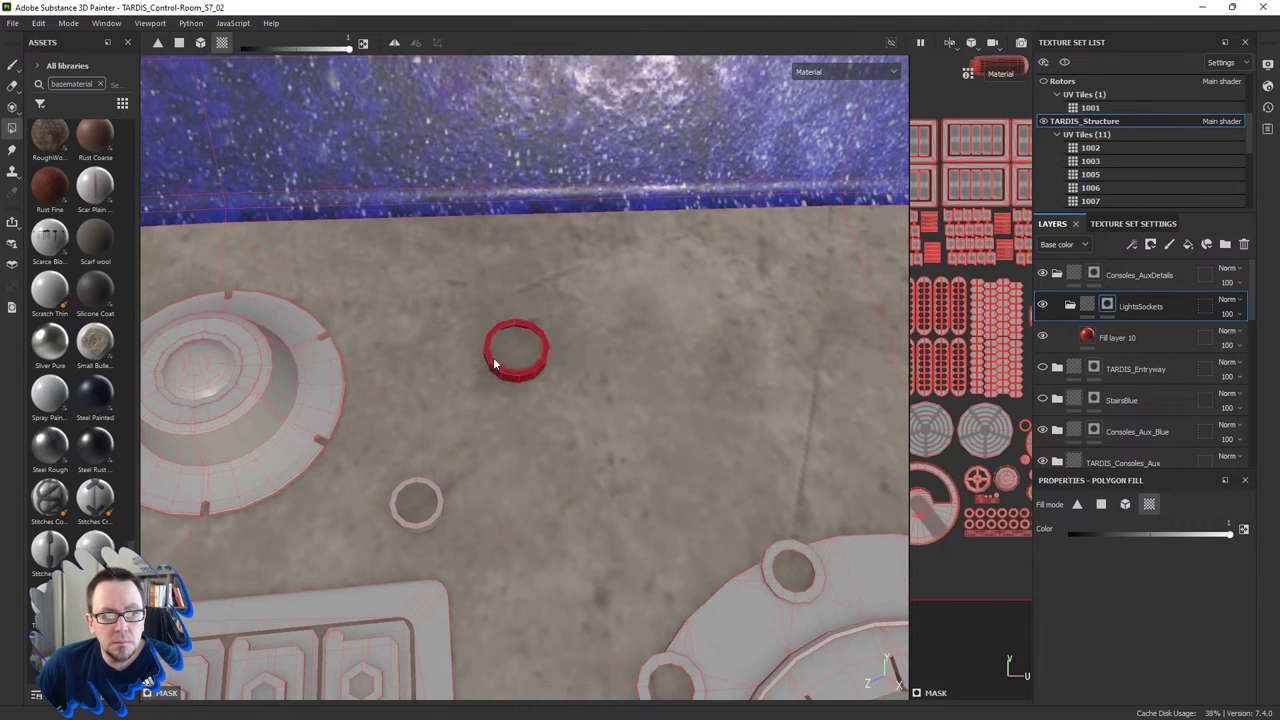
pyautogui.click(433, 490)
pyautogui.scroll(-3, 371, 503)
# Fill two small rings on the other consoles red, orbiting between them.
pyautogui.keyDown('alt'); pyautogui.moveTo(371, 503); pyautogui.dragTo(407, 485); pyautogui.keyUp('alt')
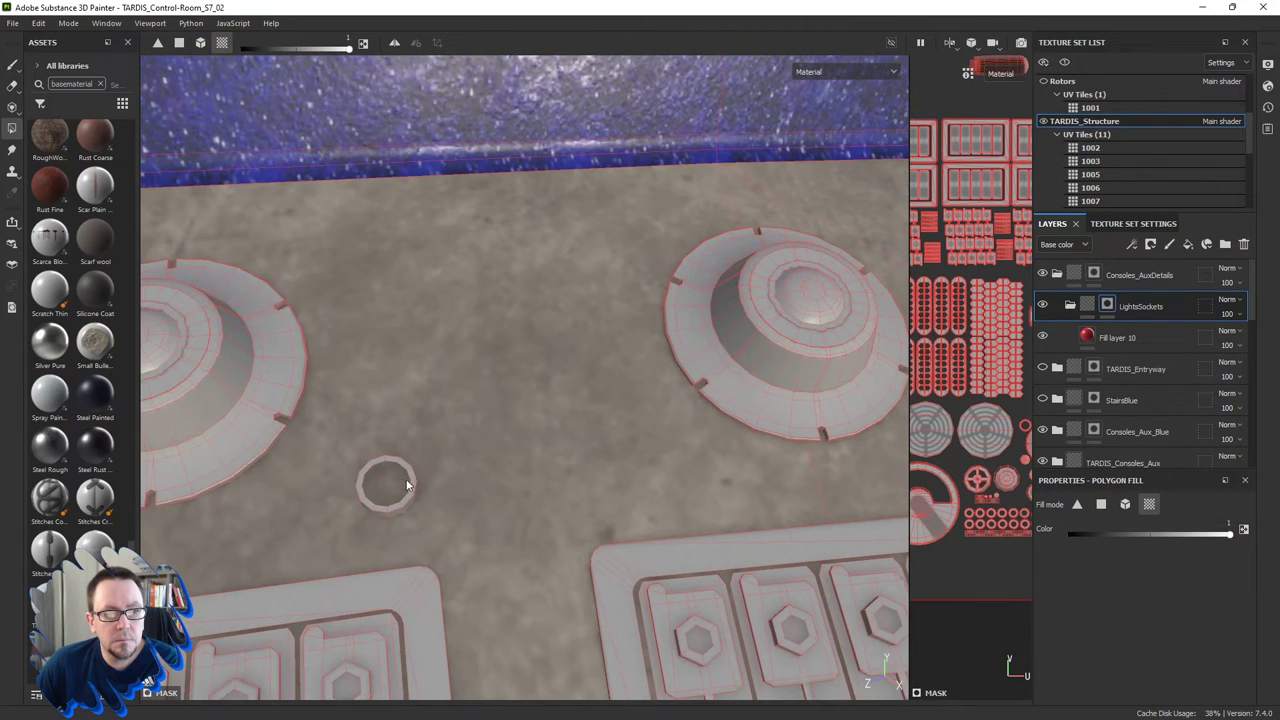
pyautogui.click(412, 481)
pyautogui.scroll(-3, 410, 480)
pyautogui.moveTo(408, 480)
pyautogui.keyDown('alt'); pyautogui.mouseDown()
pyautogui.moveTo(616, 421)
pyautogui.moveTo(466, 426)
pyautogui.mouseUp(); pyautogui.keyUp('alt')
pyautogui.scroll(2, 470, 420)
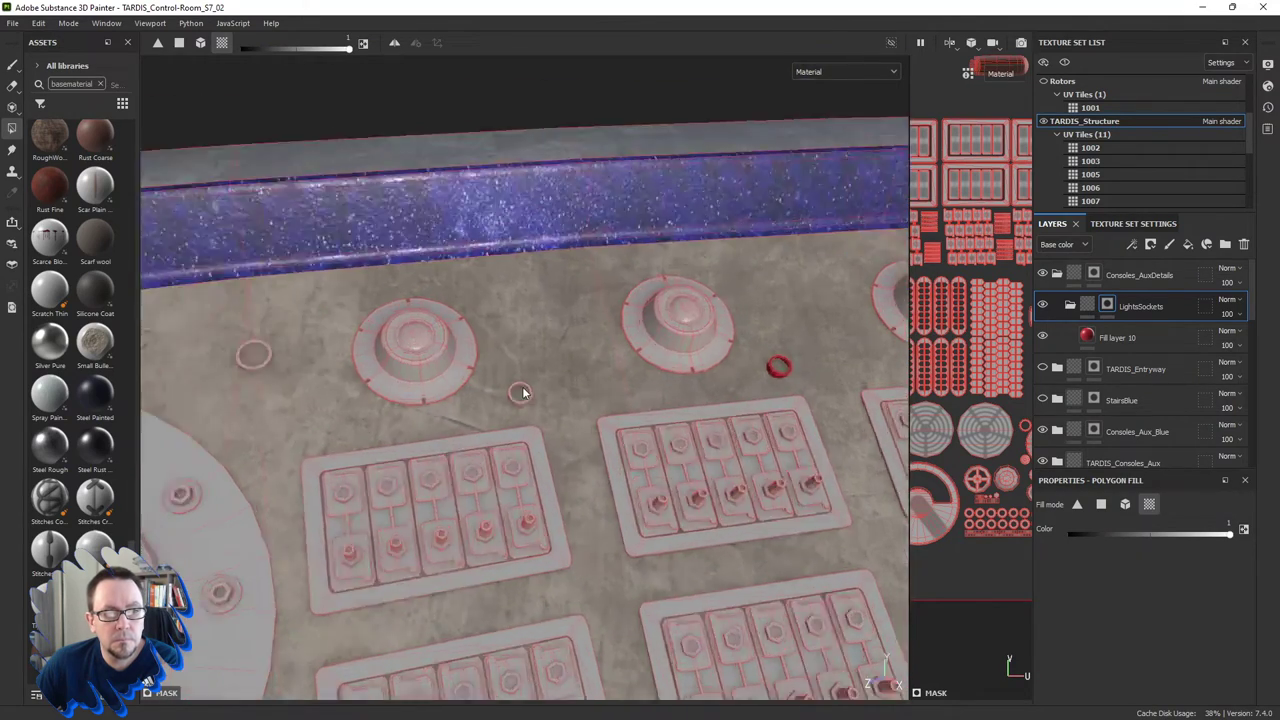
pyautogui.scroll(3, 488, 424)
pyautogui.click(494, 424)
pyautogui.scroll(-3, 494, 424)
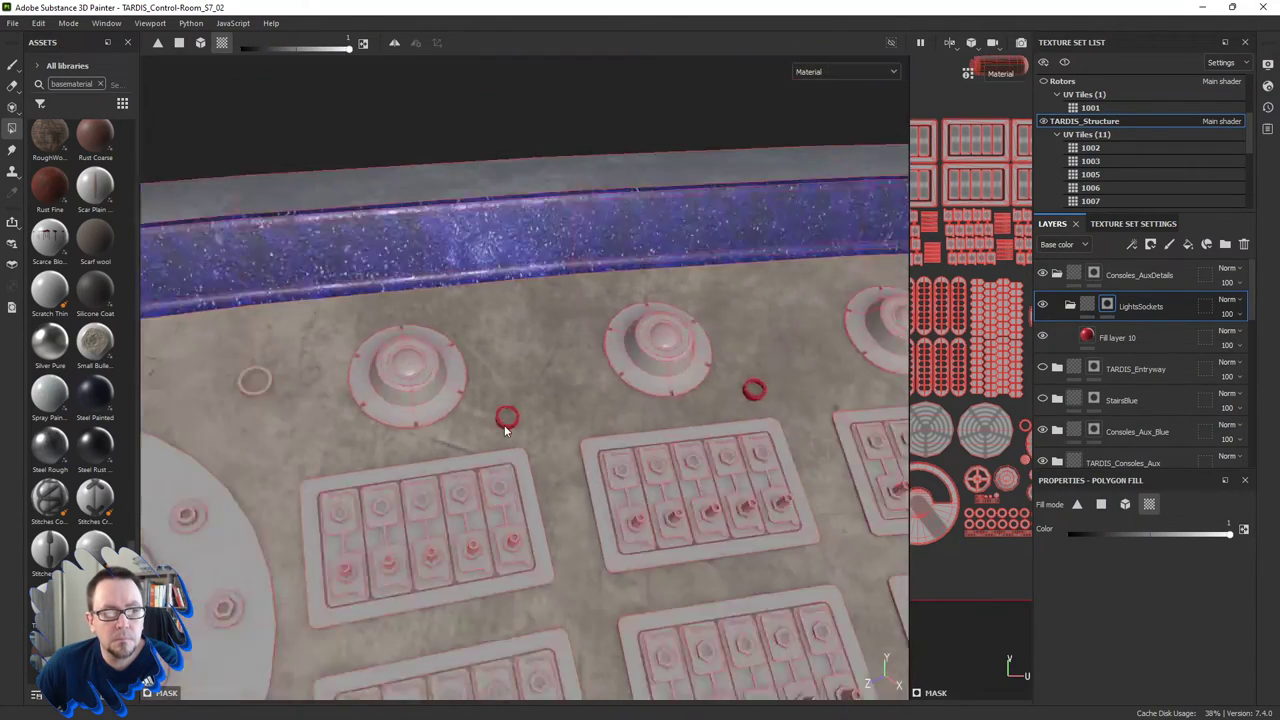
pyautogui.keyDown('alt'); pyautogui.moveTo(494, 426); pyautogui.dragTo(492, 453); pyautogui.keyUp('alt')
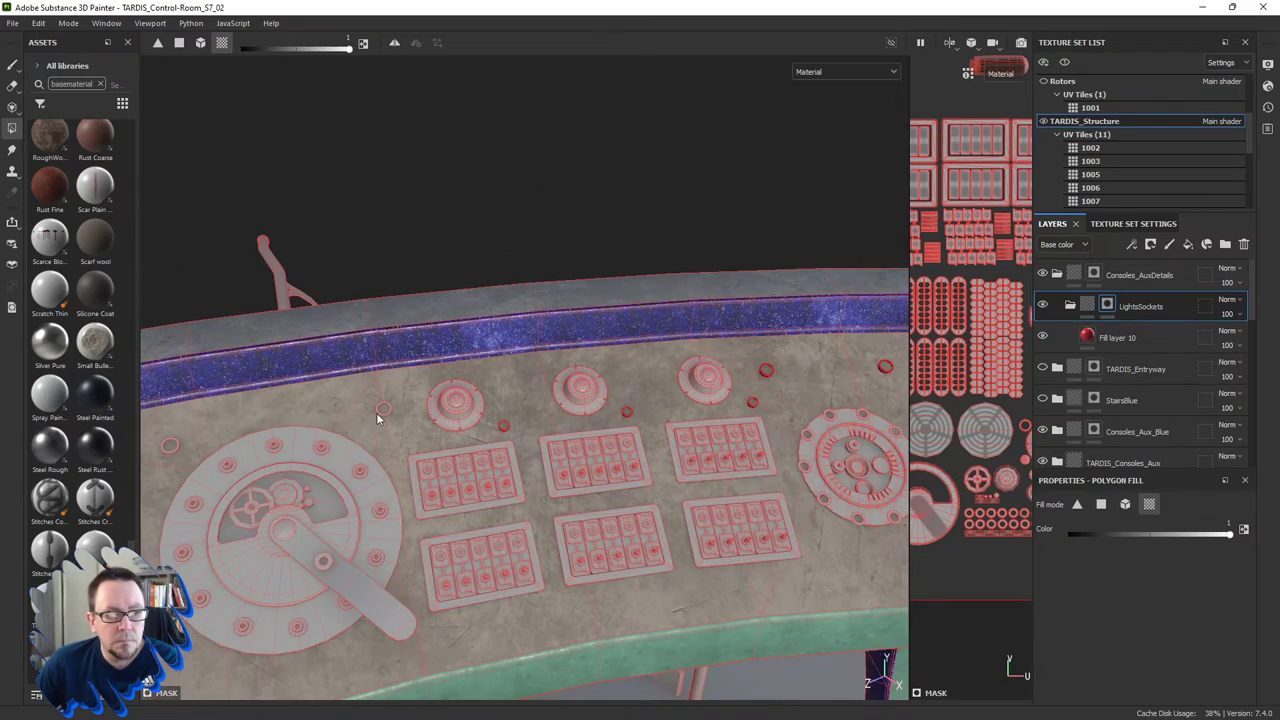
# Polygon-fill the first leftover white rings red, including a left and right pair.
pyautogui.scroll(2, 380, 412)
pyautogui.scroll(3, 385, 414)
pyautogui.click(386, 417)
pyautogui.scroll(-2, 370, 430)
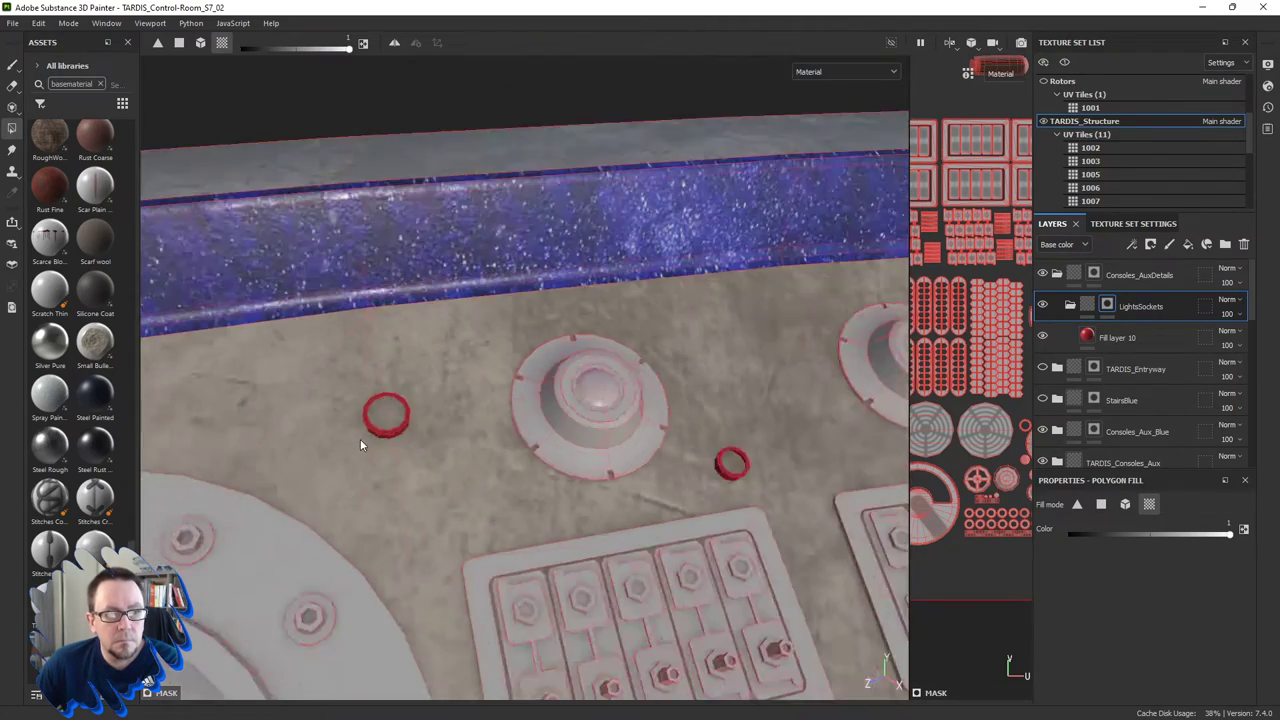
pyautogui.scroll(-5, 360, 438)
pyautogui.moveTo(360, 438)
pyautogui.keyDown('alt'); pyautogui.mouseDown()
pyautogui.moveTo(473, 437)
pyautogui.moveTo(509, 294)
pyautogui.mouseUp(); pyautogui.keyUp('alt')
pyautogui.scroll(3, 580, 300)
pyautogui.scroll(3, 559, 355)
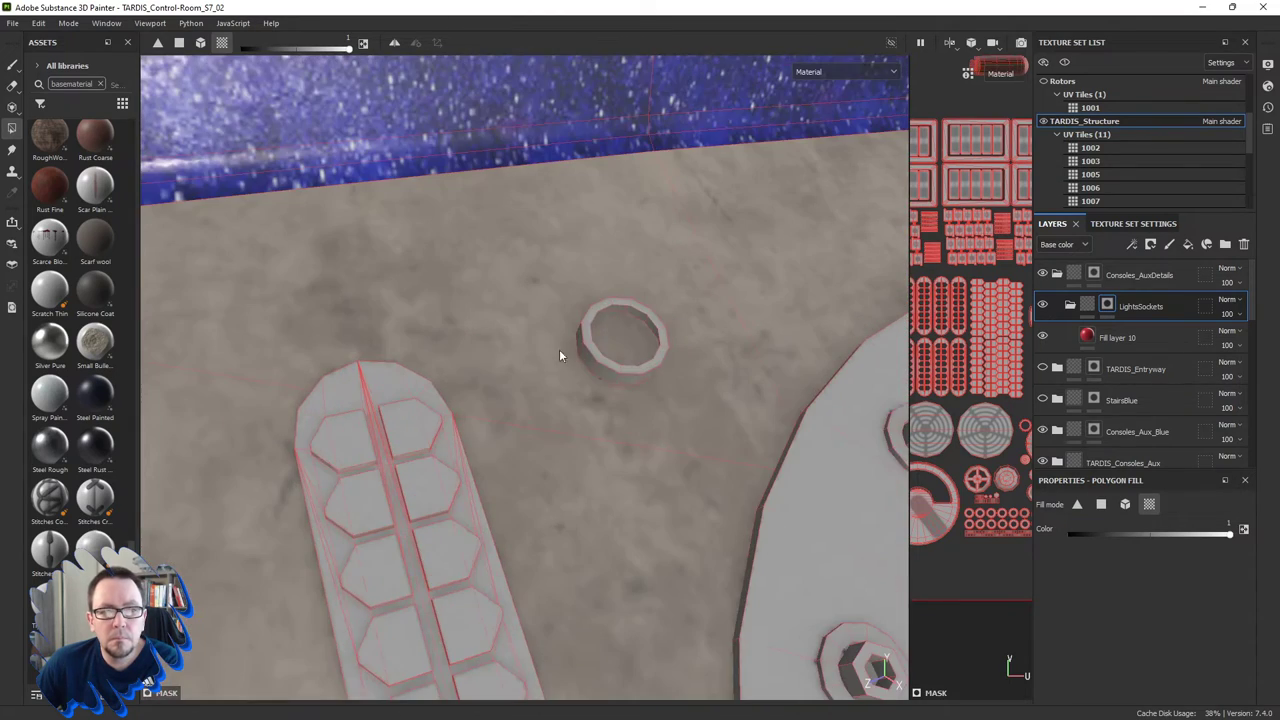
pyautogui.keyDown('alt'); pyautogui.moveTo(583, 348); pyautogui.dragTo(668, 374); pyautogui.keyUp('alt')
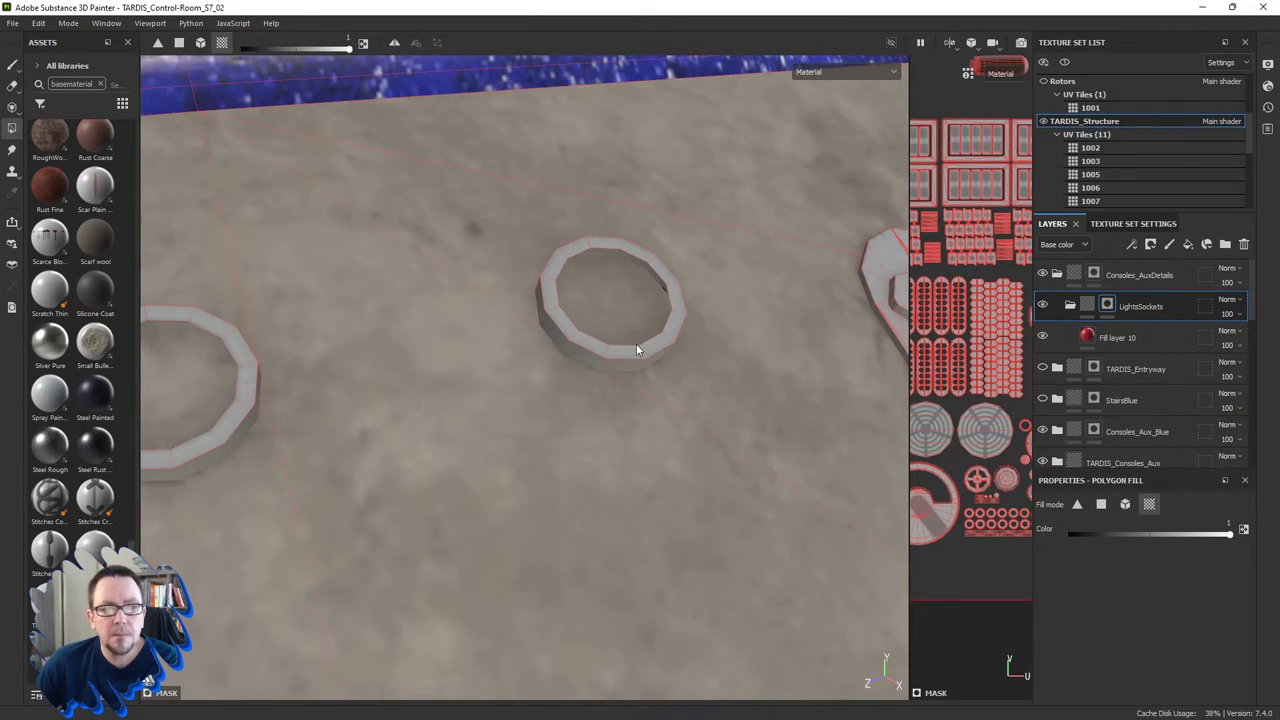
pyautogui.scroll(-2, 603, 358)
pyautogui.scroll(-2, 603, 358)
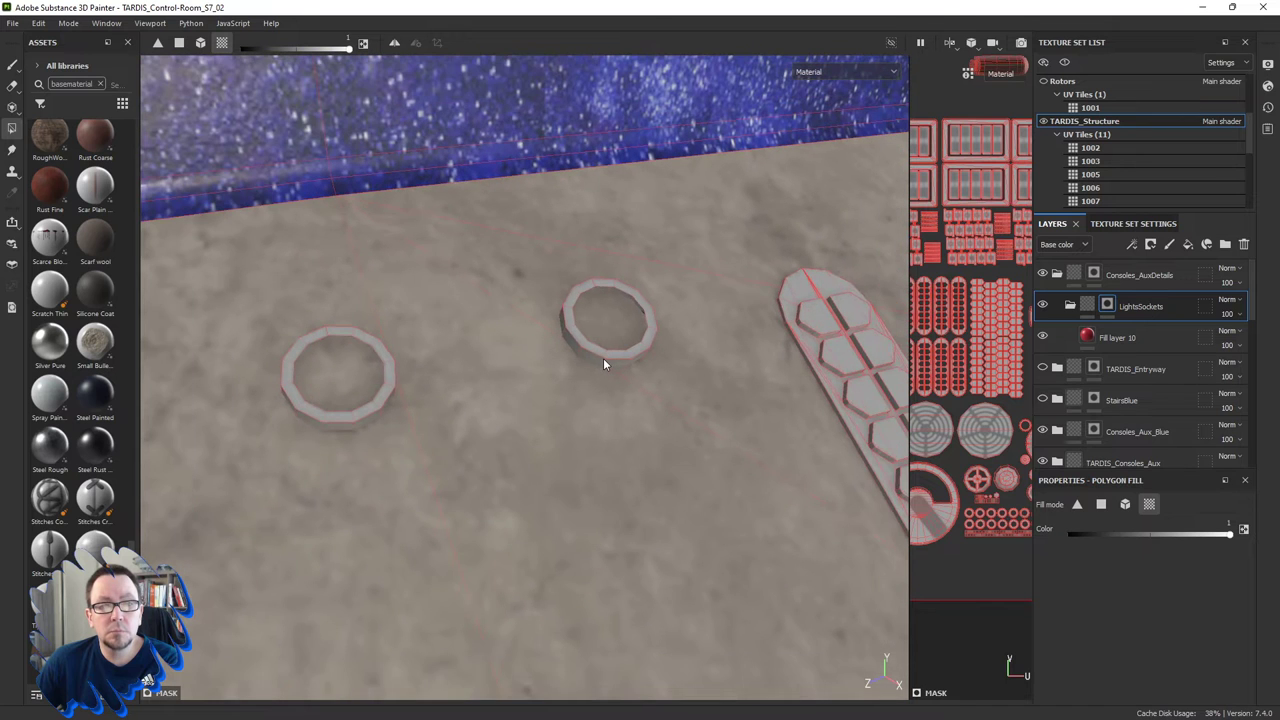
pyautogui.click(603, 356)
pyautogui.click(363, 414)
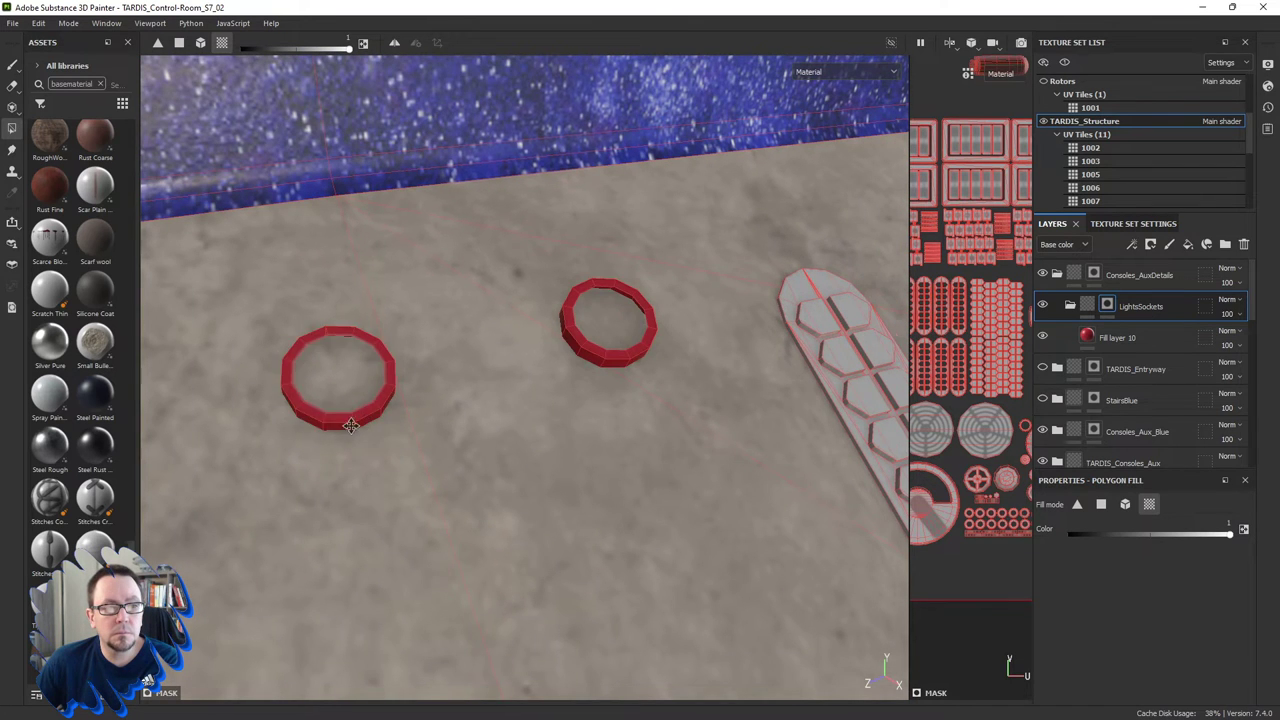
pyautogui.keyDown('alt'); pyautogui.moveTo(363, 414); pyautogui.dragTo(497, 420, button='right'); pyautogui.keyUp('alt')
pyautogui.click(412, 449)
# Fill the remaining ring pairs beside the switch plates red, then zoom out to check.
pyautogui.scroll(-3, 421, 442)
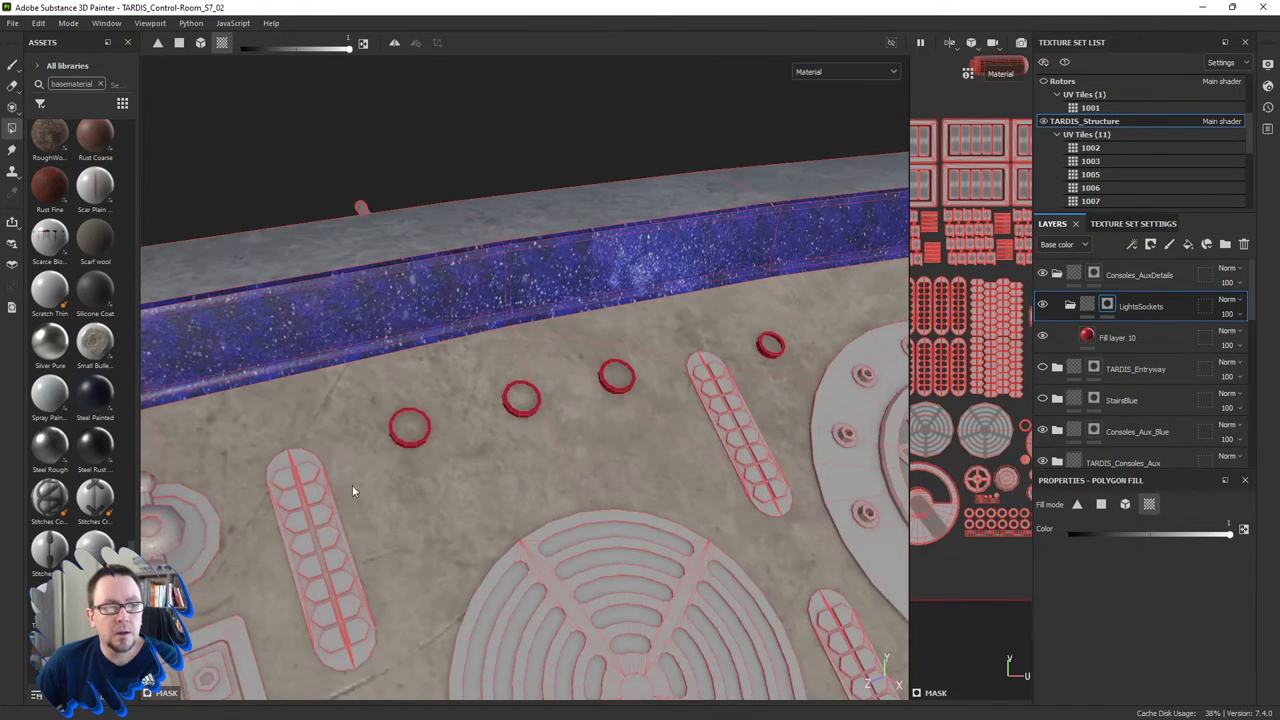
pyautogui.moveTo(352, 485)
pyautogui.keyDown('alt'); pyautogui.mouseDown()
pyautogui.moveTo(631, 380)
pyautogui.moveTo(400, 388)
pyautogui.mouseUp(); pyautogui.keyUp('alt')
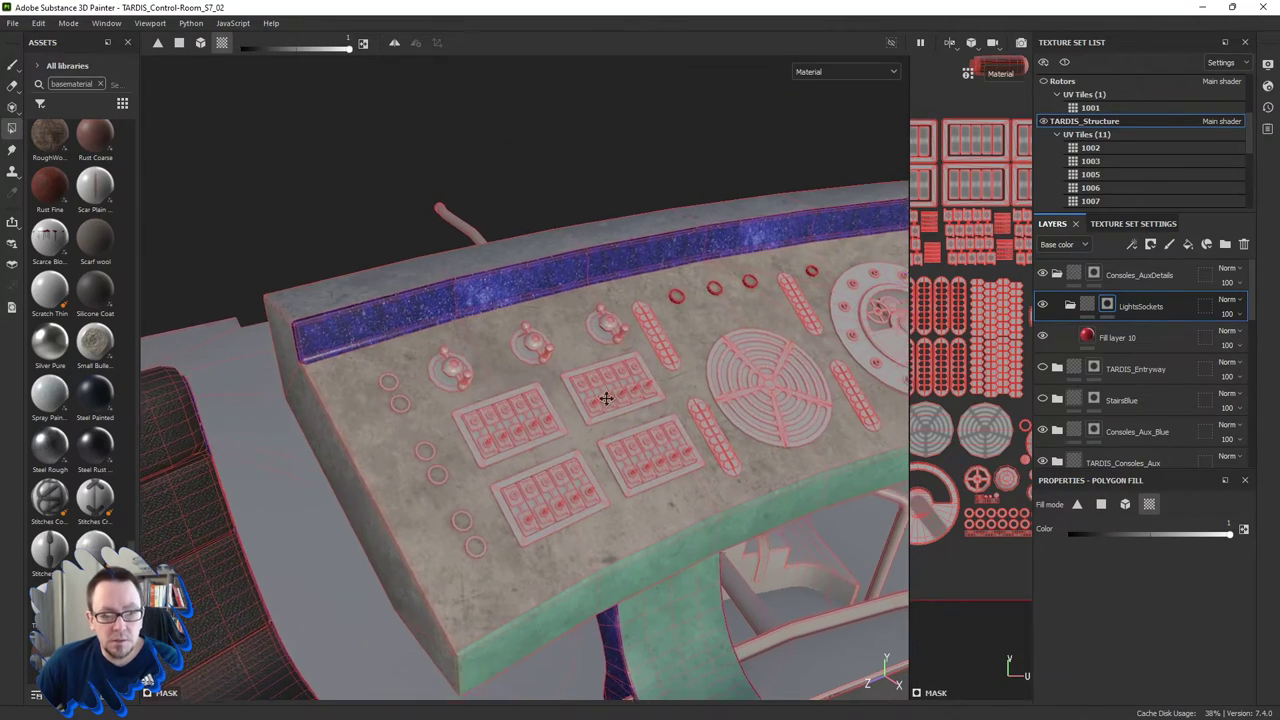
pyautogui.scroll(3, 397, 386)
pyautogui.scroll(2, 397, 386)
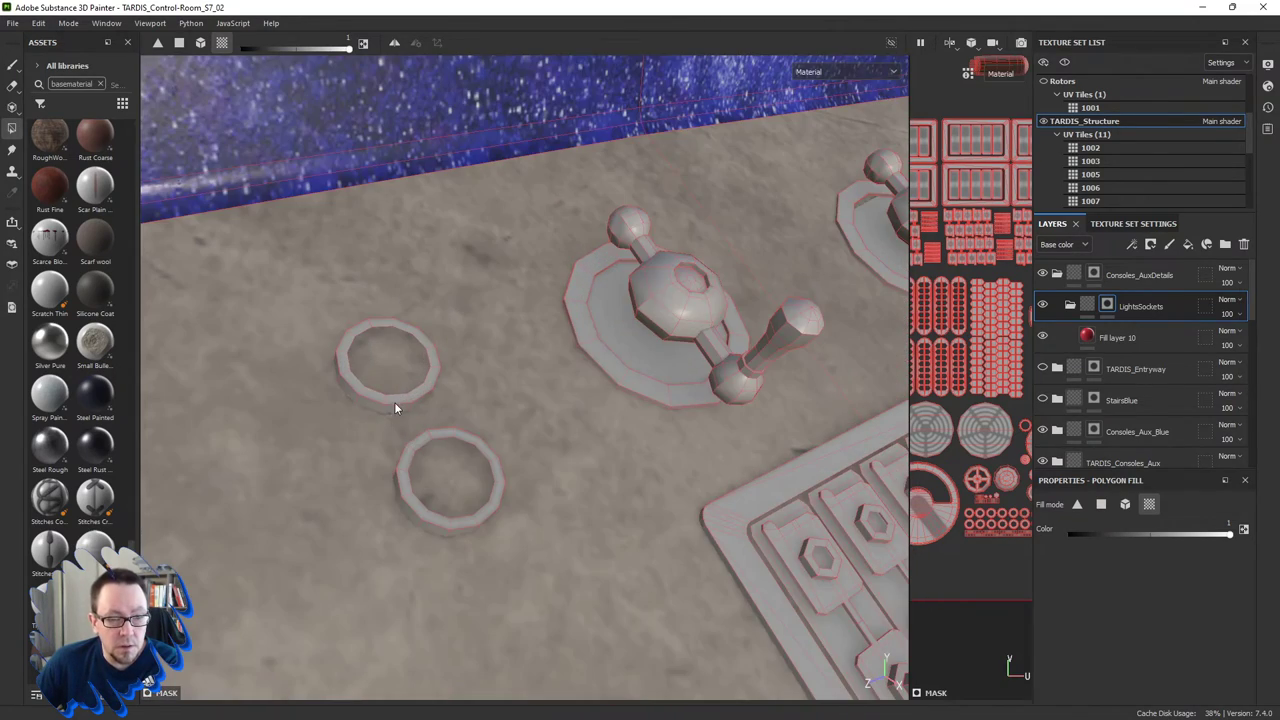
pyautogui.click(397, 403)
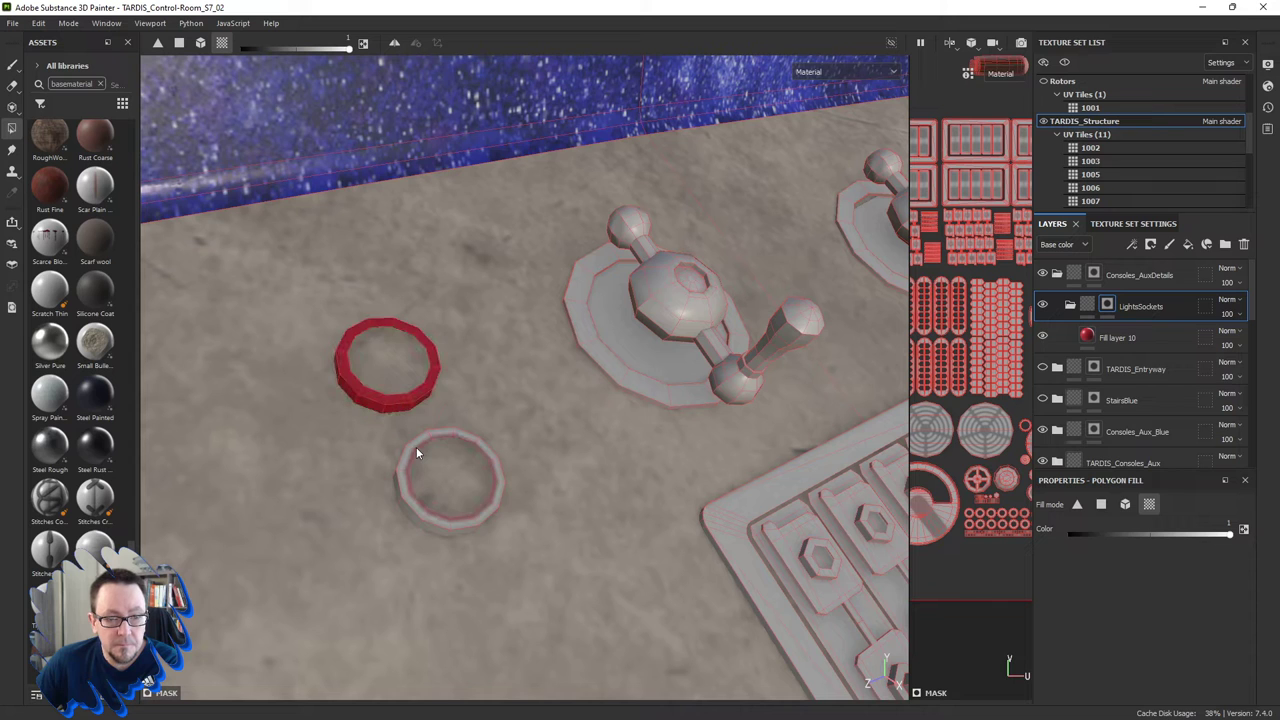
pyautogui.click(416, 444)
pyautogui.moveTo(454, 565)
pyautogui.keyDown('alt'); pyautogui.mouseDown(button='middle')
pyautogui.moveTo(443, 471)
pyautogui.moveTo(497, 460)
pyautogui.moveTo(443, 345)
pyautogui.mouseUp(button='middle'); pyautogui.keyUp('alt')
pyautogui.click(497, 476)
pyautogui.click(523, 457)
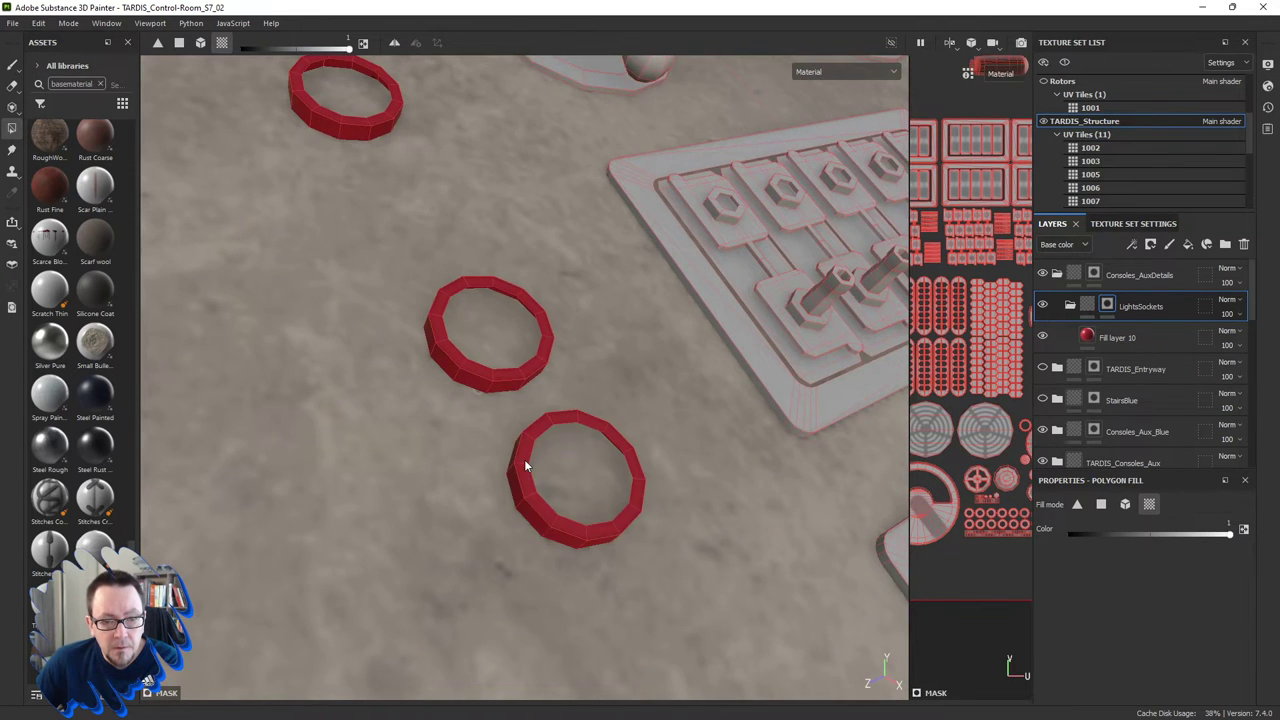
pyautogui.keyDown('alt'); pyautogui.moveTo(523, 457); pyautogui.dragTo(466, 351, button='middle'); pyautogui.keyUp('alt')
pyautogui.click(521, 447)
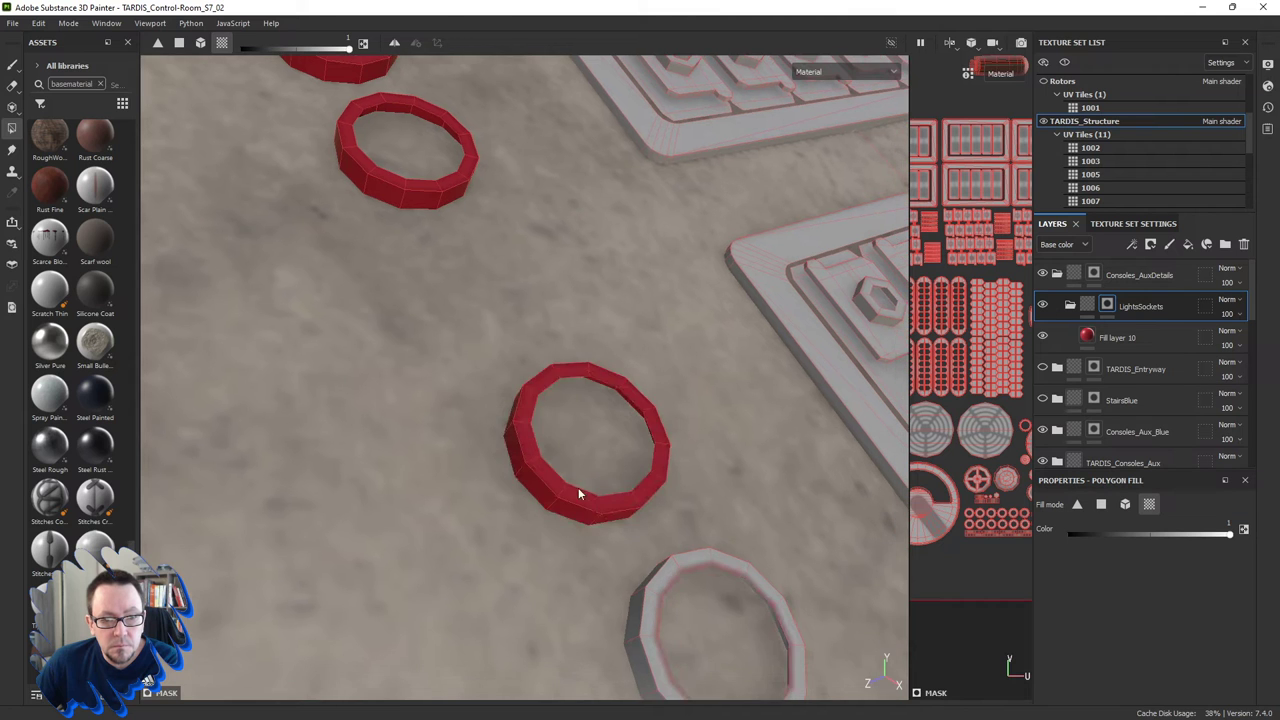
pyautogui.keyDown('alt'); pyautogui.moveTo(580, 490); pyautogui.dragTo(502, 385, button='middle'); pyautogui.keyUp('alt')
pyautogui.click(533, 484)
pyautogui.scroll(-5, 566, 475)
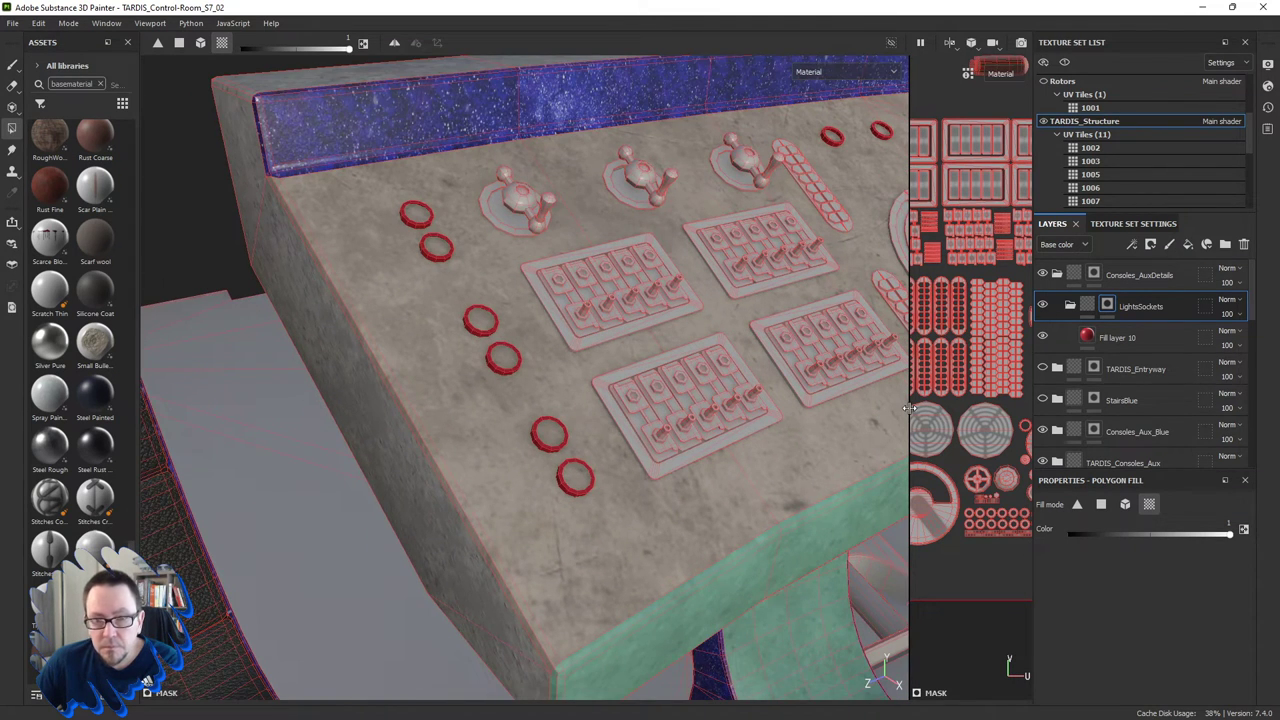
# Widen the 2D UV layout view and pan and zoom across its ring islands.
pyautogui.moveTo(908, 413); pyautogui.dragTo(601, 400)
pyautogui.moveTo(830, 428); pyautogui.dragTo(785, 460, button='middle')
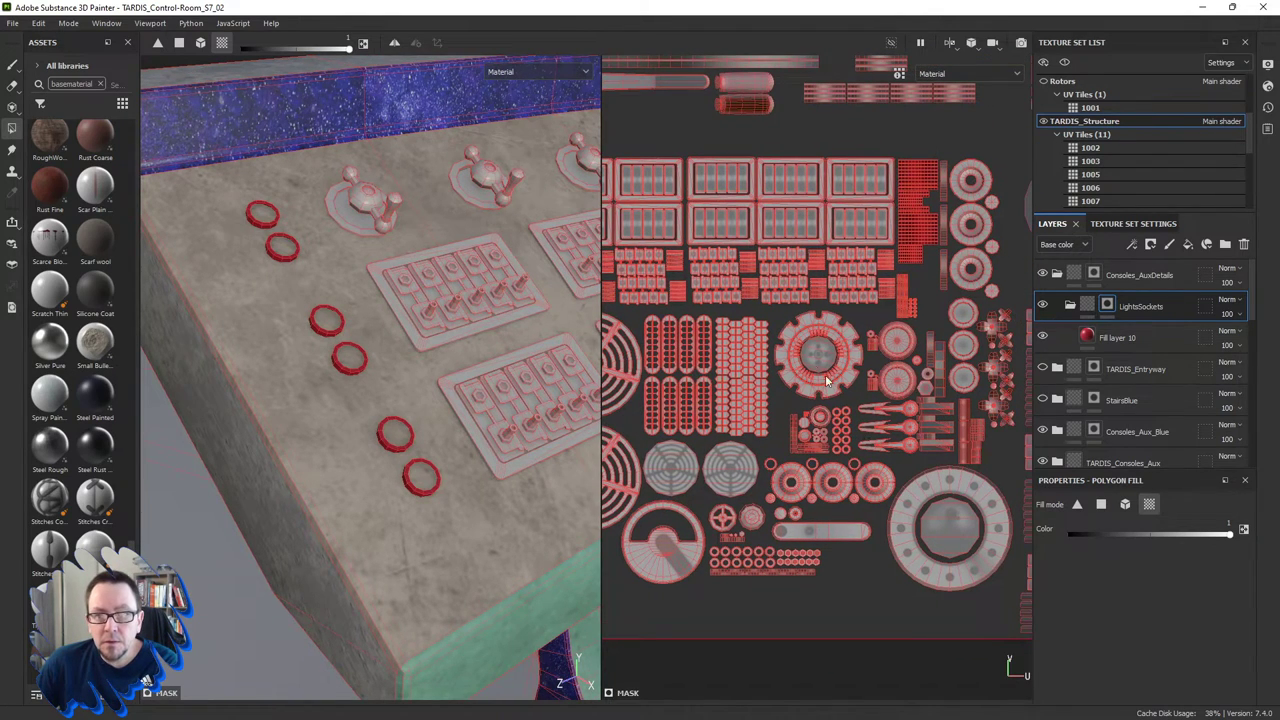
pyautogui.moveTo(788, 375); pyautogui.dragTo(833, 392, button='middle')
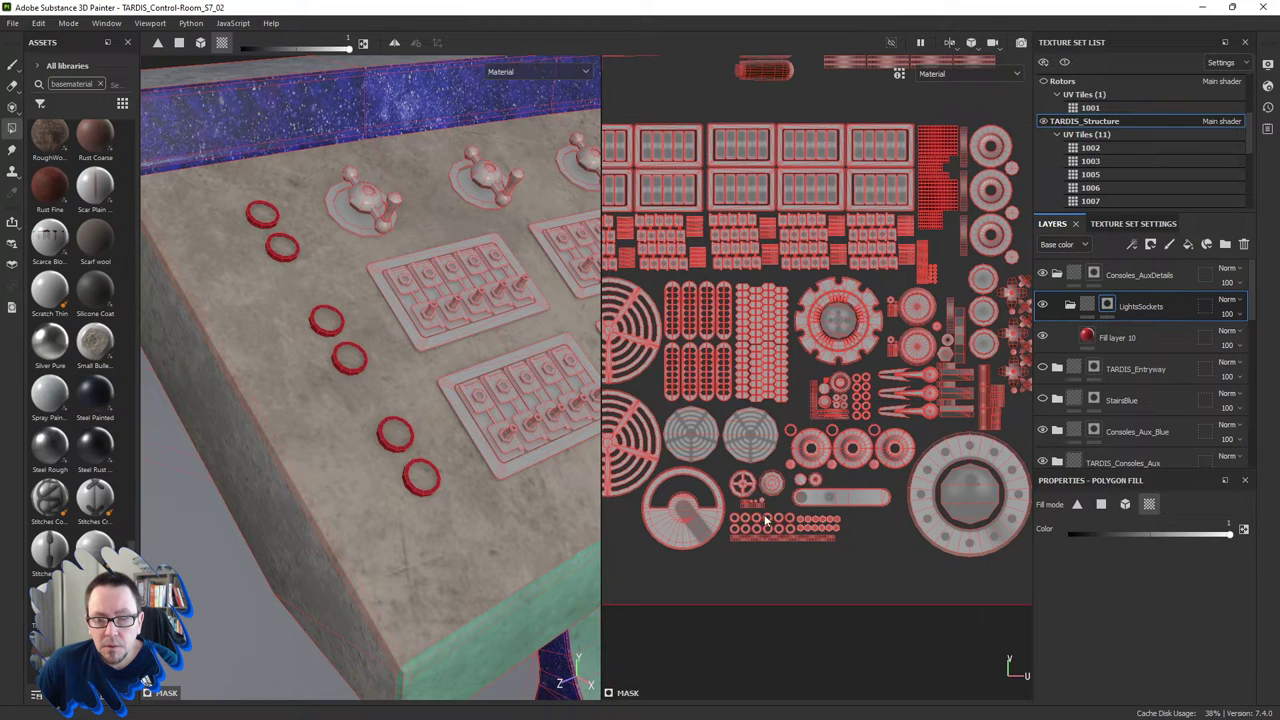
pyautogui.scroll(3, 766, 520)
pyautogui.scroll(4, 904, 520)
pyautogui.moveTo(898, 478)
pyautogui.mouseDown(button='middle')
pyautogui.moveTo(834, 482)
pyautogui.moveTo(881, 452)
pyautogui.mouseUp(button='middle')
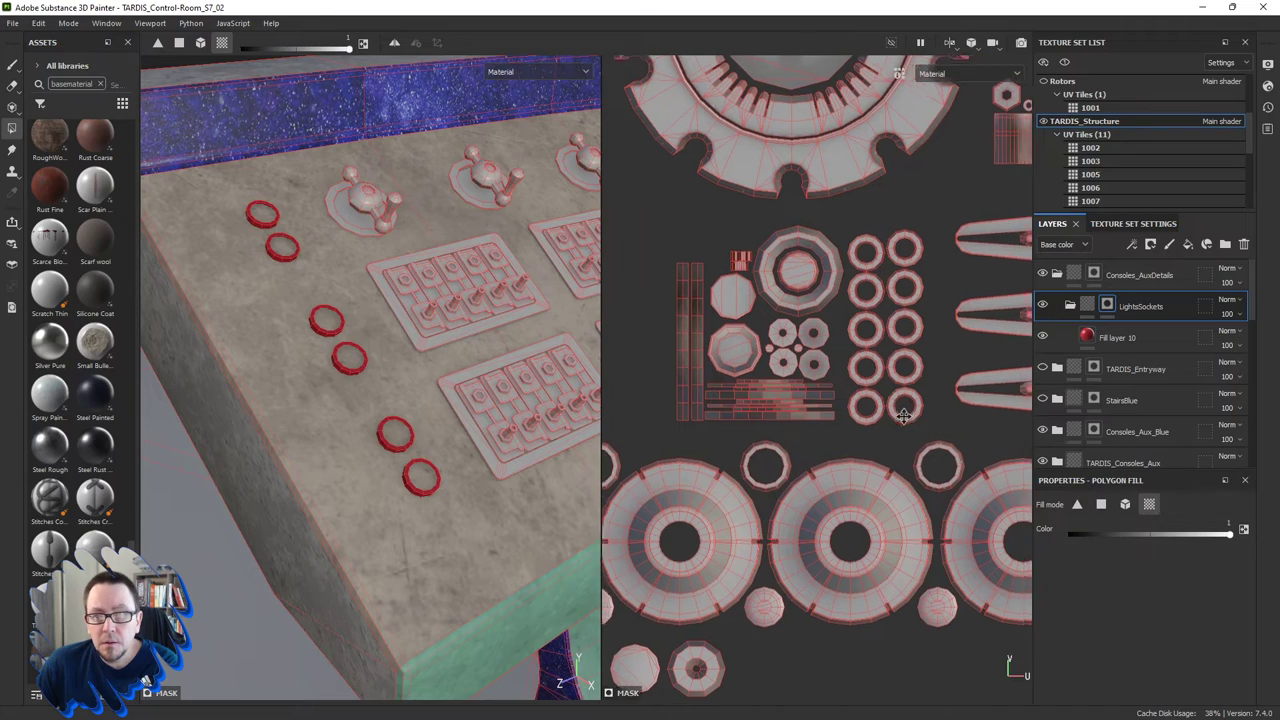
pyautogui.moveTo(918, 412); pyautogui.dragTo(826, 403, button='middle')
pyautogui.scroll(-3, 828, 405)
pyautogui.scroll(-1, 831, 410)
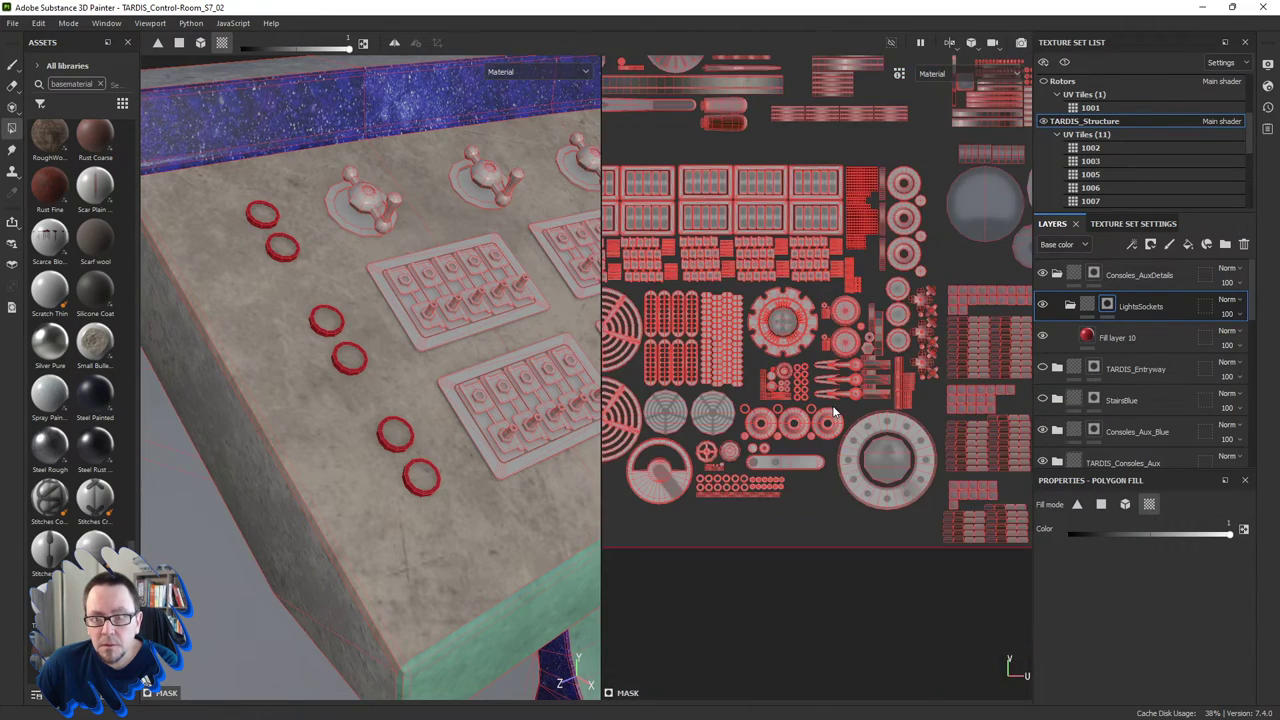
pyautogui.scroll(-1, 833, 410)
pyautogui.scroll(-1, 836, 410)
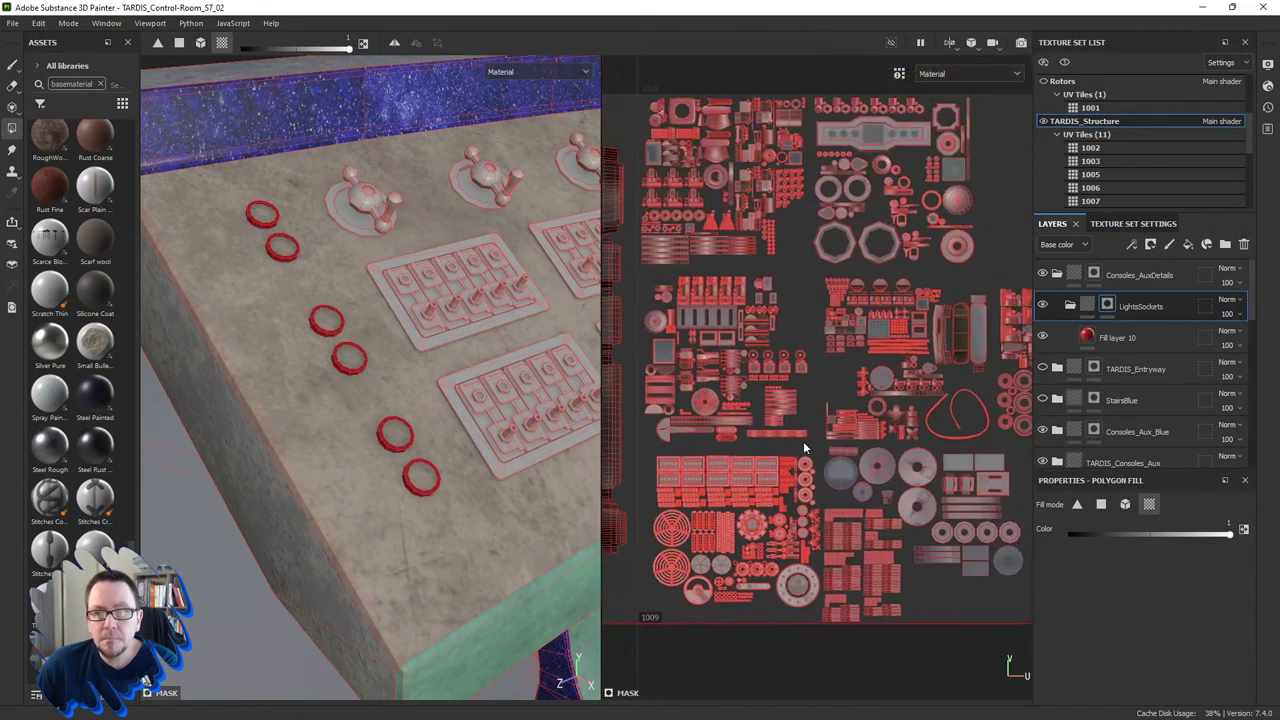
pyautogui.moveTo(848, 378)
pyautogui.mouseDown(button='middle')
pyautogui.moveTo(768, 380)
pyautogui.moveTo(665, 350)
pyautogui.mouseUp(button='middle')
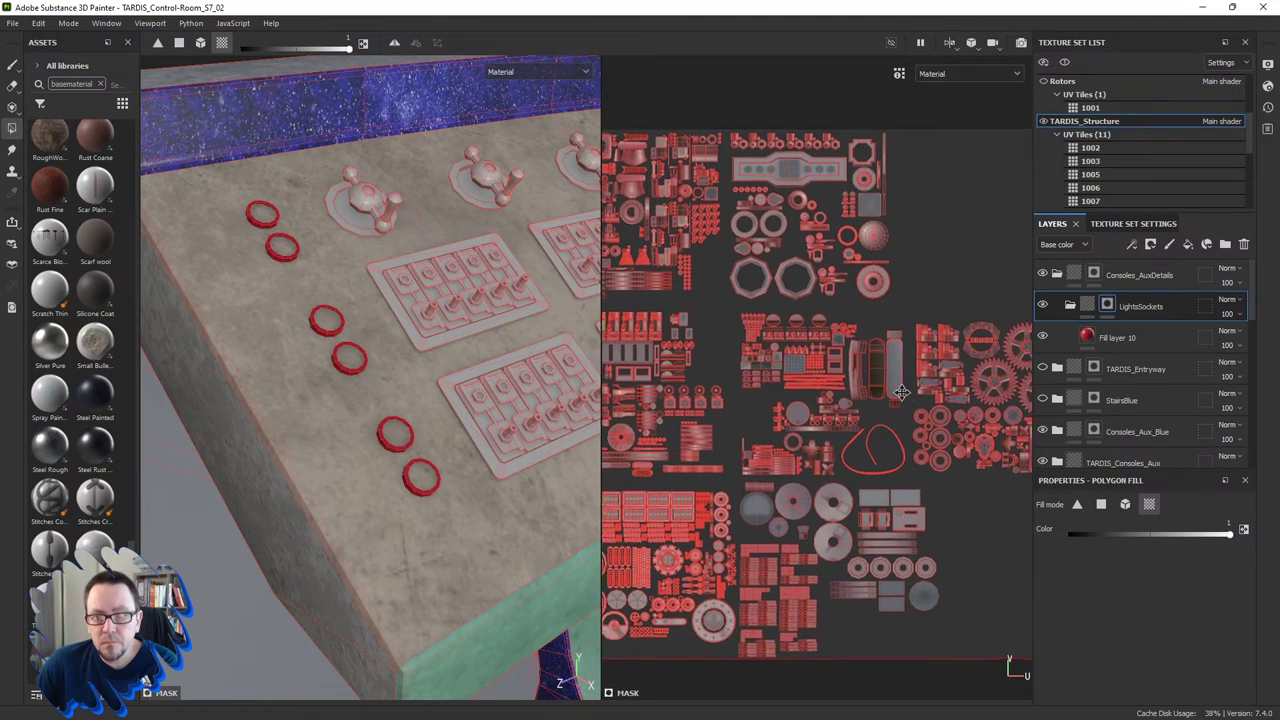
pyautogui.scroll(1, 913, 410)
pyautogui.scroll(2, 914, 412)
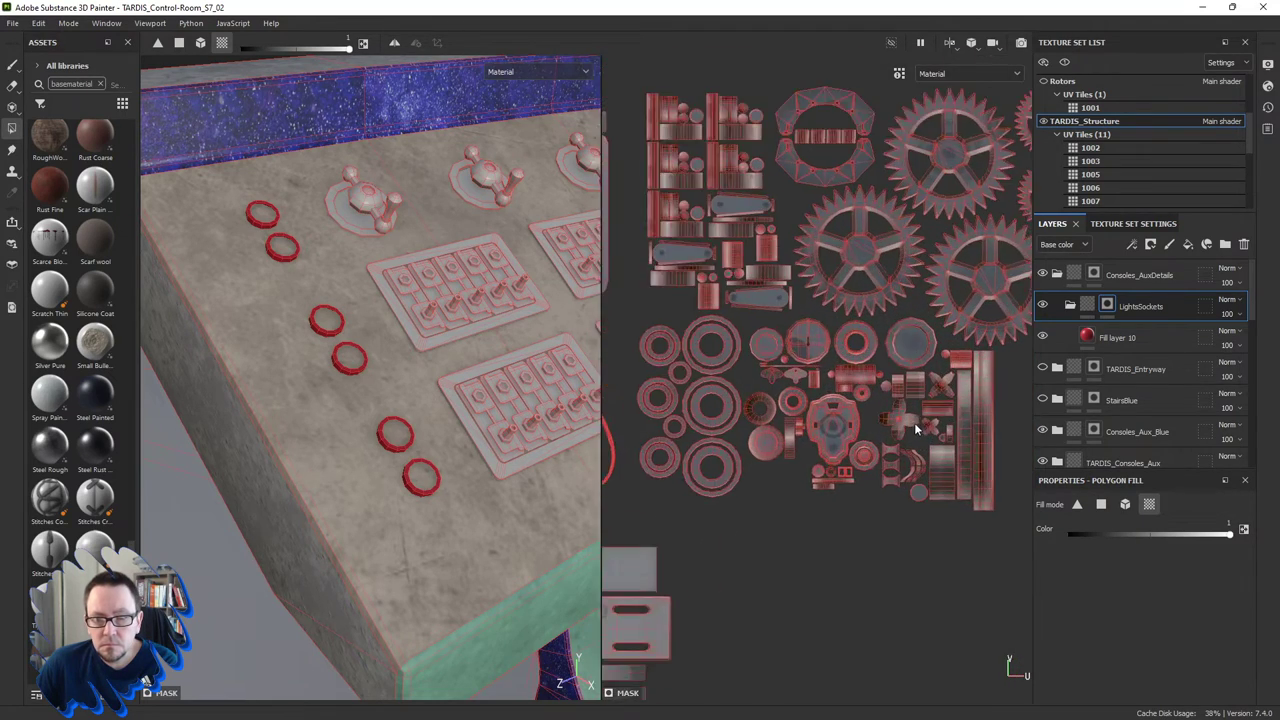
pyautogui.scroll(-1, 916, 415)
pyautogui.scroll(-1, 917, 416)
pyautogui.scroll(1, 917, 420)
pyautogui.scroll(2, 838, 504)
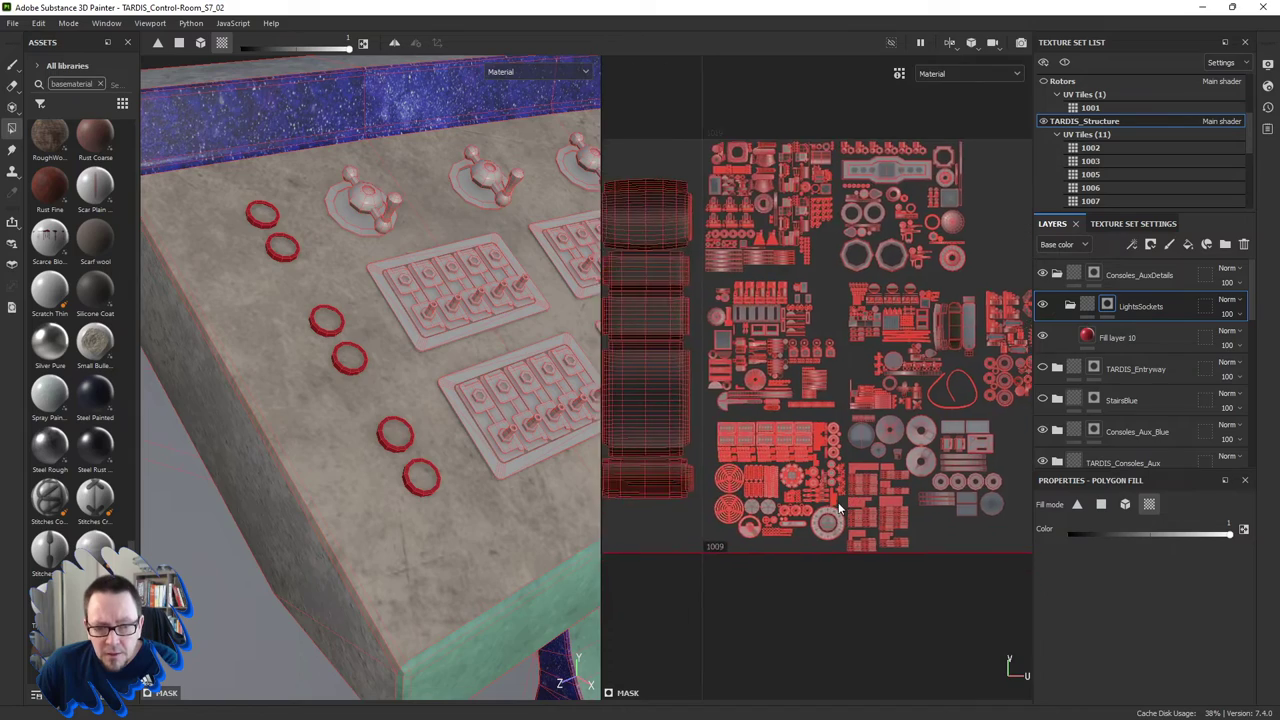
pyautogui.scroll(2, 856, 506)
pyautogui.scroll(2, 856, 506)
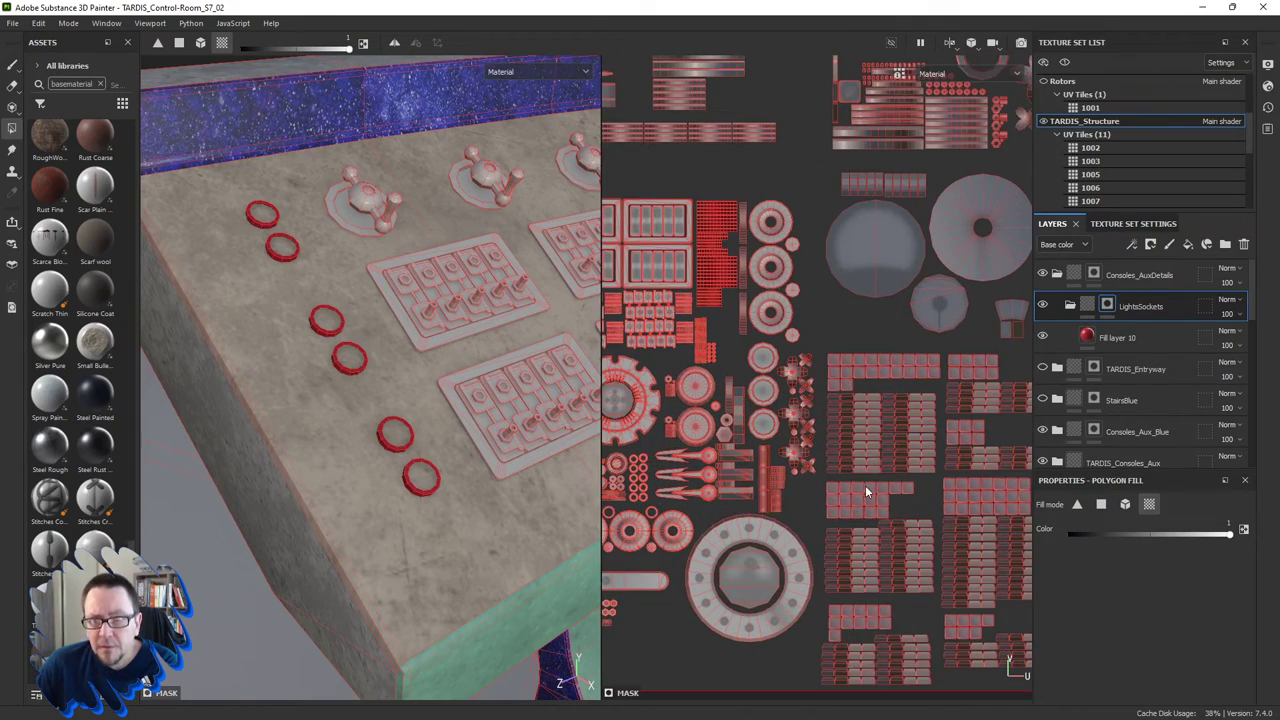
pyautogui.scroll(2, 865, 485)
pyautogui.scroll(-1, 902, 476)
pyautogui.scroll(-2, 902, 476)
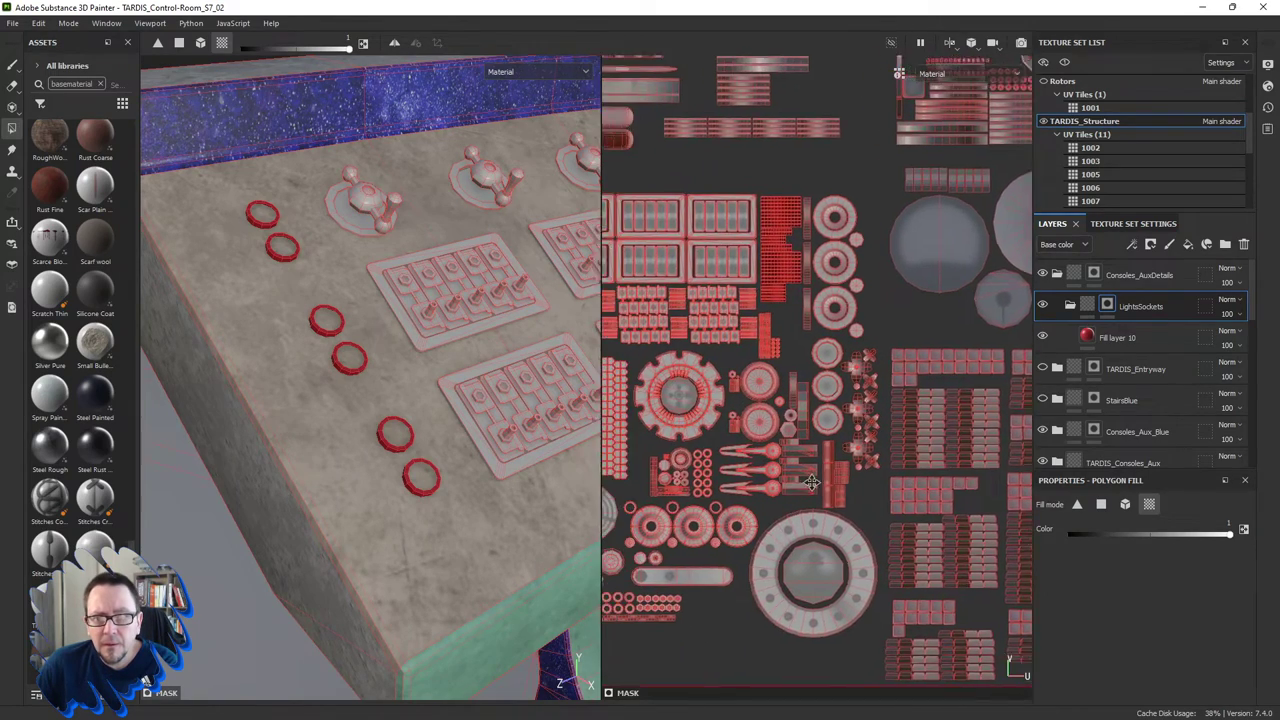
pyautogui.scroll(2, 868, 495)
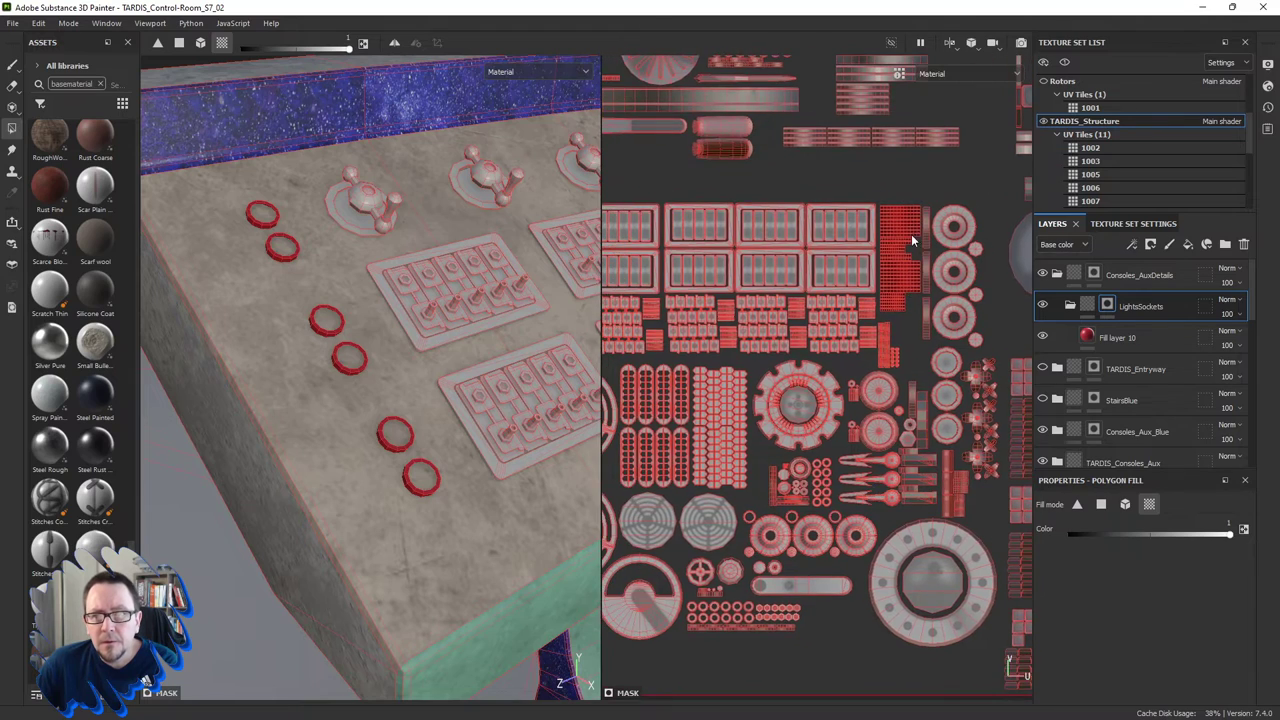
pyautogui.scroll(2, 911, 245)
pyautogui.scroll(2, 909, 257)
pyautogui.scroll(1, 912, 289)
pyautogui.scroll(1, 912, 293)
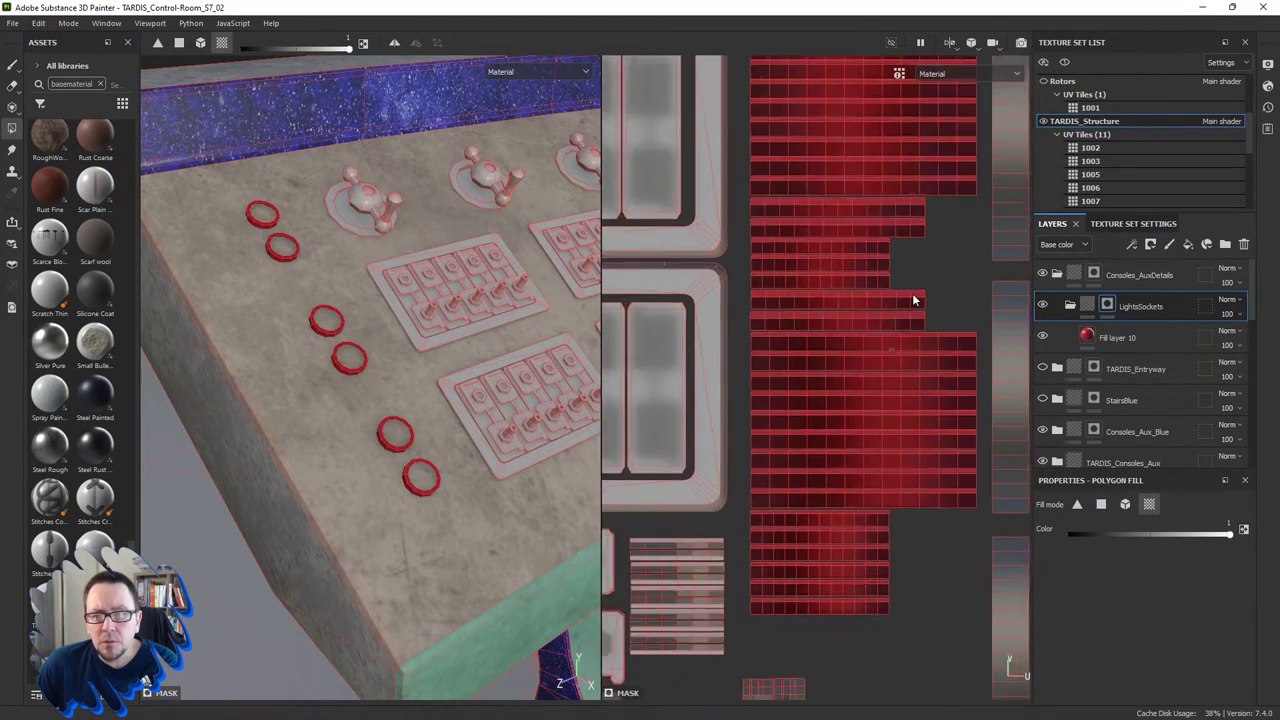
pyautogui.scroll(-2, 913, 298)
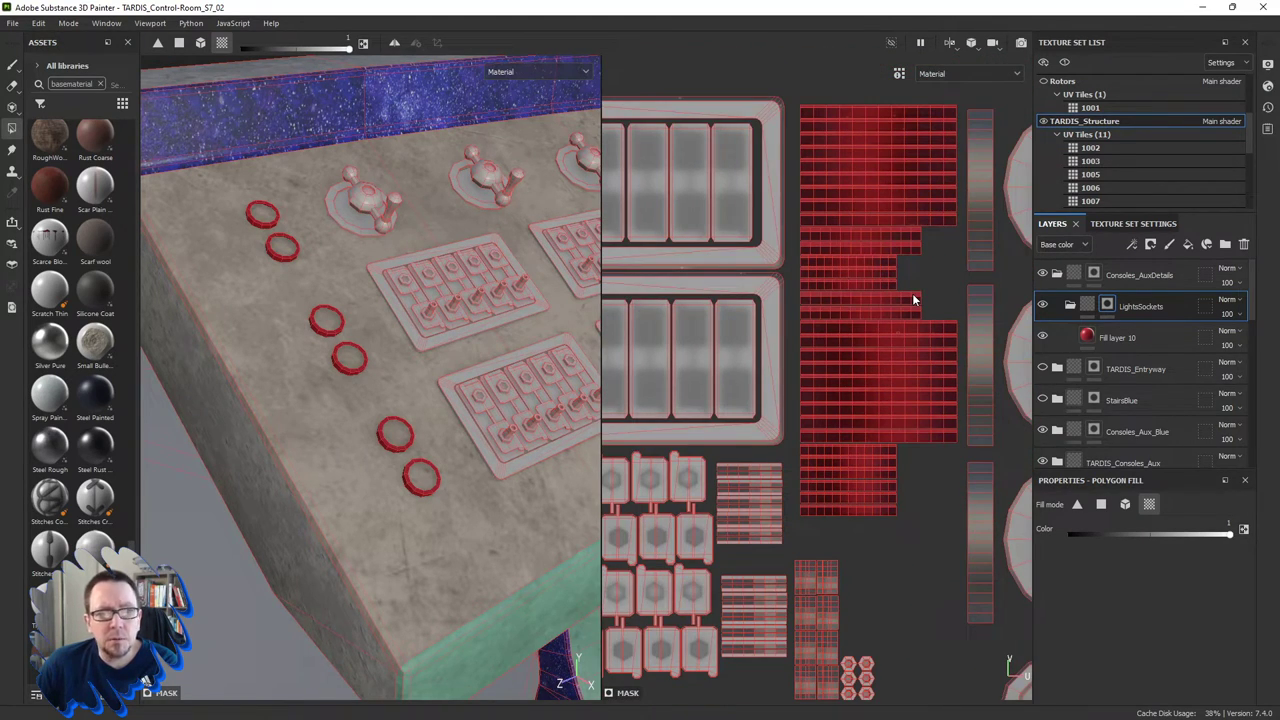
pyautogui.scroll(-2, 899, 285)
pyautogui.scroll(-2, 894, 286)
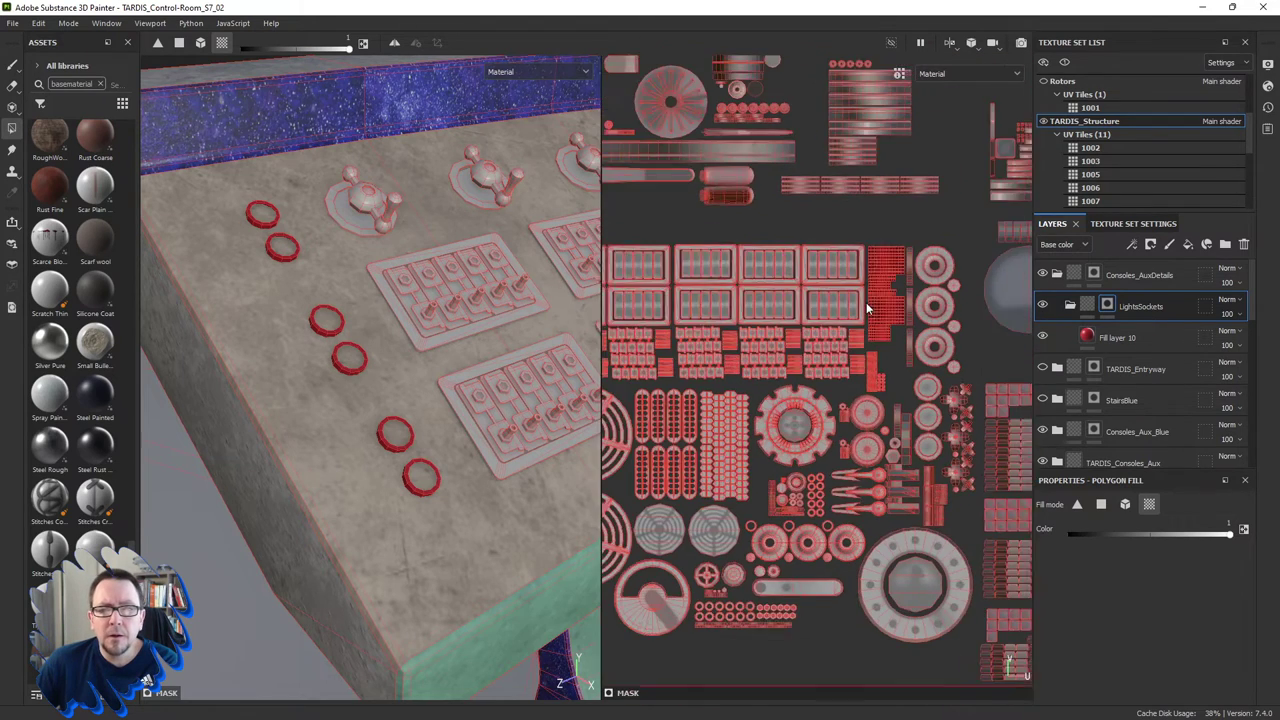
pyautogui.scroll(-1, 795, 362)
pyautogui.moveTo(795, 362); pyautogui.dragTo(828, 380, button='middle')
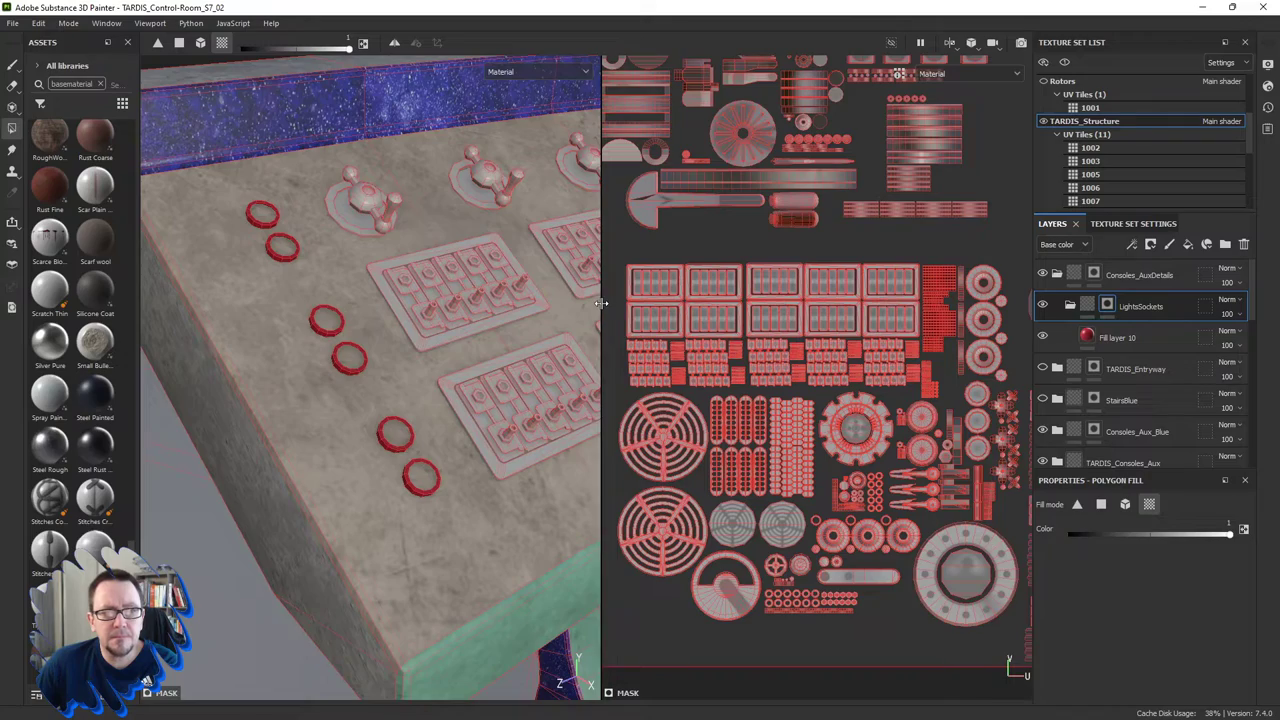
# Widen the 3D view again and orbit and zoom onto the knobs and rings.
pyautogui.moveTo(600, 303); pyautogui.dragTo(820, 320)
pyautogui.moveTo(658, 351)
pyautogui.keyDown('alt'); pyautogui.mouseDown()
pyautogui.moveTo(656, 337)
pyautogui.moveTo(600, 349)
pyautogui.moveTo(437, 326)
pyautogui.moveTo(575, 338)
pyautogui.moveTo(524, 339)
pyautogui.moveTo(550, 326)
pyautogui.moveTo(588, 352)
pyautogui.mouseUp(); pyautogui.keyUp('alt')
pyautogui.scroll(4, 555, 330)
pyautogui.scroll(3, 580, 338)
# Apply Steel Rough to Fill layer 10, then try Iron Rough on the rings.
pyautogui.click(1087, 340)
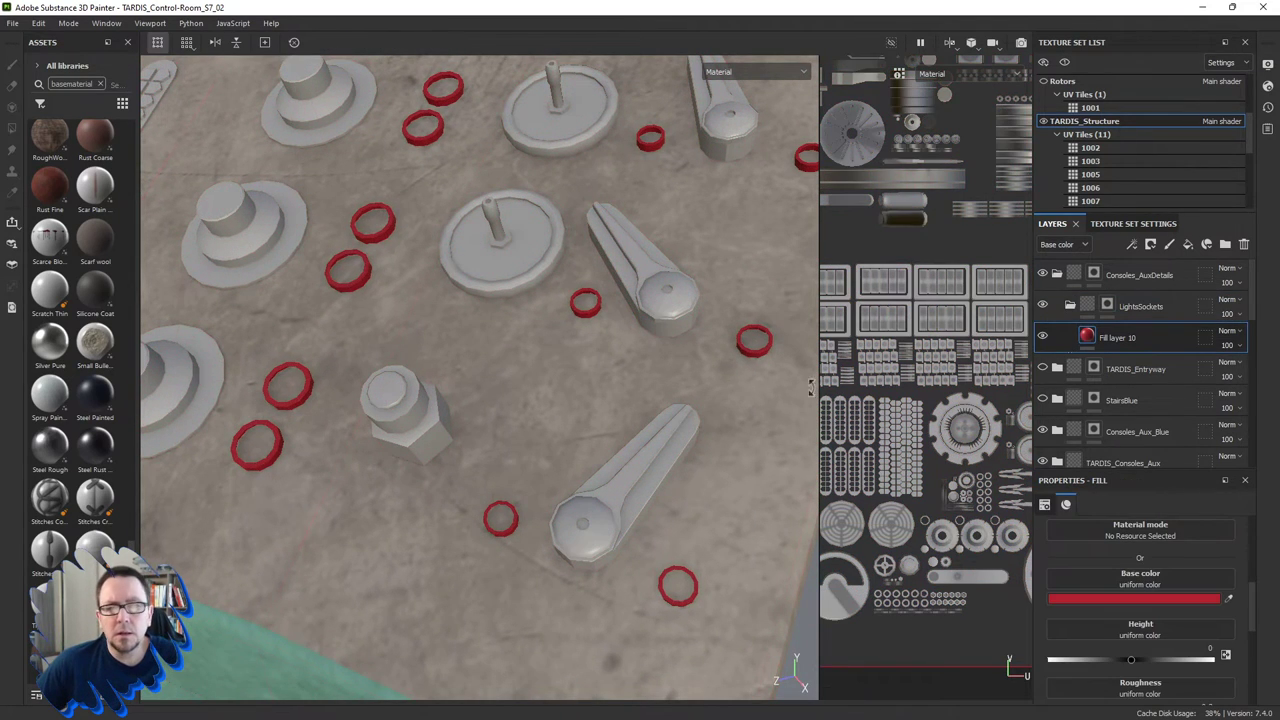
pyautogui.click(57, 452)
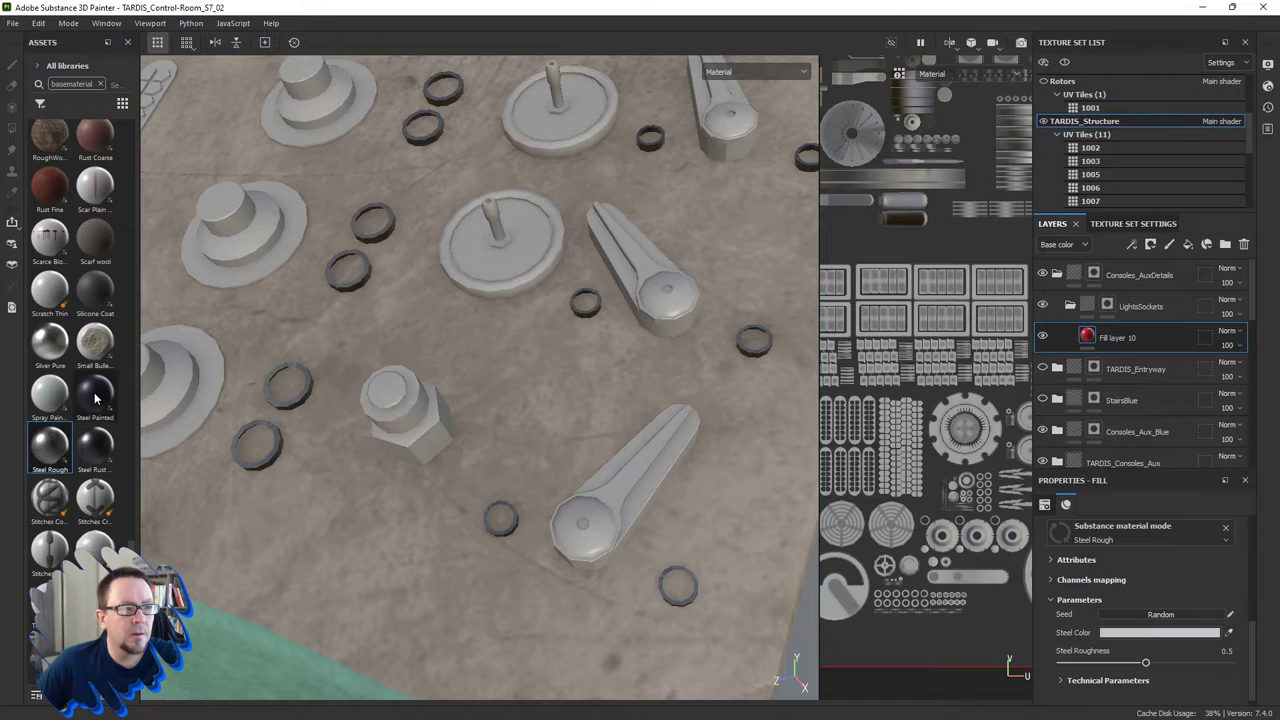
pyautogui.scroll(5, 95, 398)
pyautogui.scroll(3, 95, 398)
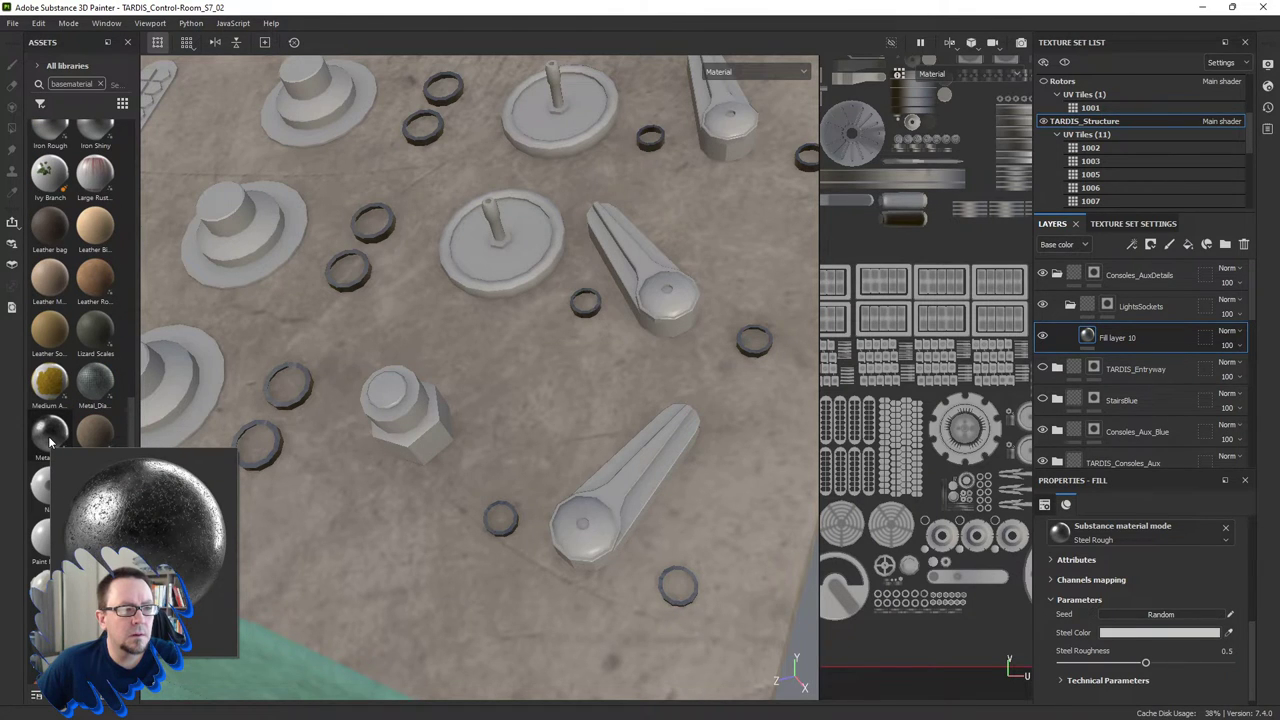
pyautogui.scroll(5, 50, 433)
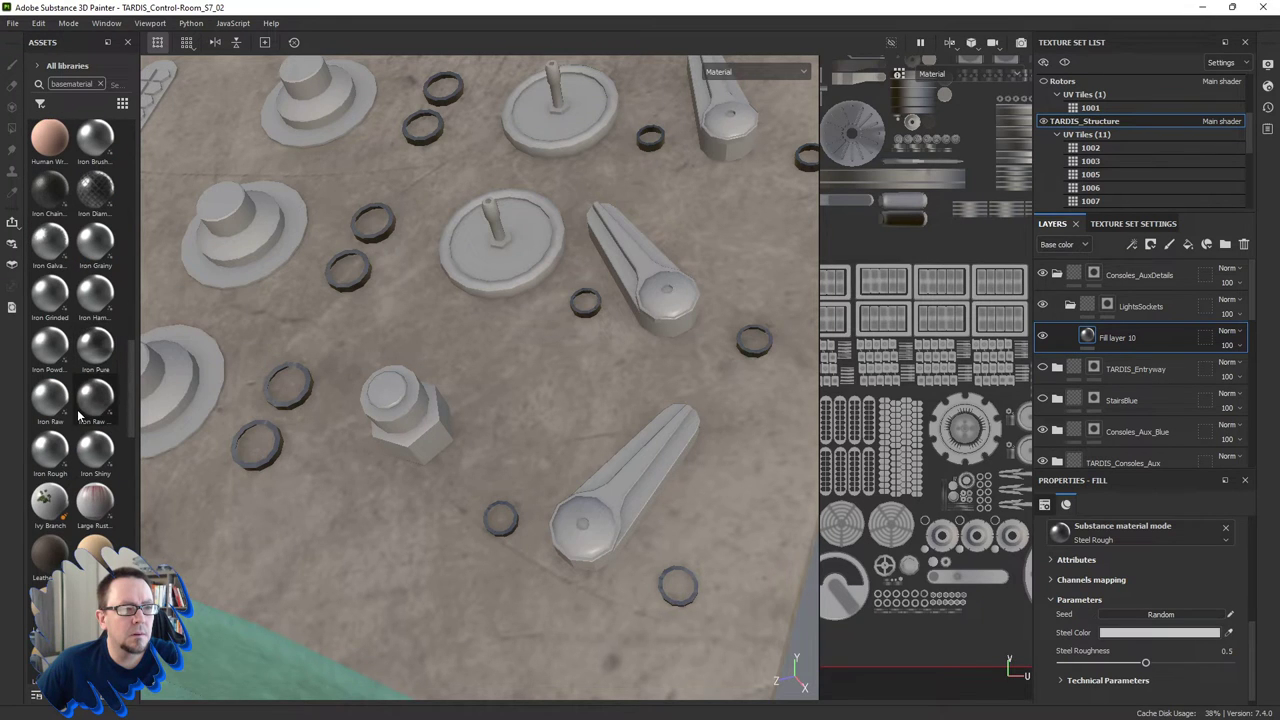
pyautogui.moveTo(49, 450)
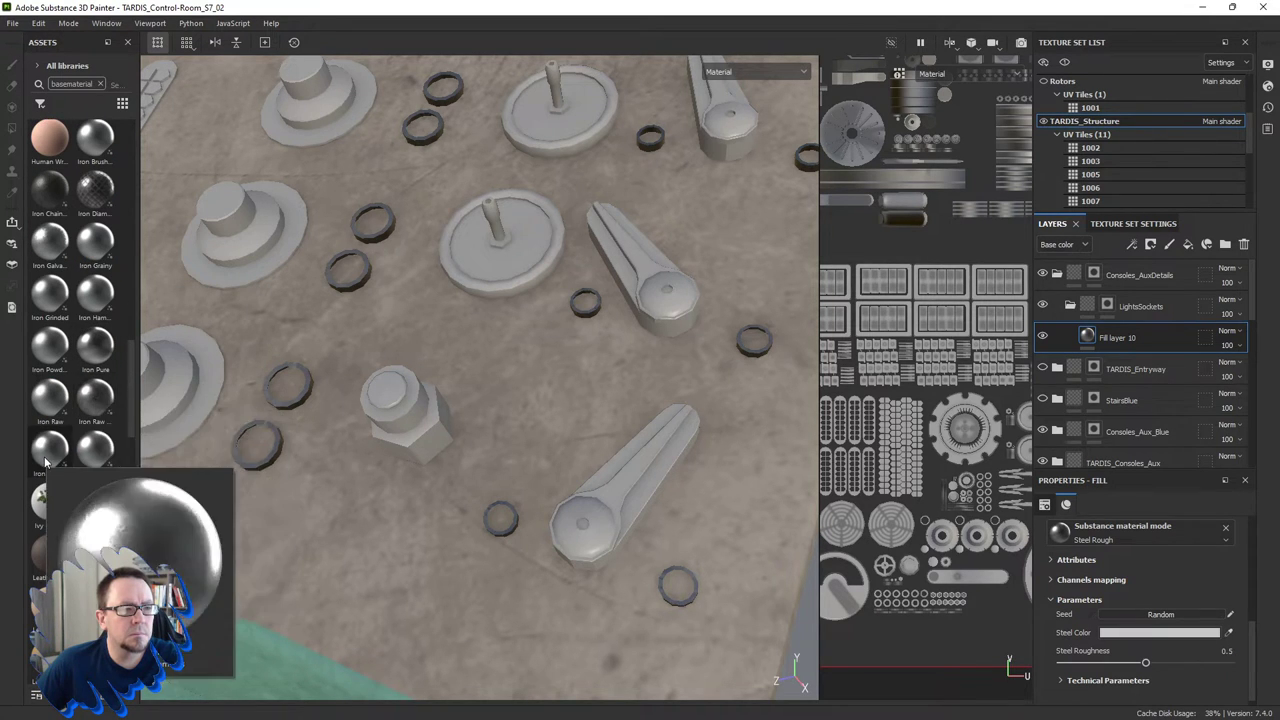
pyautogui.moveTo(49, 398)
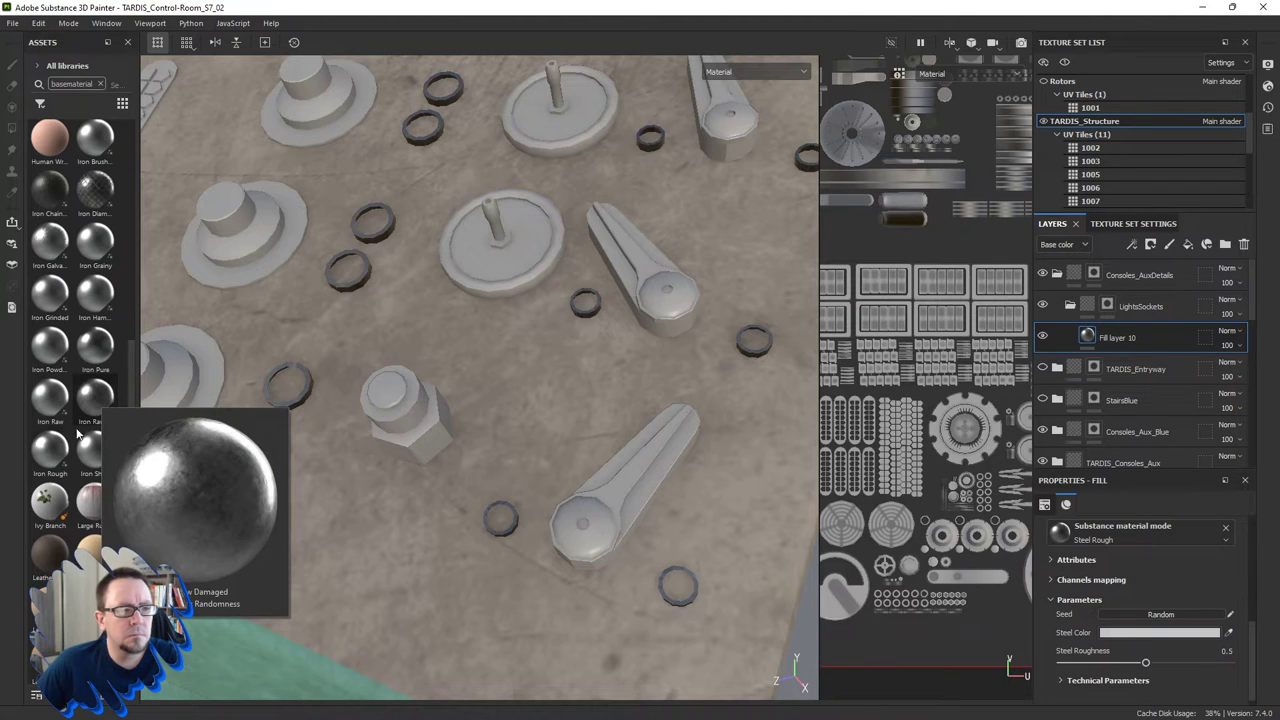
pyautogui.click(57, 459)
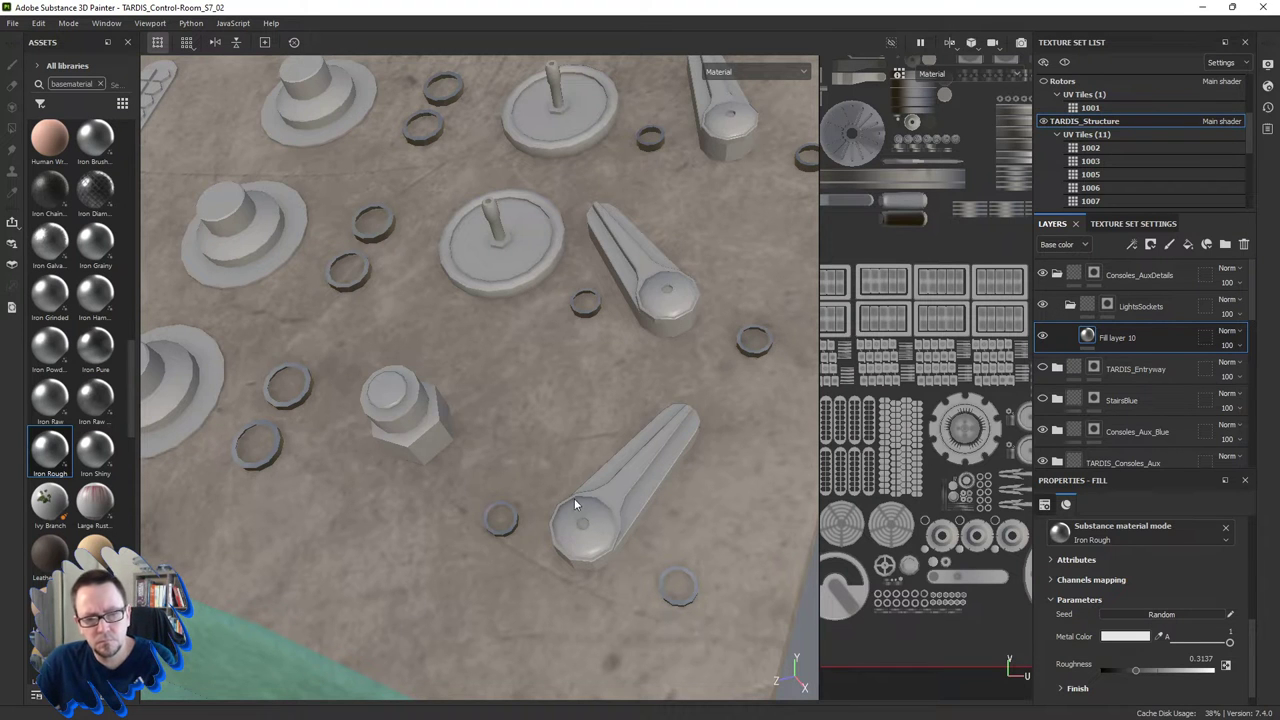
pyautogui.moveTo(574, 498)
pyautogui.keyDown('alt'); pyautogui.mouseDown()
pyautogui.moveTo(590, 437)
pyautogui.moveTo(644, 471)
pyautogui.moveTo(629, 423)
pyautogui.moveTo(766, 414)
pyautogui.moveTo(754, 429)
pyautogui.moveTo(666, 382)
pyautogui.moveTo(650, 421)
pyautogui.mouseUp(); pyautogui.keyUp('alt')
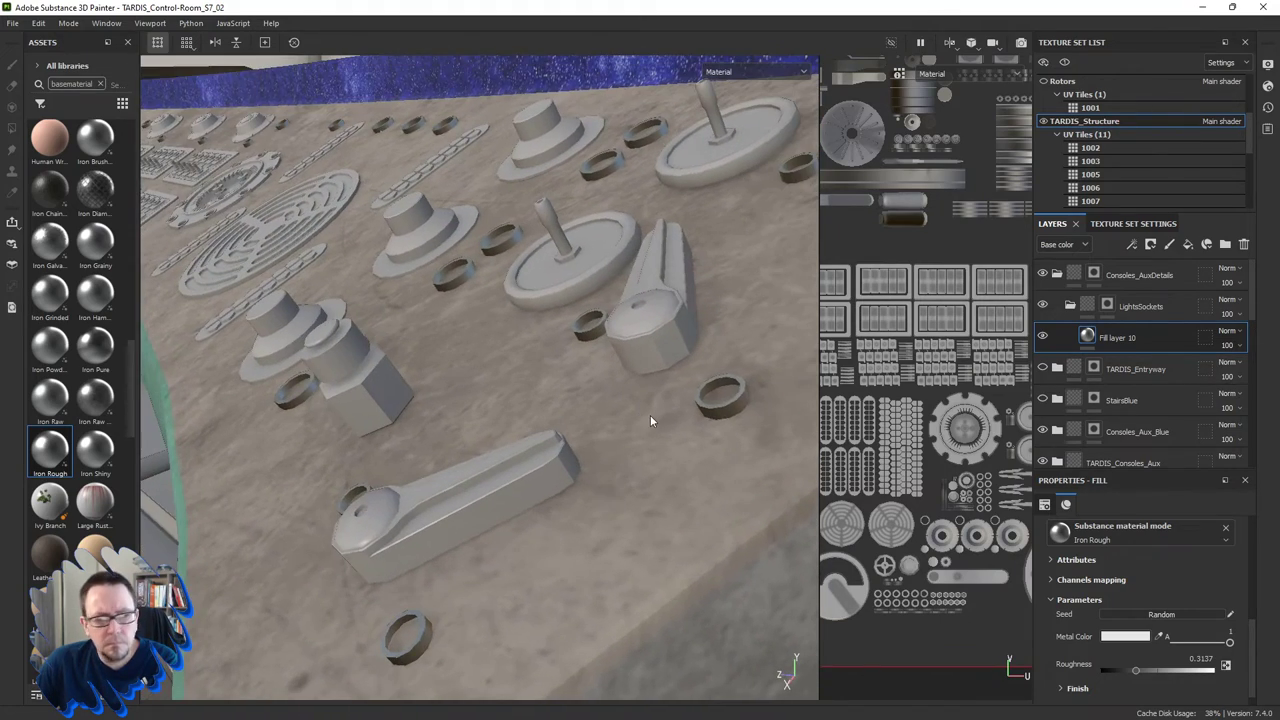
pyautogui.scroll(-5, 52, 480)
pyautogui.scroll(-5, 52, 480)
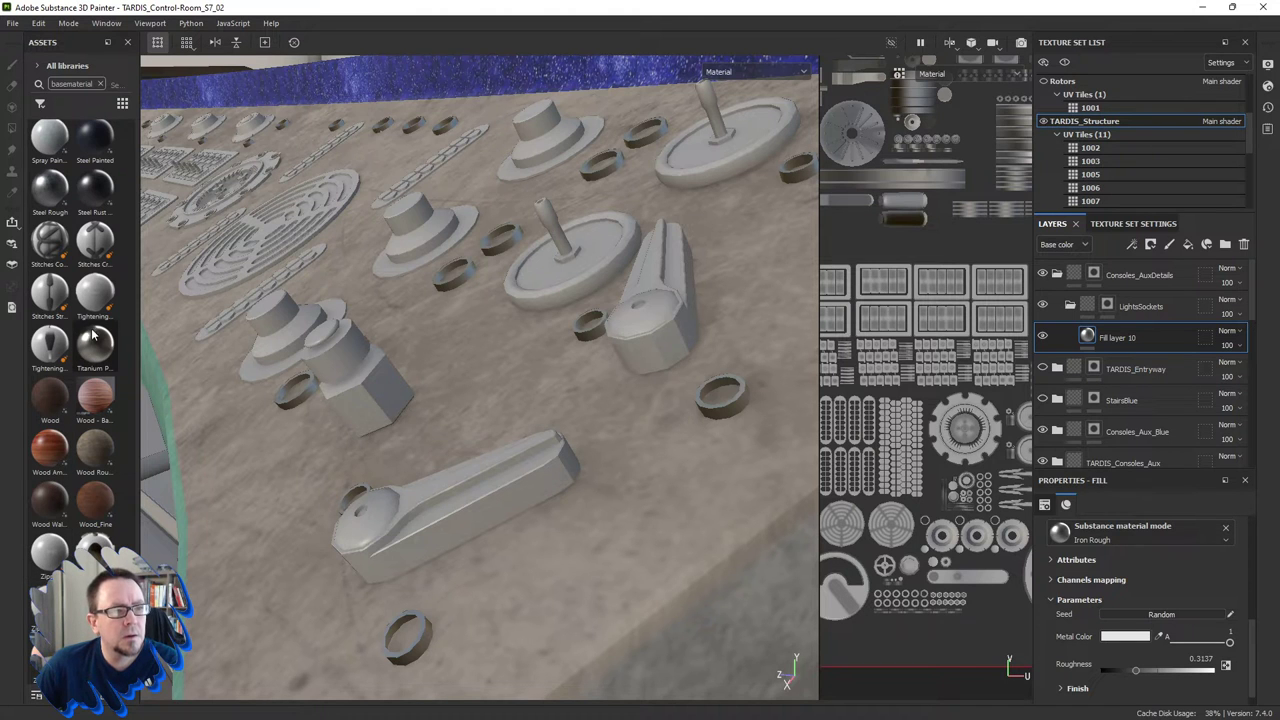
# Switch the rings back to Steel Rough and brighten its Steel Color.
pyautogui.click(55, 195)
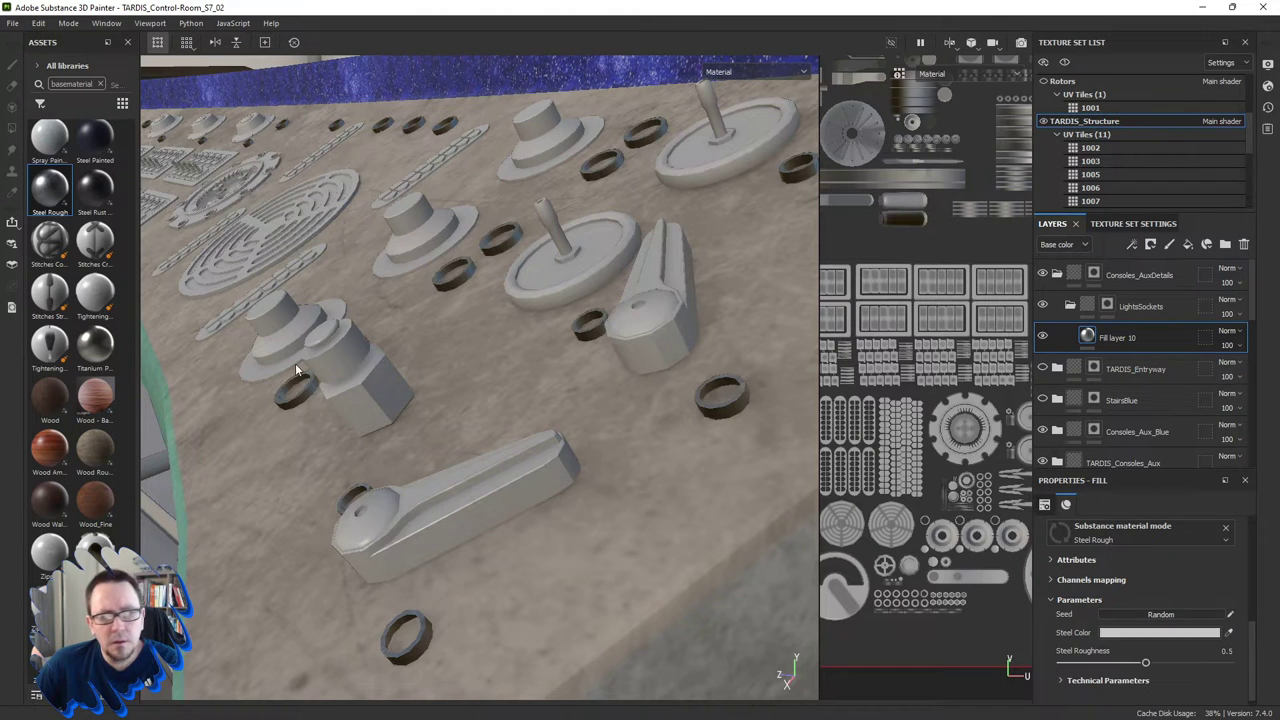
pyautogui.keyDown('alt'); pyautogui.moveTo(546, 561); pyautogui.dragTo(613, 525); pyautogui.keyUp('alt')
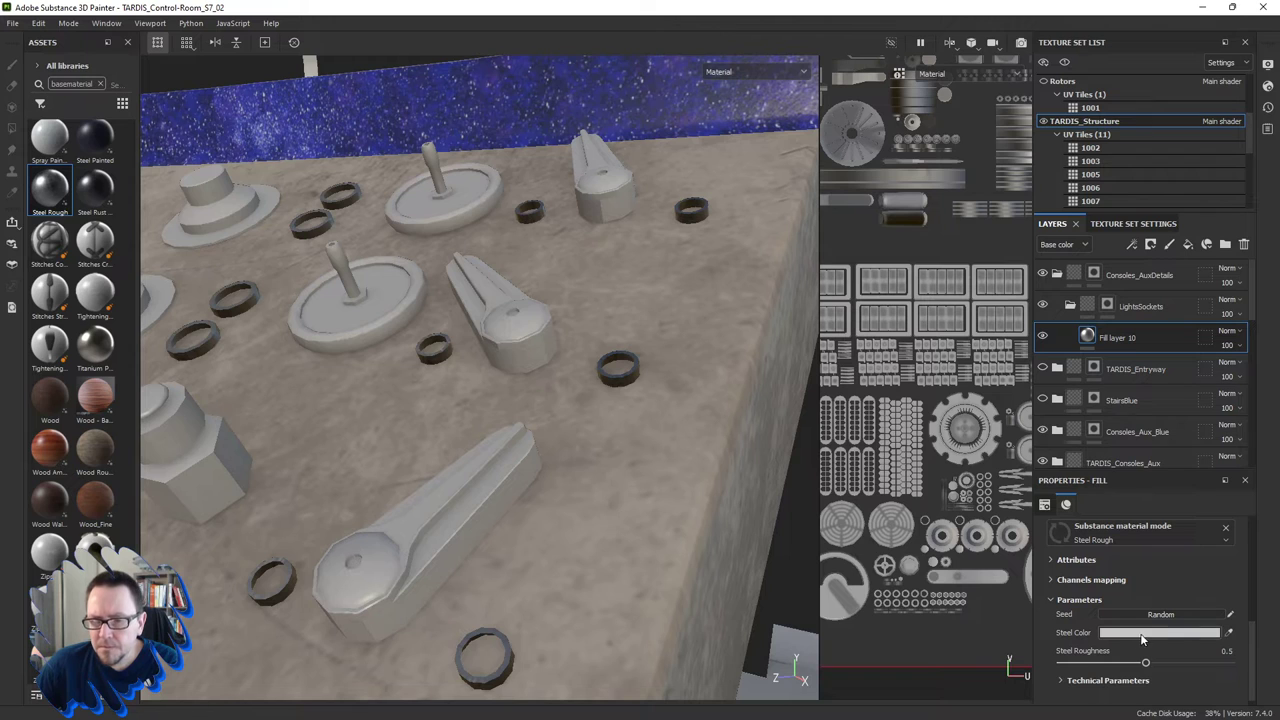
pyautogui.click(1143, 634)
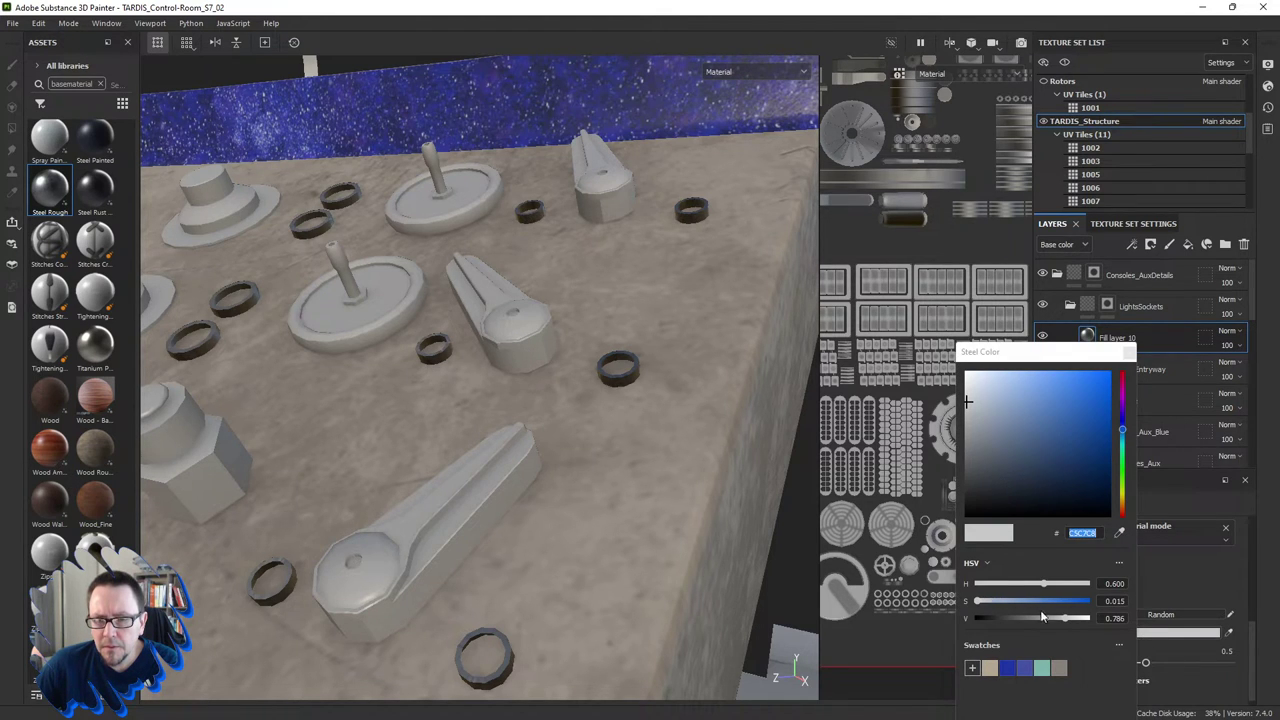
pyautogui.moveTo(1065, 621); pyautogui.dragTo(1079, 621)
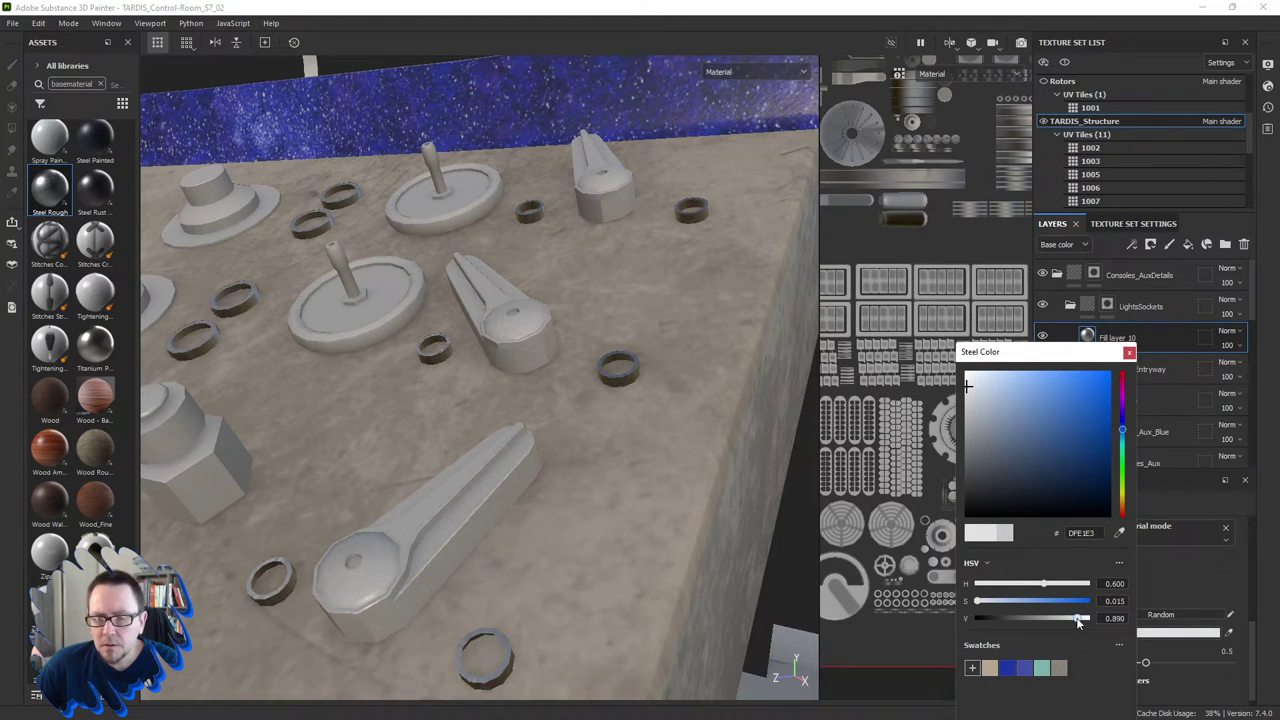
pyautogui.click(1129, 352)
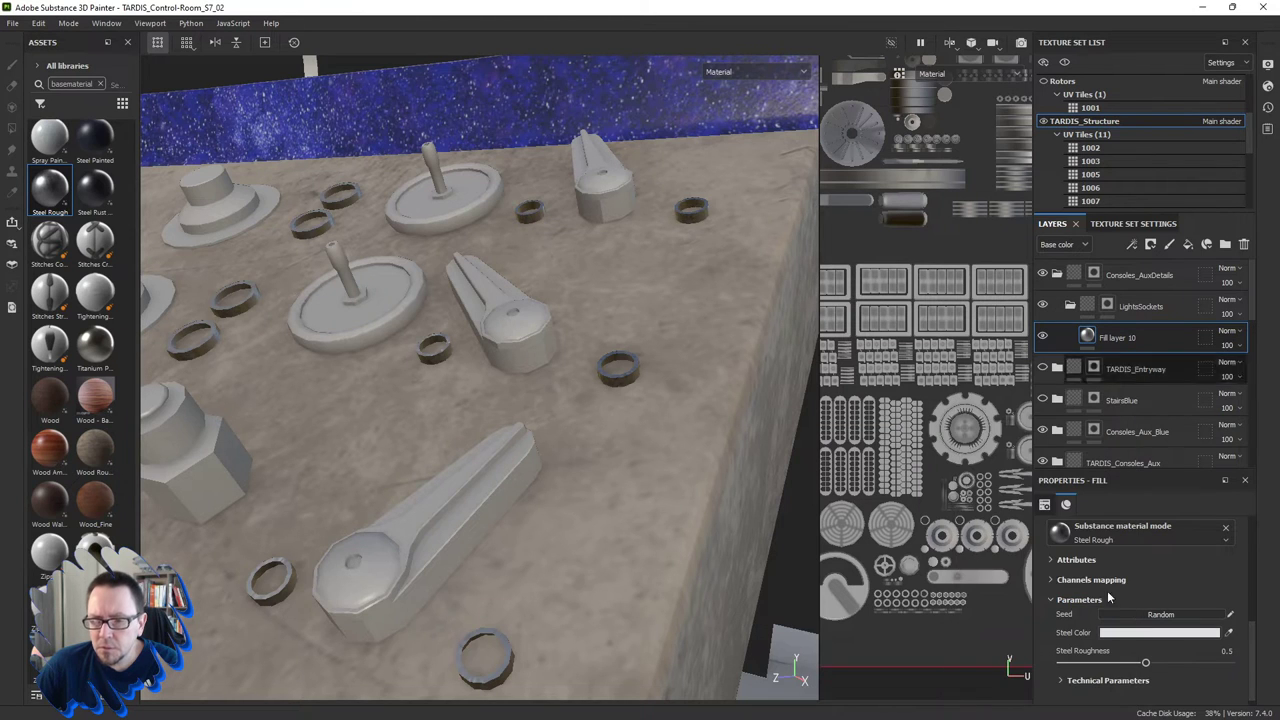
# Set the Steel Roughness to about 0.39.
pyautogui.moveTo(1145, 665); pyautogui.dragTo(1120, 665)
pyautogui.moveTo(518, 517)
pyautogui.keyDown('alt'); pyautogui.mouseDown()
pyautogui.moveTo(520, 475)
pyautogui.moveTo(621, 493)
pyautogui.moveTo(400, 518)
pyautogui.moveTo(563, 527)
pyautogui.moveTo(443, 517)
pyautogui.moveTo(486, 580)
pyautogui.moveTo(467, 597)
pyautogui.mouseUp(); pyautogui.keyUp('alt')
pyautogui.scroll(3, 464, 436)
pyautogui.scroll(3, 450, 497)
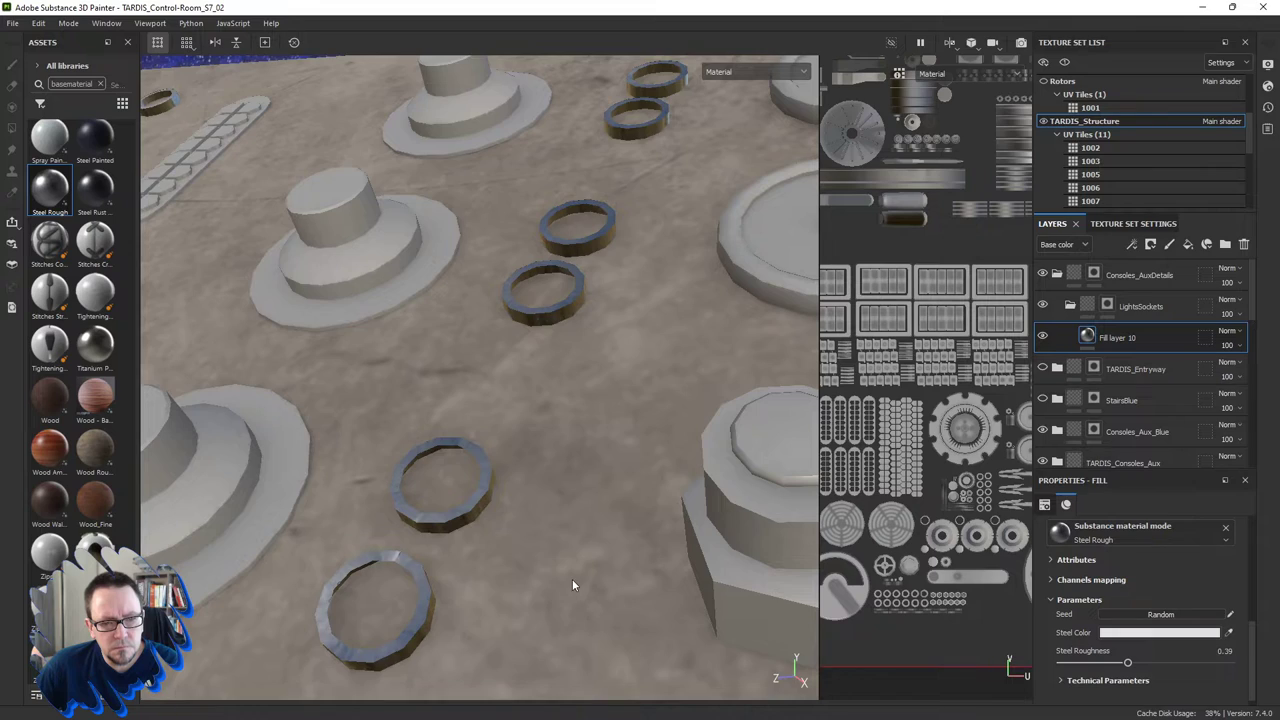
# Brighten the Steel Color of the ring material a little more.
pyautogui.keyDown('alt'); pyautogui.moveTo(572, 579); pyautogui.dragTo(553, 505); pyautogui.keyUp('alt')
pyautogui.scroll(-5, 562, 557)
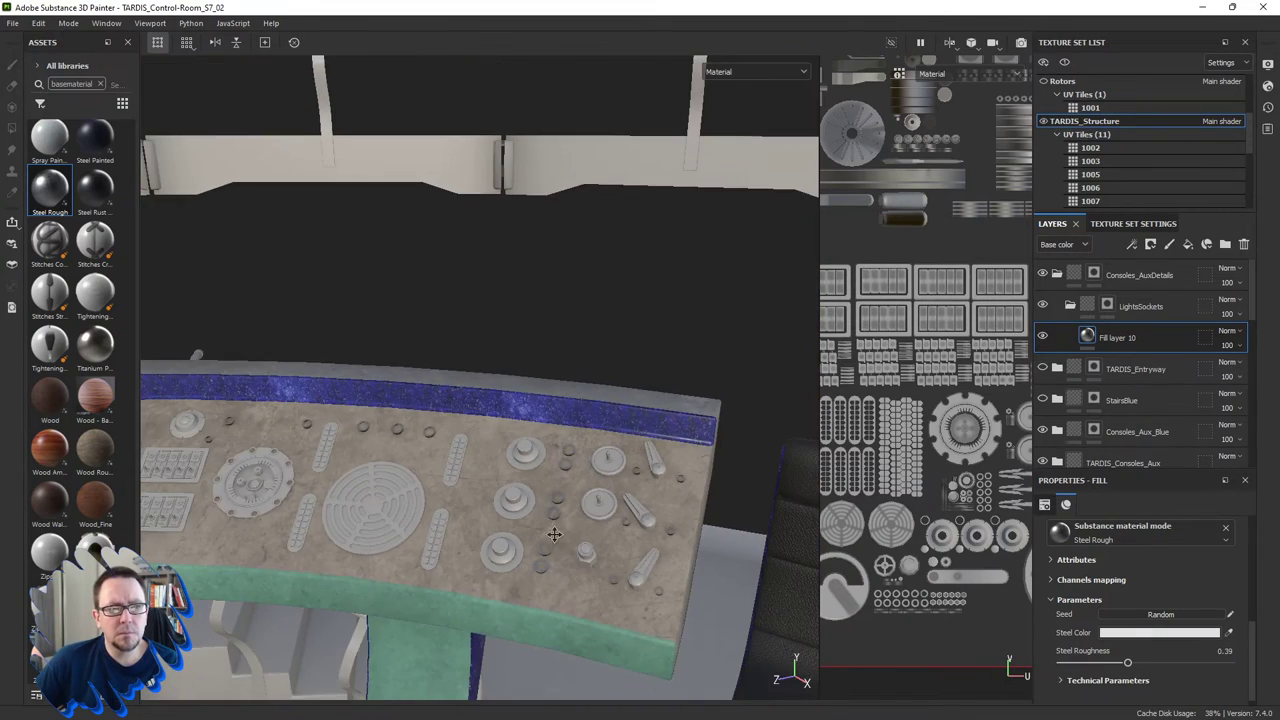
pyautogui.scroll(3, 553, 505)
pyautogui.scroll(3, 564, 482)
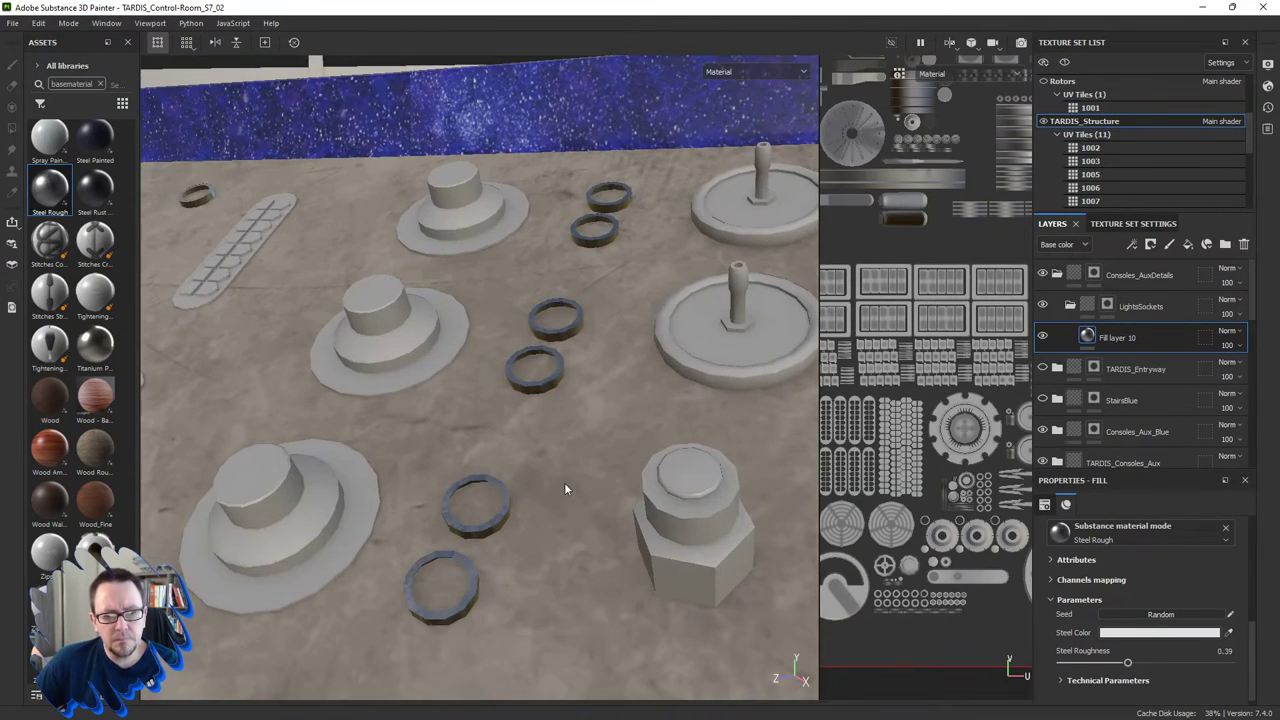
pyautogui.click(1125, 633)
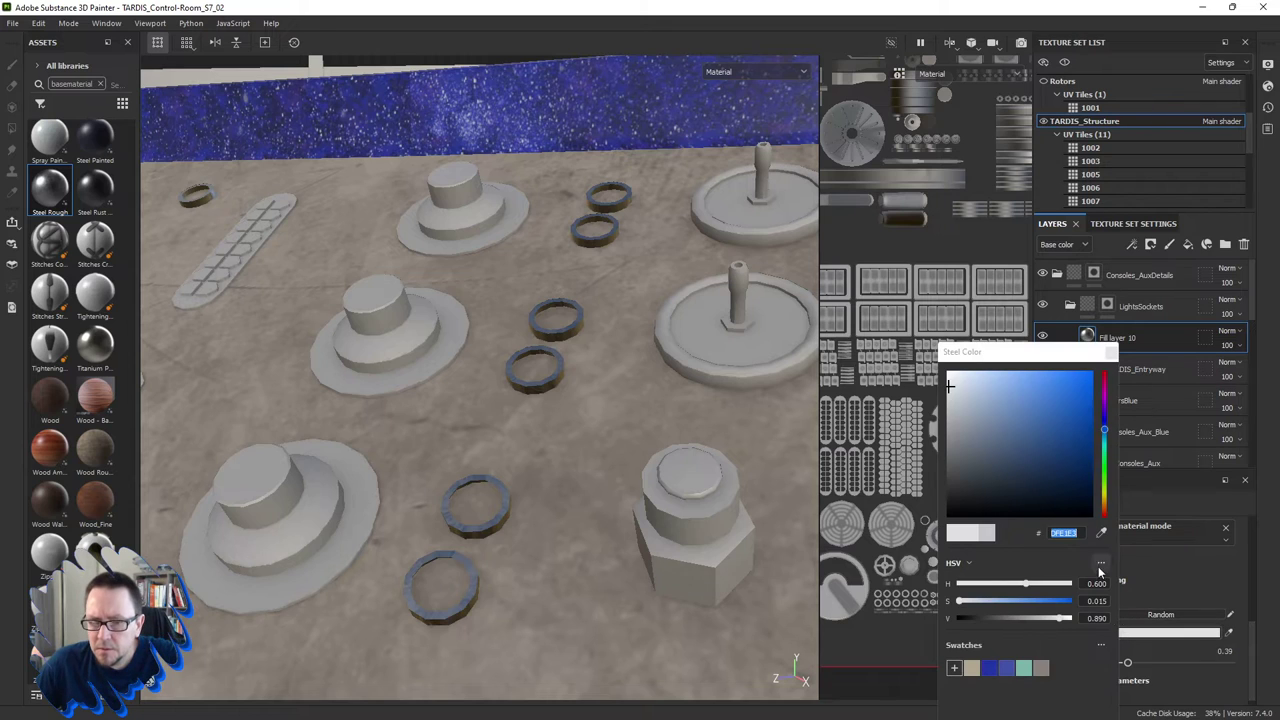
pyautogui.moveTo(1058, 622); pyautogui.dragTo(1066, 621)
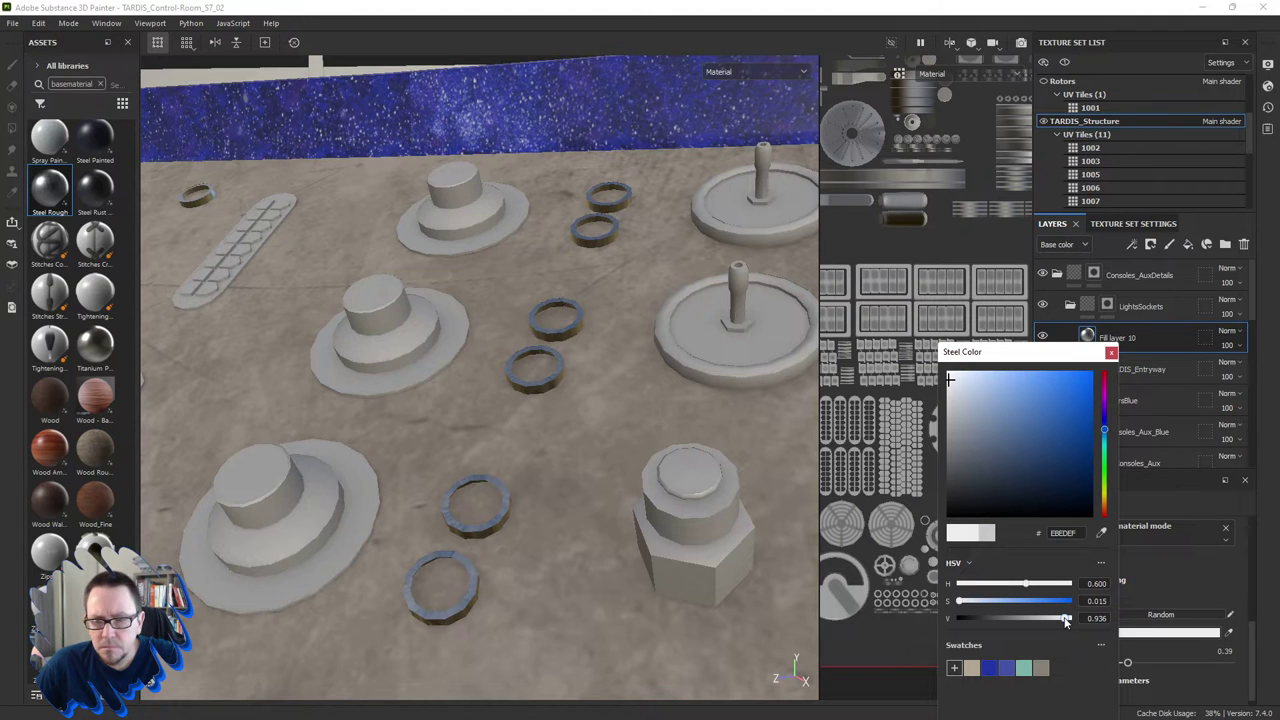
pyautogui.click(1111, 352)
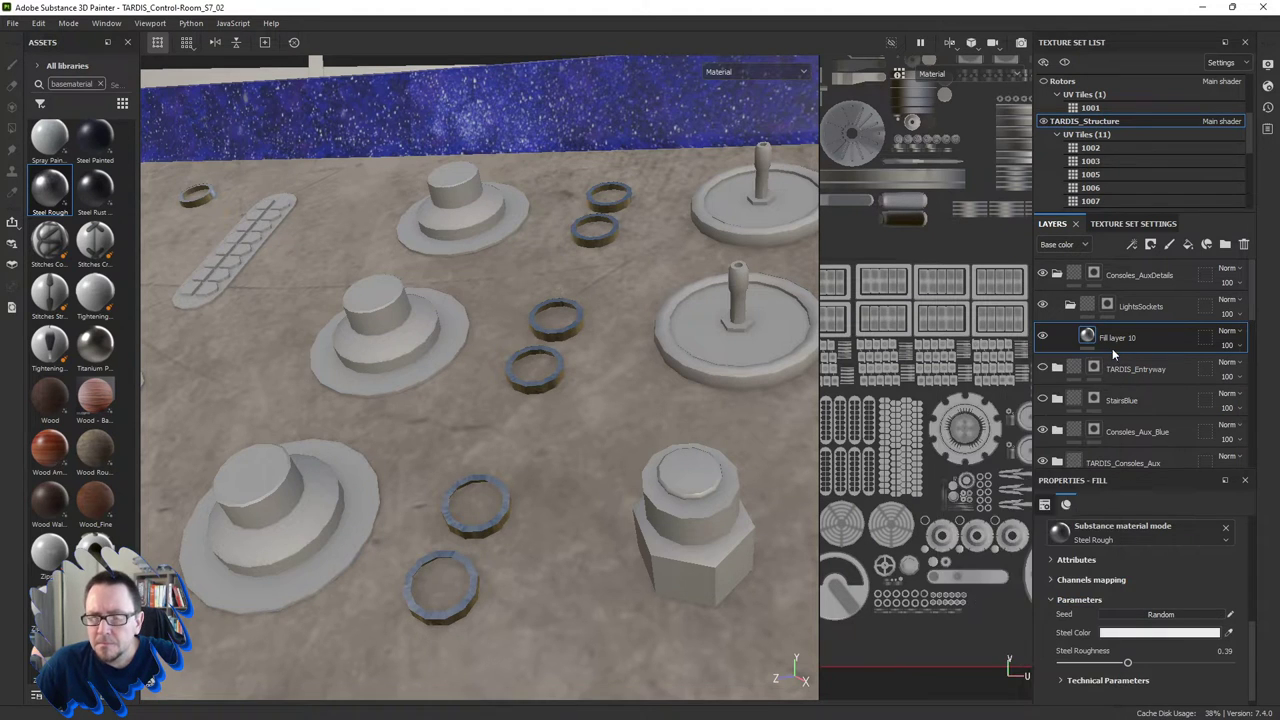
# Lower the steel material's Normal Intensity in Technical Parameters to about 0.17.
pyautogui.scroll(-1, 1092, 596)
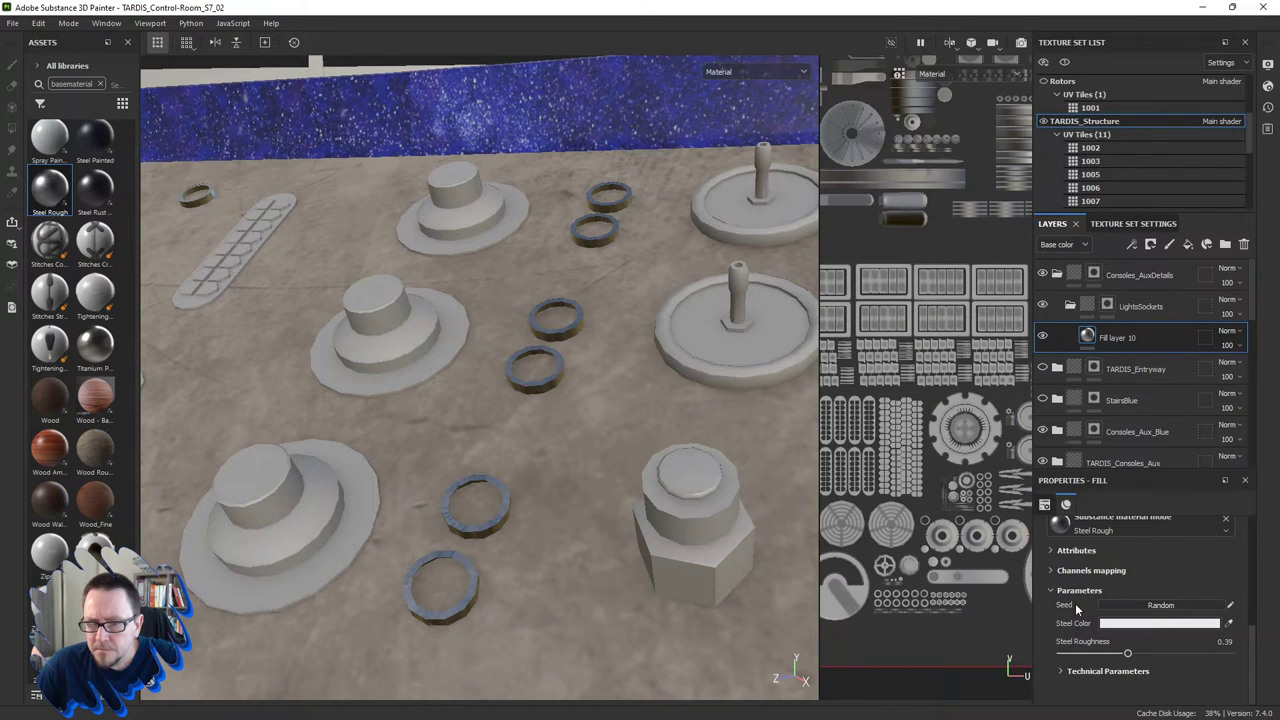
pyautogui.scroll(-1, 1075, 603)
pyautogui.scroll(-1, 1075, 603)
pyautogui.scroll(-1, 1074, 602)
pyautogui.scroll(-1, 1073, 602)
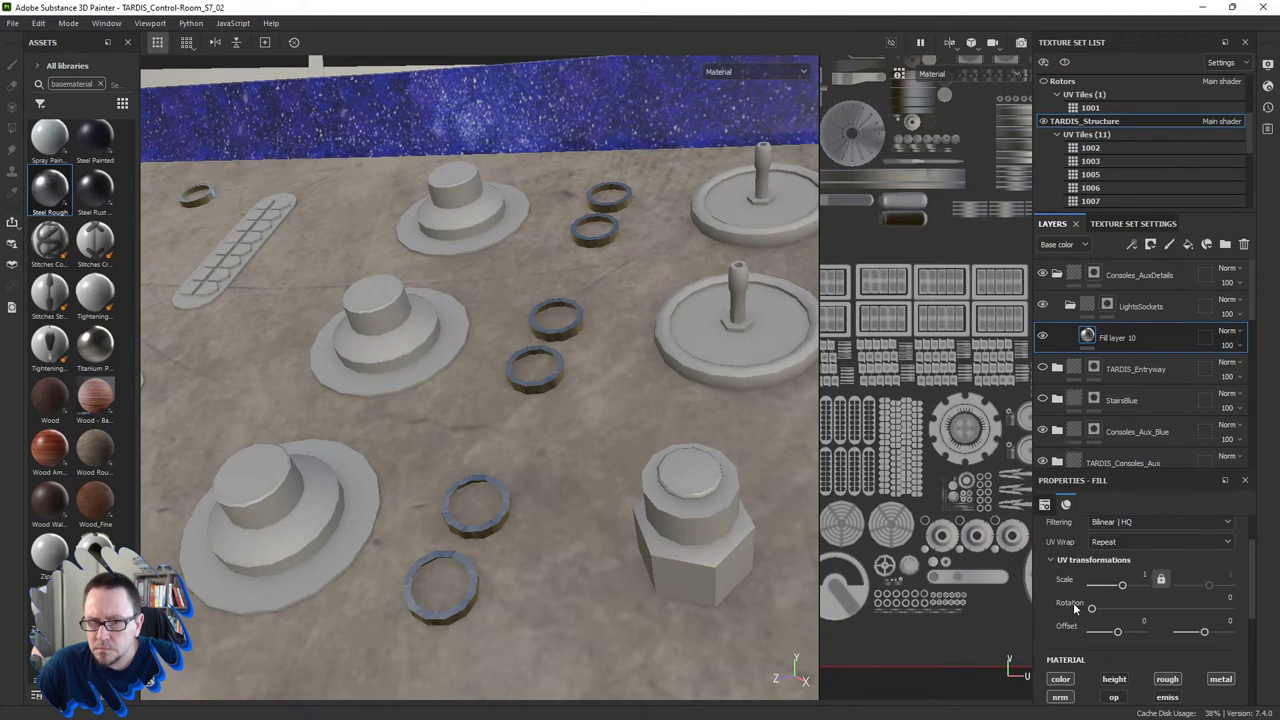
pyautogui.scroll(3, 1073, 602)
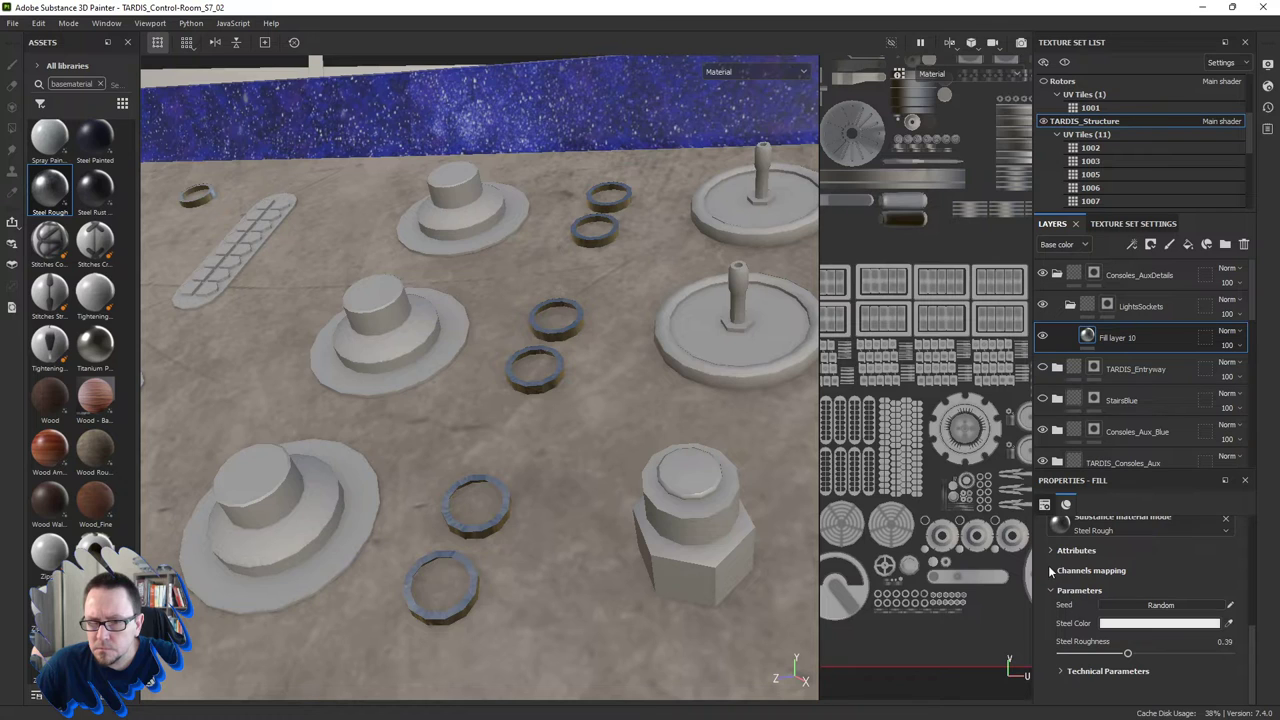
pyautogui.click(1062, 672)
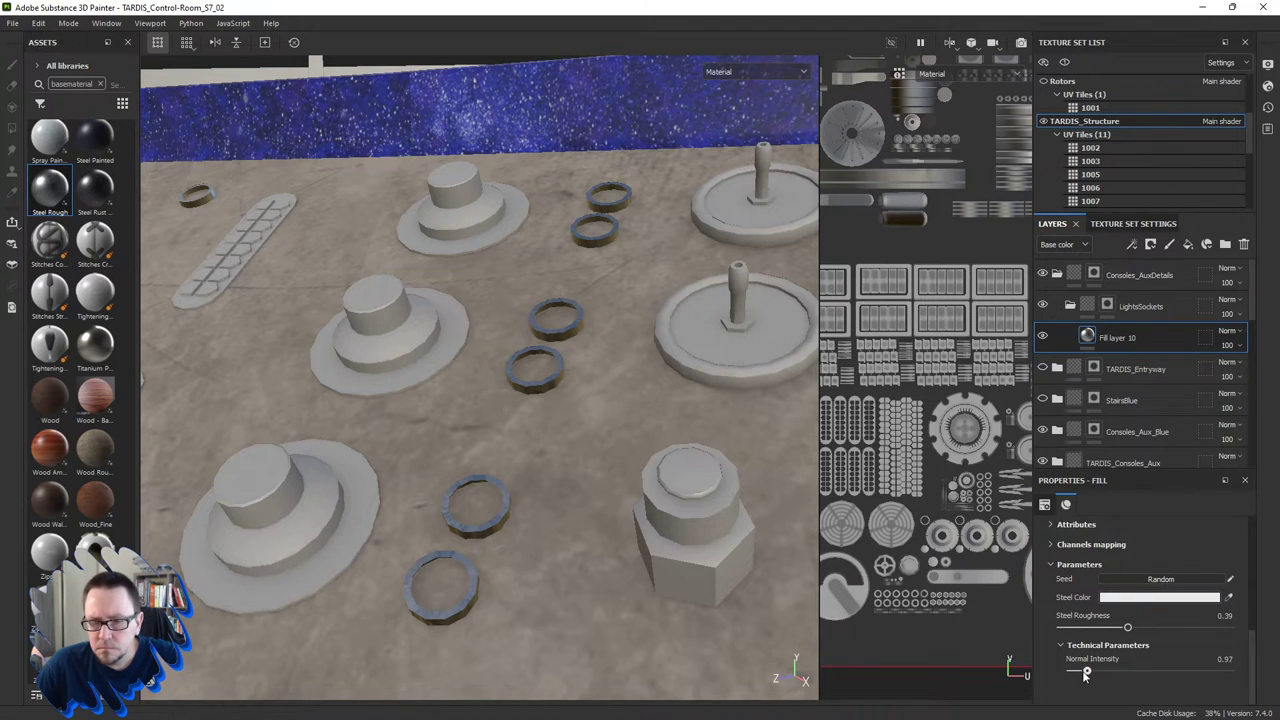
pyautogui.moveTo(1086, 674); pyautogui.dragTo(1074, 676)
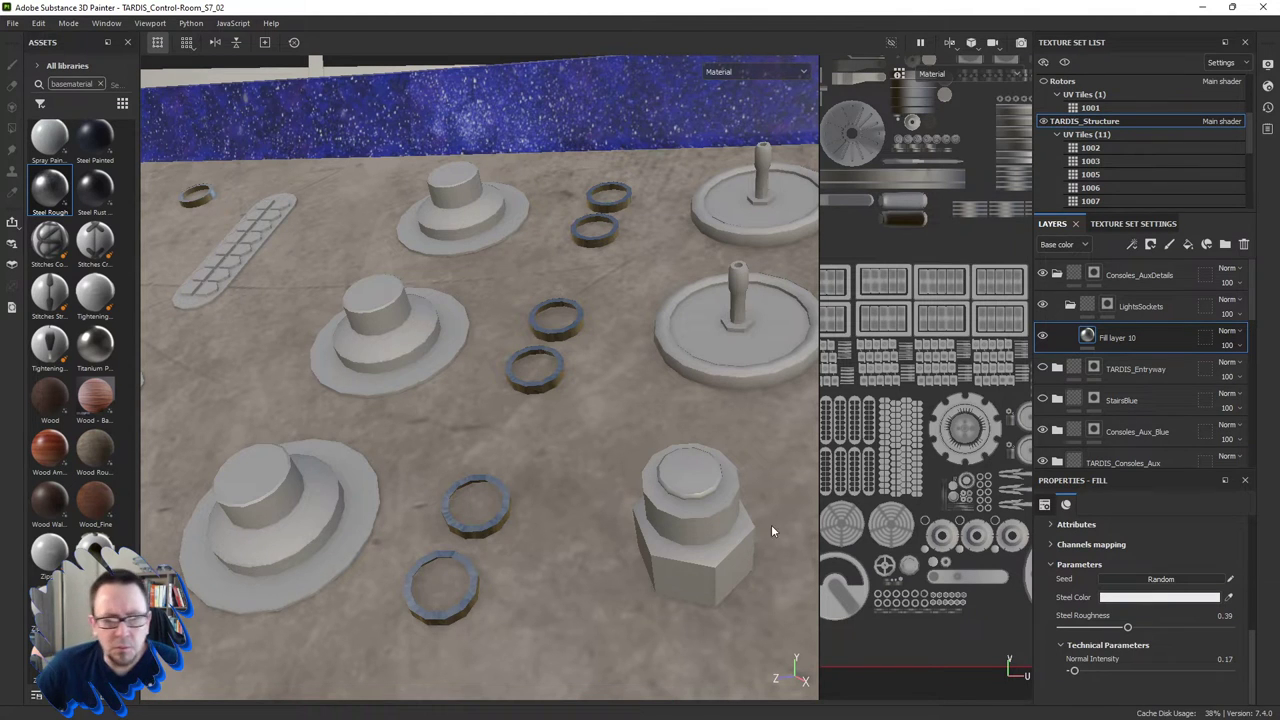
# Orbit around the console railing, central column and console top to inspect the steel.
pyautogui.moveTo(470, 519)
pyautogui.keyDown('alt'); pyautogui.mouseDown()
pyautogui.moveTo(461, 608)
pyautogui.moveTo(574, 564)
pyautogui.moveTo(643, 446)
pyautogui.moveTo(491, 386)
pyautogui.moveTo(491, 430)
pyautogui.moveTo(480, 400)
pyautogui.moveTo(506, 400)
pyautogui.mouseUp(); pyautogui.keyUp('alt')
pyautogui.scroll(3, 643, 446)
pyautogui.moveTo(522, 468)
pyautogui.keyDown('alt'); pyautogui.mouseDown()
pyautogui.moveTo(520, 451)
pyautogui.moveTo(583, 531)
pyautogui.moveTo(469, 463)
pyautogui.moveTo(420, 403)
pyautogui.moveTo(562, 510)
pyautogui.moveTo(496, 438)
pyautogui.moveTo(305, 483)
pyautogui.moveTo(425, 475)
pyautogui.moveTo(271, 560)
pyautogui.moveTo(365, 535)
pyautogui.moveTo(415, 545)
pyautogui.moveTo(518, 515)
pyautogui.mouseUp(); pyautogui.keyUp('alt')
pyautogui.scroll(3, 323, 538)
pyautogui.keyDown('shift'); pyautogui.moveTo(518, 515); pyautogui.dragTo(542, 515, button='right'); pyautogui.keyUp('shift')
pyautogui.moveTo(542, 515)
pyautogui.keyDown('alt'); pyautogui.mouseDown()
pyautogui.moveTo(571, 526)
pyautogui.moveTo(496, 523)
pyautogui.moveTo(481, 474)
pyautogui.moveTo(736, 485)
pyautogui.moveTo(683, 483)
pyautogui.moveTo(612, 388)
pyautogui.moveTo(664, 364)
pyautogui.mouseUp(); pyautogui.keyUp('alt')
pyautogui.moveTo(664, 364)
pyautogui.keyDown('alt'); pyautogui.mouseDown(button='right')
pyautogui.moveTo(600, 415)
pyautogui.moveTo(620, 417)
pyautogui.mouseUp(button='right'); pyautogui.keyUp('alt')
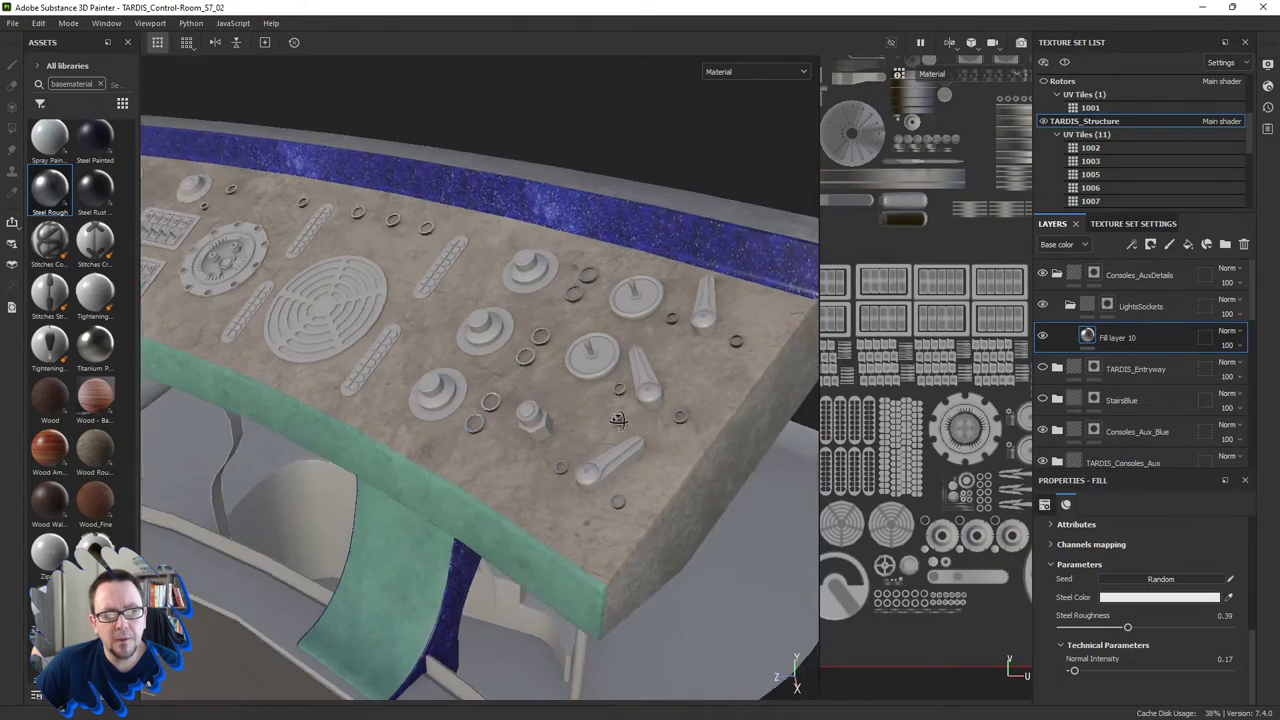
pyautogui.moveTo(620, 417)
pyautogui.keyDown('alt'); pyautogui.mouseDown()
pyautogui.moveTo(656, 417)
pyautogui.moveTo(643, 357)
pyautogui.moveTo(609, 394)
pyautogui.mouseUp(); pyautogui.keyUp('alt')
pyautogui.keyDown('alt'); pyautogui.moveTo(609, 394); pyautogui.dragTo(620, 443, button='right'); pyautogui.keyUp('alt')
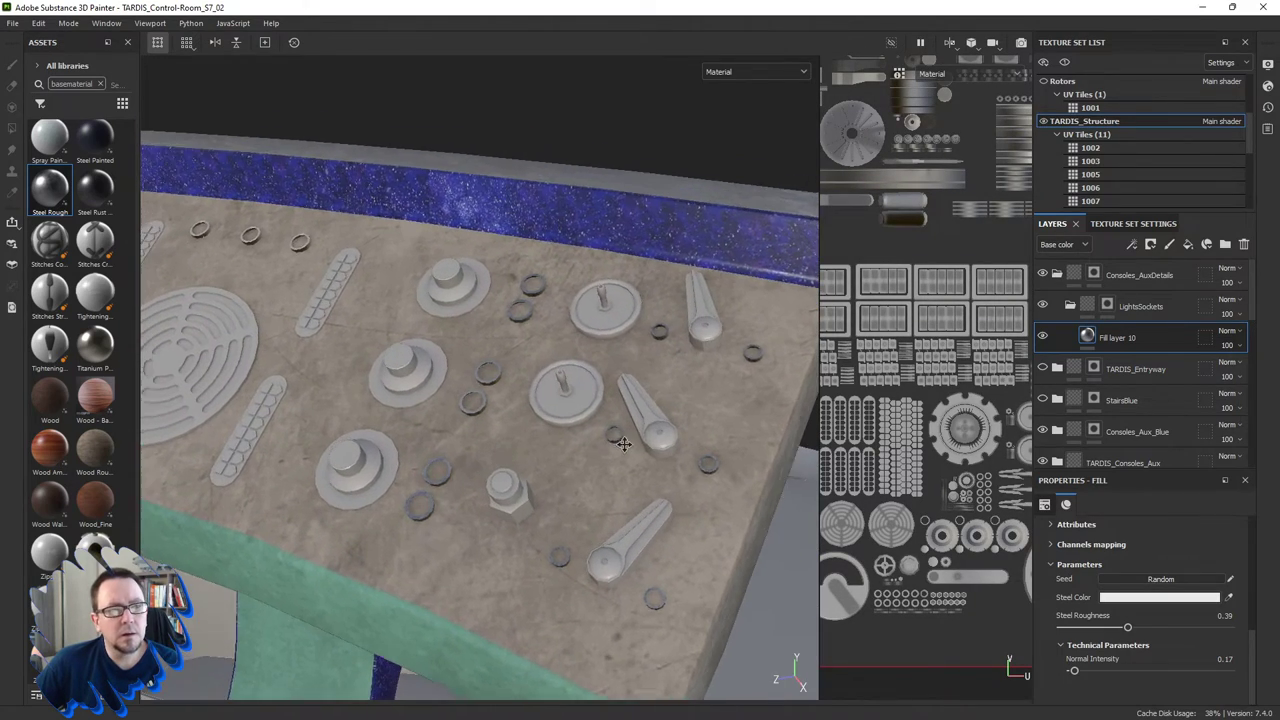
pyautogui.keyDown('alt'); pyautogui.moveTo(620, 443); pyautogui.dragTo(618, 465, button='middle'); pyautogui.keyUp('alt')
pyautogui.moveTo(618, 465)
pyautogui.keyDown('alt'); pyautogui.mouseDown()
pyautogui.moveTo(651, 417)
pyautogui.moveTo(666, 449)
pyautogui.moveTo(622, 425)
pyautogui.mouseUp(); pyautogui.keyUp('alt')
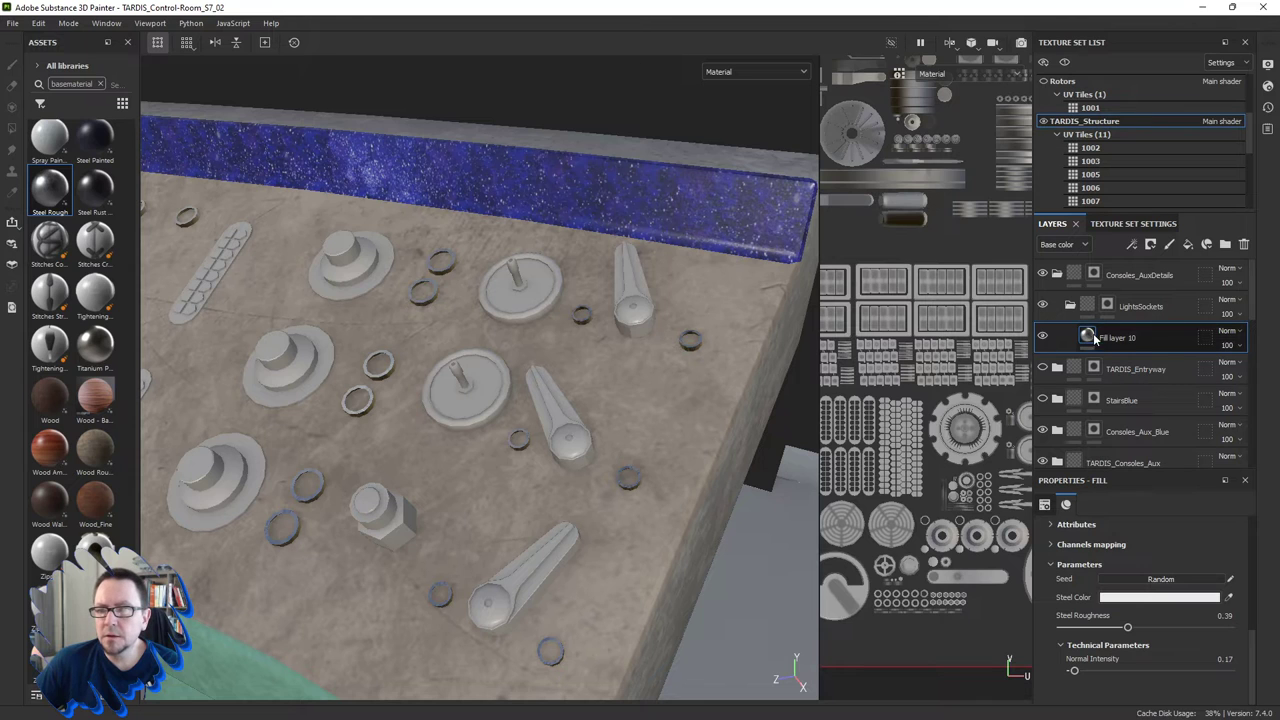
# Add Folder 1 above the collapsed LightsSockets group with Fill layer 11 inside.
pyautogui.click(1069, 307)
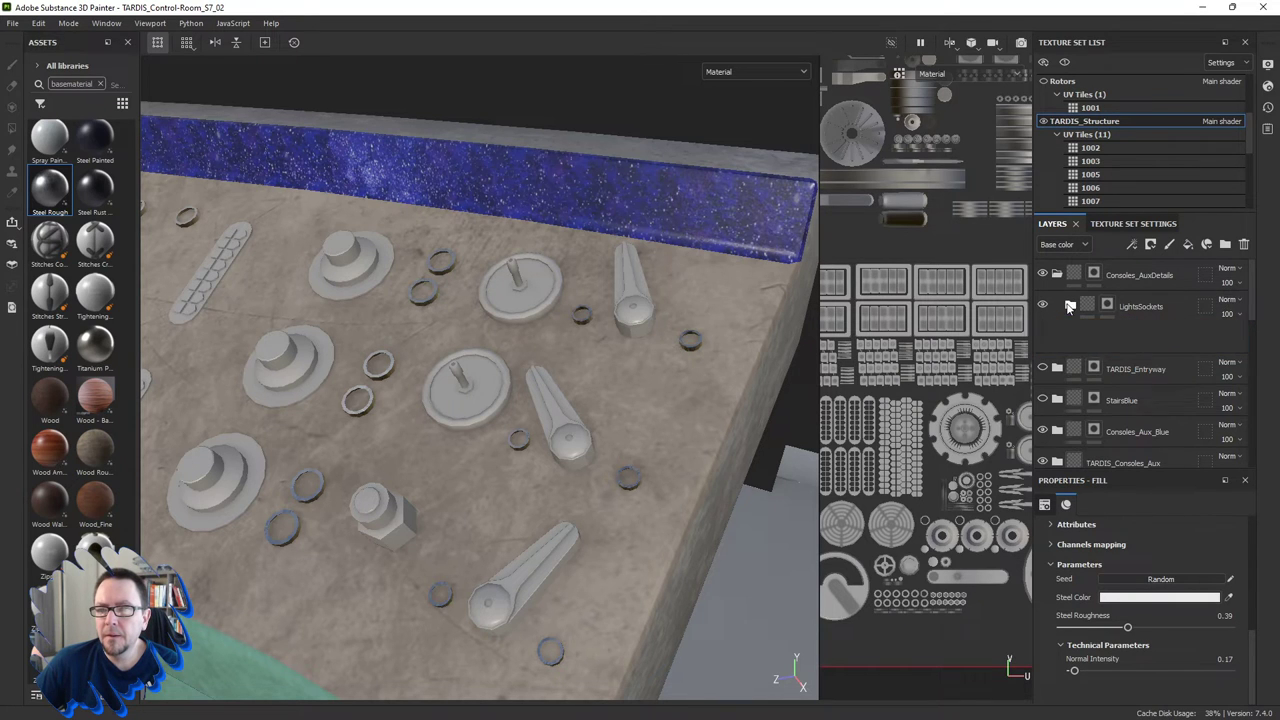
pyautogui.click(1150, 310)
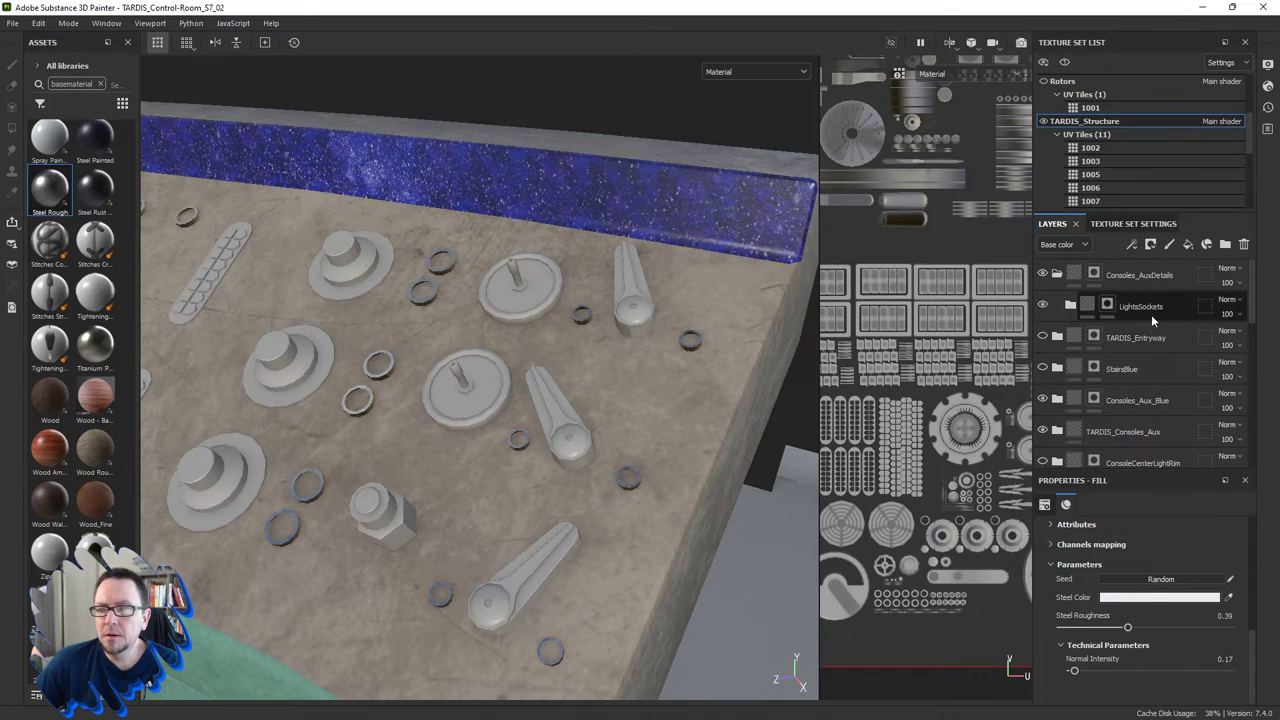
pyautogui.click(1225, 245)
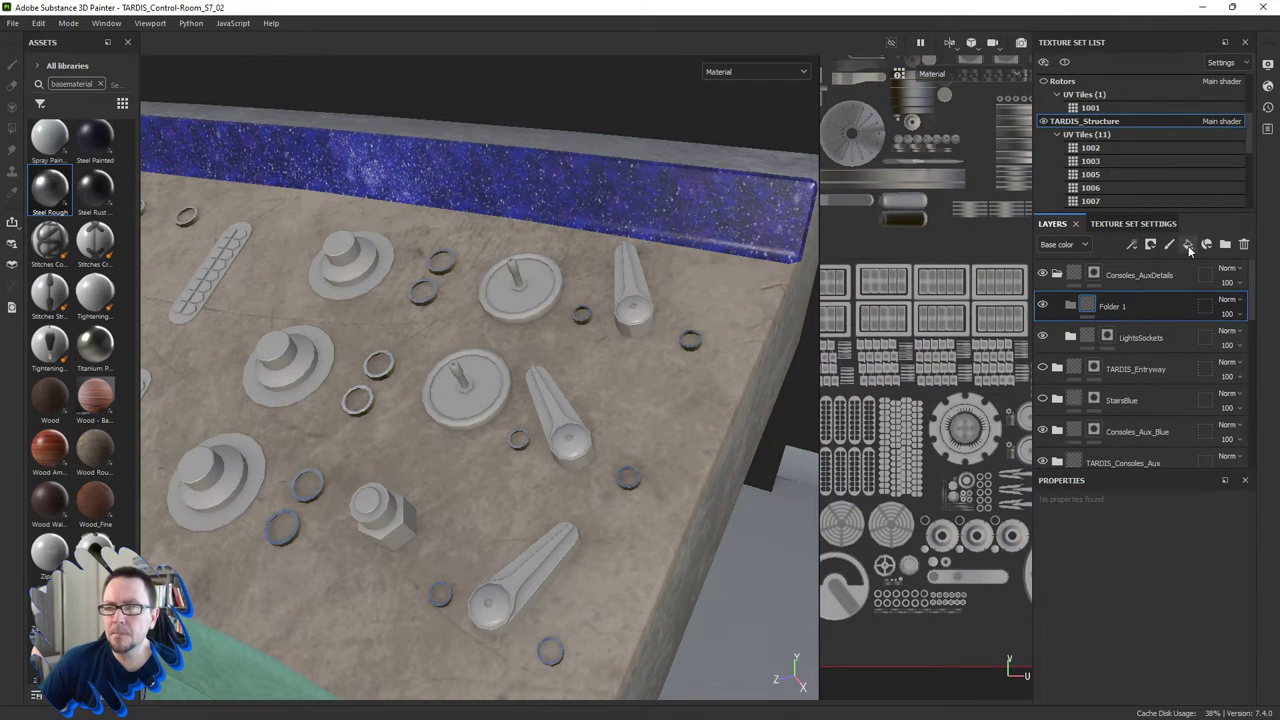
pyautogui.click(1120, 307)
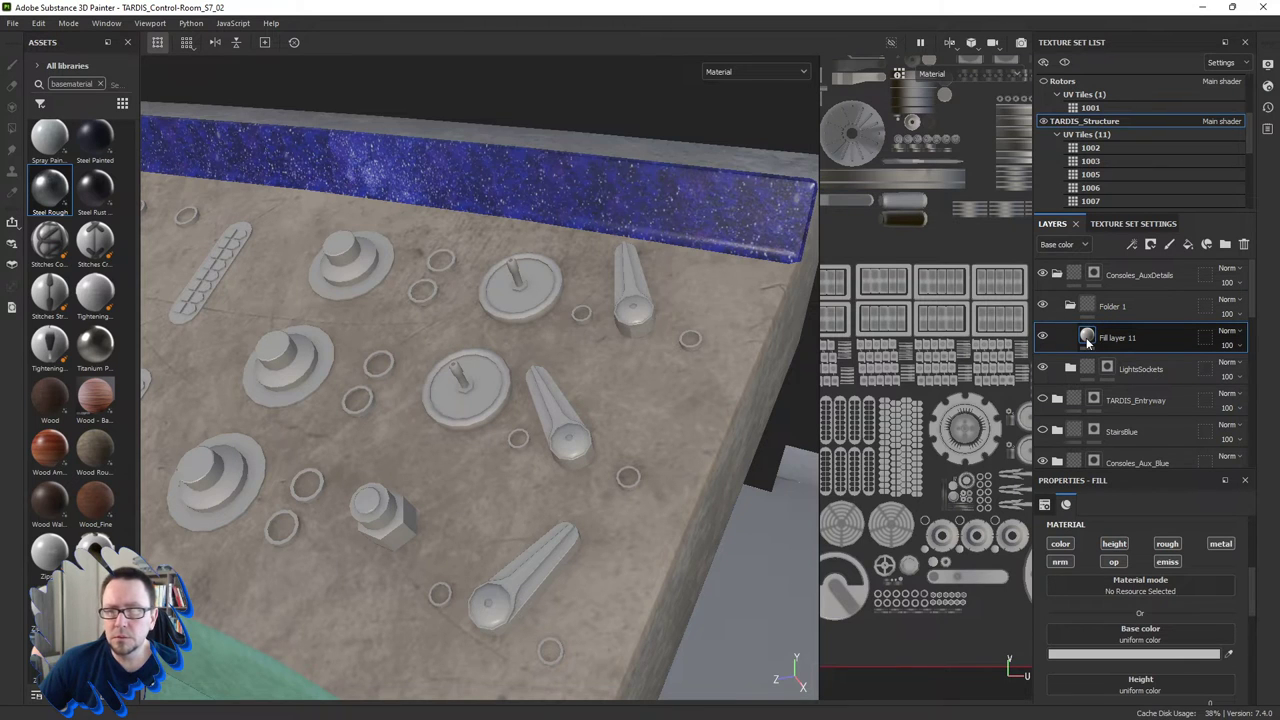
# Give Fill layer 11 a dusty red base colour.
pyautogui.click(1080, 656)
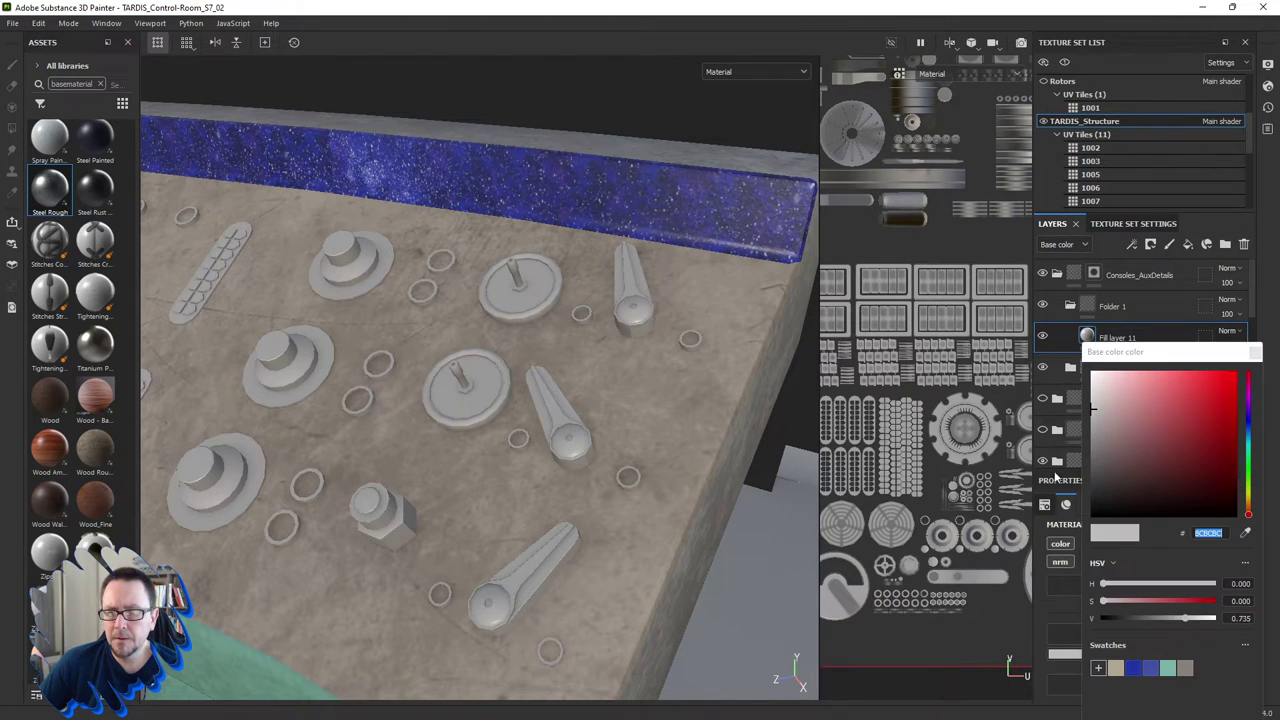
pyautogui.click(1130, 439)
pyautogui.click(1256, 355)
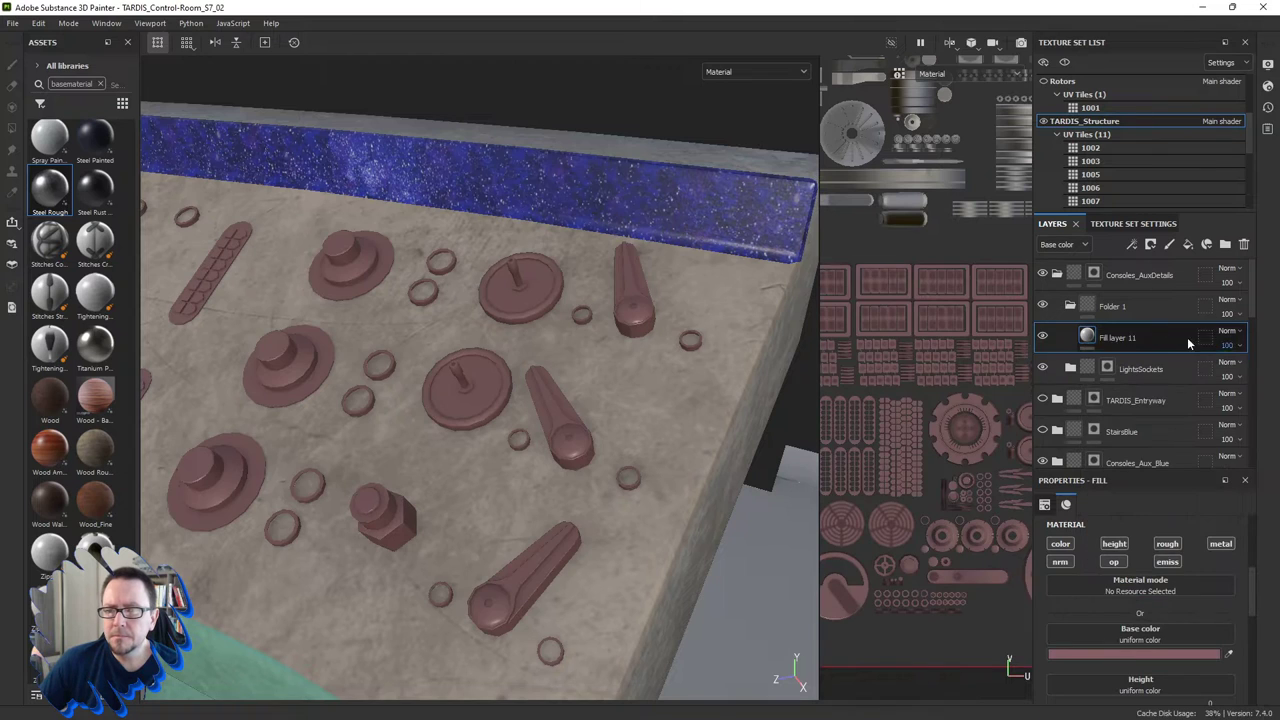
# Add a black mask to Folder 1 and rename it RedPlastic.
pyautogui.rightClick(1089, 307)
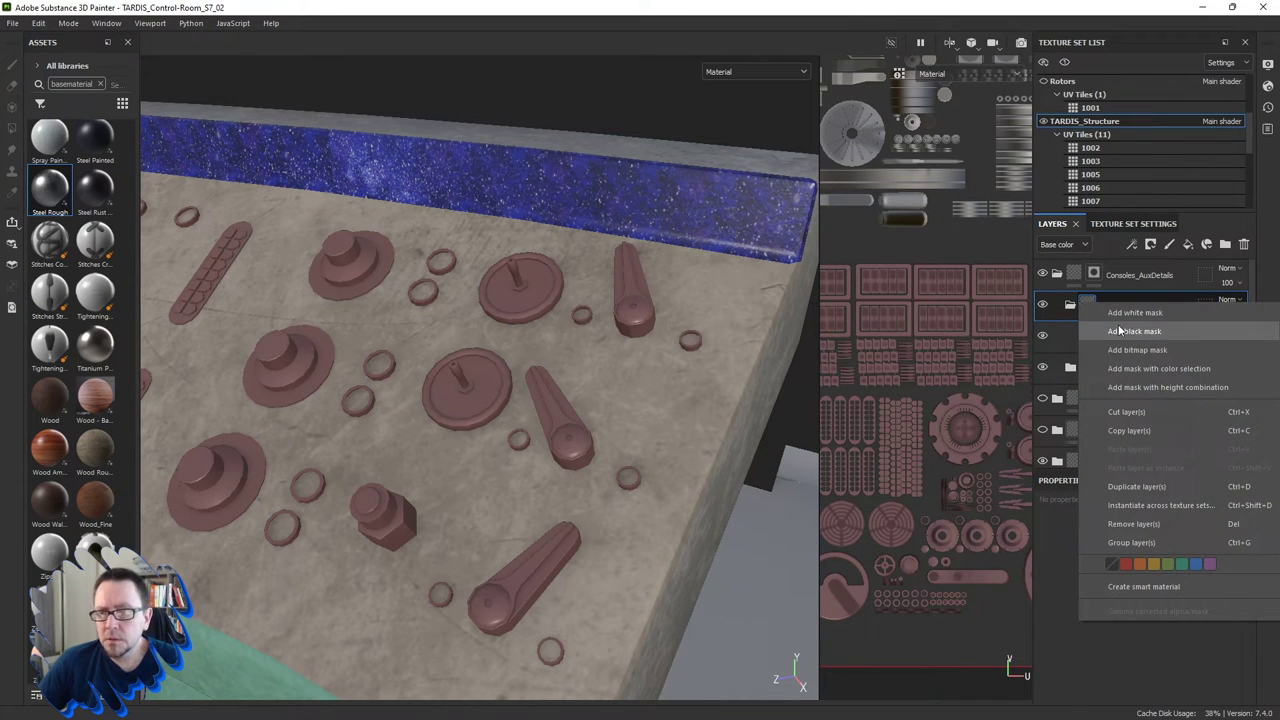
pyautogui.click(1116, 318)
pyautogui.doubleClick(1133, 308)
pyautogui.write('RedPlast')
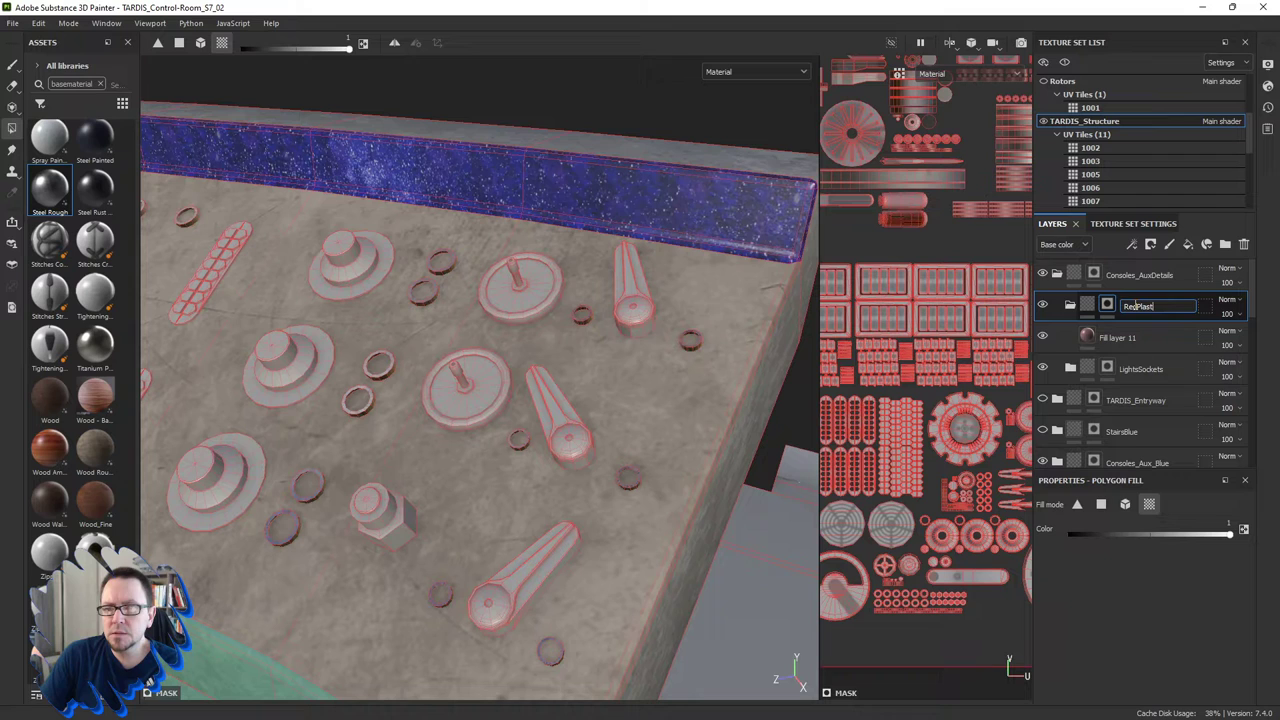
pyautogui.write('ic')
pyautogui.press('Return')
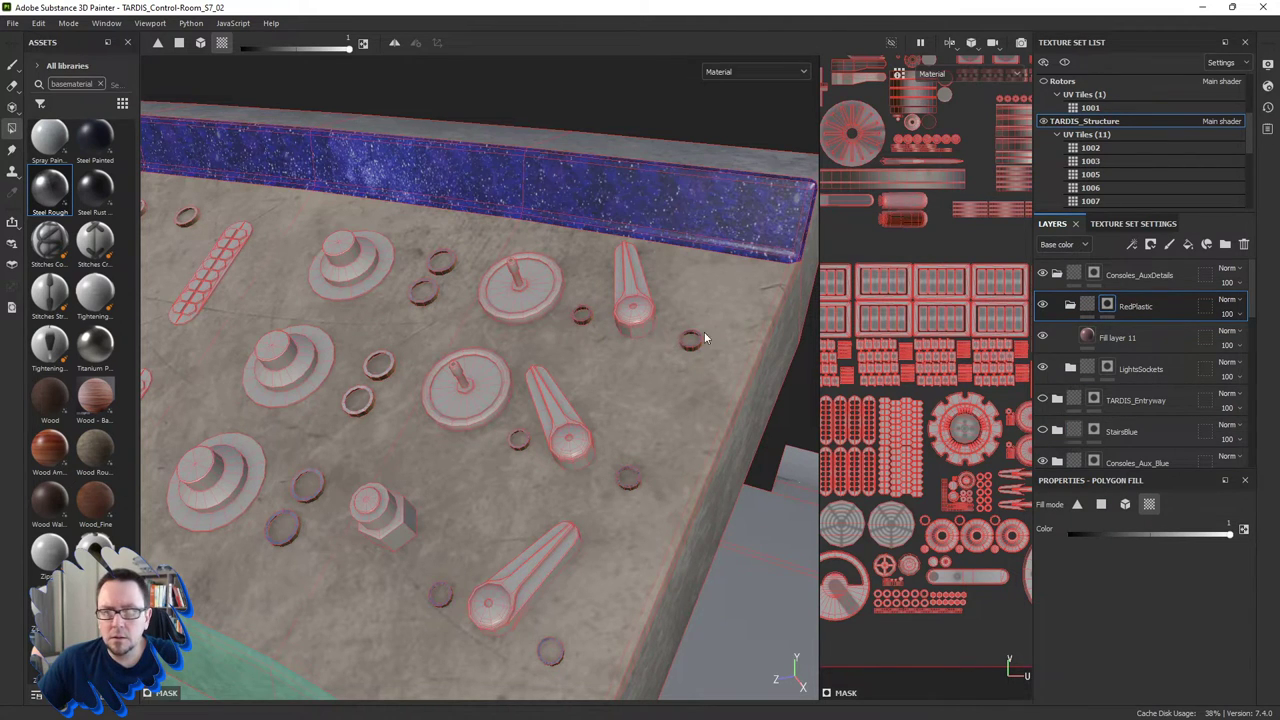
# Polygon-fill the lever's base, shaft and side faces to reveal red on one lever.
pyautogui.click(638, 320)
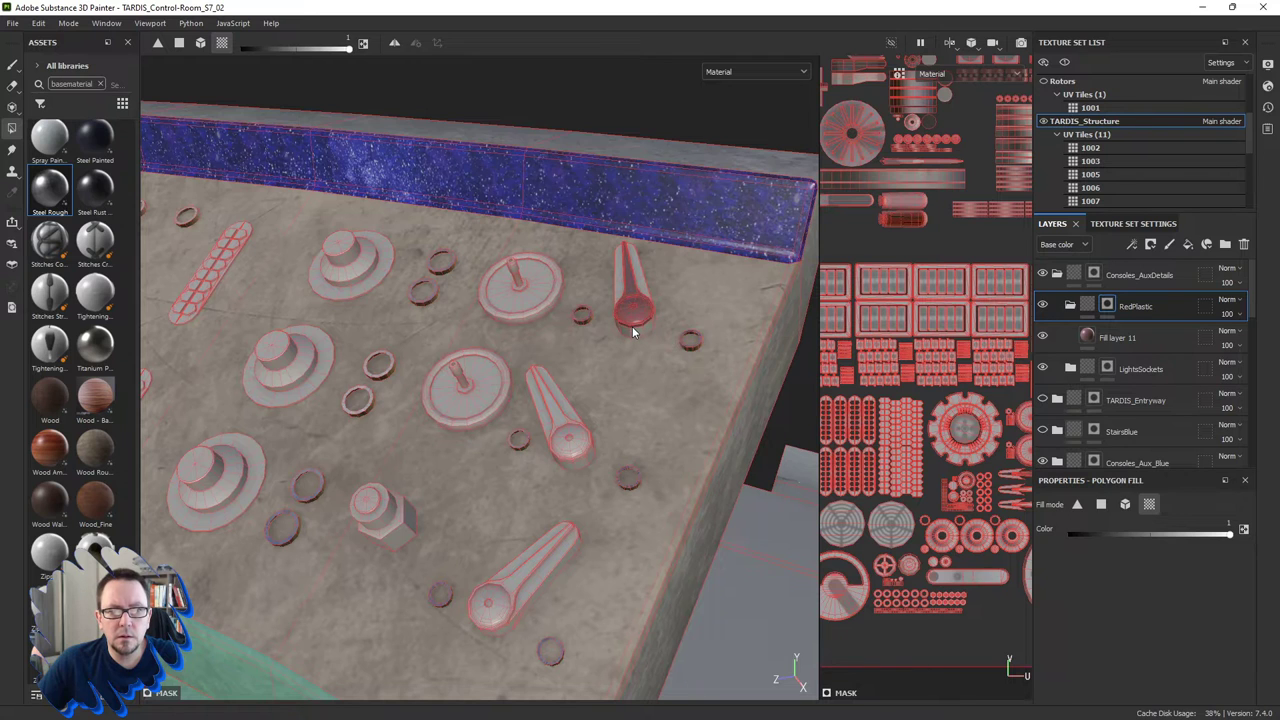
pyautogui.click(642, 282)
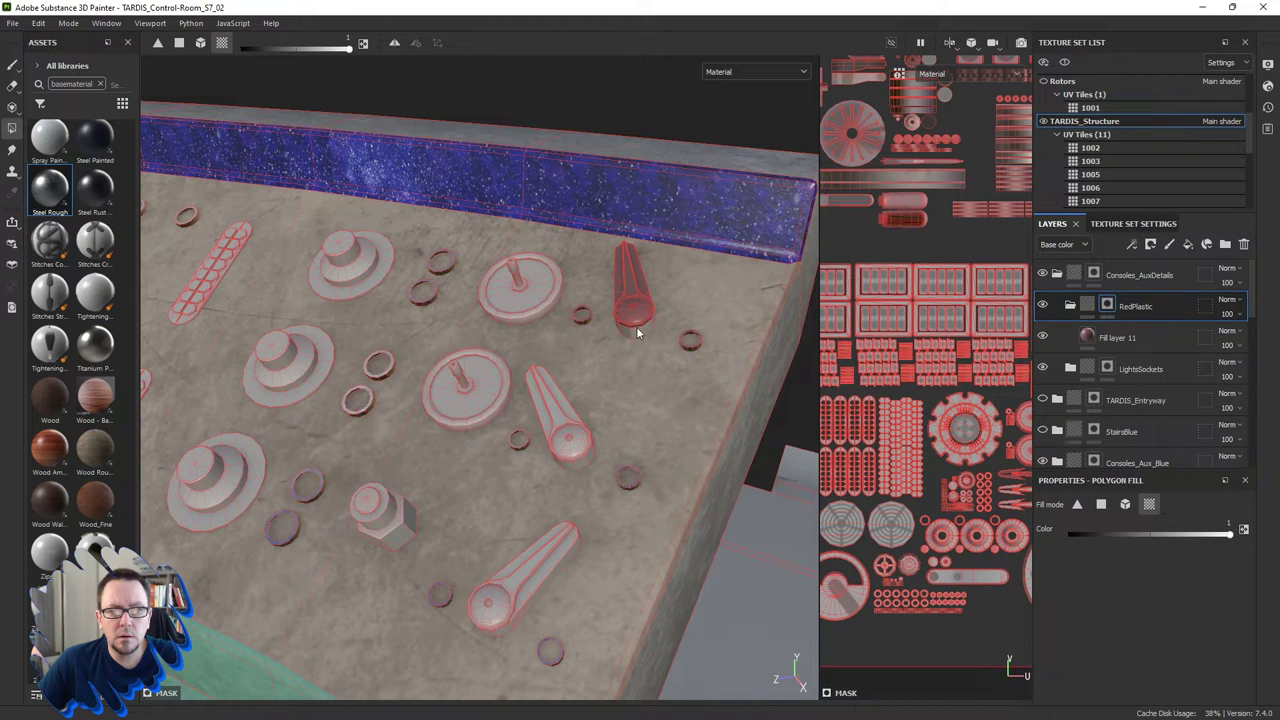
pyautogui.scroll(2, 646, 326)
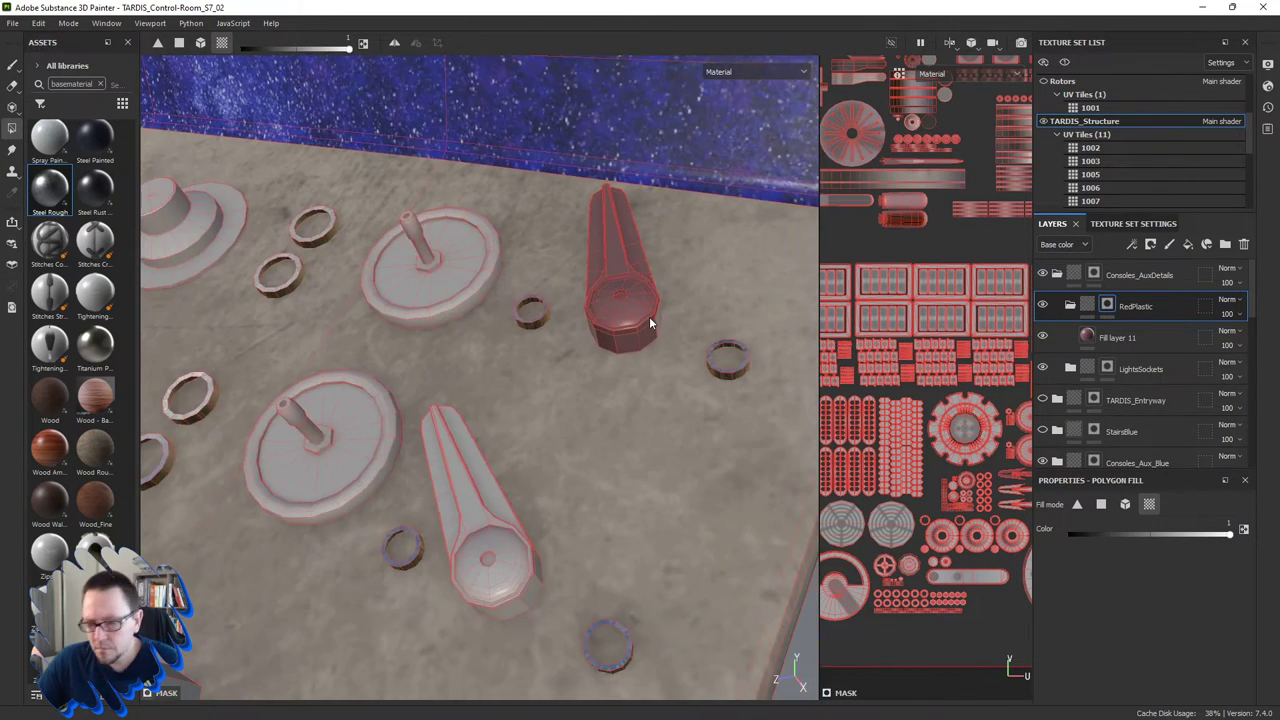
pyautogui.moveTo(649, 316)
pyautogui.keyDown('alt'); pyautogui.mouseDown()
pyautogui.moveTo(620, 320)
pyautogui.moveTo(710, 294)
pyautogui.moveTo(694, 277)
pyautogui.mouseUp(); pyautogui.keyUp('alt')
pyautogui.click(665, 321)
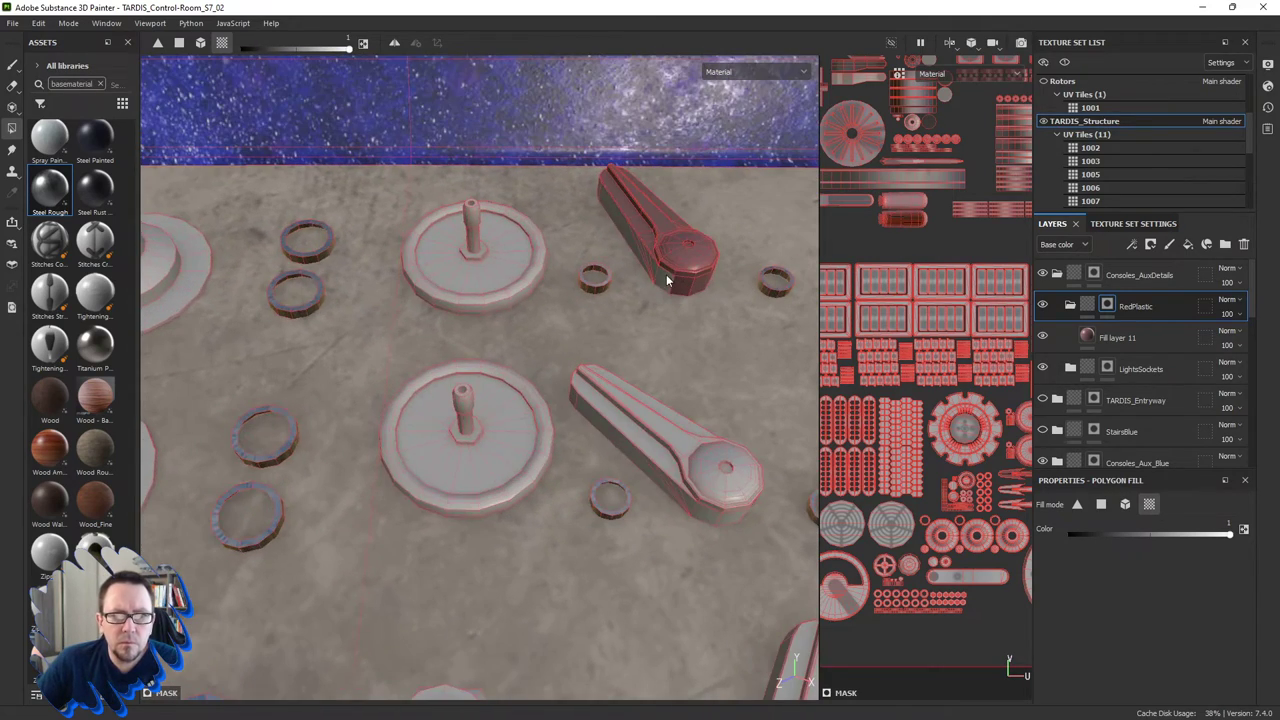
pyautogui.click(666, 277)
pyautogui.scroll(4, 969, 536)
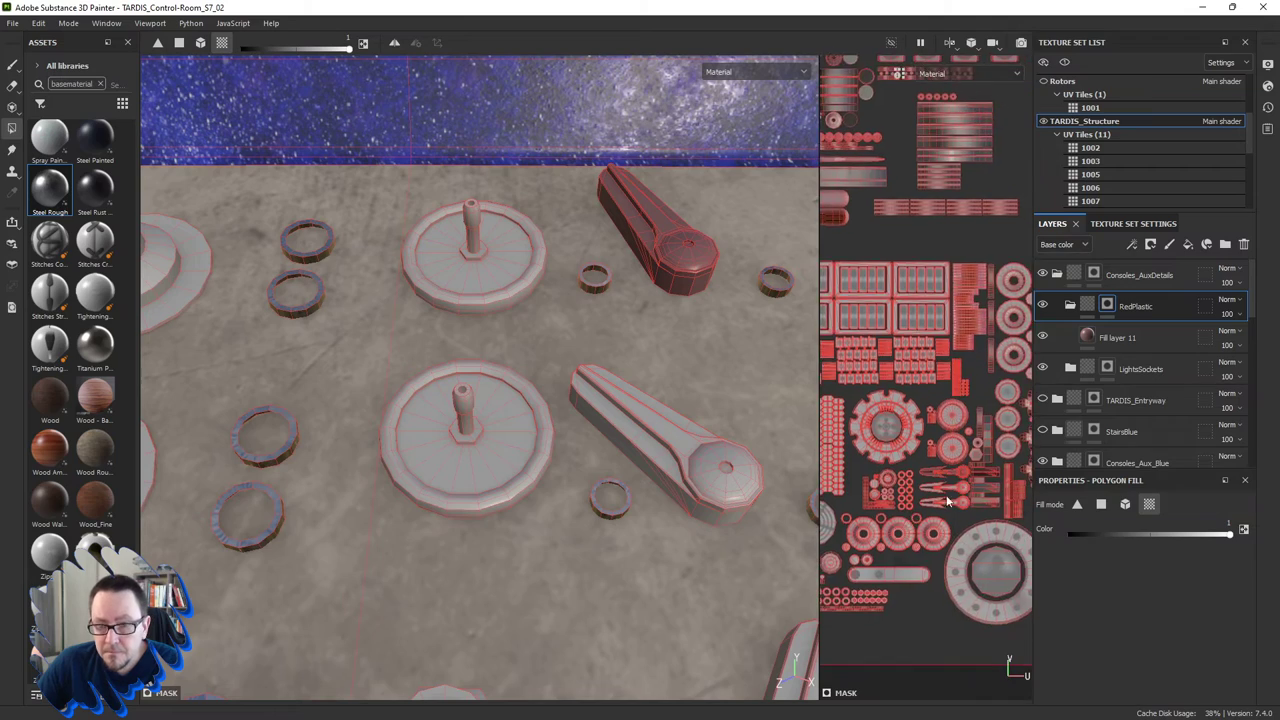
pyautogui.moveTo(969, 536); pyautogui.dragTo(815, 443, button='middle')
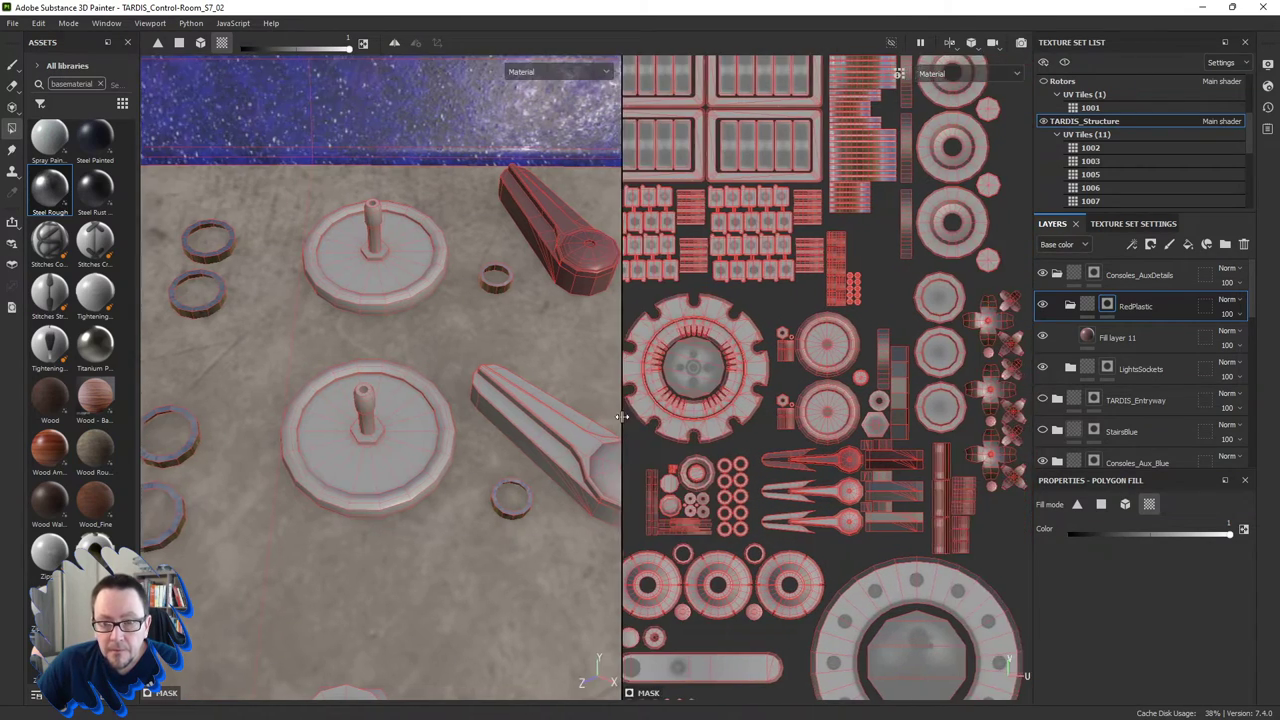
# Fill the middle and lower levers and both the lower and upper discs red.
pyautogui.moveTo(818, 443); pyautogui.dragTo(530, 450)
pyautogui.scroll(3, 715, 458)
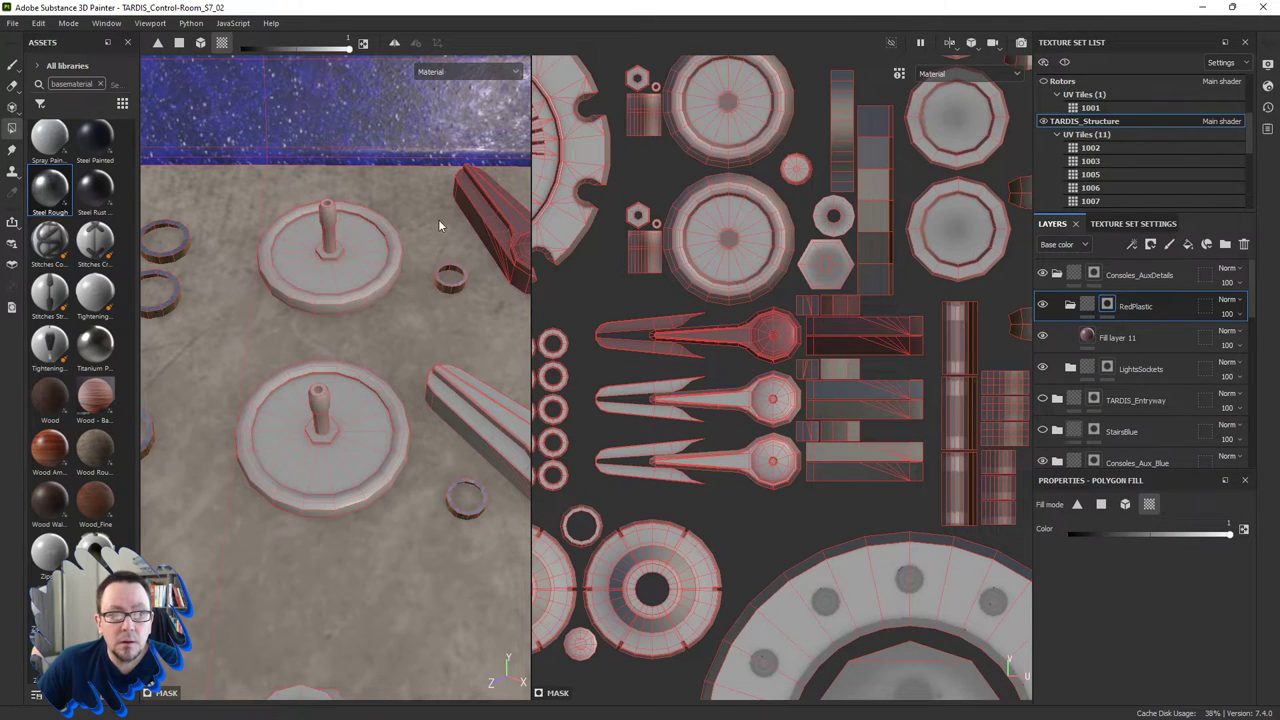
pyautogui.scroll(-2, 438, 225)
pyautogui.keyDown('alt'); pyautogui.moveTo(436, 217); pyautogui.dragTo(366, 230); pyautogui.keyUp('alt')
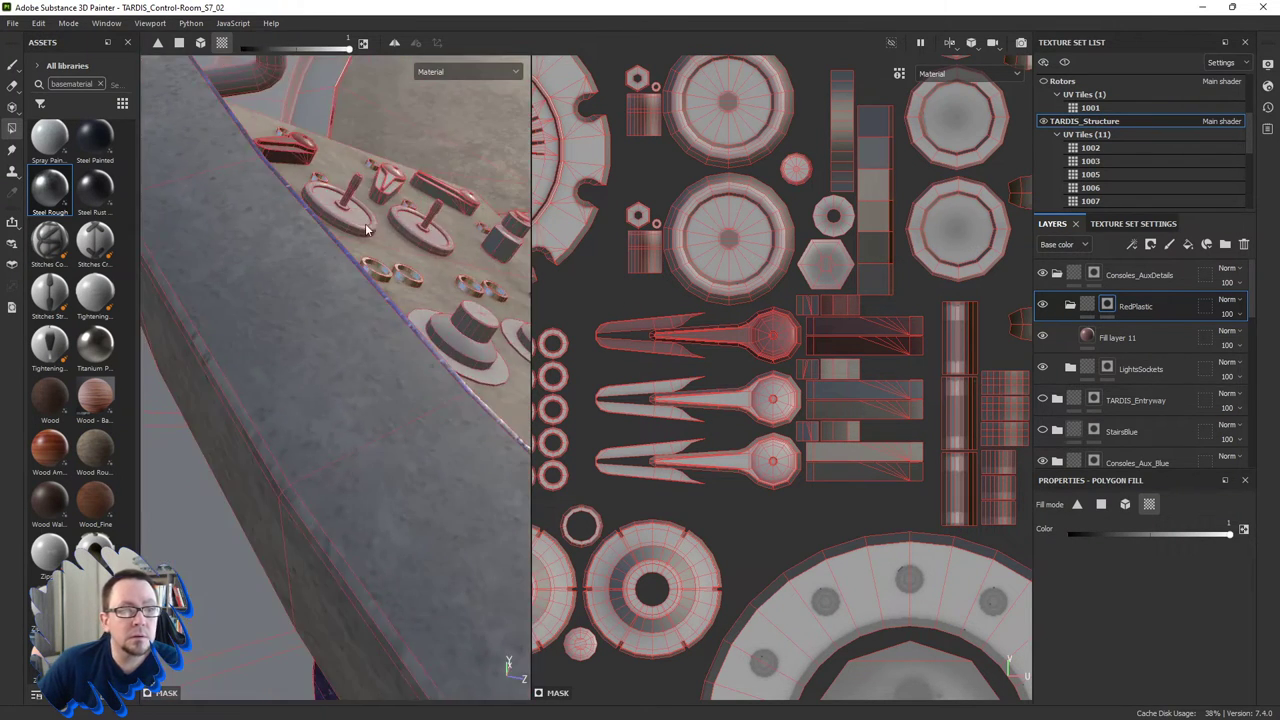
pyautogui.scroll(5, 366, 230)
pyautogui.moveTo(300, 190)
pyautogui.keyDown('alt'); pyautogui.mouseDown()
pyautogui.moveTo(266, 167)
pyautogui.moveTo(336, 326)
pyautogui.moveTo(366, 451)
pyautogui.moveTo(500, 420)
pyautogui.mouseUp(); pyautogui.keyUp('alt')
pyautogui.scroll(-2, 274, 183)
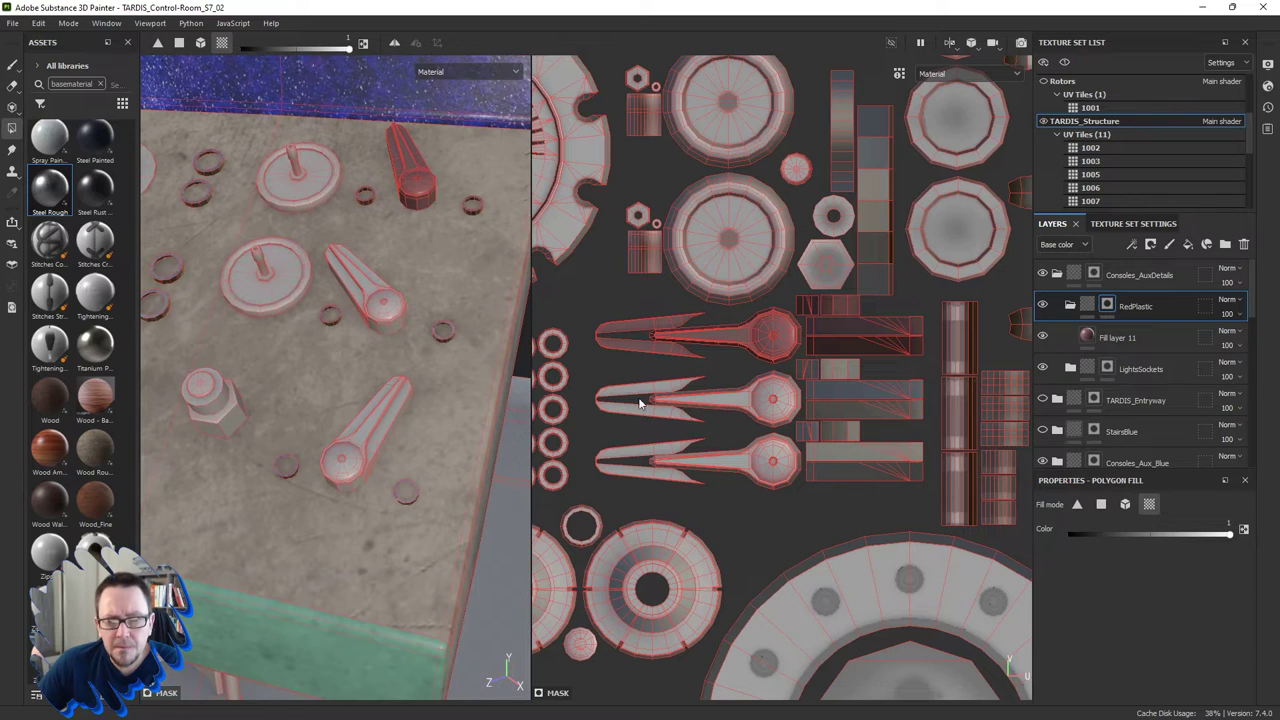
pyautogui.moveTo(652, 372); pyautogui.dragTo(881, 474)
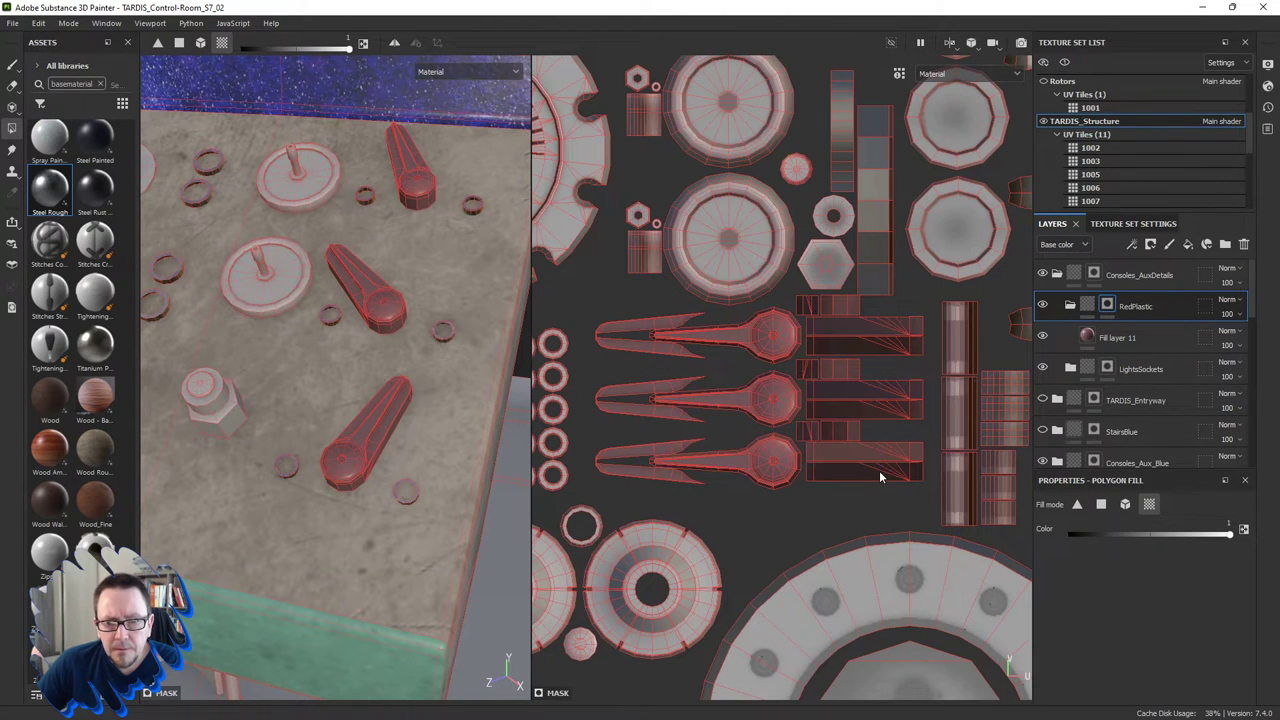
pyautogui.click(289, 285)
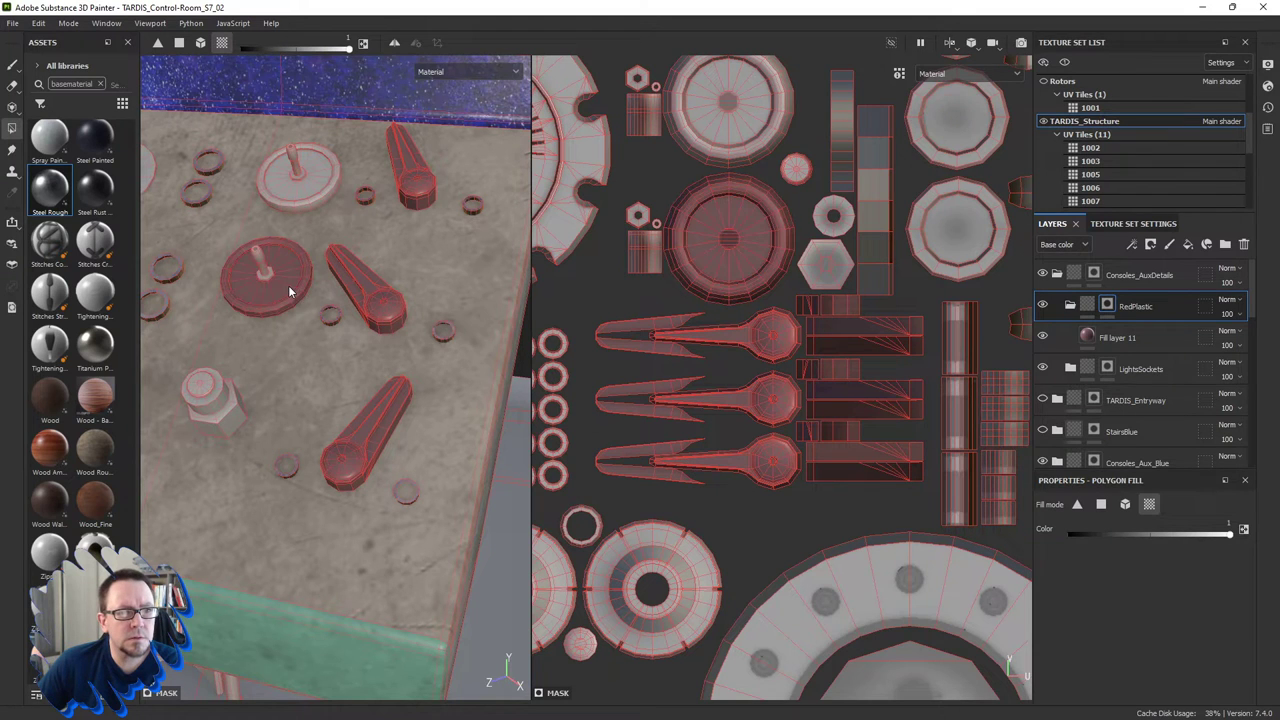
pyautogui.click(310, 189)
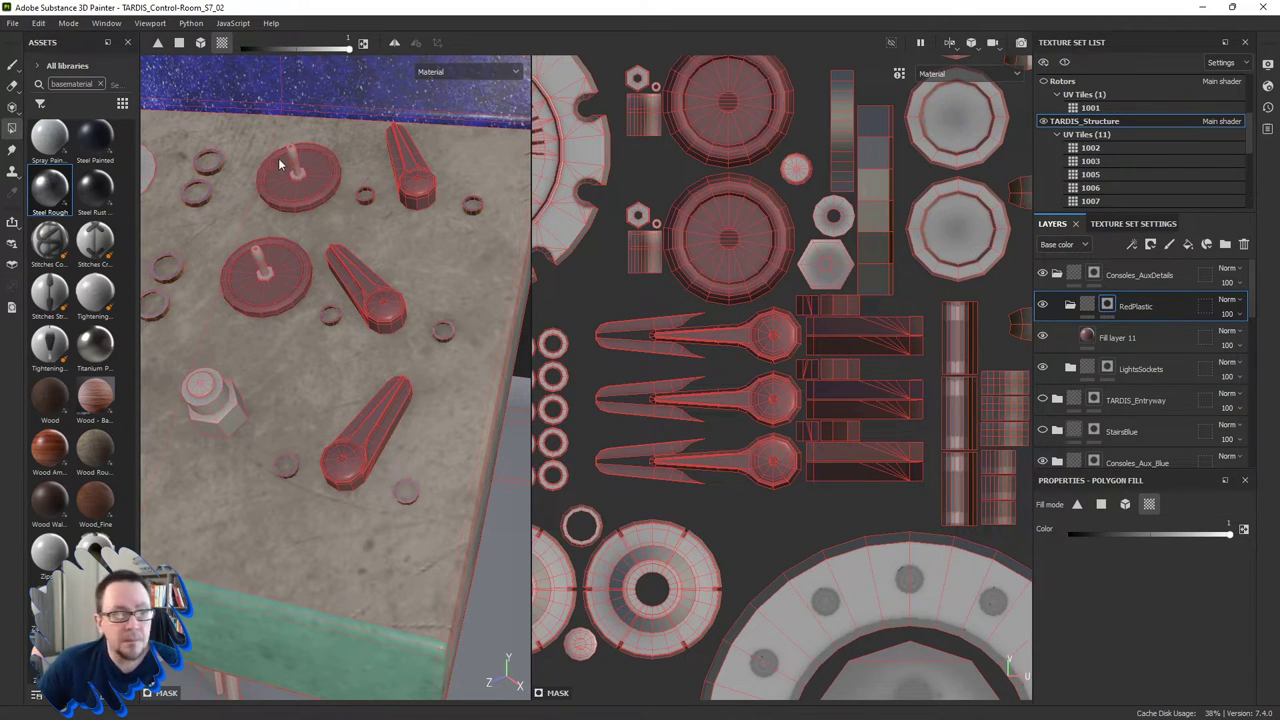
# Fill the hex bolt's top and side faces red in the RedPlastic mask.
pyautogui.moveTo(313, 196); pyautogui.dragTo(362, 329, button='middle')
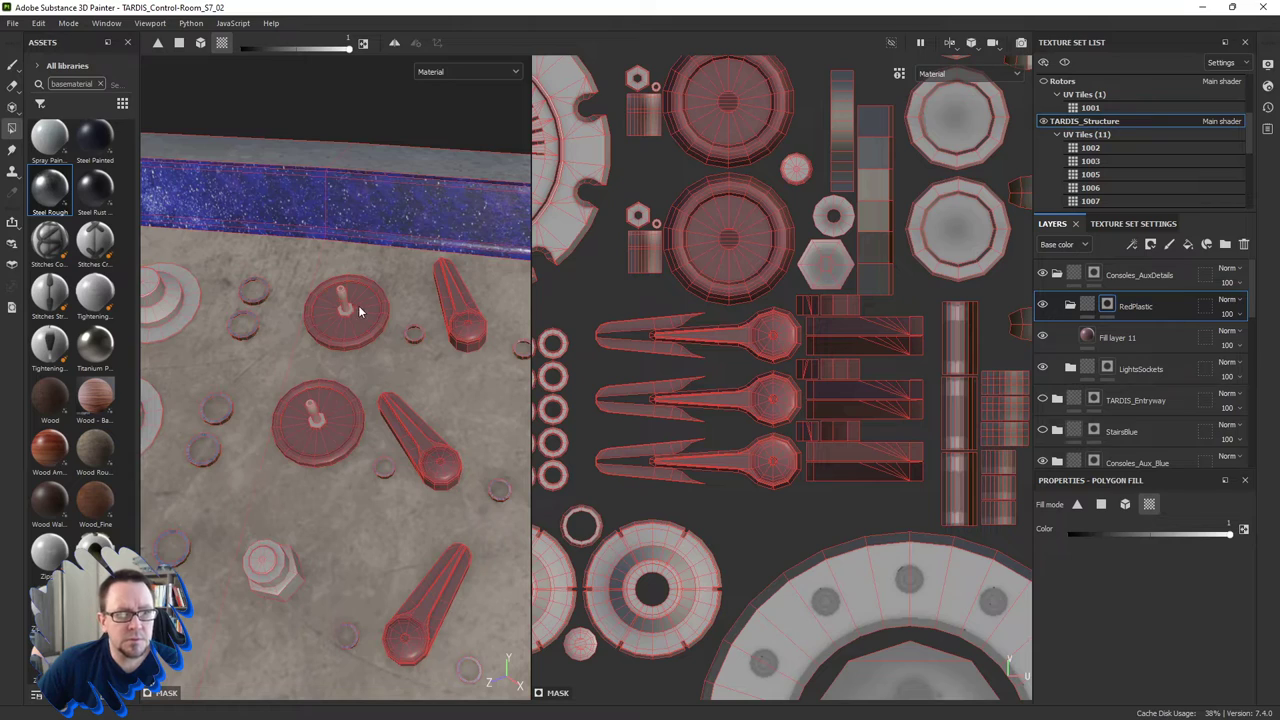
pyautogui.moveTo(340, 313)
pyautogui.keyDown('alt'); pyautogui.mouseDown()
pyautogui.moveTo(347, 323)
pyautogui.moveTo(352, 311)
pyautogui.mouseUp(); pyautogui.keyUp('alt')
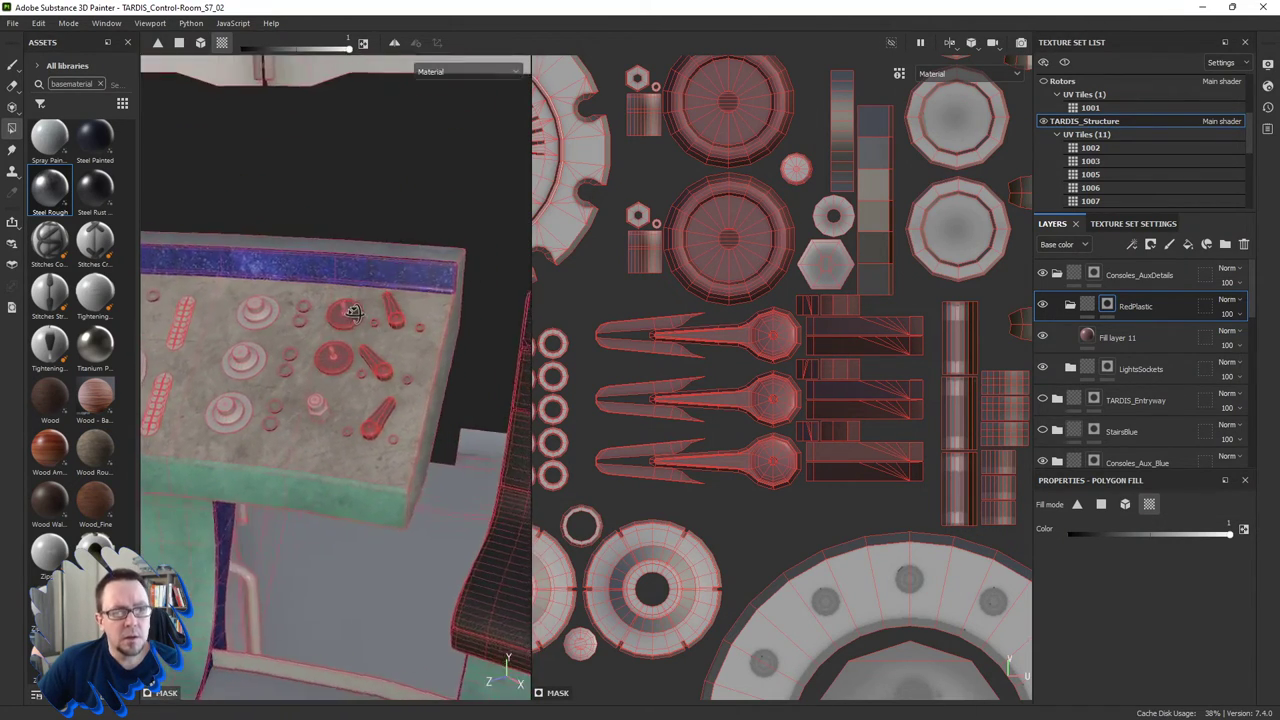
pyautogui.scroll(5, 362, 335)
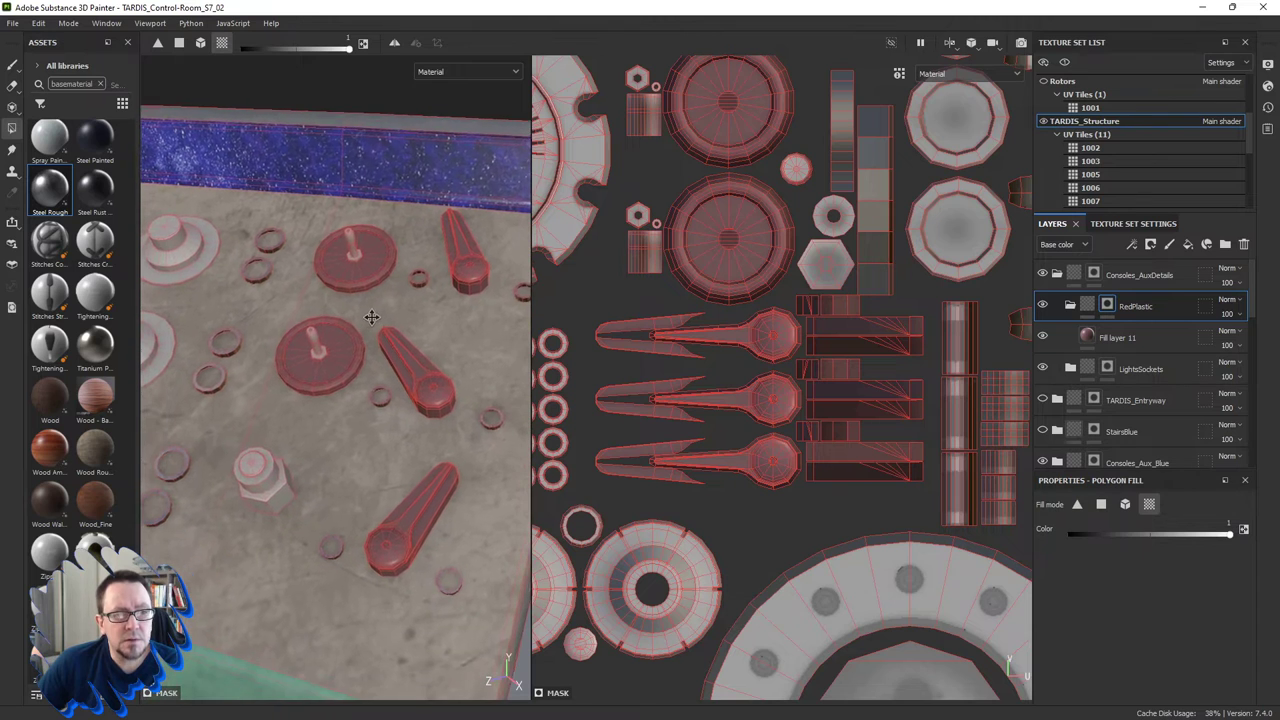
pyautogui.keyDown('alt'); pyautogui.moveTo(371, 317); pyautogui.dragTo(322, 433); pyautogui.keyUp('alt')
pyautogui.click(258, 465)
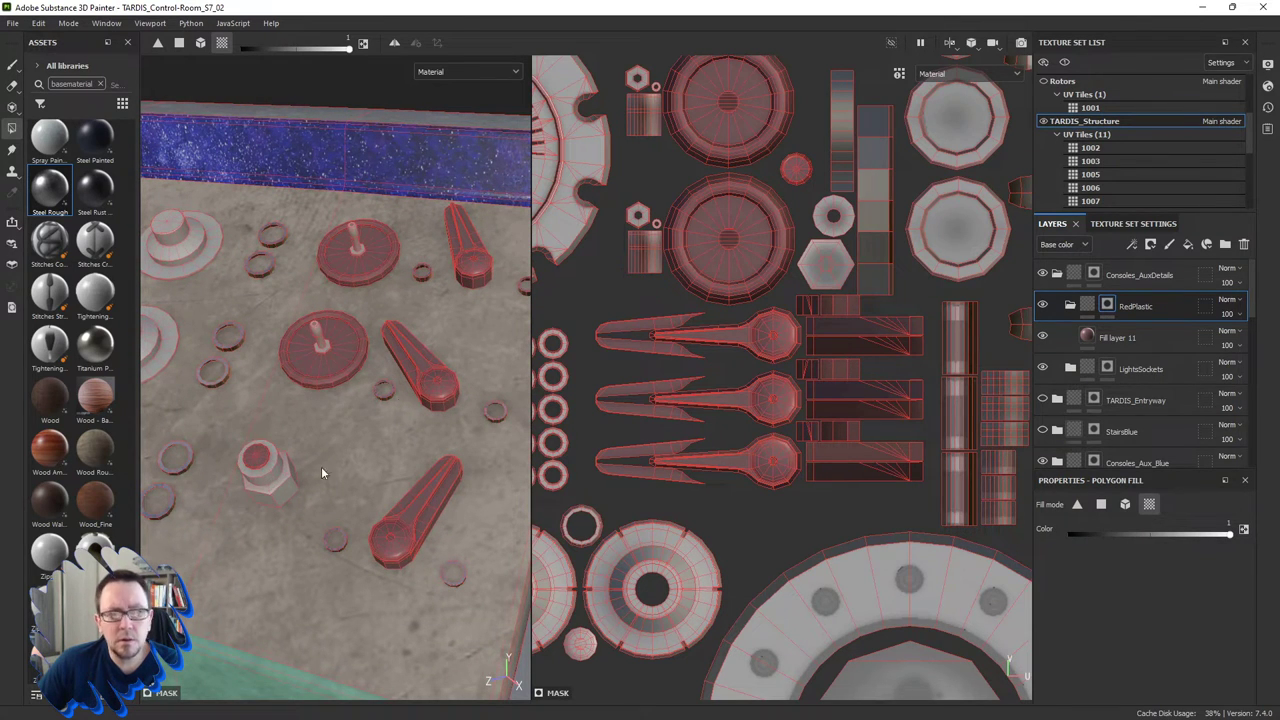
pyautogui.scroll(3, 272, 466)
pyautogui.scroll(2, 276, 462)
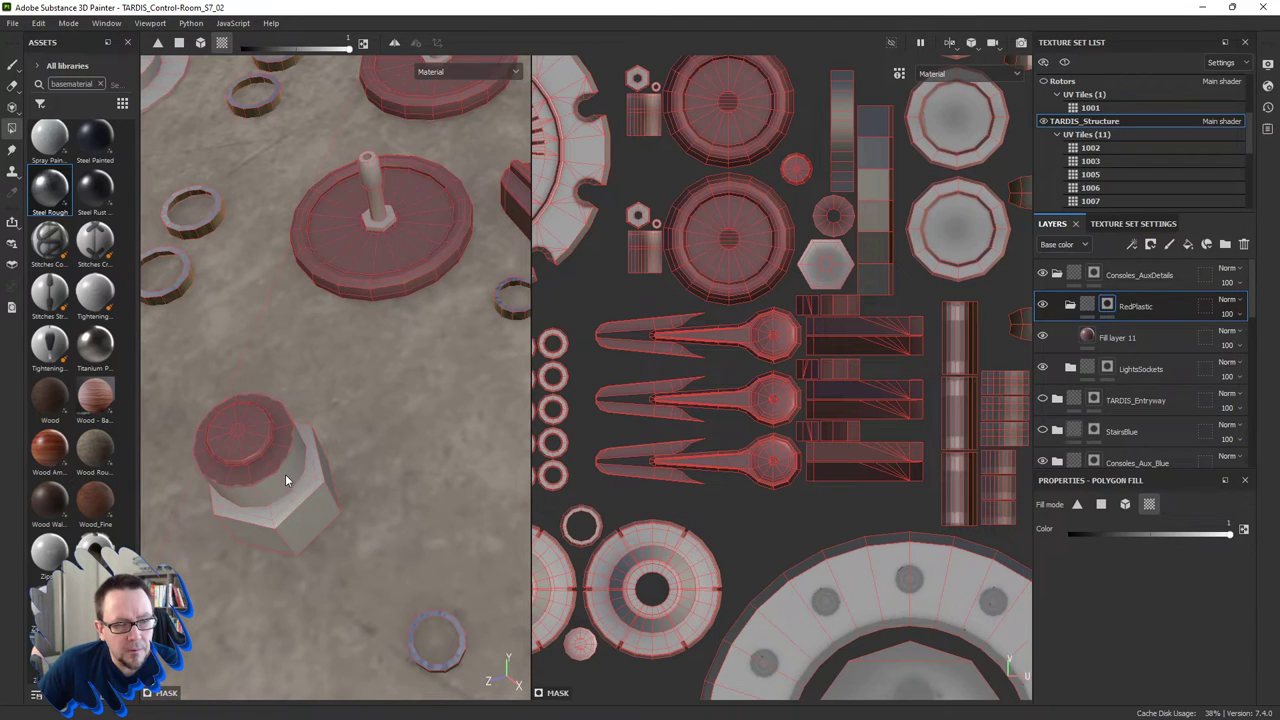
pyautogui.moveTo(285, 474); pyautogui.dragTo(307, 507)
pyautogui.scroll(-2, 307, 507)
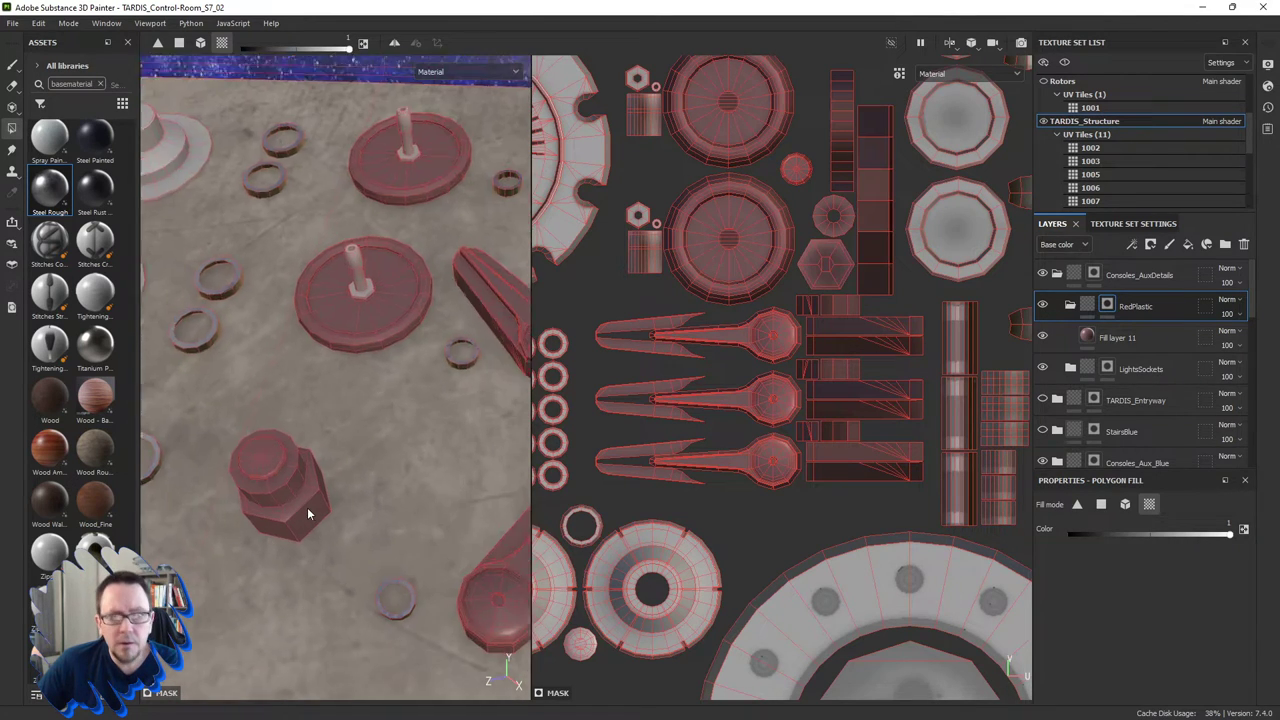
pyautogui.scroll(-2, 307, 507)
pyautogui.scroll(-3, 306, 512)
pyautogui.scroll(3, 305, 517)
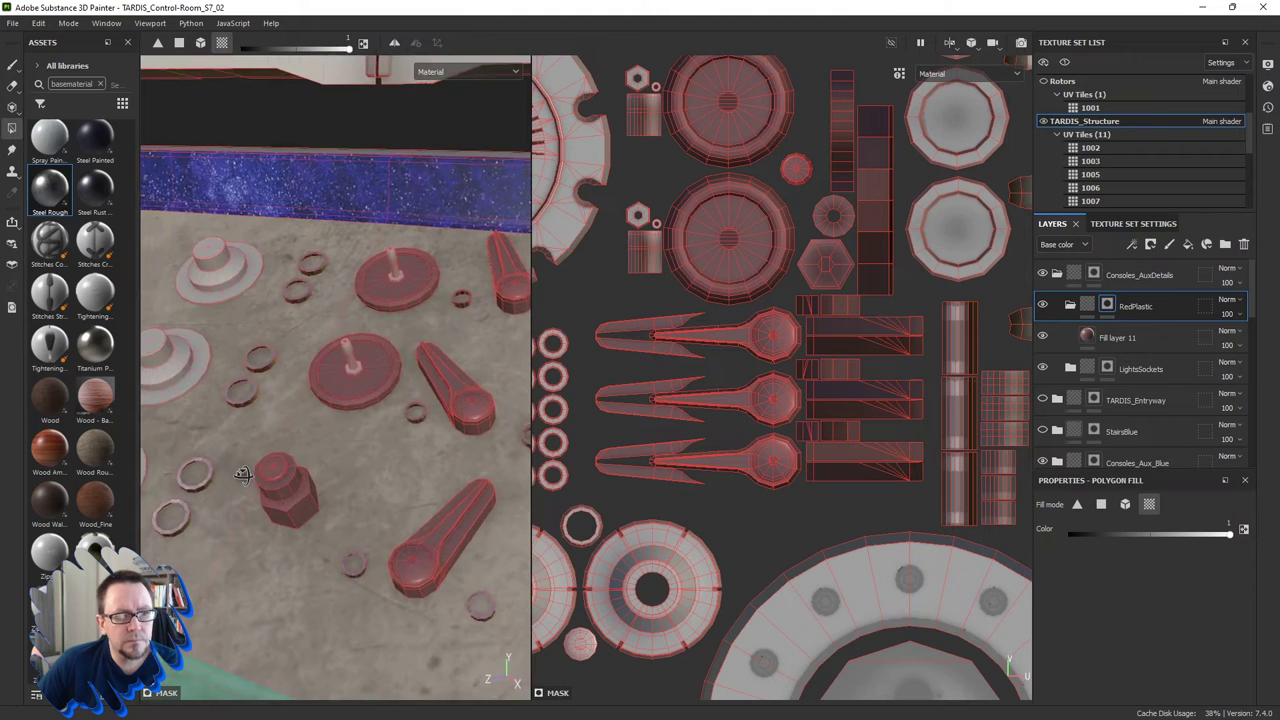
pyautogui.moveTo(305, 517)
pyautogui.keyDown('alt'); pyautogui.mouseDown()
pyautogui.moveTo(348, 457)
pyautogui.moveTo(295, 491)
pyautogui.mouseUp(); pyautogui.keyUp('alt')
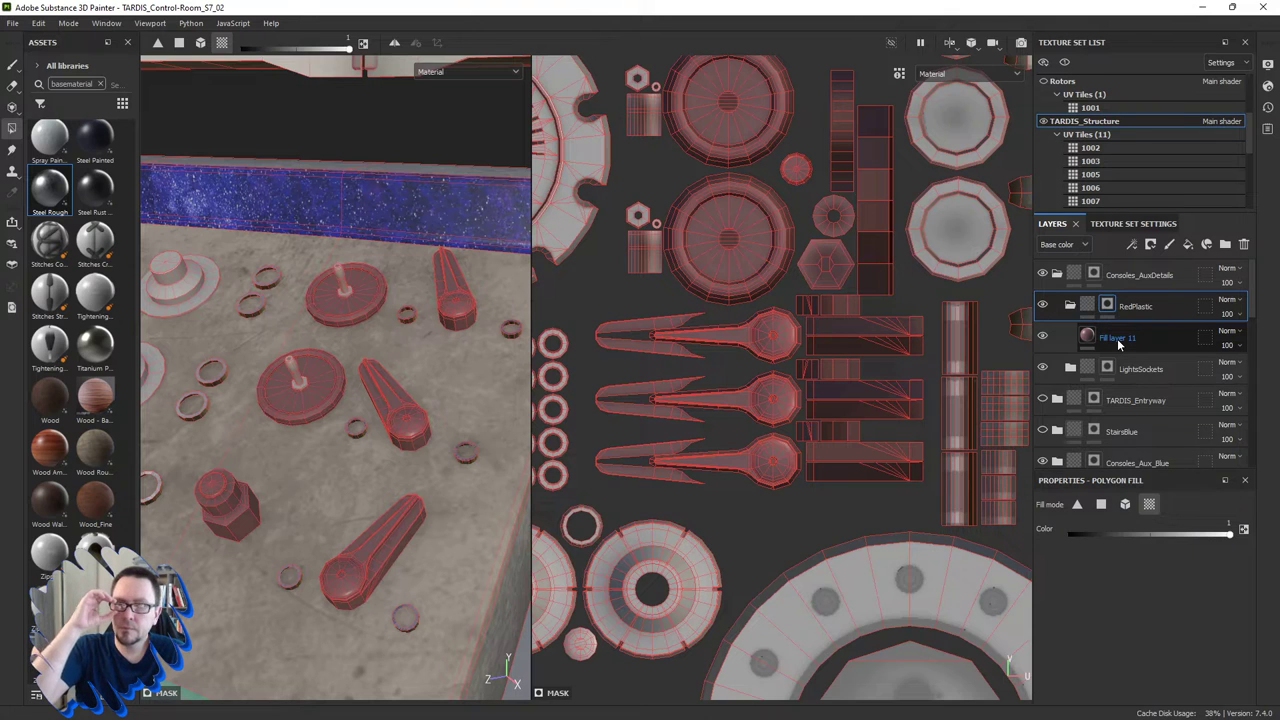
# Add the hexagonal base at the pole's foot to the red mask and check the result.
pyautogui.press('Return')
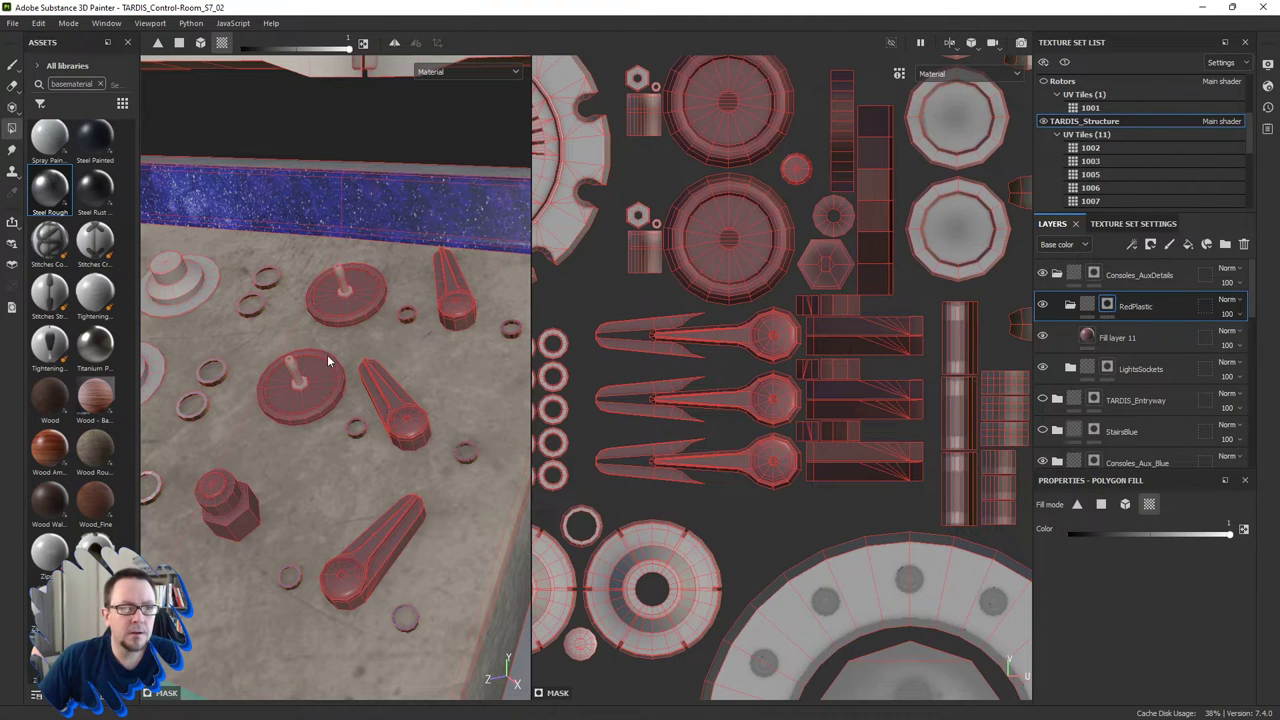
pyautogui.scroll(3, 296, 368)
pyautogui.scroll(3, 294, 372)
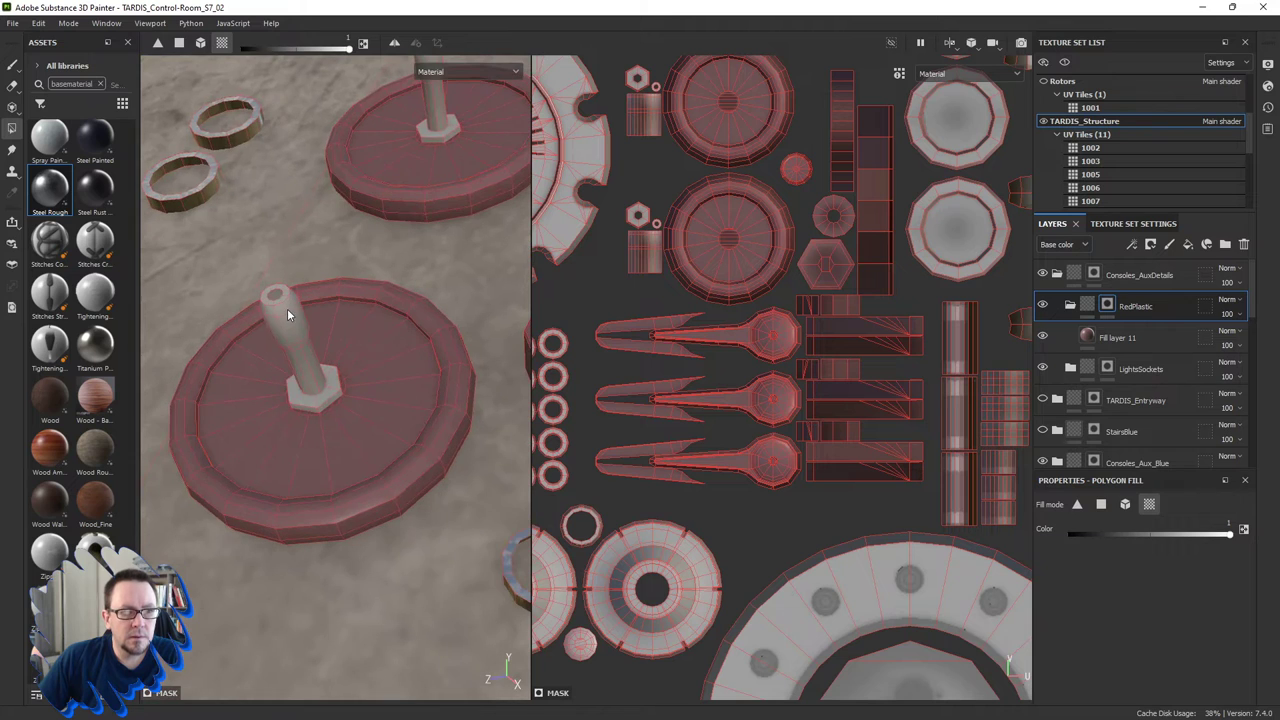
pyautogui.click(317, 399)
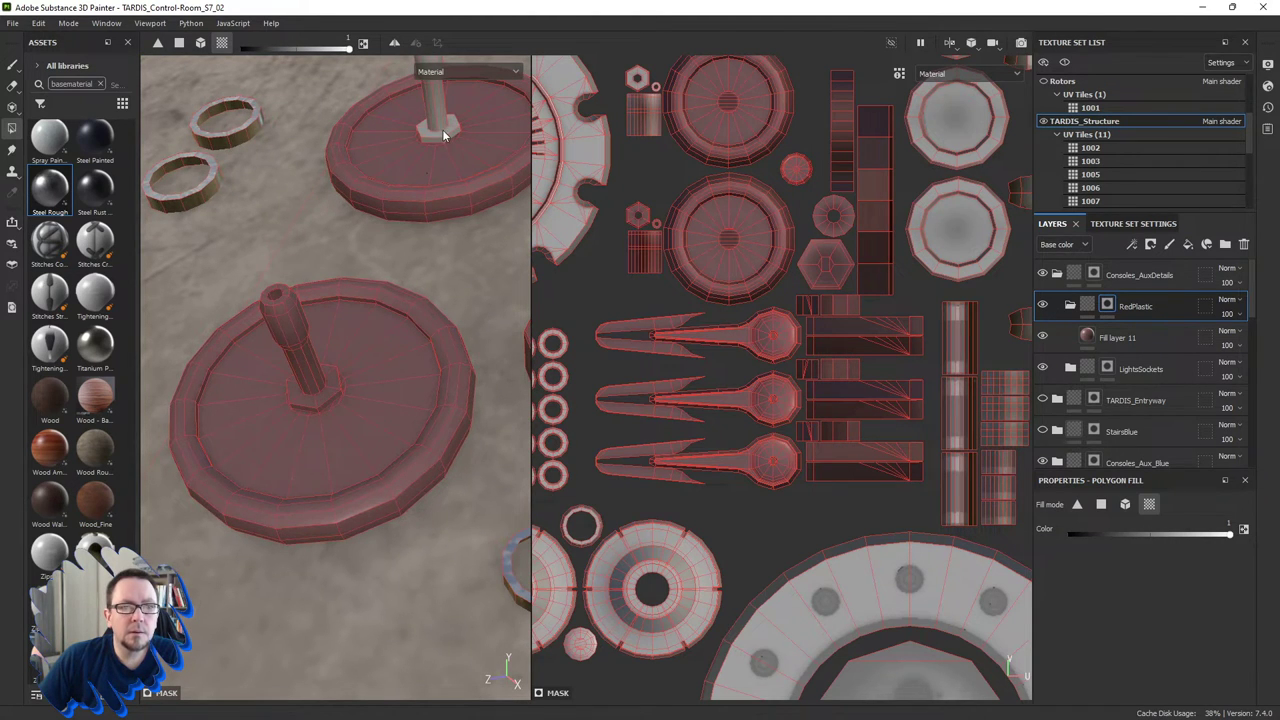
pyautogui.moveTo(438, 108)
pyautogui.keyDown('alt'); pyautogui.mouseDown()
pyautogui.moveTo(429, 296)
pyautogui.moveTo(444, 260)
pyautogui.moveTo(304, 297)
pyautogui.moveTo(300, 265)
pyautogui.mouseUp(); pyautogui.keyUp('alt')
pyautogui.keyDown('alt'); pyautogui.moveTo(300, 265); pyautogui.dragTo(398, 247, button='right'); pyautogui.keyUp('alt')
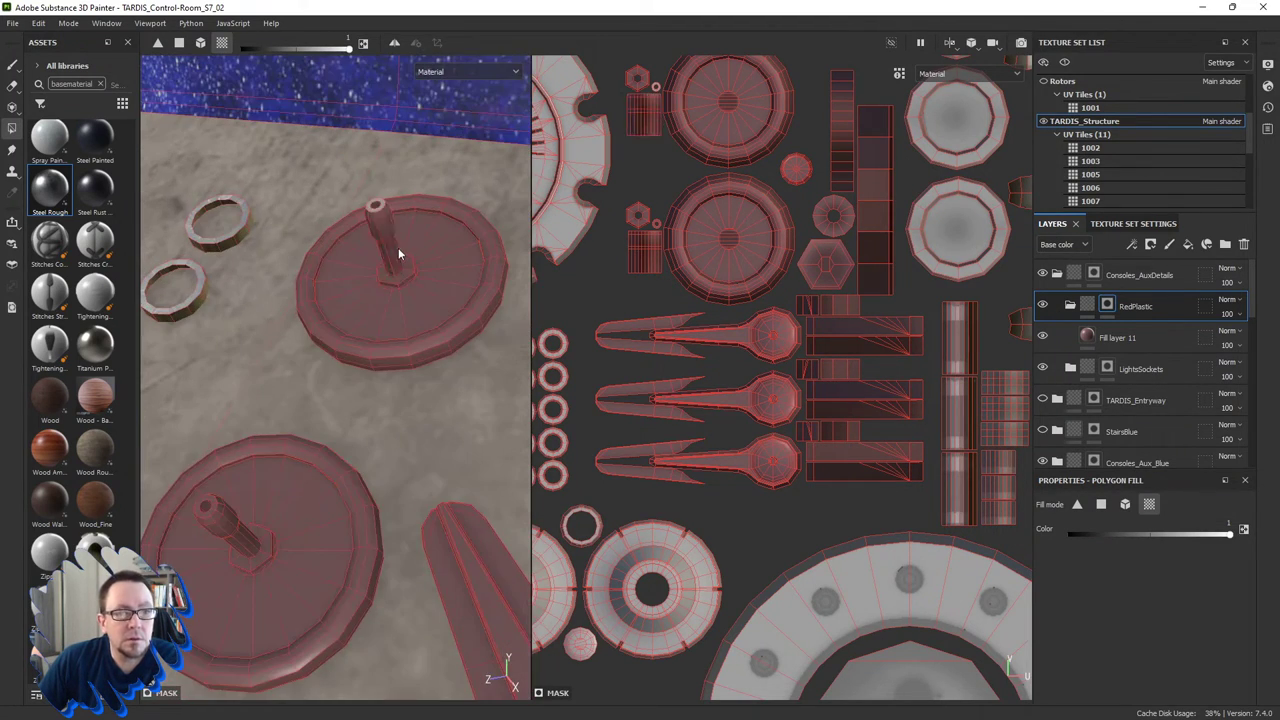
pyautogui.moveTo(381, 206)
pyautogui.keyDown('alt'); pyautogui.mouseDown()
pyautogui.moveTo(391, 271)
pyautogui.moveTo(419, 270)
pyautogui.moveTo(389, 257)
pyautogui.mouseUp(); pyautogui.keyUp('alt')
pyautogui.keyDown('alt'); pyautogui.moveTo(389, 257); pyautogui.dragTo(374, 366, button='right'); pyautogui.keyUp('alt')
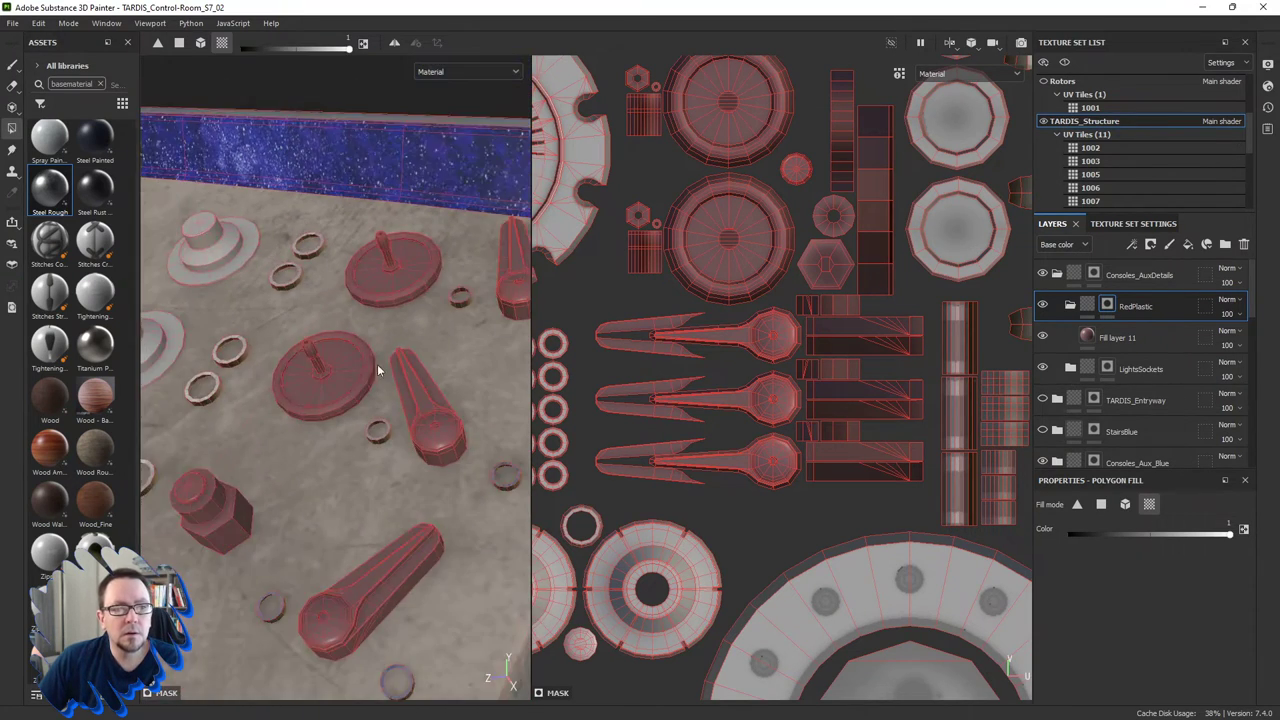
pyautogui.keyDown('alt'); pyautogui.moveTo(374, 366); pyautogui.dragTo(363, 337); pyautogui.keyUp('alt')
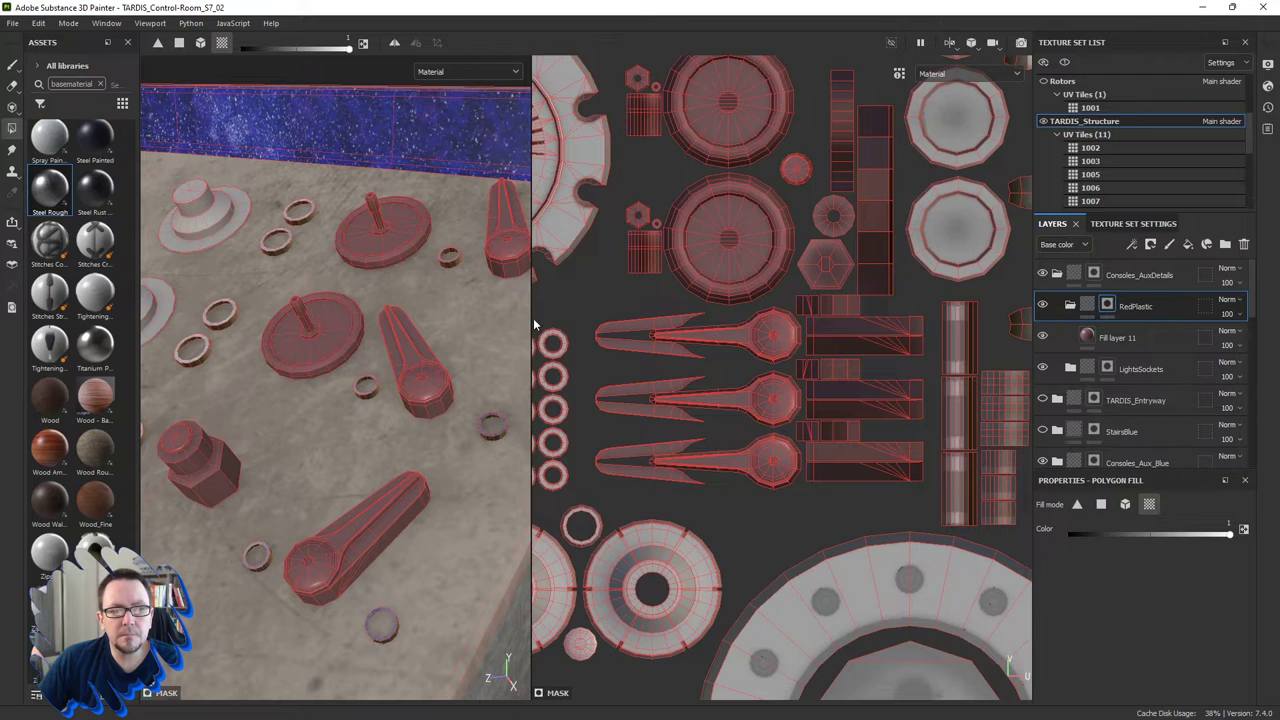
pyautogui.moveTo(534, 325); pyautogui.dragTo(834, 328)
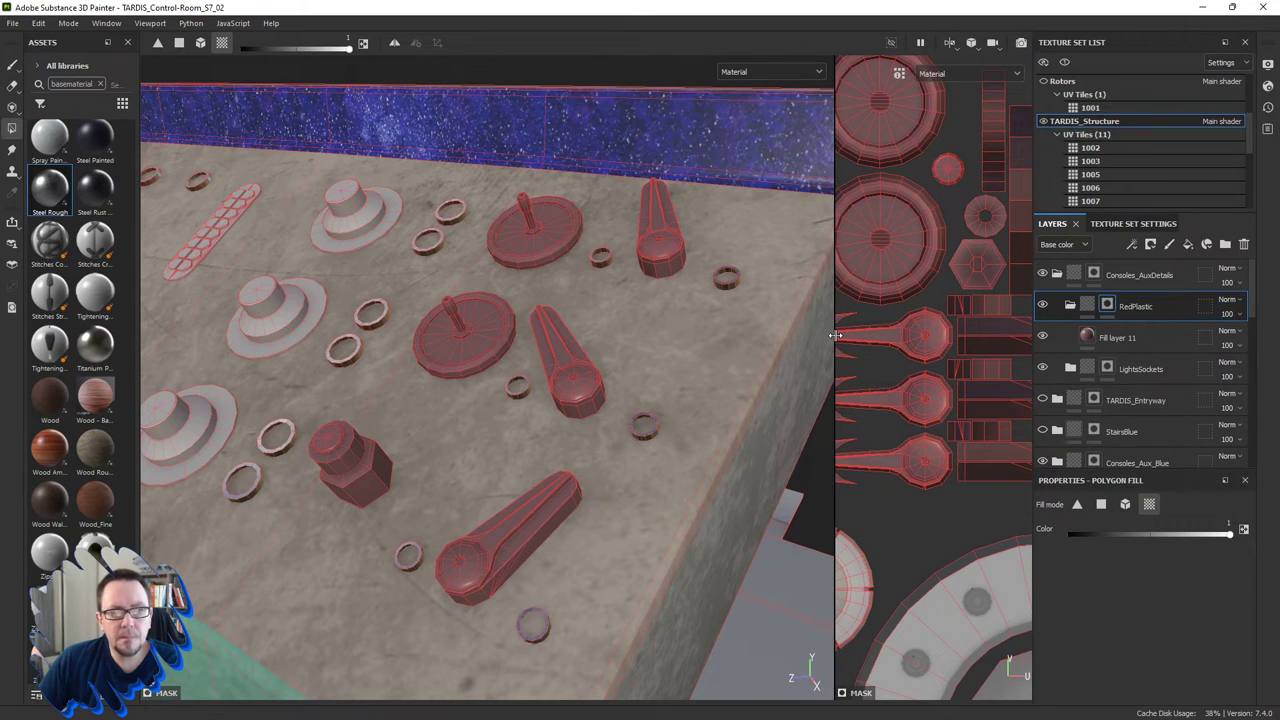
# Brighten Fill layer 11's base colour to red C5462E and add Fill layer 12 above it.
pyautogui.click(1088, 342)
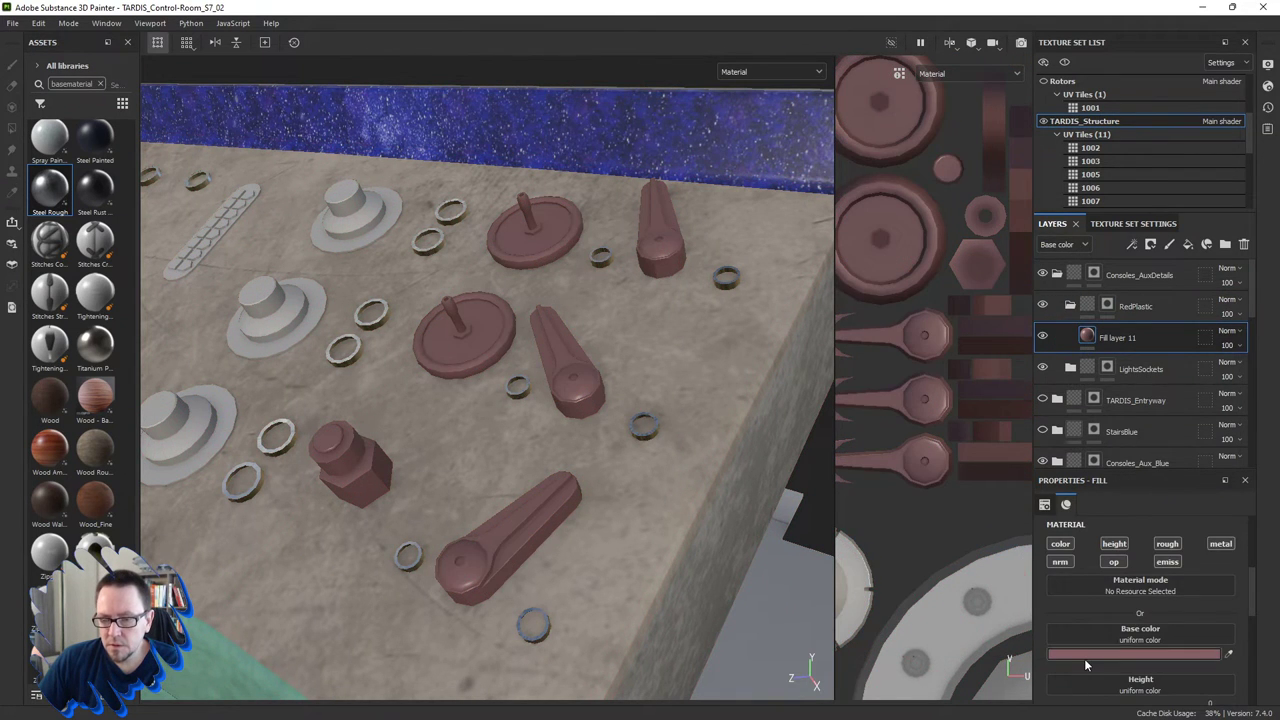
pyautogui.click(1085, 655)
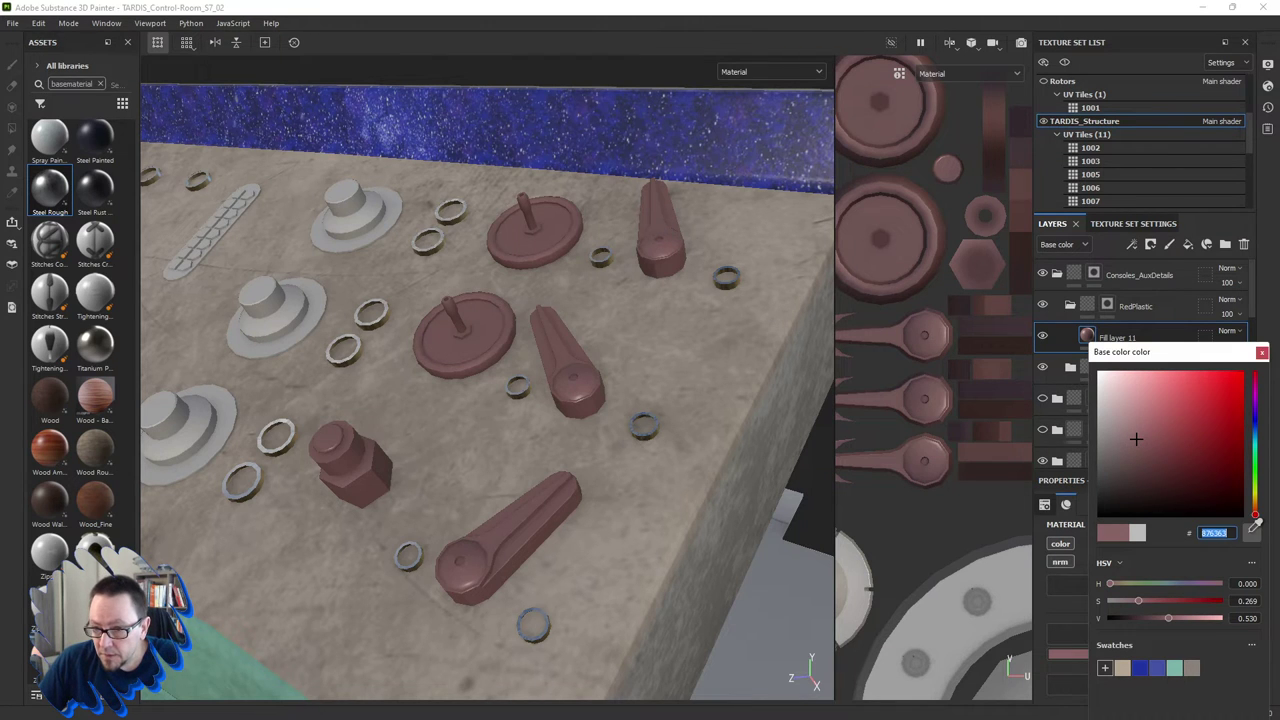
pyautogui.write('595959')
pyautogui.moveTo(1149, 391); pyautogui.dragTo(1208, 403)
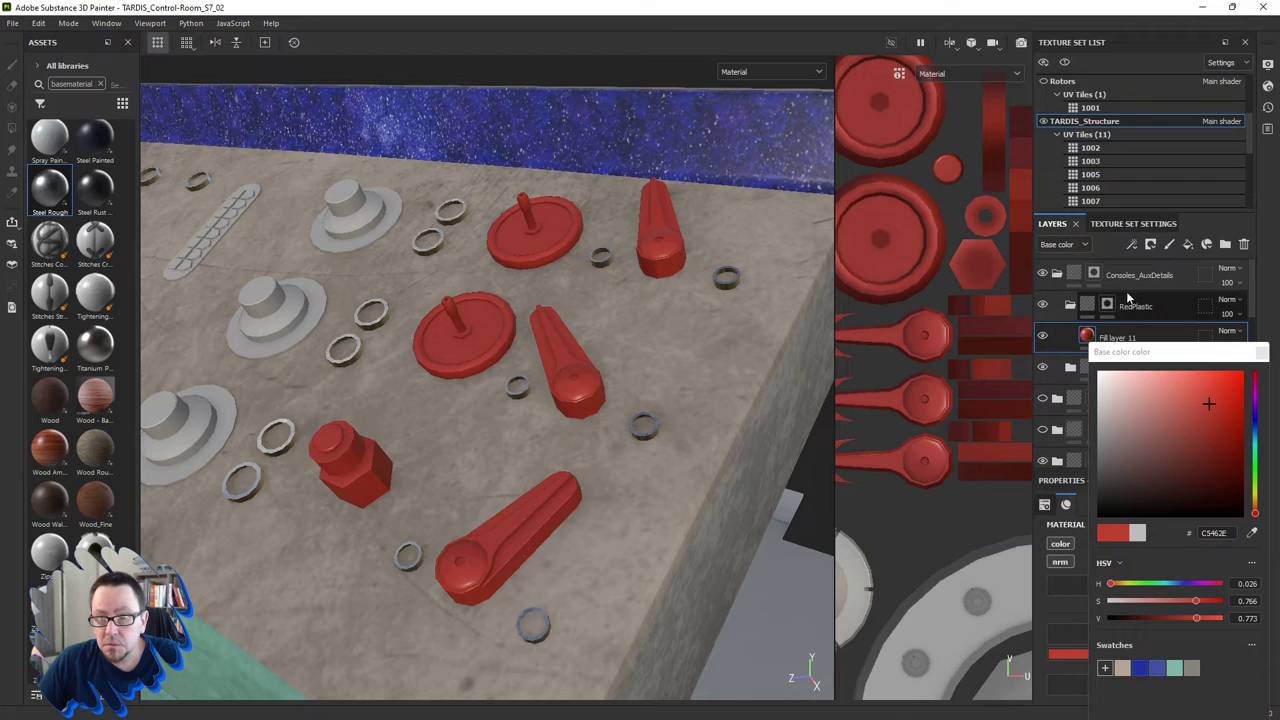
pyautogui.click(1260, 353)
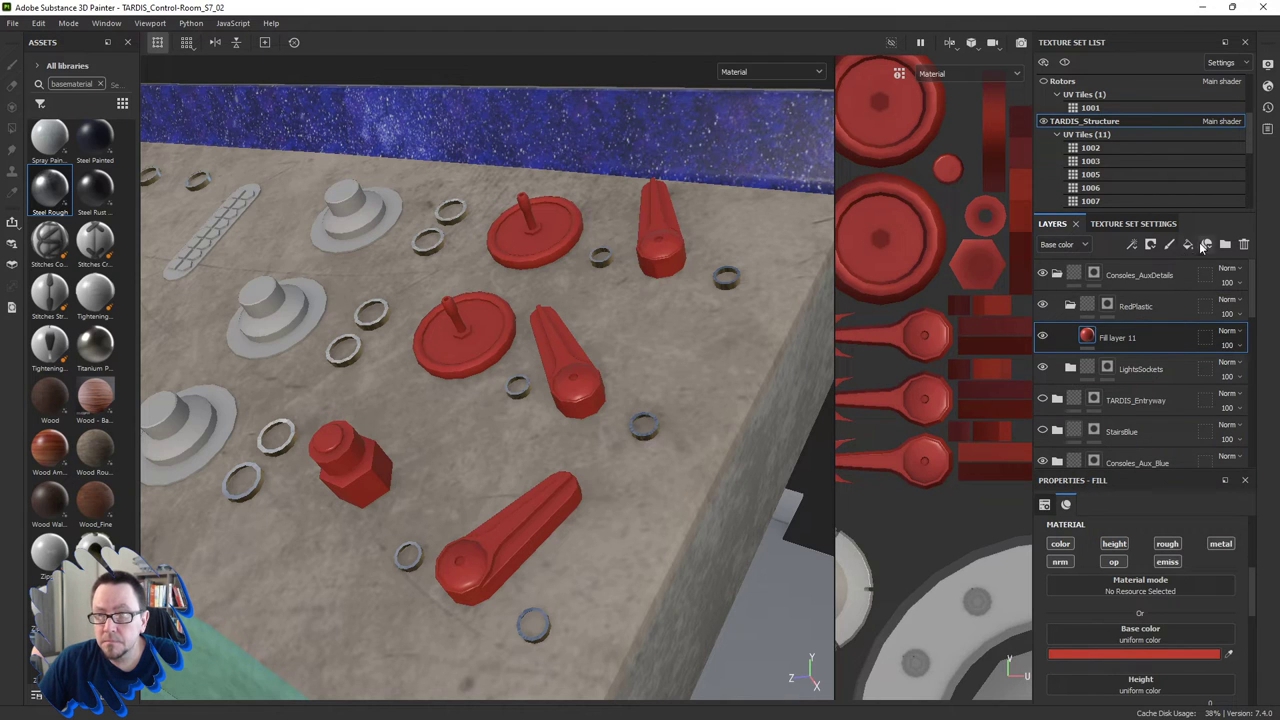
pyautogui.click(1188, 244)
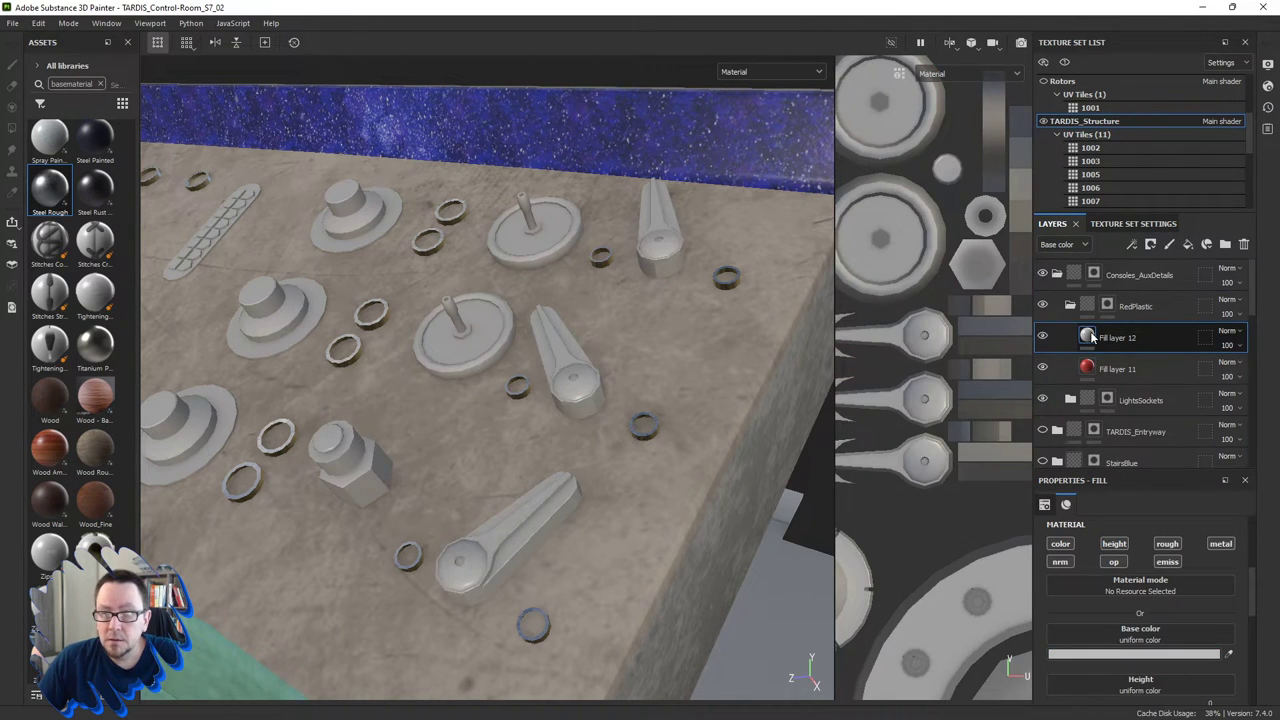
# Give Fill layer 12 a black mask with a fill using the BnW Spots 2 grayscale.
pyautogui.rightClick(1090, 339)
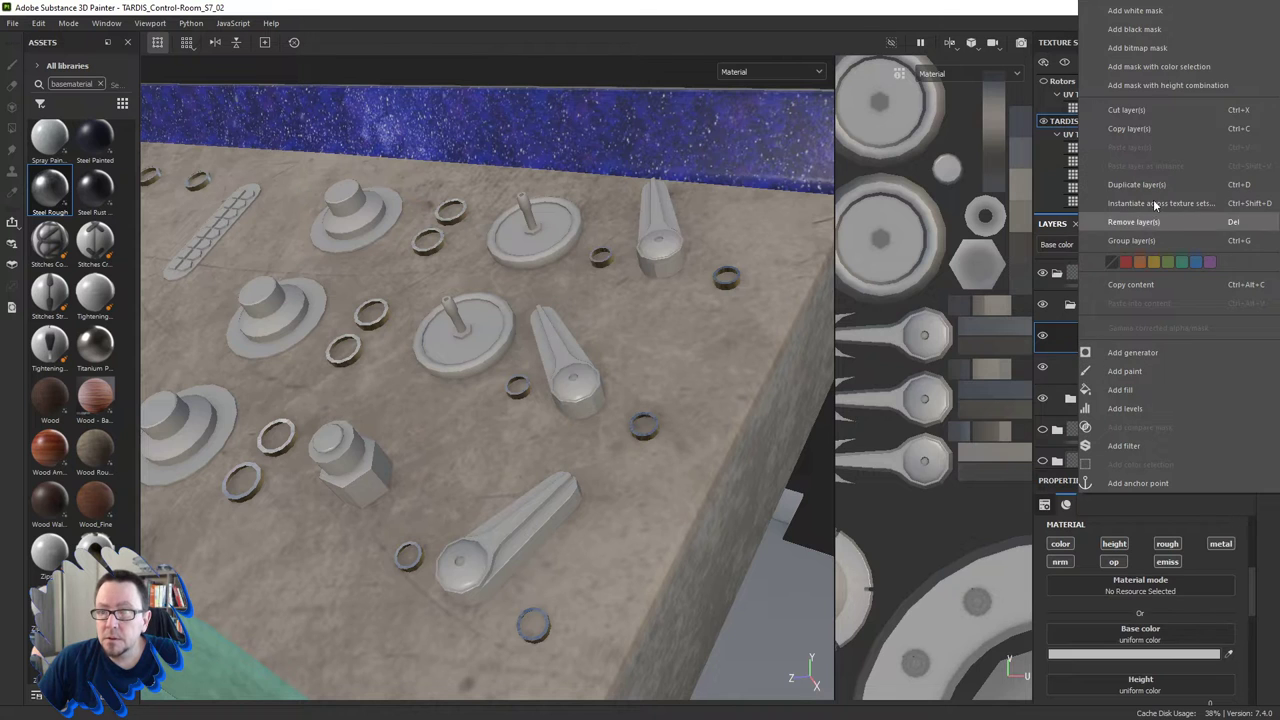
pyautogui.click(1135, 29)
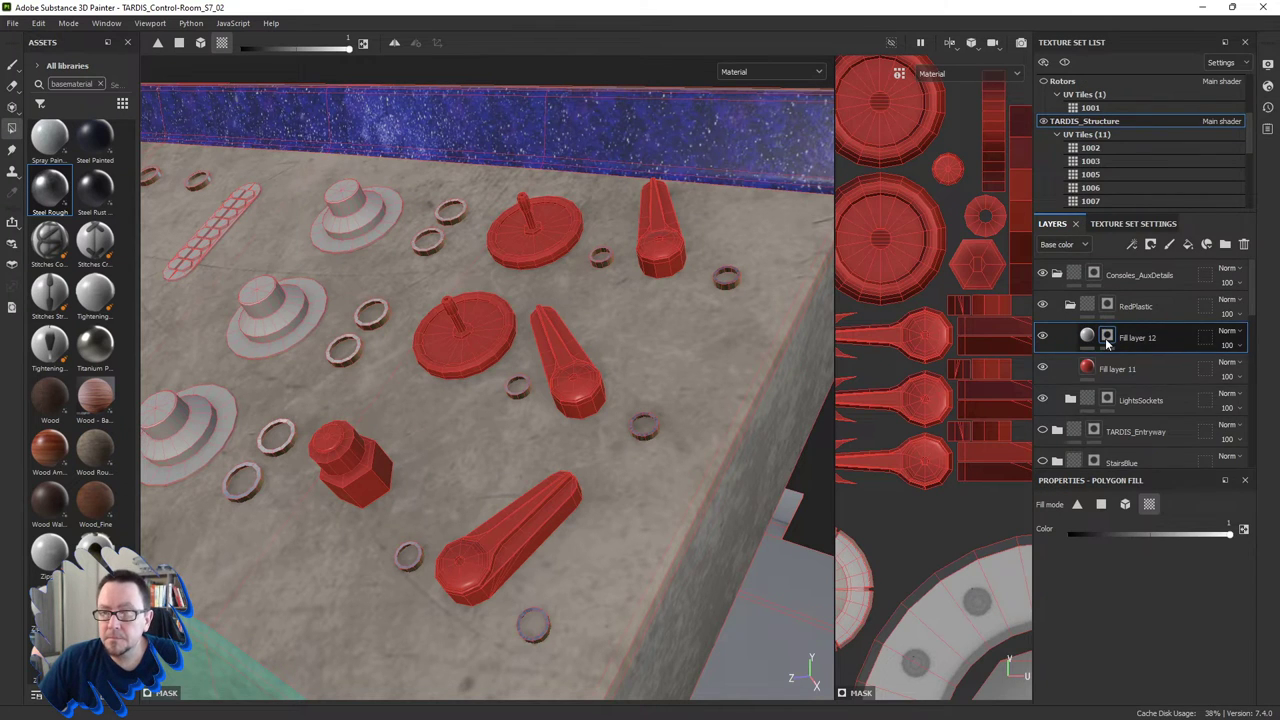
pyautogui.rightClick(1080, 338)
pyautogui.click(1120, 531)
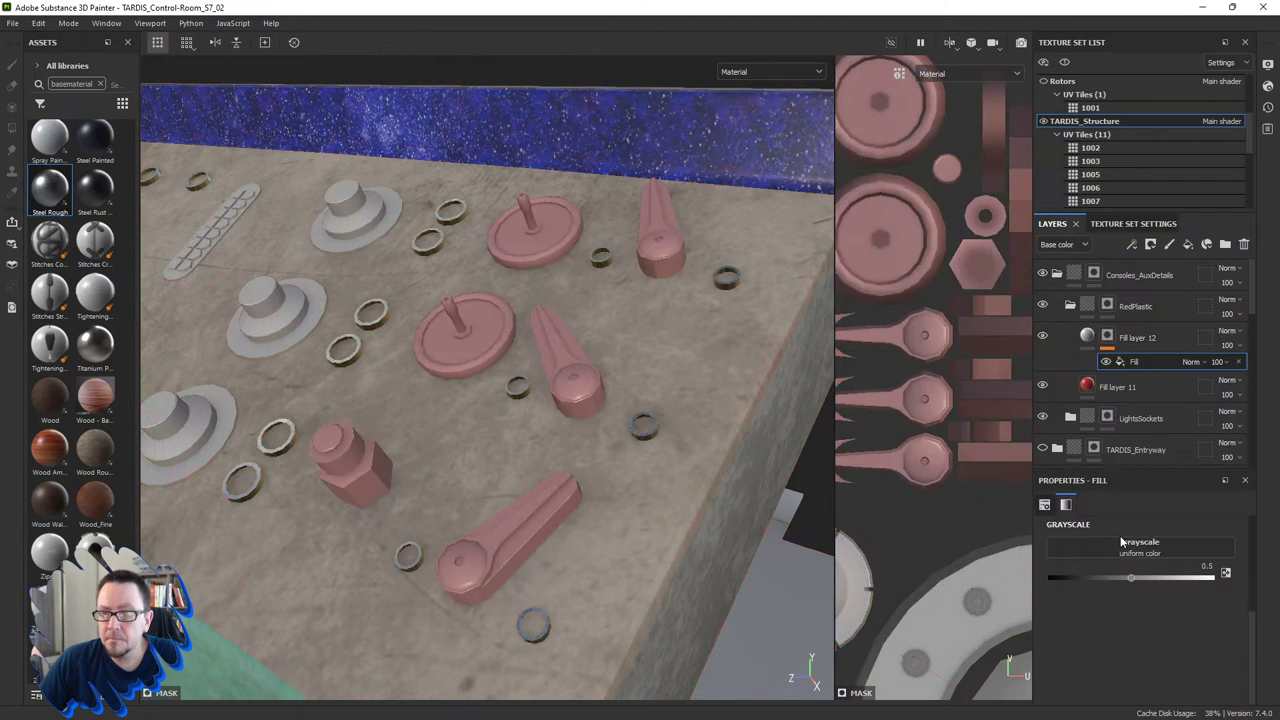
pyautogui.click(1136, 546)
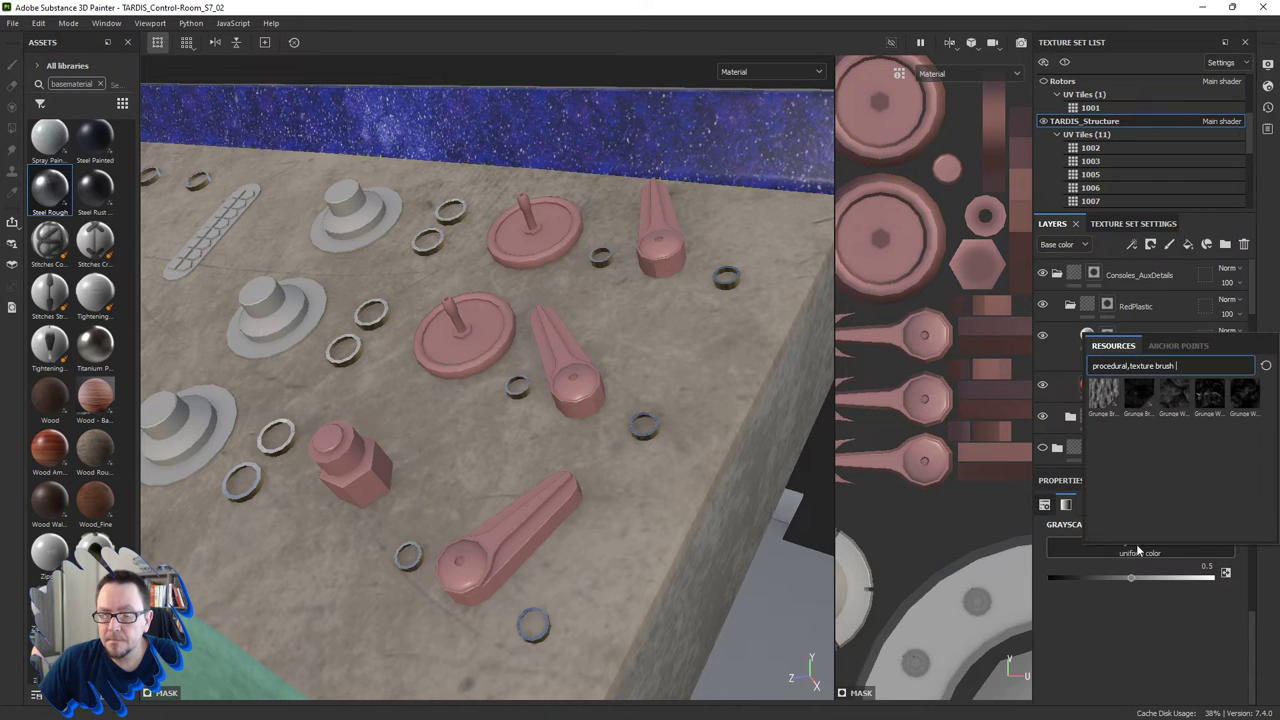
pyautogui.press('BackSpace')
pyautogui.press('BackSpace')
pyautogui.press('BackSpace')
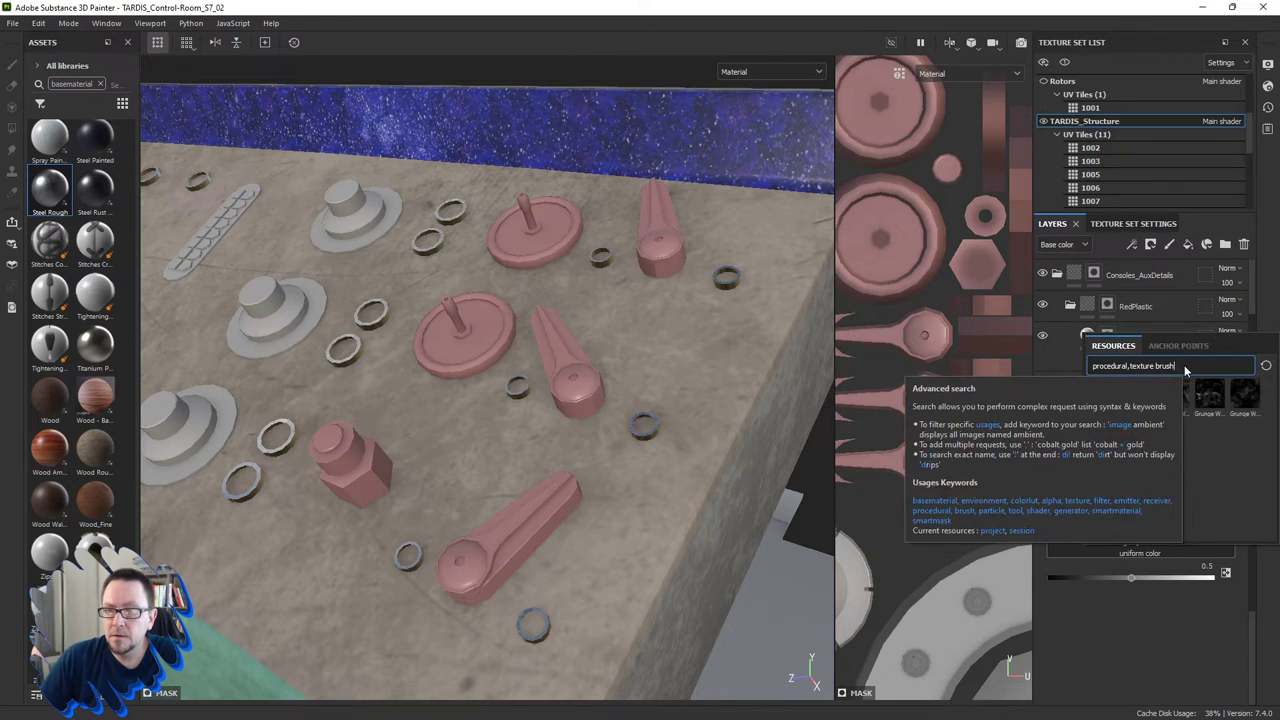
pyautogui.press('BackSpace')
pyautogui.write('spot')
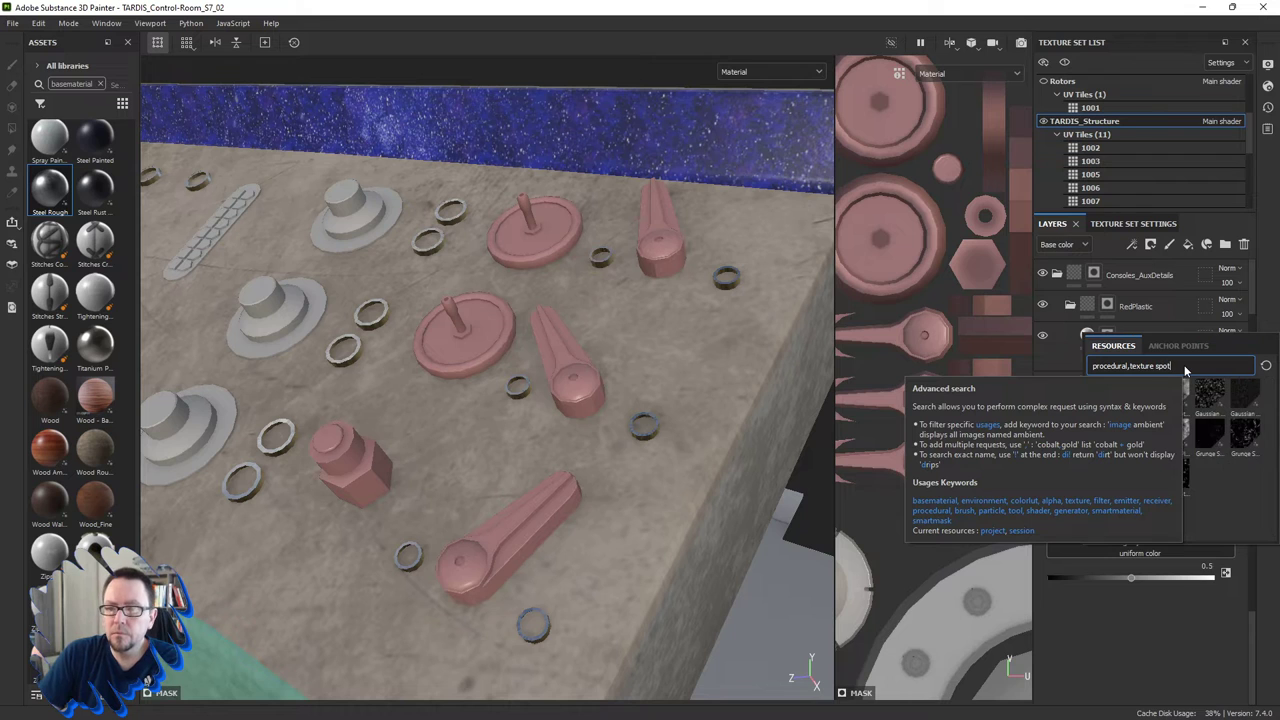
pyautogui.click(1146, 406)
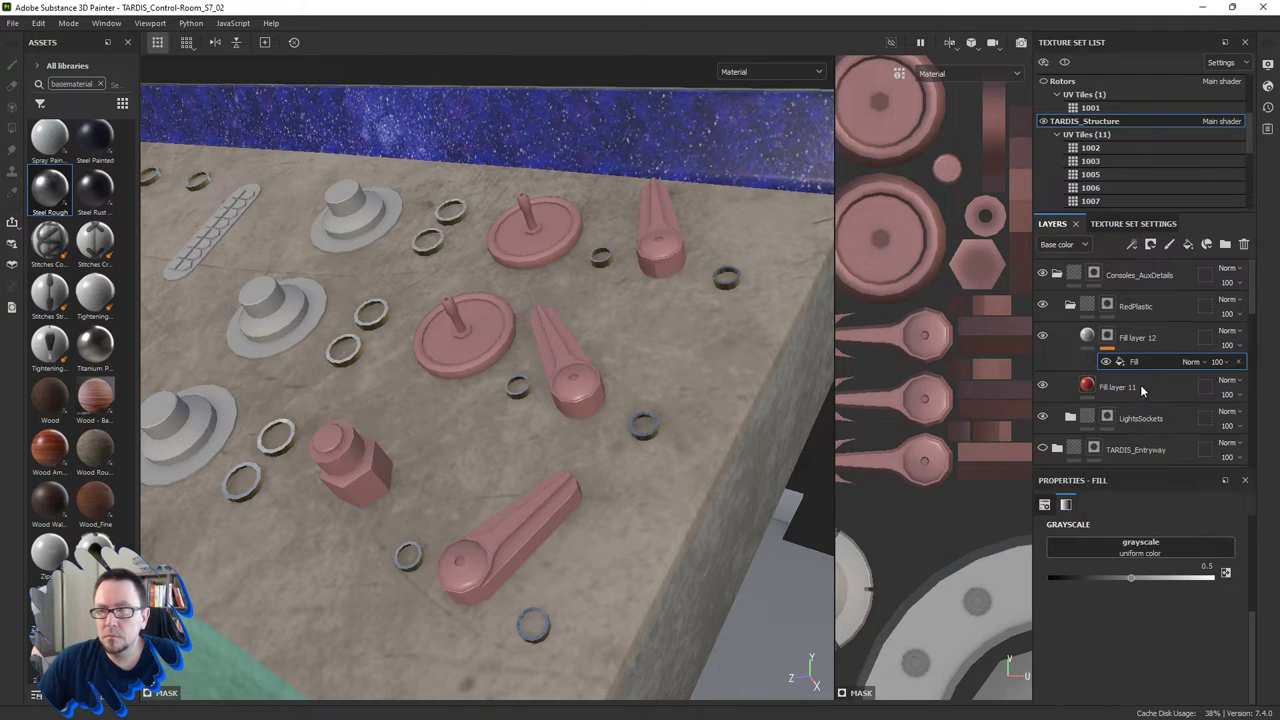
pyautogui.click(1102, 552)
pyautogui.moveTo(1104, 407)
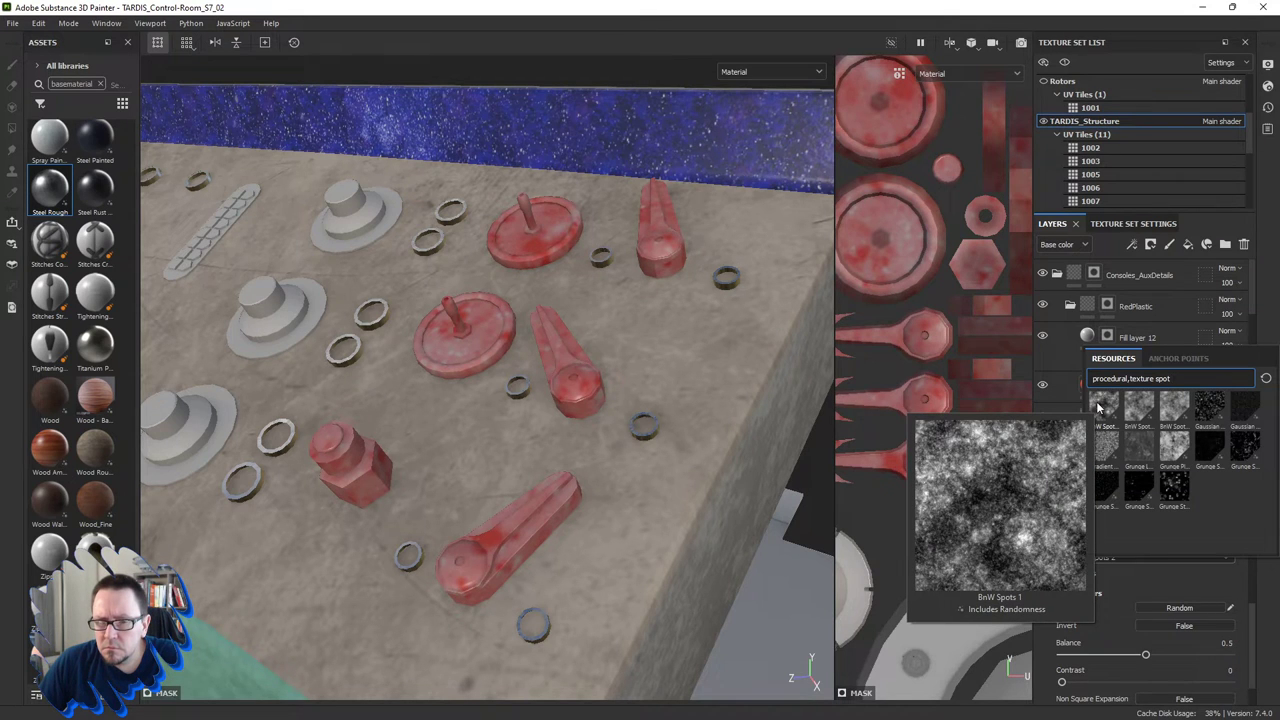
pyautogui.click(1213, 590)
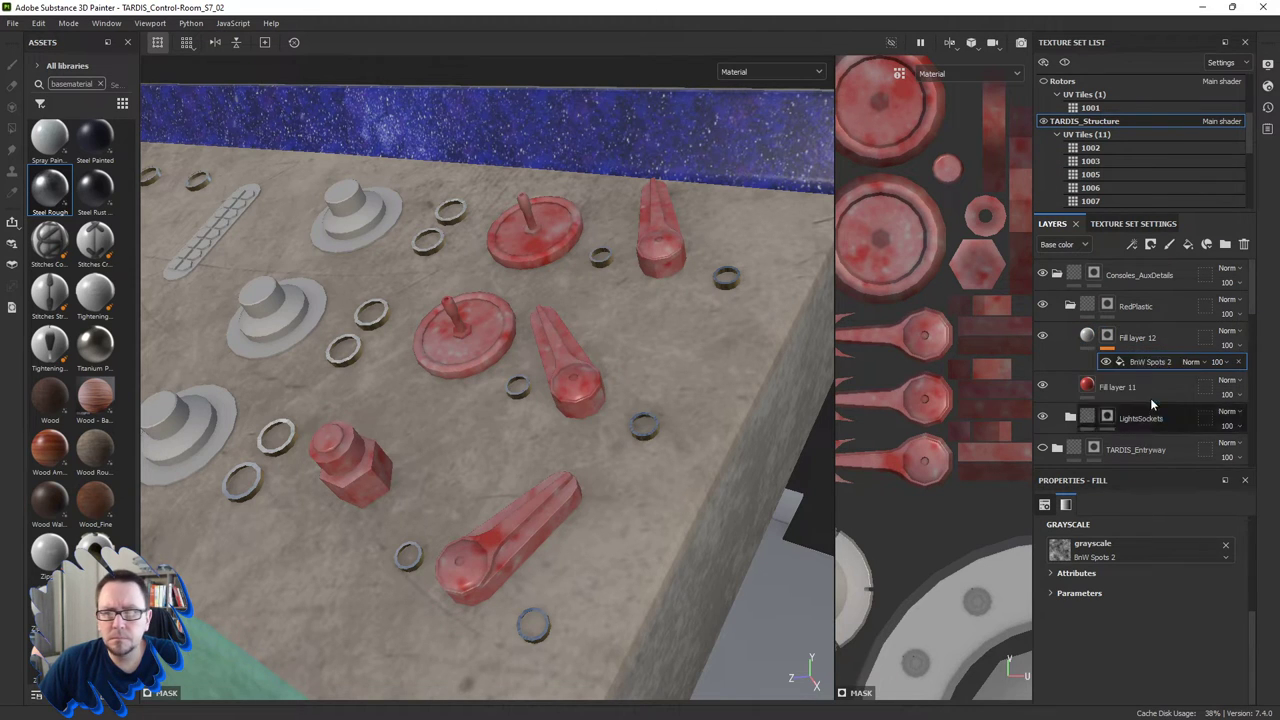
# Tweak the BnW Spots 2 UV Scale and lower its Balance to about 0.36.
pyautogui.scroll(3, 1129, 552)
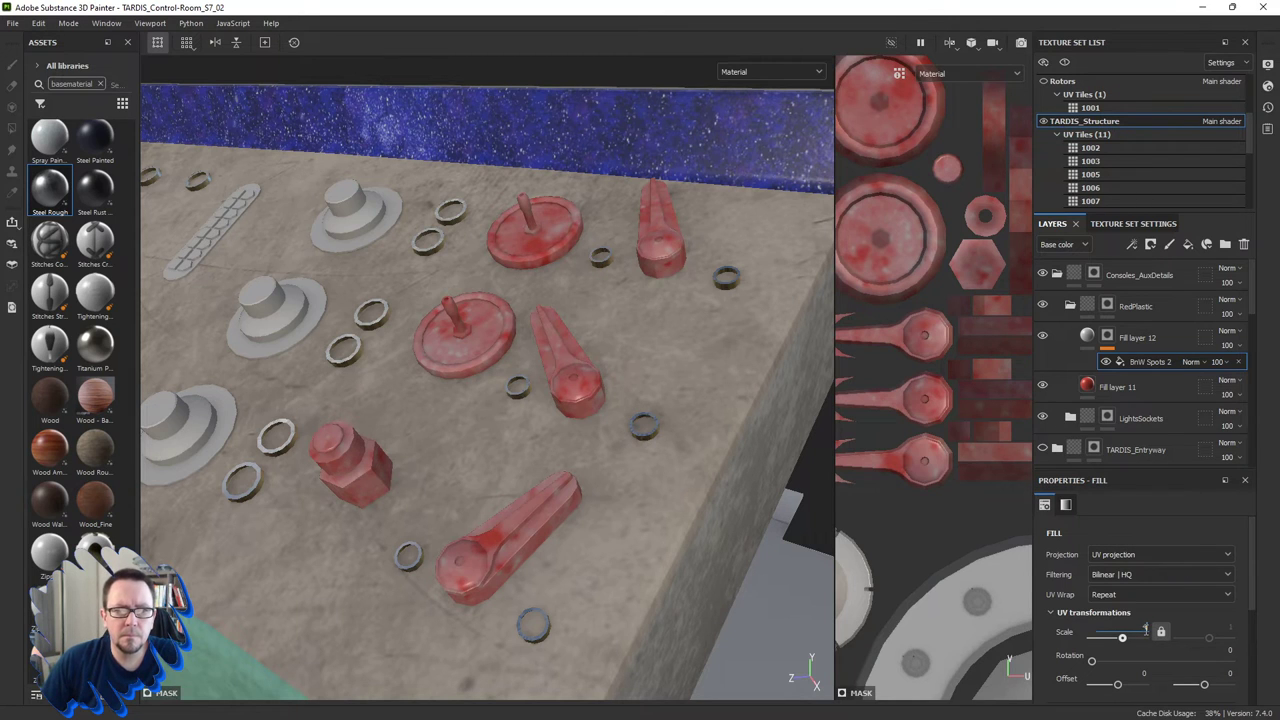
pyautogui.moveTo(1145, 628); pyautogui.dragTo(1147, 628)
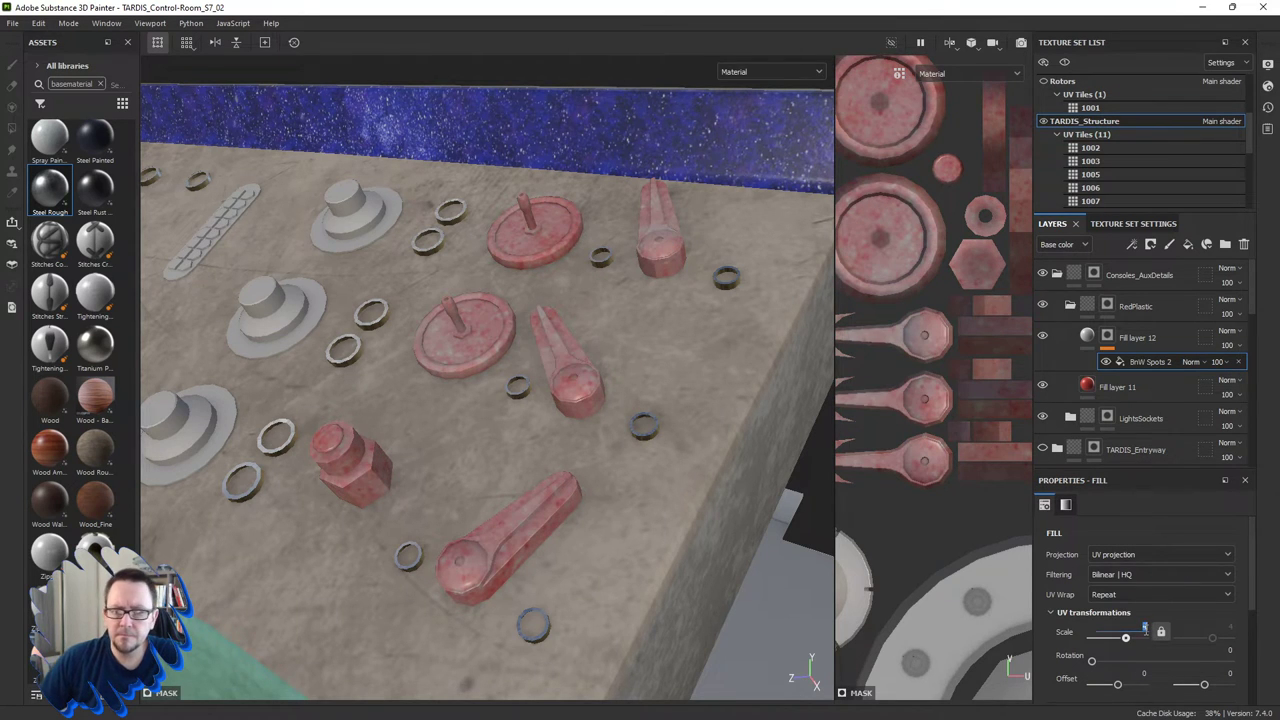
pyautogui.moveTo(1145, 628); pyautogui.dragTo(1144, 628)
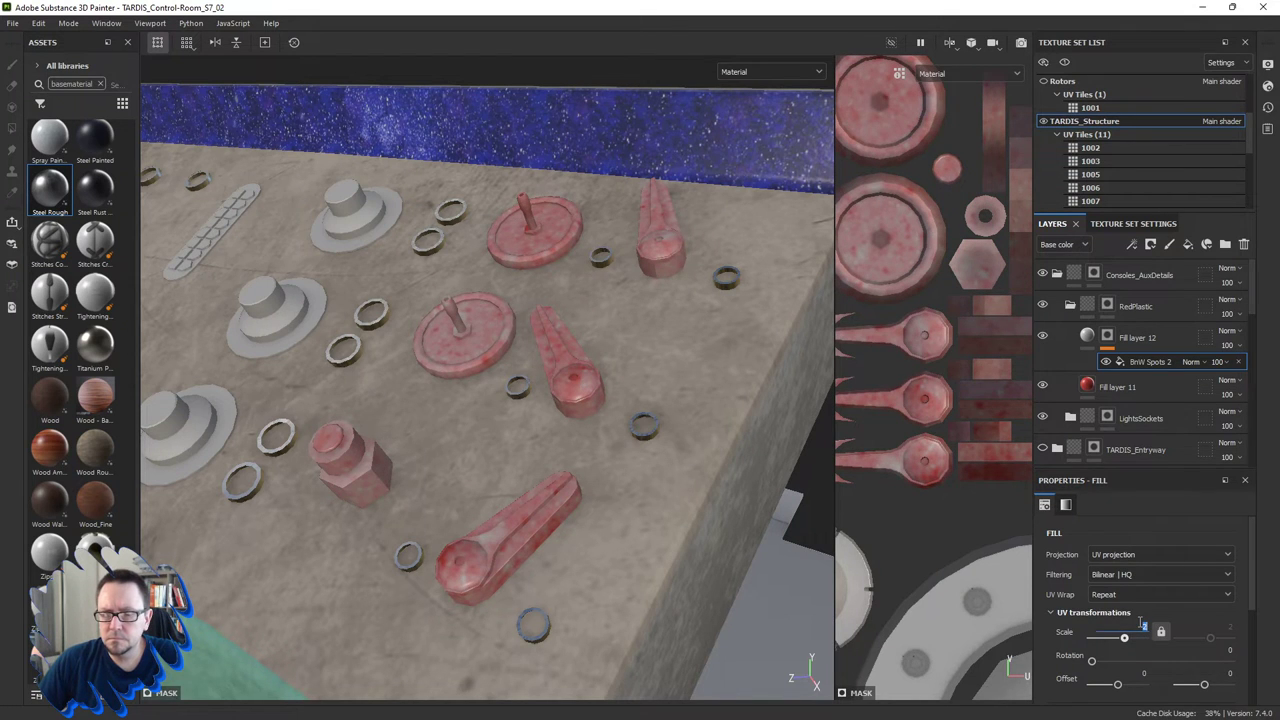
pyautogui.moveTo(1141, 623); pyautogui.dragTo(1140, 623)
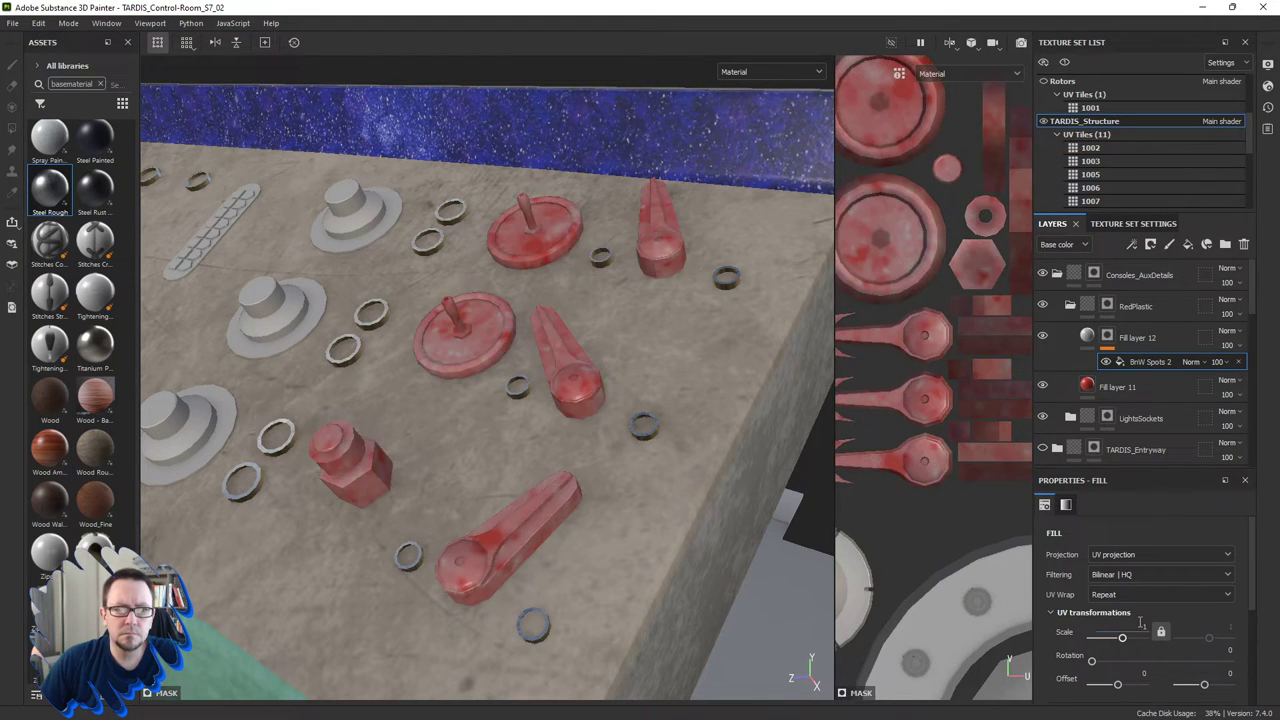
pyautogui.scroll(-3, 1140, 623)
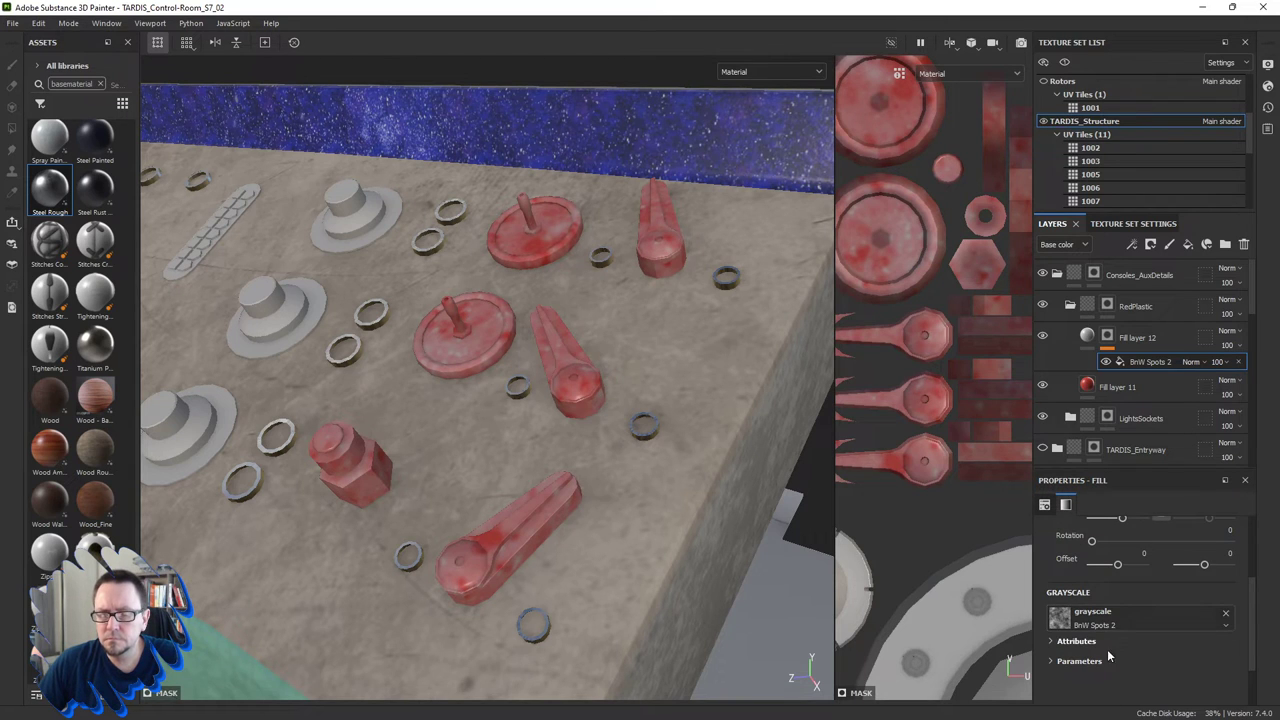
pyautogui.click(1130, 593)
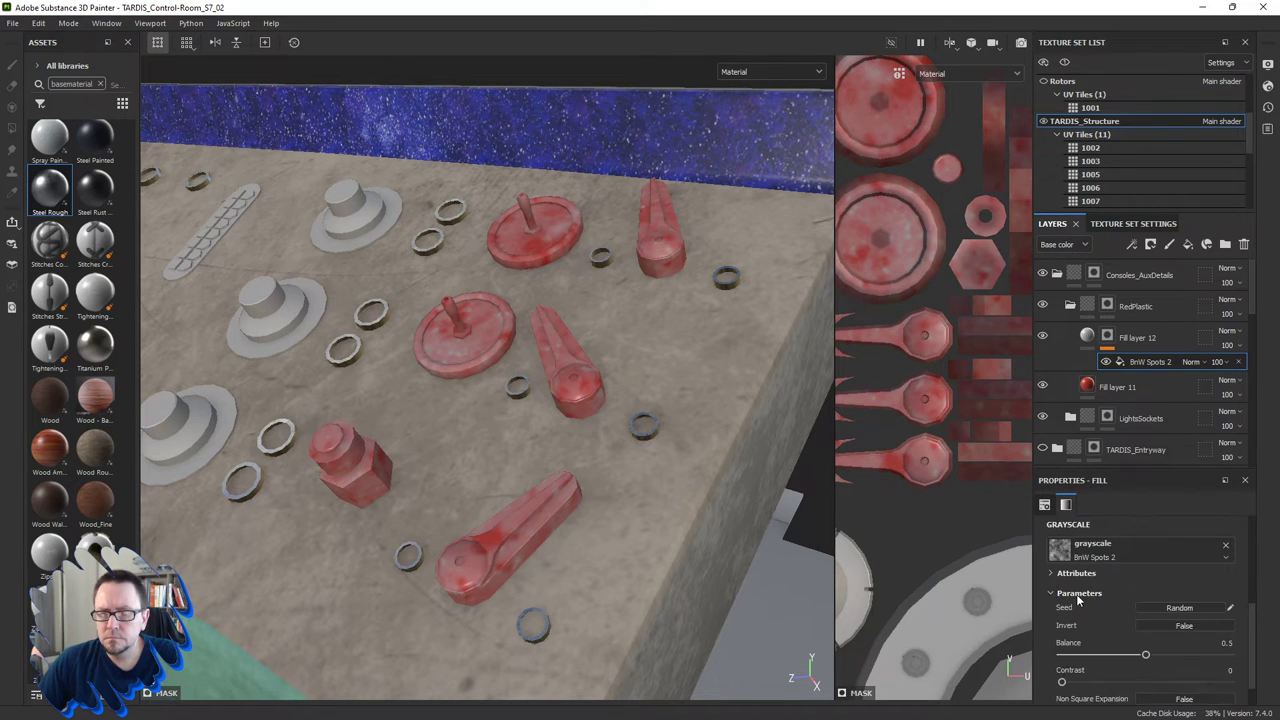
pyautogui.scroll(-1, 1095, 608)
pyautogui.moveTo(1145, 621); pyautogui.dragTo(1126, 623)
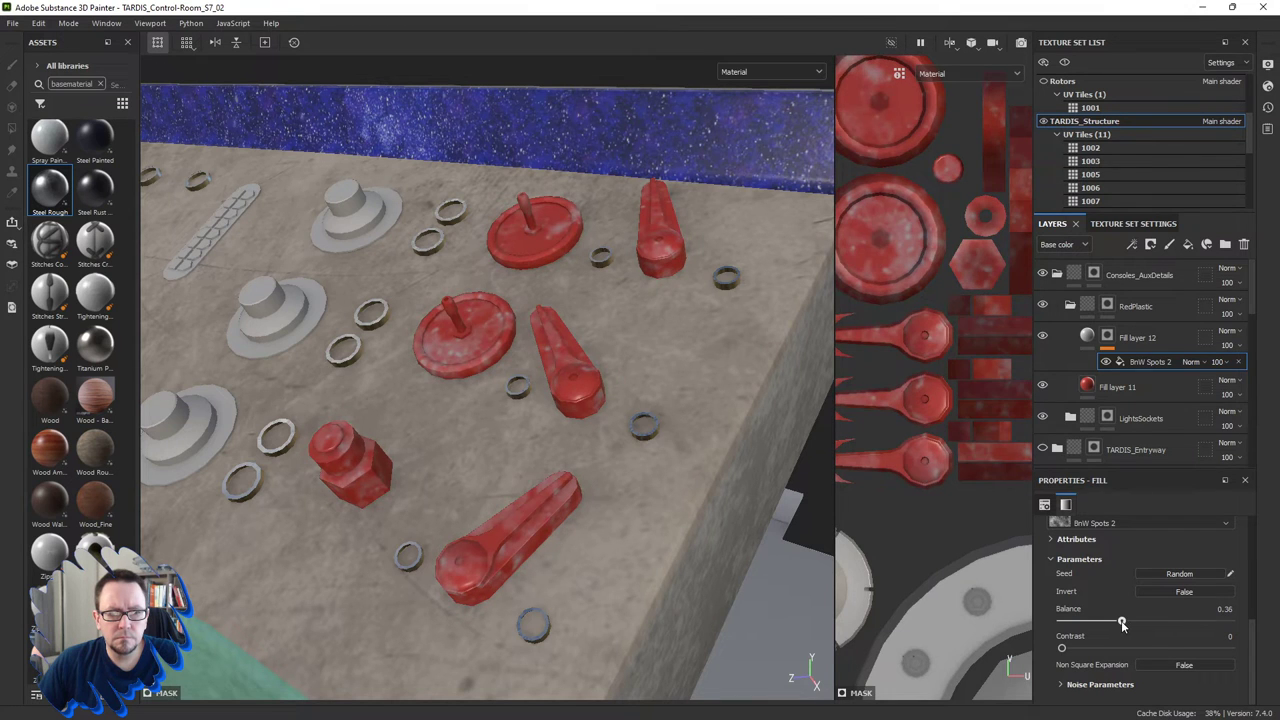
pyautogui.click(1130, 338)
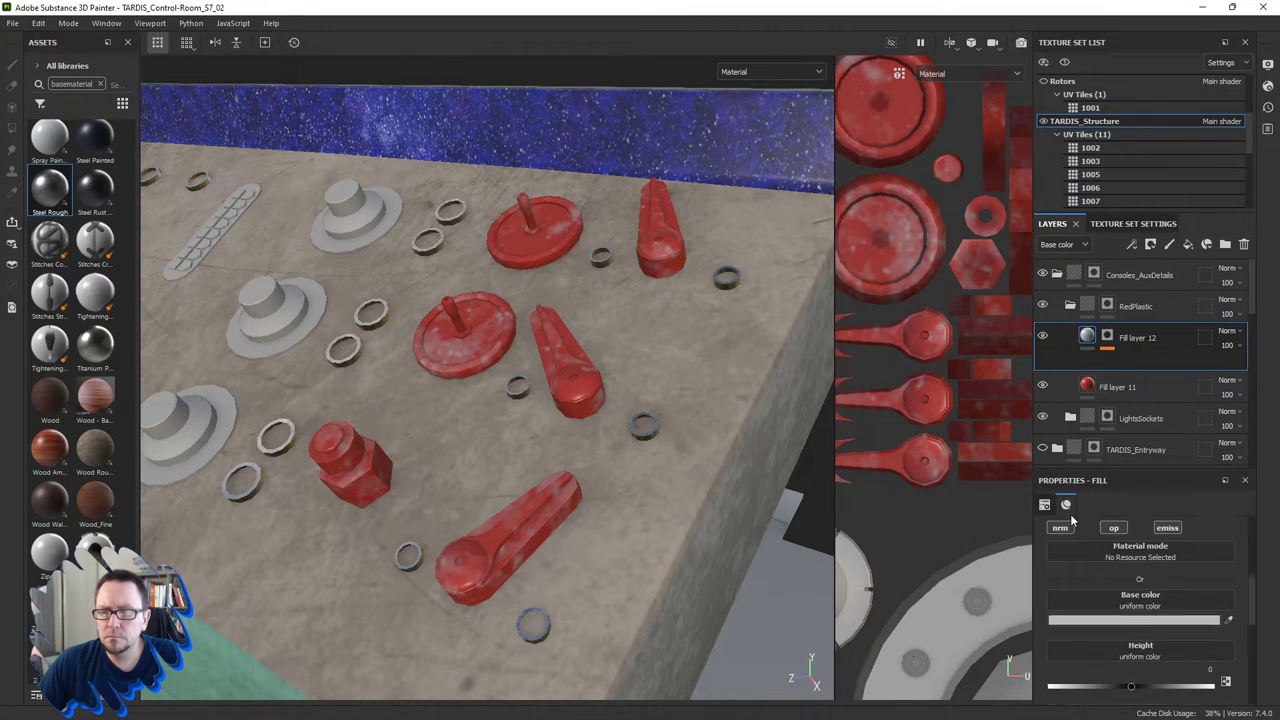
# Copy the red hex value from Fill layer 11's base colour.
pyautogui.click(1110, 369)
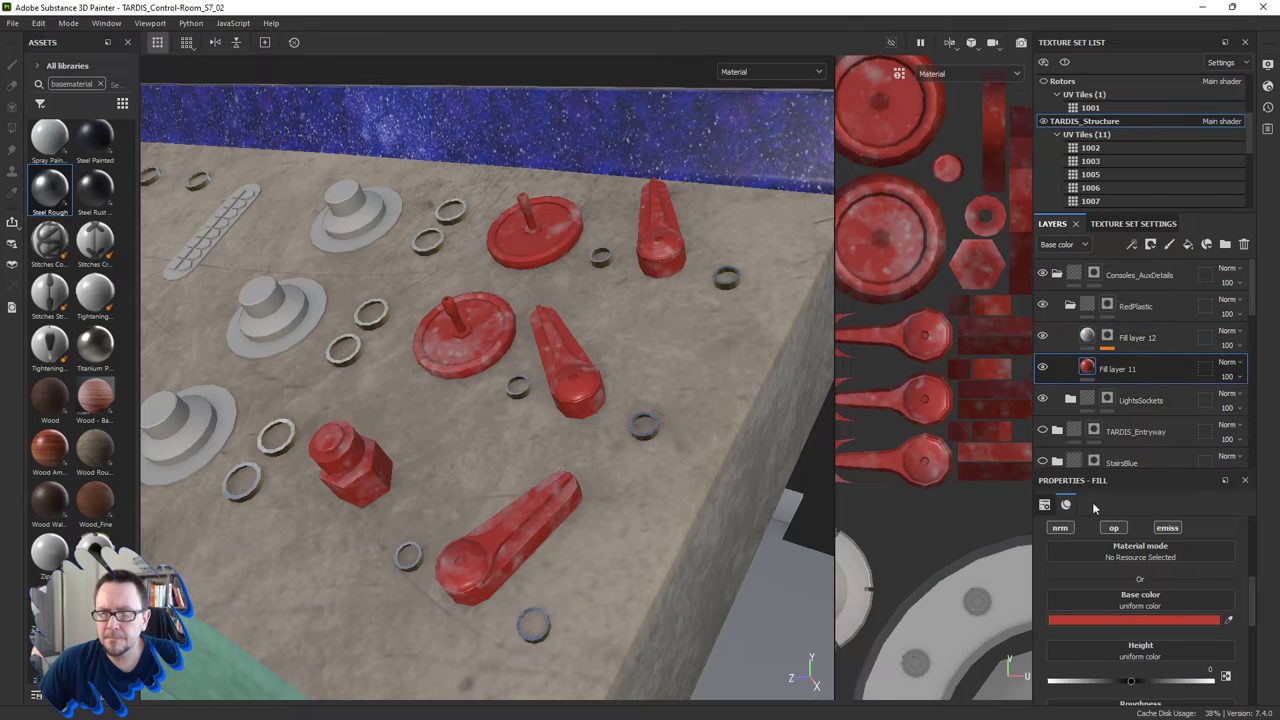
pyautogui.click(1124, 620)
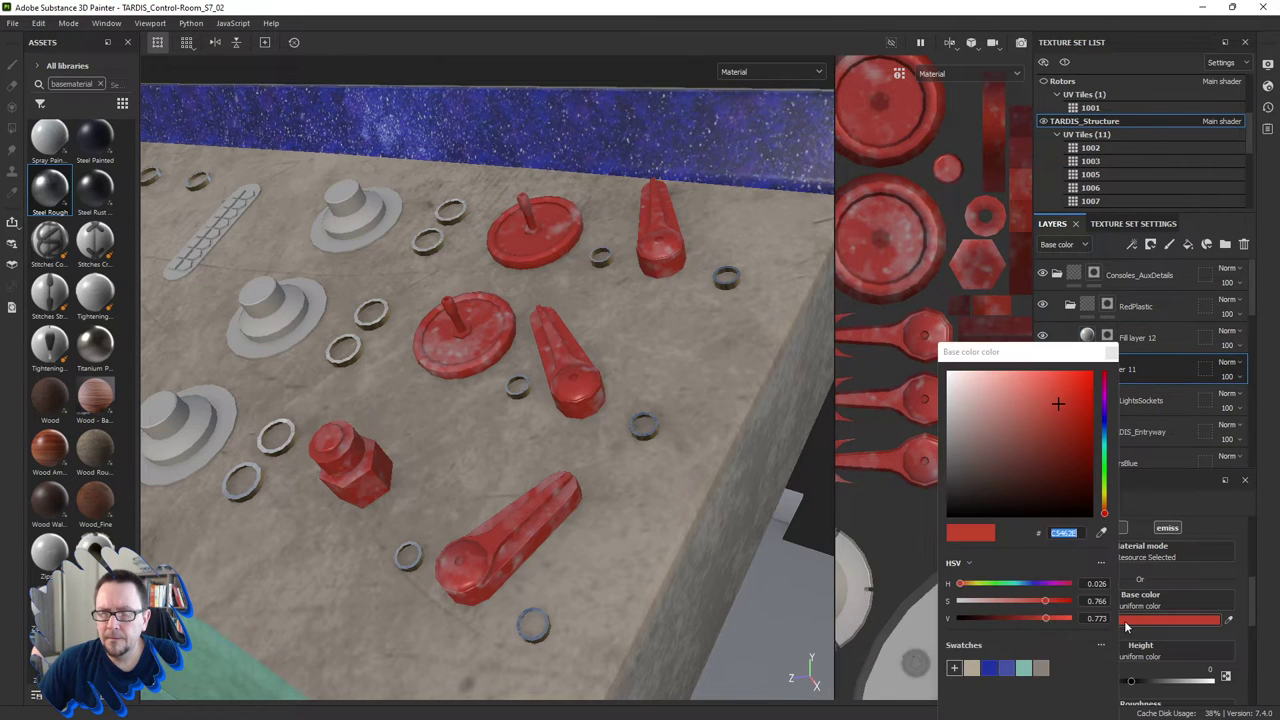
pyautogui.rightClick(1073, 548)
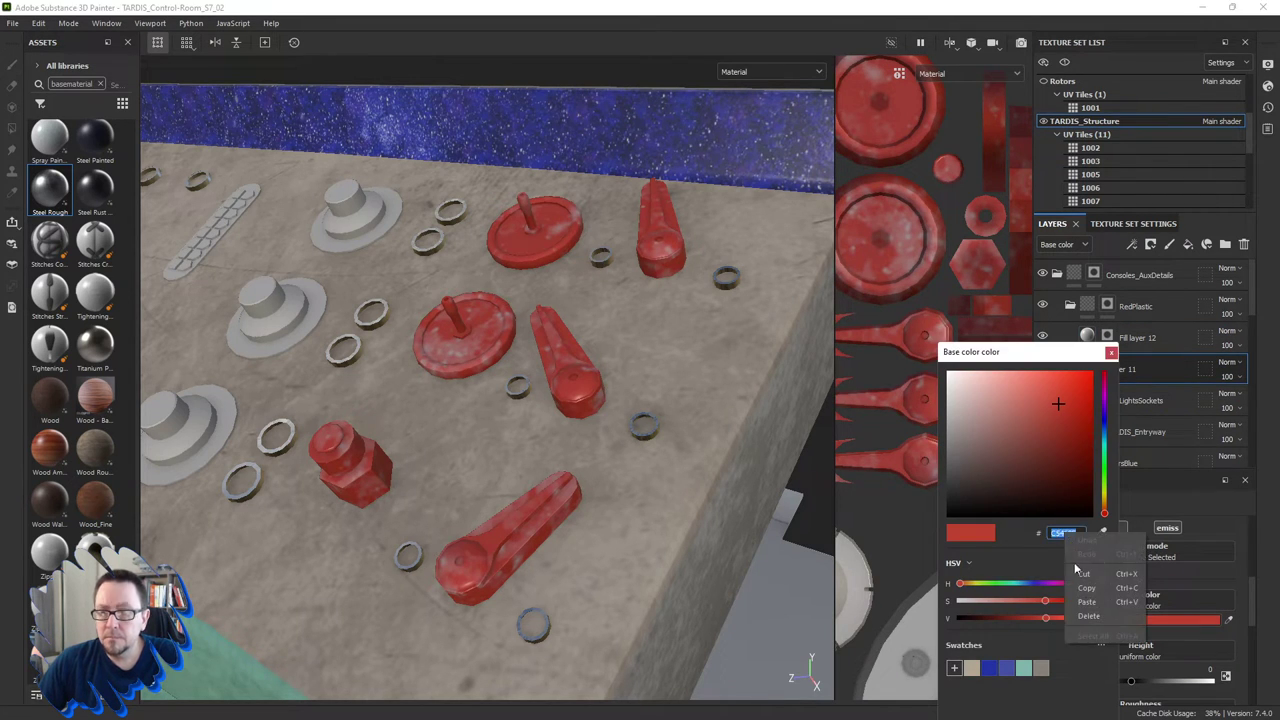
pyautogui.click(1088, 596)
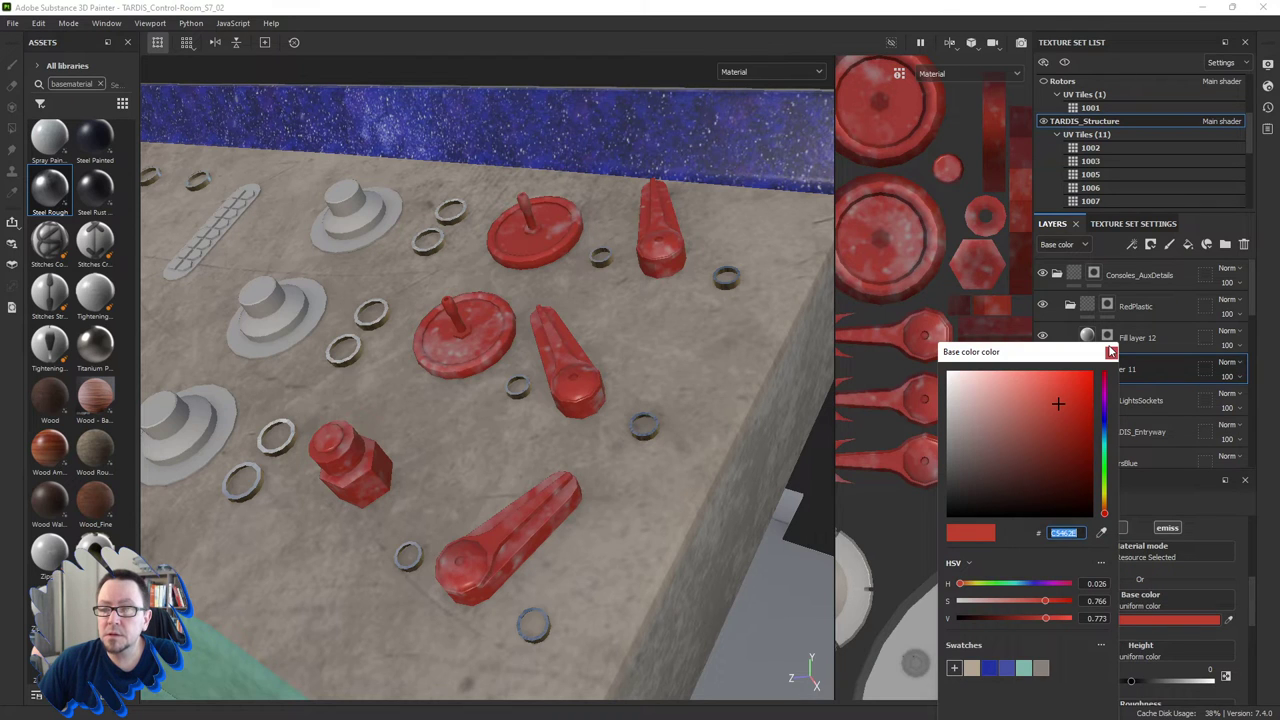
pyautogui.click(1110, 352)
# Paste the red into Fill layer 12's base colour and darken it to 772A1C.
pyautogui.click(1090, 334)
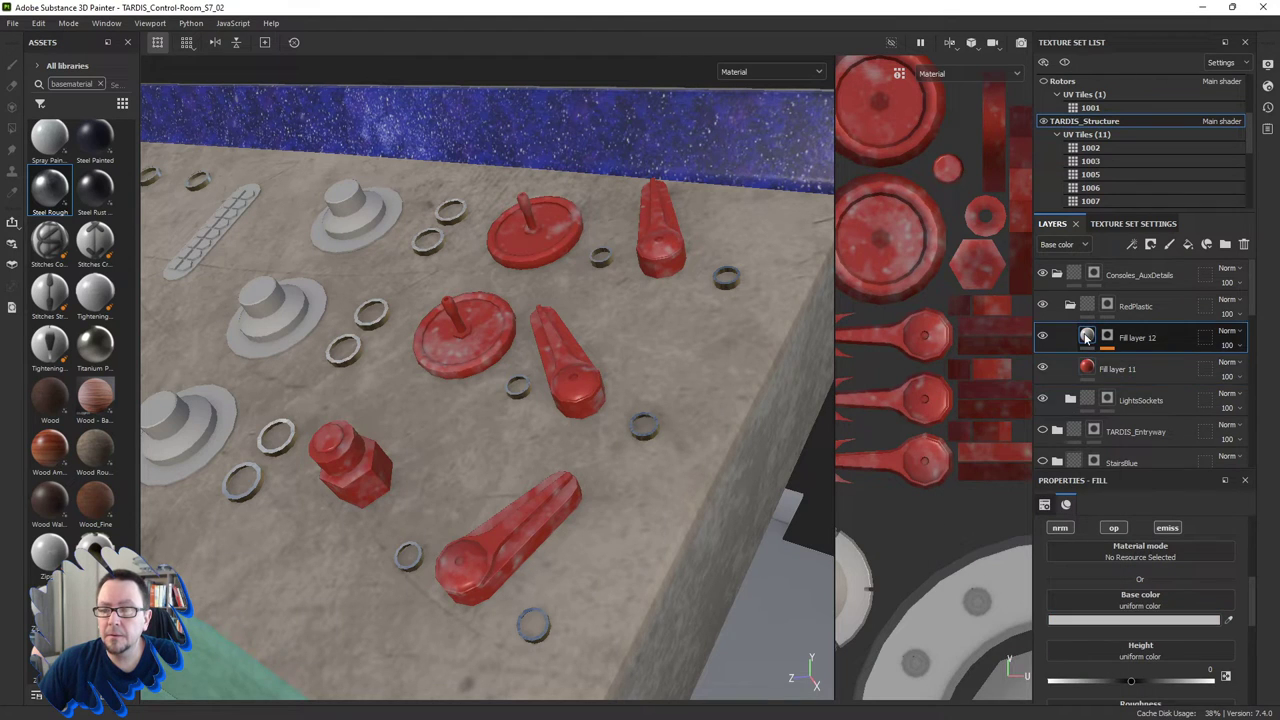
pyautogui.click(1130, 620)
pyautogui.rightClick(1068, 533)
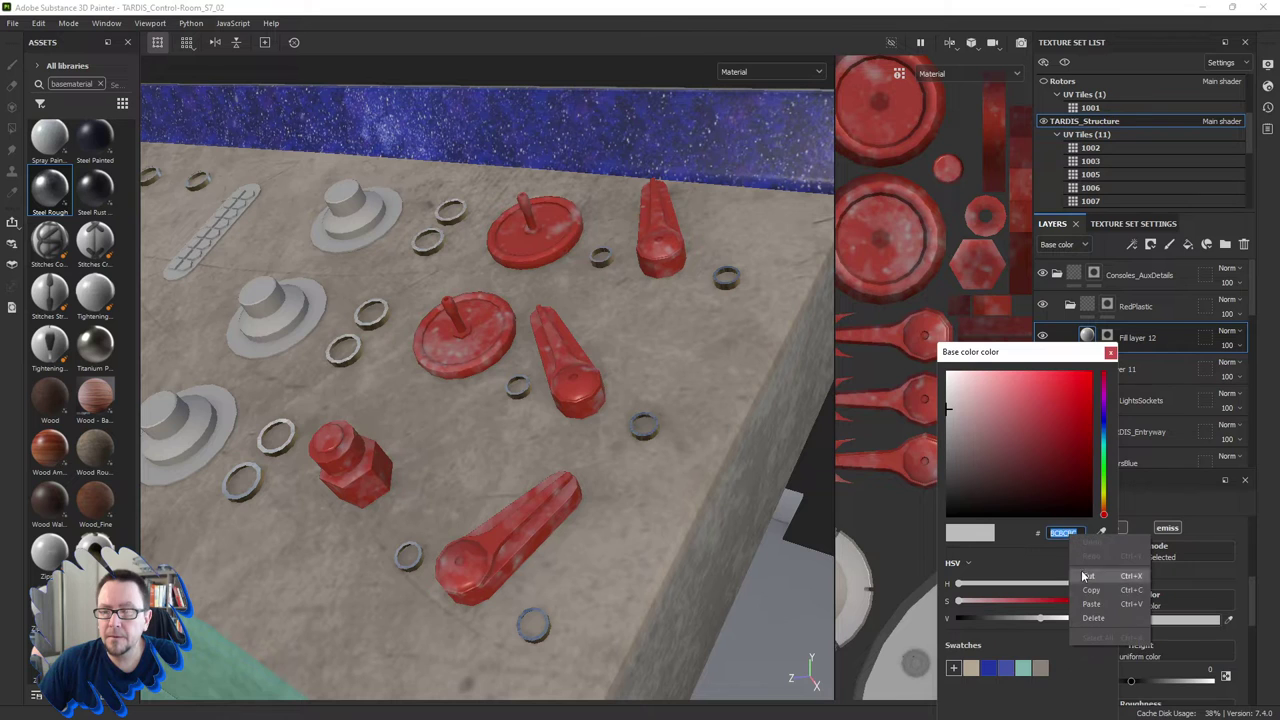
pyautogui.click(1091, 604)
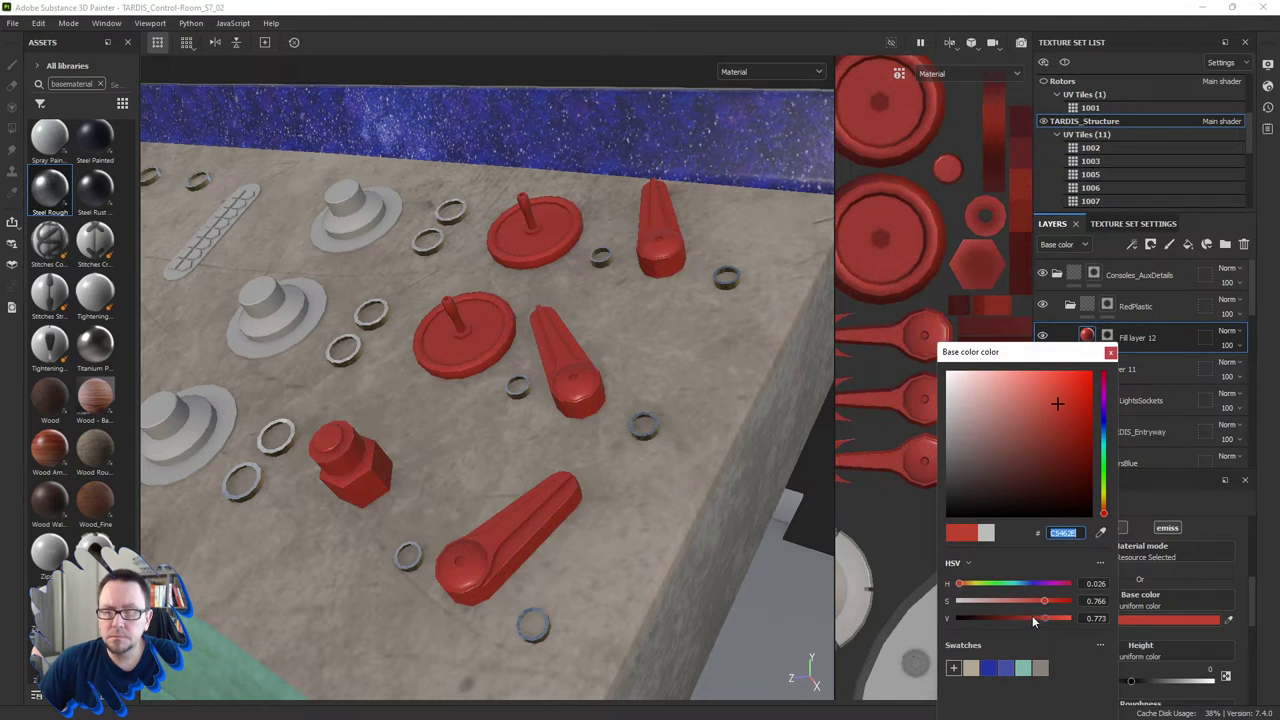
pyautogui.moveTo(1041, 618); pyautogui.dragTo(1012, 619)
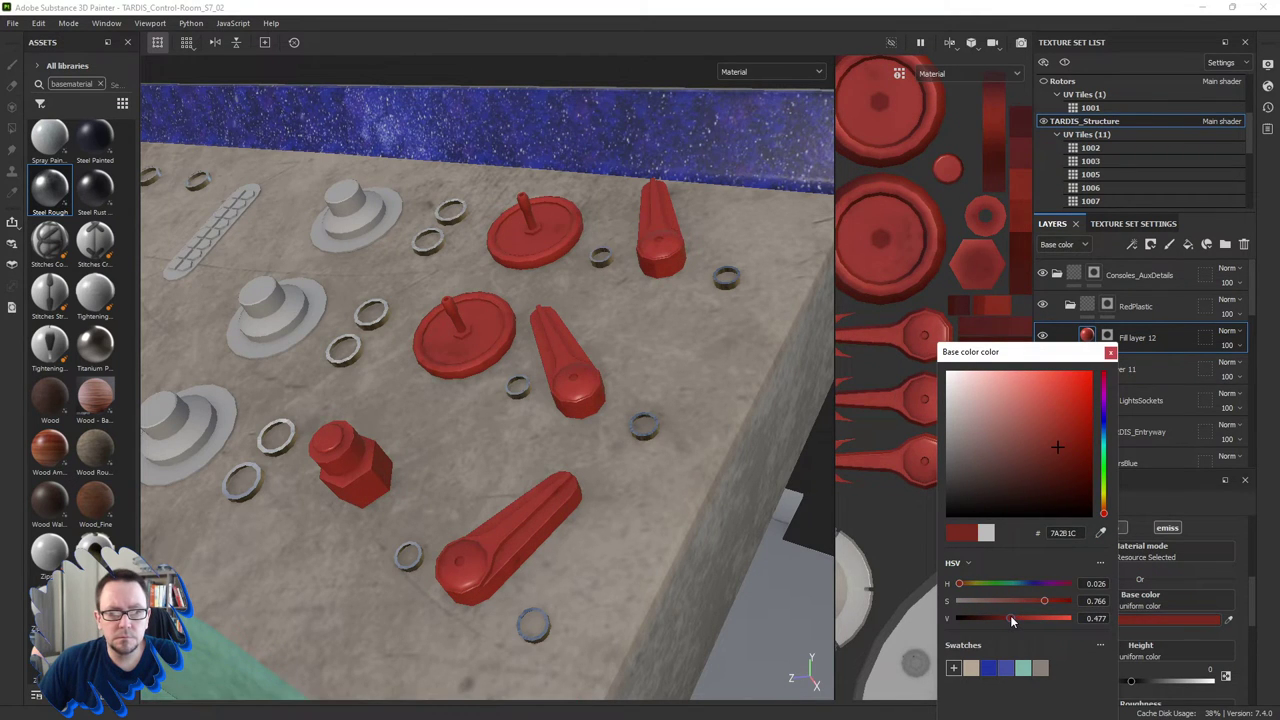
pyautogui.moveTo(1012, 621); pyautogui.dragTo(1005, 614)
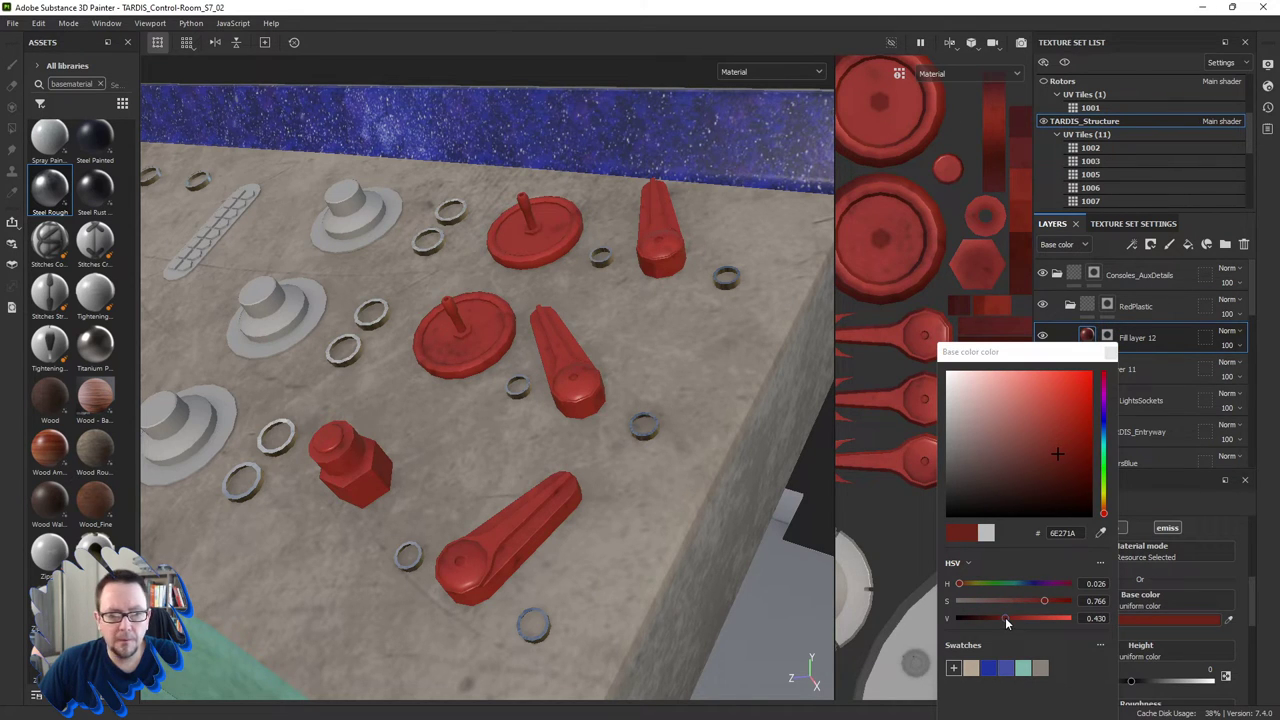
pyautogui.moveTo(1005, 617); pyautogui.dragTo(1008, 617)
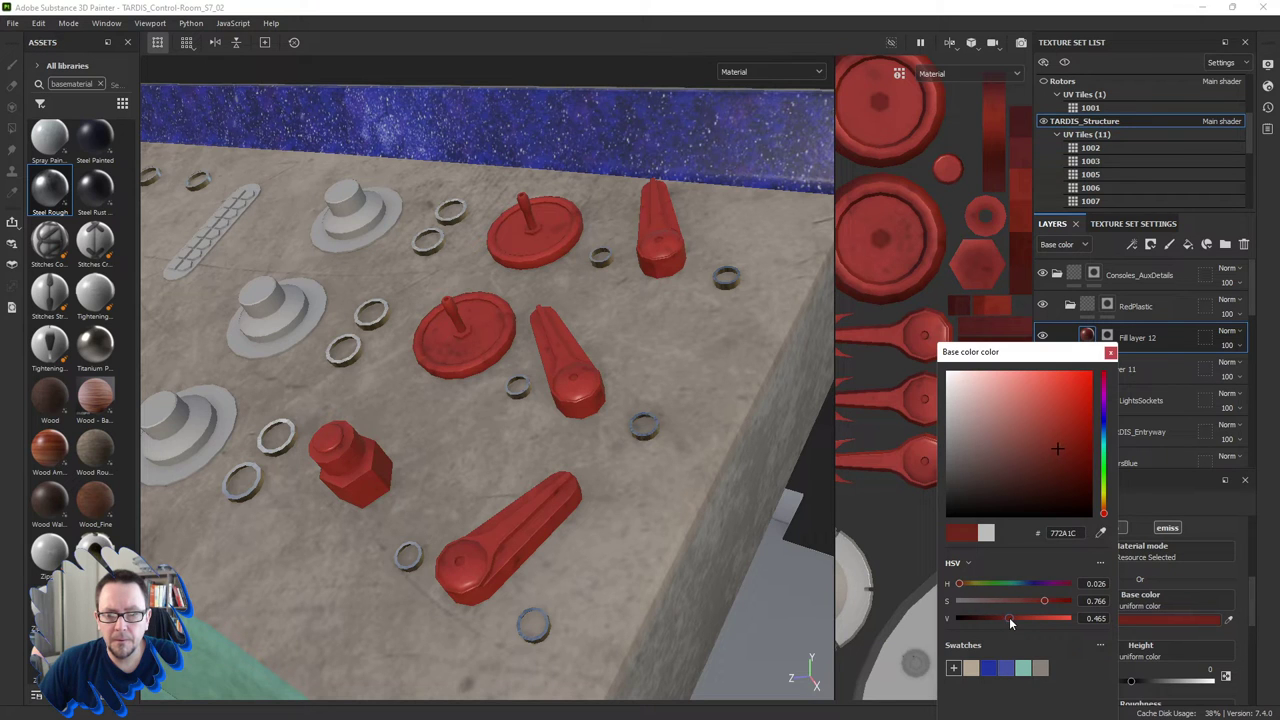
# Open Fill layer 12's BnW Spots 2 mask, raise its balance and slightly enlarge its scale.
pyautogui.click(1111, 353)
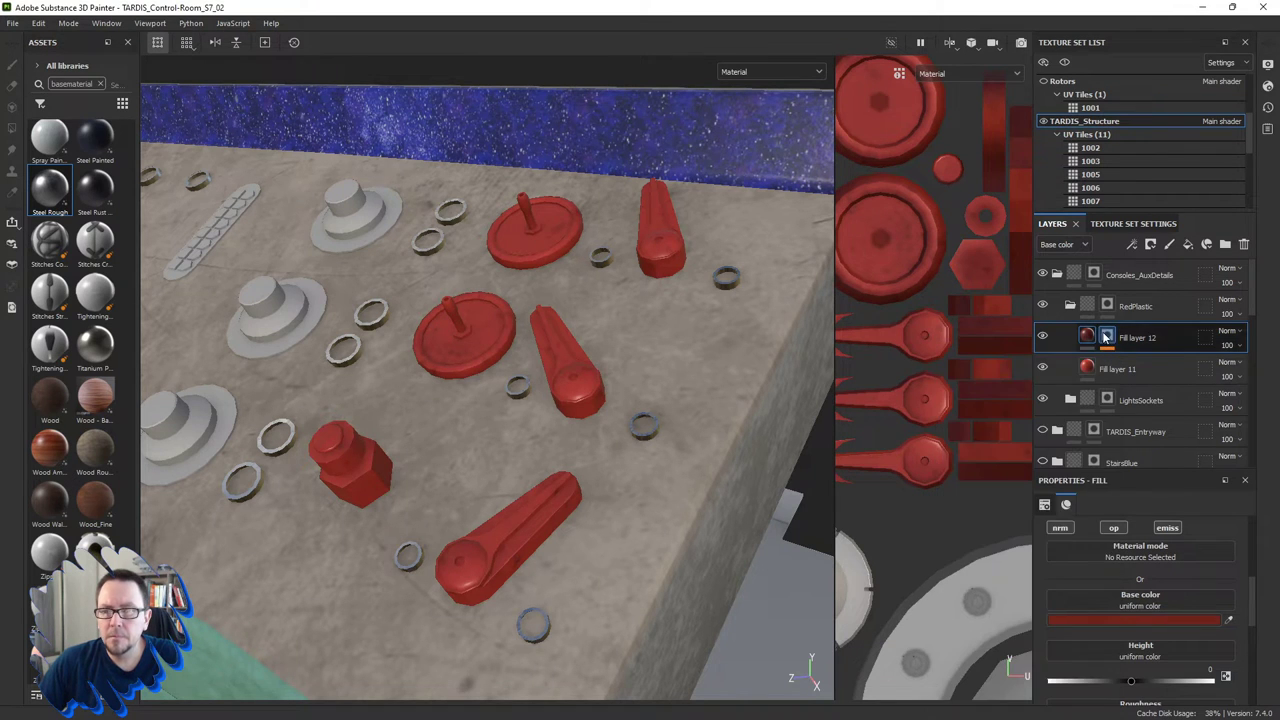
pyautogui.click(1107, 337)
pyautogui.click(1135, 362)
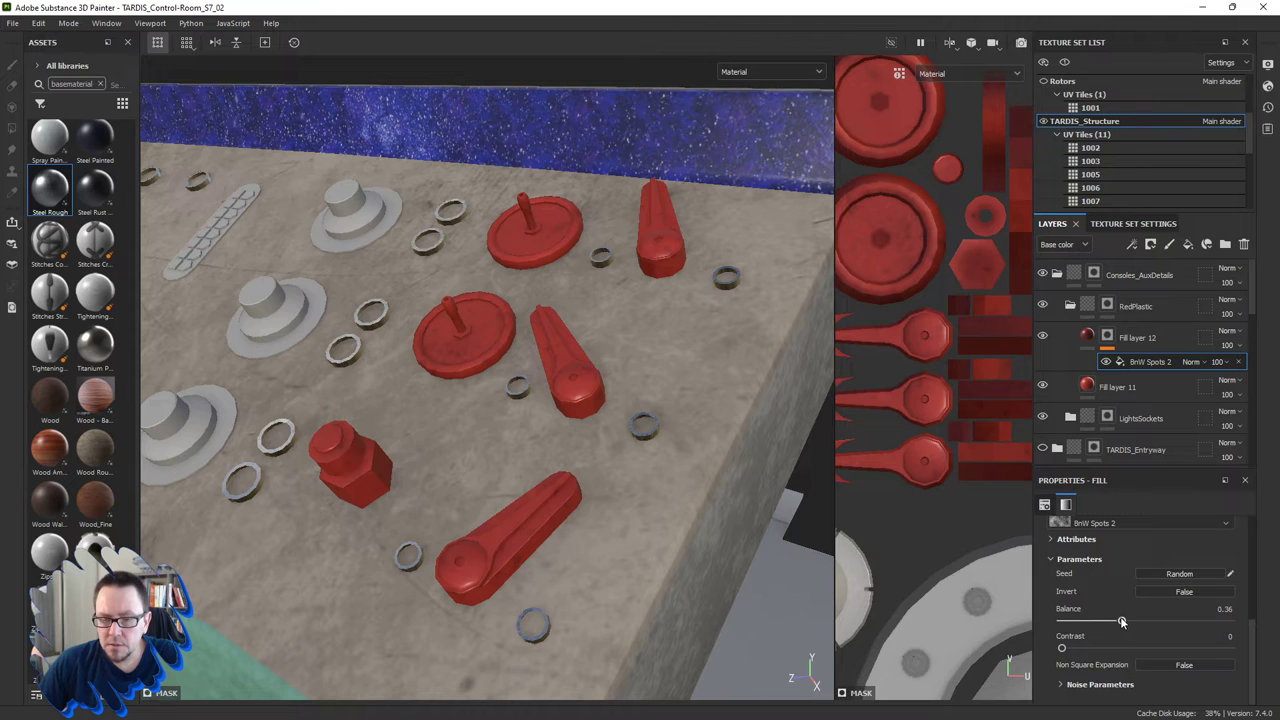
pyautogui.moveTo(1121, 621); pyautogui.dragTo(1141, 622)
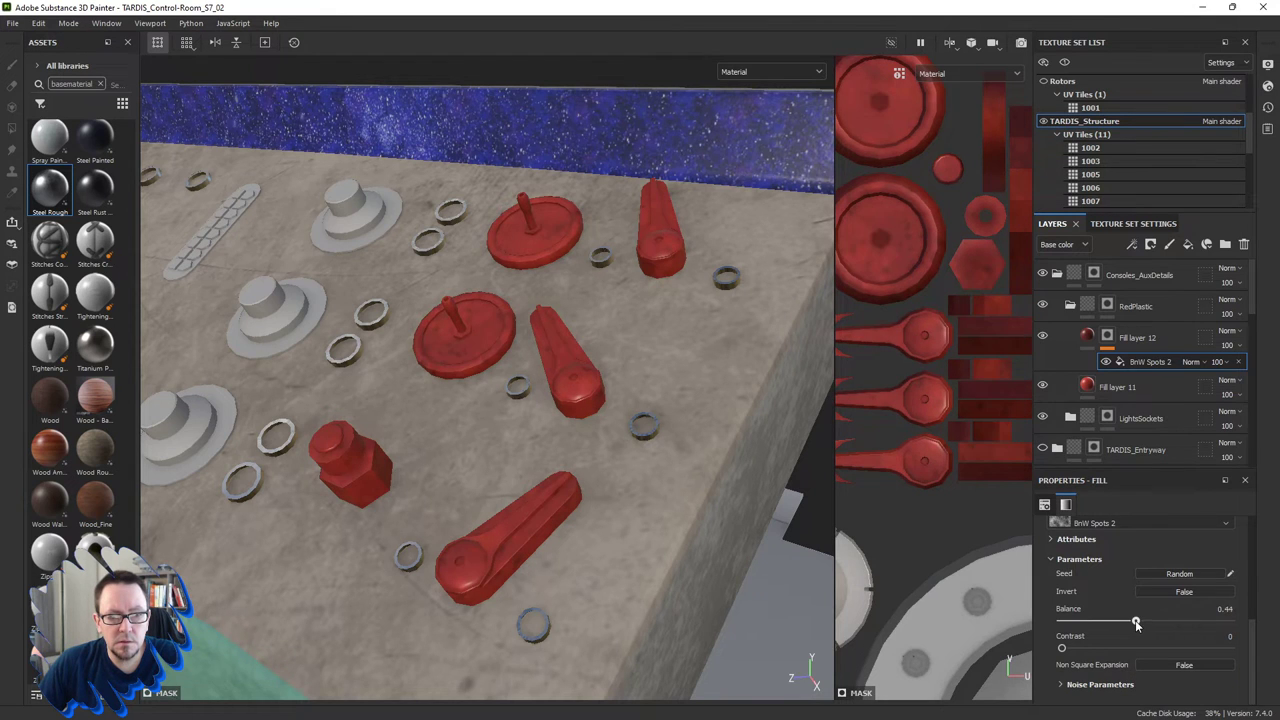
pyautogui.scroll(3, 1143, 620)
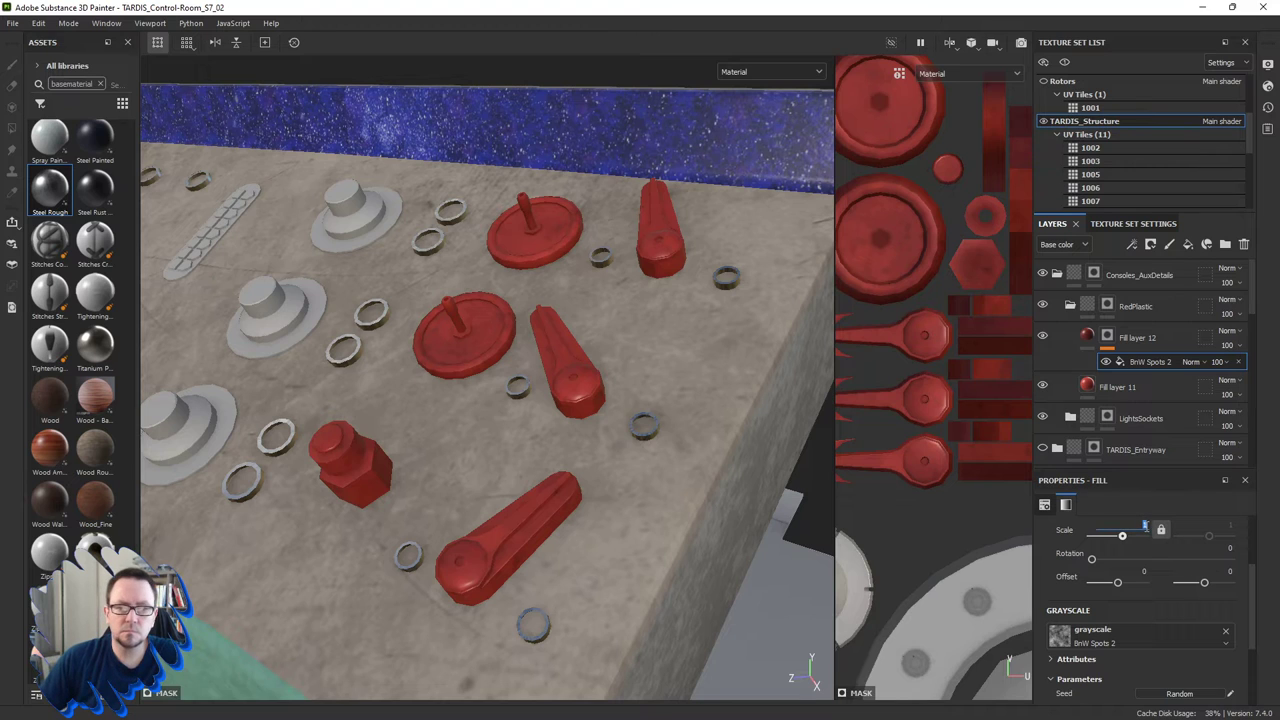
pyautogui.moveTo(1146, 527); pyautogui.dragTo(1147, 527)
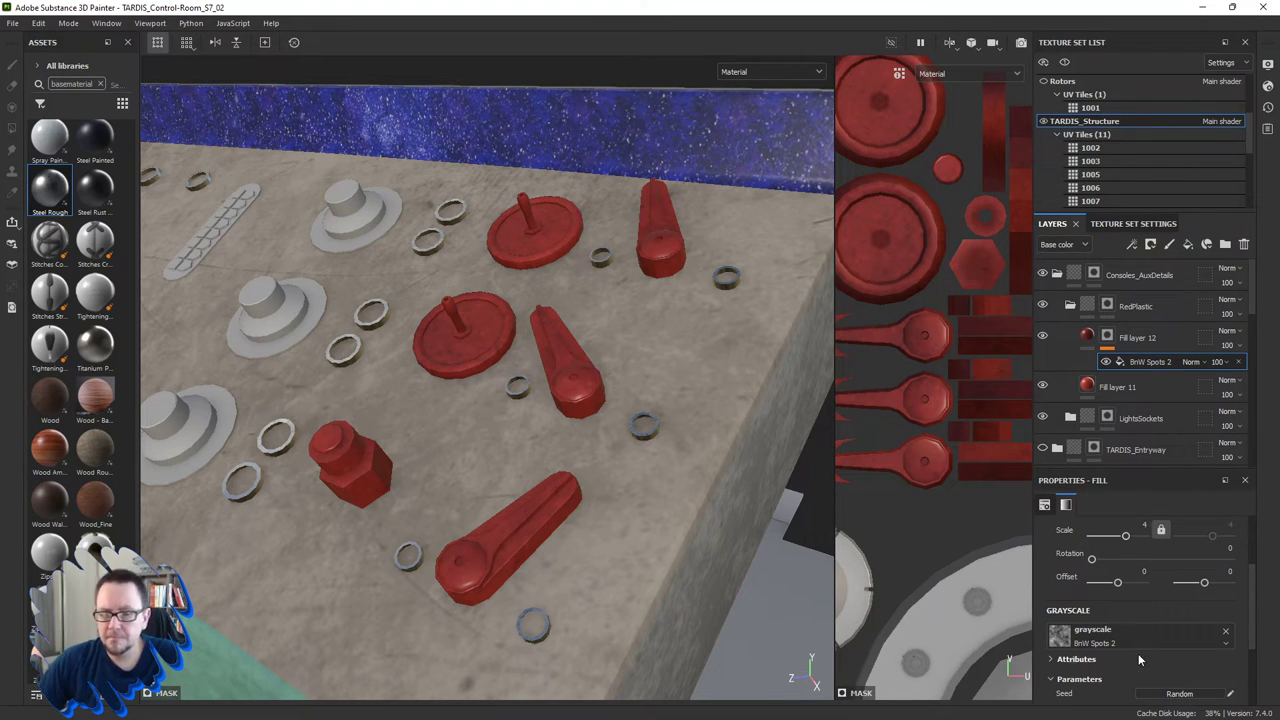
pyautogui.scroll(-1, 1138, 653)
pyautogui.scroll(-1, 1135, 648)
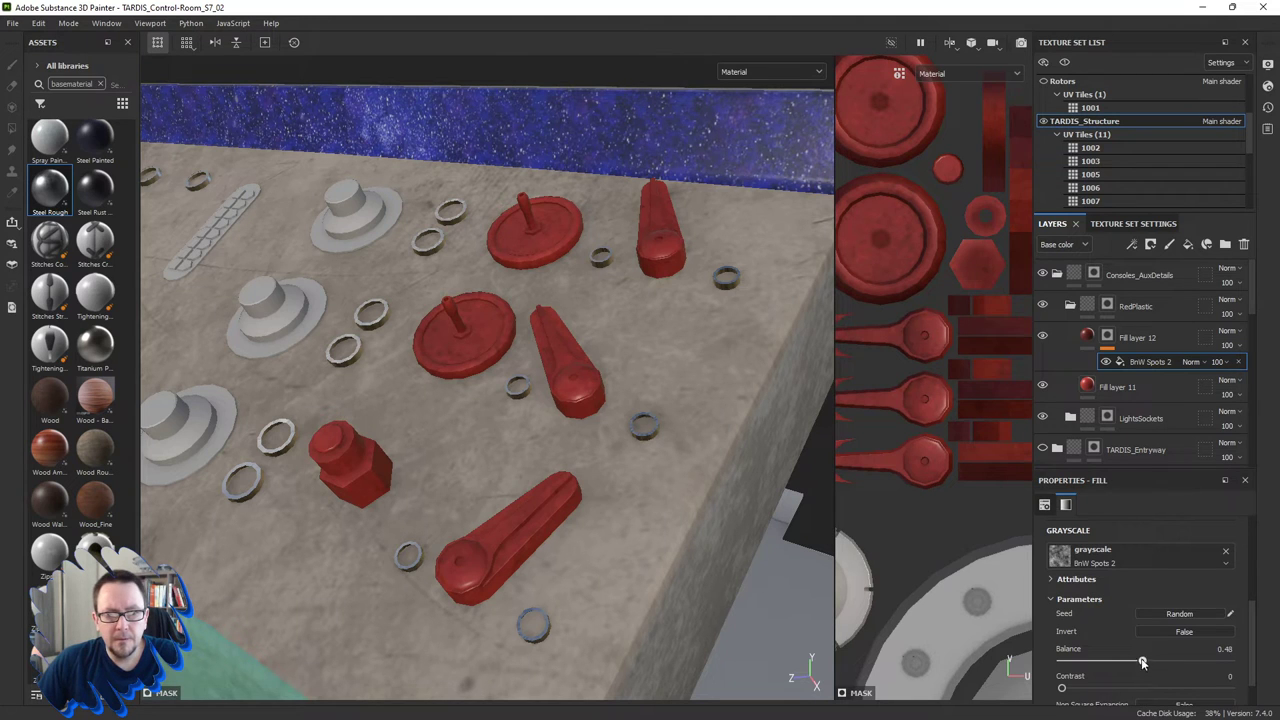
# Retune the spots: balance down to 0.25, scale reduced, then balance raised to 0.58.
pyautogui.moveTo(1107, 661); pyautogui.dragTo(1104, 661)
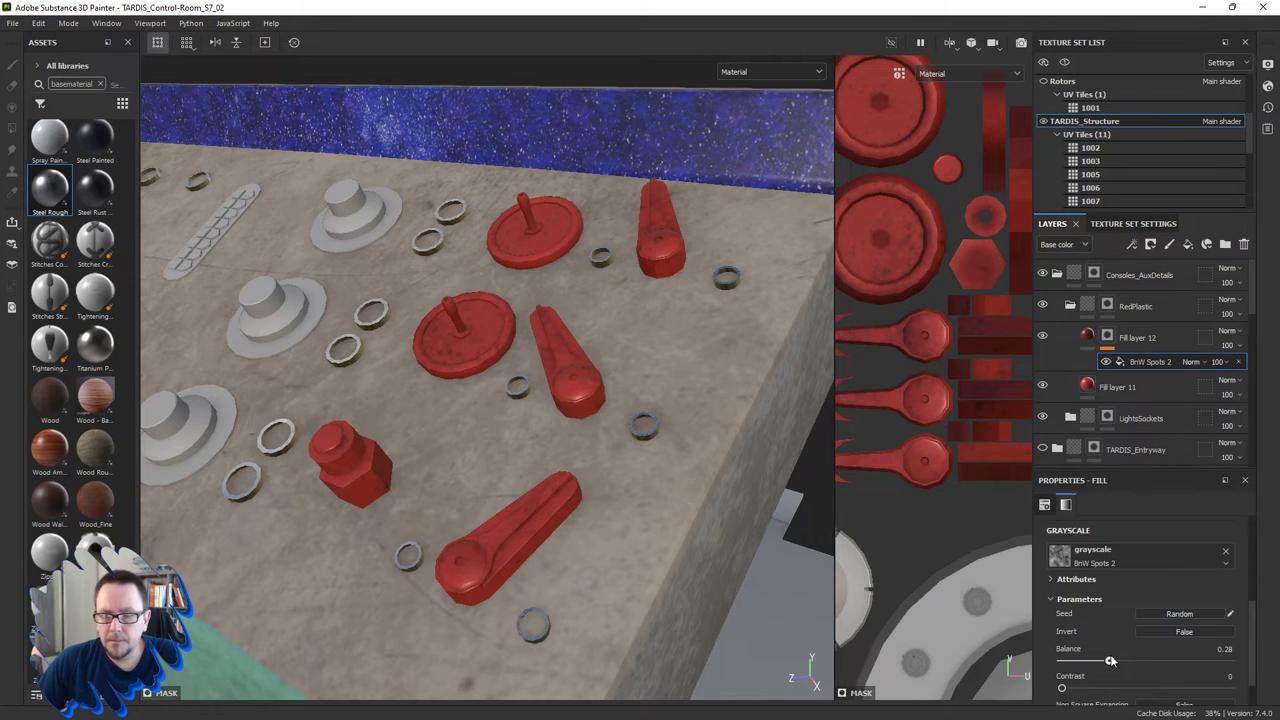
pyautogui.scroll(4, 1110, 655)
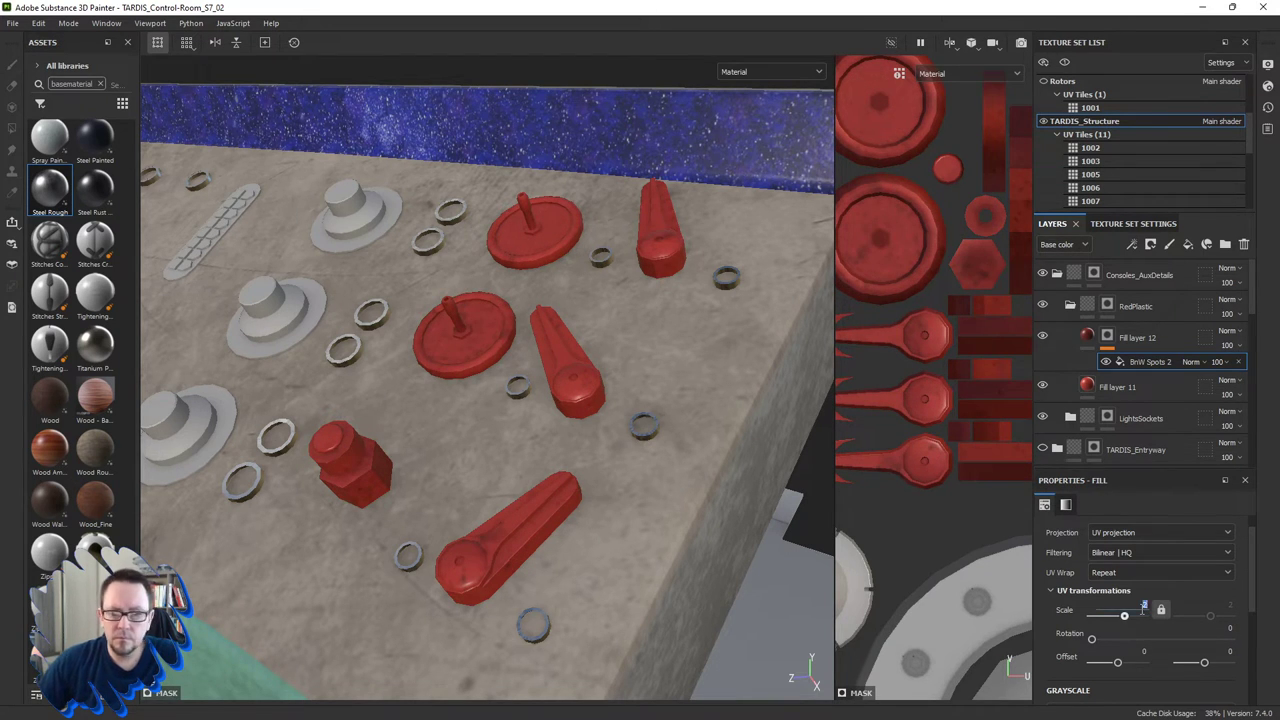
pyautogui.moveTo(1143, 607); pyautogui.dragTo(1143, 609)
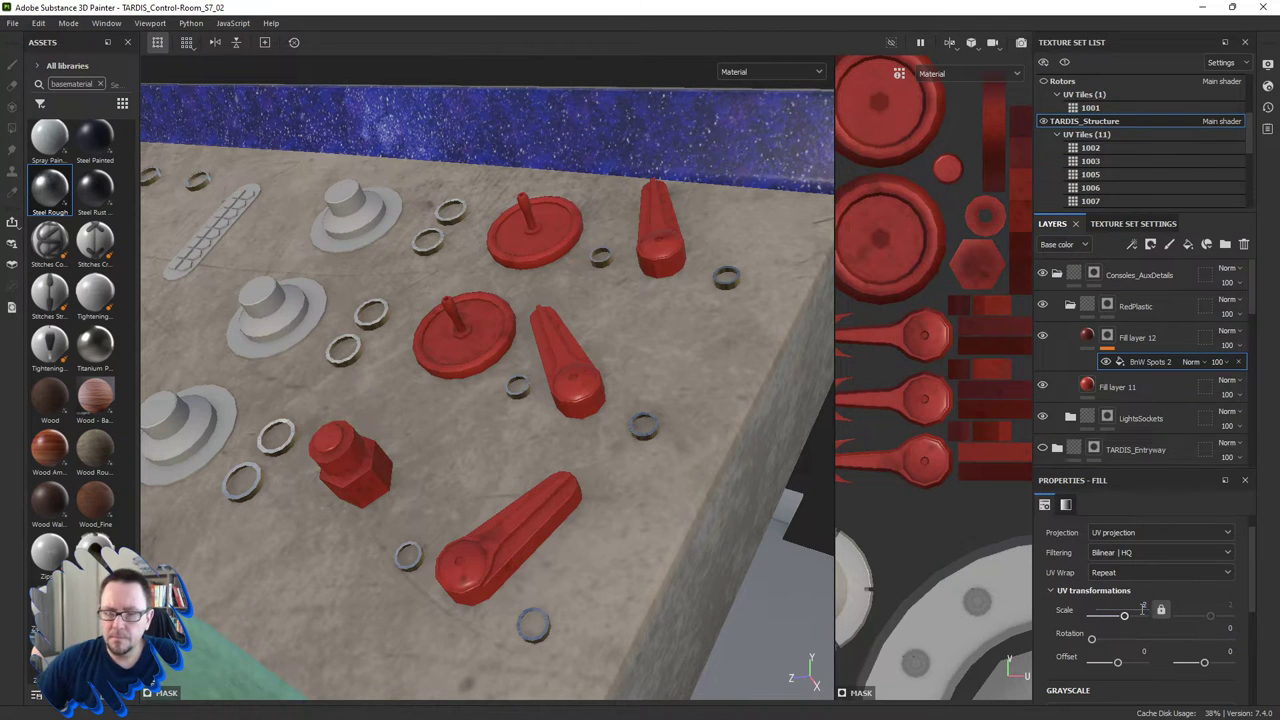
pyautogui.scroll(-1, 1141, 614)
pyautogui.scroll(-2, 1140, 620)
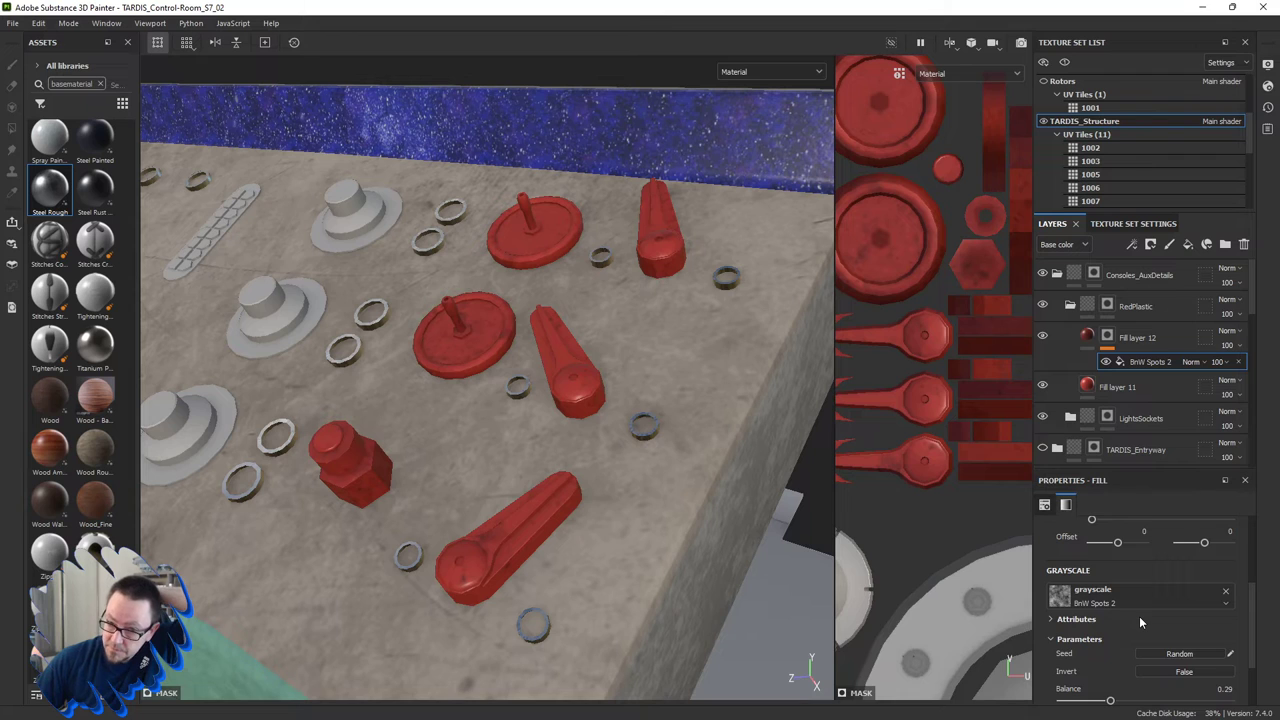
pyautogui.scroll(-1, 1139, 616)
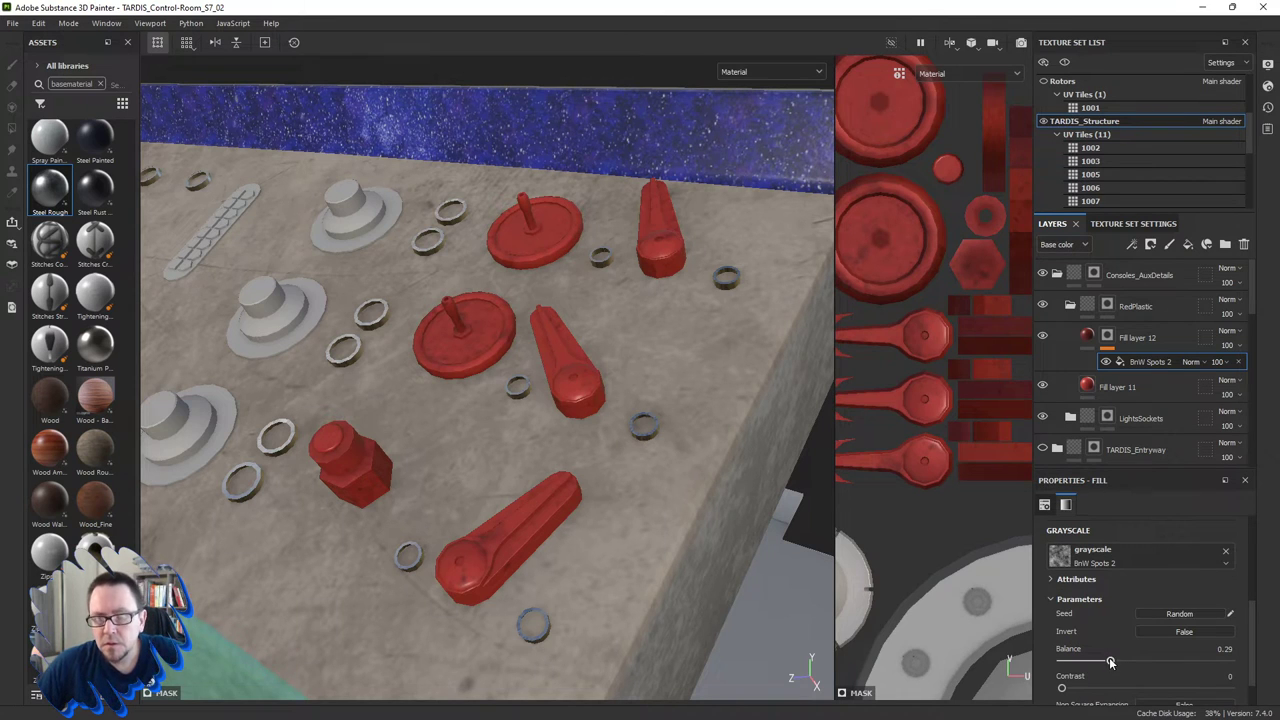
pyautogui.moveTo(1110, 662); pyautogui.dragTo(1115, 662)
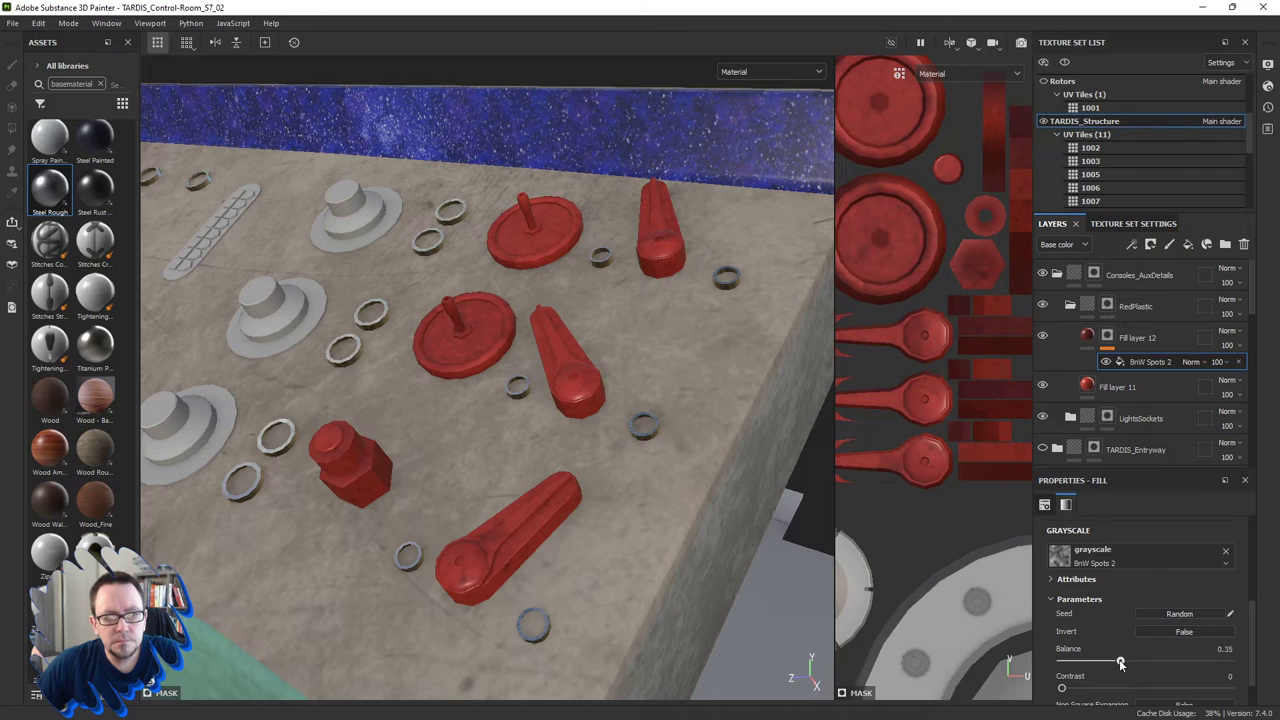
pyautogui.scroll(-1, 1117, 664)
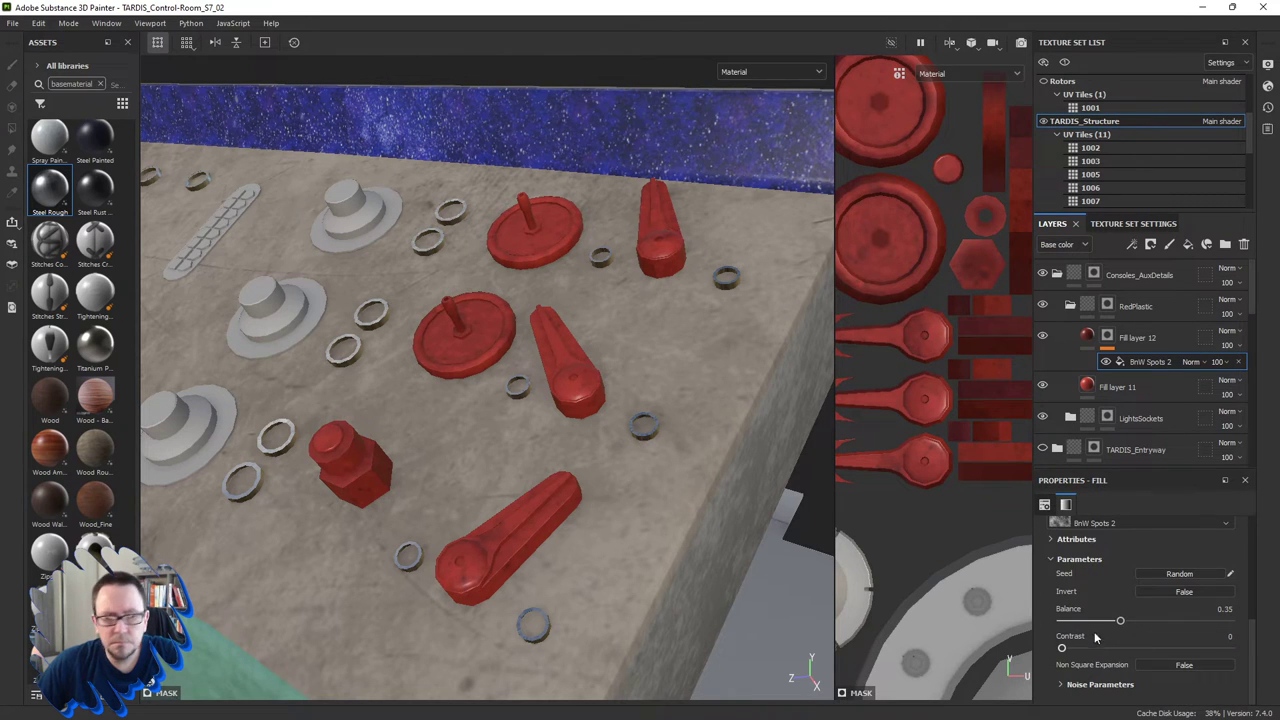
pyautogui.scroll(-1, 1060, 643)
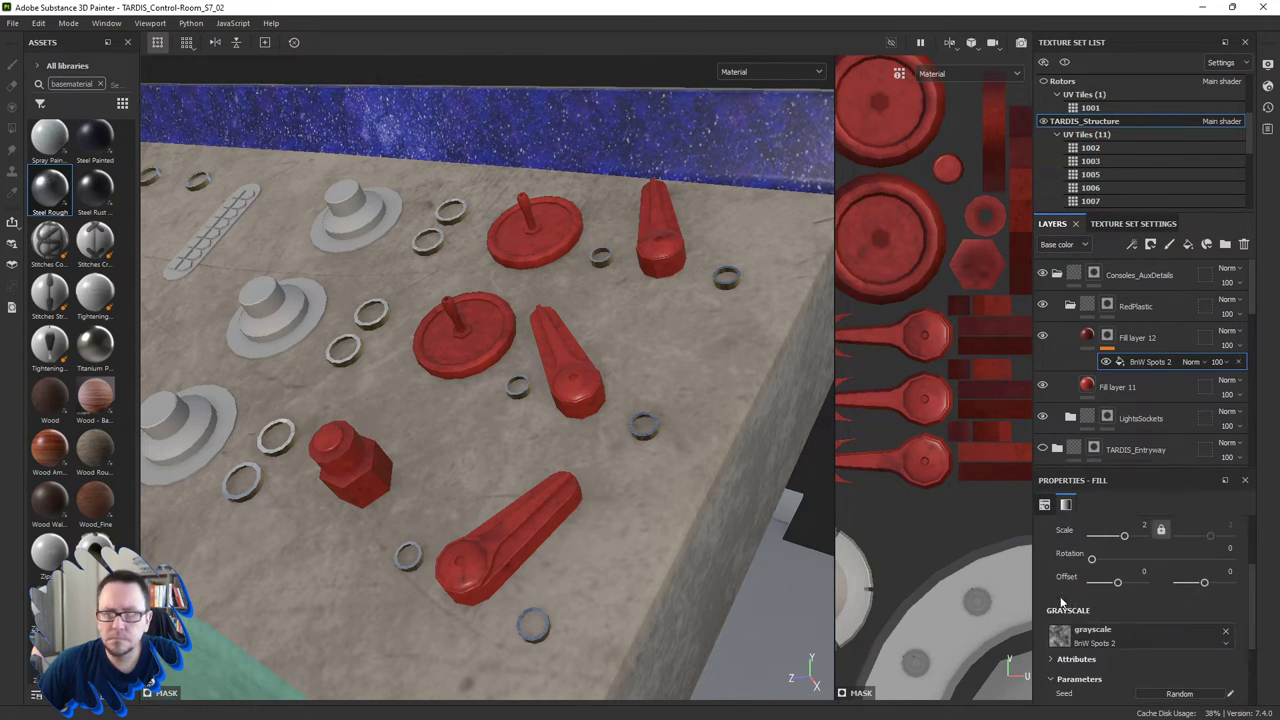
pyautogui.scroll(5, 1075, 615)
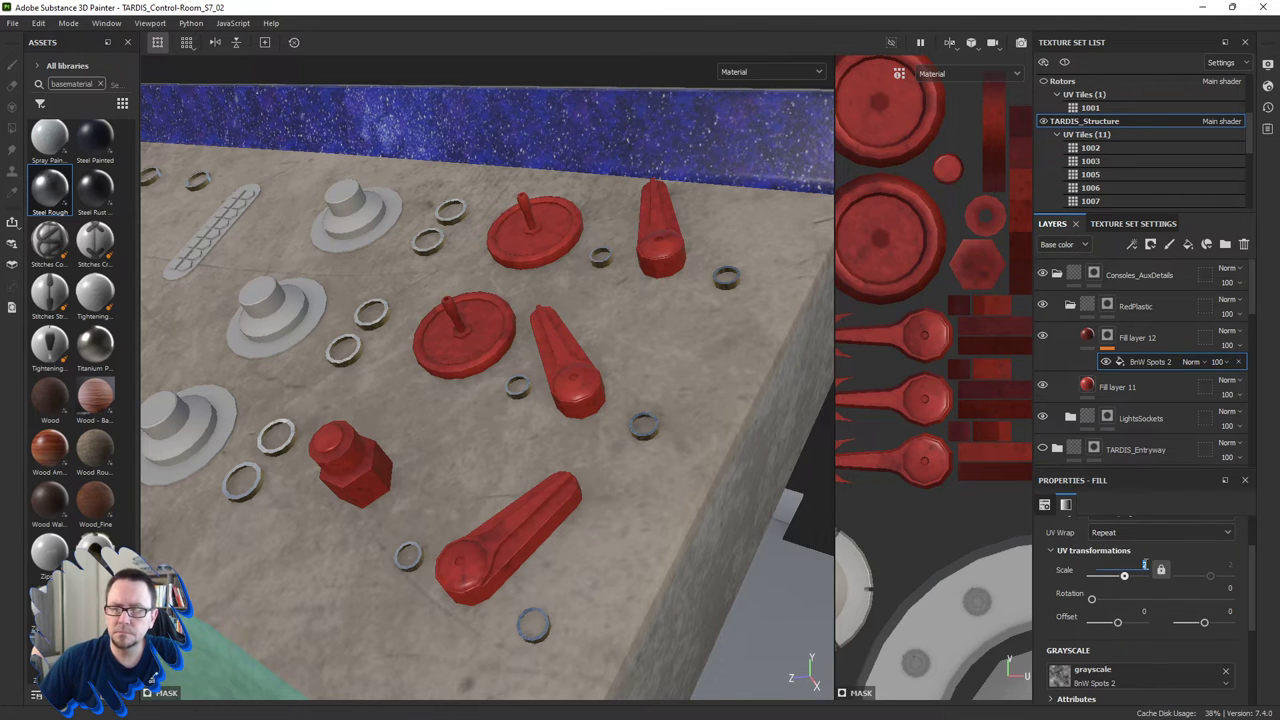
pyautogui.scroll(-3, 1125, 615)
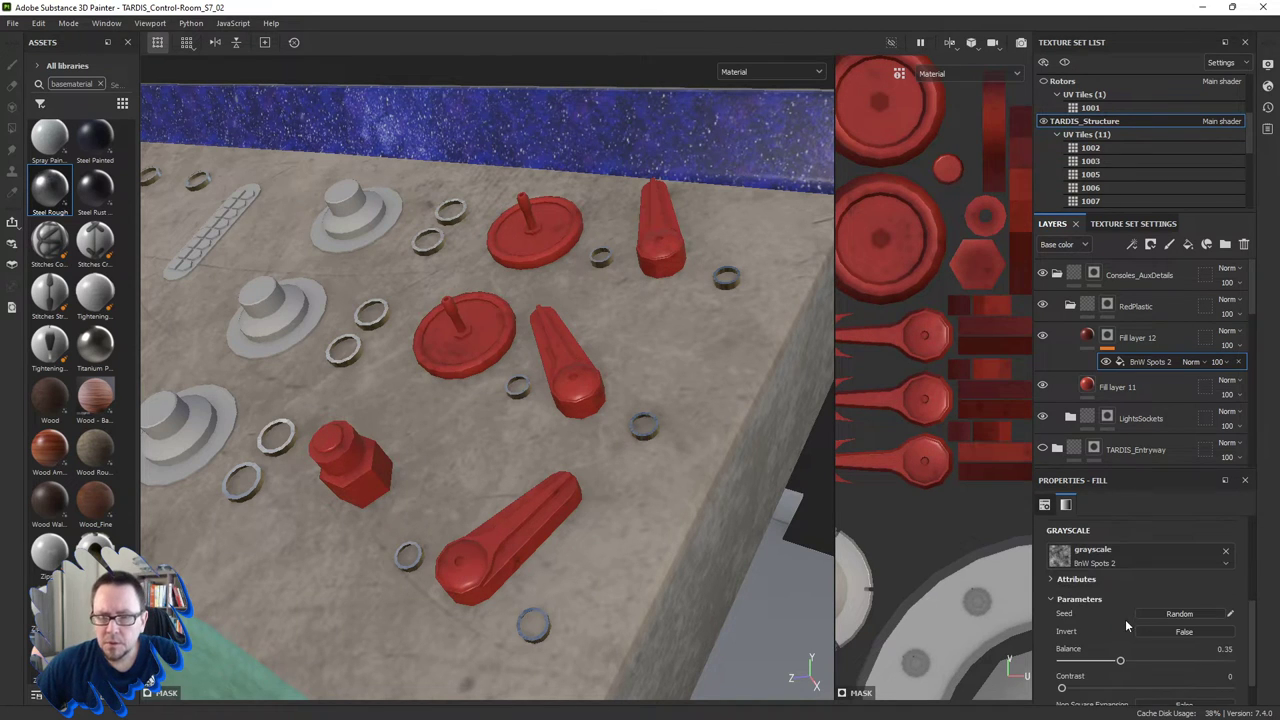
pyautogui.moveTo(1123, 662)
pyautogui.mouseDown()
pyautogui.moveTo(1176, 663)
pyautogui.moveTo(1159, 662)
pyautogui.mouseUp()
pyautogui.scroll(1, 1176, 560)
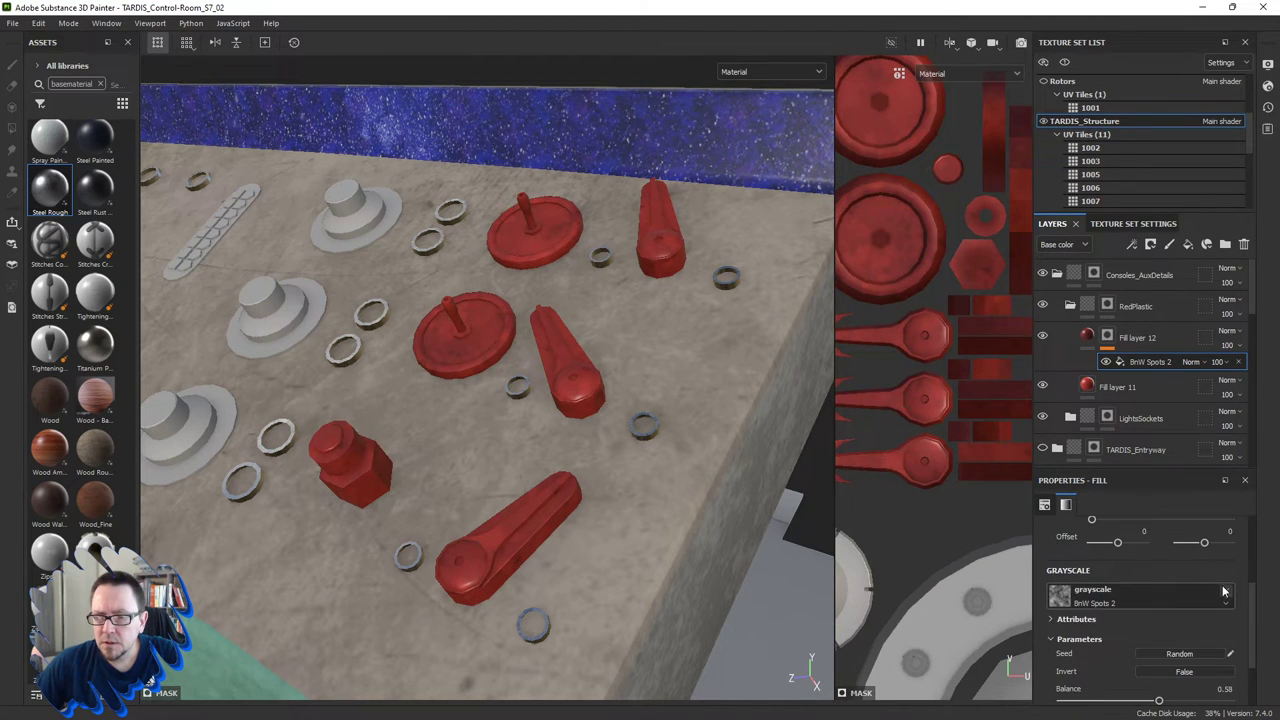
# Replace BnW Spots 2 with Grunge Rough Dirty as Fill layer 12's mask texture.
pyautogui.click(1225, 591)
pyautogui.click(1160, 590)
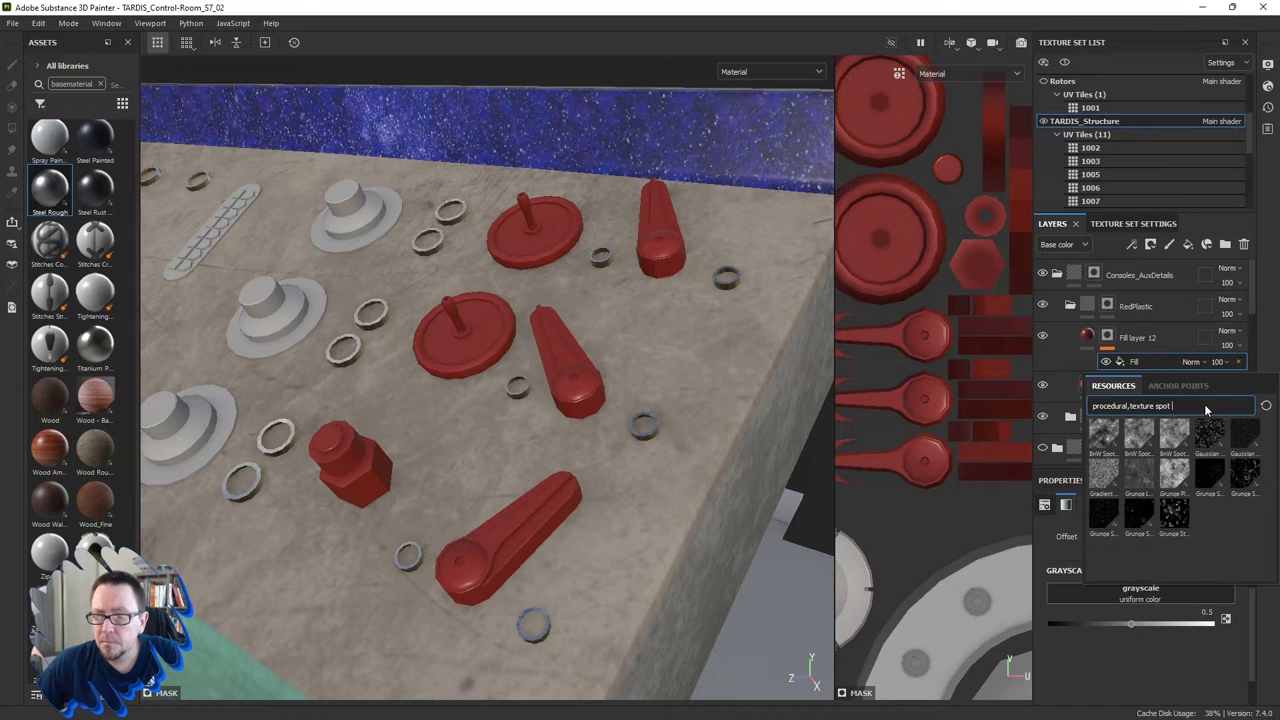
pyautogui.press('BackSpace')
pyautogui.press('BackSpace')
pyautogui.press('BackSpace')
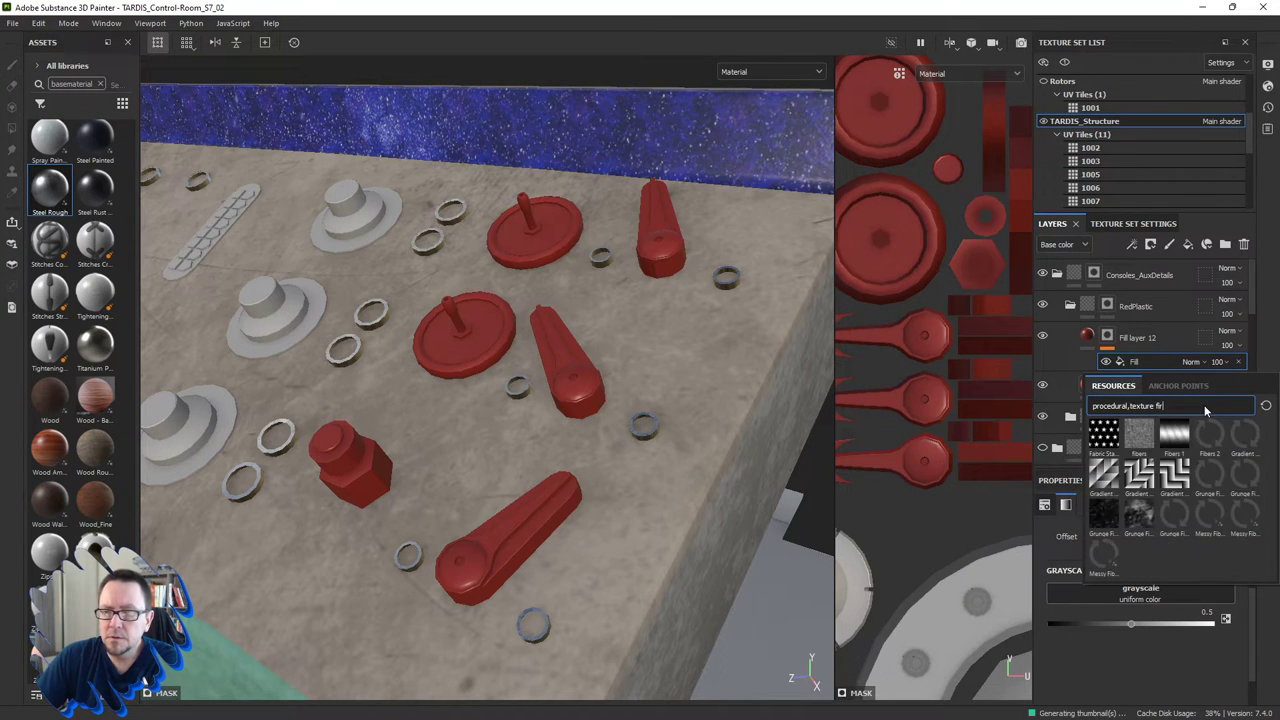
pyautogui.write('dirt')
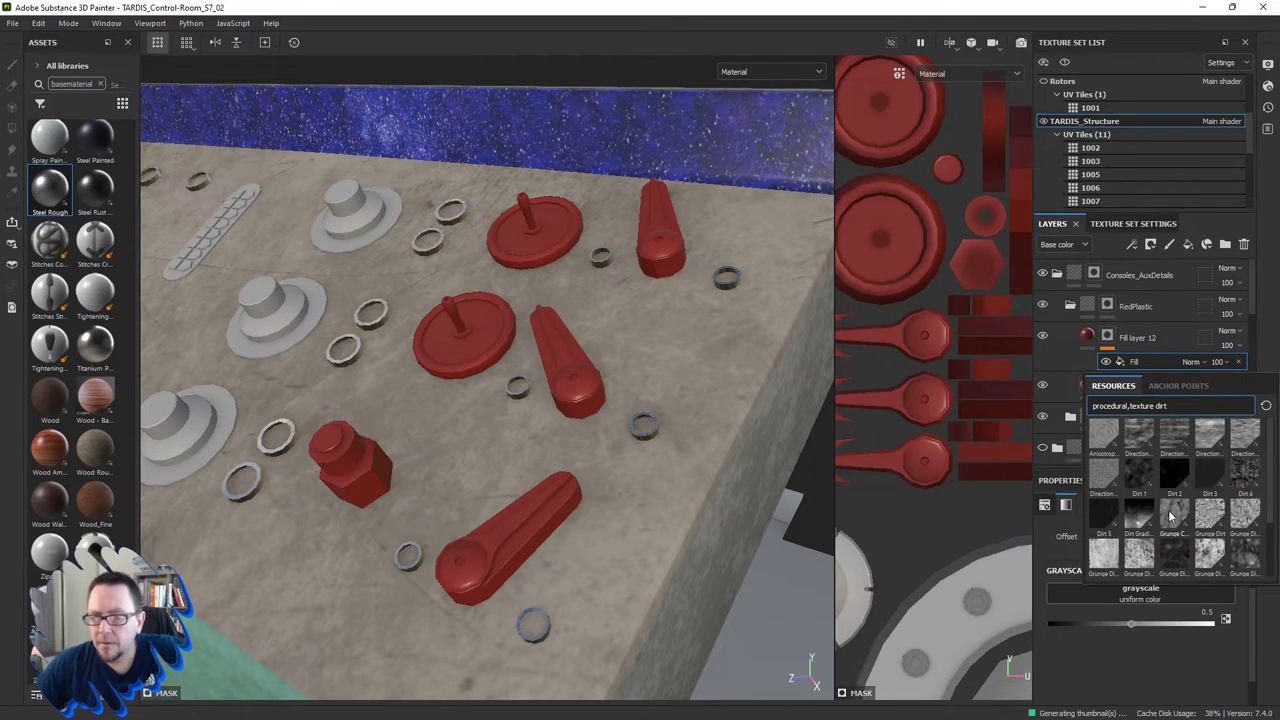
pyautogui.moveTo(1212, 473)
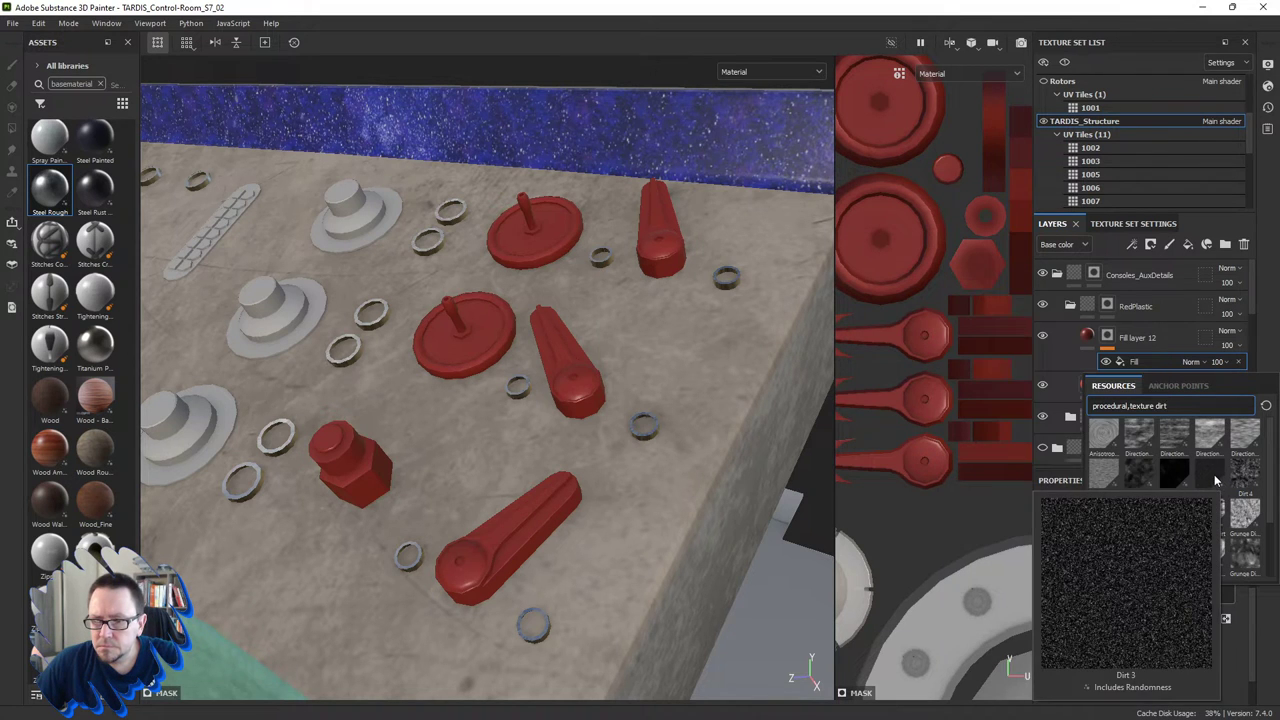
pyautogui.scroll(-2, 1210, 484)
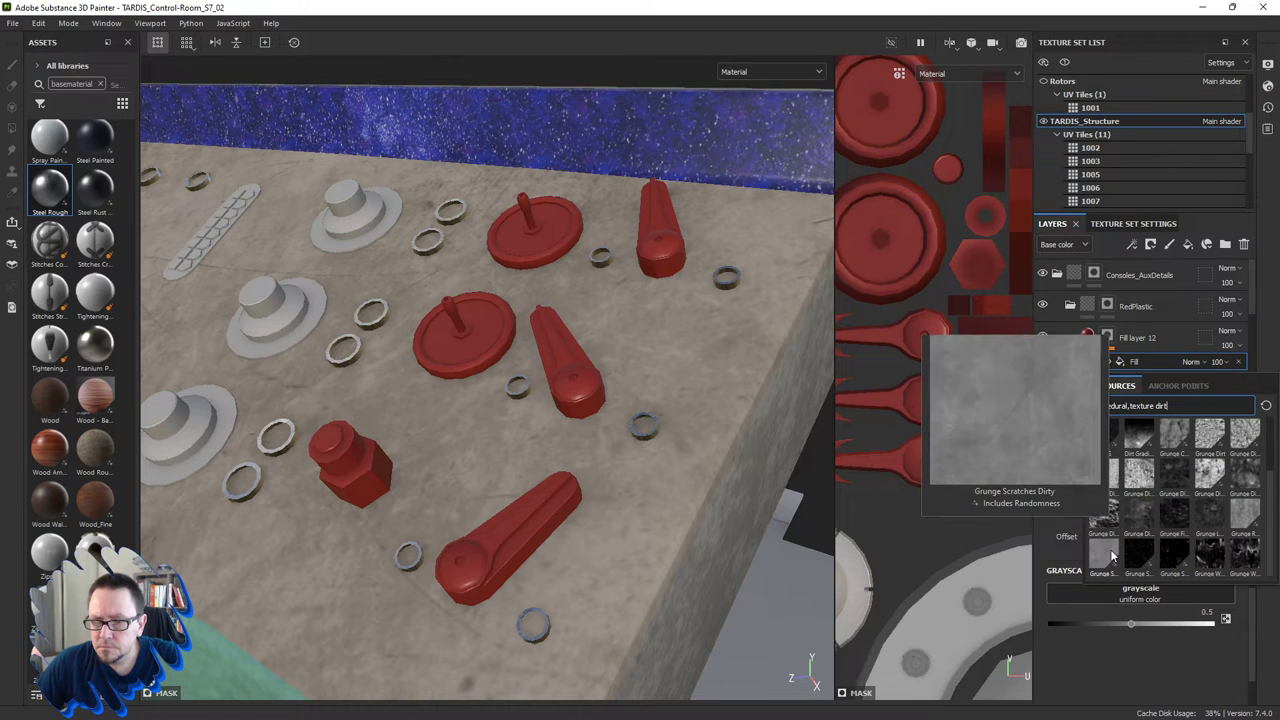
pyautogui.moveTo(1245, 518)
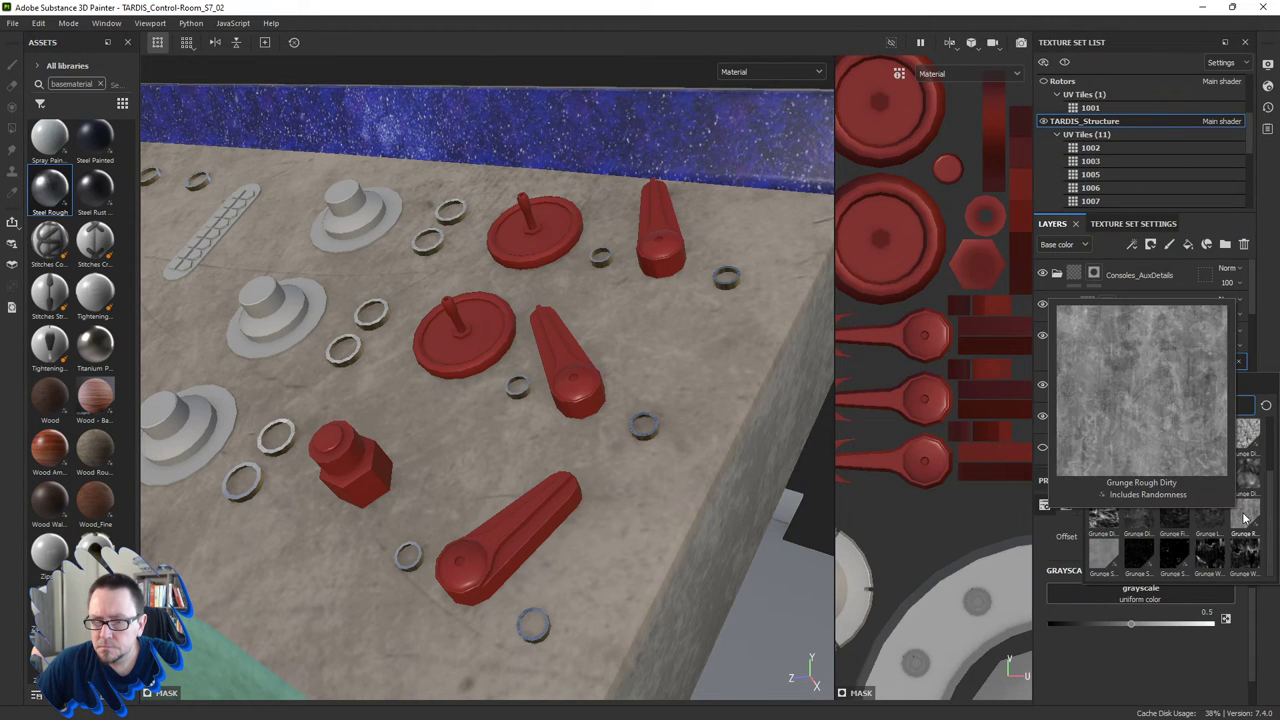
pyautogui.click(1245, 517)
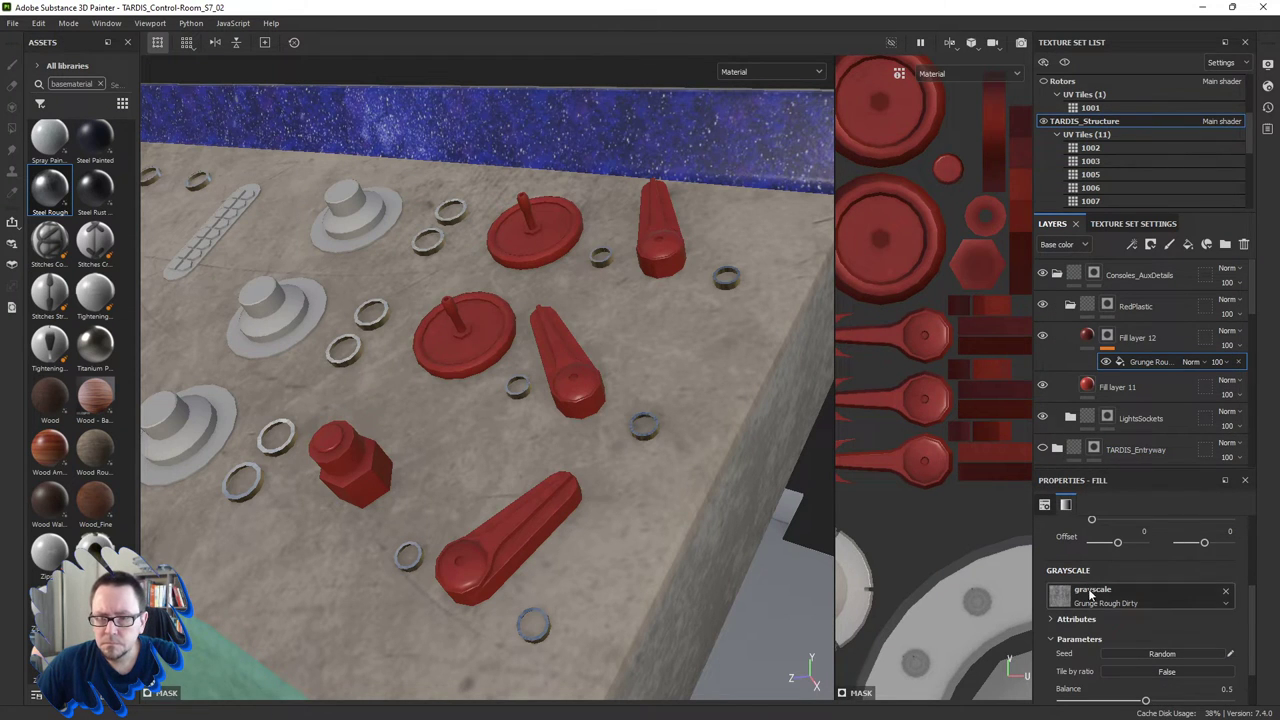
# Set the Grunge Rough Dirty contrast to about 0.36 and balance to about 0.35.
pyautogui.scroll(2, 1122, 570)
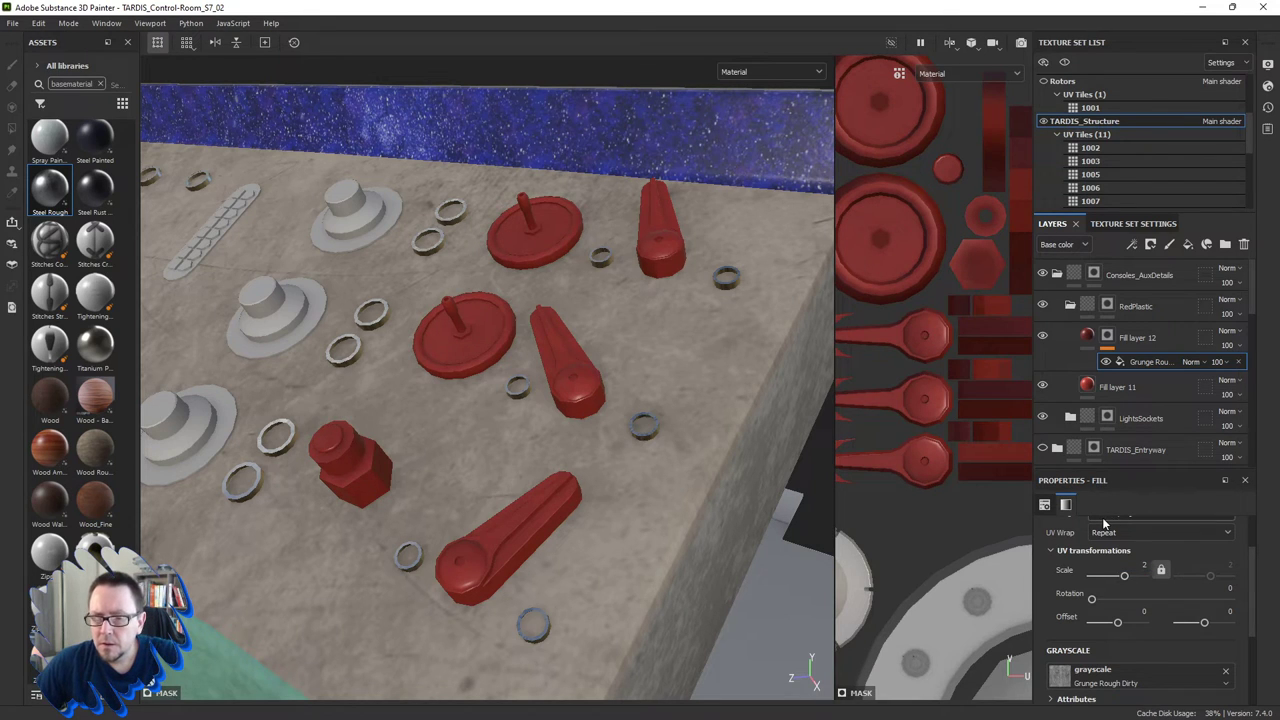
pyautogui.scroll(-2, 1104, 530)
pyautogui.scroll(-2, 1099, 585)
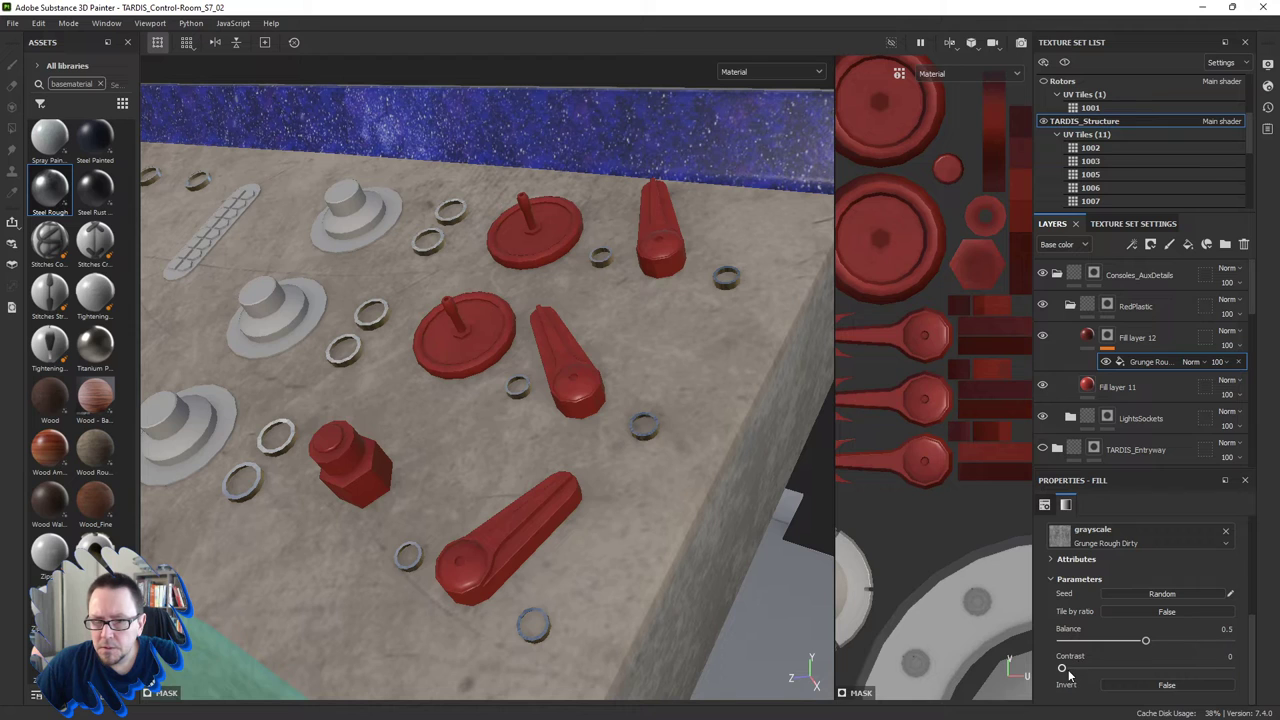
pyautogui.moveTo(1063, 669); pyautogui.dragTo(1119, 669)
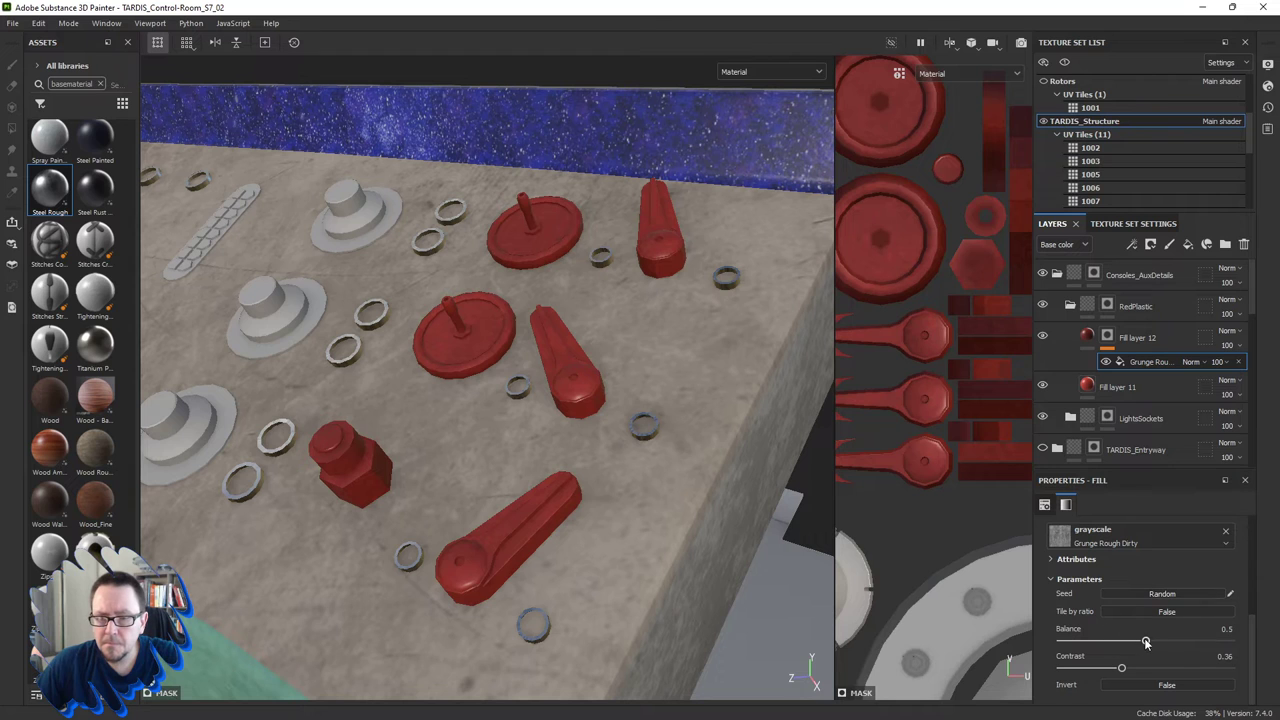
pyautogui.moveTo(1146, 642); pyautogui.dragTo(1121, 645)
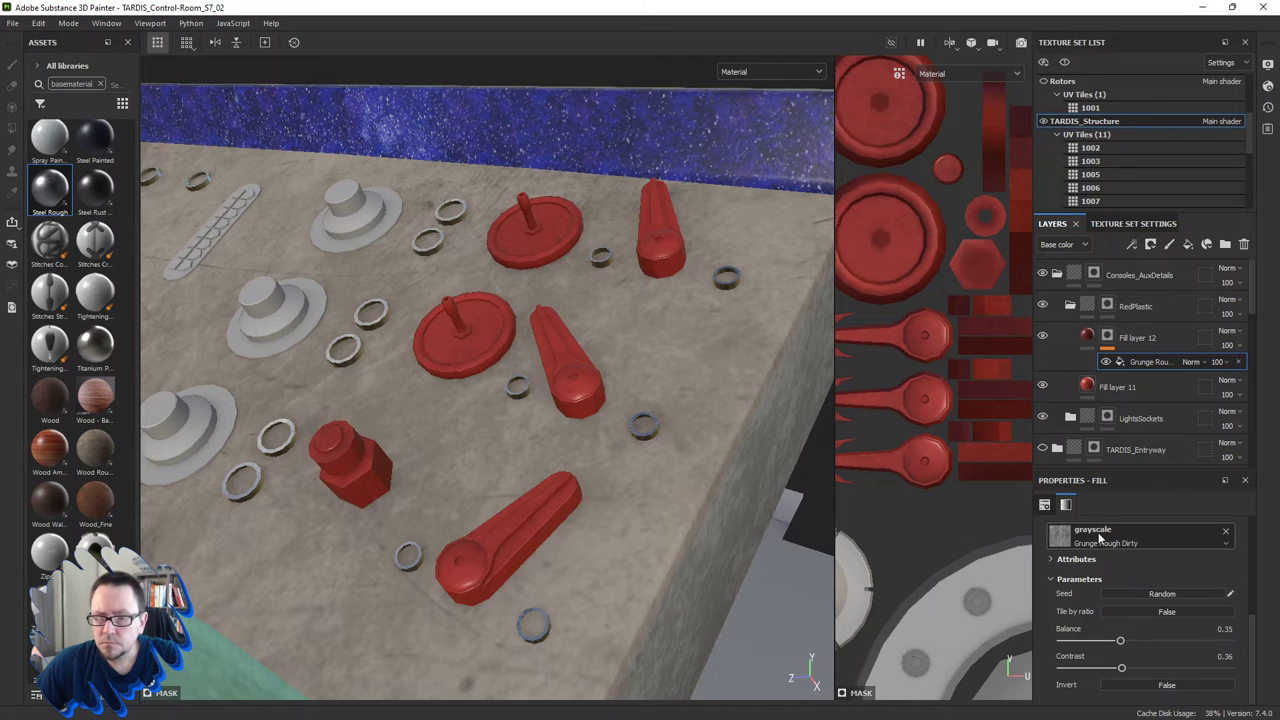
pyautogui.scroll(2, 1105, 542)
pyautogui.scroll(2, 1101, 538)
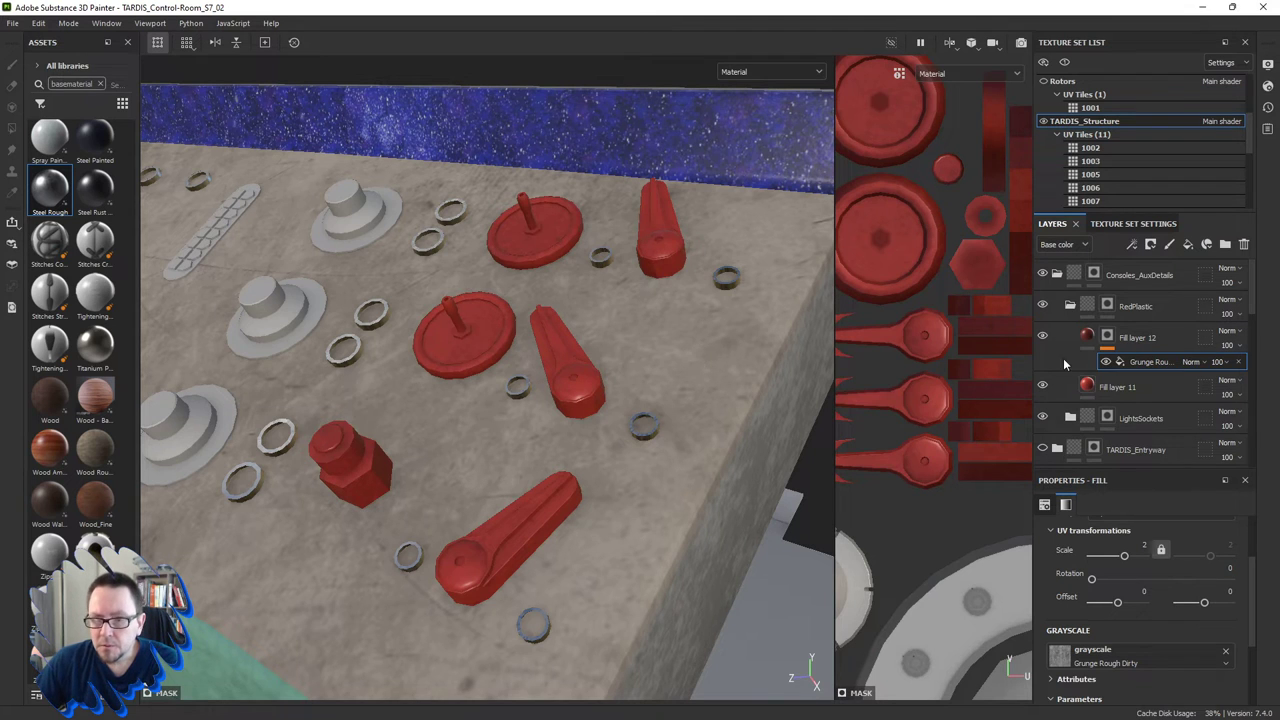
# Set Fill layer 12's roughness to about 0.54.
pyautogui.click(1087, 337)
pyautogui.scroll(-2, 1113, 660)
pyautogui.scroll(-2, 1113, 667)
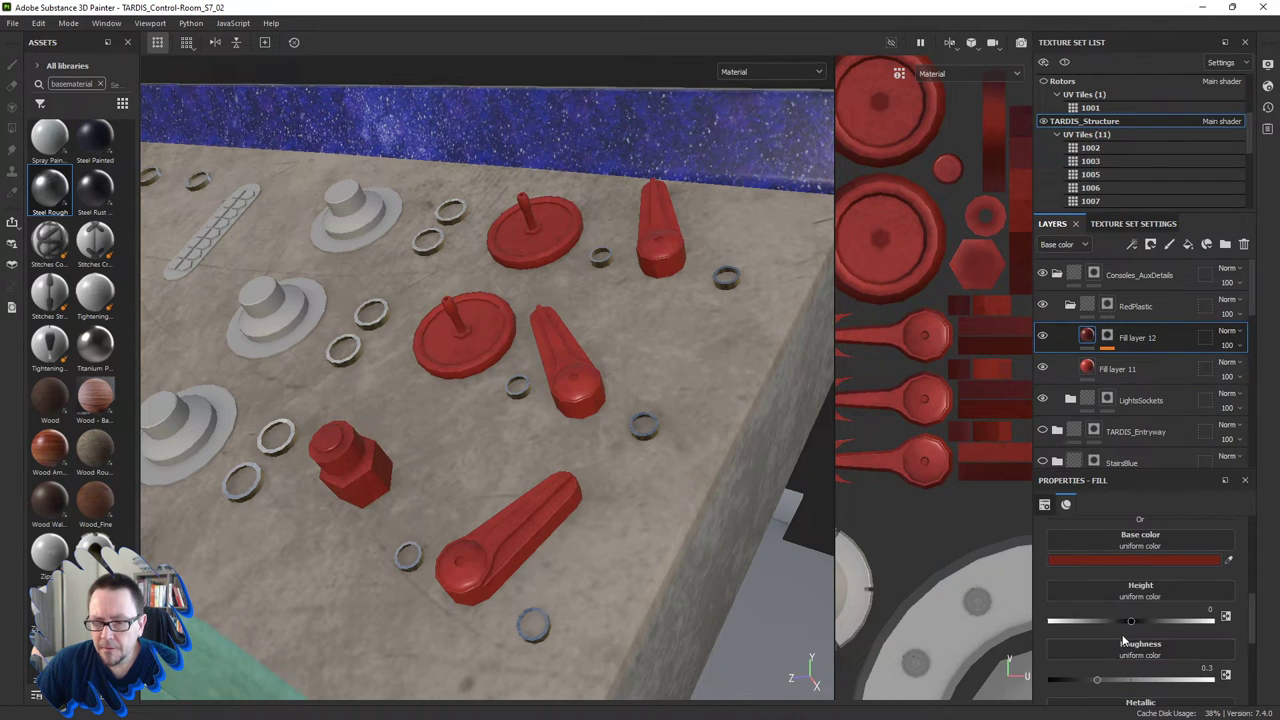
pyautogui.moveTo(1123, 681); pyautogui.dragTo(1144, 681)
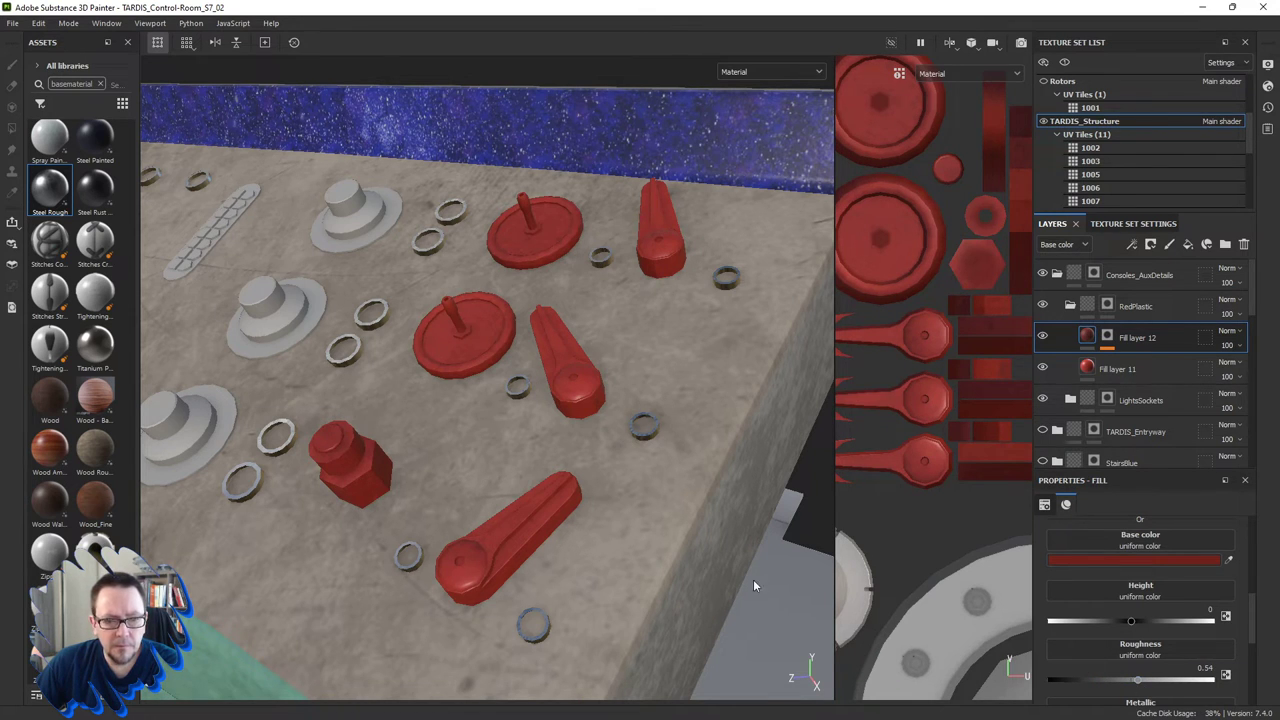
pyautogui.keyDown('alt'); pyautogui.moveTo(586, 516); pyautogui.dragTo(686, 500); pyautogui.keyUp('alt')
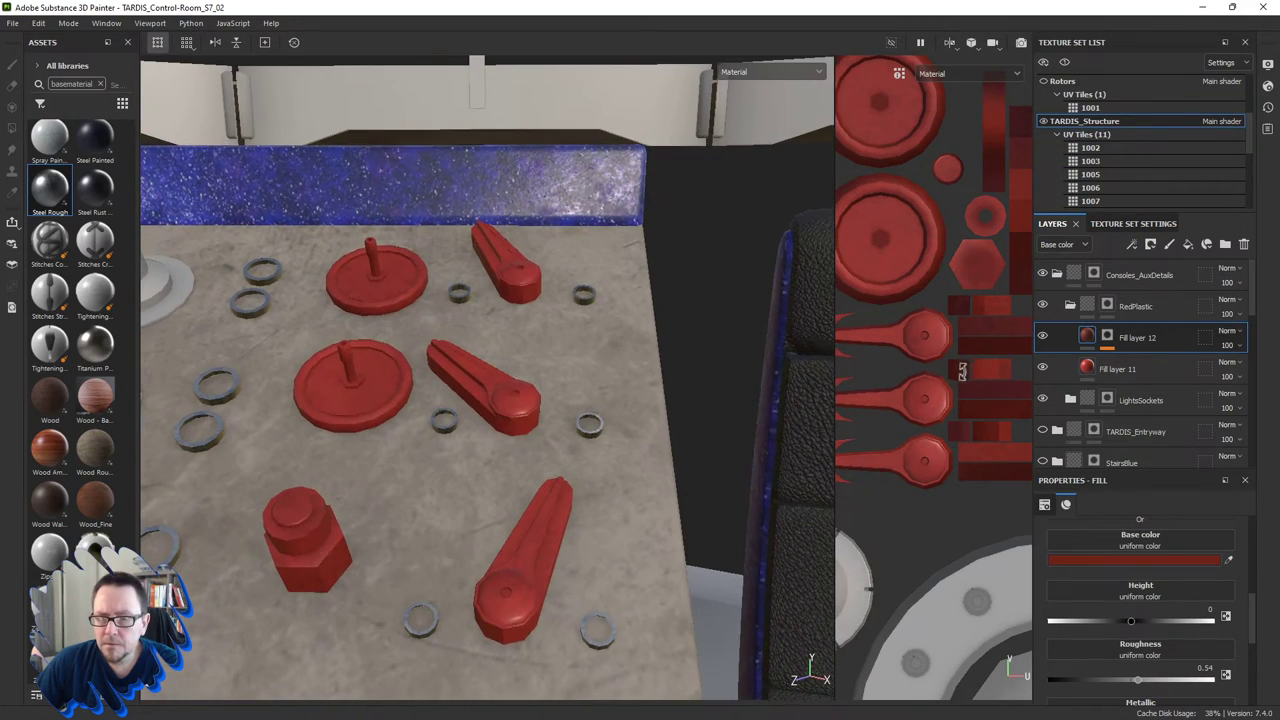
# Lower Fill layer 11's roughness to about 0.28 for a shinier red, inspecting the knobs.
pyautogui.click(1100, 370)
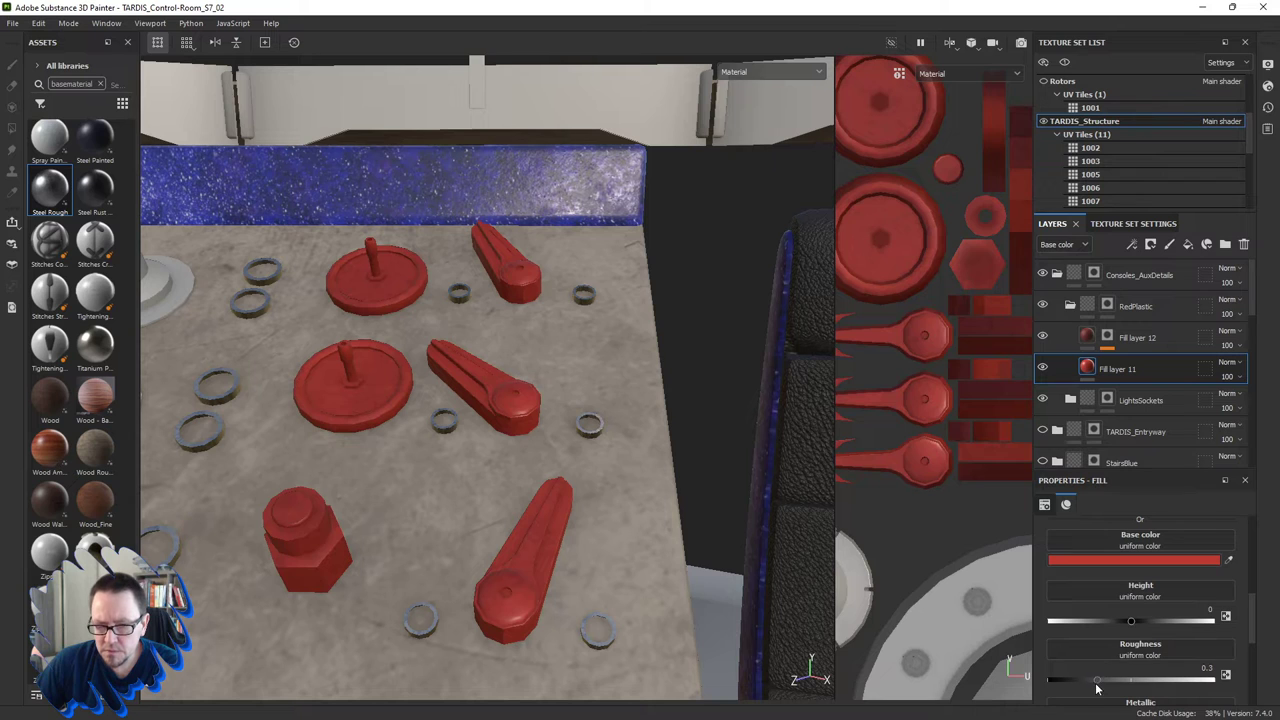
pyautogui.moveTo(1098, 683); pyautogui.dragTo(1090, 684)
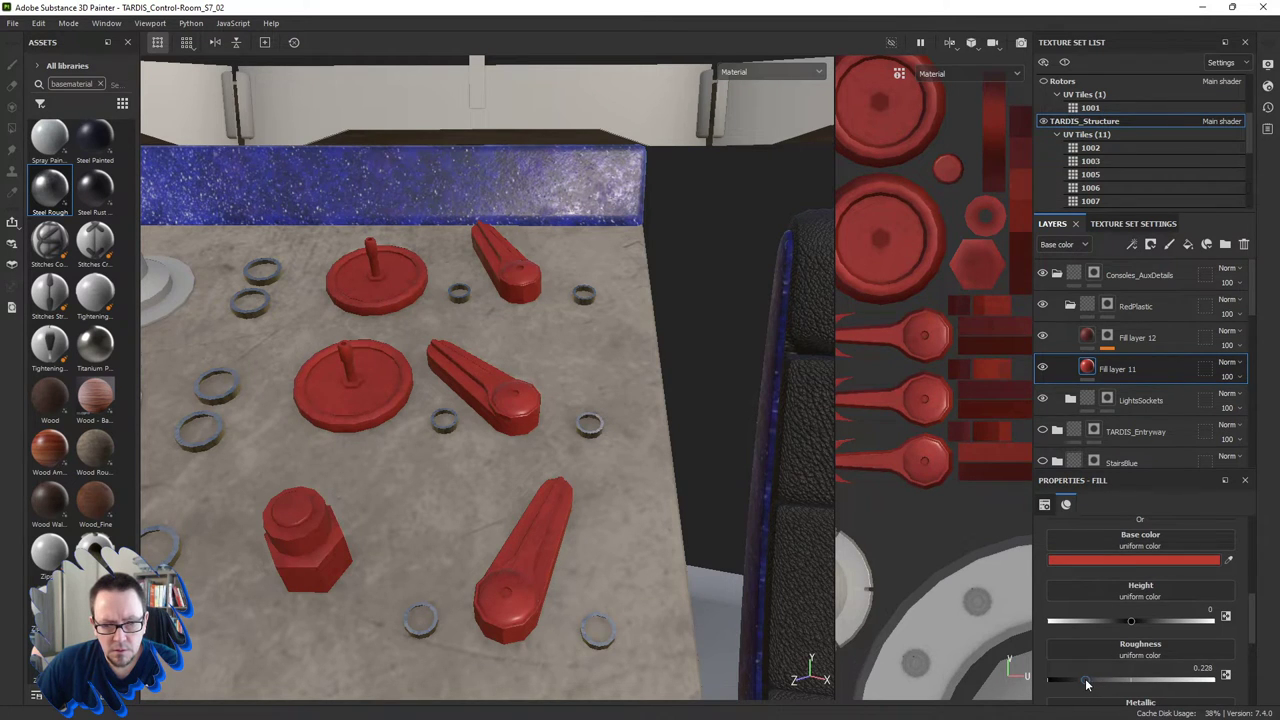
pyautogui.keyDown('alt'); pyautogui.moveTo(617, 519); pyautogui.dragTo(551, 511); pyautogui.keyUp('alt')
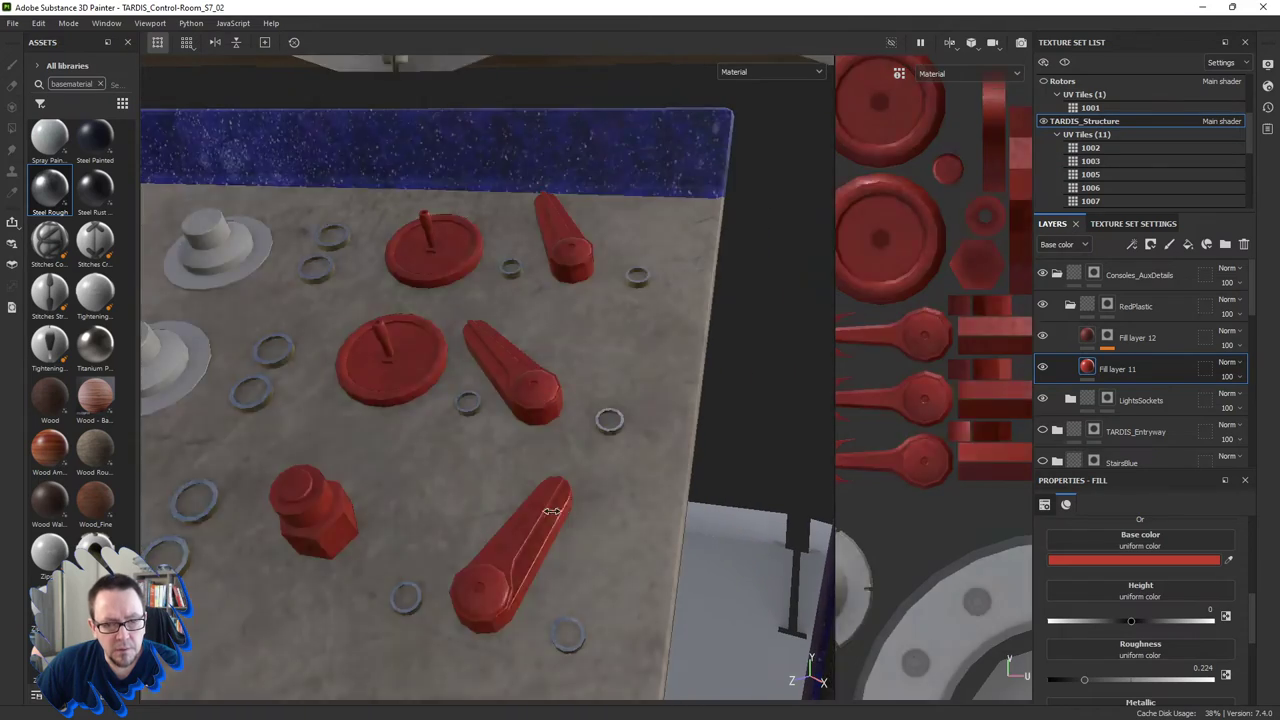
pyautogui.keyDown('shift'); pyautogui.moveTo(551, 511); pyautogui.dragTo(538, 520, button='right'); pyautogui.keyUp('shift')
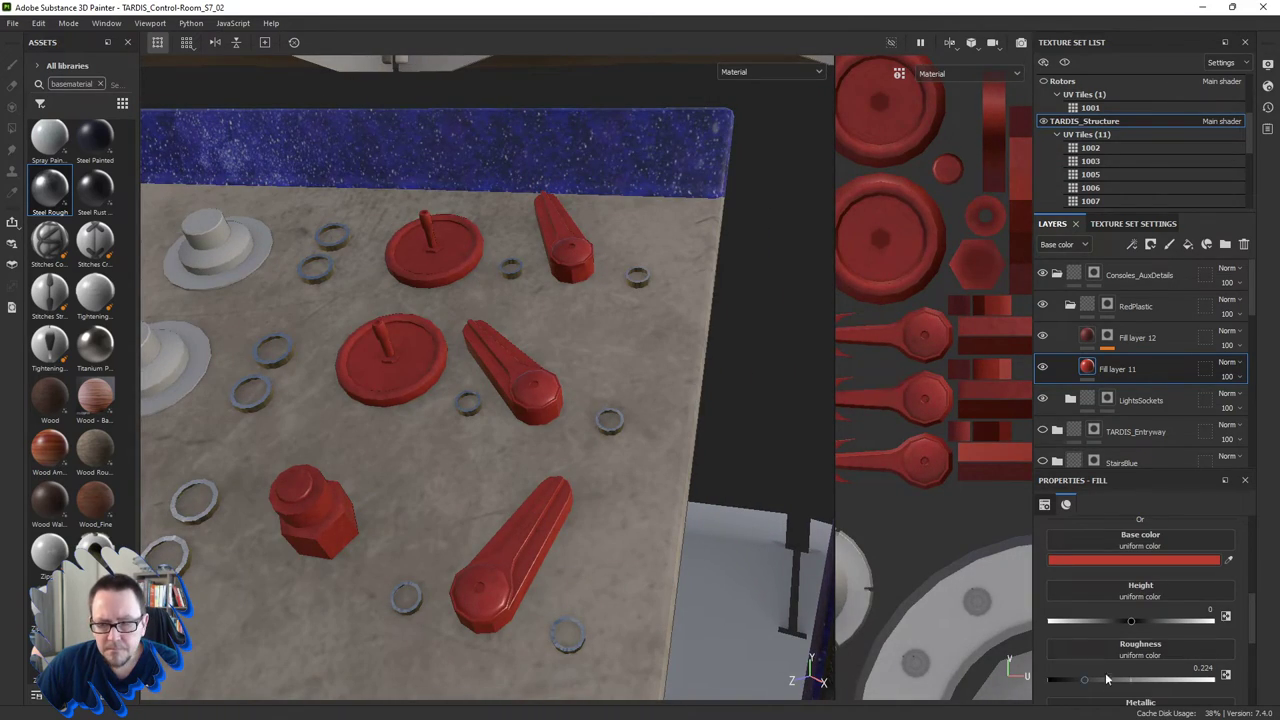
pyautogui.moveTo(1085, 683); pyautogui.dragTo(1095, 685)
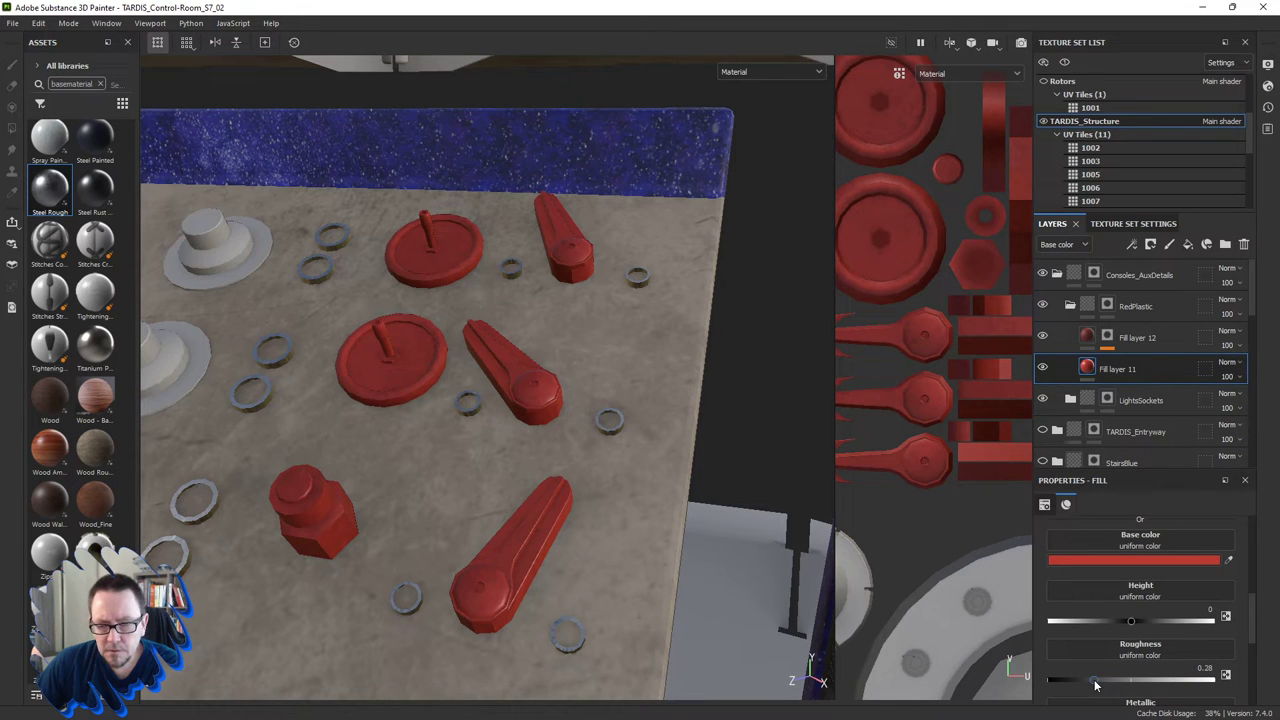
pyautogui.moveTo(375, 360)
pyautogui.keyDown('alt'); pyautogui.mouseDown()
pyautogui.moveTo(335, 271)
pyautogui.moveTo(414, 391)
pyautogui.mouseUp(); pyautogui.keyUp('alt')
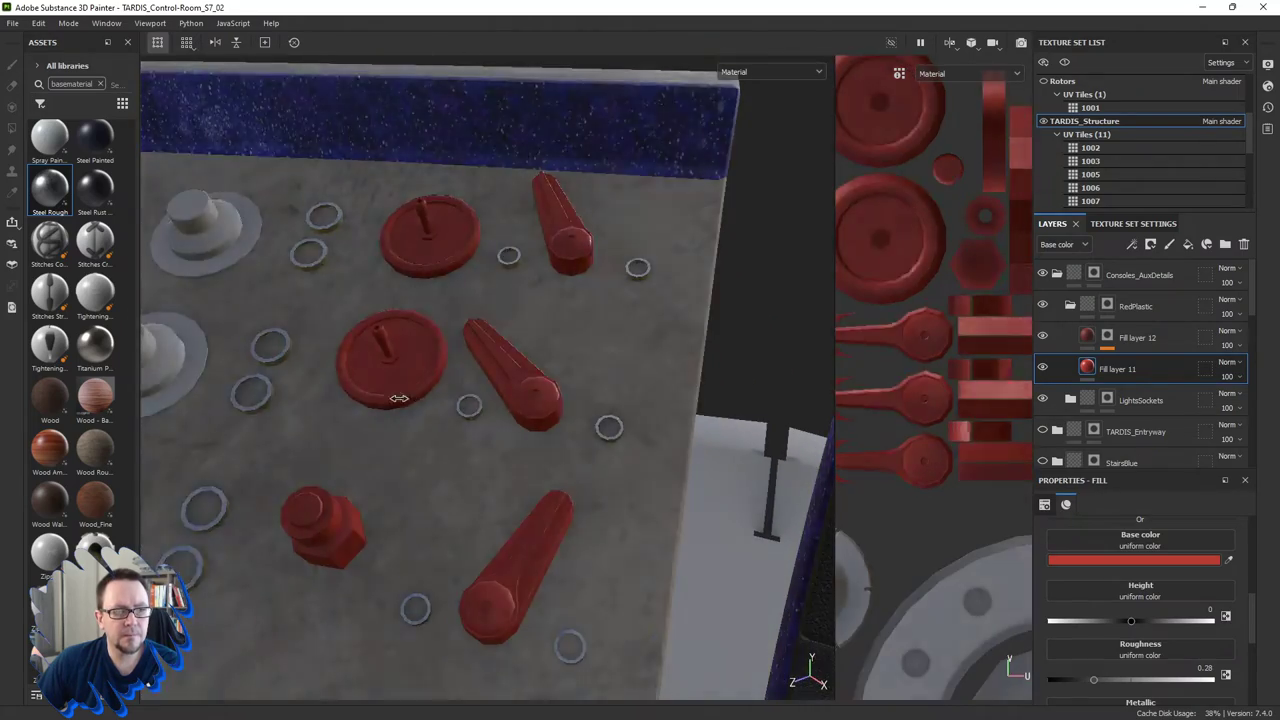
pyautogui.keyDown('alt'); pyautogui.moveTo(400, 397); pyautogui.dragTo(336, 392, button='right'); pyautogui.keyUp('alt')
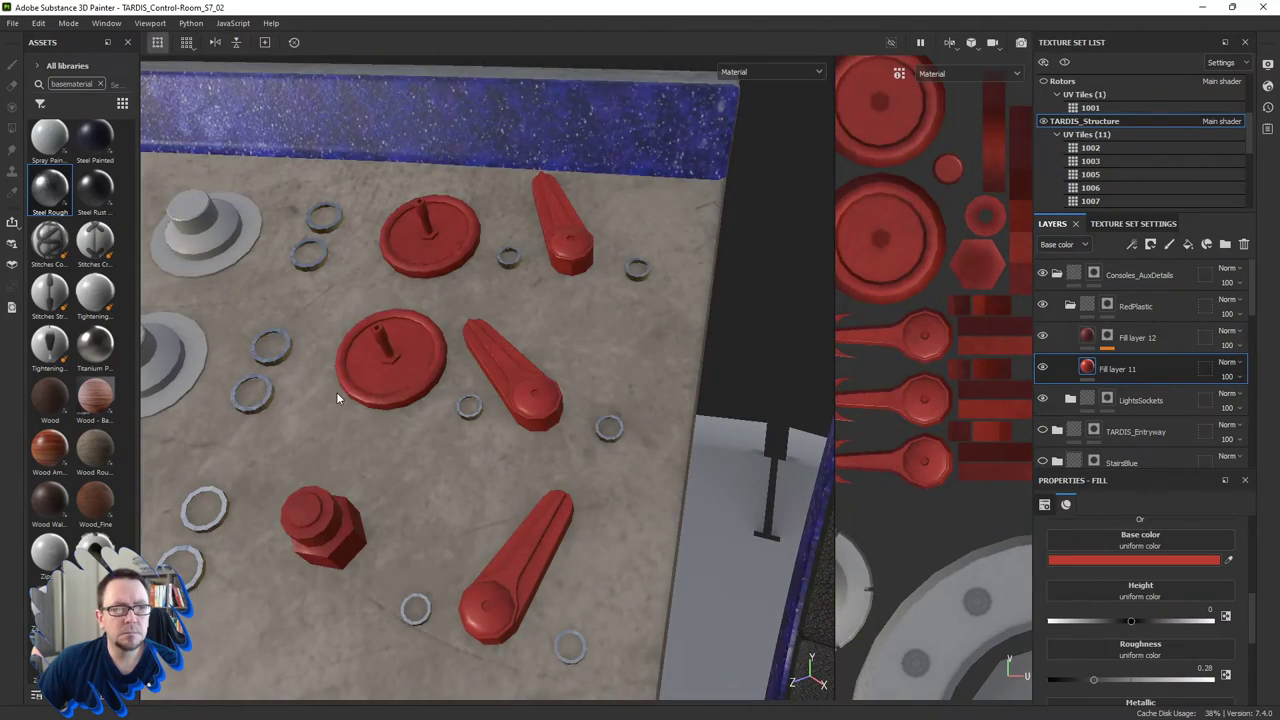
pyautogui.keyDown('alt'); pyautogui.moveTo(336, 392); pyautogui.dragTo(427, 422); pyautogui.keyUp('alt')
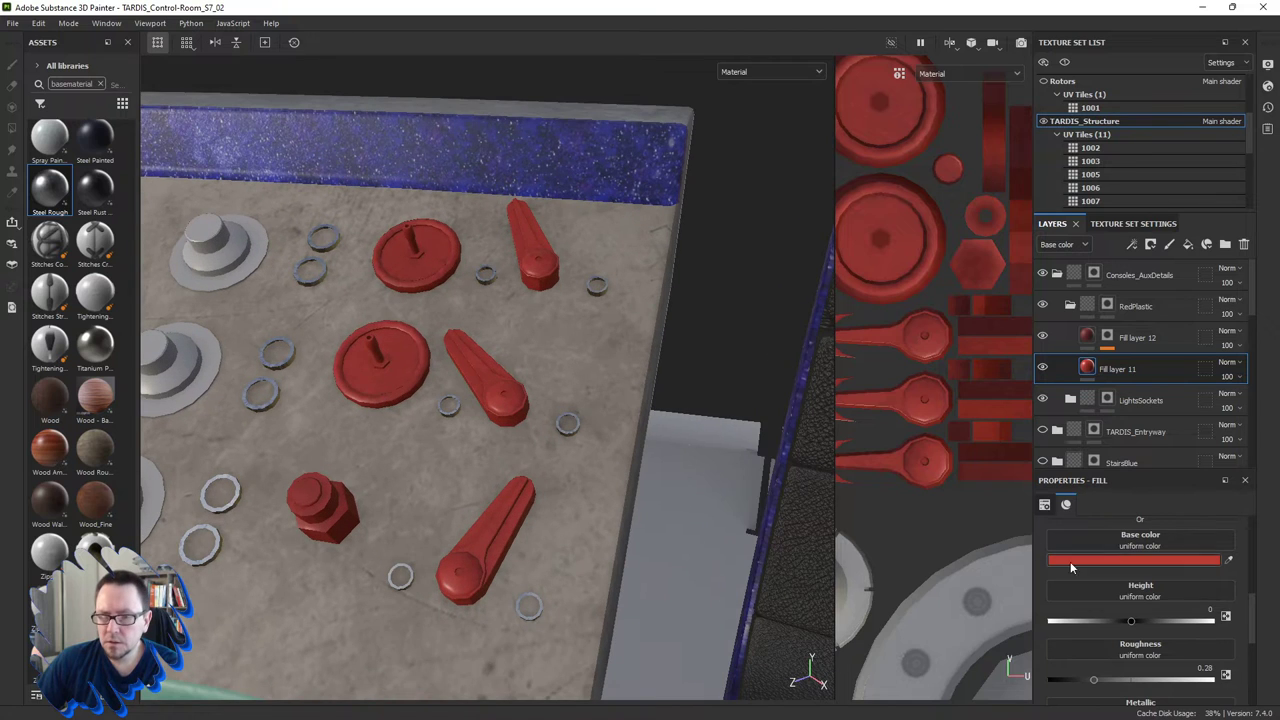
# Reselect Fill layer 12 and orbit around the red knobs to compare the two sheens.
pyautogui.click(1090, 337)
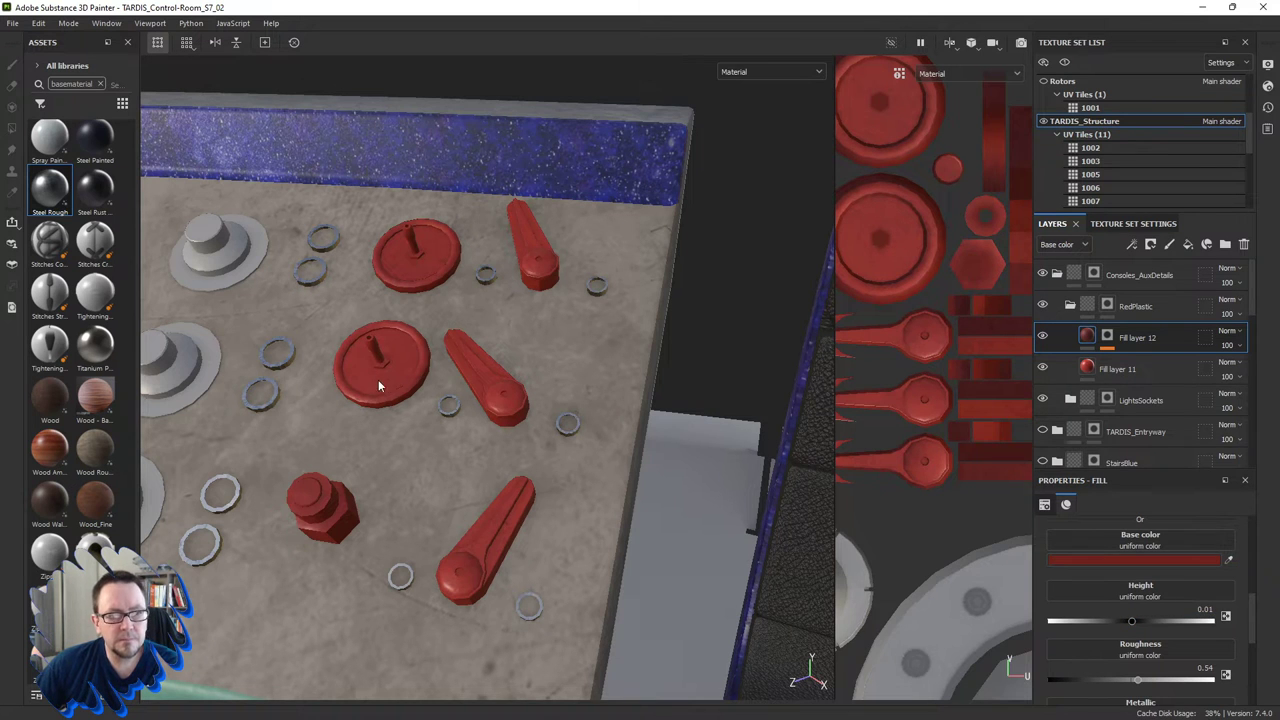
pyautogui.scroll(3, 380, 377)
pyautogui.scroll(3, 382, 374)
pyautogui.moveTo(382, 374)
pyautogui.keyDown('alt'); pyautogui.mouseDown()
pyautogui.moveTo(370, 332)
pyautogui.moveTo(227, 360)
pyautogui.moveTo(413, 371)
pyautogui.mouseUp(); pyautogui.keyUp('alt')
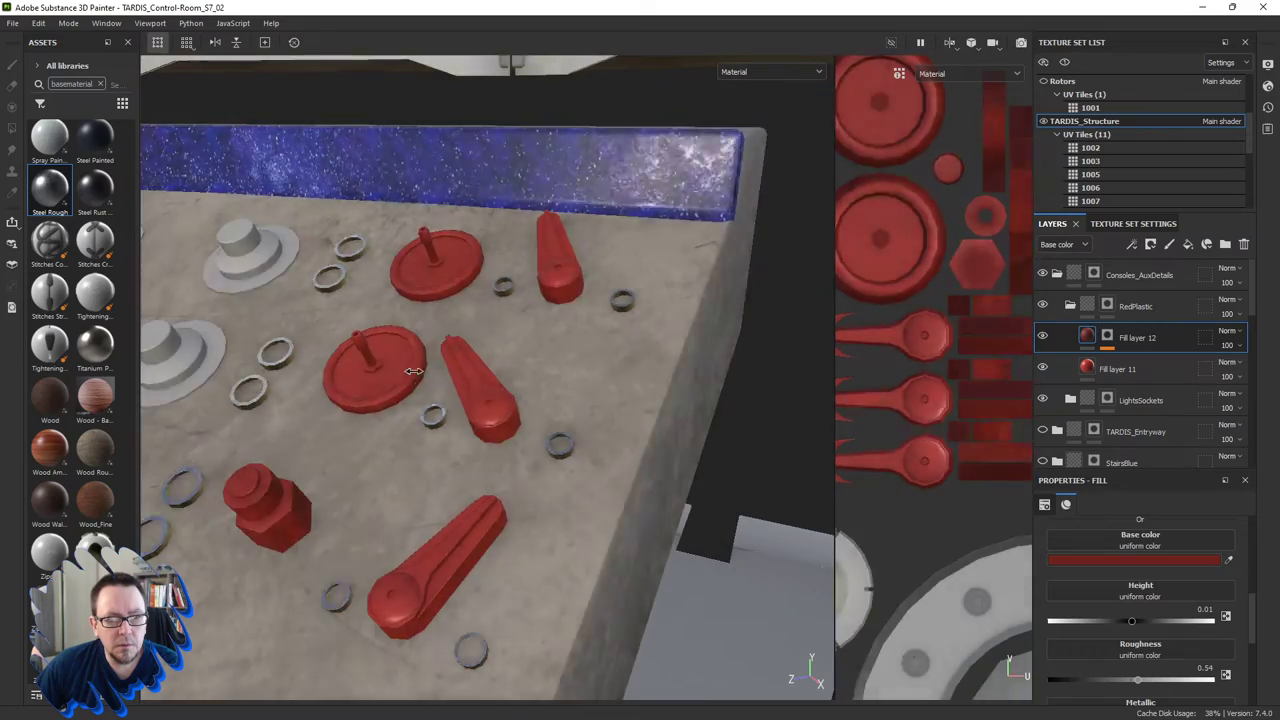
pyautogui.keyDown('shift'); pyautogui.moveTo(413, 371); pyautogui.dragTo(380, 371, button='right'); pyautogui.keyUp('shift')
pyautogui.moveTo(380, 371)
pyautogui.keyDown('alt'); pyautogui.mouseDown()
pyautogui.moveTo(398, 380)
pyautogui.moveTo(401, 410)
pyautogui.moveTo(444, 426)
pyautogui.moveTo(492, 518)
pyautogui.moveTo(419, 483)
pyautogui.moveTo(428, 491)
pyautogui.moveTo(421, 458)
pyautogui.mouseUp(); pyautogui.keyUp('alt')
pyautogui.scroll(-3, 419, 483)
pyautogui.scroll(3, 611, 466)
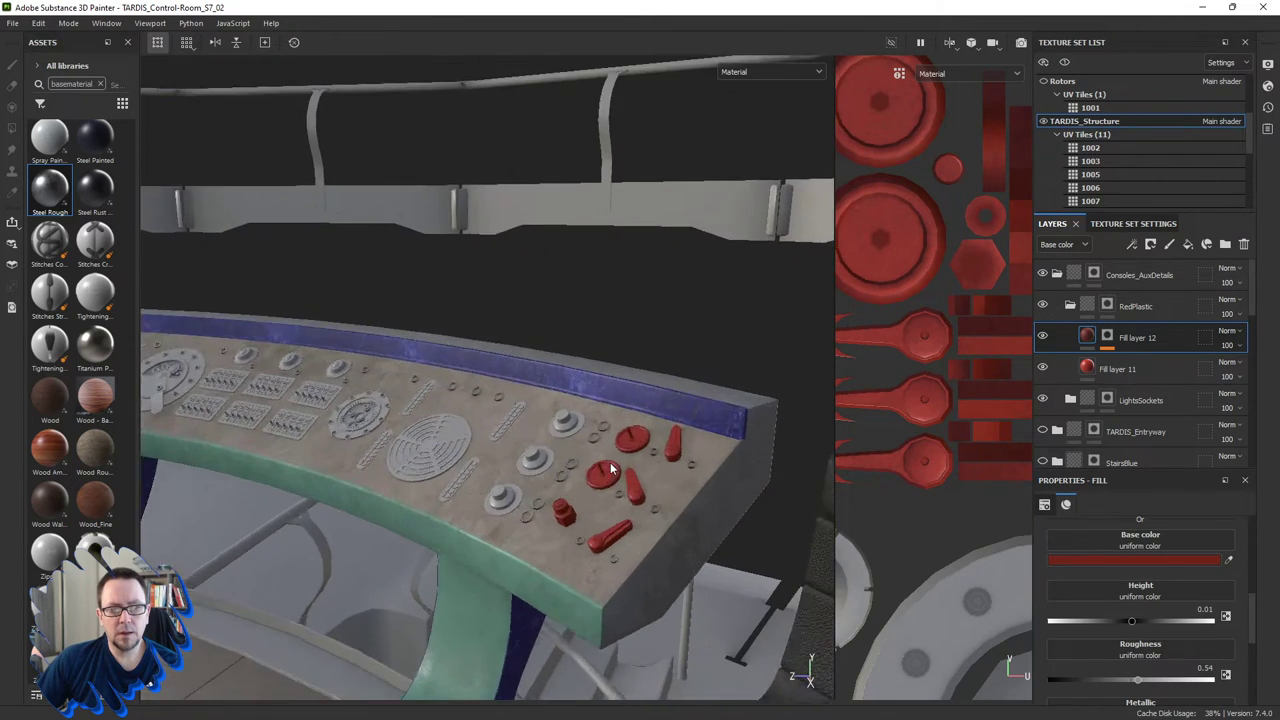
pyautogui.scroll(2, 611, 470)
pyautogui.scroll(1, 611, 476)
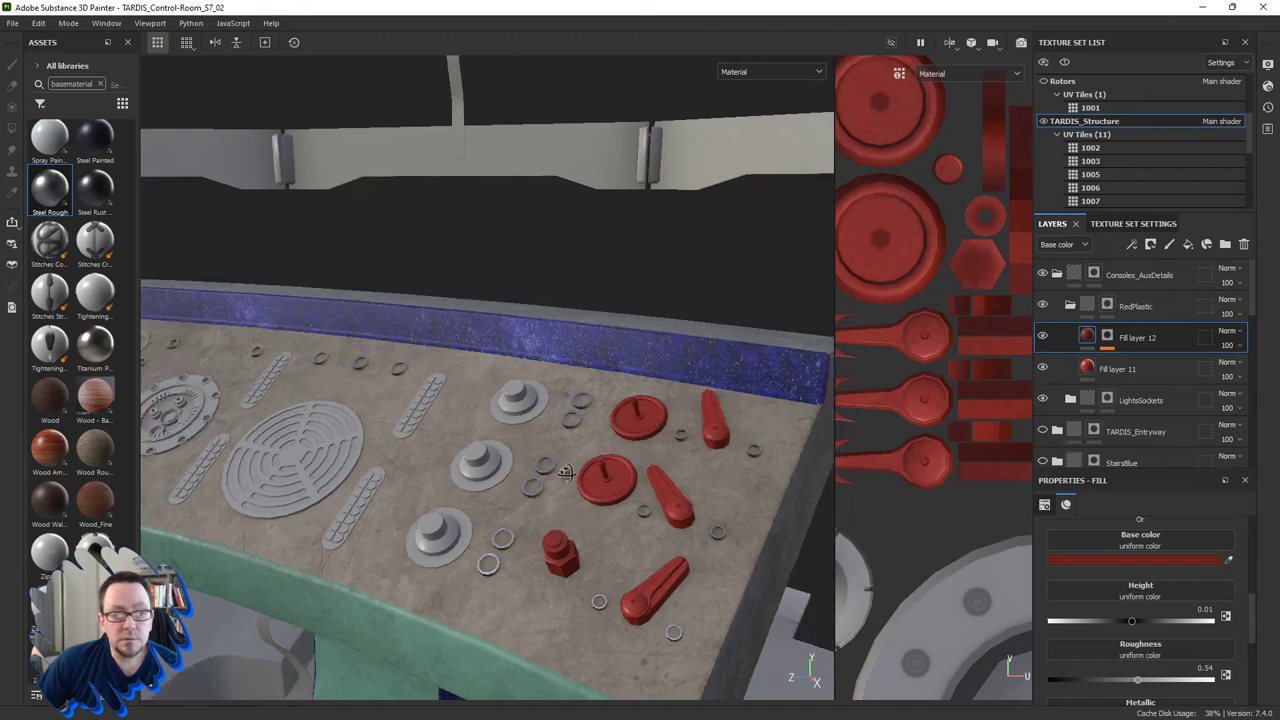
pyautogui.moveTo(615, 479)
pyautogui.keyDown('alt'); pyautogui.mouseDown()
pyautogui.moveTo(608, 487)
pyautogui.moveTo(855, 512)
pyautogui.mouseUp(); pyautogui.keyUp('alt')
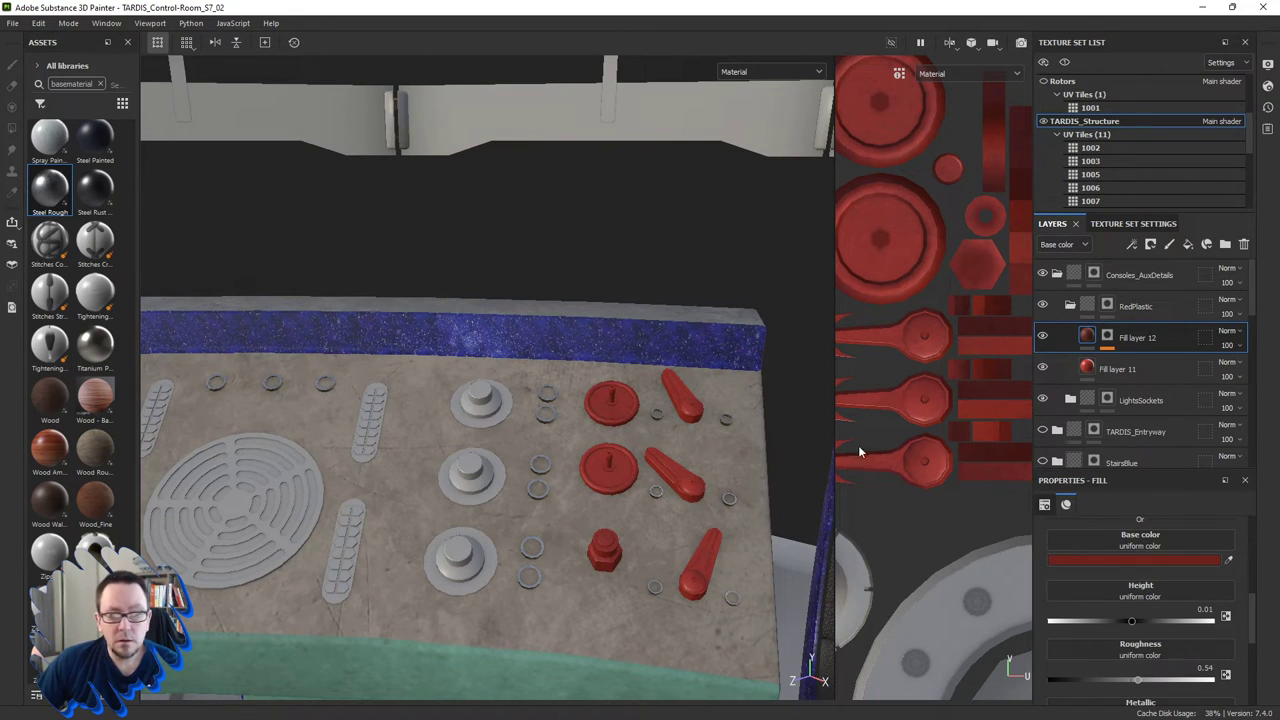
# Collapse RedPlastic, switch to Polygon Fill, and add a new empty Folder 1.
pyautogui.click(1070, 306)
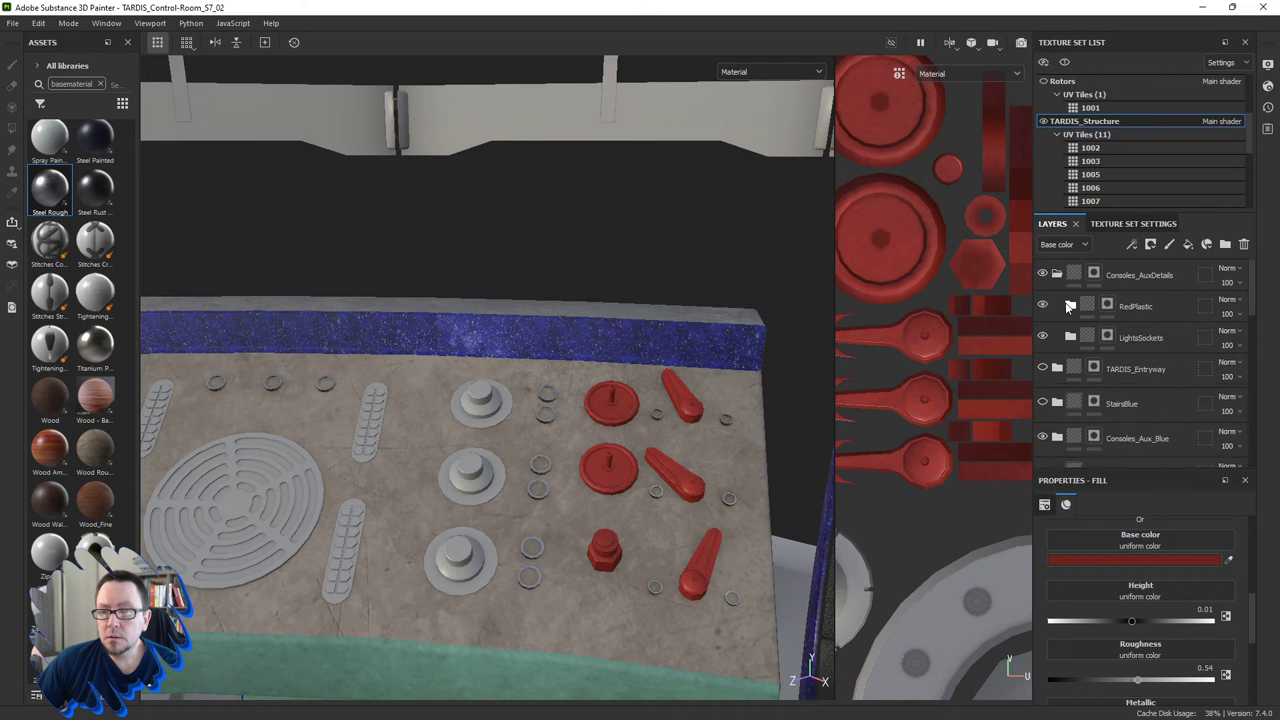
pyautogui.click(1131, 316)
pyautogui.press('4')
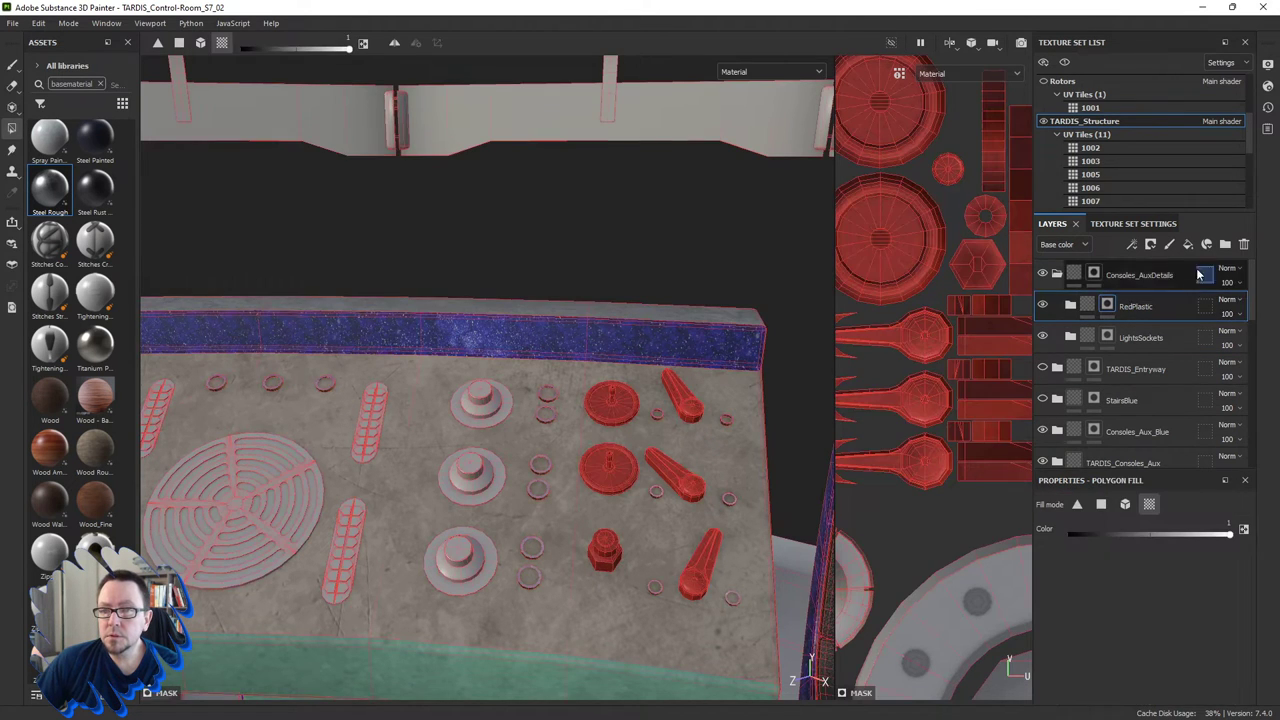
pyautogui.click(1225, 246)
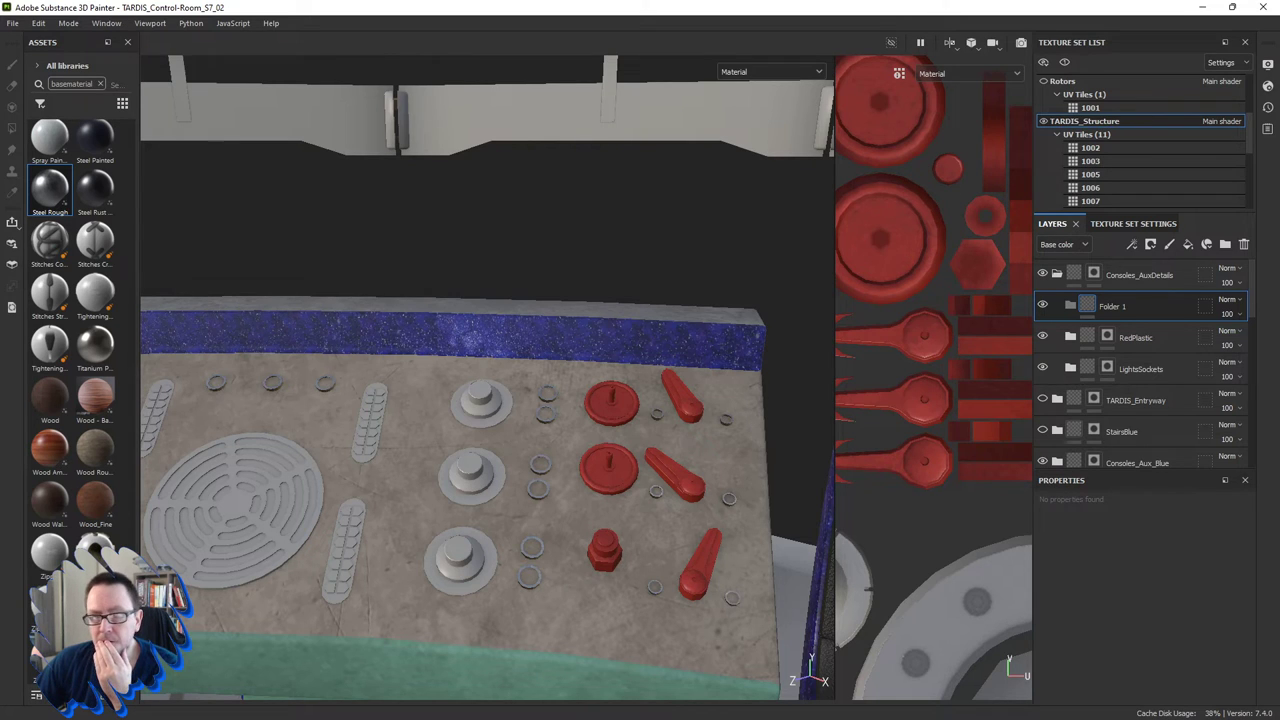
# Rename the LightsSockets folder to 'Metal'.
pyautogui.doubleClick(1140, 369)
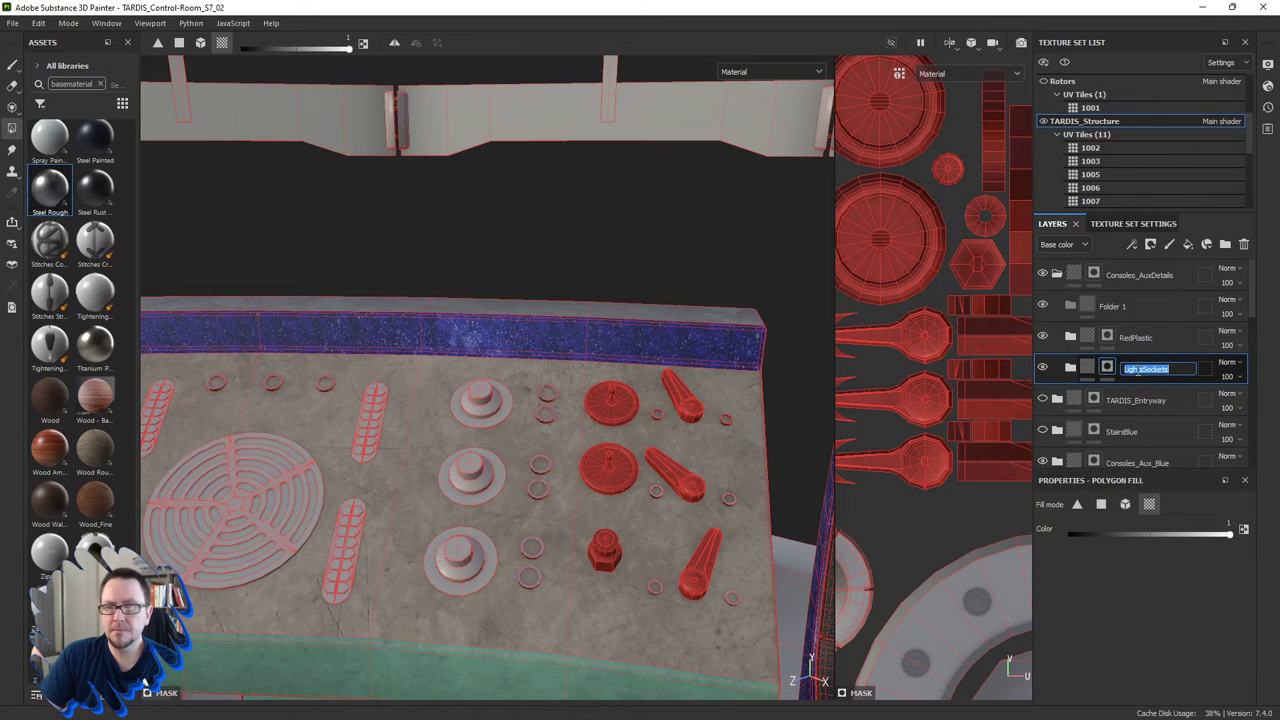
pyautogui.write('Metal')
pyautogui.press('Return')
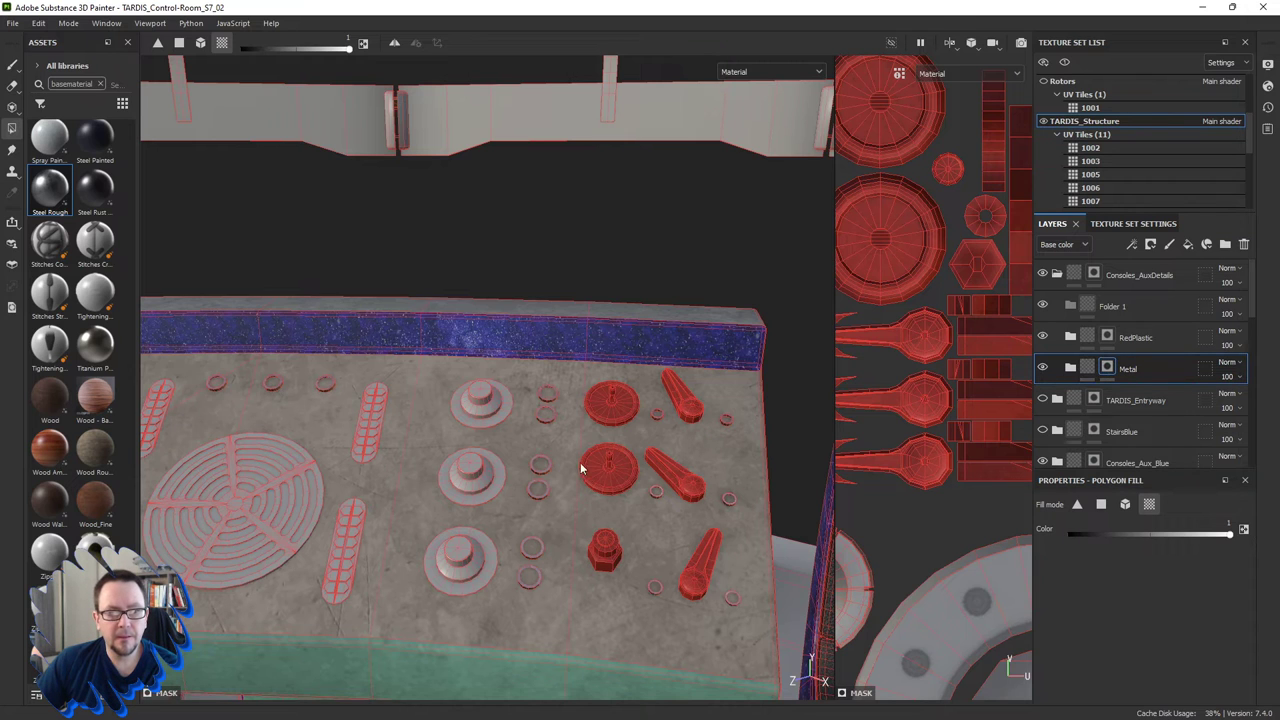
# Centre a ring island in the UV view and set the Metal mask fill to polygon mode.
pyautogui.scroll(2, 581, 468)
pyautogui.scroll(3, 484, 421)
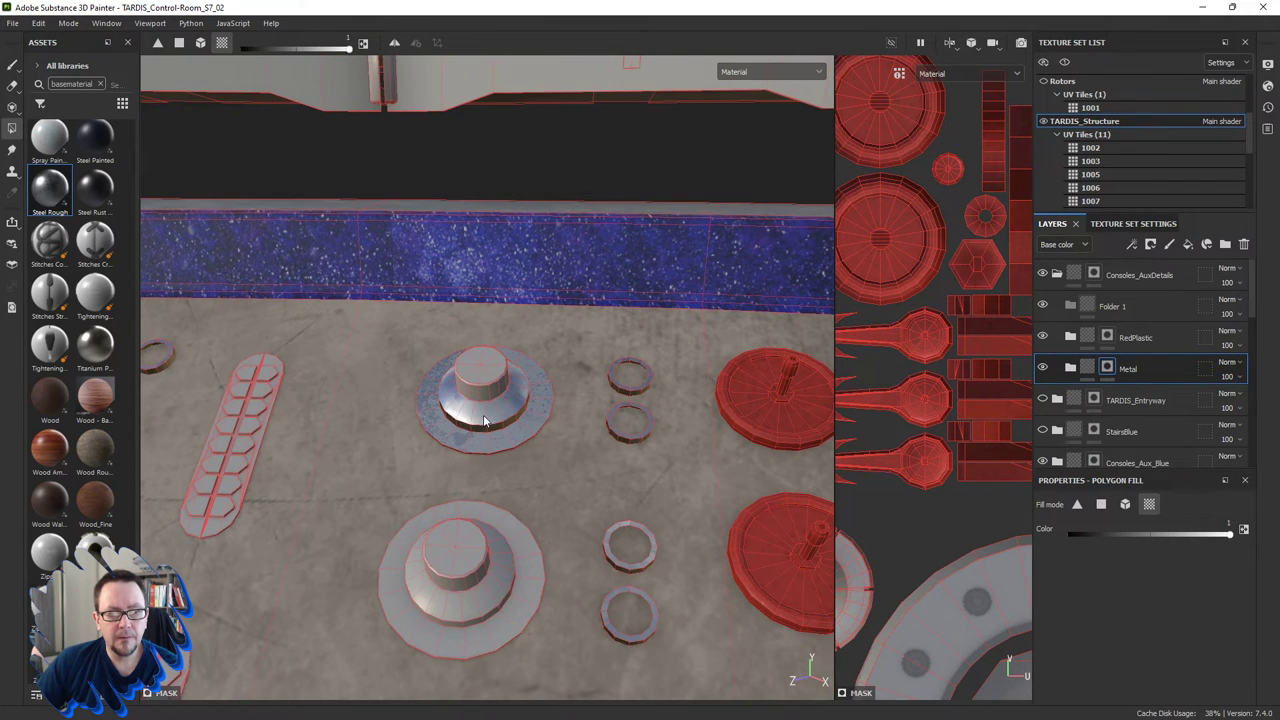
pyautogui.scroll(-3, 890, 463)
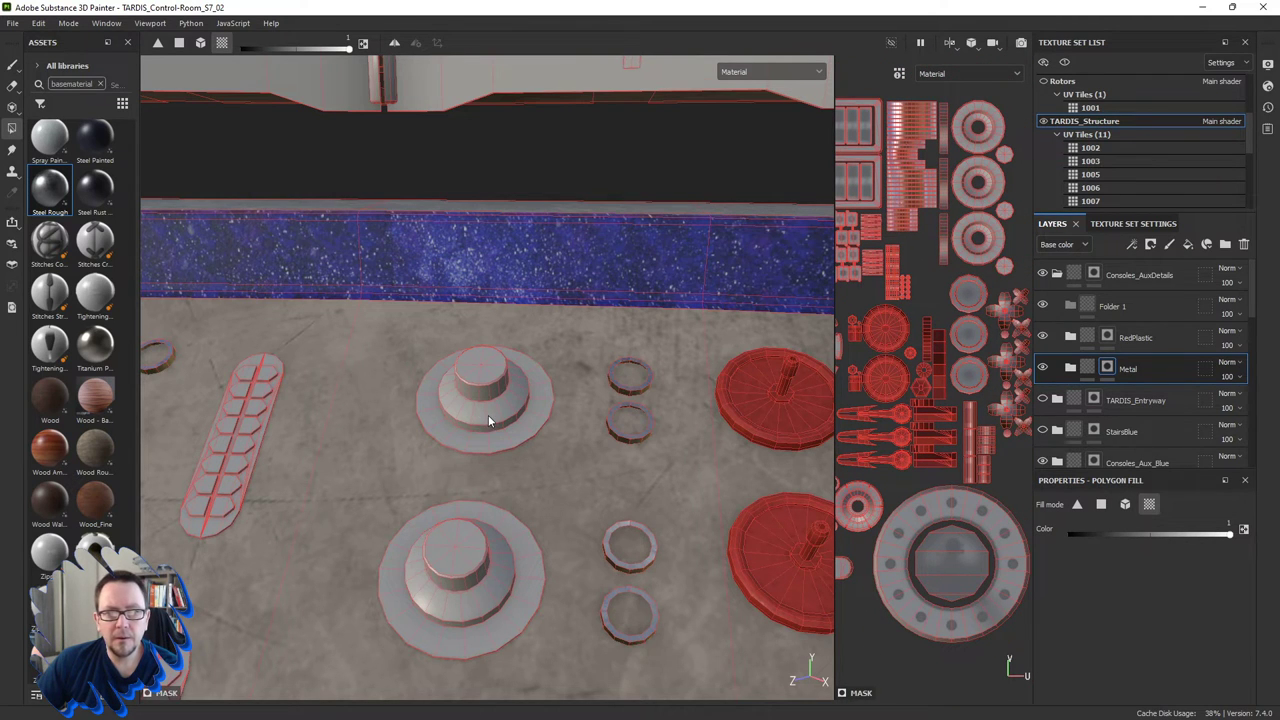
pyautogui.scroll(3, 976, 262)
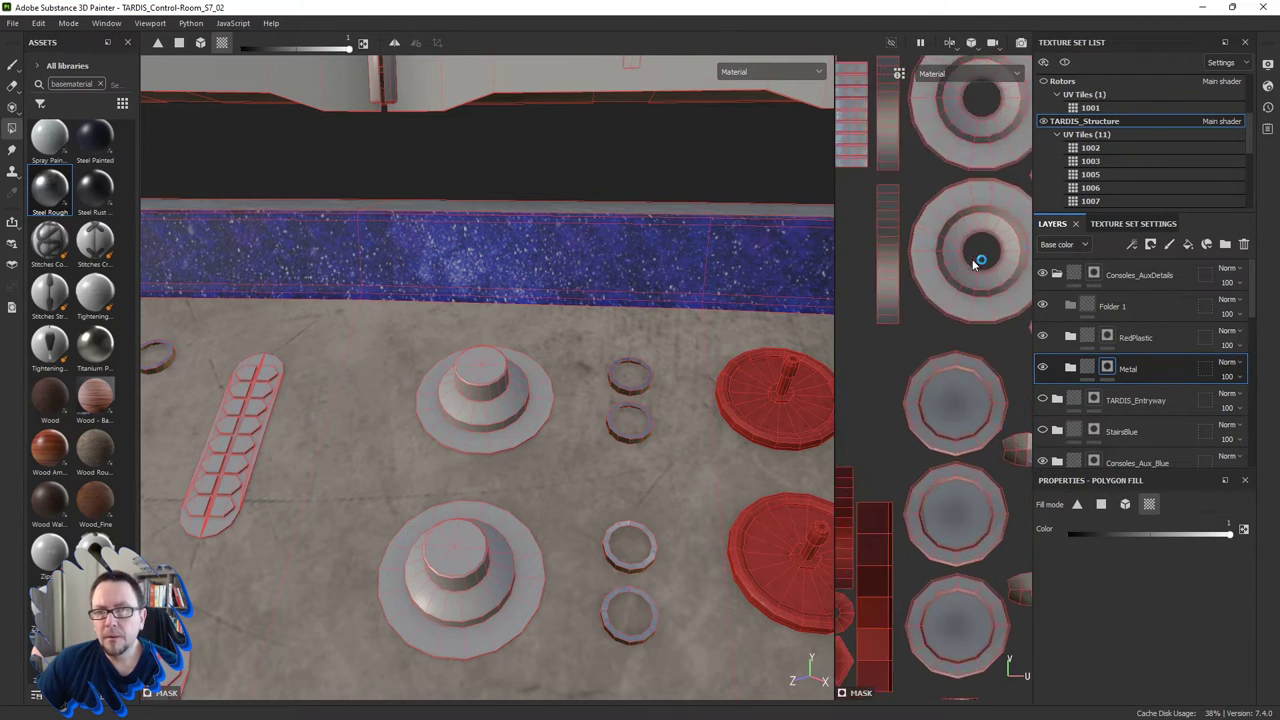
pyautogui.scroll(2, 975, 262)
pyautogui.scroll(1, 972, 250)
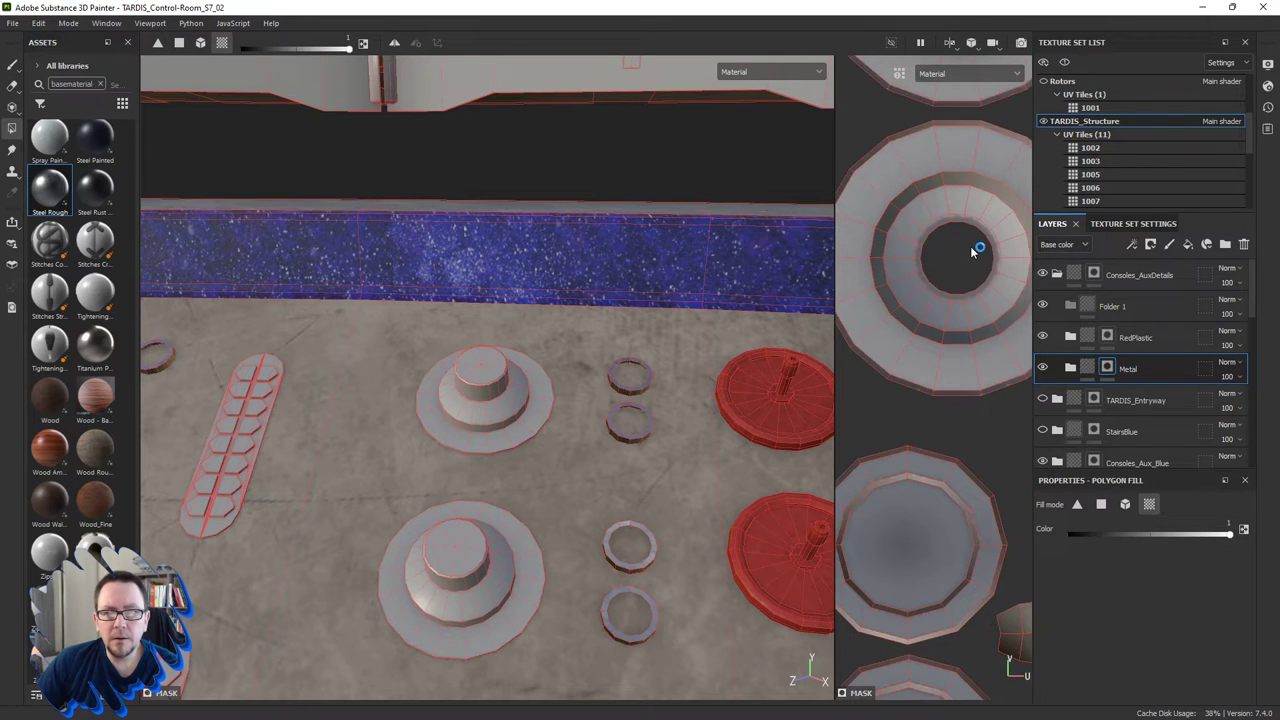
pyautogui.moveTo(972, 250); pyautogui.dragTo(966, 303, button='middle')
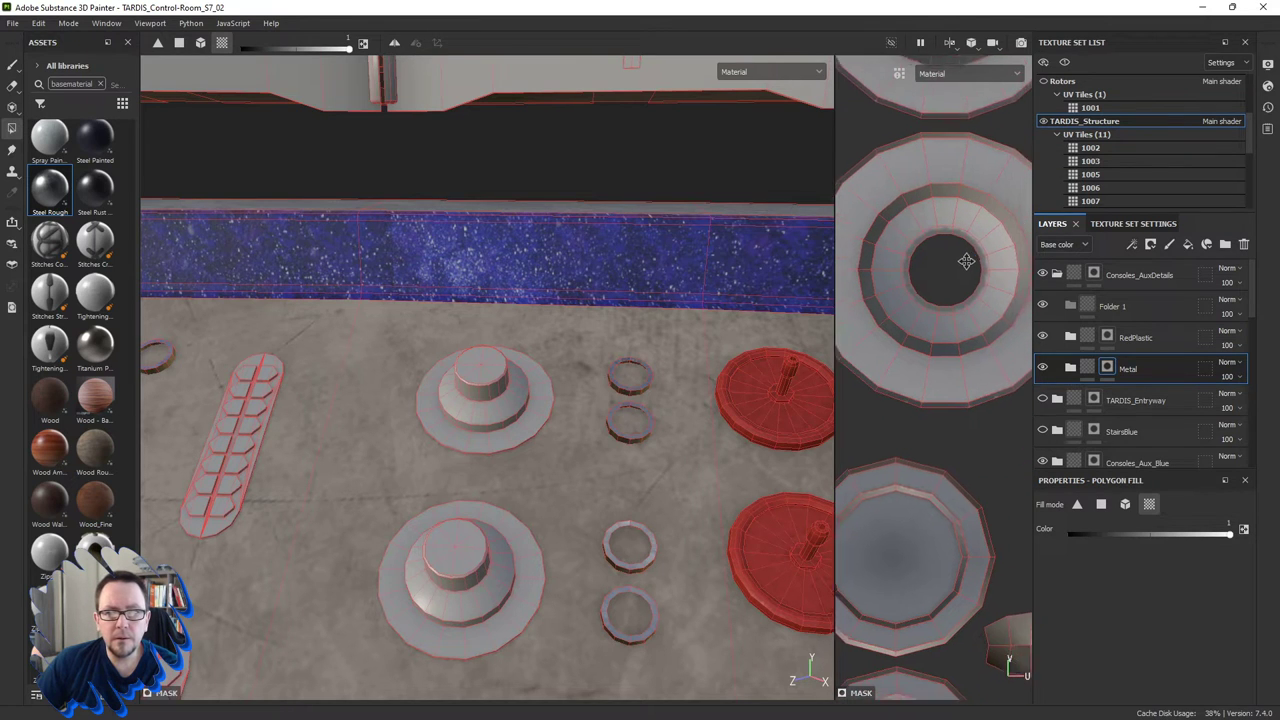
pyautogui.click(1102, 505)
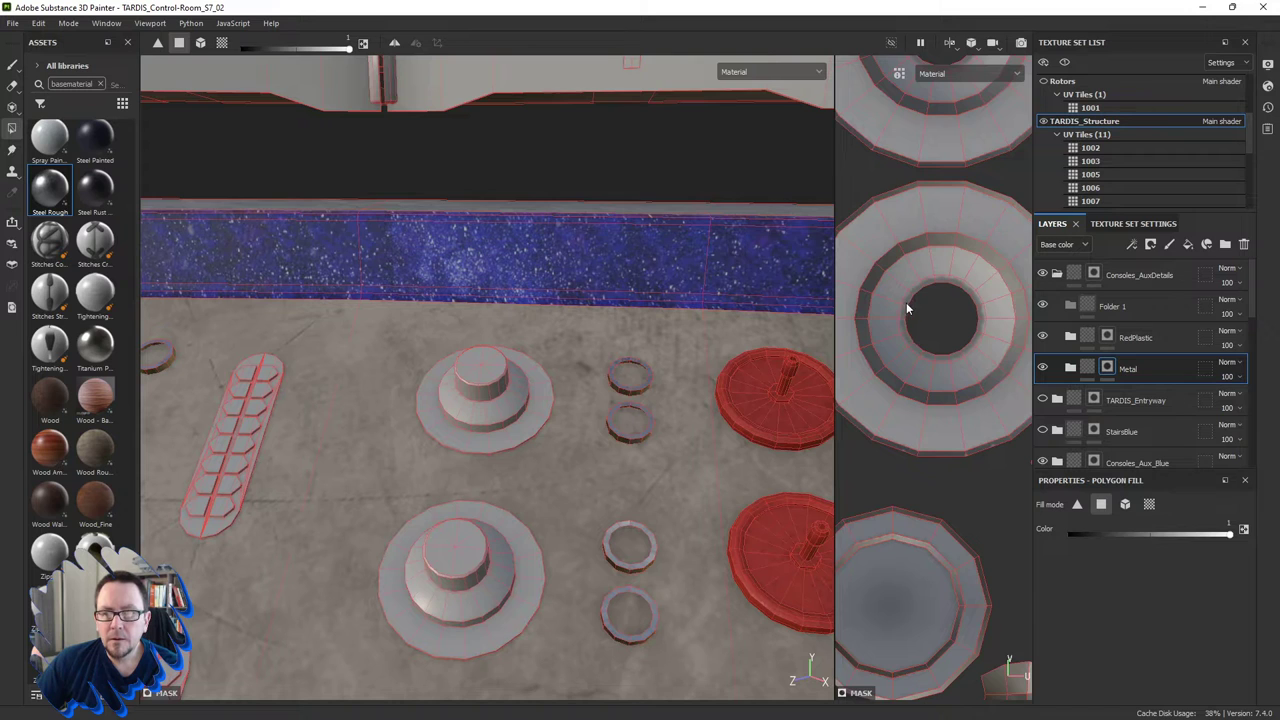
# Fill two ring UV islands with metal by box-selecting them.
pyautogui.scroll(1, 946, 313)
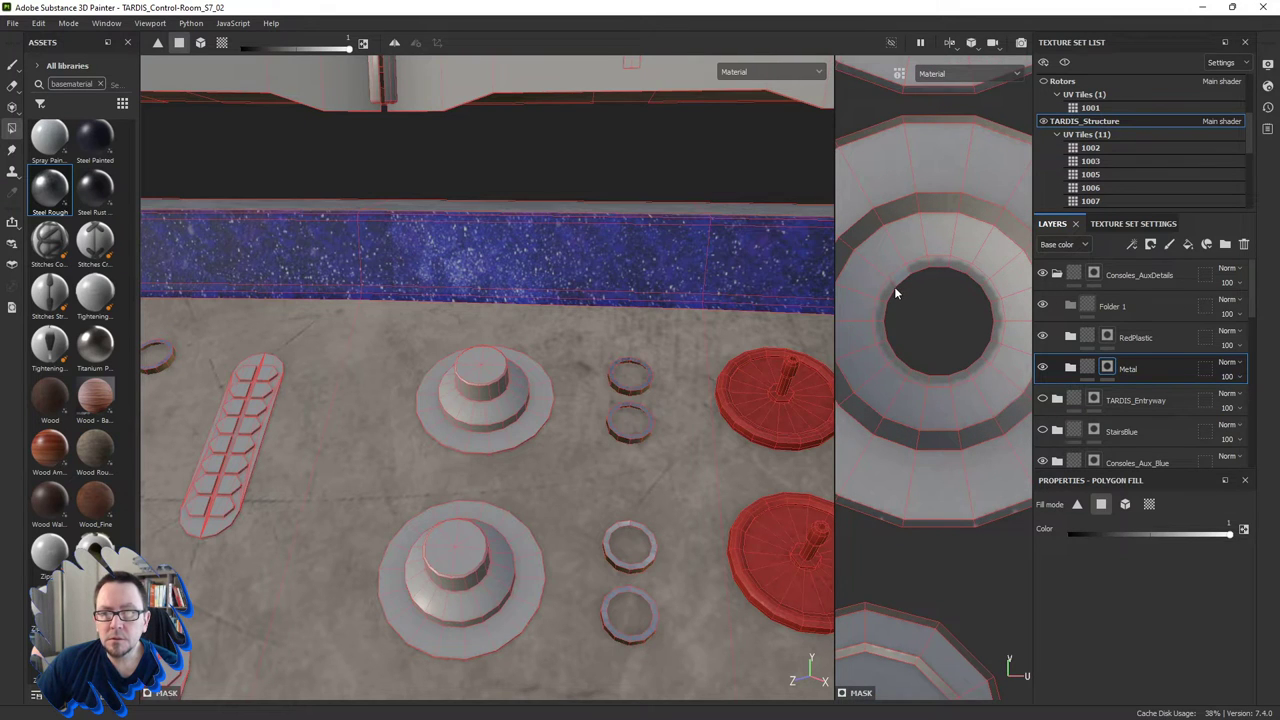
pyautogui.scroll(-1, 927, 336)
pyautogui.moveTo(892, 267); pyautogui.dragTo(997, 384)
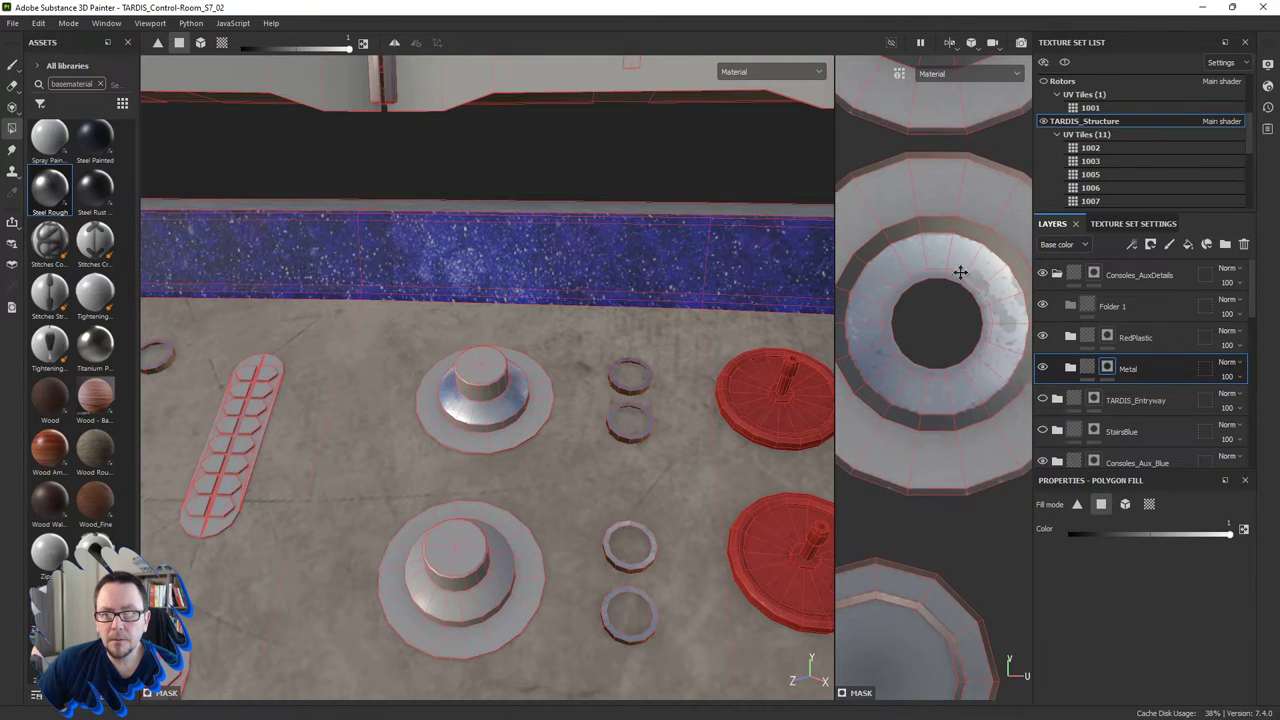
pyautogui.moveTo(963, 271)
pyautogui.mouseDown(button='middle')
pyautogui.moveTo(944, 300)
pyautogui.moveTo(906, 307)
pyautogui.mouseUp(button='middle')
pyautogui.moveTo(898, 307); pyautogui.dragTo(962, 349)
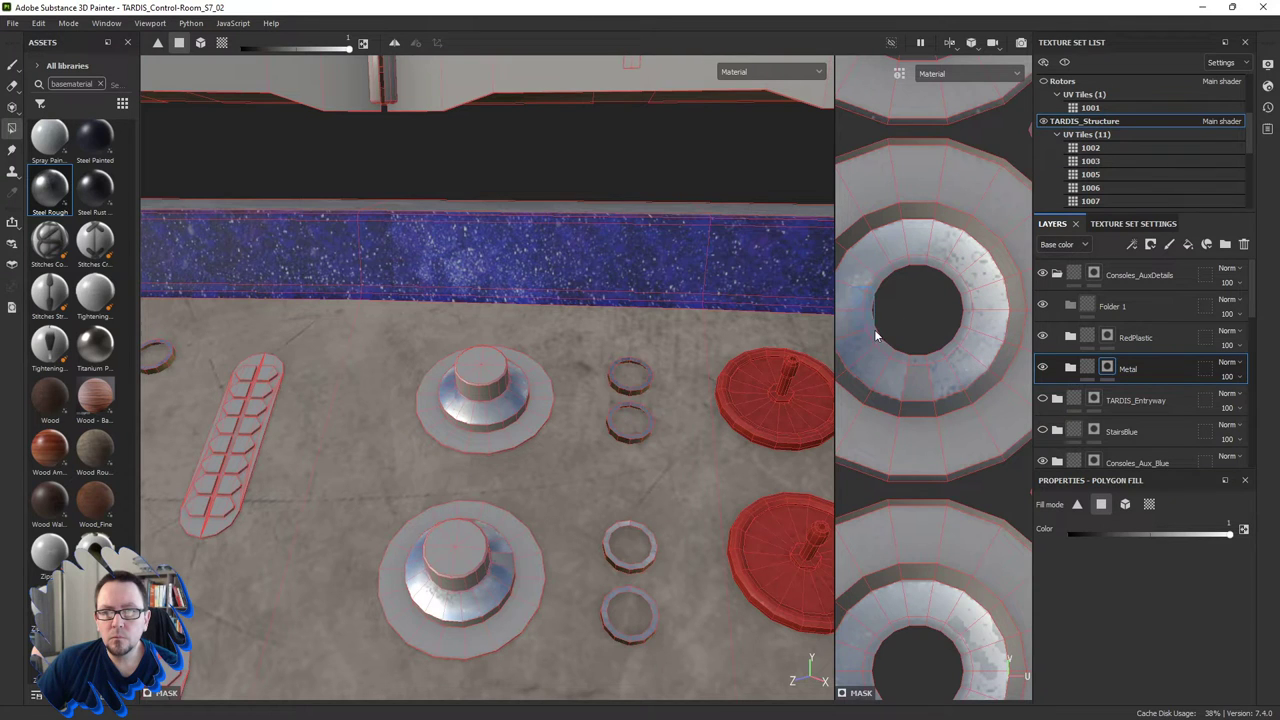
pyautogui.moveTo(934, 262); pyautogui.dragTo(943, 312, button='middle')
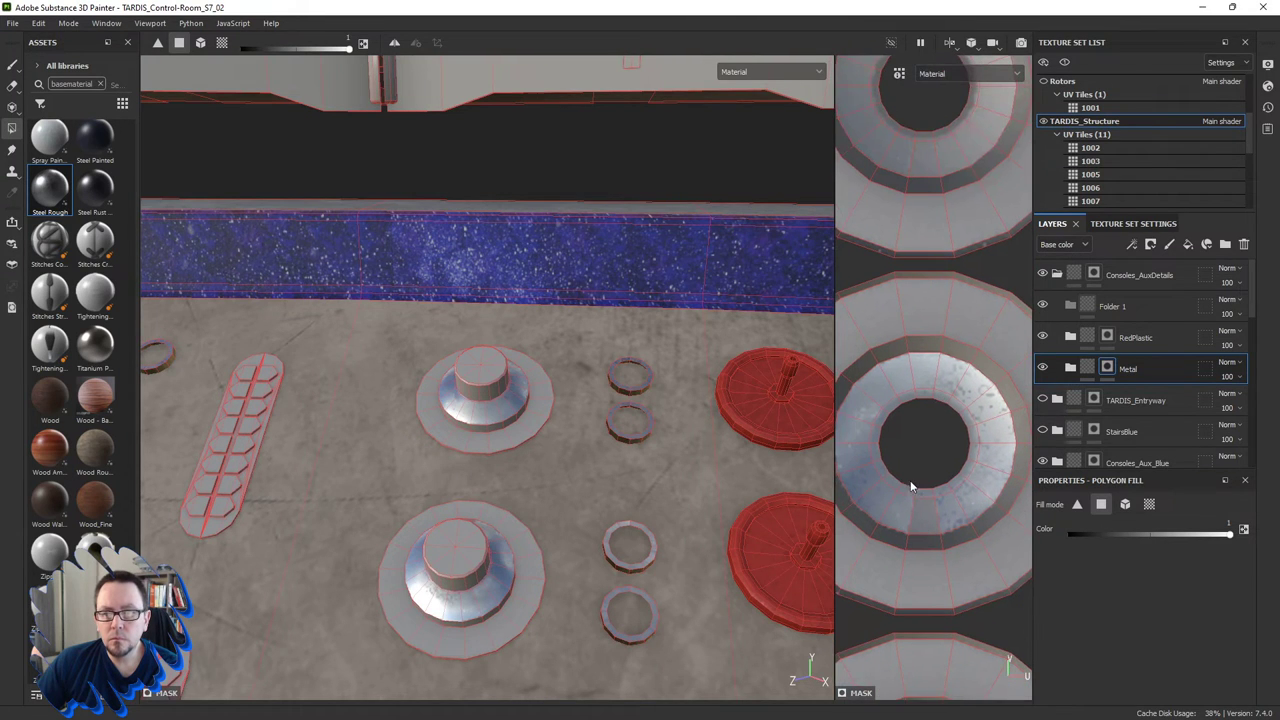
# Fill the ring's bottom faces and an upper-edge face with metal.
pyautogui.click(940, 541)
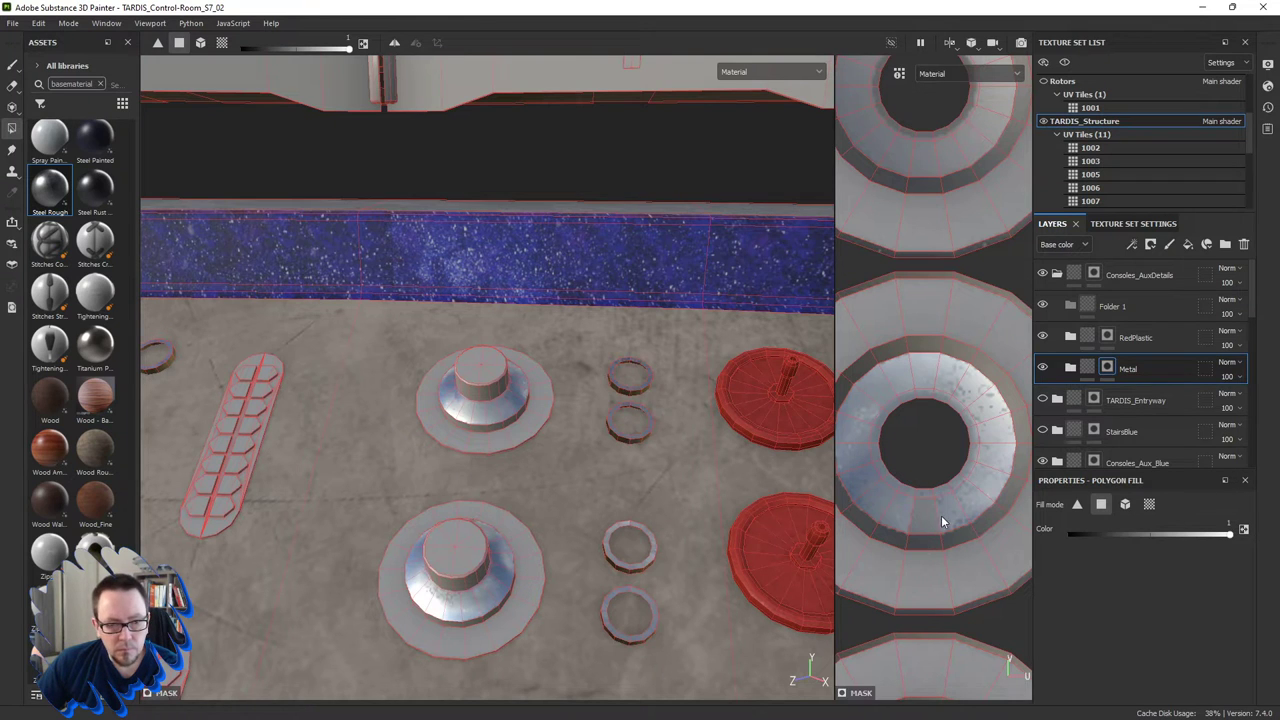
pyautogui.moveTo(946, 482); pyautogui.dragTo(913, 376, button='middle')
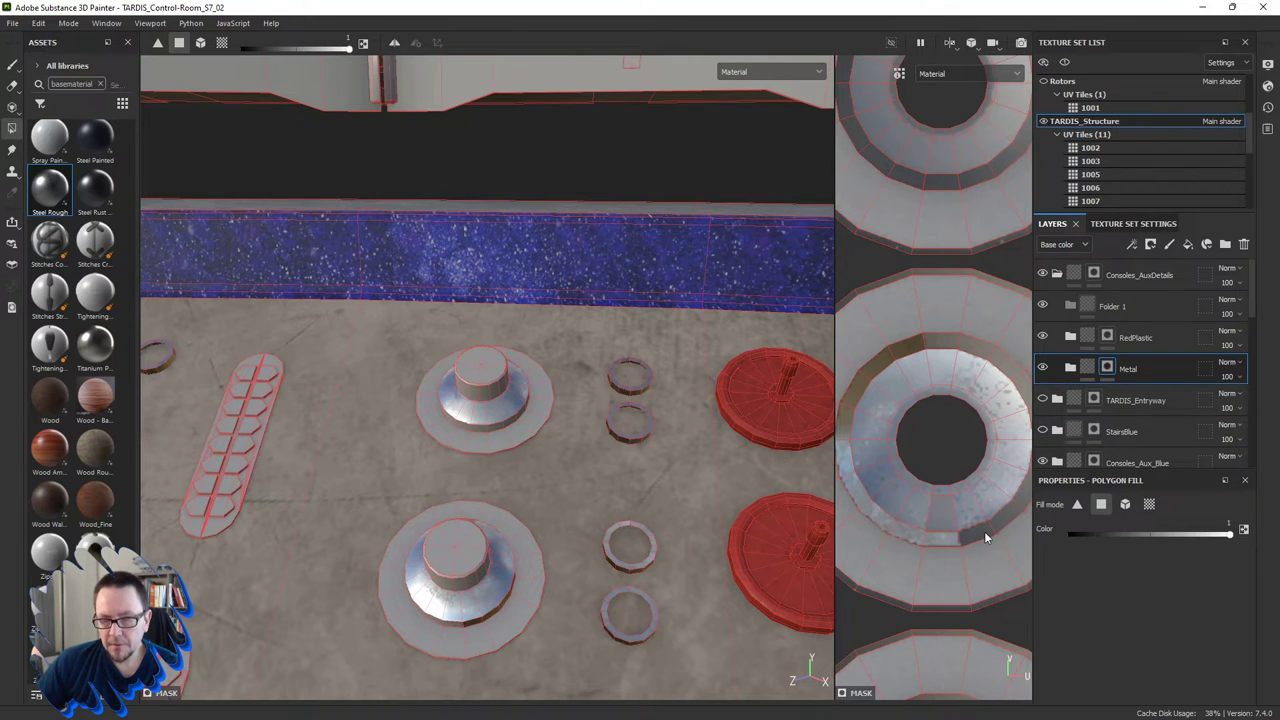
pyautogui.moveTo(984, 531); pyautogui.dragTo(917, 537, button='middle')
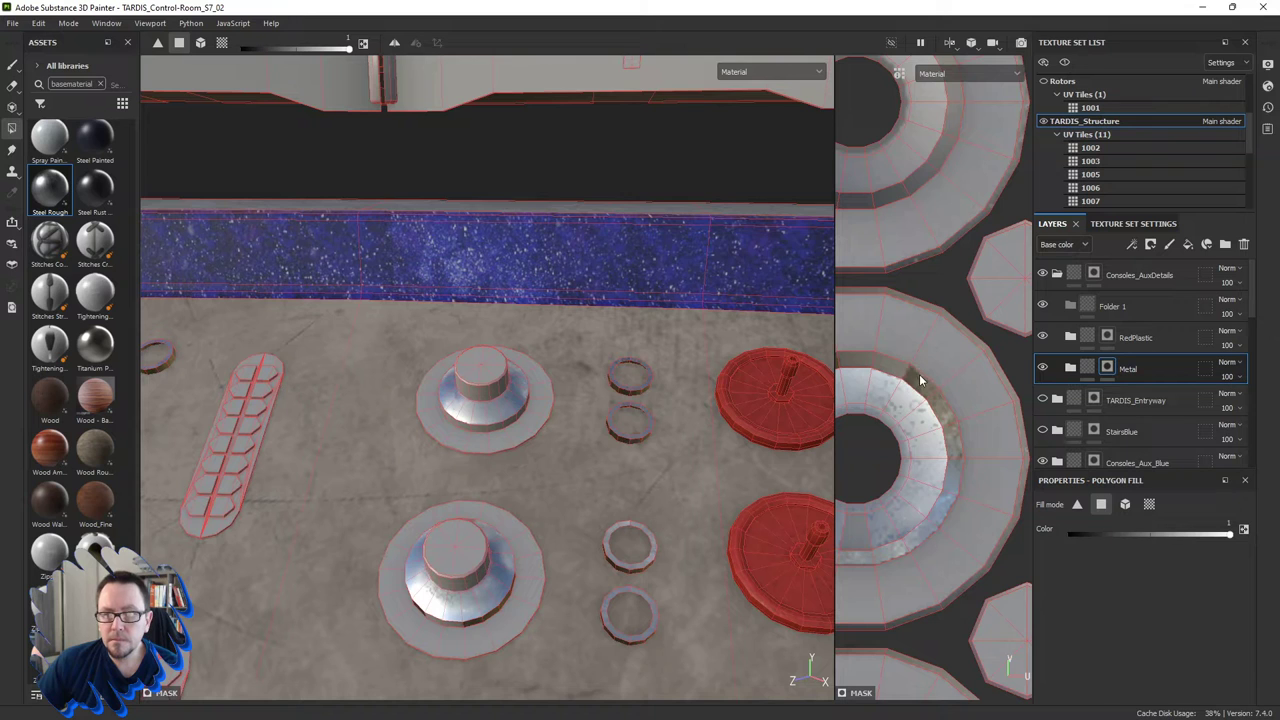
pyautogui.moveTo(893, 370)
pyautogui.mouseDown(button='middle')
pyautogui.moveTo(947, 377)
pyautogui.moveTo(922, 320)
pyautogui.moveTo(943, 277)
pyautogui.moveTo(950, 362)
pyautogui.mouseUp(button='middle')
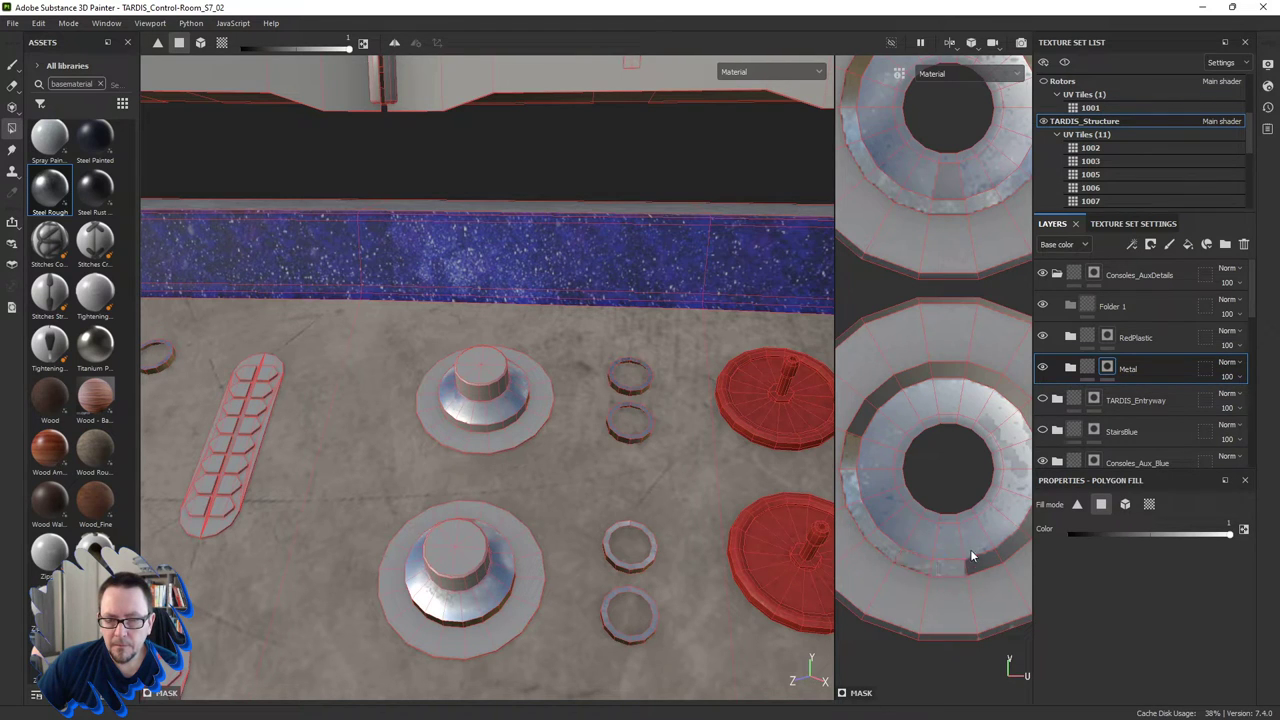
pyautogui.moveTo(1006, 526); pyautogui.dragTo(977, 541, button='middle')
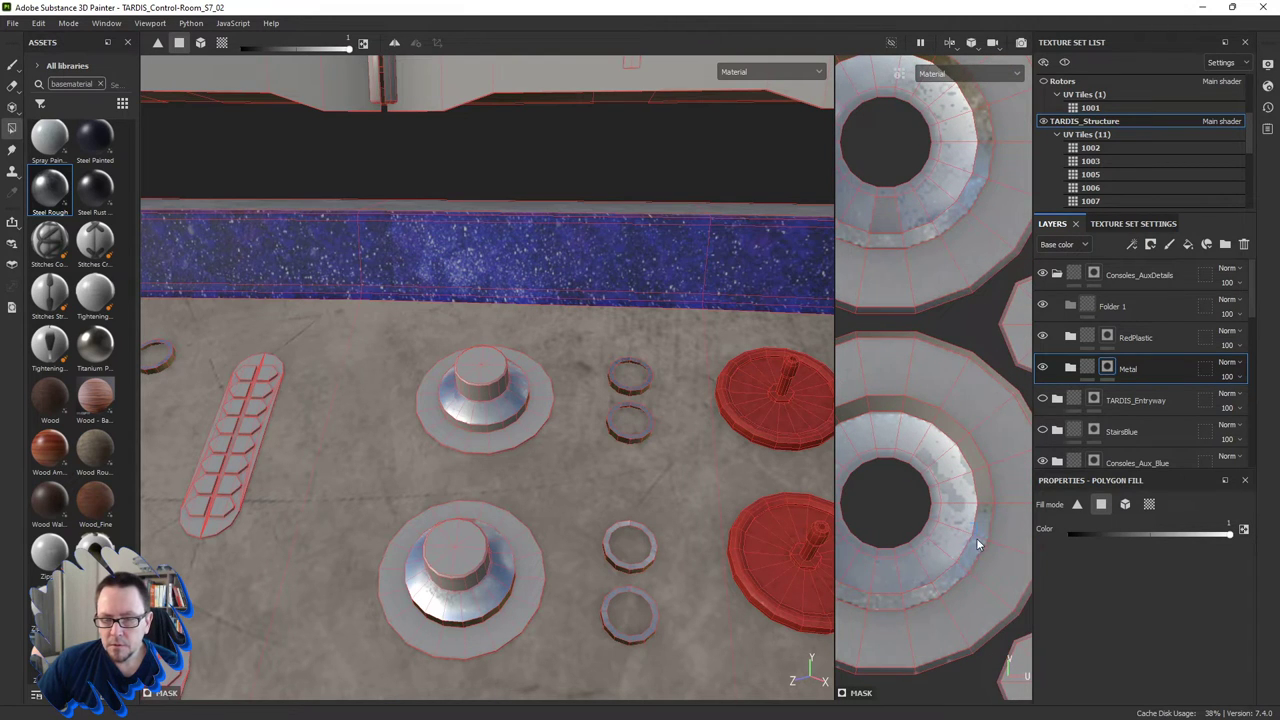
pyautogui.click(935, 425)
# Fill the remaining band, outer and inner ring faces with metal.
pyautogui.moveTo(881, 426); pyautogui.dragTo(927, 424, button='middle')
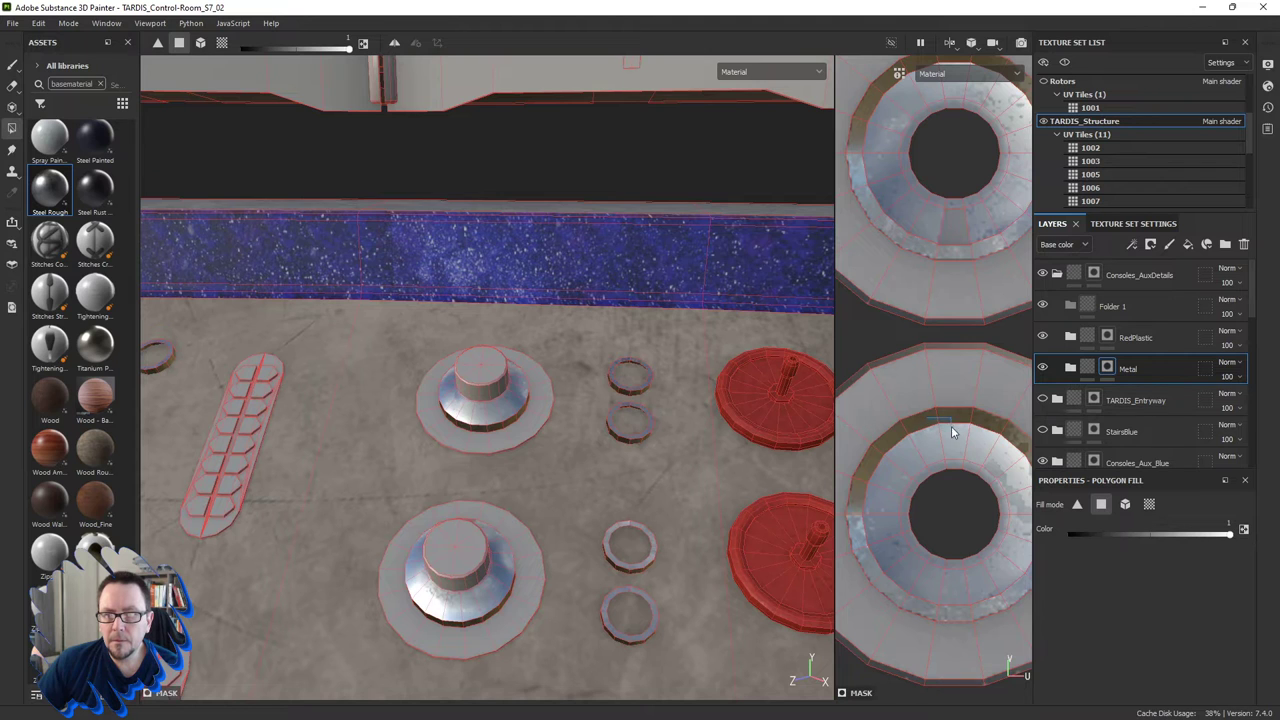
pyautogui.moveTo(955, 430); pyautogui.dragTo(946, 353, button='middle')
pyautogui.scroll(-2, 940, 362)
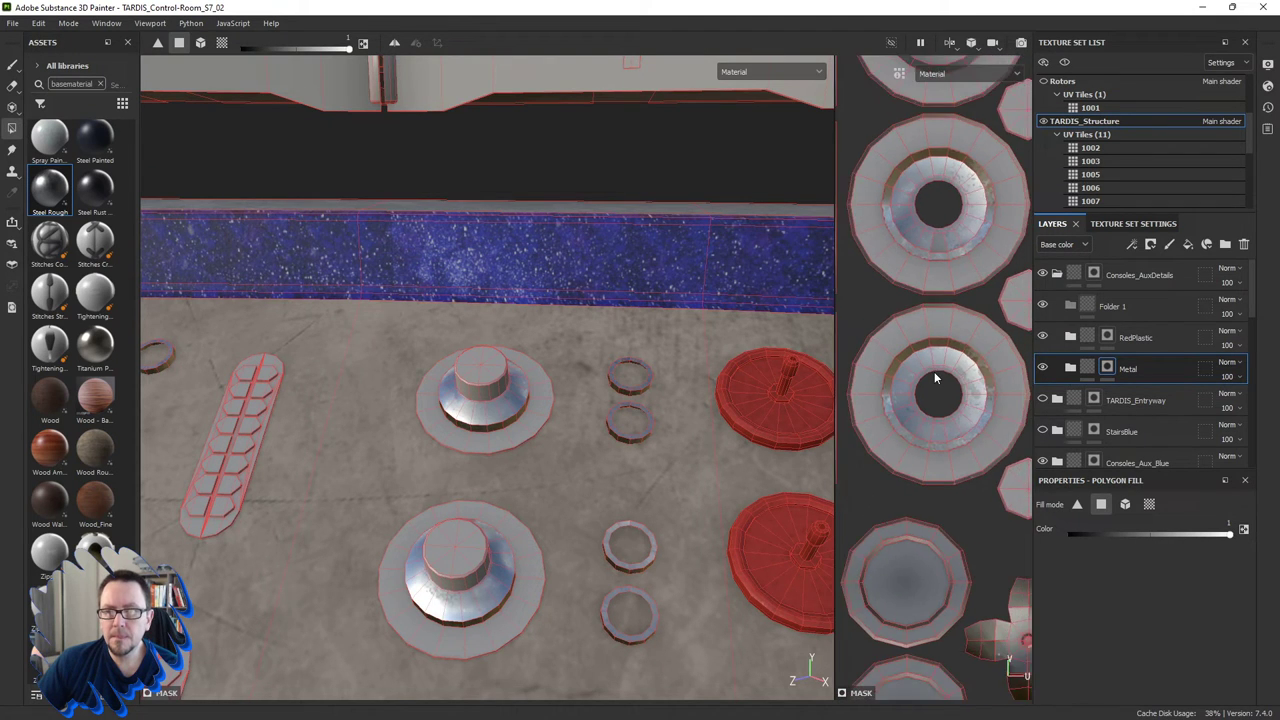
pyautogui.scroll(-1, 934, 371)
pyautogui.scroll(2, 910, 280)
pyautogui.scroll(1, 910, 280)
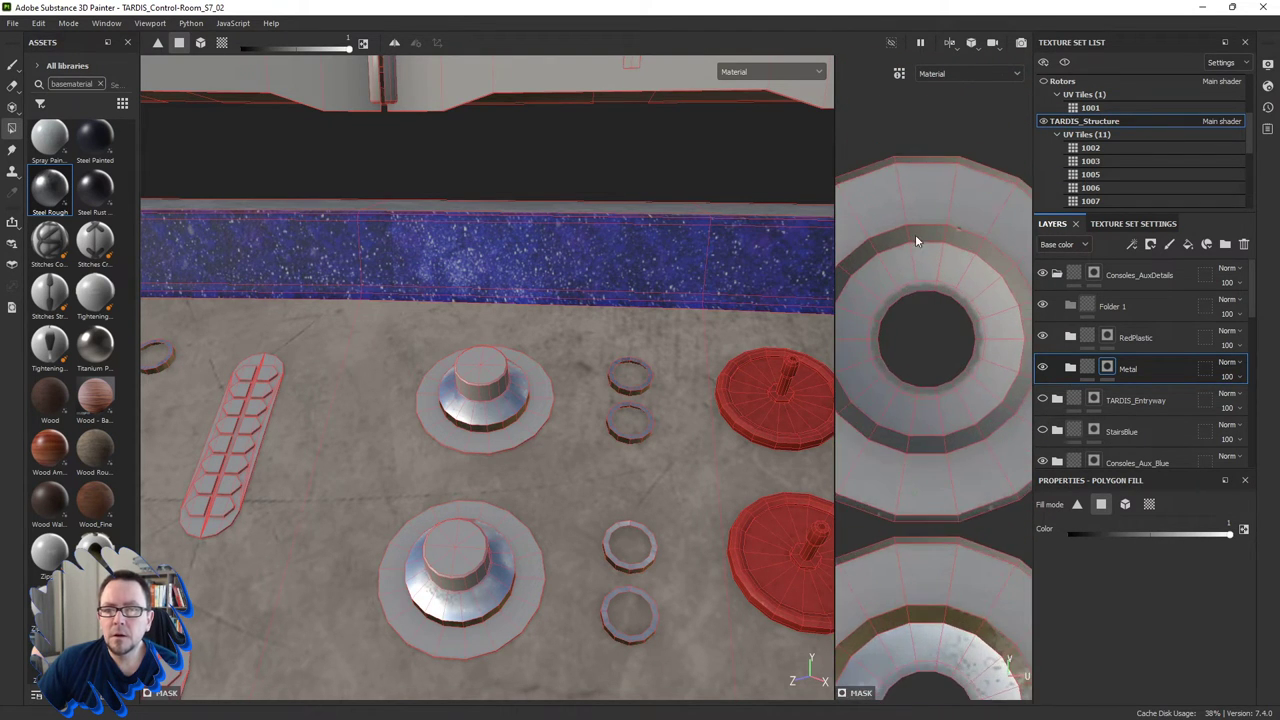
pyautogui.moveTo(937, 288); pyautogui.dragTo(950, 439)
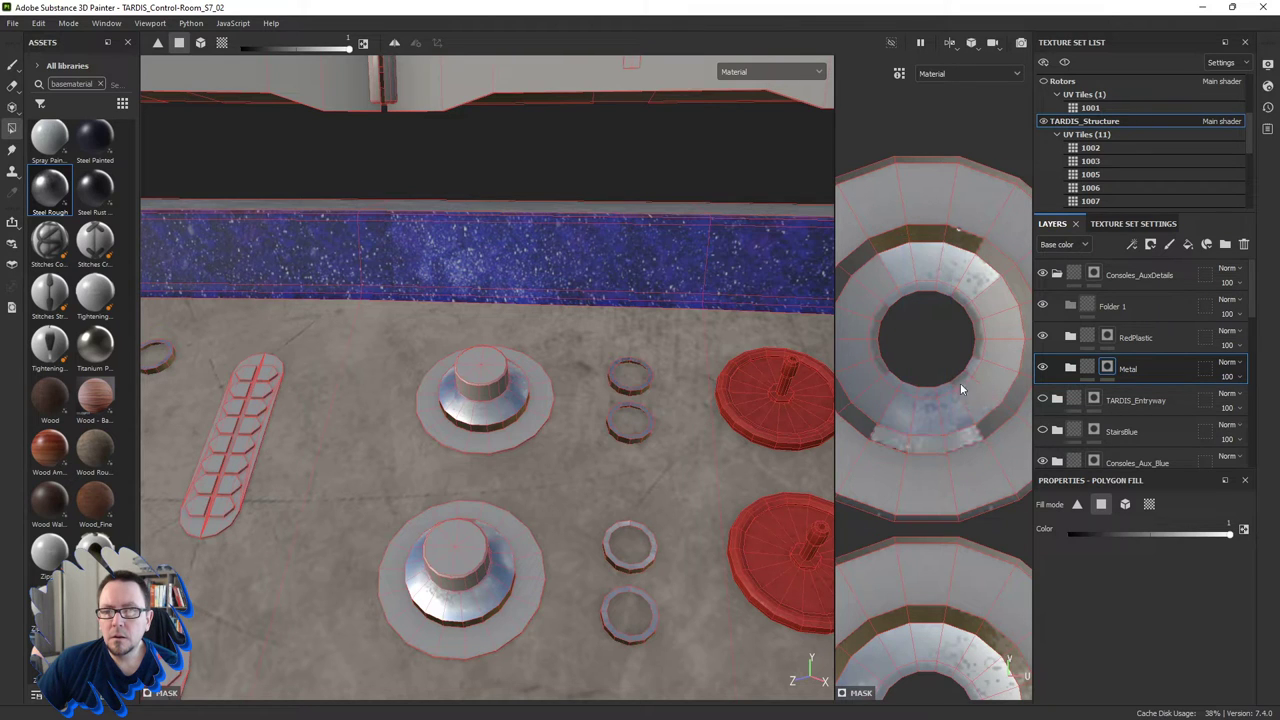
pyautogui.scroll(2, 969, 338)
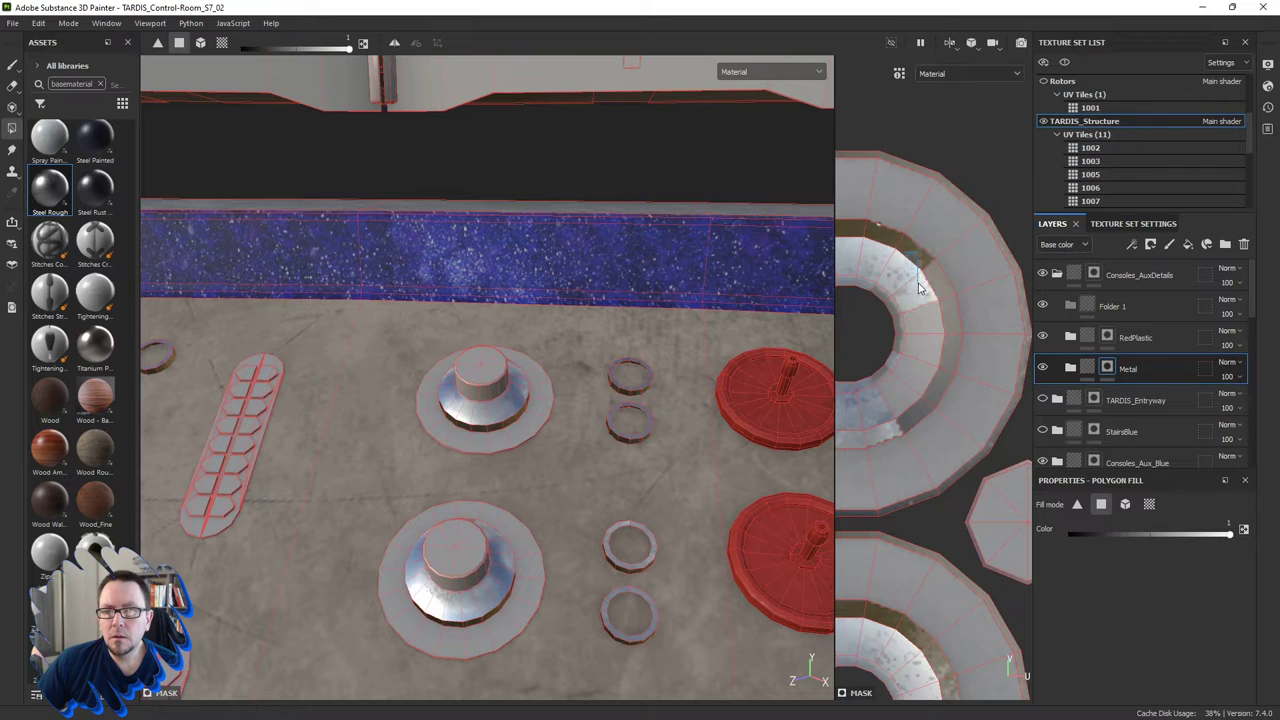
pyautogui.click(926, 290)
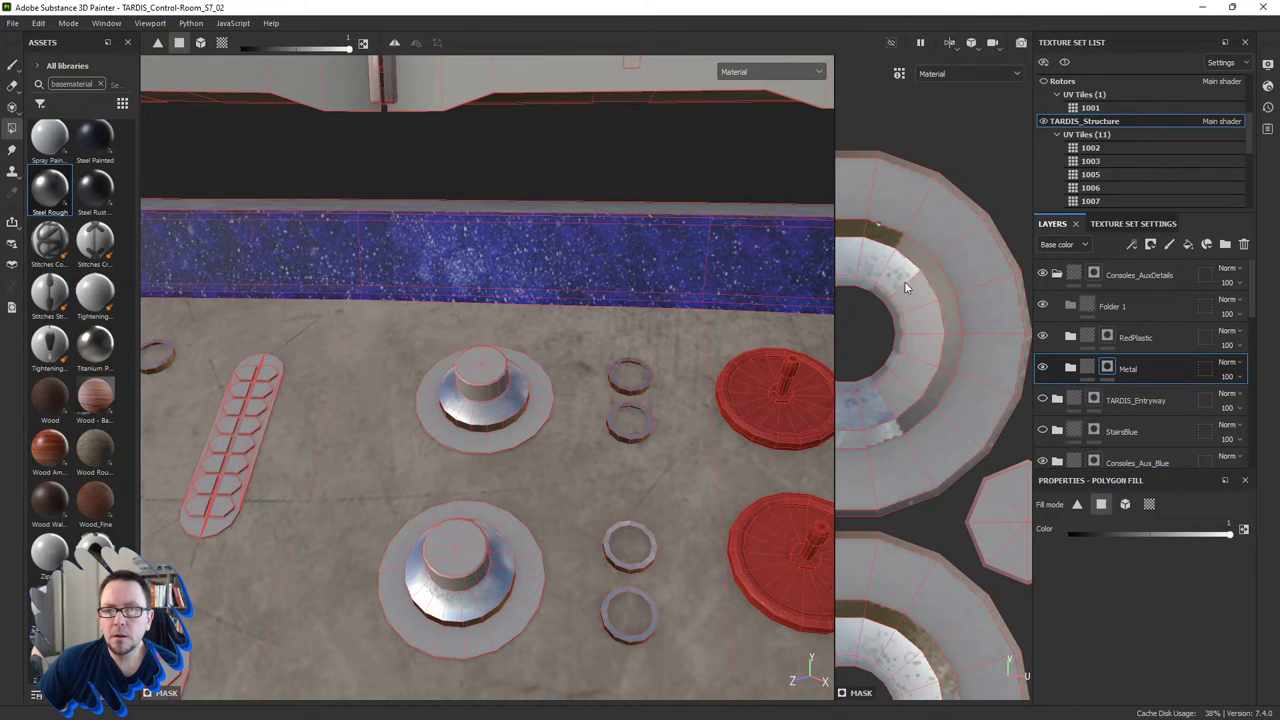
pyautogui.click(922, 287)
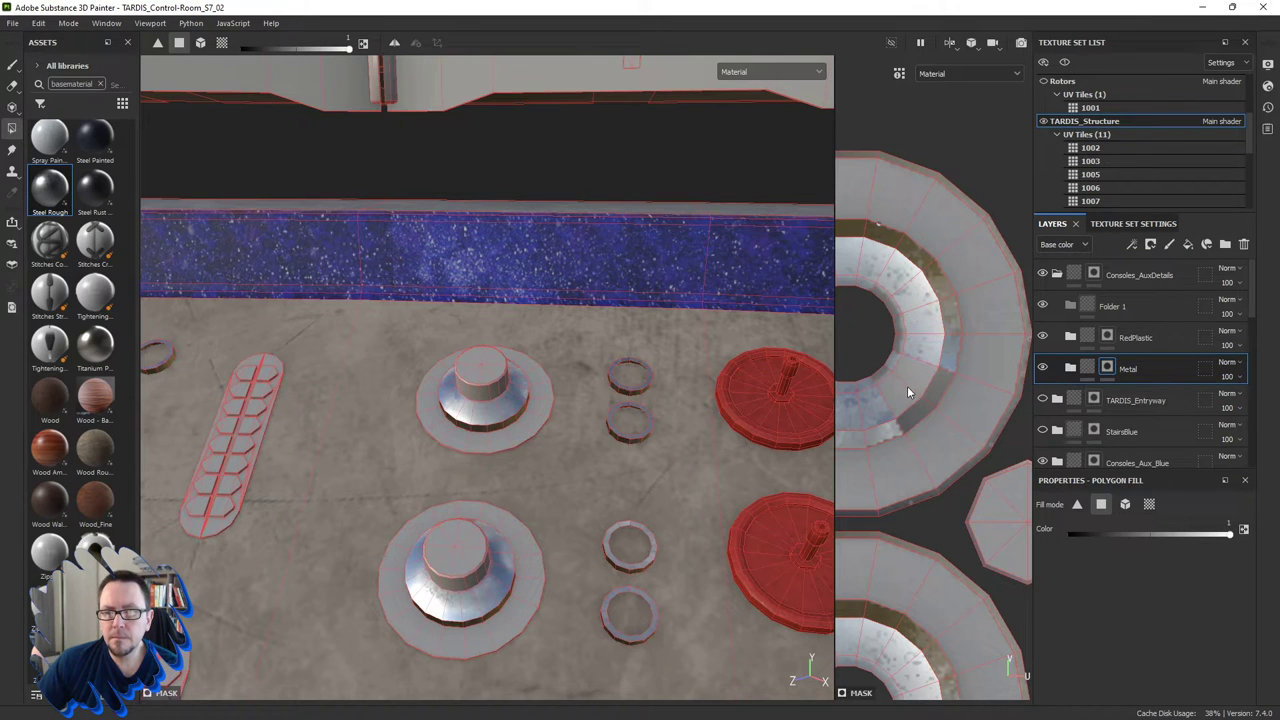
pyautogui.scroll(2, 928, 399)
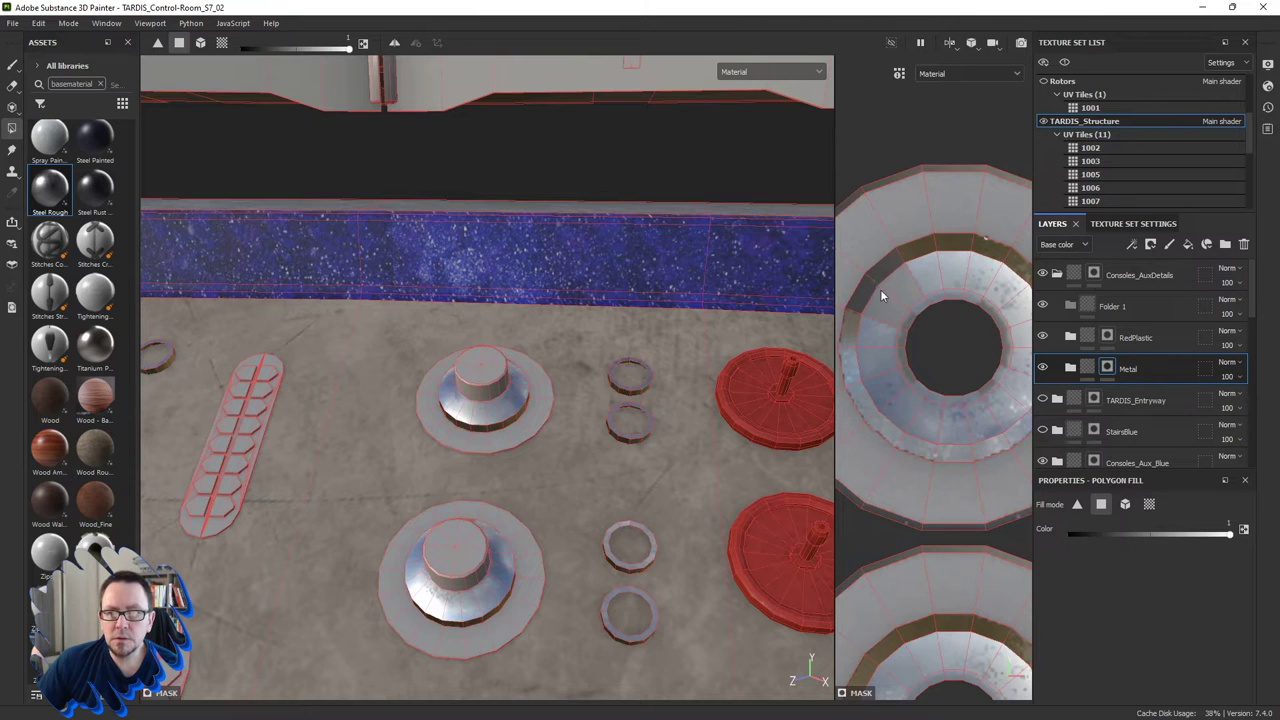
# Orbit and zoom the 3D view to a low close-up of the console's toggle switches.
pyautogui.moveTo(943, 343); pyautogui.dragTo(917, 303, button='middle')
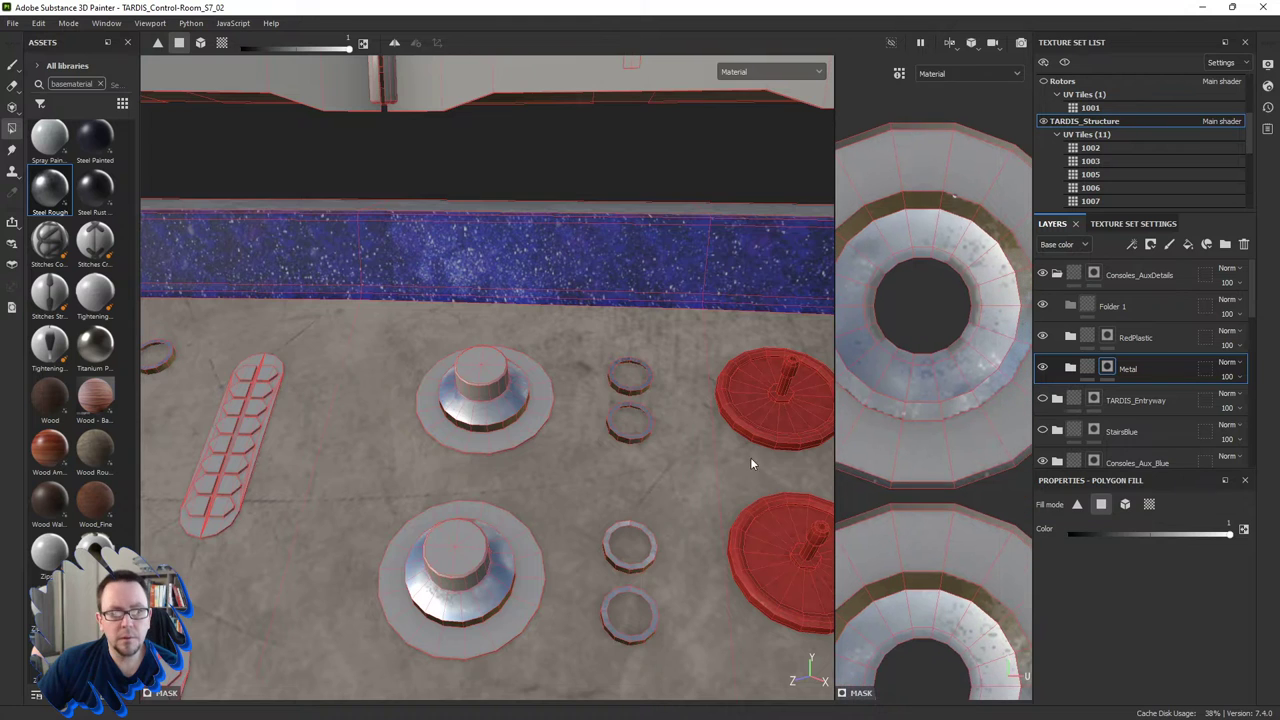
pyautogui.moveTo(750, 457)
pyautogui.keyDown('alt'); pyautogui.mouseDown()
pyautogui.moveTo(323, 654)
pyautogui.moveTo(450, 494)
pyautogui.mouseUp(); pyautogui.keyUp('alt')
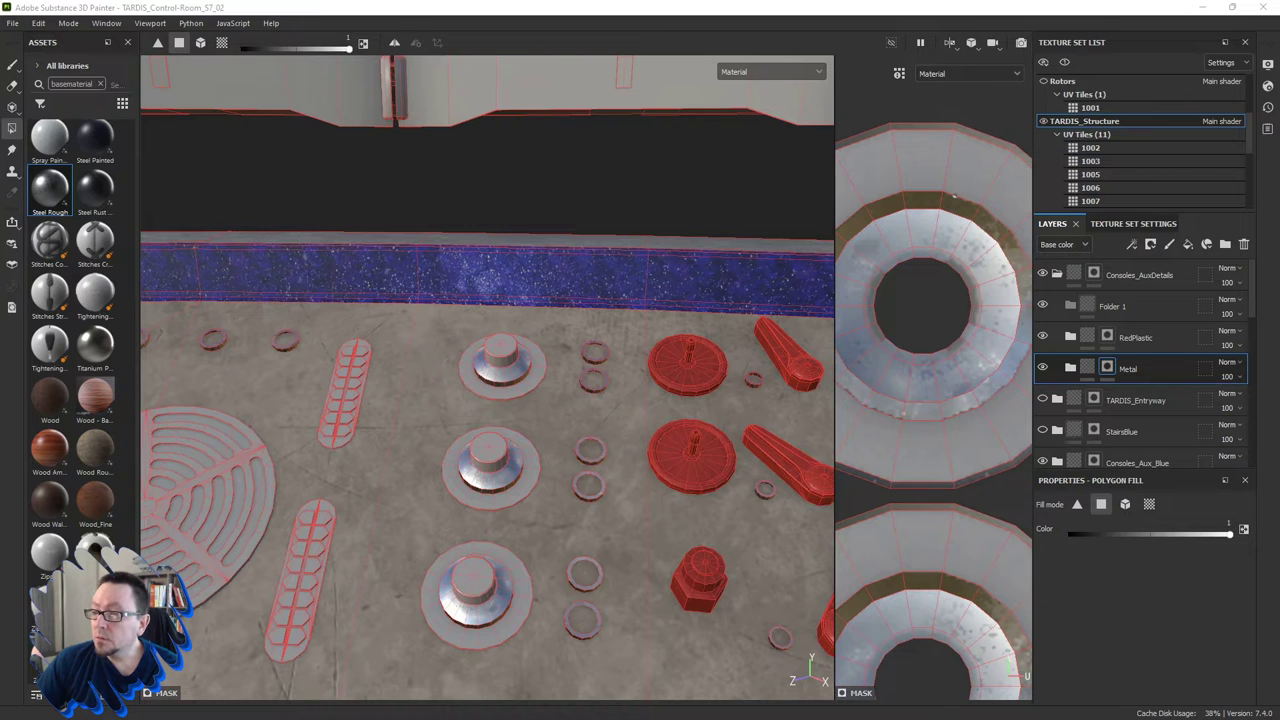
pyautogui.scroll(-5, 754, 234)
pyautogui.keyDown('alt'); pyautogui.moveTo(754, 234); pyautogui.dragTo(403, 366); pyautogui.keyUp('alt')
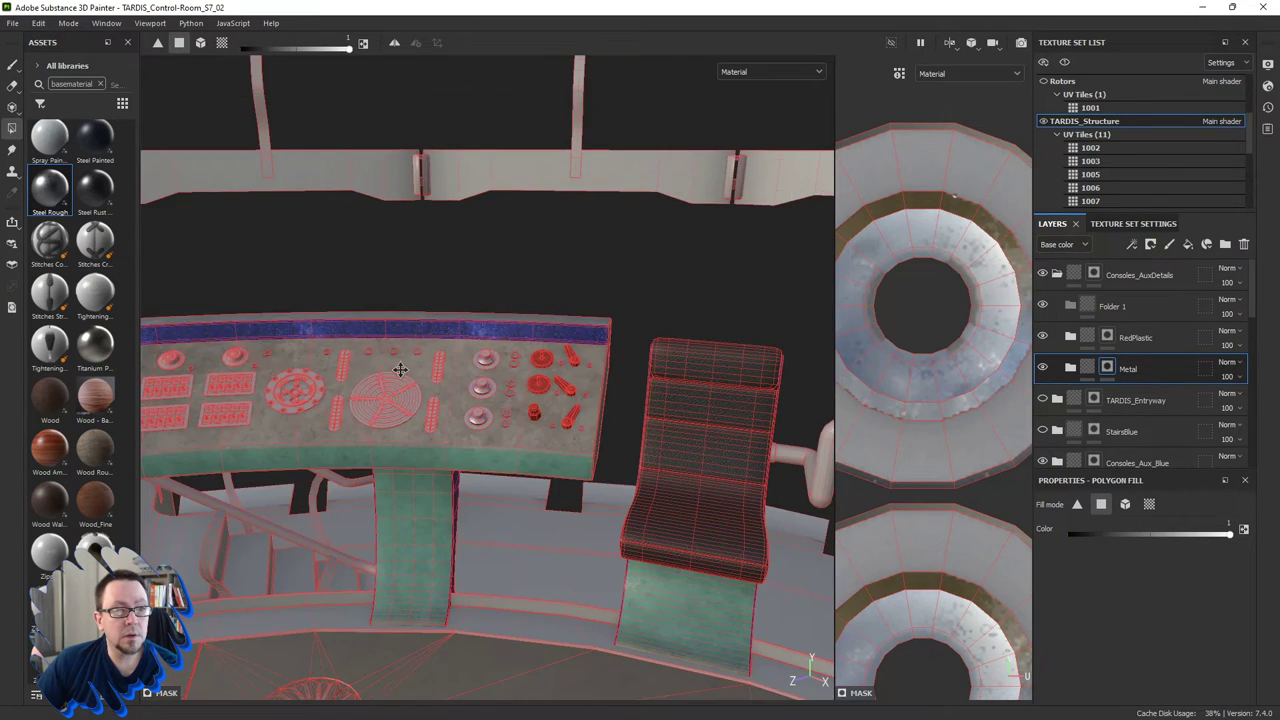
pyautogui.scroll(3, 403, 366)
pyautogui.moveTo(305, 396)
pyautogui.keyDown('alt'); pyautogui.mouseDown()
pyautogui.moveTo(214, 400)
pyautogui.moveTo(386, 395)
pyautogui.moveTo(345, 393)
pyautogui.mouseUp(); pyautogui.keyUp('alt')
pyautogui.scroll(5, 345, 393)
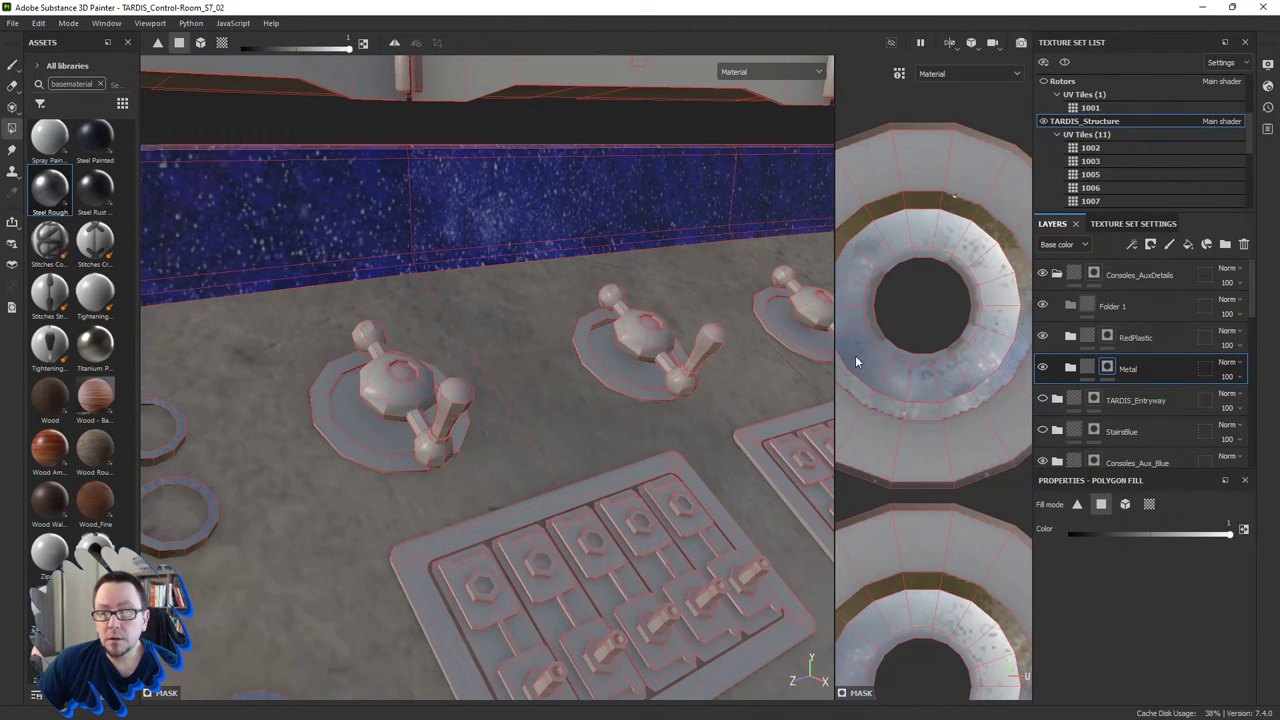
pyautogui.scroll(3, 861, 355)
pyautogui.scroll(-4, 861, 355)
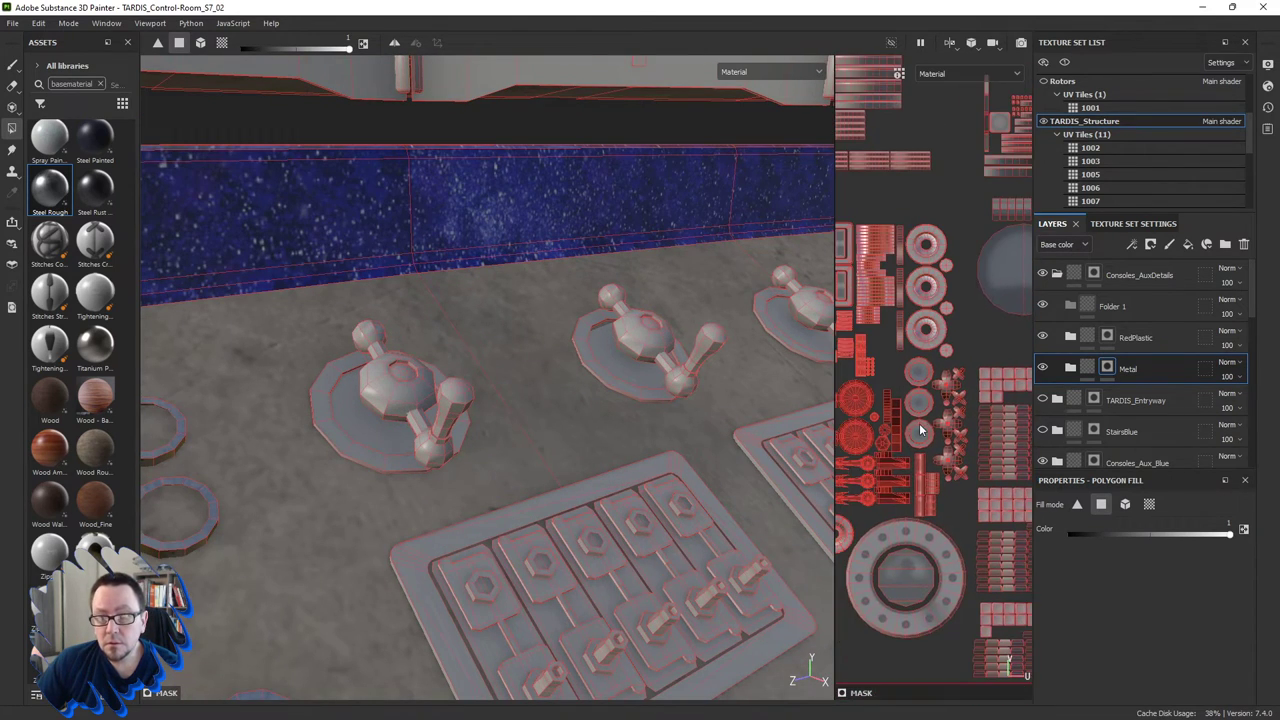
pyautogui.scroll(2, 978, 409)
pyautogui.scroll(2, 978, 409)
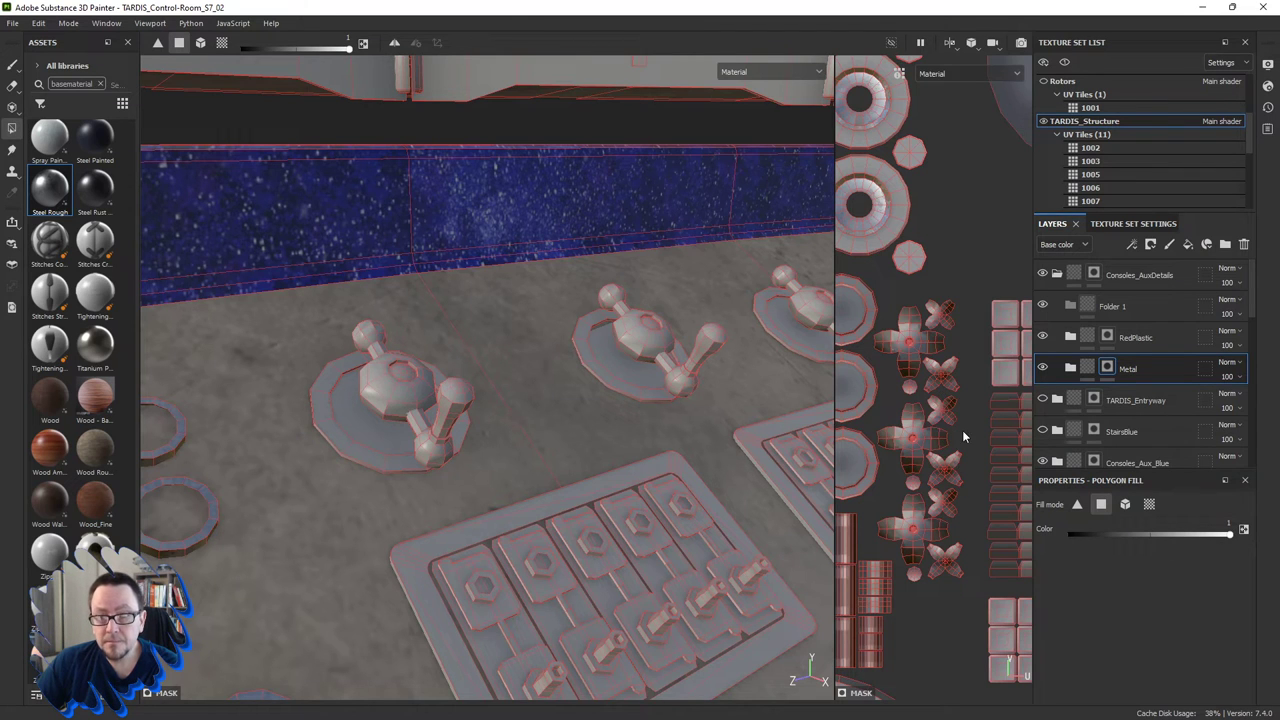
# Box-select the toggle switch UV islands with polygon fill so they turn metal.
pyautogui.moveTo(958, 462); pyautogui.dragTo(962, 418, button='middle')
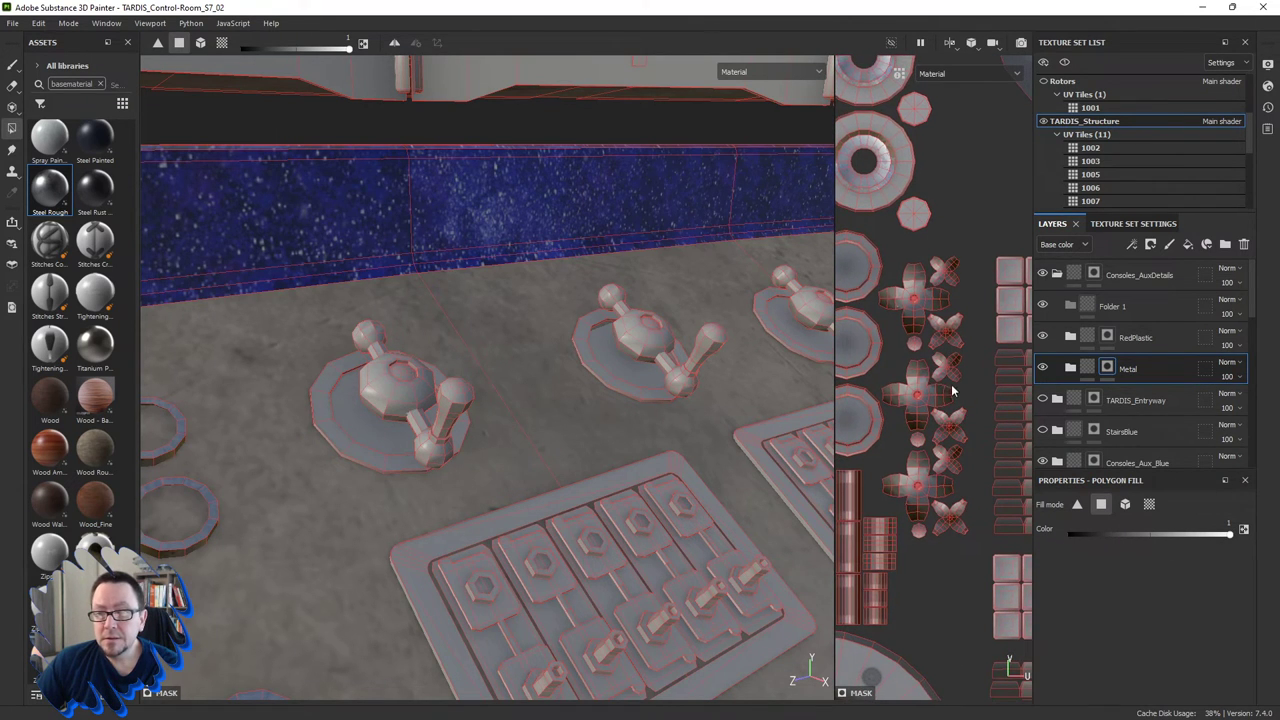
pyautogui.moveTo(910, 266); pyautogui.dragTo(966, 546)
pyautogui.moveTo(560, 412)
pyautogui.keyDown('alt'); pyautogui.mouseDown()
pyautogui.moveTo(488, 424)
pyautogui.moveTo(457, 451)
pyautogui.moveTo(469, 443)
pyautogui.moveTo(380, 437)
pyautogui.moveTo(377, 353)
pyautogui.moveTo(534, 309)
pyautogui.moveTo(455, 328)
pyautogui.moveTo(576, 331)
pyautogui.moveTo(568, 410)
pyautogui.moveTo(441, 383)
pyautogui.moveTo(408, 391)
pyautogui.moveTo(743, 458)
pyautogui.mouseUp(); pyautogui.keyUp('alt')
pyautogui.scroll(5, 409, 321)
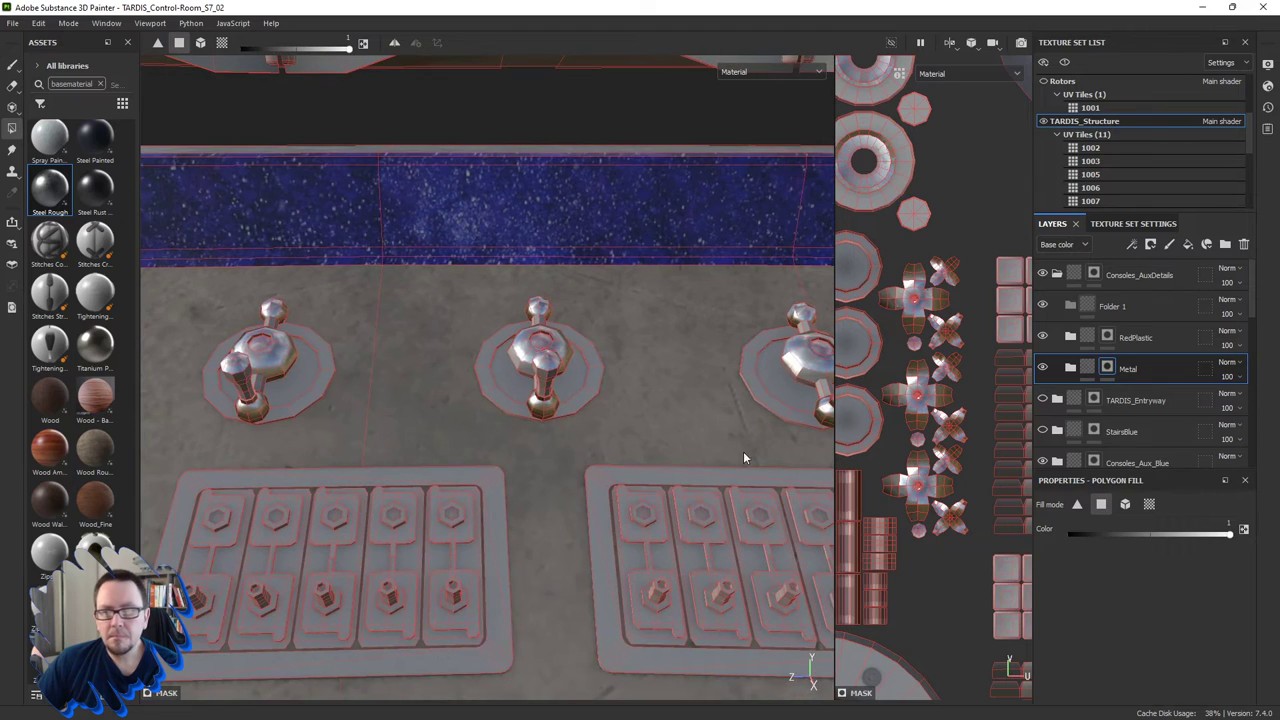
# Exit Metal mask editing and review the console's right-hand panels and buttons.
pyautogui.click(1087, 368)
pyautogui.moveTo(610, 393)
pyautogui.keyDown('alt'); pyautogui.mouseDown()
pyautogui.moveTo(549, 406)
pyautogui.moveTo(505, 385)
pyautogui.moveTo(625, 417)
pyautogui.mouseUp(); pyautogui.keyUp('alt')
pyautogui.scroll(-3, 549, 406)
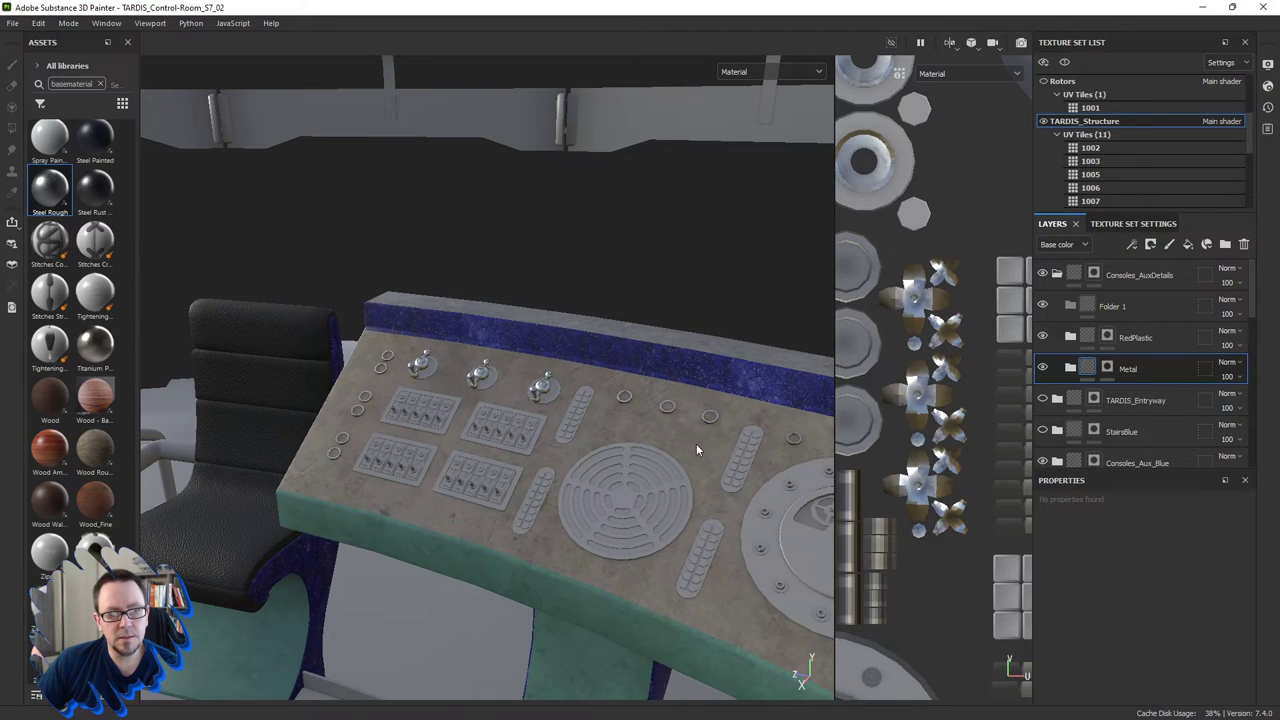
pyautogui.moveTo(697, 449)
pyautogui.keyDown('alt'); pyautogui.mouseDown()
pyautogui.moveTo(566, 432)
pyautogui.moveTo(603, 471)
pyautogui.moveTo(640, 475)
pyautogui.moveTo(514, 426)
pyautogui.moveTo(575, 456)
pyautogui.moveTo(625, 433)
pyautogui.mouseUp(); pyautogui.keyUp('alt')
pyautogui.scroll(2, 625, 433)
pyautogui.keyDown('alt'); pyautogui.moveTo(605, 530); pyautogui.dragTo(624, 515, button='middle'); pyautogui.keyUp('alt')
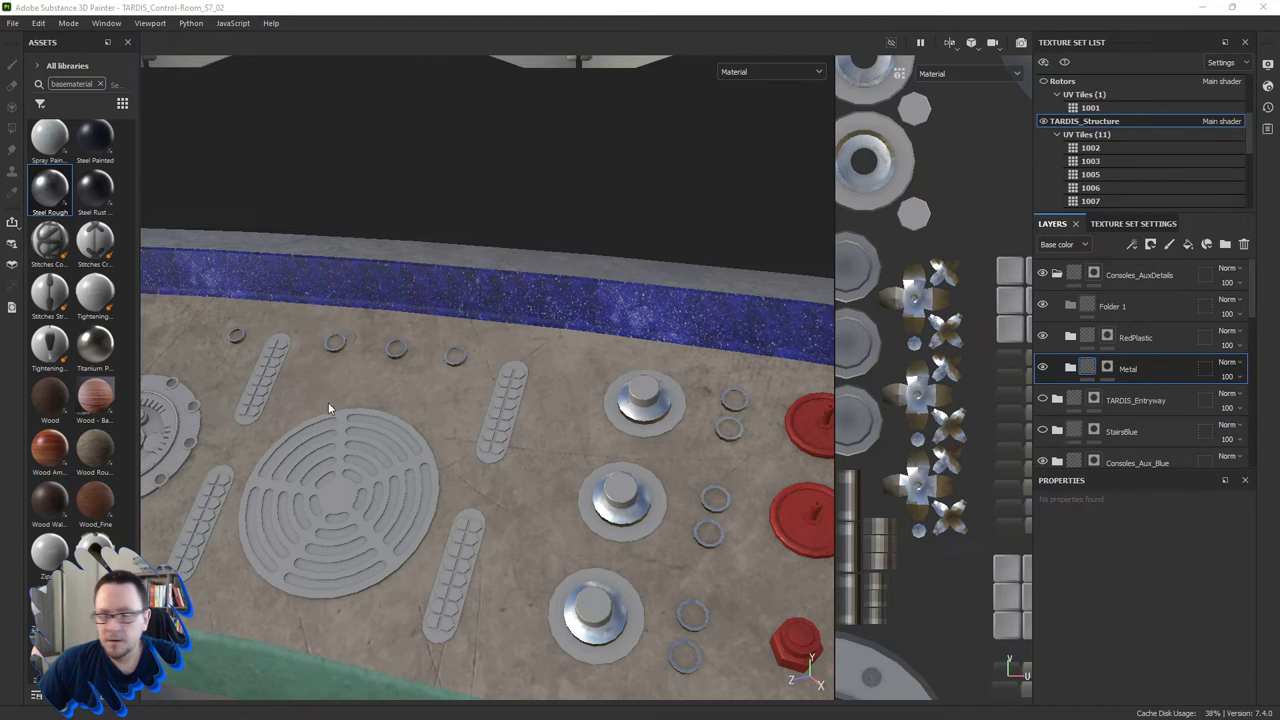
# View the console head-on to check the metal bases and toggles beside the red knobs.
pyautogui.scroll(-3, 380, 404)
pyautogui.scroll(-3, 370, 406)
pyautogui.keyDown('alt'); pyautogui.moveTo(366, 412); pyautogui.dragTo(500, 437); pyautogui.keyUp('alt')
pyautogui.scroll(2, 523, 420)
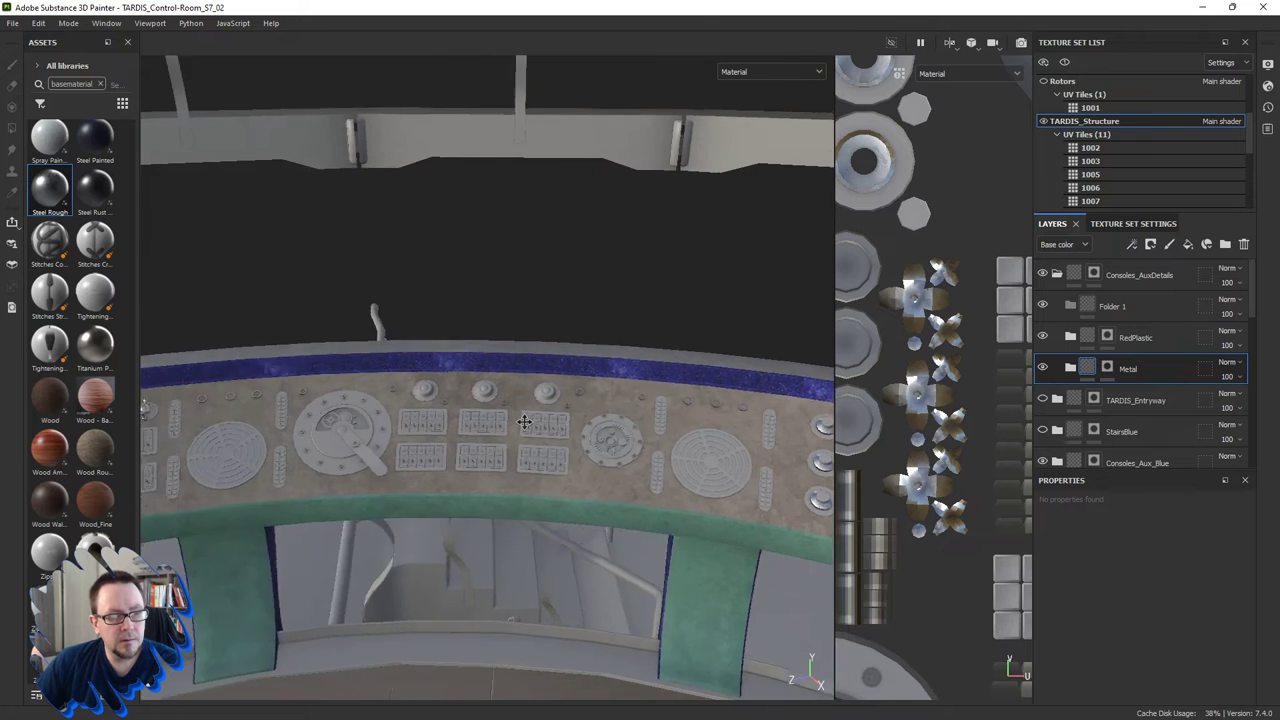
pyautogui.scroll(3, 449, 403)
pyautogui.scroll(3, 406, 404)
pyautogui.scroll(-2, 408, 395)
pyautogui.scroll(-2, 412, 402)
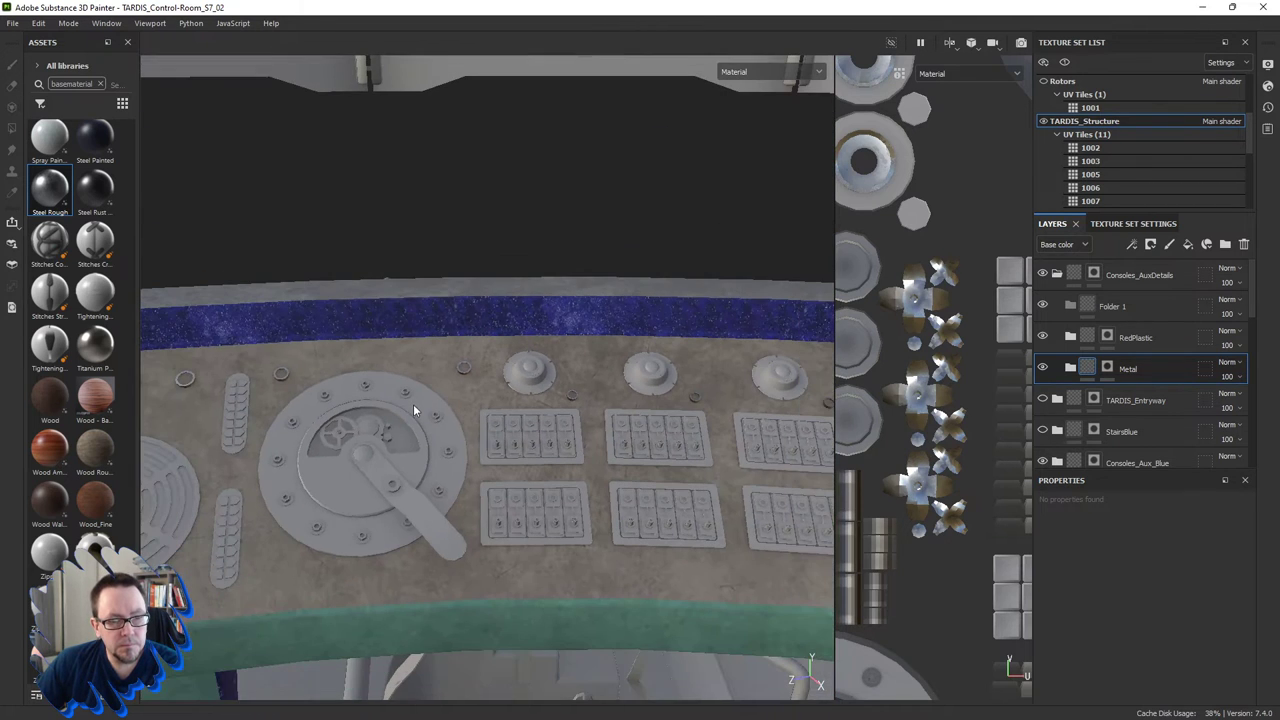
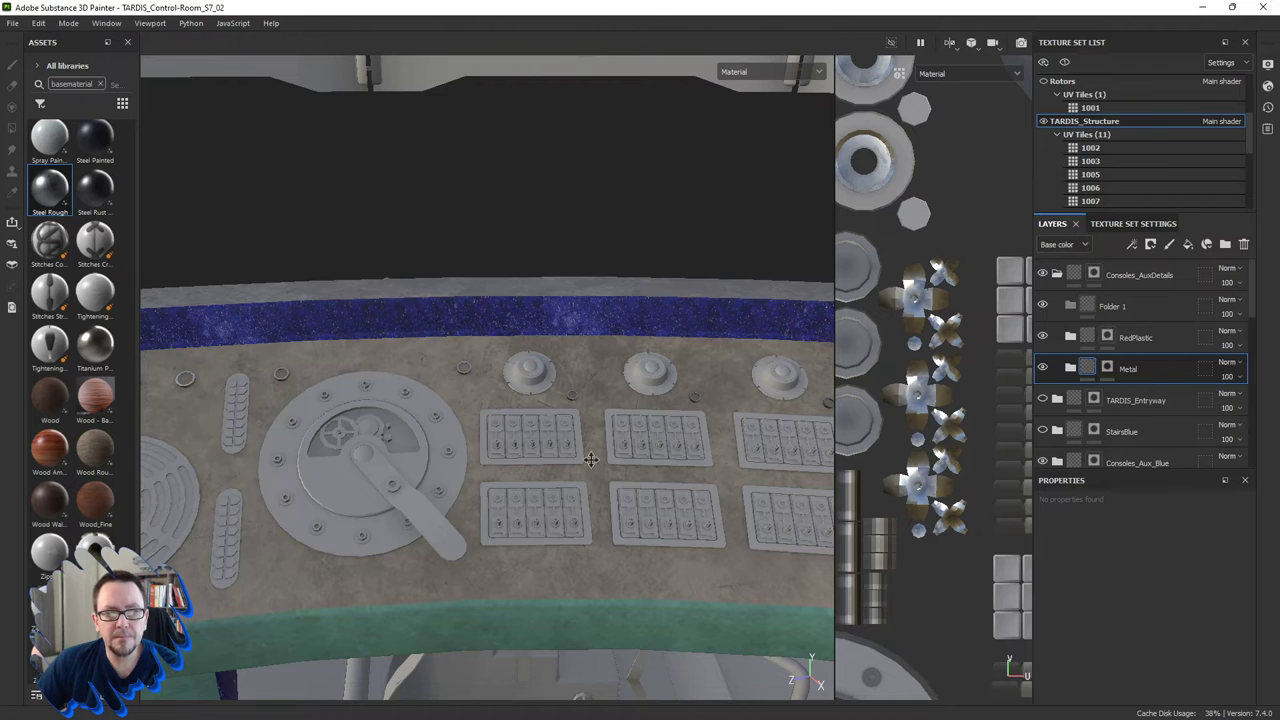
# Rename Folder 1 to TanPlastic.
pyautogui.keyDown('alt'); pyautogui.moveTo(744, 443); pyautogui.dragTo(672, 403); pyautogui.keyUp('alt')
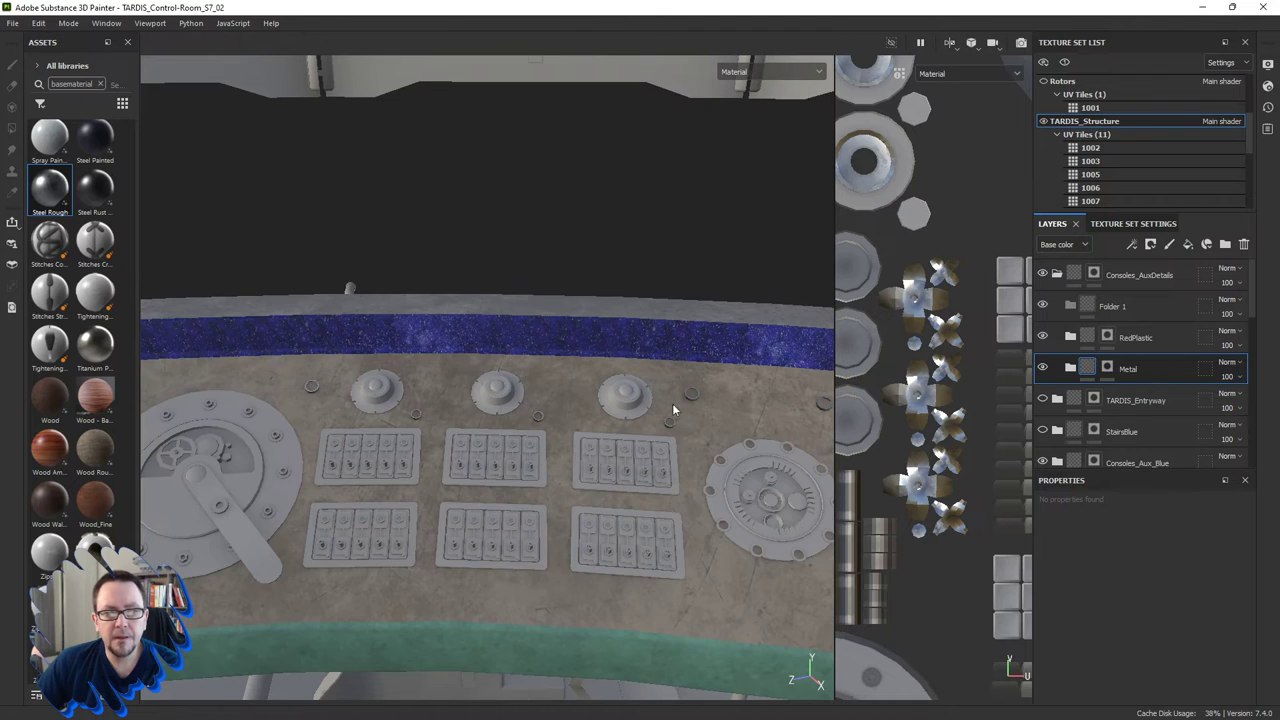
pyautogui.doubleClick(1116, 306)
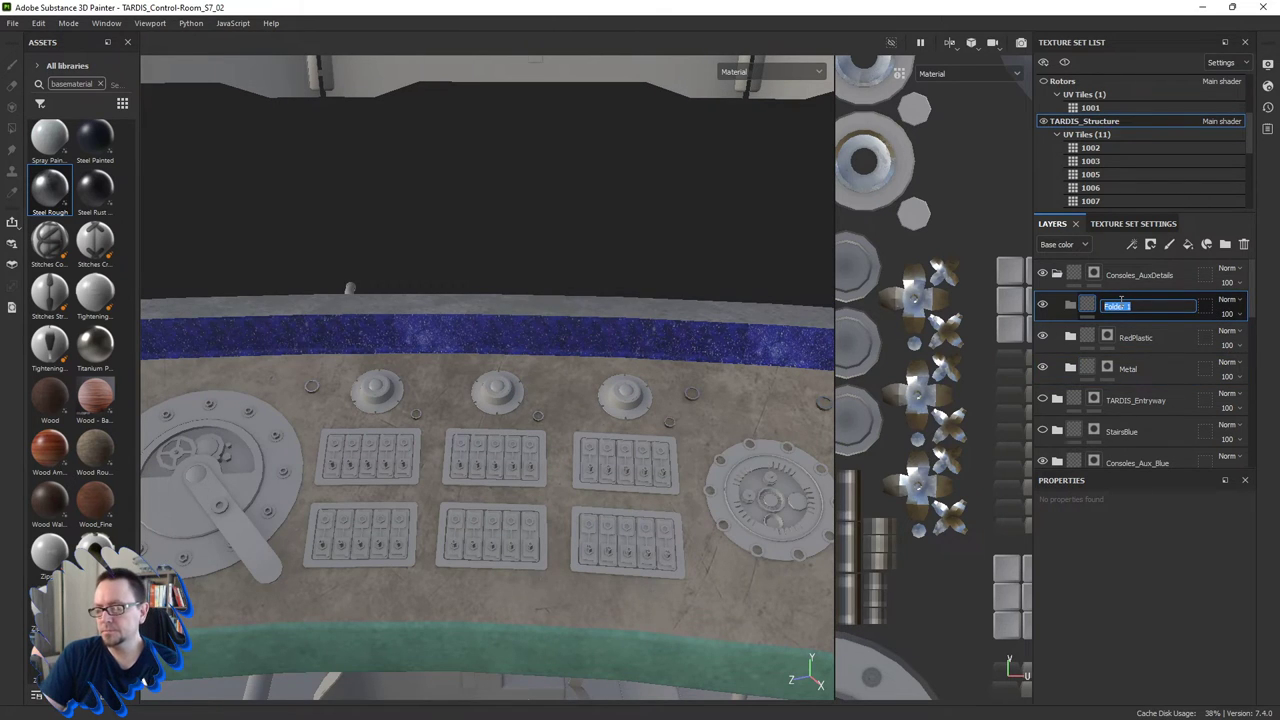
pyautogui.write('Tard')
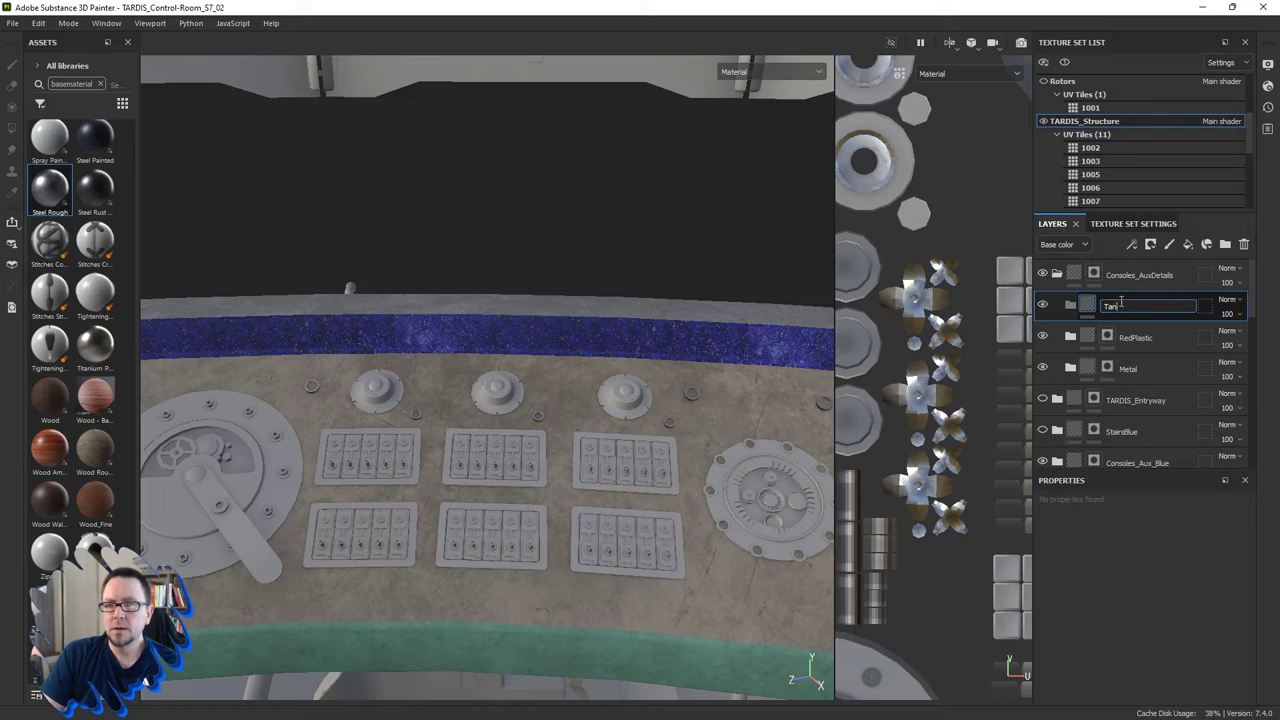
pyautogui.write('isMisc')
pyautogui.press('Return')
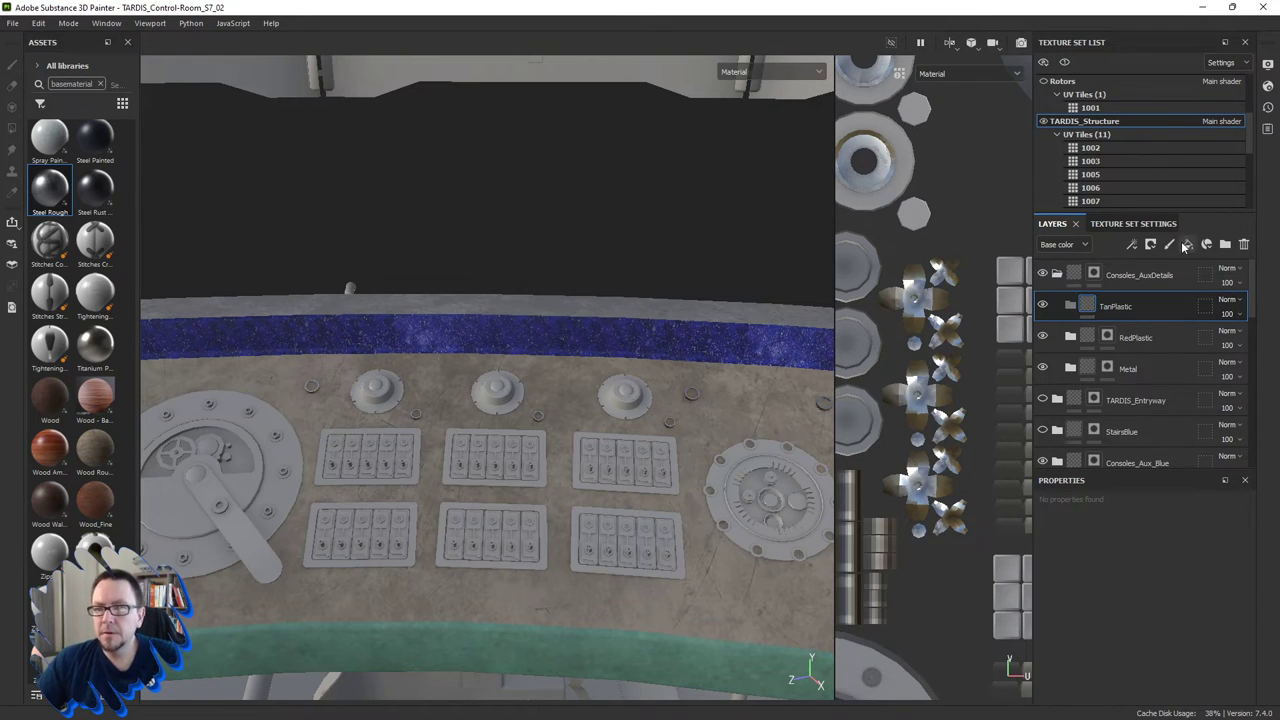
# Add a red fill layer inside TanPlastic and give the folder a black mask.
pyautogui.click(1187, 245)
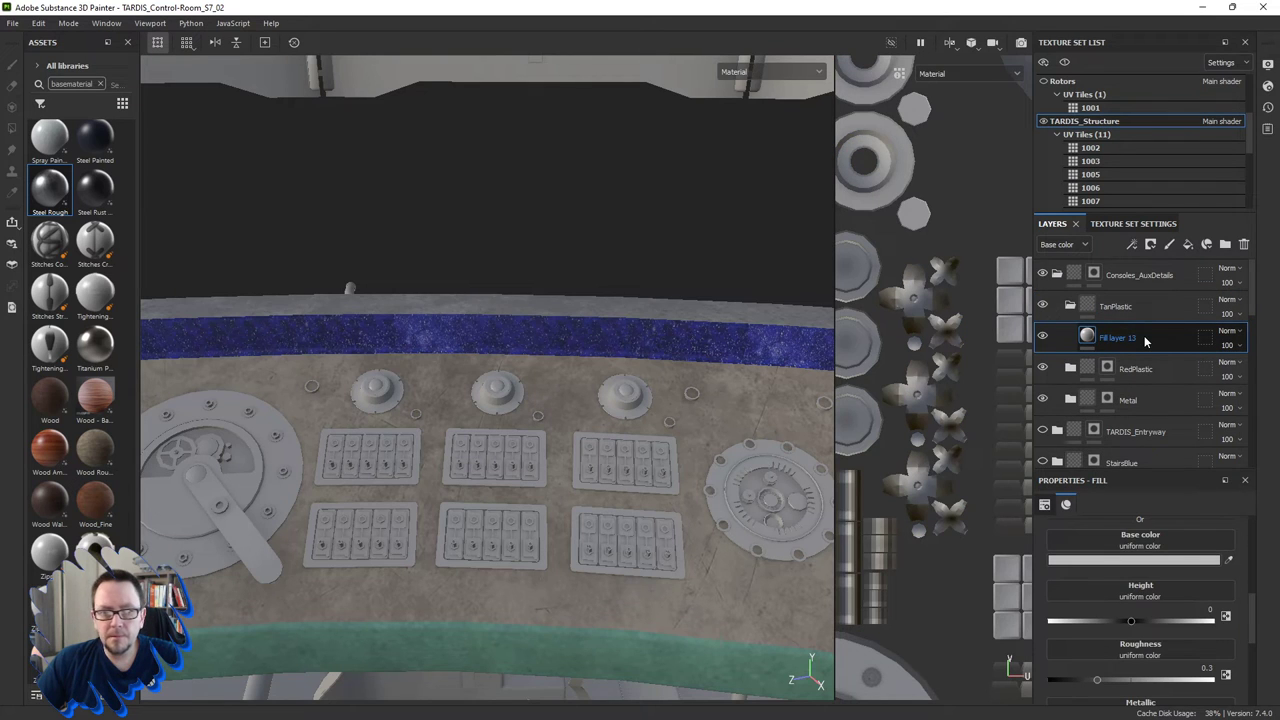
pyautogui.click(1093, 308)
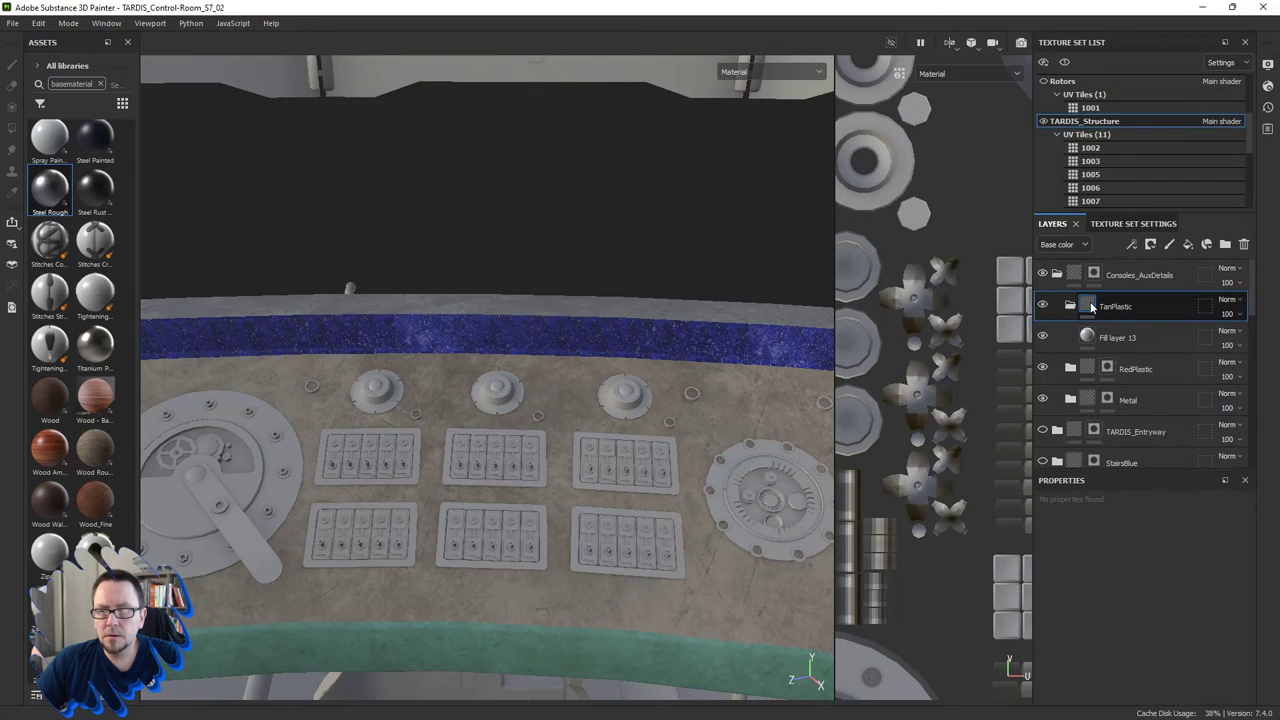
pyautogui.rightClick(1093, 308)
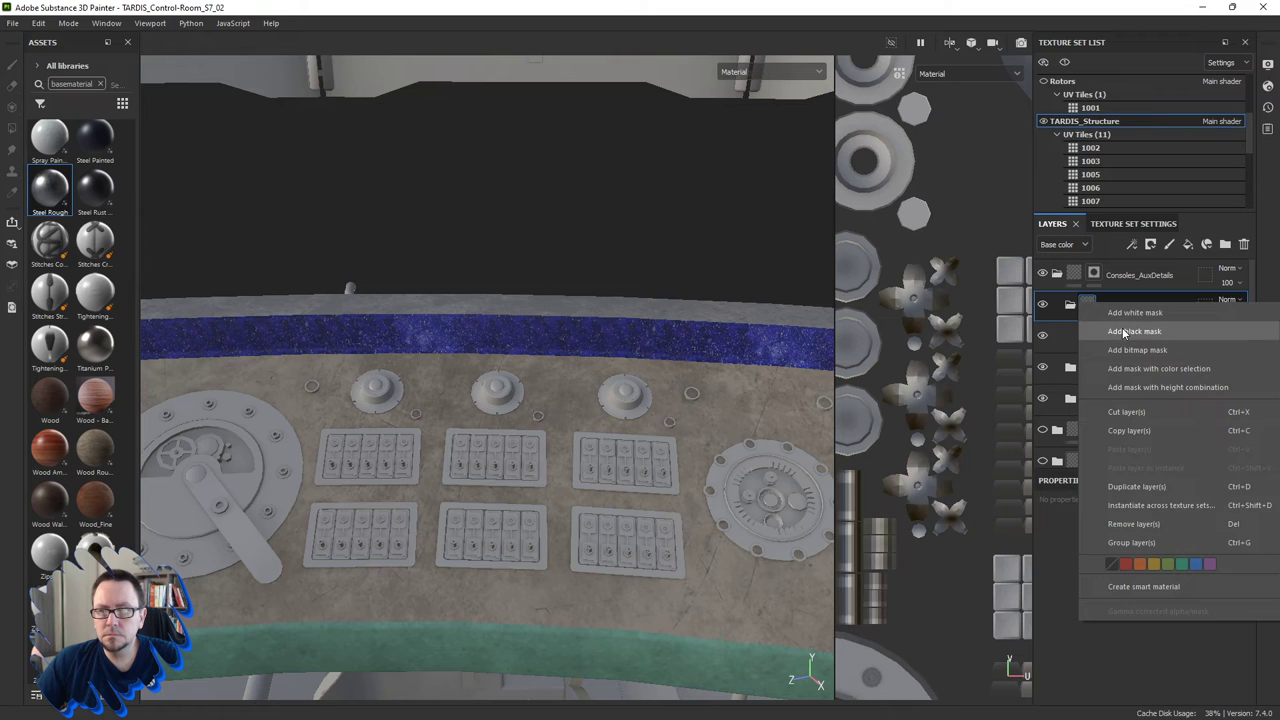
pyautogui.click(1123, 330)
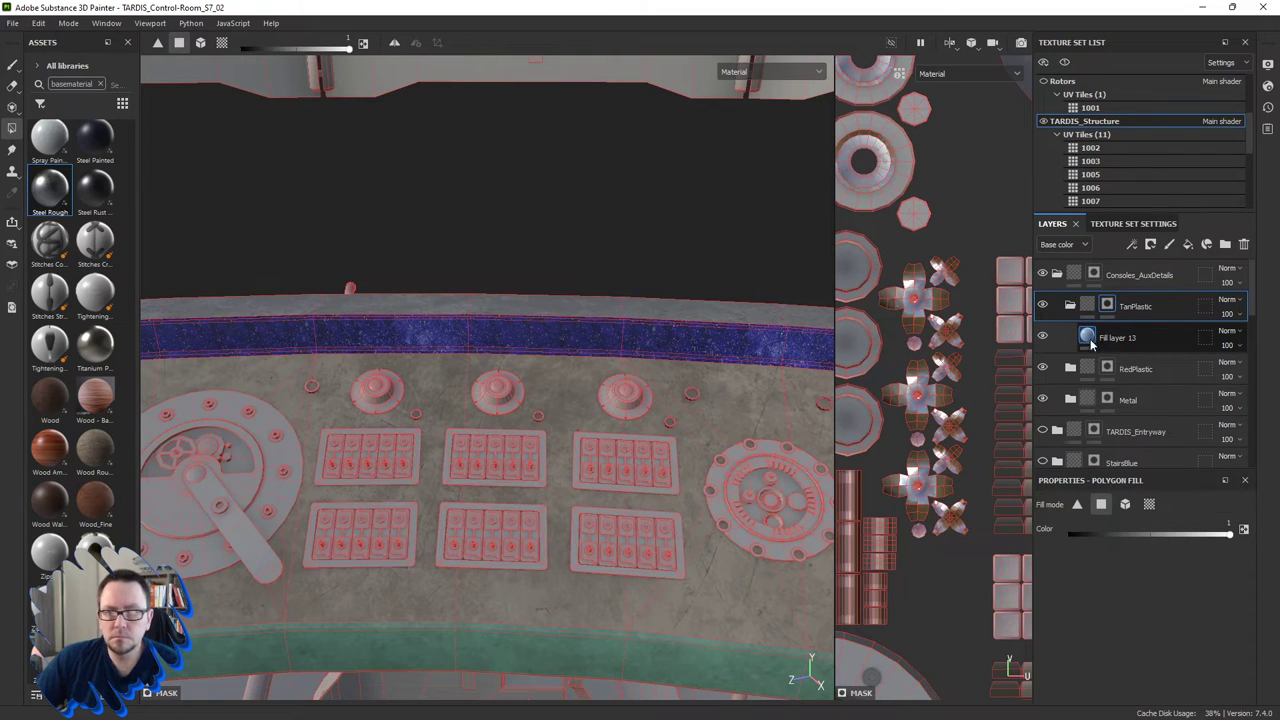
pyautogui.click(1091, 340)
pyautogui.click(1125, 560)
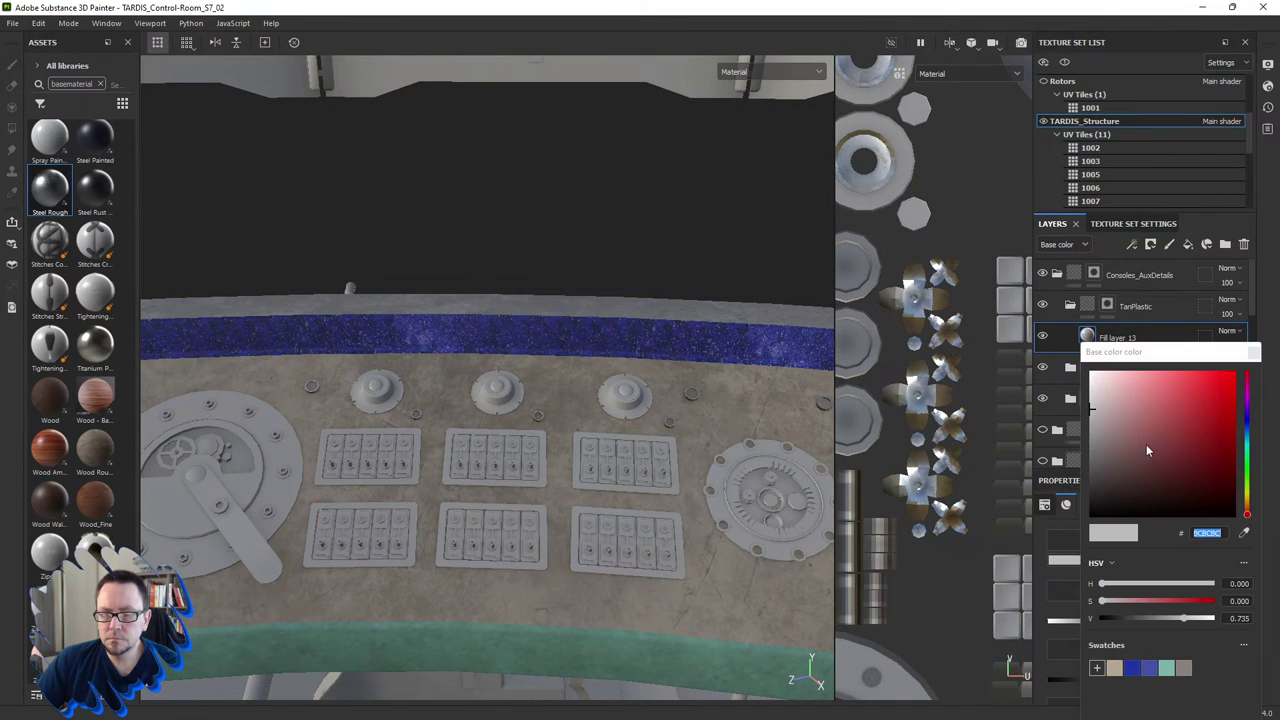
pyautogui.click(1162, 396)
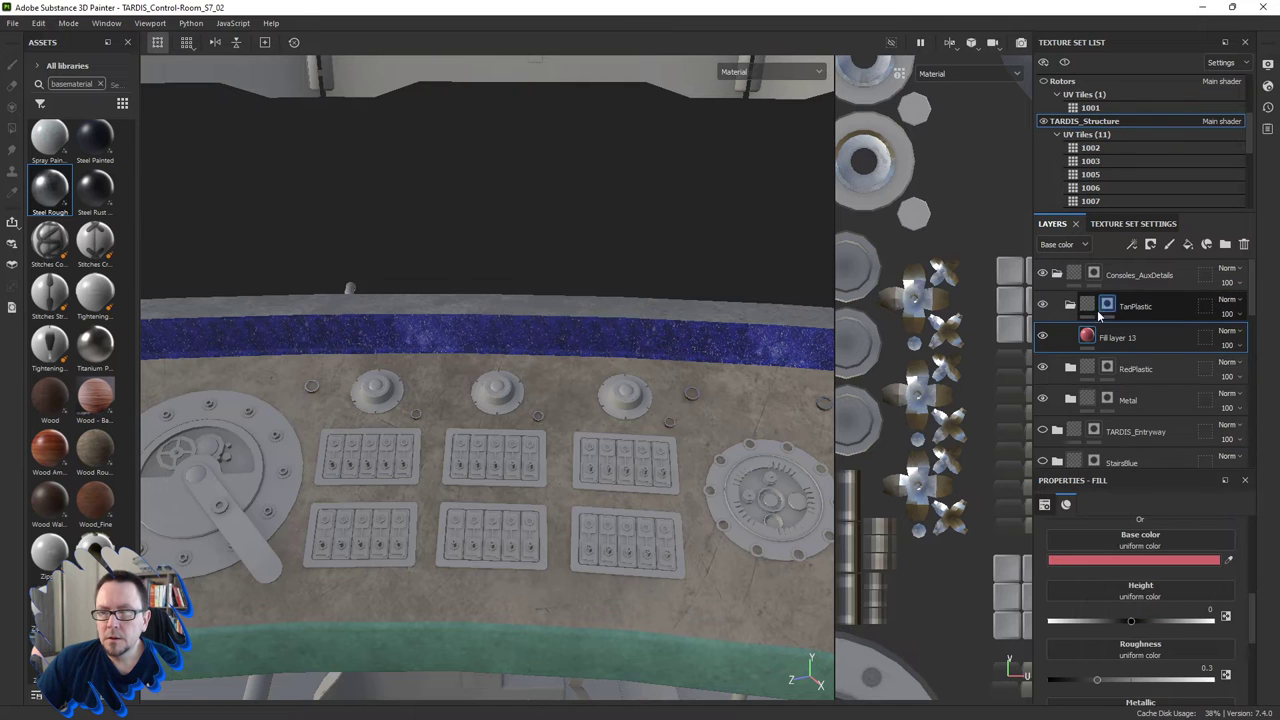
pyautogui.click(1108, 308)
# Use Polygon Fill in UV chunk mode to add the domed console buttons to the TanPlastic mask.
pyautogui.scroll(3, 366, 411)
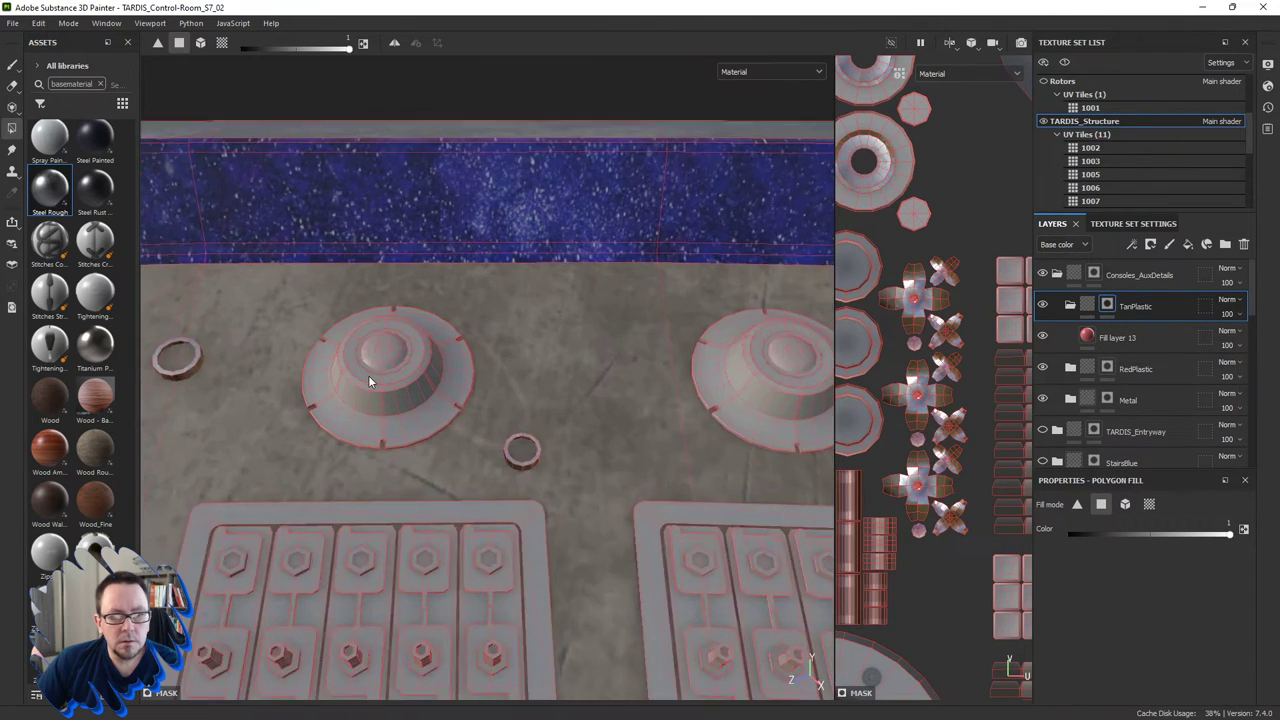
pyautogui.scroll(4, 368, 375)
pyautogui.click(1149, 504)
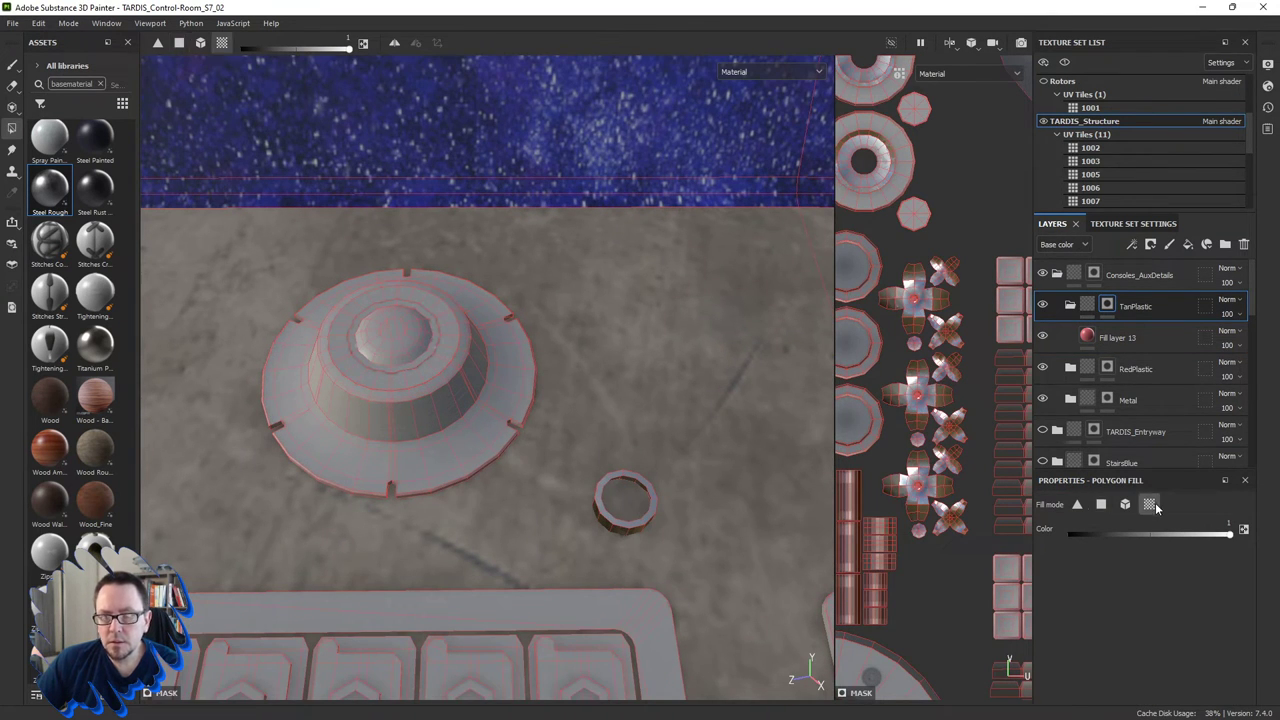
pyautogui.click(432, 400)
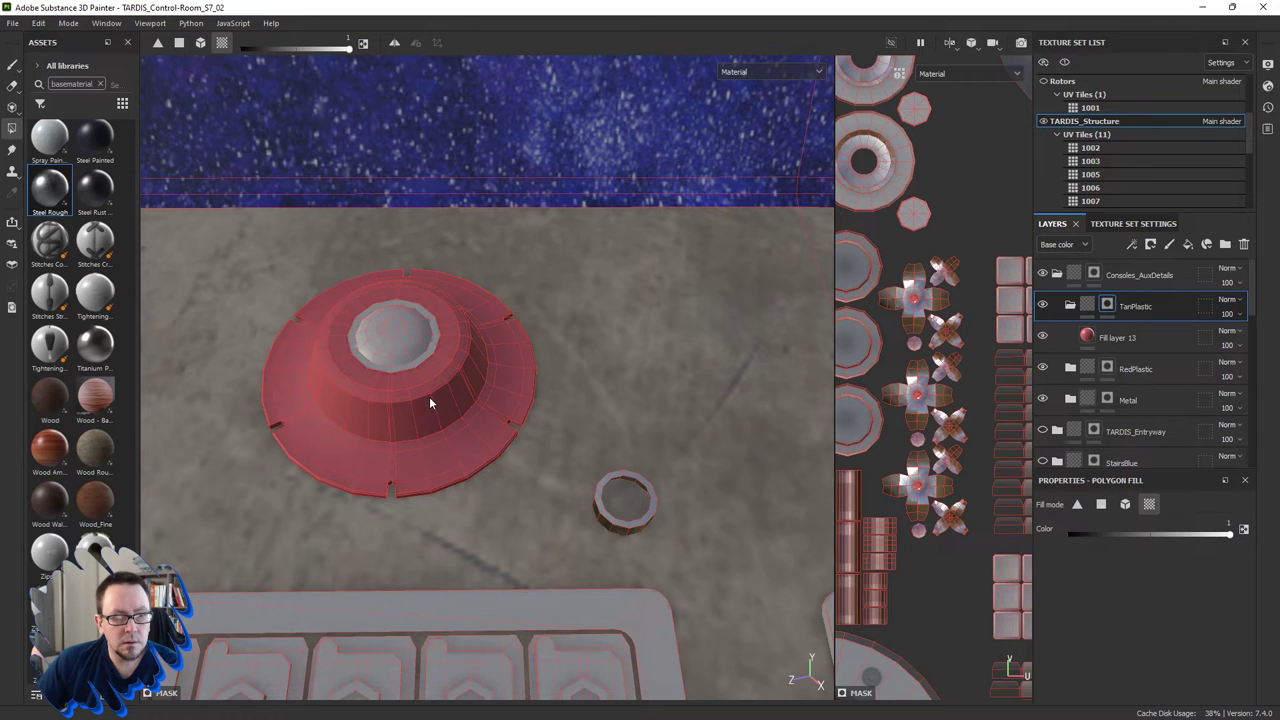
pyautogui.scroll(-2, 672, 430)
pyautogui.moveTo(709, 425); pyautogui.dragTo(488, 405, button='middle')
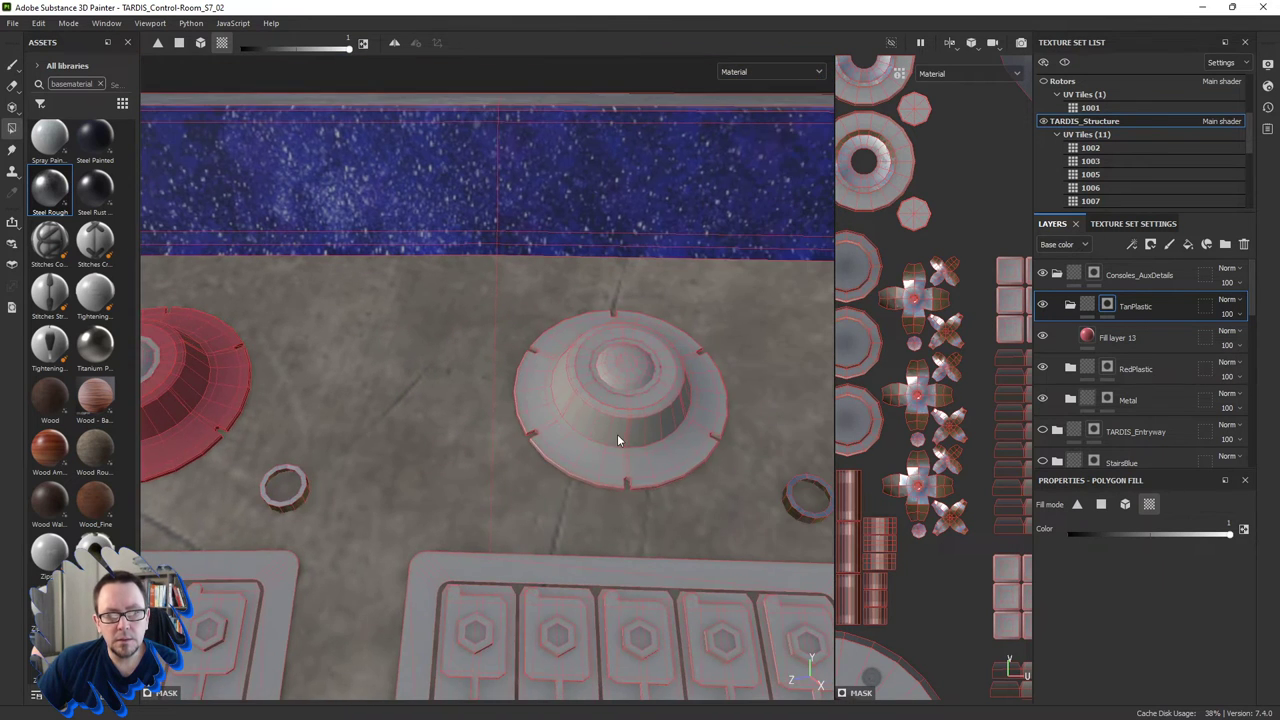
pyautogui.click(616, 410)
pyautogui.scroll(-2, 625, 411)
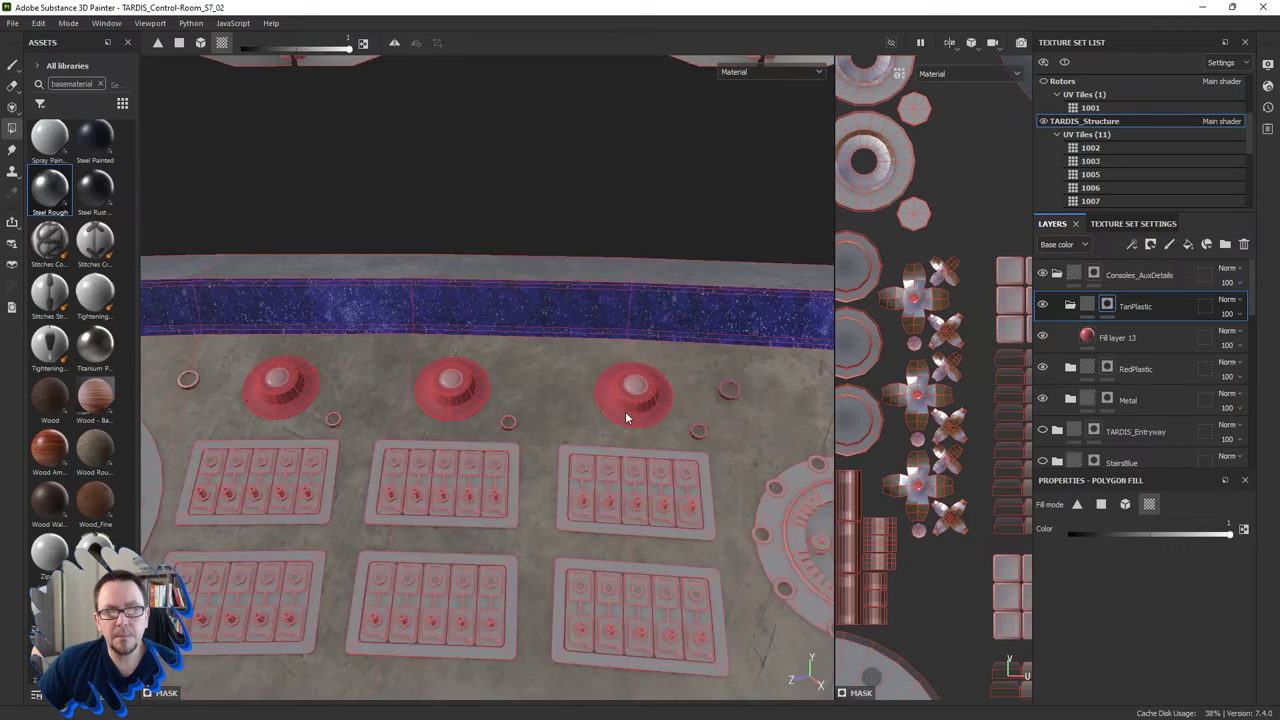
pyautogui.moveTo(625, 411)
pyautogui.mouseDown(button='middle')
pyautogui.moveTo(486, 396)
pyautogui.moveTo(529, 418)
pyautogui.mouseUp(button='middle')
pyautogui.scroll(3, 654, 363)
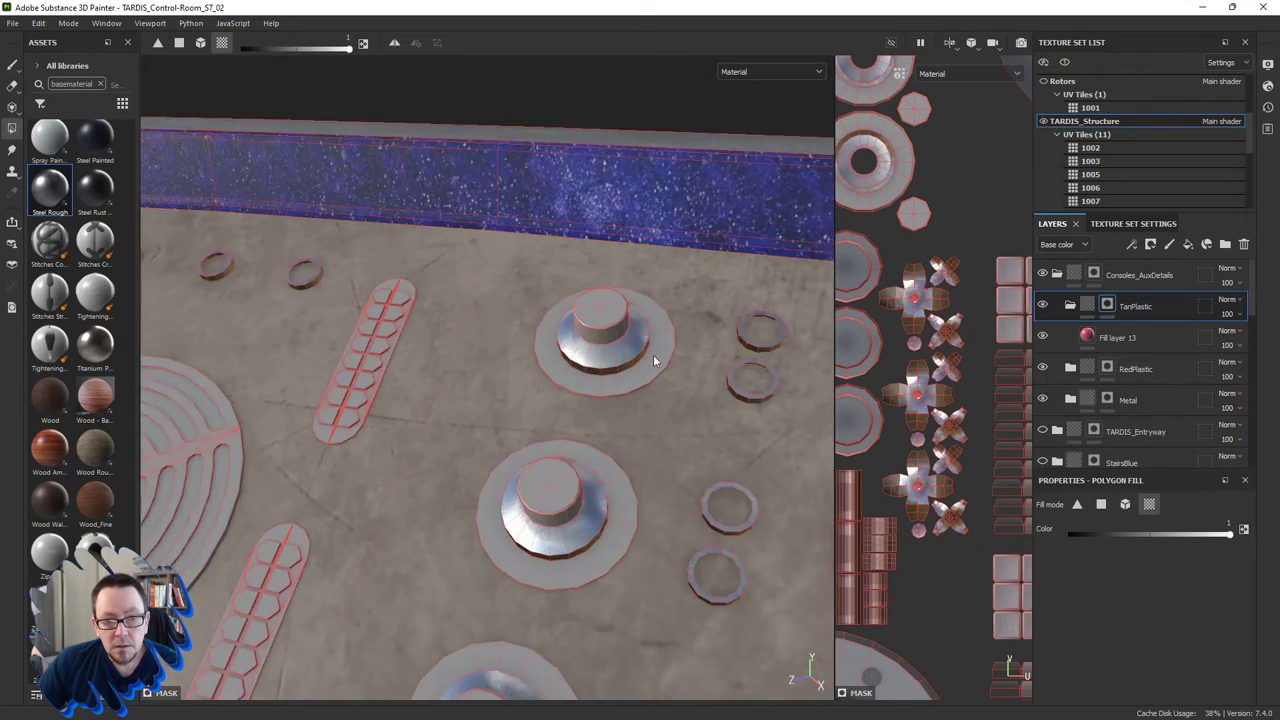
pyautogui.click(658, 367)
pyautogui.click(611, 514)
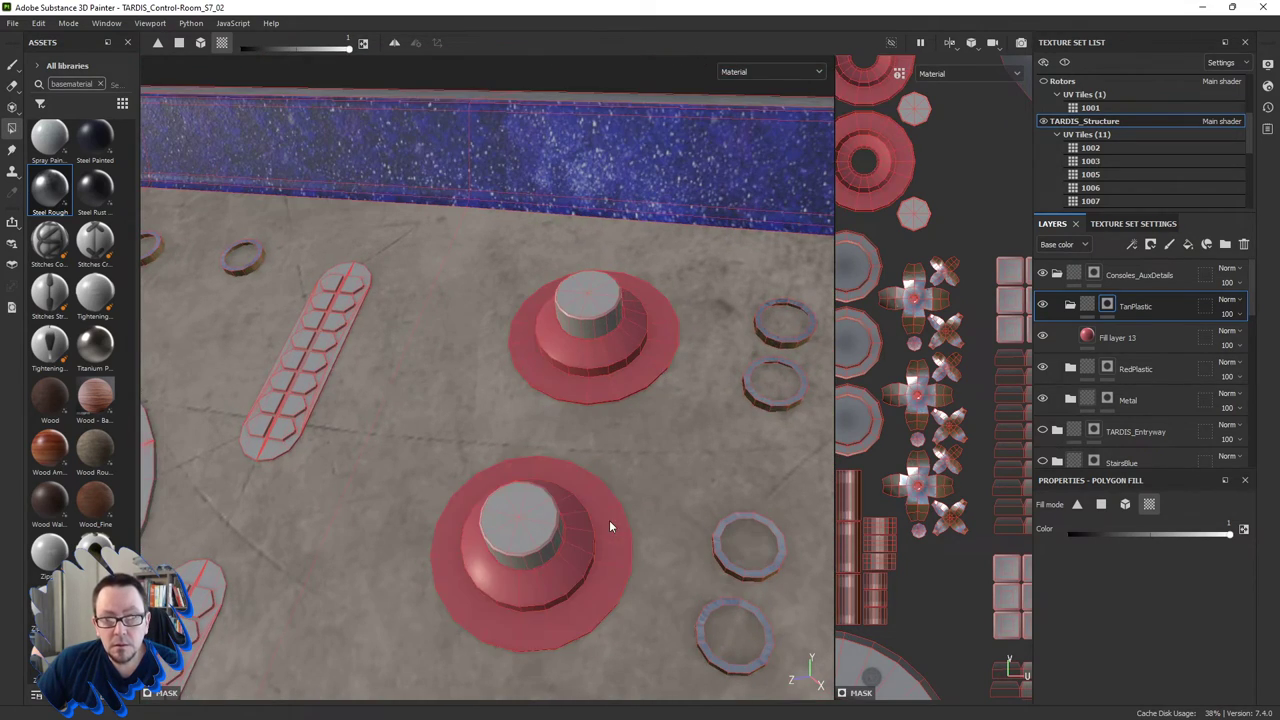
pyautogui.moveTo(609, 520); pyautogui.dragTo(643, 371, button='middle')
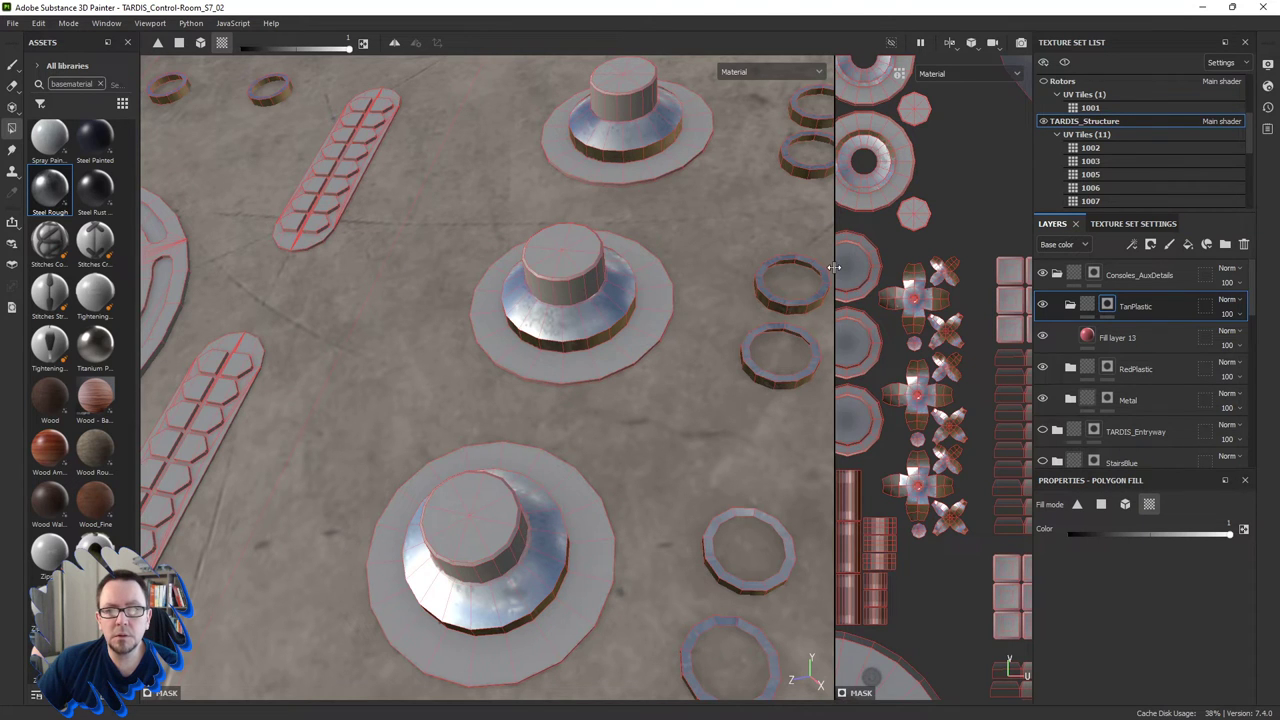
# Widen the UV view and set Polygon Fill to single-polygon mode.
pyautogui.moveTo(835, 275); pyautogui.dragTo(660, 270)
pyautogui.scroll(3, 813, 244)
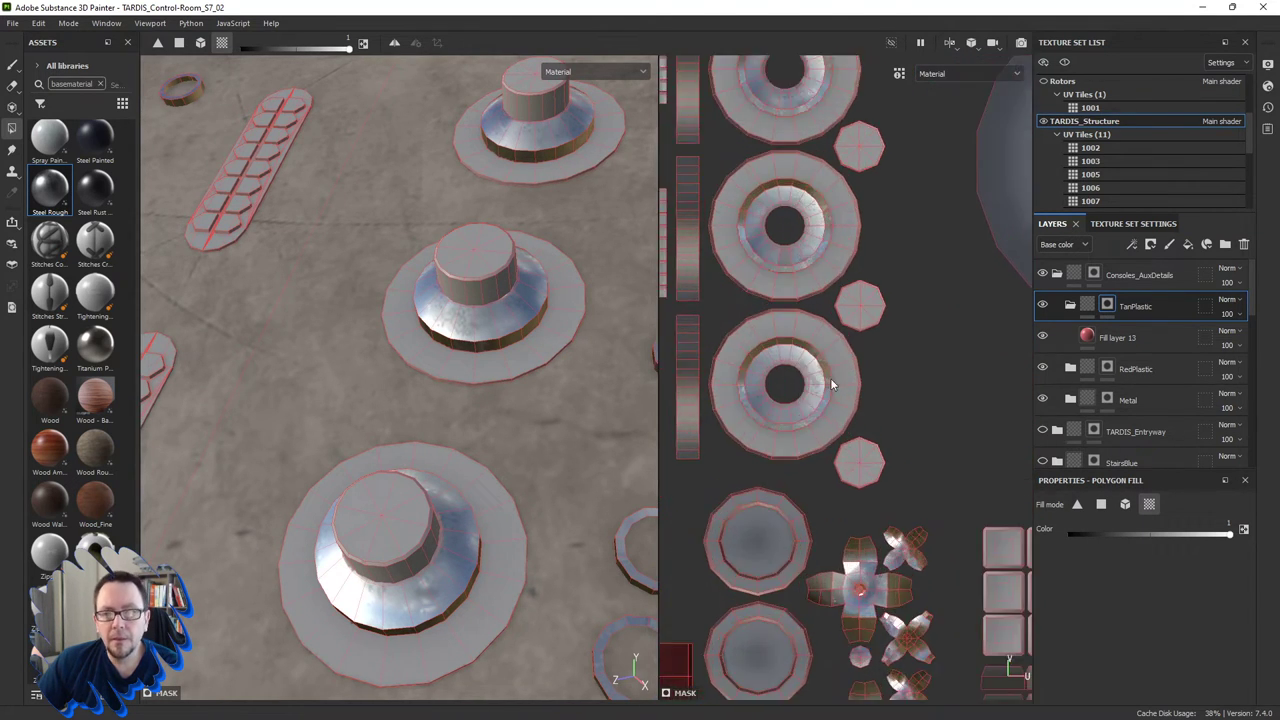
pyautogui.scroll(3, 829, 371)
pyautogui.scroll(1, 815, 330)
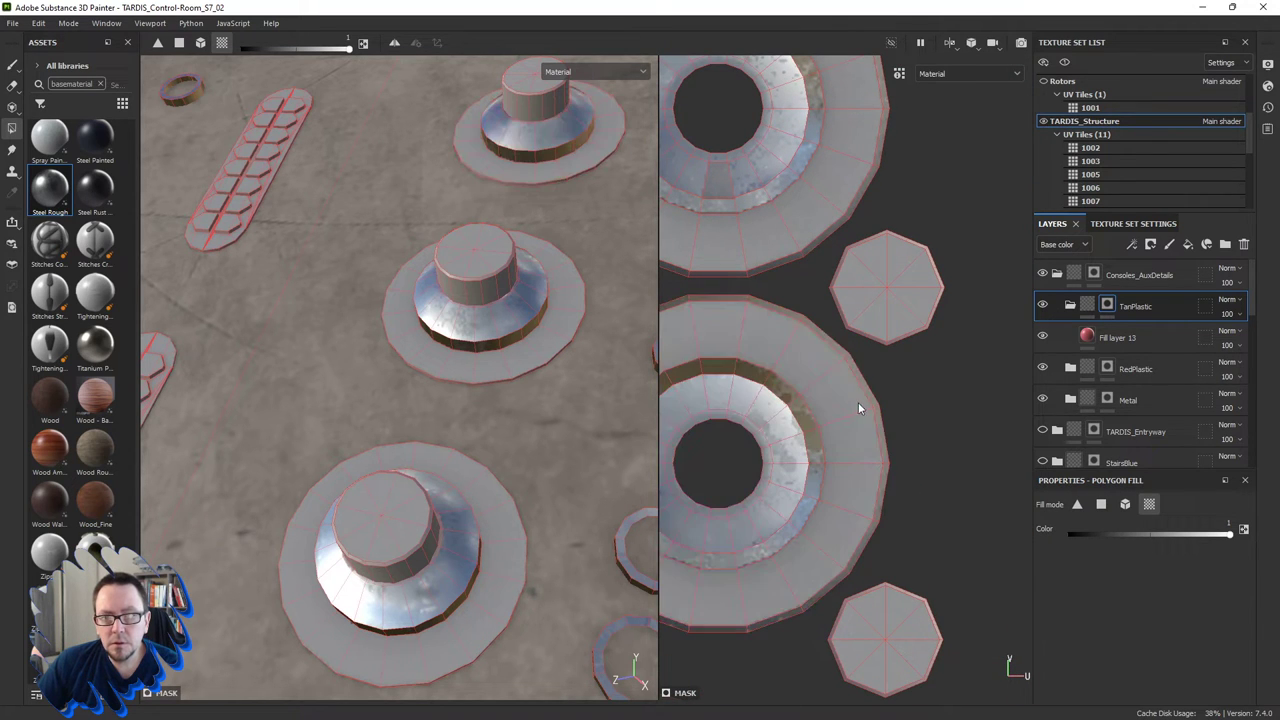
pyautogui.click(1101, 504)
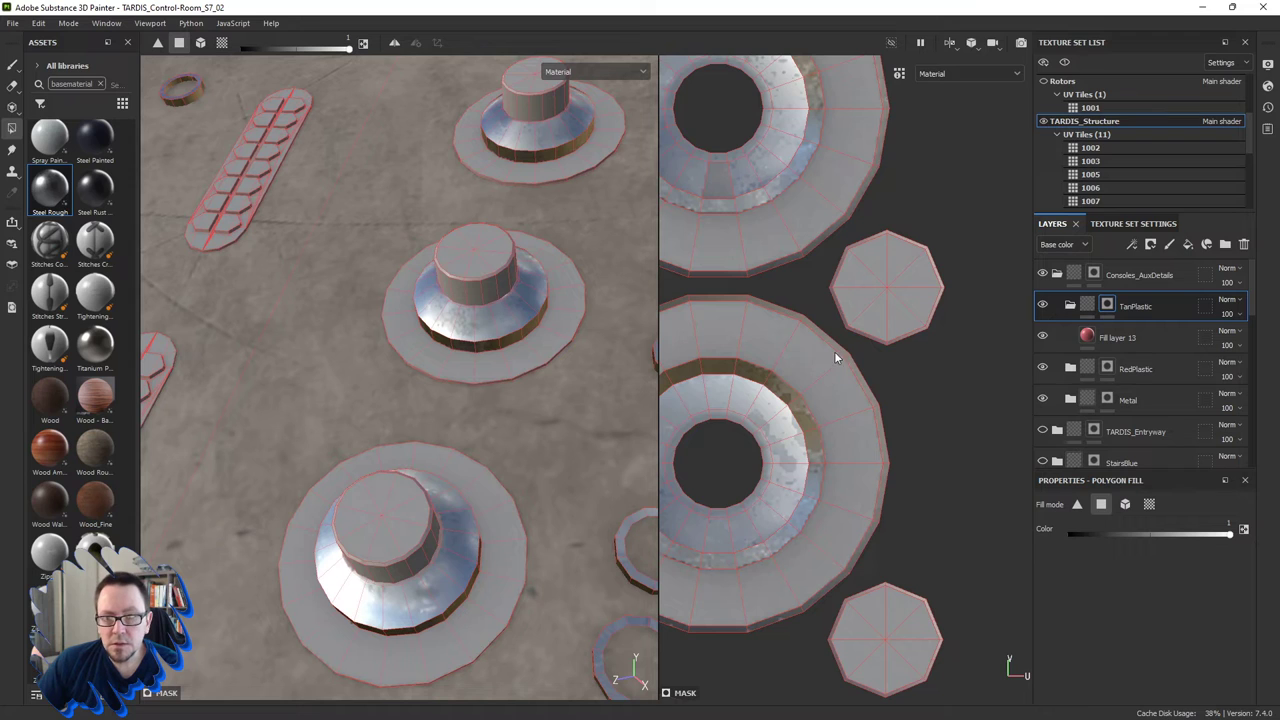
# Fill all faces of the lower knob-base ring into the mask.
pyautogui.moveTo(834, 351); pyautogui.dragTo(859, 376)
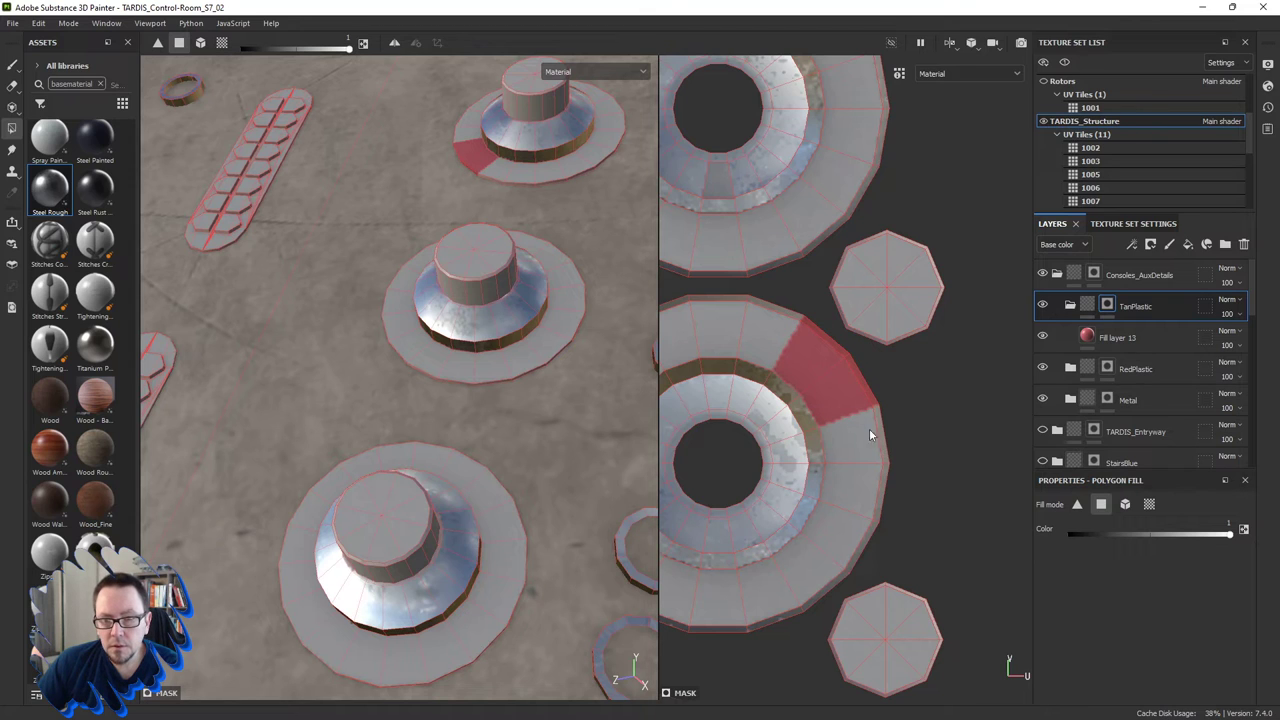
pyautogui.moveTo(870, 430); pyautogui.dragTo(905, 532)
pyautogui.hotkey('ctrl', 'z')
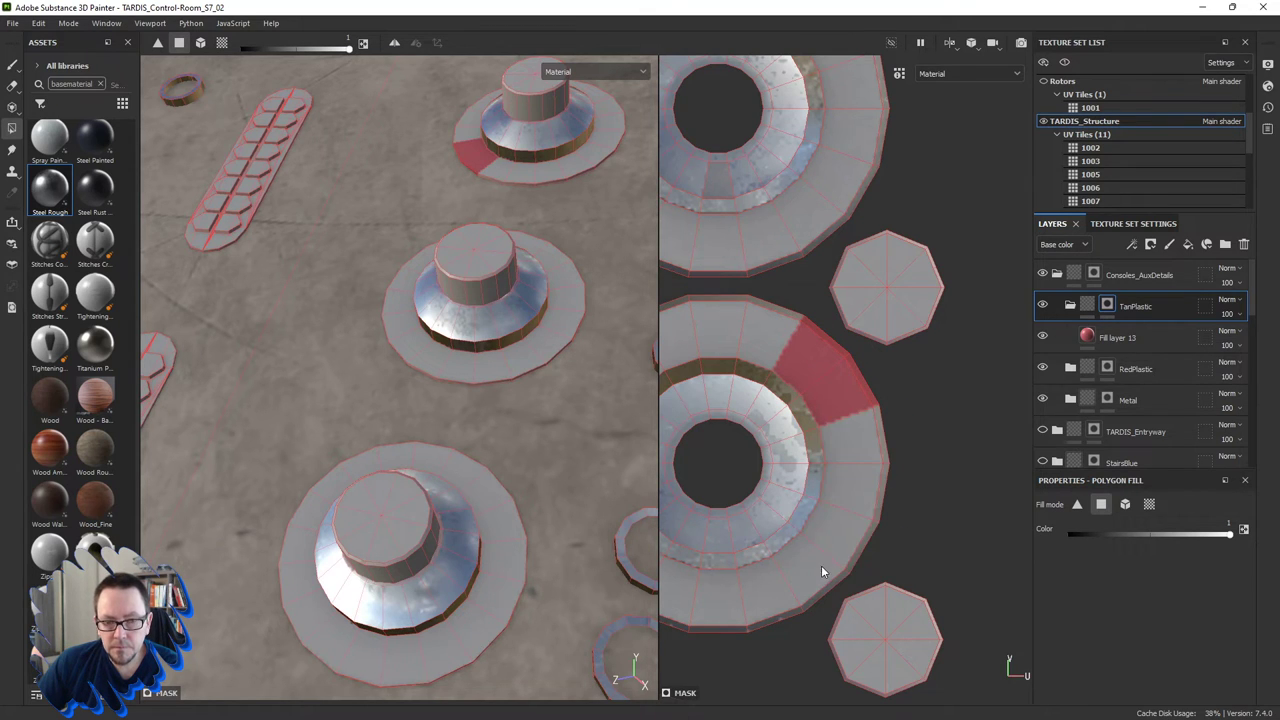
pyautogui.moveTo(883, 466); pyautogui.dragTo(898, 488)
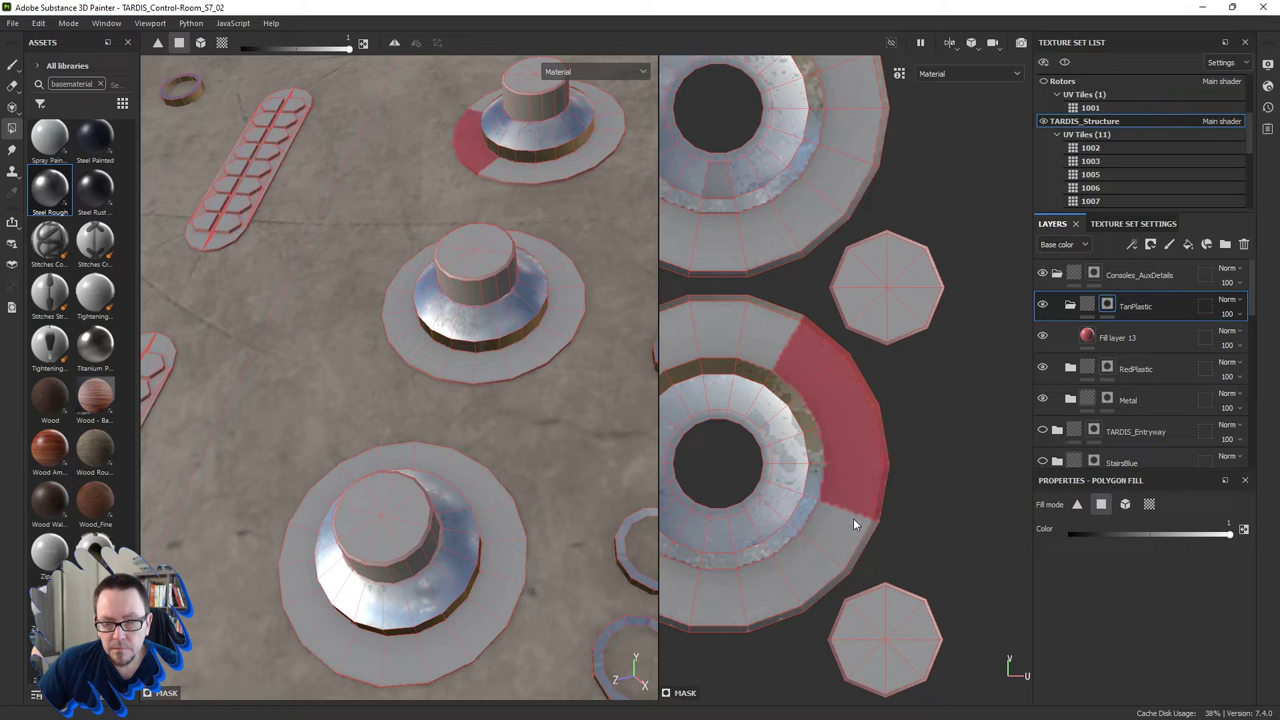
pyautogui.moveTo(842, 557); pyautogui.dragTo(855, 574)
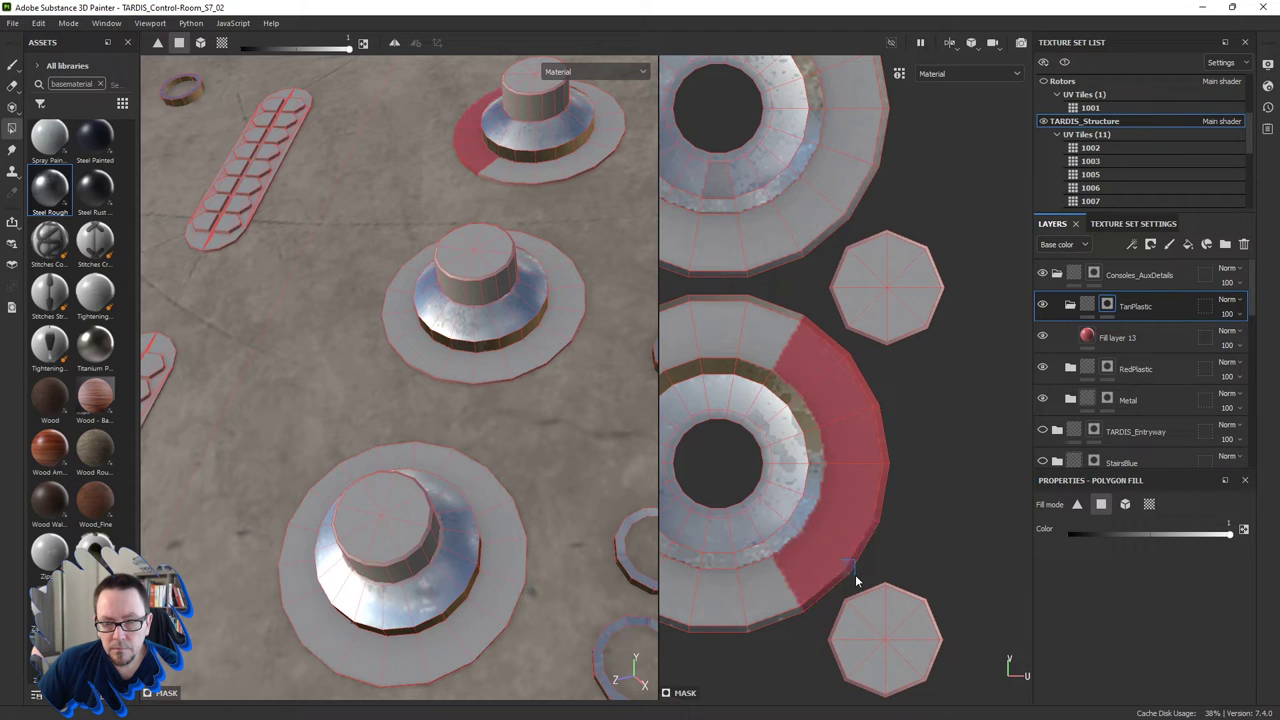
pyautogui.click(725, 612)
pyautogui.scroll(2, 727, 600)
pyautogui.moveTo(728, 590); pyautogui.dragTo(767, 621)
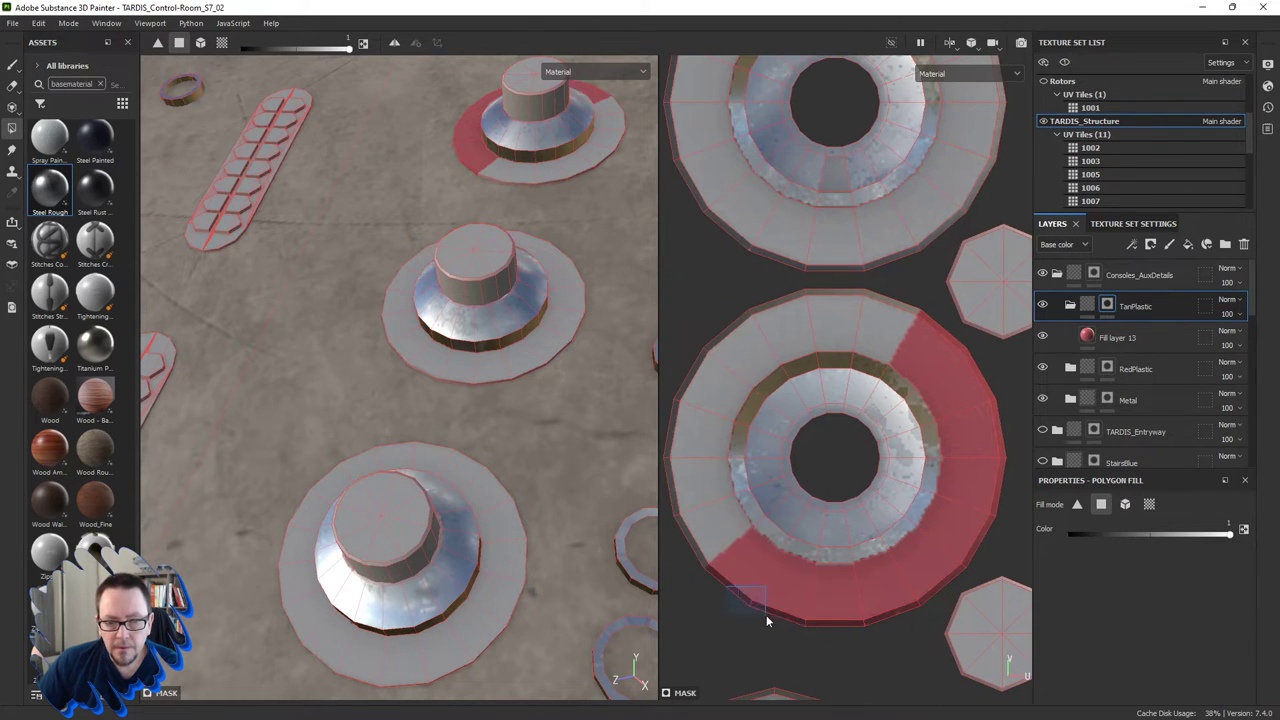
pyautogui.click(699, 530)
pyautogui.scroll(2, 710, 500)
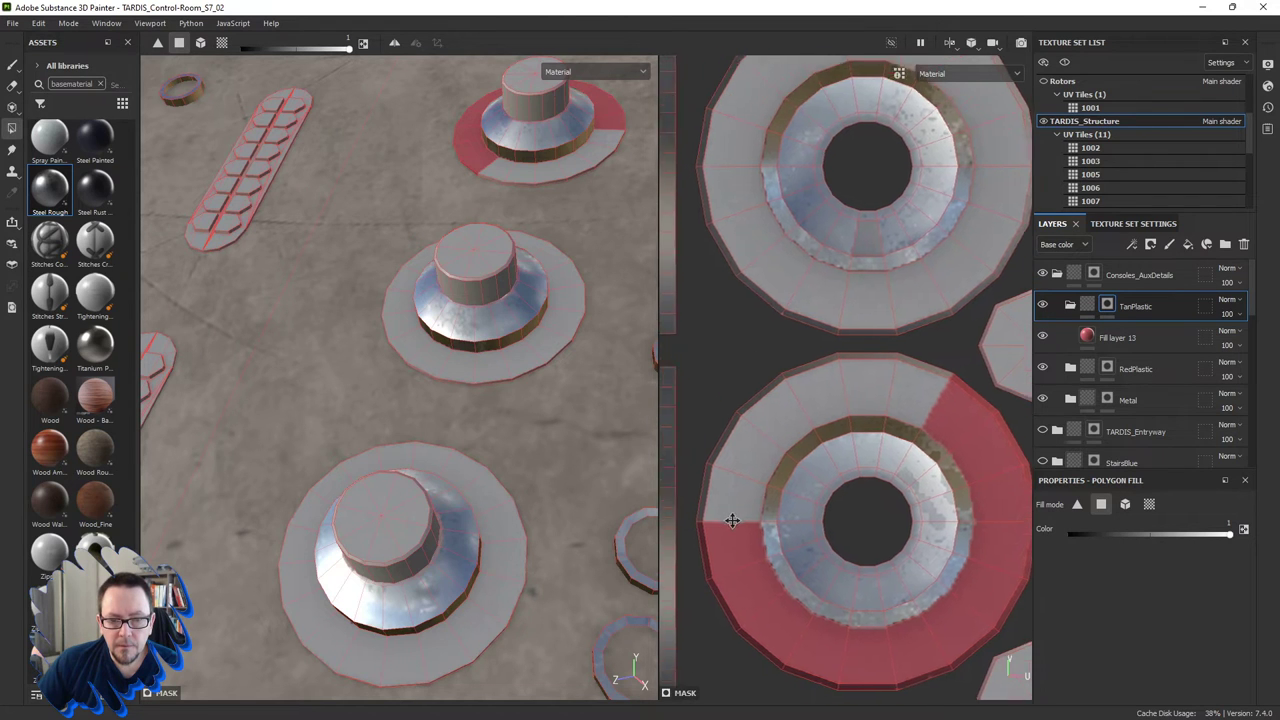
pyautogui.moveTo(715, 486); pyautogui.dragTo(735, 500)
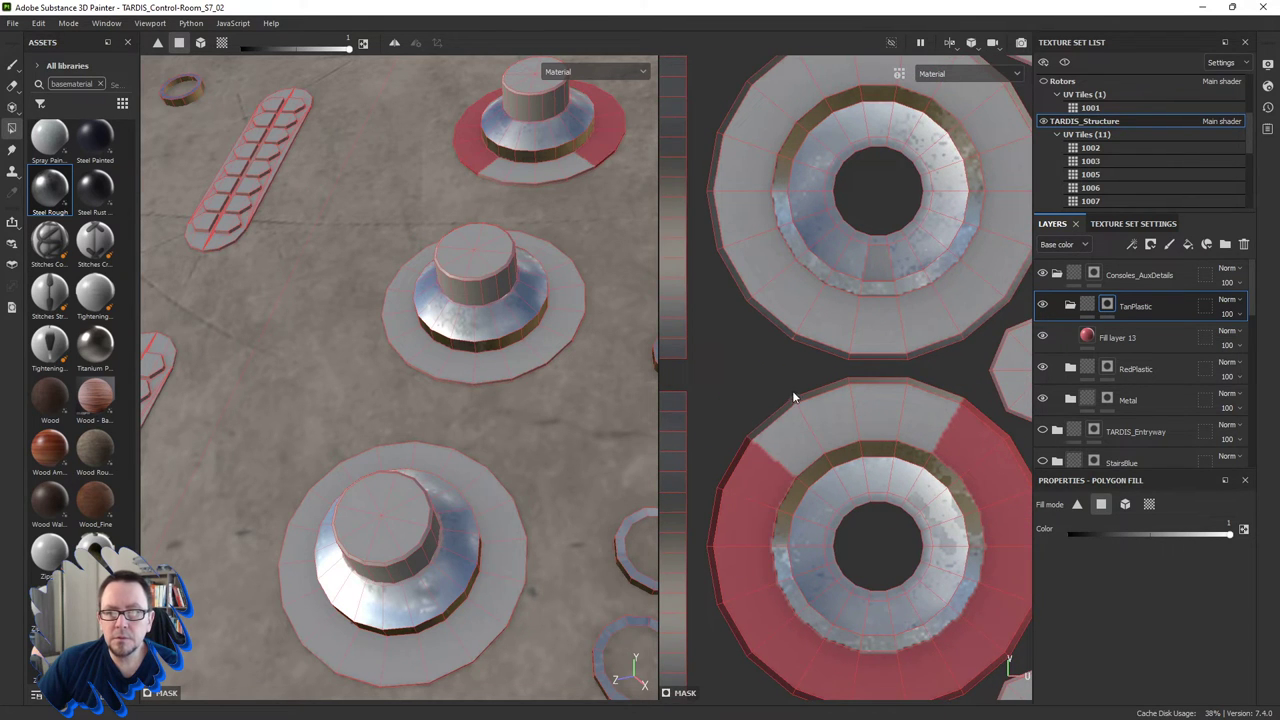
pyautogui.moveTo(793, 397); pyautogui.dragTo(817, 412)
pyautogui.click(917, 391)
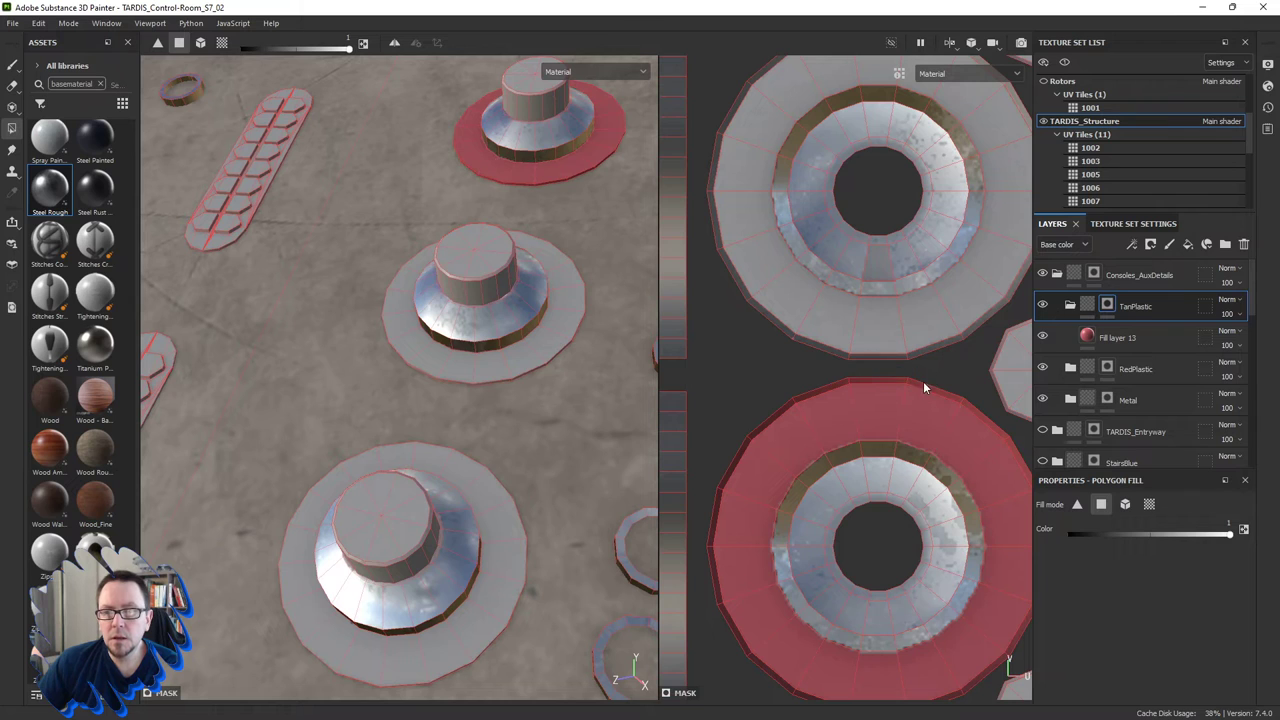
# Fill all faces of the upper knob-base ring into the mask.
pyautogui.click(887, 345)
pyautogui.moveTo(811, 313)
pyautogui.mouseDown()
pyautogui.moveTo(806, 345)
pyautogui.moveTo(736, 259)
pyautogui.mouseUp()
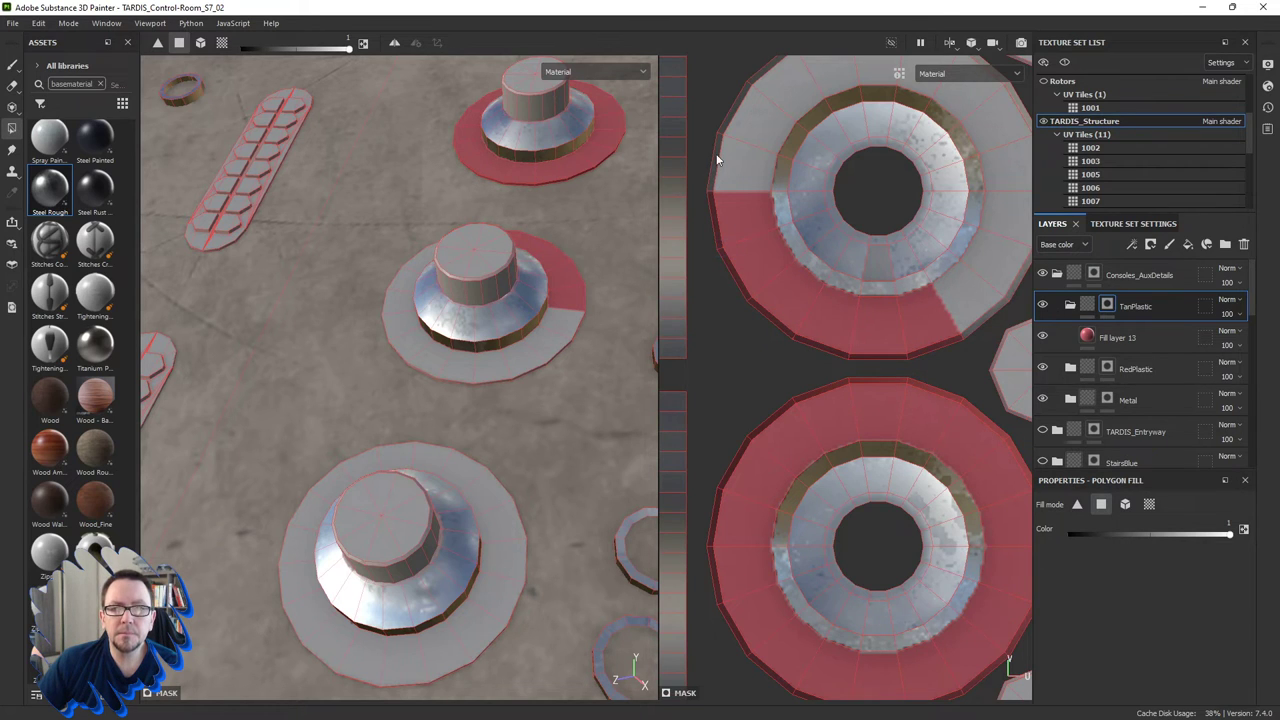
pyautogui.moveTo(712, 128); pyautogui.dragTo(785, 92)
pyautogui.moveTo(785, 92); pyautogui.dragTo(743, 186, button='middle')
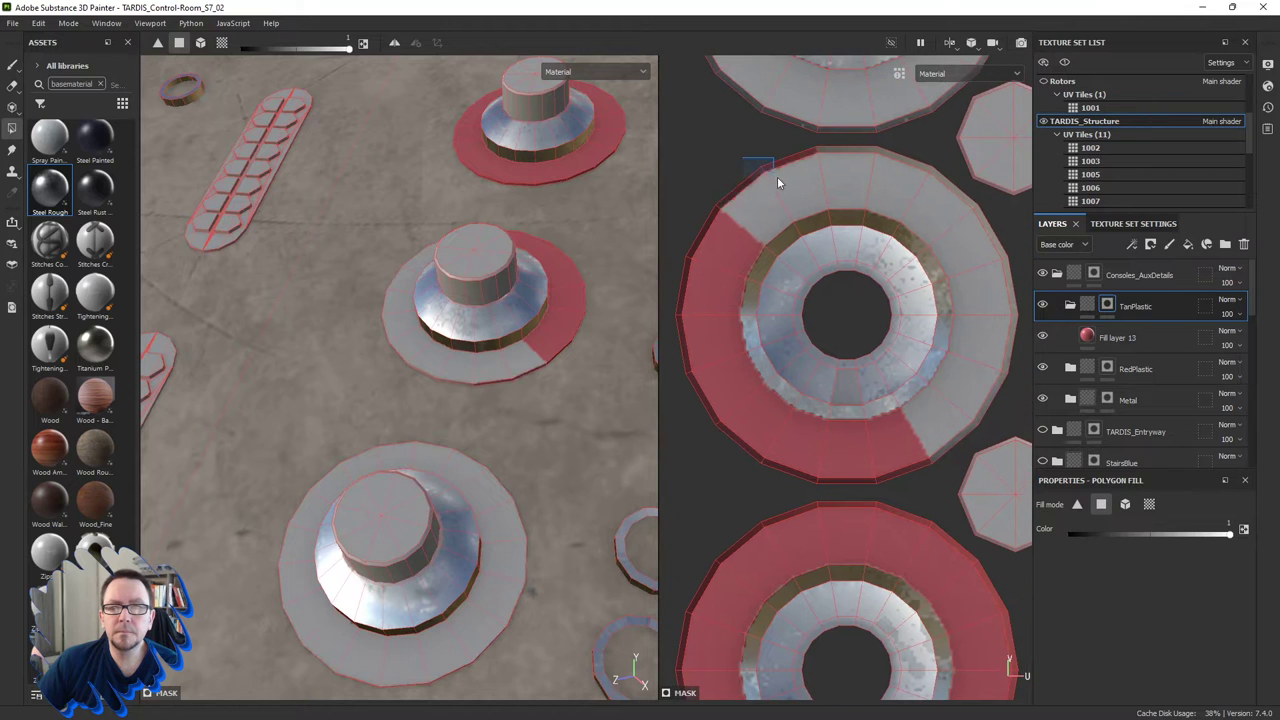
pyautogui.moveTo(740, 152)
pyautogui.mouseDown()
pyautogui.moveTo(816, 136)
pyautogui.moveTo(885, 158)
pyautogui.mouseUp()
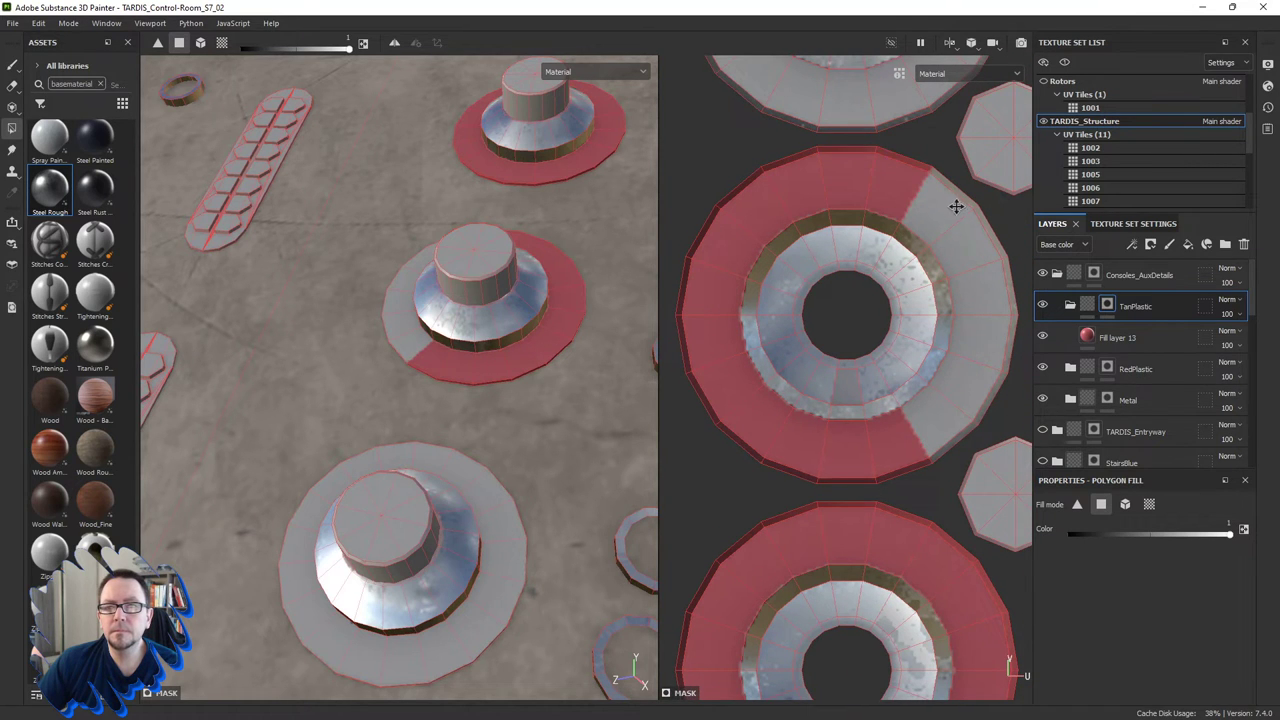
pyautogui.moveTo(957, 206); pyautogui.dragTo(850, 172, button='middle')
pyautogui.moveTo(850, 172)
pyautogui.mouseDown()
pyautogui.moveTo(882, 180)
pyautogui.moveTo(918, 306)
pyautogui.mouseUp()
pyautogui.moveTo(862, 393); pyautogui.dragTo(878, 402)
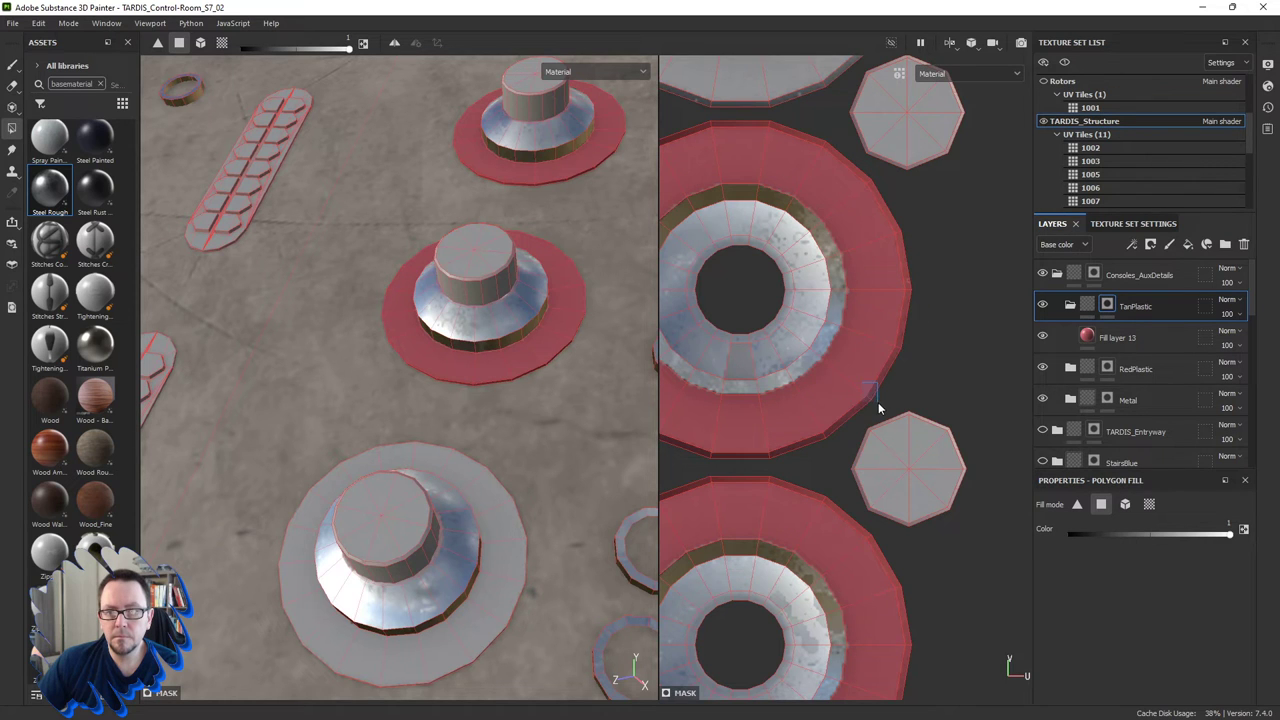
pyautogui.moveTo(826, 68); pyautogui.dragTo(886, 318, button='middle')
pyautogui.moveTo(886, 324); pyautogui.dragTo(887, 342)
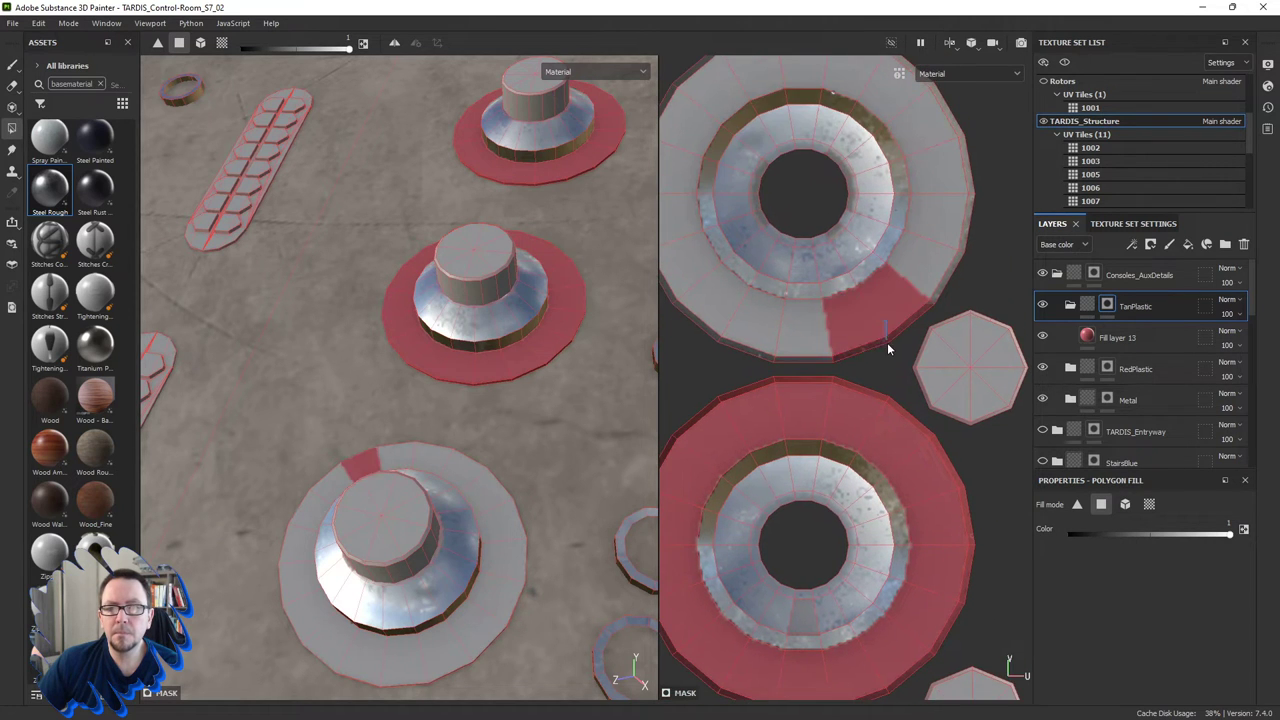
pyautogui.moveTo(738, 336); pyautogui.dragTo(798, 367)
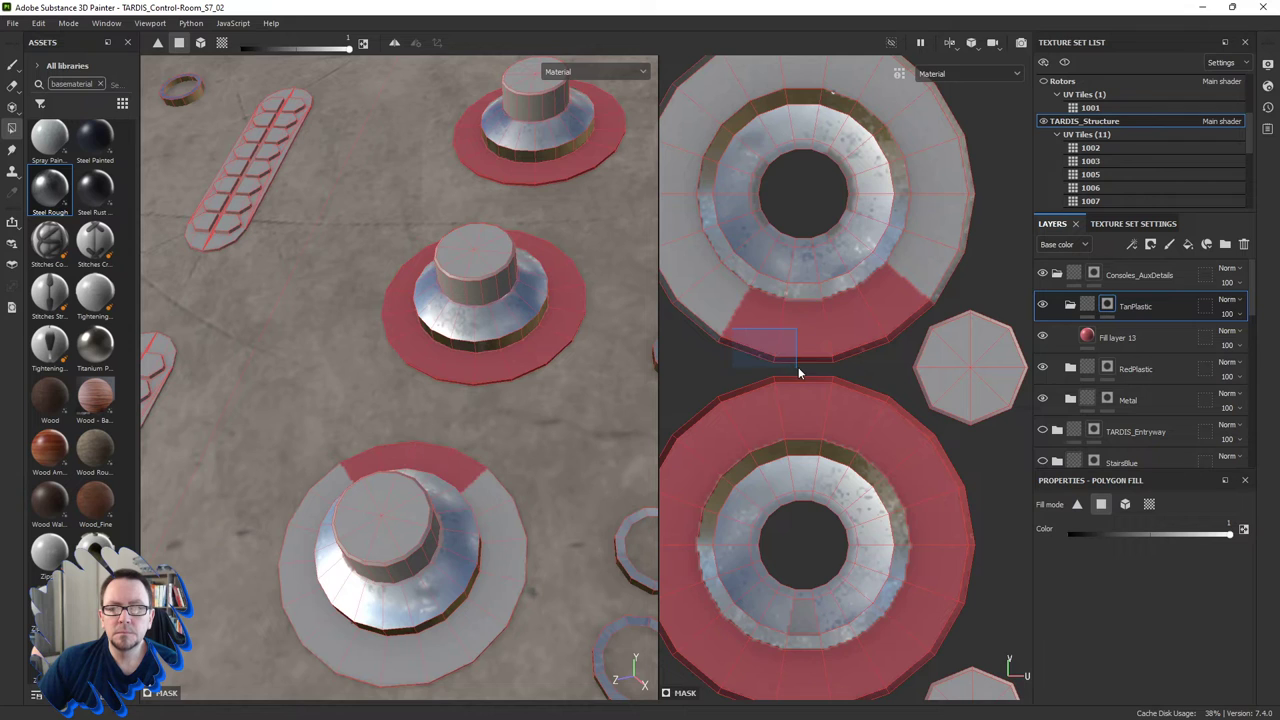
pyautogui.moveTo(707, 330); pyautogui.dragTo(806, 394, button='middle')
pyautogui.moveTo(778, 338); pyautogui.dragTo(816, 420)
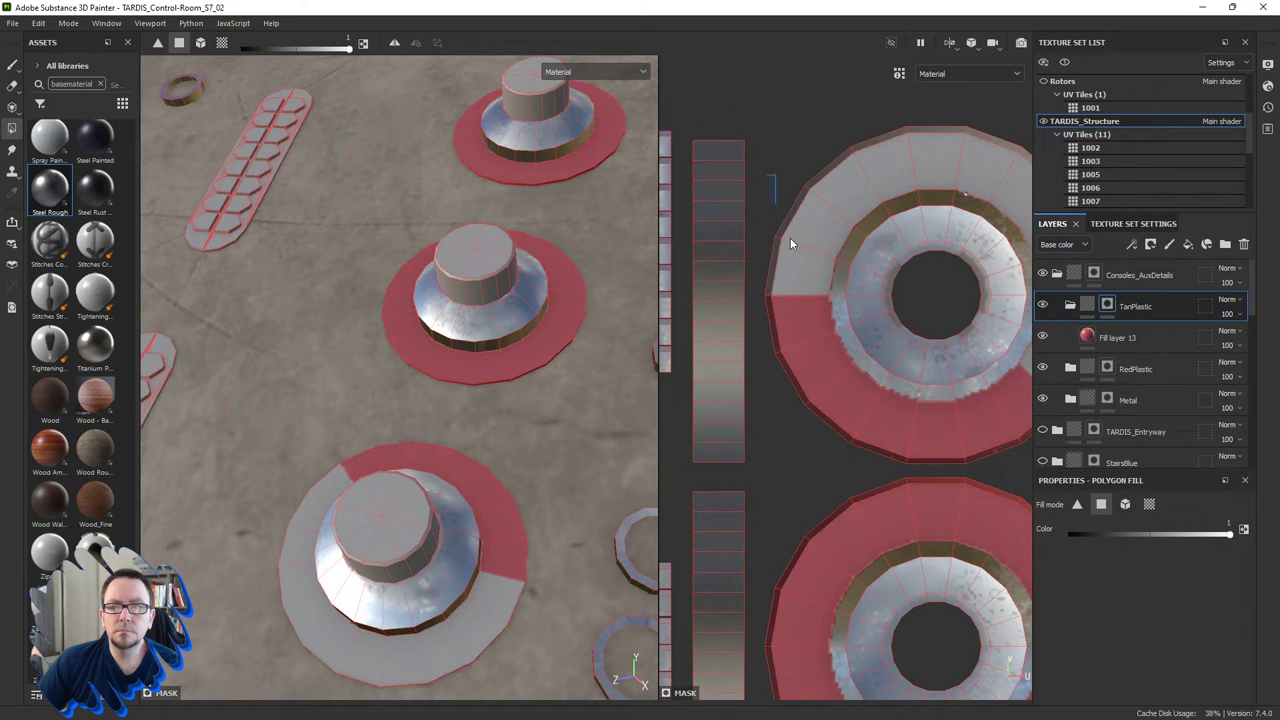
pyautogui.moveTo(790, 240)
pyautogui.mouseDown()
pyautogui.moveTo(820, 240)
pyautogui.moveTo(828, 138)
pyautogui.mouseUp()
pyautogui.moveTo(940, 140); pyautogui.dragTo(976, 143)
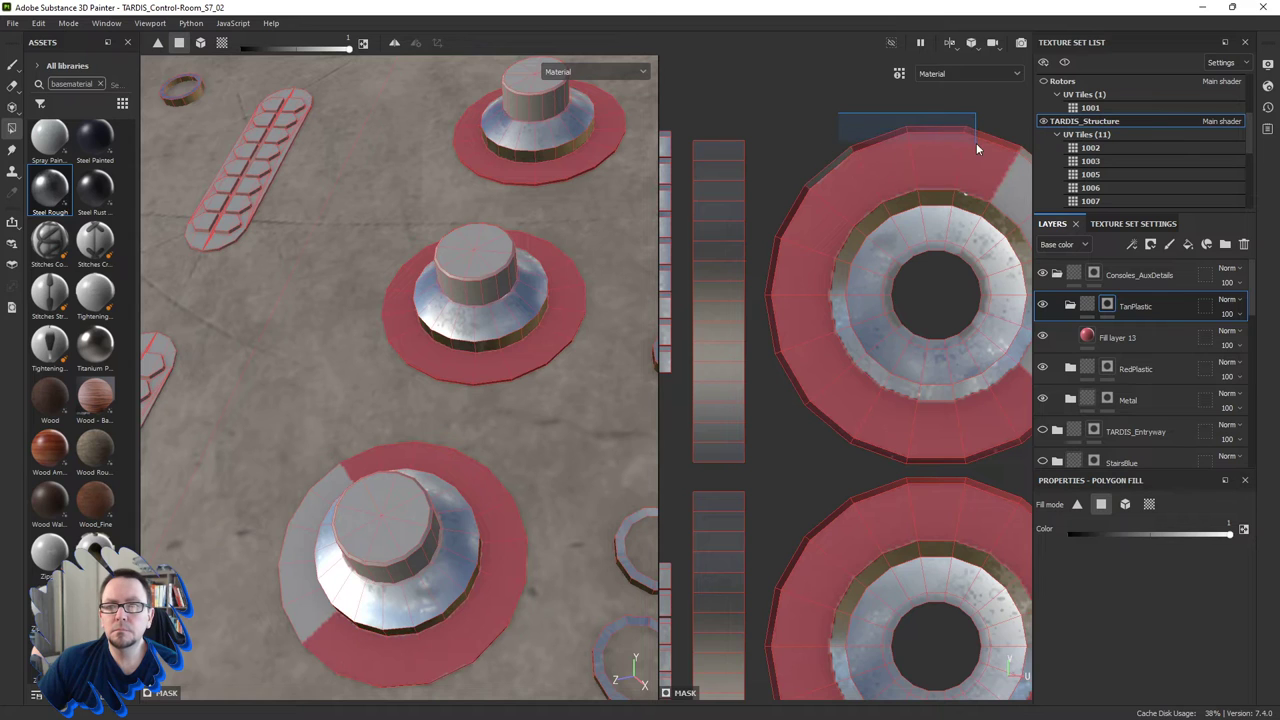
pyautogui.moveTo(976, 143); pyautogui.dragTo(878, 104, button='middle')
pyautogui.moveTo(885, 136); pyautogui.dragTo(983, 332)
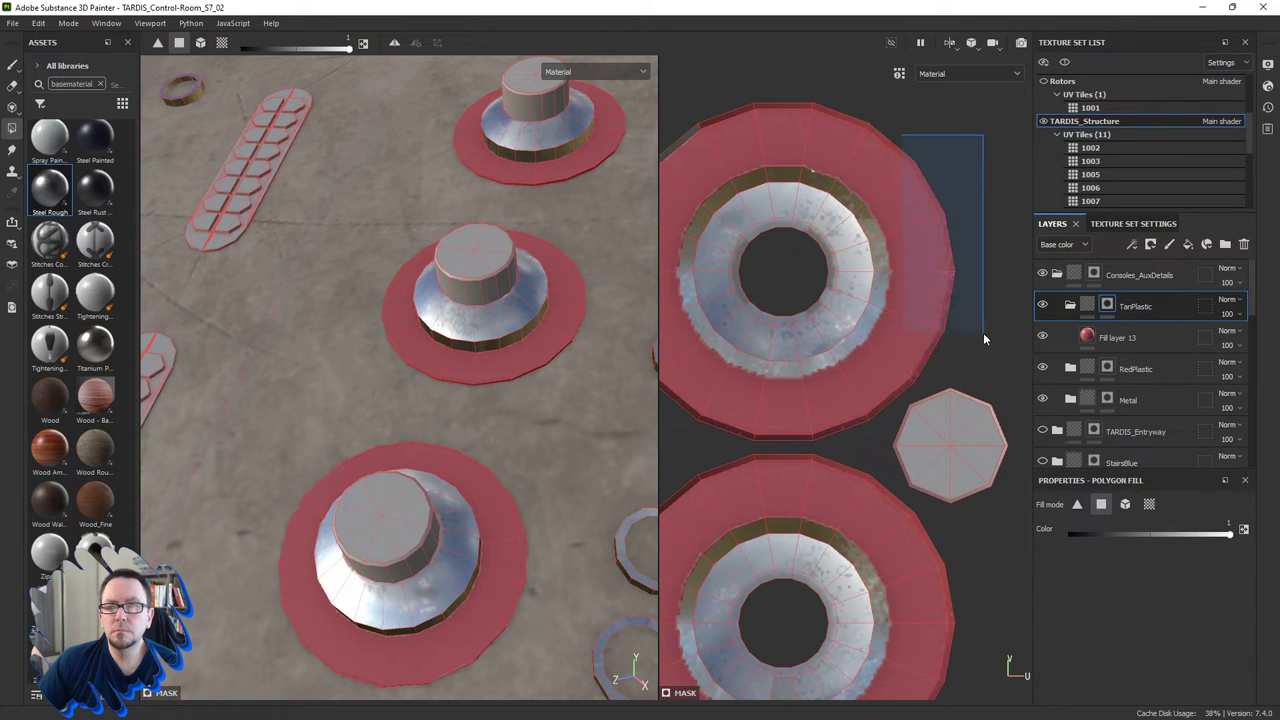
# Select Fill layer 13 and orbit to a top-down view of the console.
pyautogui.scroll(-2, 950, 321)
pyautogui.scroll(-2, 950, 321)
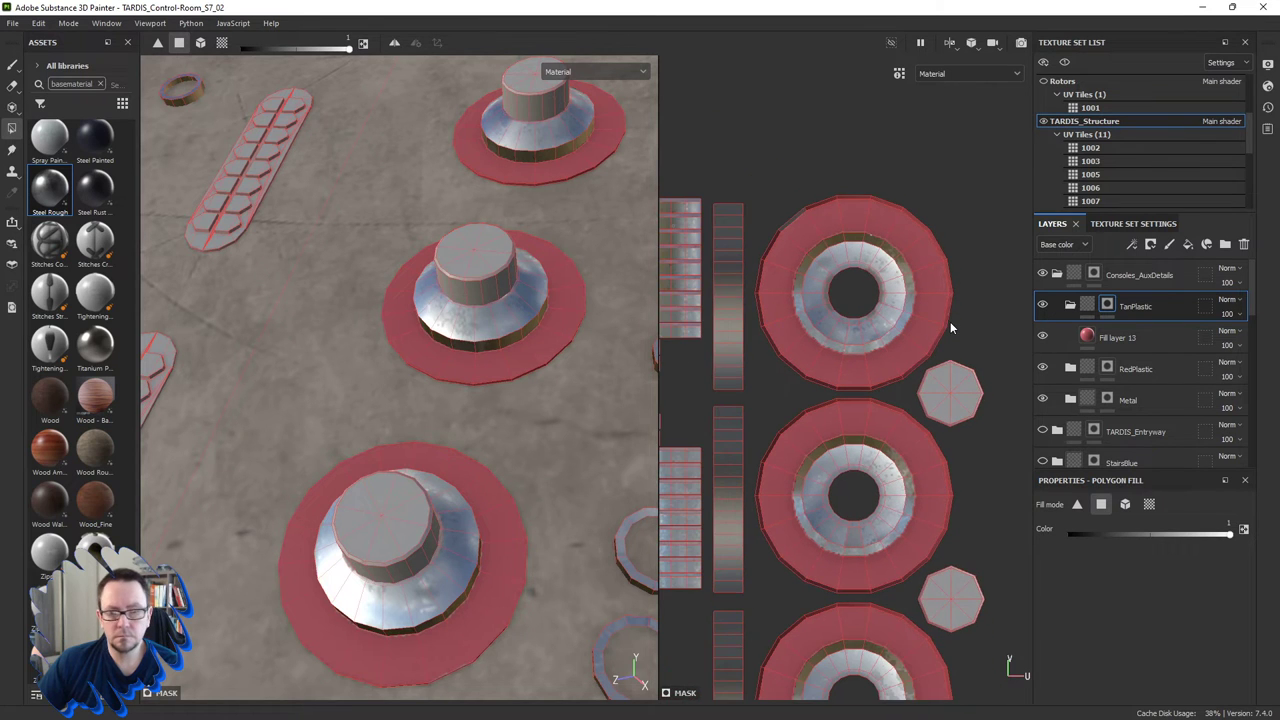
pyautogui.click(1095, 334)
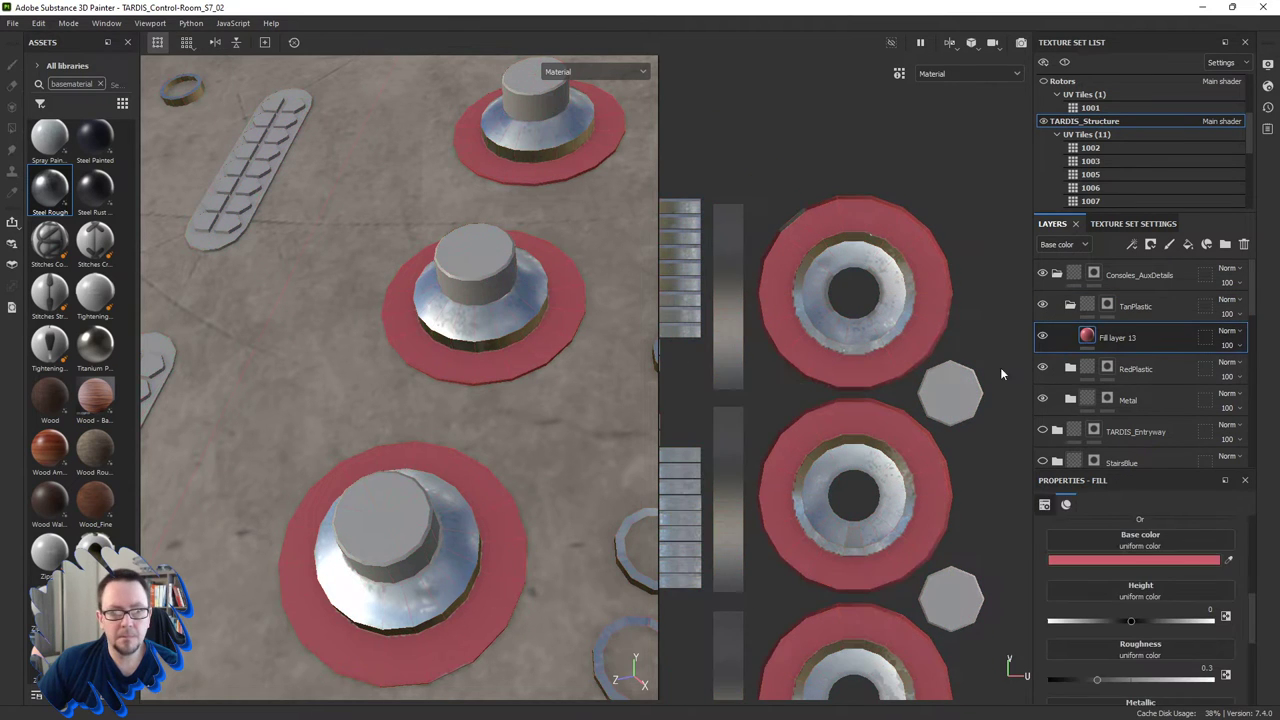
pyautogui.scroll(-2, 504, 501)
pyautogui.scroll(-2, 504, 501)
pyautogui.scroll(-2, 504, 501)
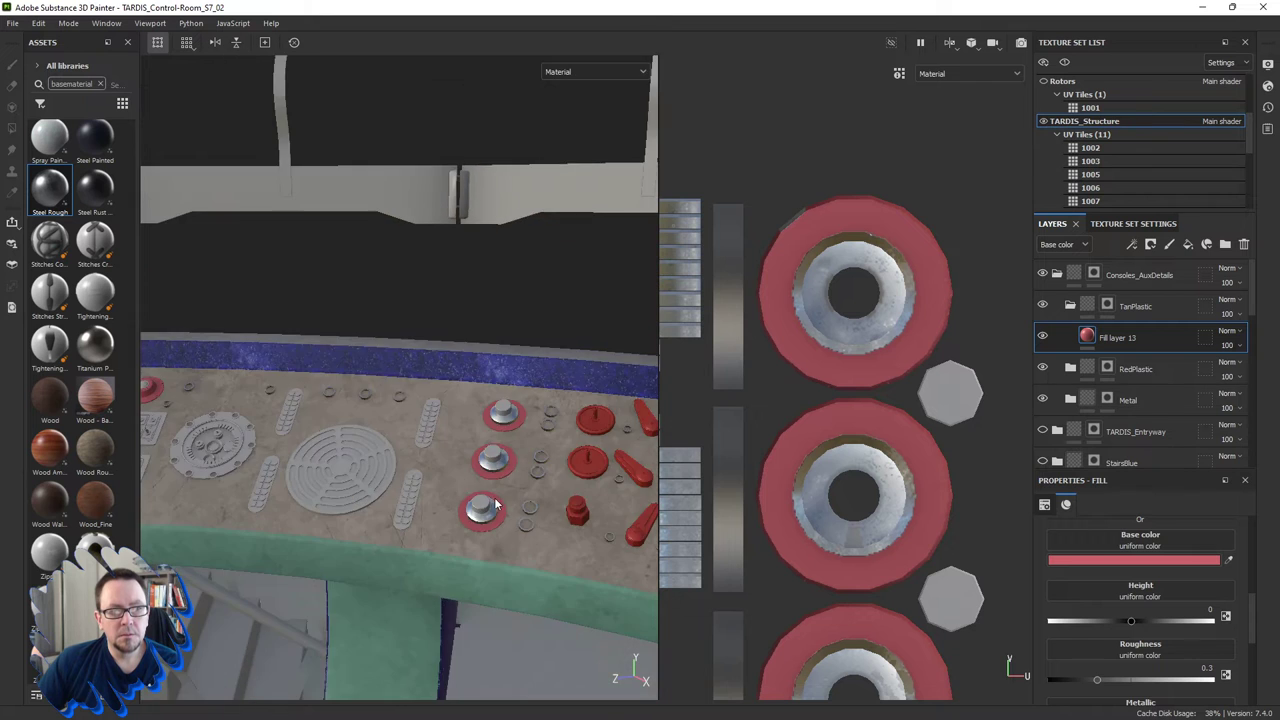
pyautogui.scroll(-2, 532, 482)
pyautogui.moveTo(532, 482)
pyautogui.keyDown('alt'); pyautogui.mouseDown()
pyautogui.moveTo(487, 459)
pyautogui.moveTo(590, 487)
pyautogui.mouseUp(); pyautogui.keyUp('alt')
pyautogui.scroll(2, 482, 454)
pyautogui.scroll(4, 520, 489)
pyautogui.scroll(2, 520, 489)
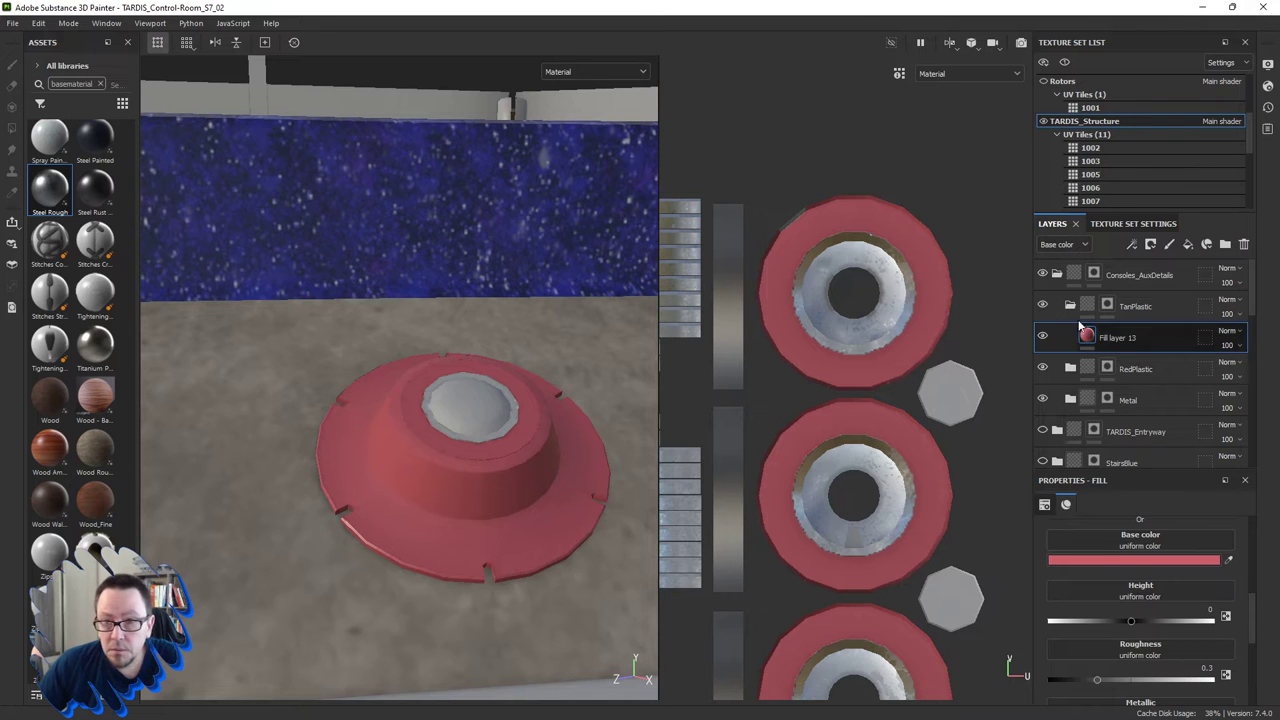
# Compare the TanPlastic group on and off, then set the fill's base color to beige #B3A693.
pyautogui.click(1042, 305)
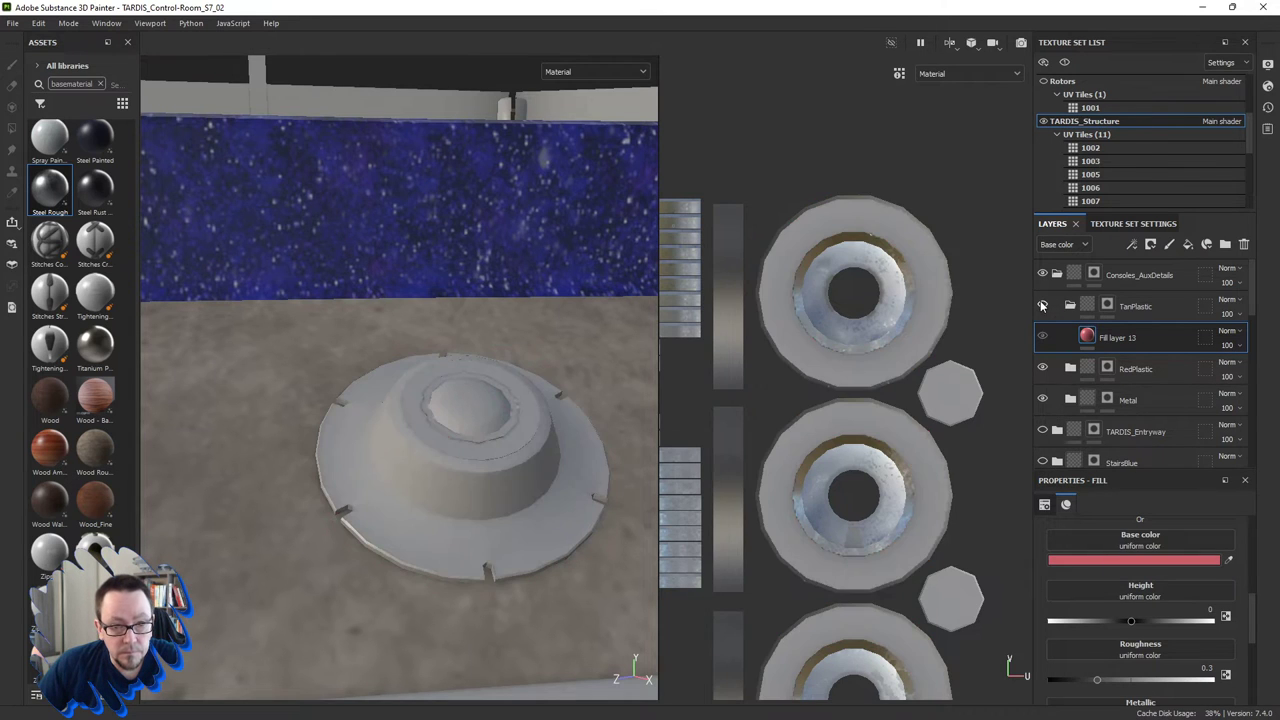
pyautogui.click(1042, 305)
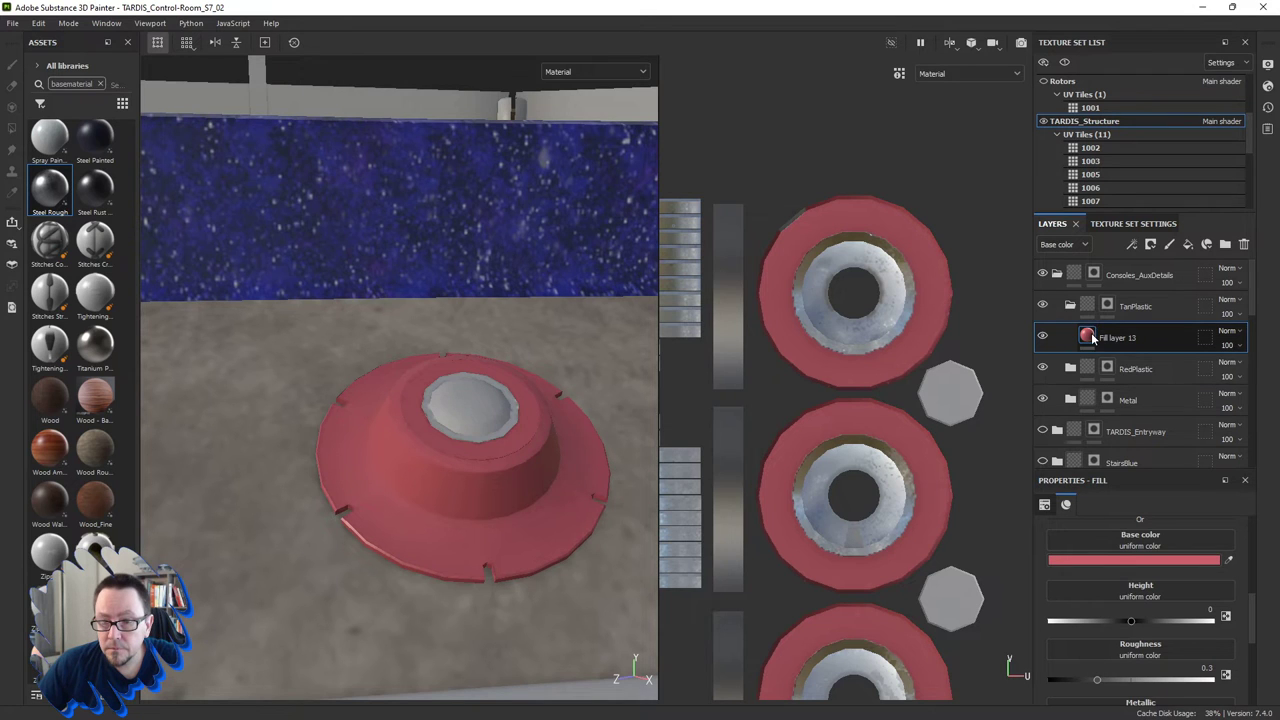
pyautogui.scroll(-2, 1100, 574)
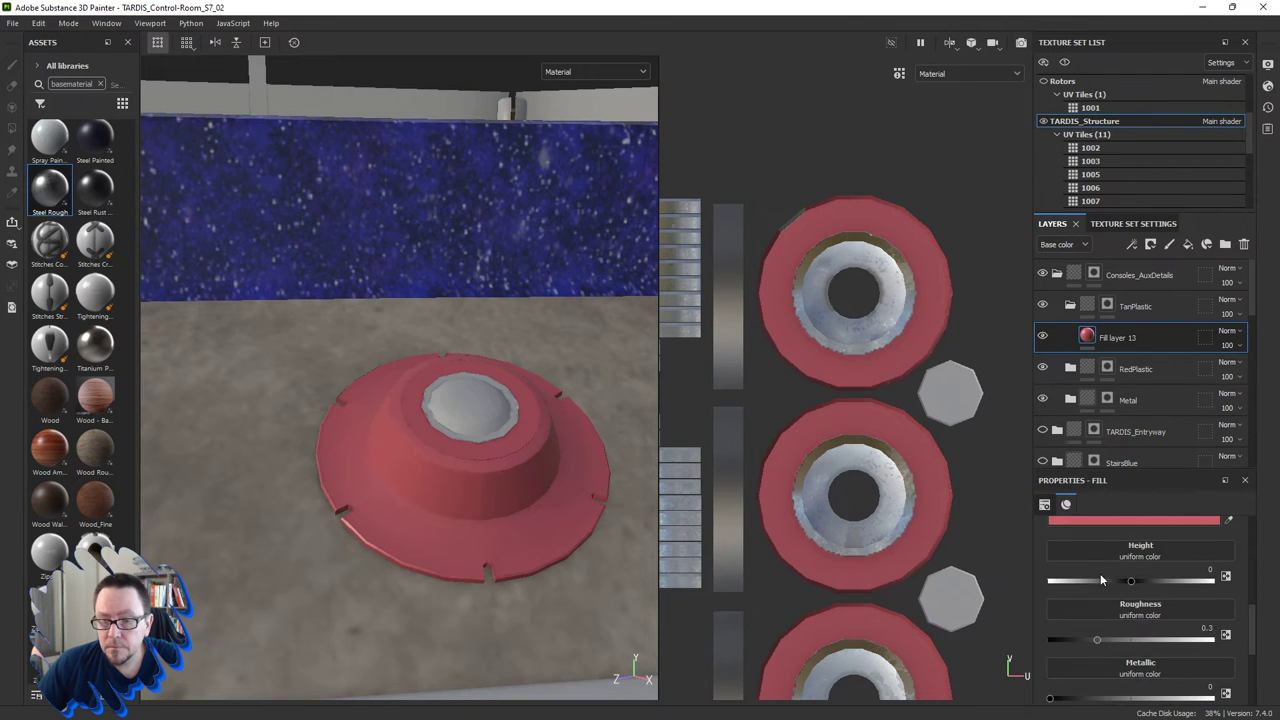
pyautogui.scroll(2, 1100, 566)
pyautogui.click(1100, 560)
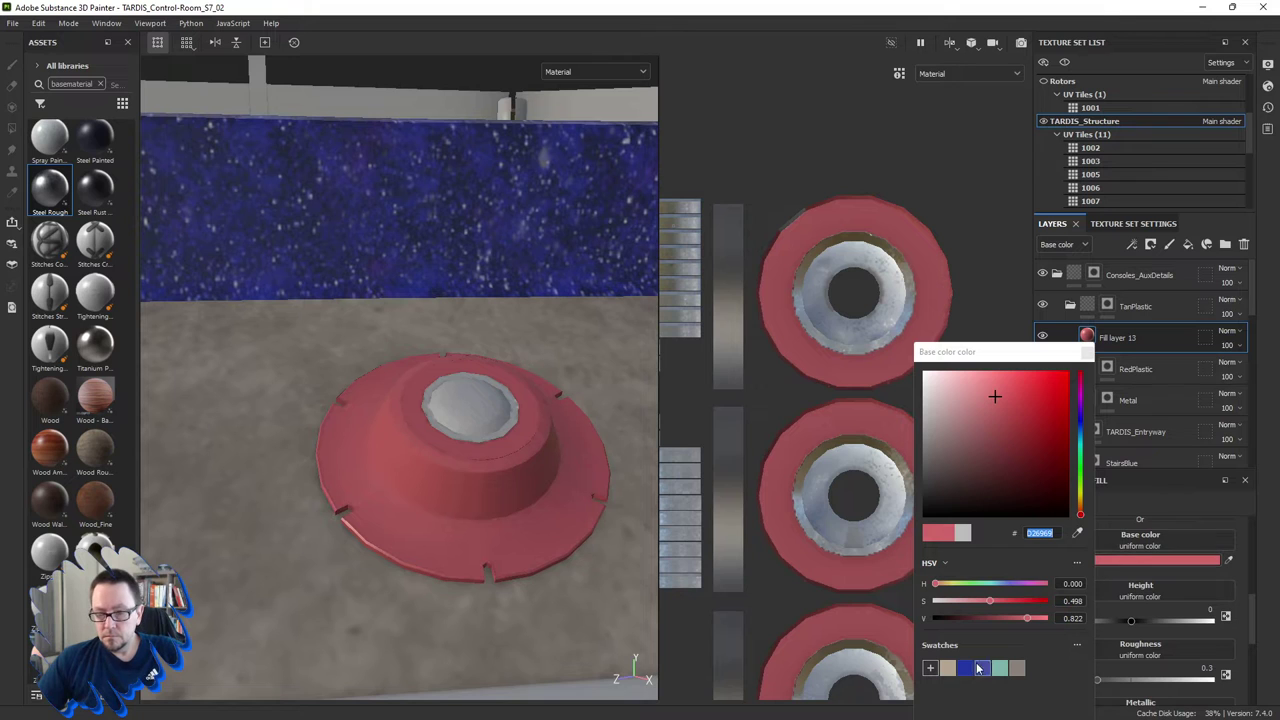
pyautogui.click(949, 668)
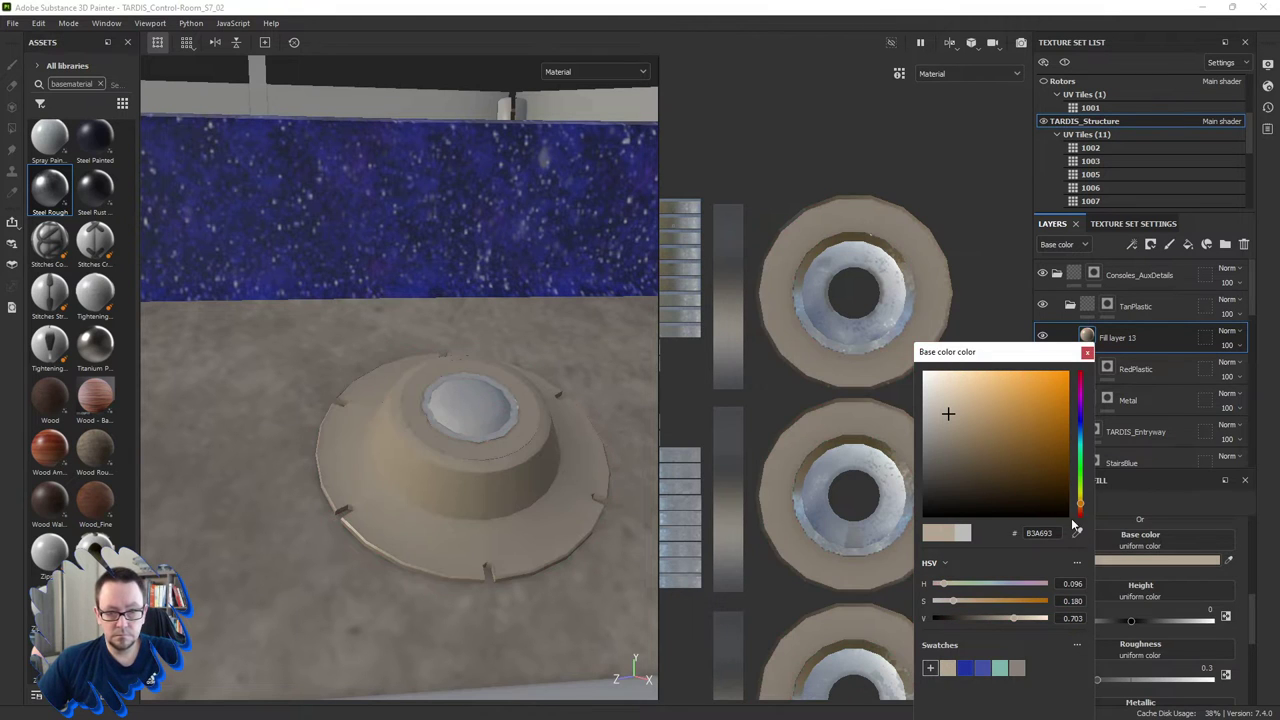
pyautogui.click(1087, 352)
# Tune the fill's roughness to about 0.212 while checking reflections on the knob bases.
pyautogui.scroll(-3, 1117, 567)
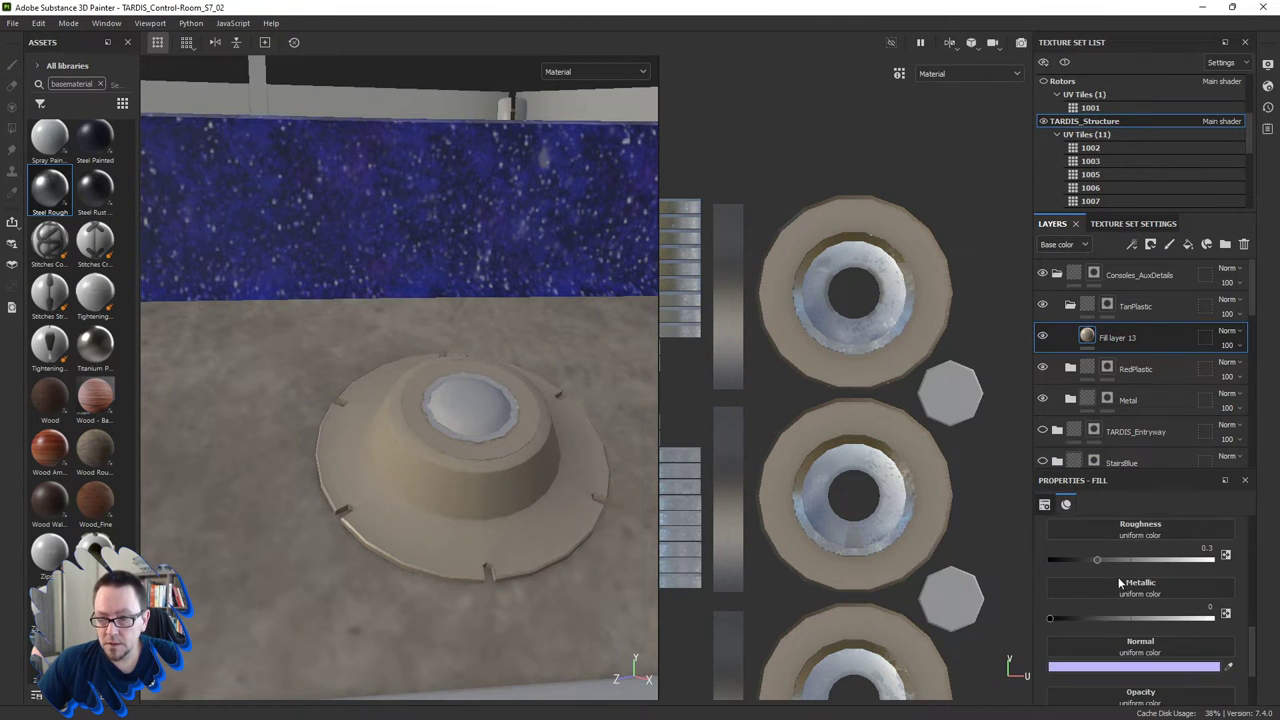
pyautogui.moveTo(1098, 558)
pyautogui.mouseDown()
pyautogui.moveTo(1126, 556)
pyautogui.moveTo(1082, 559)
pyautogui.mouseUp()
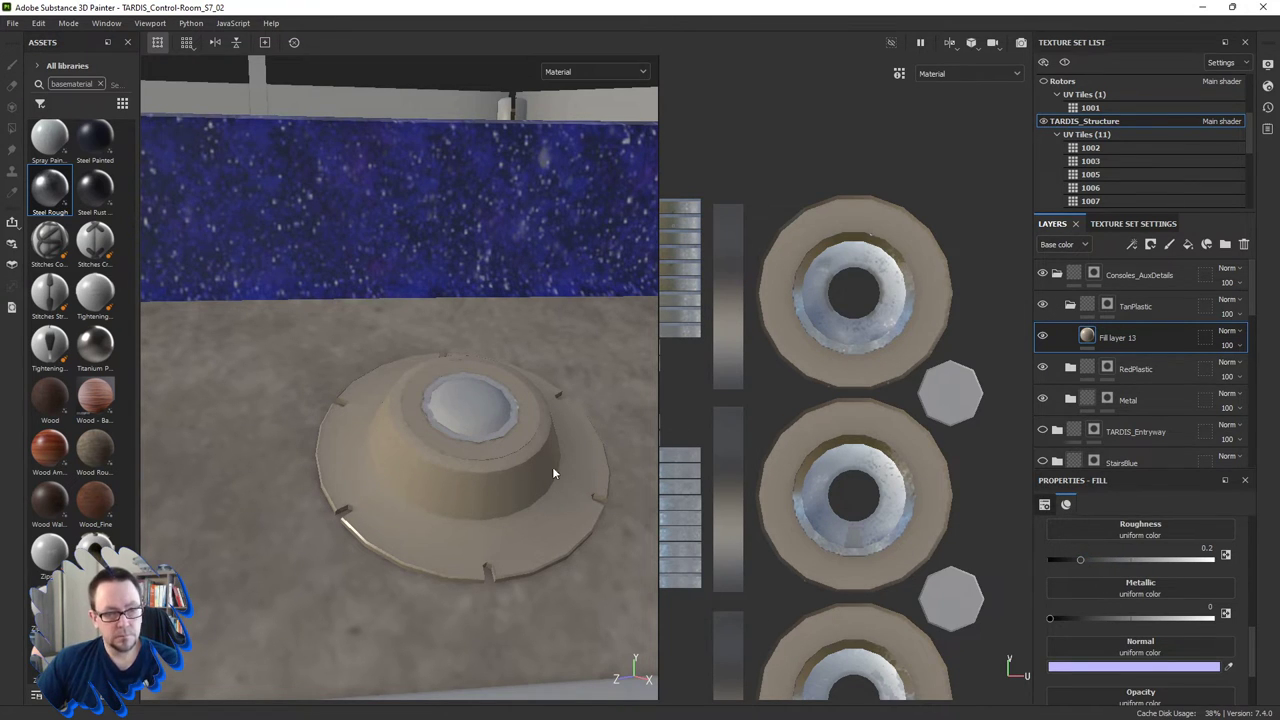
pyautogui.keyDown('shift'); pyautogui.moveTo(552, 466); pyautogui.dragTo(577, 467, button='right'); pyautogui.keyUp('shift')
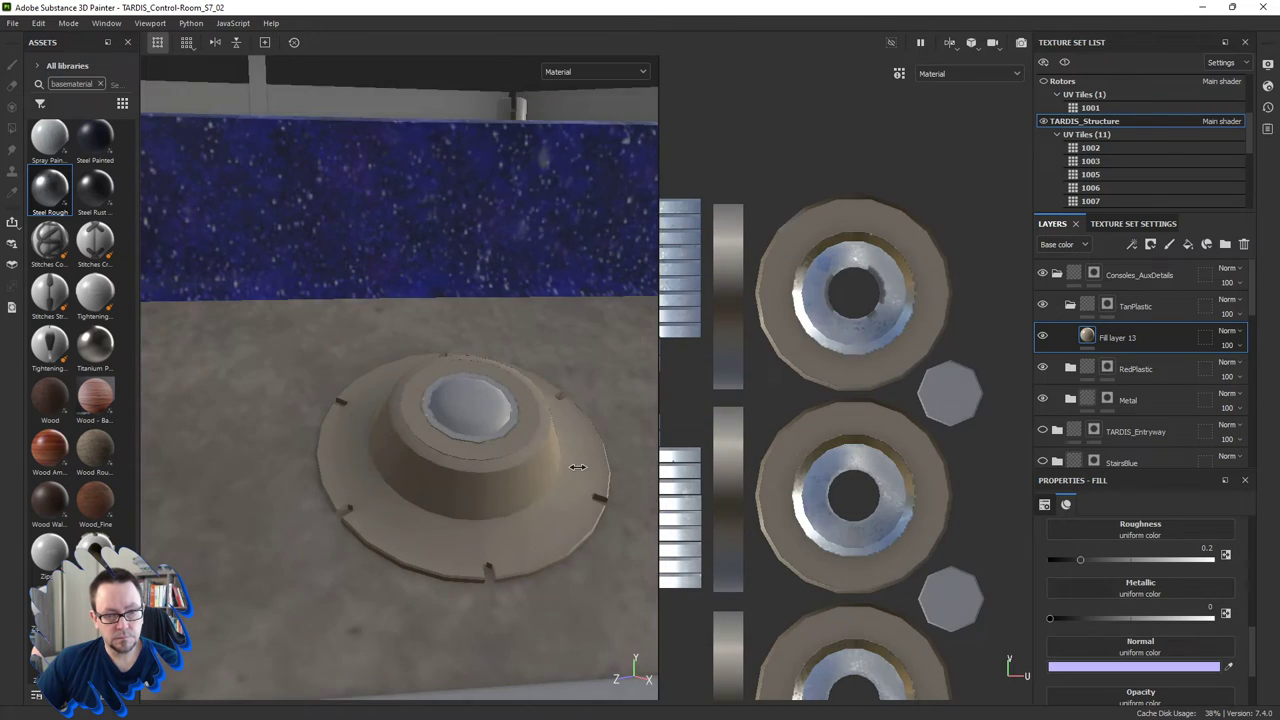
pyautogui.keyDown('alt'); pyautogui.moveTo(577, 467); pyautogui.dragTo(552, 474); pyautogui.keyUp('alt')
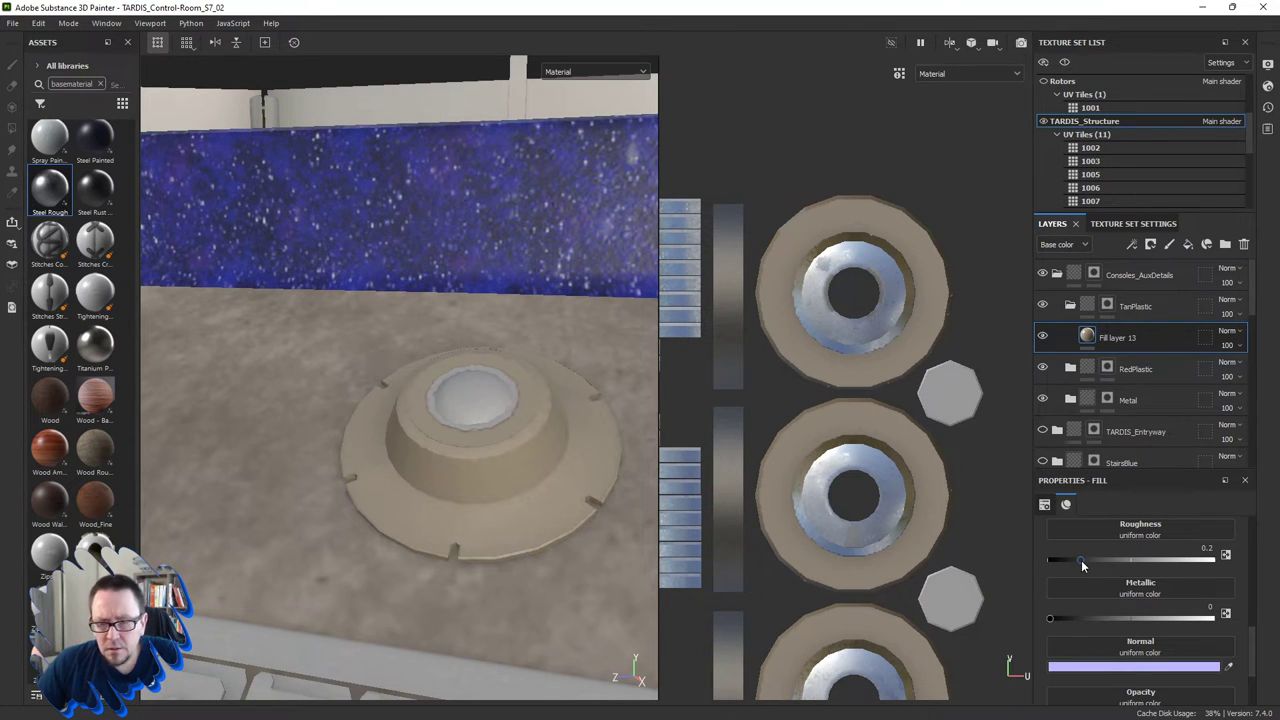
pyautogui.moveTo(1081, 560); pyautogui.dragTo(1066, 563)
pyautogui.moveTo(514, 447)
pyautogui.keyDown('alt'); pyautogui.mouseDown()
pyautogui.moveTo(443, 449)
pyautogui.moveTo(486, 460)
pyautogui.mouseUp(); pyautogui.keyUp('alt')
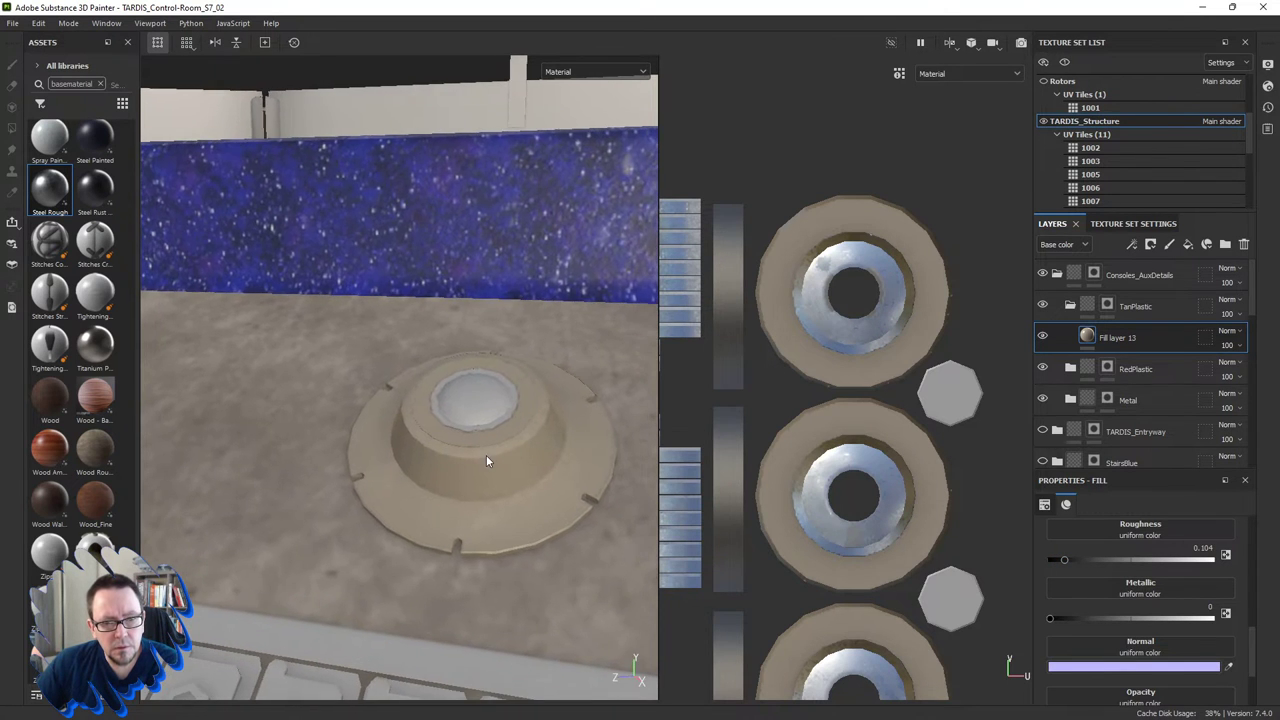
pyautogui.keyDown('shift'); pyautogui.moveTo(486, 460); pyautogui.dragTo(556, 463, button='right'); pyautogui.keyUp('shift')
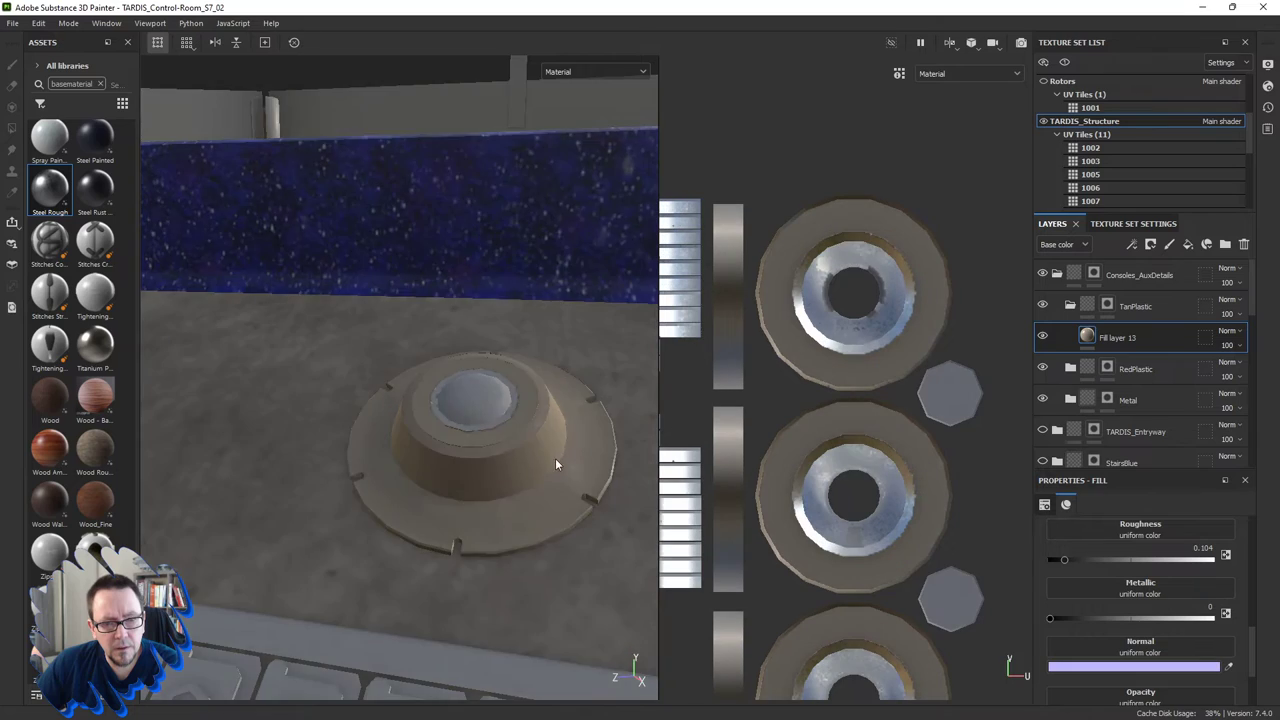
pyautogui.scroll(-5, 557, 462)
pyautogui.moveTo(558, 461)
pyautogui.keyDown('alt'); pyautogui.mouseDown()
pyautogui.moveTo(493, 479)
pyautogui.moveTo(560, 465)
pyautogui.mouseUp(); pyautogui.keyUp('alt')
pyautogui.keyDown('alt'); pyautogui.moveTo(560, 465); pyautogui.dragTo(603, 465, button='right'); pyautogui.keyUp('alt')
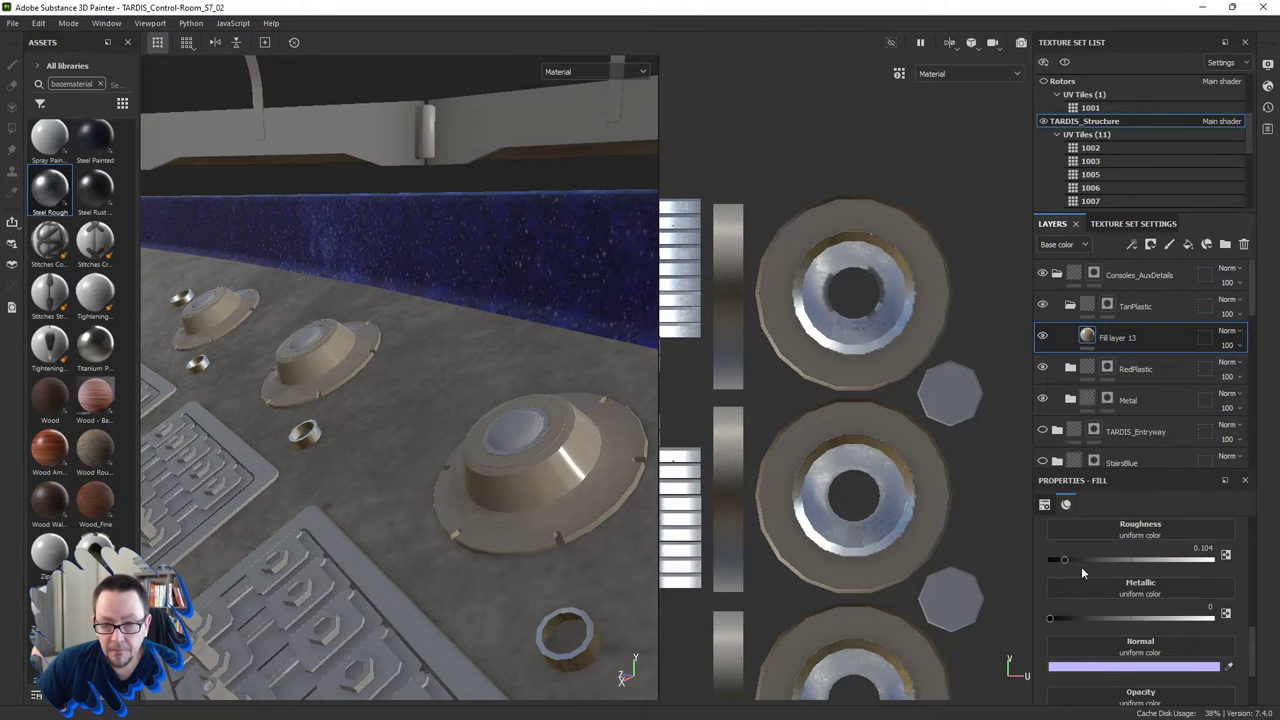
pyautogui.moveTo(1064, 560); pyautogui.dragTo(1084, 564)
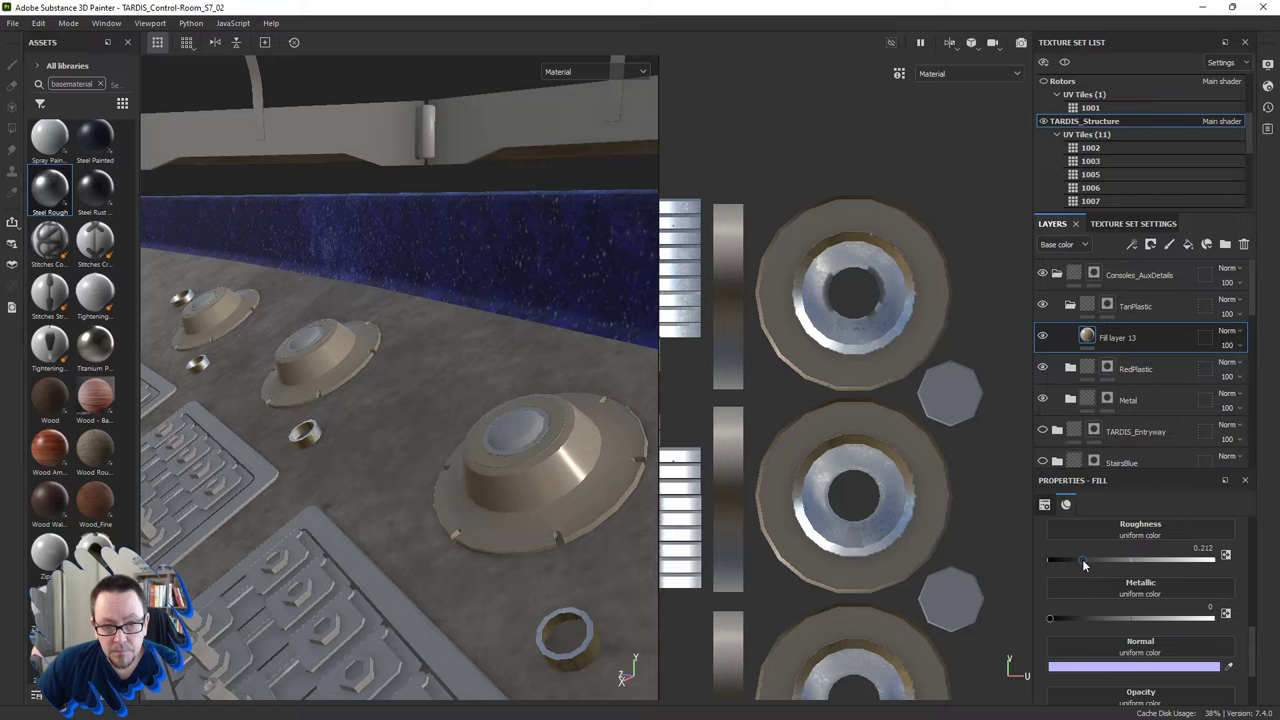
pyautogui.moveTo(502, 419)
pyautogui.keyDown('alt'); pyautogui.mouseDown()
pyautogui.moveTo(339, 450)
pyautogui.moveTo(283, 416)
pyautogui.moveTo(387, 447)
pyautogui.moveTo(392, 366)
pyautogui.moveTo(403, 404)
pyautogui.moveTo(437, 440)
pyautogui.mouseUp(); pyautogui.keyUp('alt')
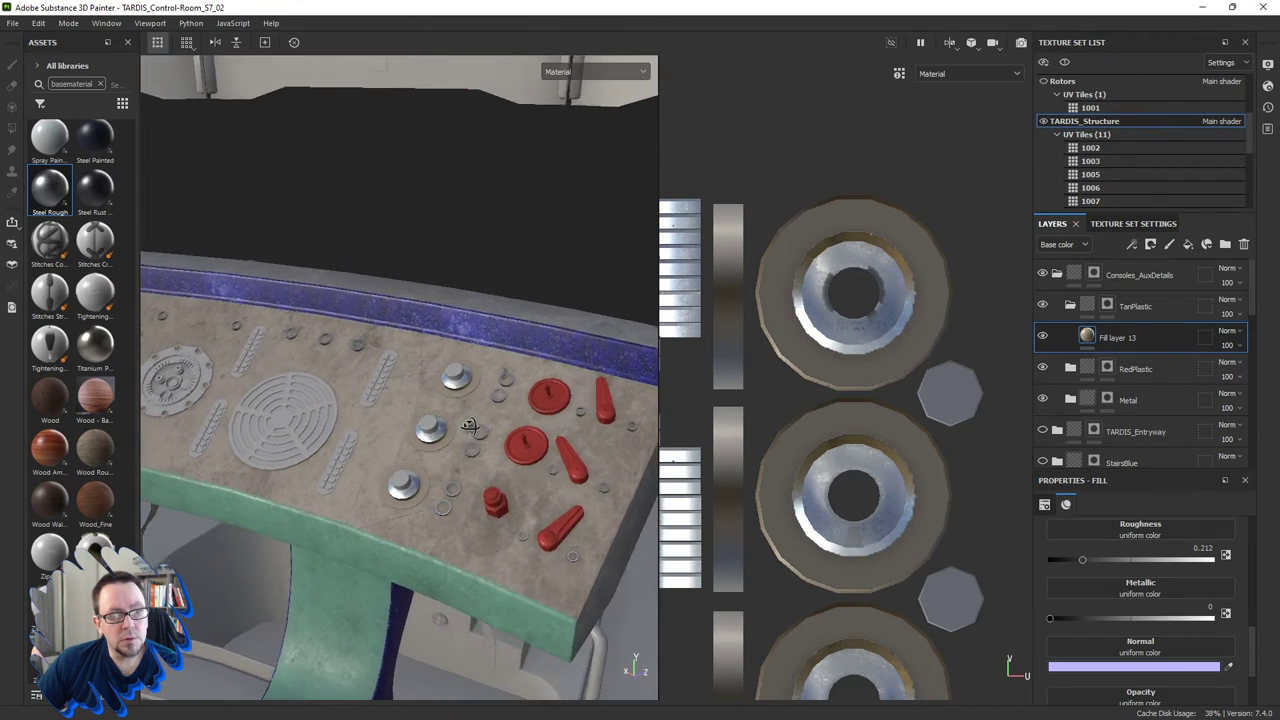
# Recentre the 3D and UV views on the knob islands and collapse the TanPlastic group.
pyautogui.scroll(2, 437, 440)
pyautogui.scroll(-1, 437, 440)
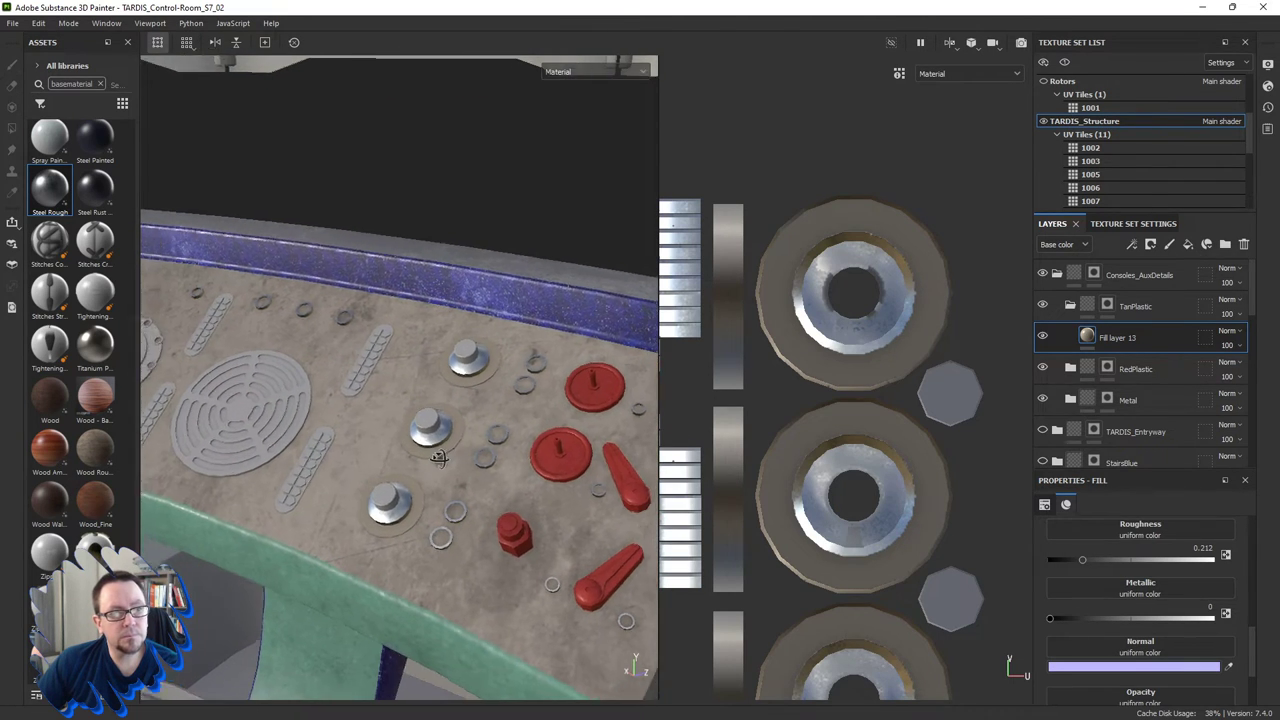
pyautogui.keyDown('alt'); pyautogui.moveTo(452, 458); pyautogui.dragTo(579, 448); pyautogui.keyUp('alt')
pyautogui.moveTo(878, 474); pyautogui.dragTo(864, 380, button='middle')
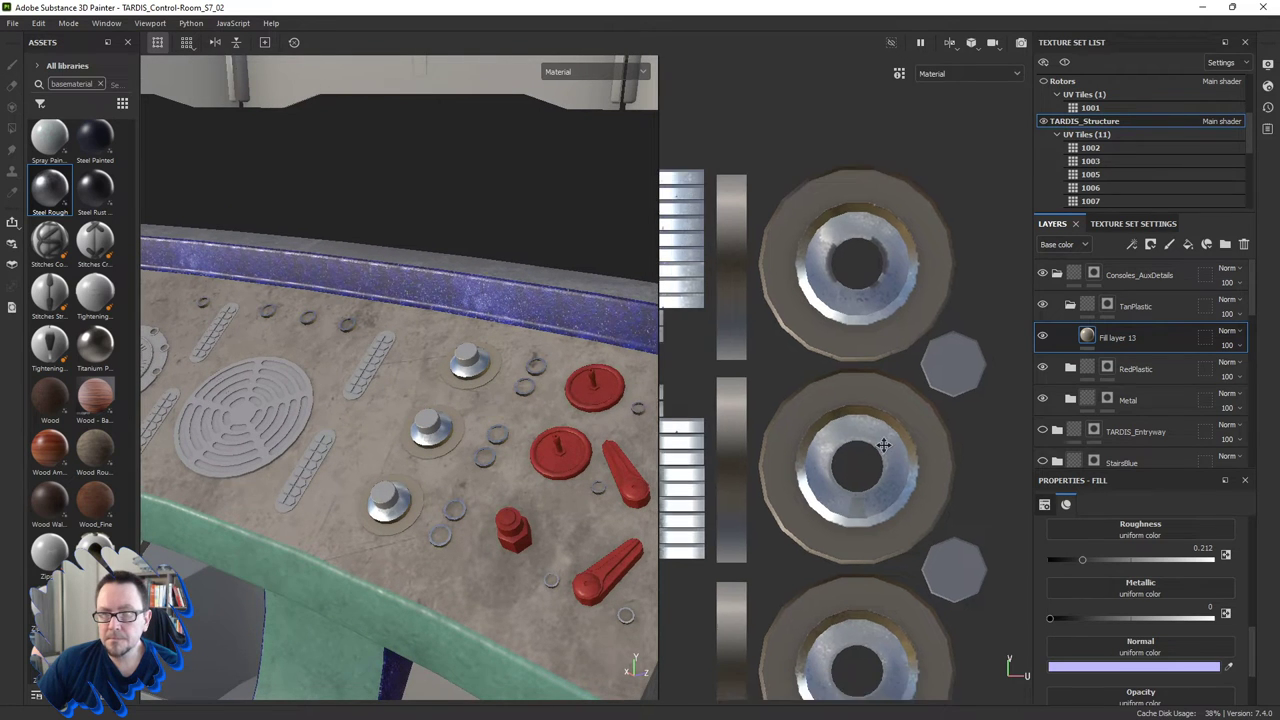
pyautogui.click(1069, 307)
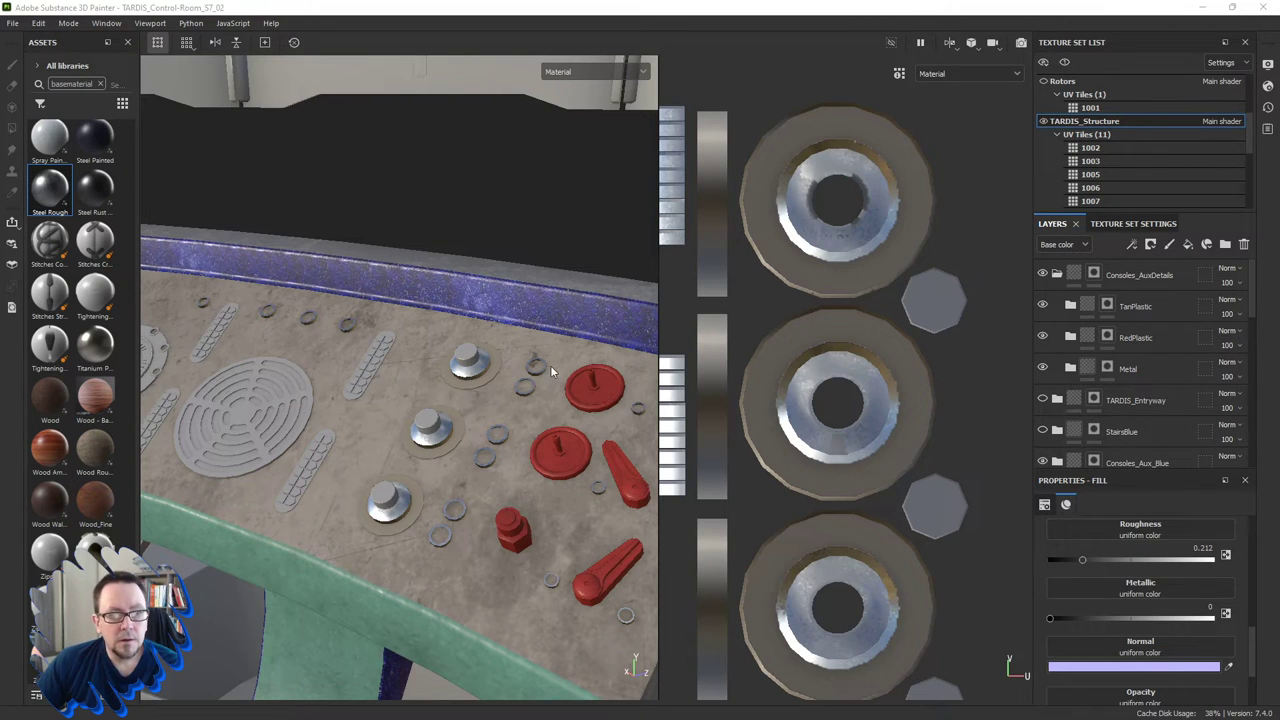
# Navigate to the console section with the hatch, keypads, gear and red parts.
pyautogui.moveTo(333, 401)
pyautogui.keyDown('alt'); pyautogui.mouseDown()
pyautogui.moveTo(521, 433)
pyautogui.moveTo(427, 326)
pyautogui.mouseUp(); pyautogui.keyUp('alt')
pyautogui.scroll(-3, 450, 336)
pyautogui.scroll(-2, 462, 327)
pyautogui.scroll(2, 911, 525)
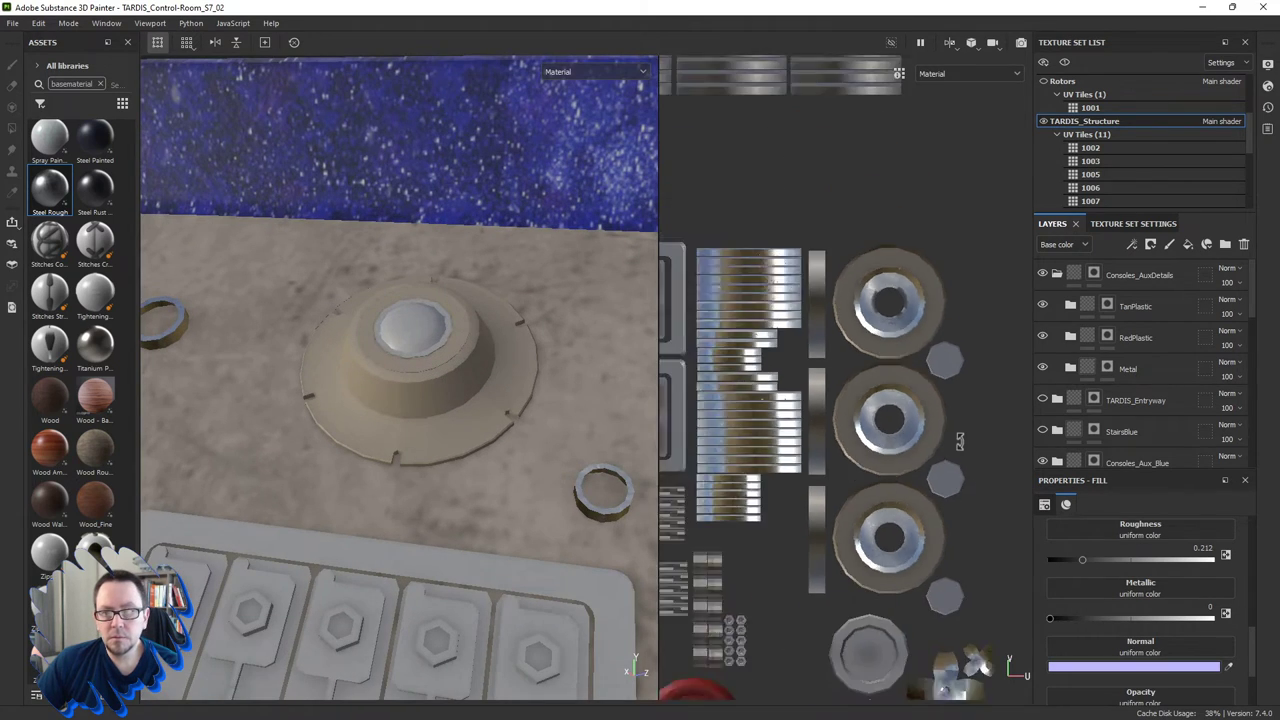
pyautogui.scroll(3, 911, 525)
pyautogui.moveTo(911, 525)
pyautogui.mouseDown(button='middle')
pyautogui.moveTo(860, 400)
pyautogui.moveTo(769, 427)
pyautogui.mouseUp(button='middle')
pyautogui.scroll(2, 860, 400)
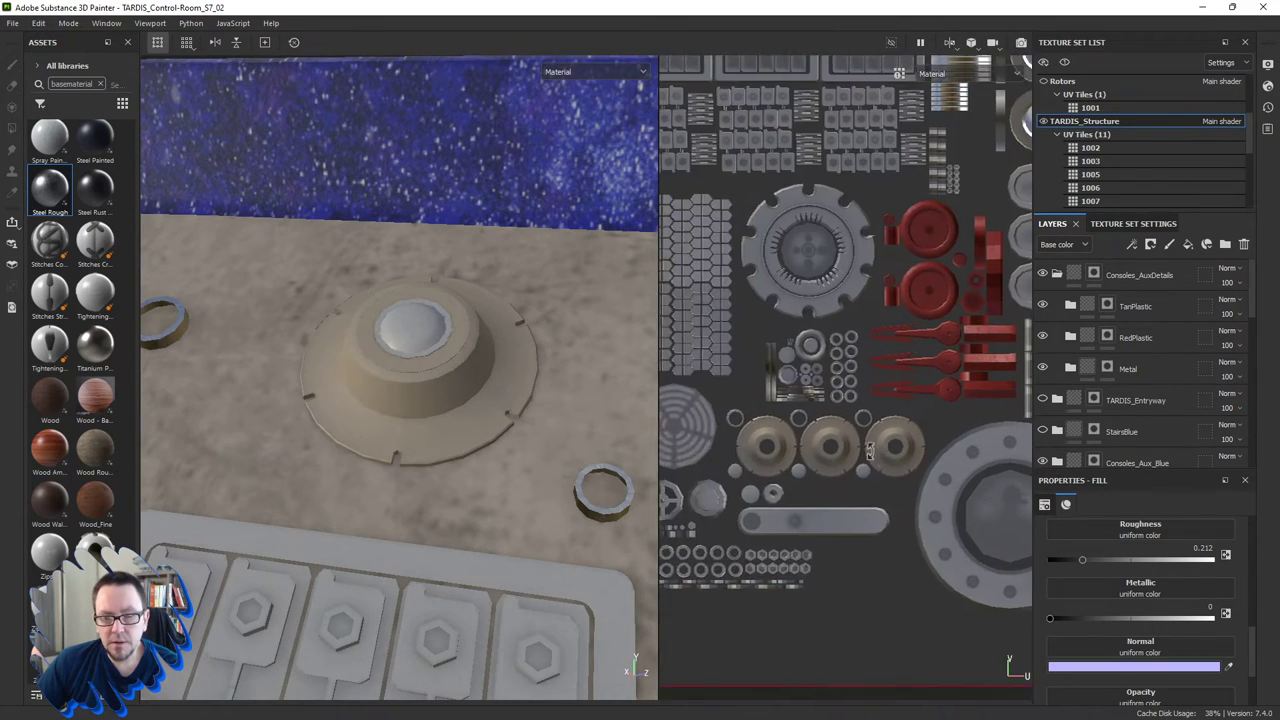
pyautogui.scroll(2, 767, 430)
pyautogui.scroll(2, 766, 445)
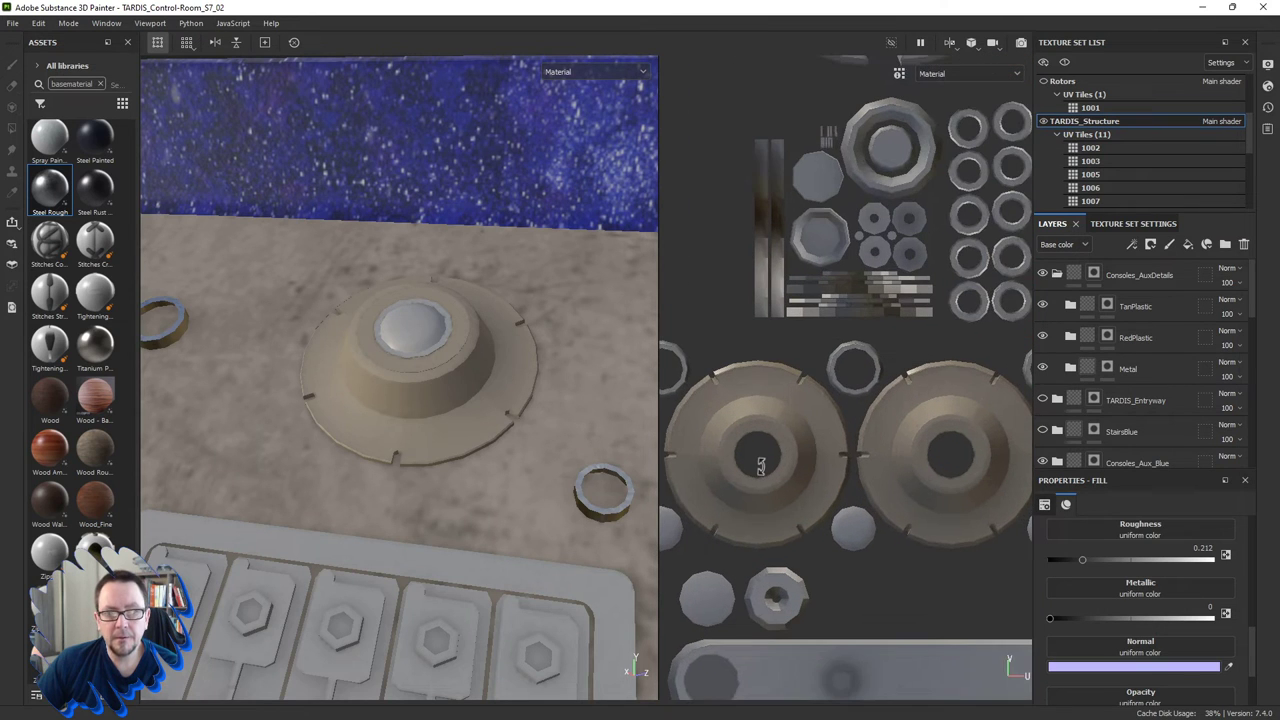
pyautogui.scroll(1, 765, 466)
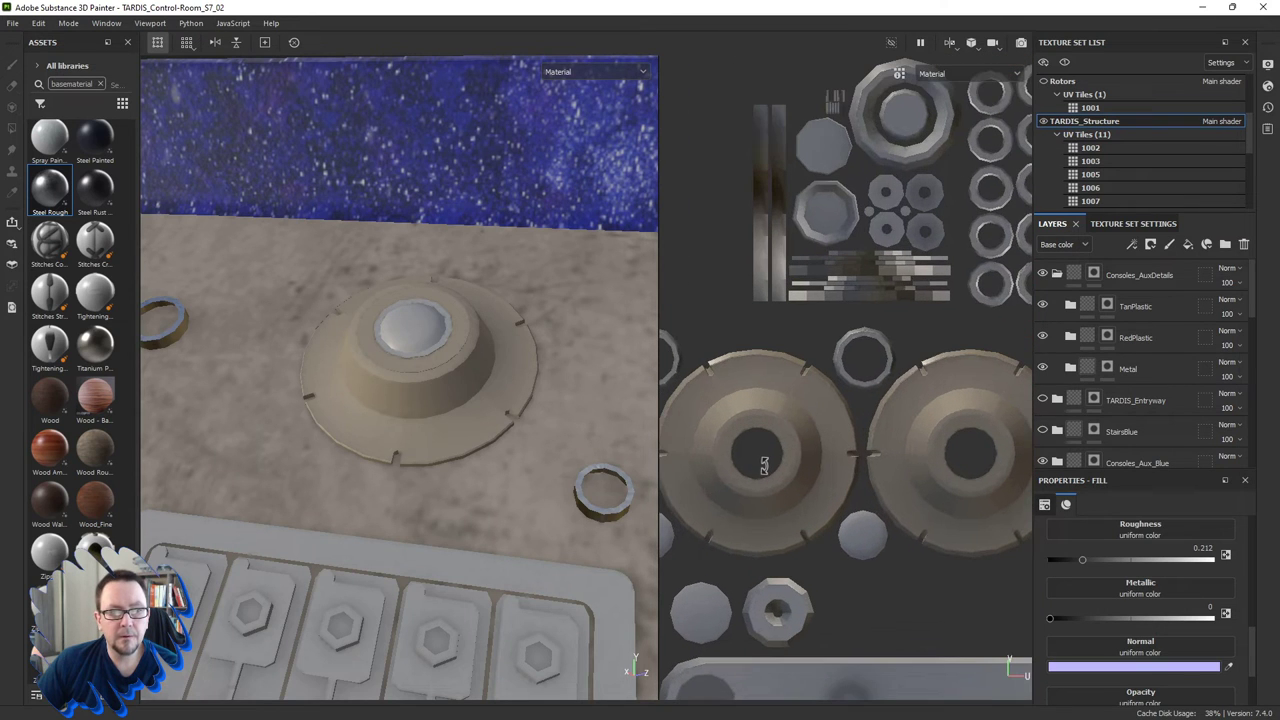
# Select the Metal folder's mask, switch to Polygon Fill (key 4), and orbit down onto the round base.
pyautogui.click(1107, 369)
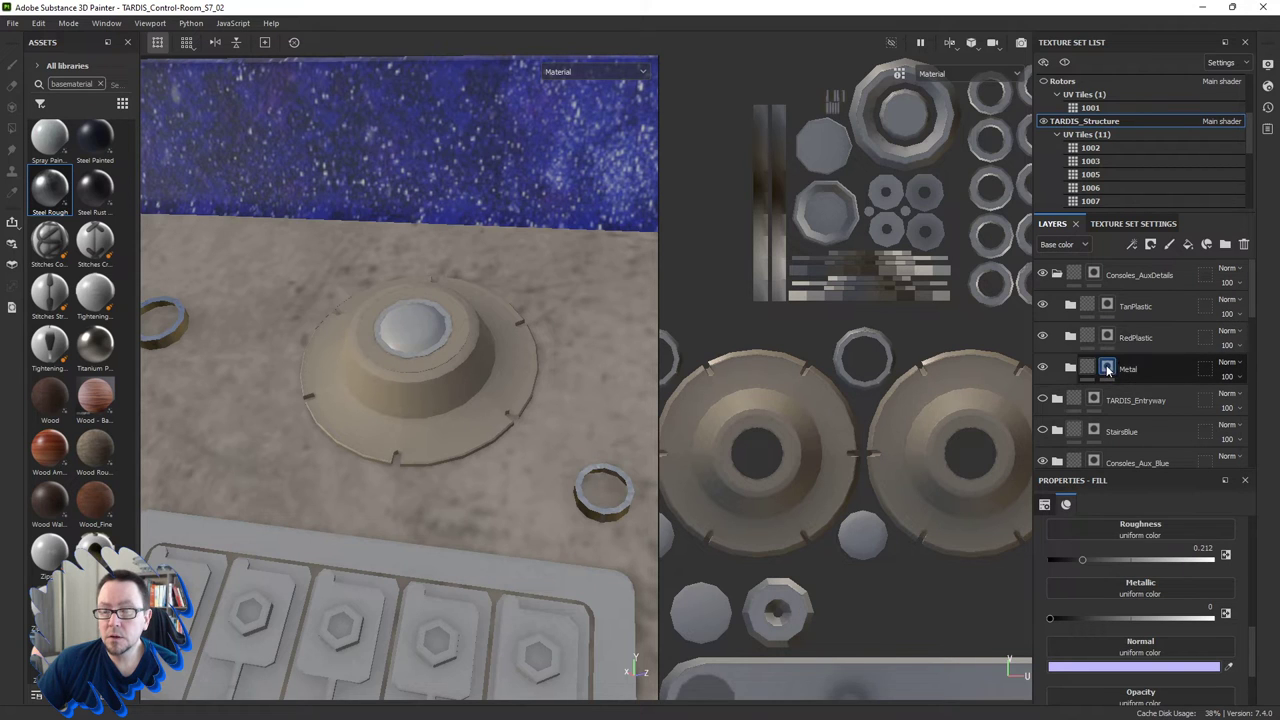
pyautogui.press('4')
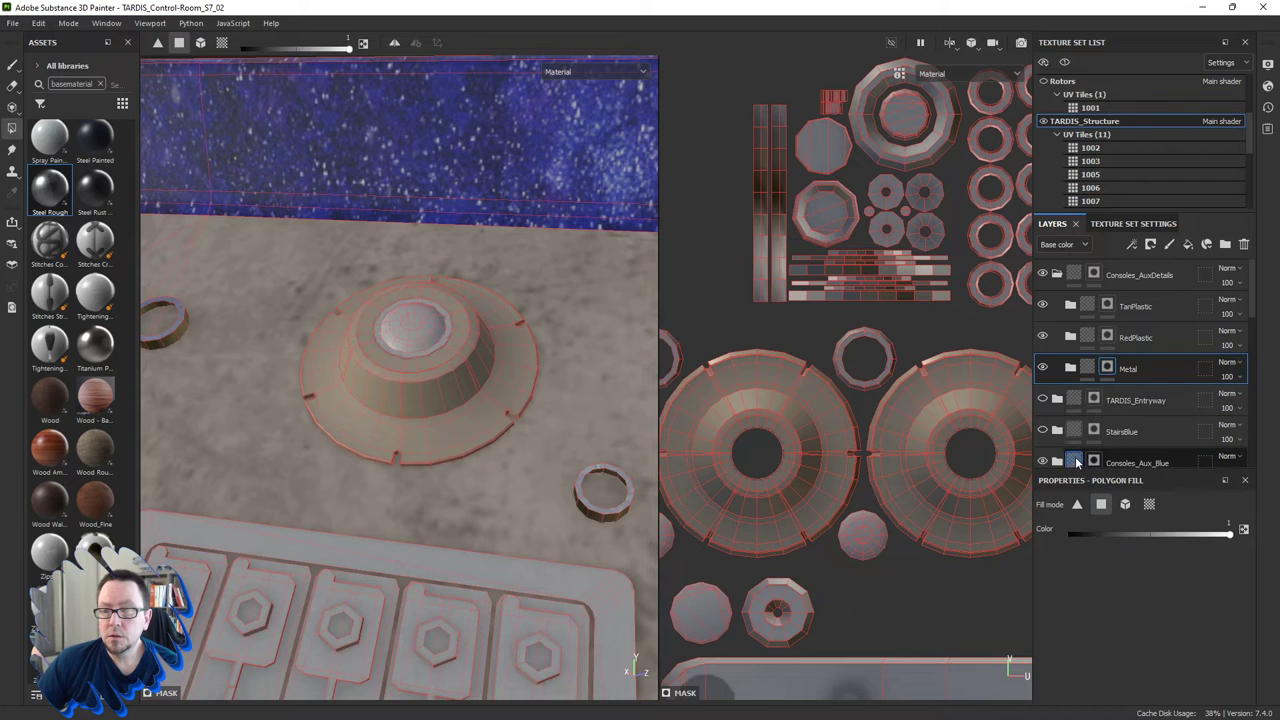
pyautogui.scroll(1, 759, 434)
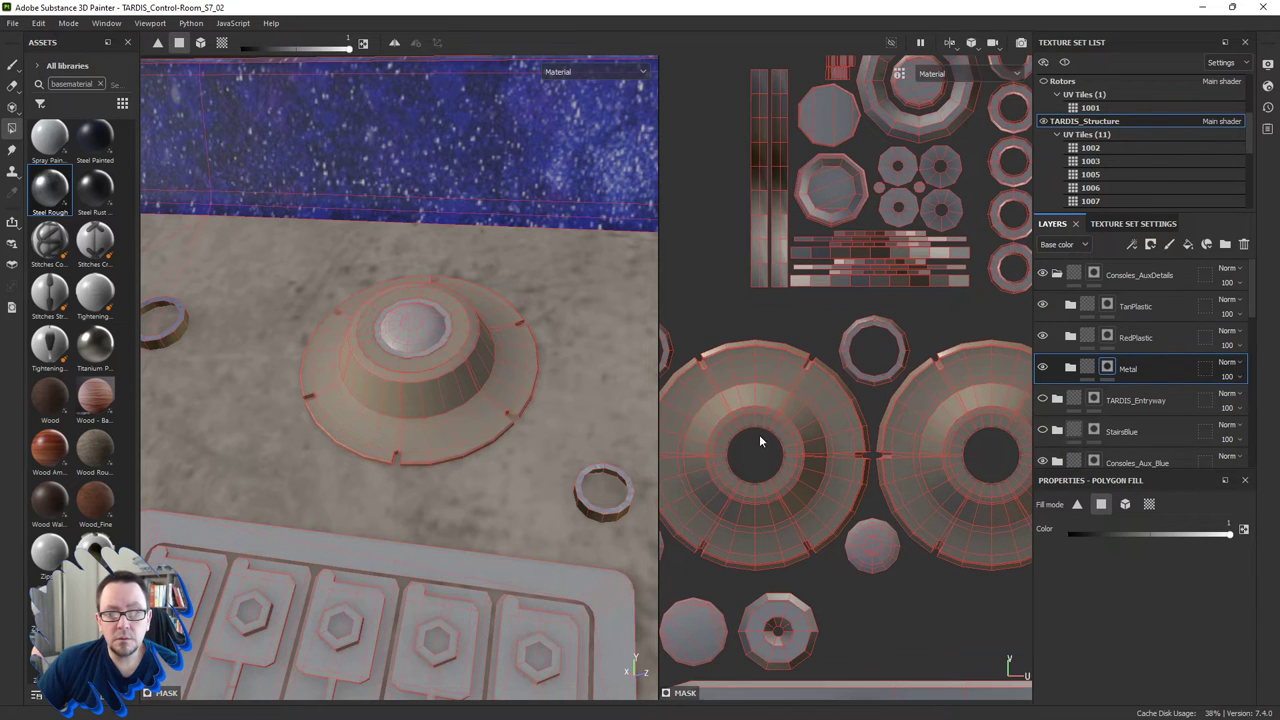
pyautogui.scroll(1, 437, 330)
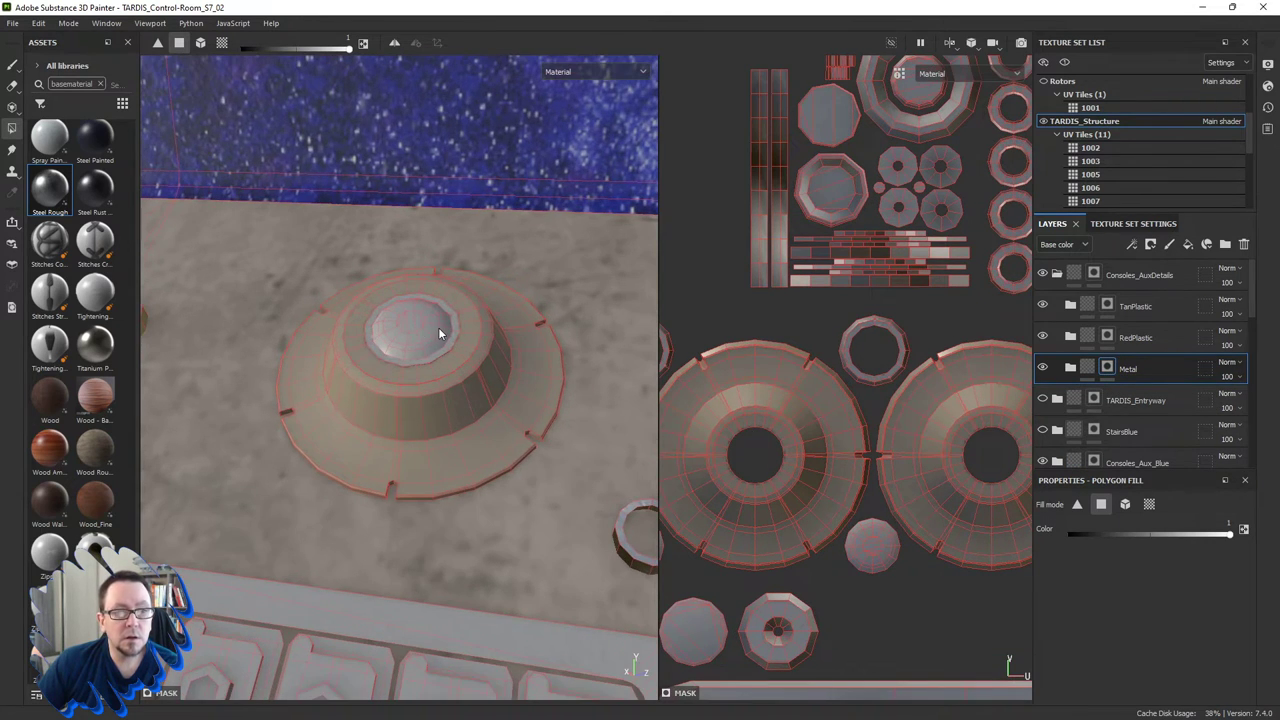
pyautogui.keyDown('alt'); pyautogui.moveTo(438, 330); pyautogui.dragTo(437, 398); pyautogui.keyUp('alt')
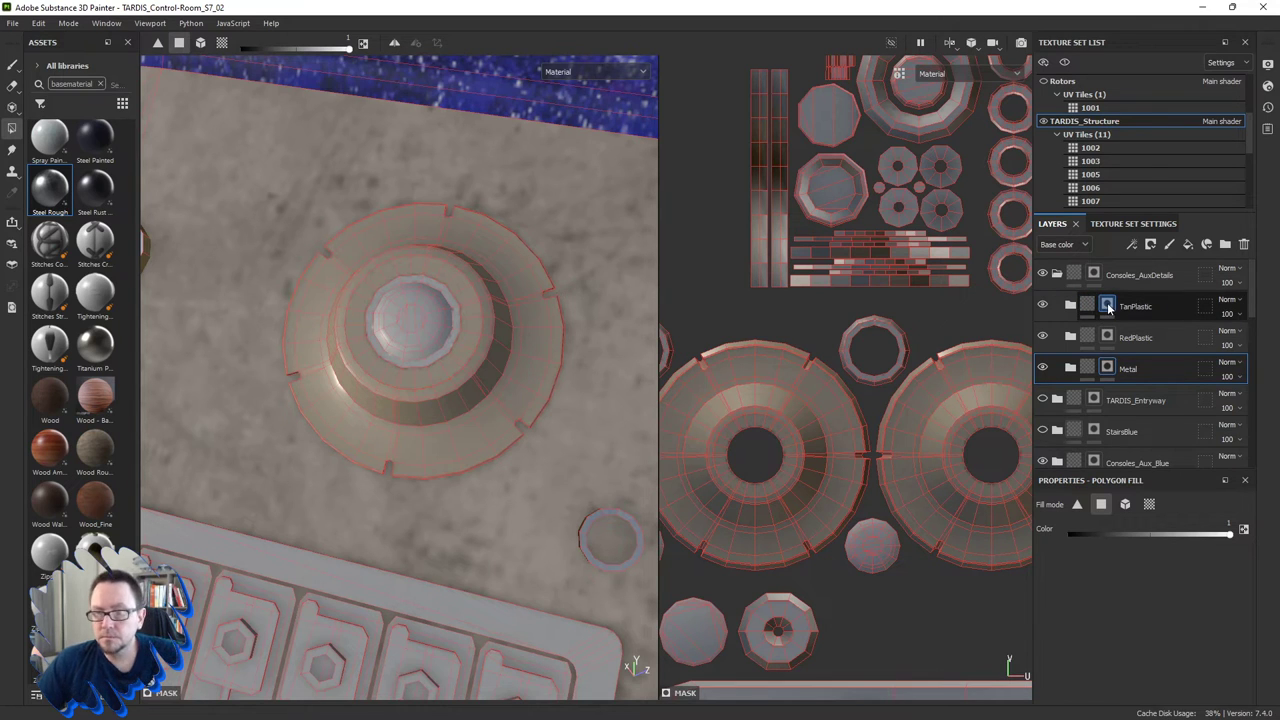
# Select the TanPlastic mask and set its Polygon Fill value to 0.
pyautogui.click(1120, 310)
pyautogui.moveTo(1105, 538); pyautogui.dragTo(1043, 538)
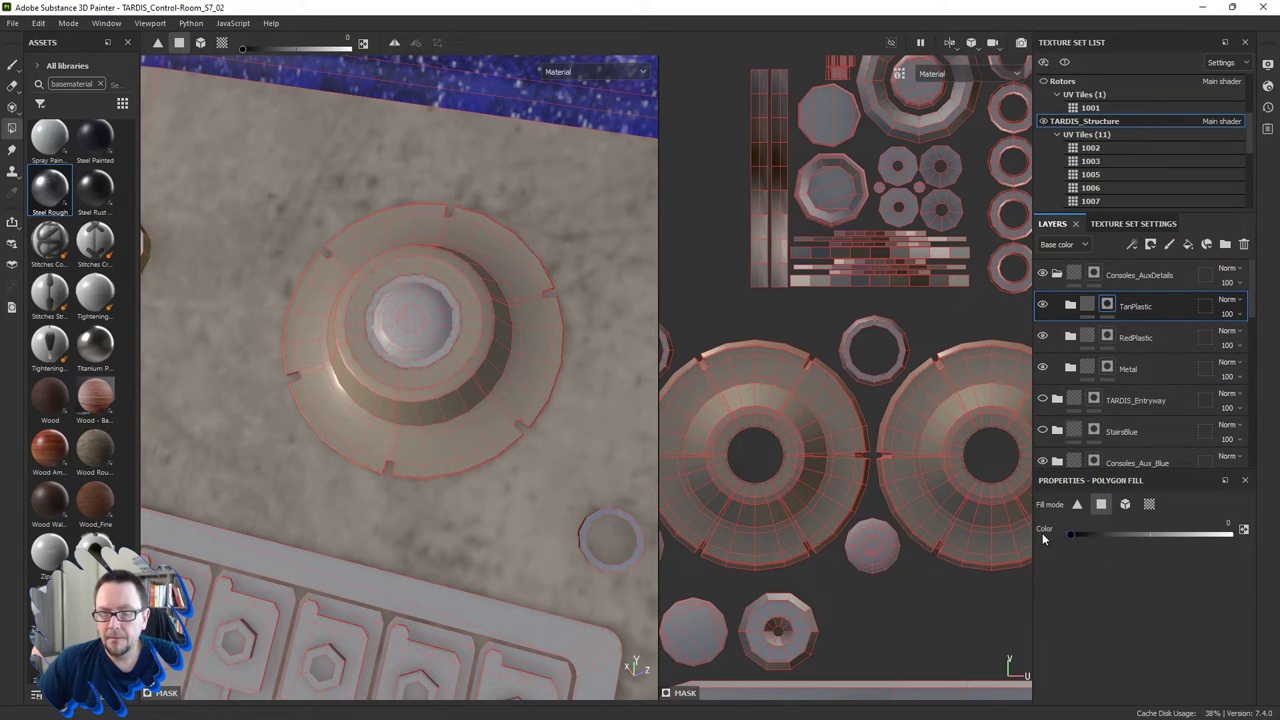
pyautogui.scroll(2, 757, 448)
pyautogui.scroll(2, 734, 446)
pyautogui.scroll(2, 680, 433)
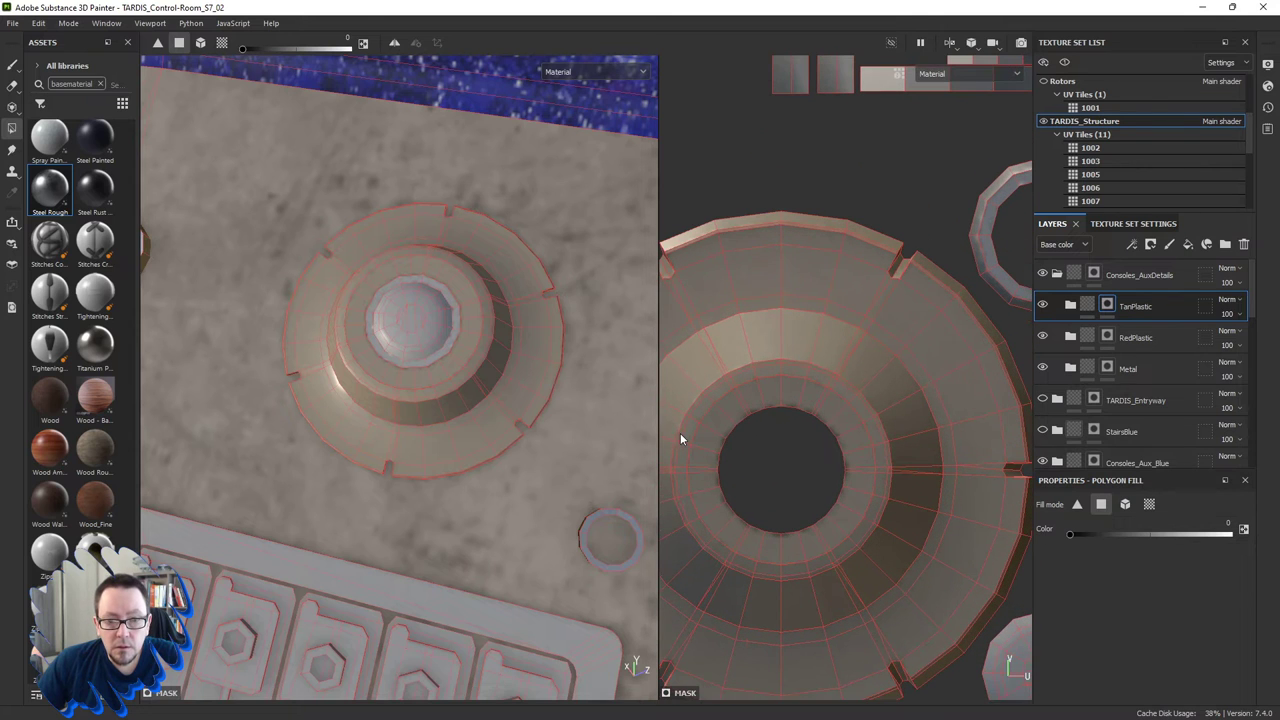
pyautogui.scroll(-3, 734, 425)
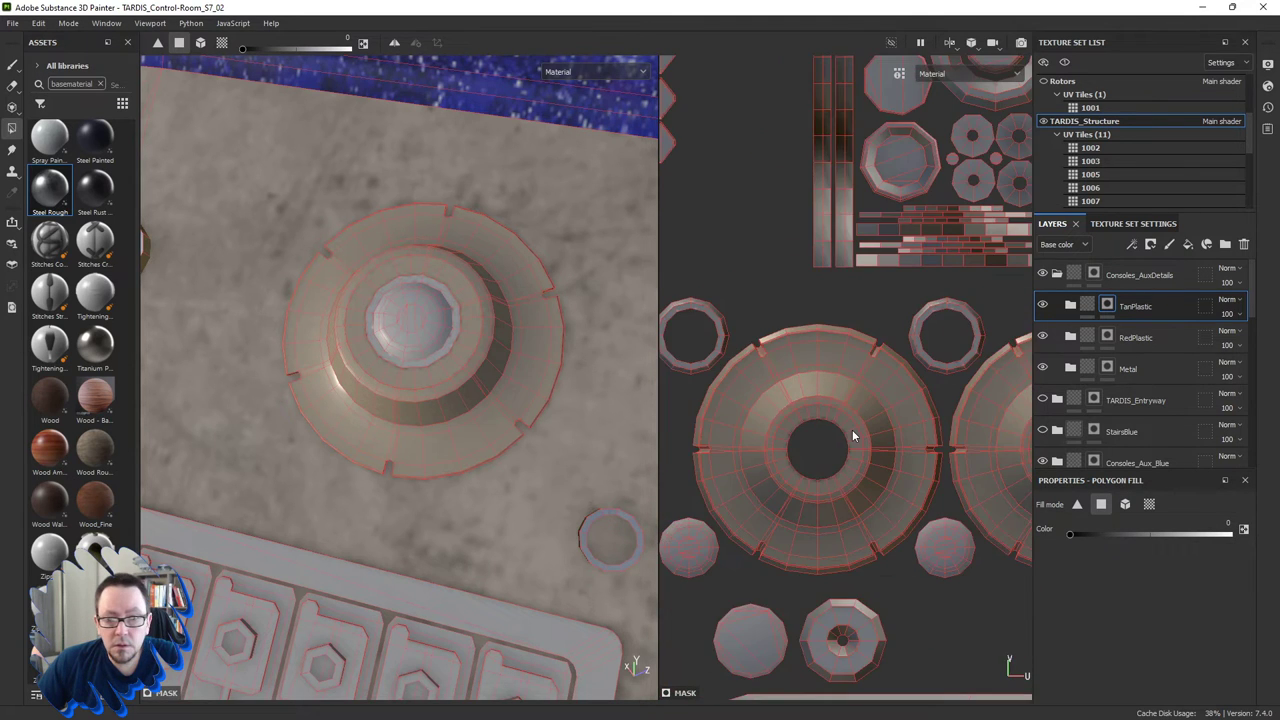
pyautogui.scroll(1, 767, 442)
pyautogui.scroll(2, 778, 425)
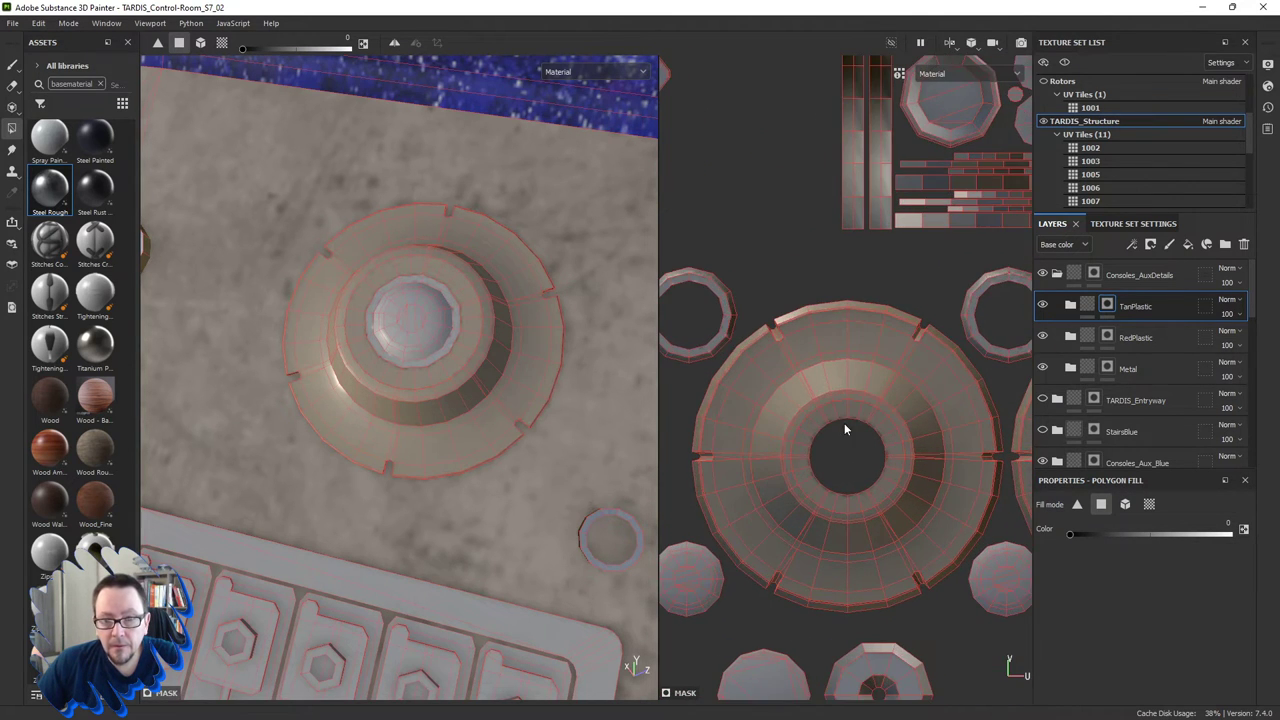
pyautogui.scroll(1, 846, 418)
pyautogui.scroll(2, 846, 418)
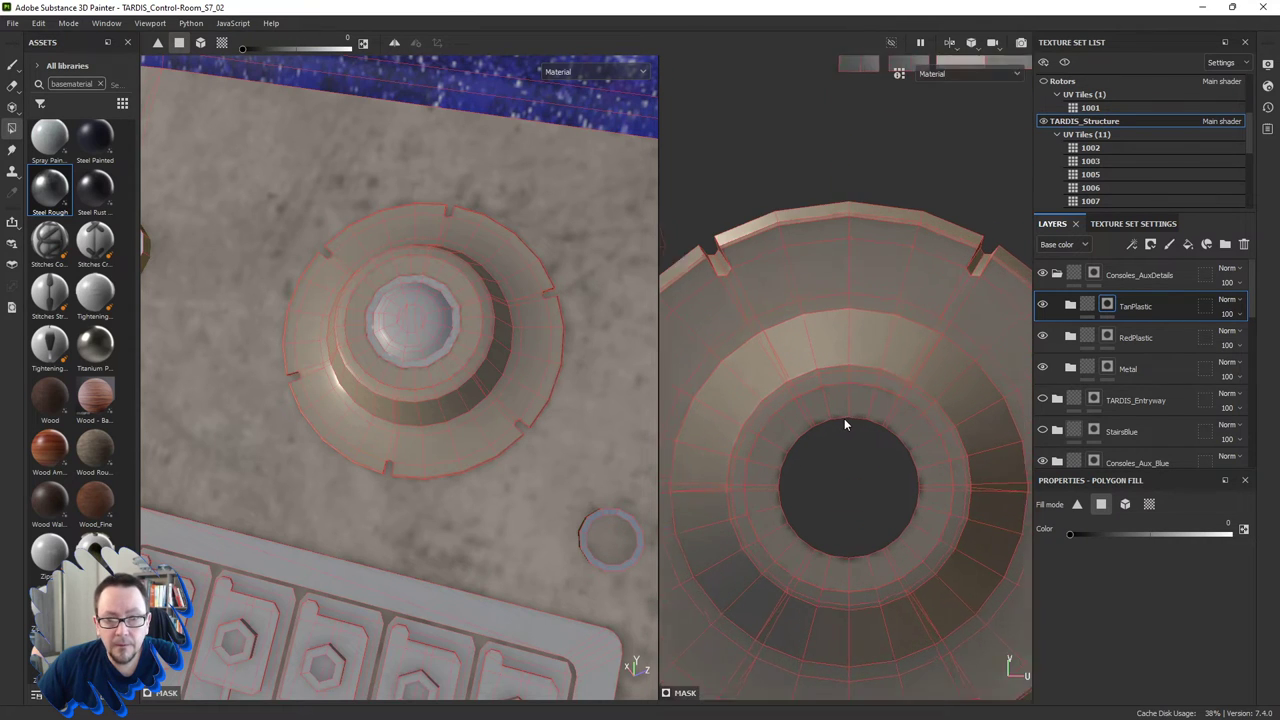
pyautogui.scroll(1, 844, 418)
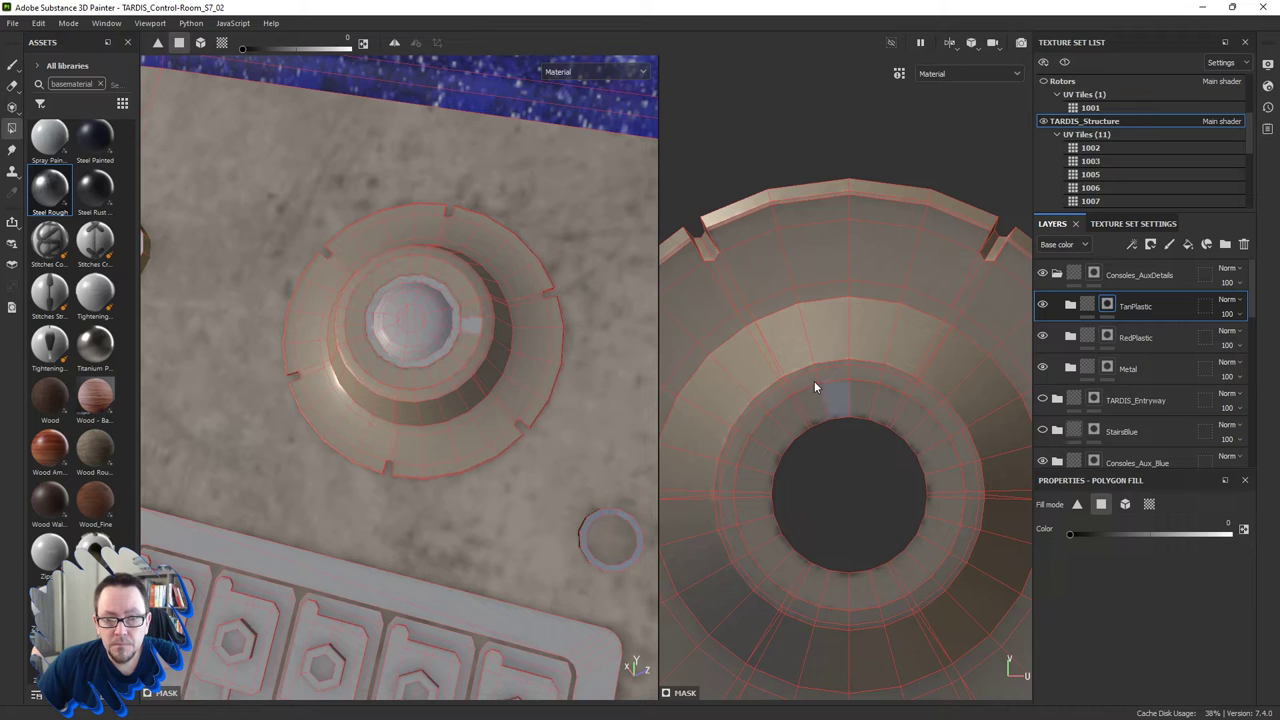
# Mask tan plastic off the first blocks of inner ring faces, undoing two stray fills.
pyautogui.moveTo(814, 387); pyautogui.dragTo(882, 389)
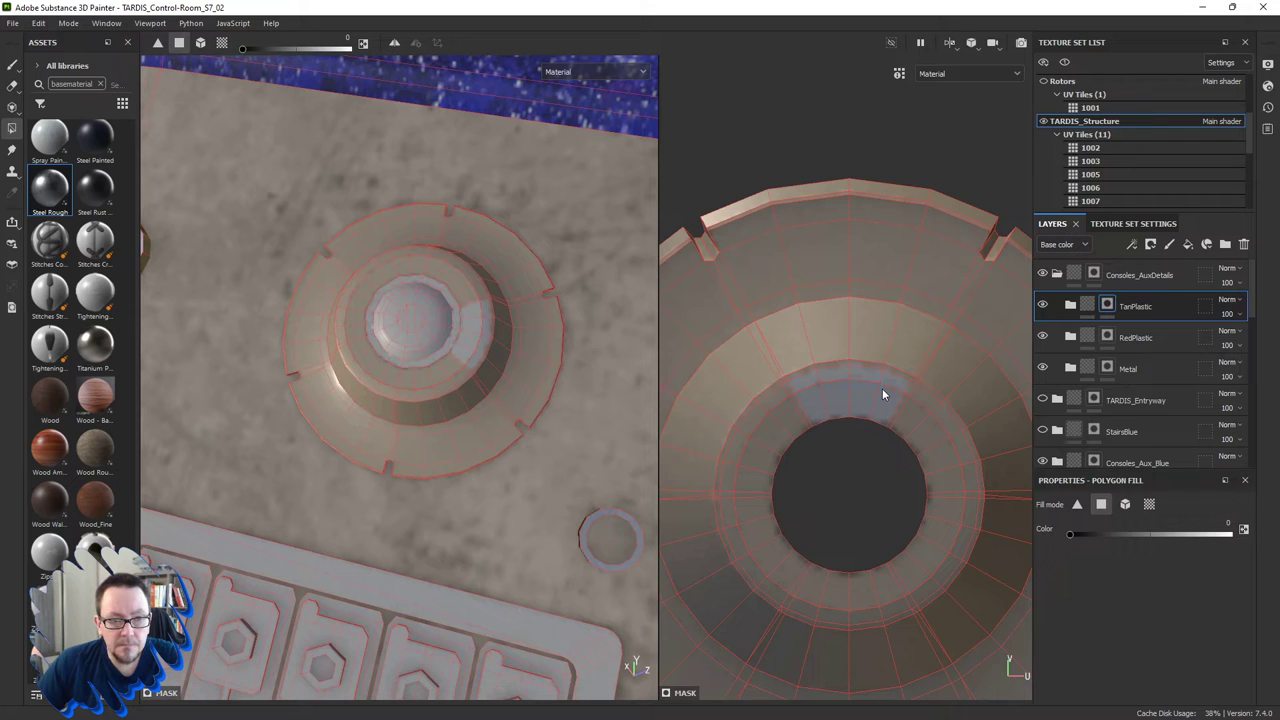
pyautogui.hotkey('ctrl', 'z')
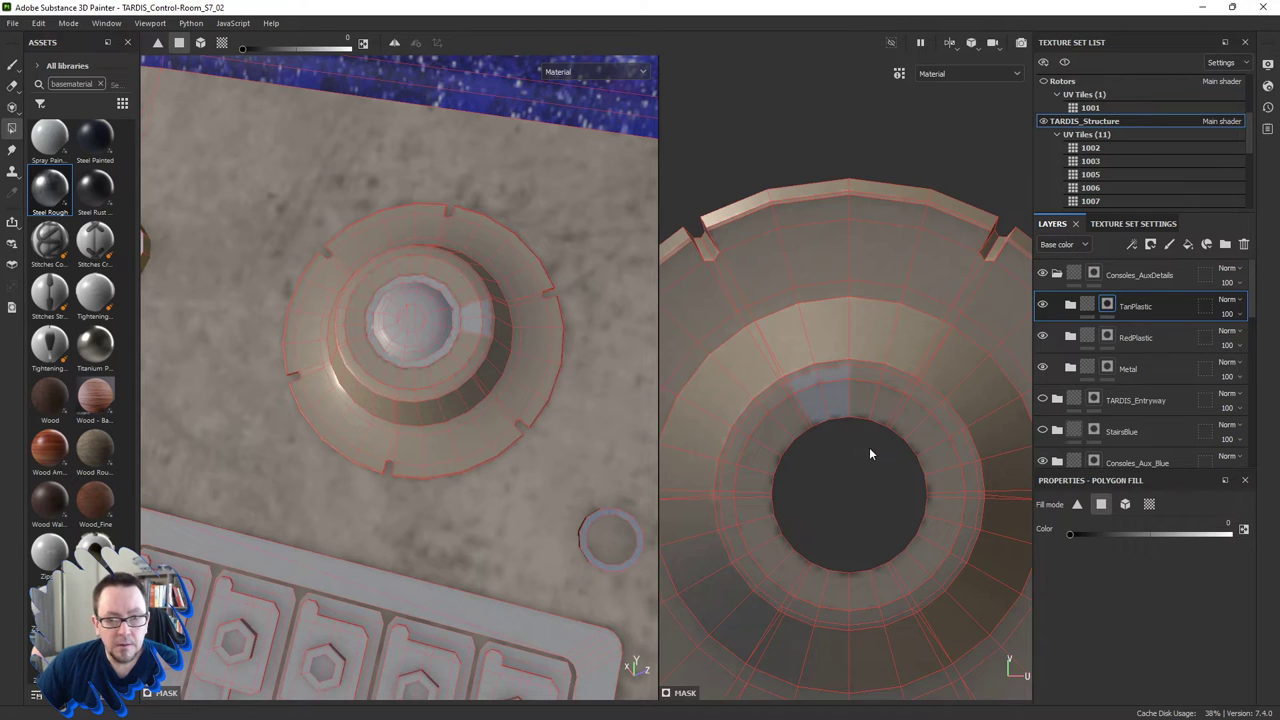
pyautogui.hotkey('ctrl', 'z')
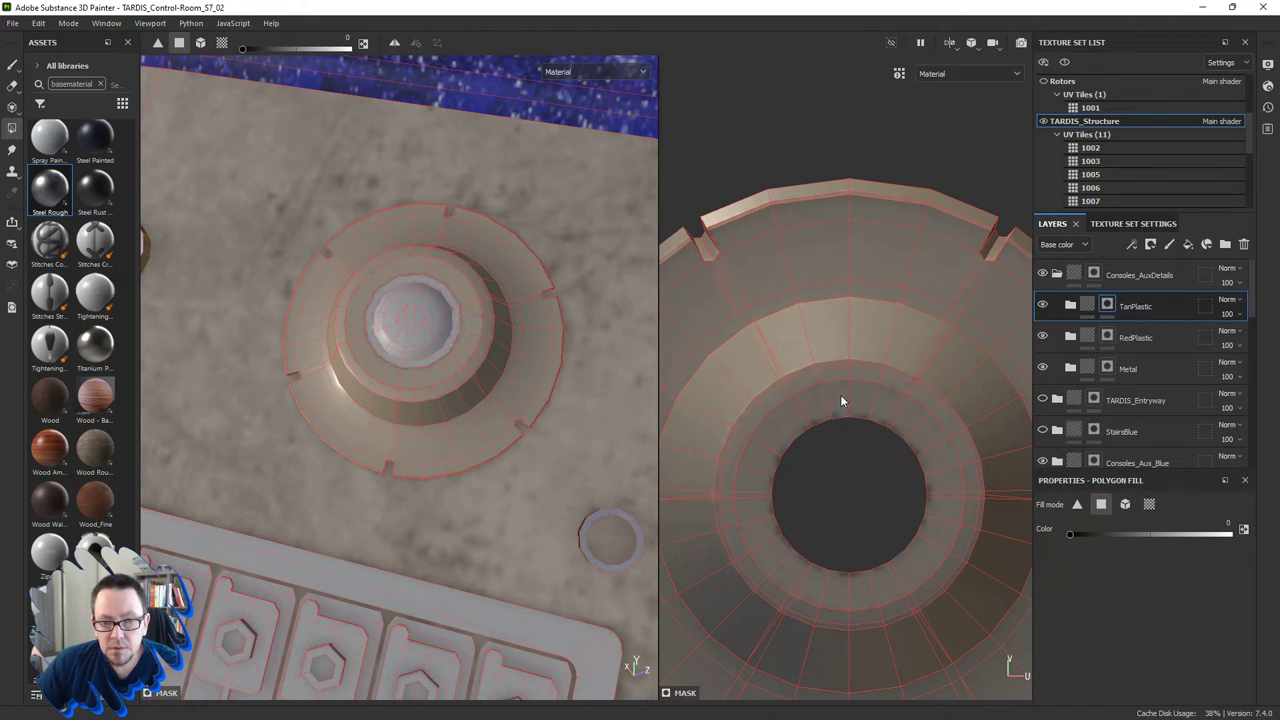
pyautogui.moveTo(870, 414); pyautogui.dragTo(880, 433)
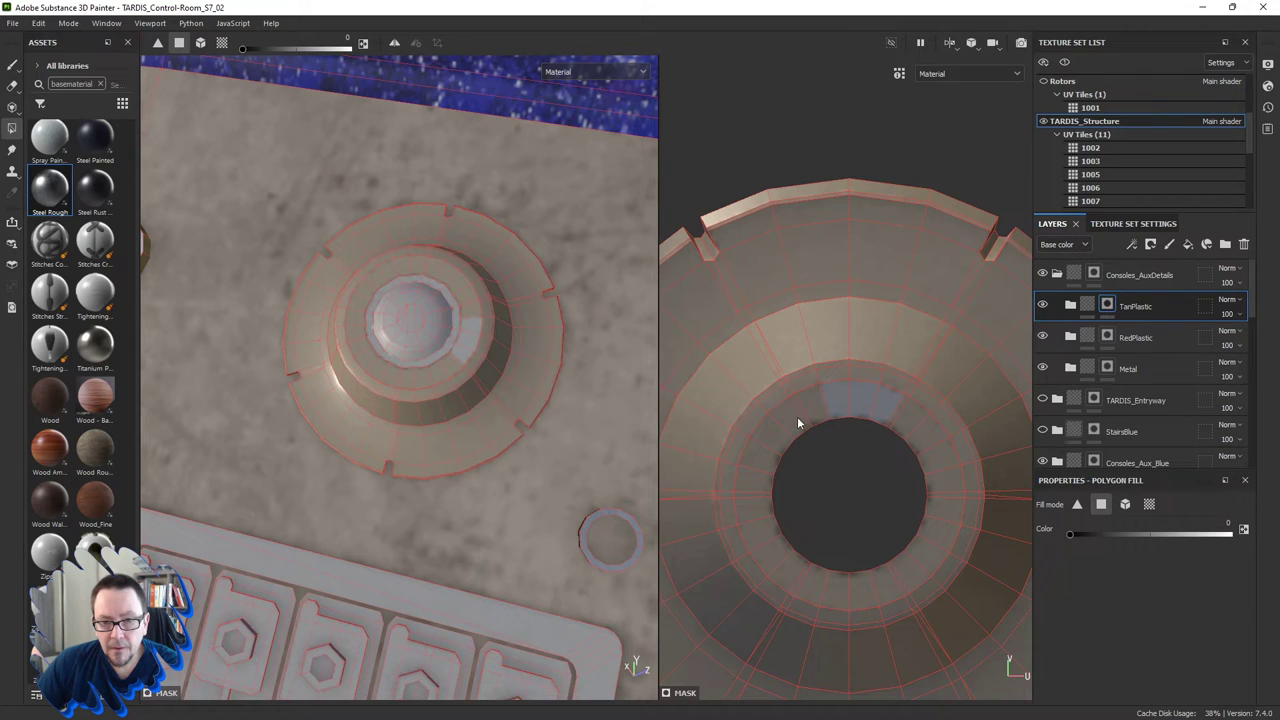
pyautogui.moveTo(797, 422)
pyautogui.mouseDown()
pyautogui.moveTo(935, 530)
pyautogui.moveTo(799, 576)
pyautogui.mouseUp()
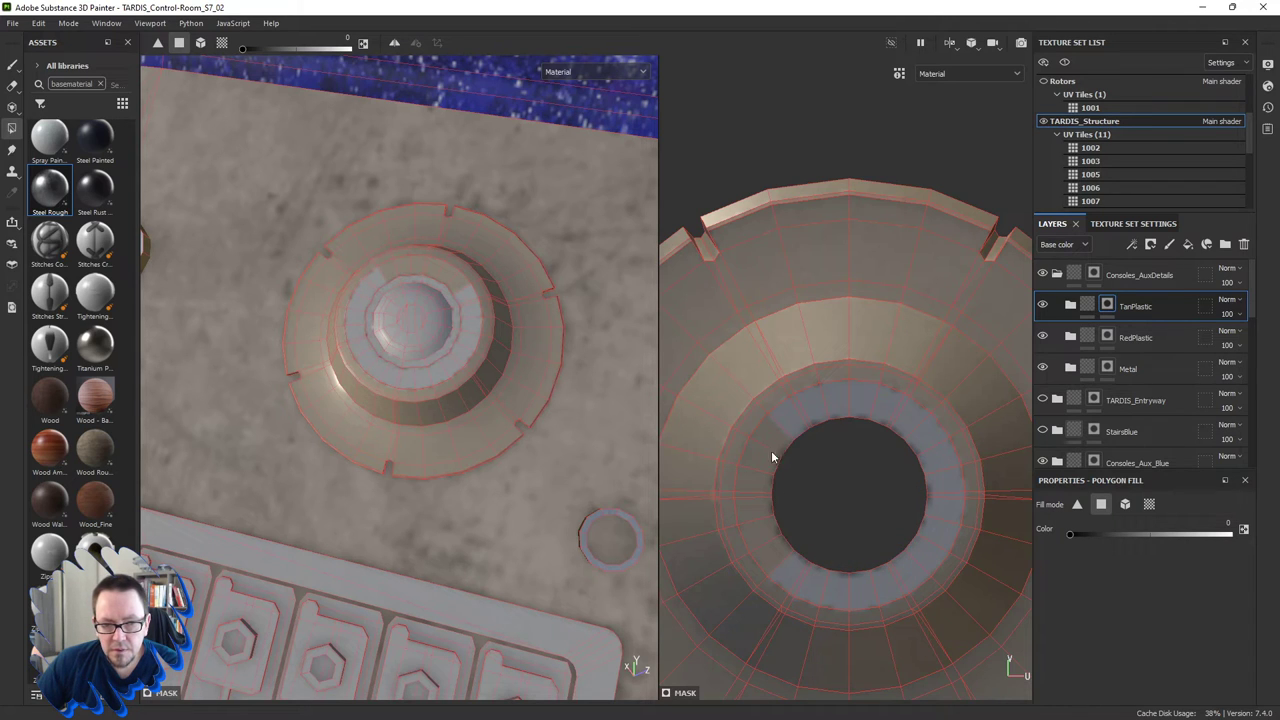
pyautogui.moveTo(802, 421)
pyautogui.mouseDown()
pyautogui.moveTo(767, 464)
pyautogui.moveTo(773, 524)
pyautogui.mouseUp()
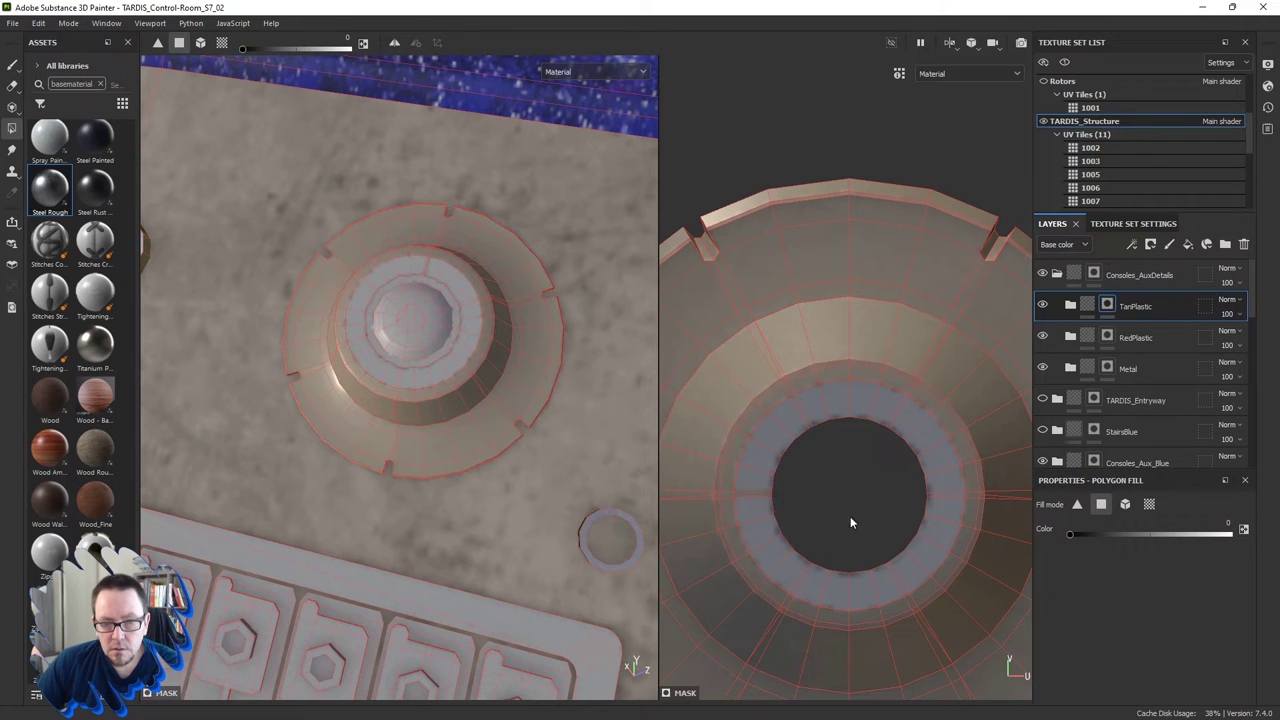
pyautogui.moveTo(884, 490)
pyautogui.mouseDown(button='middle')
pyautogui.moveTo(946, 492)
pyautogui.moveTo(822, 440)
pyautogui.mouseUp(button='middle')
pyautogui.scroll(-3, 822, 440)
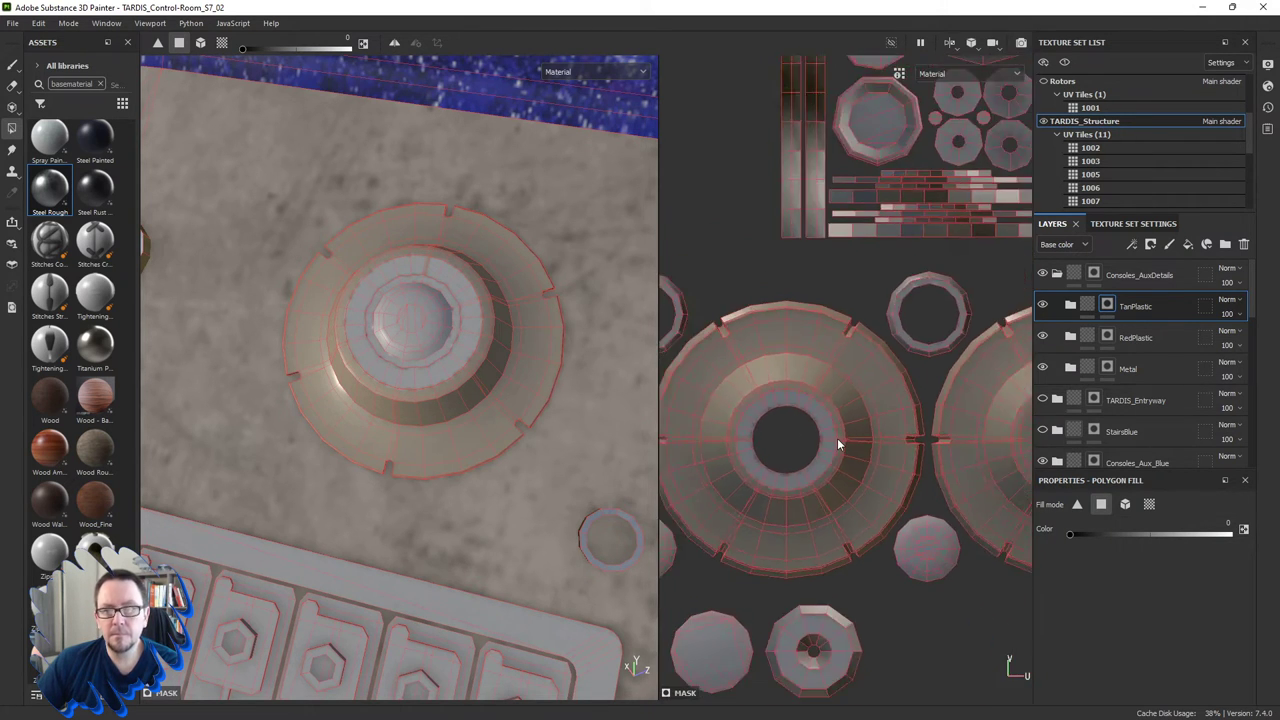
pyautogui.scroll(-2, 934, 440)
pyautogui.moveTo(934, 440)
pyautogui.mouseDown(button='middle')
pyautogui.moveTo(847, 428)
pyautogui.moveTo(822, 400)
pyautogui.mouseUp(button='middle')
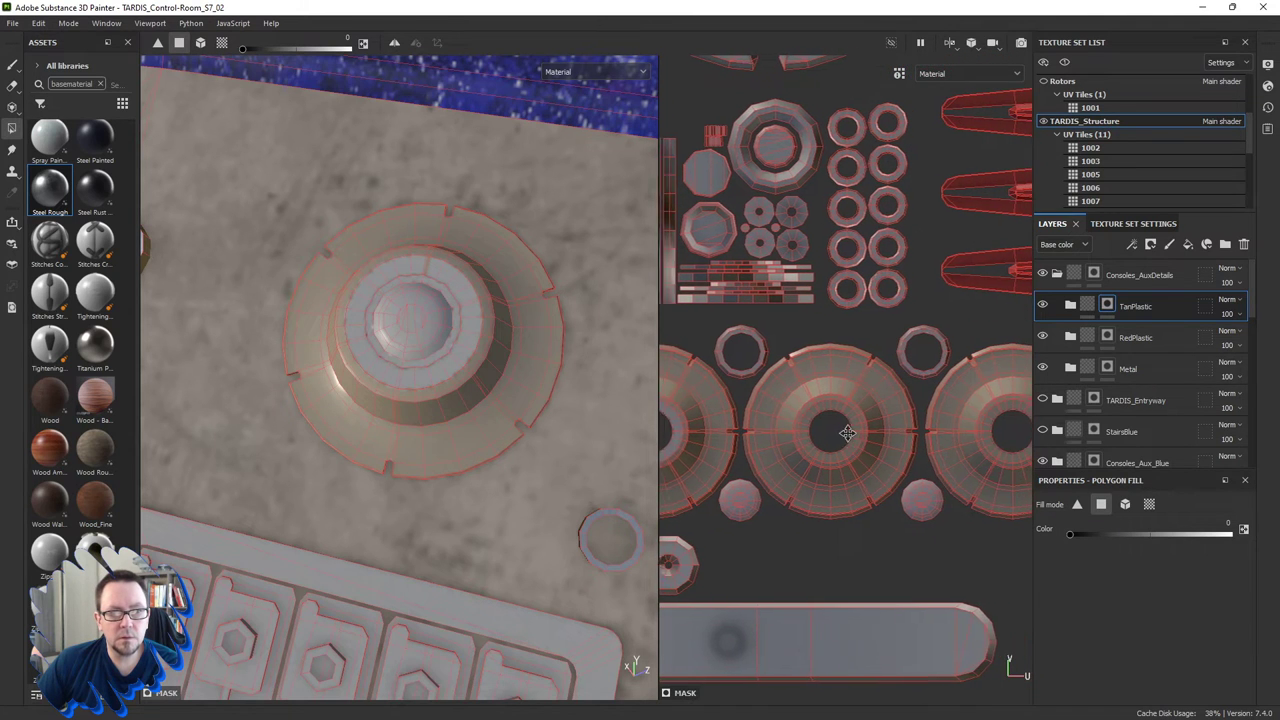
pyautogui.scroll(2, 822, 400)
pyautogui.scroll(3, 822, 400)
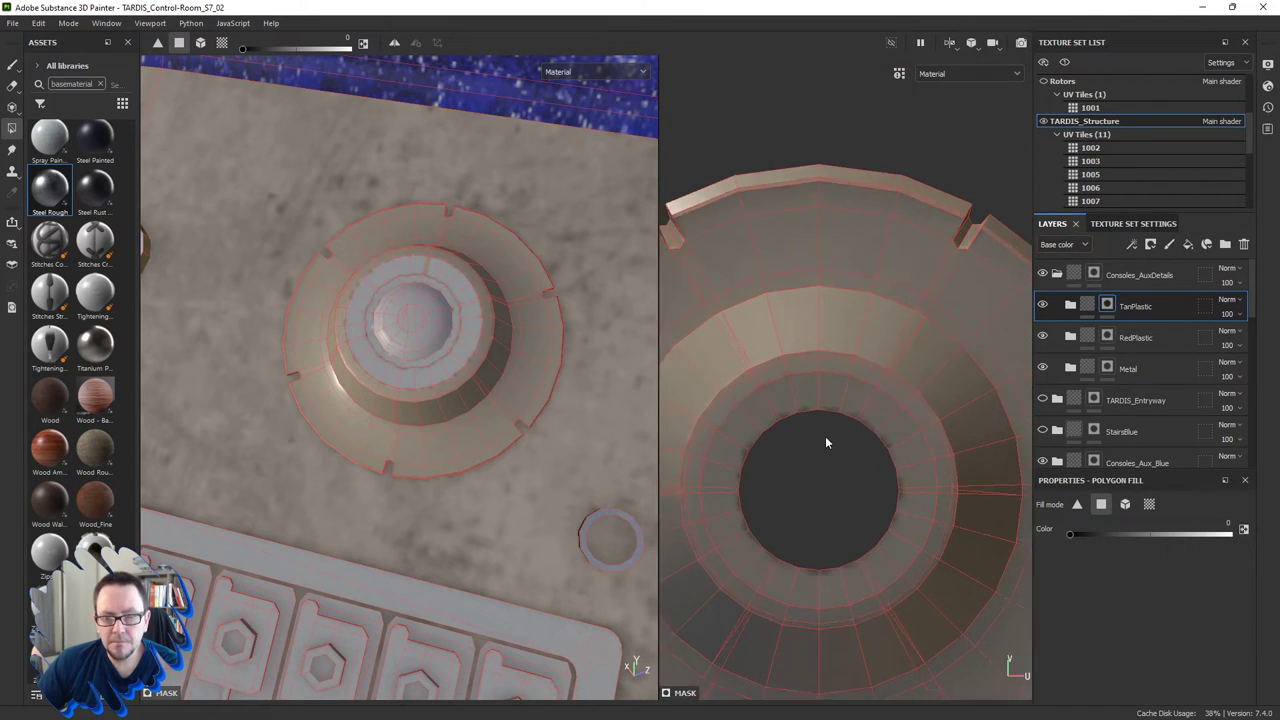
pyautogui.scroll(2, 825, 436)
# Mask out the ring's upper, bottom and left inner faces to close the ring.
pyautogui.moveTo(808, 415)
pyautogui.mouseDown()
pyautogui.moveTo(882, 436)
pyautogui.moveTo(906, 460)
pyautogui.moveTo(926, 554)
pyautogui.moveTo(780, 605)
pyautogui.moveTo(743, 601)
pyautogui.moveTo(752, 428)
pyautogui.mouseUp()
pyautogui.scroll(-2, 815, 425)
pyautogui.scroll(-3, 870, 475)
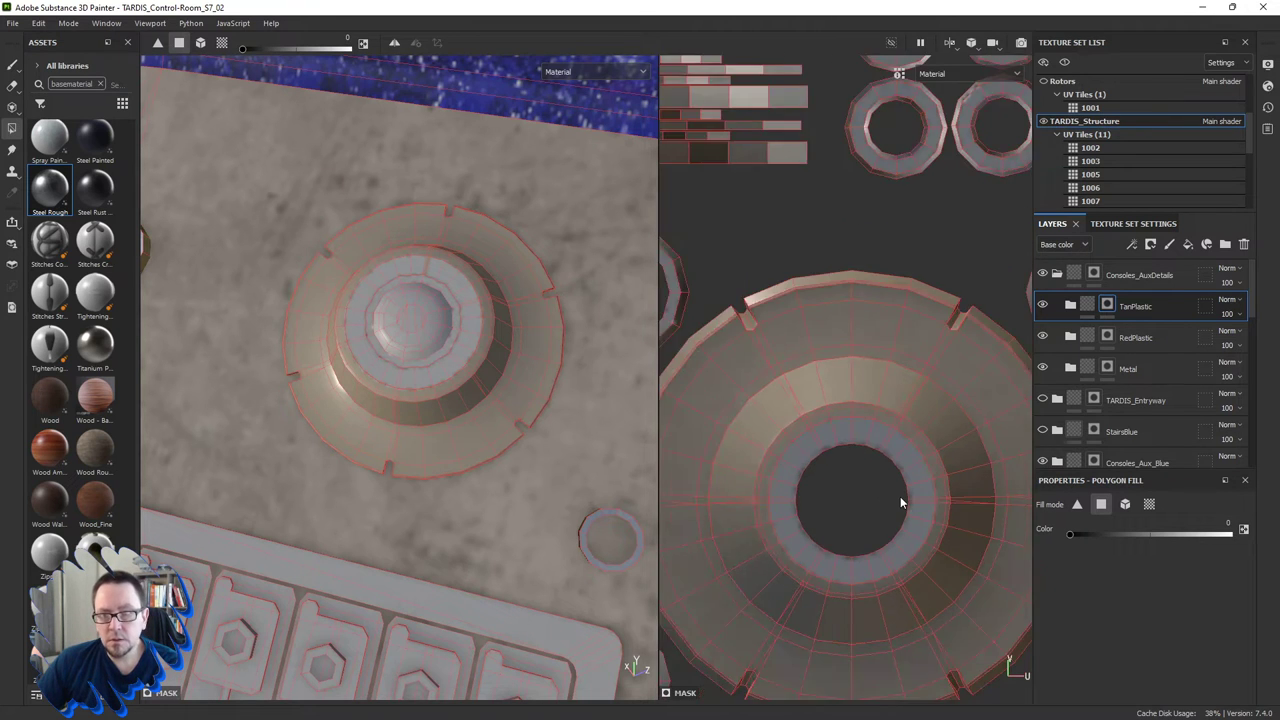
pyautogui.scroll(-3, 900, 500)
pyautogui.scroll(-2, 870, 485)
pyautogui.scroll(2, 836, 467)
pyautogui.scroll(2, 900, 480)
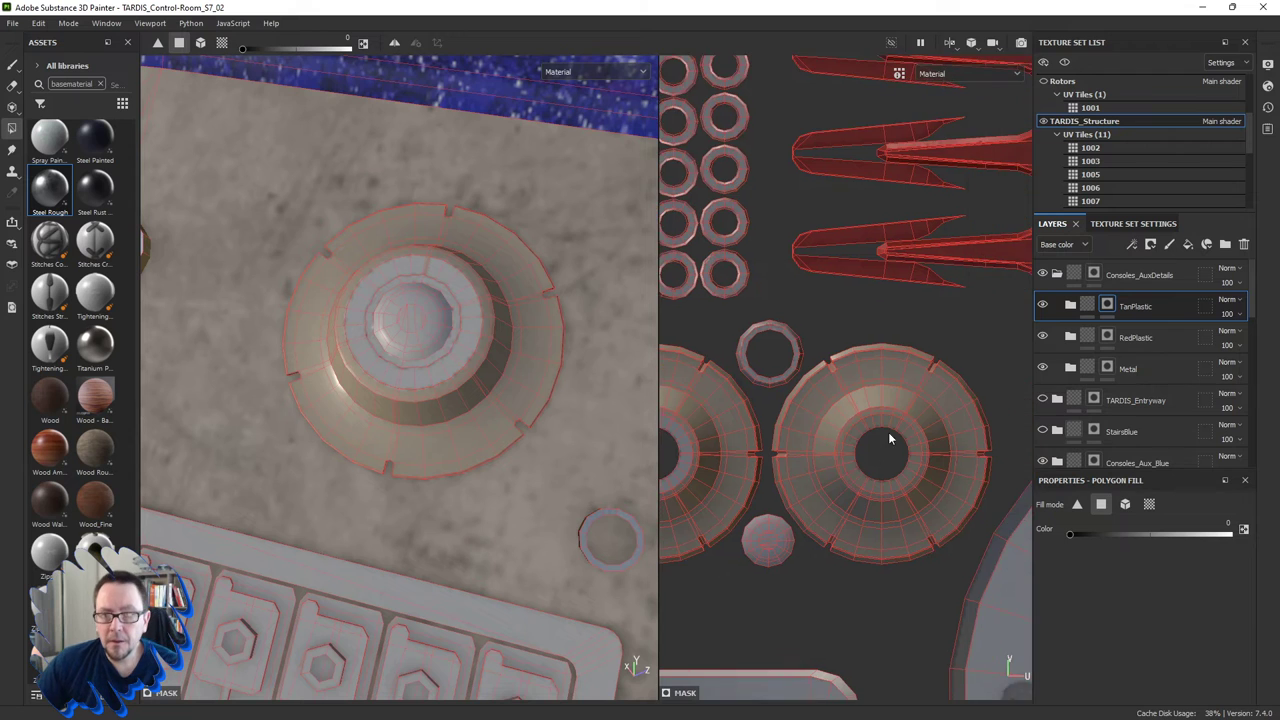
pyautogui.scroll(3, 880, 451)
pyautogui.moveTo(828, 404)
pyautogui.mouseDown()
pyautogui.moveTo(936, 436)
pyautogui.moveTo(958, 498)
pyautogui.mouseUp()
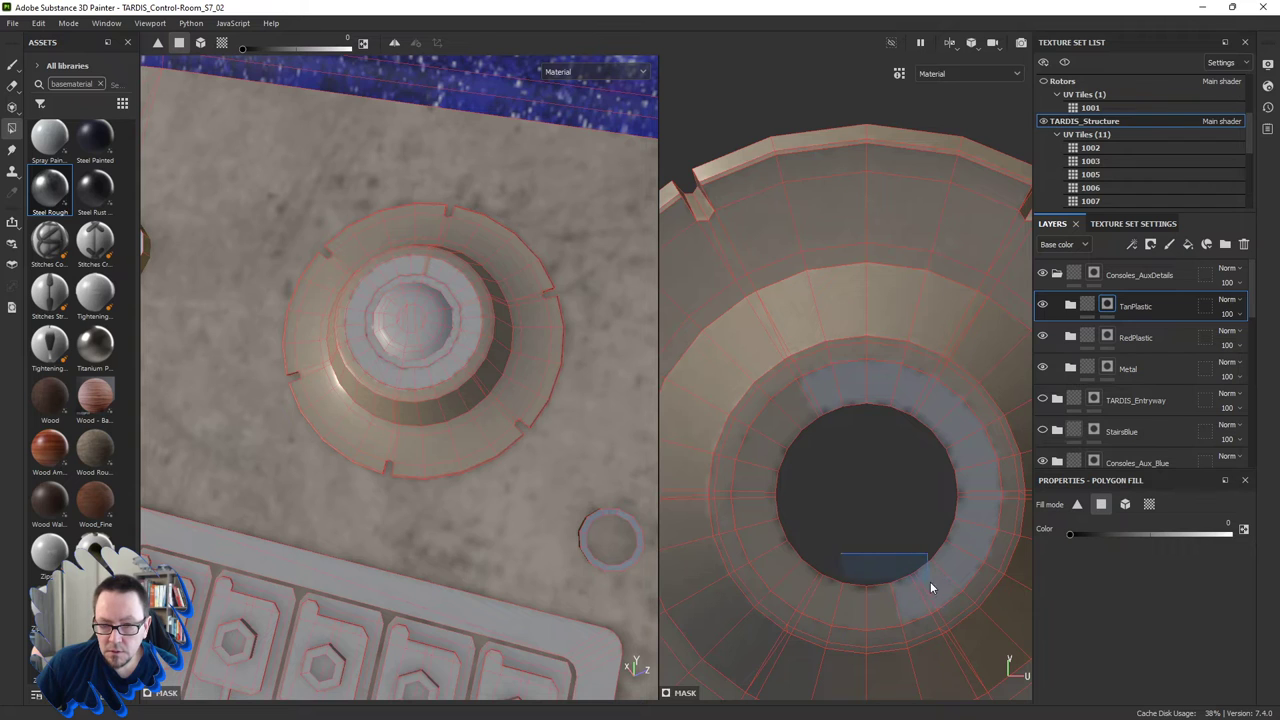
pyautogui.moveTo(930, 584); pyautogui.dragTo(909, 577)
pyautogui.moveTo(824, 590); pyautogui.dragTo(896, 603)
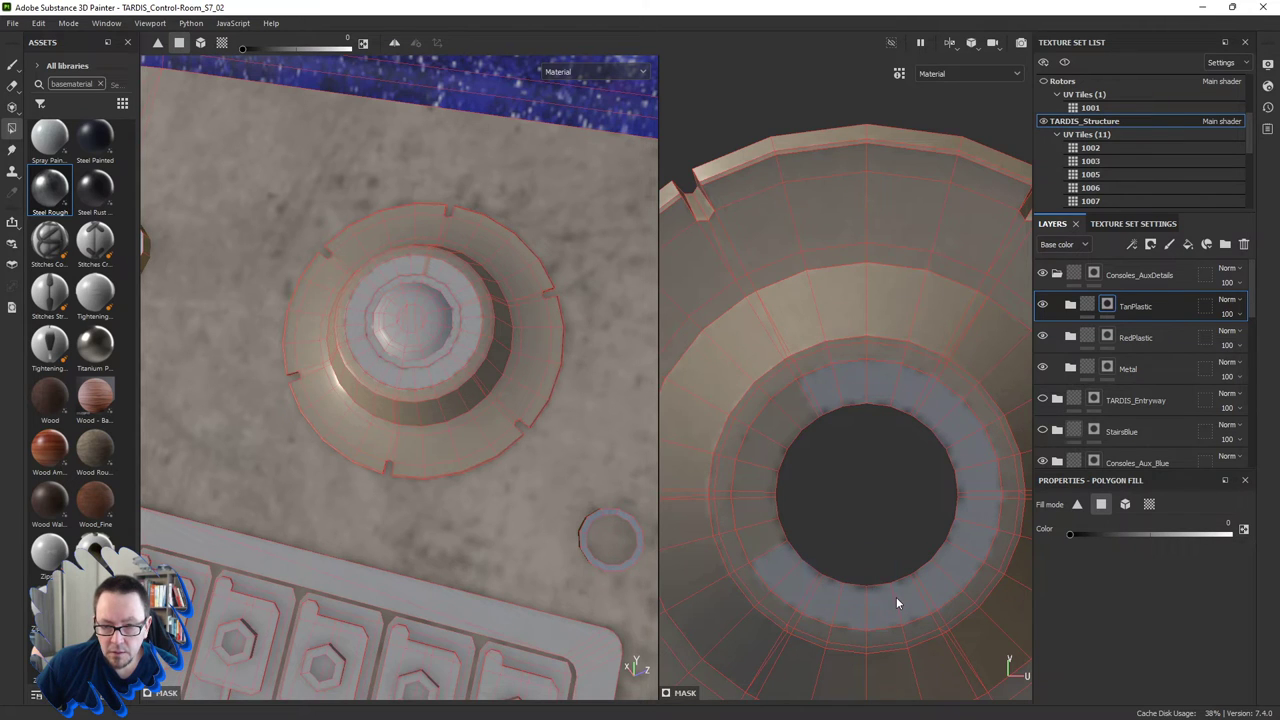
pyautogui.moveTo(783, 465)
pyautogui.mouseDown()
pyautogui.moveTo(768, 450)
pyautogui.moveTo(849, 446)
pyautogui.mouseUp()
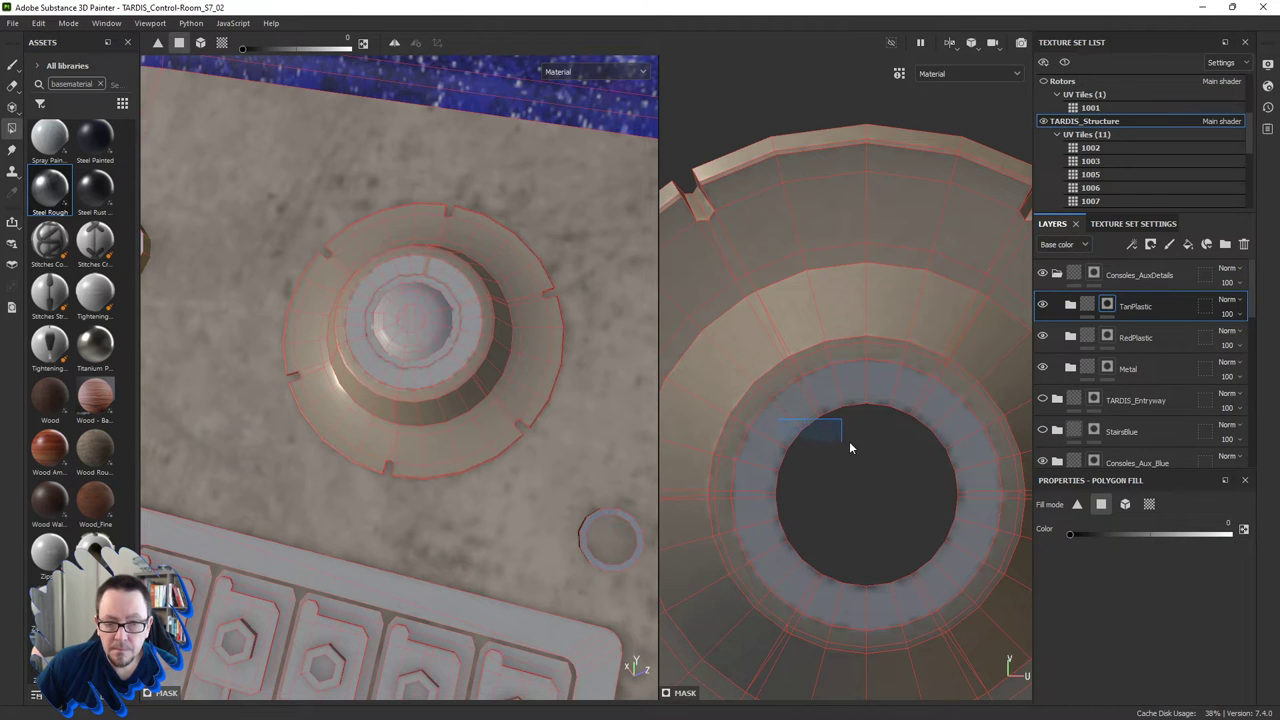
pyautogui.scroll(-3, 866, 529)
pyautogui.scroll(-3, 866, 529)
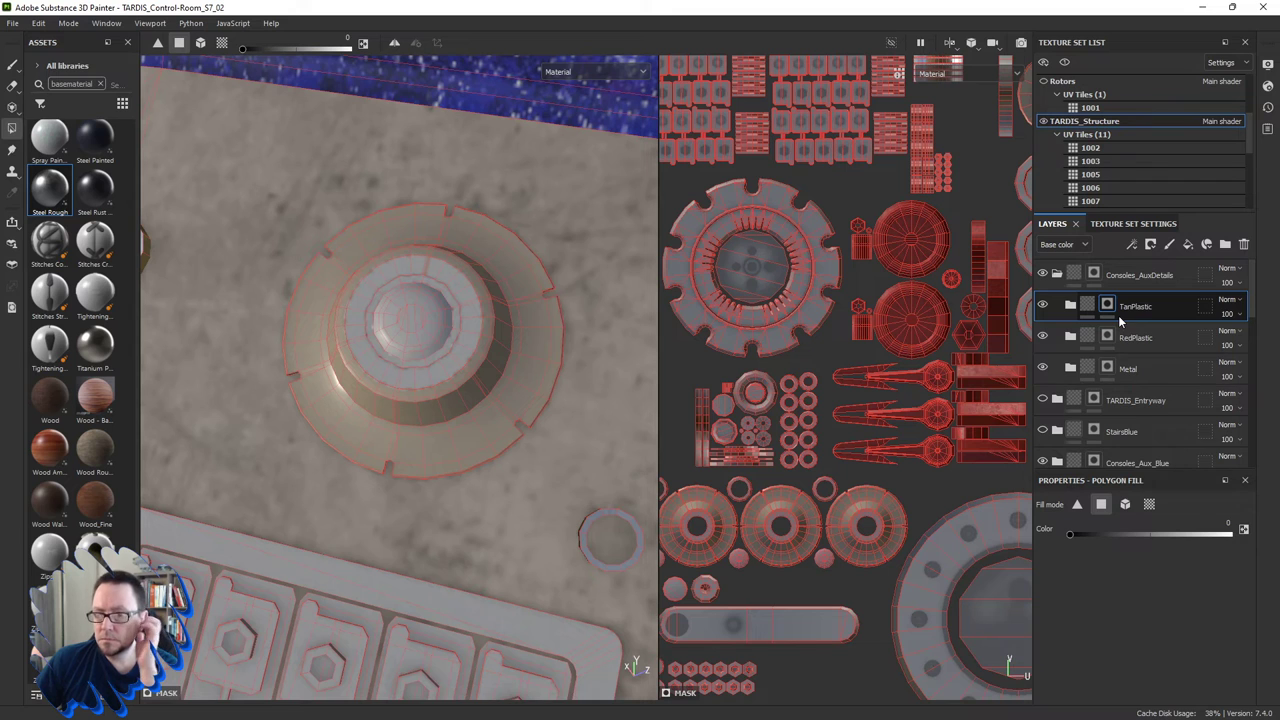
pyautogui.click(1128, 368)
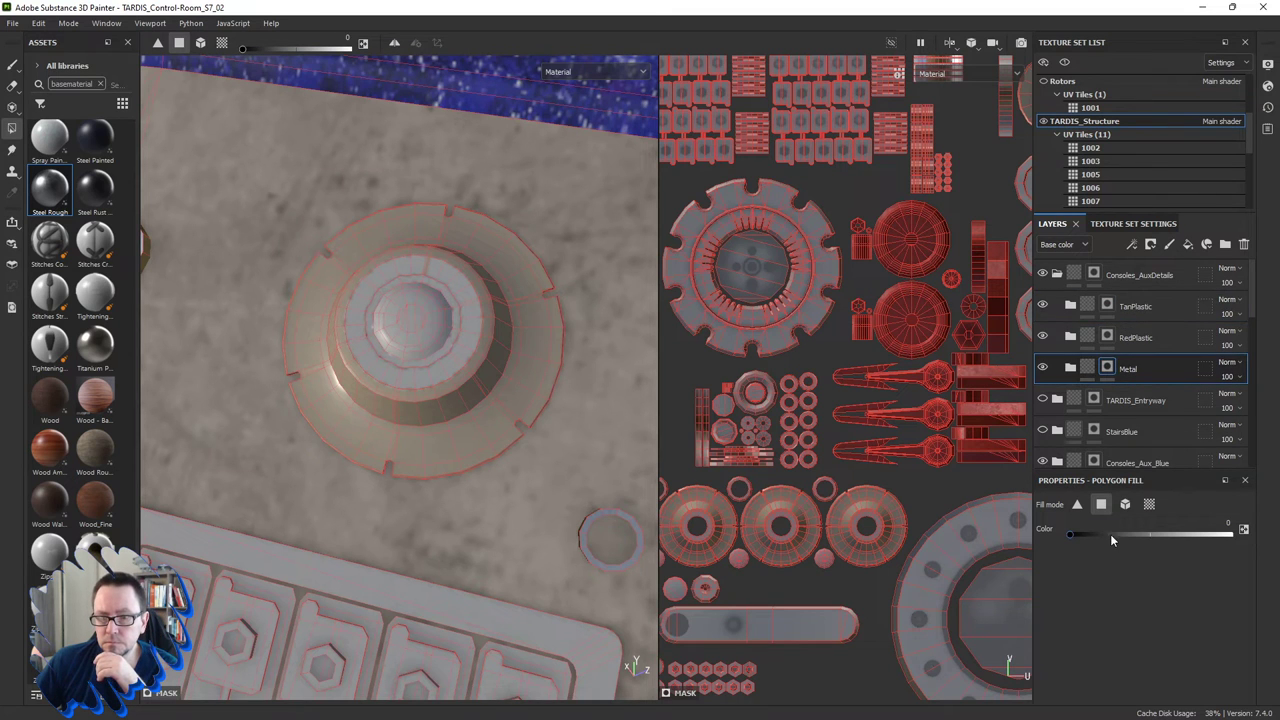
# Set the Metal mask's fill value to 1 and fill the inner ring faces right of the hole.
pyautogui.moveTo(1110, 536); pyautogui.dragTo(1228, 536)
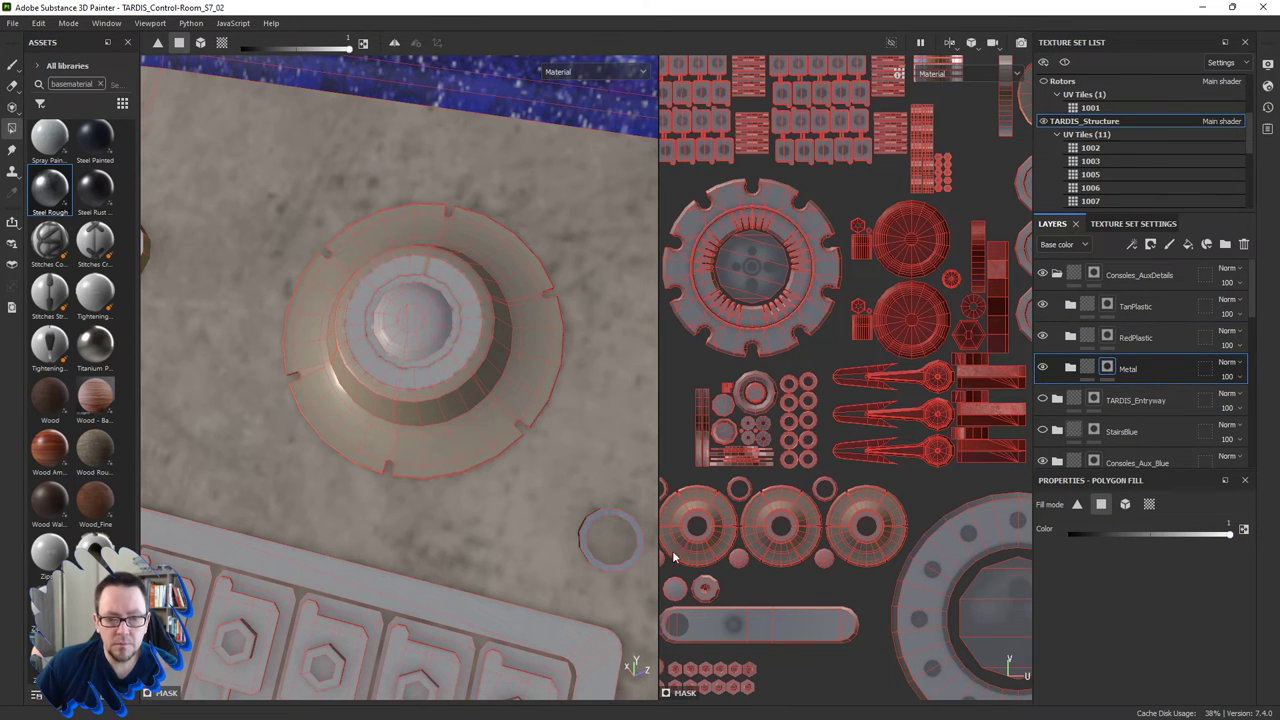
pyautogui.scroll(3, 673, 530)
pyautogui.scroll(3, 690, 520)
pyautogui.scroll(-3, 389, 436)
pyautogui.scroll(-3, 389, 426)
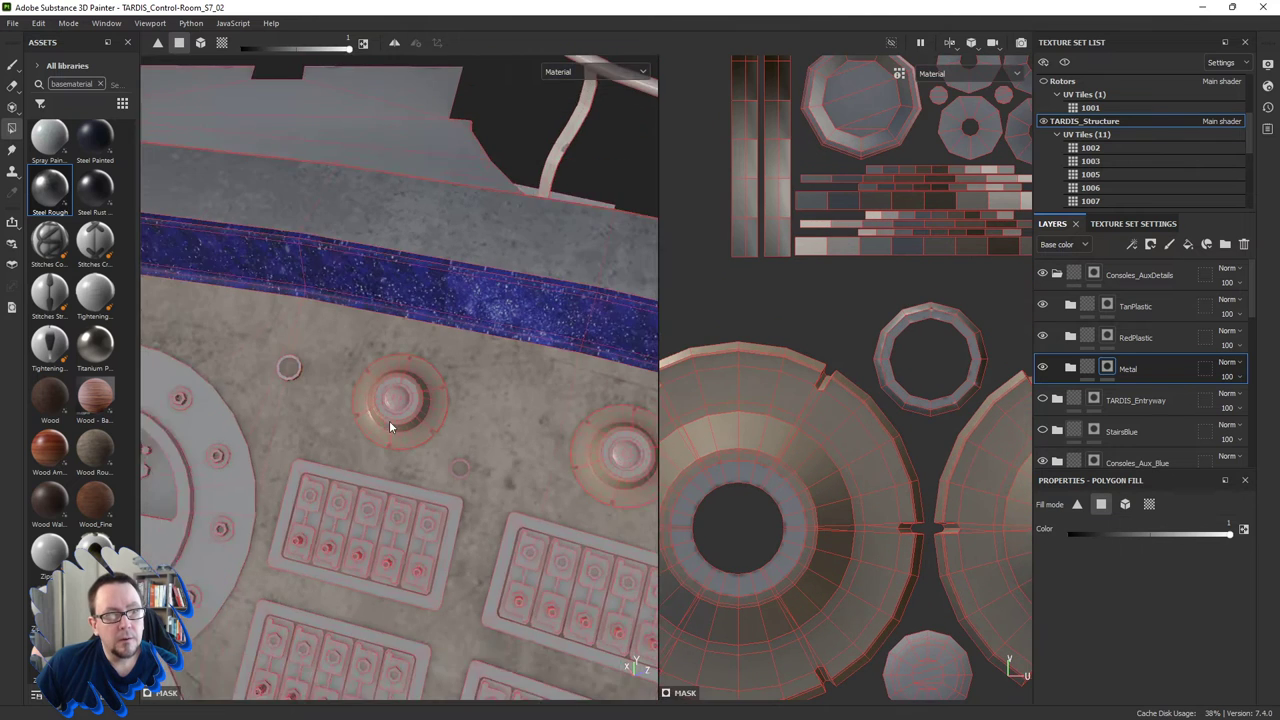
pyautogui.scroll(5, 389, 427)
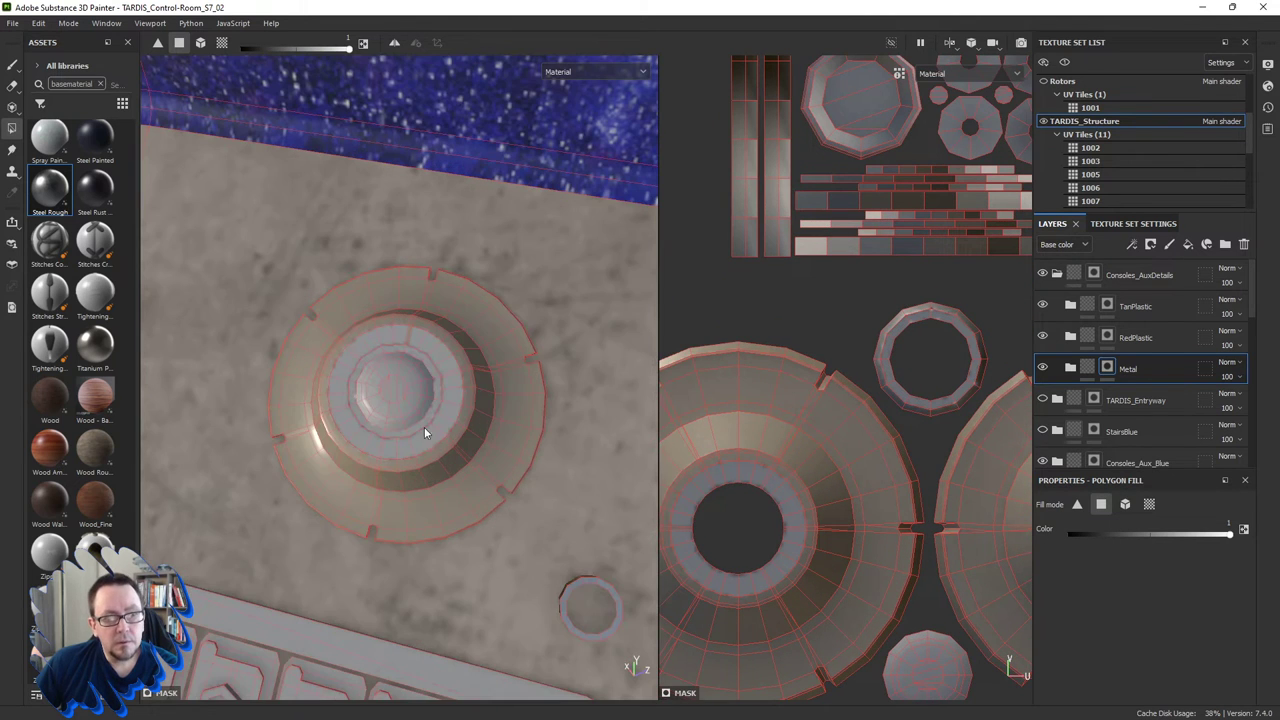
pyautogui.click(752, 495)
pyautogui.click(763, 488)
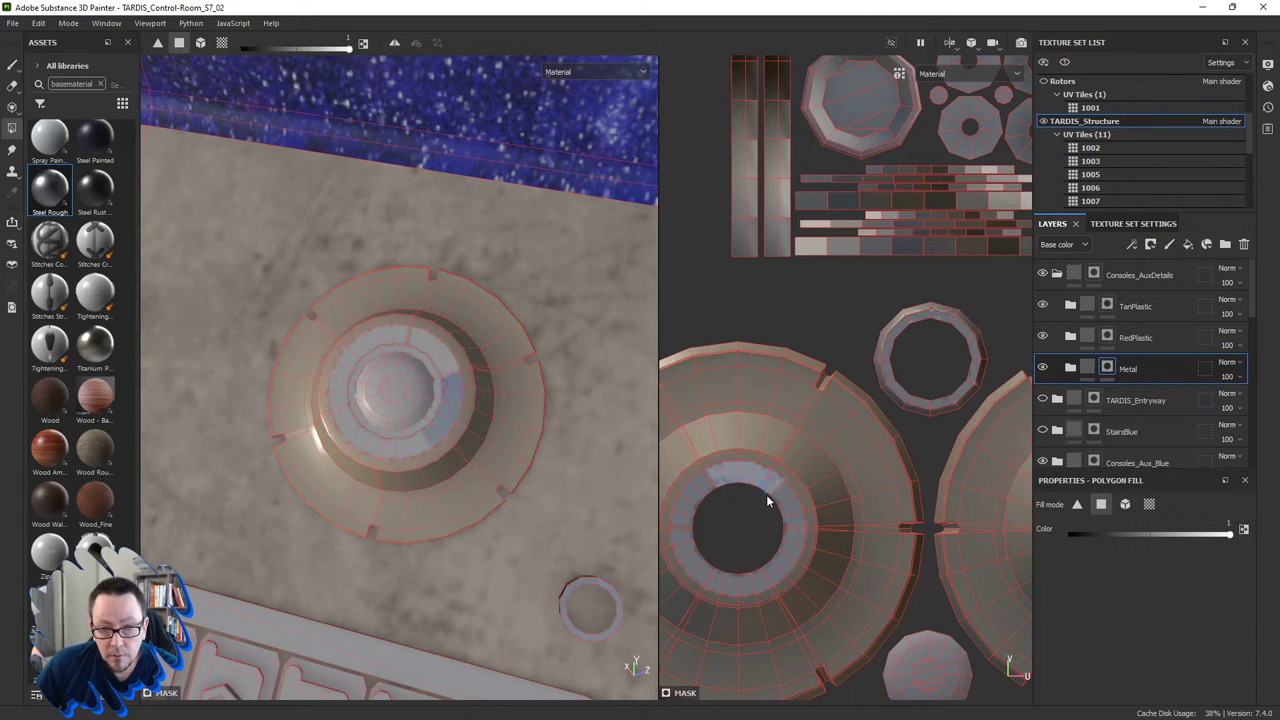
pyautogui.moveTo(781, 505); pyautogui.dragTo(785, 524)
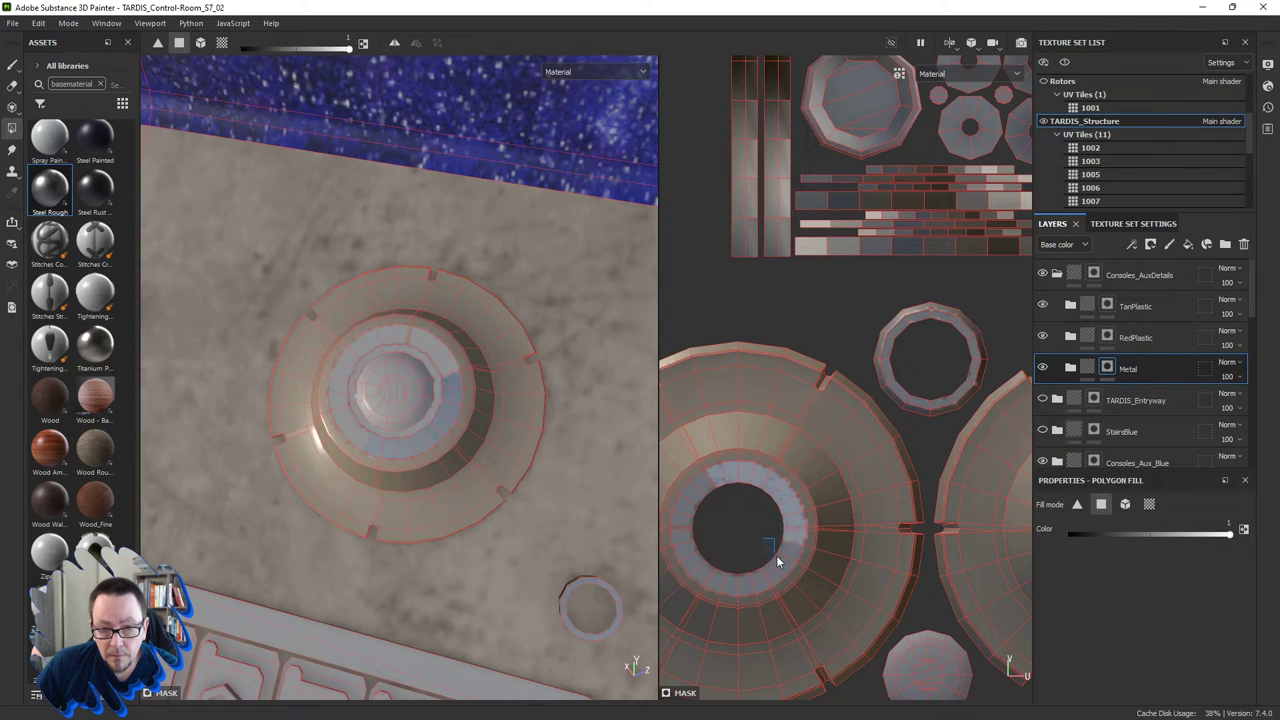
# Add the left and upper-left ring faces to the Metal mask, then centre the big ring.
pyautogui.scroll(2, 764, 560)
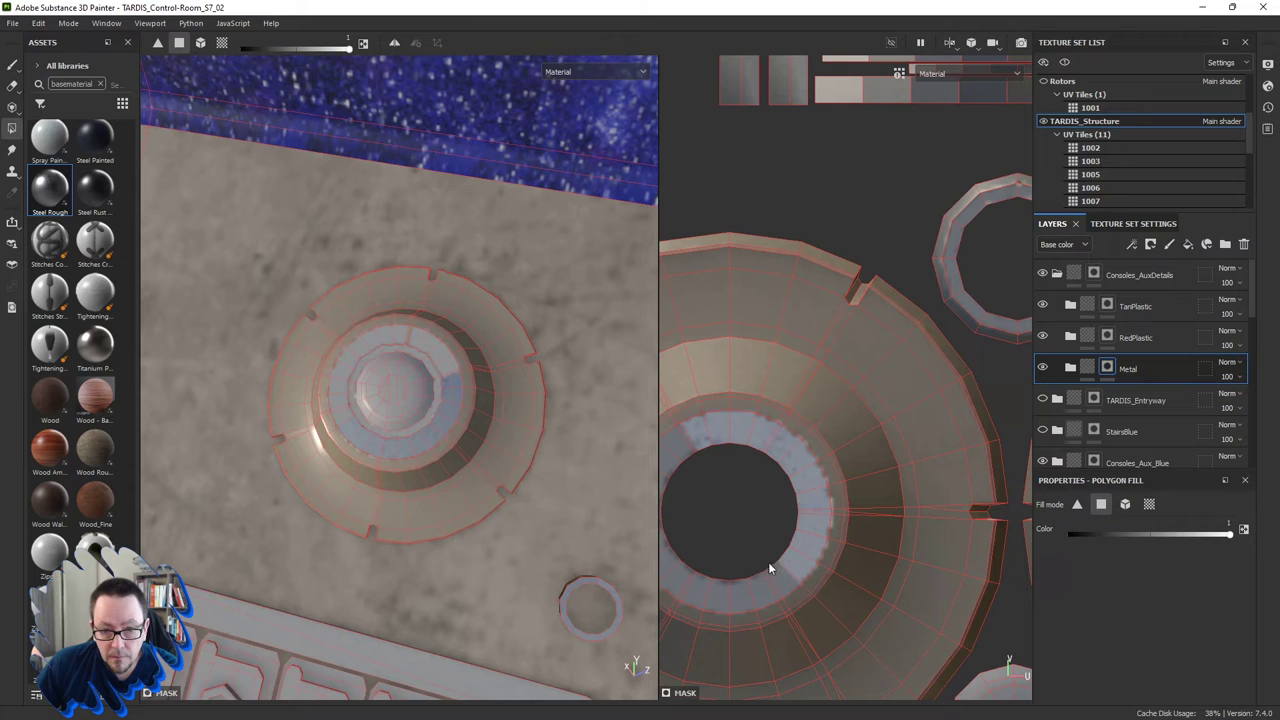
pyautogui.moveTo(702, 546); pyautogui.dragTo(790, 590, button='middle')
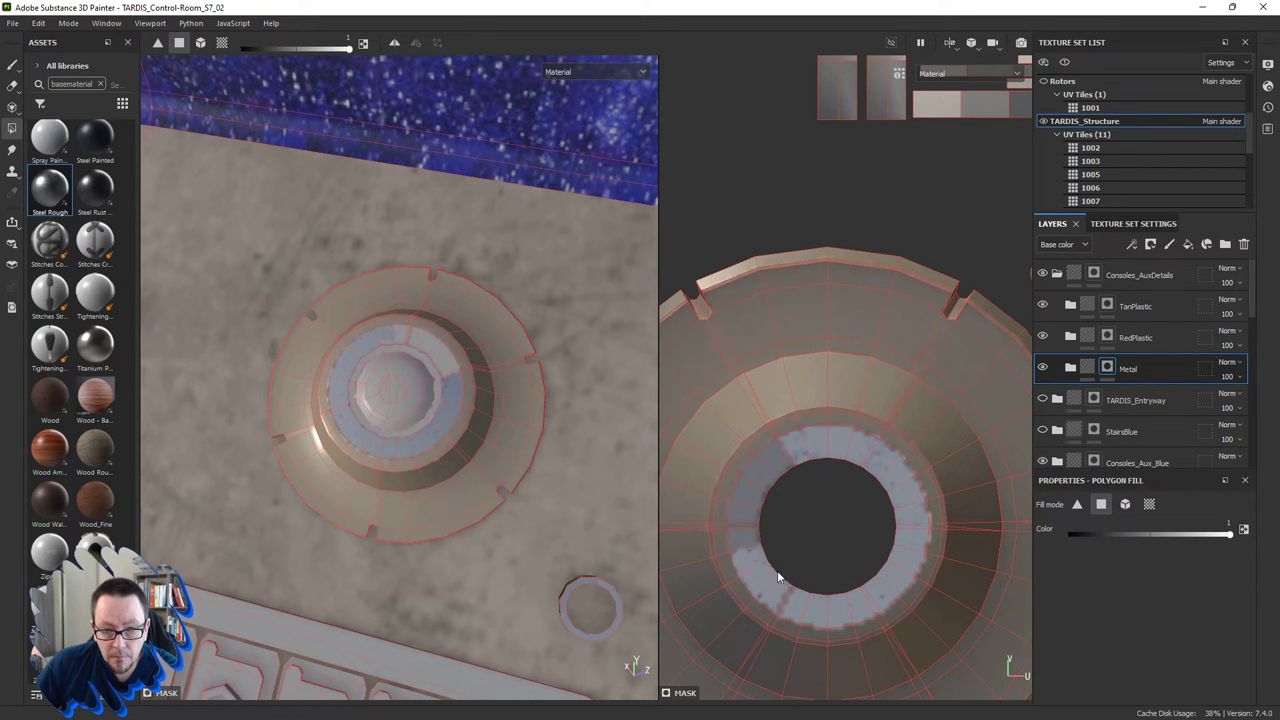
pyautogui.click(764, 528)
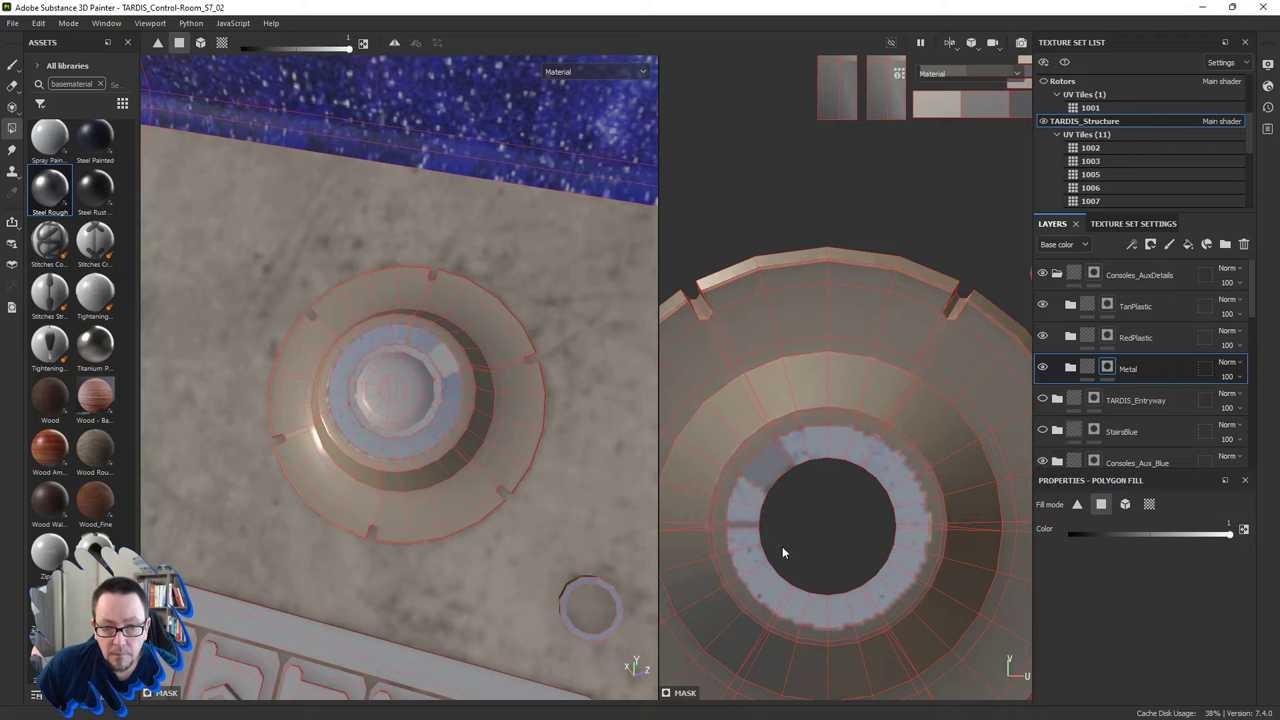
pyautogui.click(765, 480)
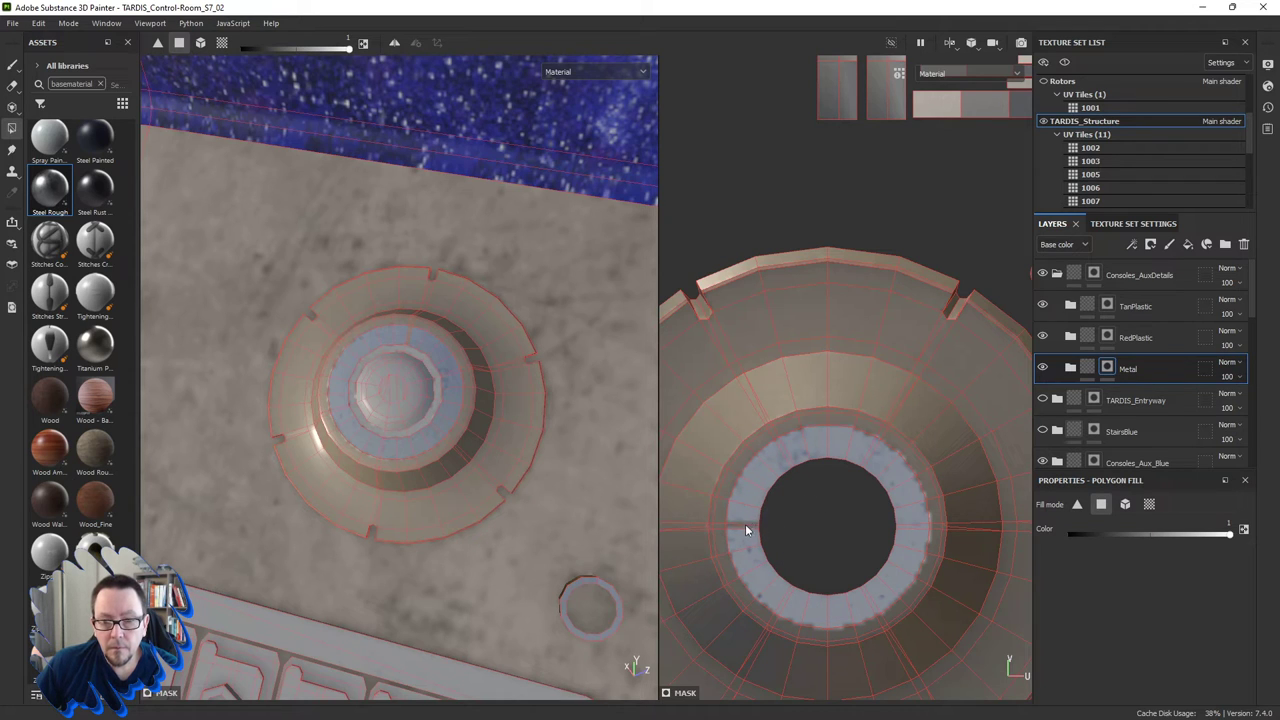
pyautogui.scroll(3, 745, 525)
pyautogui.scroll(2, 743, 527)
pyautogui.scroll(-2, 750, 527)
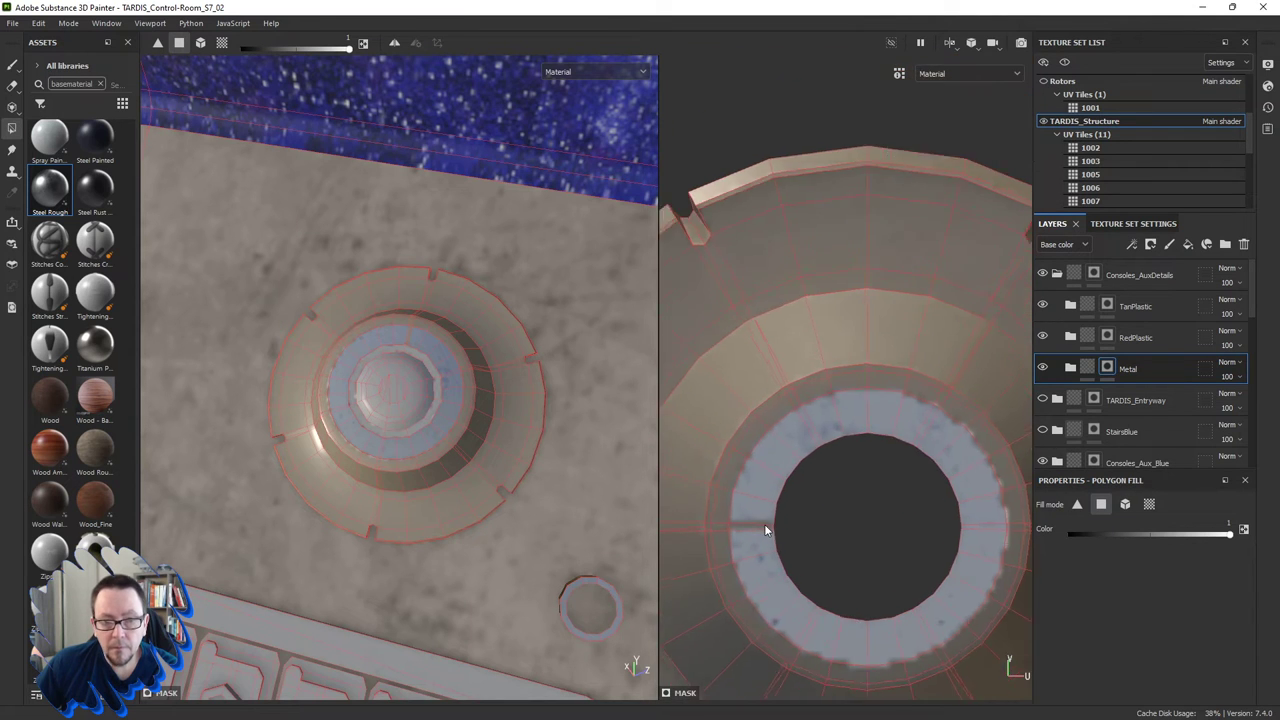
pyautogui.scroll(-2, 764, 524)
pyautogui.scroll(-2, 814, 516)
pyautogui.moveTo(827, 514); pyautogui.dragTo(803, 491, button='middle')
pyautogui.scroll(2, 702, 460)
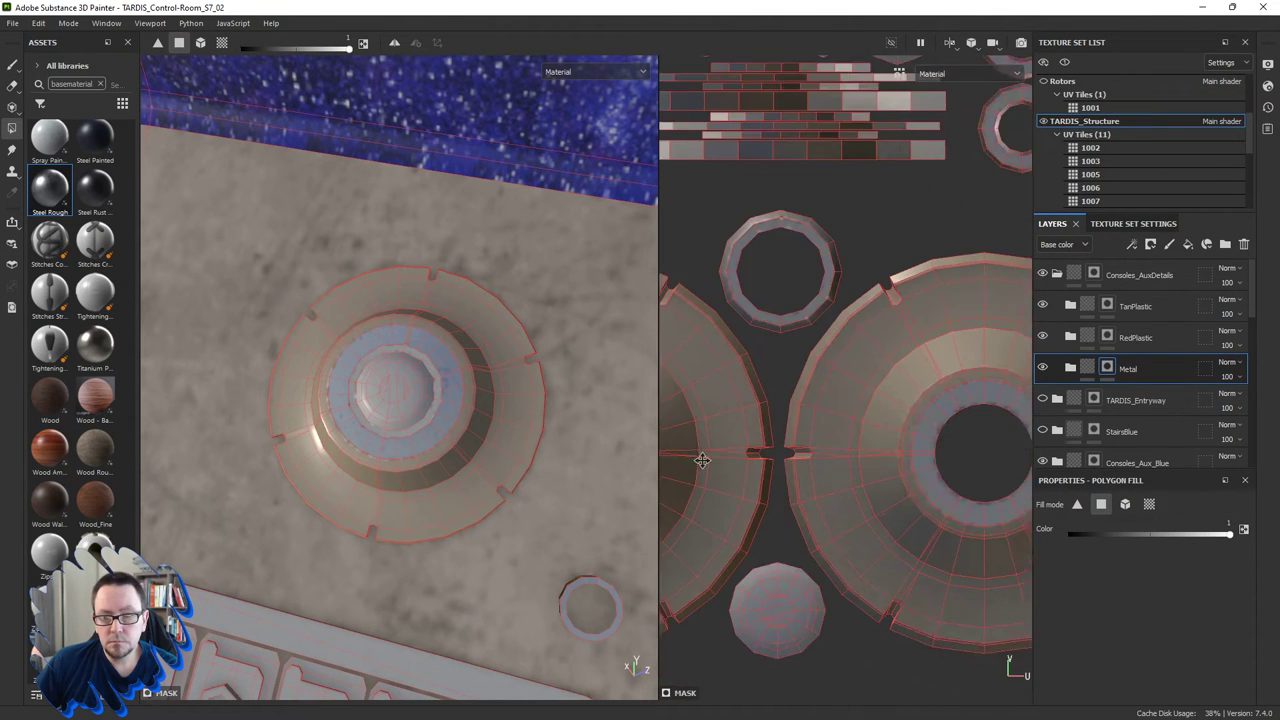
pyautogui.moveTo(702, 460); pyautogui.dragTo(600, 455, button='middle')
pyautogui.scroll(2, 834, 433)
pyautogui.scroll(1, 848, 437)
pyautogui.scroll(1, 792, 393)
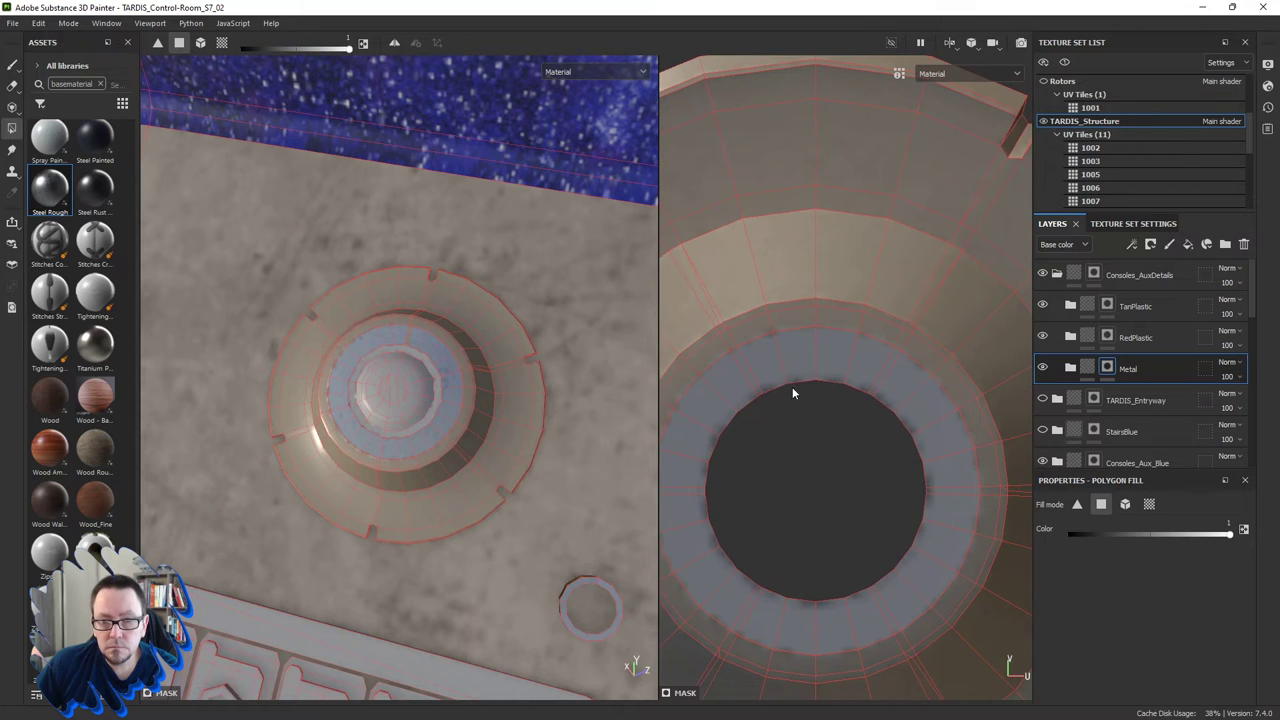
# Box-fill the big ring's upper, lower and left faces plus the last unfilled faces with metal.
pyautogui.moveTo(761, 386)
pyautogui.mouseDown()
pyautogui.moveTo(899, 422)
pyautogui.moveTo(936, 504)
pyautogui.mouseUp()
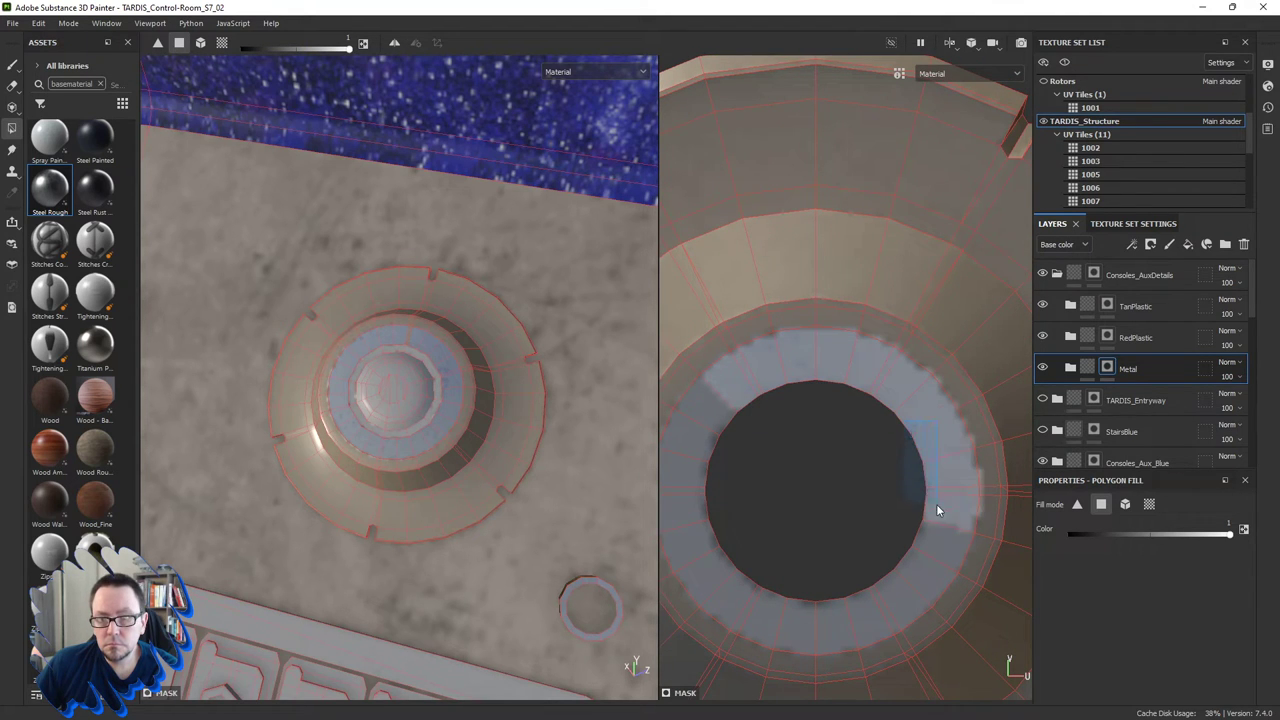
pyautogui.moveTo(764, 567); pyautogui.dragTo(894, 606)
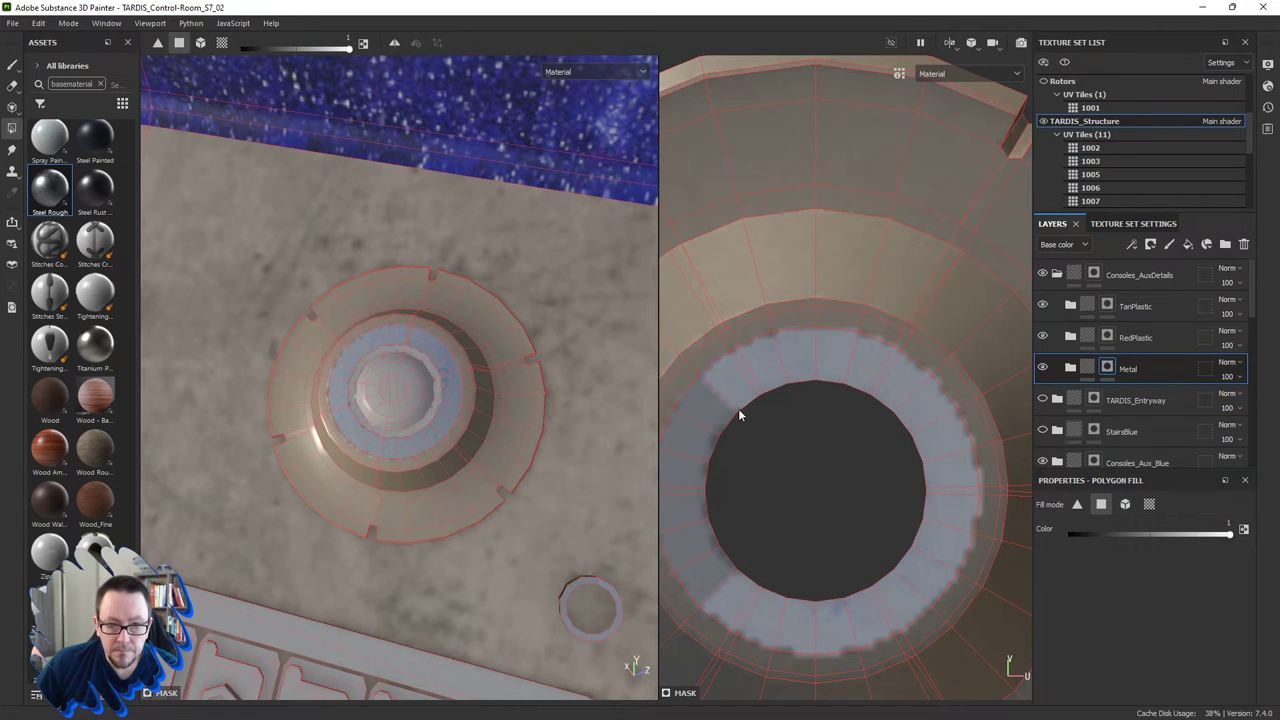
pyautogui.moveTo(739, 410)
pyautogui.mouseDown()
pyautogui.moveTo(699, 500)
pyautogui.moveTo(769, 574)
pyautogui.mouseUp()
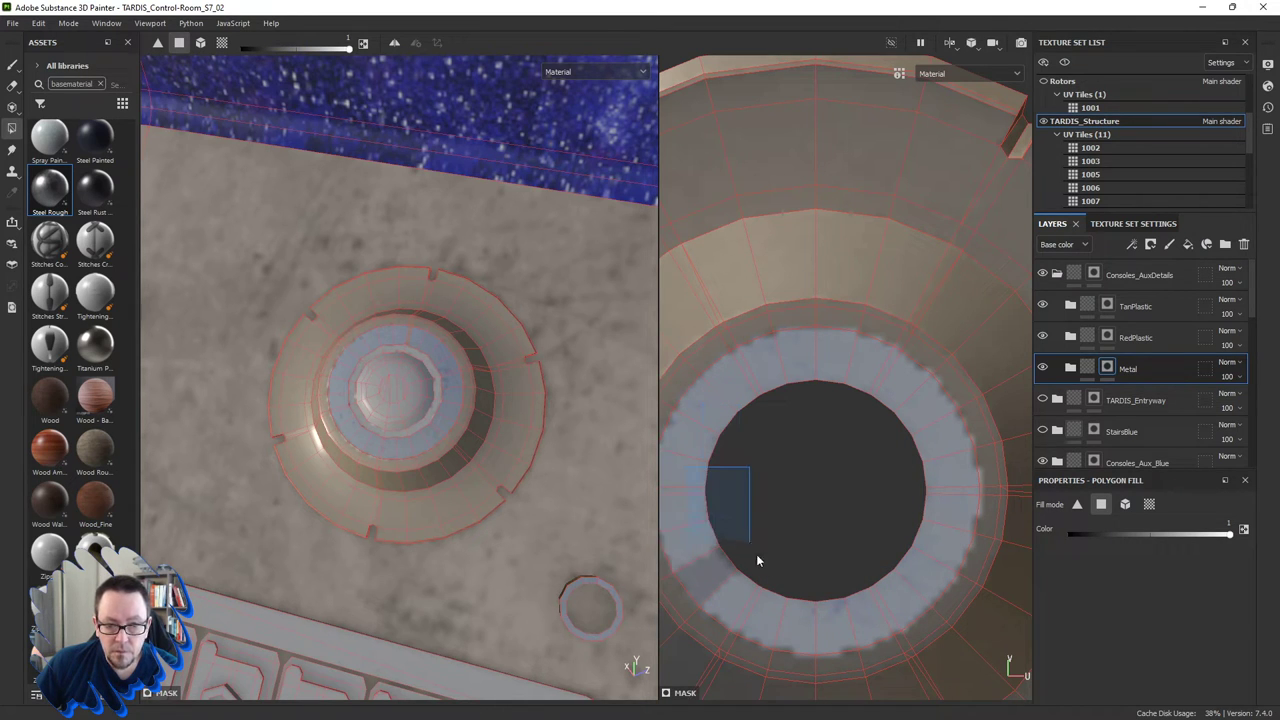
pyautogui.scroll(-5, 841, 475)
pyautogui.scroll(3, 937, 482)
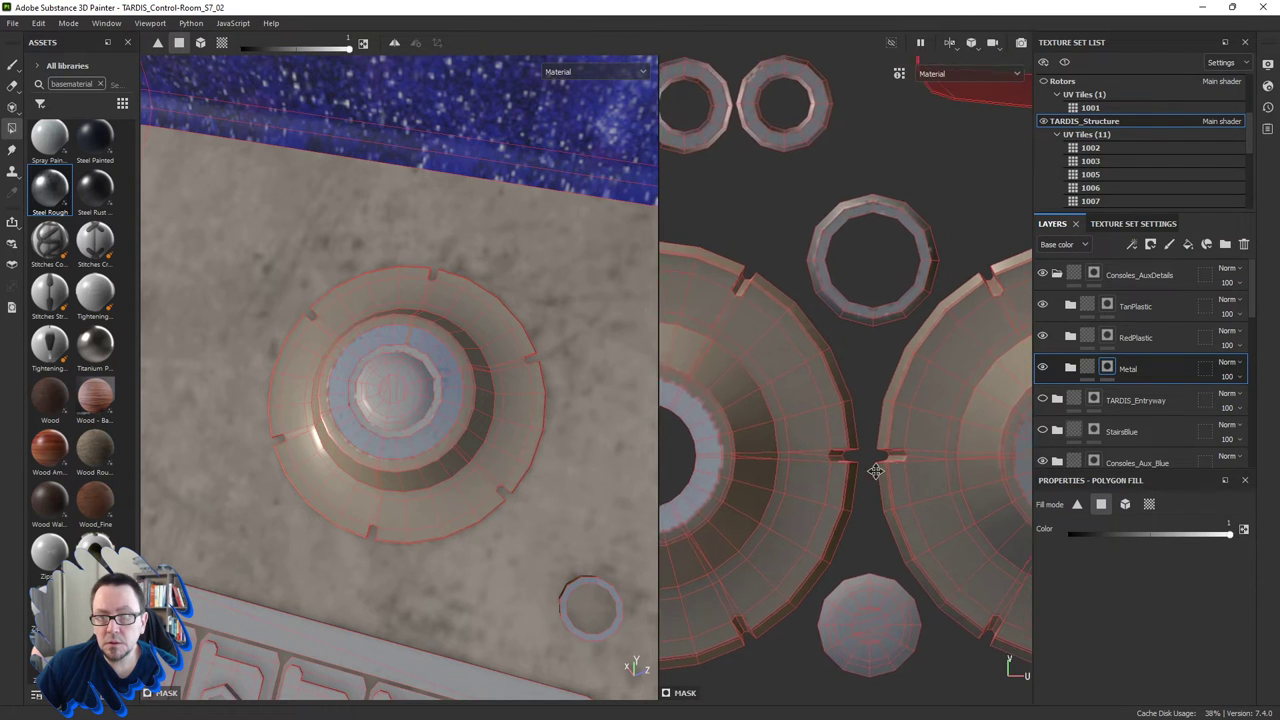
pyautogui.scroll(2, 871, 466)
pyautogui.scroll(2, 808, 457)
pyautogui.scroll(2, 825, 402)
pyautogui.moveTo(748, 369)
pyautogui.mouseDown()
pyautogui.moveTo(869, 420)
pyautogui.moveTo(942, 589)
pyautogui.mouseUp()
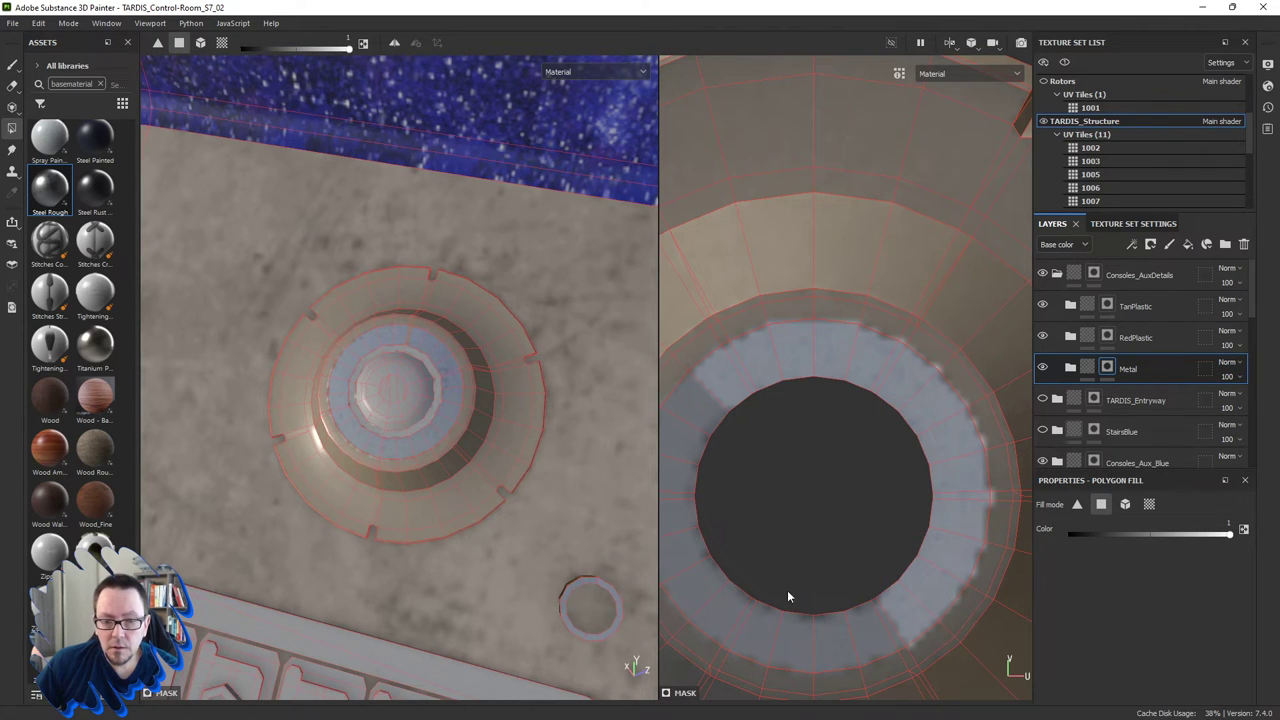
pyautogui.moveTo(726, 572); pyautogui.dragTo(907, 620)
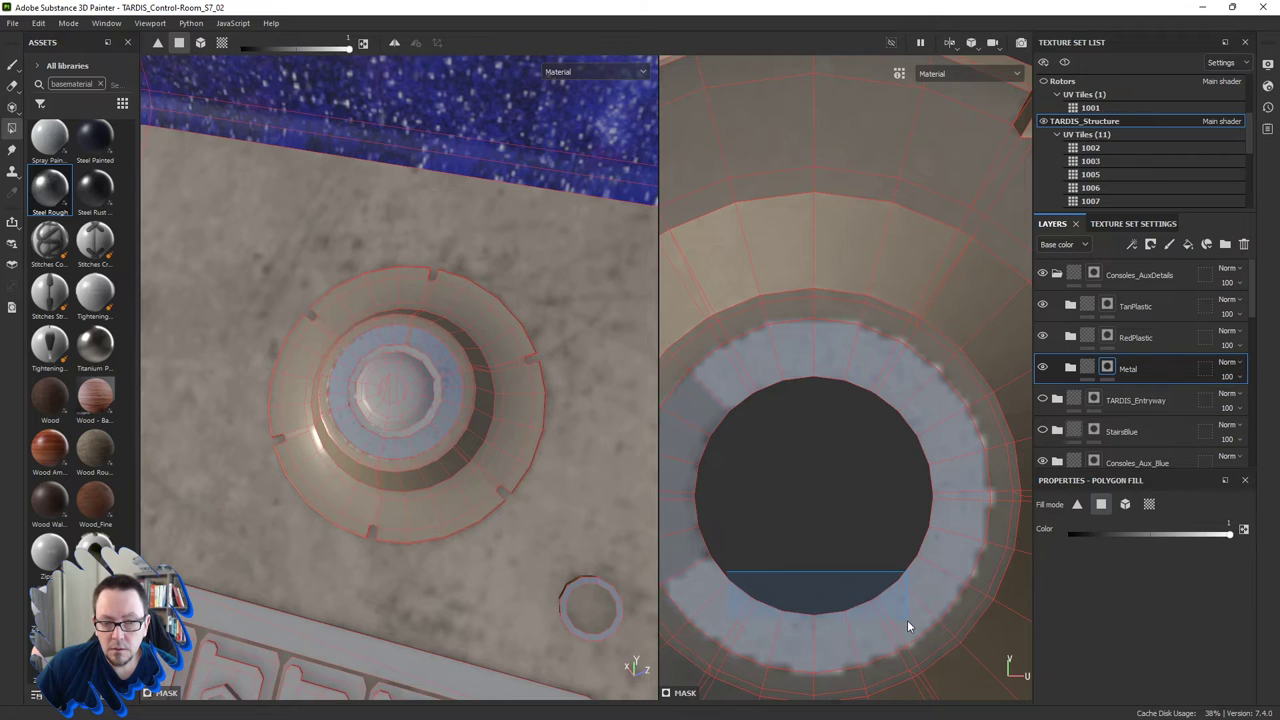
pyautogui.moveTo(697, 566); pyautogui.dragTo(767, 422)
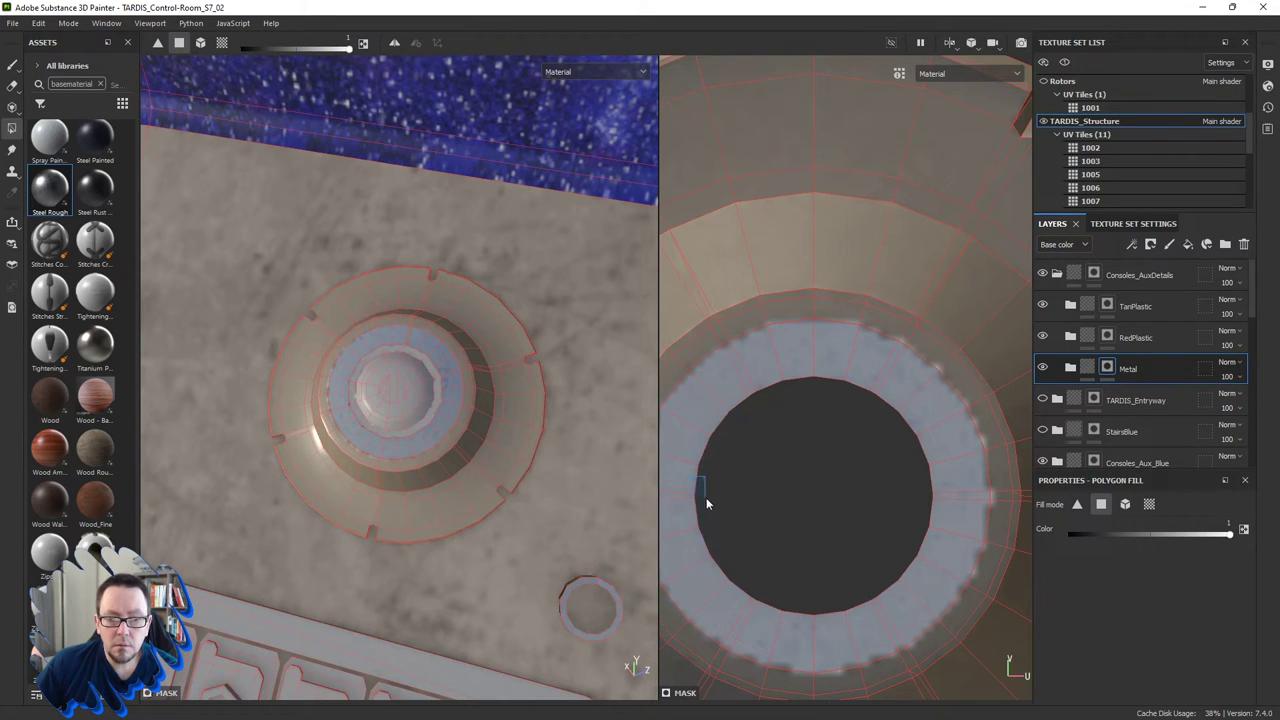
pyautogui.moveTo(738, 525); pyautogui.dragTo(739, 527)
# Fill the remaining gap on the ring's inner edge with metal.
pyautogui.scroll(-3, 739, 527)
pyautogui.keyDown('alt'); pyautogui.moveTo(739, 527); pyautogui.dragTo(868, 510, button='middle'); pyautogui.keyUp('alt')
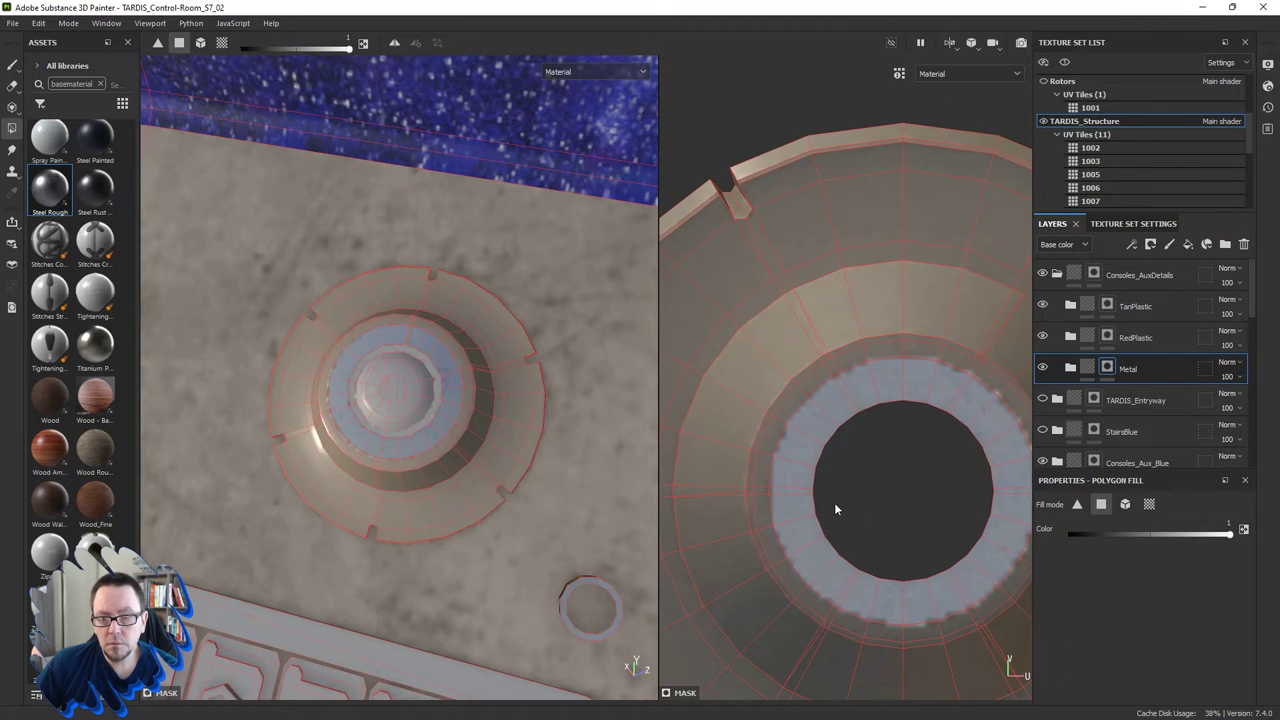
pyautogui.scroll(-2, 834, 503)
pyautogui.scroll(-2, 834, 504)
pyautogui.scroll(2, 780, 470)
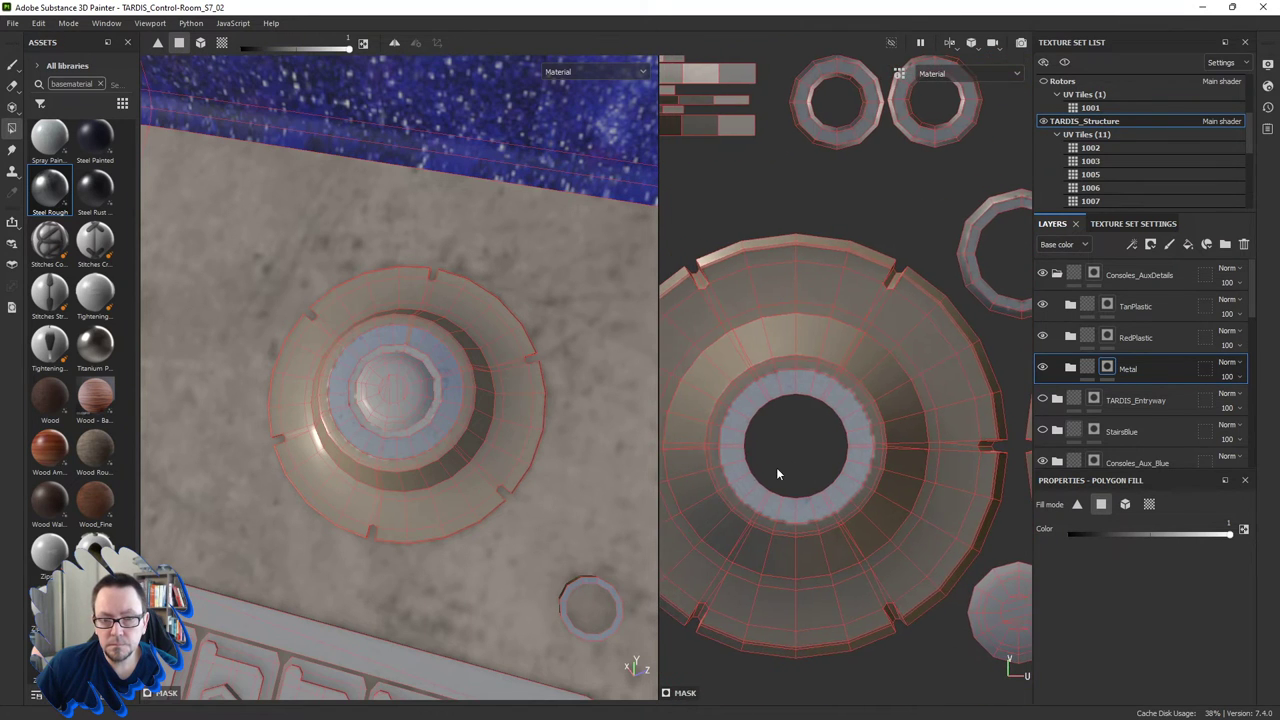
pyautogui.scroll(2, 776, 467)
pyautogui.scroll(-2, 762, 484)
pyautogui.scroll(2, 753, 482)
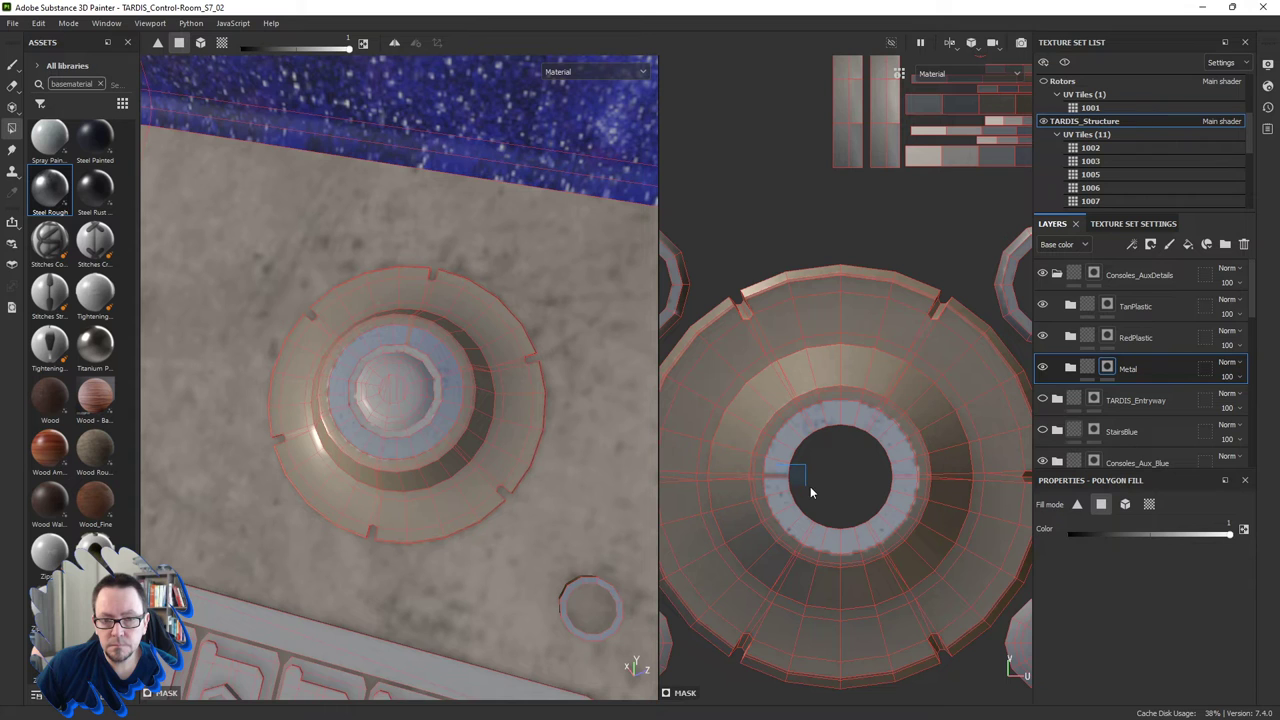
pyautogui.moveTo(810, 488); pyautogui.dragTo(811, 492)
pyautogui.scroll(2, 790, 478)
pyautogui.scroll(3, 766, 476)
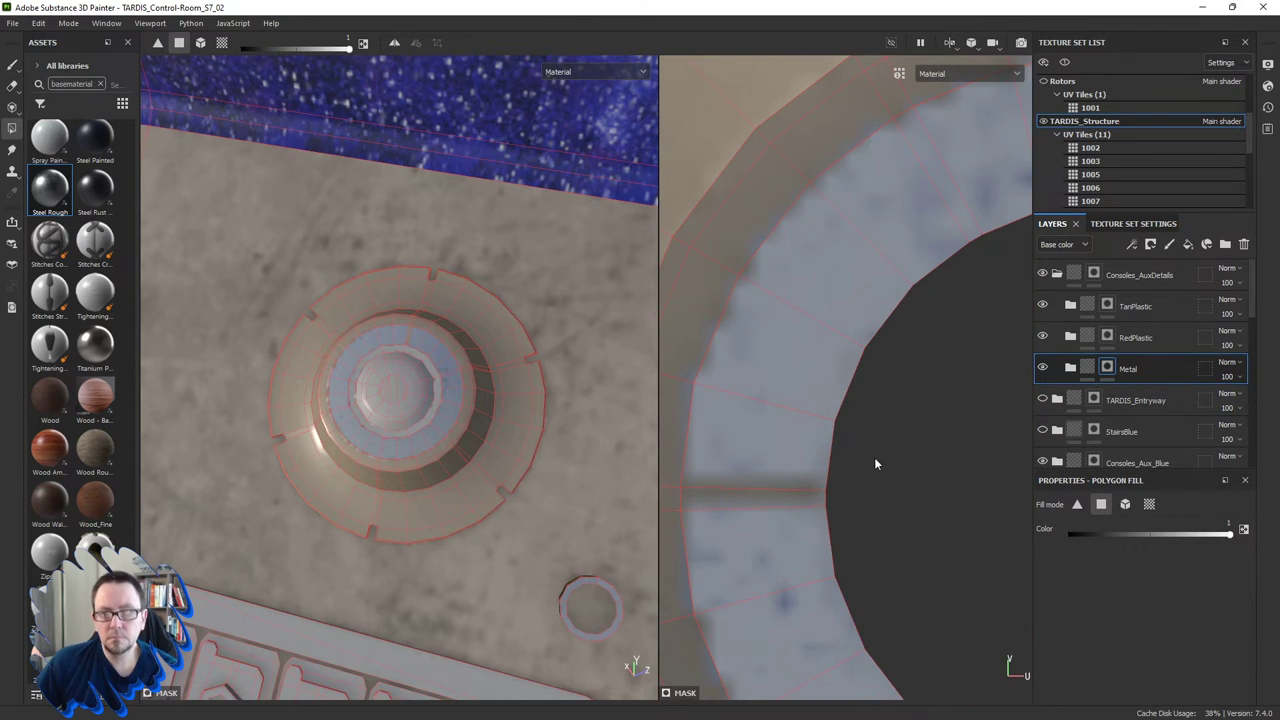
pyautogui.scroll(-2, 877, 456)
pyautogui.scroll(-3, 877, 456)
pyautogui.scroll(-2, 877, 456)
pyautogui.moveTo(899, 464); pyautogui.dragTo(784, 444, button='middle')
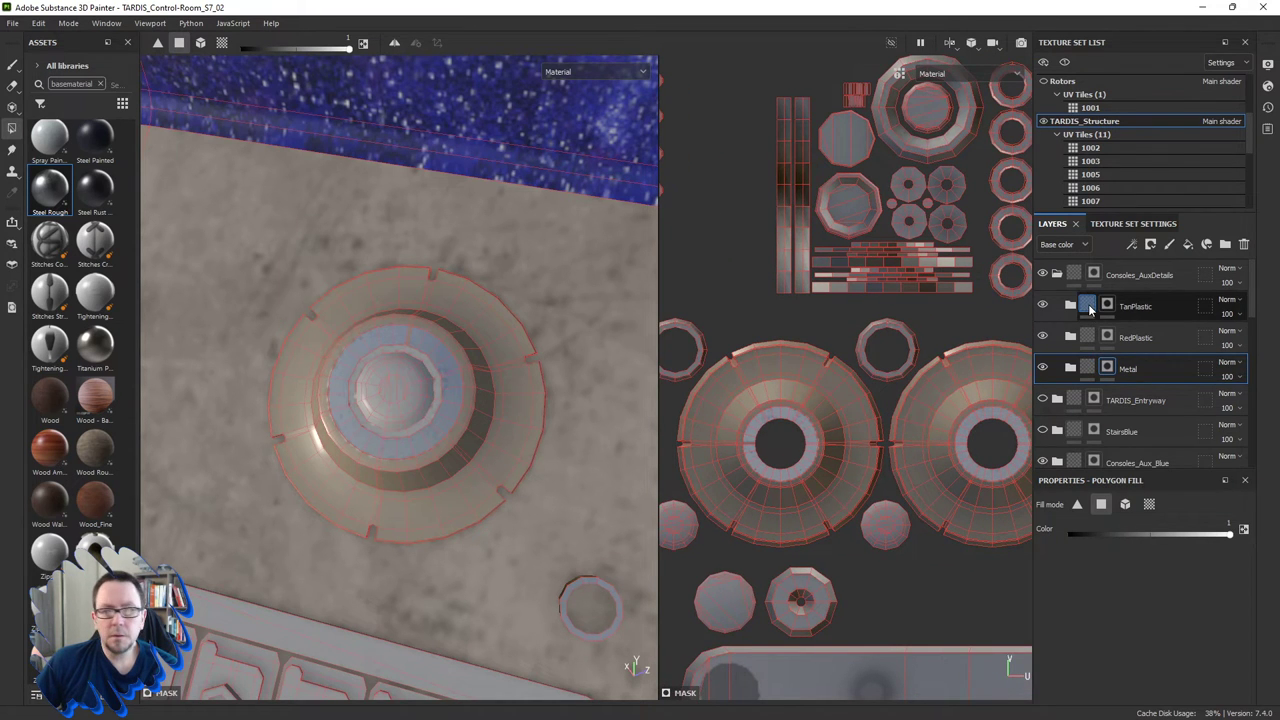
# Return to the TanPlastic layer and orbit out to inspect the knob's tan base and metal collar.
pyautogui.click(1094, 314)
pyautogui.moveTo(453, 470)
pyautogui.keyDown('alt'); pyautogui.mouseDown()
pyautogui.moveTo(510, 471)
pyautogui.moveTo(488, 445)
pyautogui.mouseUp(); pyautogui.keyUp('alt')
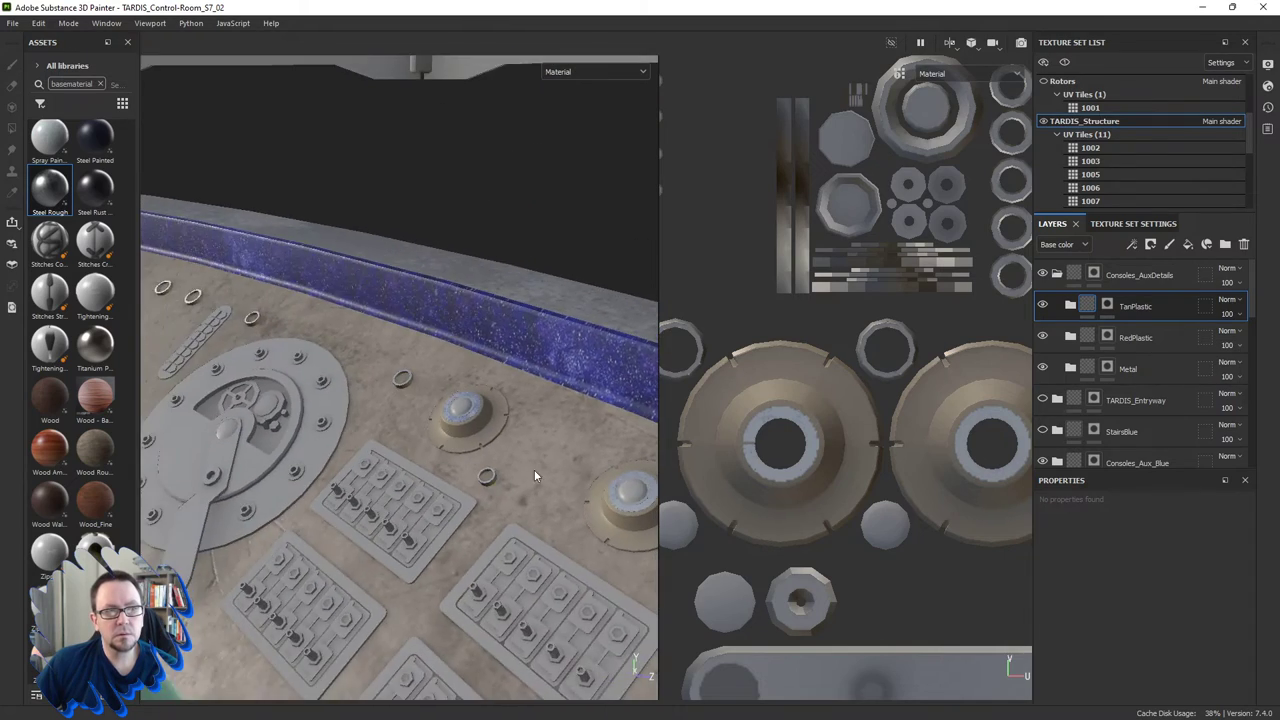
pyautogui.scroll(2, 488, 445)
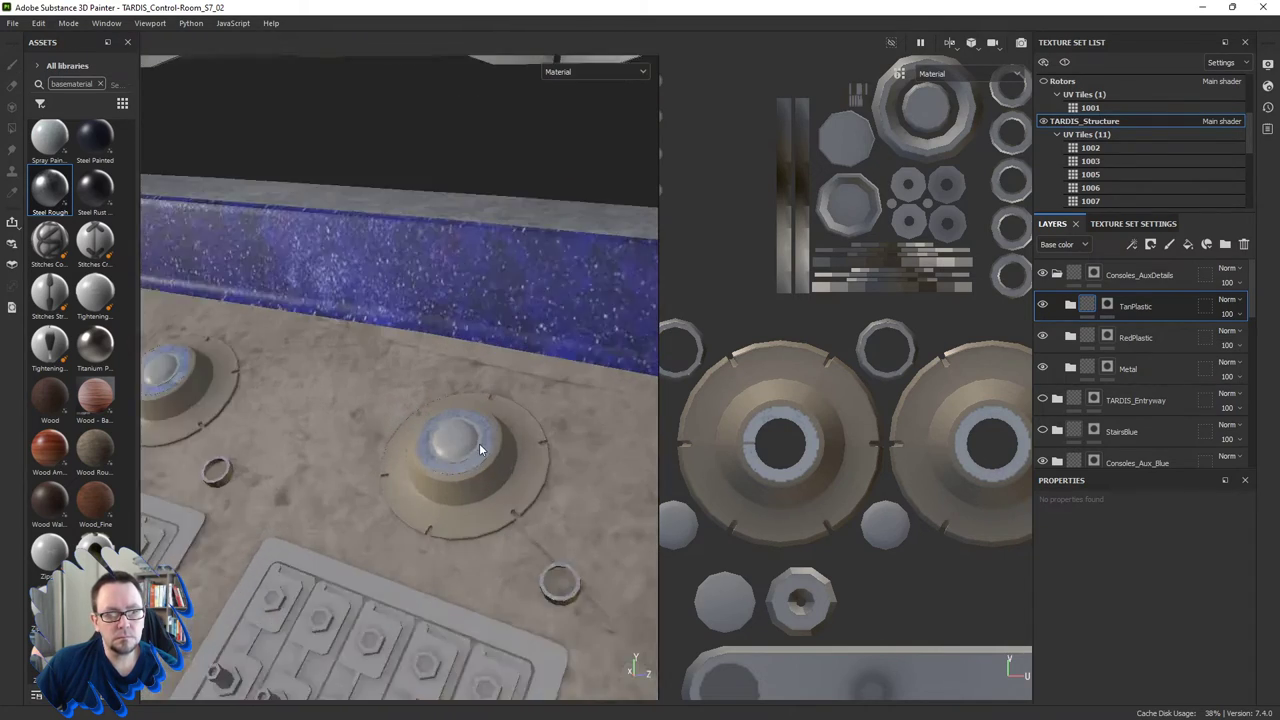
pyautogui.scroll(2, 479, 448)
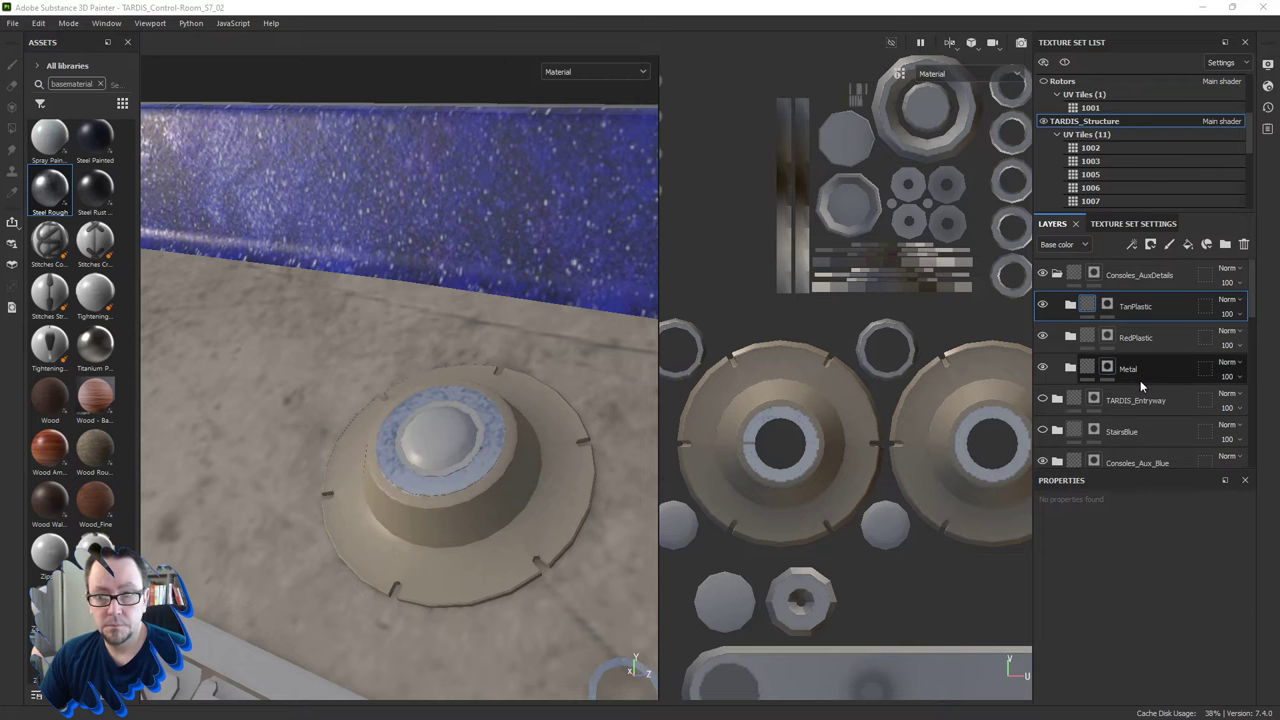
# Open the RedPlastic mask and switch Polygon Fill to whole UV island mode.
pyautogui.click(1138, 343)
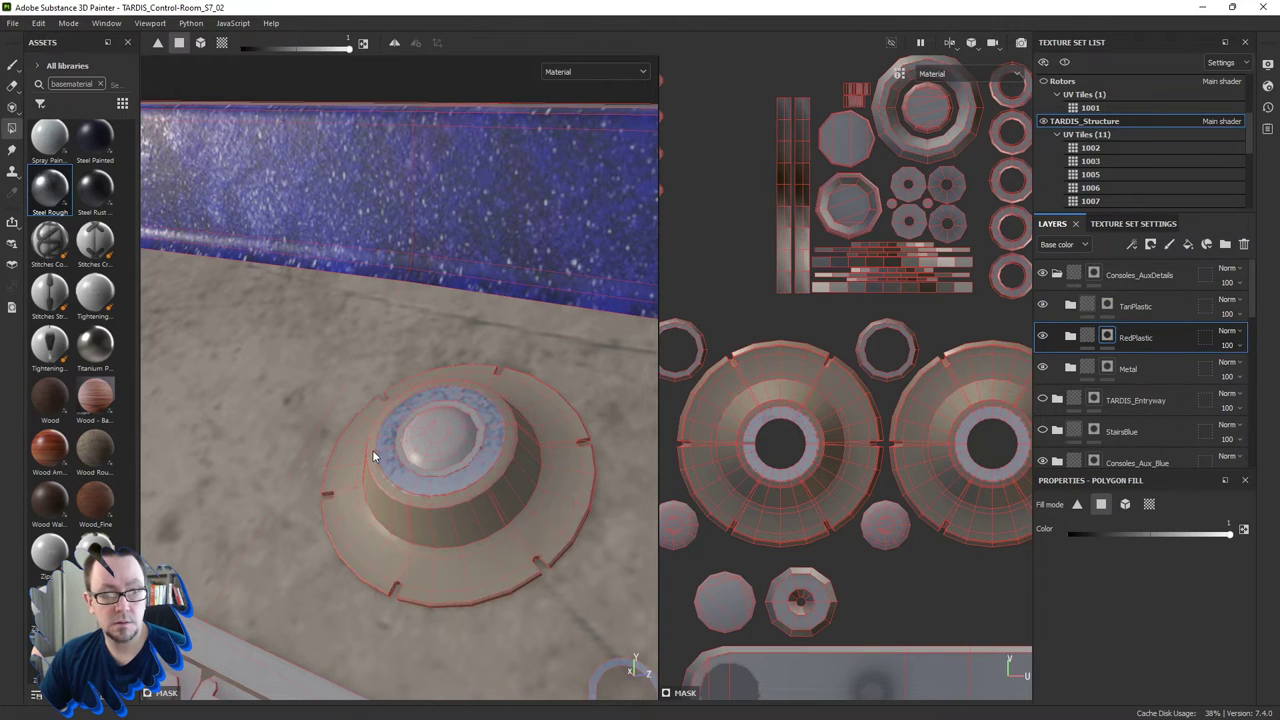
pyautogui.moveTo(382, 459)
pyautogui.keyDown('alt'); pyautogui.mouseDown()
pyautogui.moveTo(272, 505)
pyautogui.moveTo(510, 484)
pyautogui.mouseUp(); pyautogui.keyUp('alt')
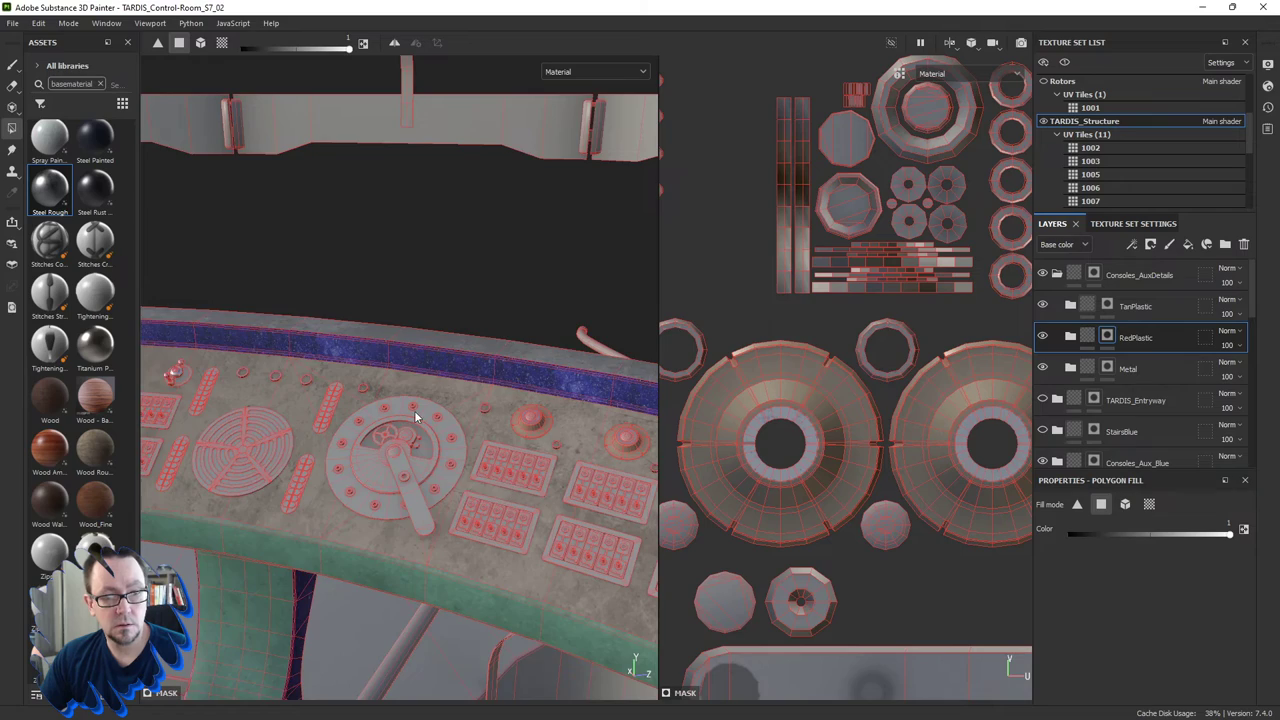
pyautogui.scroll(3, 414, 410)
pyautogui.scroll(-2, 916, 416)
pyautogui.scroll(-3, 906, 433)
pyautogui.scroll(-1, 904, 436)
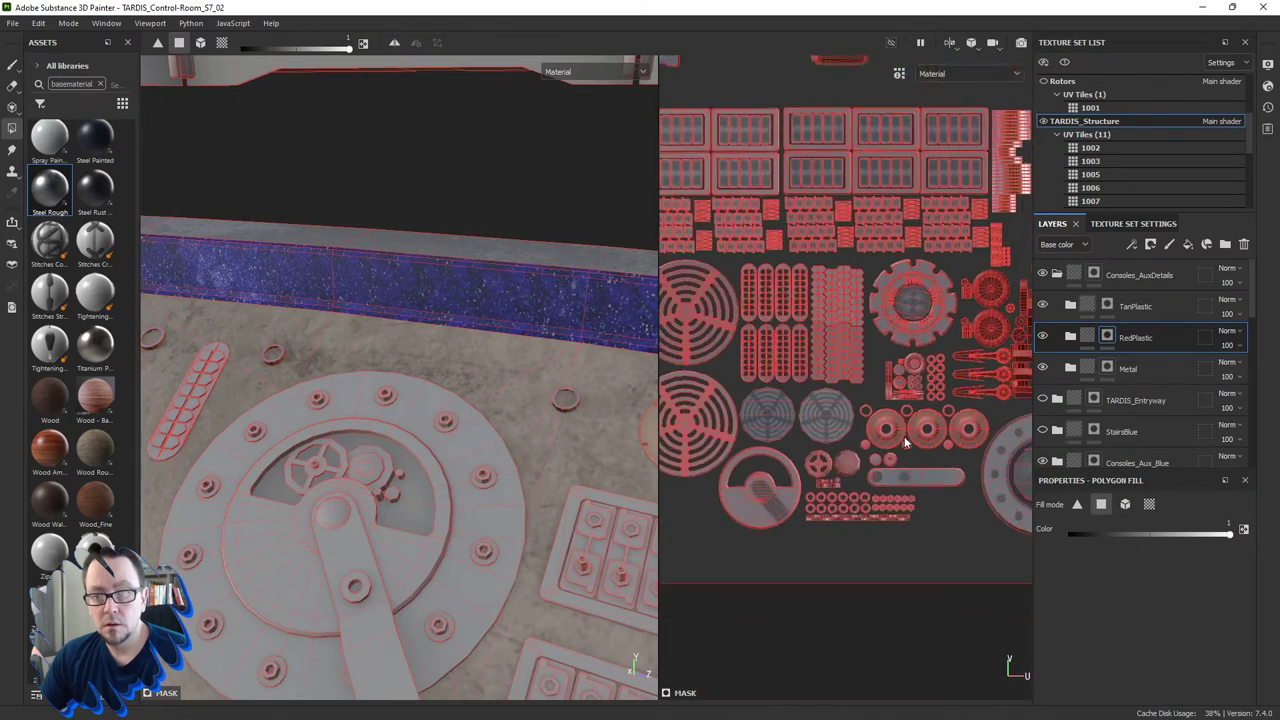
pyautogui.scroll(-1, 904, 436)
pyautogui.moveTo(904, 436); pyautogui.dragTo(864, 398, button='middle')
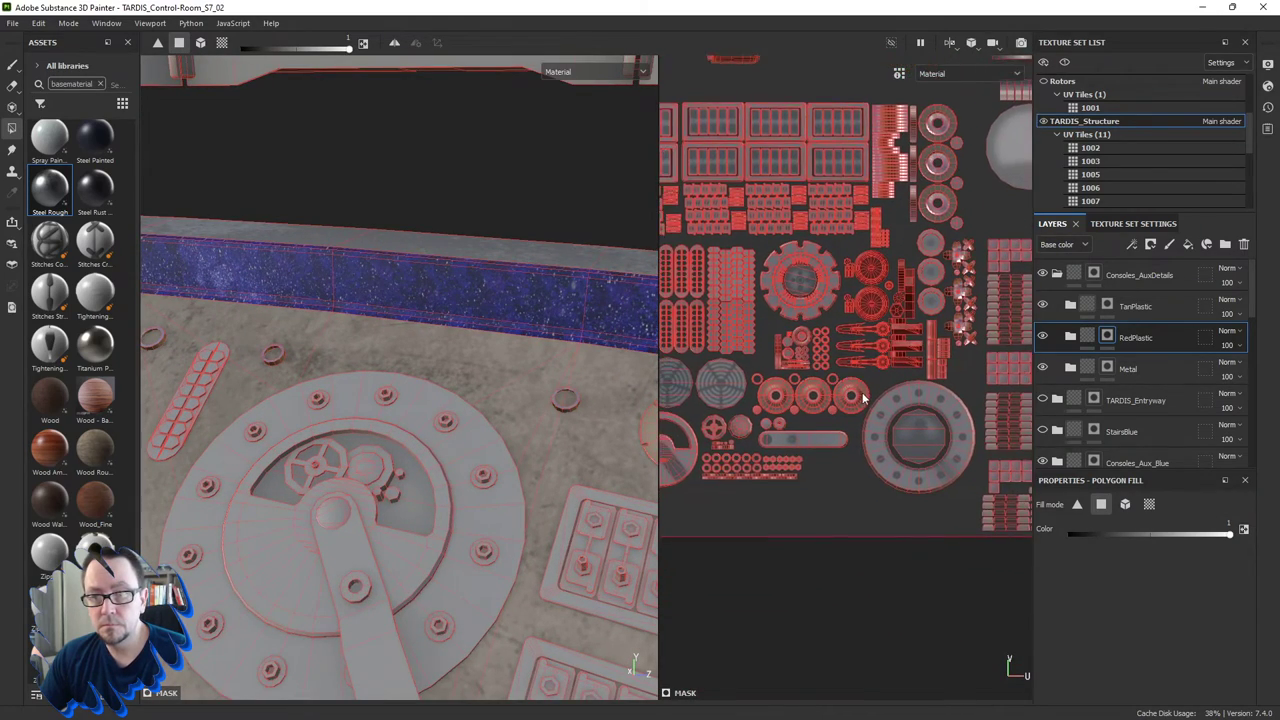
pyautogui.scroll(1, 865, 400)
pyautogui.moveTo(779, 436); pyautogui.dragTo(879, 422, button='middle')
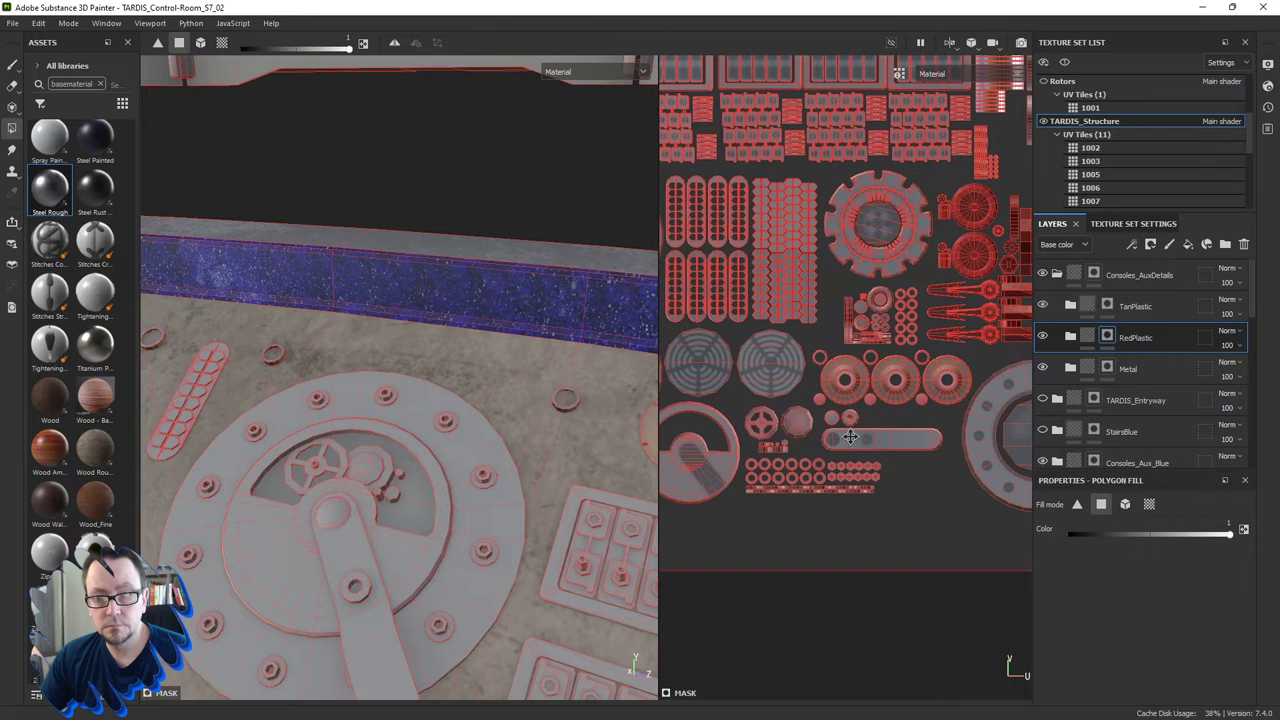
pyautogui.scroll(2, 487, 487)
pyautogui.scroll(2, 447, 420)
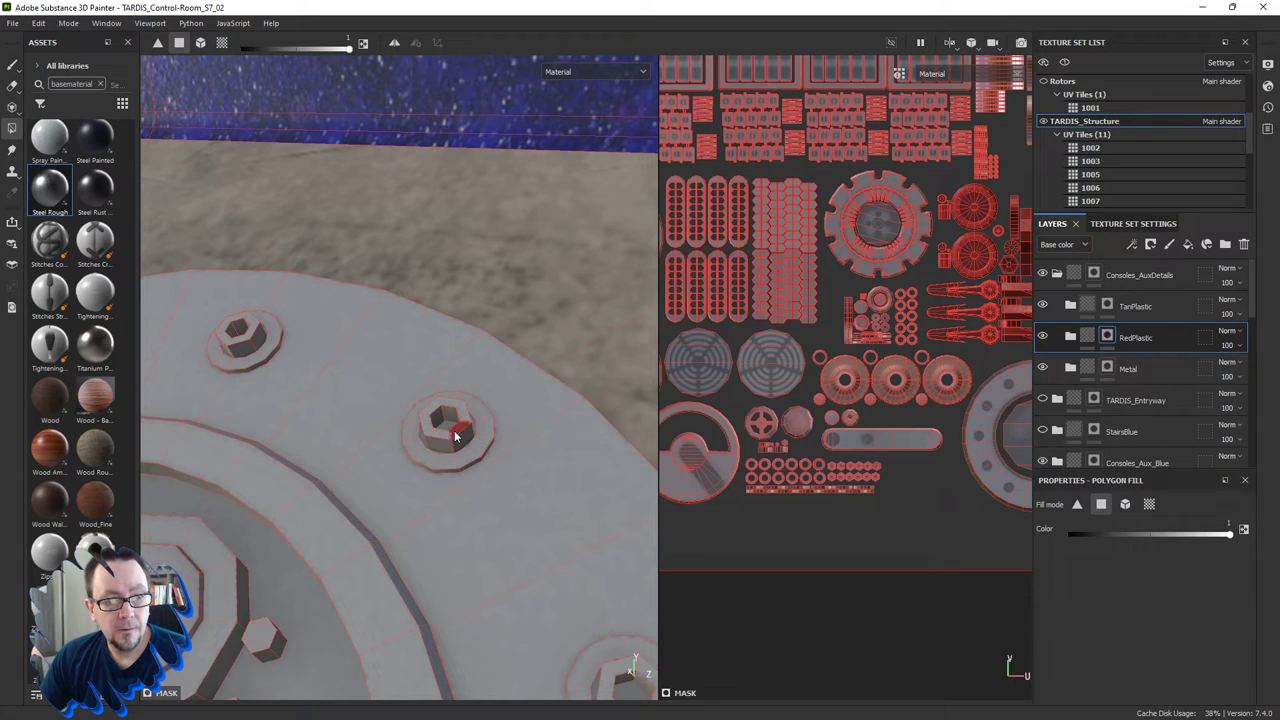
pyautogui.click(1149, 504)
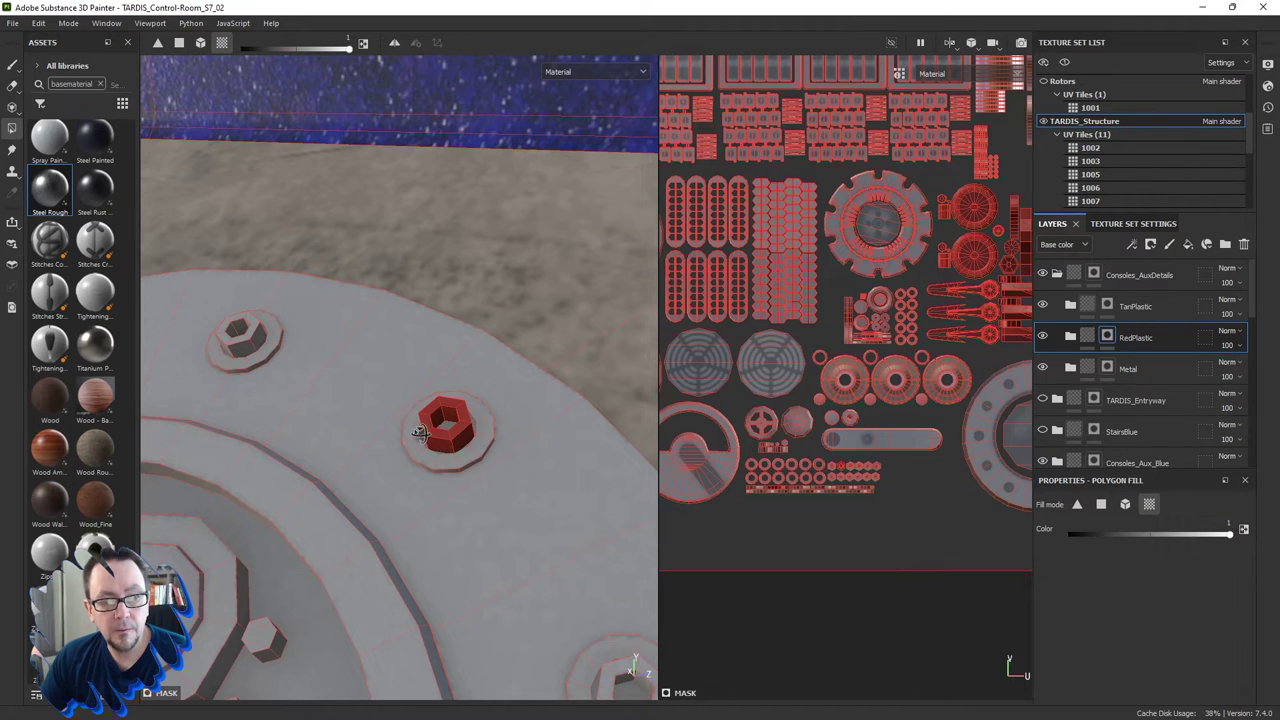
# Add the hex-nut UV islands and the bottom strip of small islands to the red mask.
pyautogui.moveTo(420, 430)
pyautogui.keyDown('alt'); pyautogui.mouseDown()
pyautogui.moveTo(554, 420)
pyautogui.moveTo(311, 421)
pyautogui.moveTo(354, 408)
pyautogui.moveTo(438, 434)
pyautogui.mouseUp(); pyautogui.keyUp('alt')
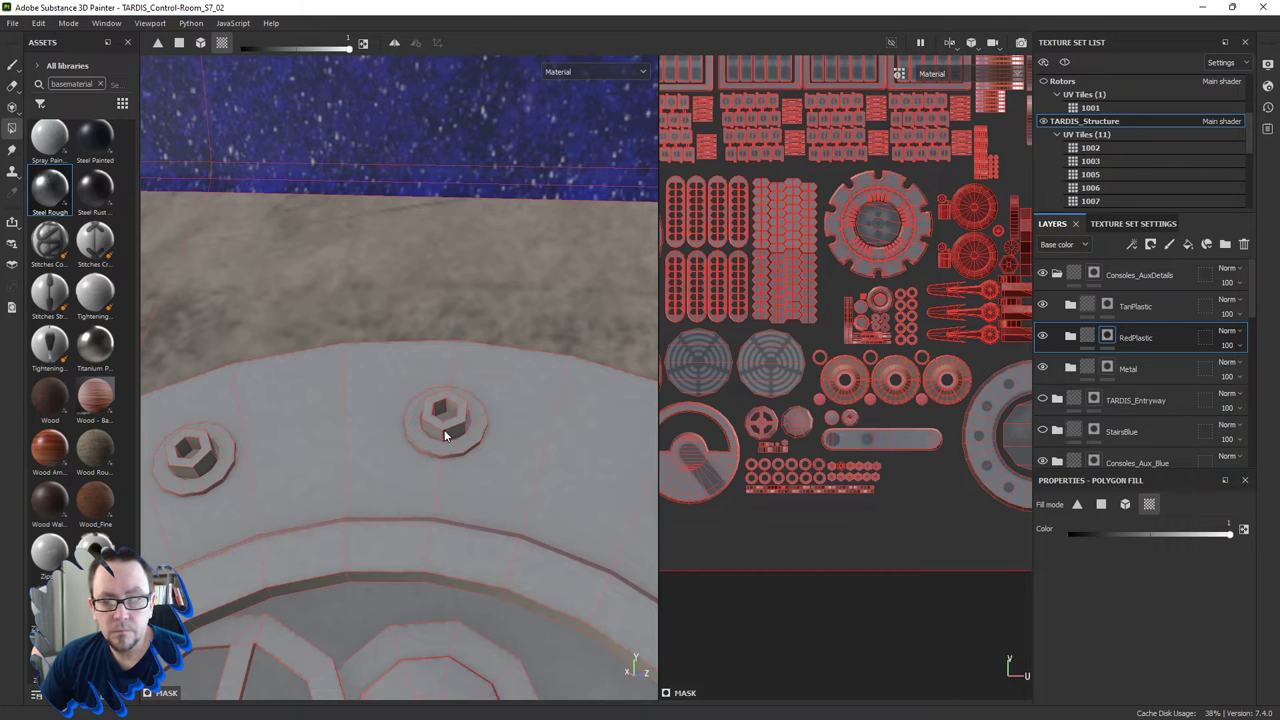
pyautogui.scroll(2, 876, 475)
pyautogui.scroll(3, 876, 478)
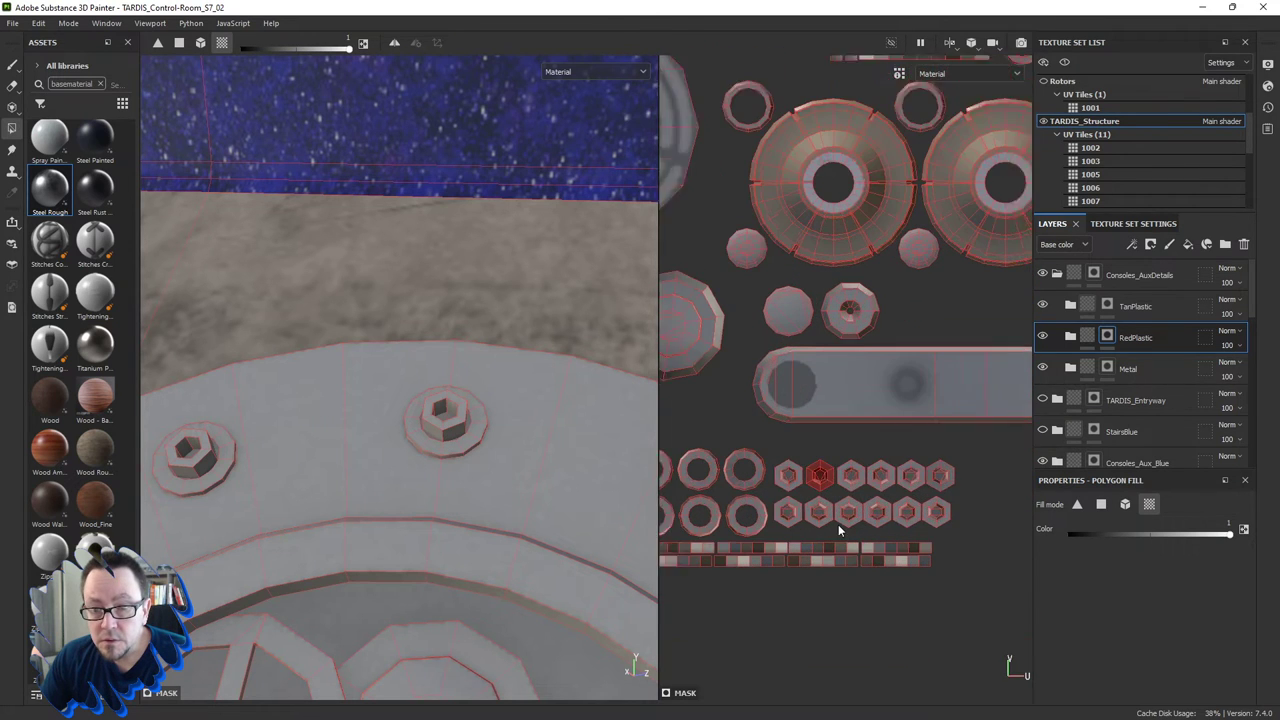
pyautogui.moveTo(770, 452); pyautogui.dragTo(963, 525)
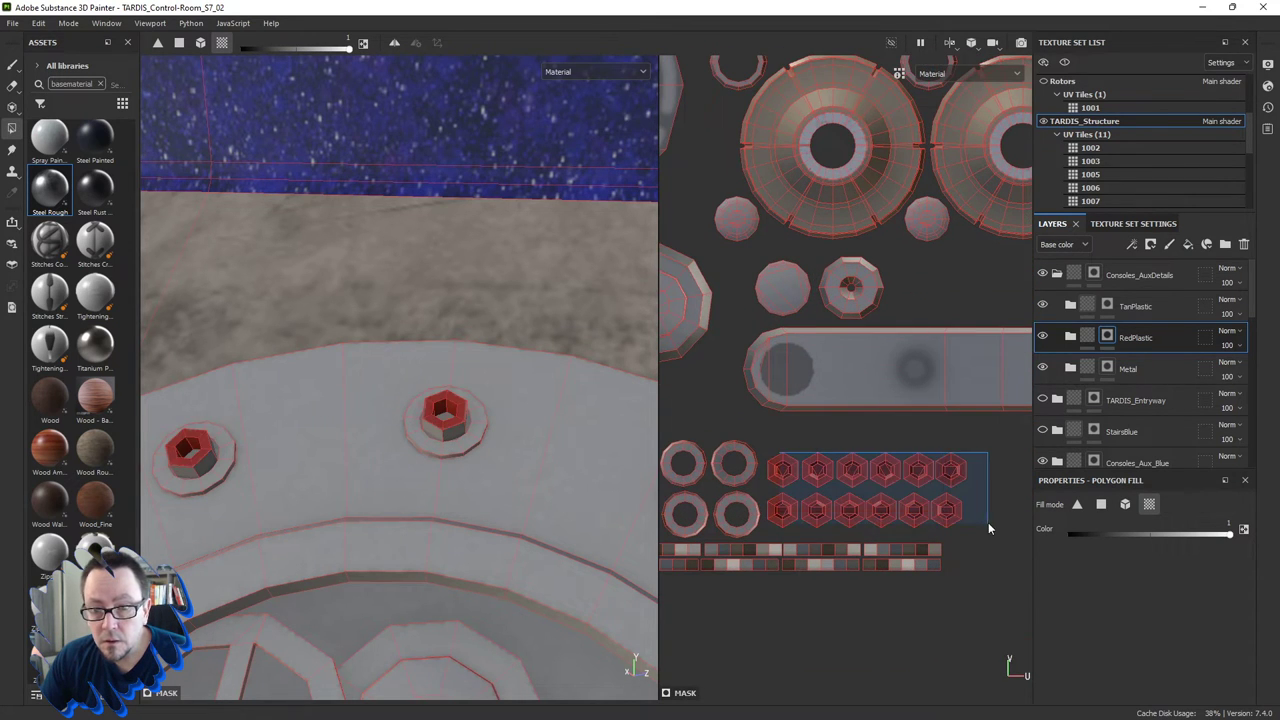
pyautogui.keyDown('alt'); pyautogui.moveTo(432, 502); pyautogui.dragTo(409, 488); pyautogui.keyUp('alt')
pyautogui.scroll(-1, 808, 503)
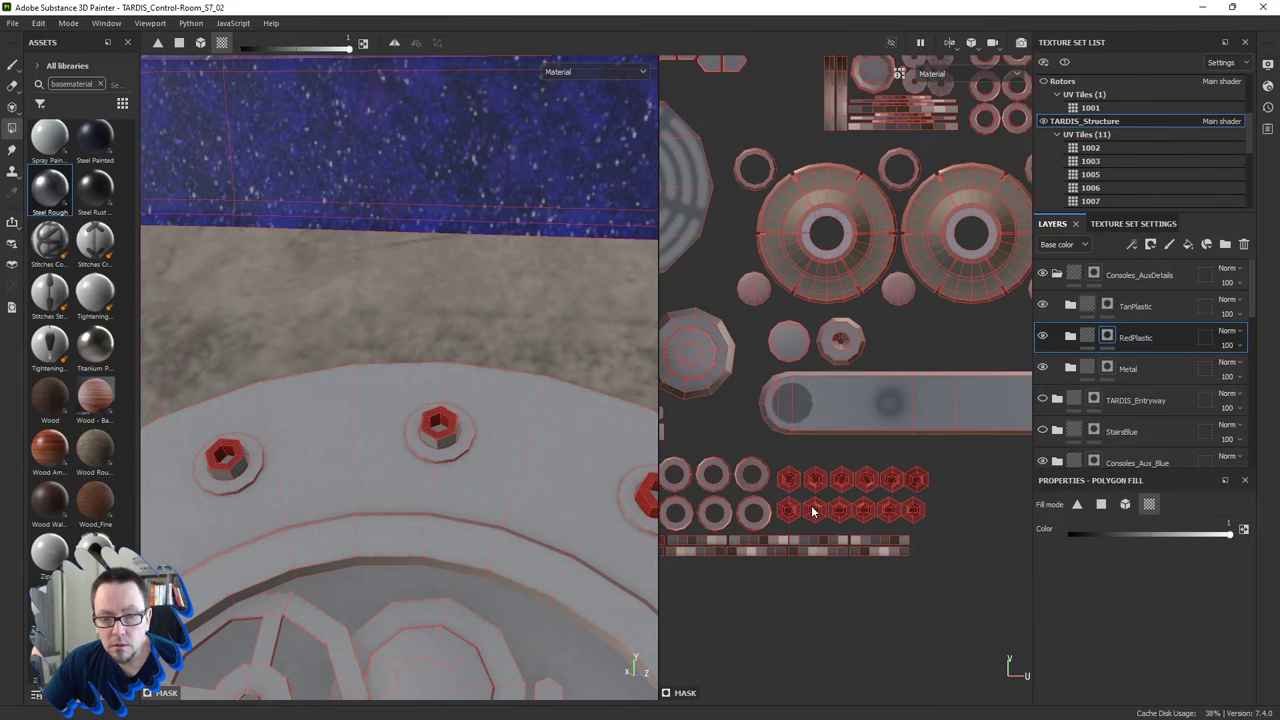
pyautogui.scroll(-1, 800, 515)
pyautogui.scroll(-1, 795, 522)
pyautogui.scroll(-1, 787, 530)
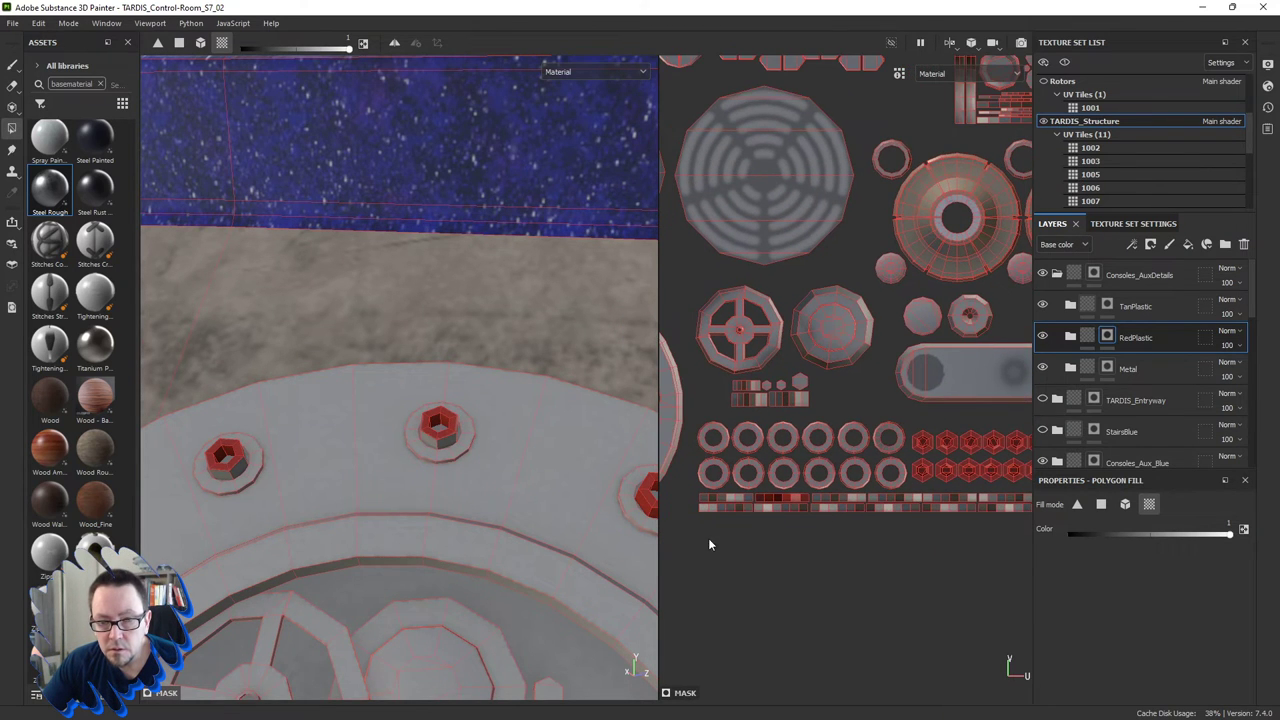
pyautogui.moveTo(810, 551); pyautogui.dragTo(790, 549, button='middle')
pyautogui.moveTo(684, 534); pyautogui.dragTo(1010, 494)
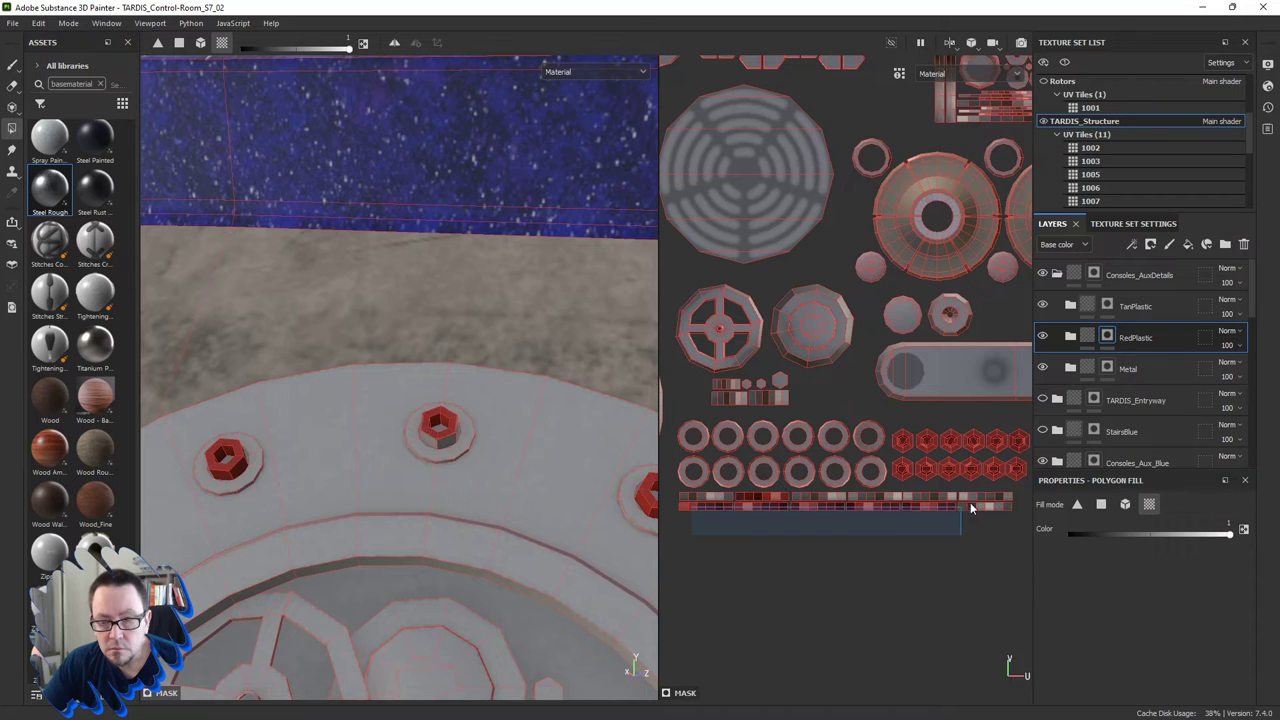
pyautogui.scroll(-3, 506, 498)
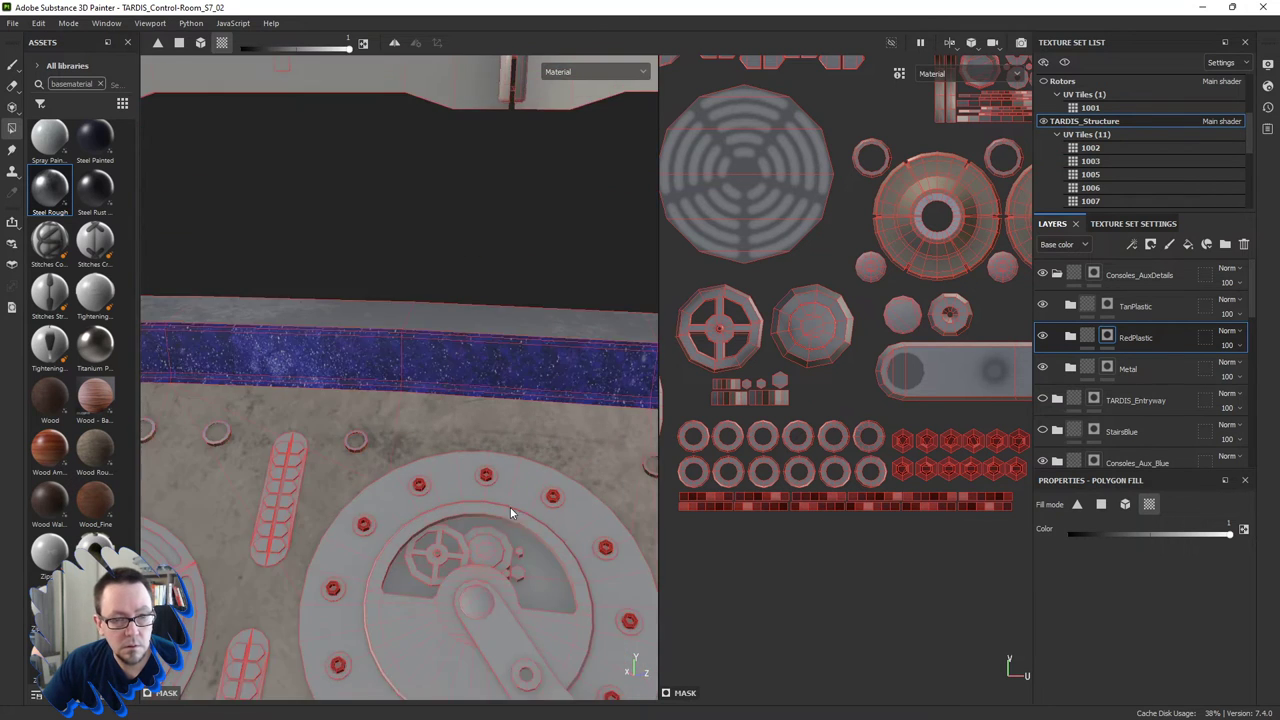
pyautogui.scroll(-2, 502, 358)
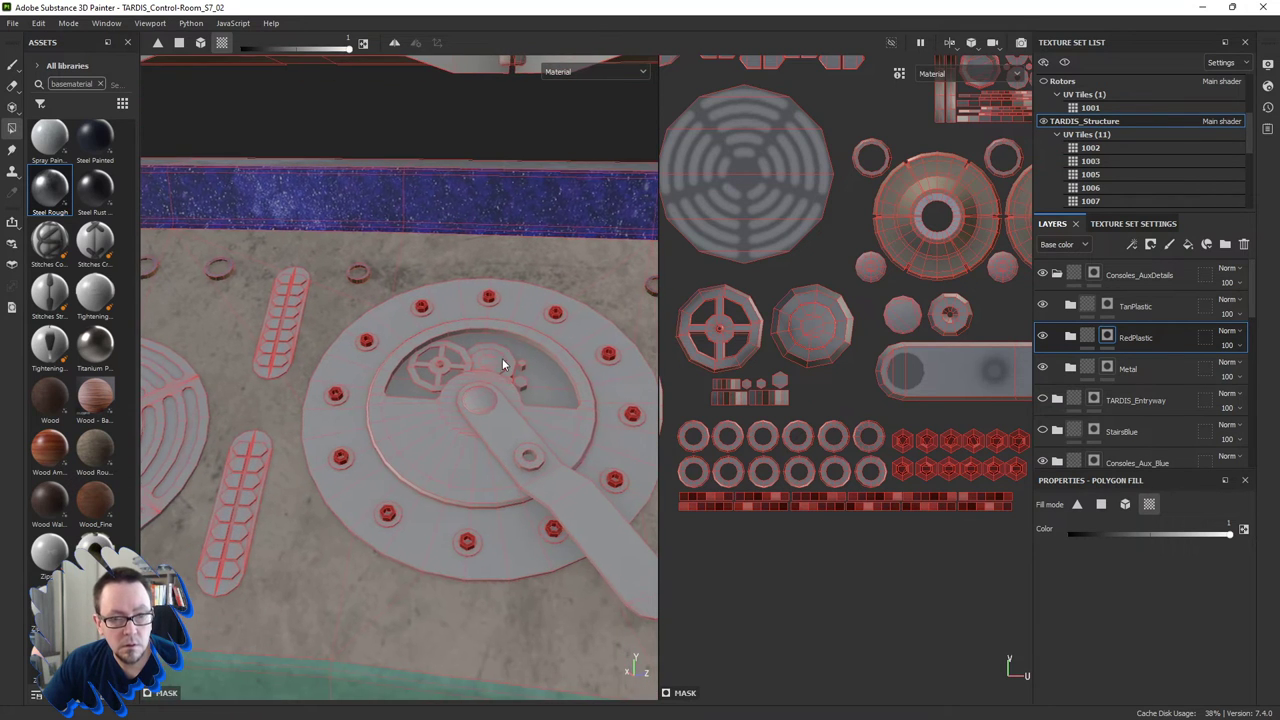
# Preview colours on TanPlastic, then reopen the RedPlastic mask and orbit along the console to the knobs.
pyautogui.click(1092, 304)
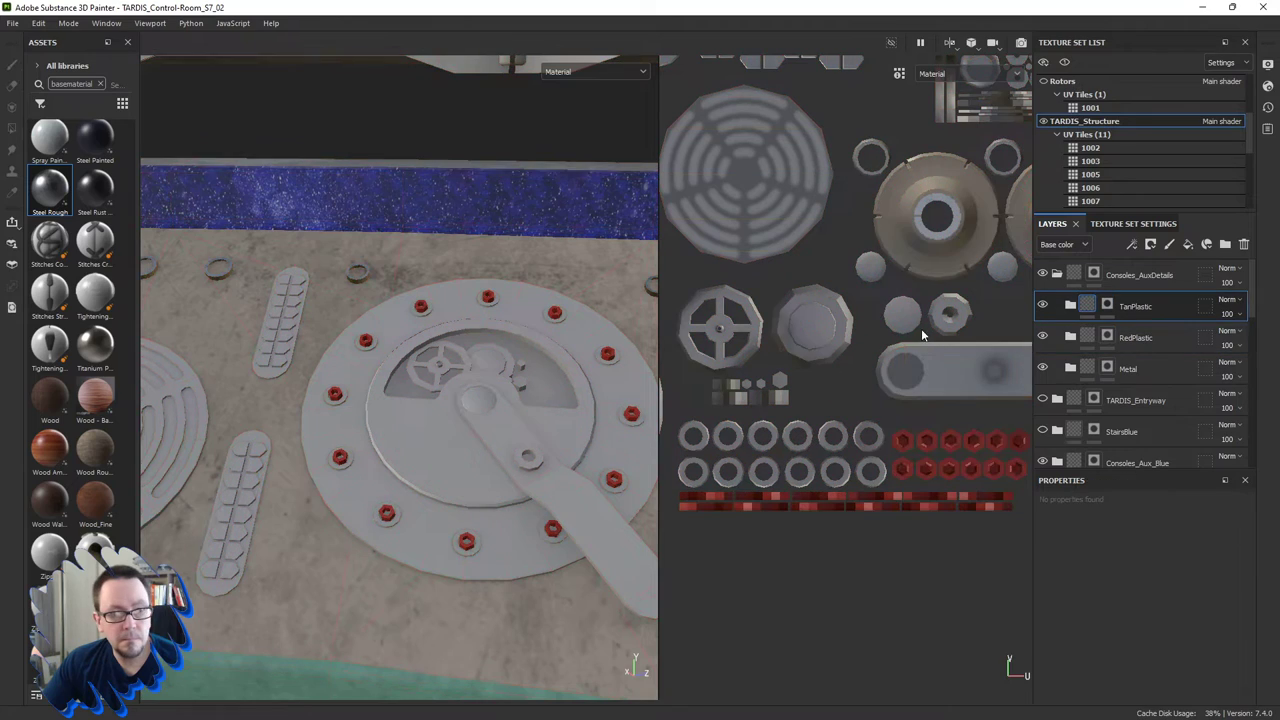
pyautogui.moveTo(552, 383)
pyautogui.keyDown('alt'); pyautogui.mouseDown()
pyautogui.moveTo(436, 425)
pyautogui.moveTo(470, 430)
pyautogui.mouseUp(); pyautogui.keyUp('alt')
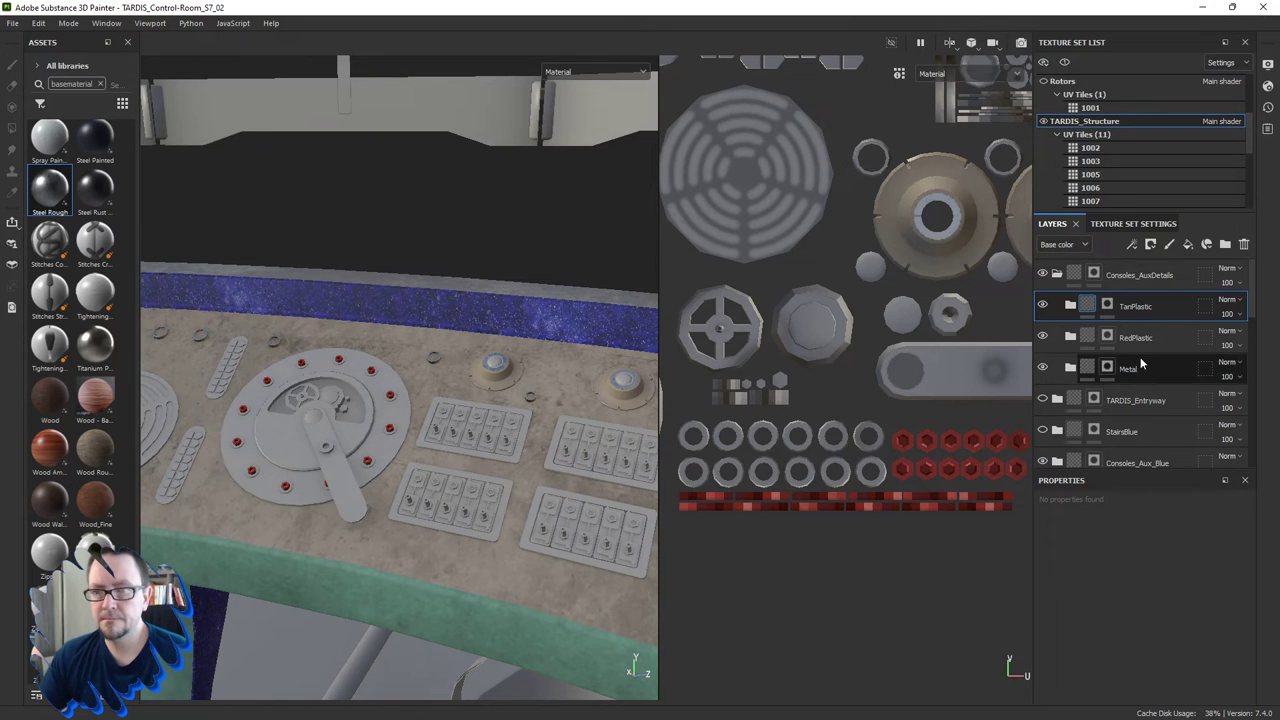
pyautogui.click(1134, 342)
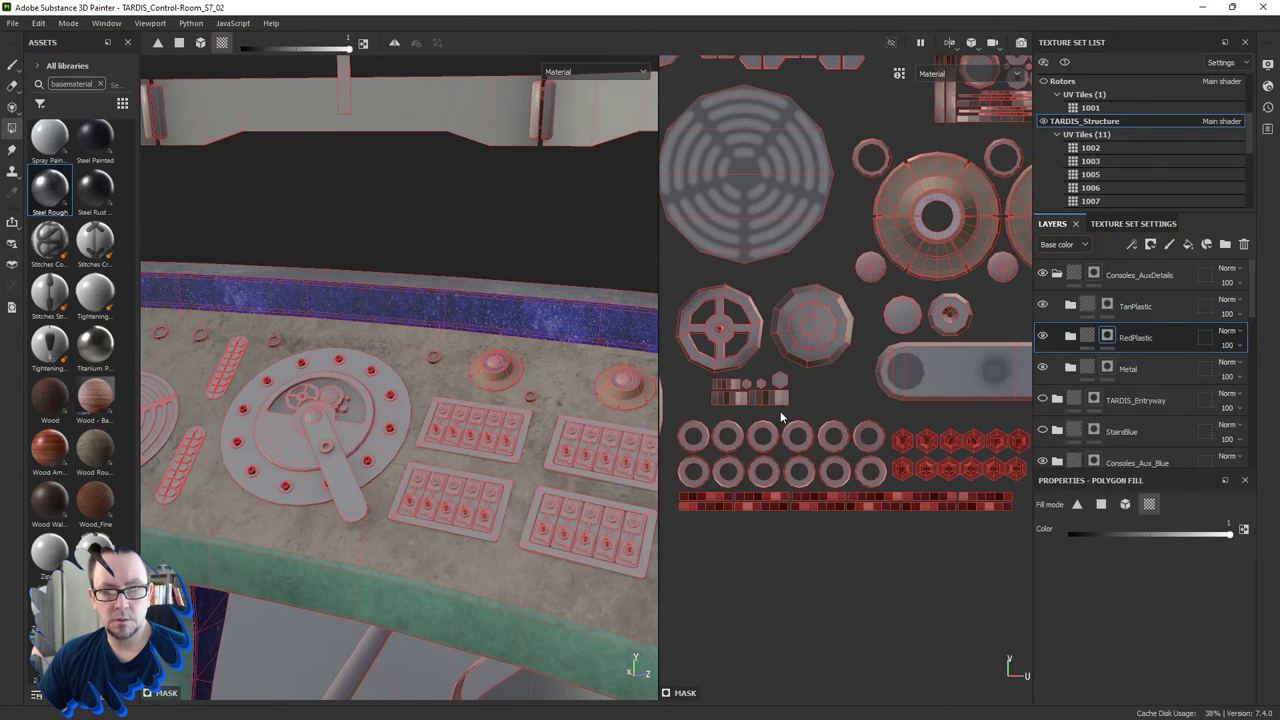
pyautogui.keyDown('alt'); pyautogui.moveTo(553, 466); pyautogui.dragTo(456, 468); pyautogui.keyUp('alt')
pyautogui.moveTo(456, 474)
pyautogui.mouseDown(button='middle')
pyautogui.moveTo(516, 482)
pyautogui.moveTo(554, 462)
pyautogui.mouseUp(button='middle')
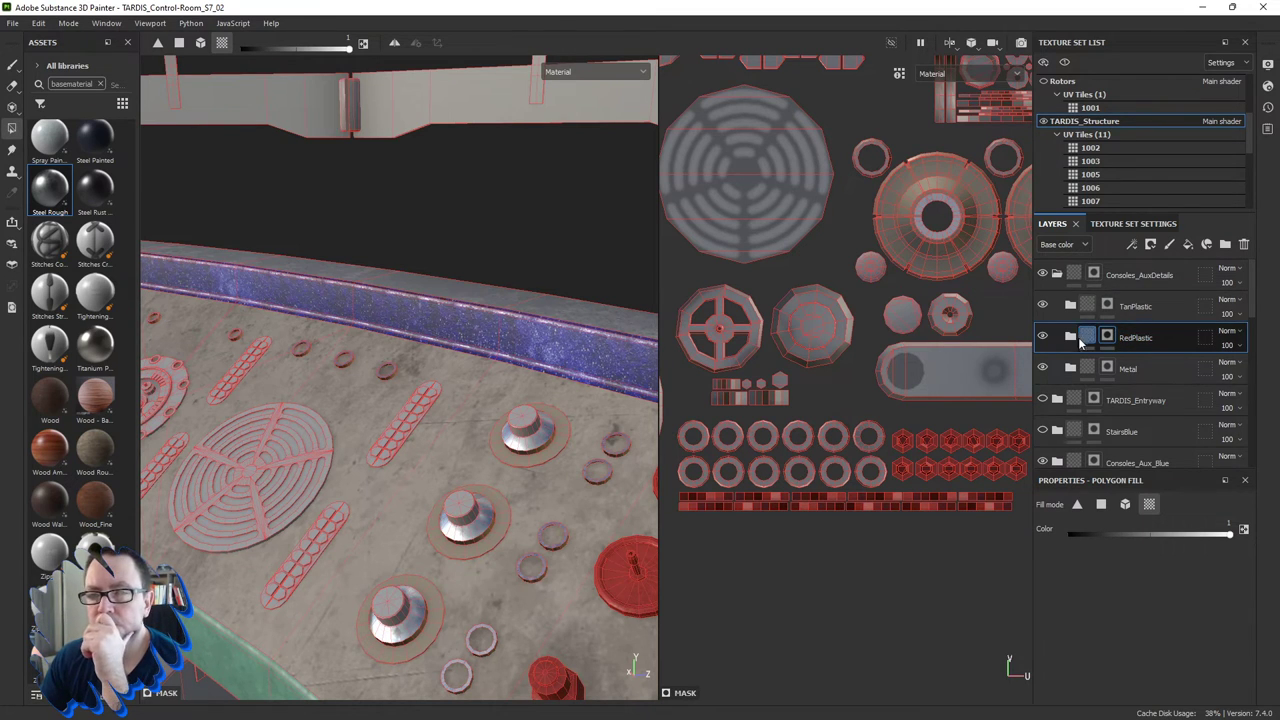
# Duplicate the RedPlastic layer and rename the copy DarkRedPlastic.
pyautogui.click(1070, 337)
pyautogui.click(1072, 337)
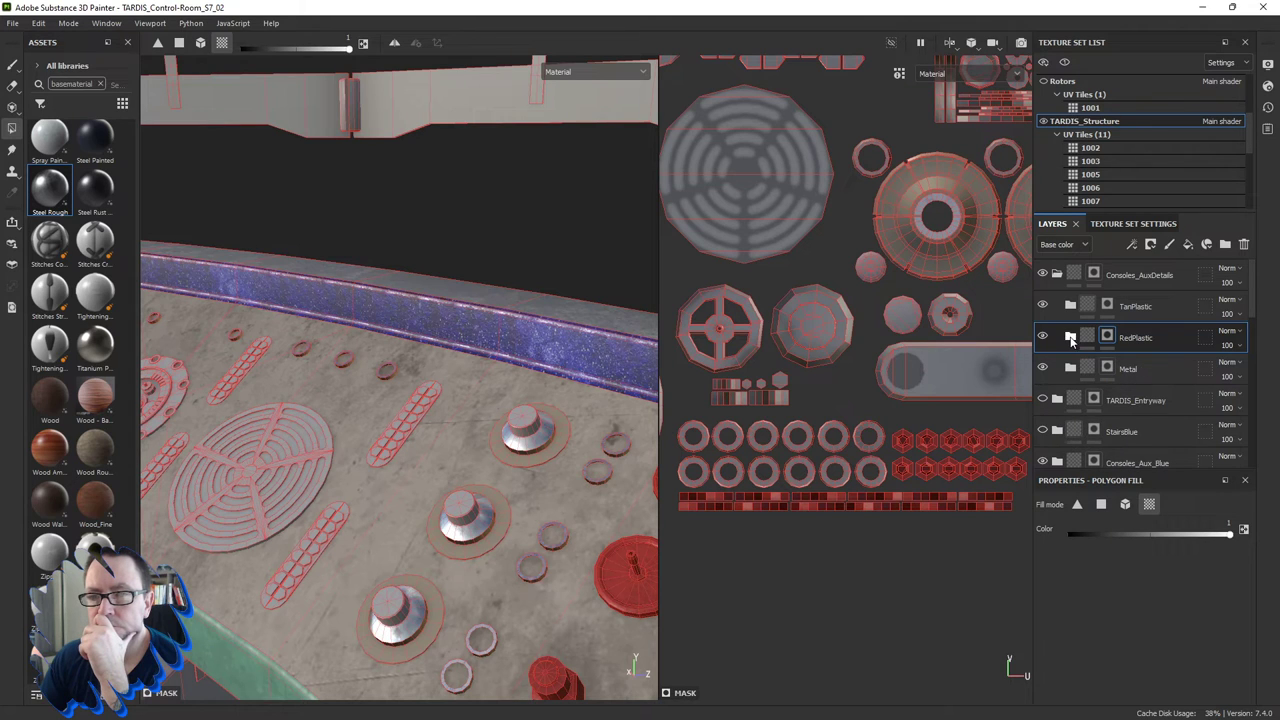
pyautogui.rightClick(1135, 340)
pyautogui.click(1135, 346)
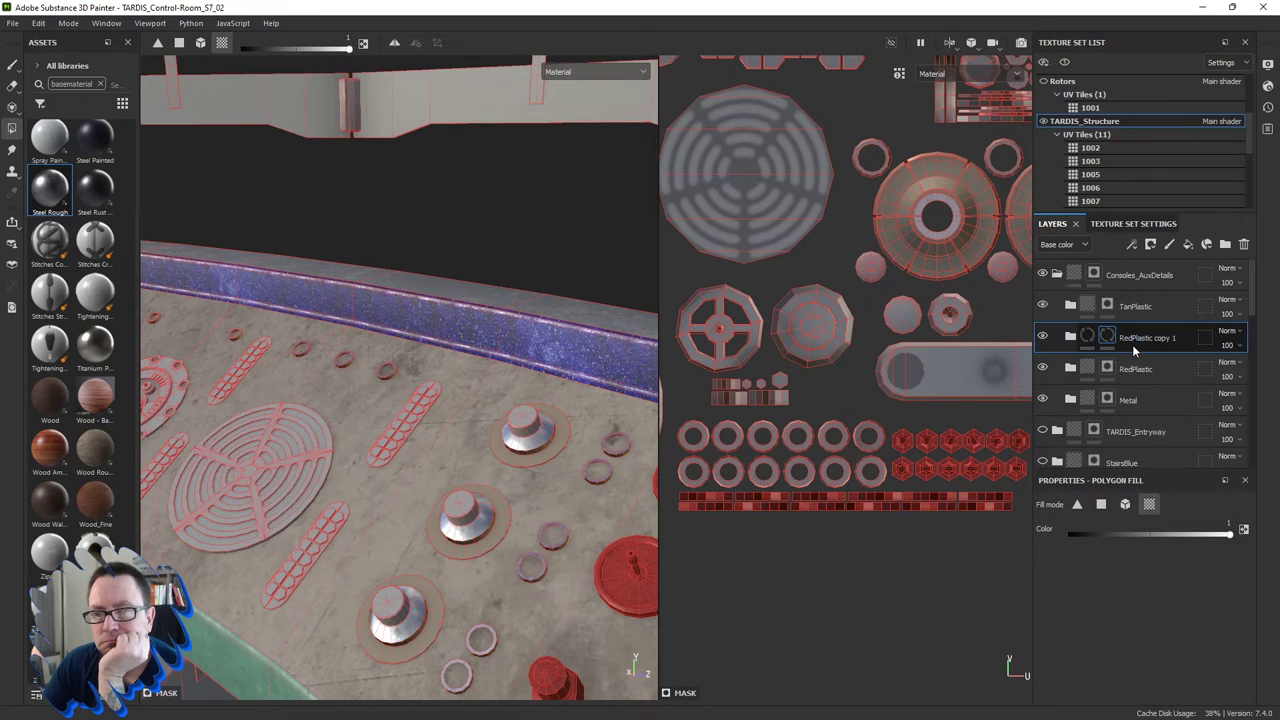
pyautogui.doubleClick(1150, 339)
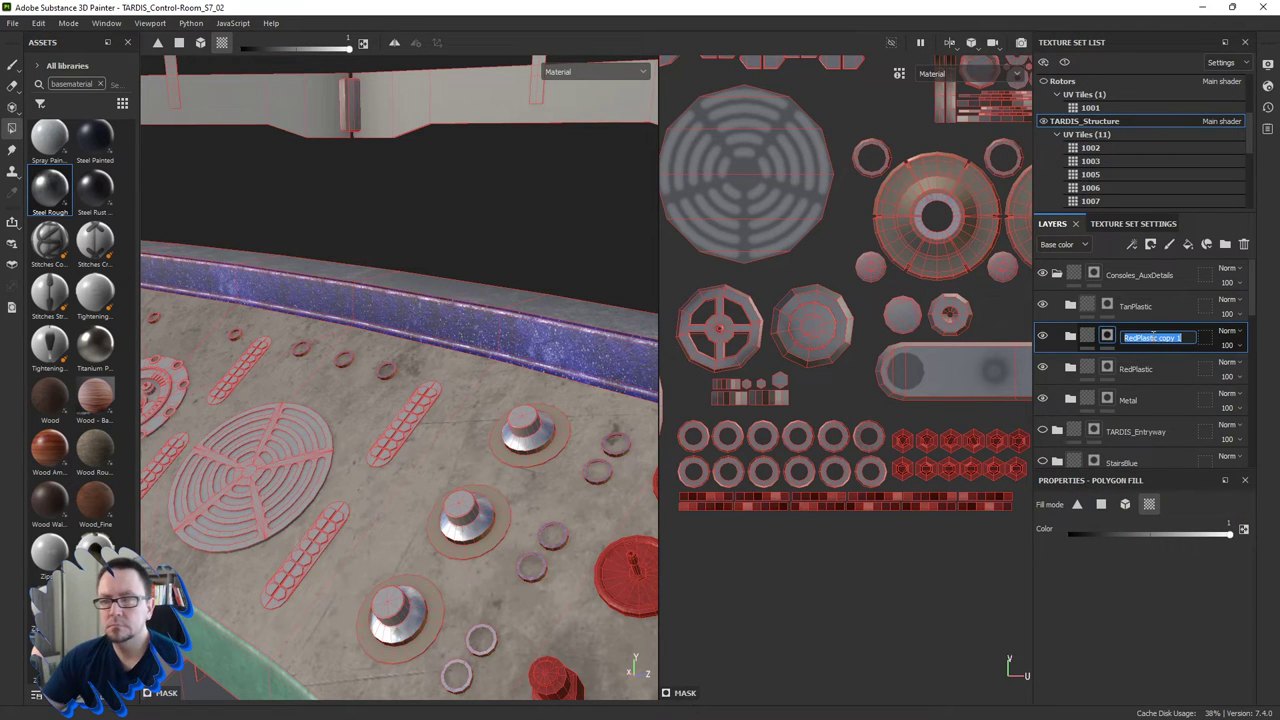
pyautogui.click(1152, 337)
pyautogui.write('Dark')
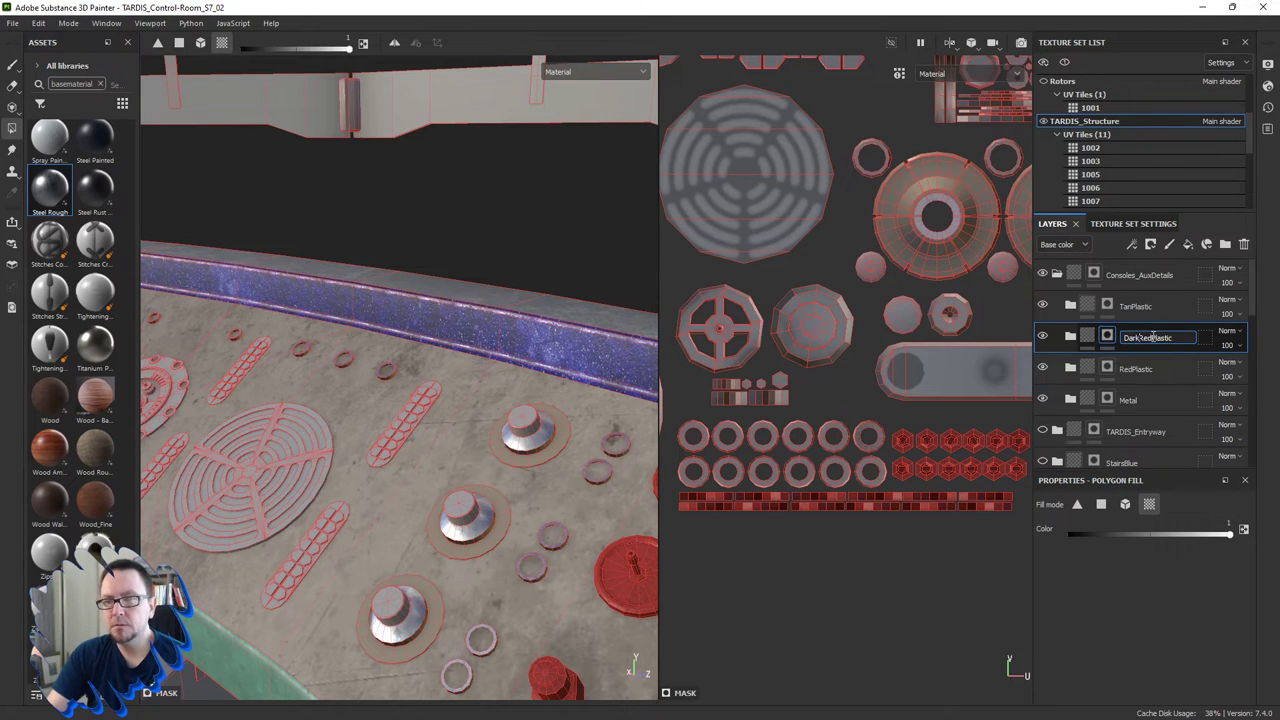
pyautogui.press('Return')
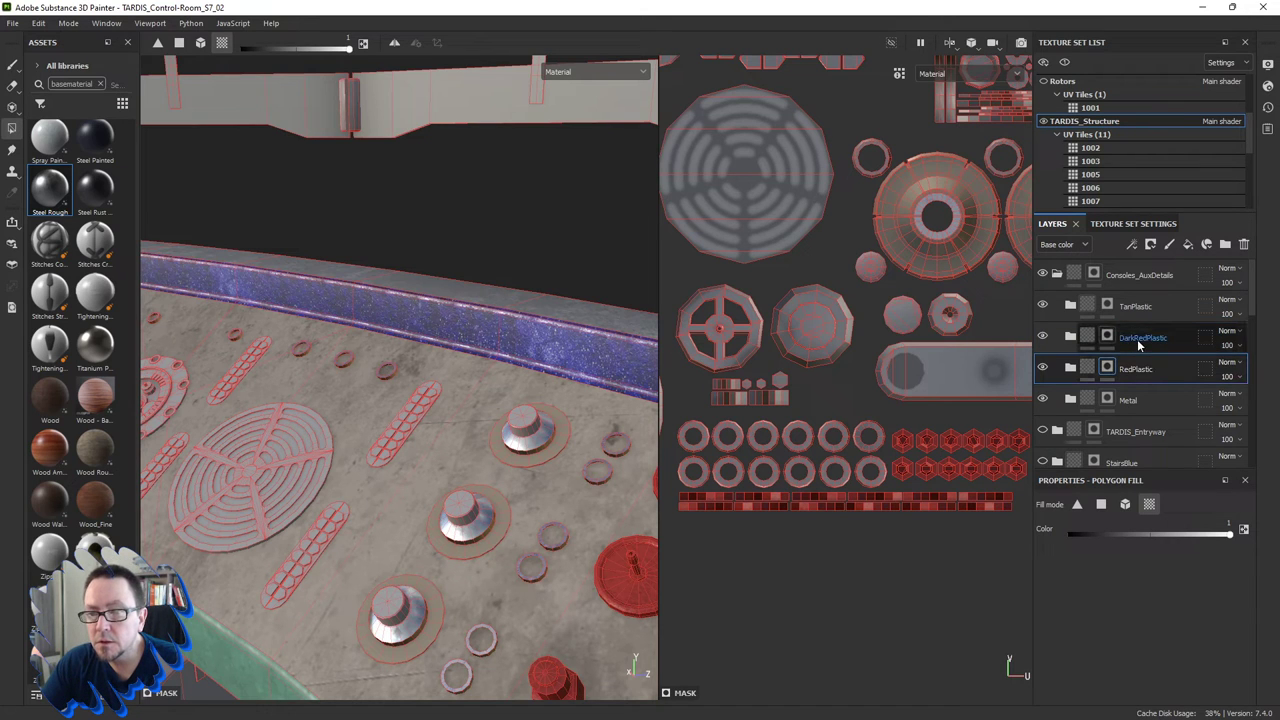
# Clear the DarkRedPlastic layer's mask.
pyautogui.click(1108, 338)
pyautogui.rightClick(1108, 338)
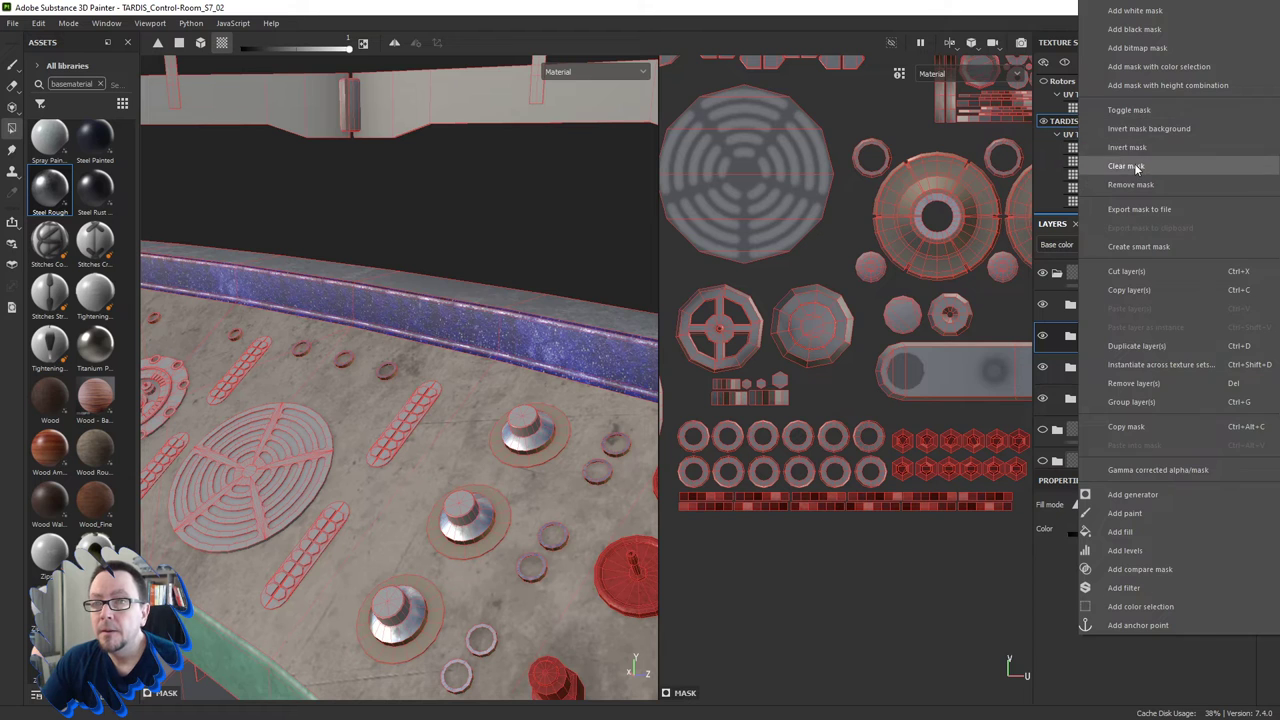
pyautogui.click(1134, 163)
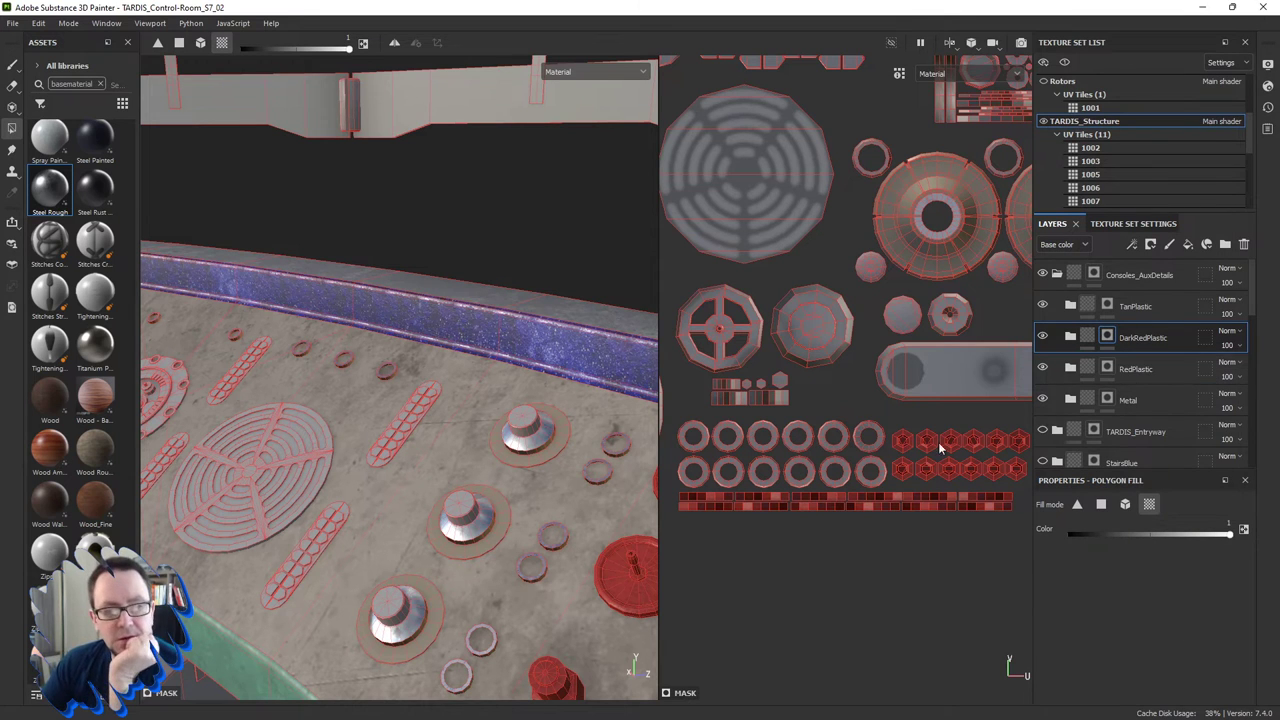
# Polygon-fill the knob's top face and cylinder sides into the DarkRedPlastic mask.
pyautogui.scroll(5, 518, 428)
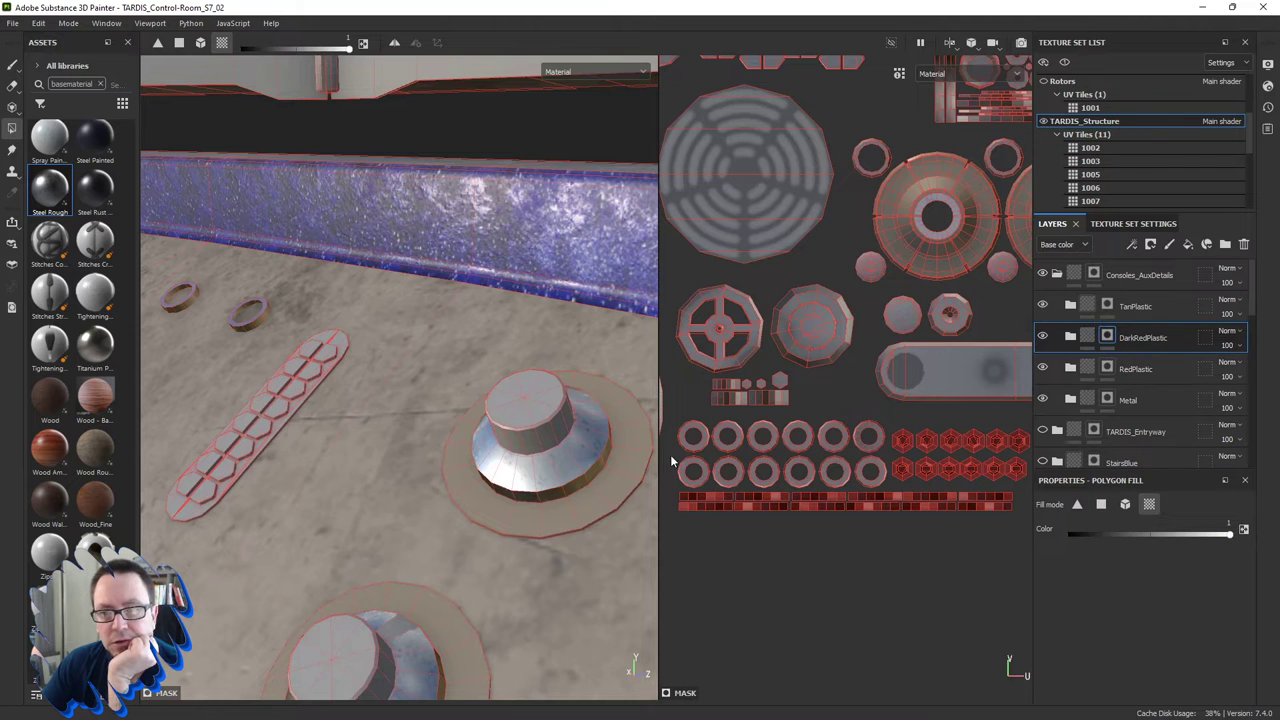
pyautogui.click(540, 422)
pyautogui.scroll(2, 540, 430)
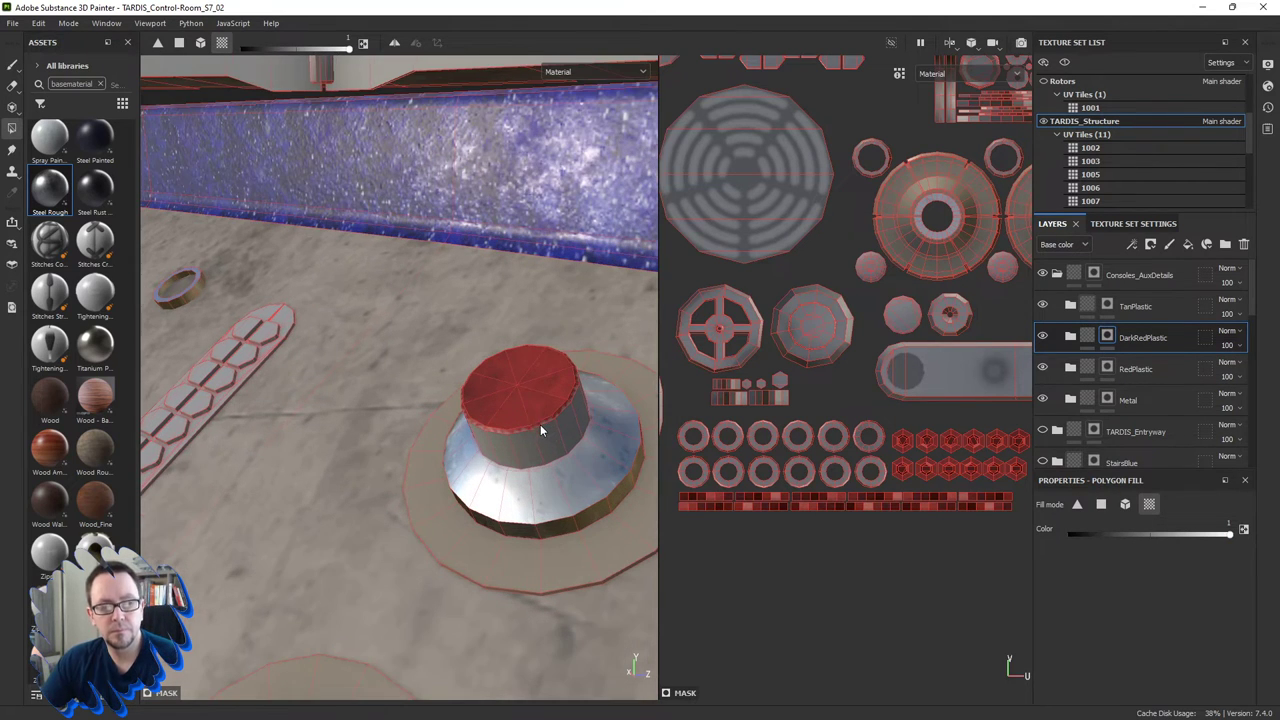
pyautogui.click(556, 436)
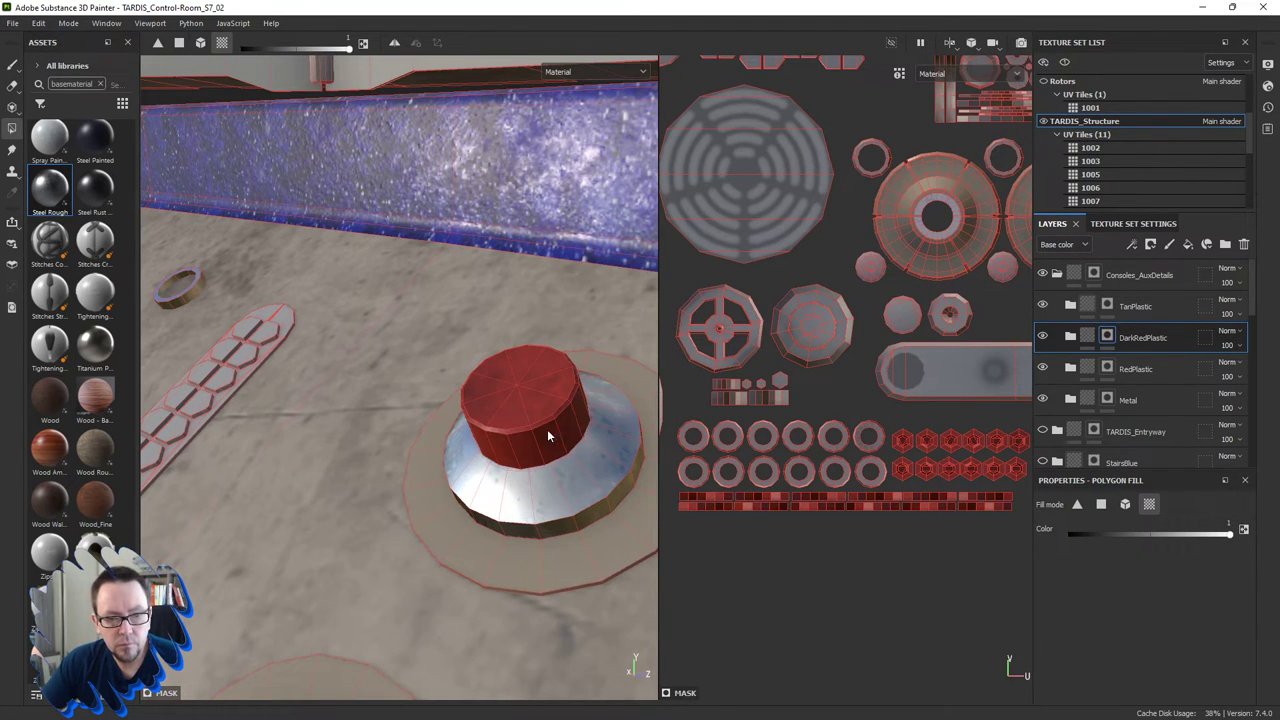
pyautogui.scroll(-2, 547, 429)
pyautogui.scroll(-2, 727, 425)
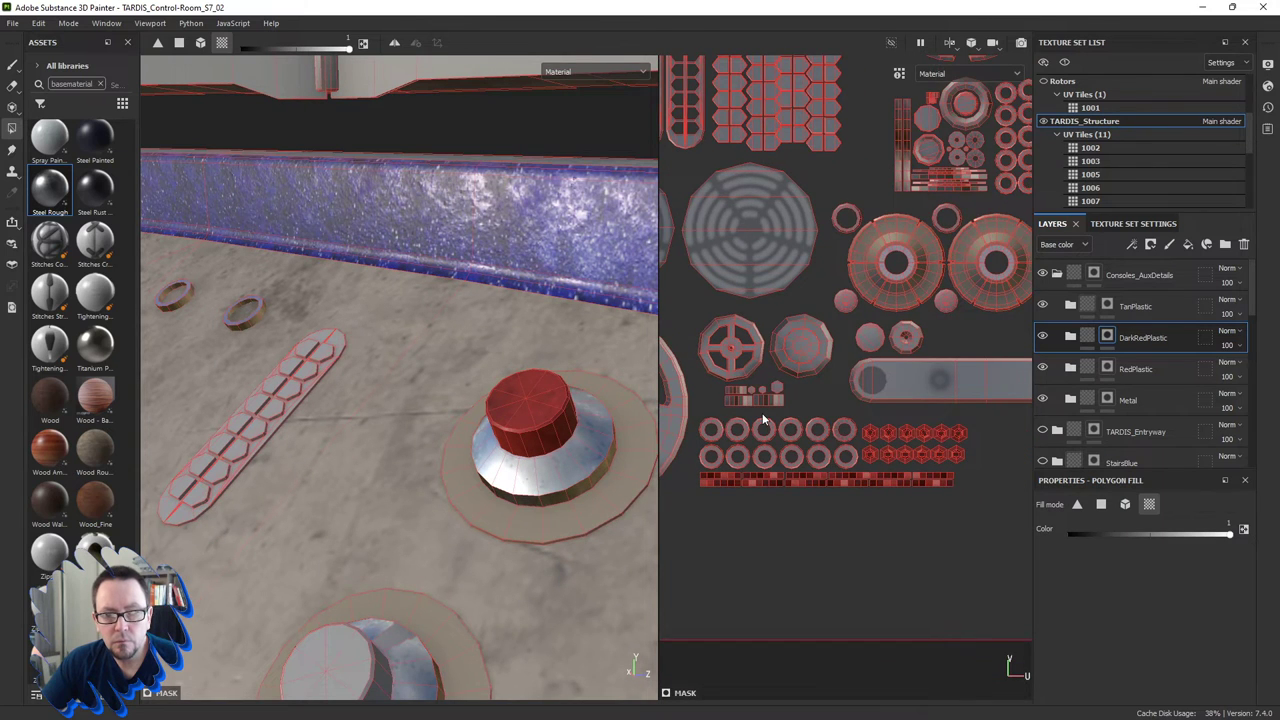
pyautogui.scroll(-2, 763, 420)
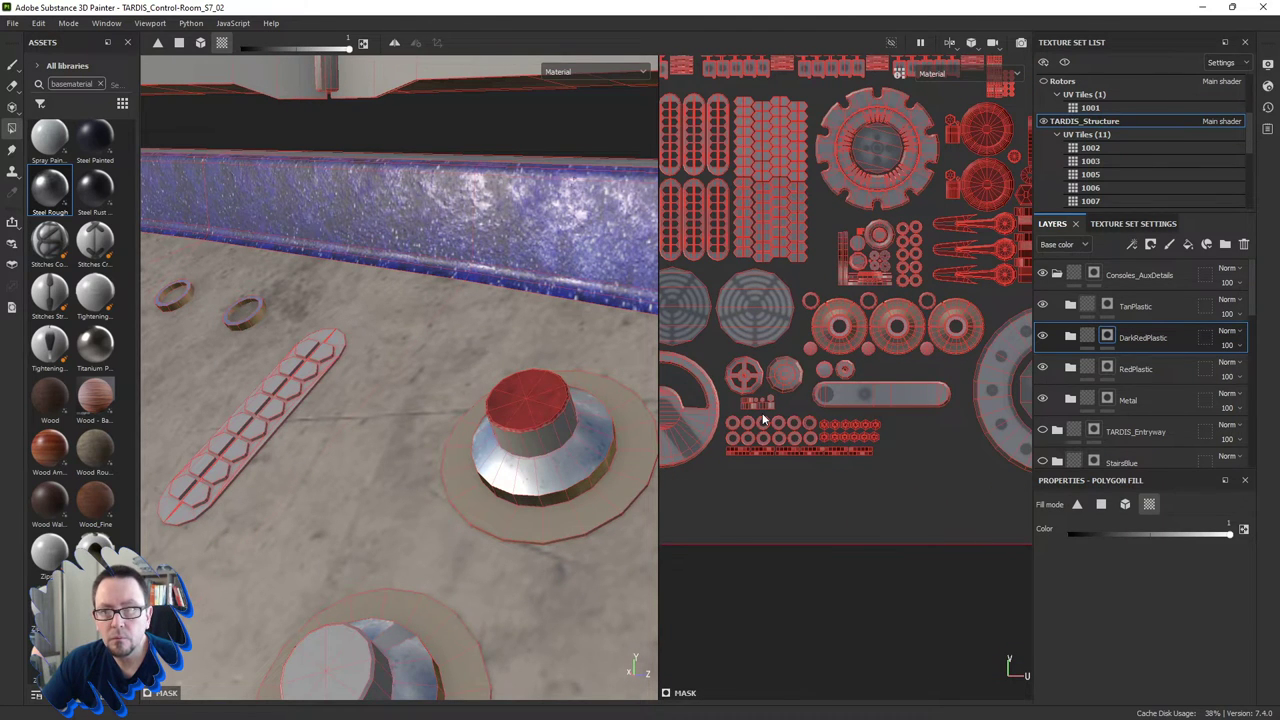
pyautogui.hotkey('ctrl', 'z')
pyautogui.scroll(-2, 812, 432)
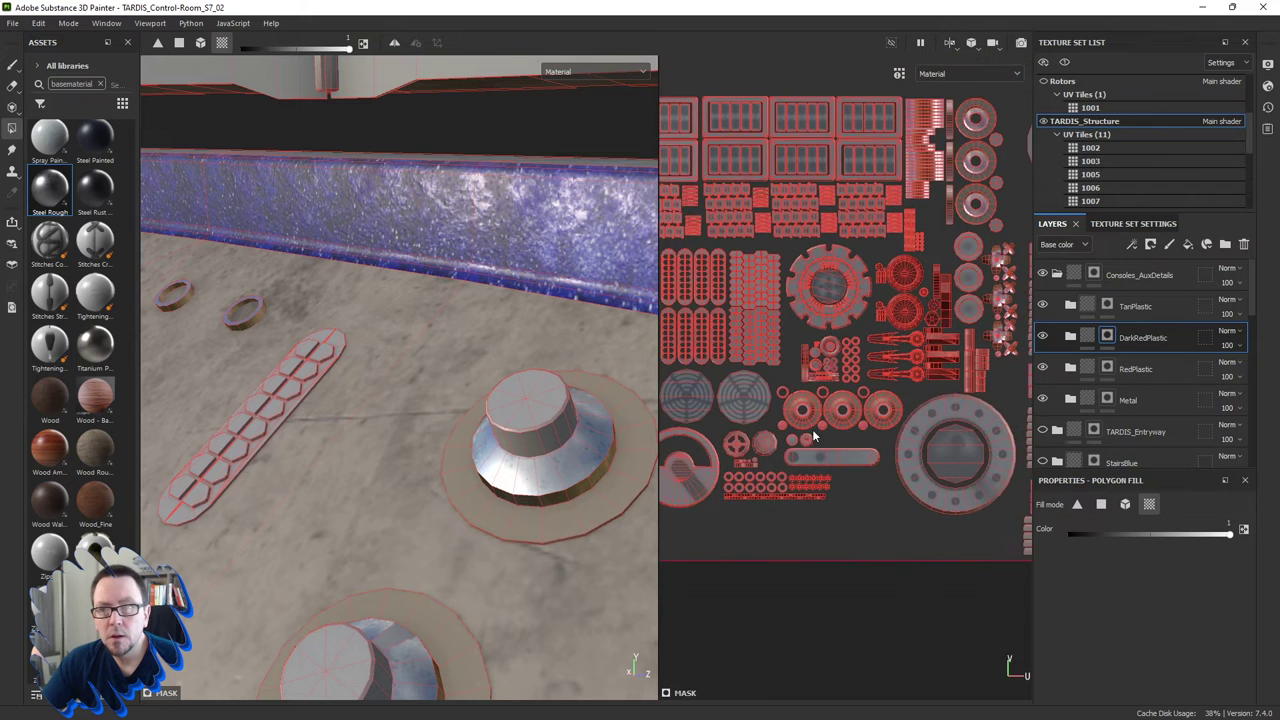
pyautogui.scroll(2, 850, 330)
pyautogui.scroll(1, 894, 218)
pyautogui.scroll(2, 892, 234)
pyautogui.scroll(1, 887, 271)
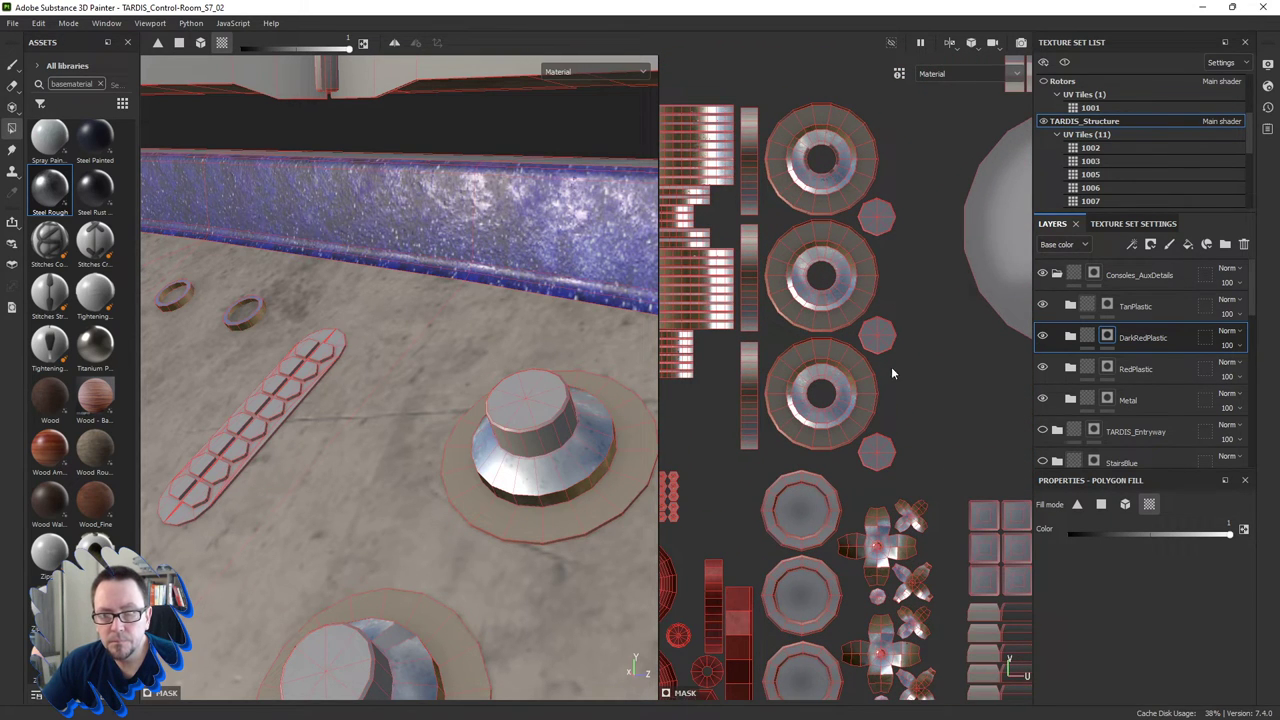
pyautogui.click(552, 437)
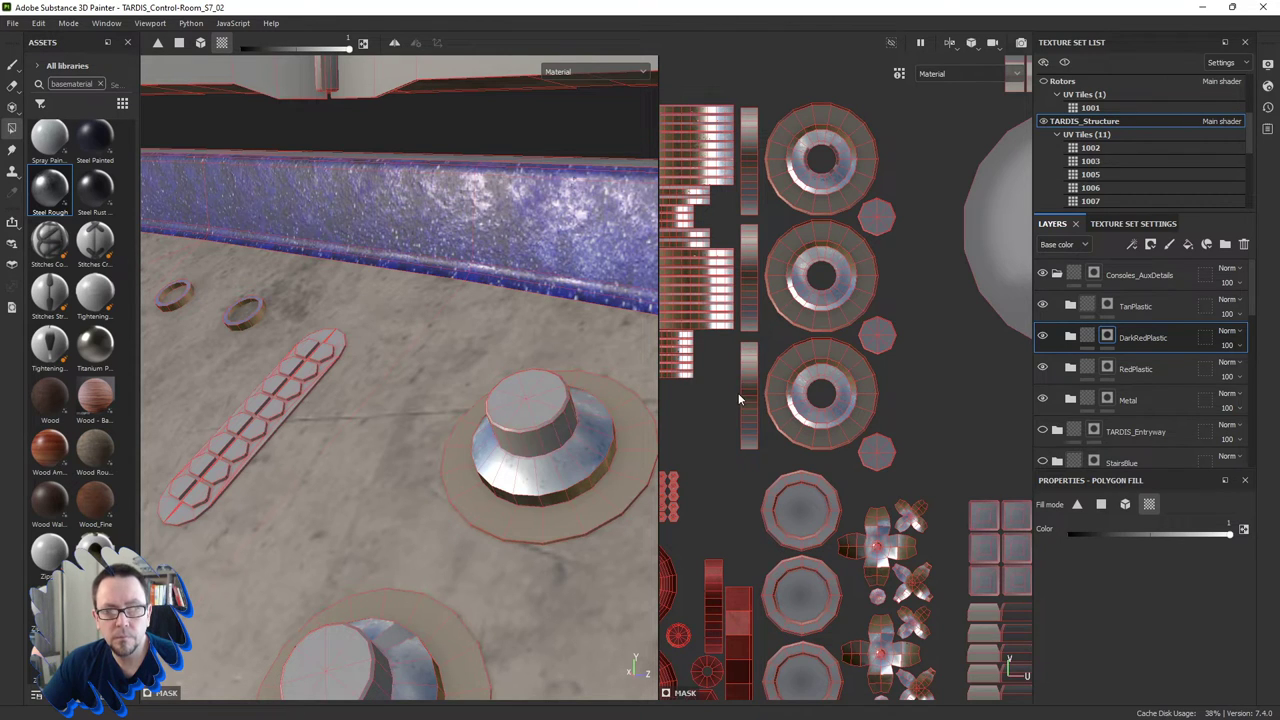
# Add two tall UV strips and two knob-top UV discs to the dark-red mask.
pyautogui.click(752, 284)
pyautogui.click(753, 178)
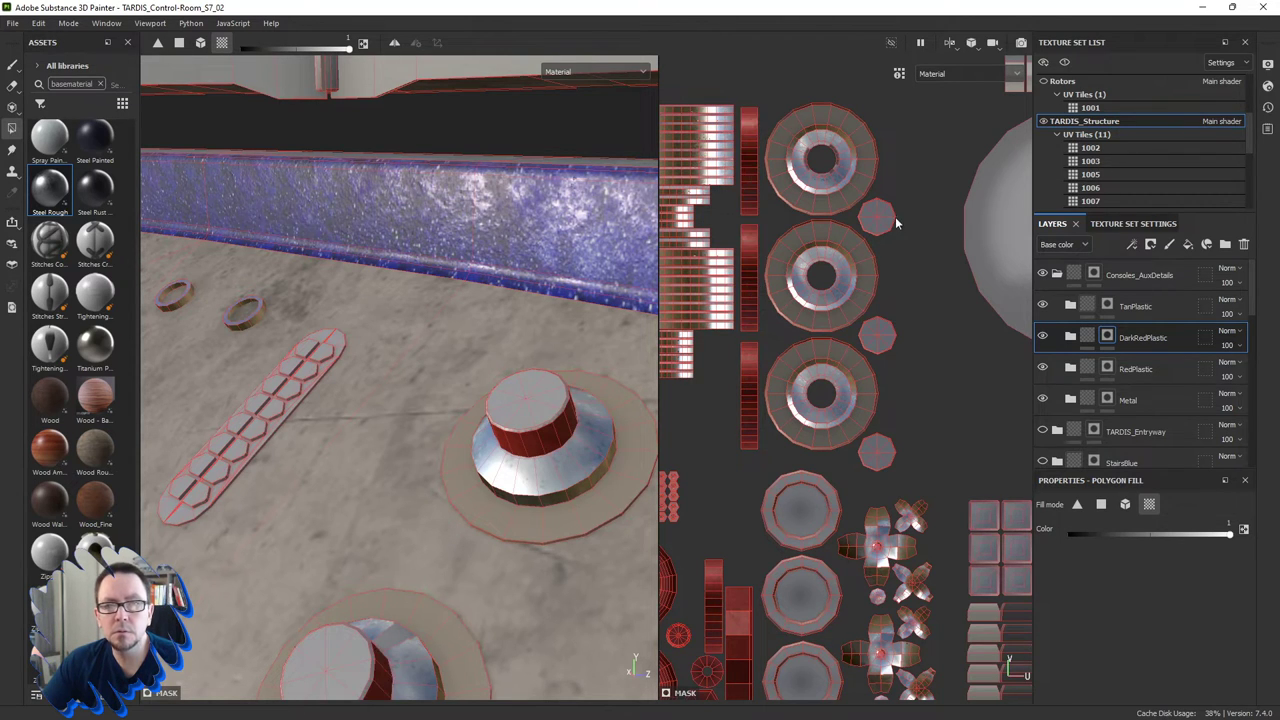
pyautogui.click(884, 344)
pyautogui.click(880, 466)
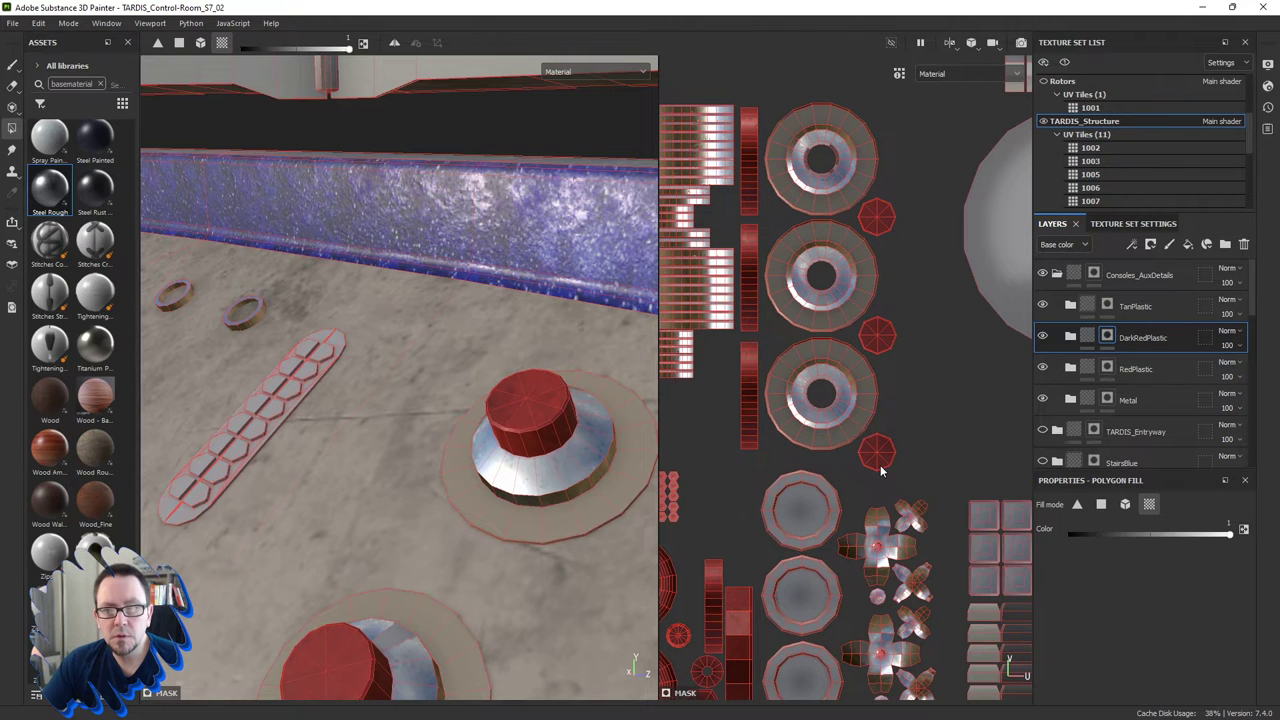
# Inspect the knobs, then add the small round knob cap UV island to the red fill.
pyautogui.keyDown('alt'); pyautogui.moveTo(647, 478); pyautogui.dragTo(454, 543); pyautogui.keyUp('alt')
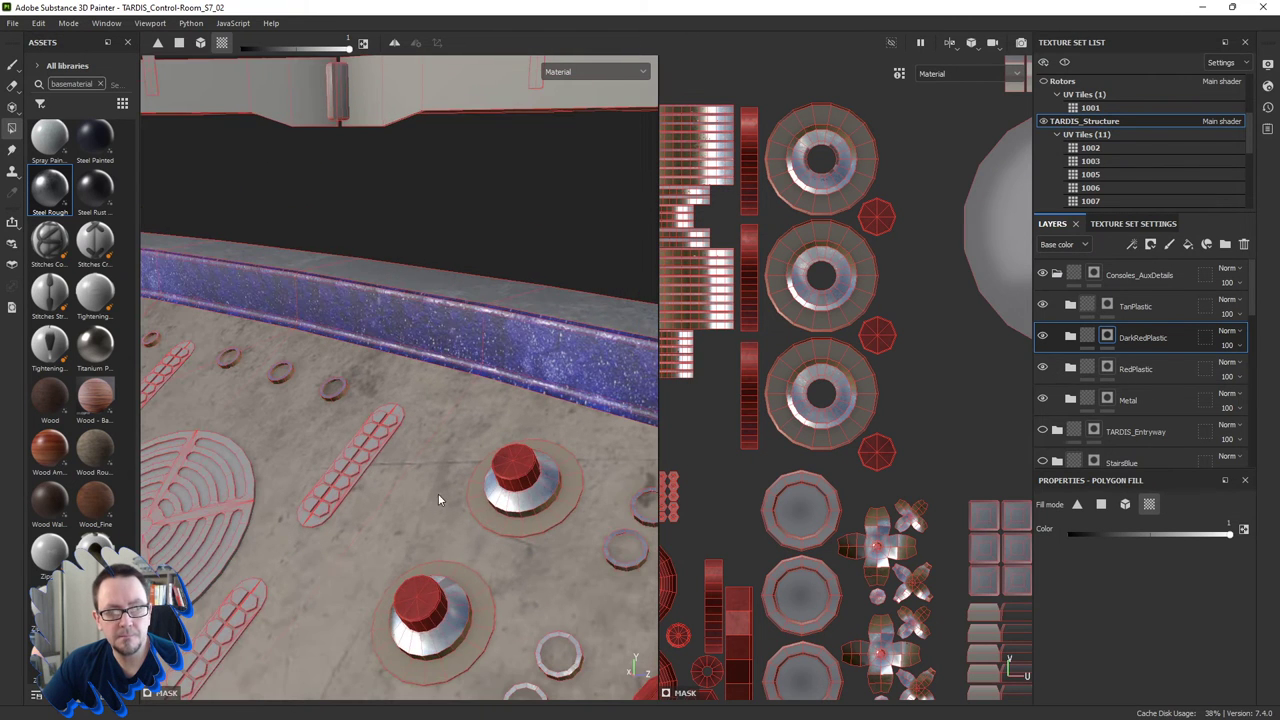
pyautogui.moveTo(370, 456)
pyautogui.keyDown('alt'); pyautogui.mouseDown()
pyautogui.moveTo(288, 432)
pyautogui.moveTo(352, 428)
pyautogui.mouseUp(); pyautogui.keyUp('alt')
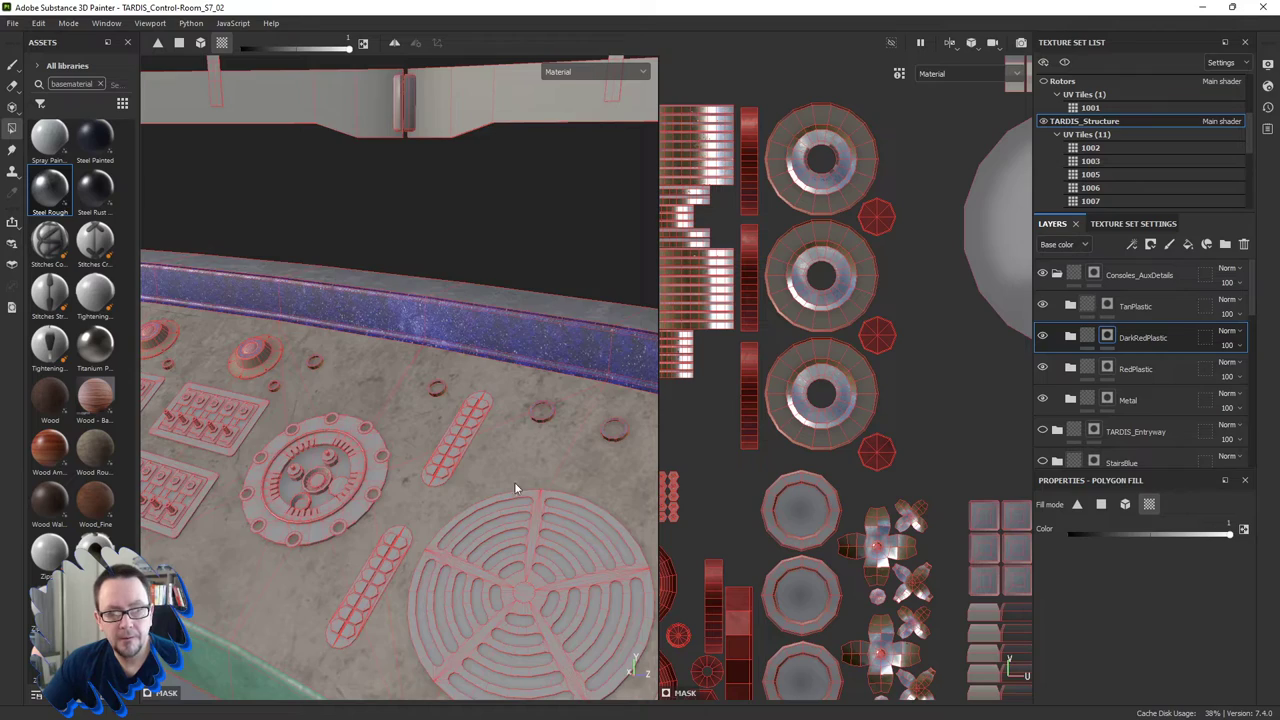
pyautogui.moveTo(514, 482)
pyautogui.keyDown('alt'); pyautogui.mouseDown()
pyautogui.moveTo(287, 411)
pyautogui.moveTo(457, 432)
pyautogui.mouseUp(); pyautogui.keyUp('alt')
pyautogui.scroll(3, 455, 425)
pyautogui.scroll(2, 454, 425)
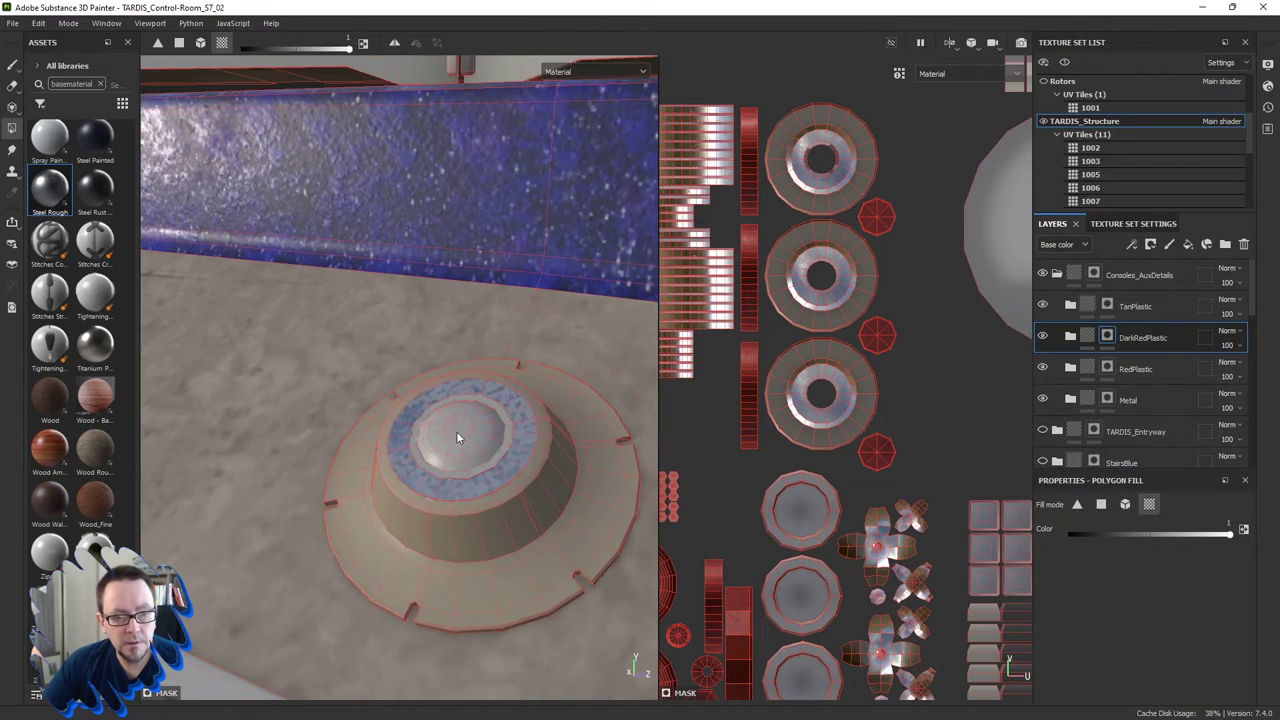
pyautogui.scroll(-3, 868, 508)
pyautogui.scroll(-2, 846, 541)
pyautogui.moveTo(823, 441); pyautogui.dragTo(903, 395, button='middle')
pyautogui.scroll(2, 770, 496)
pyautogui.scroll(2, 770, 496)
pyautogui.scroll(3, 766, 495)
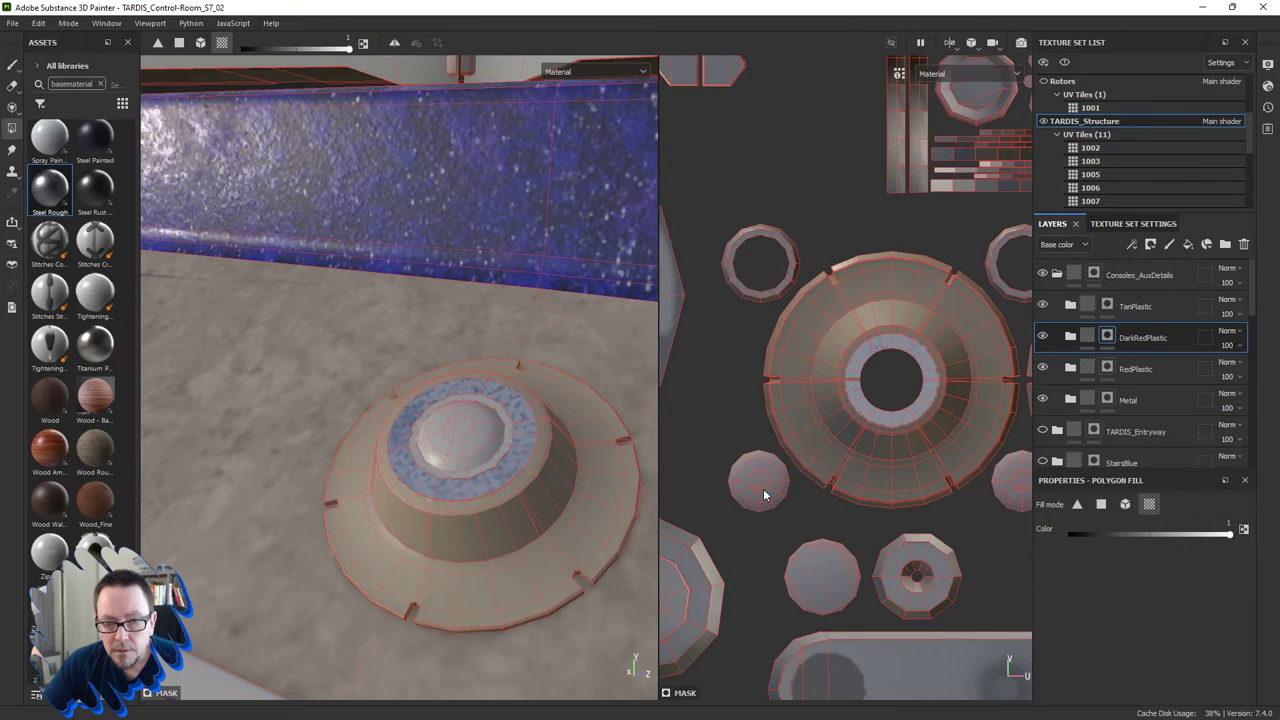
pyautogui.moveTo(948, 500); pyautogui.dragTo(880, 505, button='middle')
pyautogui.click(940, 495)
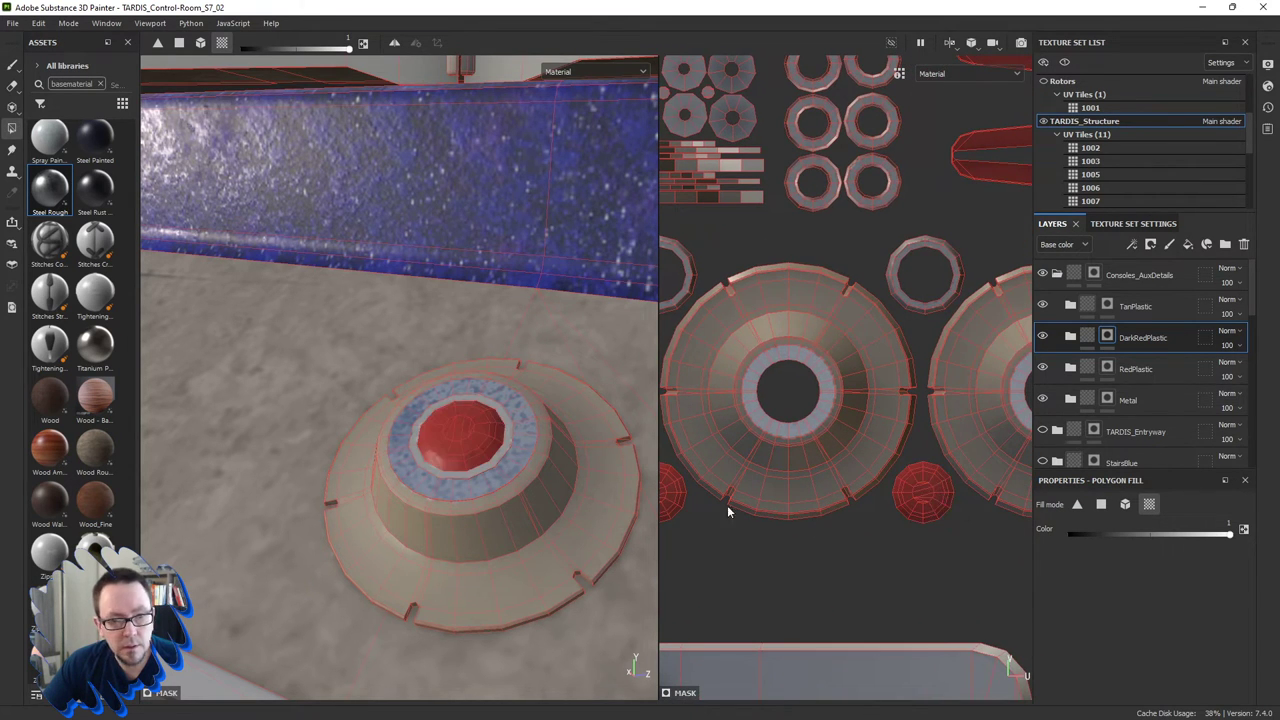
pyautogui.moveTo(494, 486)
pyautogui.keyDown('alt'); pyautogui.mouseDown()
pyautogui.moveTo(543, 492)
pyautogui.moveTo(498, 459)
pyautogui.mouseUp(); pyautogui.keyUp('alt')
pyautogui.scroll(3, 498, 459)
pyautogui.scroll(3, 480, 462)
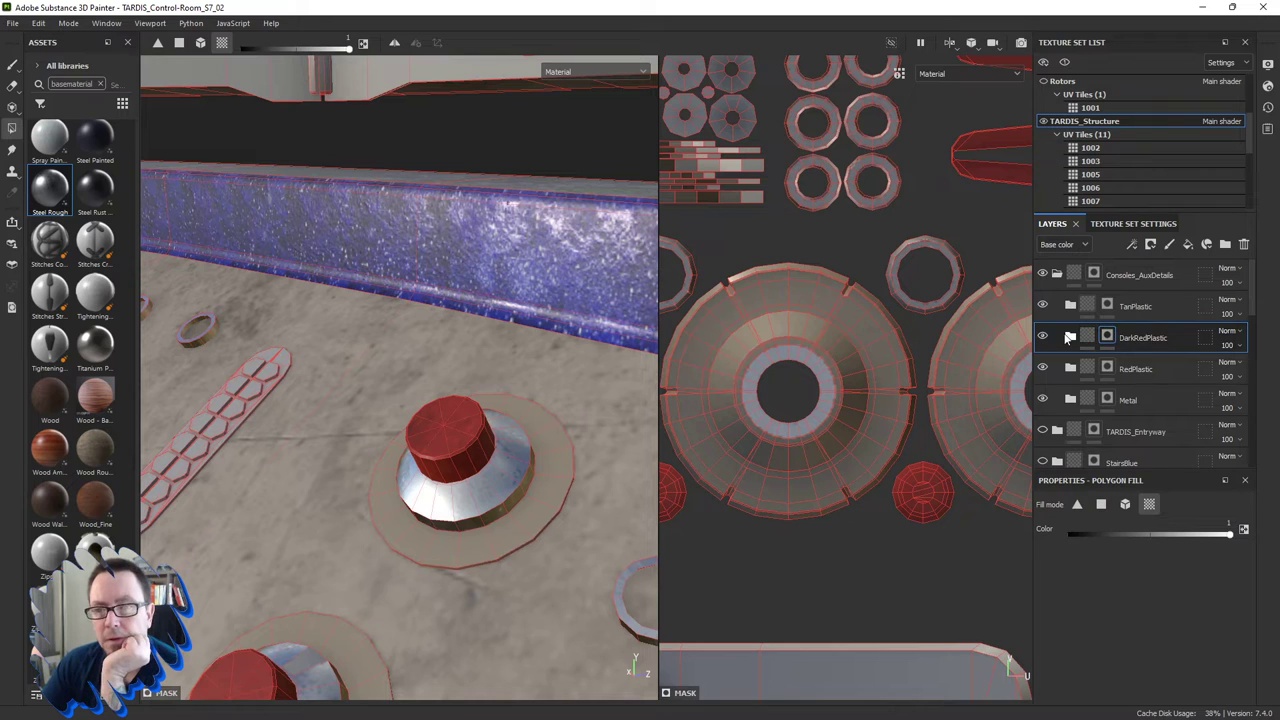
# Darken the red Base color of DarkRedPlastic's Fill layer 11.
pyautogui.click(1069, 337)
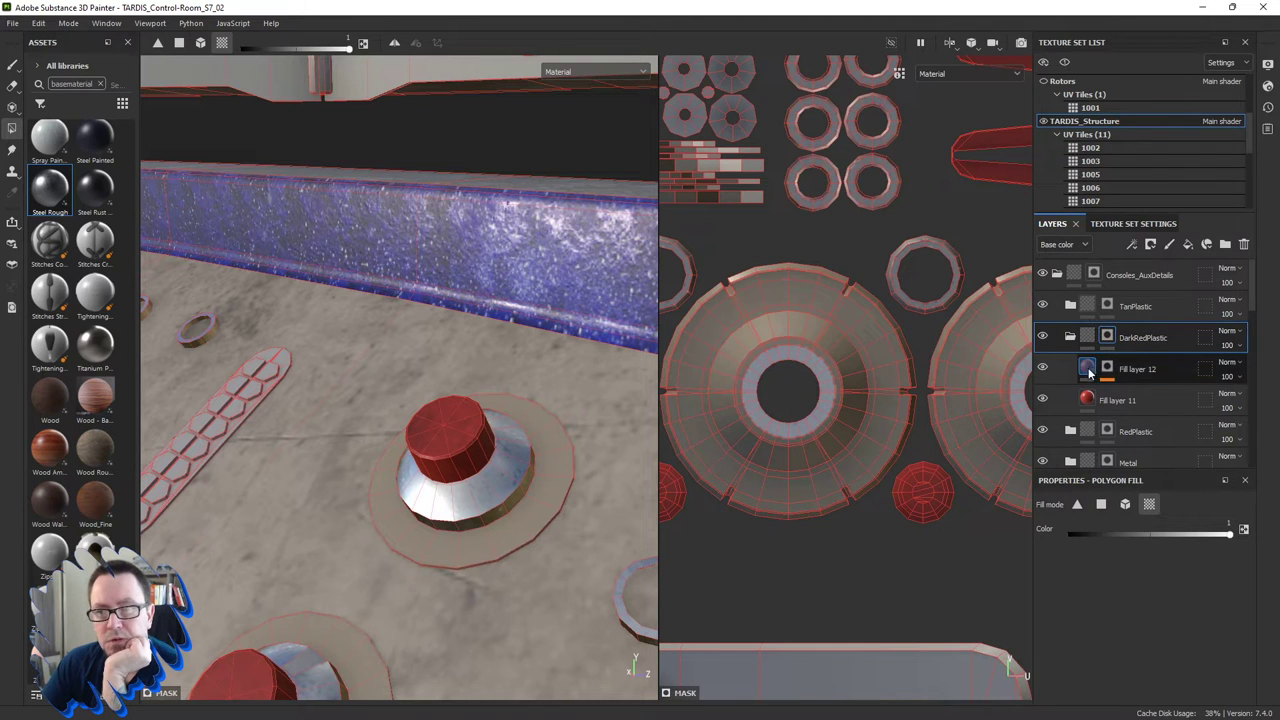
pyautogui.click(1090, 400)
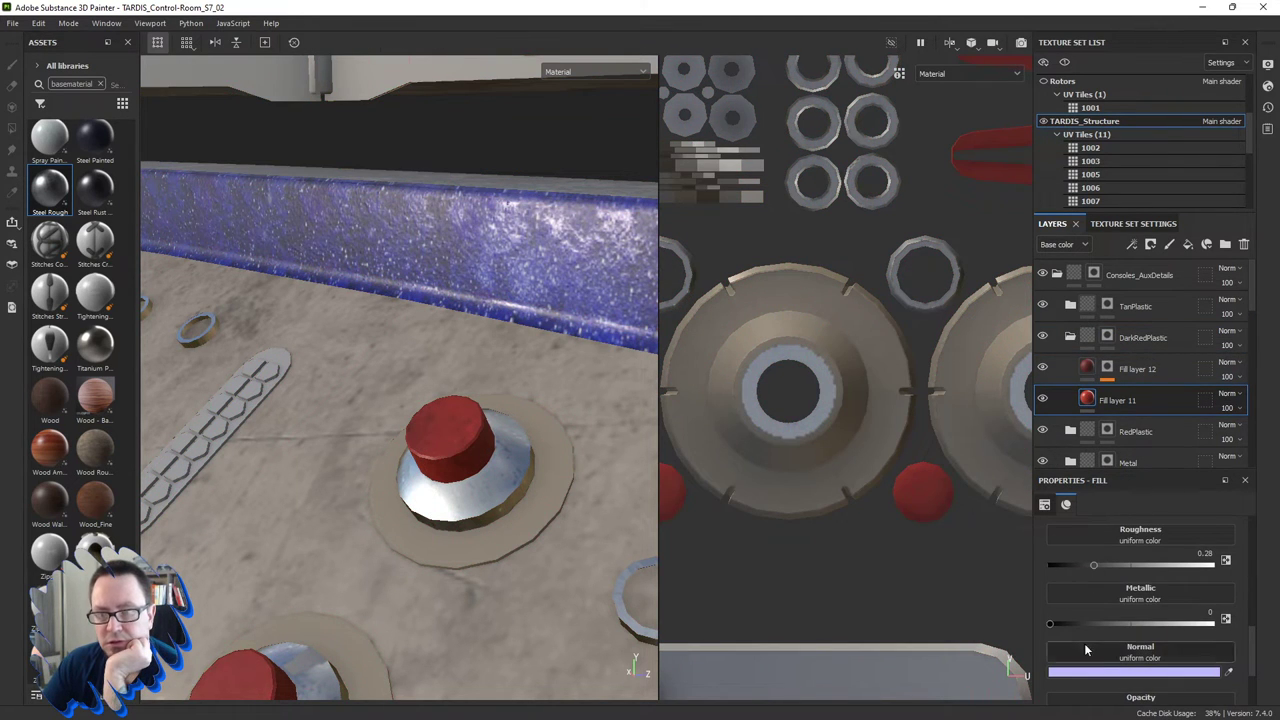
pyautogui.scroll(2, 1095, 645)
pyautogui.scroll(2, 1103, 644)
pyautogui.scroll(2, 1105, 652)
pyautogui.scroll(1, 1108, 661)
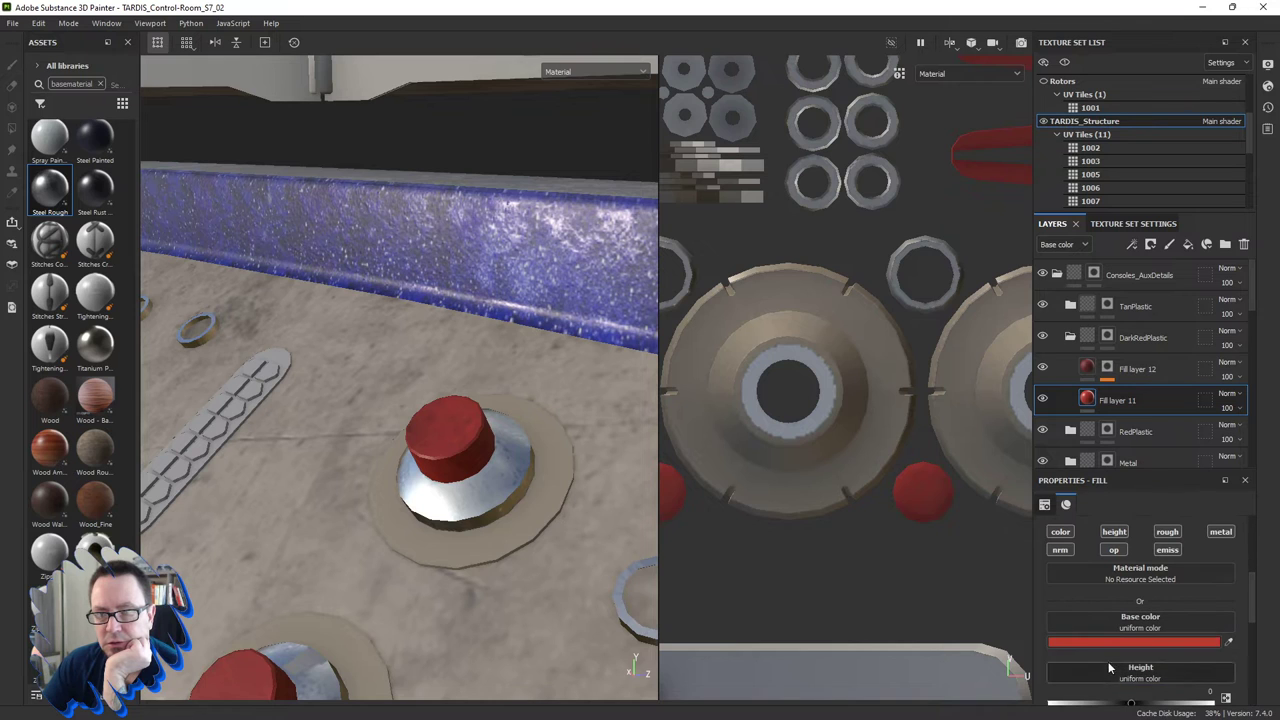
pyautogui.click(1107, 642)
pyautogui.moveTo(1031, 618)
pyautogui.mouseDown()
pyautogui.moveTo(952, 622)
pyautogui.moveTo(994, 616)
pyautogui.moveTo(977, 620)
pyautogui.mouseUp()
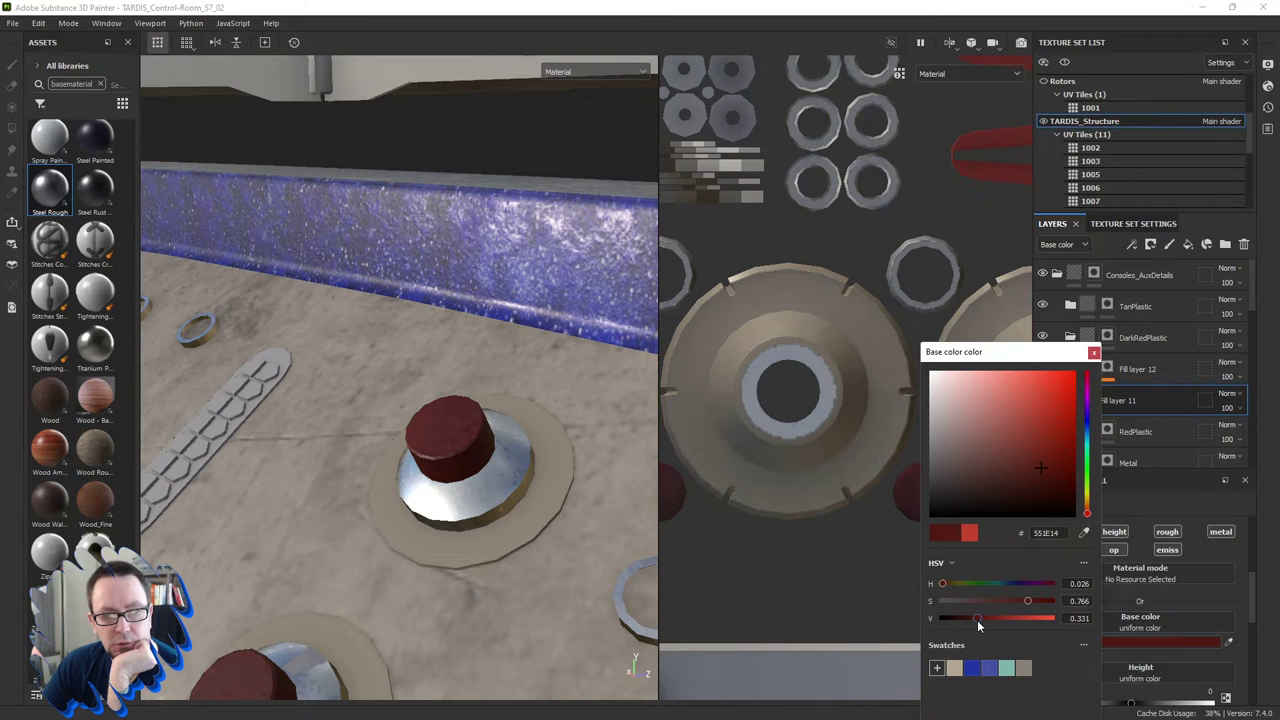
pyautogui.click(1094, 353)
# Set Fill layer 12's Base color to deep red 802D1E.
pyautogui.click(1090, 371)
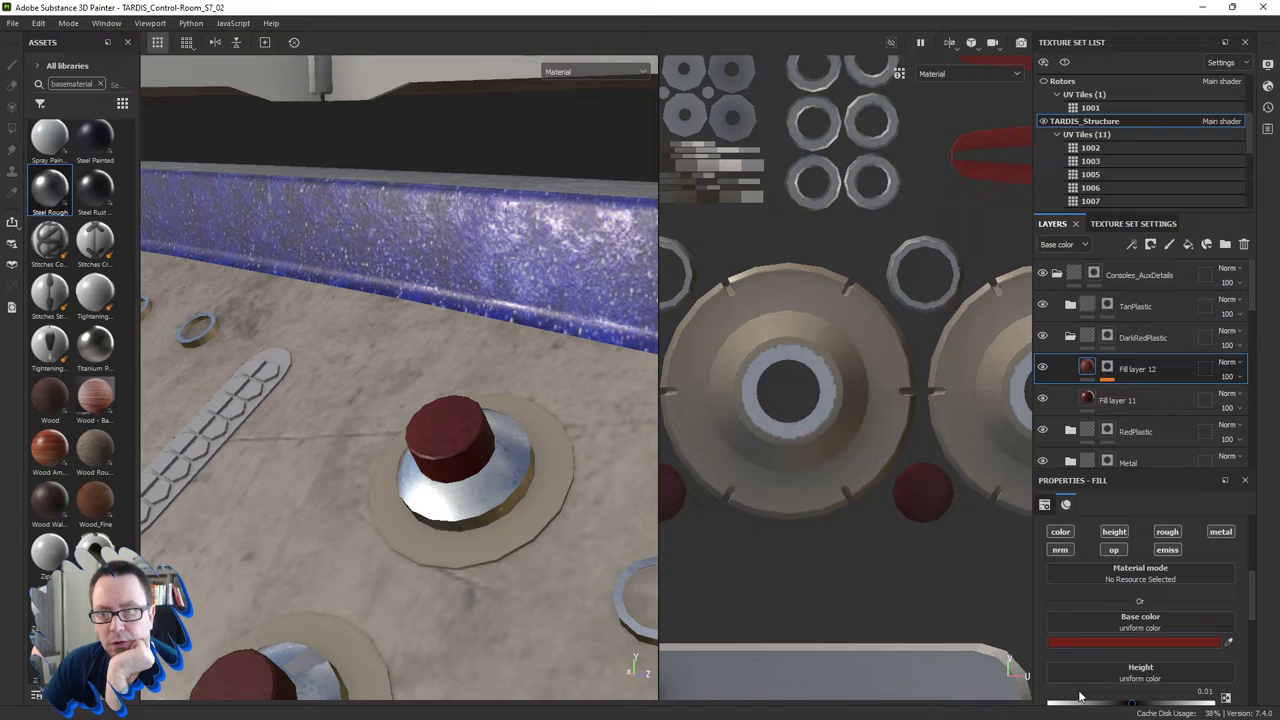
pyautogui.click(1097, 642)
pyautogui.doubleClick(1034, 535)
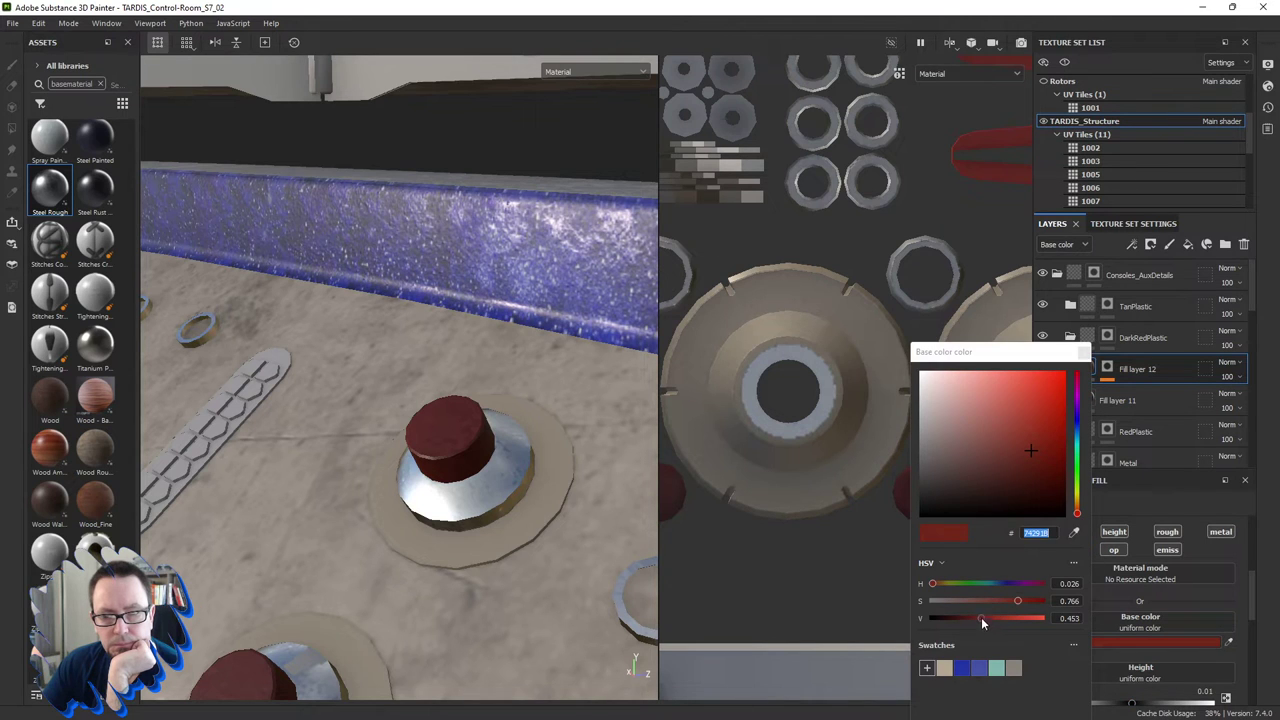
pyautogui.moveTo(981, 617)
pyautogui.mouseDown()
pyautogui.moveTo(998, 617)
pyautogui.moveTo(986, 619)
pyautogui.mouseUp()
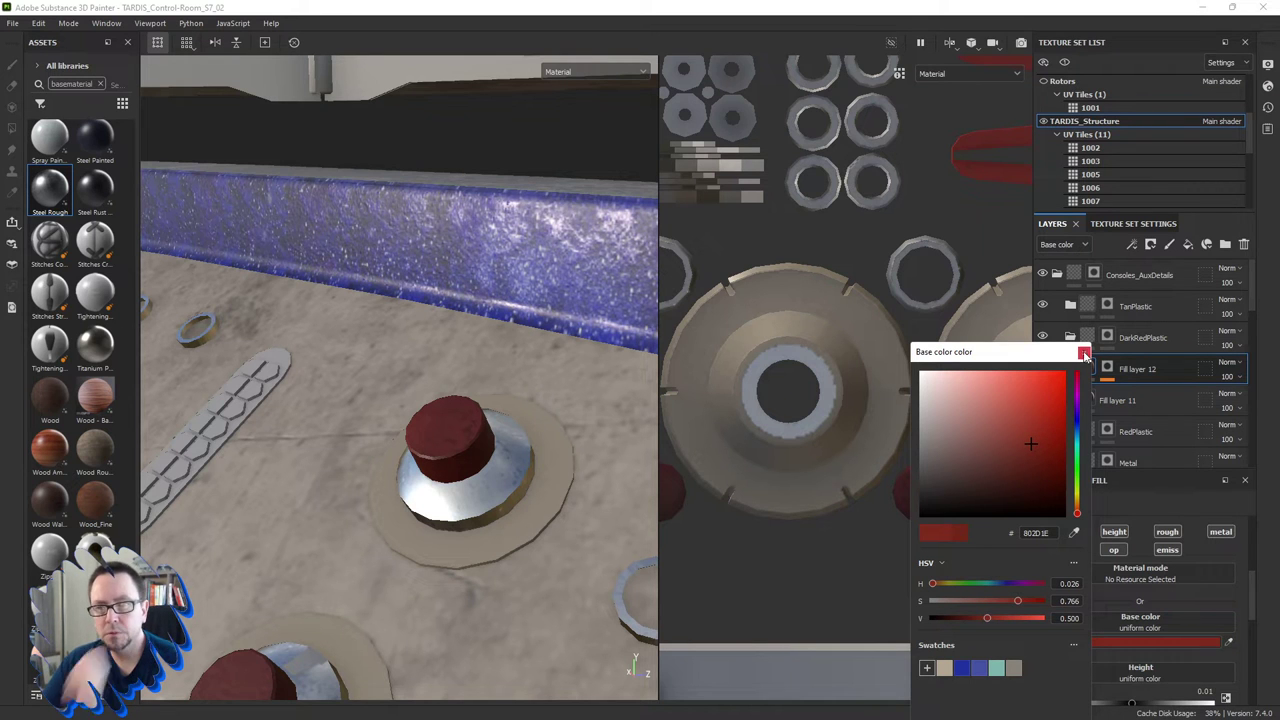
# Orbit and zoom on the red knobs to check the colour, then collapse DarkRedPlastic.
pyautogui.keyDown('alt'); pyautogui.moveTo(474, 491); pyautogui.dragTo(508, 455); pyautogui.keyUp('alt')
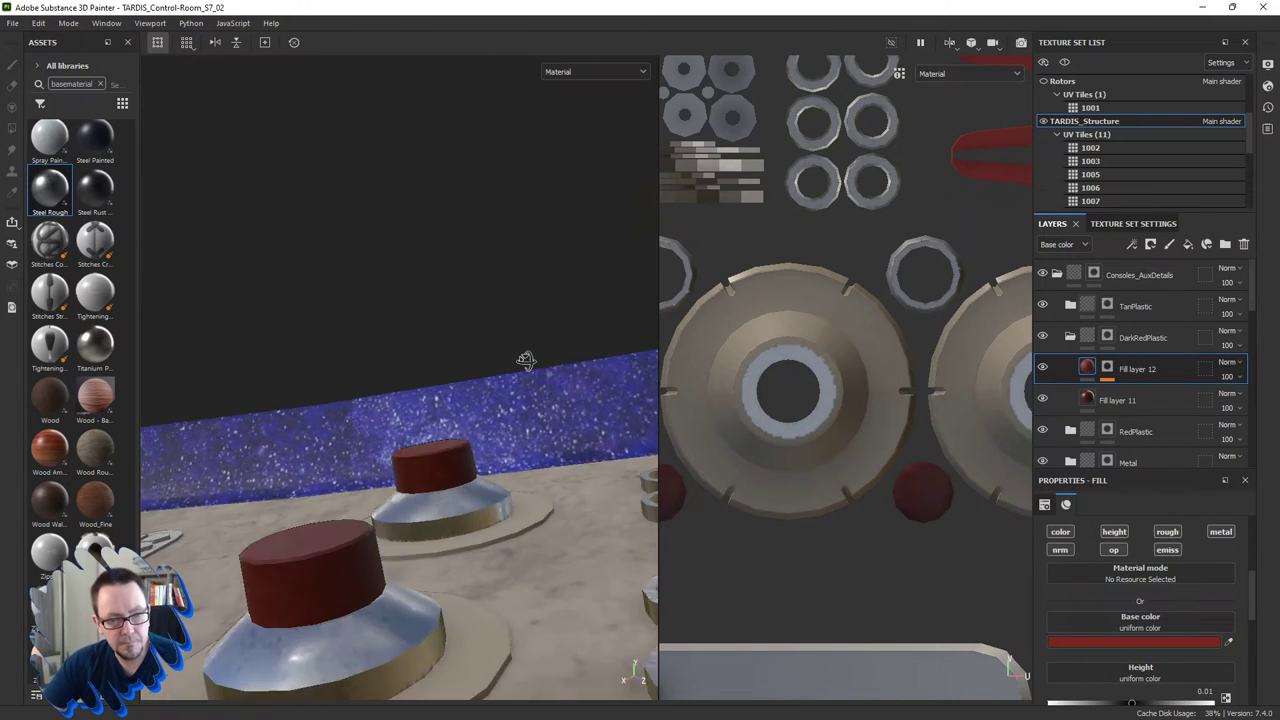
pyautogui.moveTo(508, 455)
pyautogui.keyDown('alt'); pyautogui.mouseDown(button='right')
pyautogui.moveTo(454, 475)
pyautogui.moveTo(479, 447)
pyautogui.moveTo(527, 447)
pyautogui.mouseUp(button='right'); pyautogui.keyUp('alt')
pyautogui.scroll(-3, 527, 447)
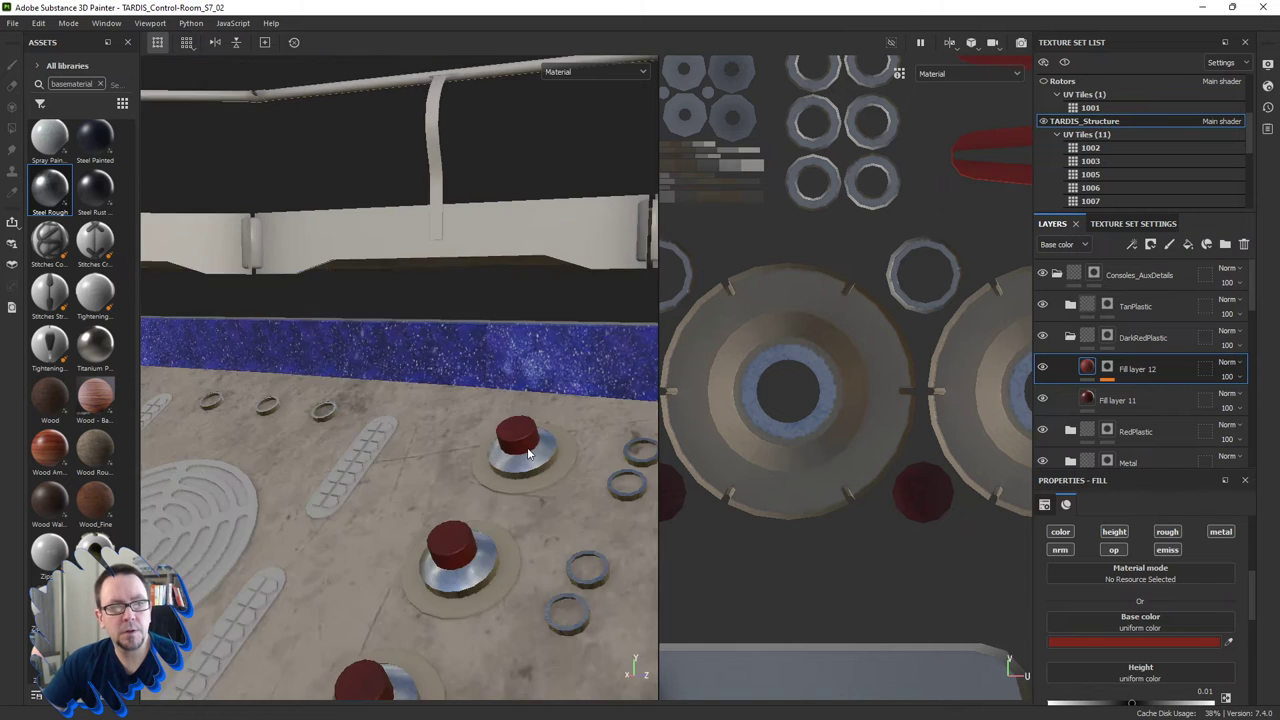
pyautogui.moveTo(527, 447)
pyautogui.keyDown('alt'); pyautogui.mouseDown()
pyautogui.moveTo(493, 498)
pyautogui.moveTo(390, 518)
pyautogui.moveTo(523, 509)
pyautogui.moveTo(418, 499)
pyautogui.moveTo(458, 424)
pyautogui.mouseUp(); pyautogui.keyUp('alt')
pyautogui.scroll(5, 458, 424)
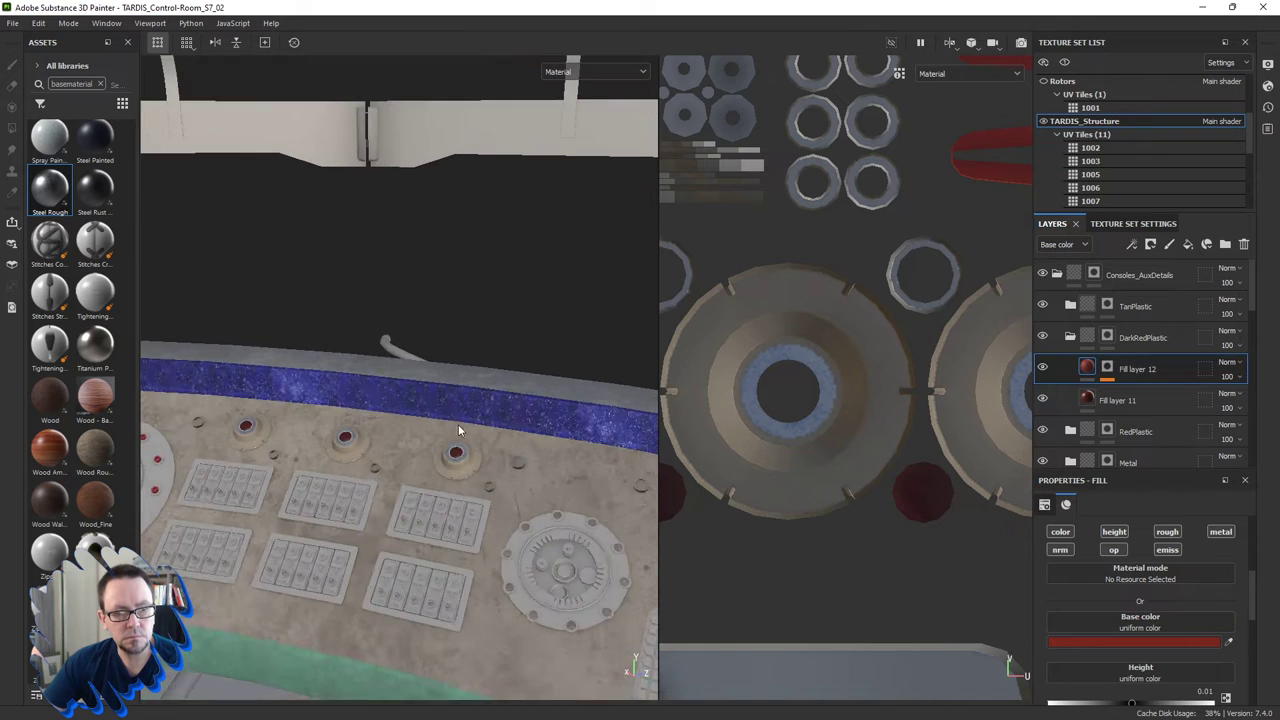
pyautogui.scroll(4, 452, 439)
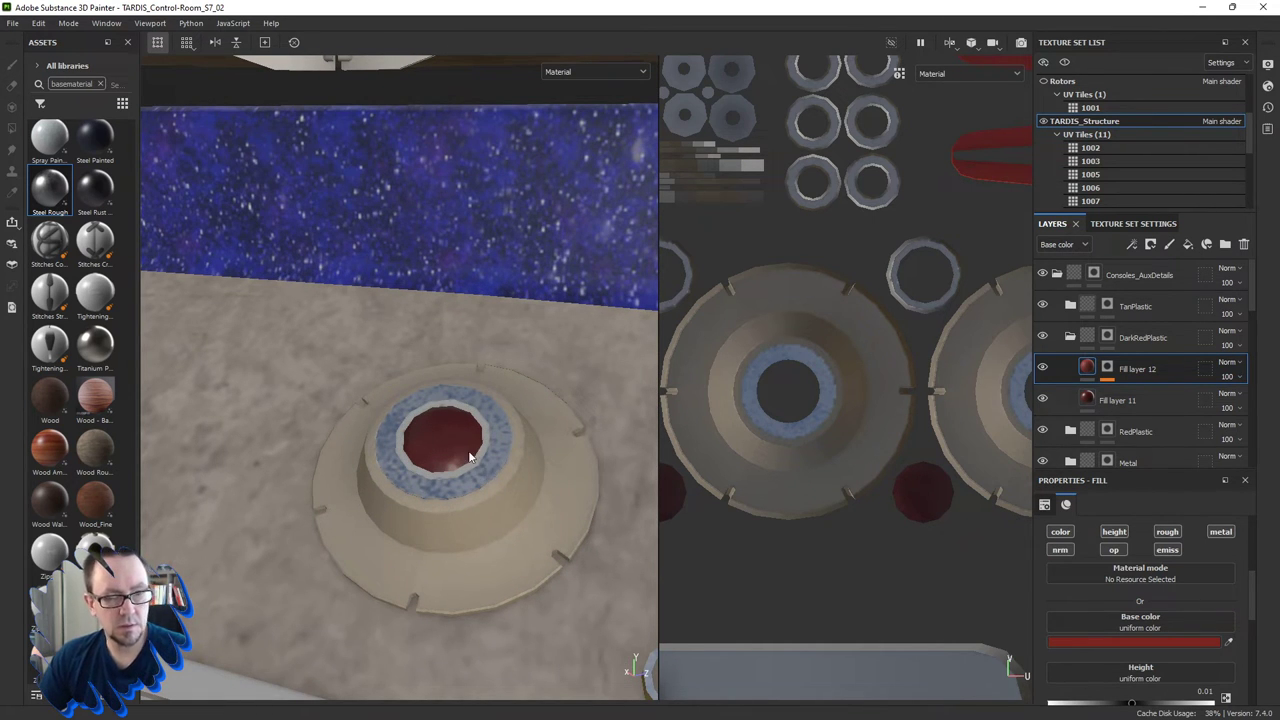
pyautogui.scroll(-5, 470, 457)
pyautogui.scroll(-4, 480, 461)
pyautogui.moveTo(480, 461)
pyautogui.keyDown('alt'); pyautogui.mouseDown()
pyautogui.moveTo(503, 487)
pyautogui.moveTo(434, 463)
pyautogui.moveTo(491, 509)
pyautogui.moveTo(460, 462)
pyautogui.mouseUp(); pyautogui.keyUp('alt')
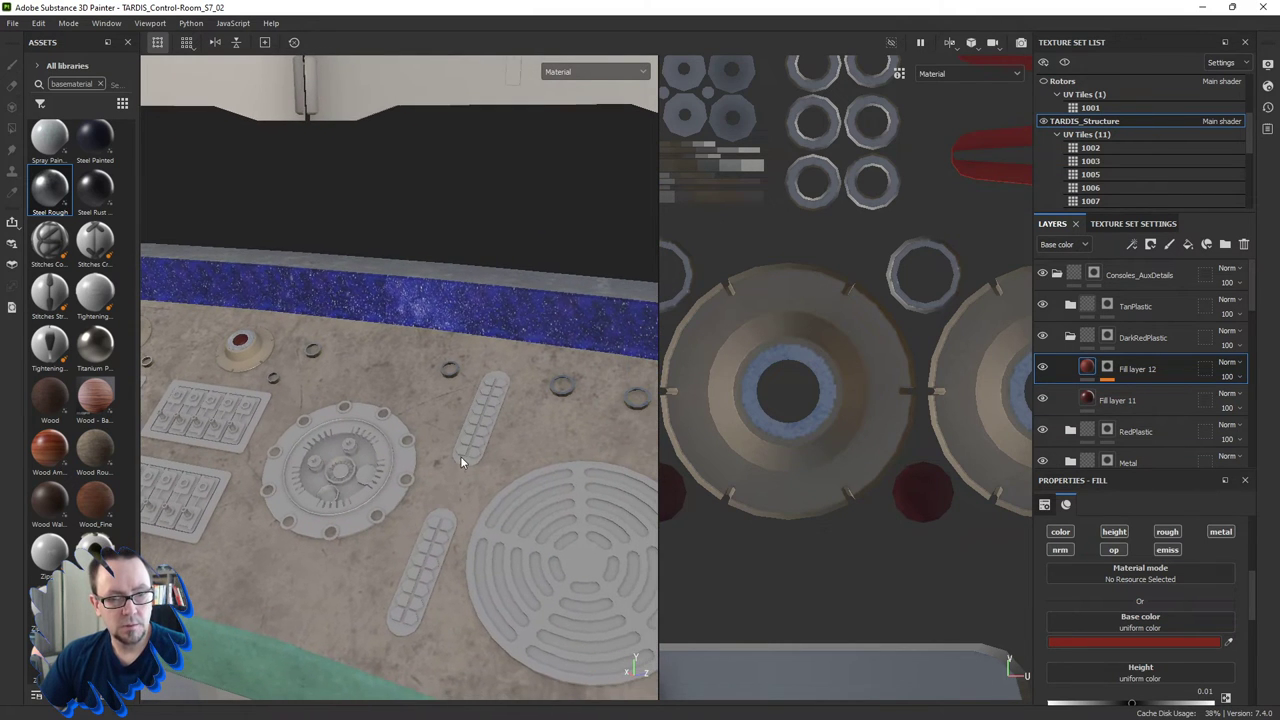
pyautogui.click(1070, 337)
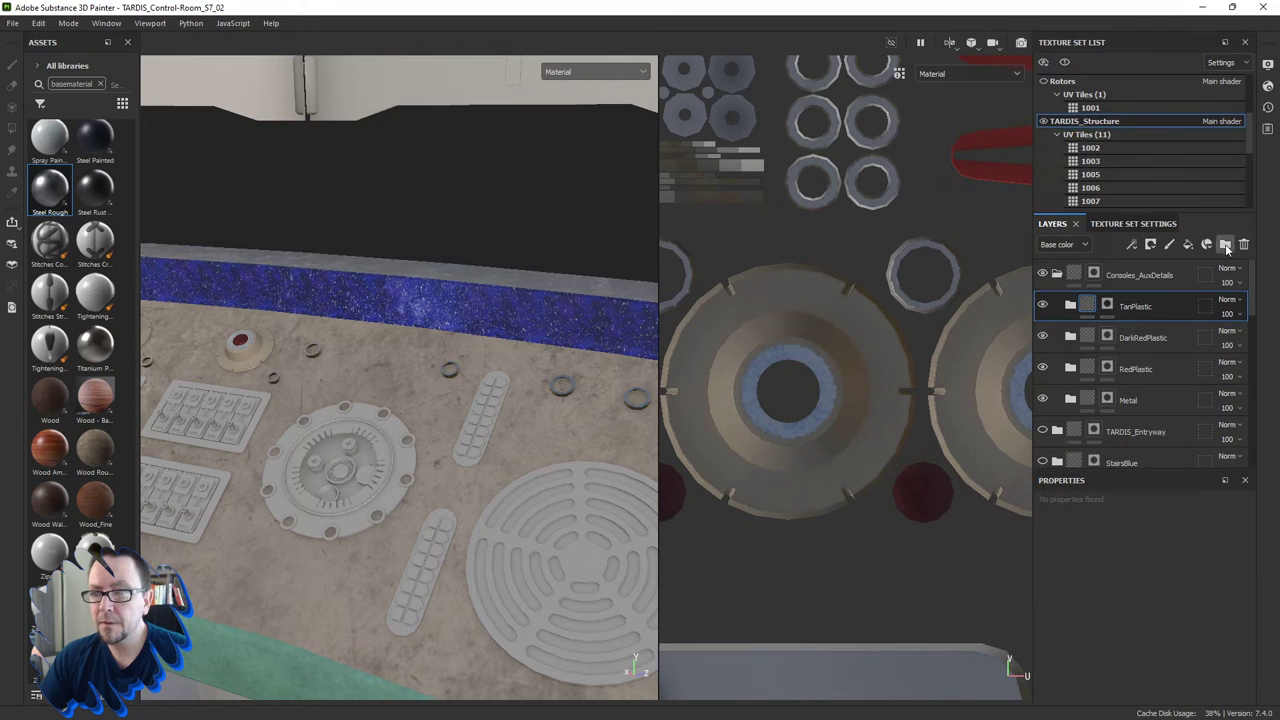
# Create a new layer folder named DarkMetal above TanPlastic.
pyautogui.click(1225, 244)
pyautogui.doubleClick(1115, 307)
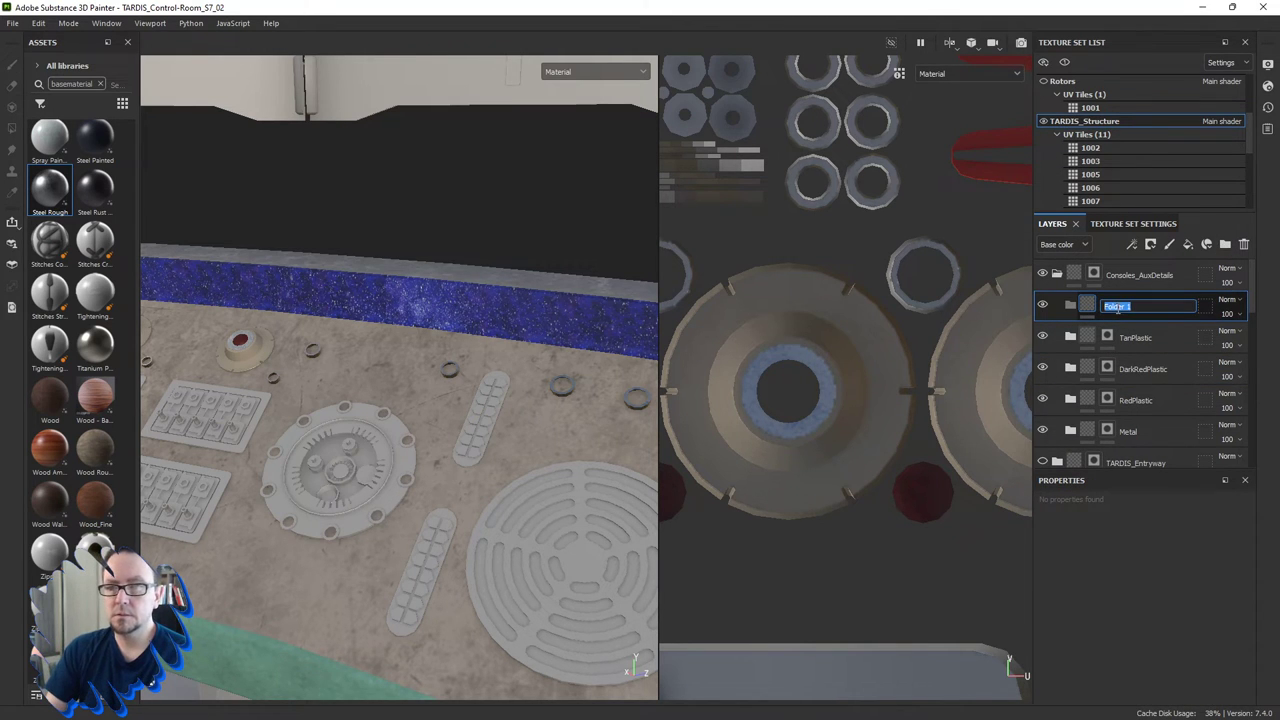
pyautogui.write('DarkMetal')
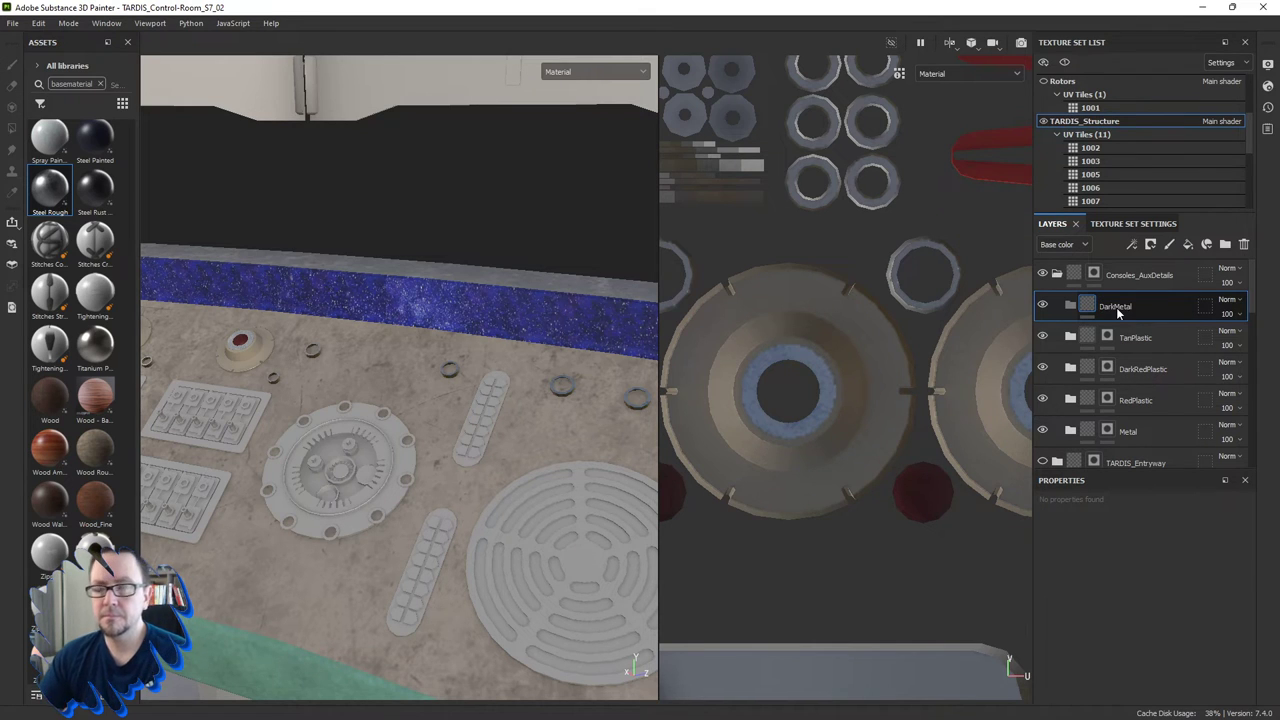
pyautogui.press('Return')
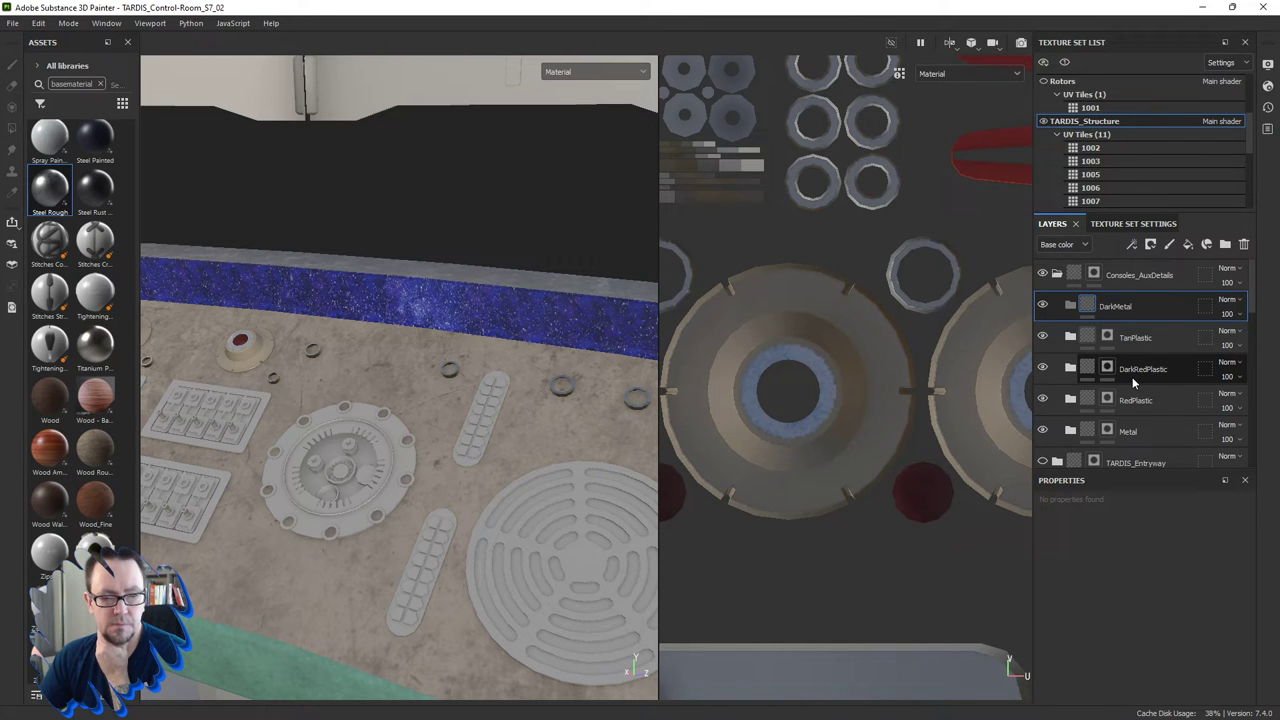
# Add a fill layer inside the DarkMetal folder.
pyautogui.scroll(-1, 1132, 377)
pyautogui.scroll(-1, 1133, 383)
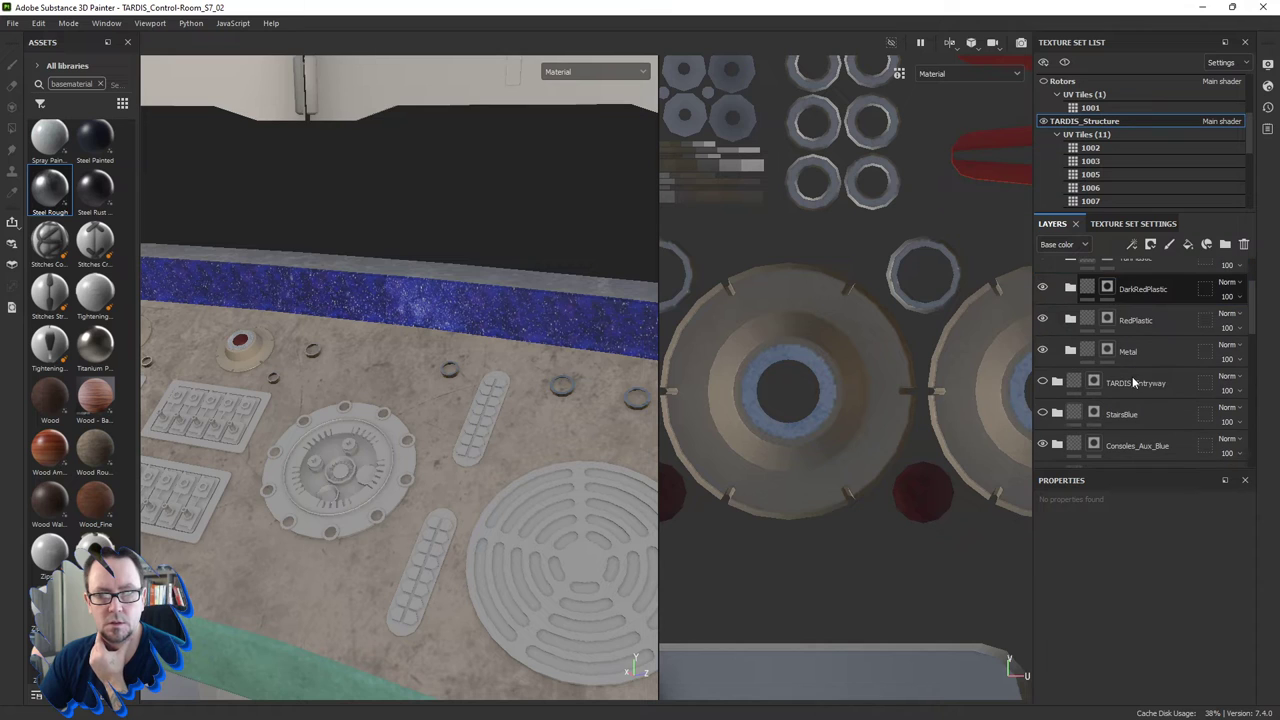
pyautogui.scroll(2, 1133, 380)
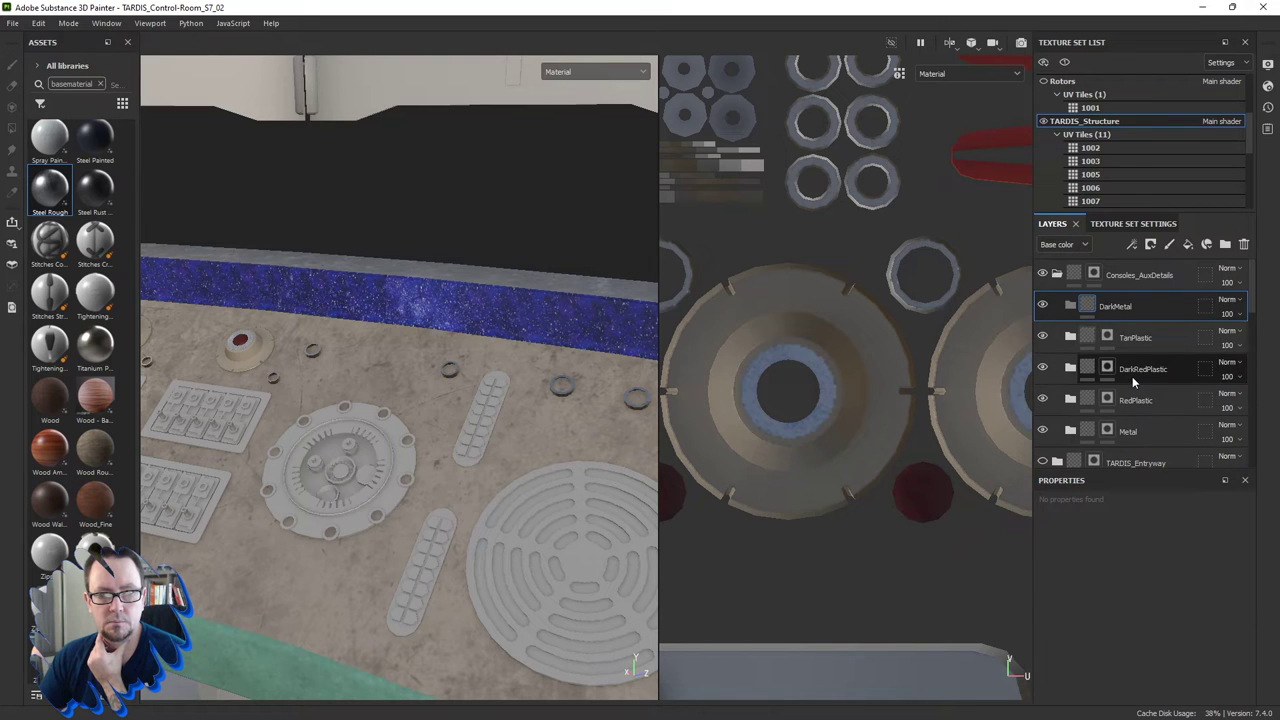
pyautogui.click(1118, 314)
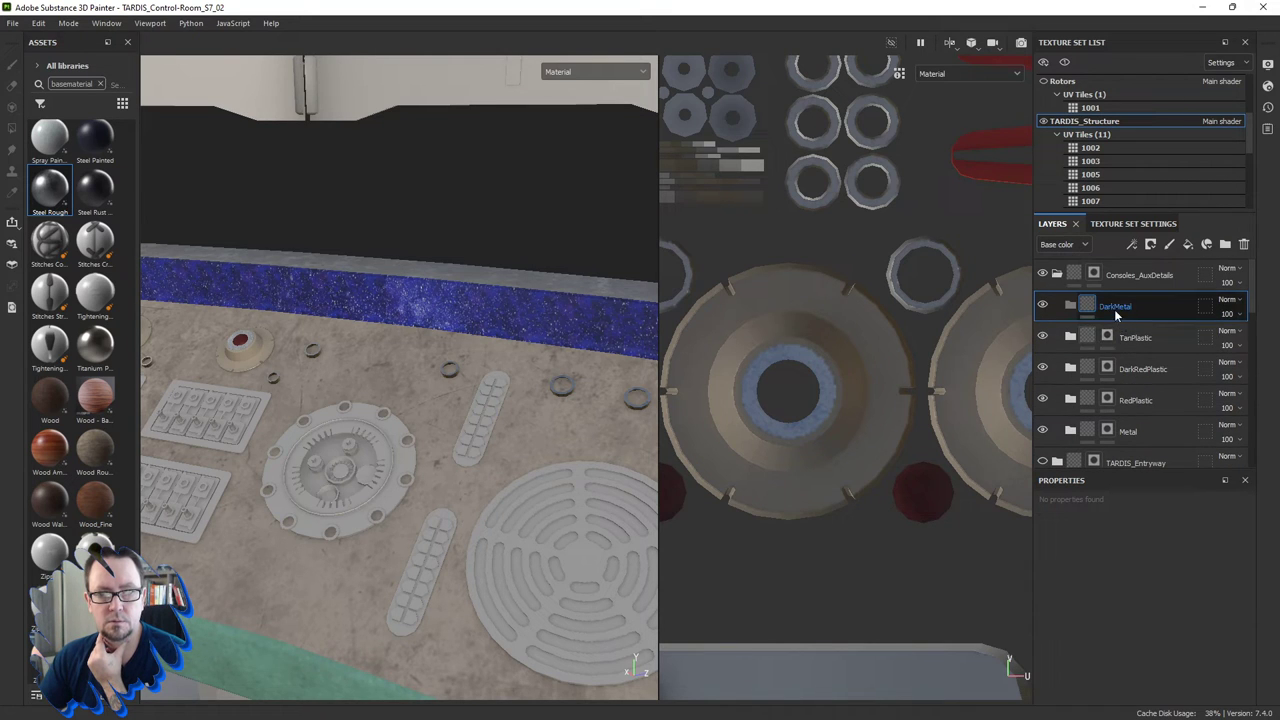
pyautogui.click(1187, 244)
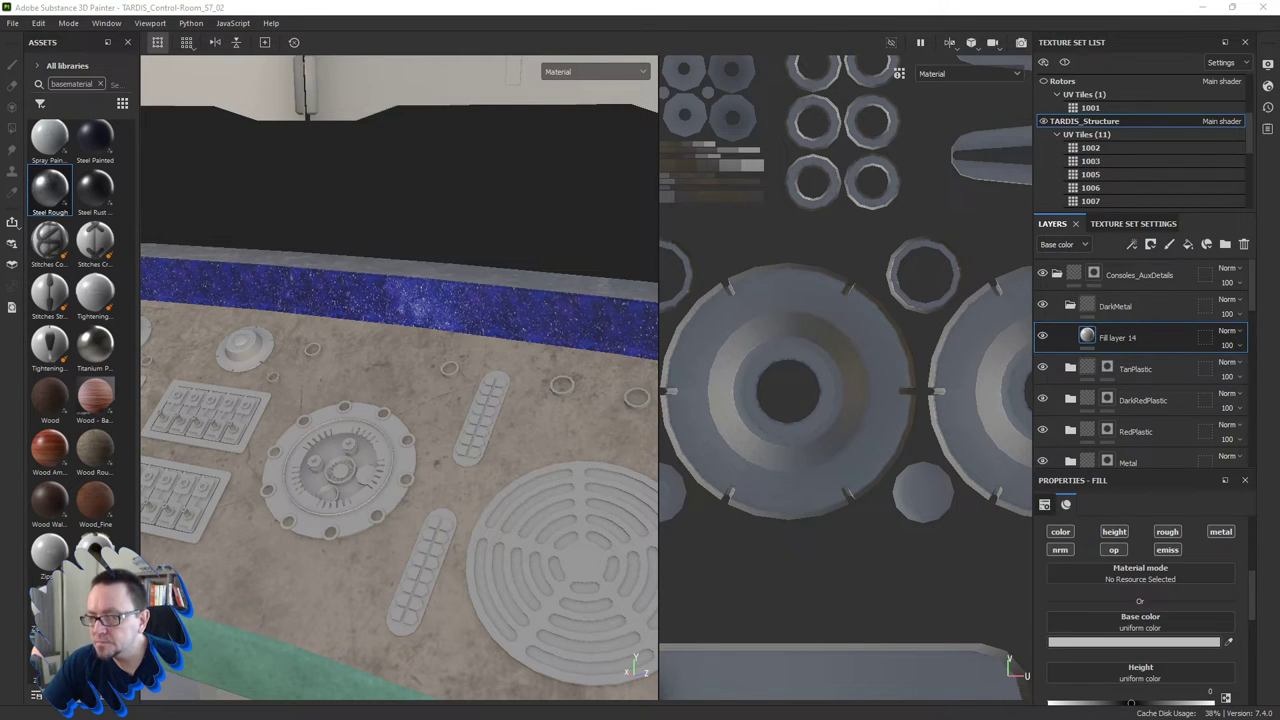
# Show the console reference photo 1 (8).png enlarged and zoom into its panels.
pyautogui.hotkey('alt', 'Tab')
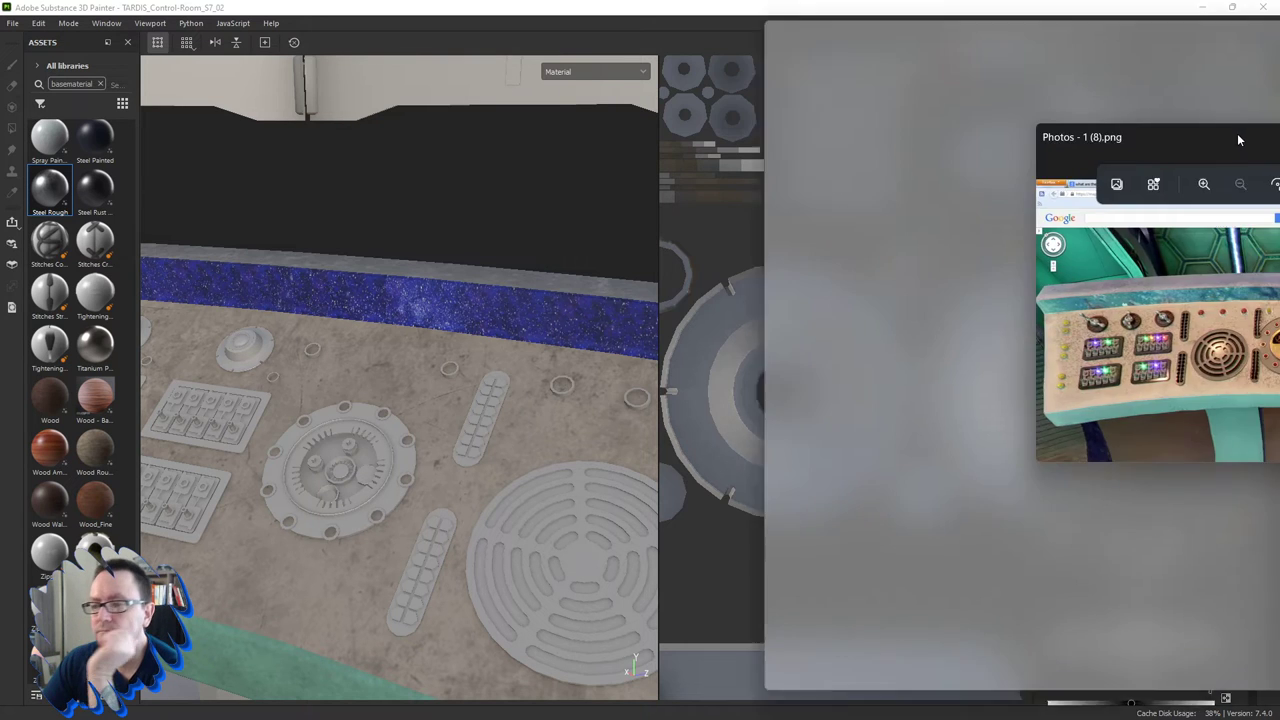
pyautogui.moveTo(1238, 140); pyautogui.dragTo(671, 138)
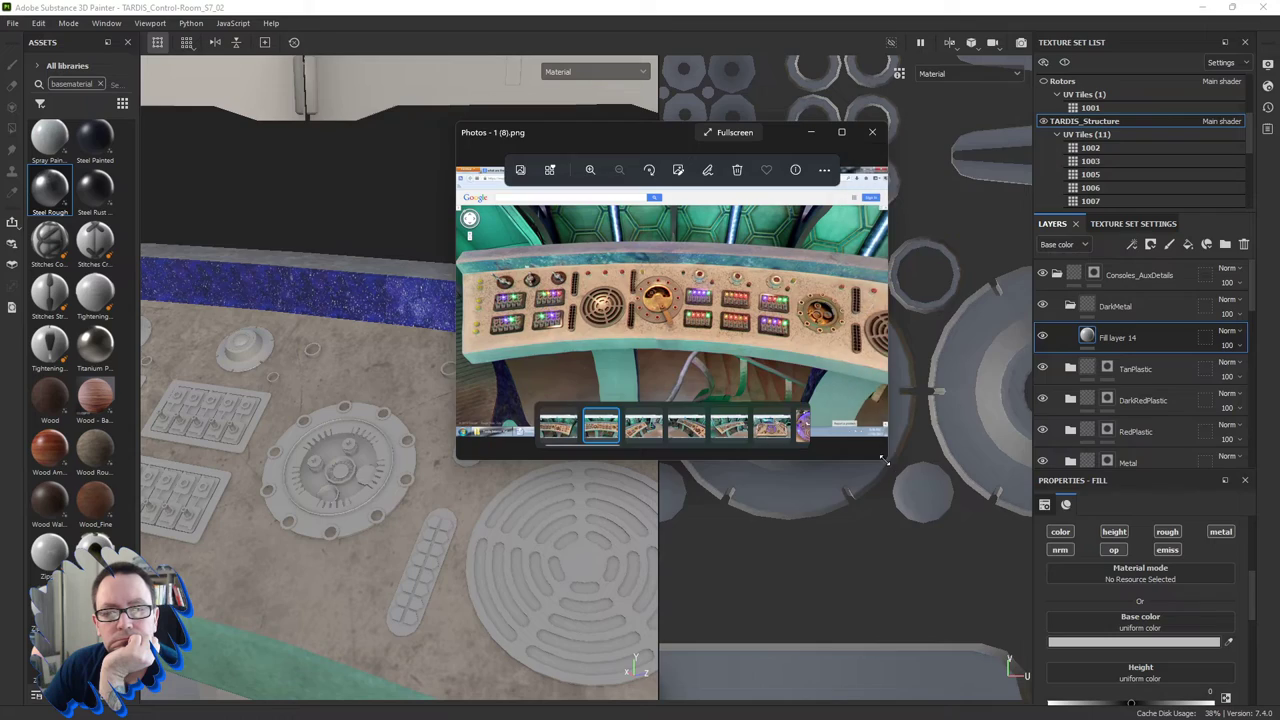
pyautogui.moveTo(886, 460); pyautogui.dragTo(1130, 654)
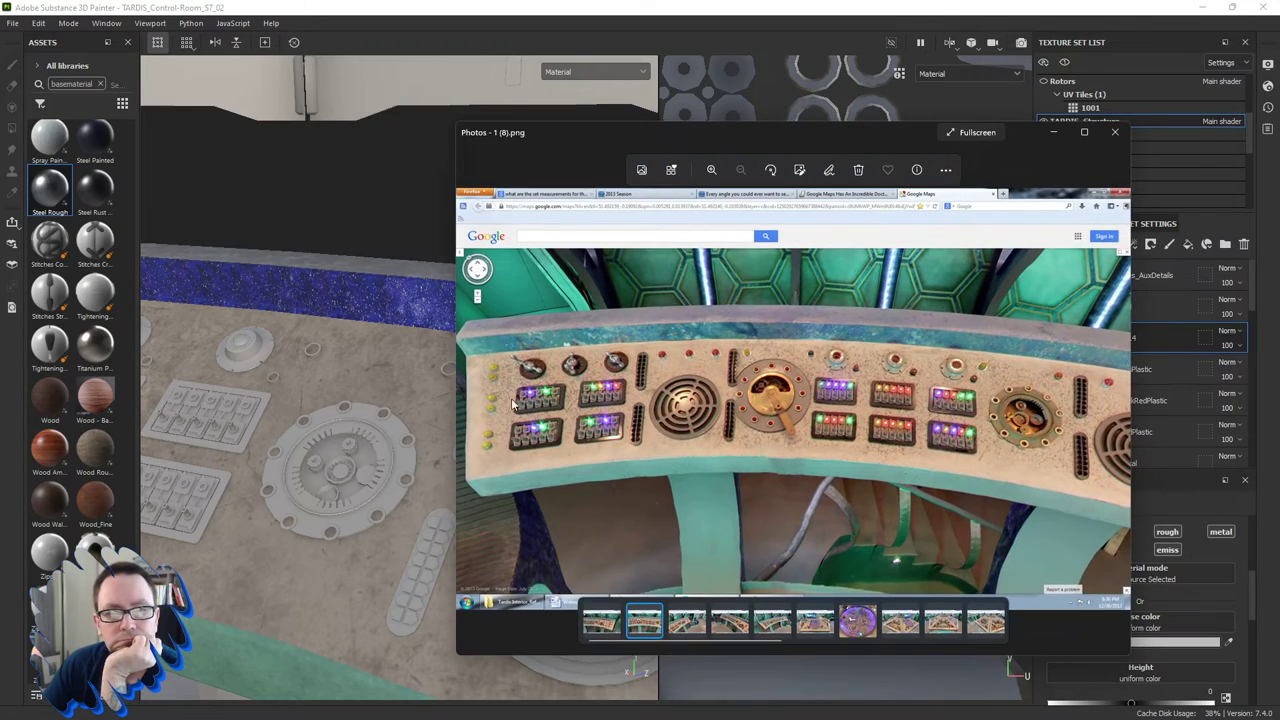
pyautogui.scroll(2, 513, 400)
pyautogui.scroll(2, 518, 388)
pyautogui.scroll(1, 524, 375)
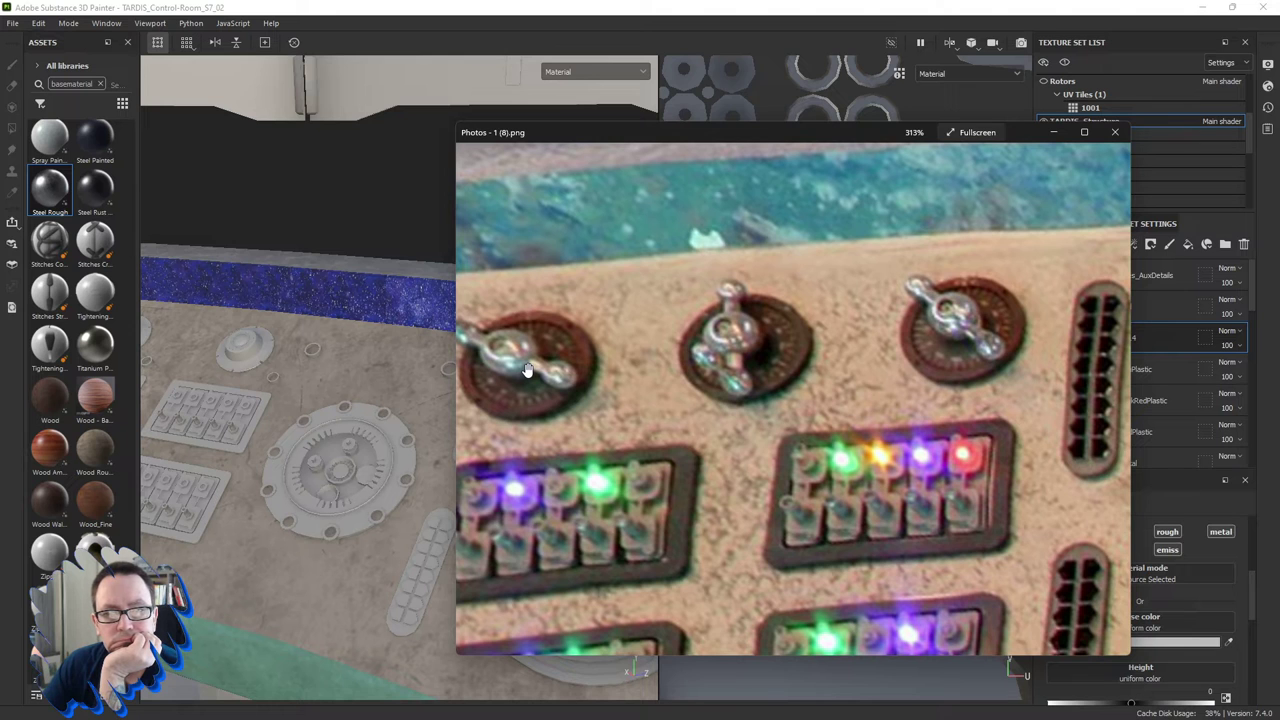
pyautogui.scroll(-2, 527, 370)
pyautogui.scroll(-2, 600, 390)
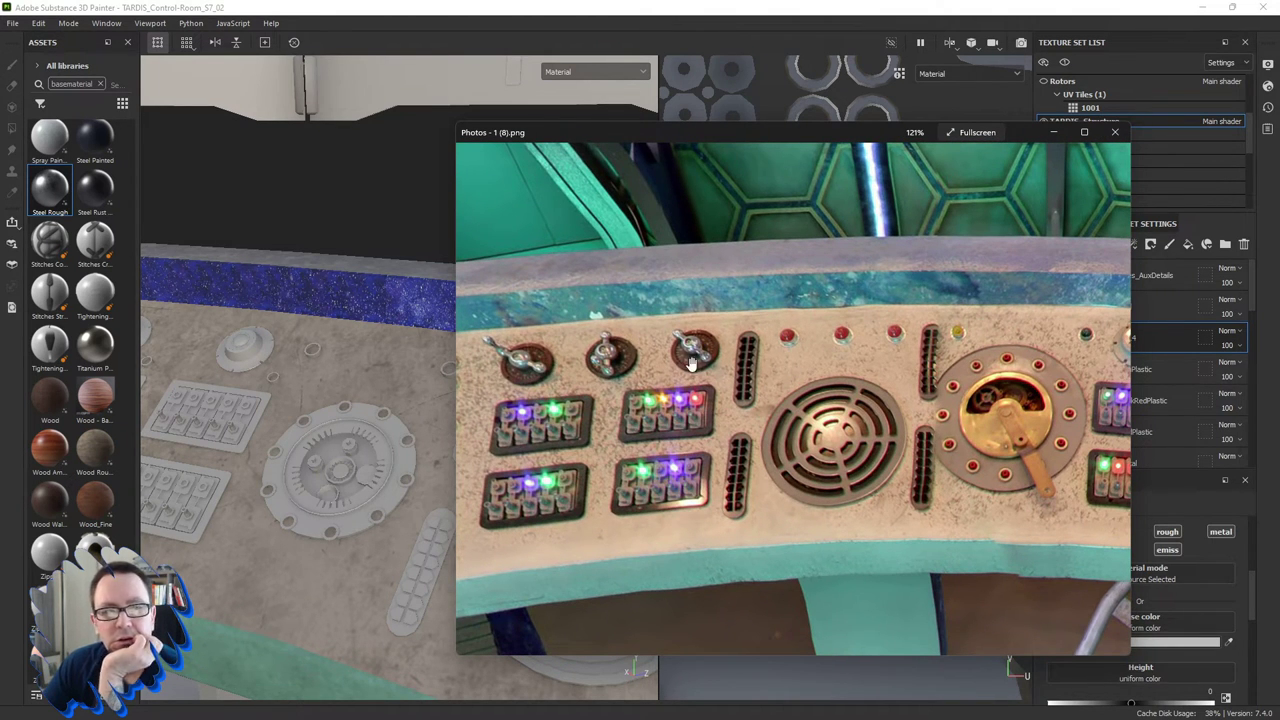
pyautogui.hscroll(3, 880, 410)
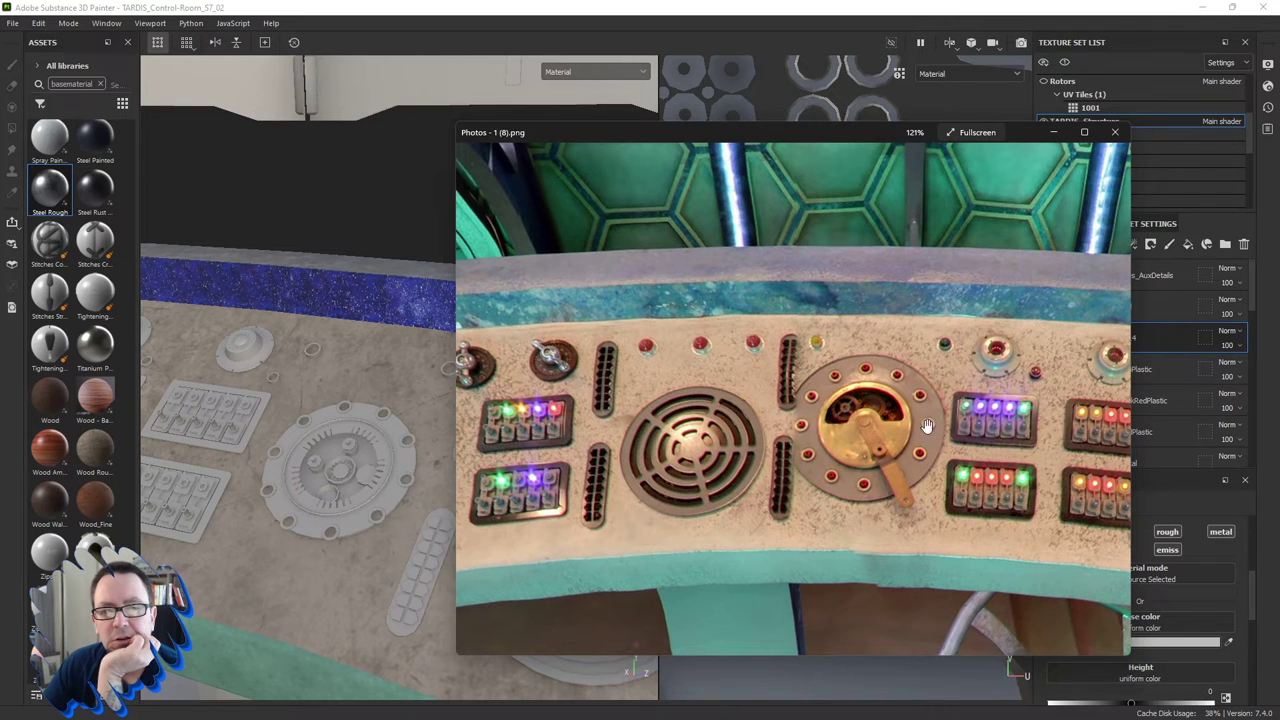
pyautogui.scroll(1, 927, 427)
pyautogui.scroll(1, 915, 422)
pyautogui.scroll(1, 899, 417)
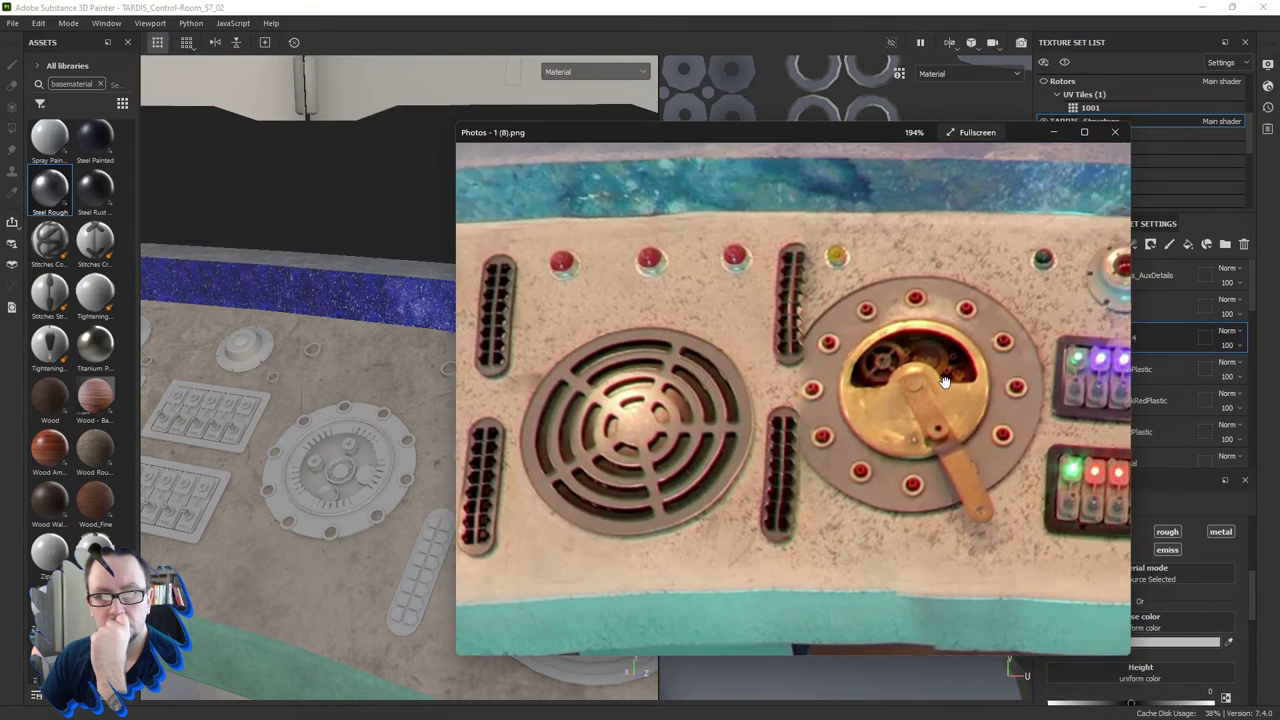
pyautogui.moveTo(1085, 428)
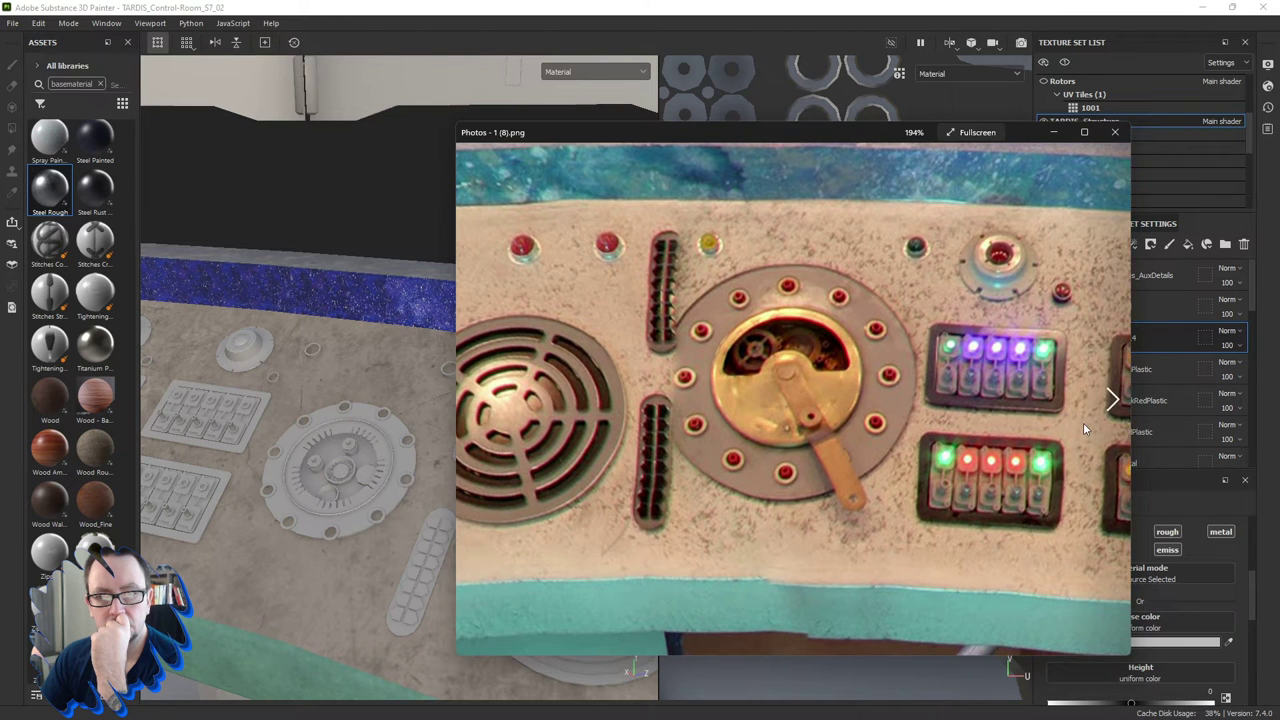
# Step to the next console reference photo and zoom around its details.
pyautogui.press('Right')
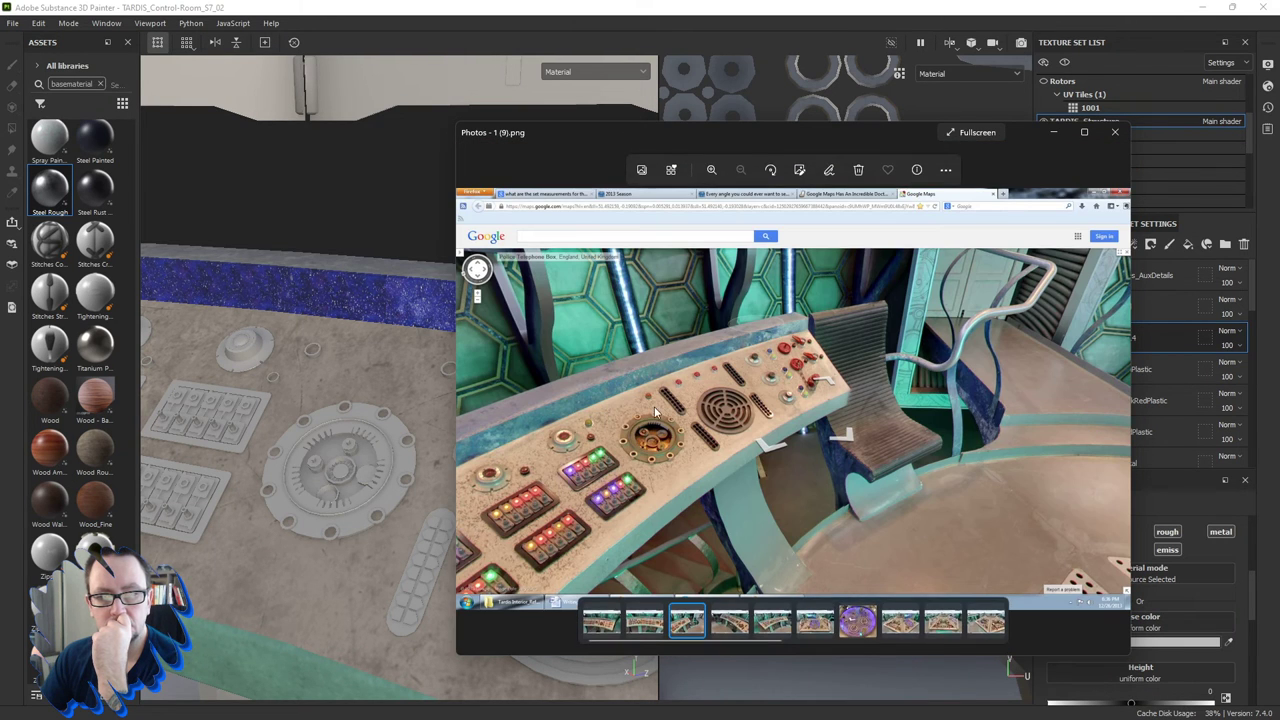
pyautogui.scroll(3, 691, 400)
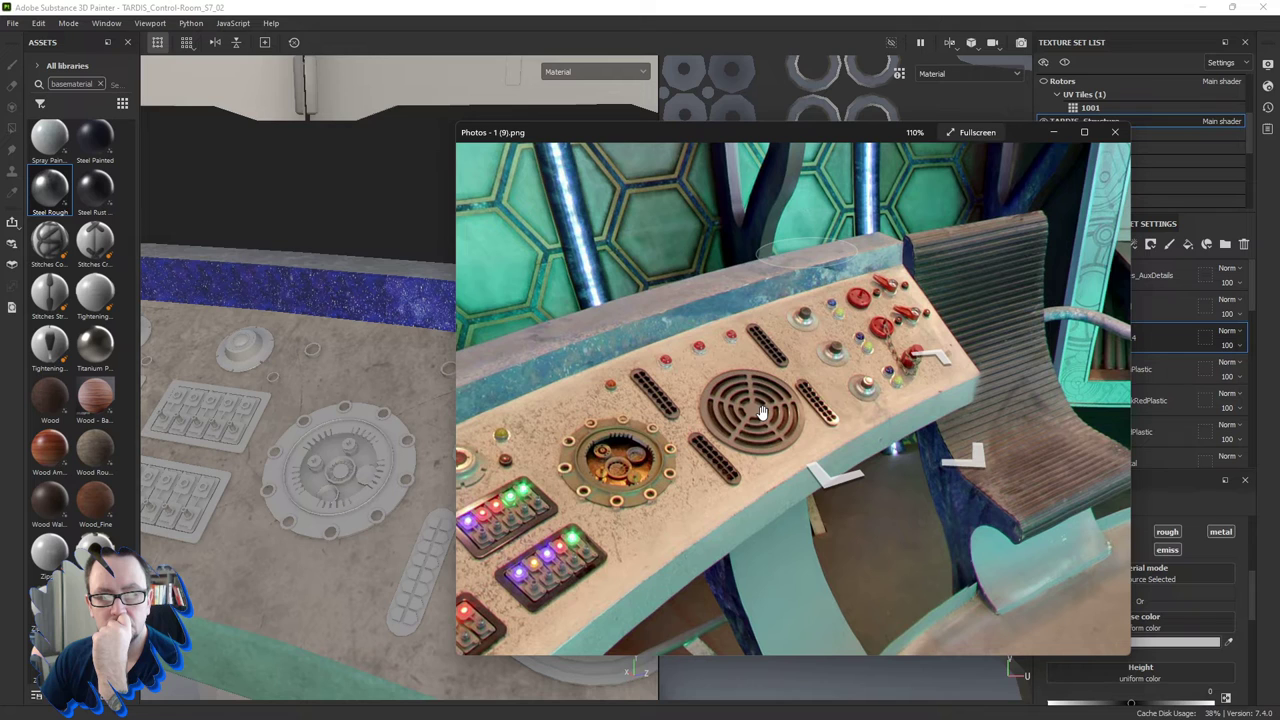
pyautogui.scroll(2, 795, 395)
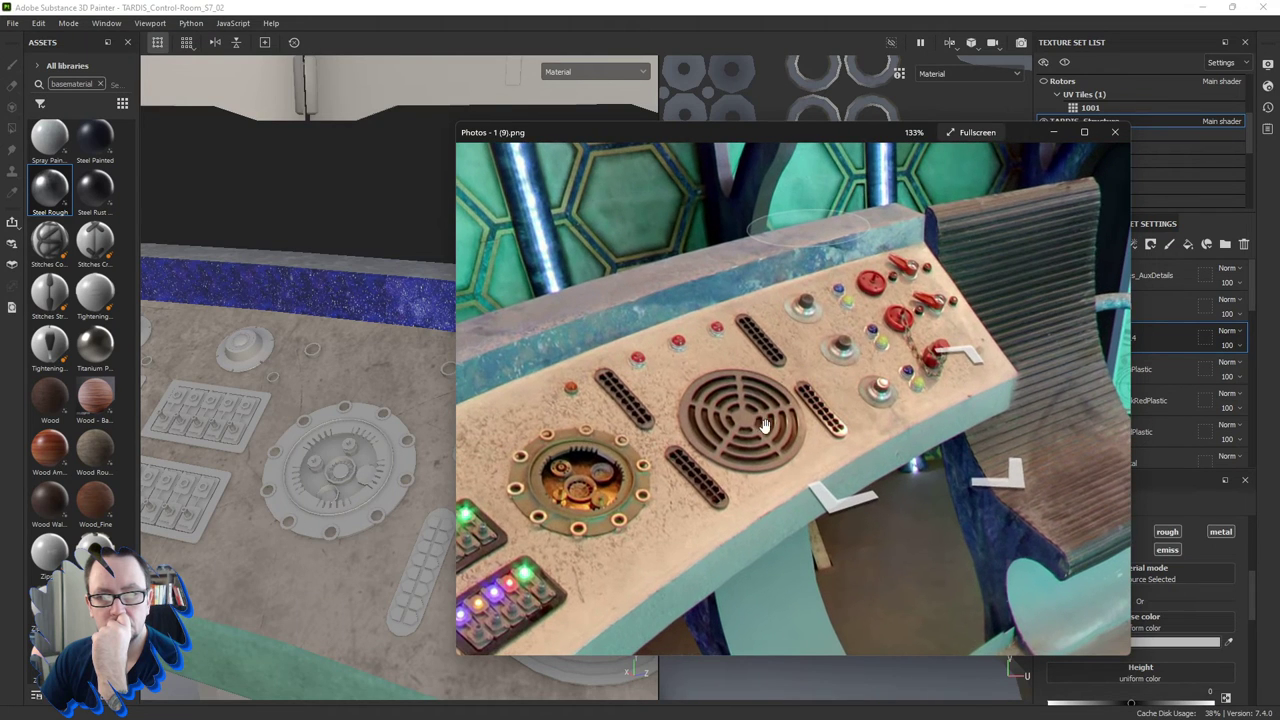
pyautogui.scroll(-2, 763, 425)
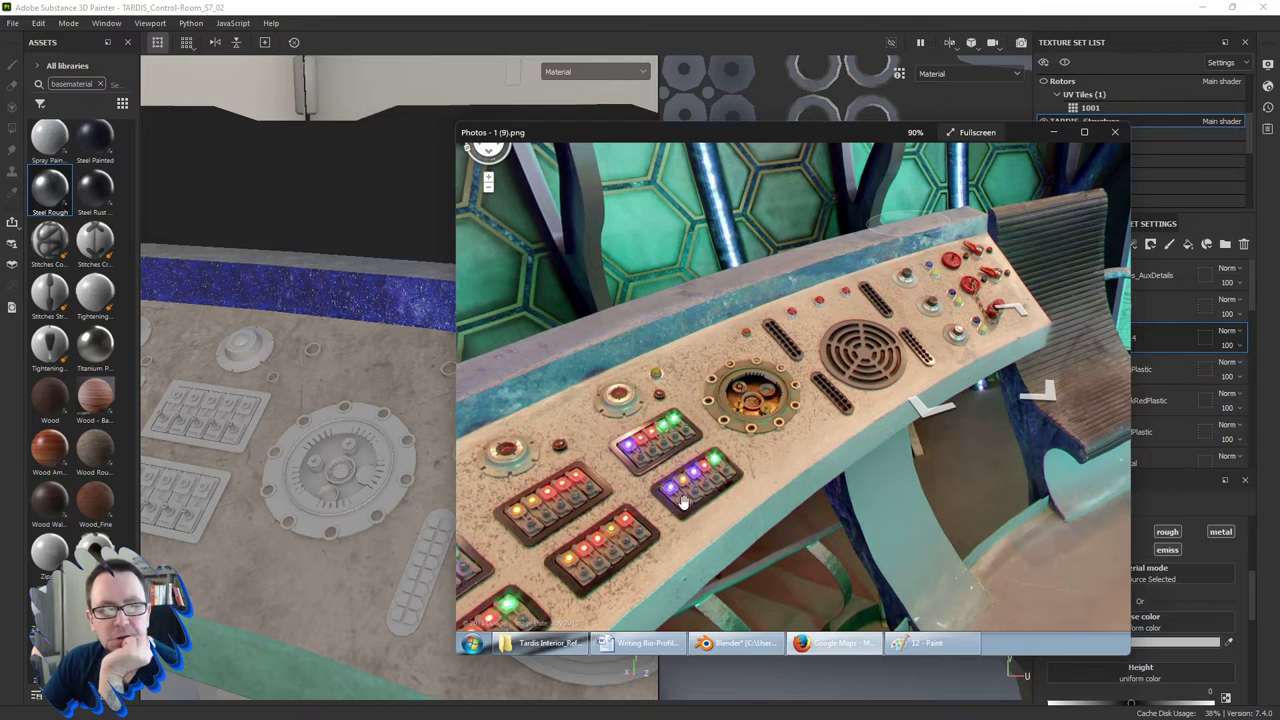
pyautogui.scroll(2, 642, 490)
pyautogui.scroll(-1, 614, 449)
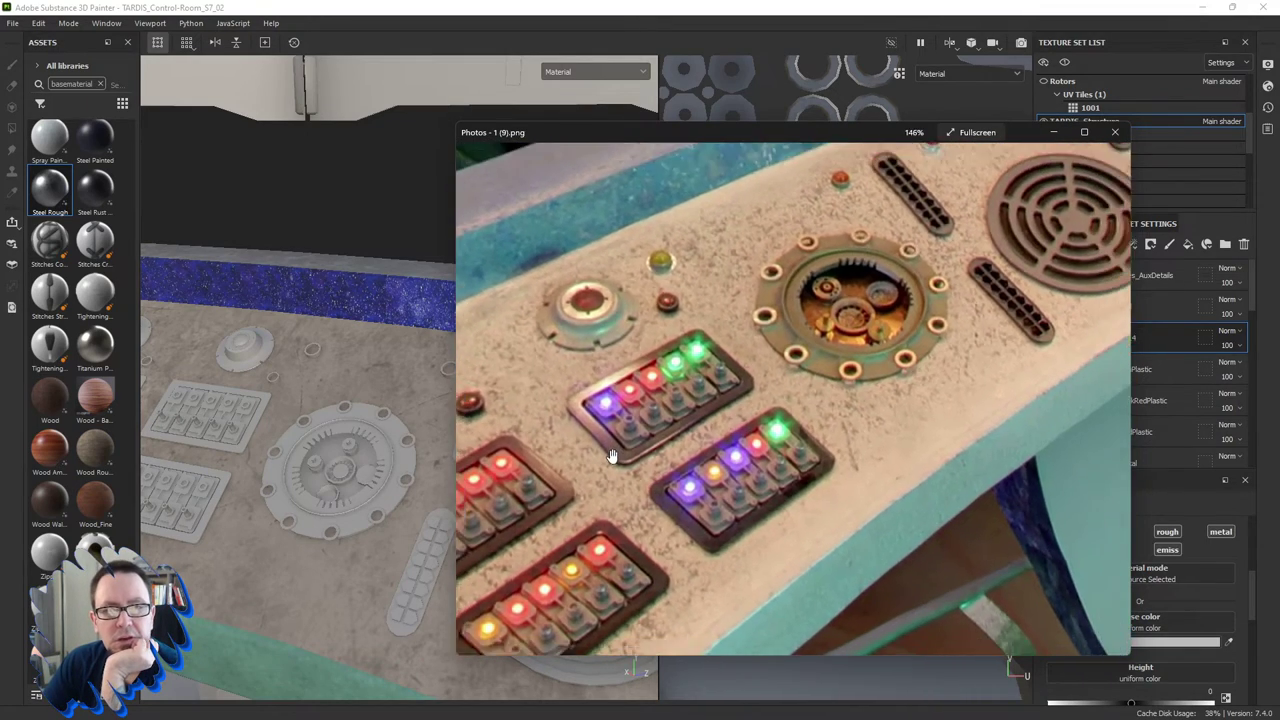
pyautogui.scroll(-1, 624, 470)
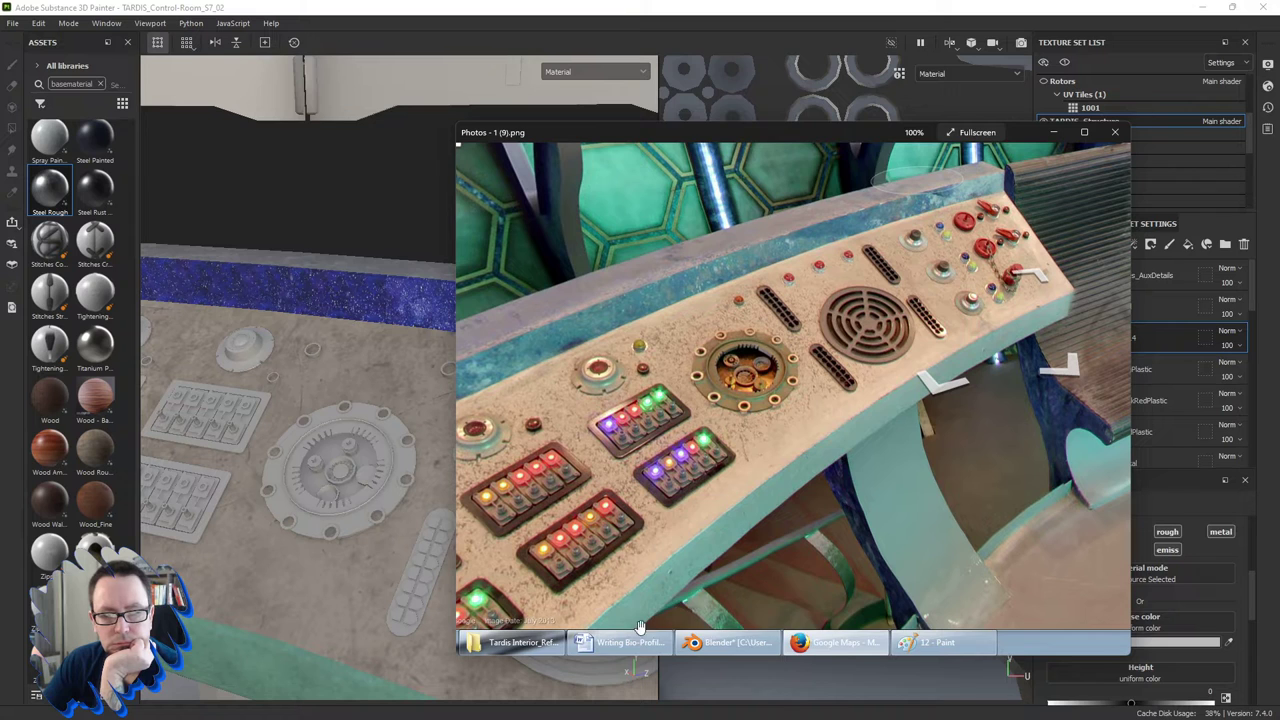
# Inspect another console reference photo, then move the Photos viewer off the right edge.
pyautogui.moveTo(790, 400)
pyautogui.click(645, 625)
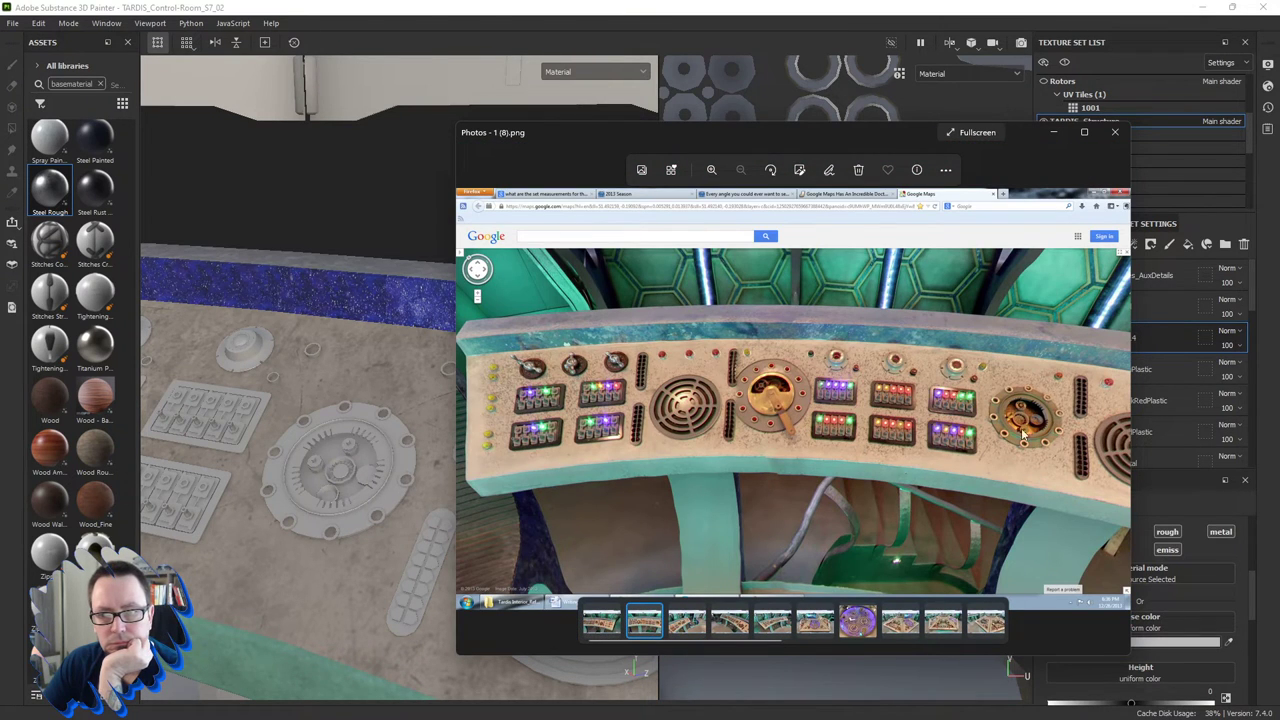
pyautogui.scroll(2, 565, 446)
pyautogui.scroll(2, 620, 445)
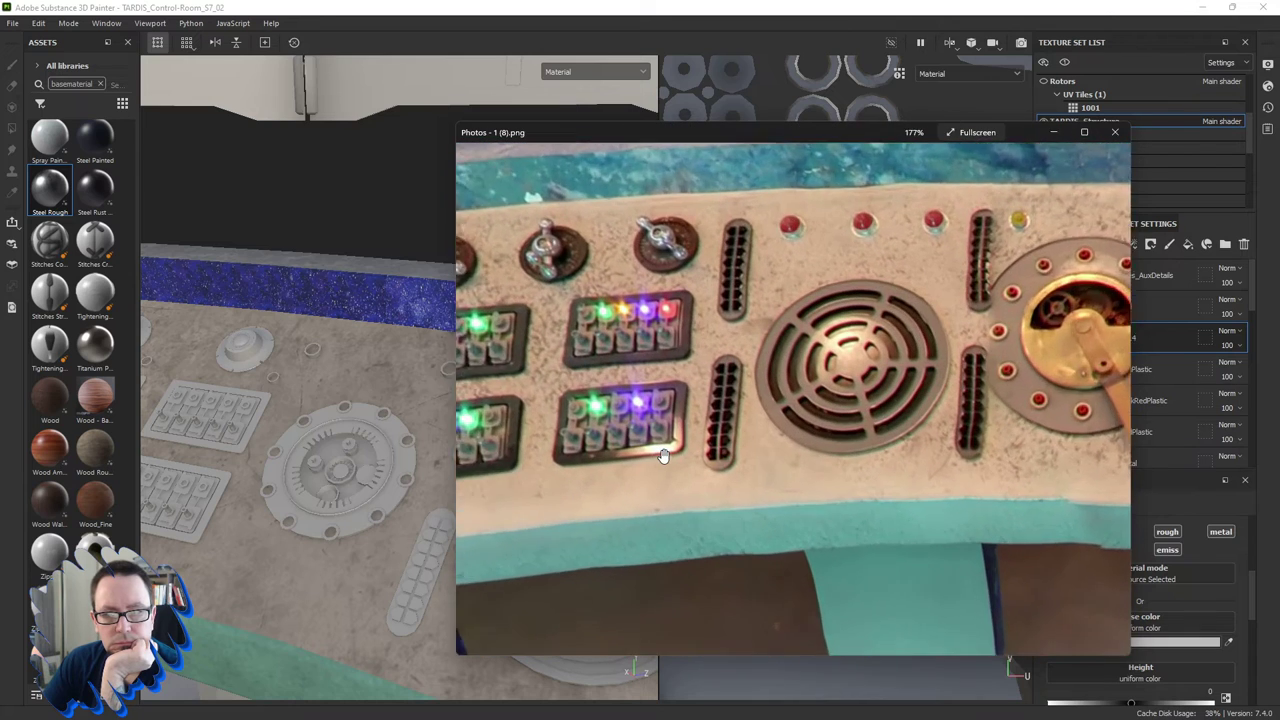
pyautogui.scroll(2, 690, 465)
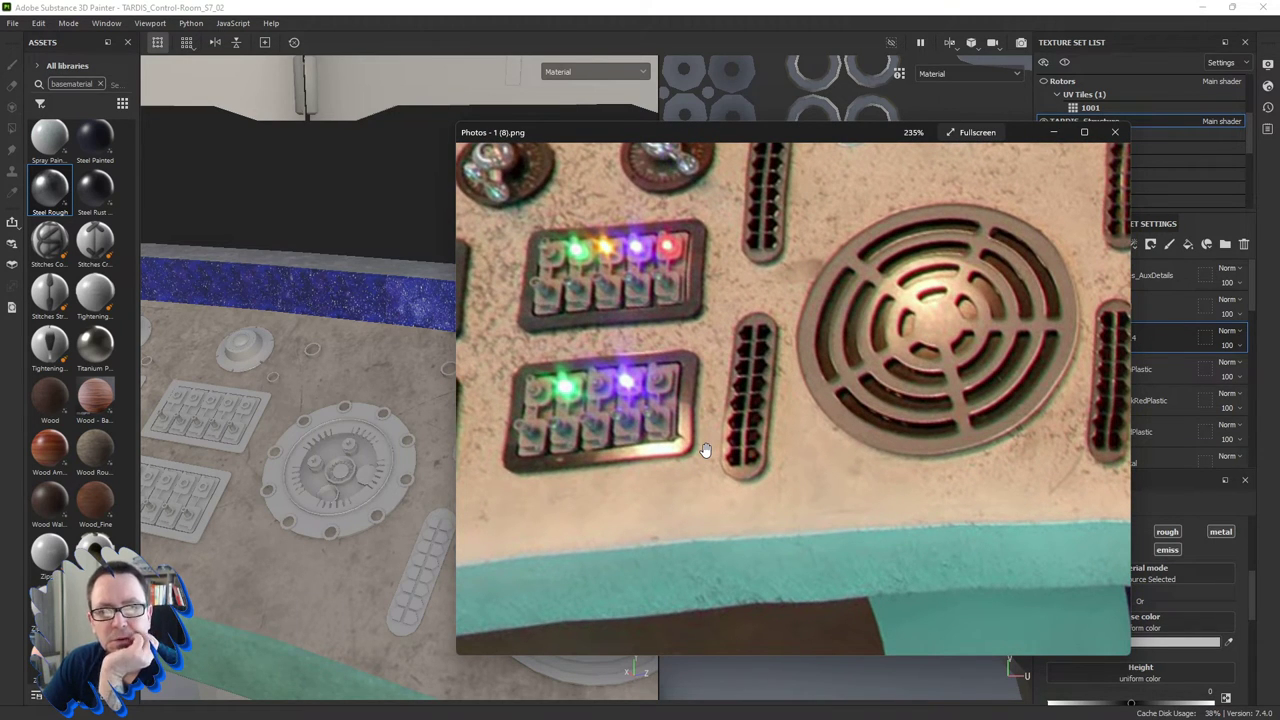
pyautogui.scroll(-2, 704, 450)
pyautogui.scroll(-2, 760, 455)
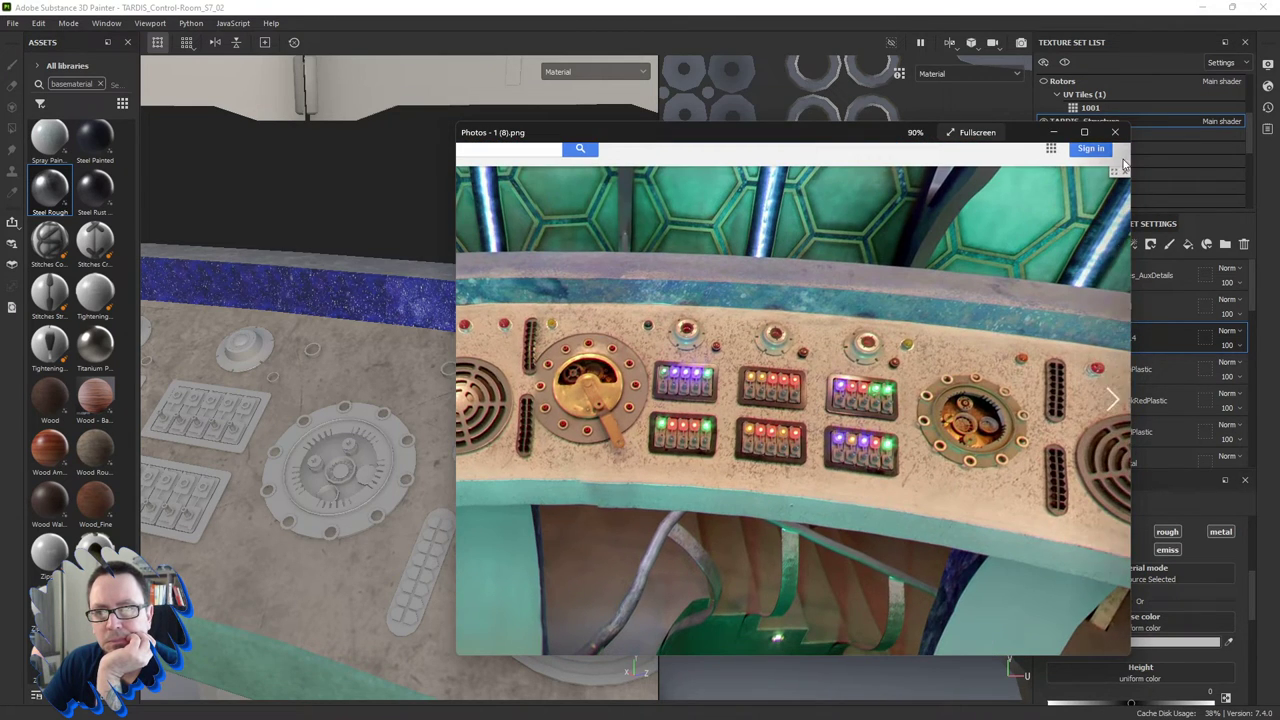
pyautogui.moveTo(919, 139); pyautogui.dragTo(1279, 139)
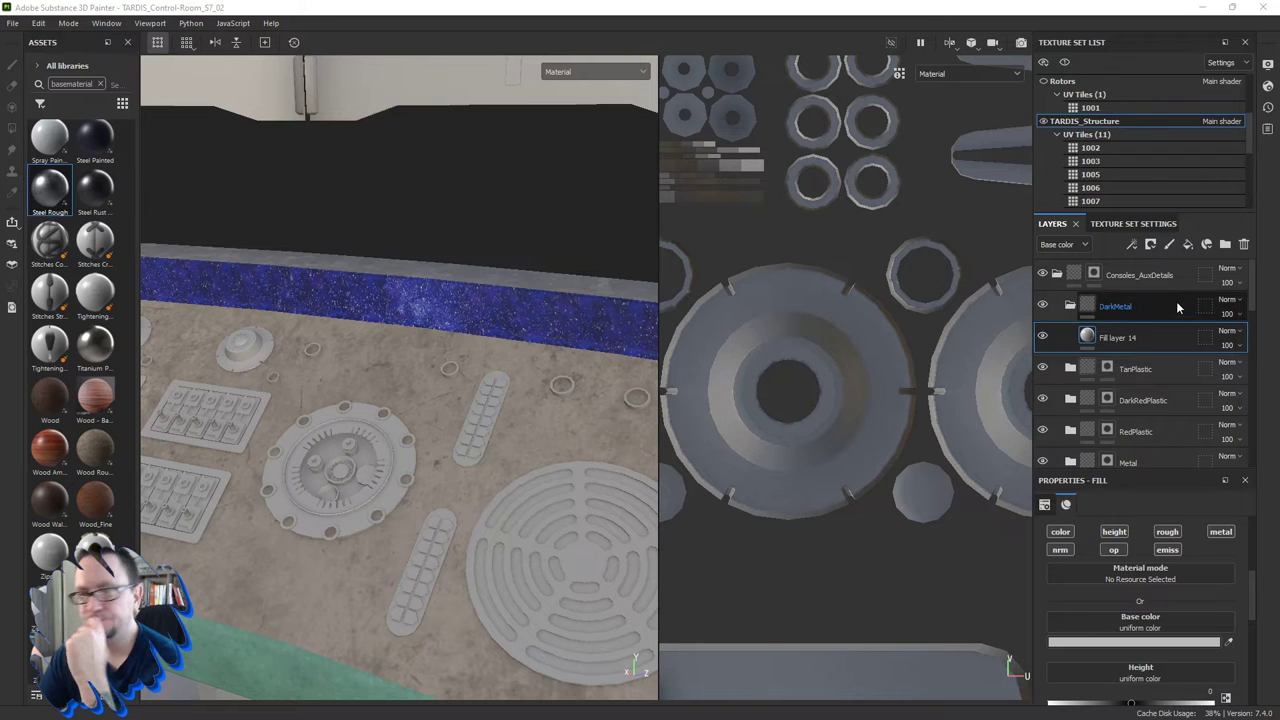
# Set DarkMetal's Fill layer 14 base colour to red BA4646.
pyautogui.moveTo(544, 478)
pyautogui.keyDown('alt'); pyautogui.mouseDown()
pyautogui.moveTo(426, 512)
pyautogui.moveTo(634, 549)
pyautogui.mouseUp(); pyautogui.keyUp('alt')
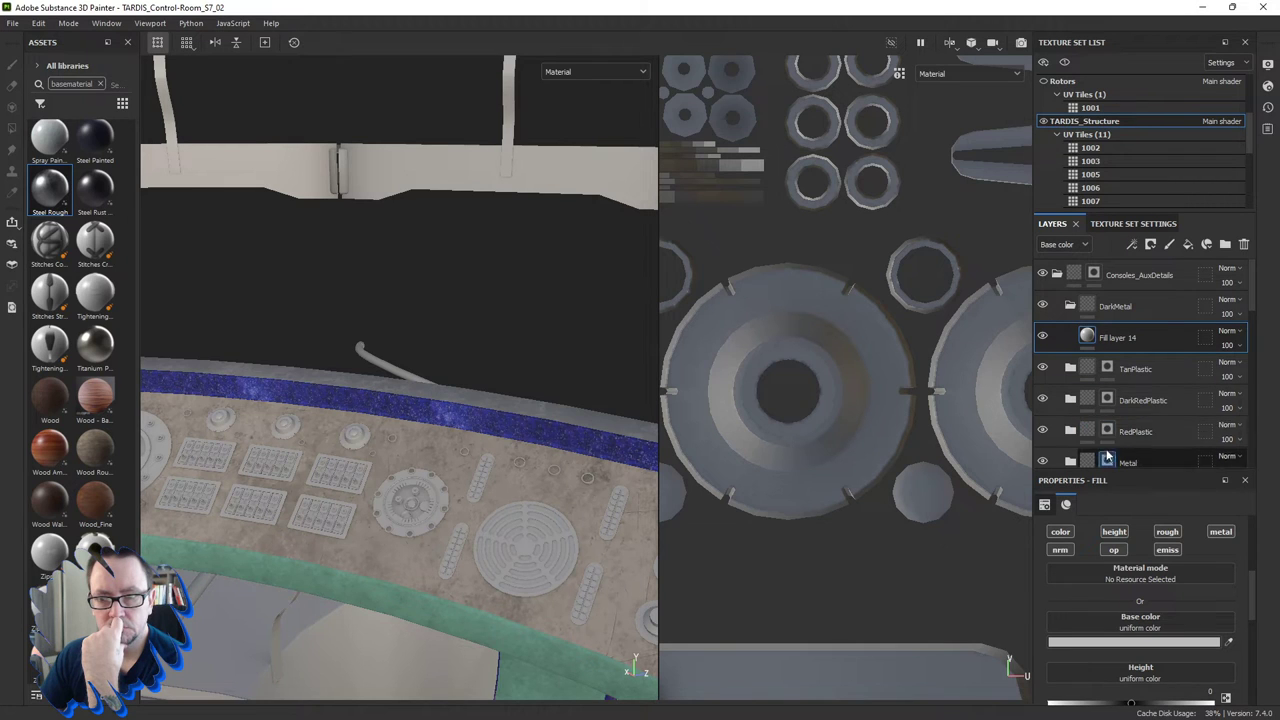
pyautogui.click(1093, 642)
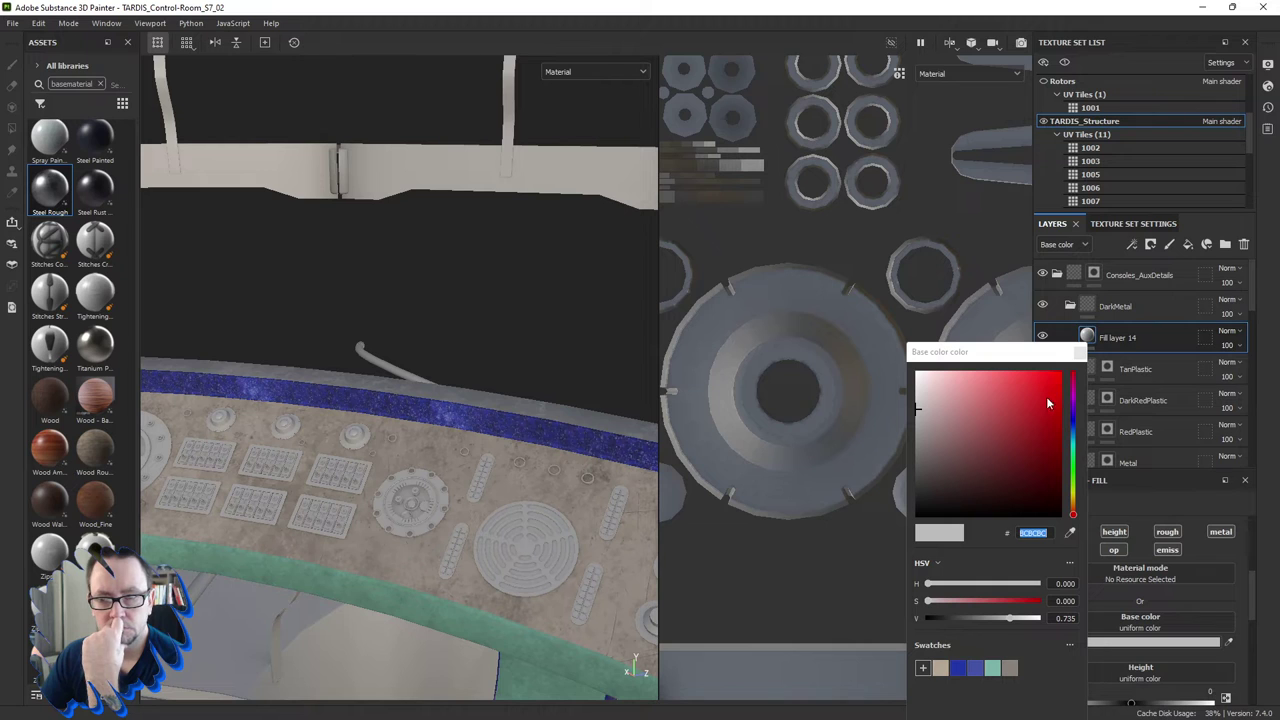
pyautogui.click(1006, 409)
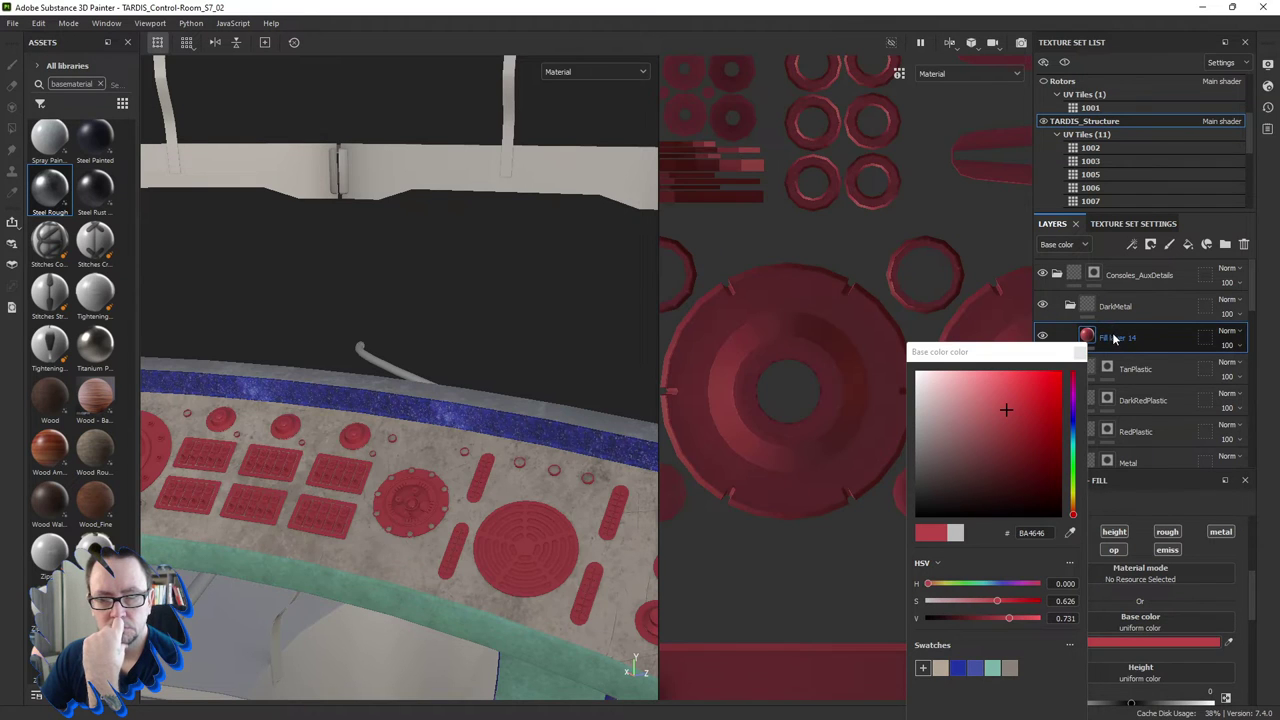
pyautogui.click(1093, 306)
pyautogui.rightClick(1093, 306)
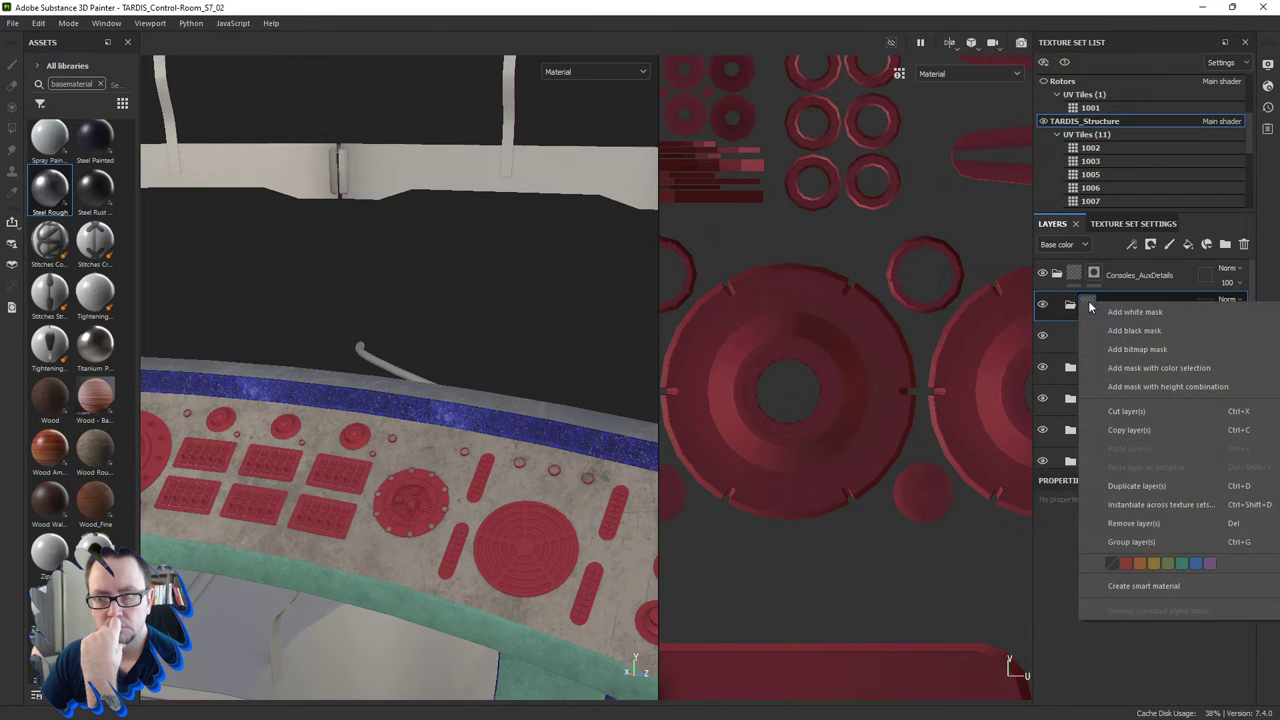
# Add a black mask to DarkMetal and fill two oval slotted strips and the circular grate red.
pyautogui.click(1125, 331)
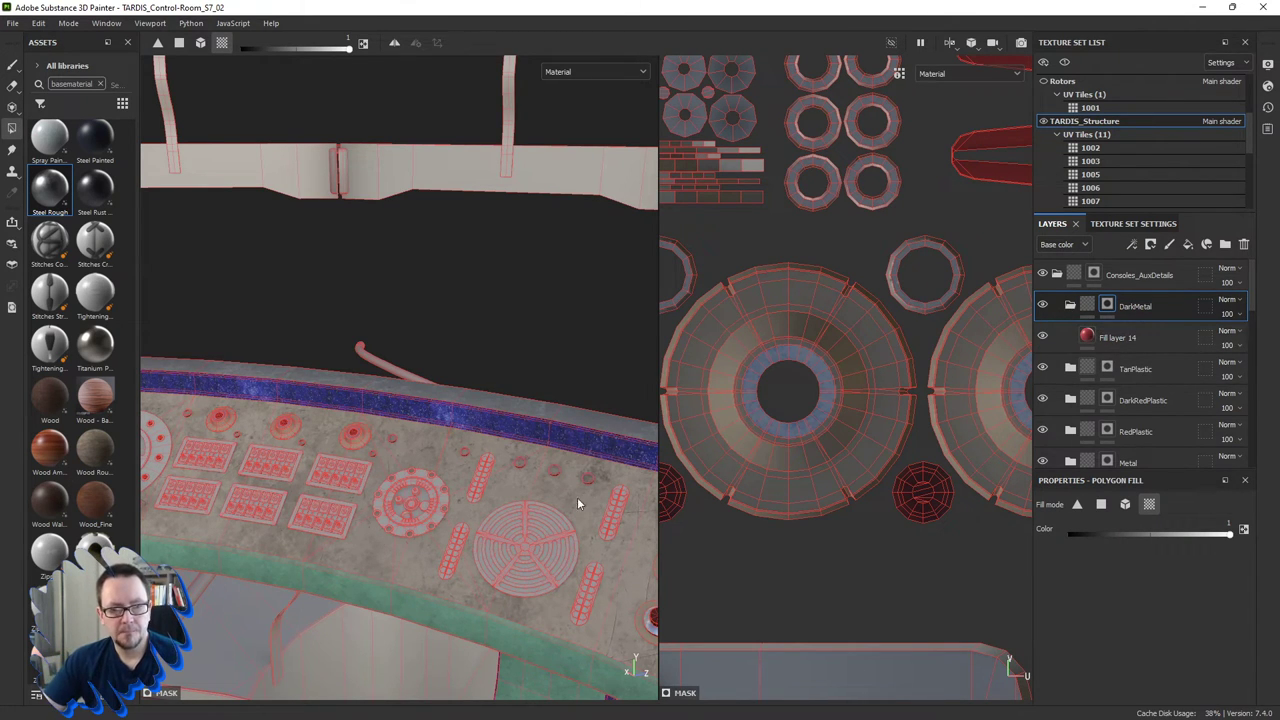
pyautogui.moveTo(400, 493)
pyautogui.mouseDown(button='middle')
pyautogui.moveTo(306, 428)
pyautogui.moveTo(528, 443)
pyautogui.mouseUp(button='middle')
pyautogui.scroll(-2, 785, 408)
pyautogui.scroll(-2, 785, 408)
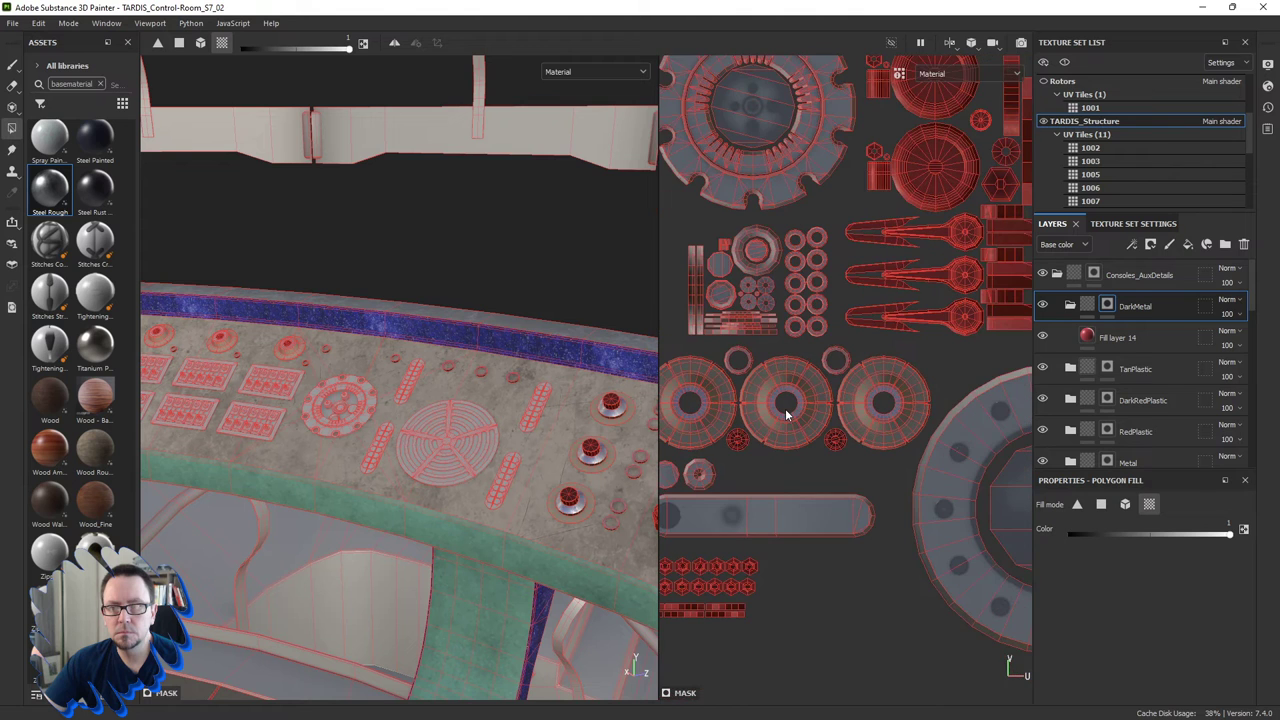
pyautogui.scroll(3, 540, 450)
pyautogui.scroll(3, 534, 423)
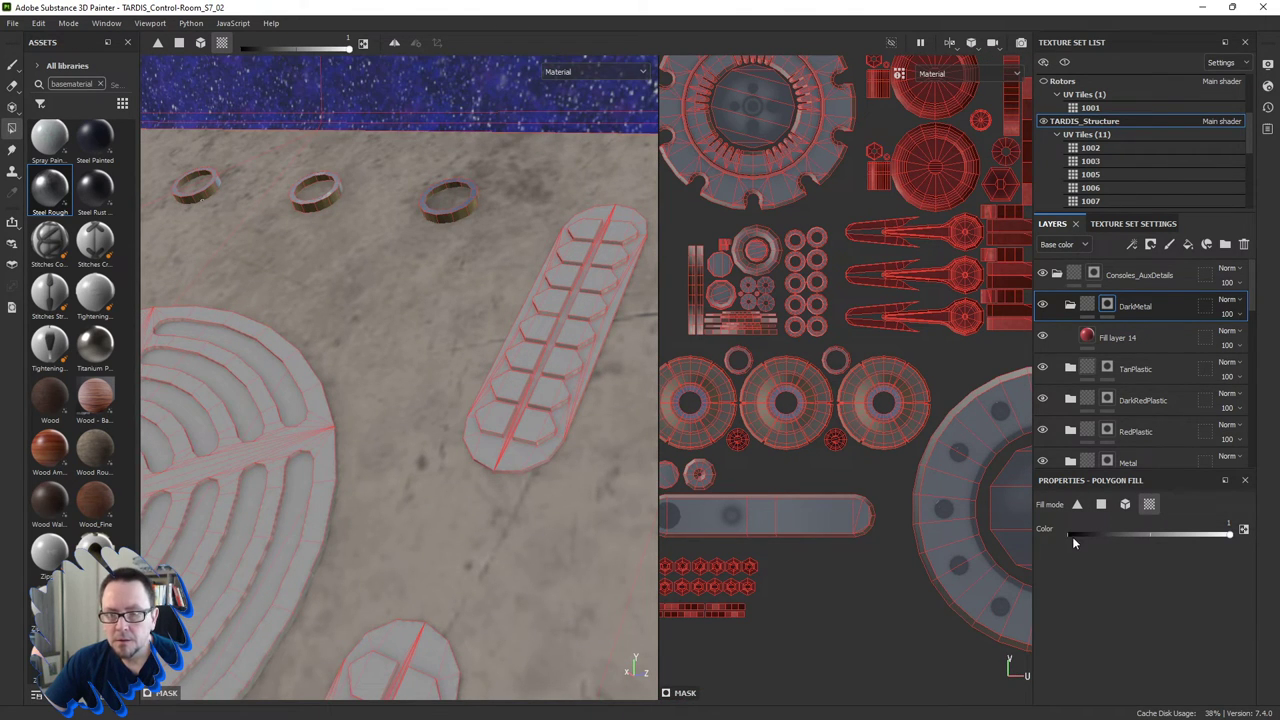
pyautogui.click(519, 462)
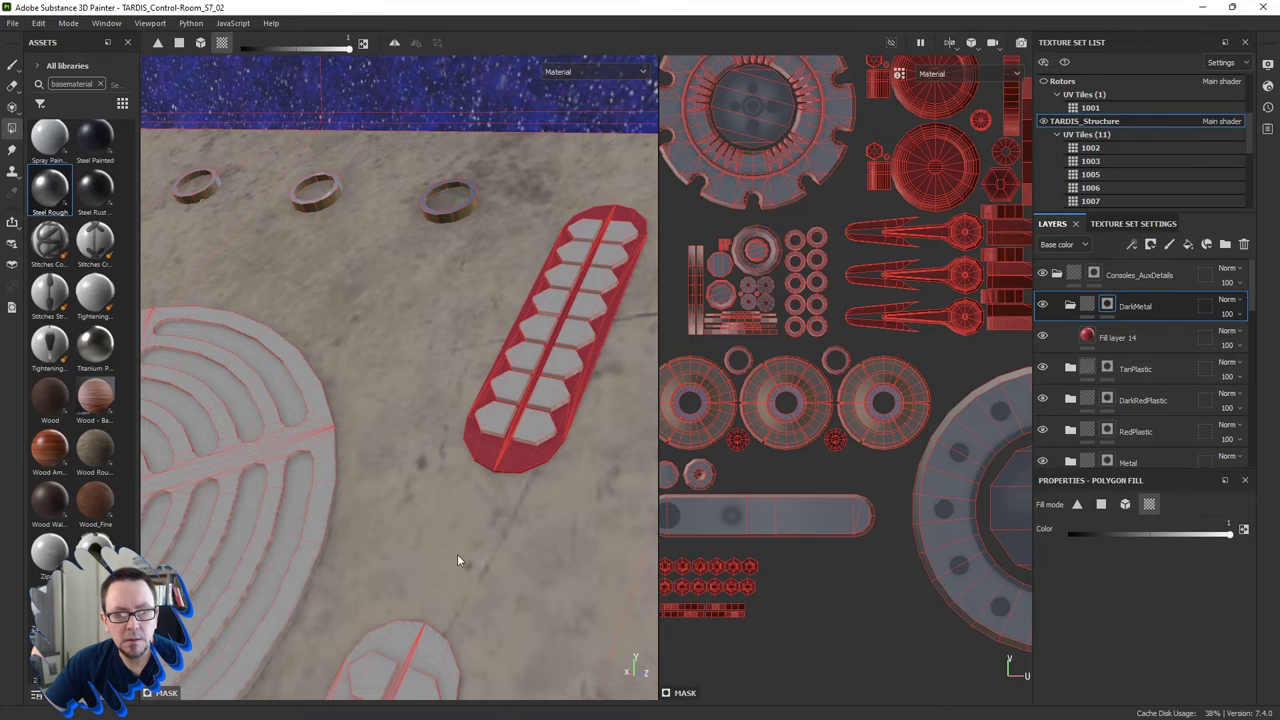
pyautogui.moveTo(457, 554); pyautogui.dragTo(475, 509, button='middle')
pyautogui.click(493, 450)
pyautogui.scroll(-3, 470, 455)
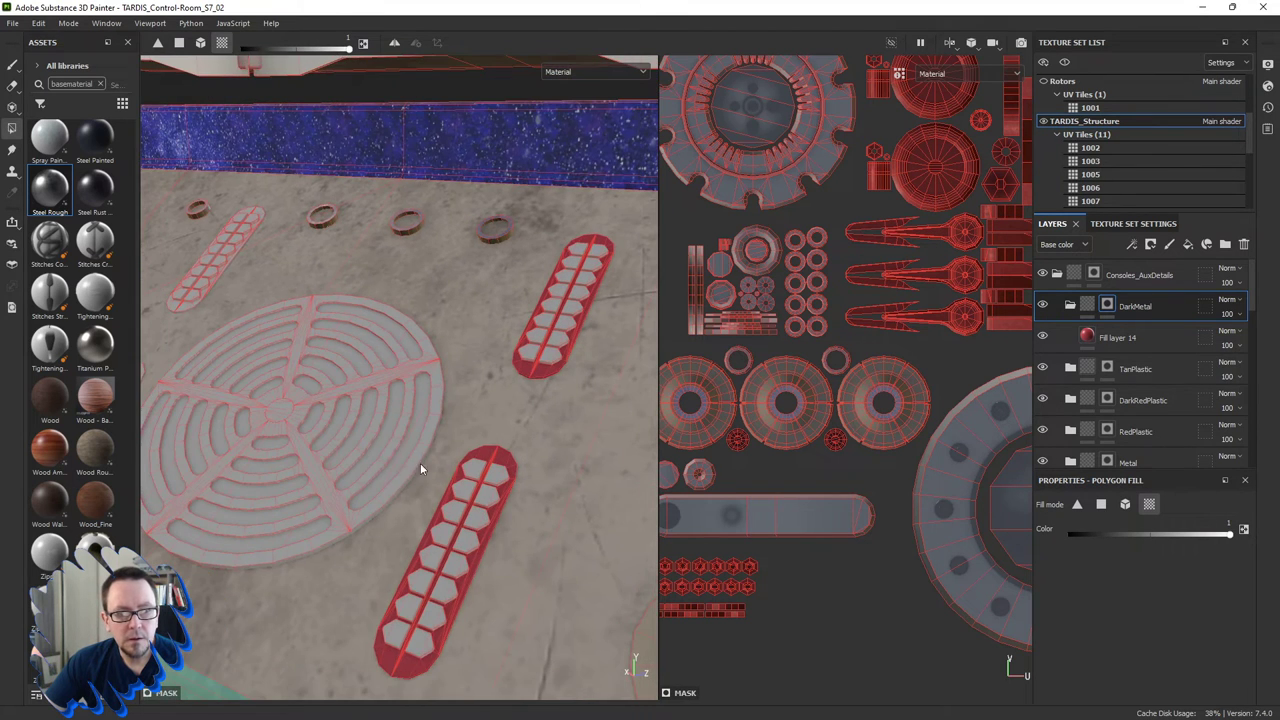
pyautogui.click(420, 456)
# Fill the lower-left slotted strip and another oval slotted strip red.
pyautogui.moveTo(250, 440); pyautogui.dragTo(391, 451, button='middle')
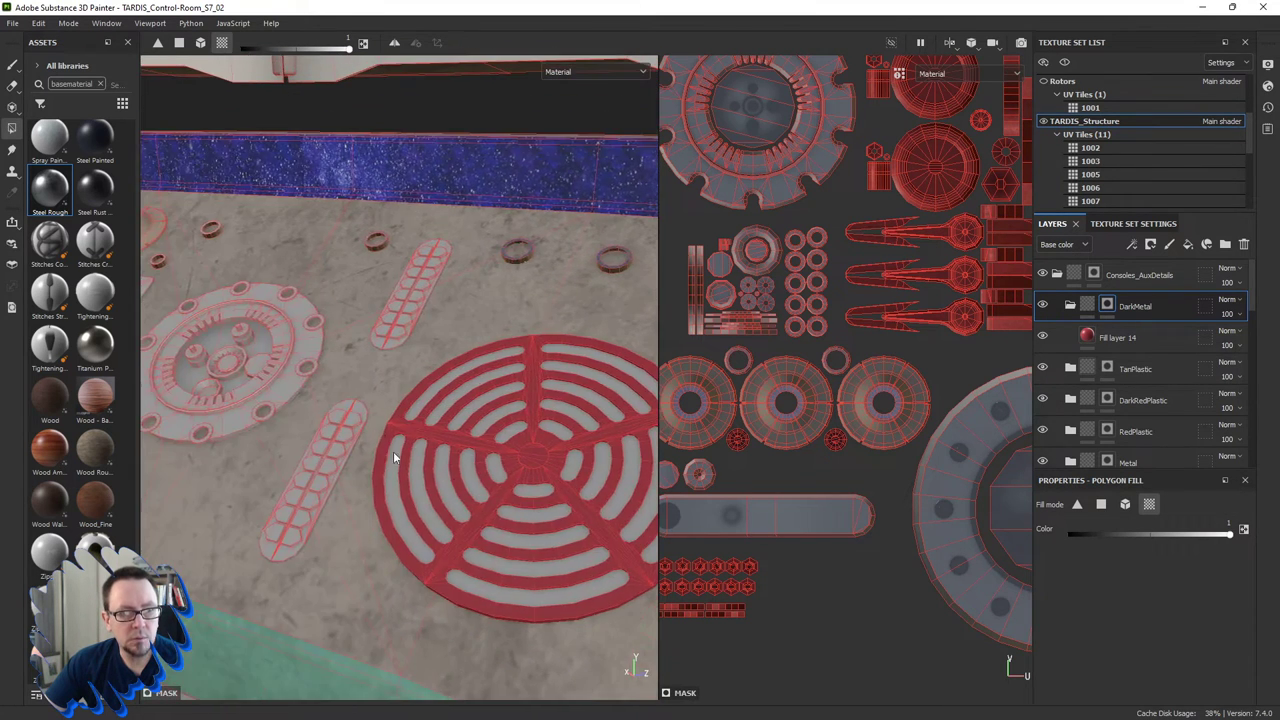
pyautogui.scroll(2, 385, 360)
pyautogui.scroll(2, 385, 360)
pyautogui.click(332, 470)
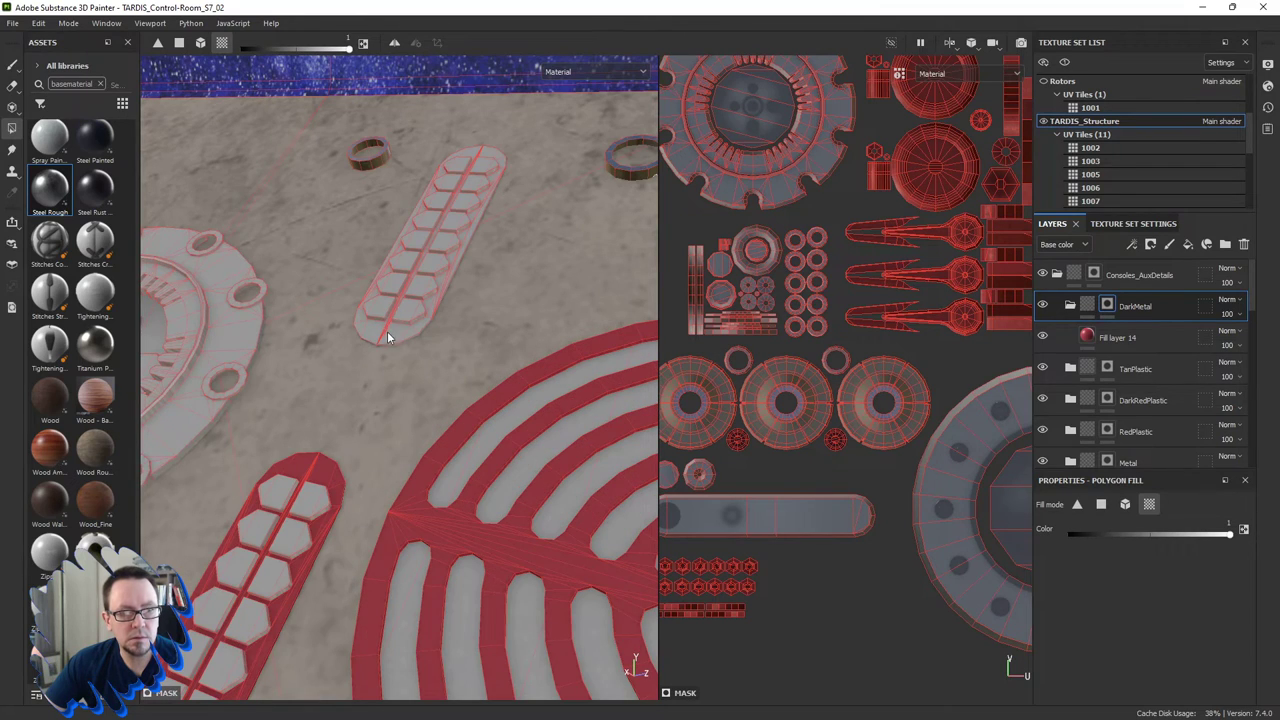
pyautogui.click(387, 338)
pyautogui.scroll(-3, 390, 342)
# Fill the strip beside the grate, the upper slotted strip and the large round grate red.
pyautogui.moveTo(390, 342)
pyautogui.keyDown('alt'); pyautogui.mouseDown()
pyautogui.moveTo(524, 412)
pyautogui.moveTo(398, 393)
pyautogui.mouseUp(); pyautogui.keyUp('alt')
pyautogui.keyDown('alt'); pyautogui.moveTo(519, 408); pyautogui.dragTo(404, 403); pyautogui.keyUp('alt')
pyautogui.scroll(2, 362, 398)
pyautogui.scroll(3, 388, 423)
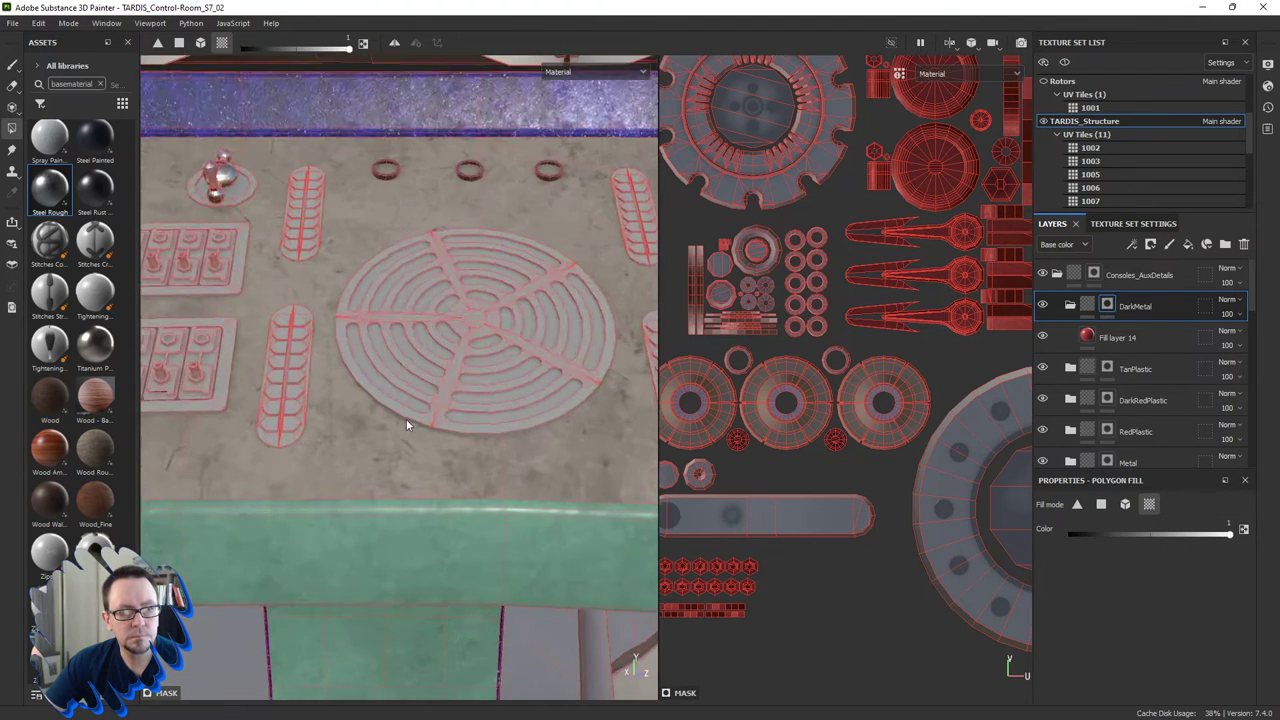
pyautogui.scroll(3, 406, 419)
pyautogui.click(233, 342)
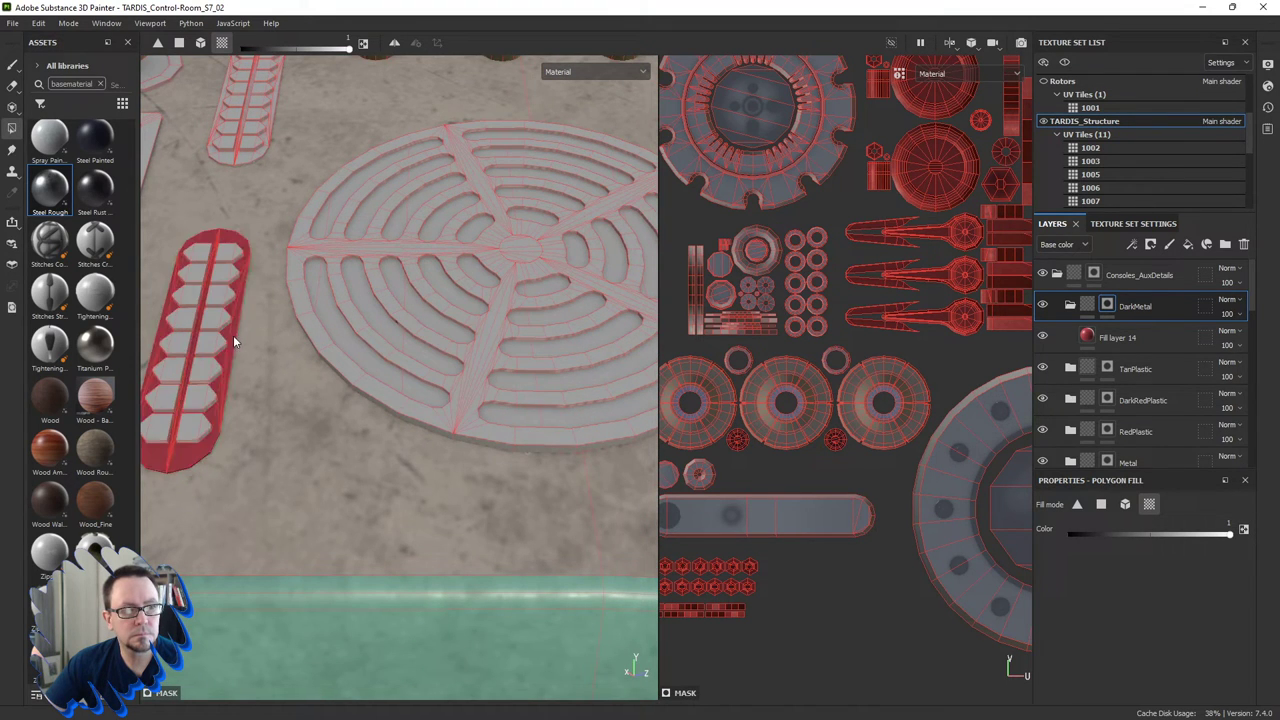
pyautogui.click(238, 157)
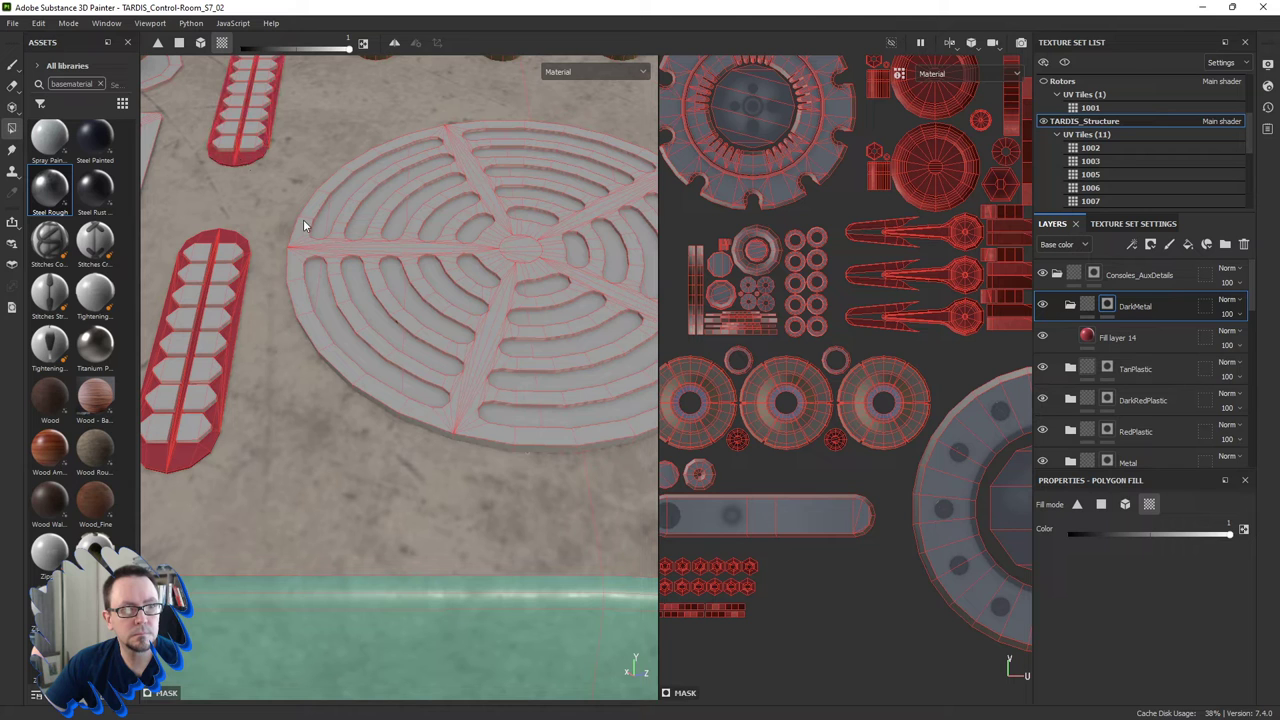
pyautogui.click(303, 219)
# Fill another upper and lower slotted strip red.
pyautogui.keyDown('alt'); pyautogui.moveTo(484, 300); pyautogui.dragTo(526, 316); pyautogui.keyUp('alt')
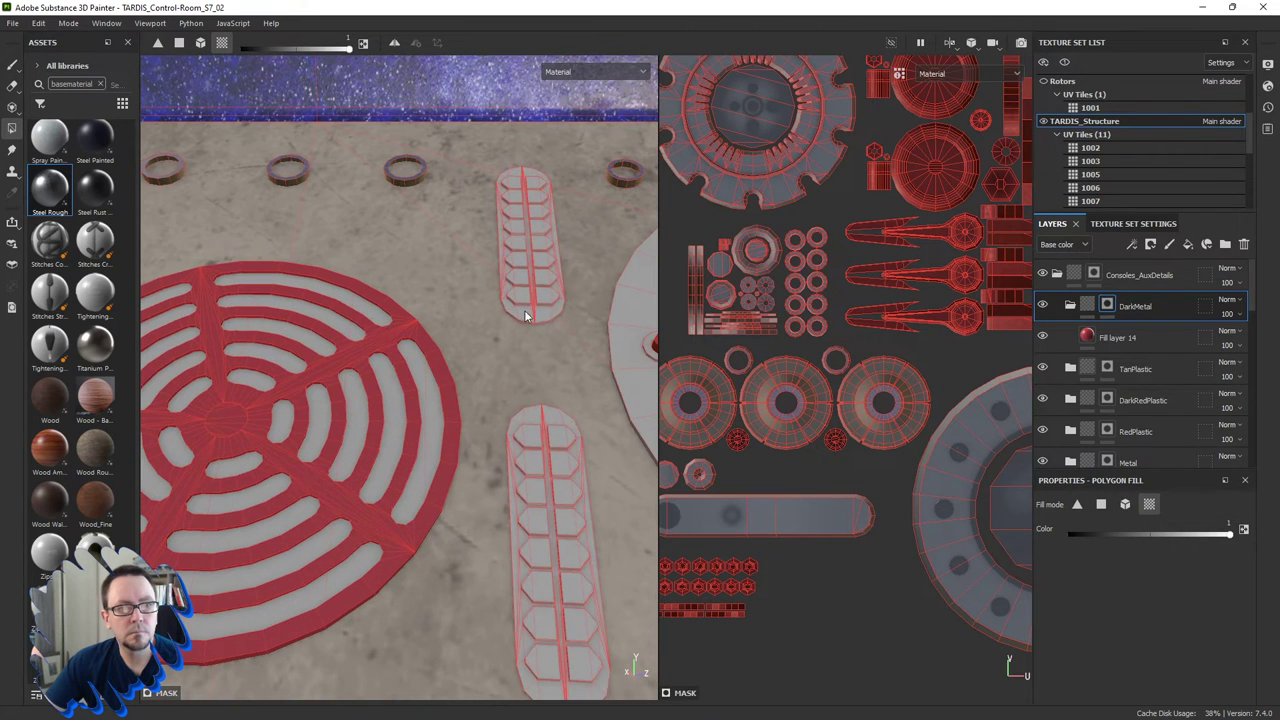
pyautogui.click(532, 314)
pyautogui.click(538, 414)
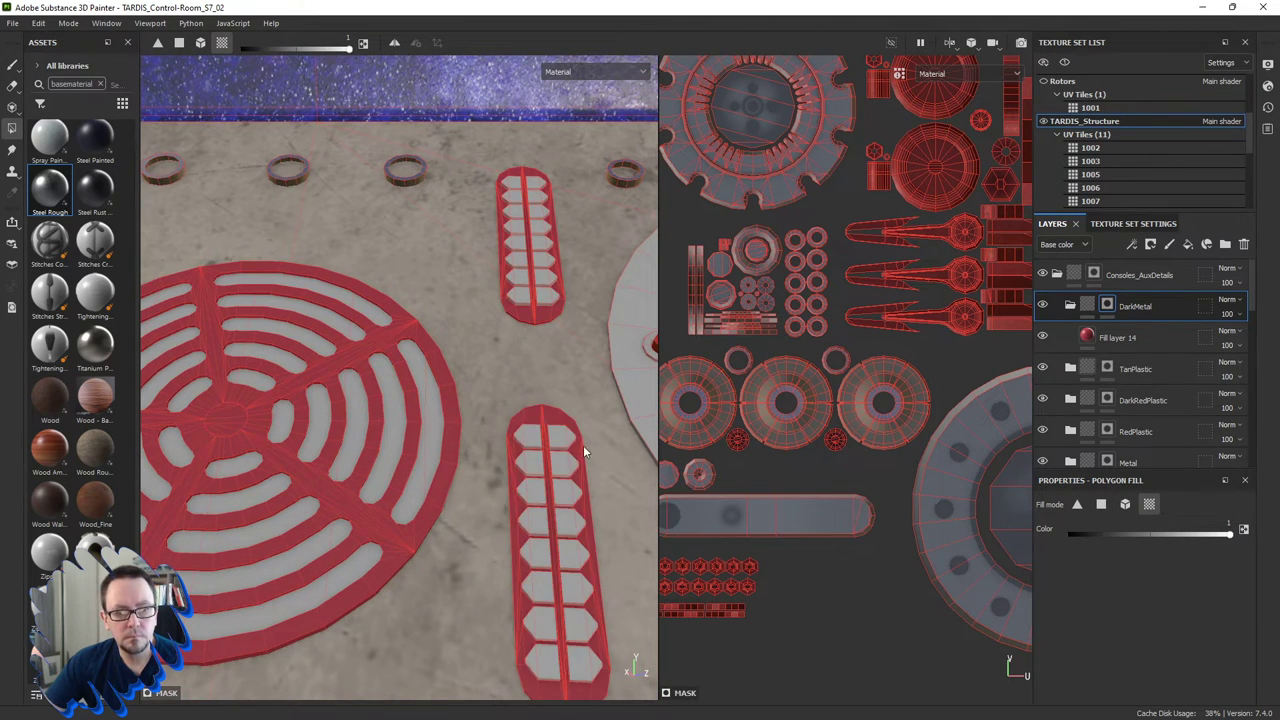
pyautogui.scroll(-5, 583, 444)
pyautogui.keyDown('alt'); pyautogui.moveTo(583, 444); pyautogui.dragTo(440, 417); pyautogui.keyUp('alt')
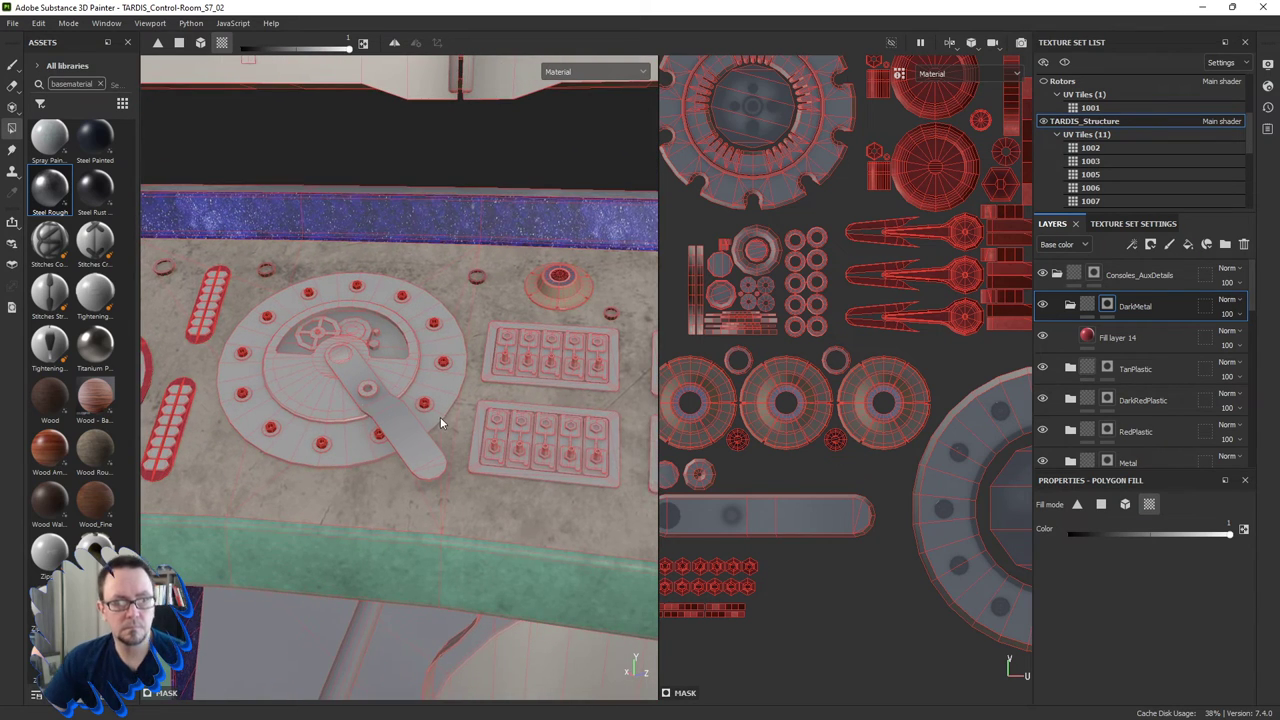
pyautogui.moveTo(597, 396)
pyautogui.keyDown('alt'); pyautogui.mouseDown()
pyautogui.moveTo(409, 400)
pyautogui.moveTo(360, 383)
pyautogui.moveTo(434, 374)
pyautogui.moveTo(341, 344)
pyautogui.mouseUp(); pyautogui.keyUp('alt')
pyautogui.keyDown('alt'); pyautogui.moveTo(341, 344); pyautogui.dragTo(504, 352, button='right'); pyautogui.keyUp('alt')
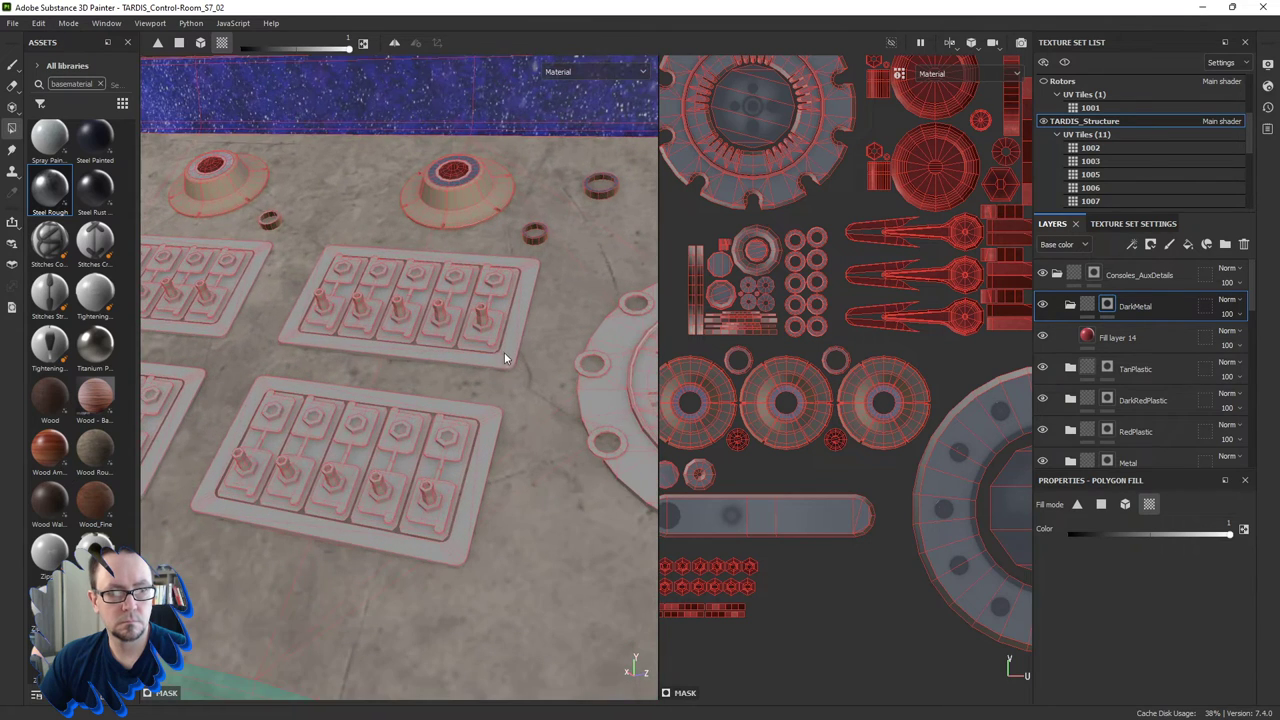
# Fill the lower, upper-left and lower-left button panel bases red.
pyautogui.click(496, 418)
pyautogui.keyDown('alt'); pyautogui.moveTo(408, 412); pyautogui.dragTo(450, 402); pyautogui.keyUp('alt')
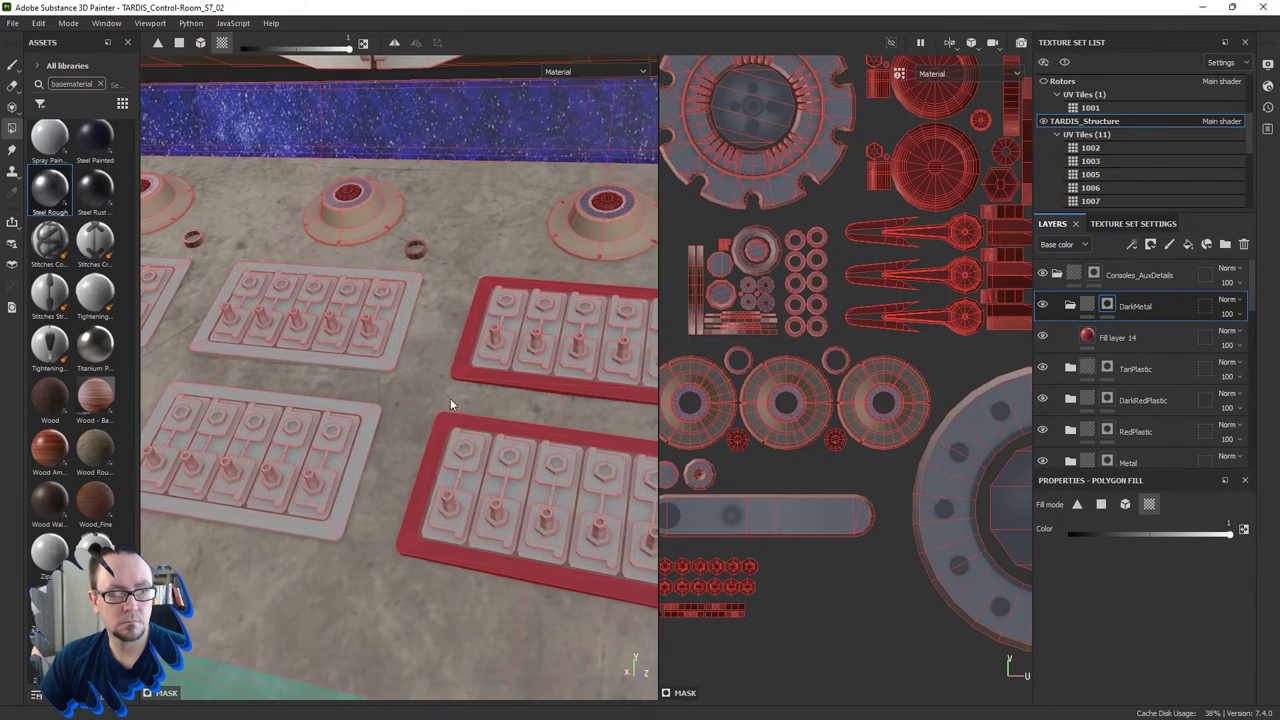
pyautogui.click(380, 356)
pyautogui.click(368, 420)
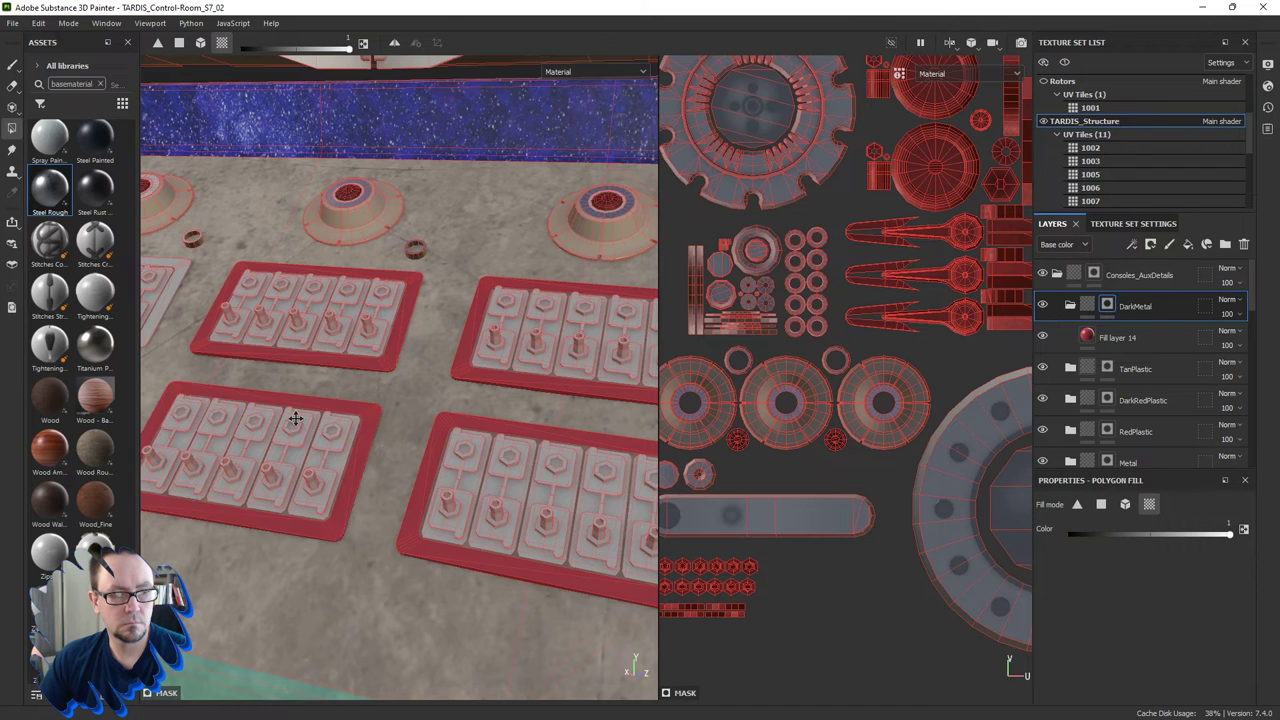
pyautogui.moveTo(294, 420)
pyautogui.keyDown('alt'); pyautogui.mouseDown(button='middle')
pyautogui.moveTo(434, 434)
pyautogui.moveTo(443, 486)
pyautogui.moveTo(432, 465)
pyautogui.mouseUp(button='middle'); pyautogui.keyUp('alt')
pyautogui.keyDown('alt'); pyautogui.moveTo(432, 465); pyautogui.dragTo(291, 380); pyautogui.keyUp('alt')
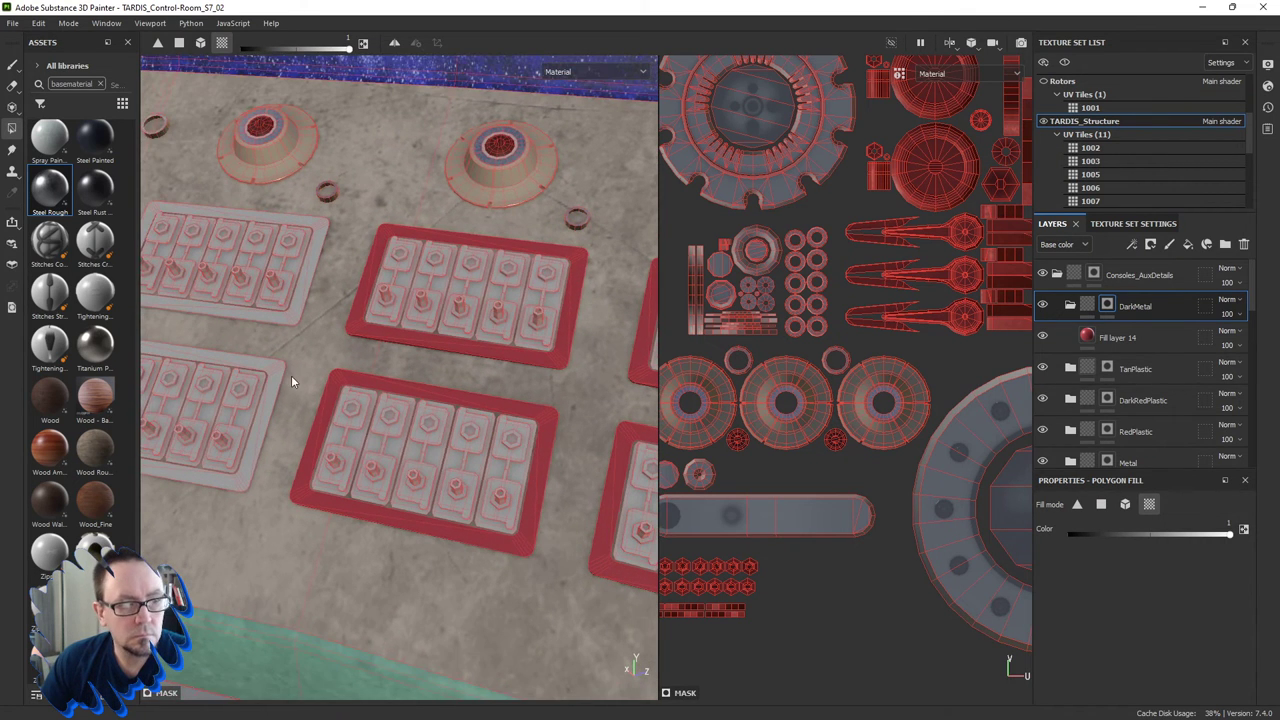
# Fill the upper and lower frames of three more button panel pairs red.
pyautogui.click(285, 322)
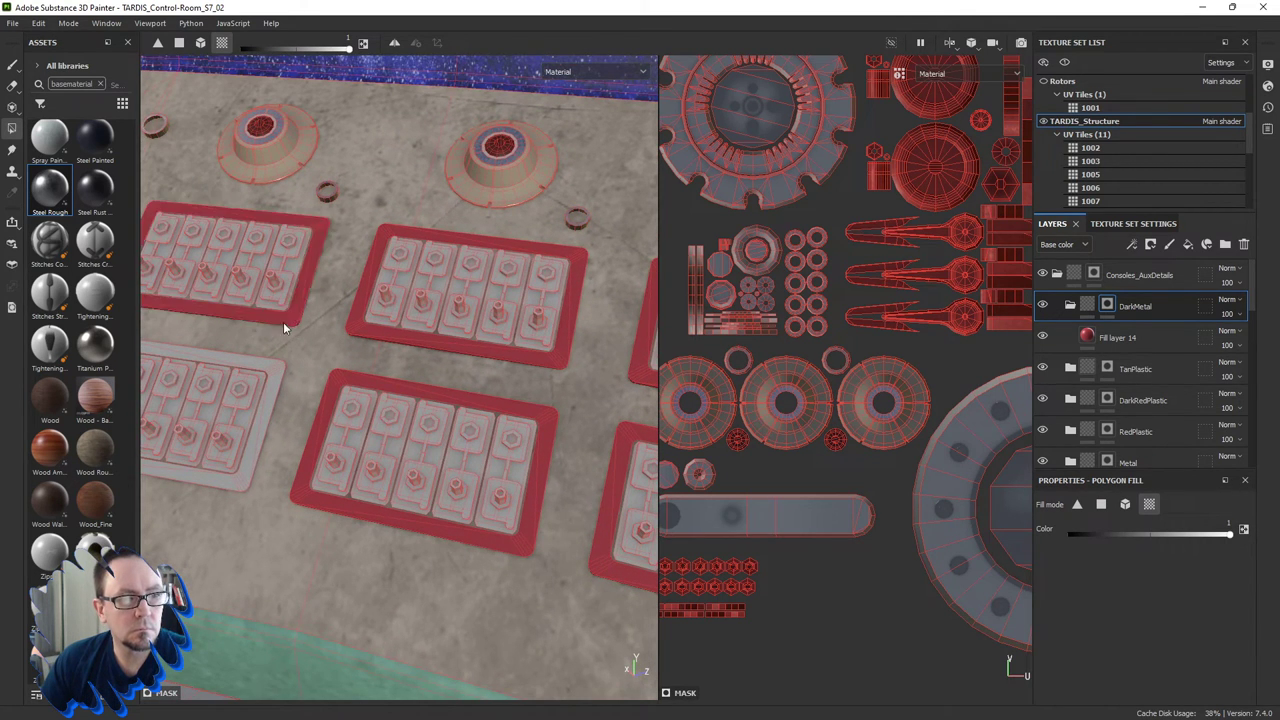
pyautogui.click(274, 373)
pyautogui.moveTo(274, 373)
pyautogui.keyDown('alt'); pyautogui.mouseDown(button='middle')
pyautogui.moveTo(350, 386)
pyautogui.moveTo(460, 349)
pyautogui.moveTo(353, 376)
pyautogui.mouseUp(button='middle'); pyautogui.keyUp('alt')
pyautogui.click(356, 380)
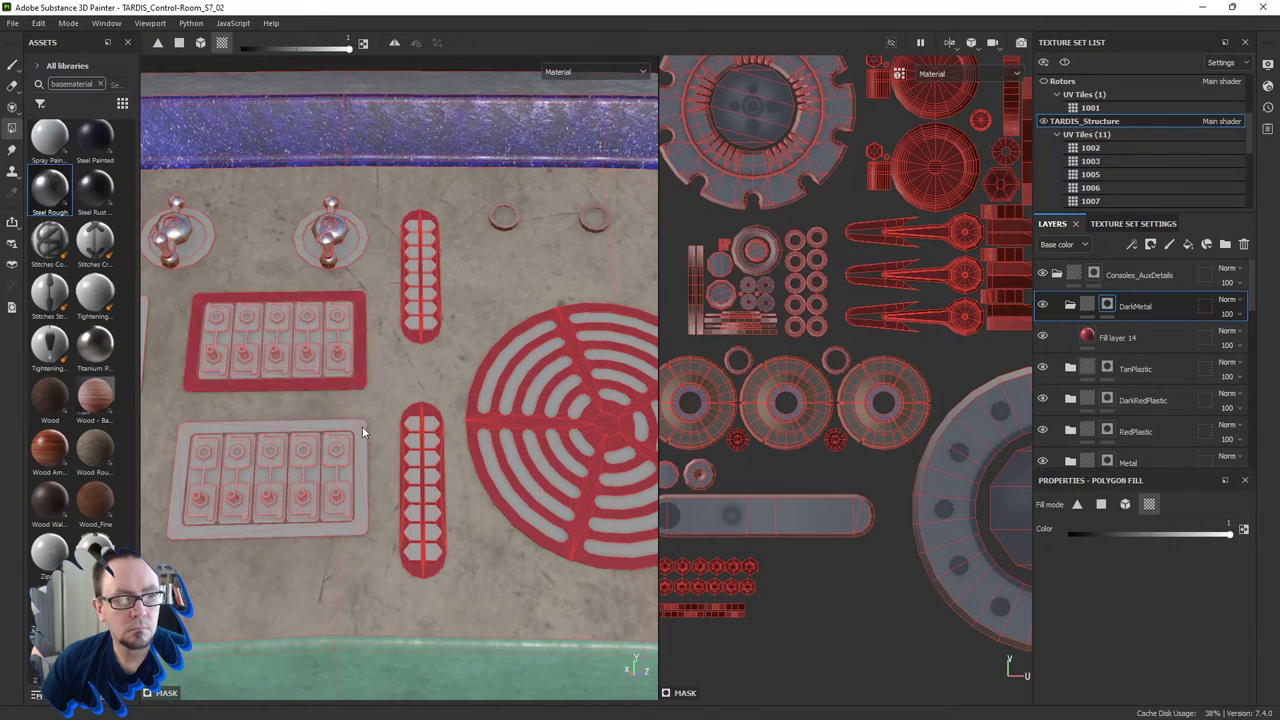
pyautogui.click(362, 426)
pyautogui.keyDown('alt'); pyautogui.moveTo(228, 413); pyautogui.dragTo(379, 396, button='middle'); pyautogui.keyUp('alt')
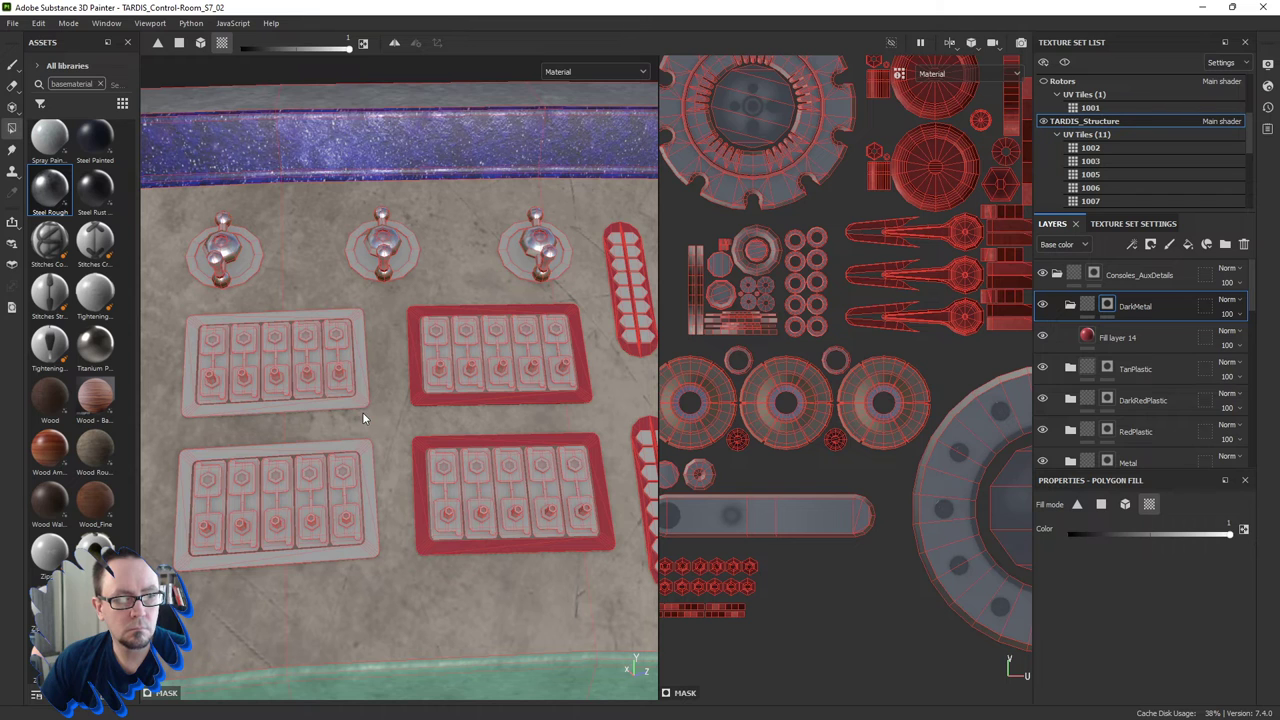
pyautogui.click(363, 406)
pyautogui.click(368, 457)
# Pull back to check the panels and grille, then collapse the DarkMetal group.
pyautogui.scroll(-2, 370, 457)
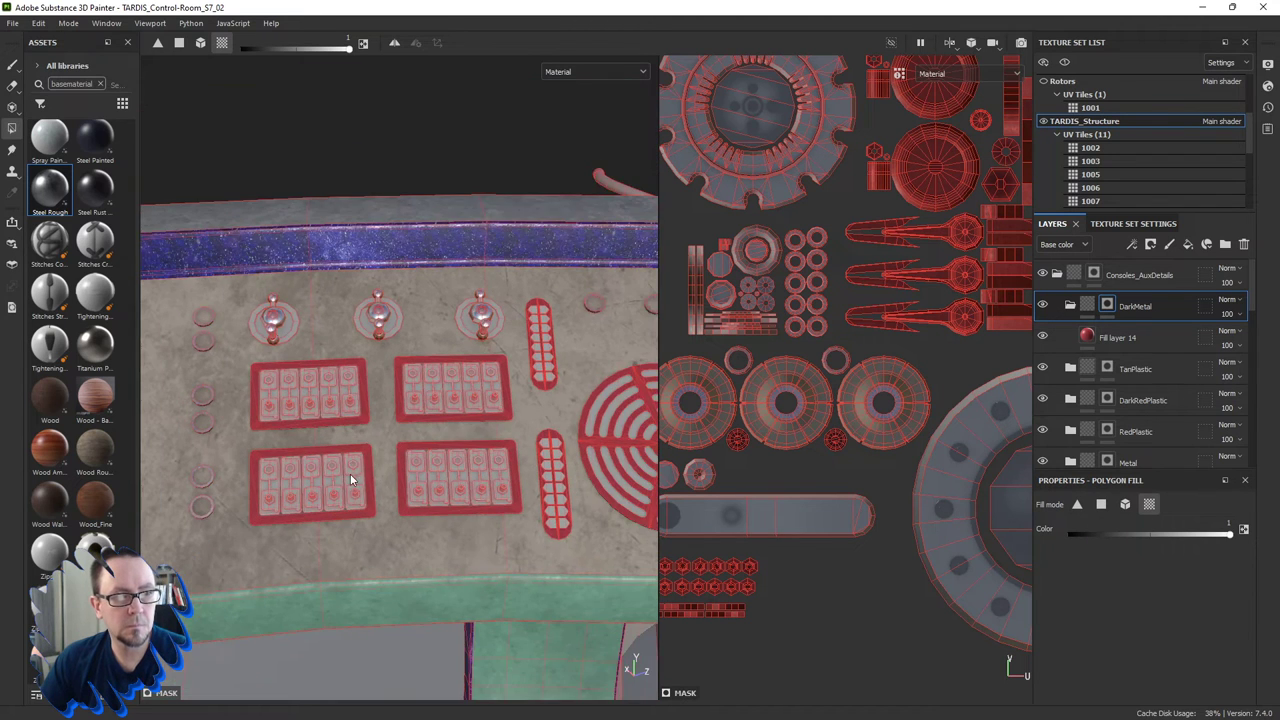
pyautogui.moveTo(357, 480)
pyautogui.keyDown('alt'); pyautogui.mouseDown()
pyautogui.moveTo(457, 449)
pyautogui.moveTo(329, 449)
pyautogui.moveTo(514, 436)
pyautogui.mouseUp(); pyautogui.keyUp('alt')
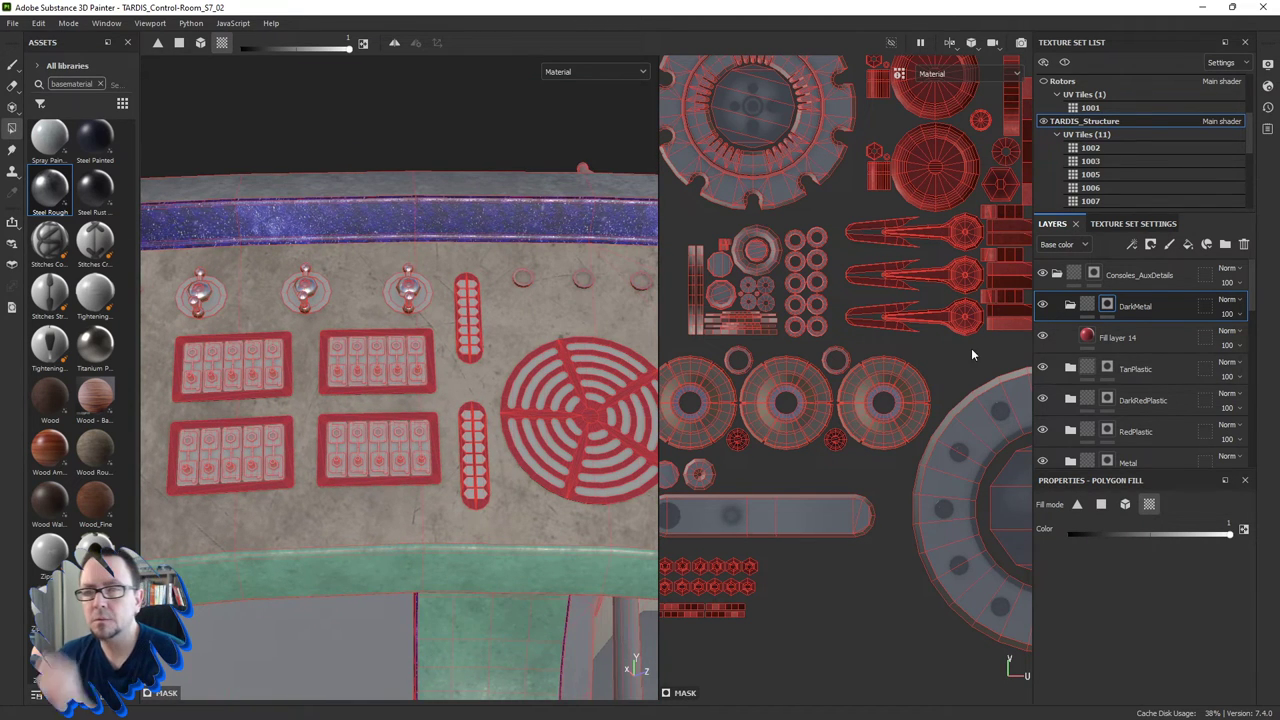
pyautogui.click(1070, 305)
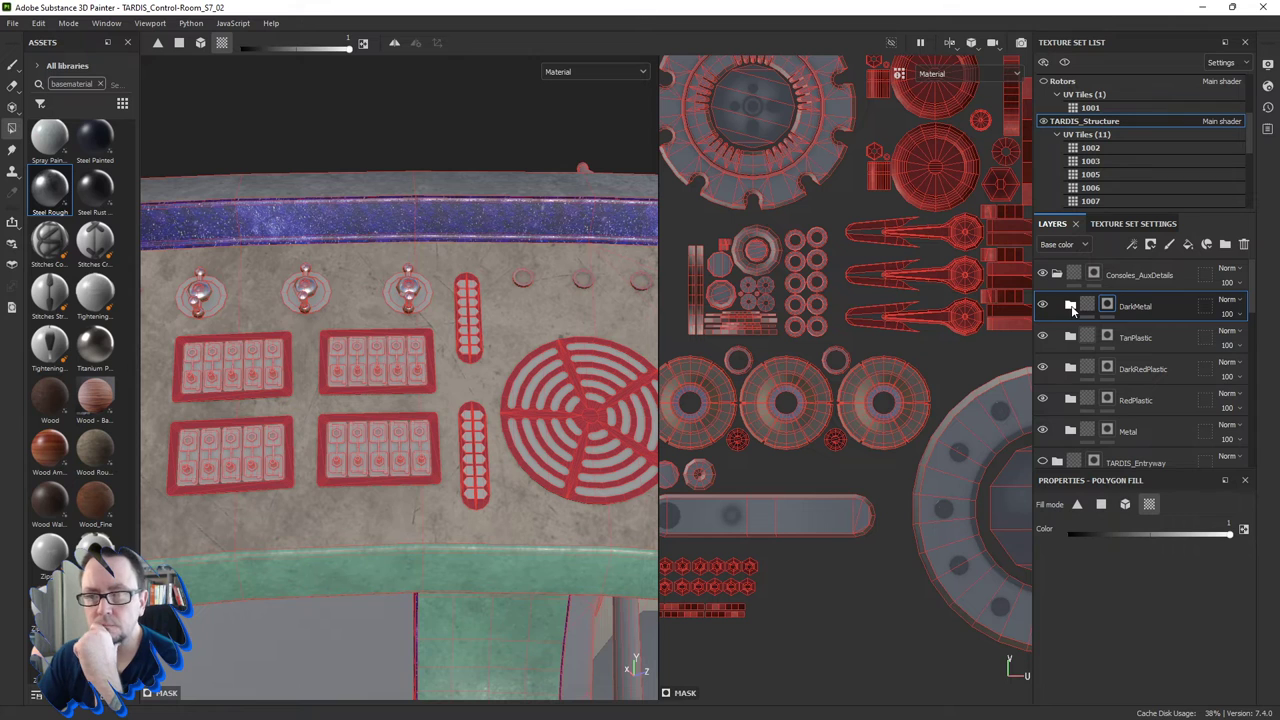
# On the DarkRedPlastic mask, fill the centre and left toggle base disks dark red.
pyautogui.click(1127, 369)
pyautogui.click(1107, 369)
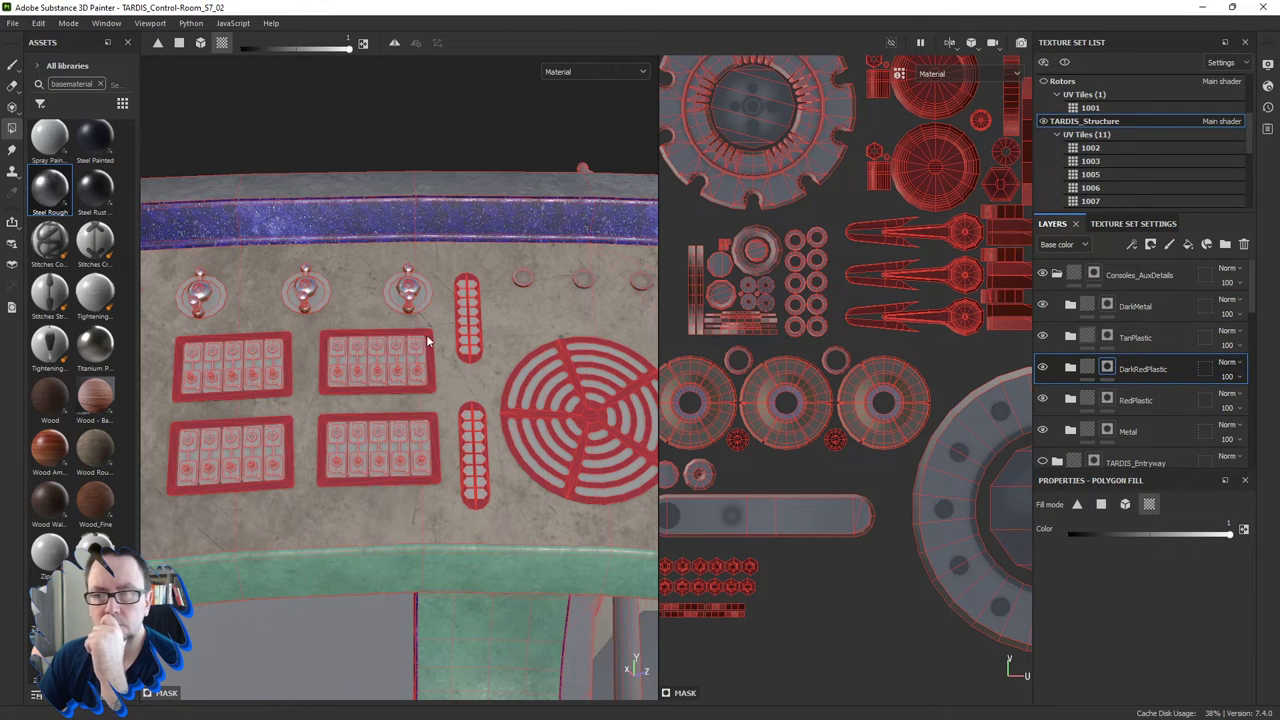
pyautogui.scroll(3, 443, 295)
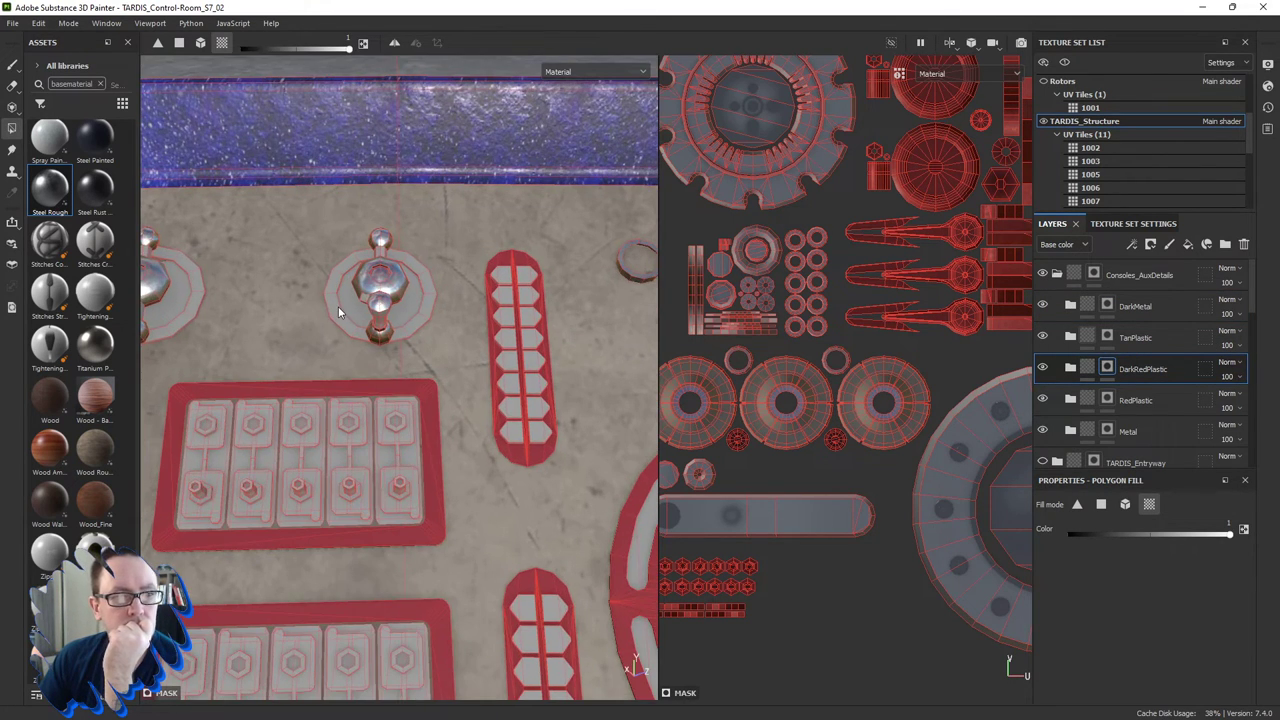
pyautogui.click(338, 306)
pyautogui.click(180, 308)
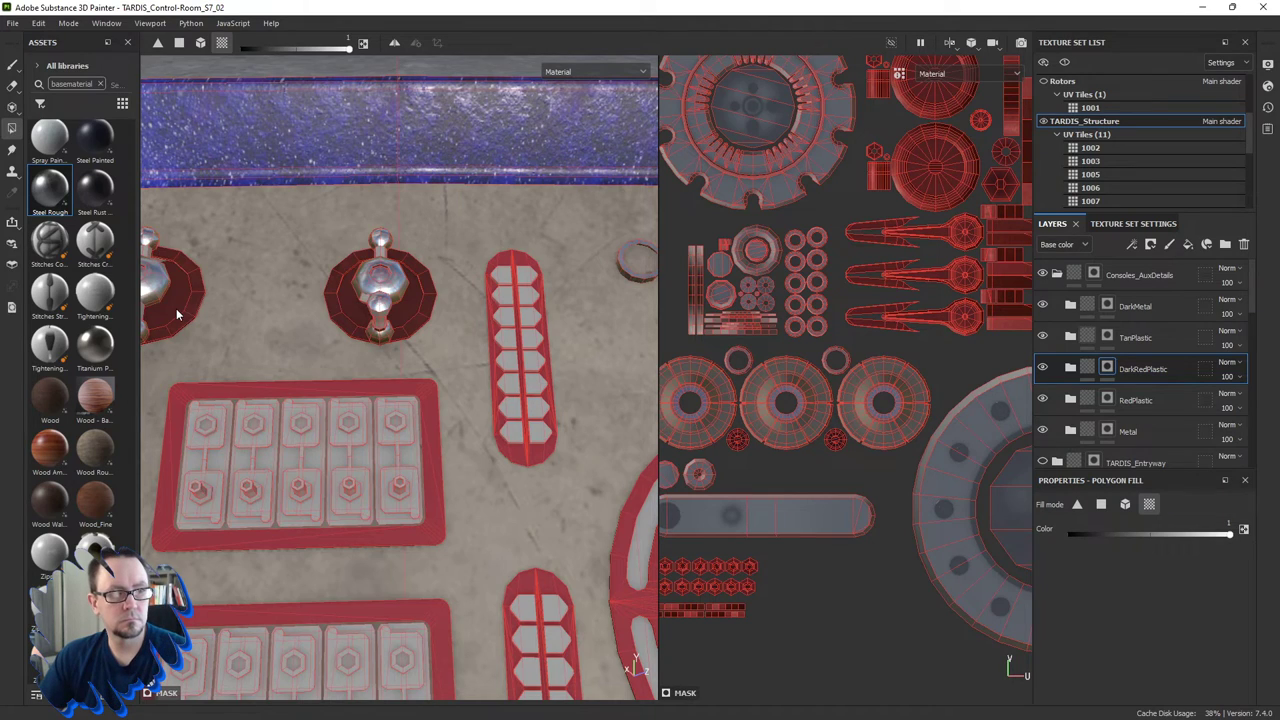
pyautogui.moveTo(177, 314)
pyautogui.keyDown('alt'); pyautogui.mouseDown()
pyautogui.moveTo(320, 319)
pyautogui.moveTo(155, 392)
pyautogui.moveTo(406, 344)
pyautogui.moveTo(302, 361)
pyautogui.mouseUp(); pyautogui.keyUp('alt')
pyautogui.scroll(3, 484, 345)
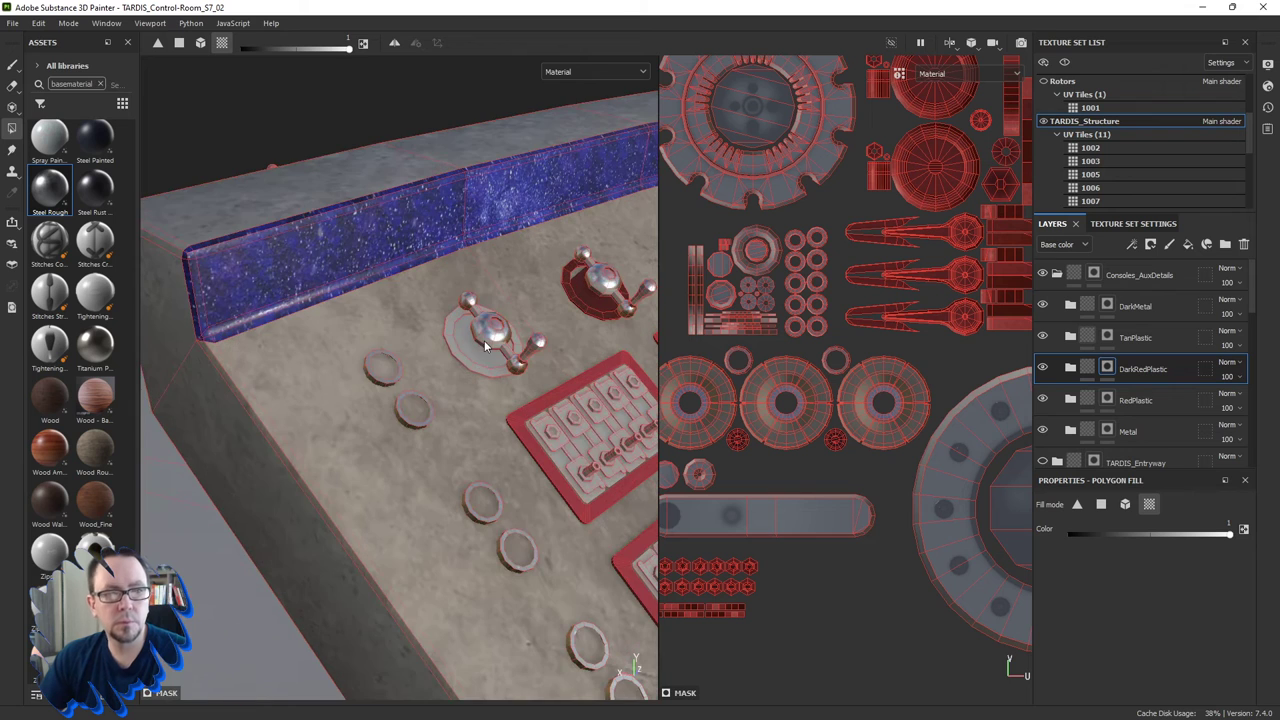
pyautogui.click(477, 360)
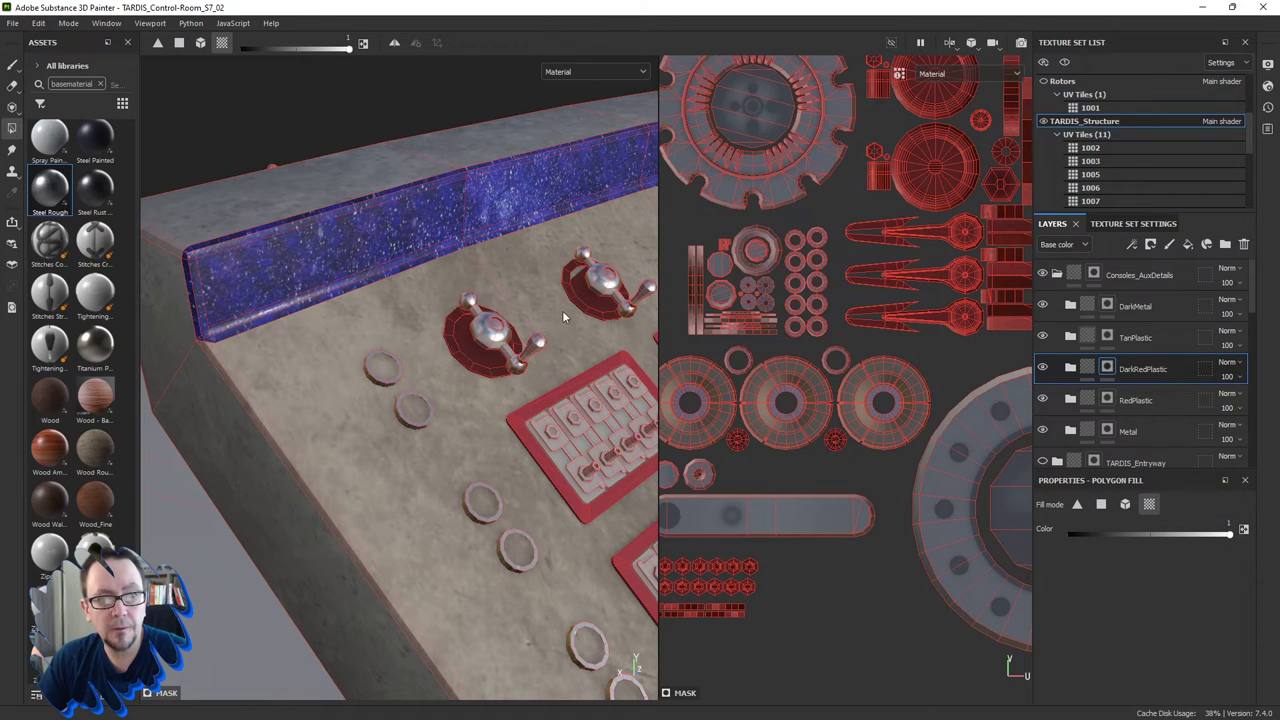
# Orbit along the curved console to inspect the toggle bases, then reselect and expand DarkMetal.
pyautogui.keyDown('alt'); pyautogui.moveTo(562, 318); pyautogui.dragTo(600, 280); pyautogui.keyUp('alt')
pyautogui.scroll(2, 605, 271)
pyautogui.scroll(3, 605, 276)
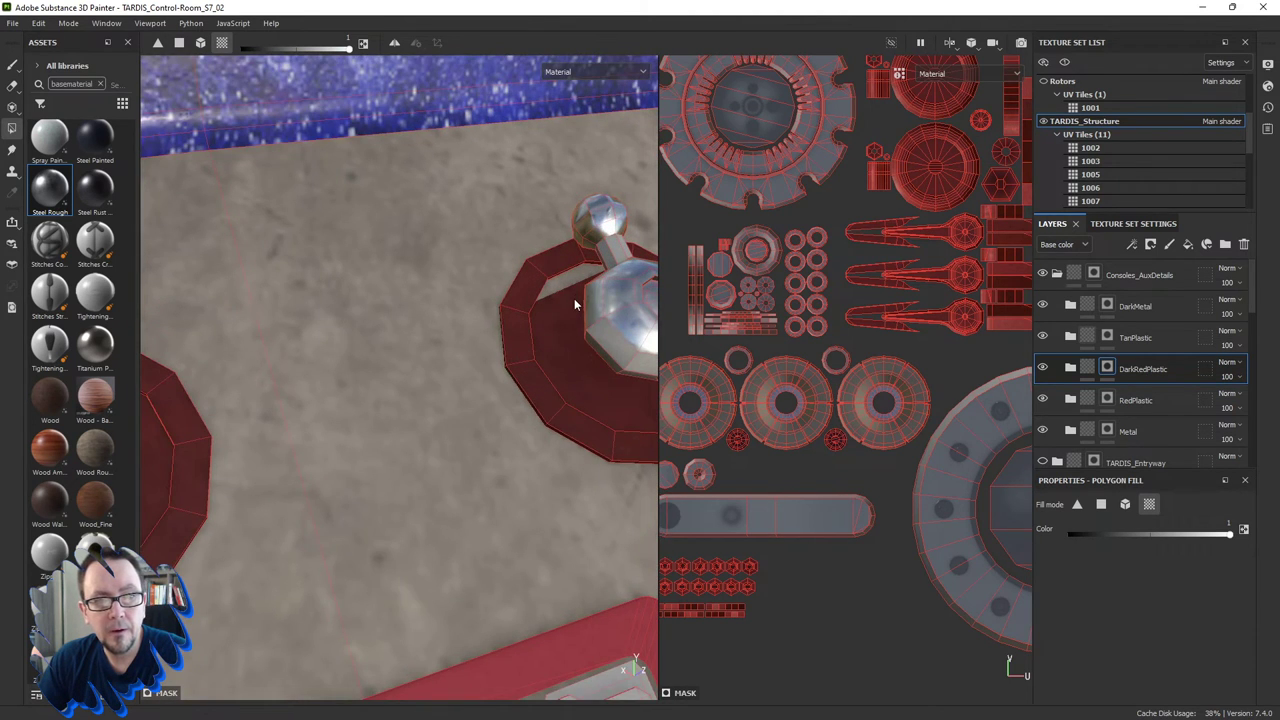
pyautogui.scroll(-3, 574, 284)
pyautogui.moveTo(566, 288)
pyautogui.keyDown('alt'); pyautogui.mouseDown()
pyautogui.moveTo(578, 284)
pyautogui.moveTo(437, 333)
pyautogui.moveTo(403, 361)
pyautogui.moveTo(520, 380)
pyautogui.mouseUp(); pyautogui.keyUp('alt')
pyautogui.scroll(2, 415, 323)
pyautogui.scroll(2, 415, 323)
pyautogui.scroll(-2, 780, 415)
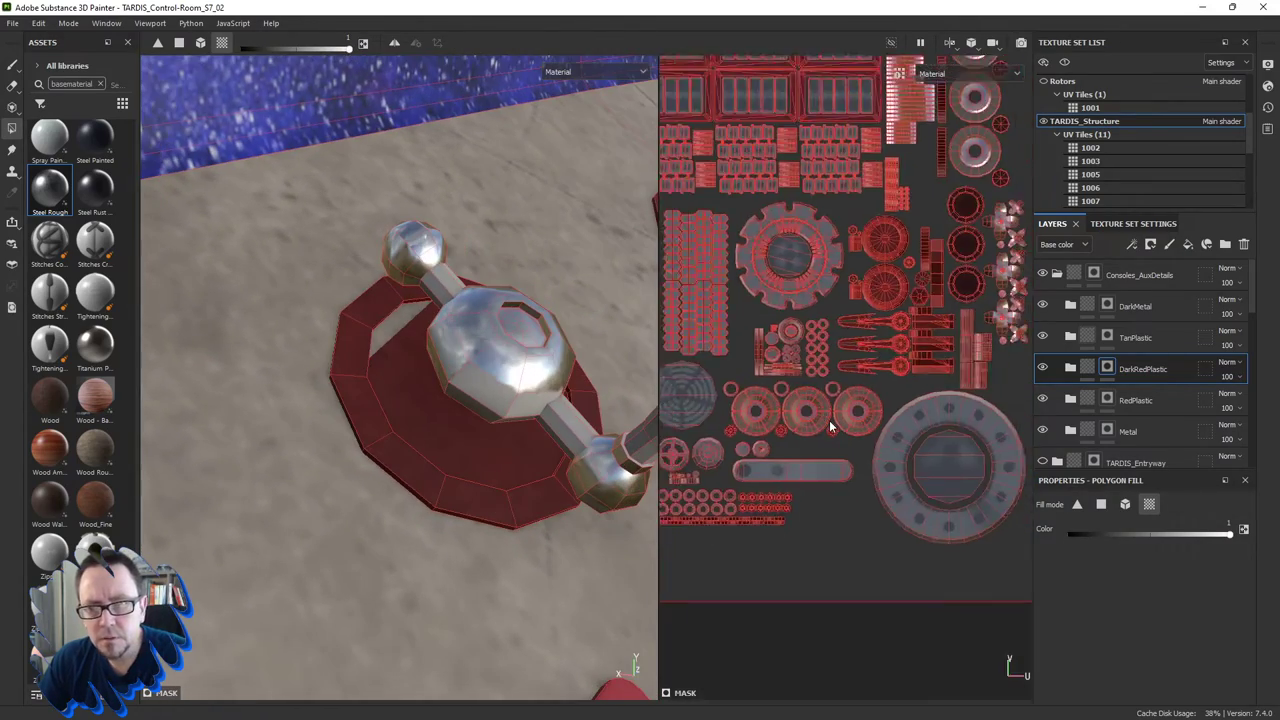
pyautogui.scroll(-2, 829, 420)
pyautogui.scroll(2, 965, 270)
pyautogui.scroll(2, 932, 272)
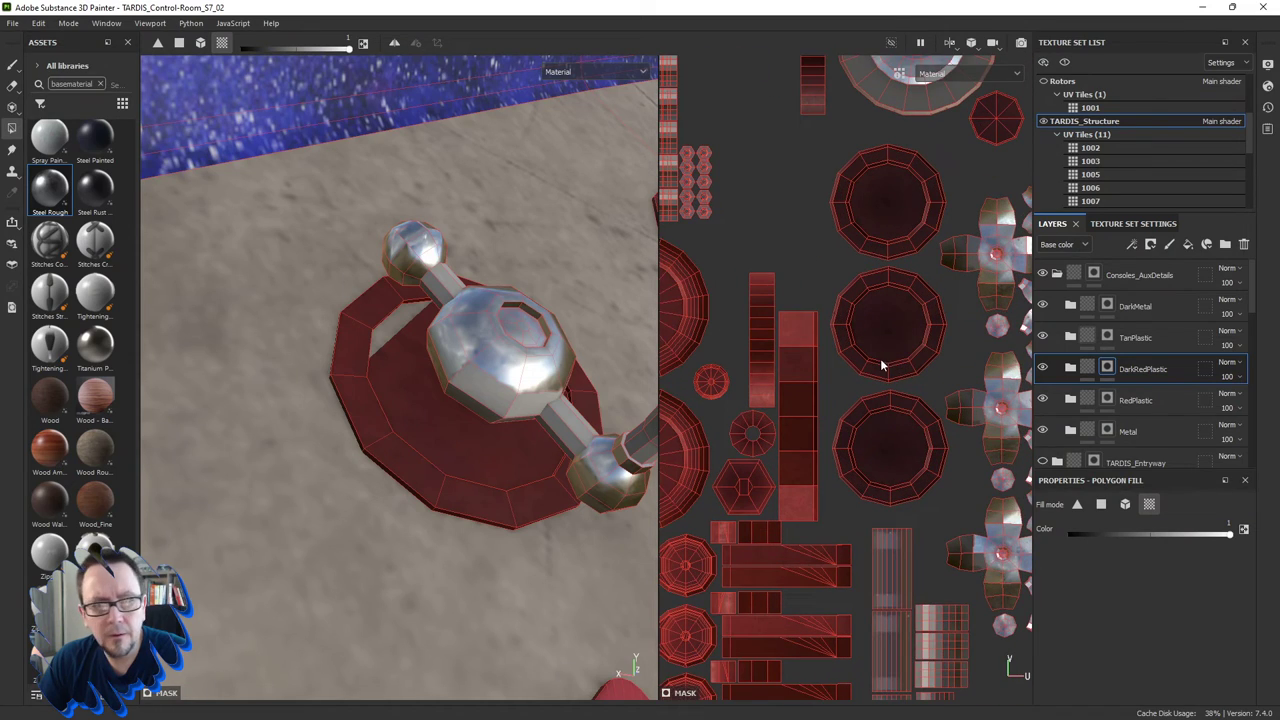
pyautogui.moveTo(590, 355)
pyautogui.keyDown('alt'); pyautogui.mouseDown()
pyautogui.moveTo(428, 258)
pyautogui.moveTo(347, 365)
pyautogui.moveTo(349, 403)
pyautogui.mouseUp(); pyautogui.keyUp('alt')
pyautogui.scroll(-5, 347, 365)
pyautogui.scroll(-3, 350, 385)
pyautogui.moveTo(549, 431)
pyautogui.keyDown('alt'); pyautogui.mouseDown()
pyautogui.moveTo(540, 403)
pyautogui.moveTo(422, 336)
pyautogui.mouseUp(); pyautogui.keyUp('alt')
pyautogui.scroll(3, 466, 456)
pyautogui.moveTo(466, 456)
pyautogui.keyDown('alt'); pyautogui.mouseDown()
pyautogui.moveTo(466, 428)
pyautogui.moveTo(371, 349)
pyautogui.mouseUp(); pyautogui.keyUp('alt')
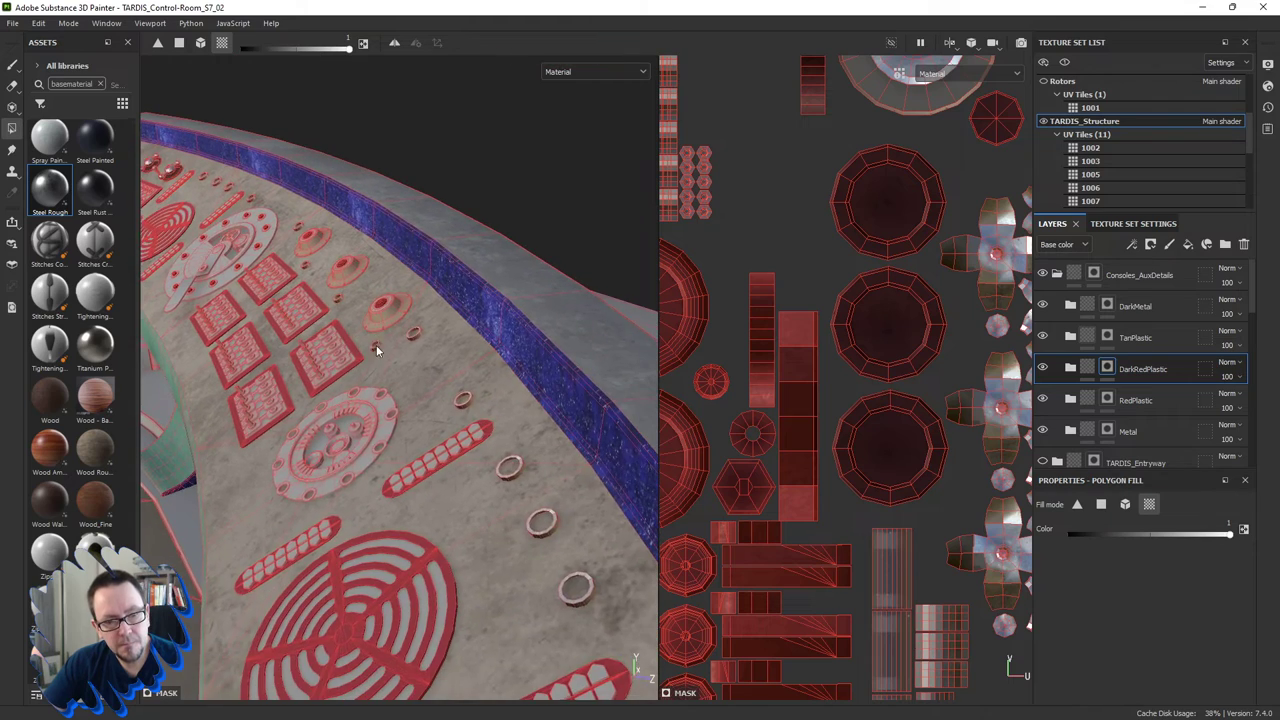
pyautogui.scroll(-3, 556, 400)
pyautogui.moveTo(556, 400)
pyautogui.keyDown('alt'); pyautogui.mouseDown()
pyautogui.moveTo(412, 390)
pyautogui.moveTo(580, 420)
pyautogui.mouseUp(); pyautogui.keyUp('alt')
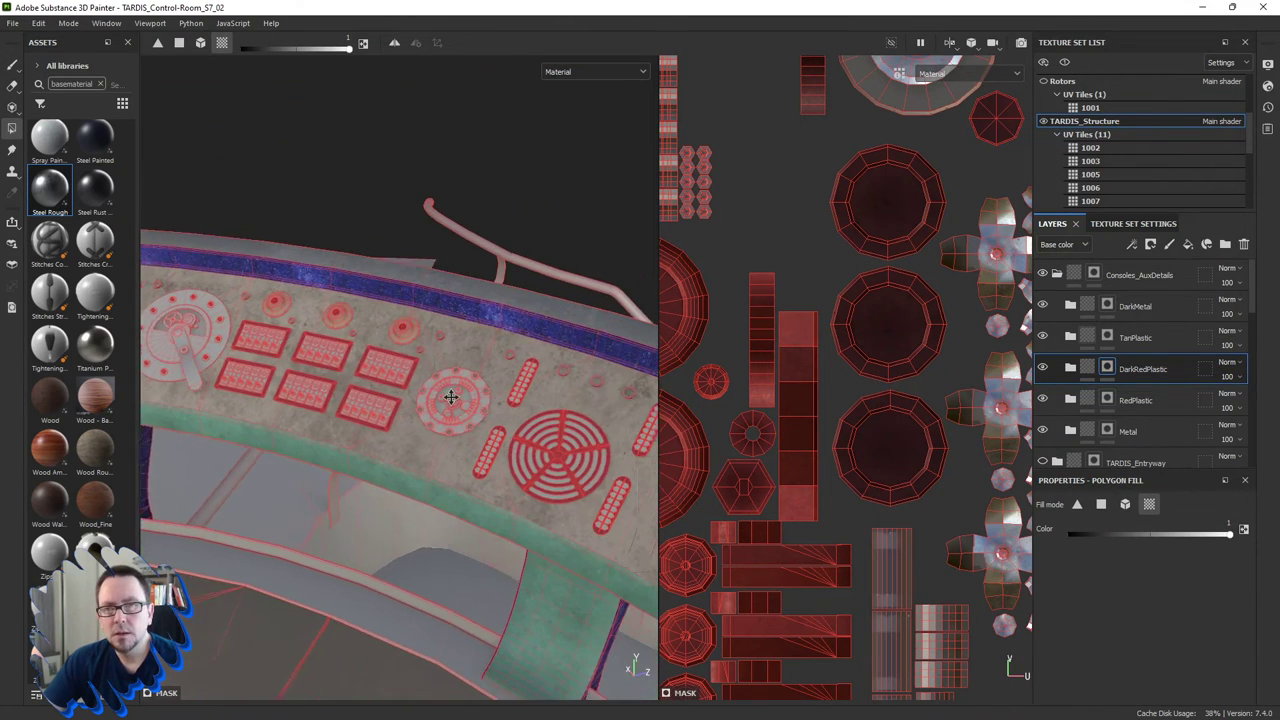
pyautogui.click(1130, 311)
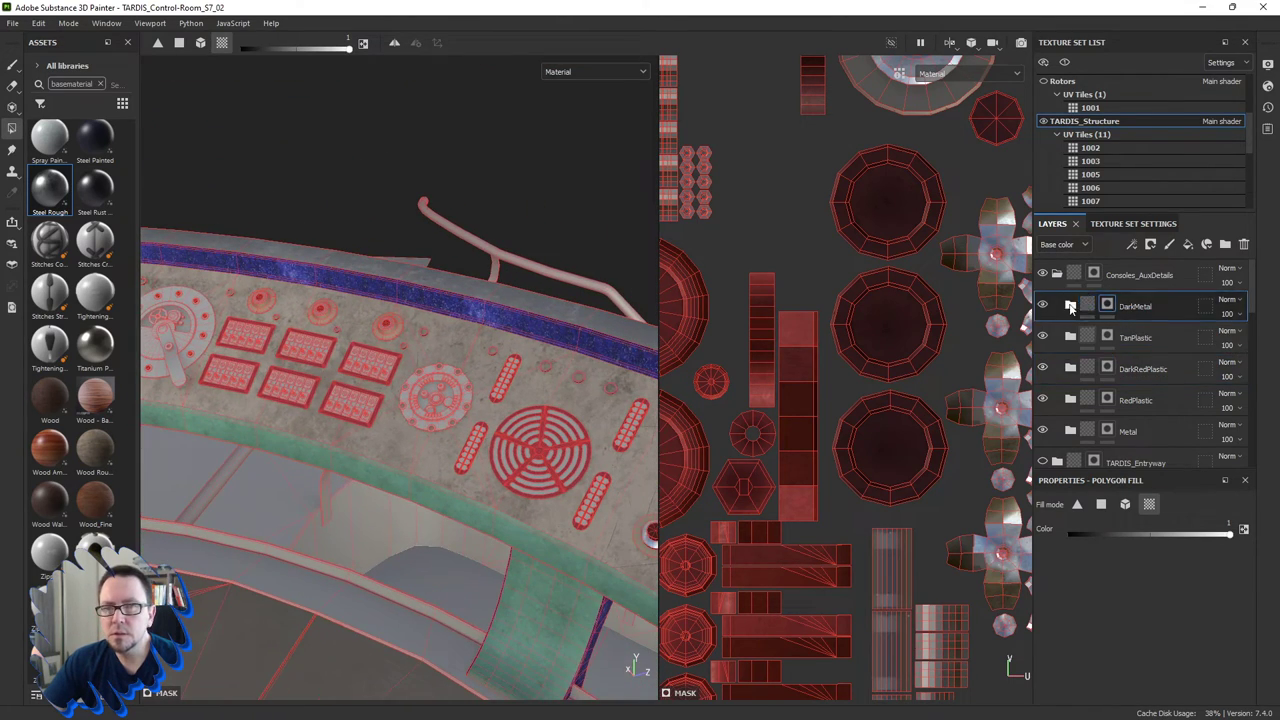
pyautogui.click(1070, 307)
# On Fill layer 14, try the Titanium material, then apply Brass Pure to the grille and panels.
pyautogui.click(1100, 337)
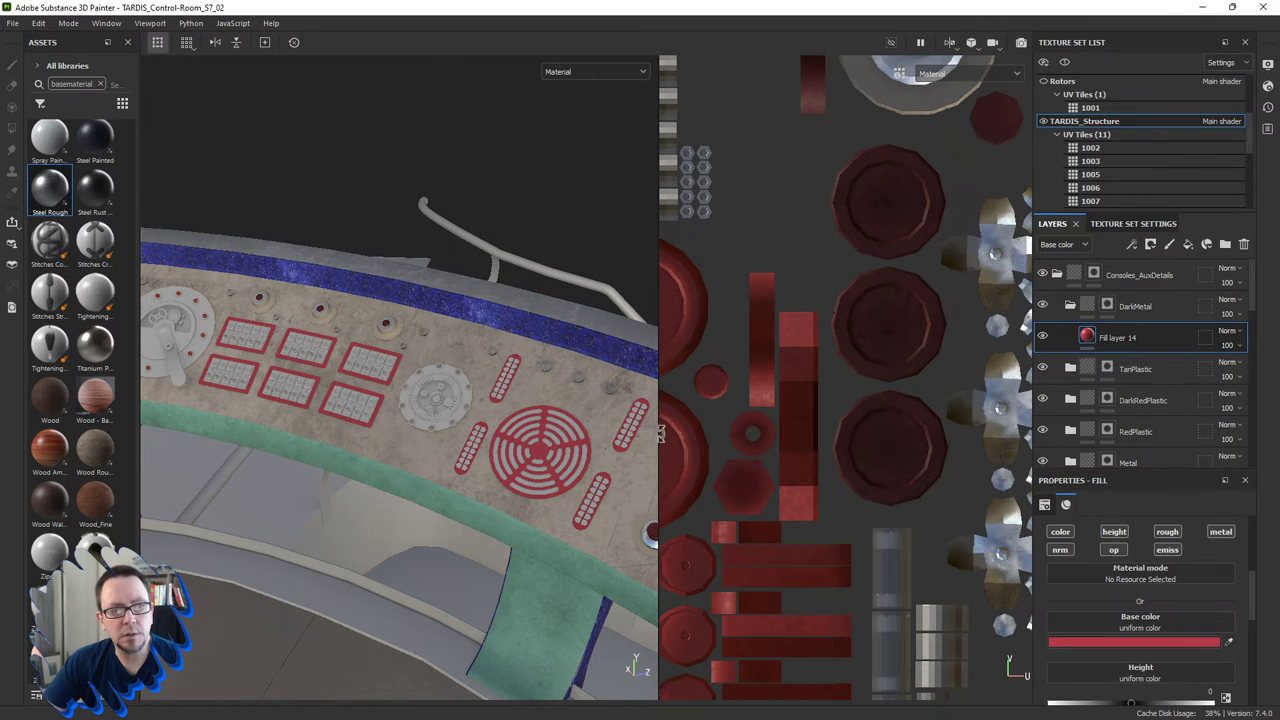
pyautogui.keyDown('alt'); pyautogui.moveTo(548, 512); pyautogui.dragTo(470, 460); pyautogui.keyUp('alt')
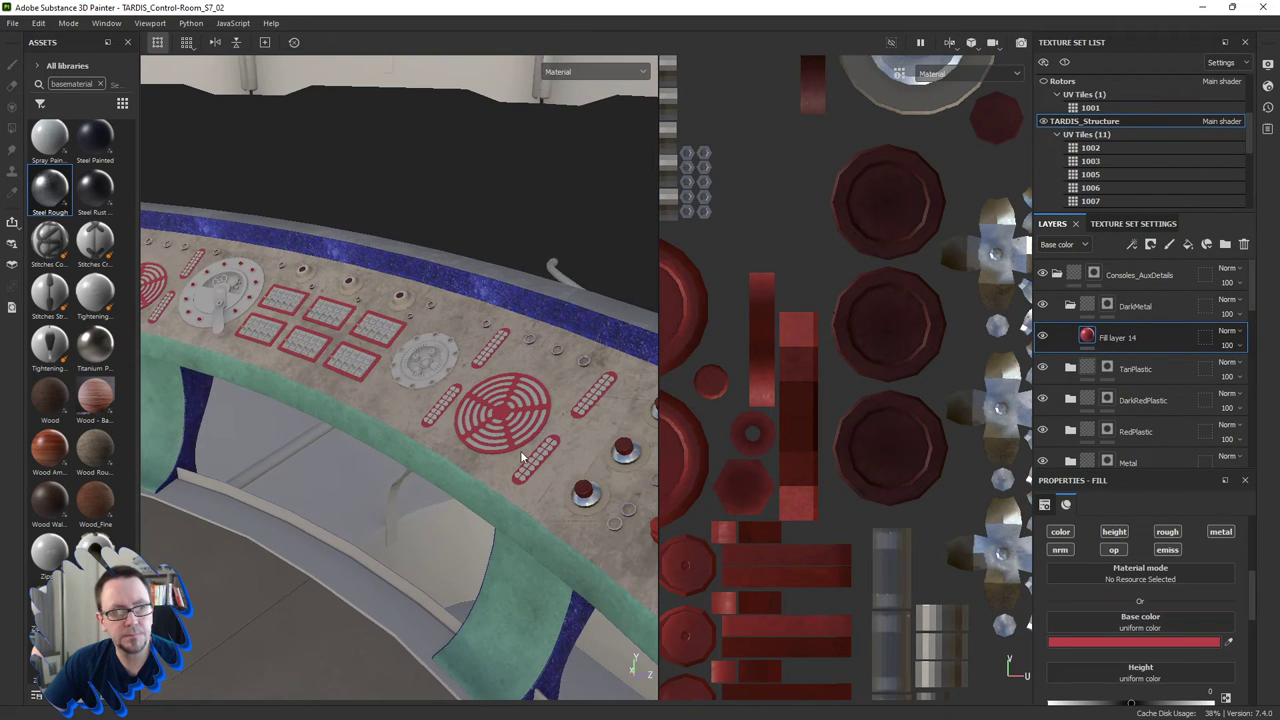
pyautogui.click(95, 345)
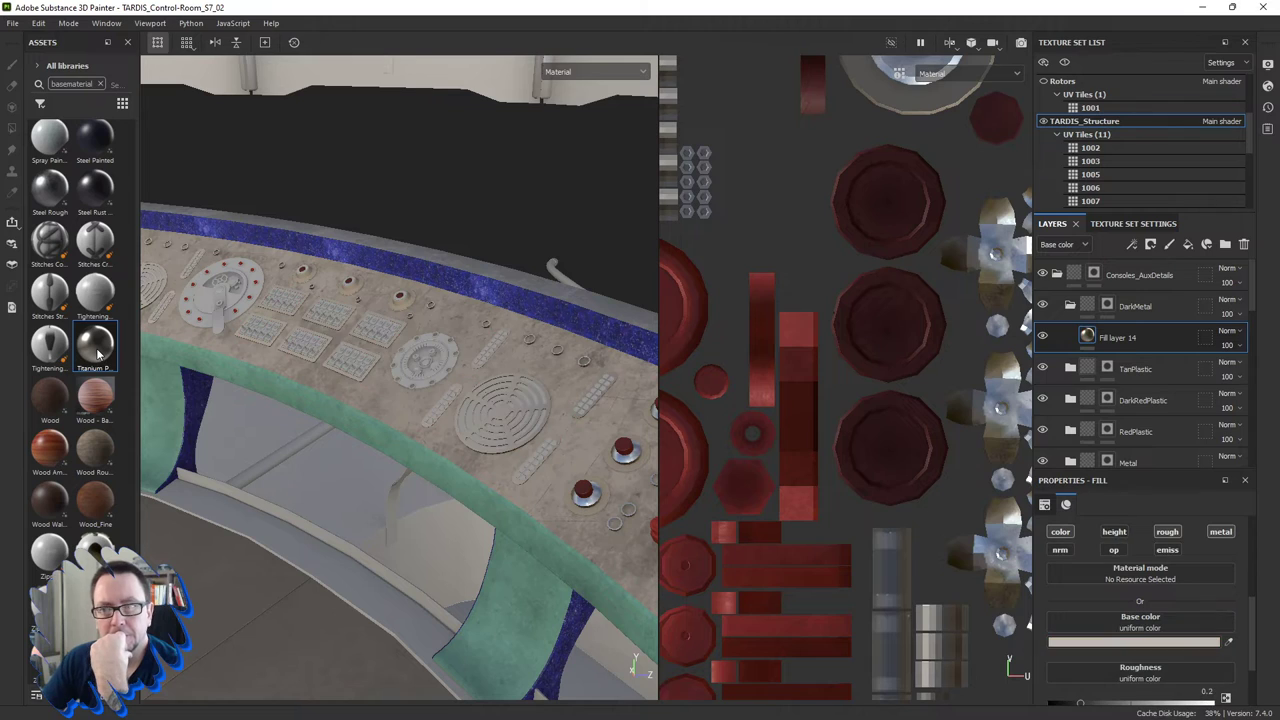
pyautogui.scroll(1, 548, 429)
pyautogui.scroll(3, 533, 424)
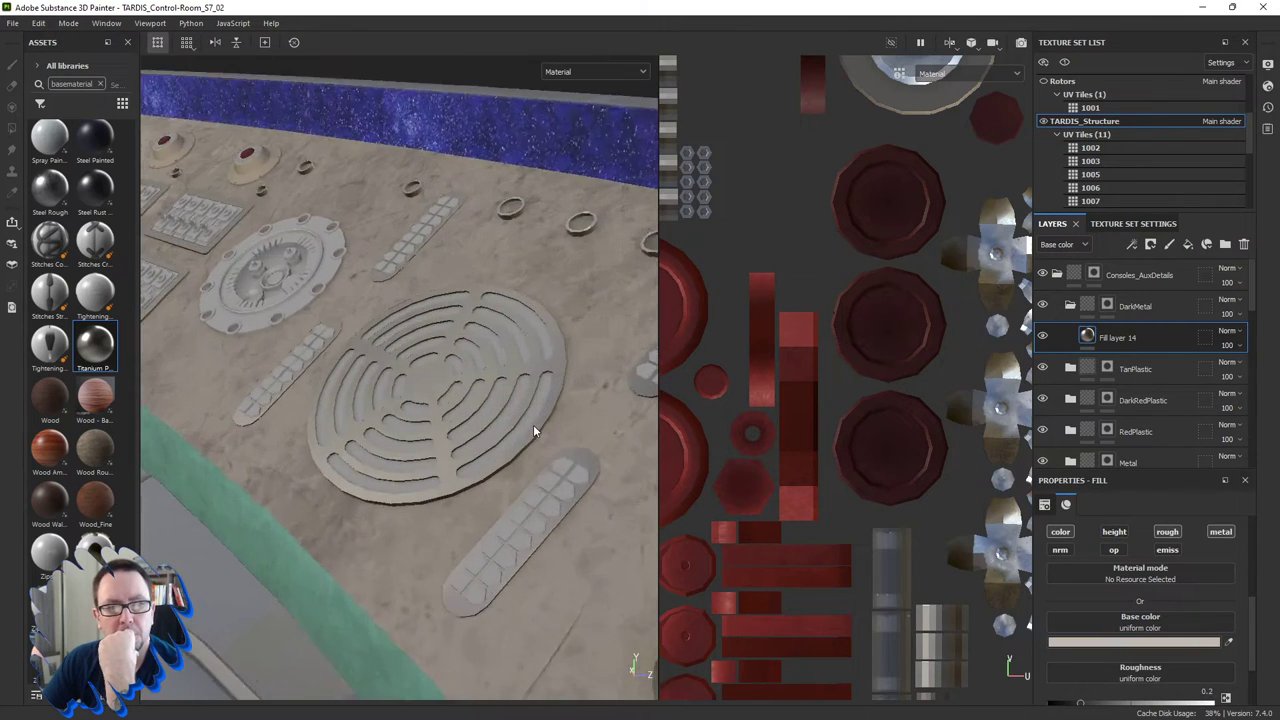
pyautogui.scroll(2, 533, 427)
pyautogui.moveTo(506, 416)
pyautogui.keyDown('alt'); pyautogui.mouseDown()
pyautogui.moveTo(537, 385)
pyautogui.moveTo(535, 400)
pyautogui.mouseUp(); pyautogui.keyUp('alt')
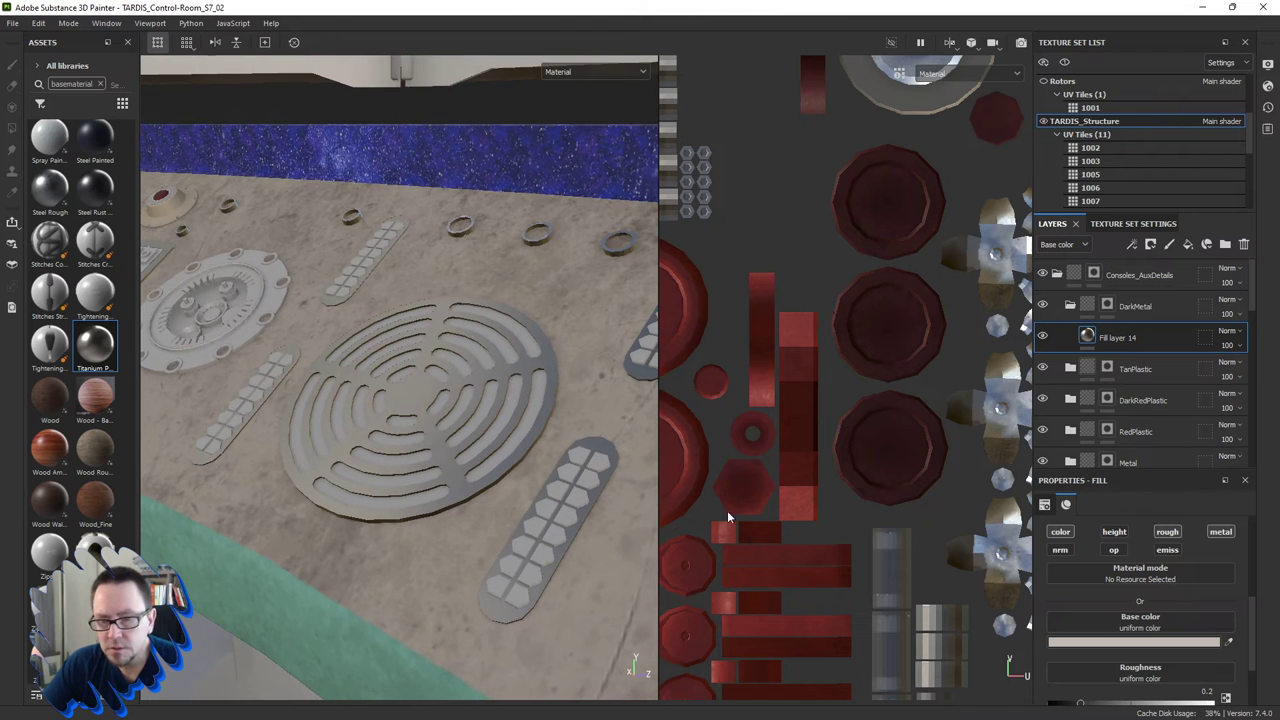
pyautogui.scroll(5, 62, 437)
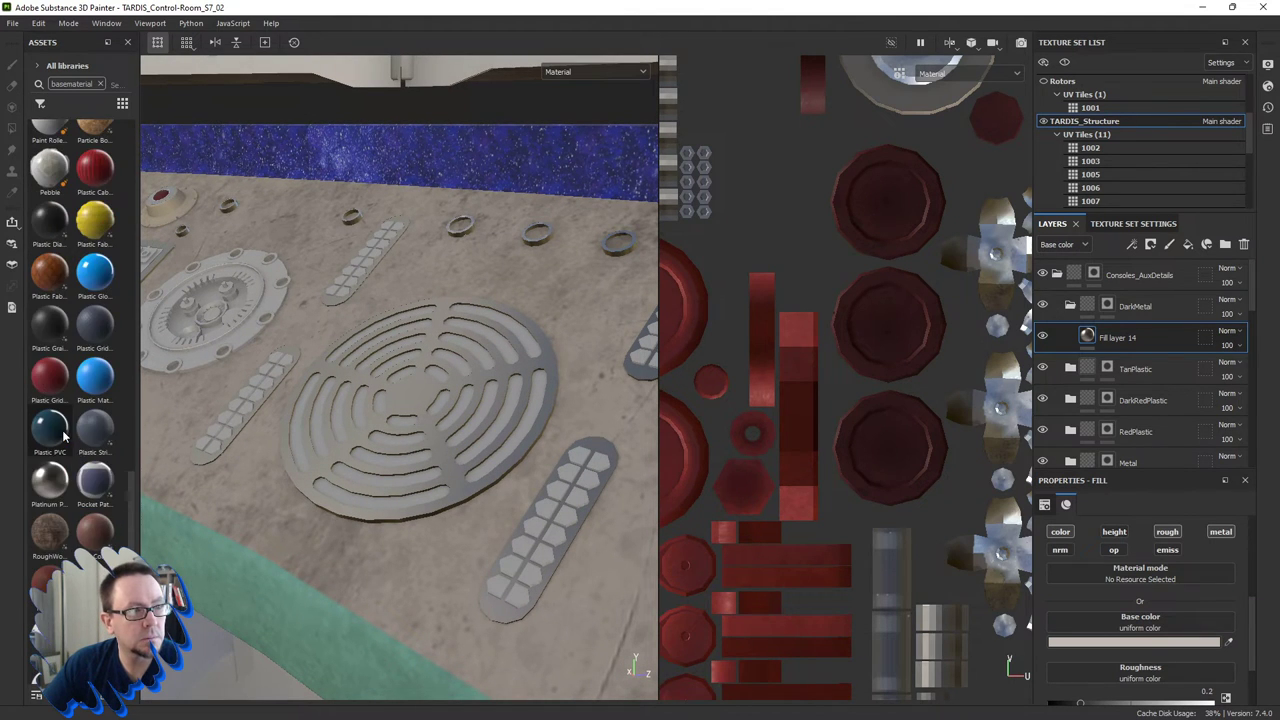
pyautogui.scroll(5, 62, 437)
pyautogui.scroll(5, 66, 434)
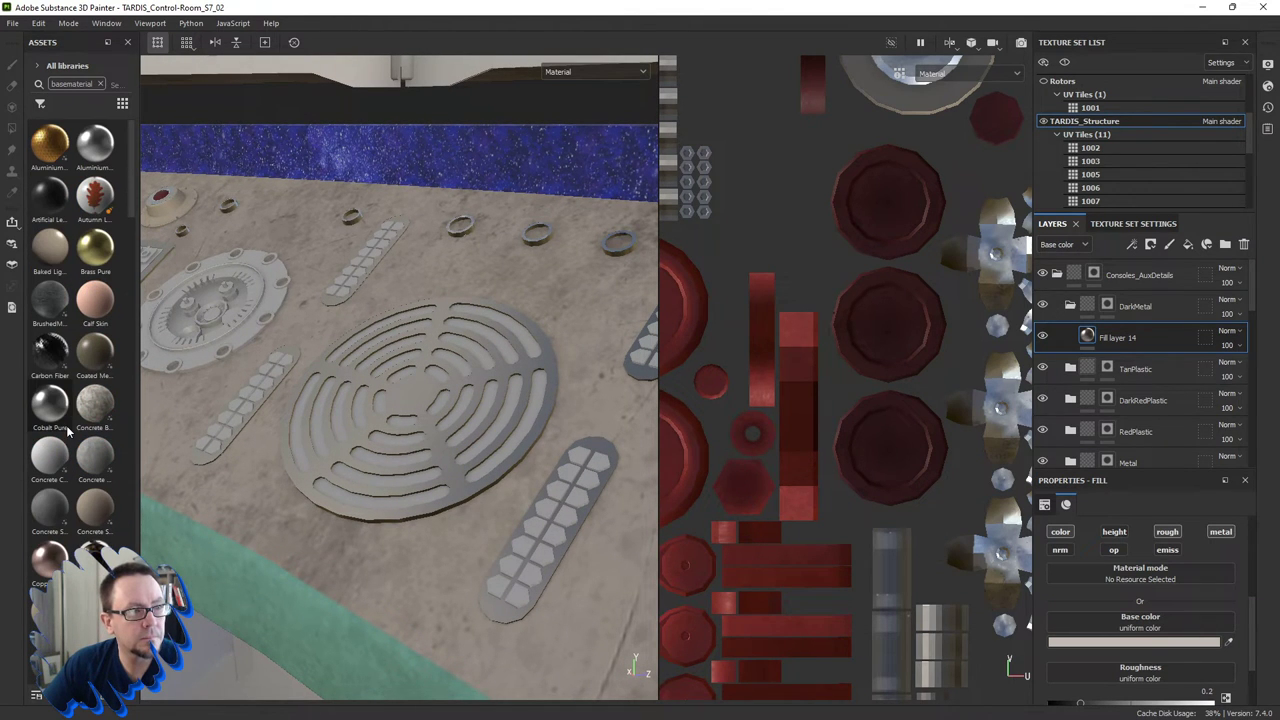
pyautogui.click(94, 258)
pyautogui.moveTo(397, 447)
pyautogui.keyDown('alt'); pyautogui.mouseDown()
pyautogui.moveTo(394, 420)
pyautogui.moveTo(408, 417)
pyautogui.moveTo(397, 426)
pyautogui.mouseUp(); pyautogui.keyUp('alt')
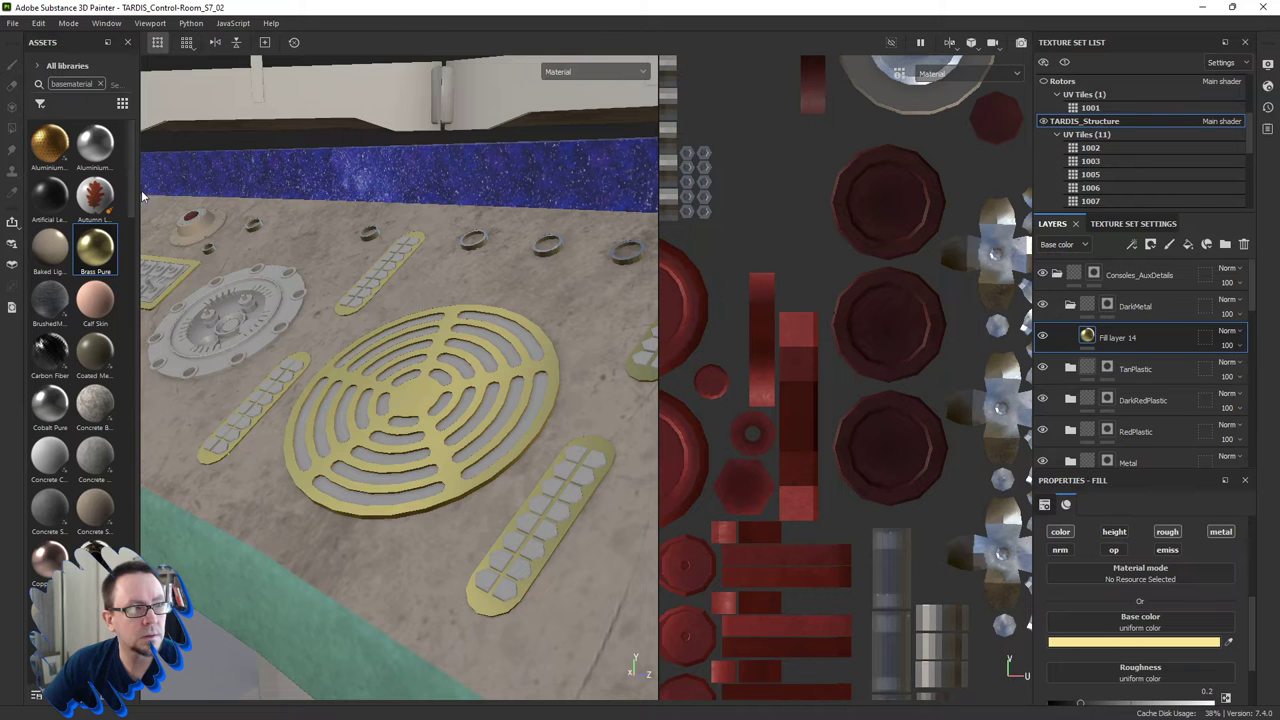
# Compare the Aluminium and Cobalt Pure materials, then return to Brass Pure.
pyautogui.click(94, 145)
pyautogui.keyDown('alt'); pyautogui.moveTo(341, 326); pyautogui.dragTo(358, 323); pyautogui.keyUp('alt')
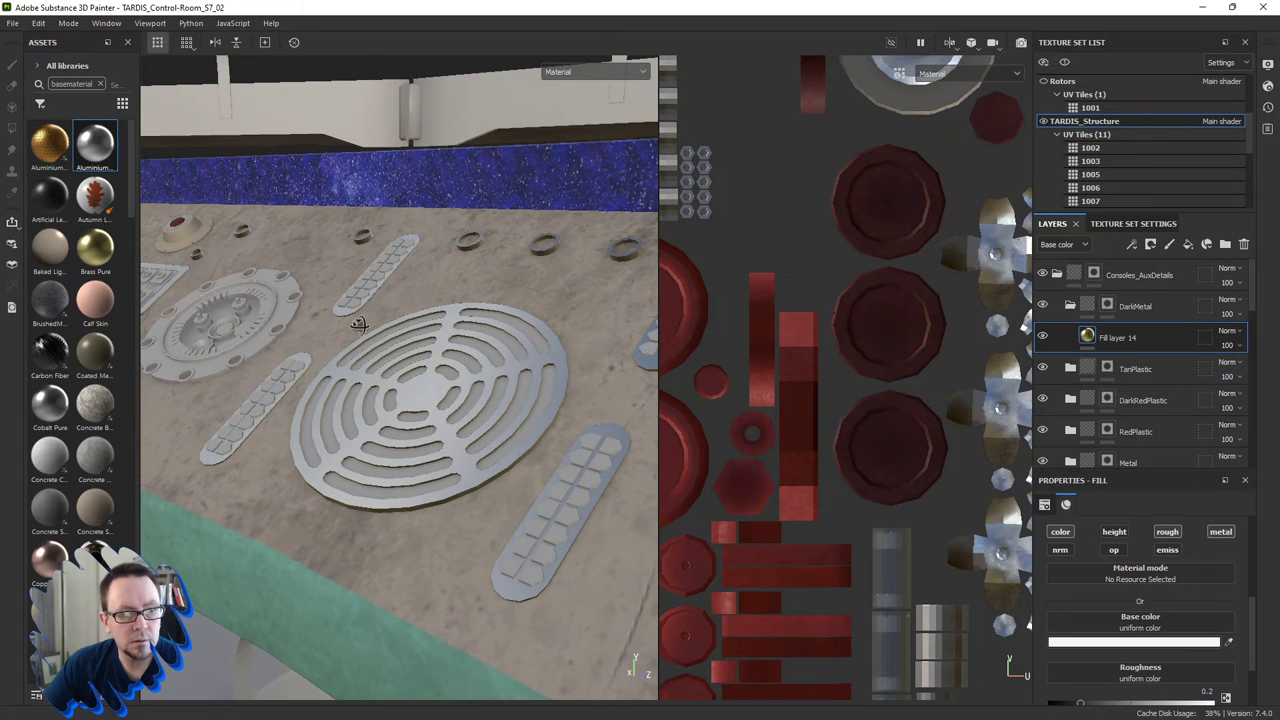
pyautogui.click(49, 402)
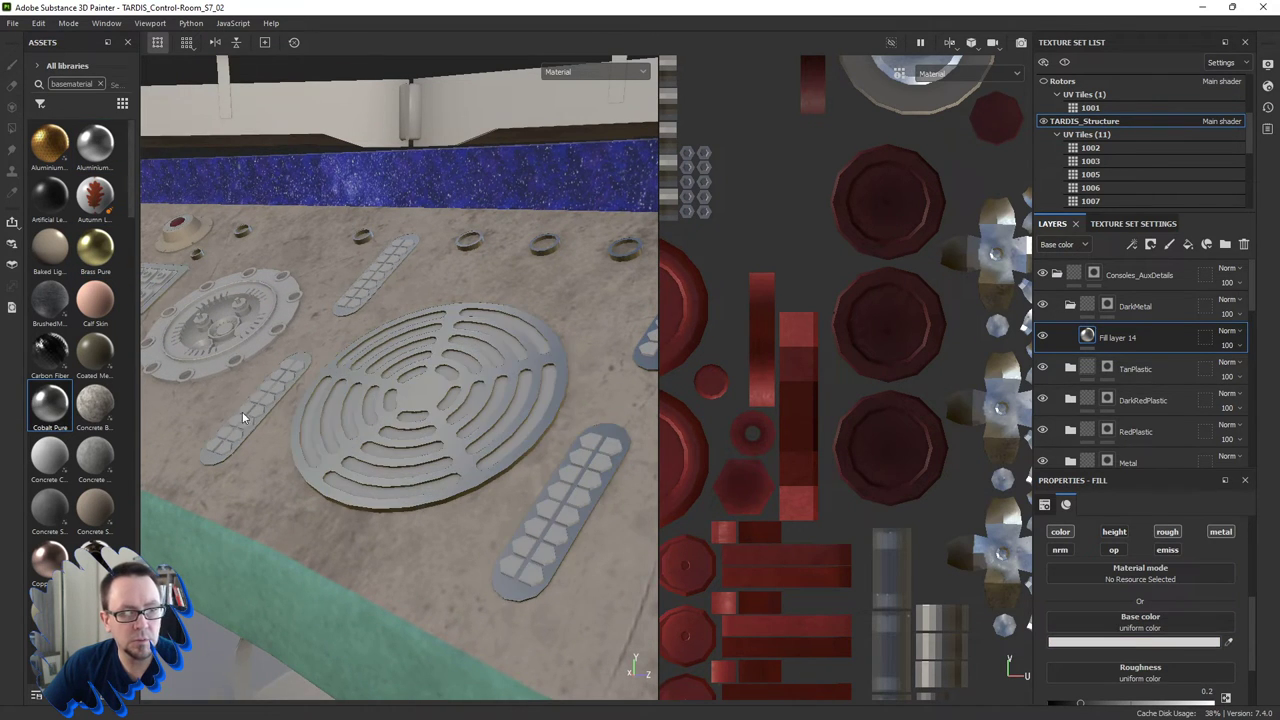
pyautogui.keyDown('alt'); pyautogui.moveTo(235, 392); pyautogui.dragTo(270, 390); pyautogui.keyUp('alt')
pyautogui.click(95, 245)
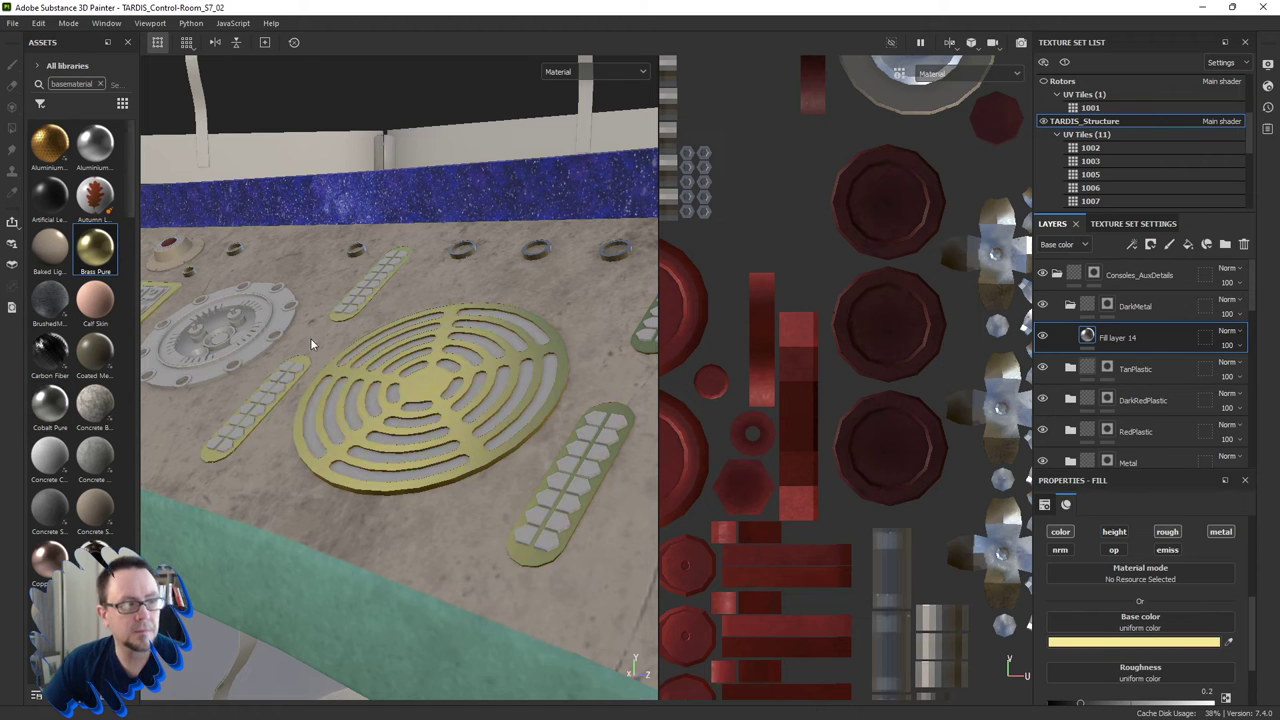
# Shift Fill layer 14's base colour hue and shade, then eyedropper a muted brown tone.
pyautogui.click(1134, 641)
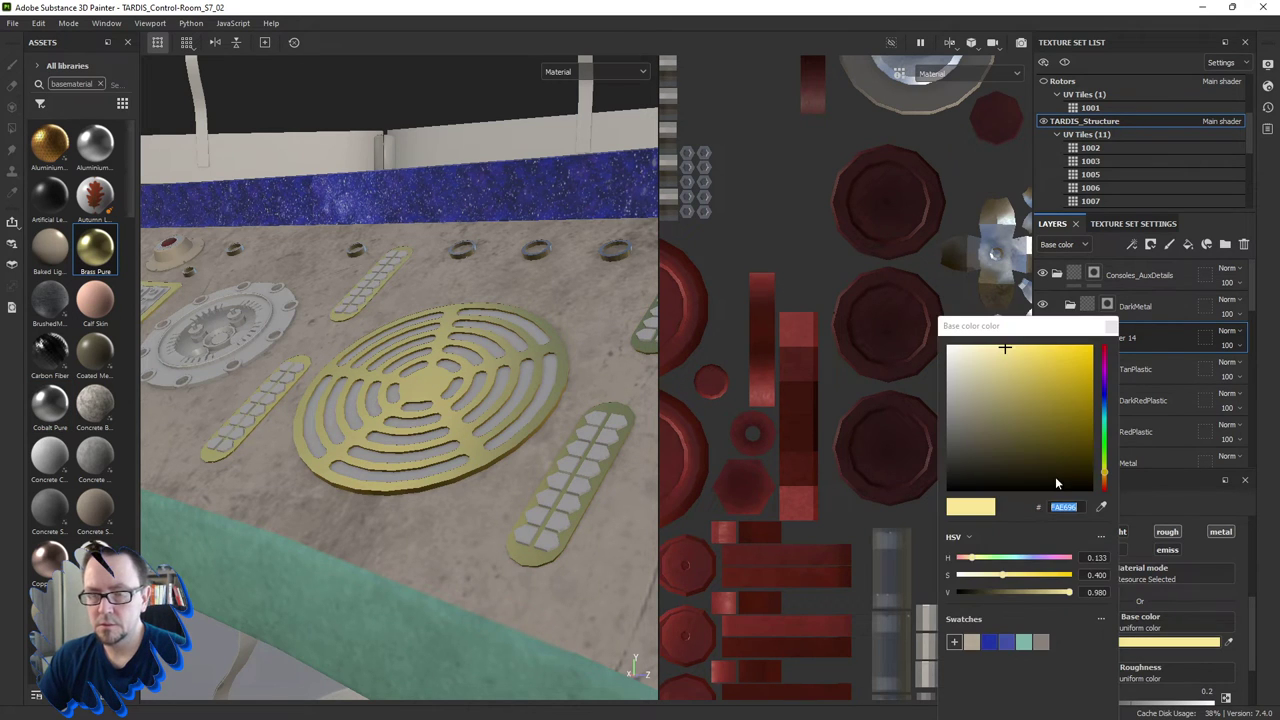
pyautogui.moveTo(1107, 474); pyautogui.dragTo(1106, 478)
pyautogui.moveTo(1030, 410)
pyautogui.mouseDown()
pyautogui.moveTo(1051, 423)
pyautogui.moveTo(1050, 410)
pyautogui.mouseUp()
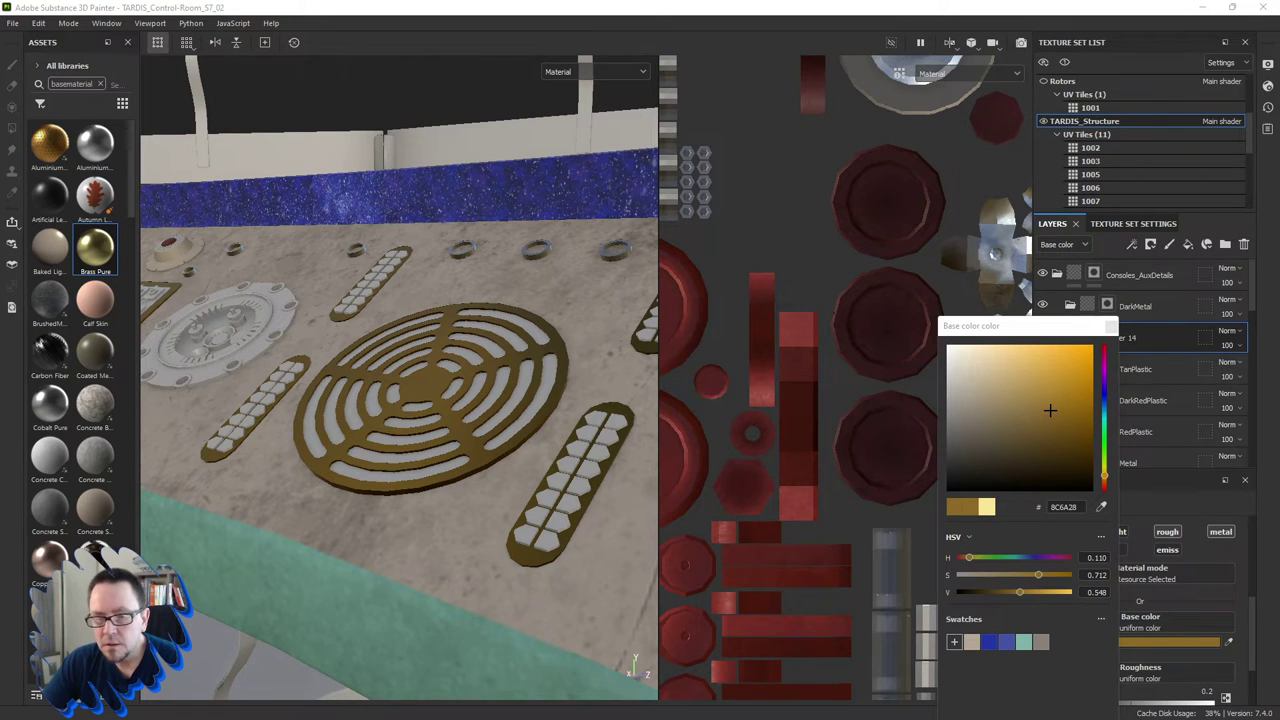
pyautogui.click(1102, 511)
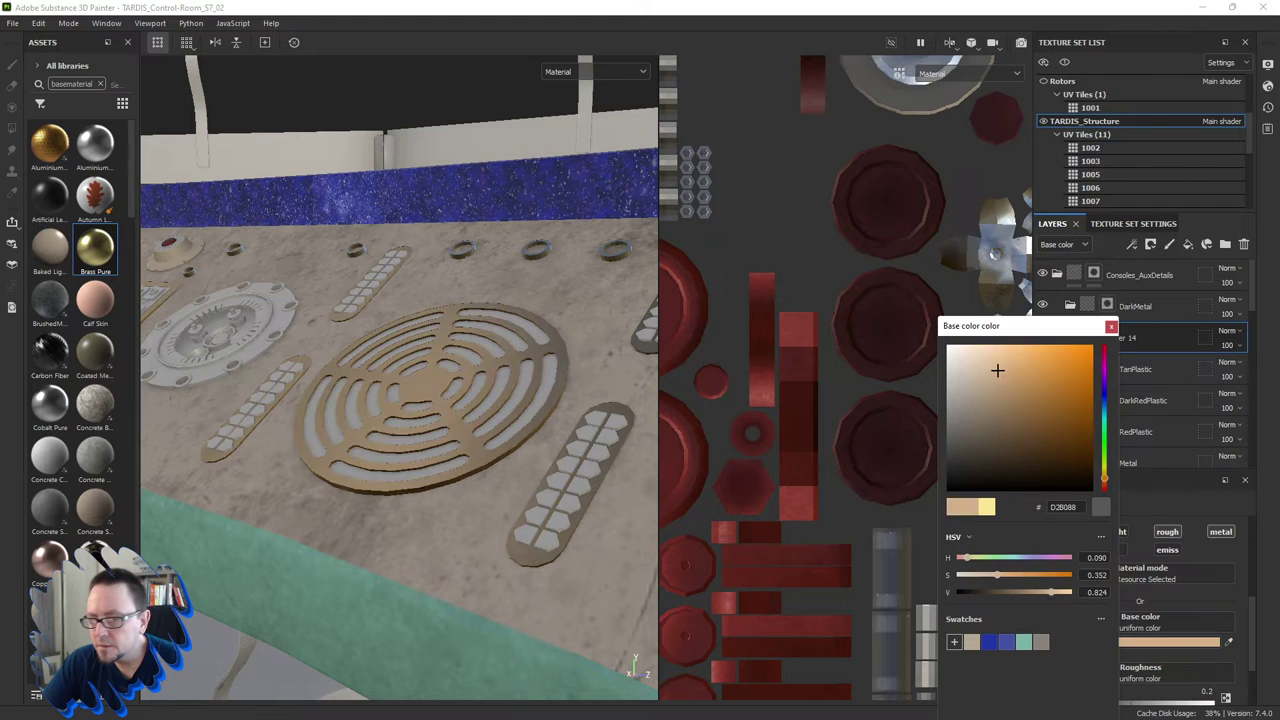
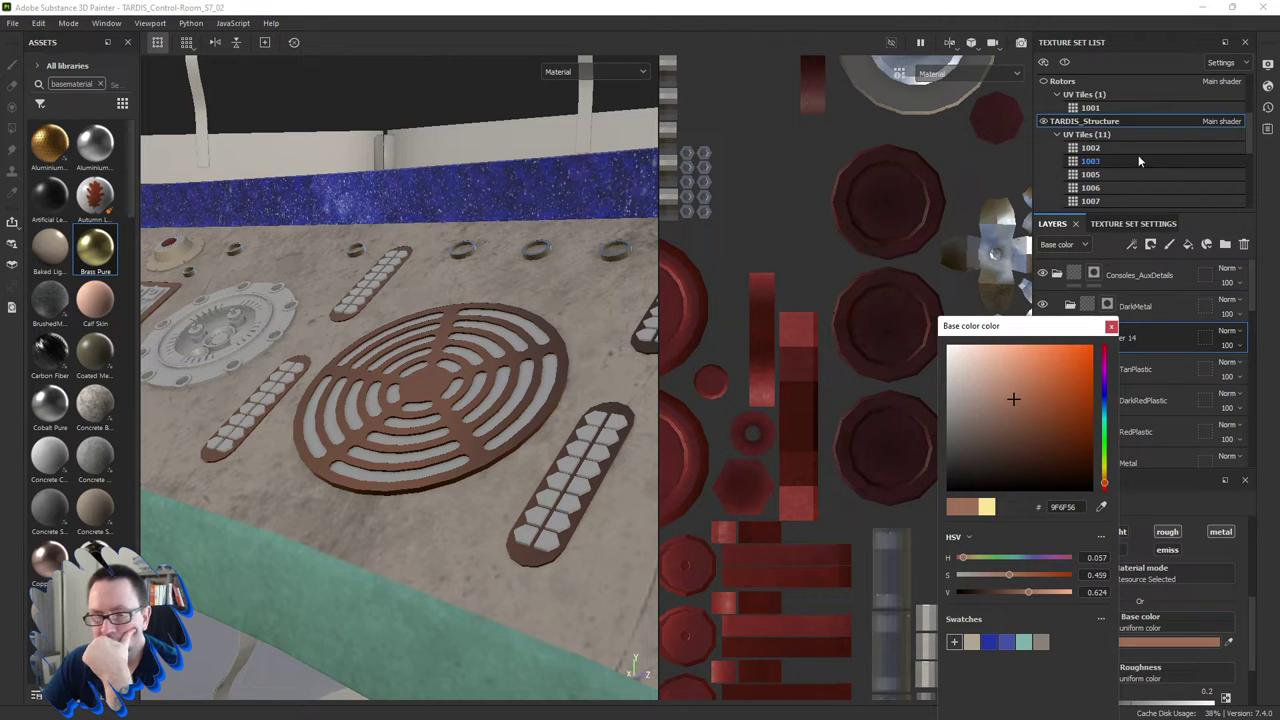
# Darken Fill layer 14's brown base colour slightly and look down over the console panel.
pyautogui.moveTo(1026, 592); pyautogui.dragTo(1020, 592)
pyautogui.click(1020, 592)
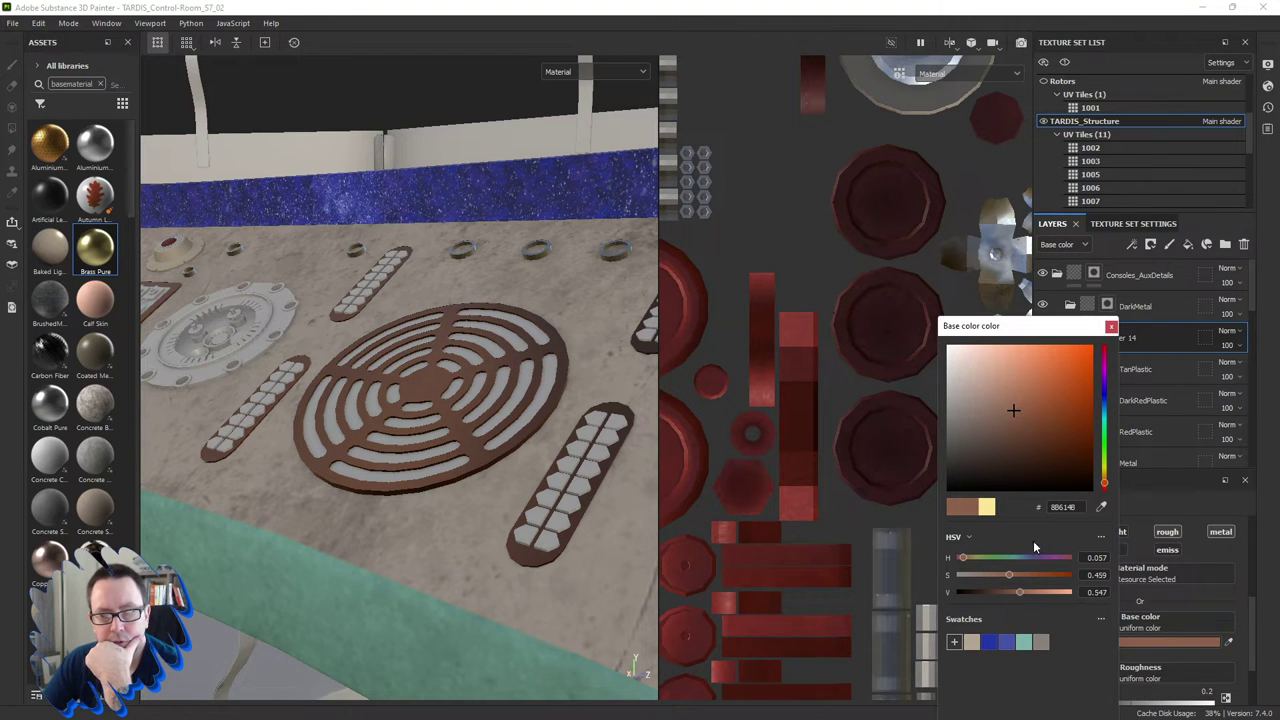
pyautogui.click(1110, 329)
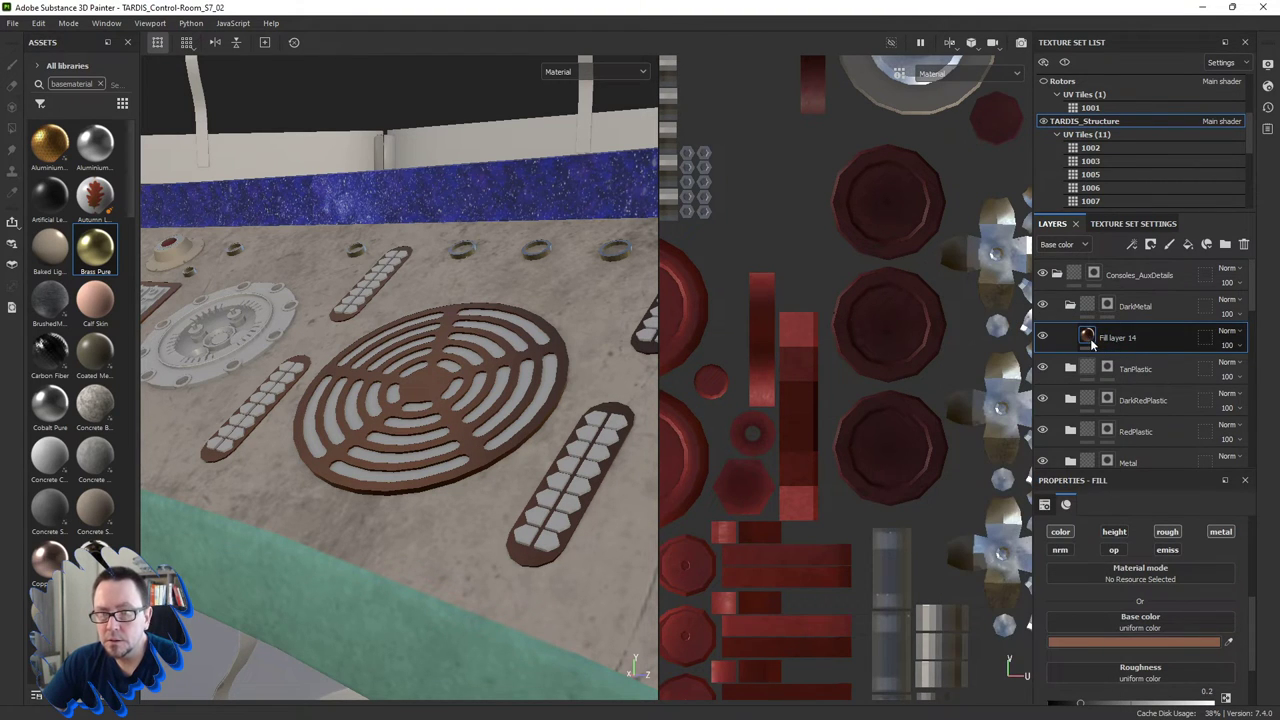
pyautogui.moveTo(430, 350)
pyautogui.keyDown('alt'); pyautogui.mouseDown()
pyautogui.moveTo(417, 458)
pyautogui.moveTo(479, 462)
pyautogui.moveTo(396, 458)
pyautogui.moveTo(410, 454)
pyautogui.moveTo(400, 428)
pyautogui.moveTo(413, 472)
pyautogui.moveTo(437, 461)
pyautogui.moveTo(537, 559)
pyautogui.moveTo(393, 528)
pyautogui.mouseUp(); pyautogui.keyUp('alt')
pyautogui.scroll(-5, 479, 462)
pyautogui.scroll(3, 546, 453)
pyautogui.scroll(3, 456, 468)
pyautogui.scroll(-5, 410, 467)
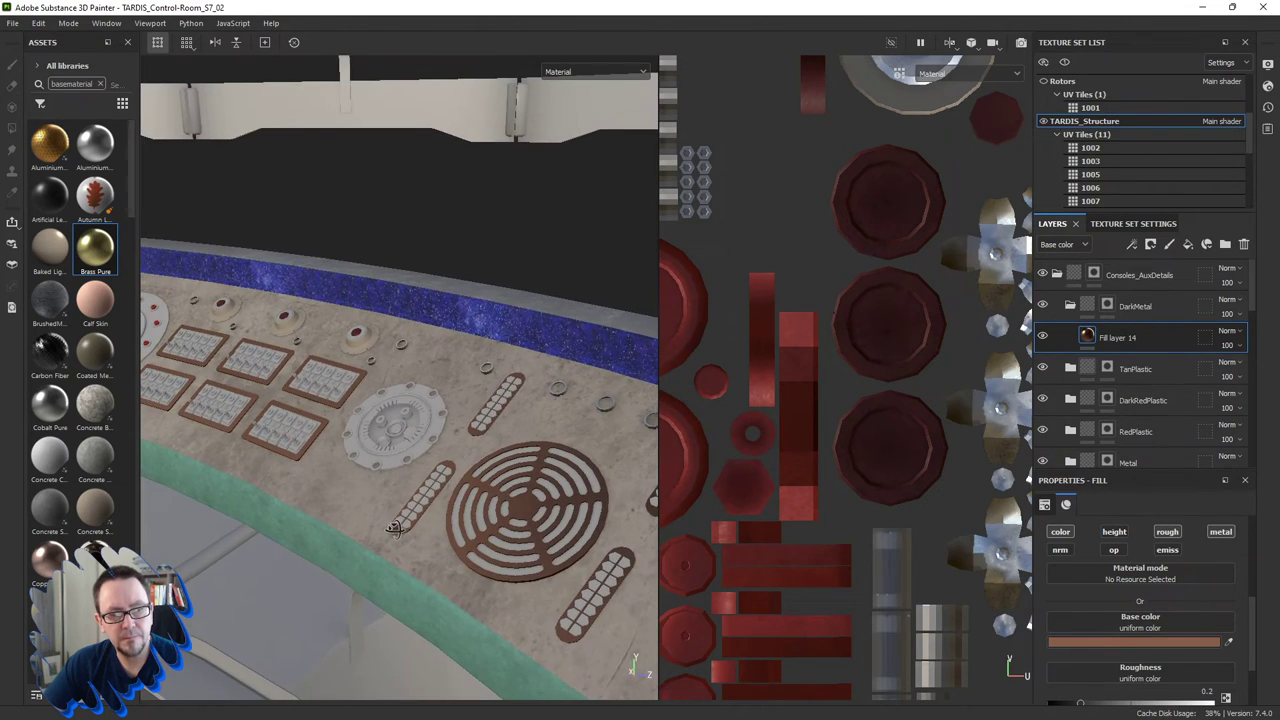
# Fine-tune Fill layer 14's base colour to 6E4D3B, then review the panel and red buttons.
pyautogui.click(1137, 641)
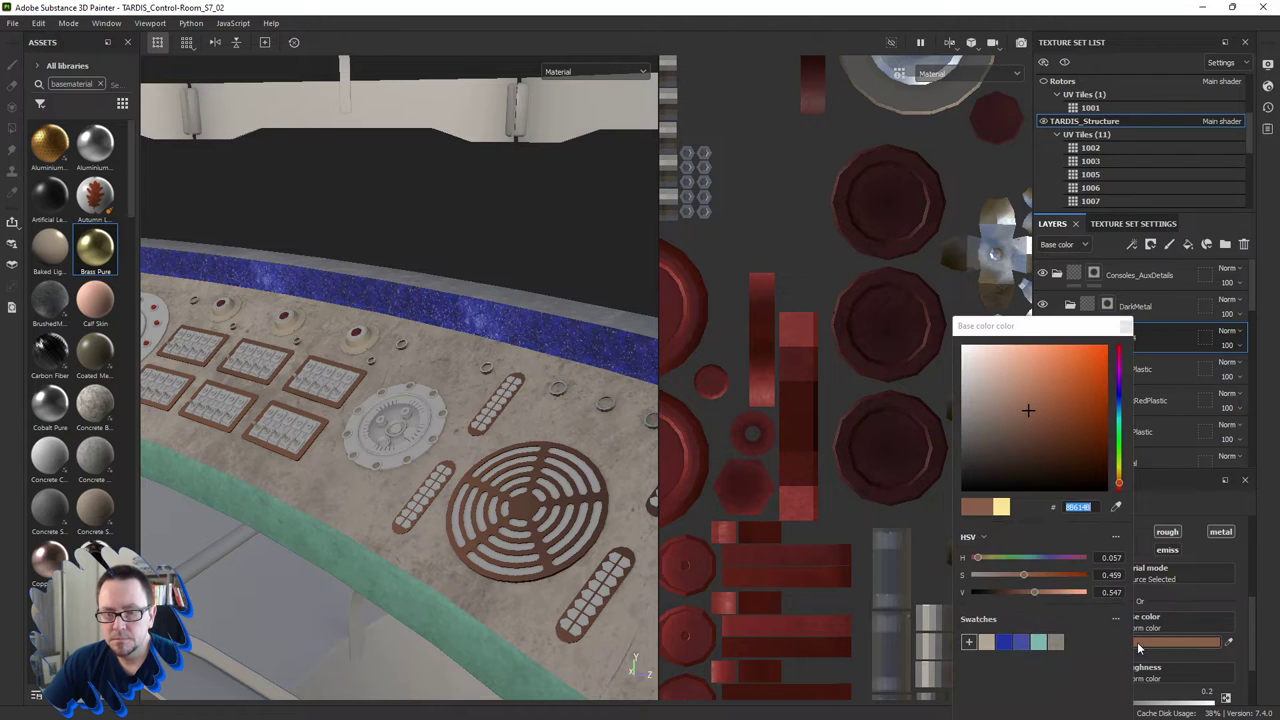
pyautogui.moveTo(1034, 592); pyautogui.dragTo(1019, 591)
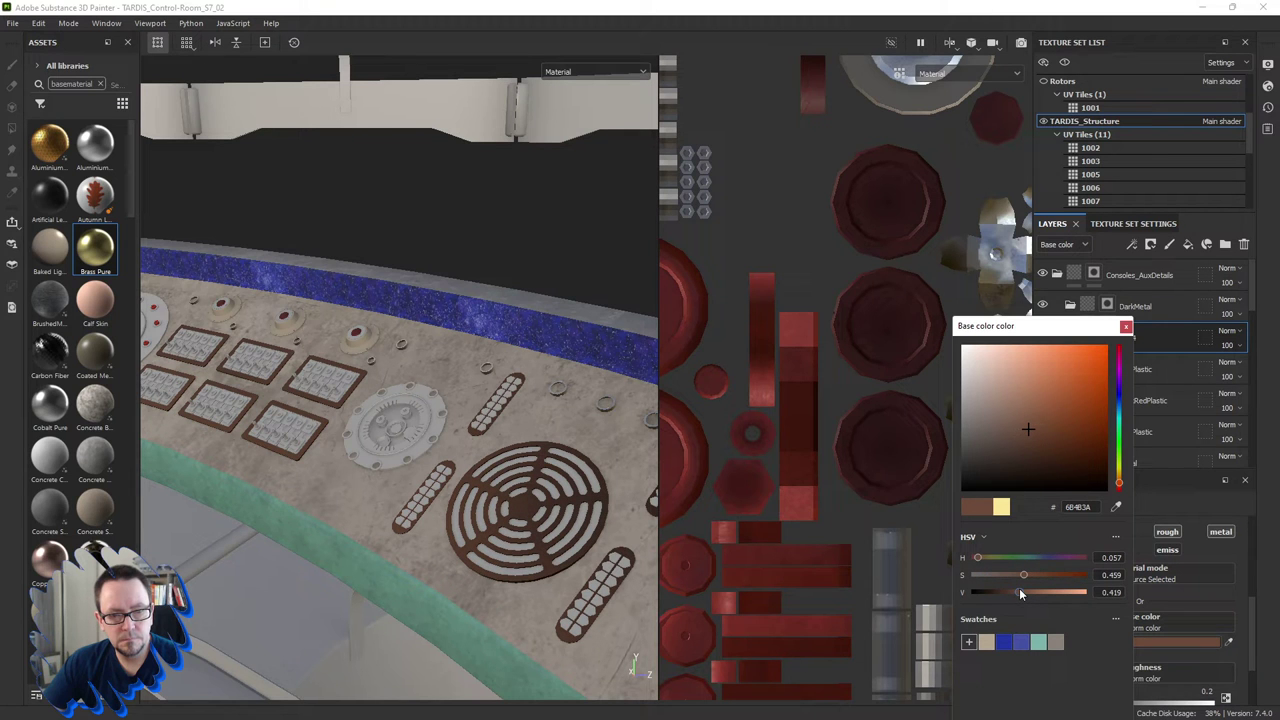
pyautogui.moveTo(1019, 591); pyautogui.dragTo(1020, 591)
pyautogui.moveTo(520, 560)
pyautogui.keyDown('alt'); pyautogui.mouseDown()
pyautogui.moveTo(511, 494)
pyautogui.moveTo(543, 497)
pyautogui.mouseUp(); pyautogui.keyUp('alt')
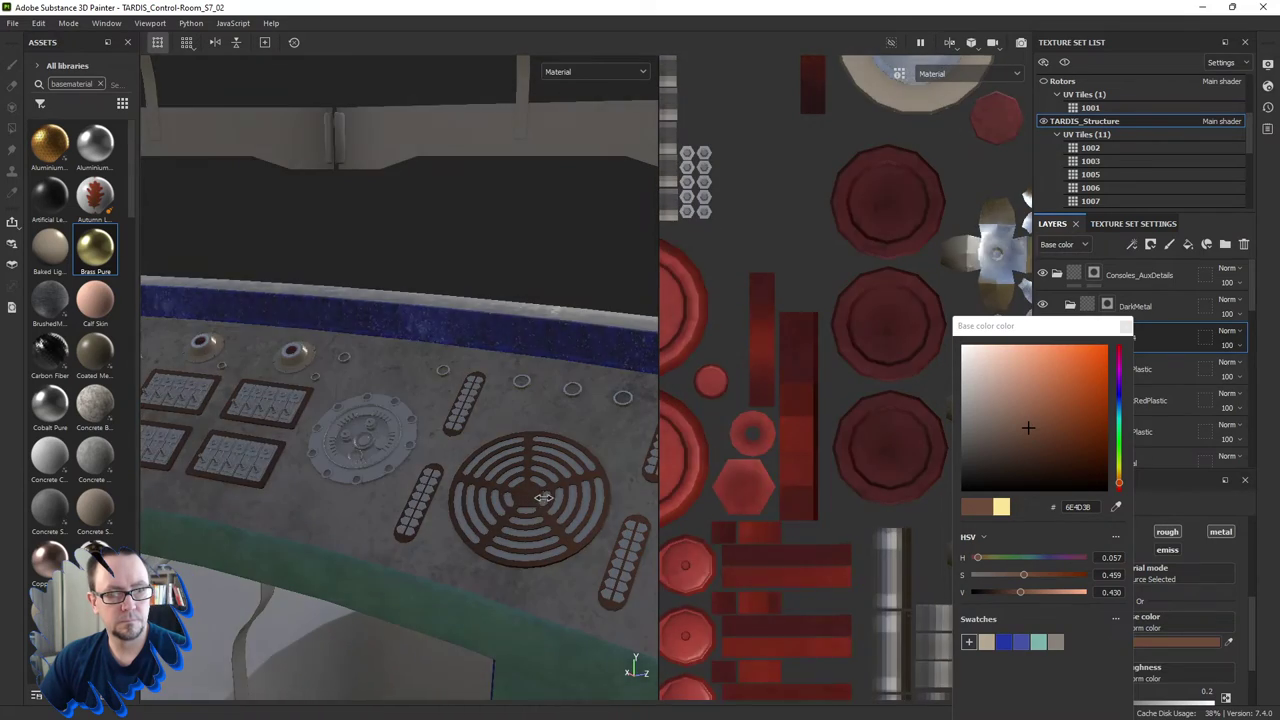
pyautogui.moveTo(543, 497)
pyautogui.keyDown('shift'); pyautogui.mouseDown(button='right')
pyautogui.moveTo(431, 504)
pyautogui.moveTo(645, 510)
pyautogui.mouseUp(button='right'); pyautogui.keyUp('shift')
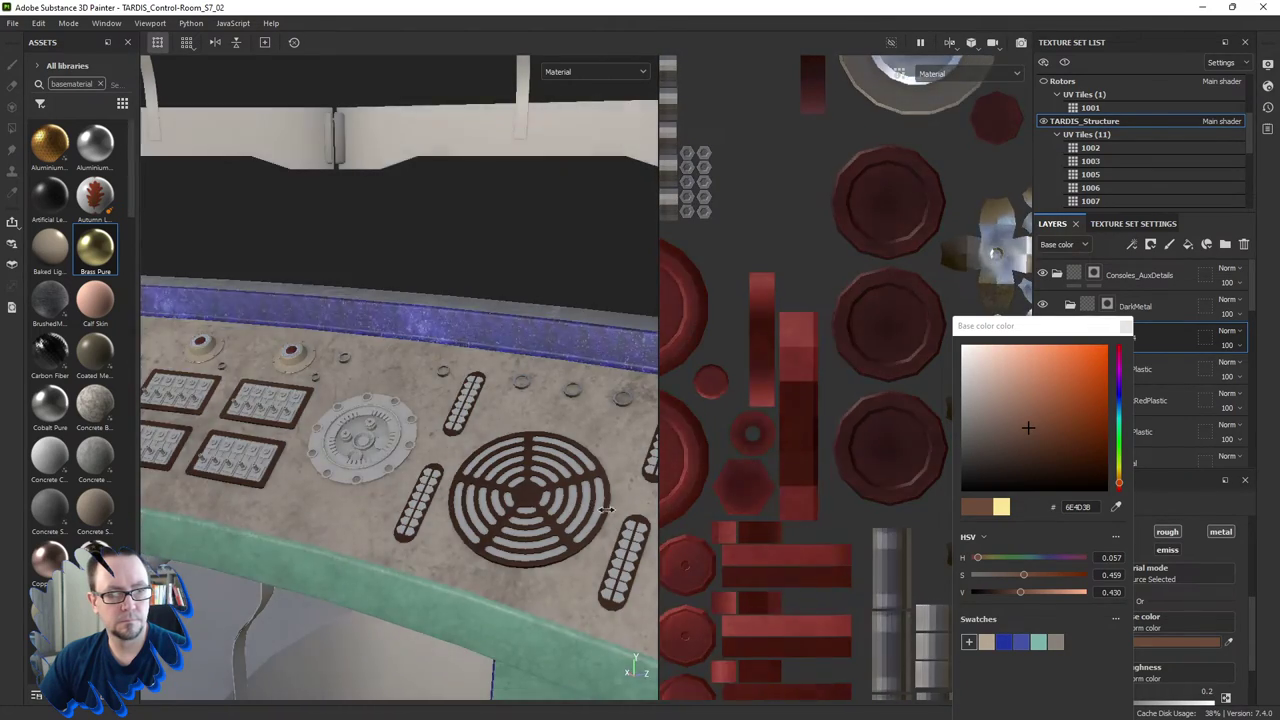
pyautogui.moveTo(645, 510)
pyautogui.keyDown('alt'); pyautogui.mouseDown()
pyautogui.moveTo(565, 543)
pyautogui.moveTo(383, 558)
pyautogui.moveTo(397, 588)
pyautogui.moveTo(493, 567)
pyautogui.moveTo(459, 478)
pyautogui.moveTo(334, 420)
pyautogui.moveTo(486, 463)
pyautogui.moveTo(424, 437)
pyautogui.moveTo(466, 440)
pyautogui.mouseUp(); pyautogui.keyUp('alt')
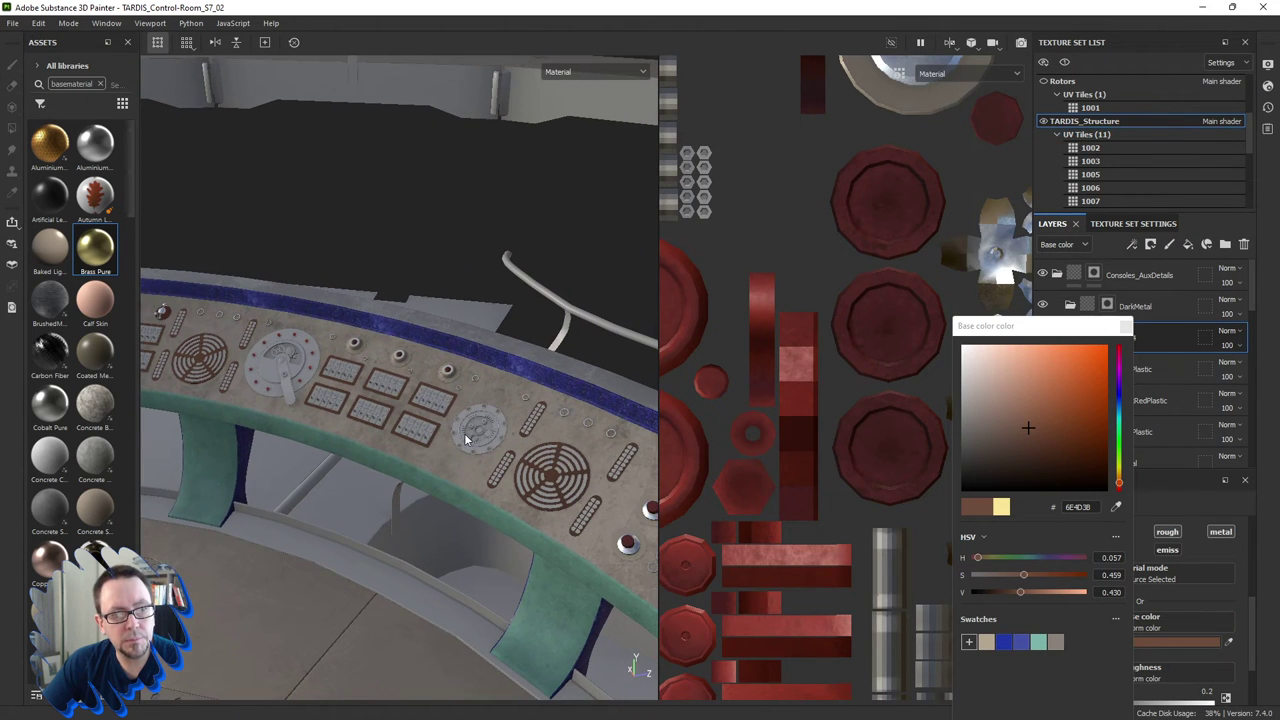
pyautogui.keyDown('alt'); pyautogui.moveTo(577, 476); pyautogui.dragTo(492, 458); pyautogui.keyUp('alt')
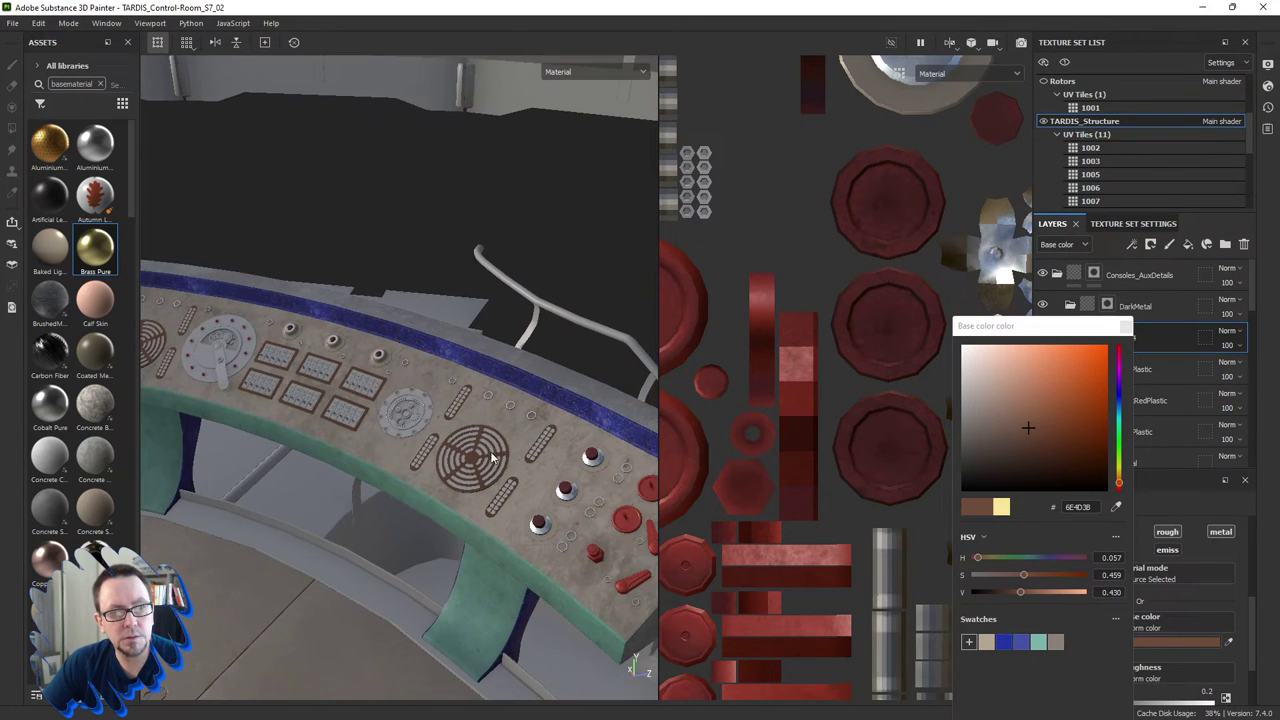
pyautogui.scroll(2, 372, 348)
pyautogui.scroll(2, 372, 348)
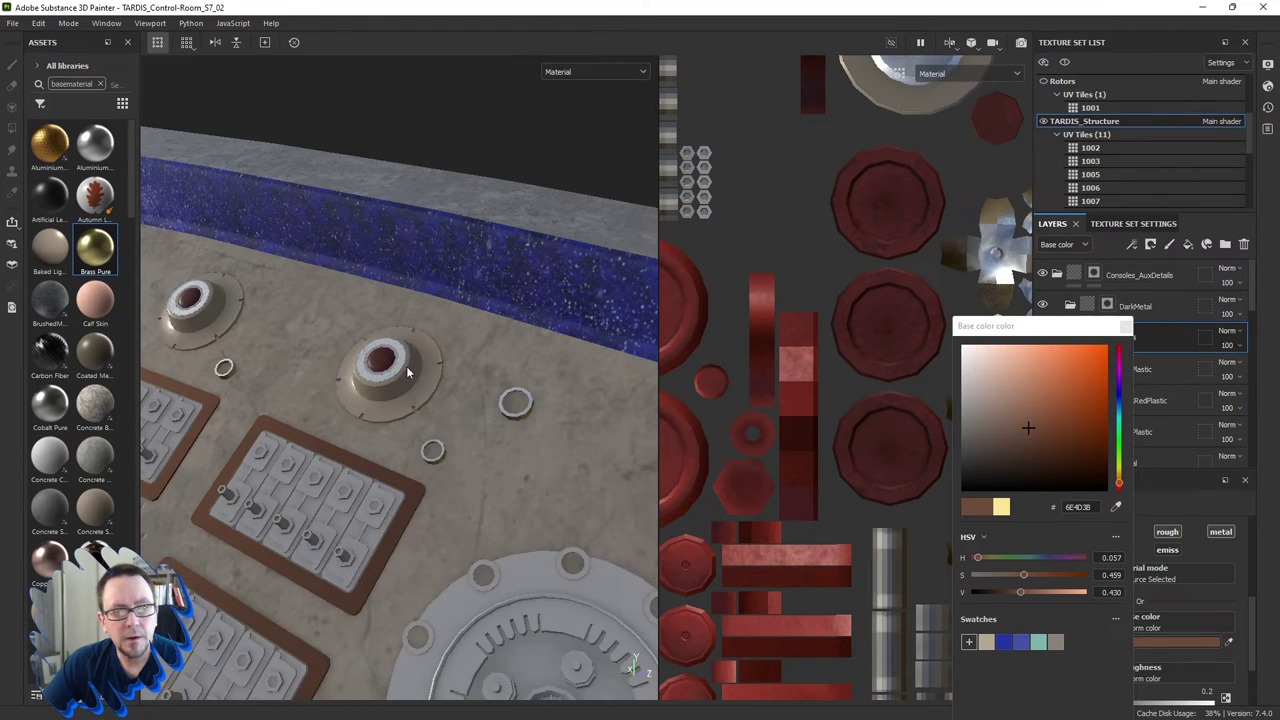
pyautogui.scroll(1, 372, 348)
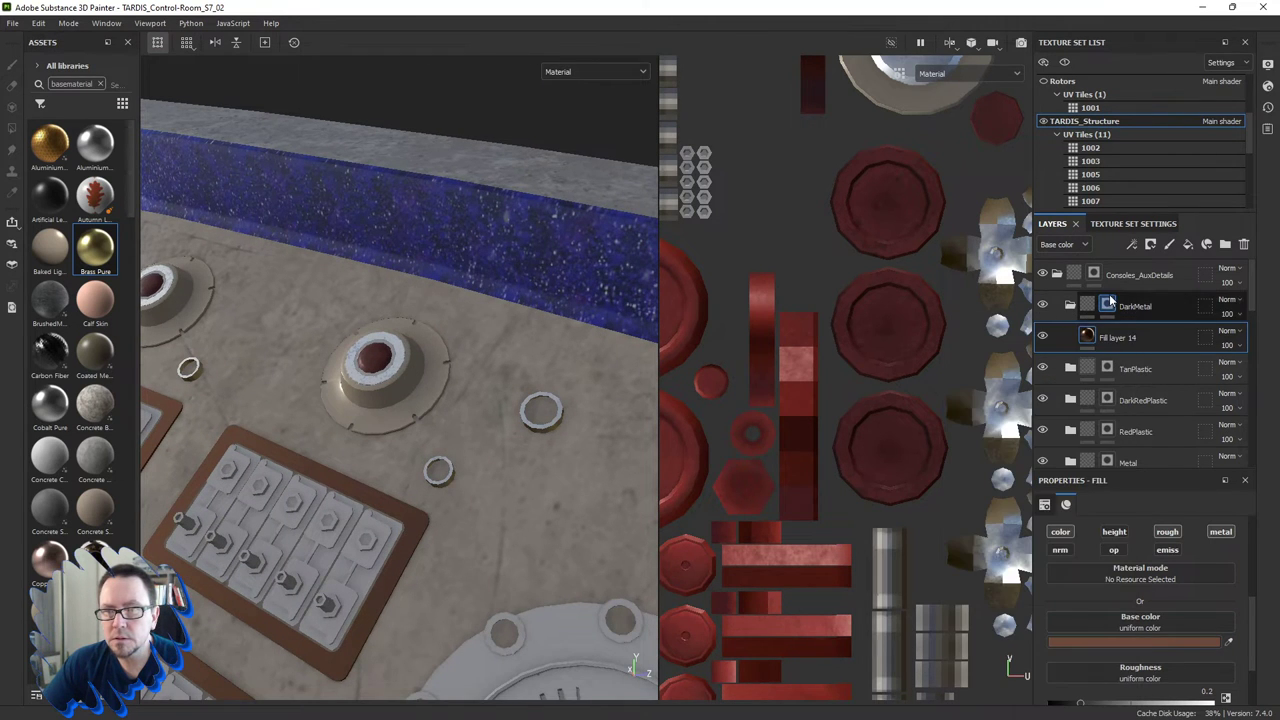
# Add two more ring UV islands to the DarkMetal mask with Polygon Fill.
pyautogui.click(1108, 305)
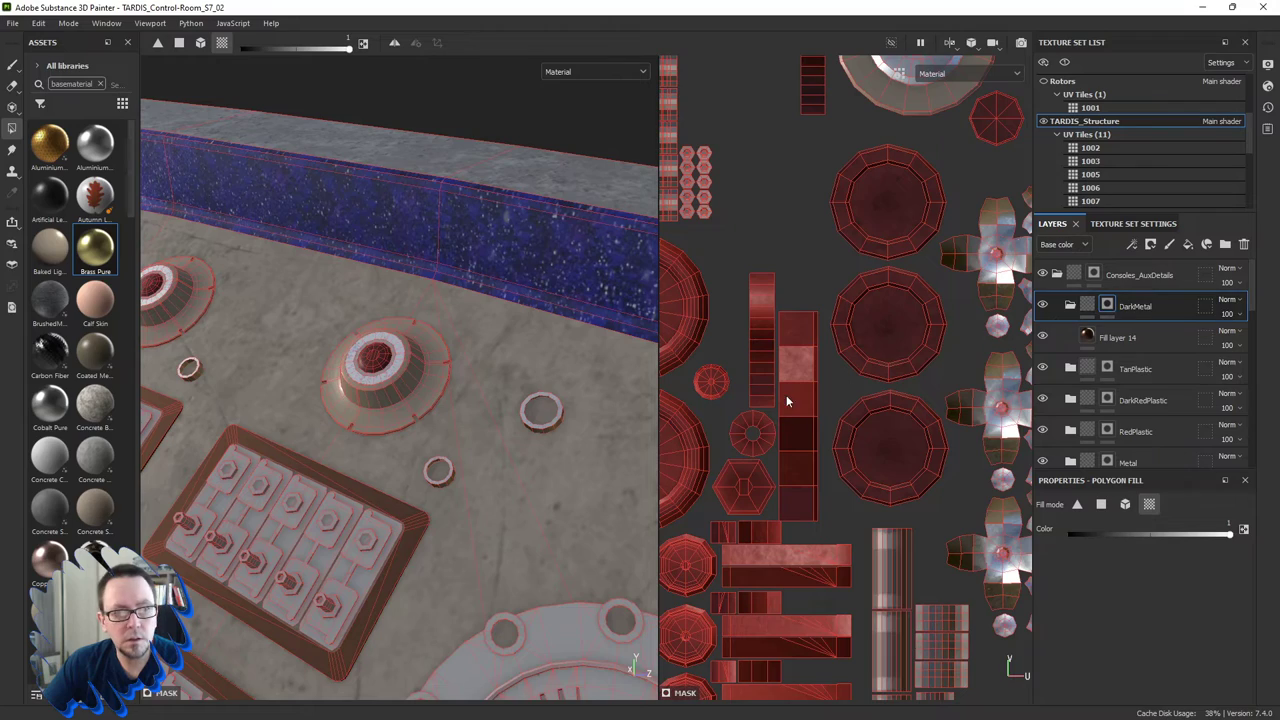
pyautogui.scroll(-2, 823, 396)
pyautogui.scroll(-1, 802, 402)
pyautogui.moveTo(802, 402)
pyautogui.mouseDown(button='middle')
pyautogui.moveTo(942, 464)
pyautogui.moveTo(796, 445)
pyautogui.mouseUp(button='middle')
pyautogui.scroll(1, 786, 465)
pyautogui.scroll(1, 762, 460)
pyautogui.click(766, 461)
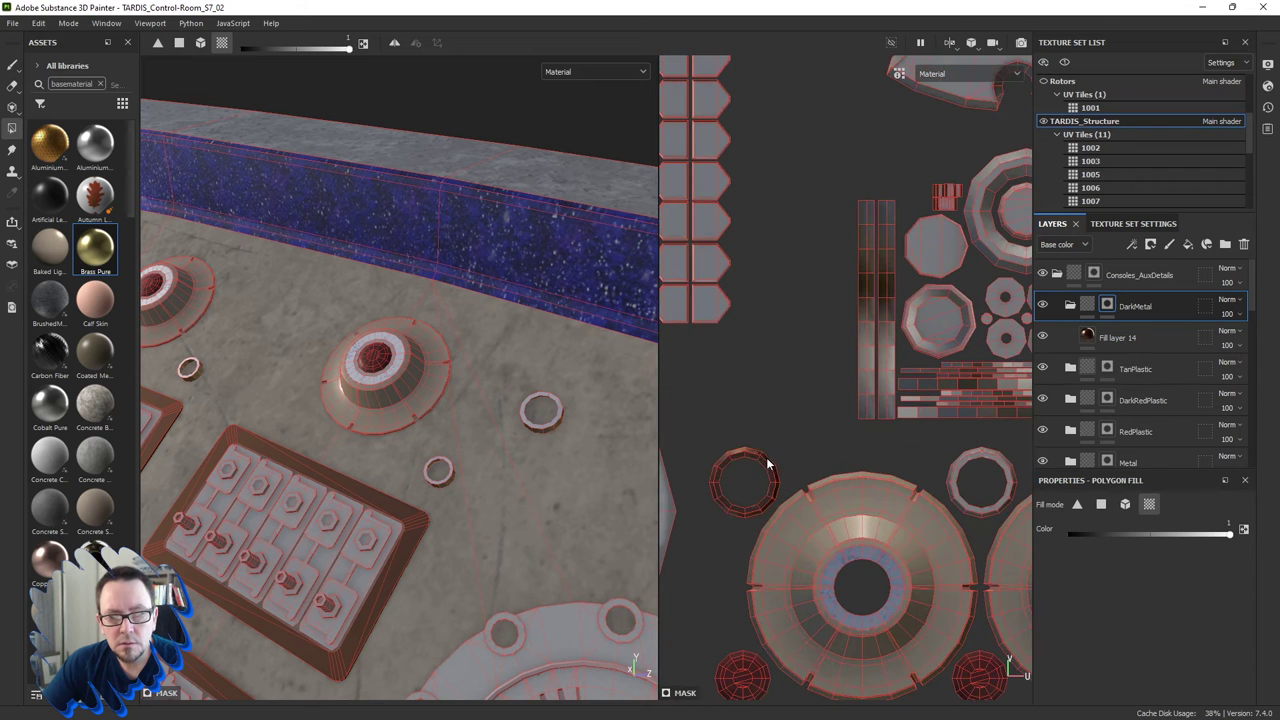
pyautogui.moveTo(970, 455); pyautogui.dragTo(892, 429, button='middle')
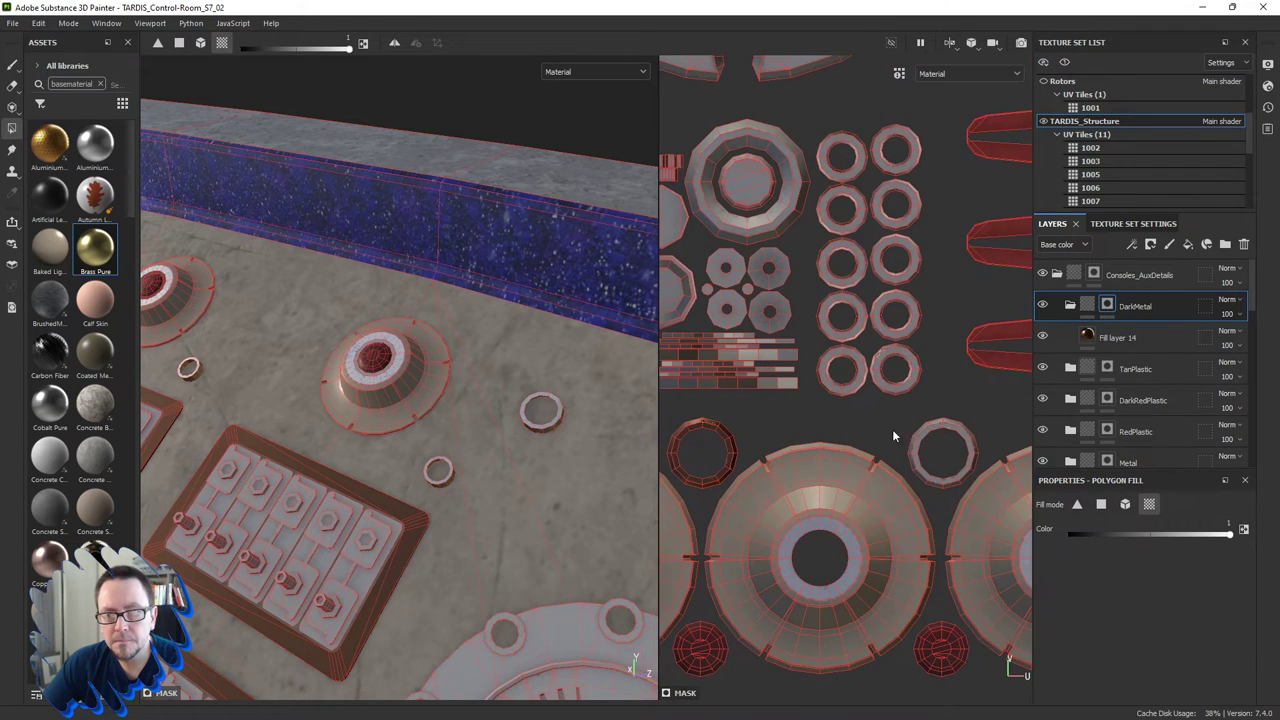
pyautogui.click(928, 430)
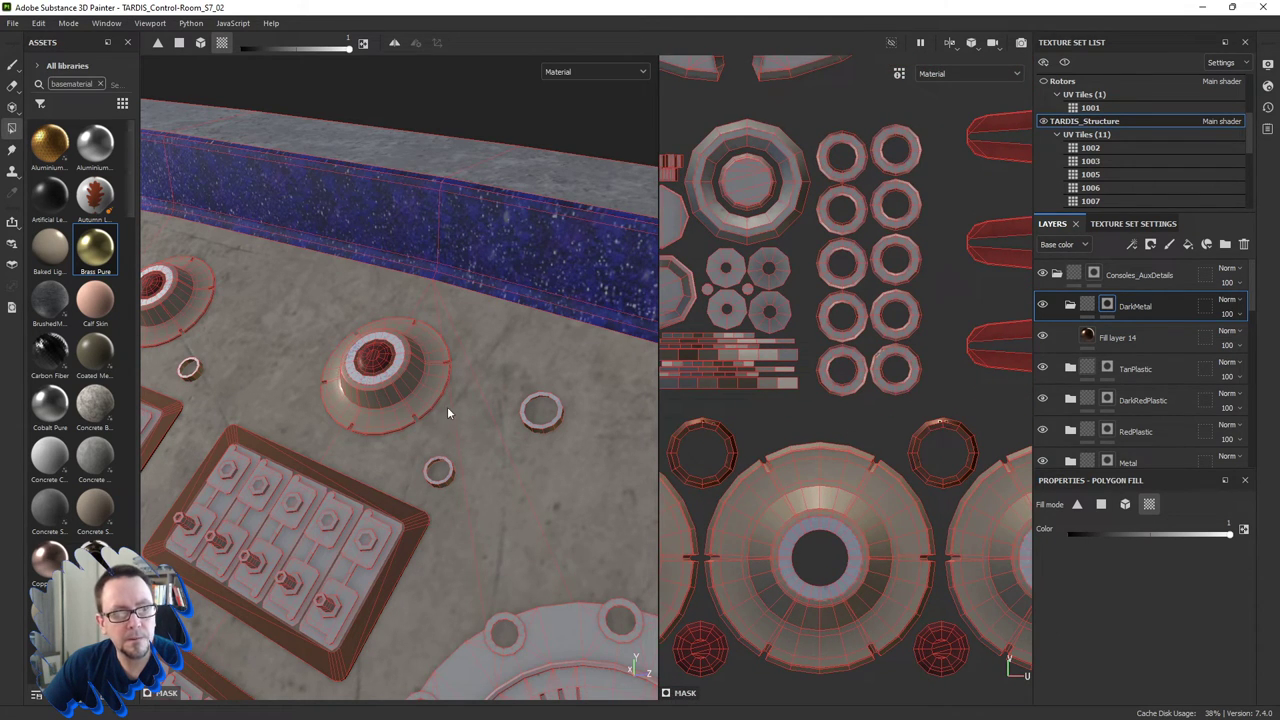
# Lower Fill layer 14's base colour V to 0.326, a deeper brown 533A2D.
pyautogui.click(1063, 342)
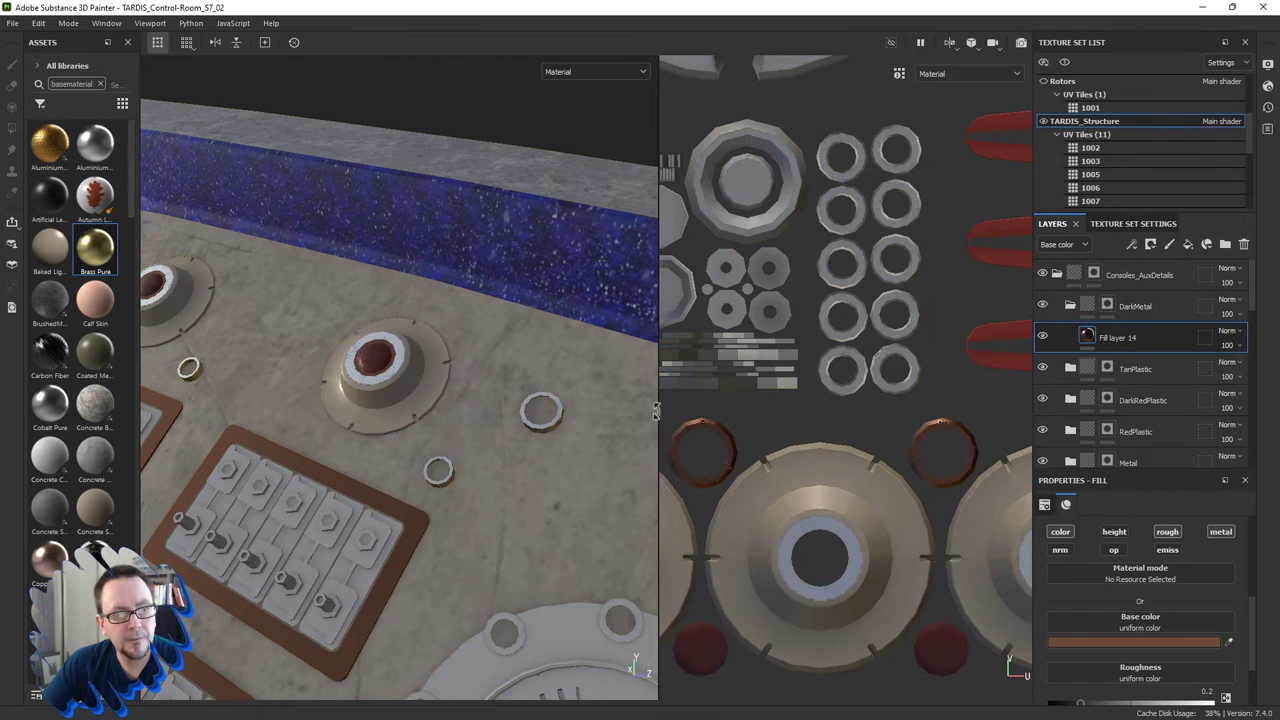
pyautogui.moveTo(362, 444)
pyautogui.keyDown('alt'); pyautogui.mouseDown()
pyautogui.moveTo(371, 494)
pyautogui.moveTo(594, 540)
pyautogui.mouseUp(); pyautogui.keyUp('alt')
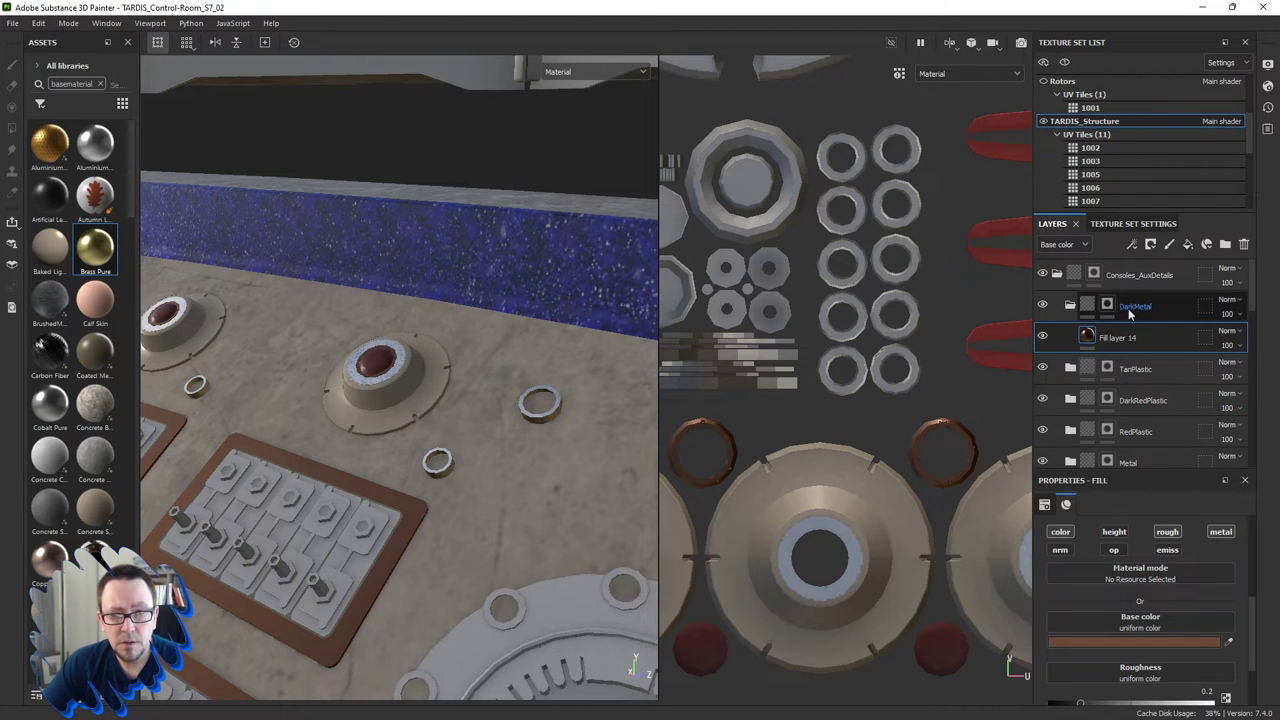
pyautogui.click(1097, 641)
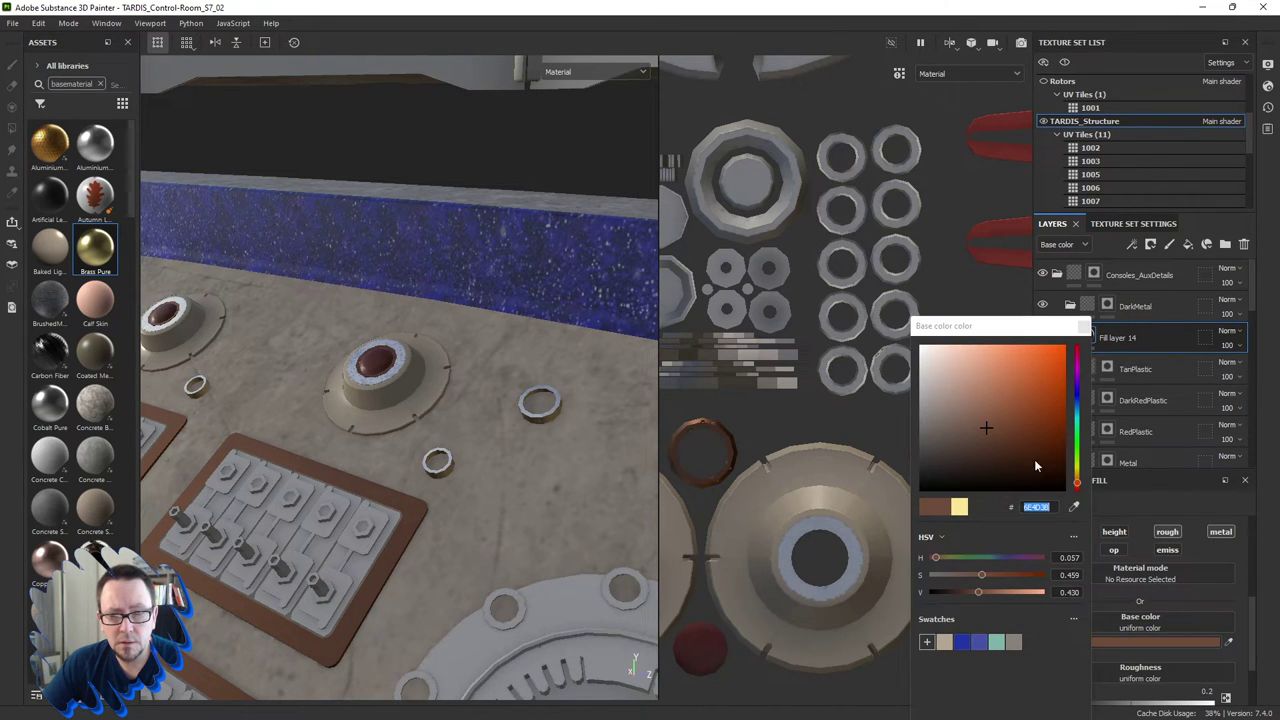
pyautogui.moveTo(984, 592); pyautogui.dragTo(966, 592)
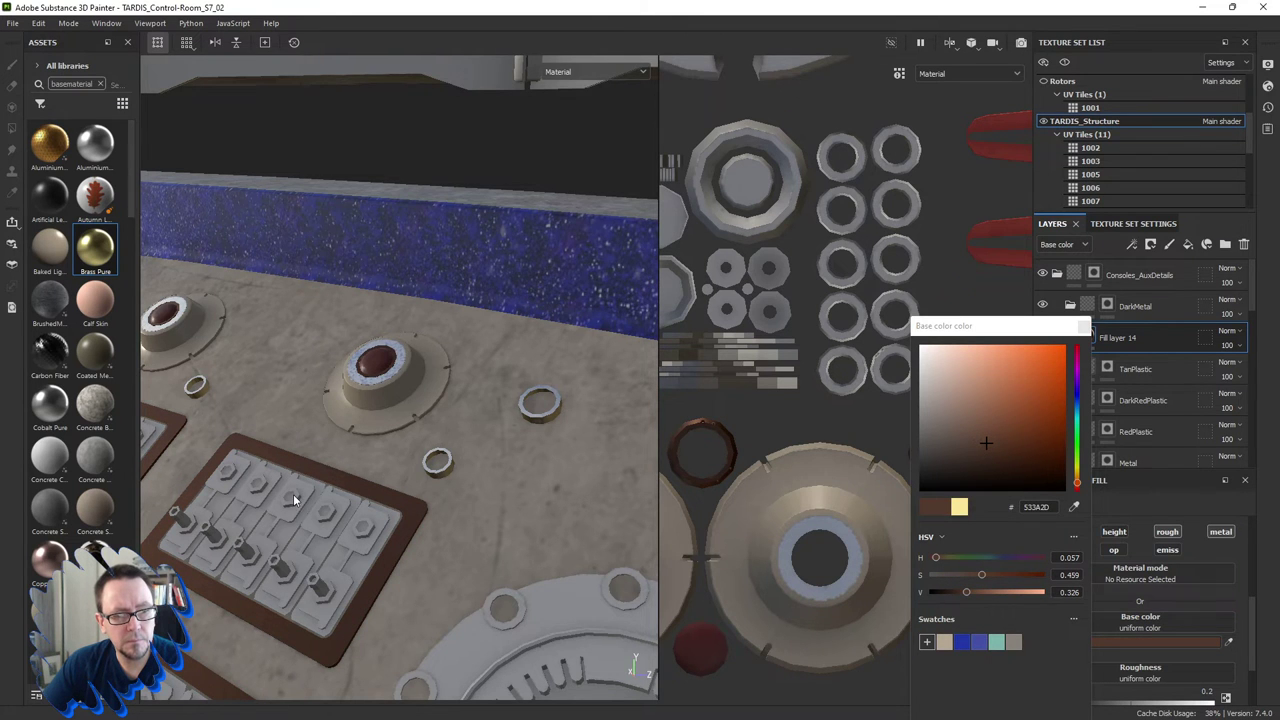
pyautogui.moveTo(293, 494)
pyautogui.keyDown('alt'); pyautogui.mouseDown()
pyautogui.moveTo(365, 462)
pyautogui.moveTo(367, 487)
pyautogui.mouseUp(); pyautogui.keyUp('alt')
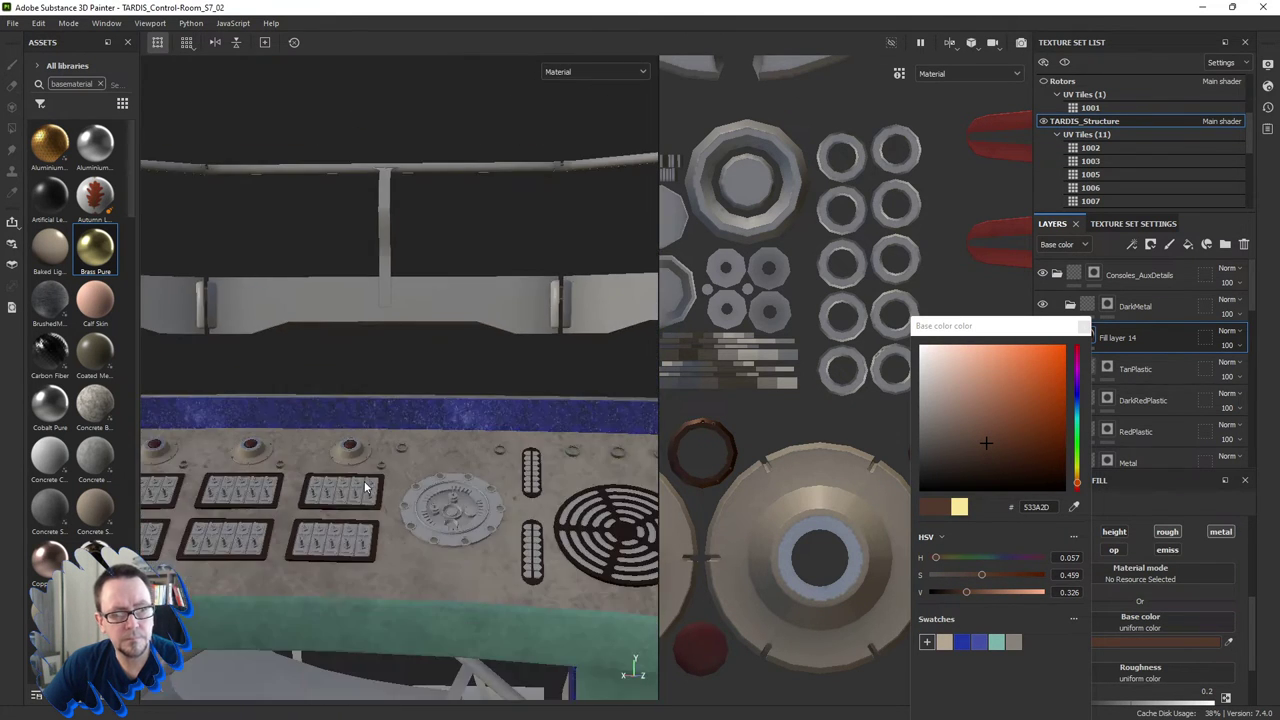
pyautogui.moveTo(504, 499)
pyautogui.keyDown('alt'); pyautogui.mouseDown()
pyautogui.moveTo(508, 580)
pyautogui.moveTo(560, 545)
pyautogui.moveTo(566, 577)
pyautogui.moveTo(540, 520)
pyautogui.mouseUp(); pyautogui.keyUp('alt')
pyautogui.scroll(5, 557, 531)
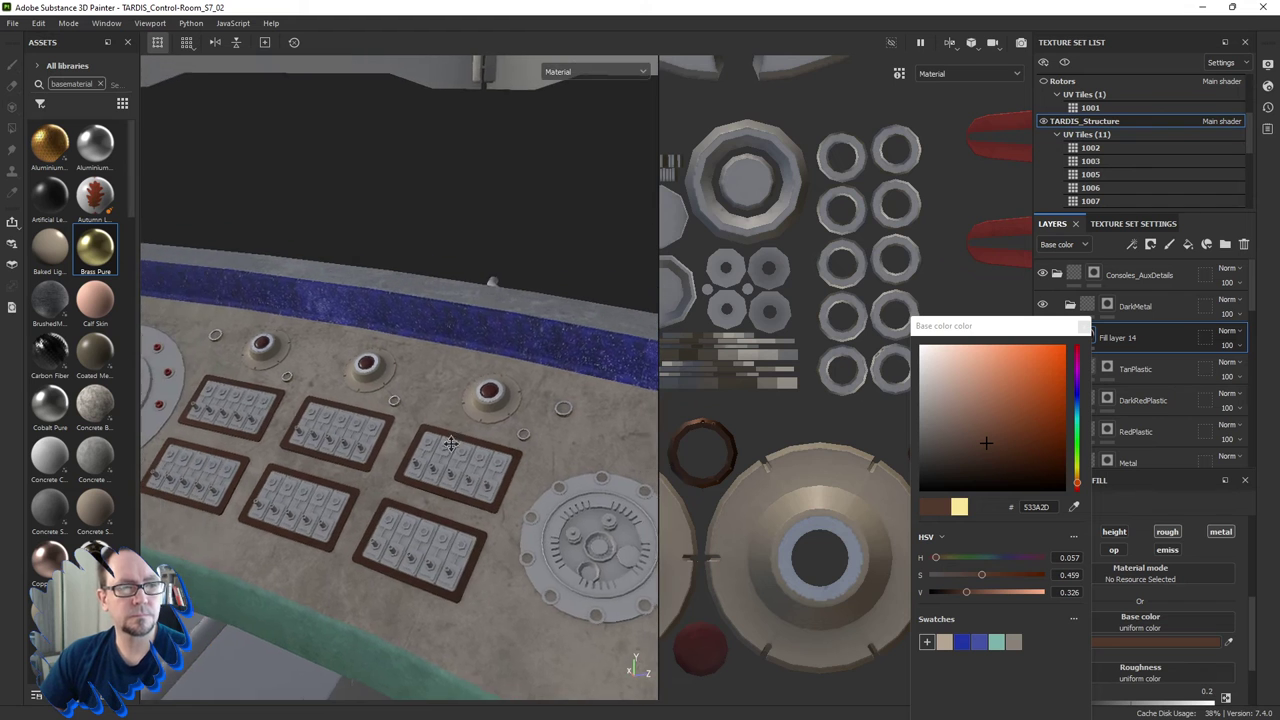
pyautogui.scroll(3, 471, 380)
pyautogui.scroll(3, 510, 412)
pyautogui.scroll(-5, 508, 412)
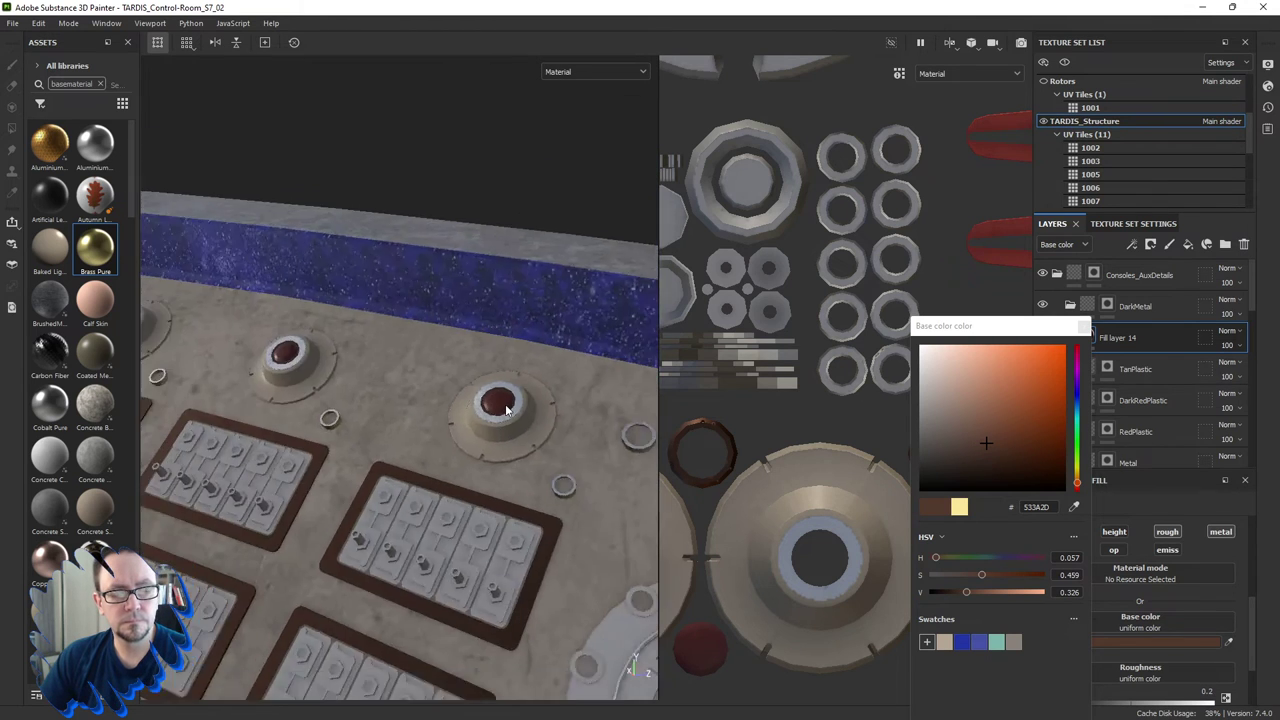
pyautogui.scroll(-2, 503, 410)
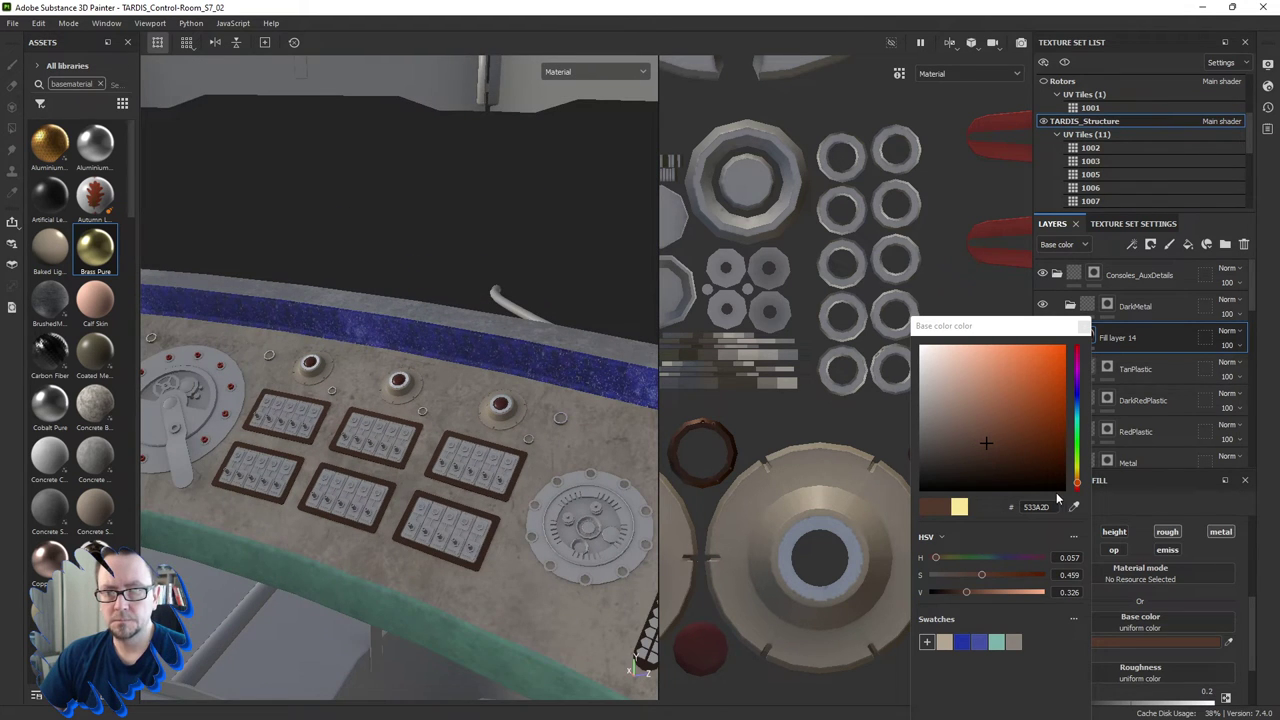
# Review the deeper brown on the round grille from several angles, then close the picker.
pyautogui.moveTo(530, 468)
pyautogui.keyDown('alt'); pyautogui.mouseDown()
pyautogui.moveTo(309, 440)
pyautogui.moveTo(371, 446)
pyautogui.moveTo(402, 433)
pyautogui.moveTo(389, 424)
pyautogui.moveTo(467, 474)
pyautogui.moveTo(457, 457)
pyautogui.moveTo(490, 460)
pyautogui.moveTo(398, 442)
pyautogui.moveTo(380, 426)
pyautogui.moveTo(404, 411)
pyautogui.moveTo(369, 430)
pyautogui.mouseUp(); pyautogui.keyUp('alt')
pyautogui.scroll(3, 380, 426)
pyautogui.scroll(3, 363, 434)
pyautogui.keyDown('shift'); pyautogui.moveTo(369, 430); pyautogui.dragTo(367, 435, button='right'); pyautogui.keyUp('shift')
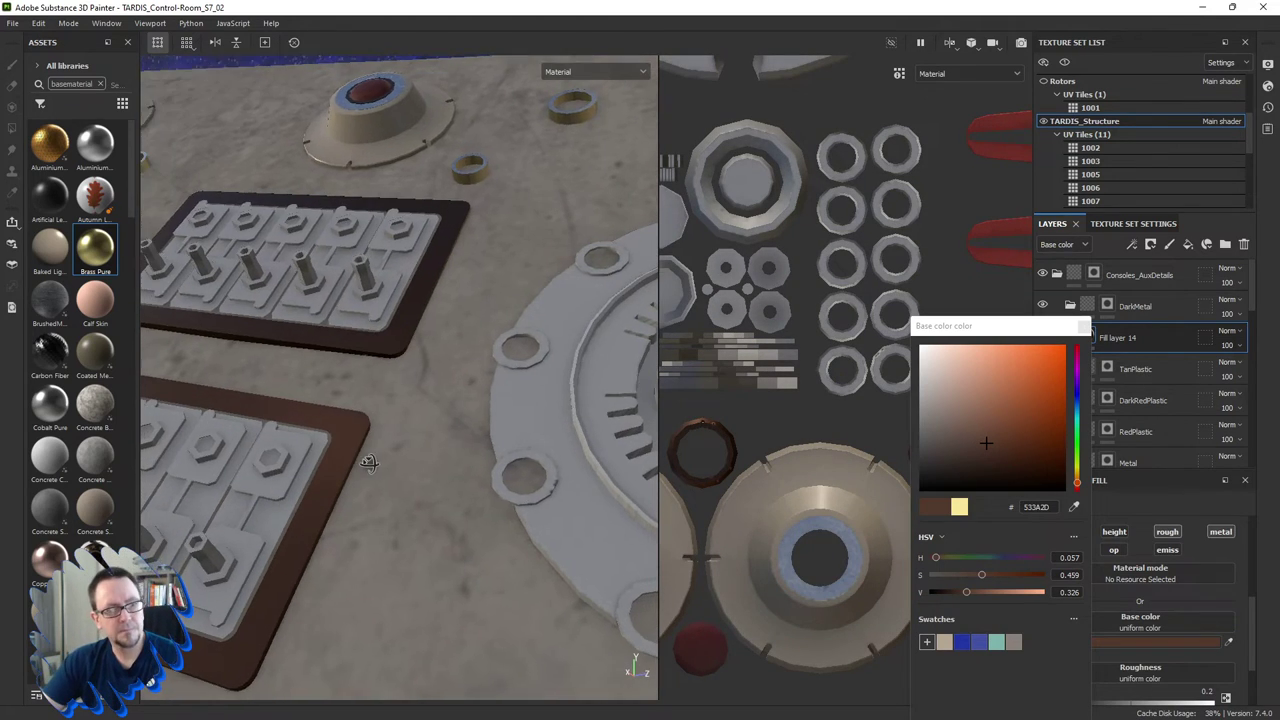
pyautogui.scroll(-5, 372, 463)
pyautogui.moveTo(373, 465)
pyautogui.keyDown('alt'); pyautogui.mouseDown()
pyautogui.moveTo(390, 428)
pyautogui.moveTo(420, 440)
pyautogui.mouseUp(); pyautogui.keyUp('alt')
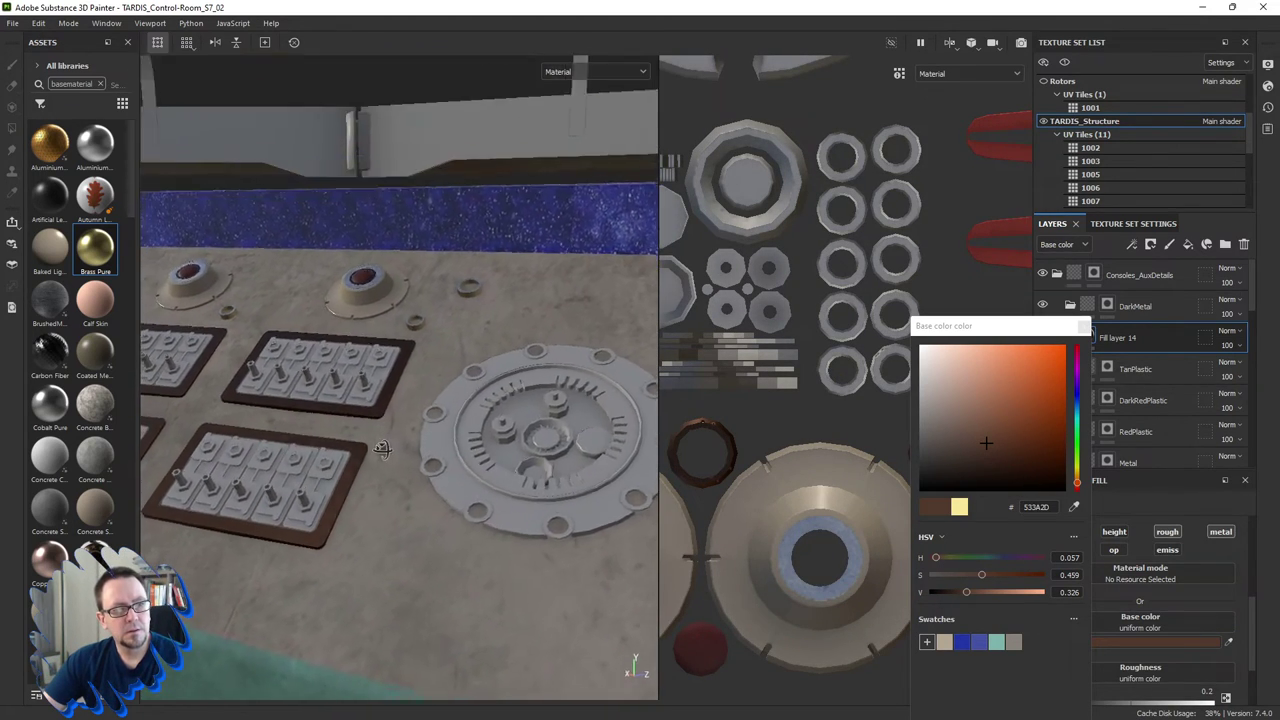
pyautogui.scroll(-3, 490, 475)
pyautogui.keyDown('alt'); pyautogui.moveTo(490, 475); pyautogui.dragTo(460, 480); pyautogui.keyUp('alt')
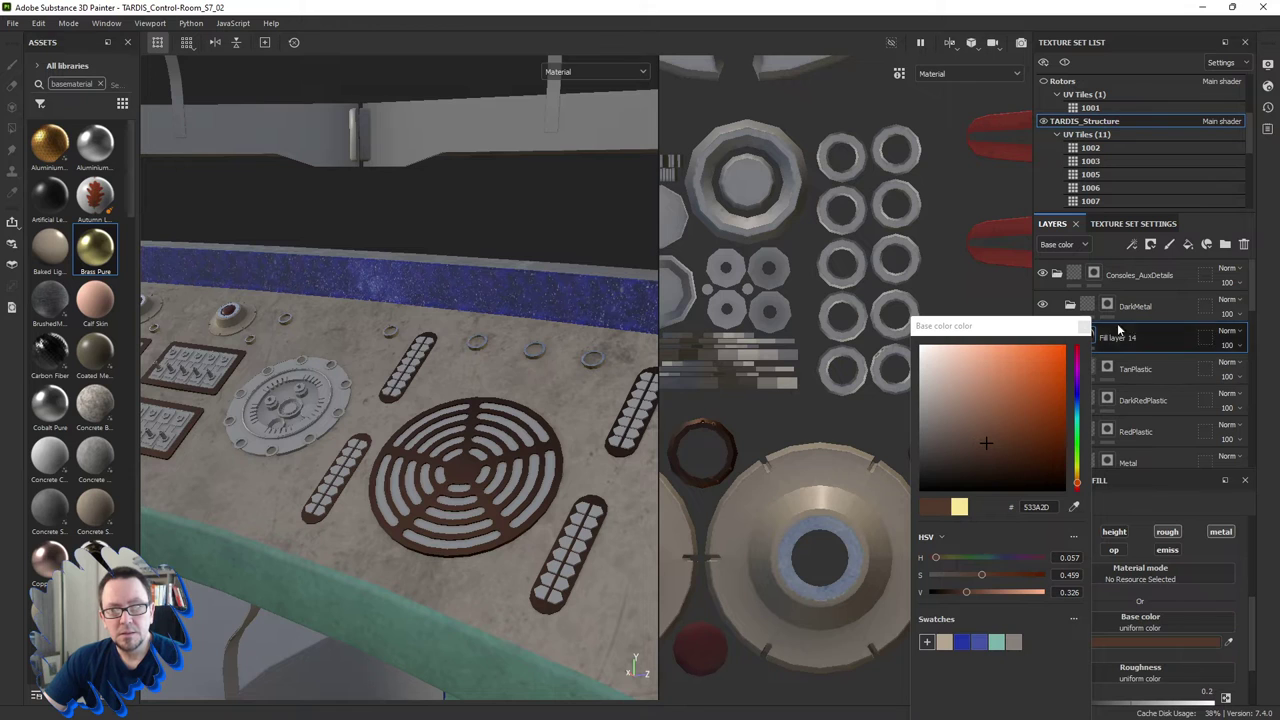
pyautogui.click(1084, 329)
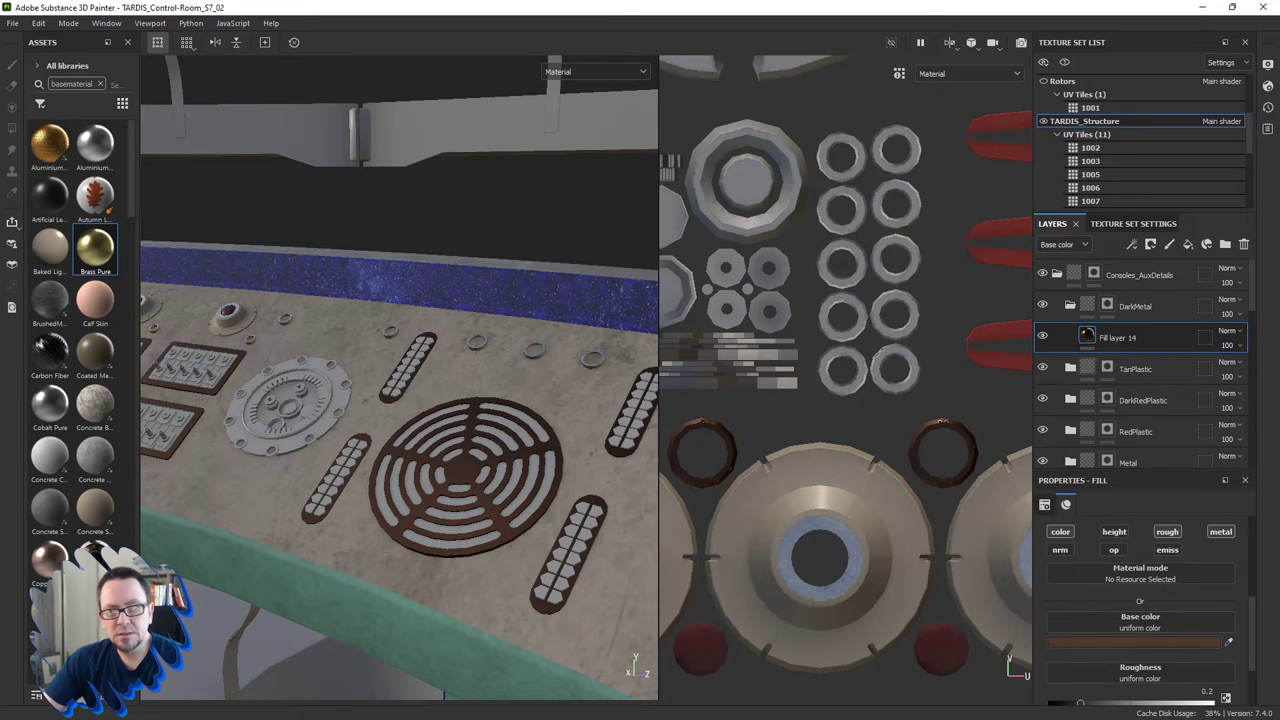
# Add Fill layer 15 in DarkMetal and give it a black mask.
pyautogui.click(1190, 245)
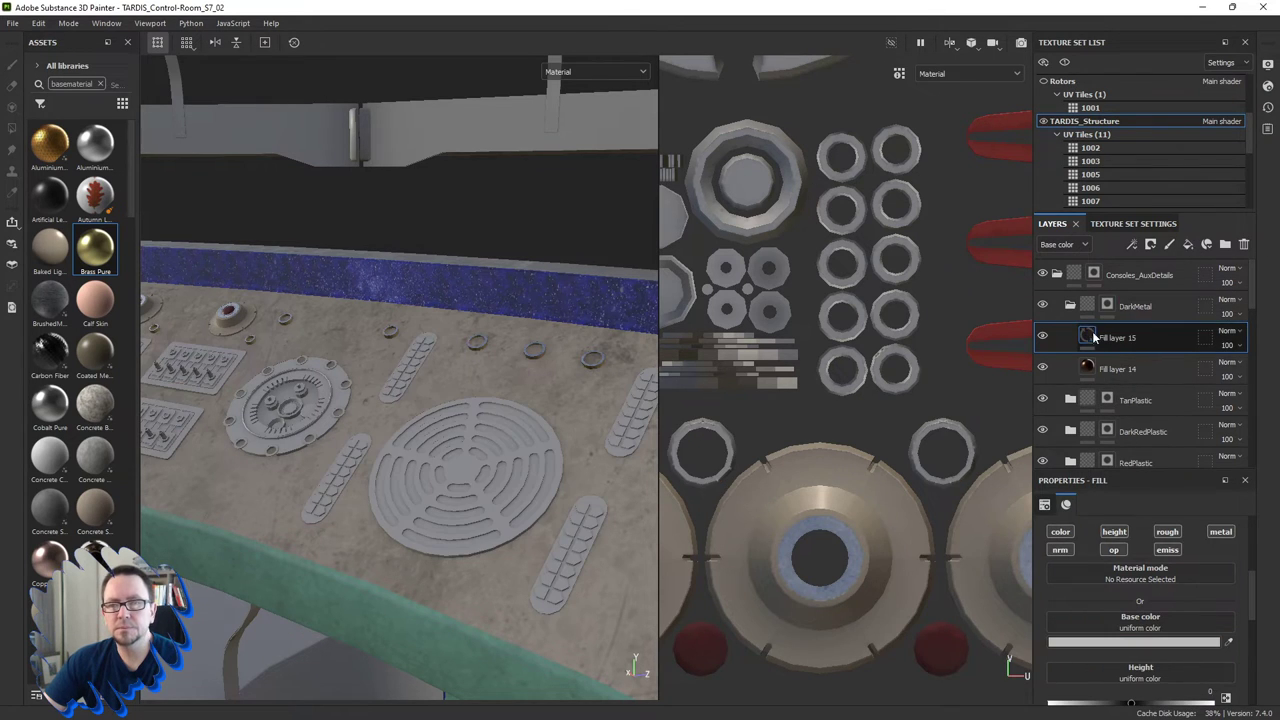
pyautogui.rightClick(1089, 337)
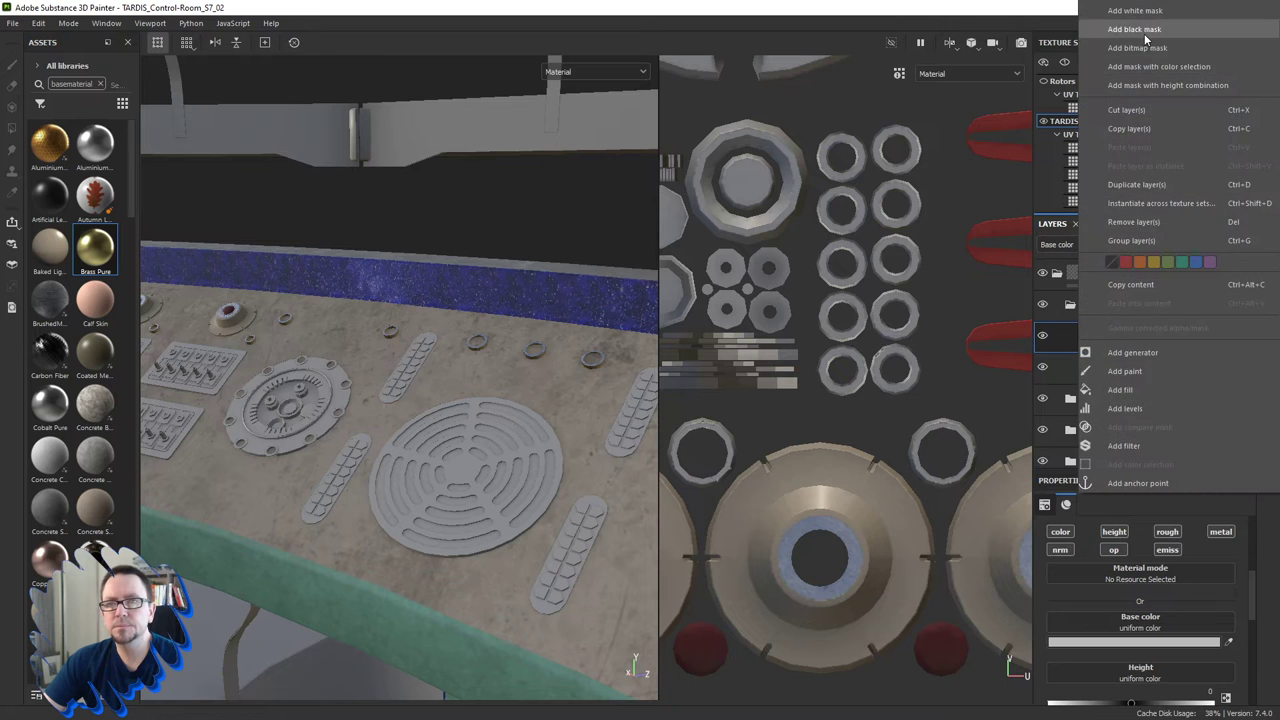
pyautogui.click(1135, 27)
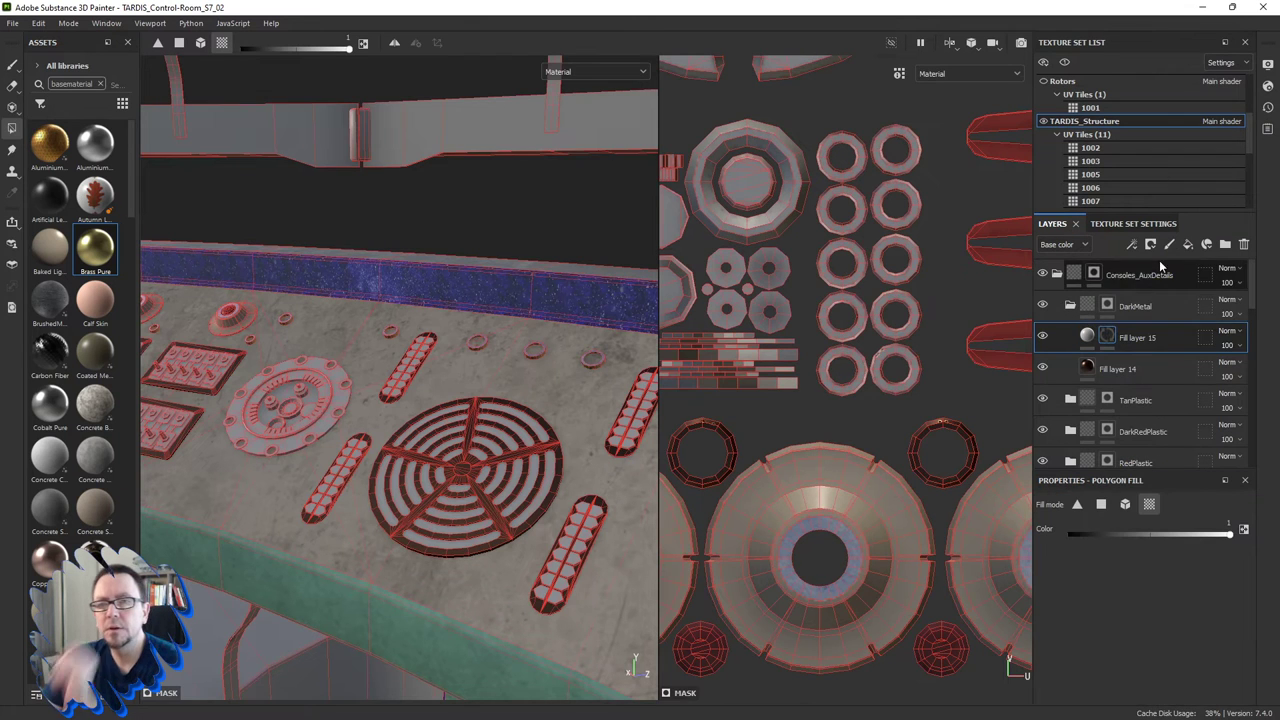
pyautogui.rightClick(1118, 342)
pyautogui.press('Escape')
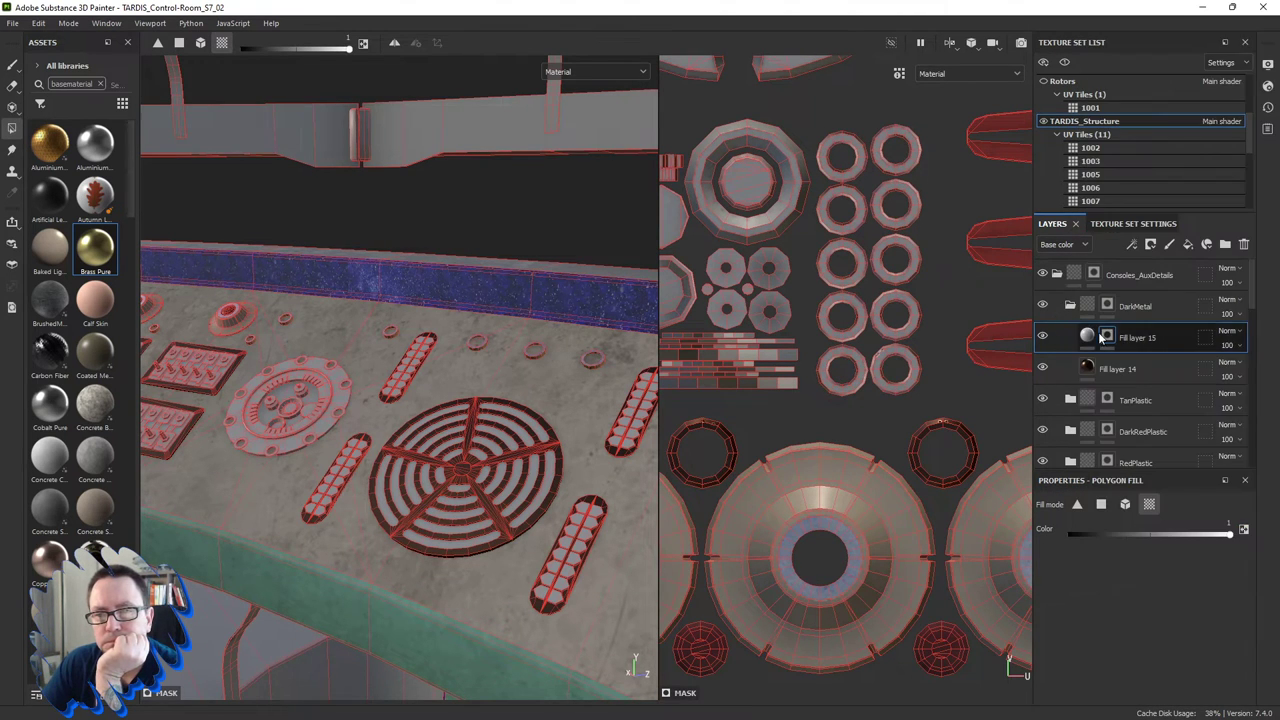
# Add a fill to Fill layer 15's mask using the Grunge Scratches Dirty texture.
pyautogui.rightClick(1127, 342)
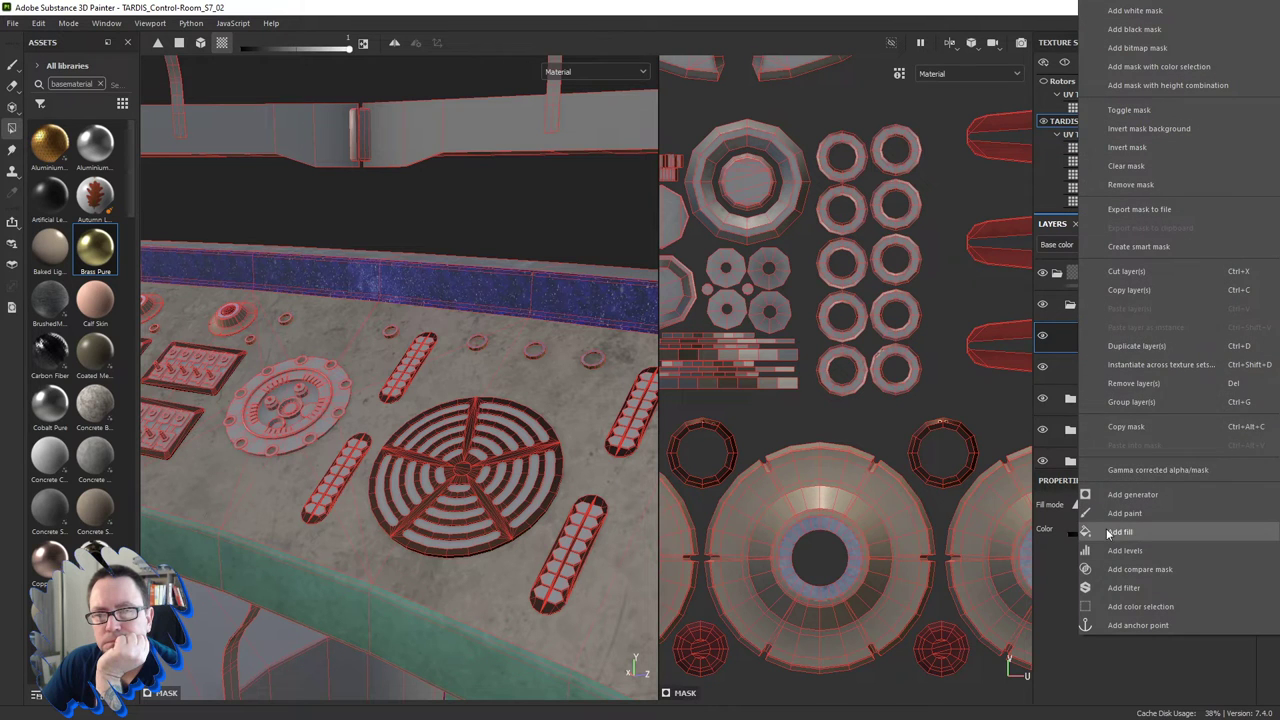
pyautogui.click(1106, 532)
pyautogui.click(1127, 555)
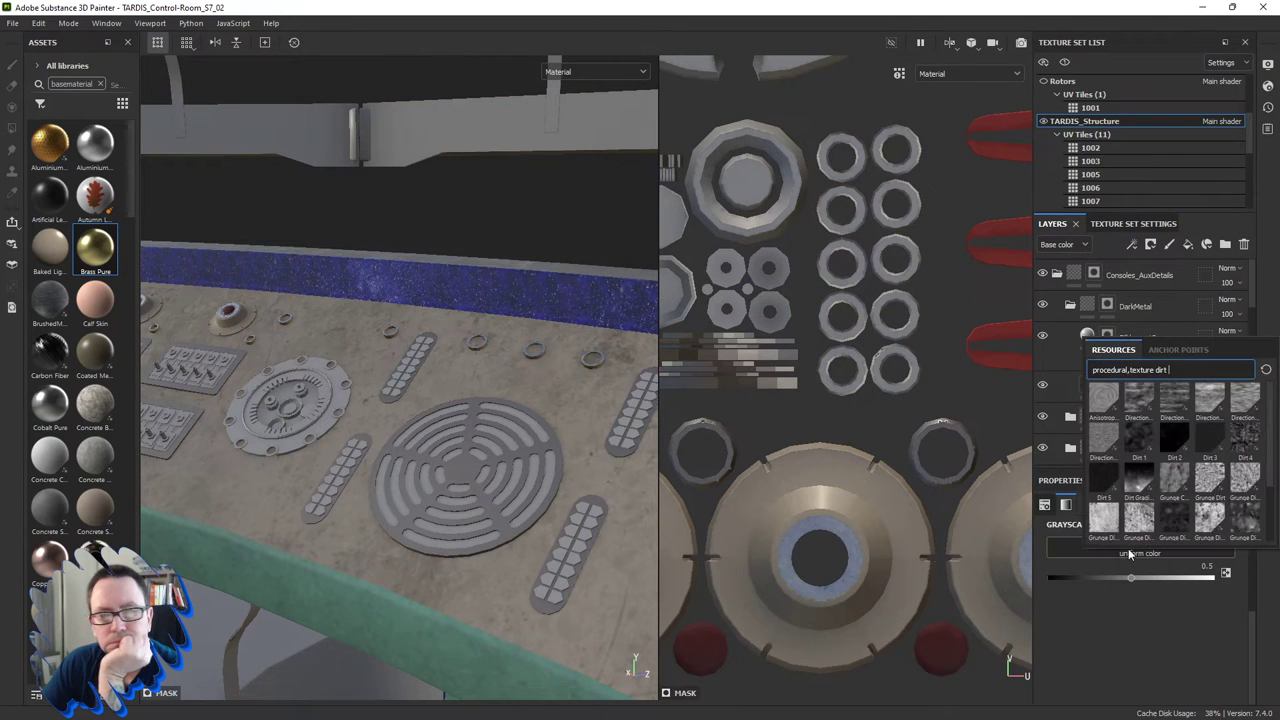
pyautogui.scroll(-2, 1163, 497)
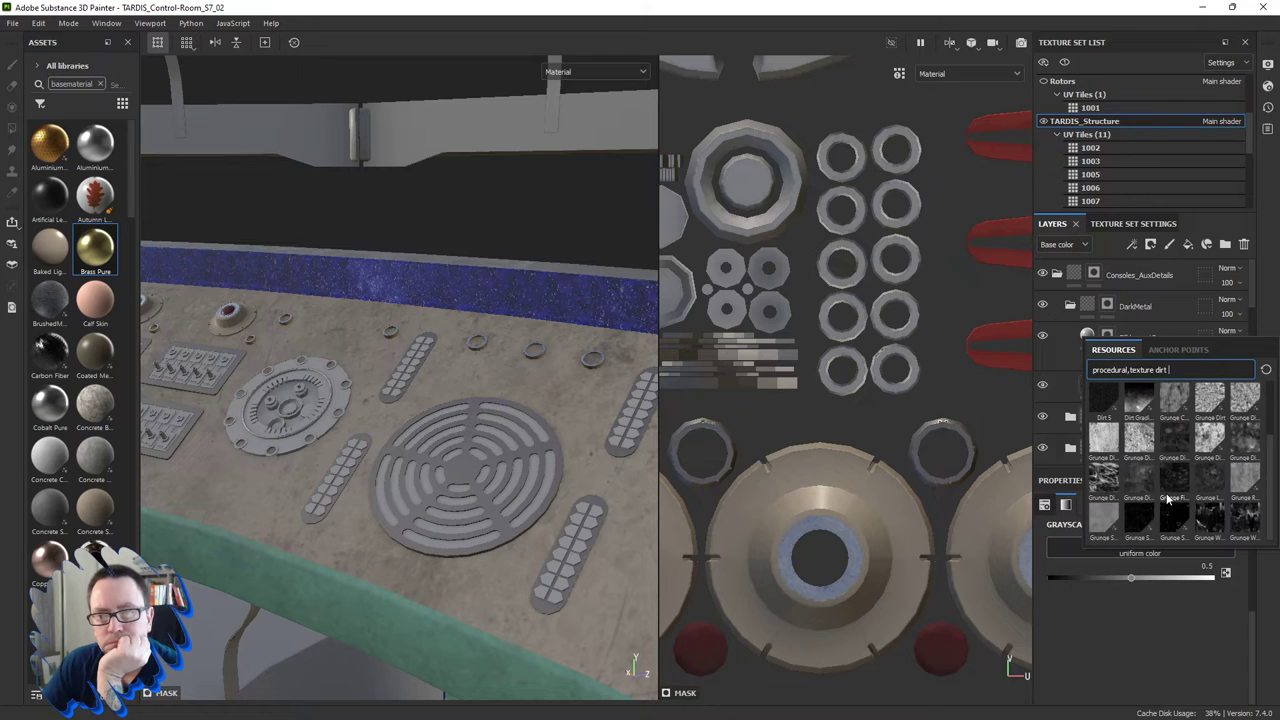
pyautogui.click(1104, 520)
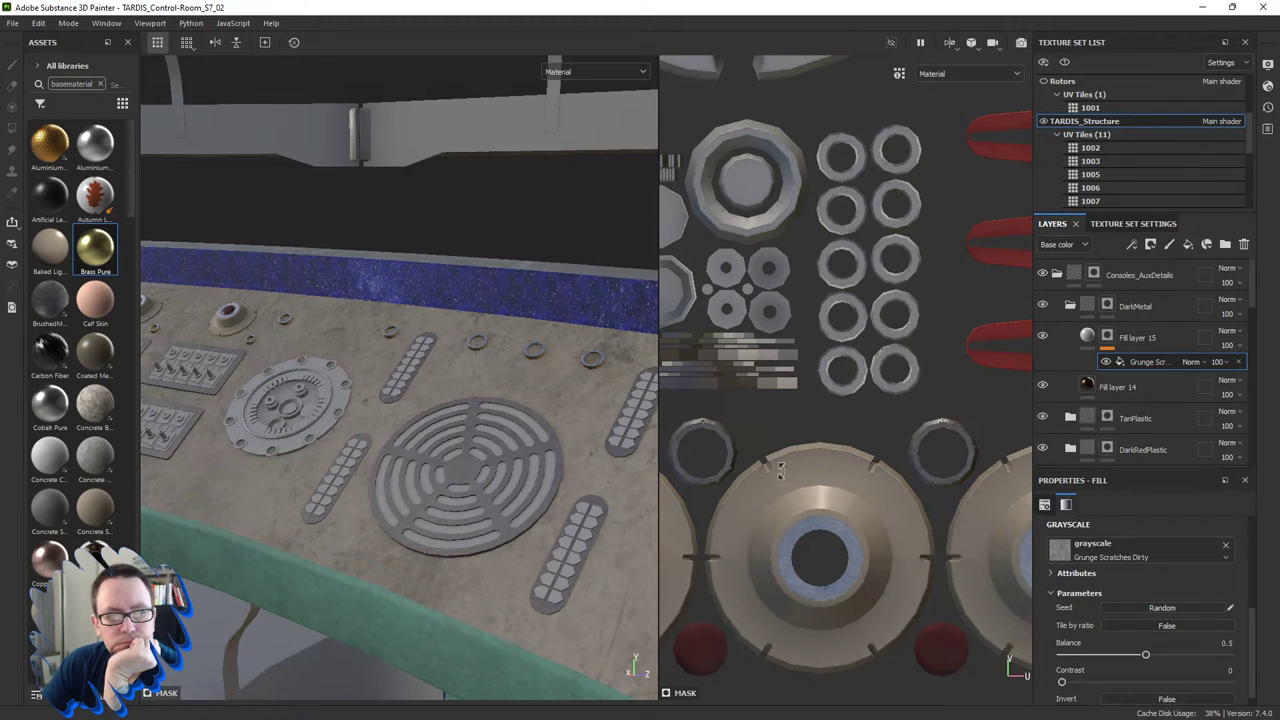
pyautogui.scroll(3, 501, 496)
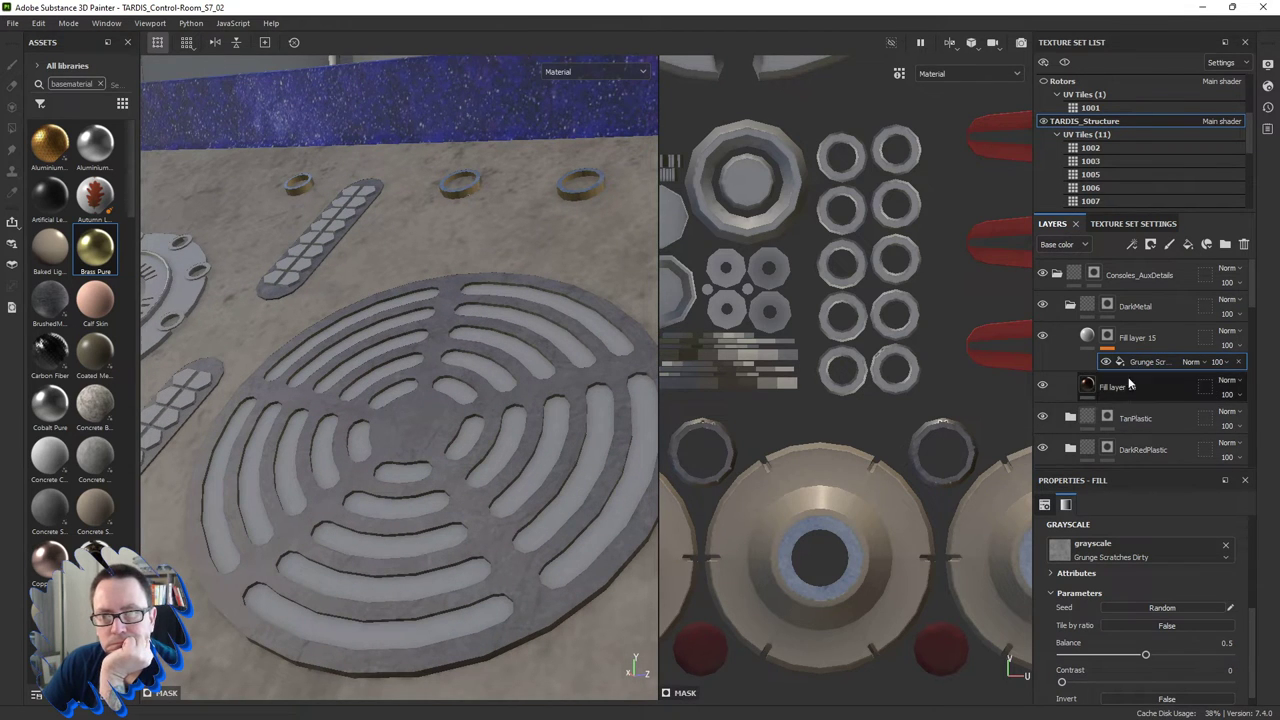
pyautogui.scroll(-1, 1100, 580)
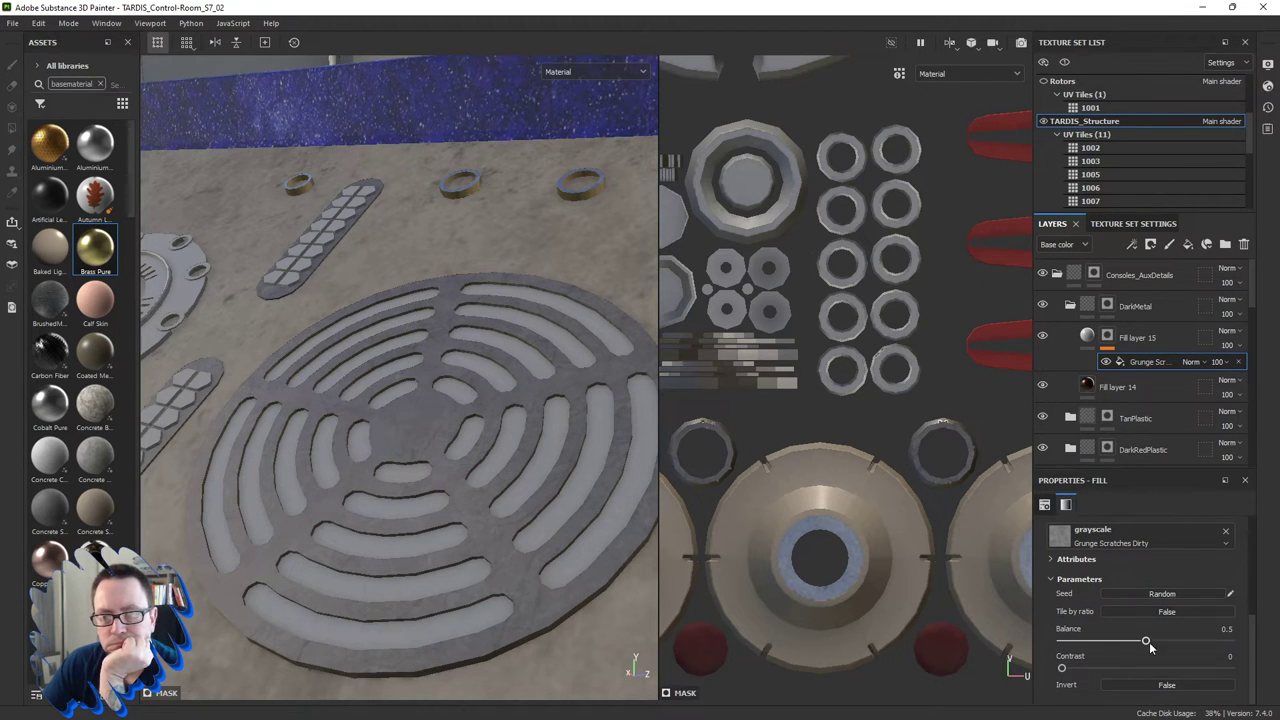
# Raise Fill layer 15's roughness to about 0.45.
pyautogui.click(1090, 338)
pyautogui.scroll(-3, 1112, 670)
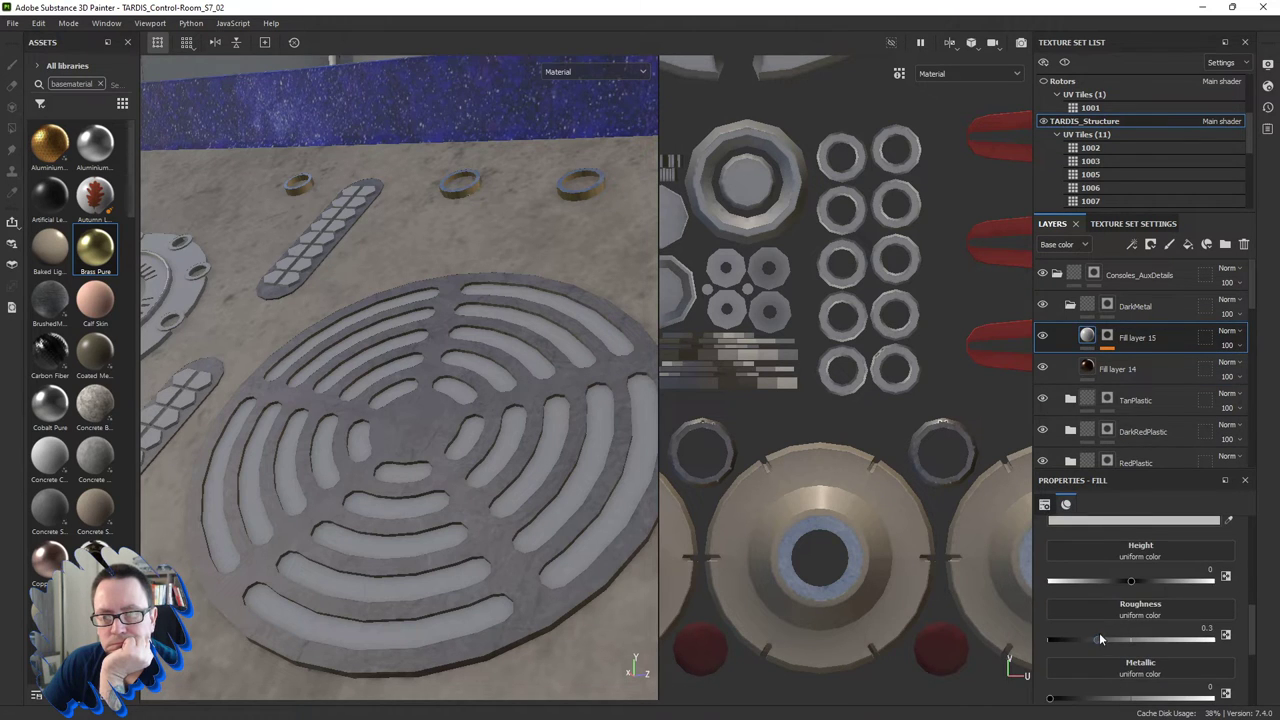
pyautogui.moveTo(1097, 640); pyautogui.dragTo(1127, 640)
# Lower the grunge mask balance to 0.25 so rust spreads over the grate.
pyautogui.rightClick(1111, 341)
pyautogui.click(1133, 360)
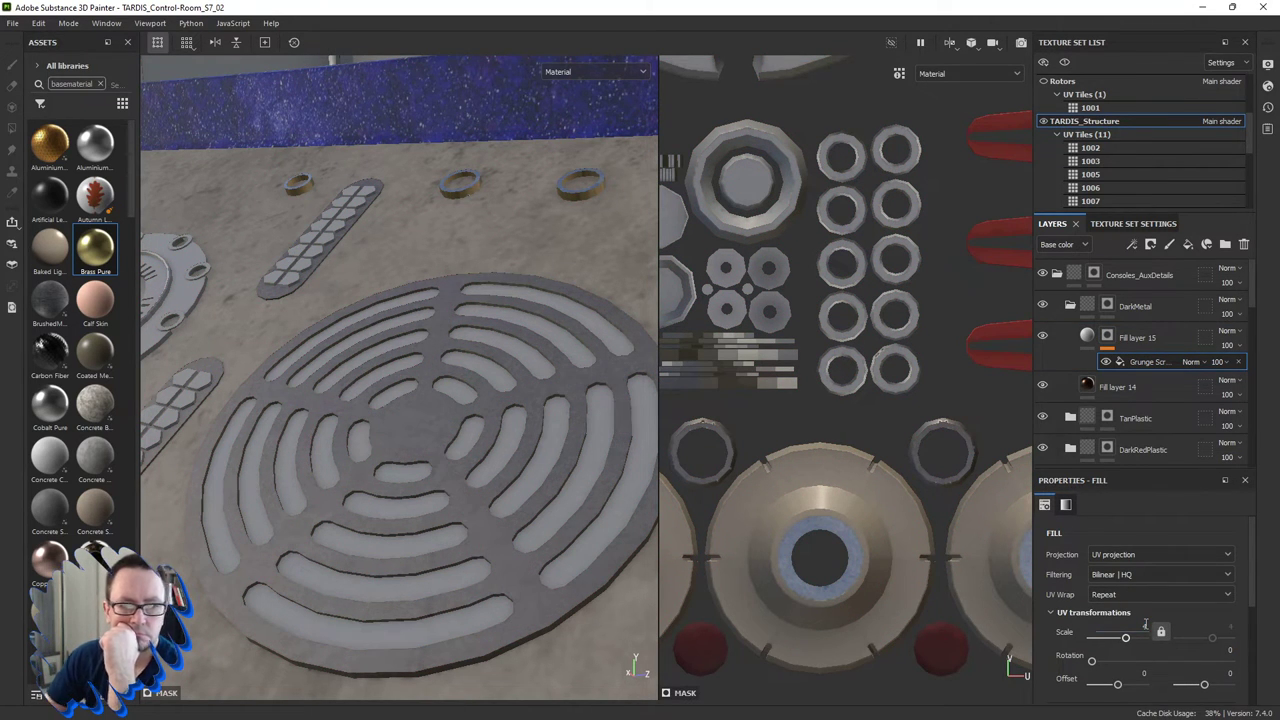
pyautogui.scroll(-3, 1122, 655)
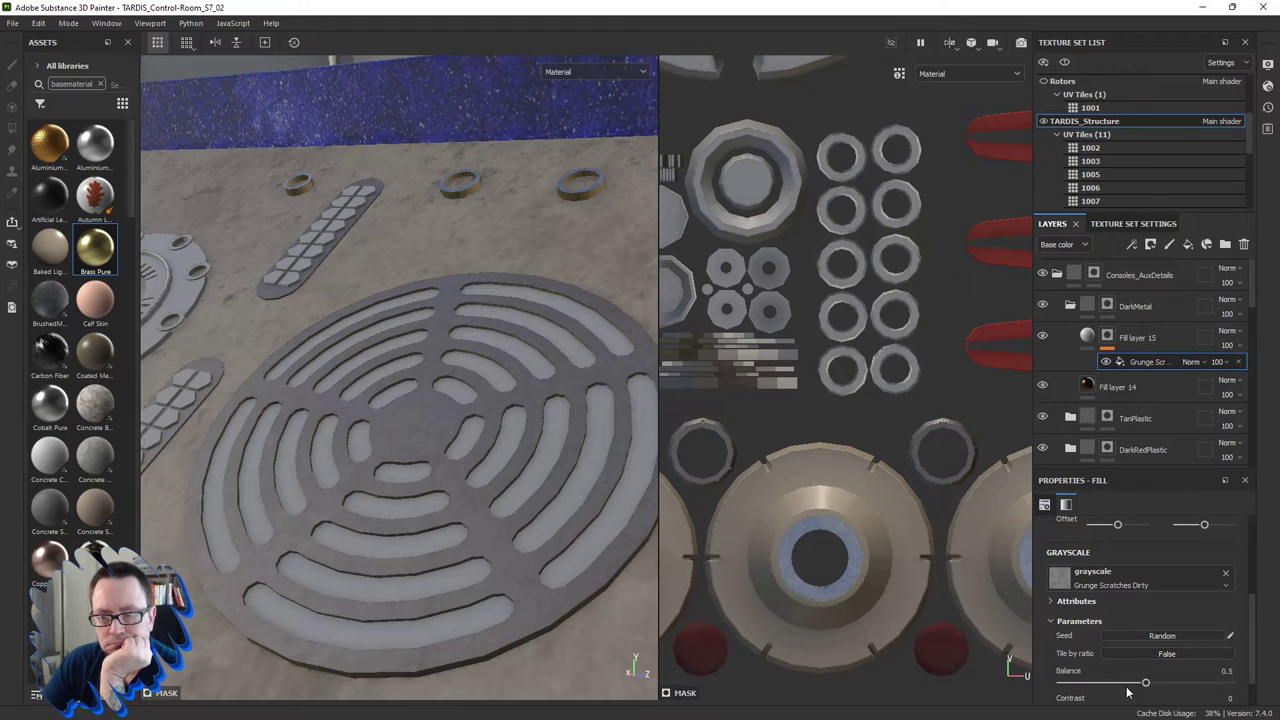
pyautogui.moveTo(1107, 686); pyautogui.dragTo(1100, 686)
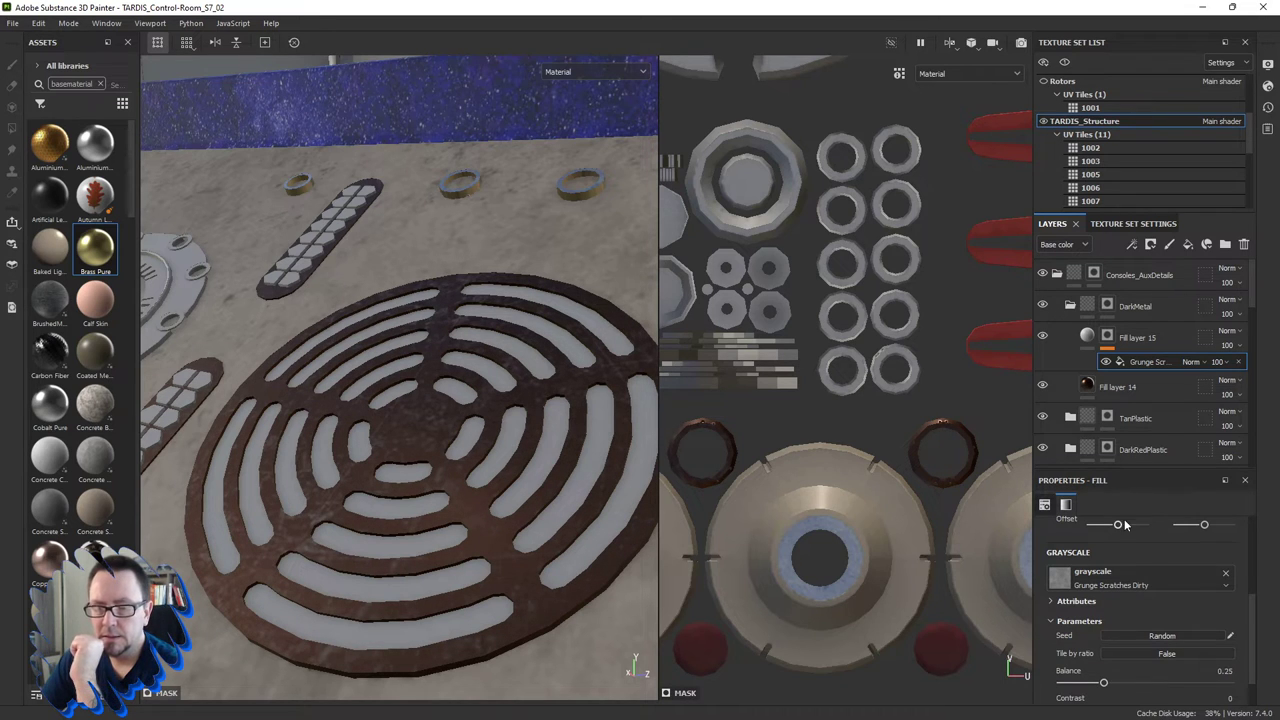
# Eyedrop the grate's brown as Fill layer 15's base colour and adjust it to 755342.
pyautogui.click(1087, 336)
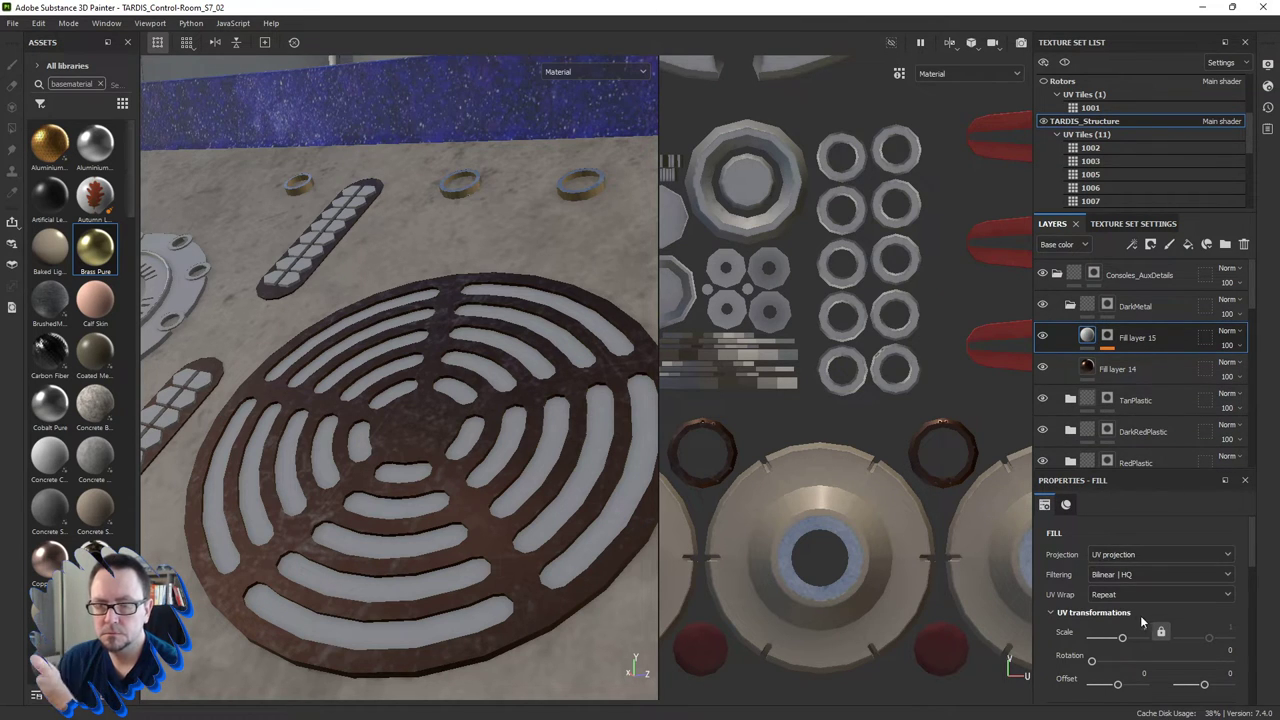
pyautogui.scroll(-5, 1135, 625)
pyautogui.click(1127, 643)
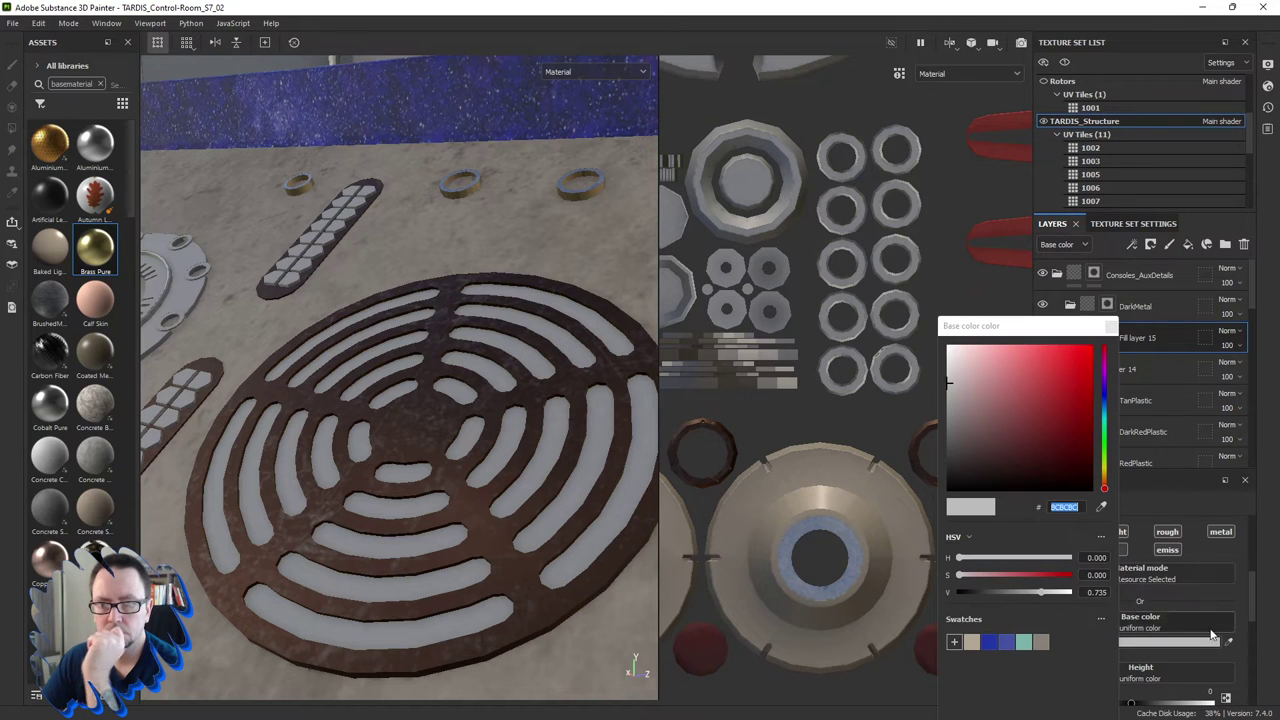
pyautogui.click(1101, 507)
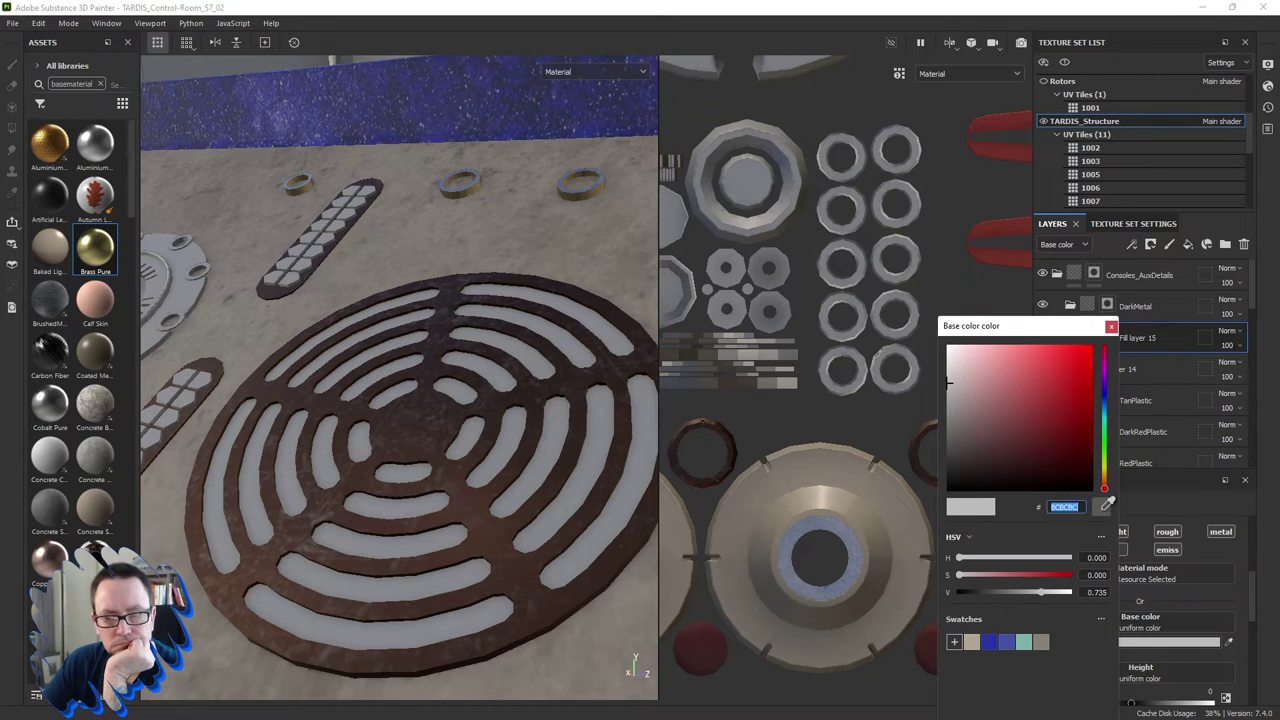
pyautogui.click(502, 563)
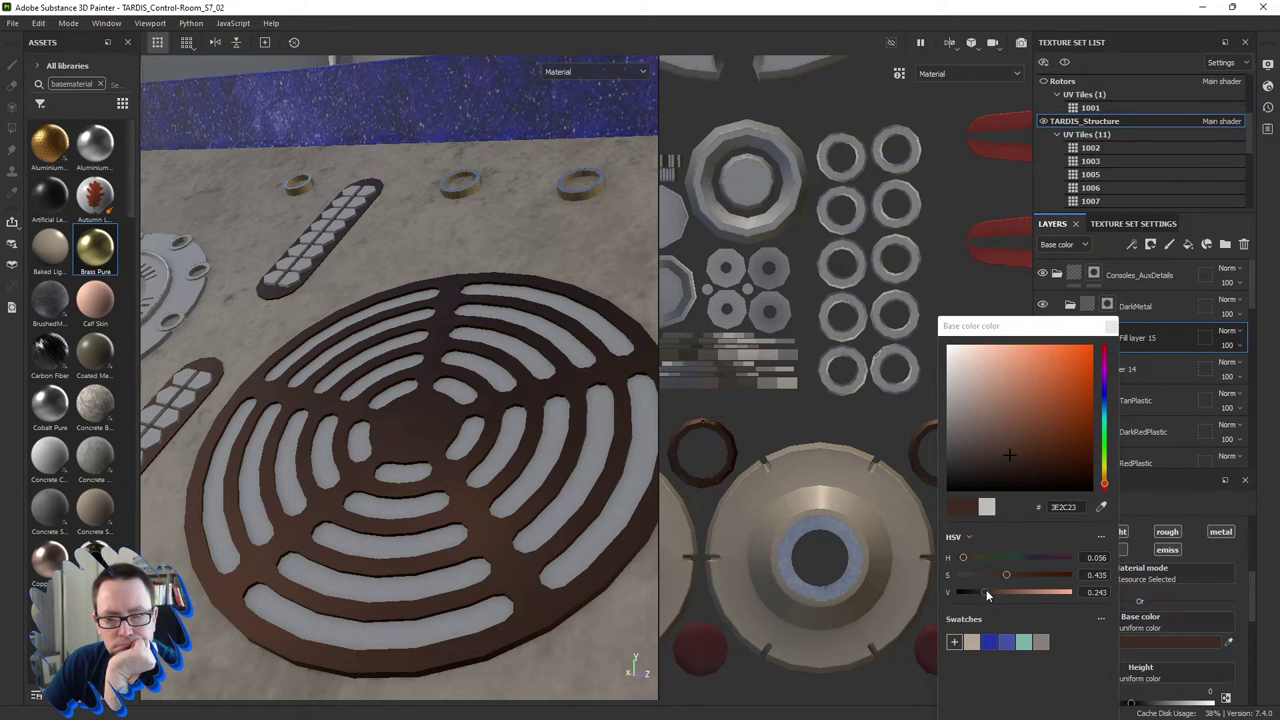
pyautogui.moveTo(986, 589)
pyautogui.mouseDown()
pyautogui.moveTo(1024, 592)
pyautogui.moveTo(976, 594)
pyautogui.moveTo(1009, 596)
pyautogui.mouseUp()
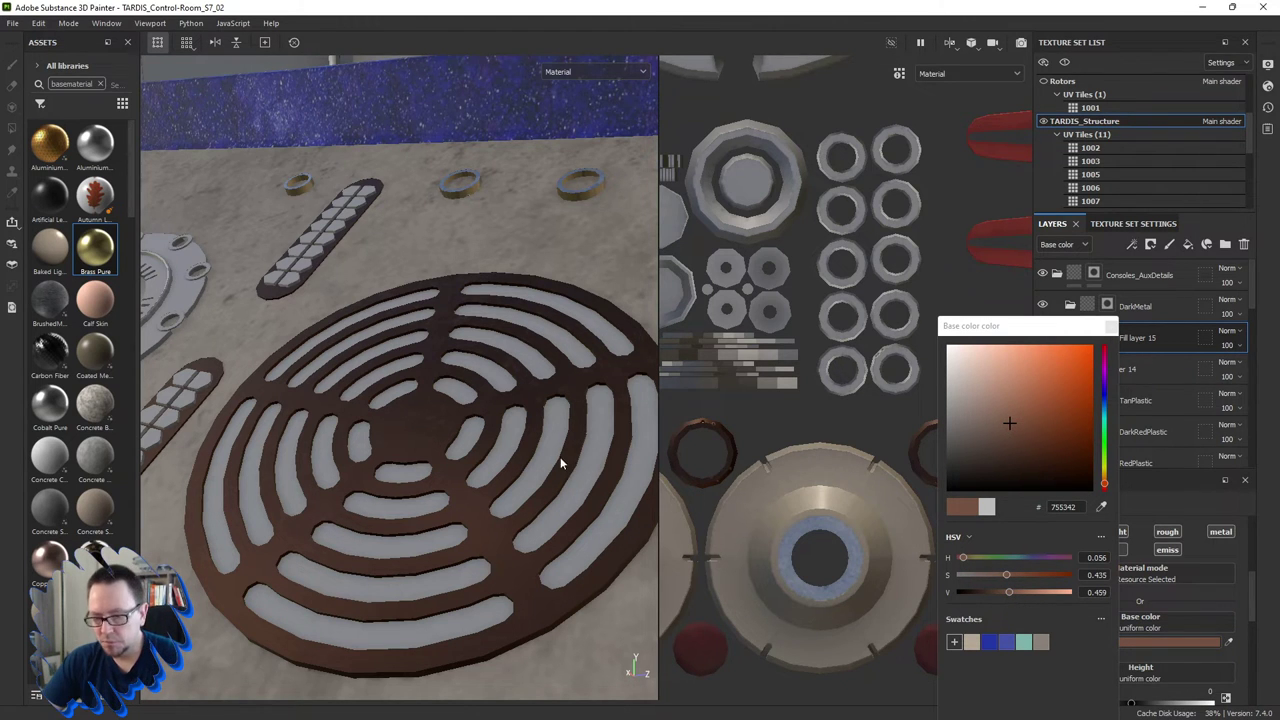
# Orbit and zoom around the grate to review the rusty patches, then close the picker.
pyautogui.keyDown('alt'); pyautogui.moveTo(560, 457); pyautogui.dragTo(541, 444); pyautogui.keyUp('alt')
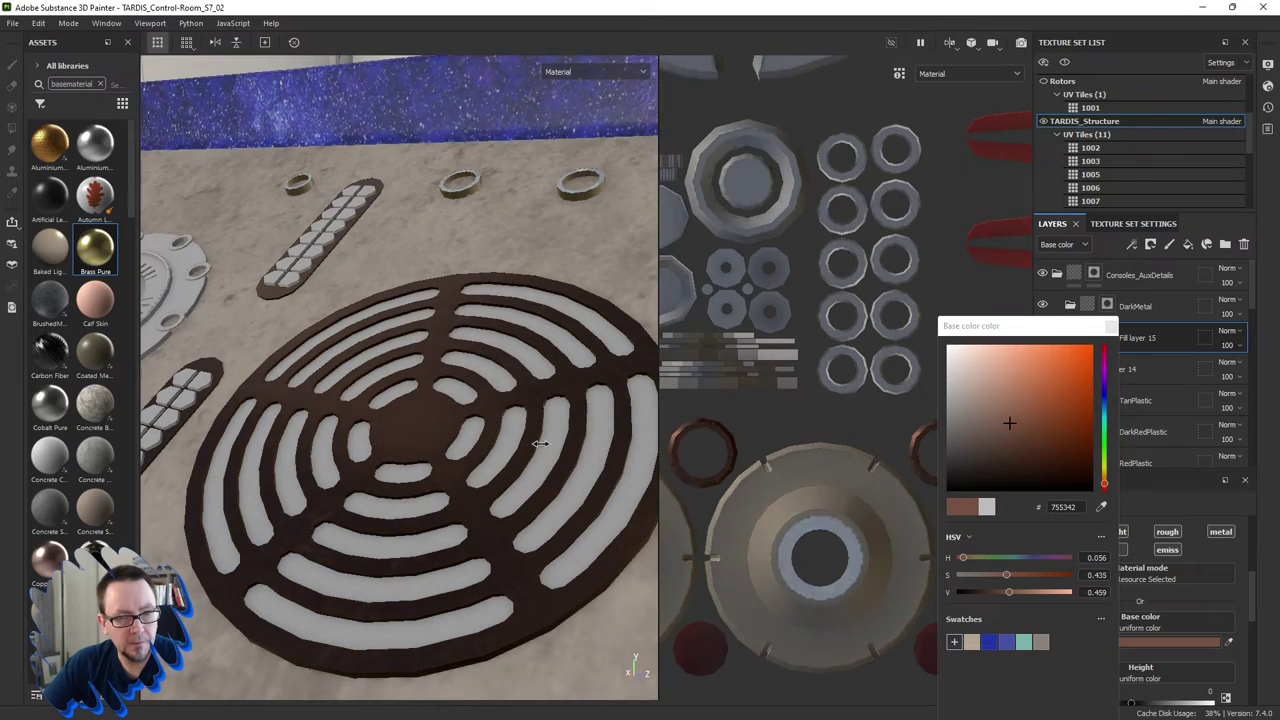
pyautogui.keyDown('alt'); pyautogui.moveTo(540, 444); pyautogui.dragTo(529, 453, button='right'); pyautogui.keyUp('alt')
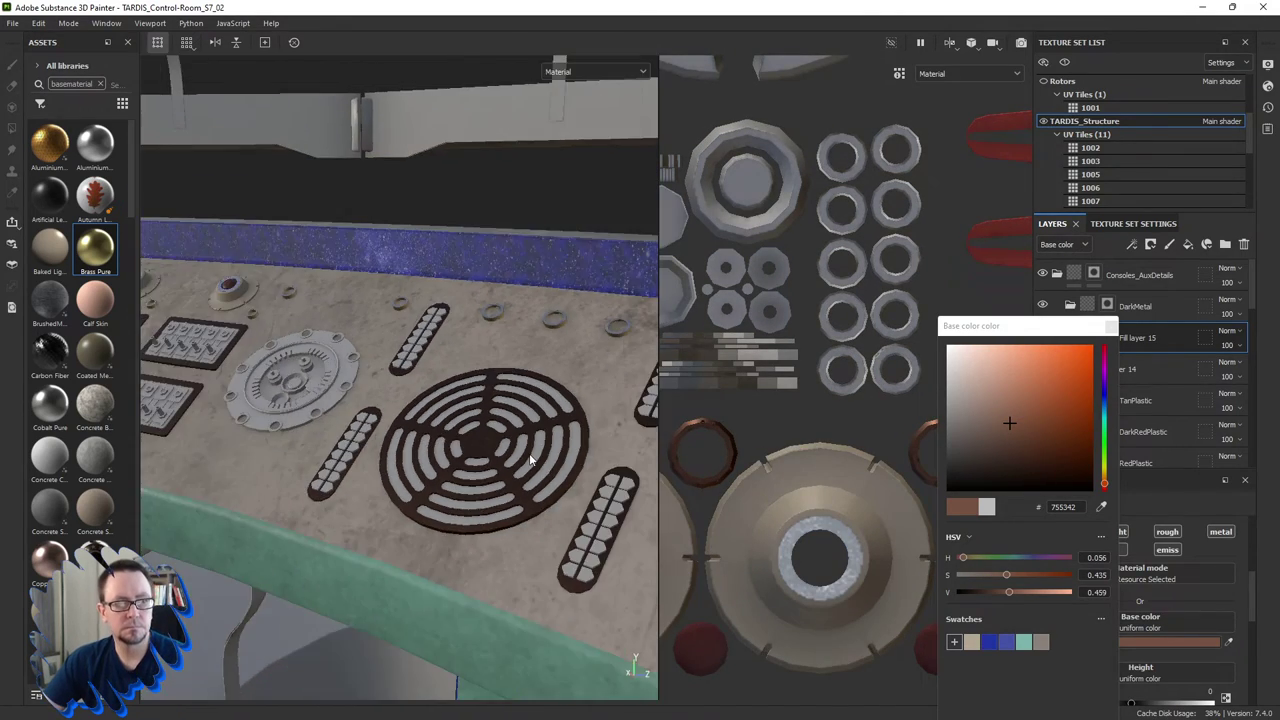
pyautogui.keyDown('alt'); pyautogui.moveTo(529, 453); pyautogui.dragTo(488, 423); pyautogui.keyUp('alt')
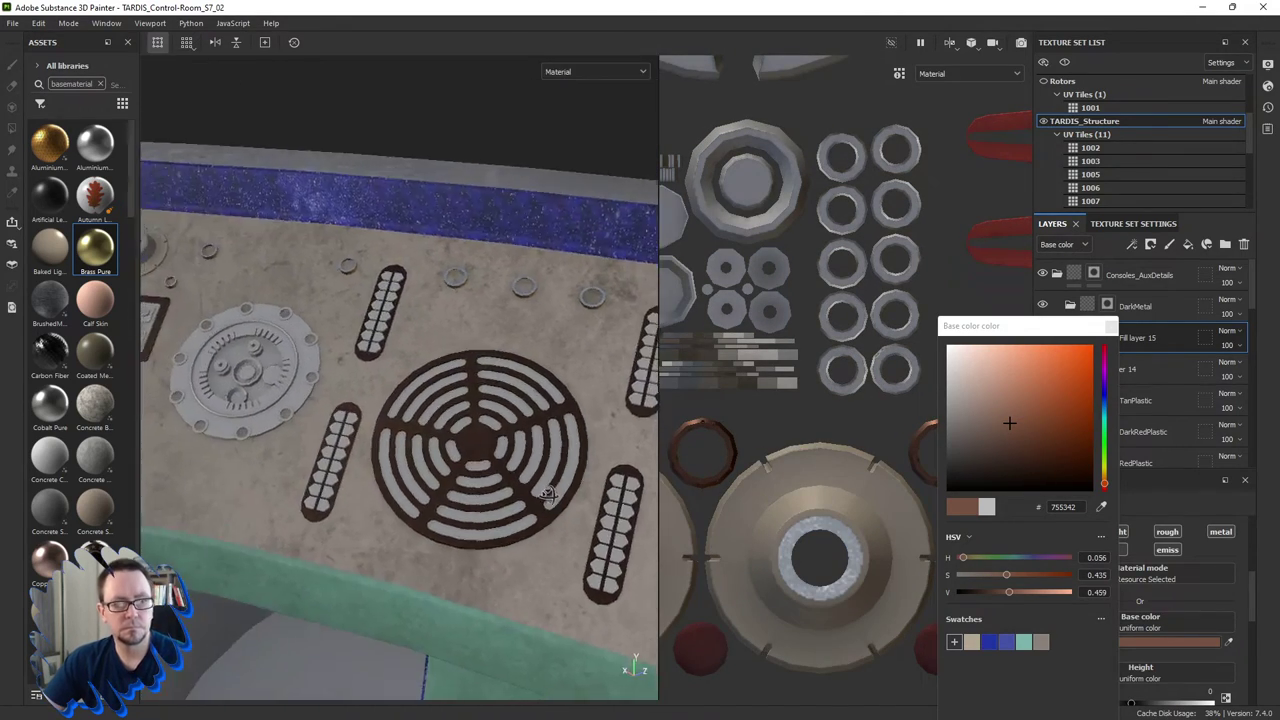
pyautogui.moveTo(488, 423)
pyautogui.keyDown('alt'); pyautogui.mouseDown(button='right')
pyautogui.moveTo(521, 457)
pyautogui.moveTo(532, 448)
pyautogui.mouseUp(button='right'); pyautogui.keyUp('alt')
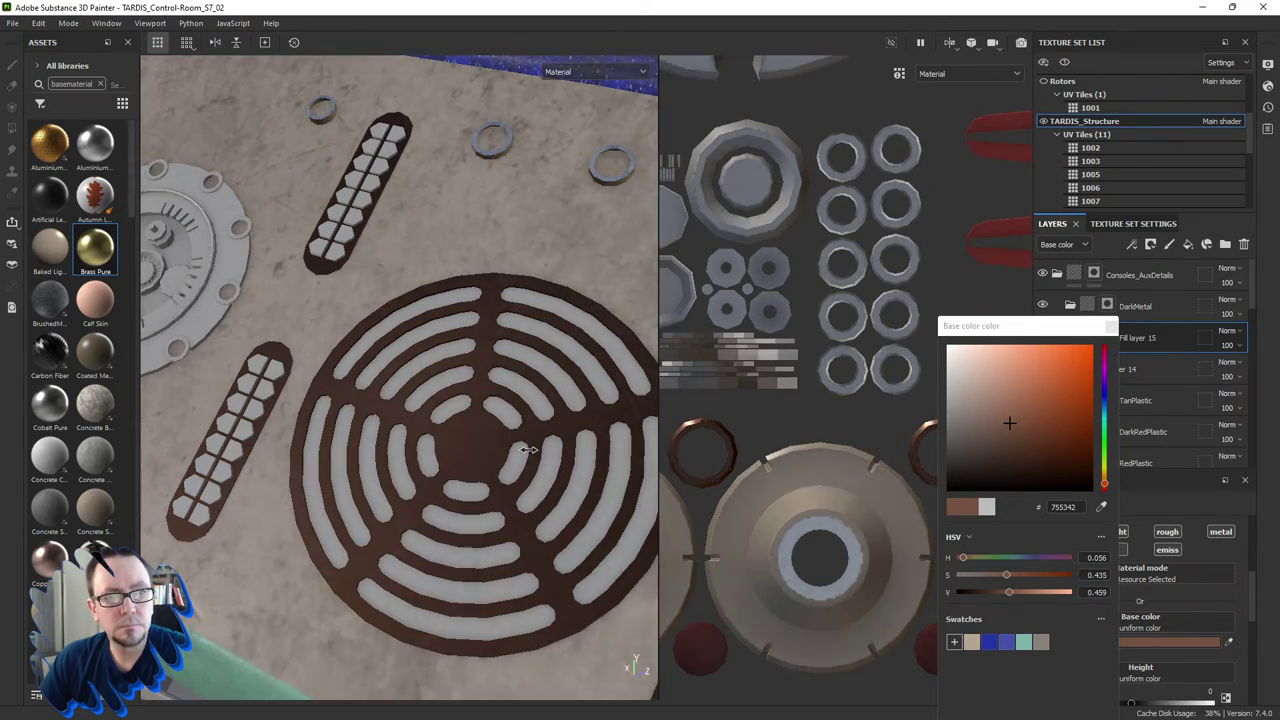
pyautogui.scroll(3, 500, 343)
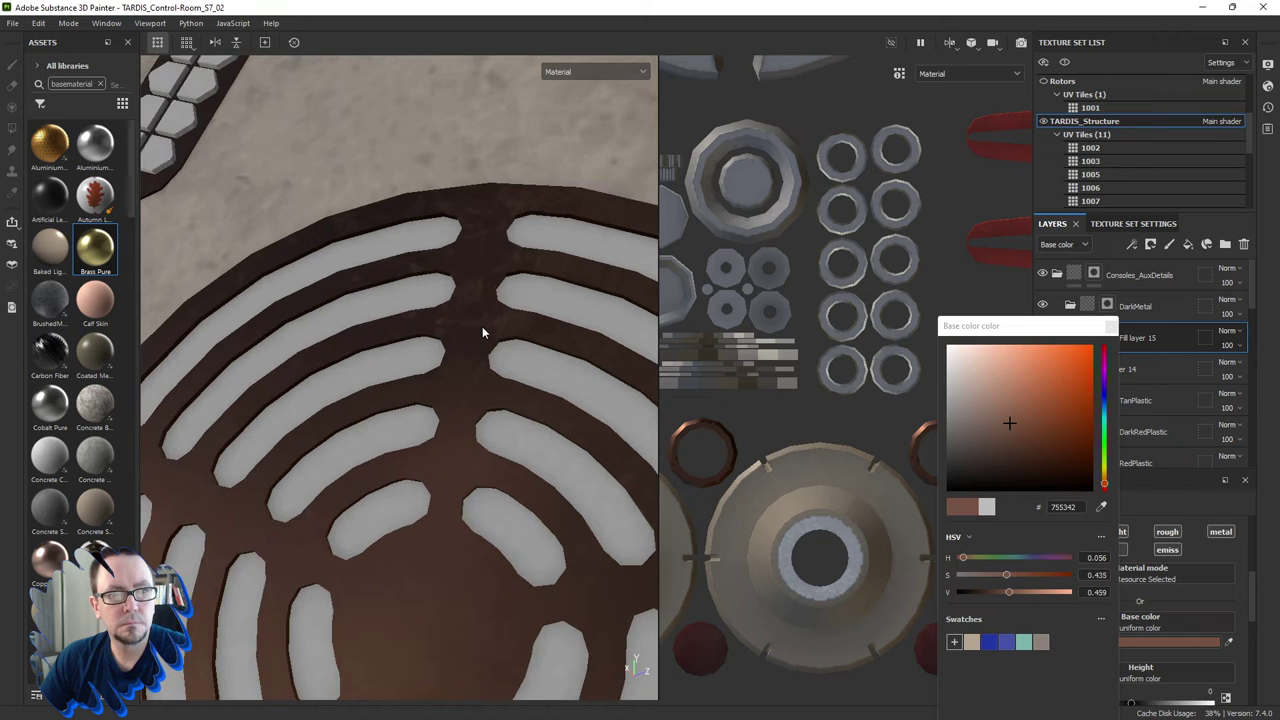
pyautogui.scroll(-4, 482, 327)
pyautogui.scroll(2, 485, 343)
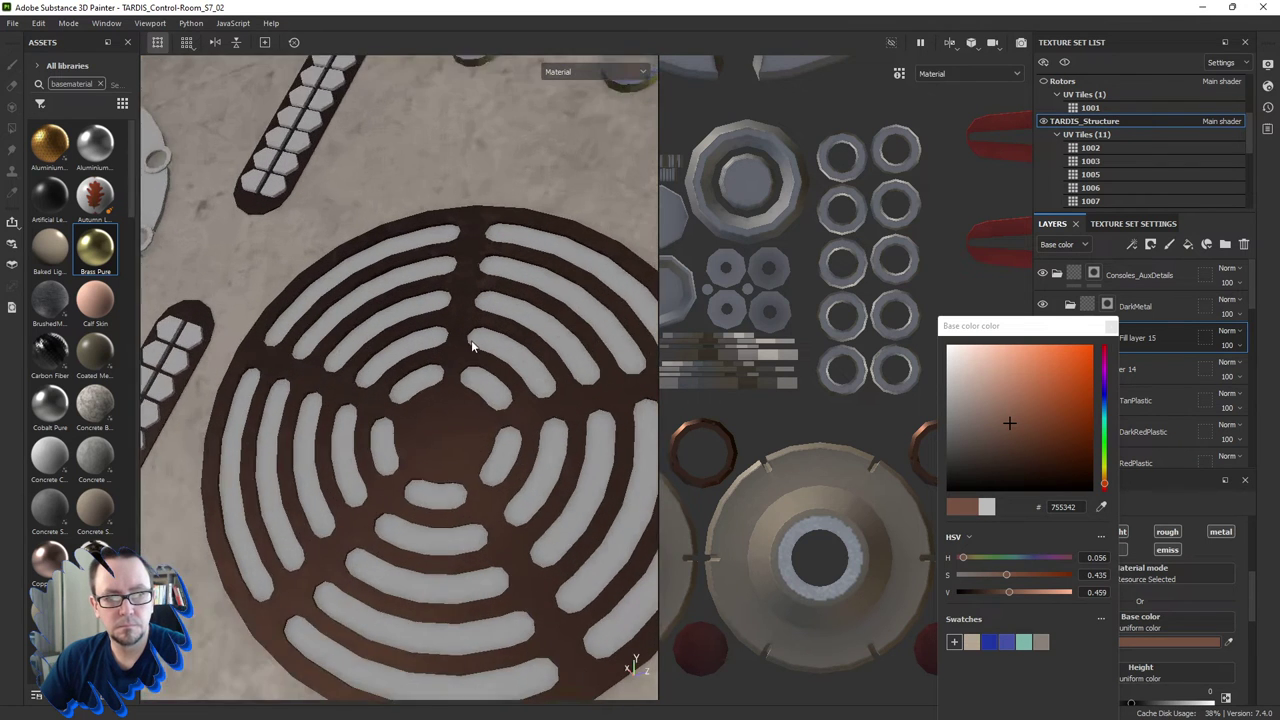
pyautogui.scroll(2, 485, 343)
pyautogui.click(1110, 328)
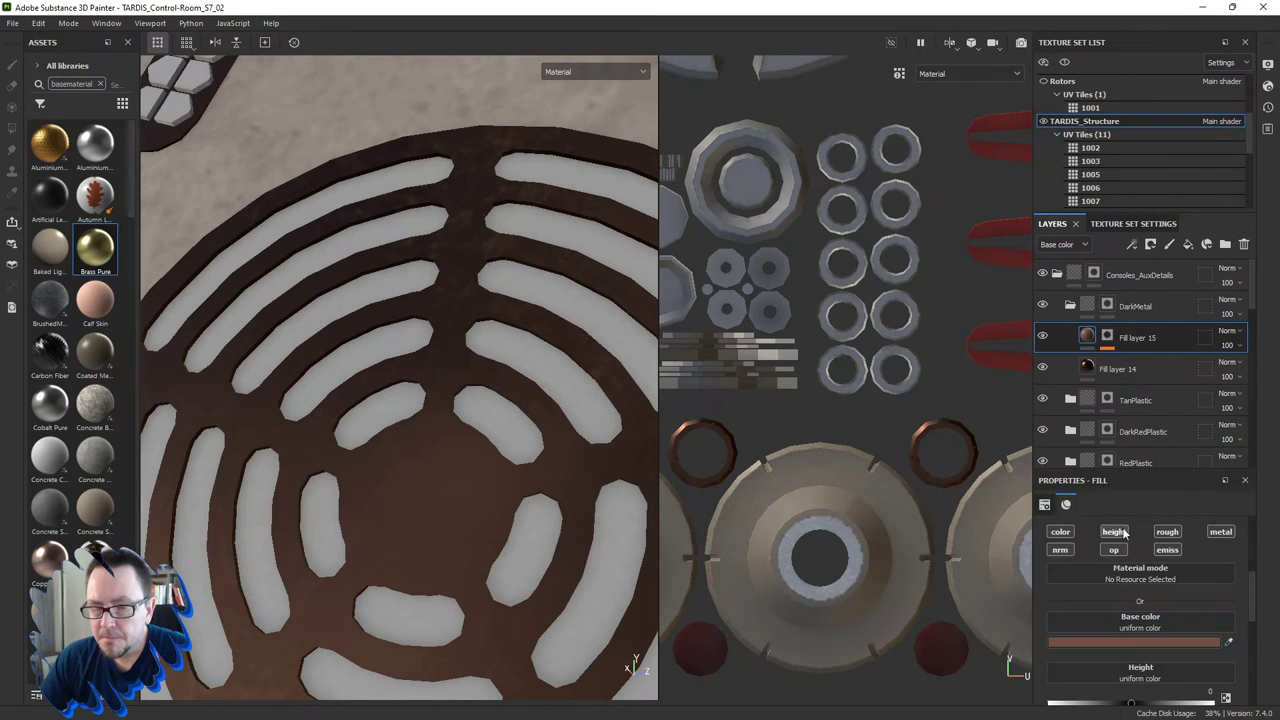
pyautogui.scroll(-2, 1119, 632)
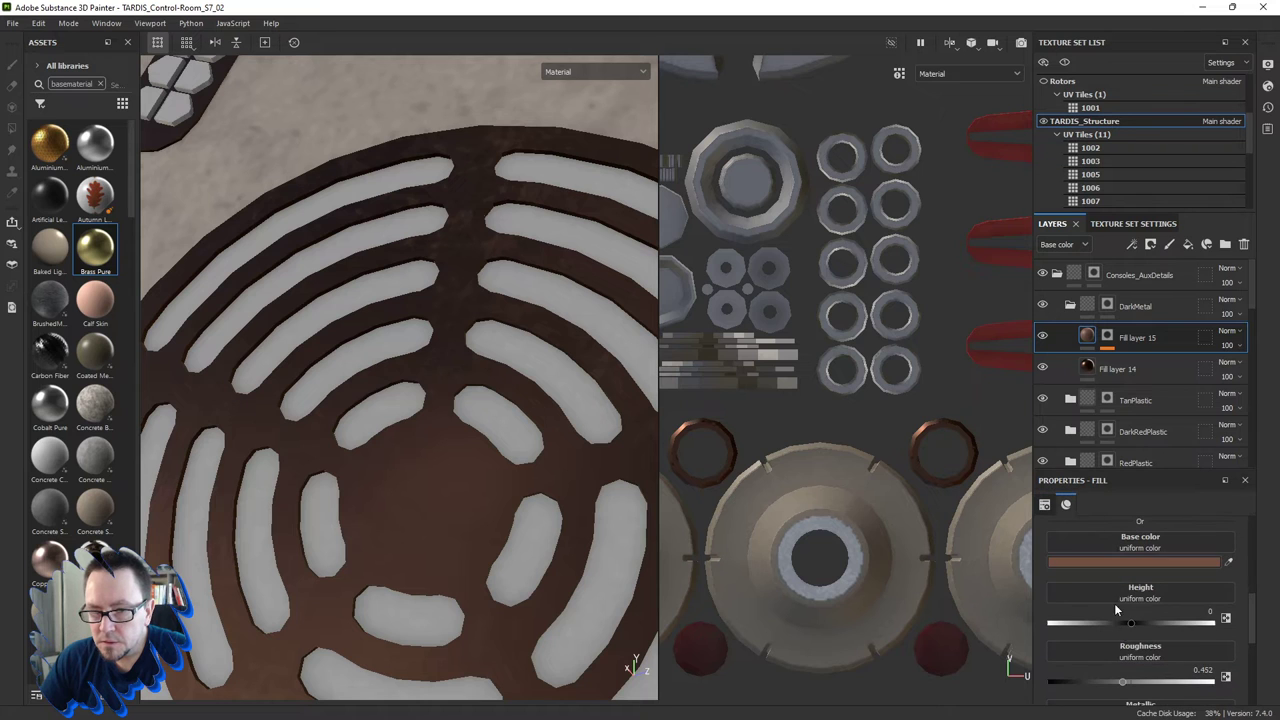
# Set the Grunge Scratches mask balance to about 0.28 and UV scale to 4.
pyautogui.rightClick(1107, 338)
pyautogui.click(1150, 400)
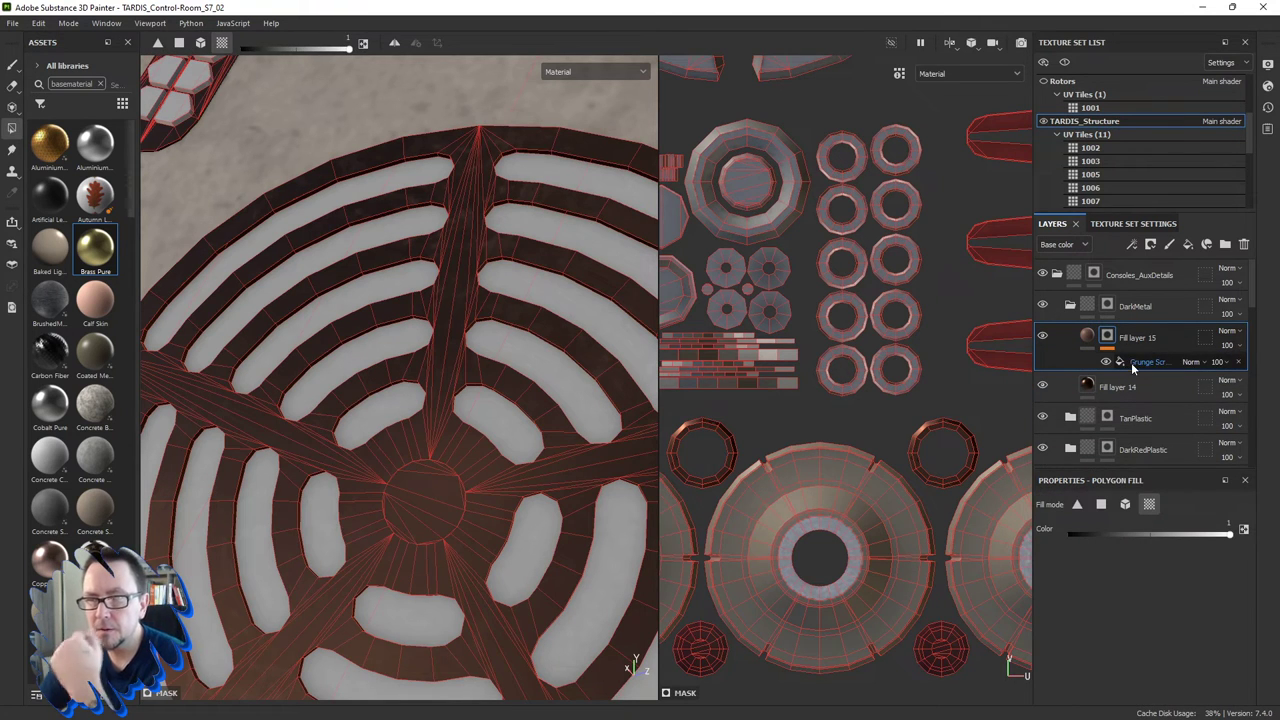
pyautogui.moveTo(1101, 639); pyautogui.dragTo(1112, 641)
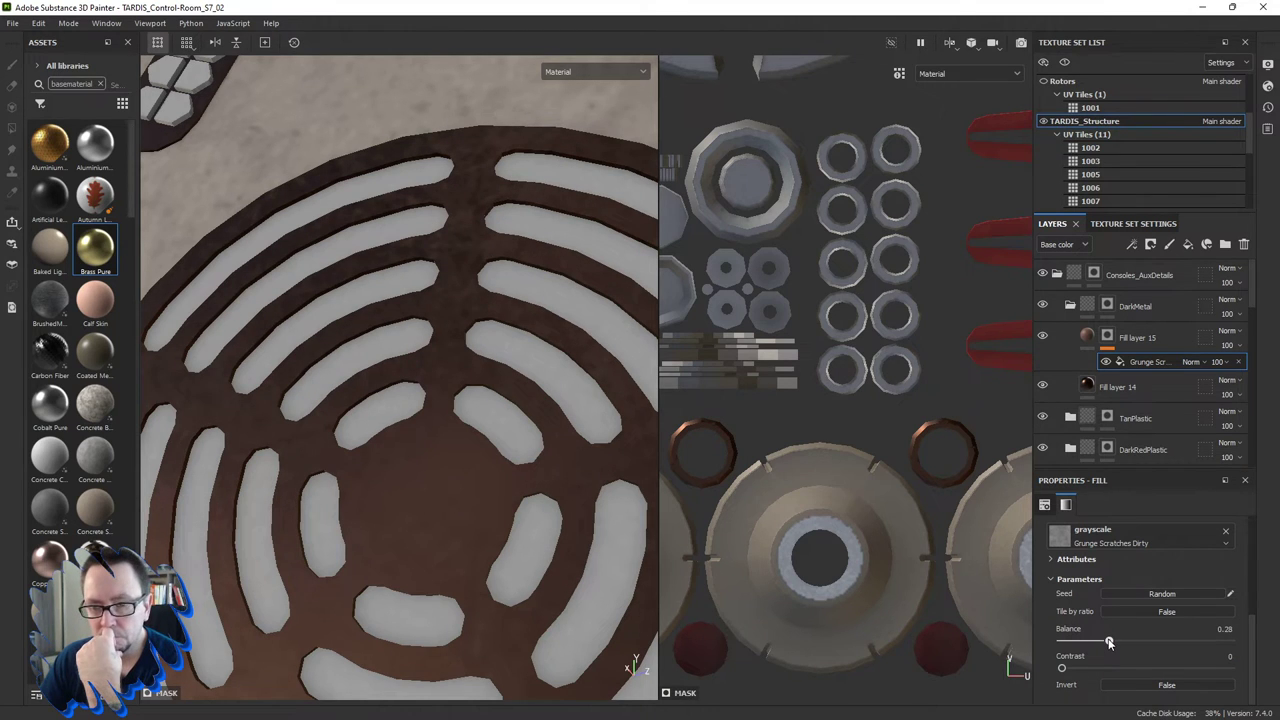
pyautogui.scroll(5, 1110, 640)
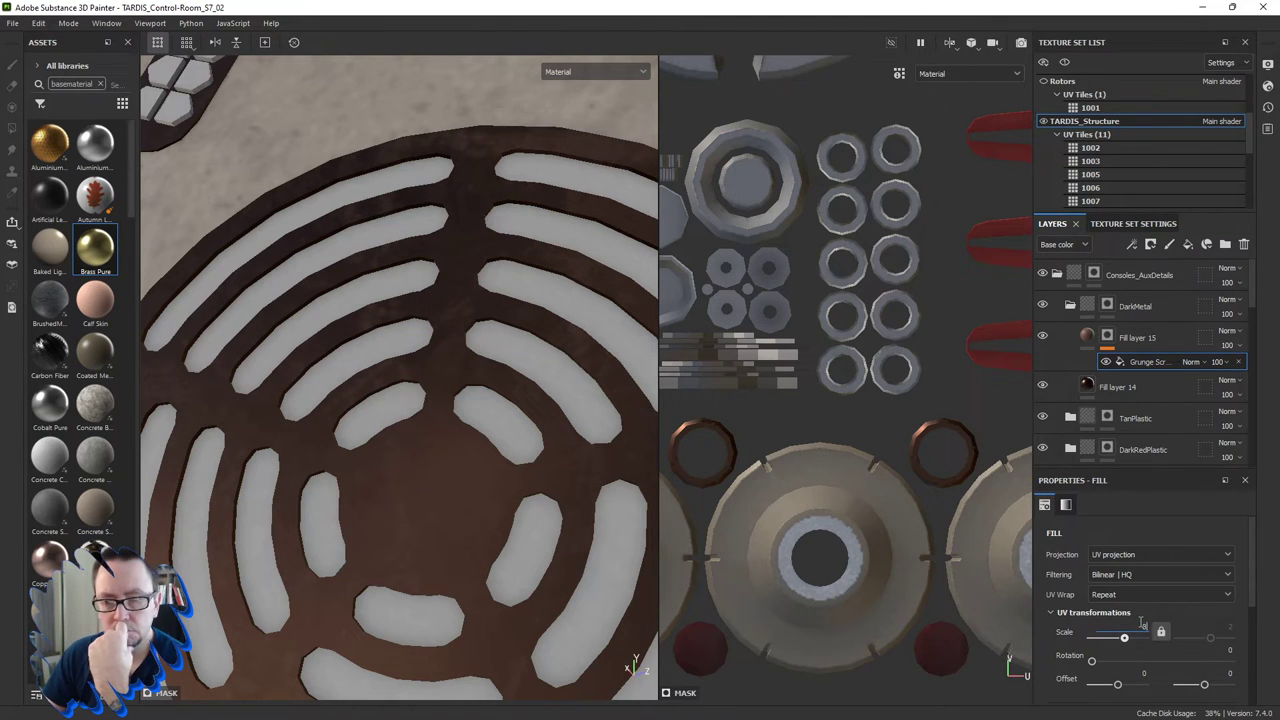
pyautogui.moveTo(1141, 622); pyautogui.dragTo(1138, 622)
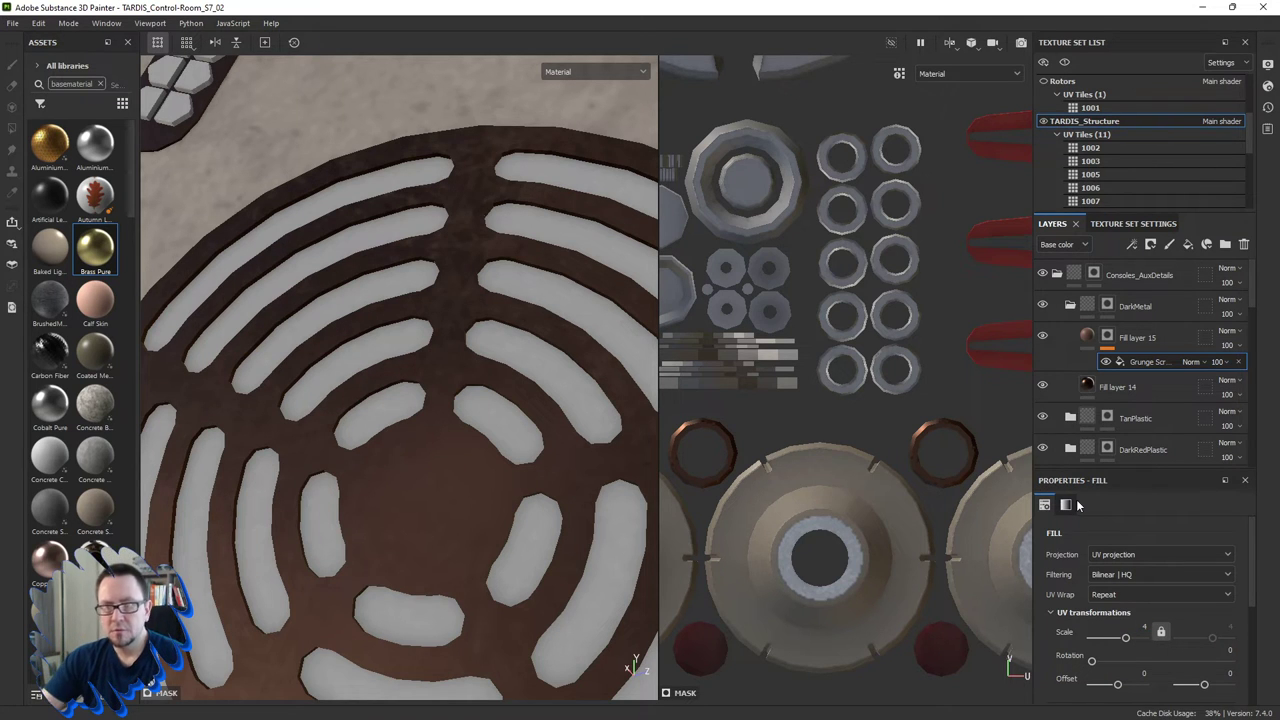
pyautogui.scroll(-5, 546, 418)
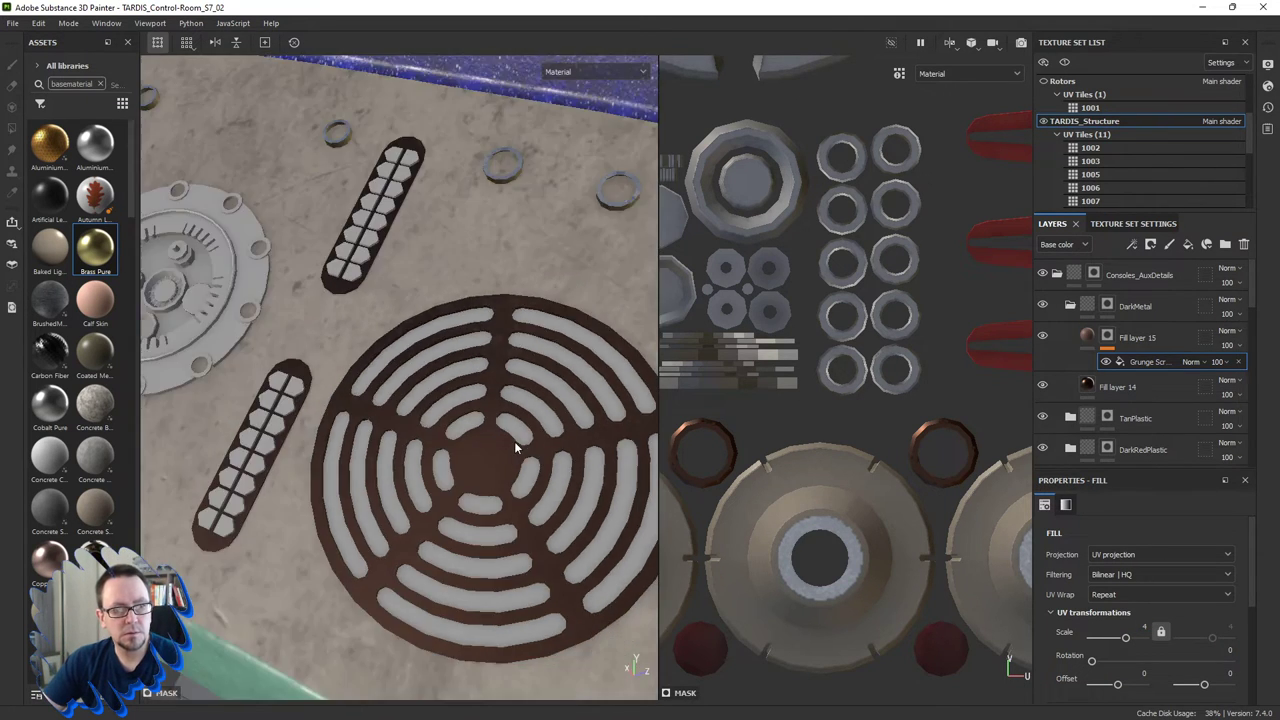
# Orbit around the console panel to review the finer rust on the grate.
pyautogui.keyDown('alt'); pyautogui.moveTo(492, 410); pyautogui.dragTo(765, 364); pyautogui.keyUp('alt')
pyautogui.keyDown('alt'); pyautogui.moveTo(572, 427); pyautogui.dragTo(530, 428); pyautogui.keyUp('alt')
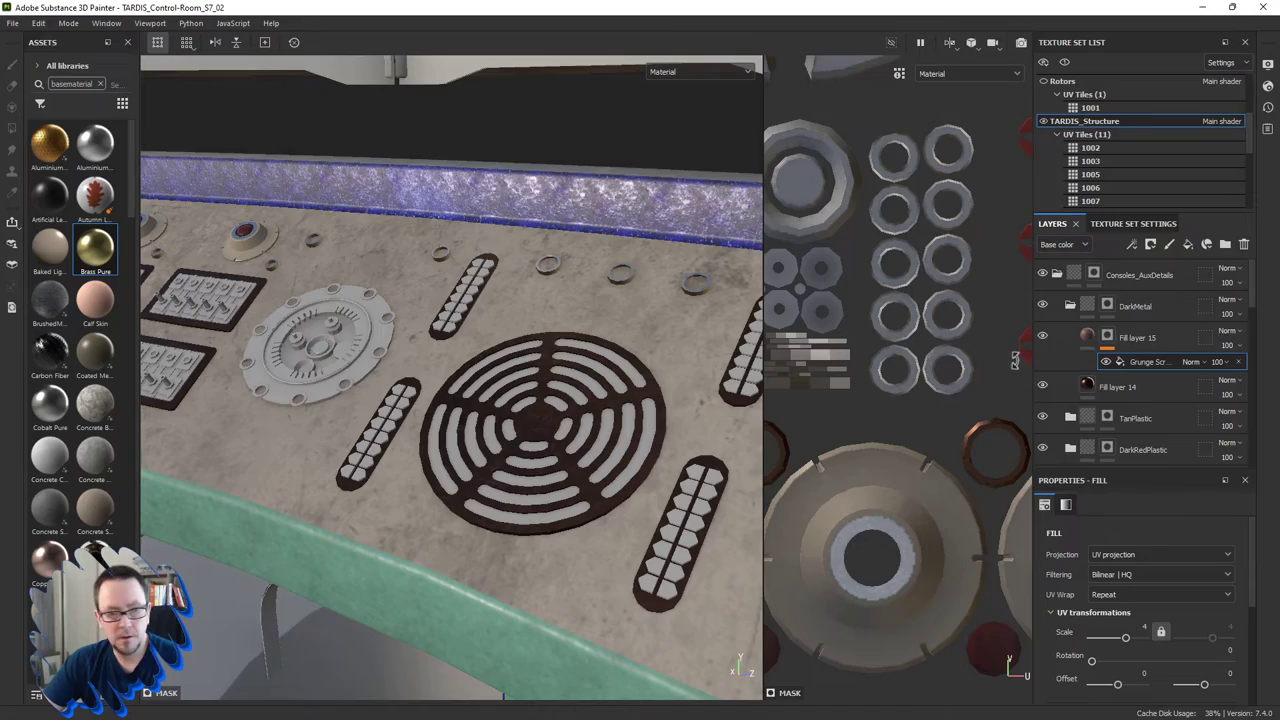
pyautogui.moveTo(537, 458)
pyautogui.keyDown('alt'); pyautogui.mouseDown()
pyautogui.moveTo(519, 487)
pyautogui.moveTo(535, 432)
pyautogui.mouseUp(); pyautogui.keyUp('alt')
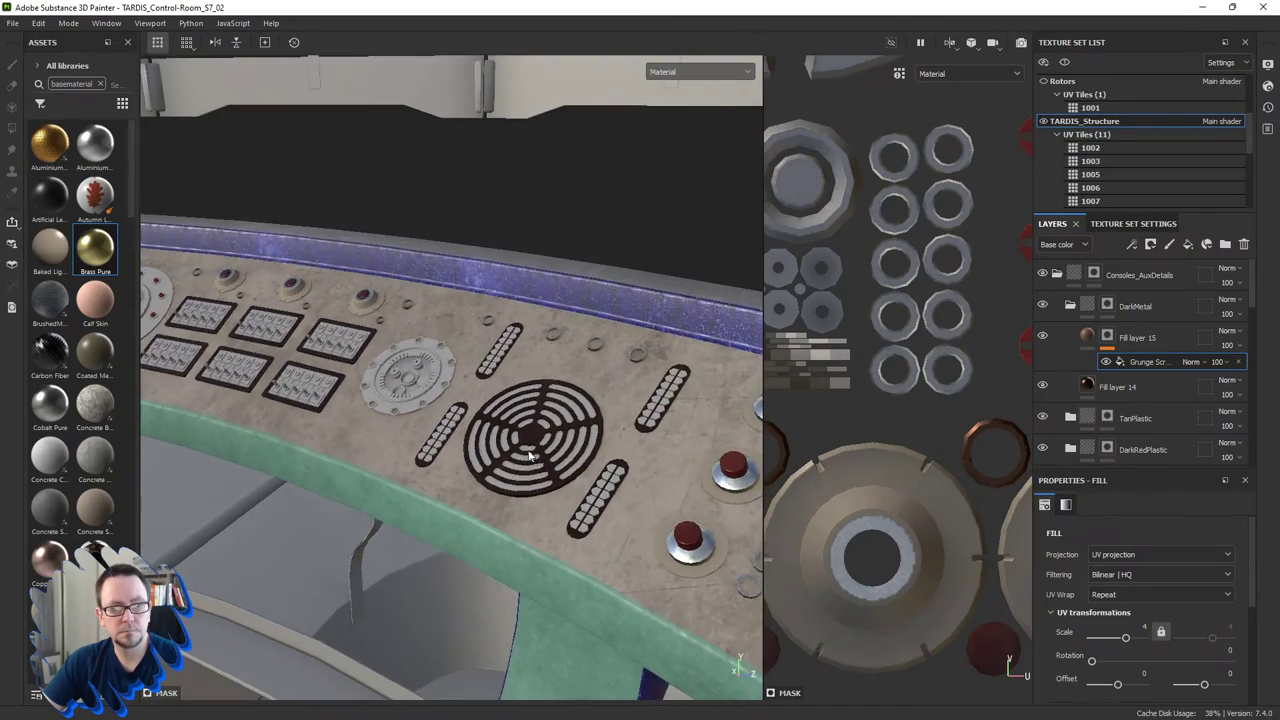
pyautogui.scroll(5, 535, 432)
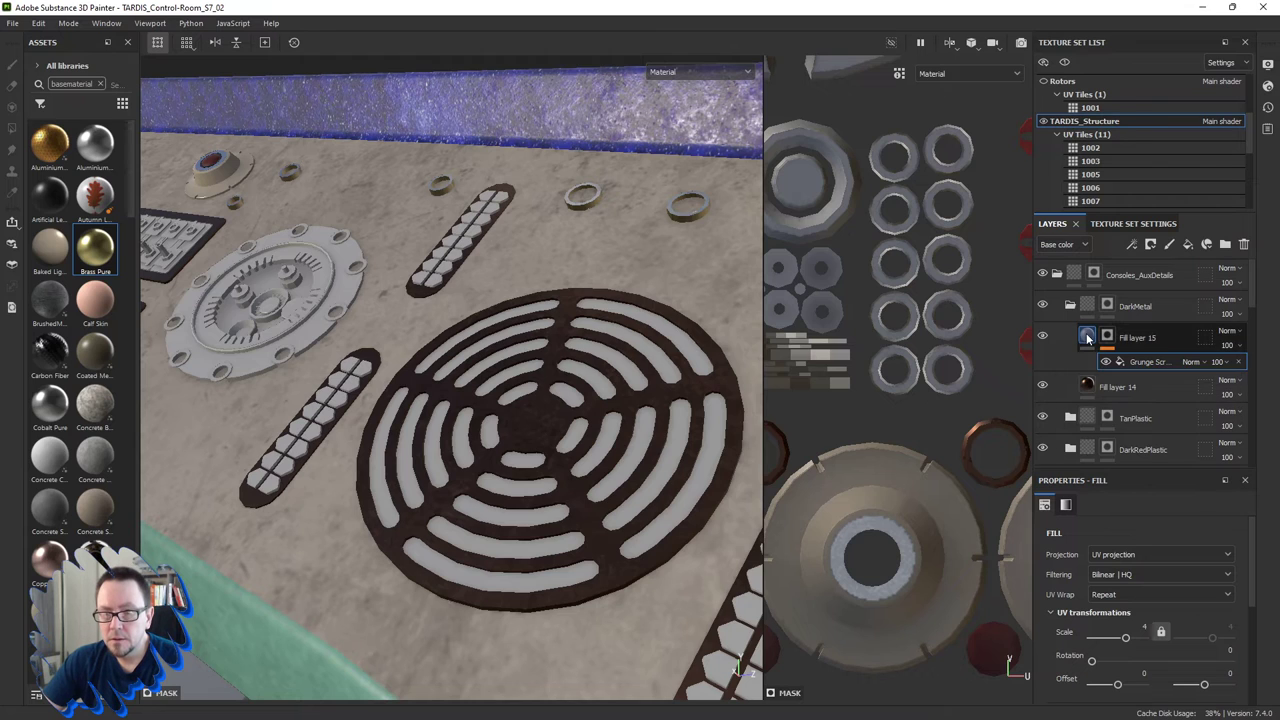
# Lower Fill layer 15's base colour value to darker brown 573E31, then view the grille side-on.
pyautogui.press('Delete')
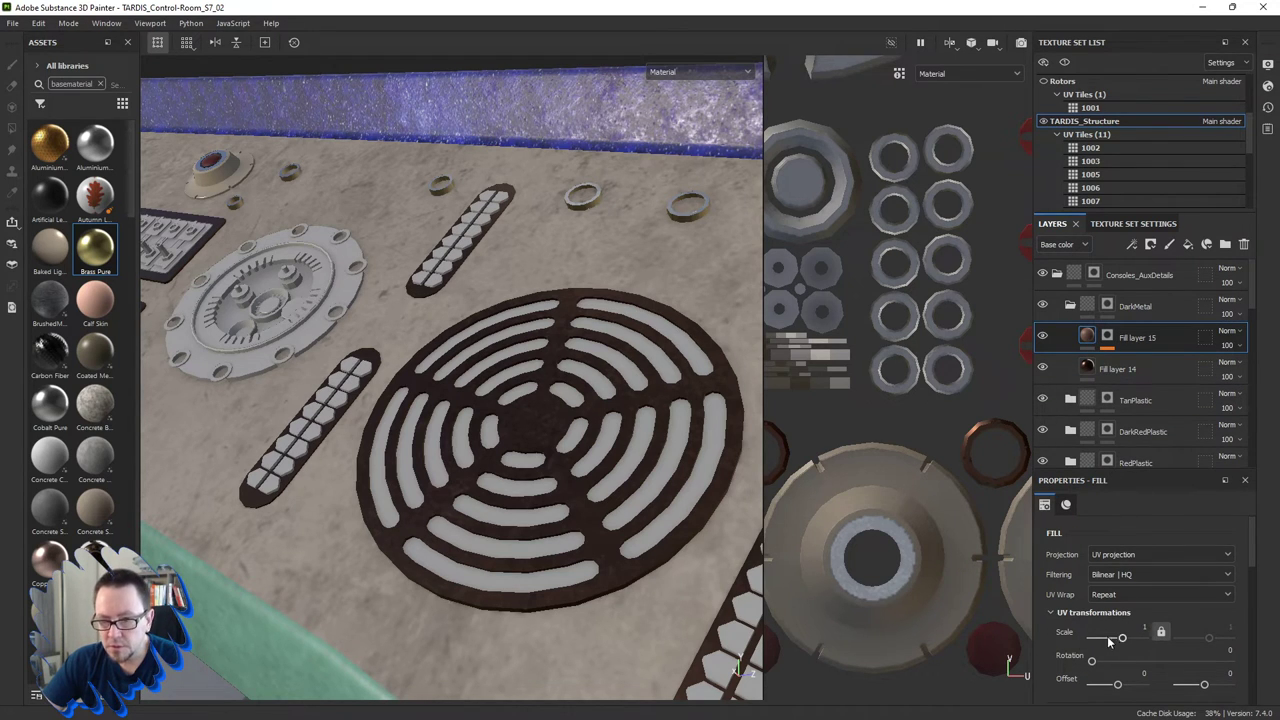
pyautogui.scroll(-5, 1108, 642)
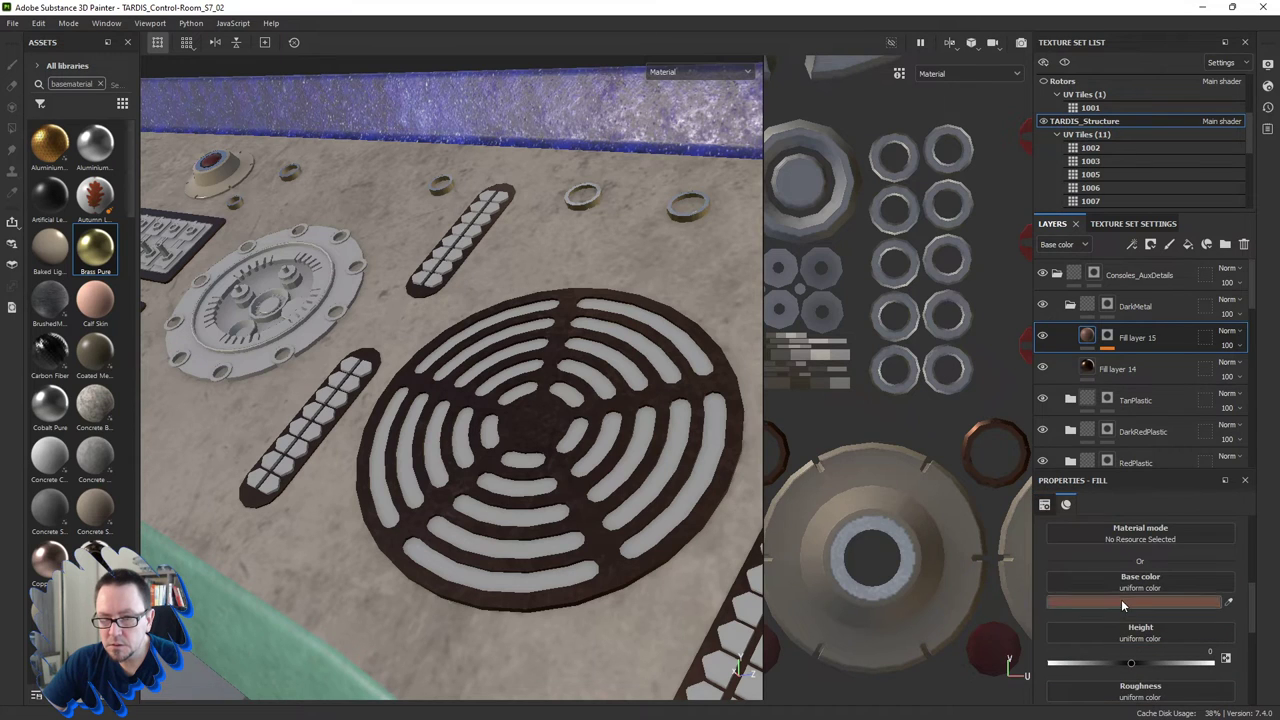
pyautogui.click(1121, 600)
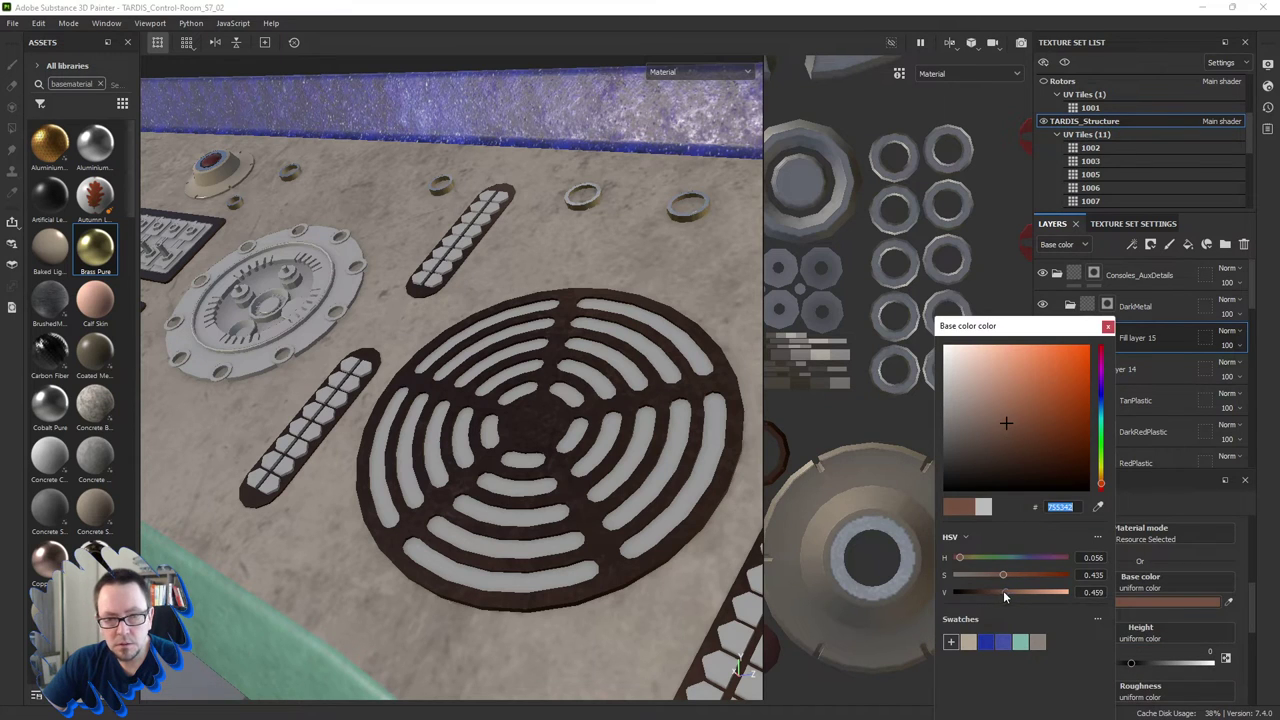
pyautogui.moveTo(1003, 590)
pyautogui.mouseDown()
pyautogui.moveTo(969, 590)
pyautogui.moveTo(1089, 592)
pyautogui.moveTo(992, 592)
pyautogui.mouseUp()
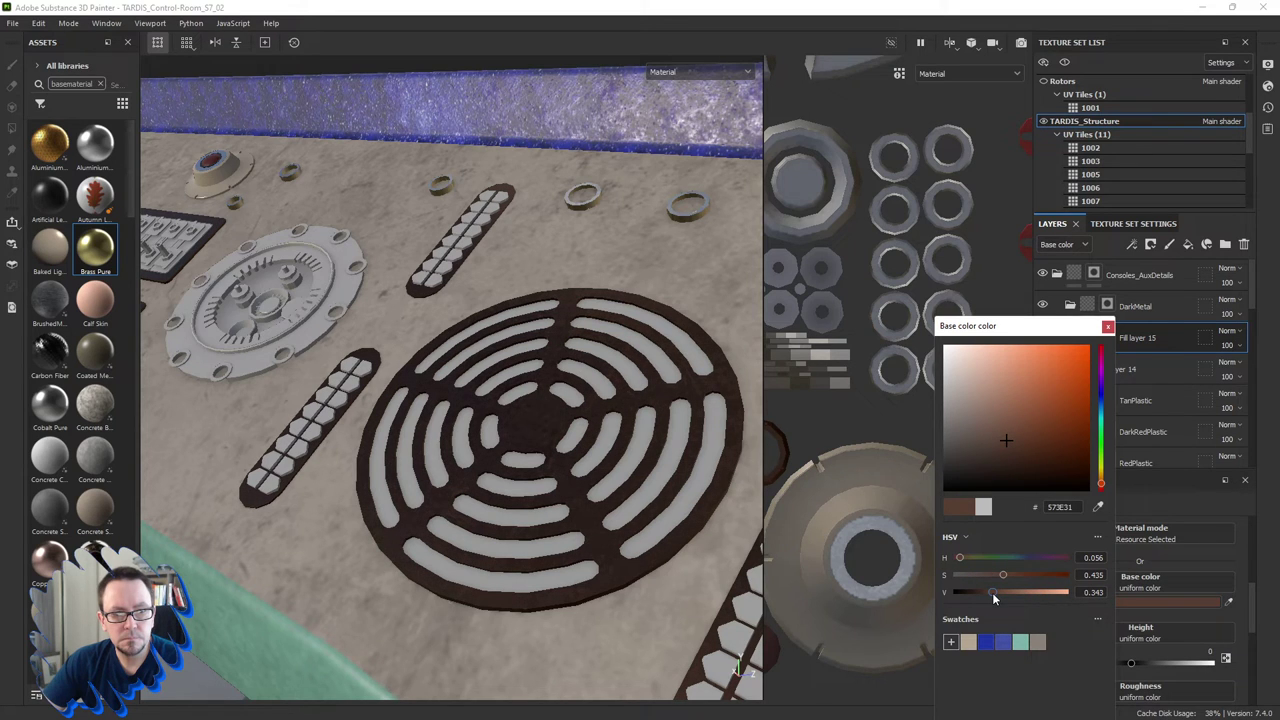
pyautogui.click(1107, 327)
pyautogui.moveTo(390, 452)
pyautogui.keyDown('alt'); pyautogui.mouseDown()
pyautogui.moveTo(470, 500)
pyautogui.moveTo(434, 451)
pyautogui.moveTo(465, 368)
pyautogui.moveTo(388, 435)
pyautogui.moveTo(420, 420)
pyautogui.mouseUp(); pyautogui.keyUp('alt')
pyautogui.scroll(-3, 388, 435)
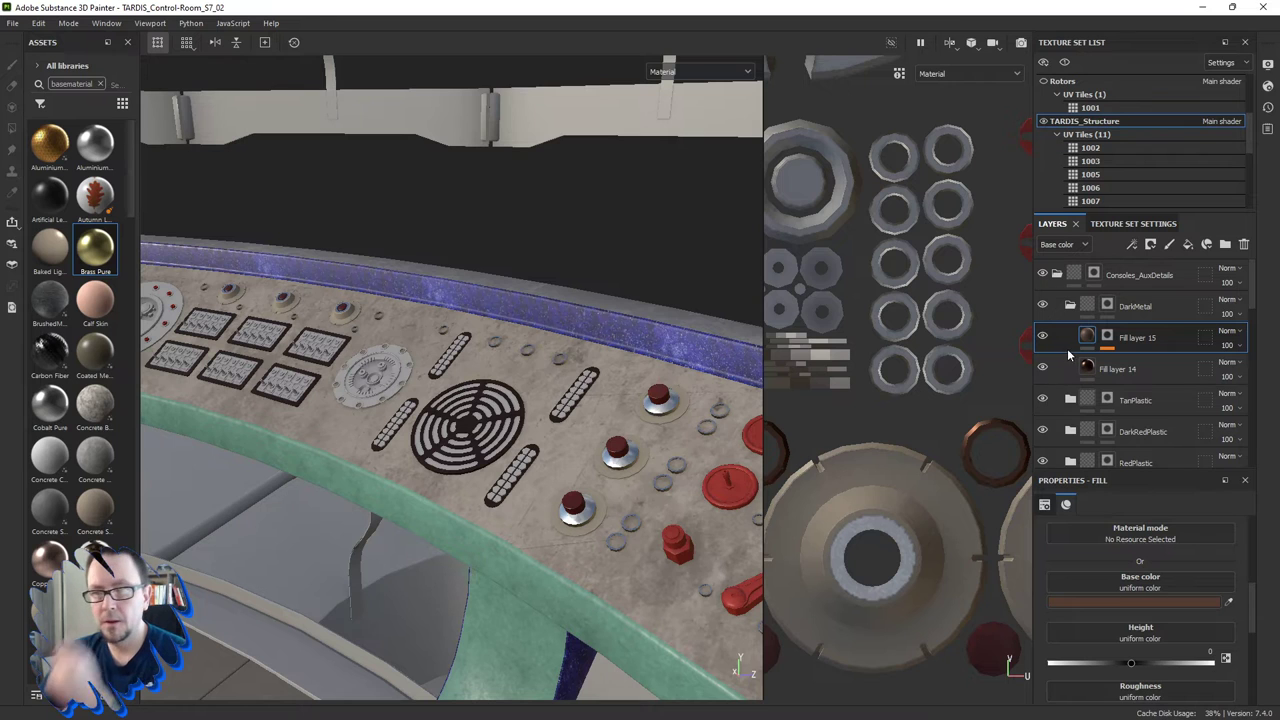
# Duplicate the DarkMetal group and rename the copy DarkerMetal.
pyautogui.click(1128, 310)
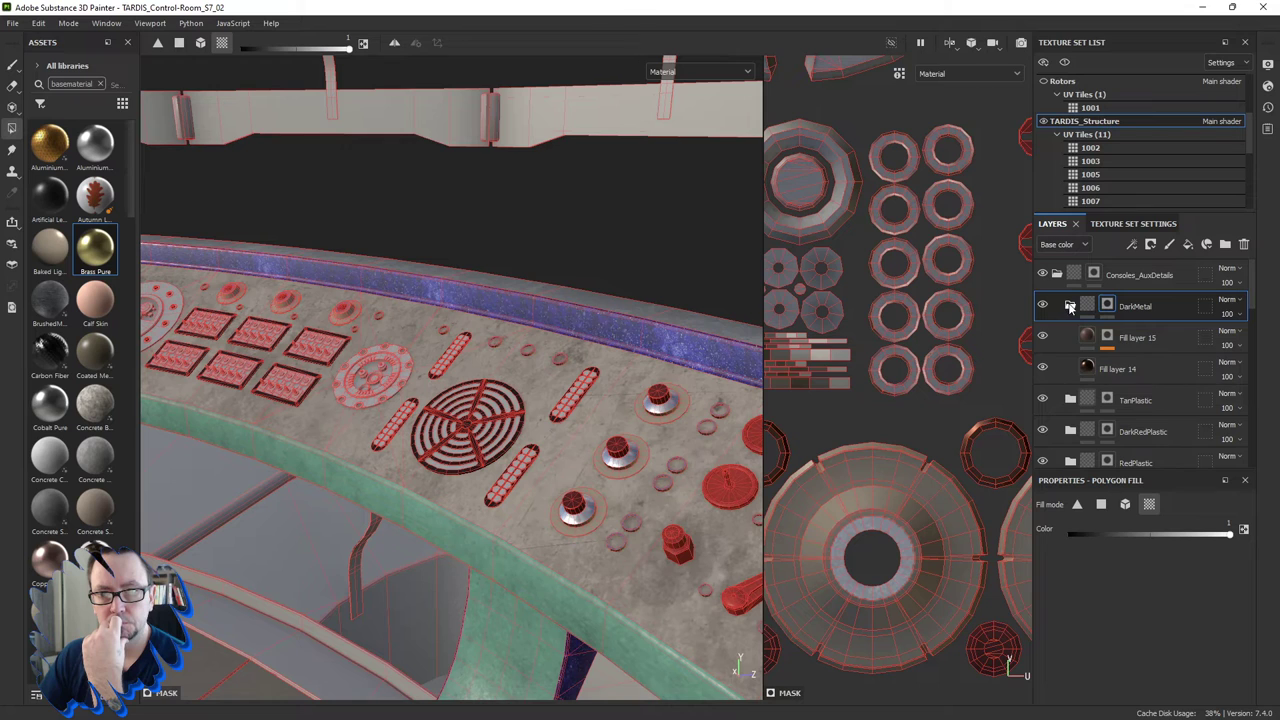
pyautogui.rightClick(1135, 310)
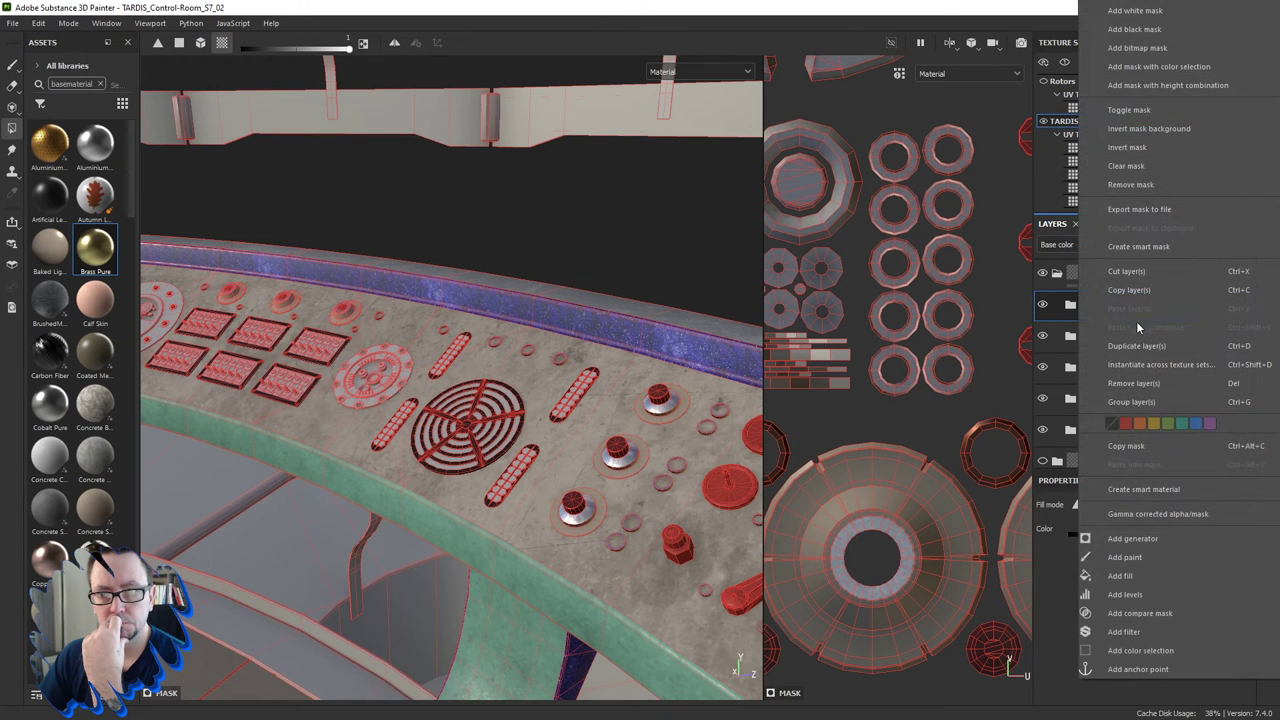
pyautogui.click(1135, 346)
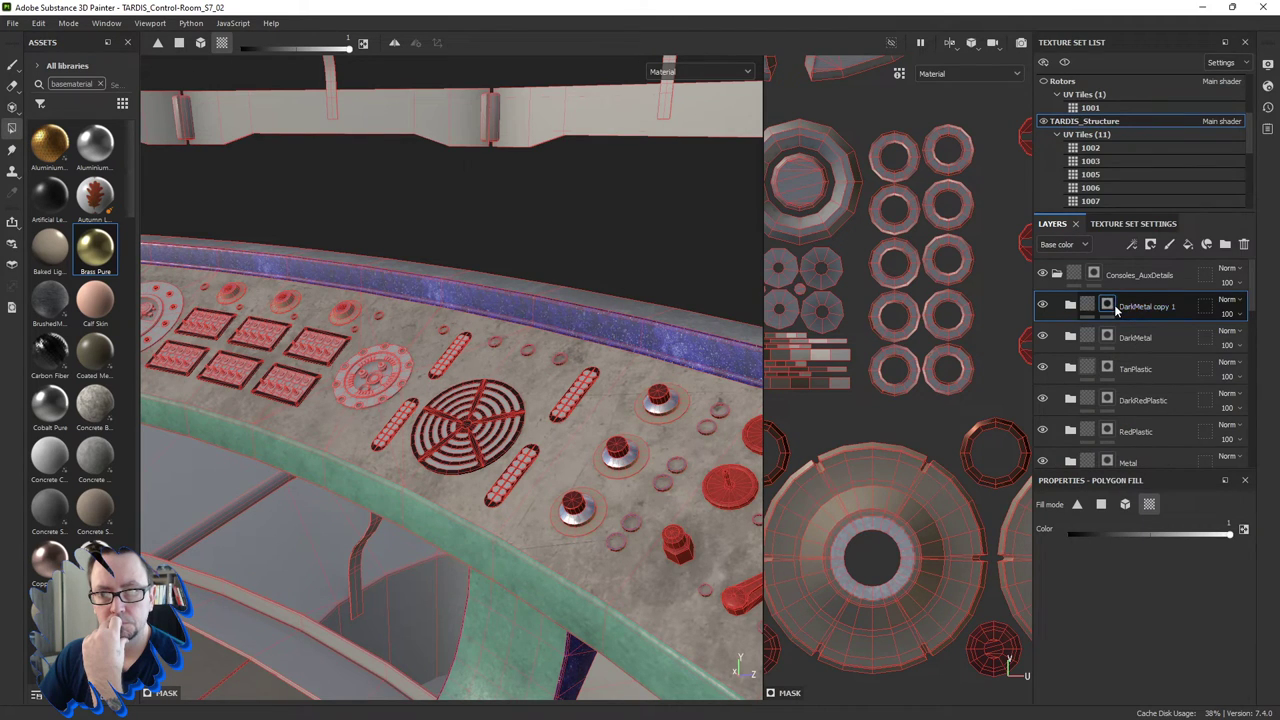
pyautogui.doubleClick(1140, 307)
pyautogui.press('End')
pyautogui.press('BackSpace')
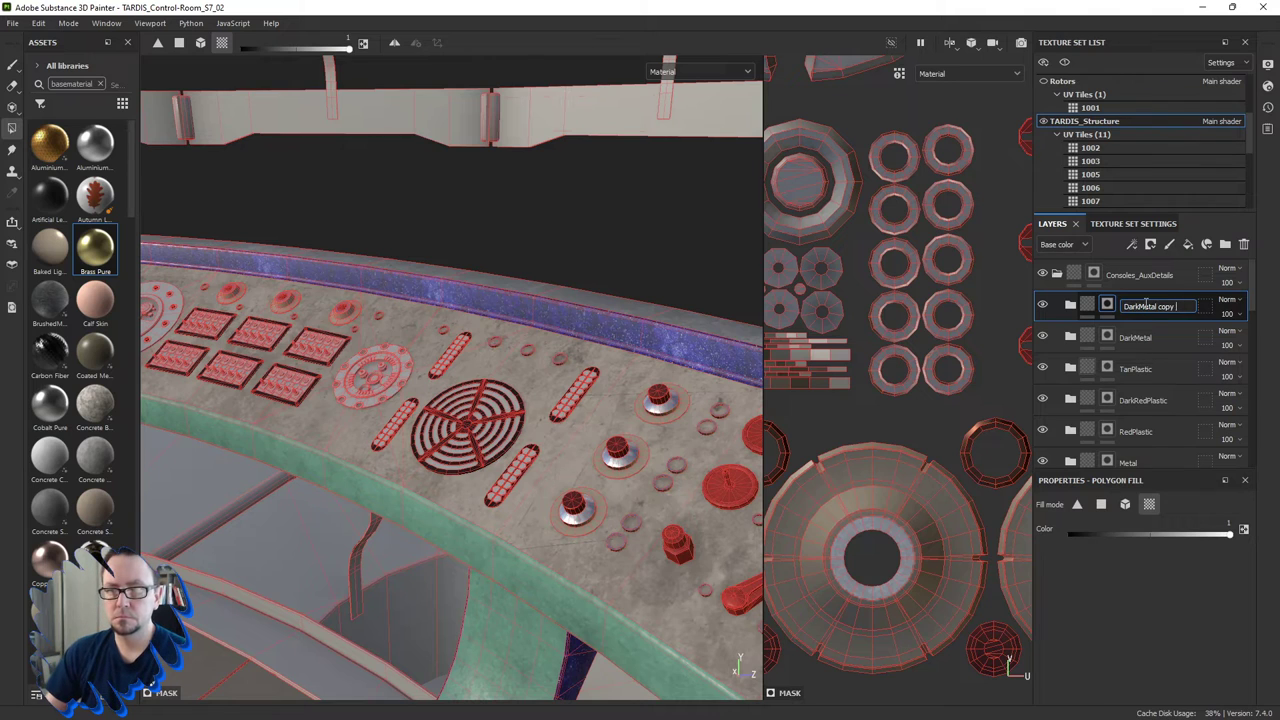
pyautogui.press('BackSpace')
pyautogui.press('BackSpace')
pyautogui.press('BackSpace')
pyautogui.write('er')
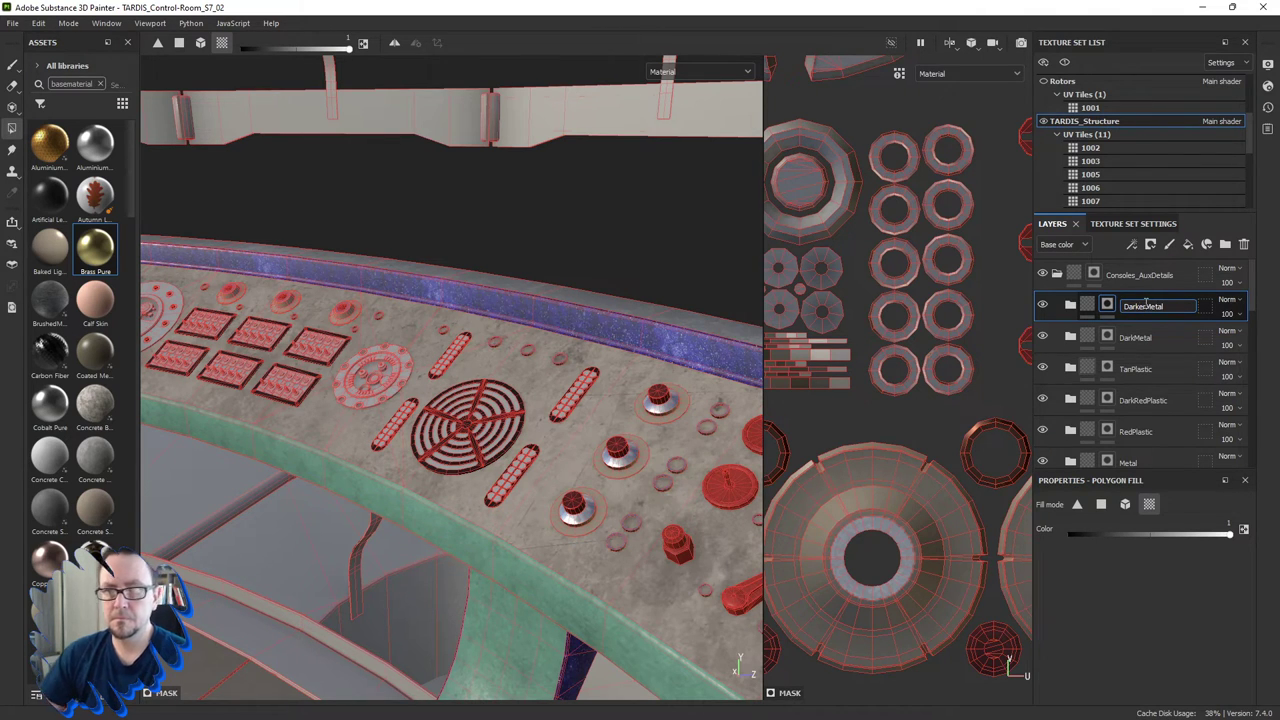
# Clear DarkerMetal's mask and Polygon Fill the hexagonal tile UV faces into it.
pyautogui.rightClick(1106, 301)
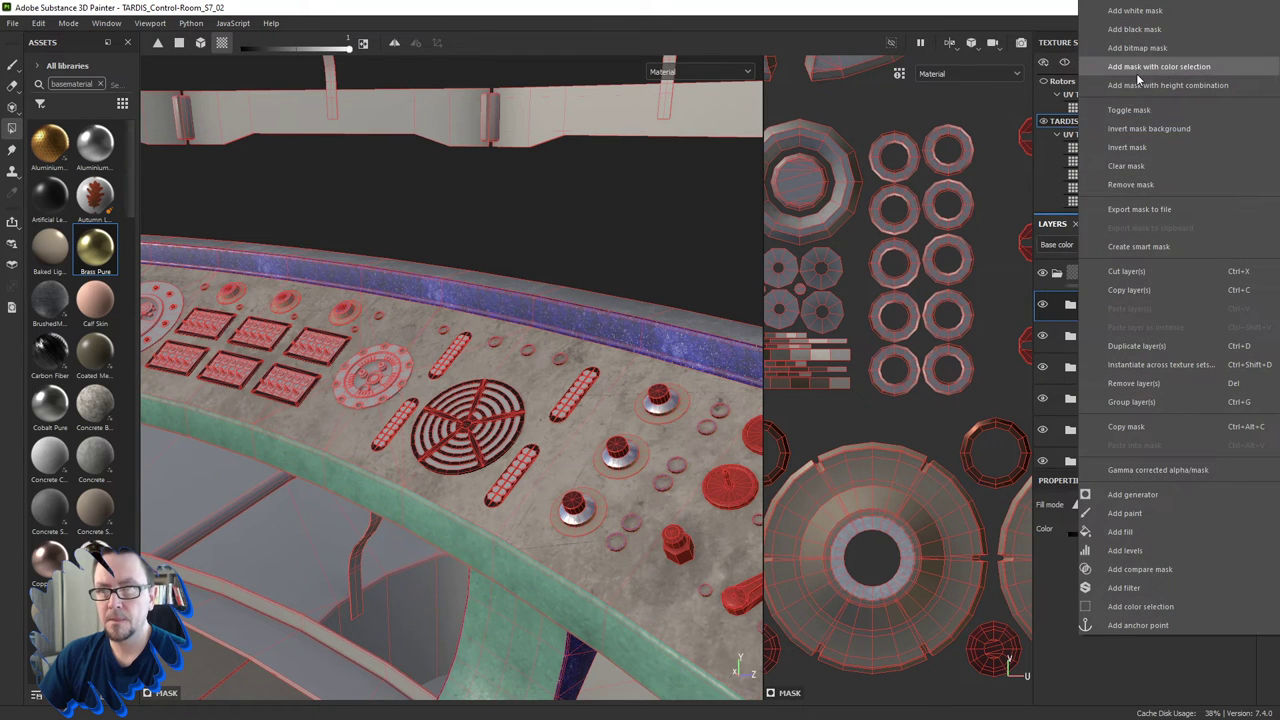
pyautogui.click(1138, 166)
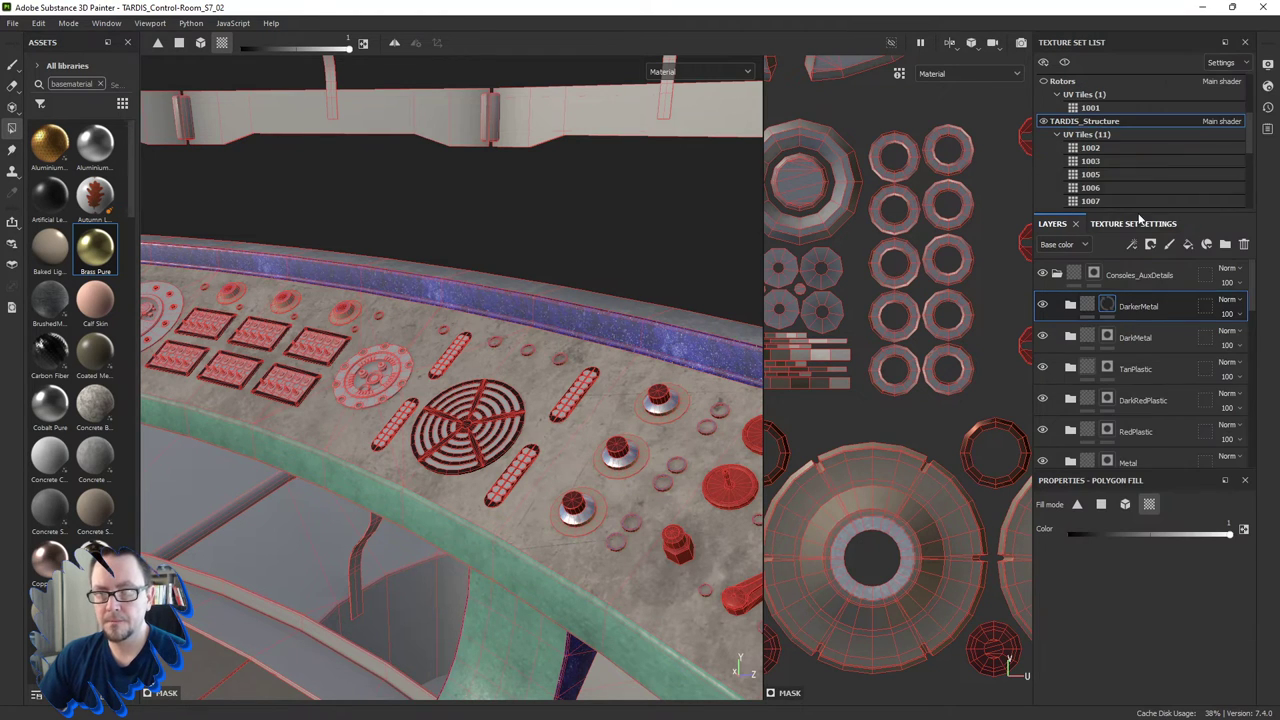
pyautogui.click(1107, 308)
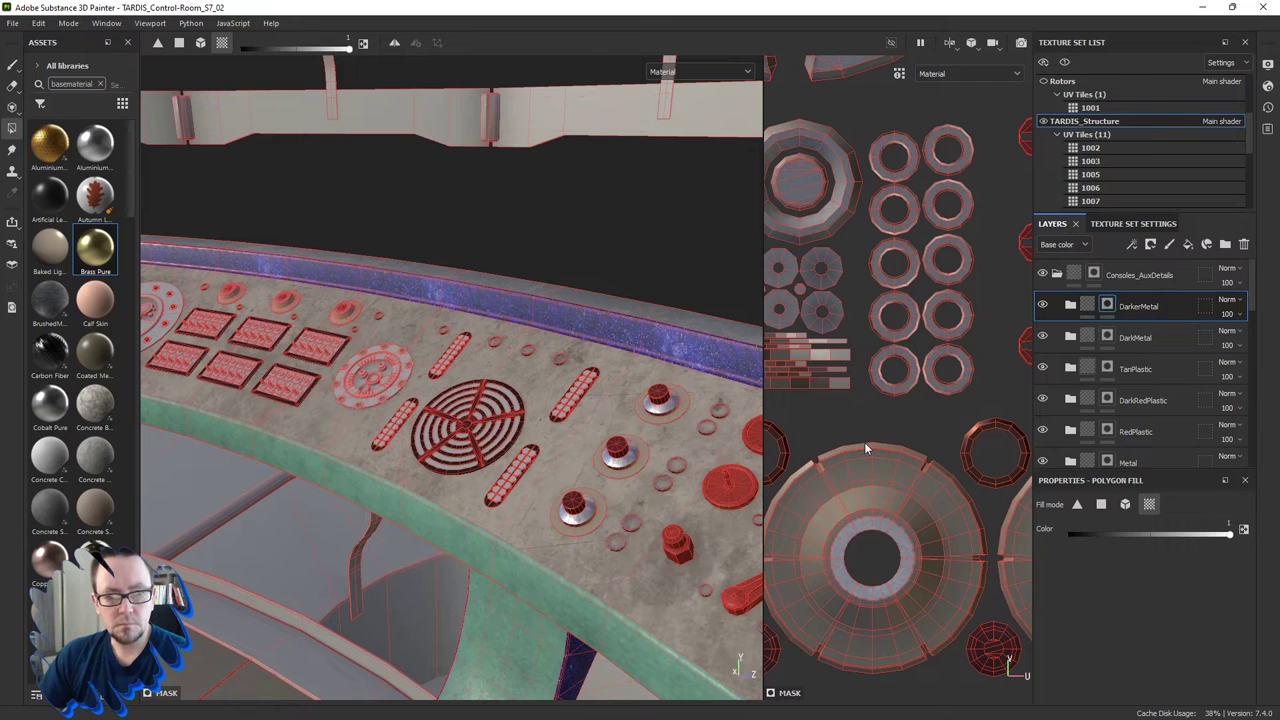
pyautogui.scroll(-3, 859, 385)
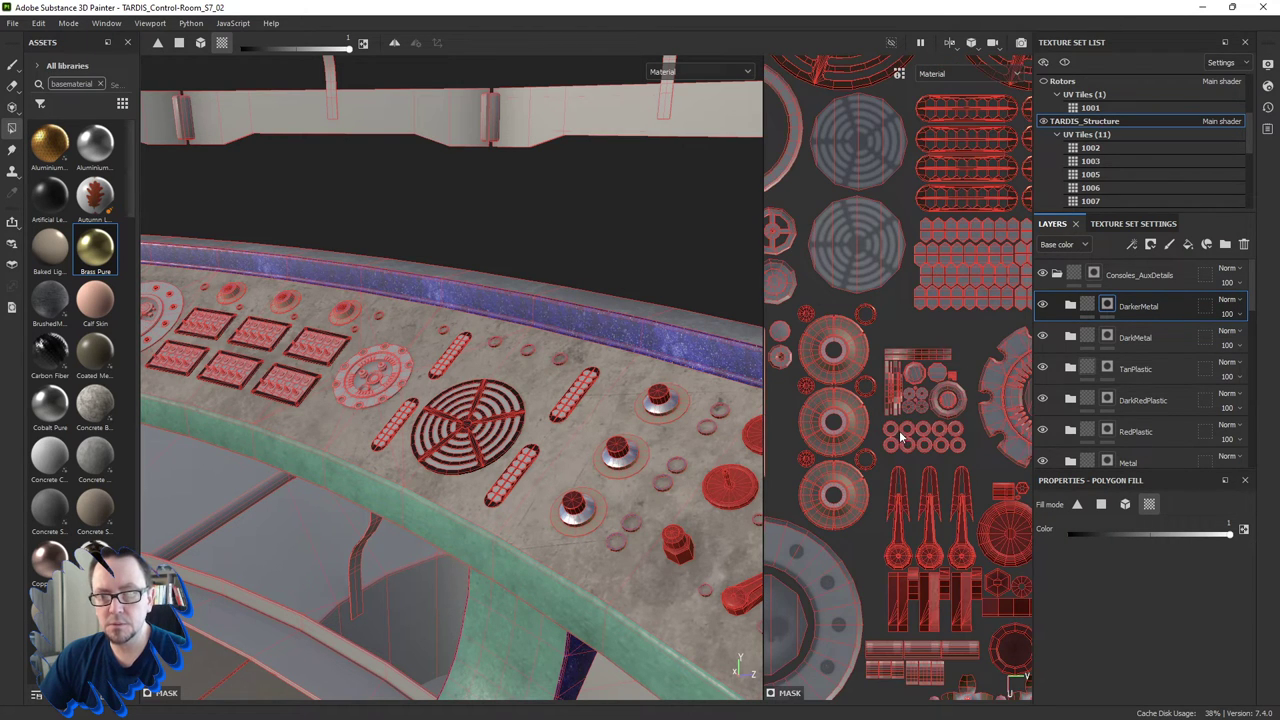
pyautogui.scroll(-1, 900, 437)
pyautogui.scroll(-1, 848, 445)
pyautogui.scroll(-1, 850, 455)
pyautogui.scroll(-1, 850, 468)
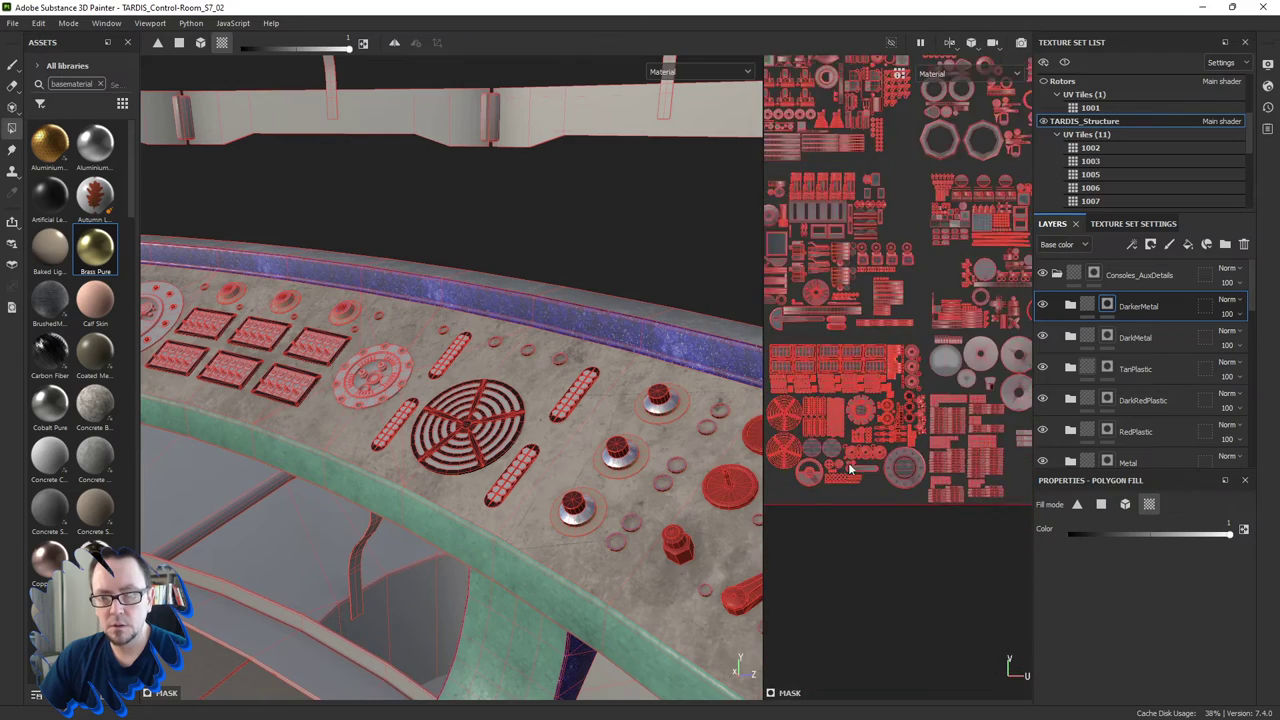
pyautogui.scroll(1, 850, 468)
pyautogui.scroll(1, 846, 471)
pyautogui.scroll(1, 842, 474)
pyautogui.scroll(1, 838, 478)
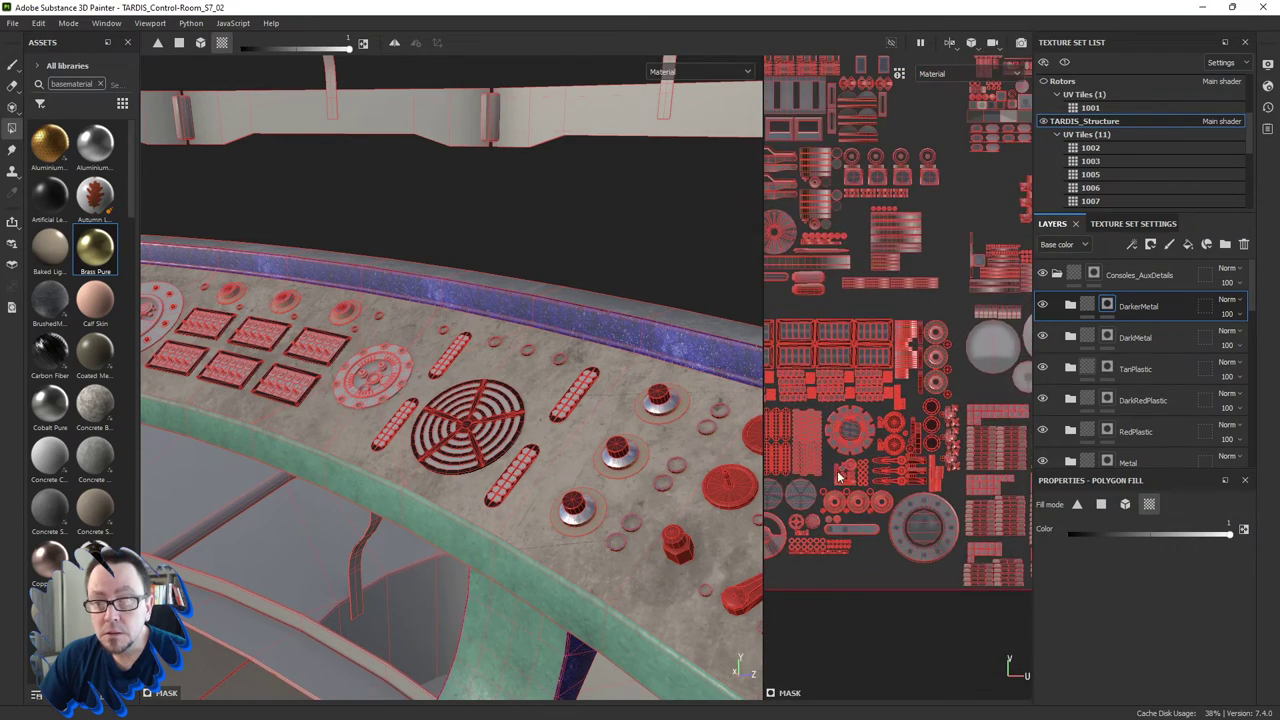
pyautogui.scroll(2, 840, 472)
pyautogui.scroll(2, 865, 448)
pyautogui.scroll(1, 888, 428)
pyautogui.scroll(1, 882, 405)
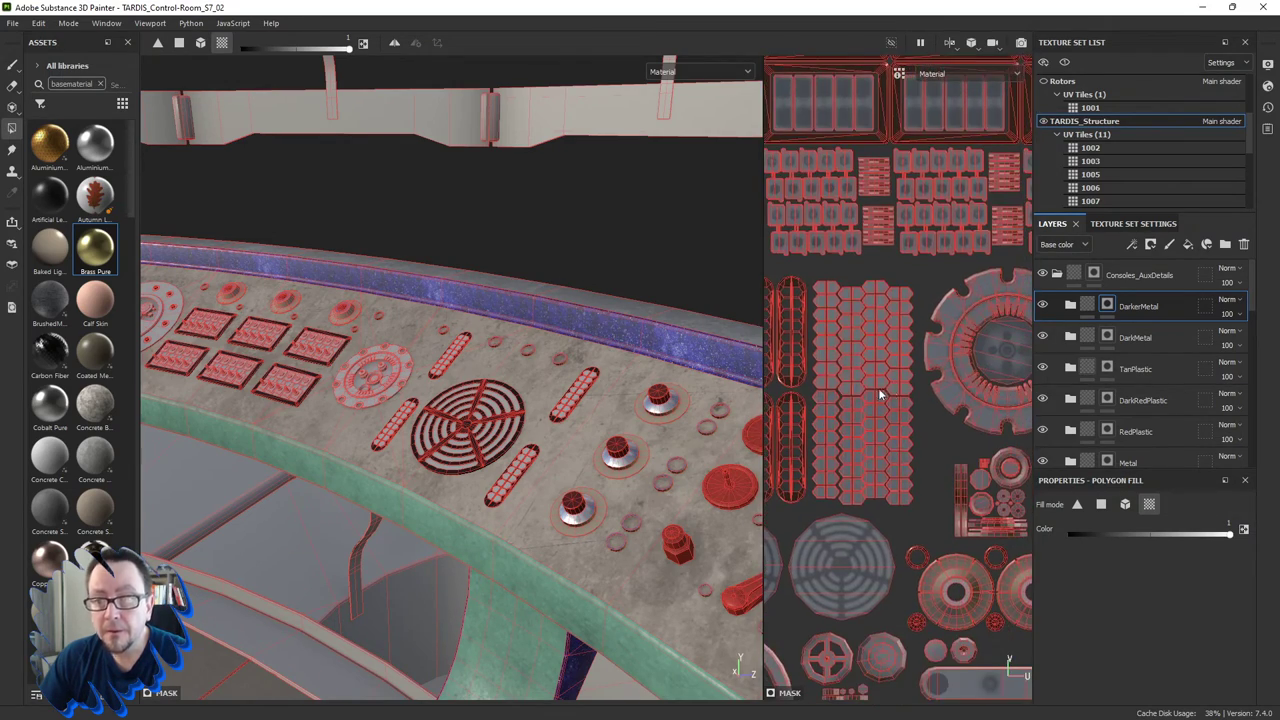
pyautogui.scroll(1, 880, 387)
pyautogui.scroll(1, 884, 388)
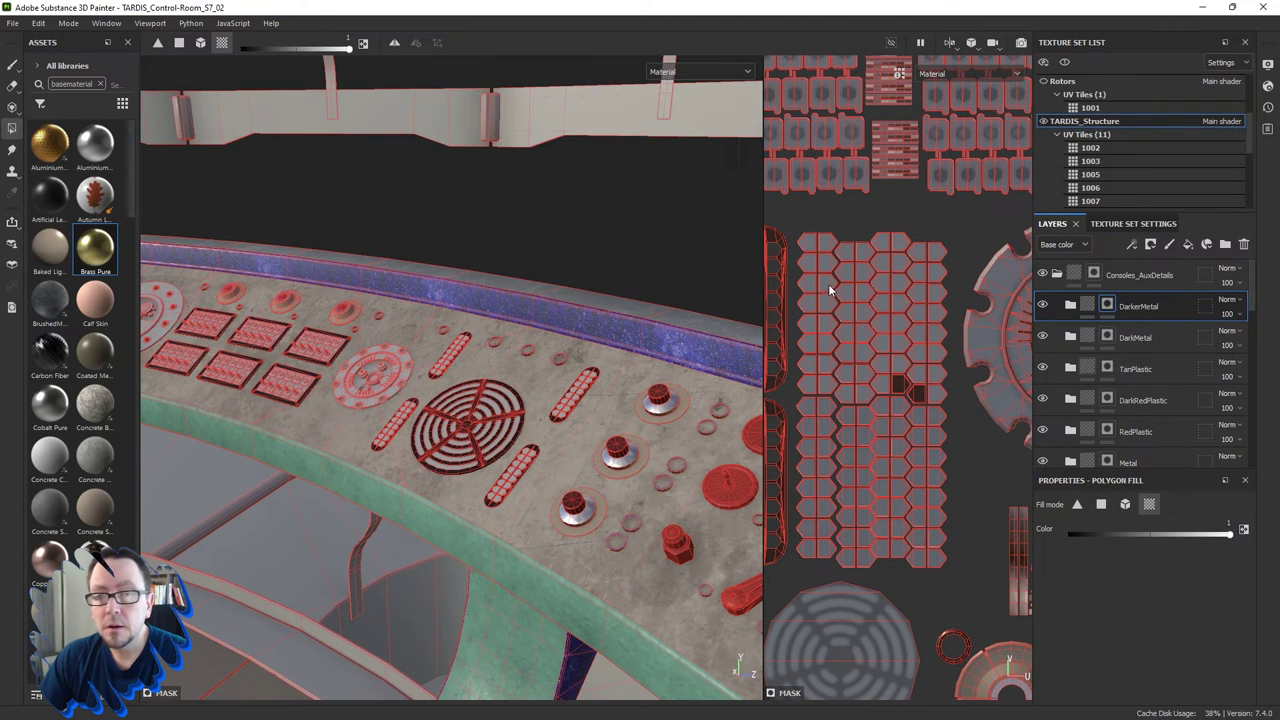
pyautogui.moveTo(811, 230); pyautogui.dragTo(938, 563)
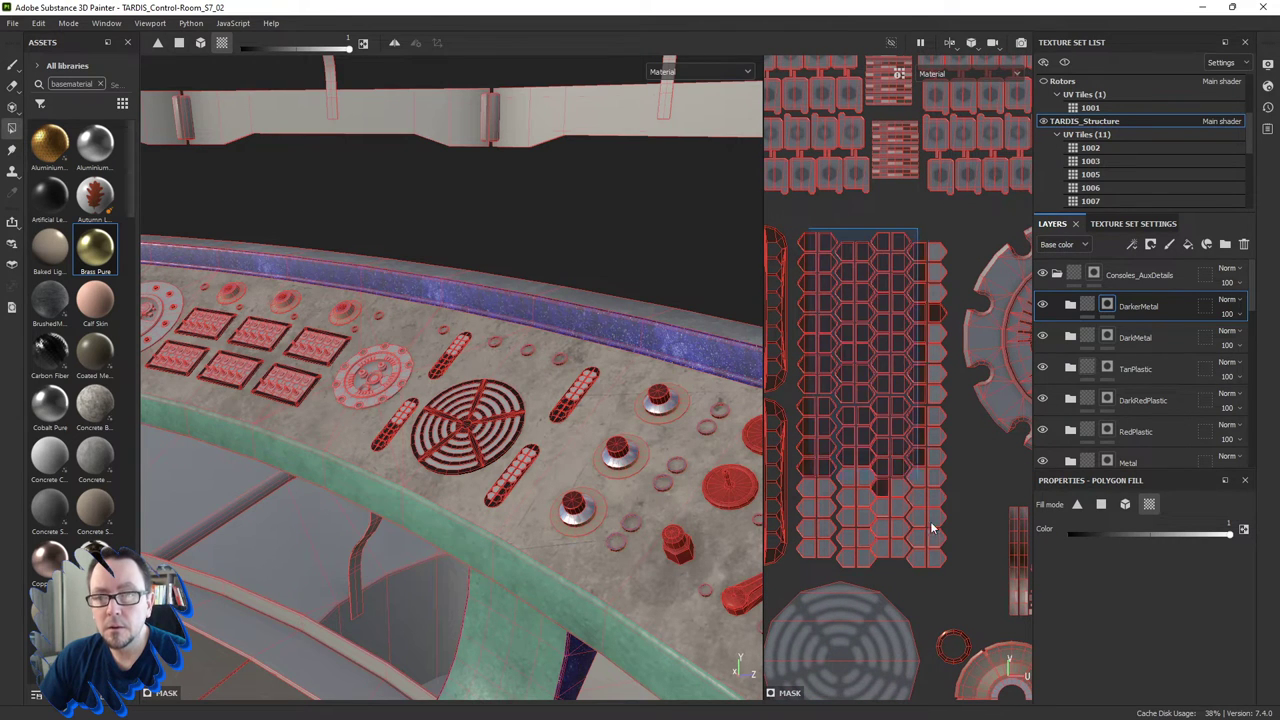
# Give DarkerMetal's Fill layer 14 a very dark brown base colour, 281D17.
pyautogui.click(1070, 305)
pyautogui.click(1095, 368)
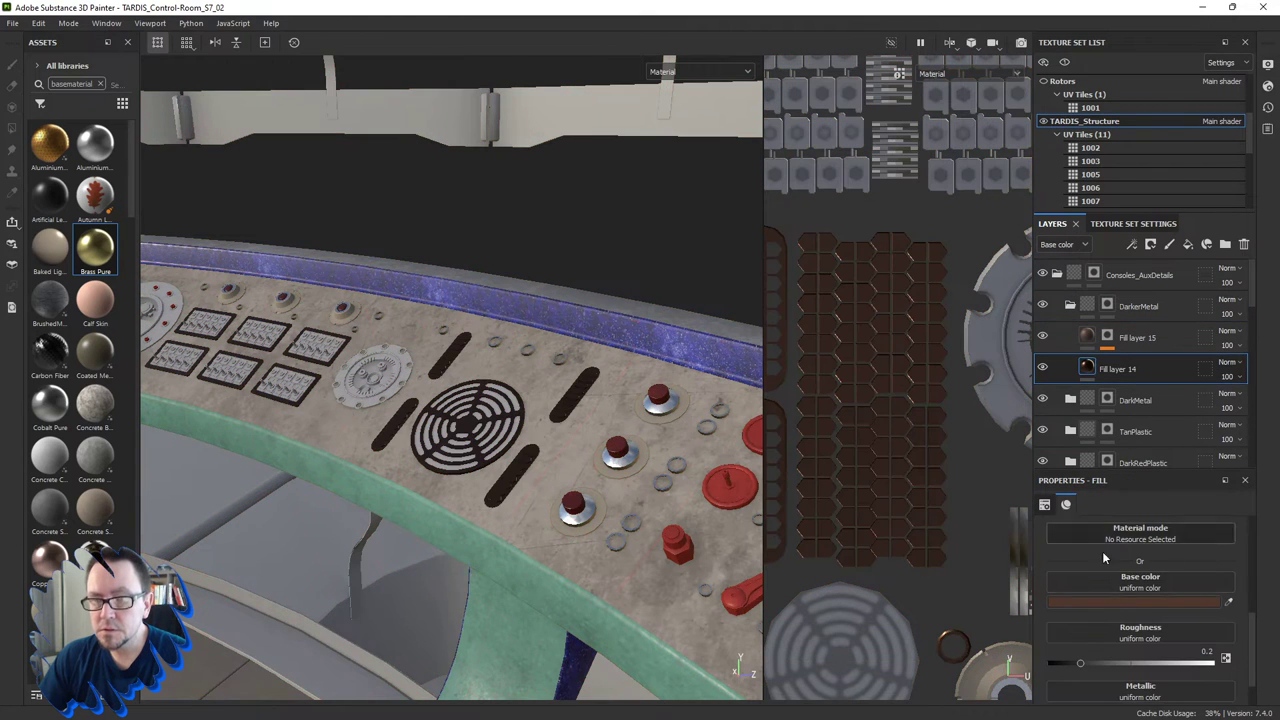
pyautogui.click(1105, 603)
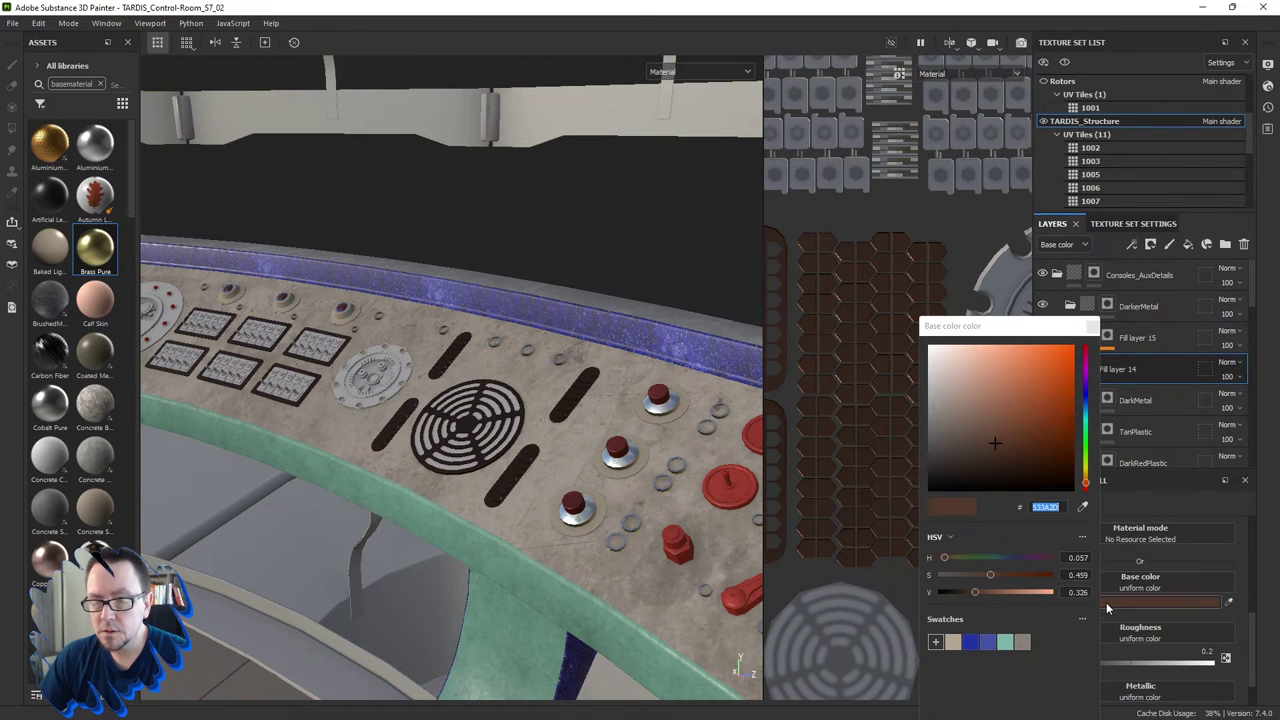
pyautogui.click(990, 462)
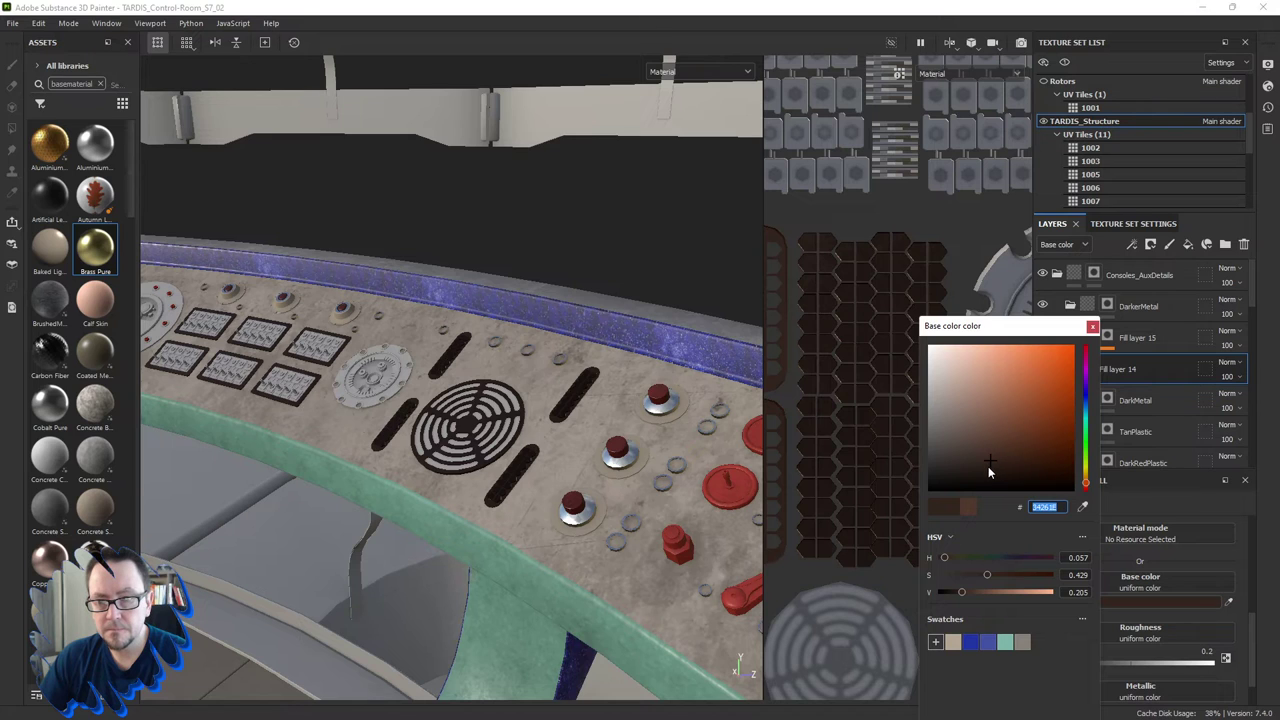
pyautogui.click(990, 469)
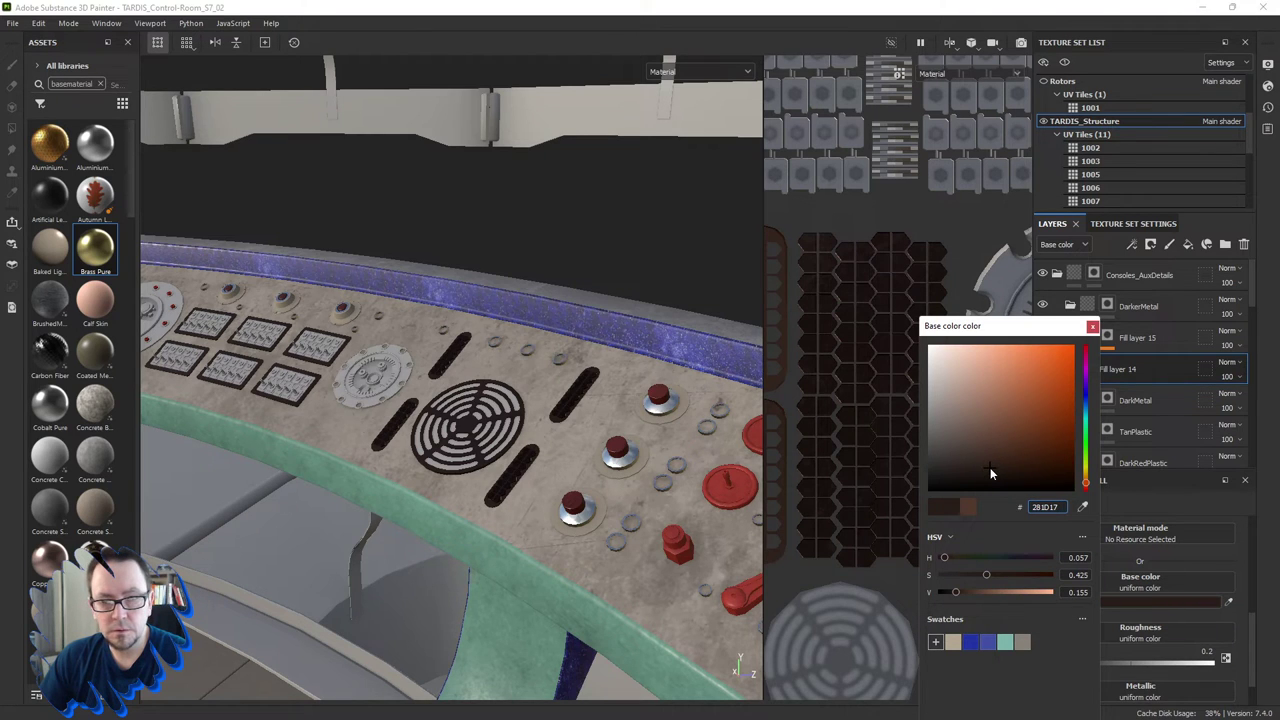
pyautogui.click(1092, 329)
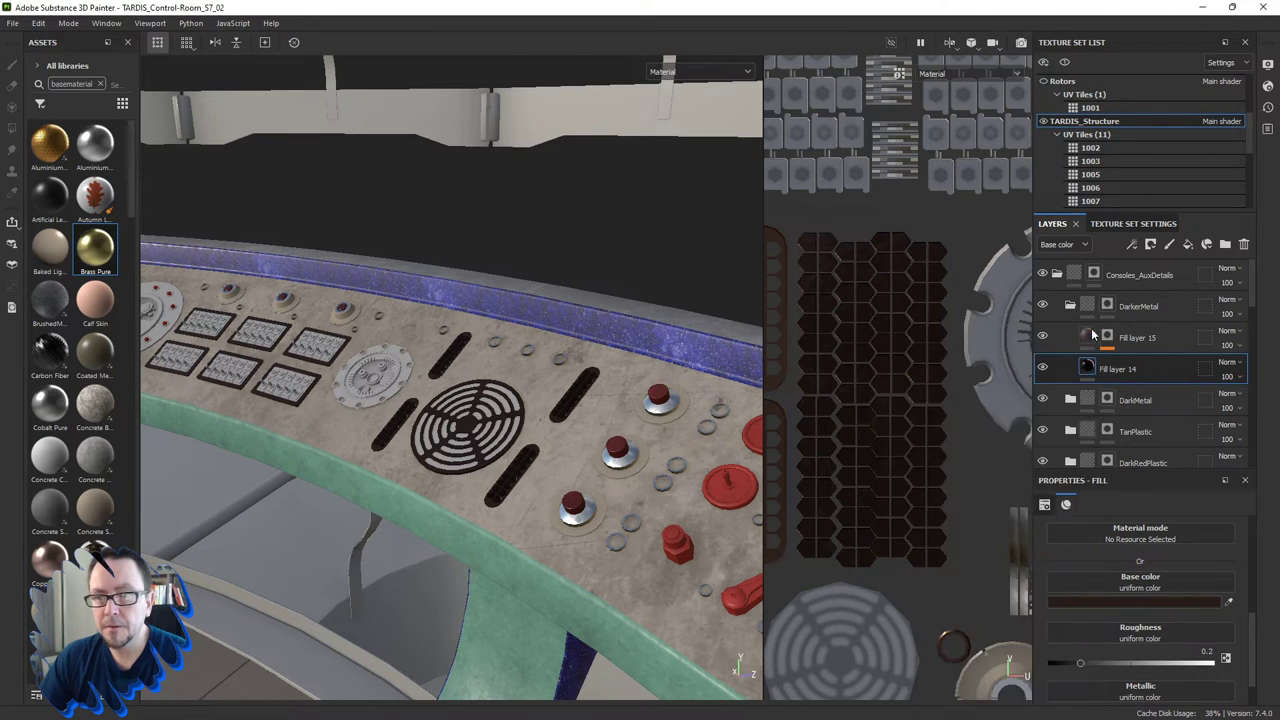
# Inspect the darkened tiles, then begin filling switch-panel slot cells into the DarkerMetal mask.
pyautogui.keyDown('alt'); pyautogui.moveTo(467, 479); pyautogui.dragTo(461, 468); pyautogui.keyUp('alt')
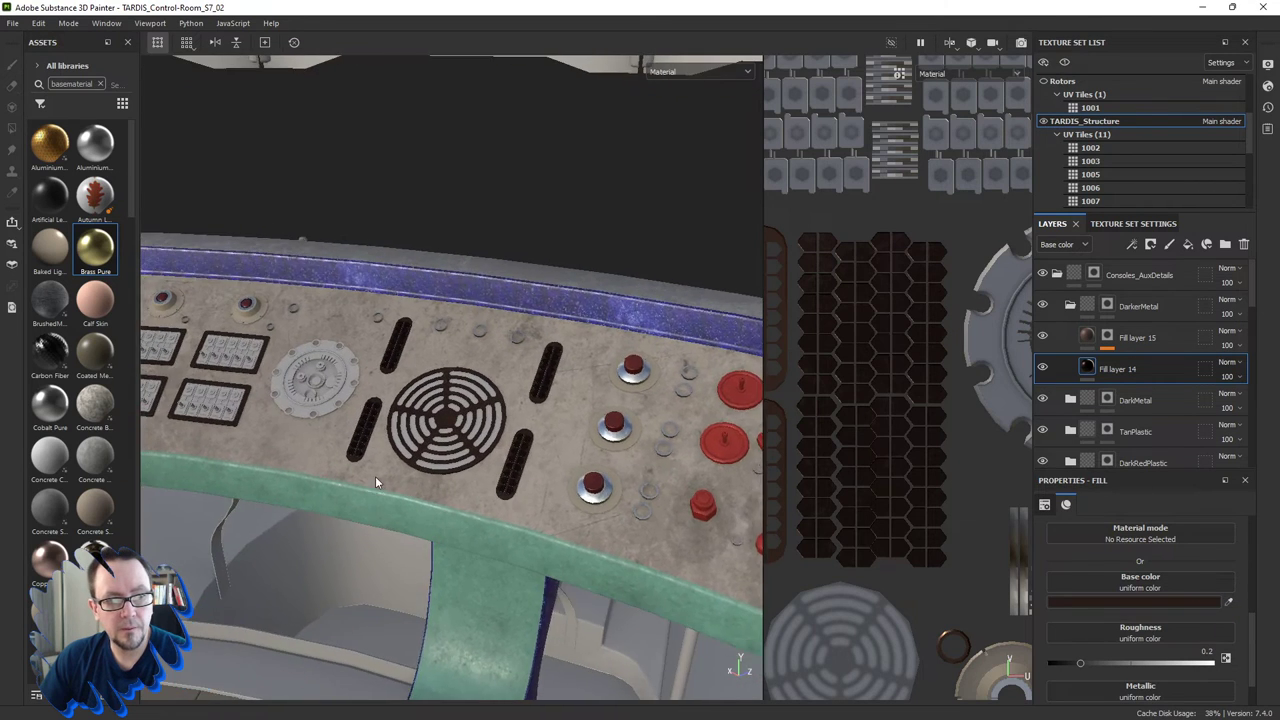
pyautogui.moveTo(427, 460)
pyautogui.mouseDown(button='middle')
pyautogui.moveTo(520, 455)
pyautogui.moveTo(440, 455)
pyautogui.mouseUp(button='middle')
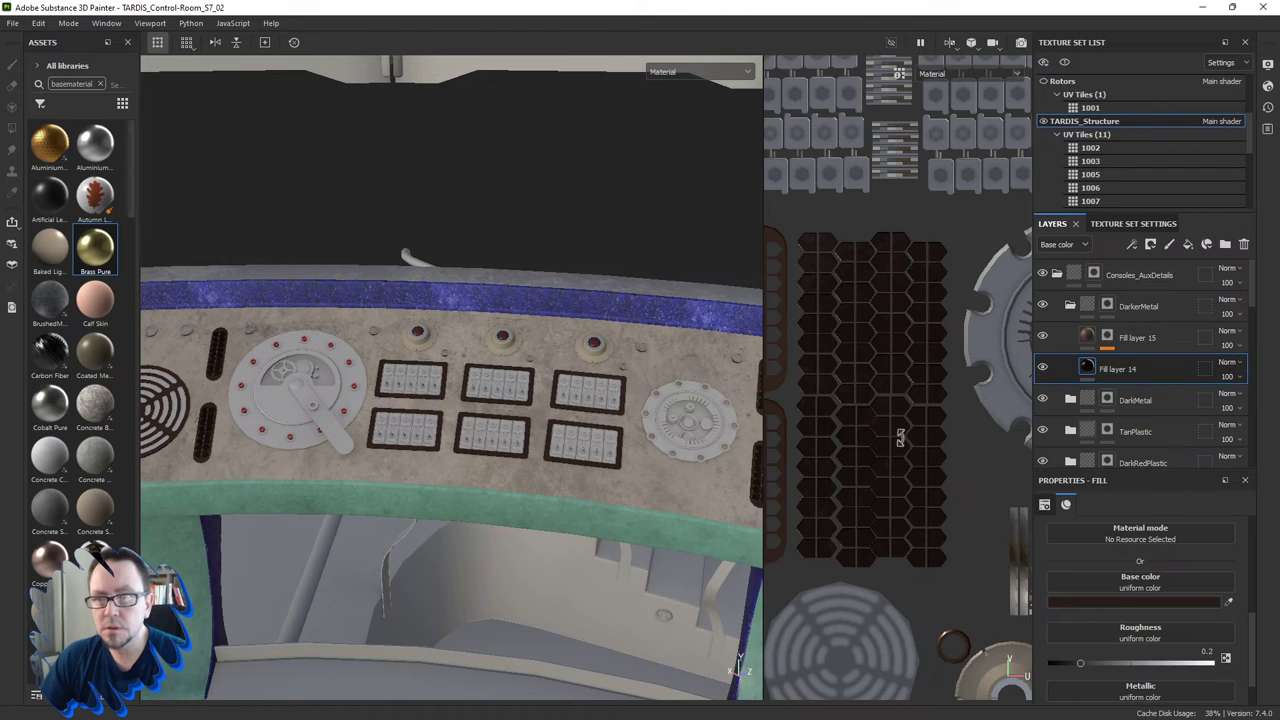
pyautogui.scroll(-2, 929, 410)
pyautogui.scroll(-1, 929, 410)
pyautogui.scroll(1, 900, 350)
pyautogui.scroll(1, 860, 280)
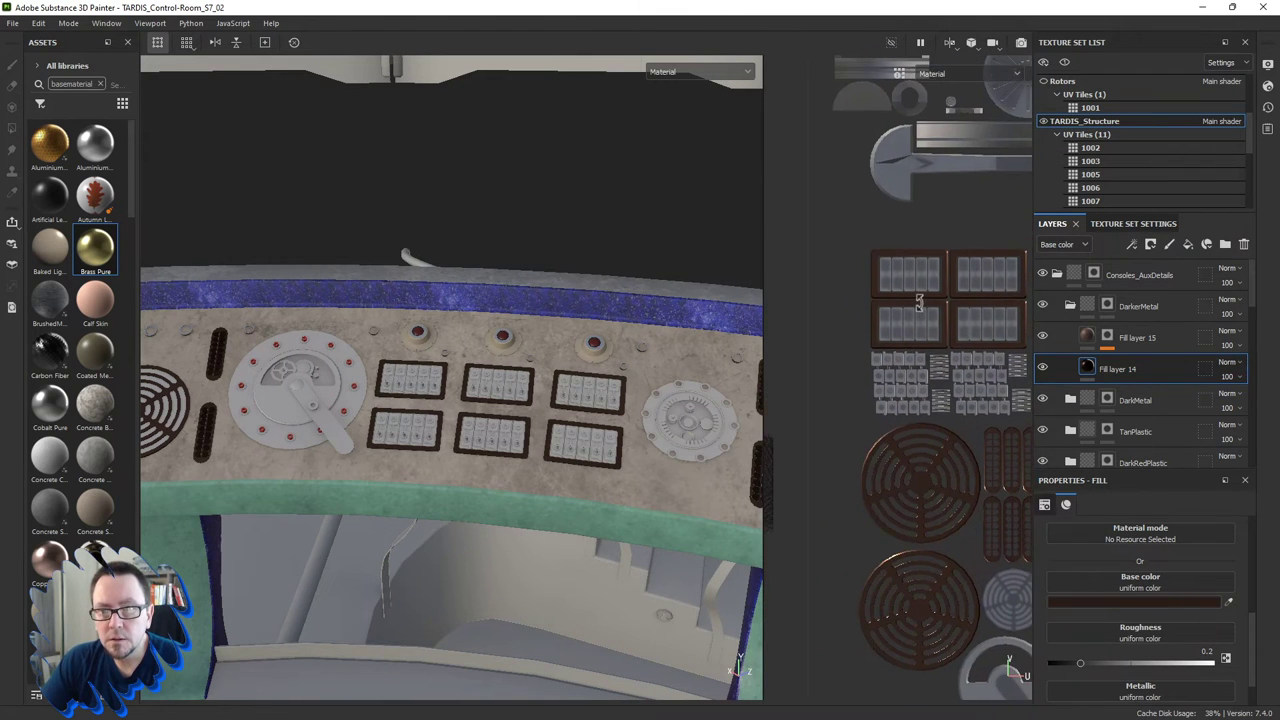
pyautogui.scroll(2, 842, 250)
pyautogui.scroll(1, 842, 250)
pyautogui.scroll(2, 630, 383)
pyautogui.scroll(2, 563, 410)
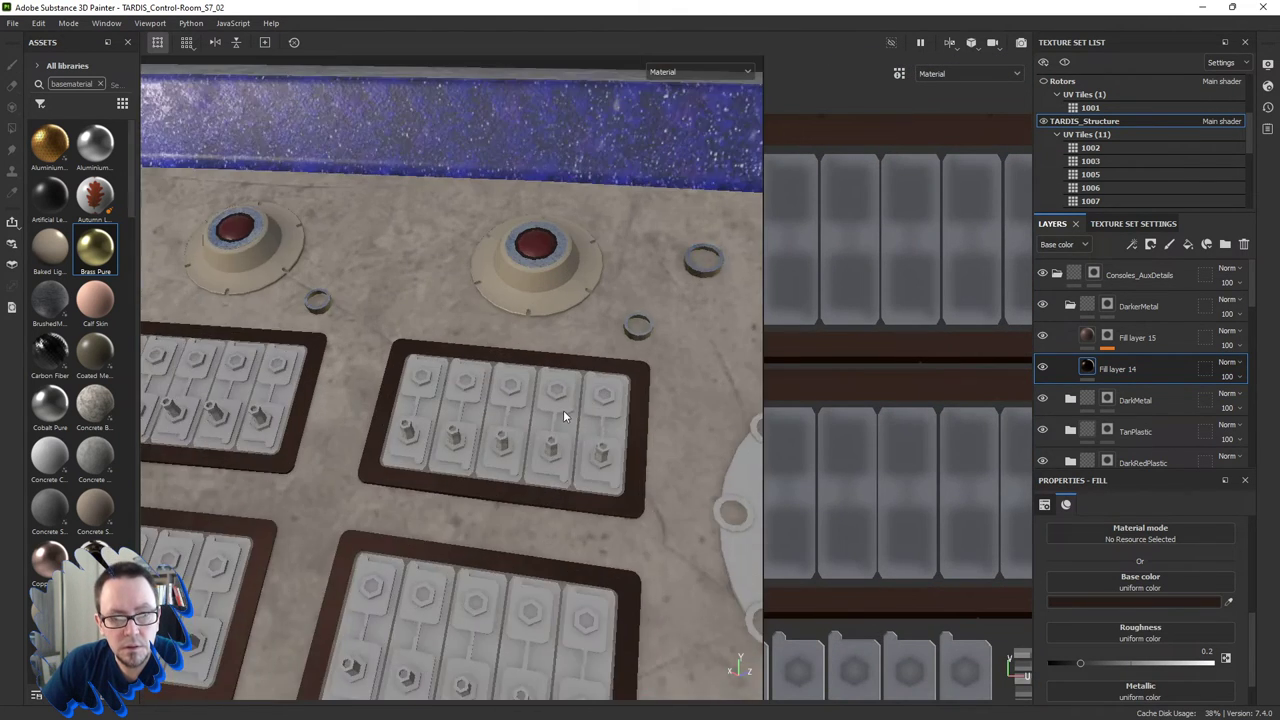
pyautogui.scroll(2, 558, 418)
pyautogui.scroll(2, 558, 418)
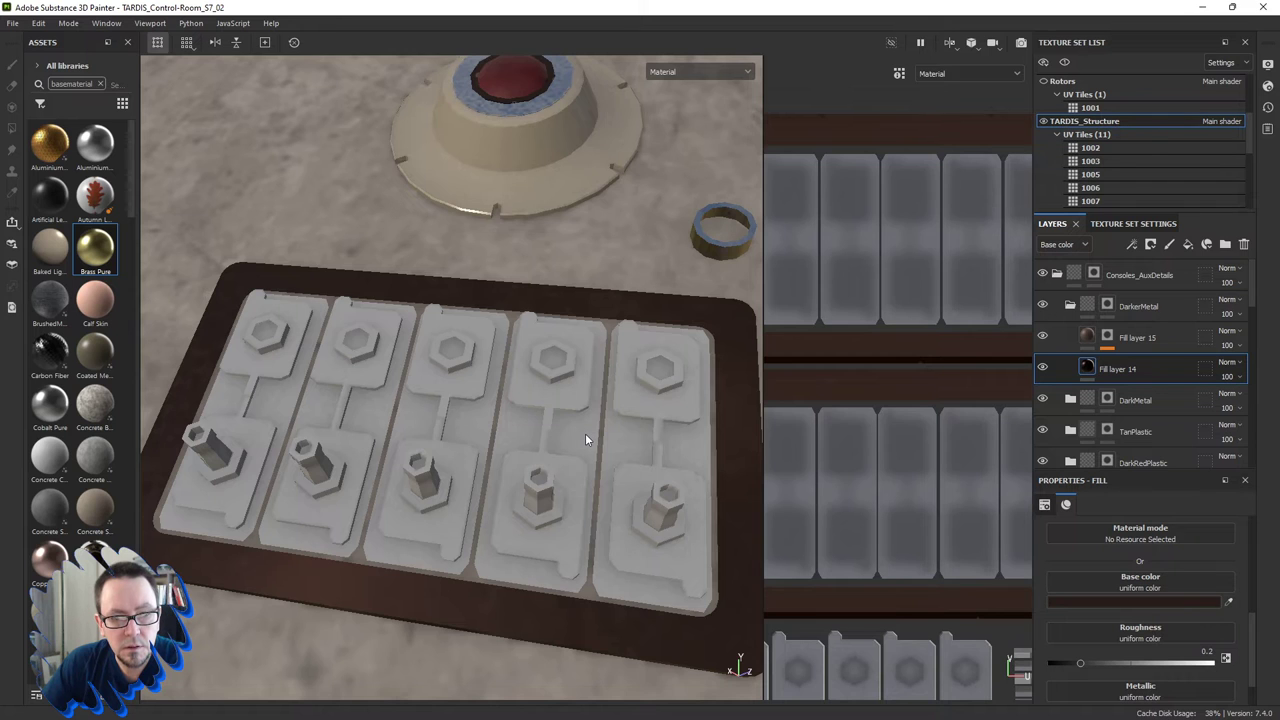
pyautogui.scroll(-1, 585, 438)
pyautogui.scroll(-2, 585, 438)
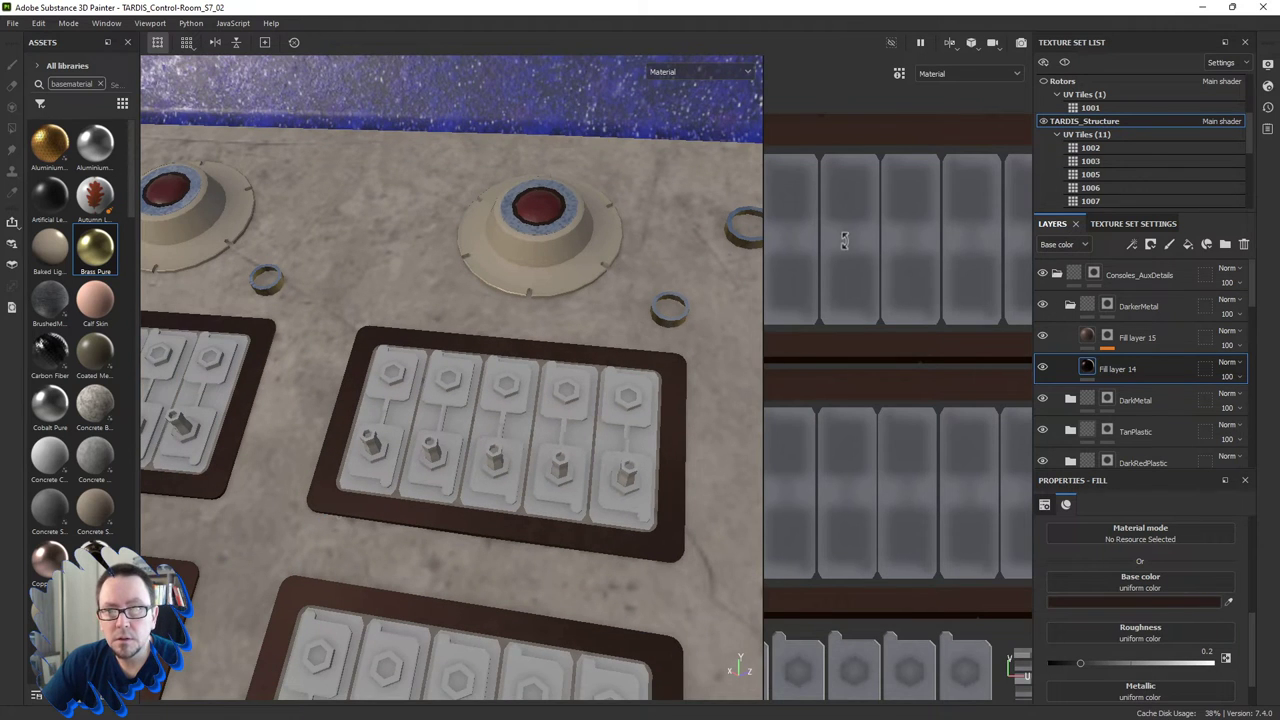
pyautogui.scroll(-2, 843, 240)
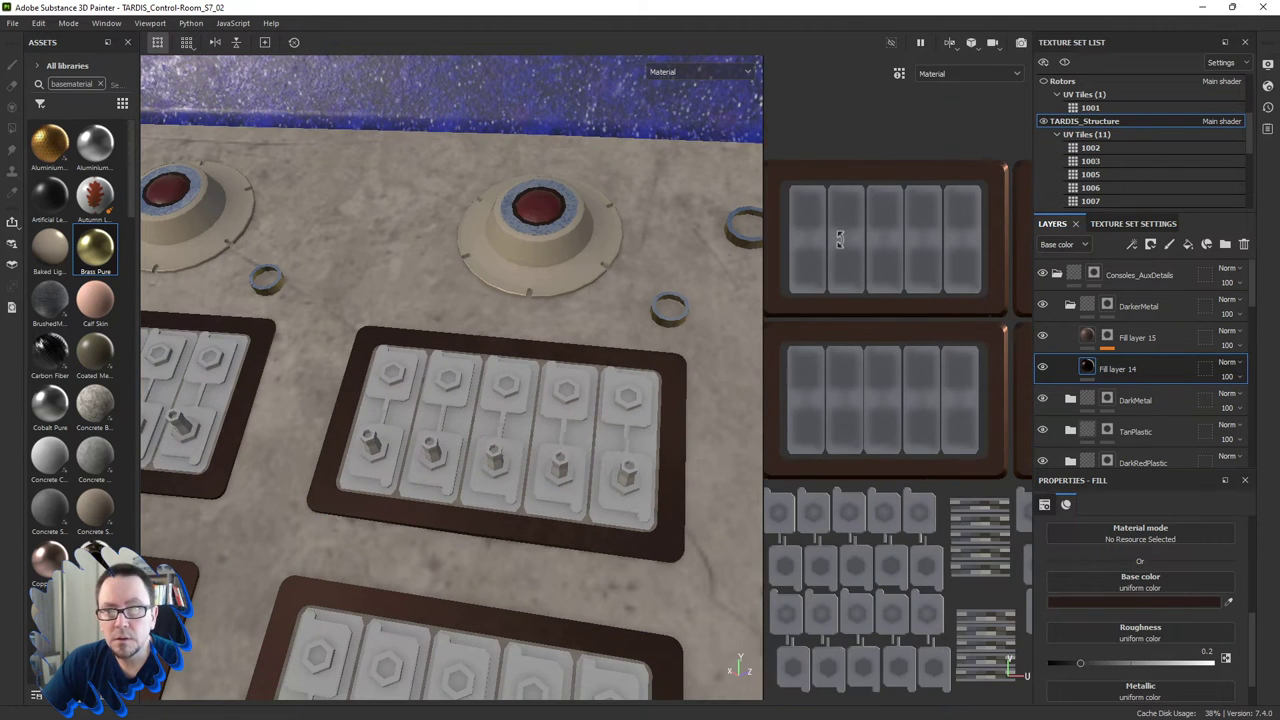
pyautogui.click(1107, 305)
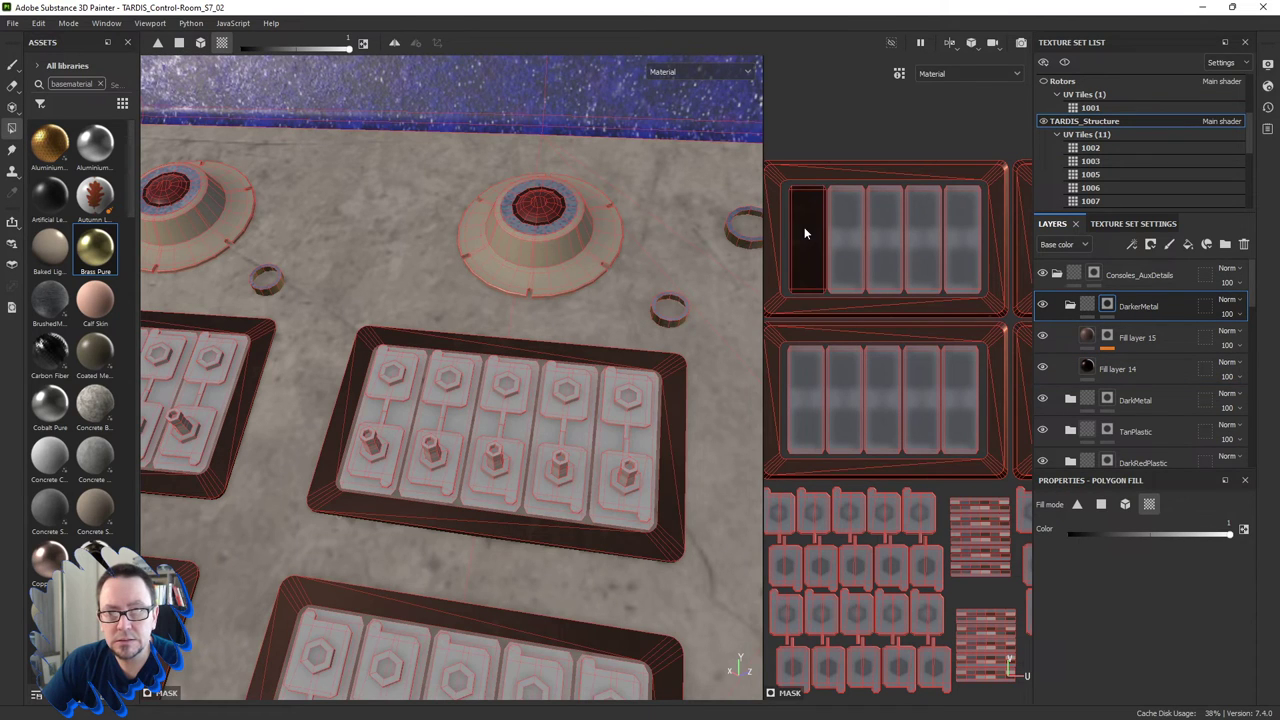
pyautogui.click(845, 238)
# Mask the slot cells of the top, bottom and top-right switch panels into DarkerMetal.
pyautogui.click(888, 235)
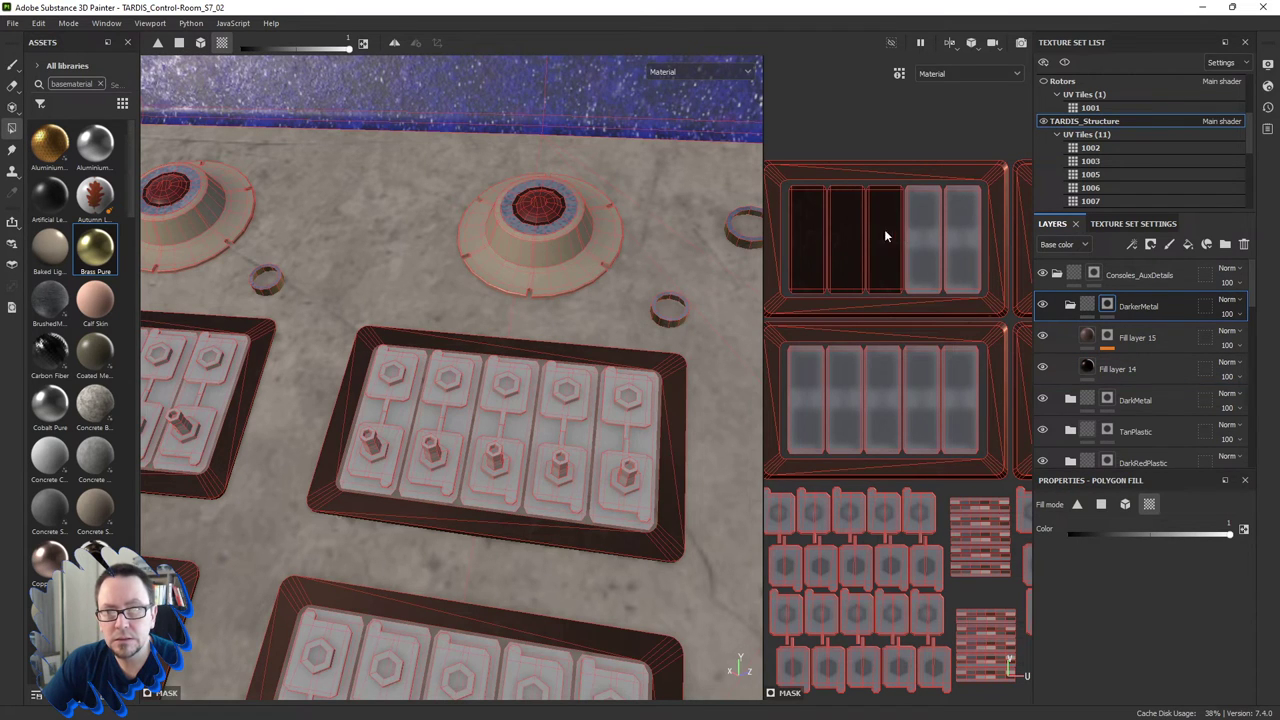
pyautogui.moveTo(934, 240); pyautogui.dragTo(958, 238)
pyautogui.moveTo(814, 392); pyautogui.dragTo(951, 399)
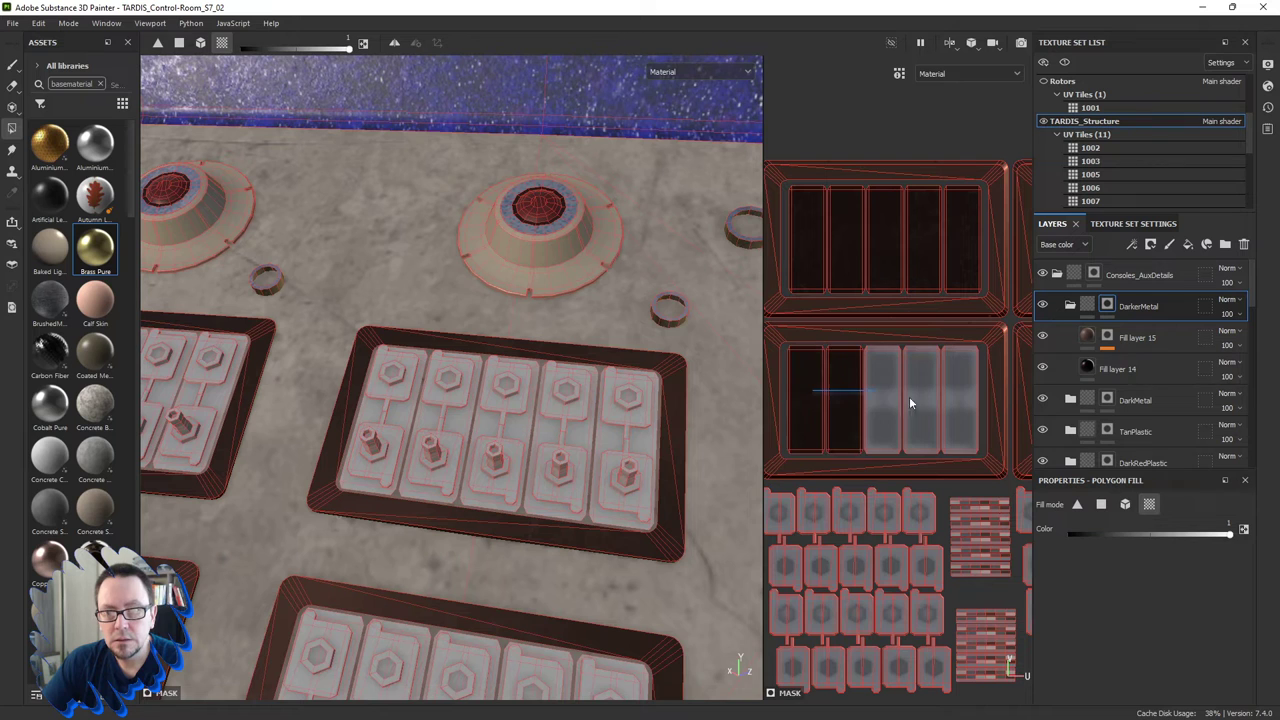
pyautogui.scroll(-2, 951, 399)
pyautogui.scroll(-1, 853, 338)
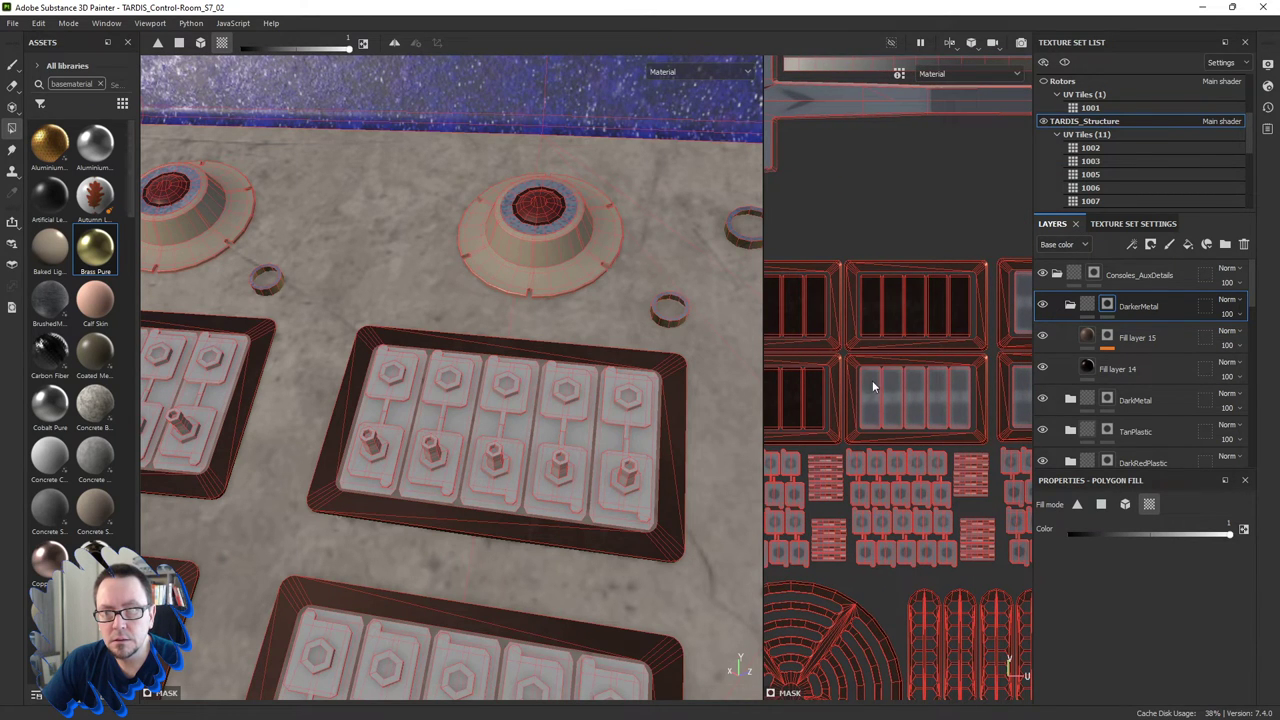
pyautogui.moveTo(879, 362); pyautogui.dragTo(921, 378, button='middle')
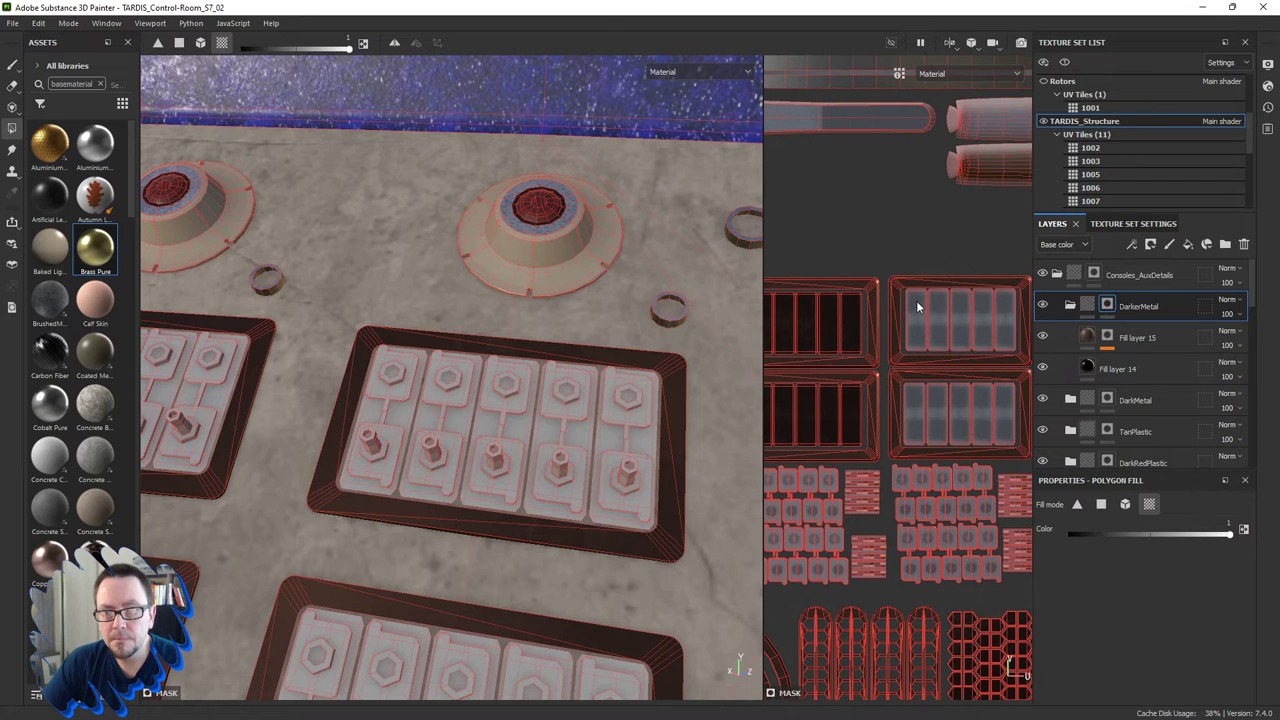
pyautogui.moveTo(916, 300); pyautogui.dragTo(996, 317)
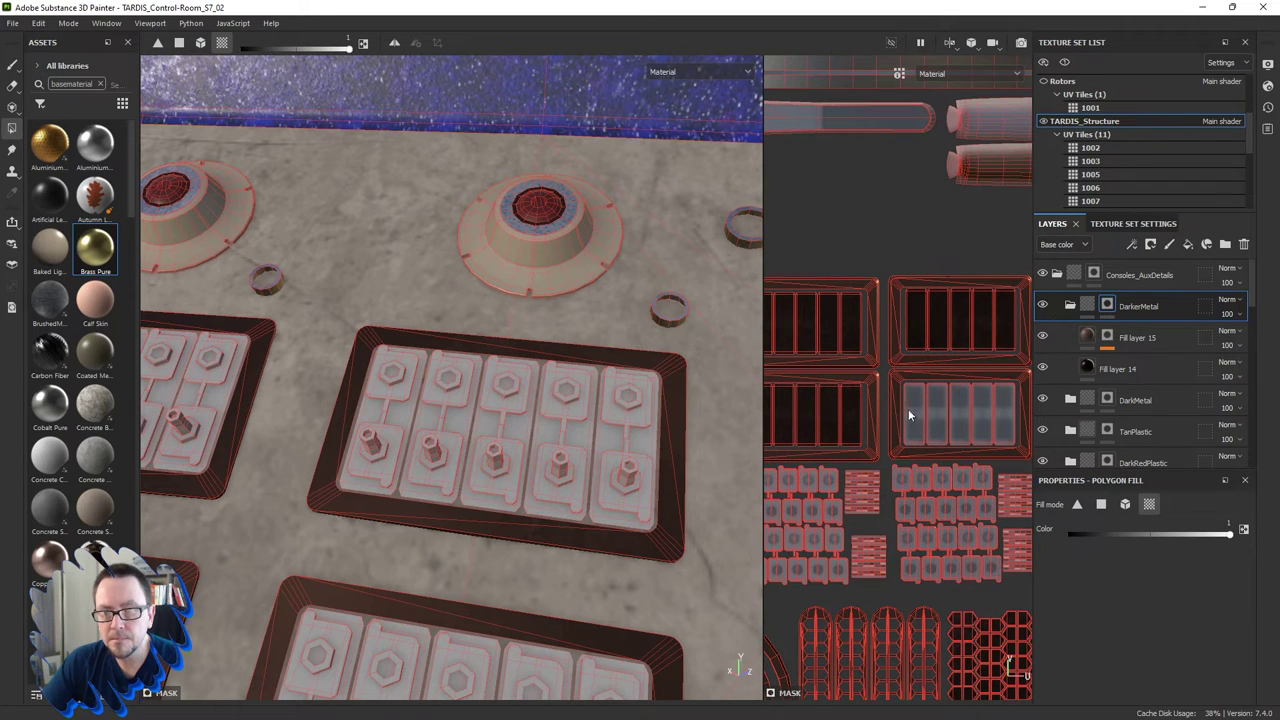
# Mask the slot cells of the left-hand and middle switch panels into DarkerMetal.
pyautogui.moveTo(986, 418); pyautogui.dragTo(902, 382, button='middle')
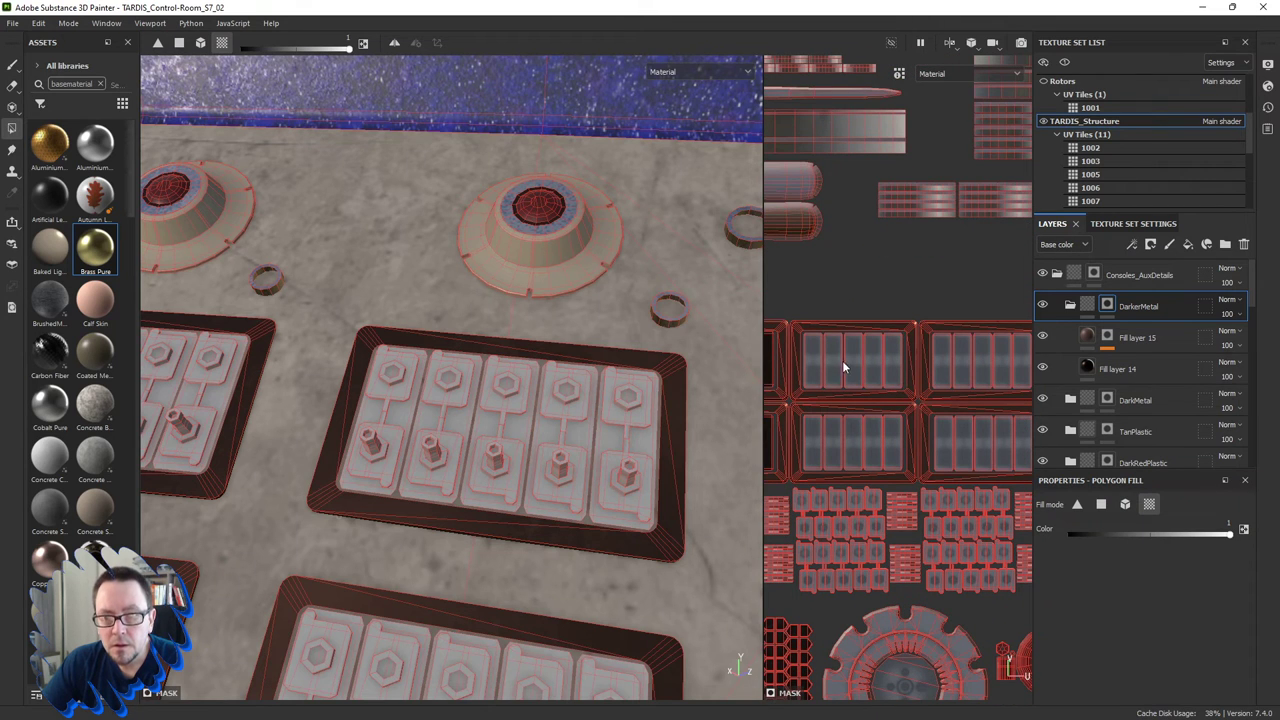
pyautogui.moveTo(852, 367); pyautogui.dragTo(887, 375)
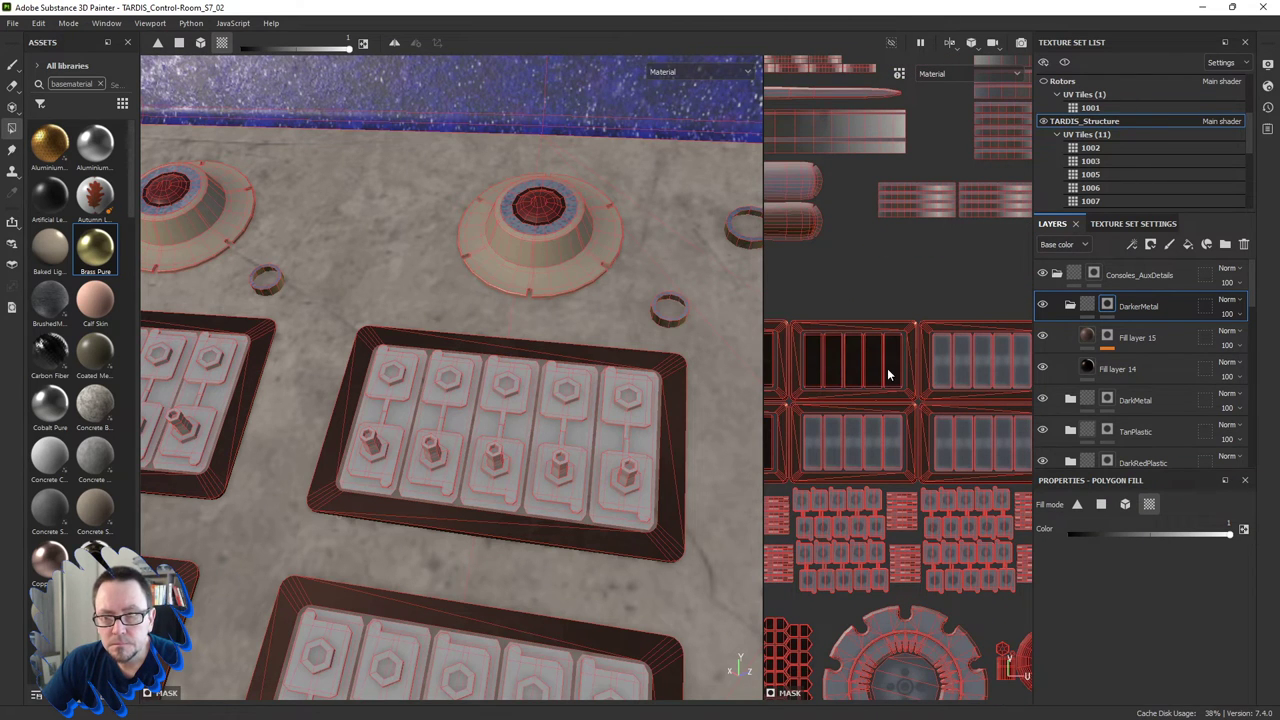
pyautogui.moveTo(822, 437); pyautogui.dragTo(866, 443)
pyautogui.click(884, 436)
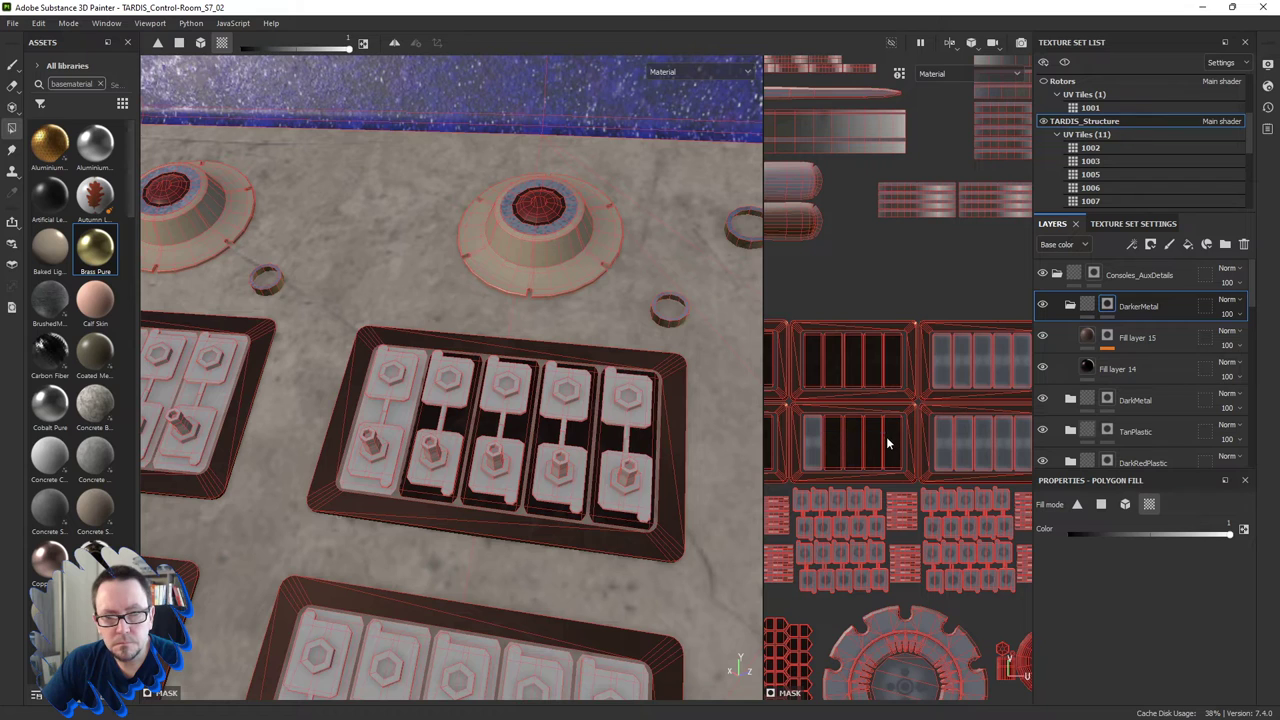
pyautogui.click(805, 431)
pyautogui.moveTo(988, 337); pyautogui.dragTo(900, 340, button='middle')
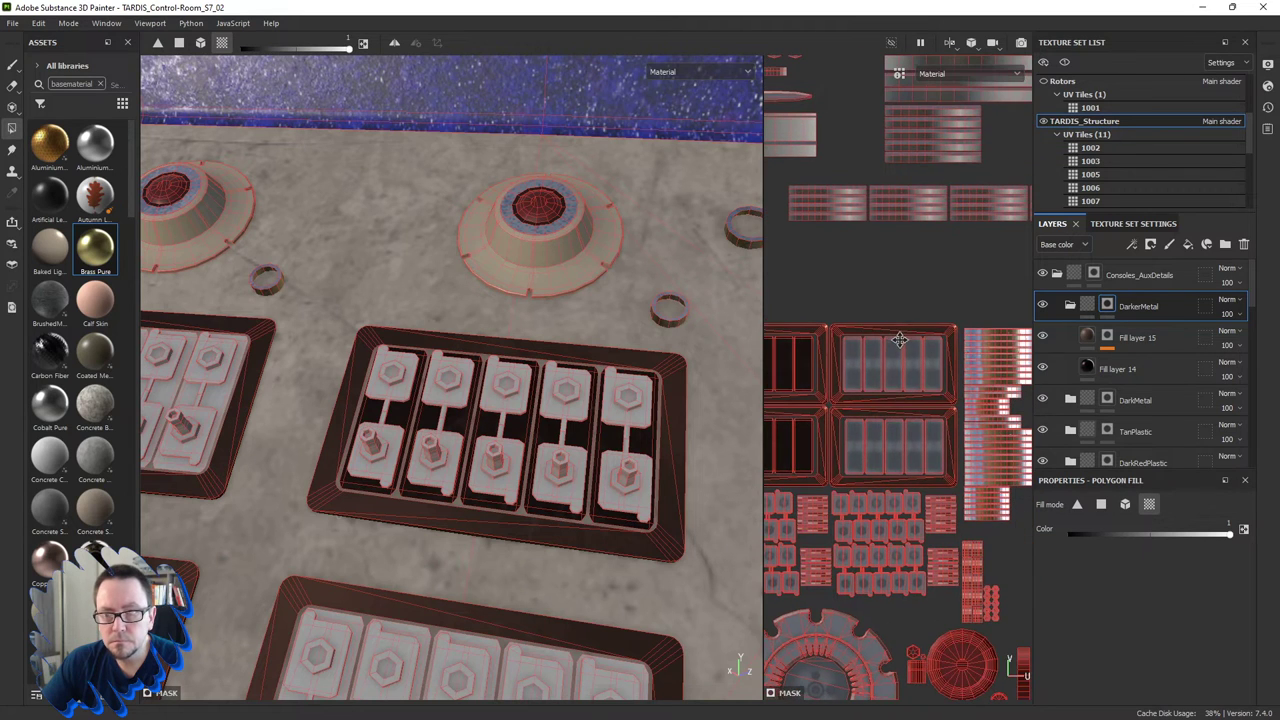
pyautogui.moveTo(892, 356); pyautogui.dragTo(924, 359)
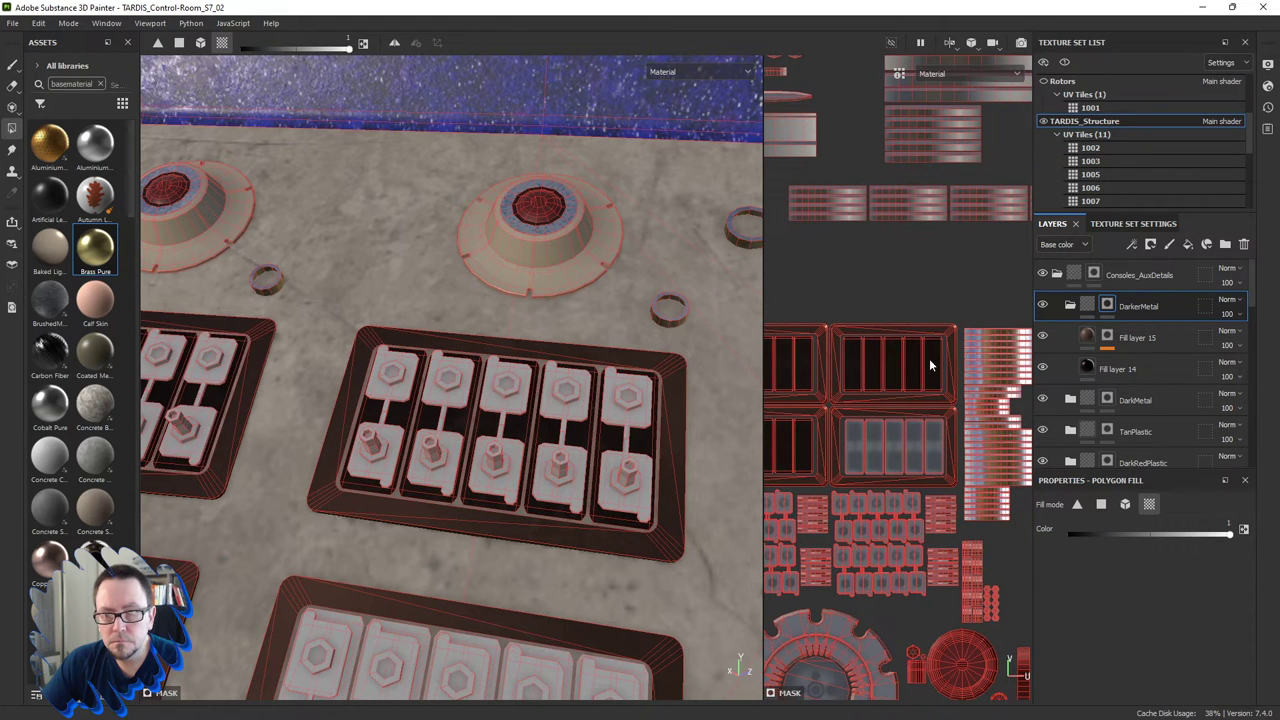
pyautogui.click(854, 435)
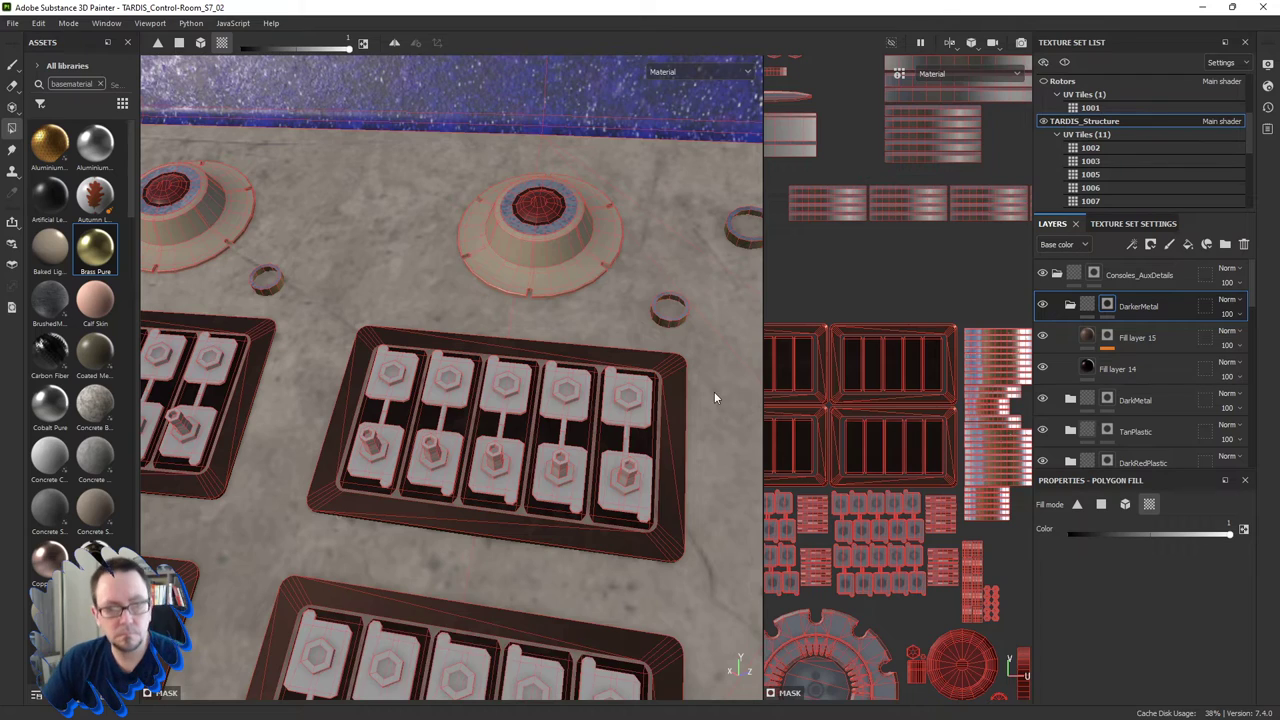
pyautogui.scroll(-5, 419, 440)
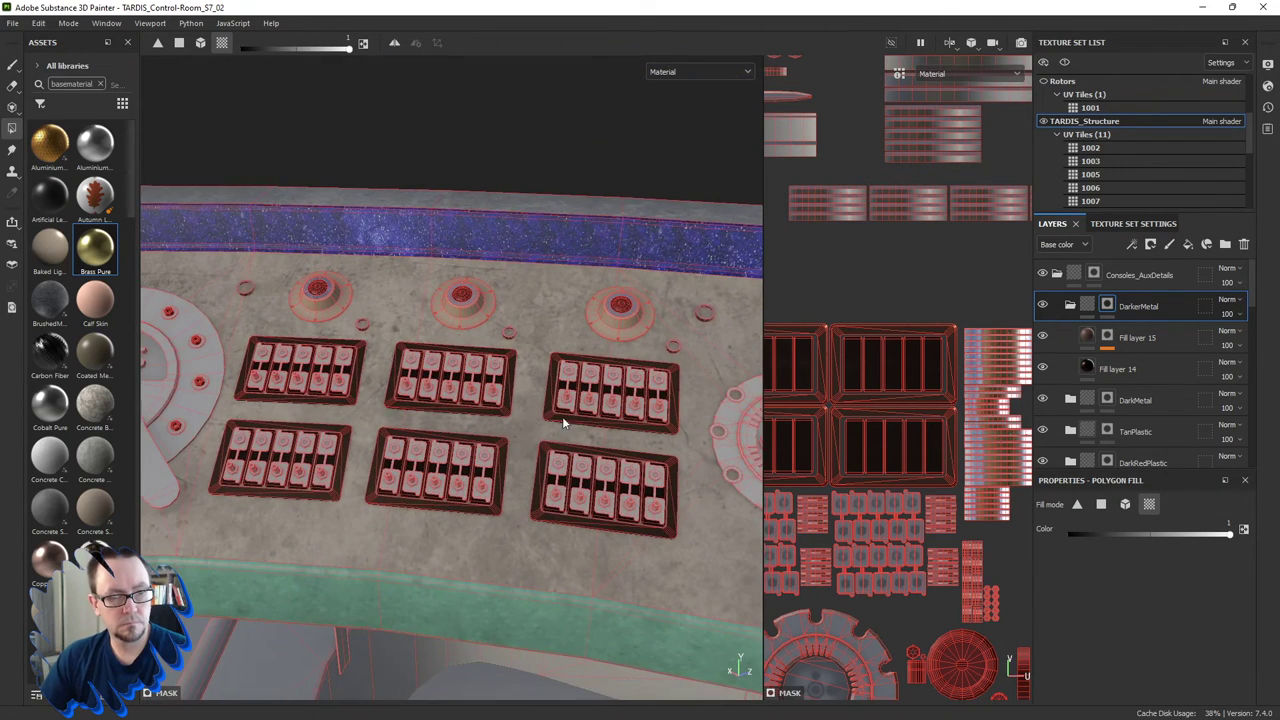
# Polygon-fill the left and right round vent islands into DarkerMetal's mask, then exit mask editing.
pyautogui.scroll(-1, 540, 420)
pyautogui.scroll(-2, 527, 428)
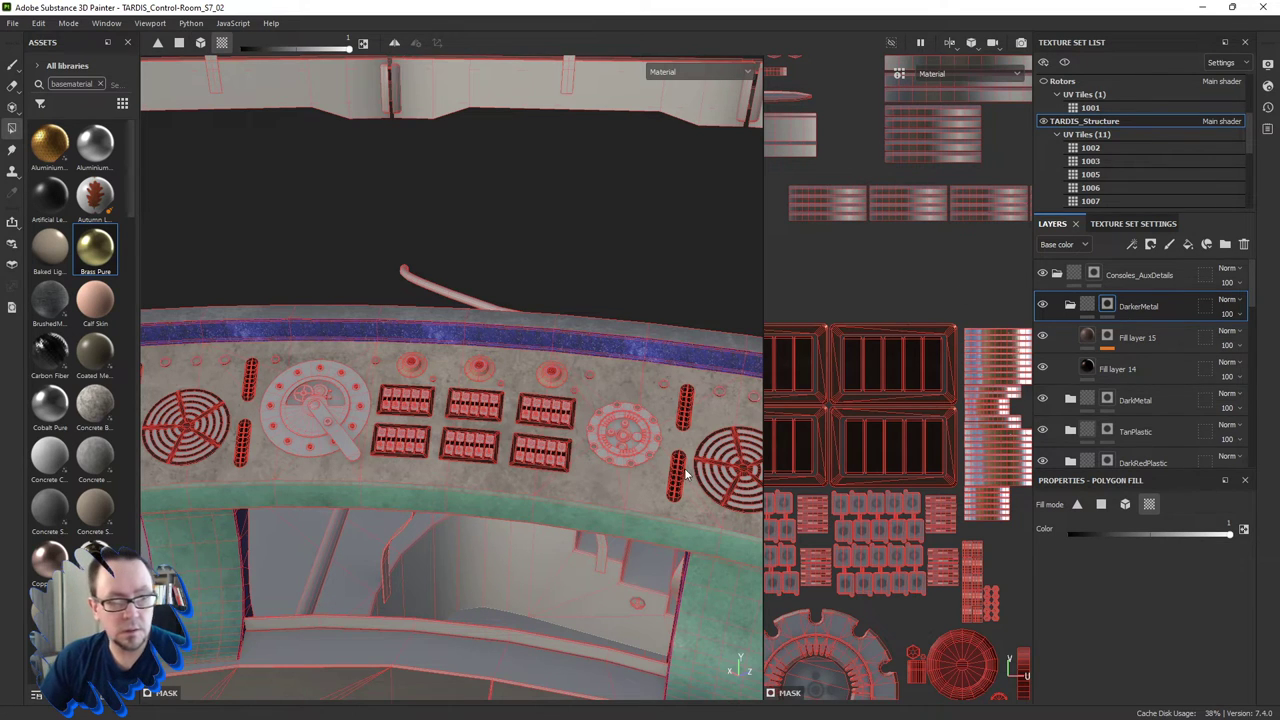
pyautogui.scroll(-3, 796, 456)
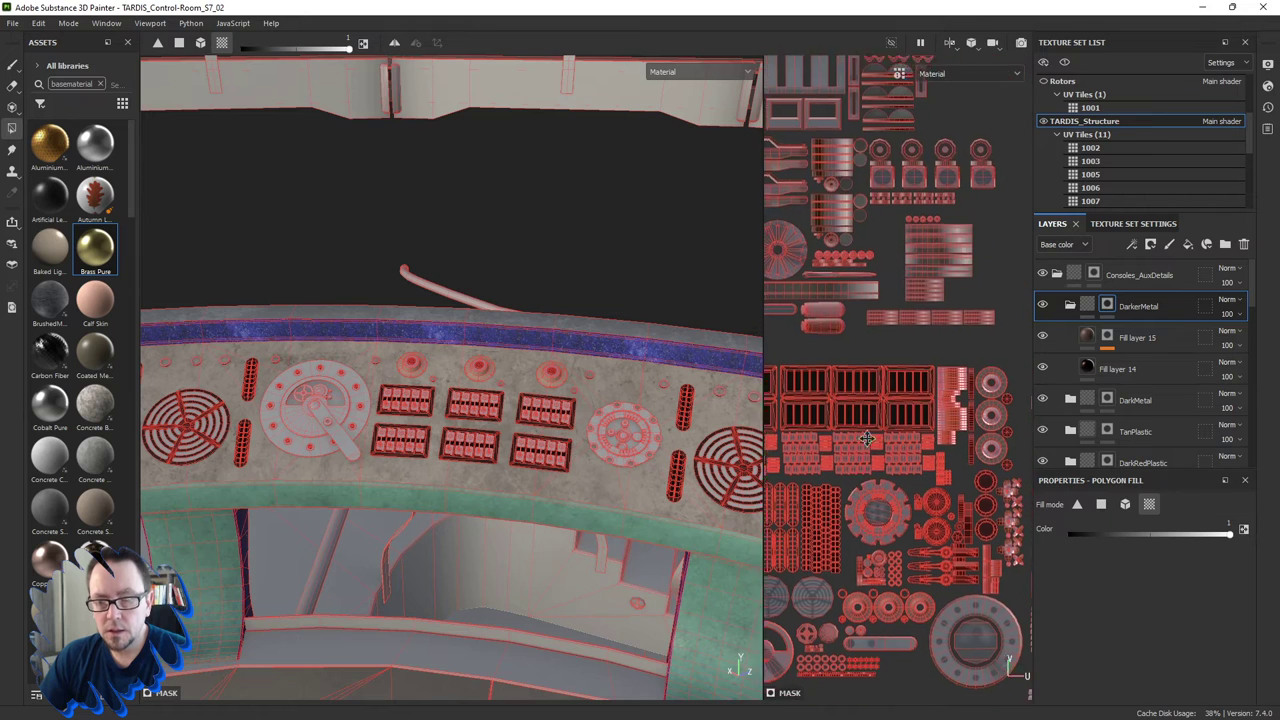
pyautogui.moveTo(946, 436)
pyautogui.mouseDown(button='middle')
pyautogui.moveTo(947, 418)
pyautogui.moveTo(872, 365)
pyautogui.moveTo(937, 393)
pyautogui.mouseUp(button='middle')
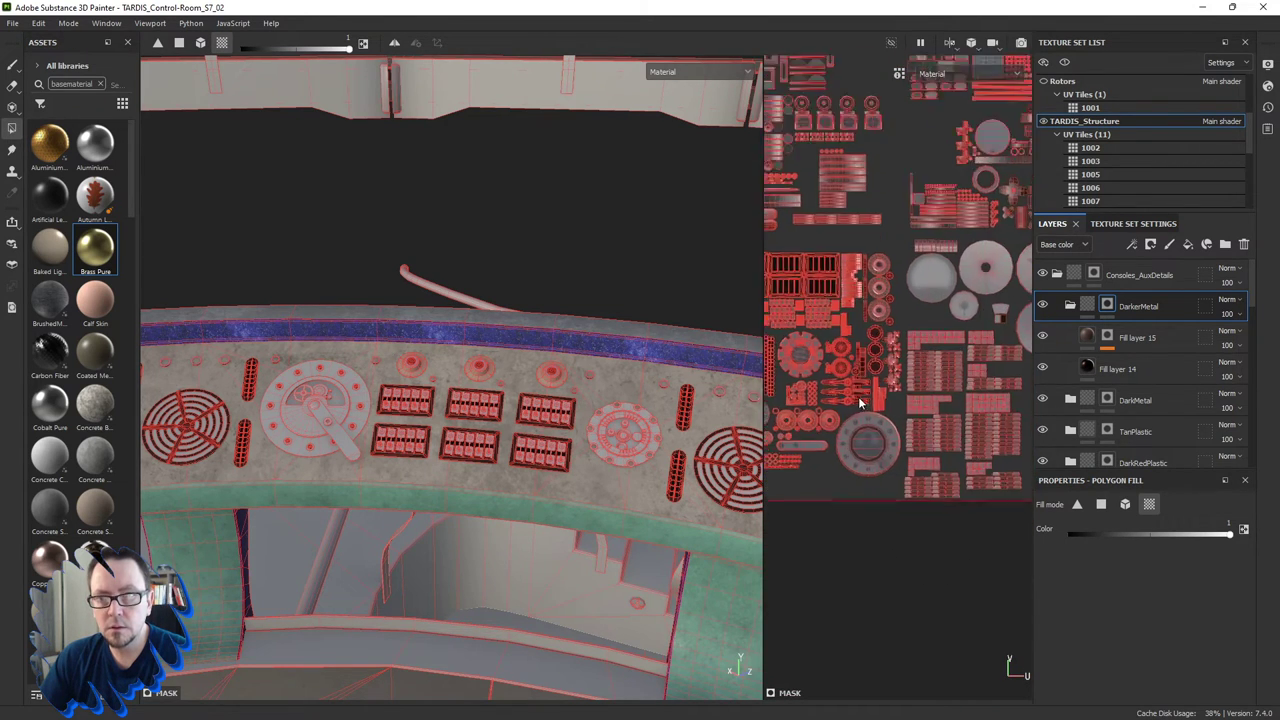
pyautogui.scroll(3, 870, 414)
pyautogui.scroll(2, 871, 414)
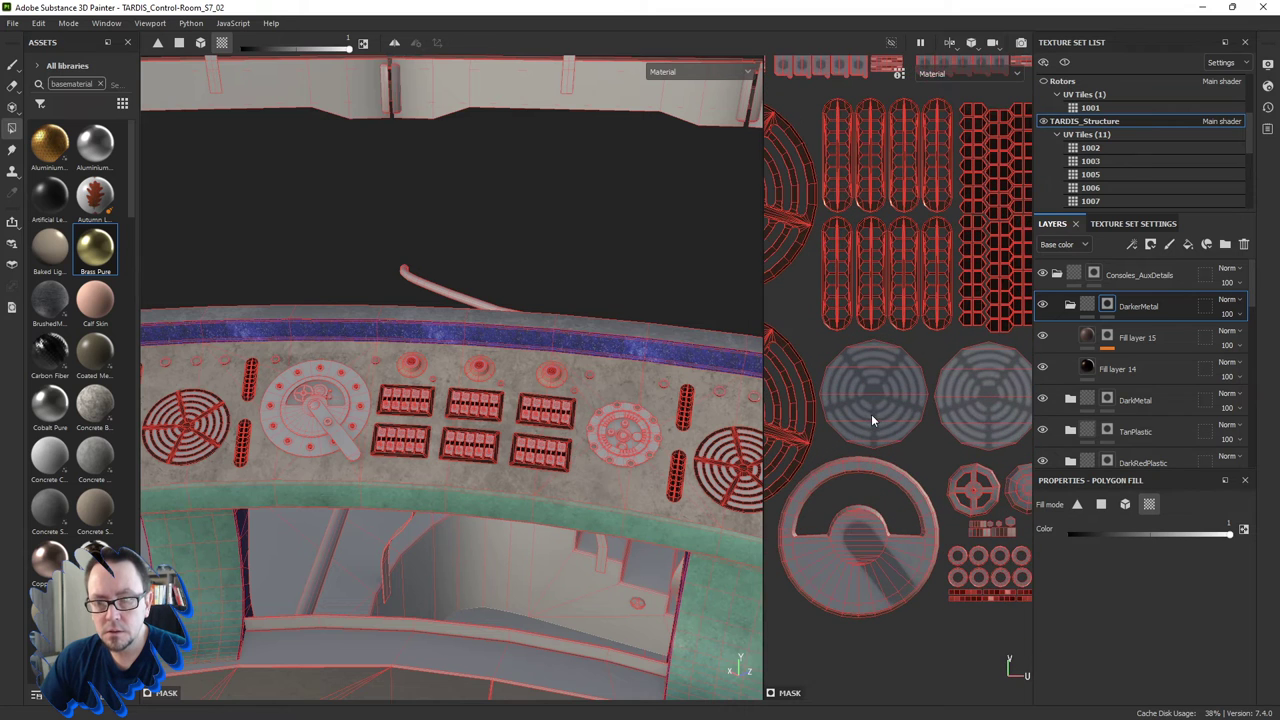
pyautogui.click(882, 400)
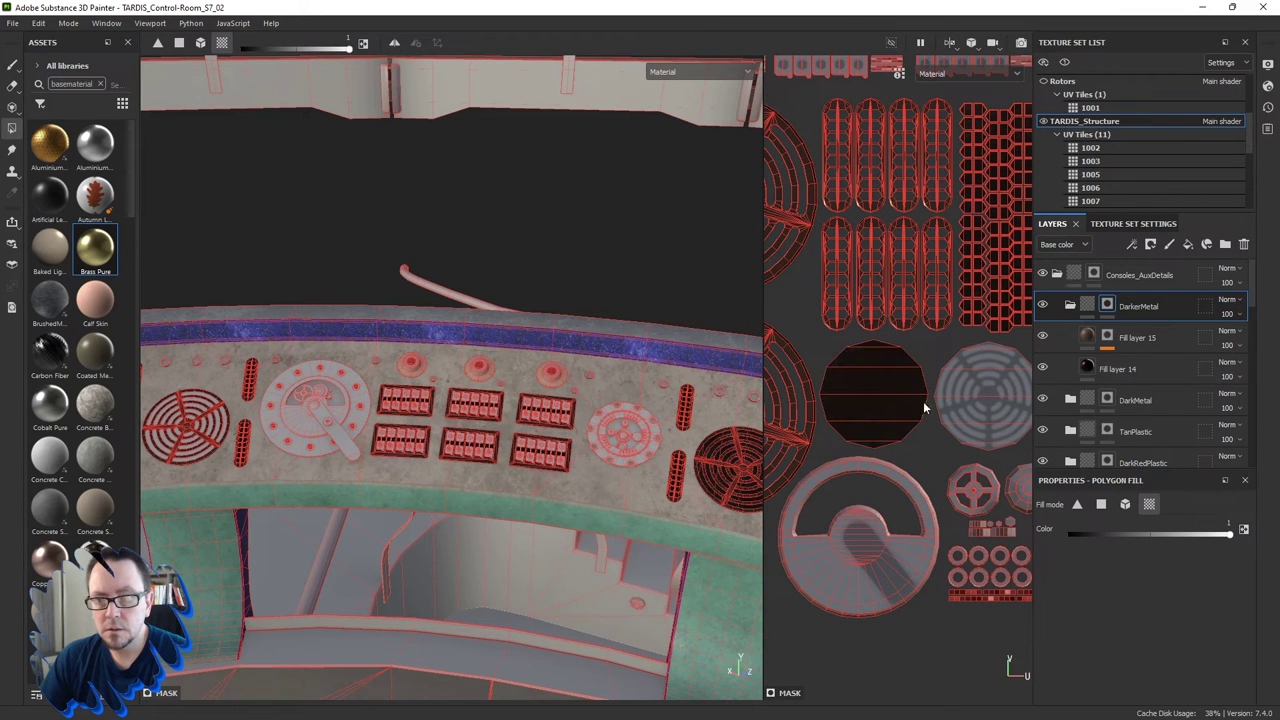
pyautogui.click(986, 396)
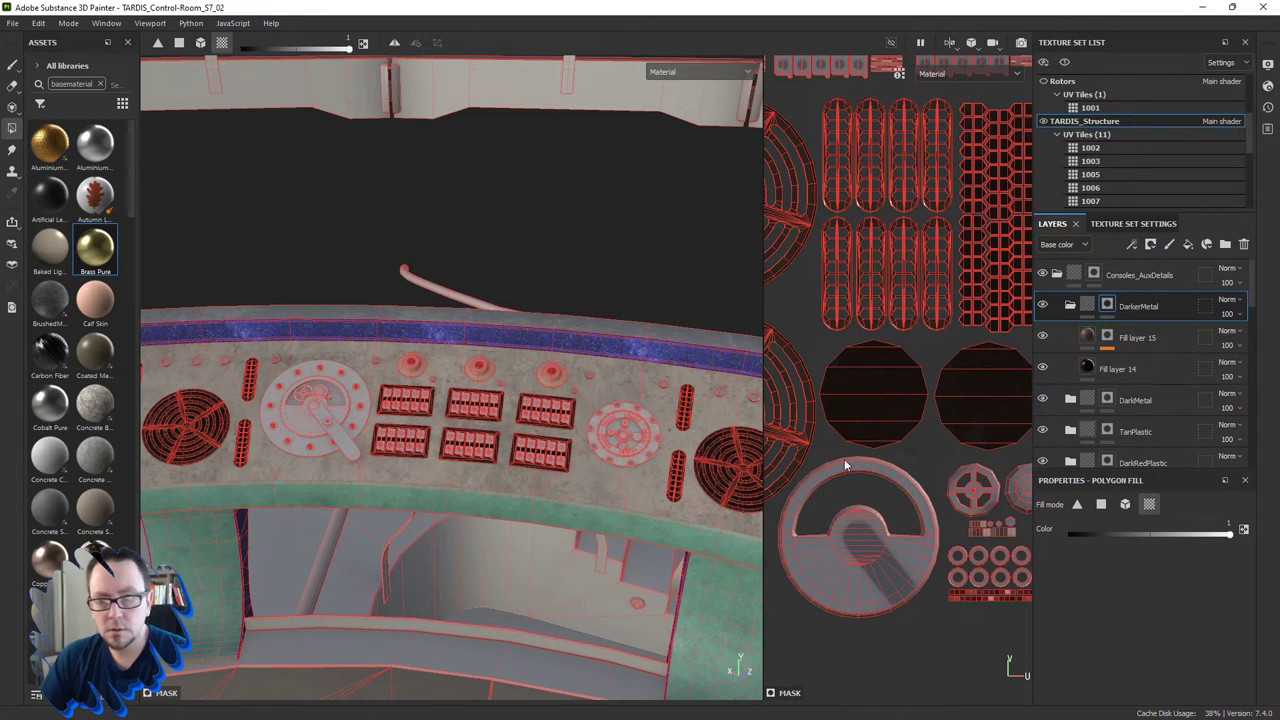
pyautogui.moveTo(621, 488); pyautogui.dragTo(477, 480, button='middle')
pyautogui.moveTo(606, 495)
pyautogui.mouseDown(button='middle')
pyautogui.moveTo(518, 478)
pyautogui.moveTo(604, 480)
pyautogui.mouseUp(button='middle')
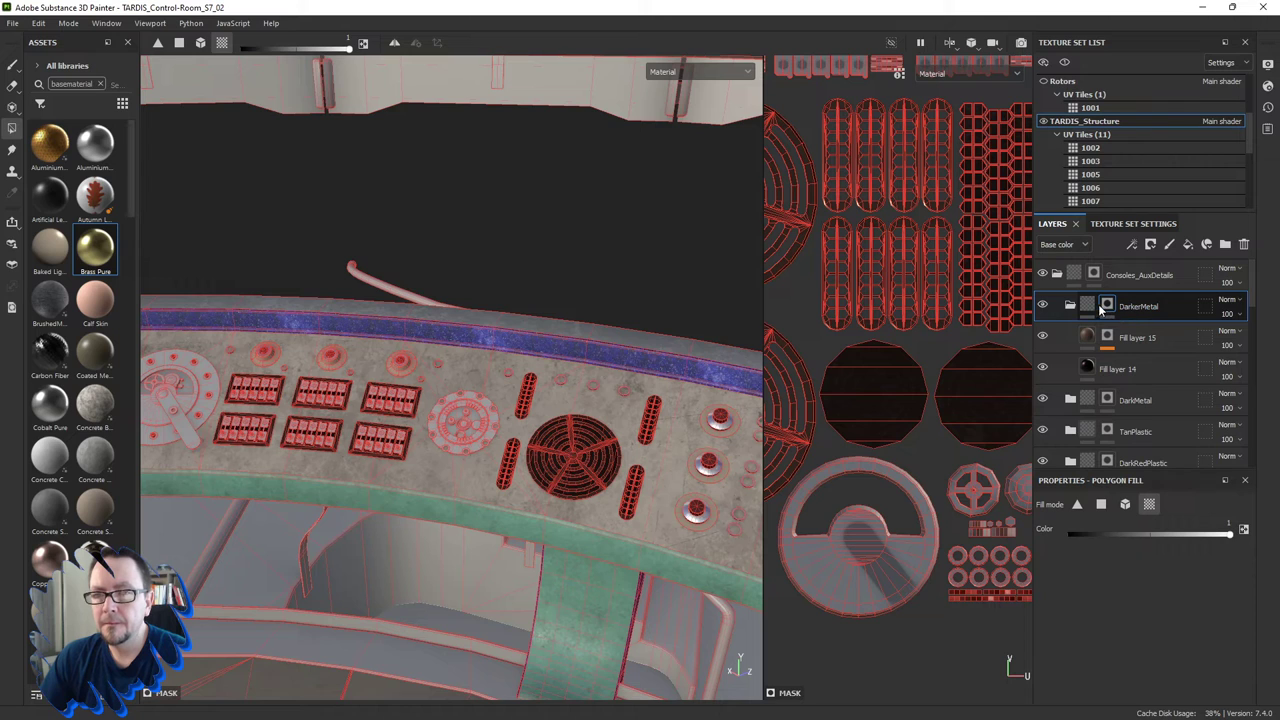
pyautogui.click(1086, 307)
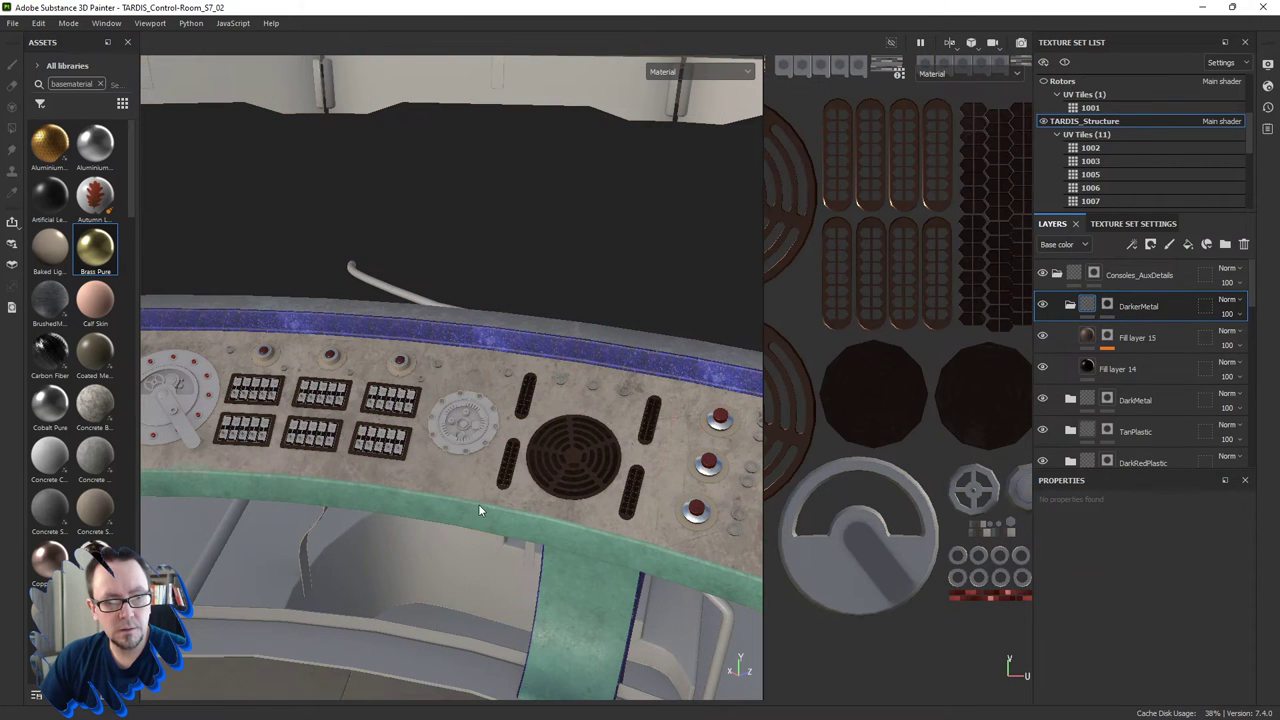
# Set Fill layer 14's roughness to 0.304.
pyautogui.moveTo(478, 504)
pyautogui.keyDown('alt'); pyautogui.mouseDown()
pyautogui.moveTo(536, 488)
pyautogui.moveTo(498, 488)
pyautogui.moveTo(464, 461)
pyautogui.moveTo(550, 502)
pyautogui.moveTo(640, 471)
pyautogui.moveTo(650, 506)
pyautogui.moveTo(617, 529)
pyautogui.moveTo(657, 491)
pyautogui.moveTo(643, 511)
pyautogui.moveTo(634, 449)
pyautogui.moveTo(654, 486)
pyautogui.moveTo(649, 522)
pyautogui.moveTo(650, 470)
pyautogui.mouseUp(); pyautogui.keyUp('alt')
pyautogui.scroll(5, 599, 494)
pyautogui.scroll(-3, 651, 471)
pyautogui.scroll(3, 654, 477)
pyautogui.click(1087, 368)
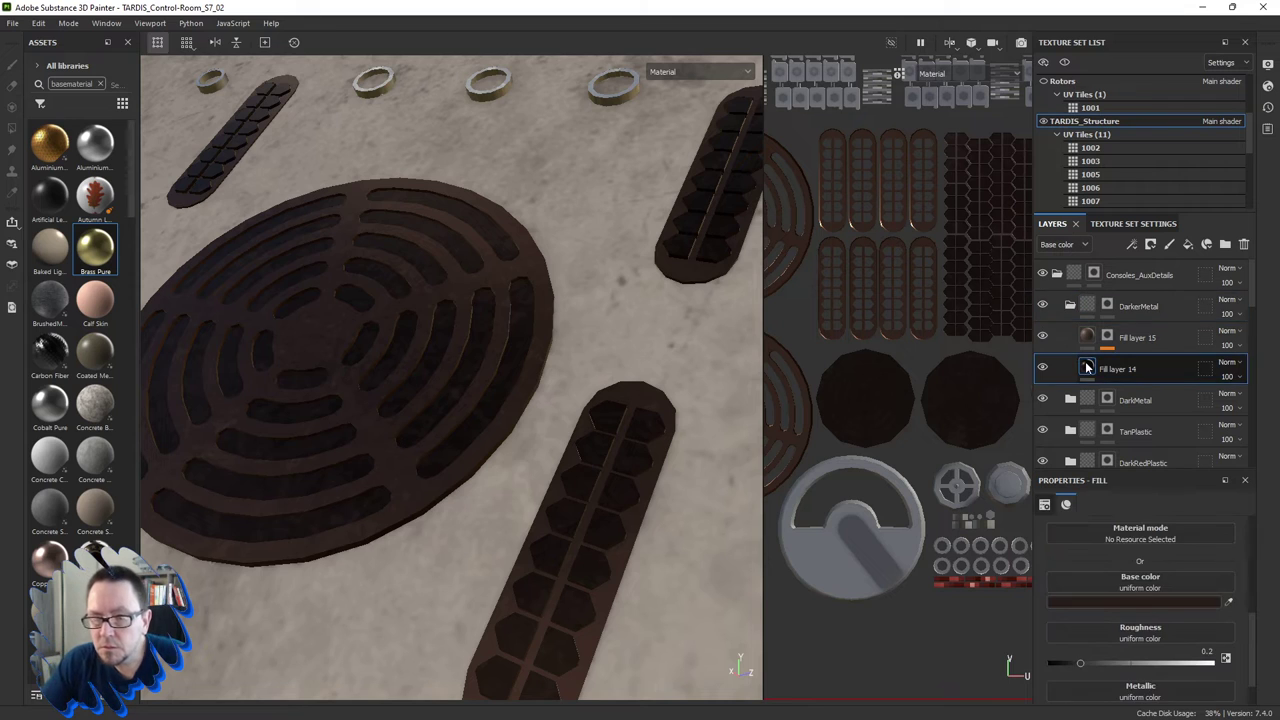
pyautogui.scroll(-1, 1100, 600)
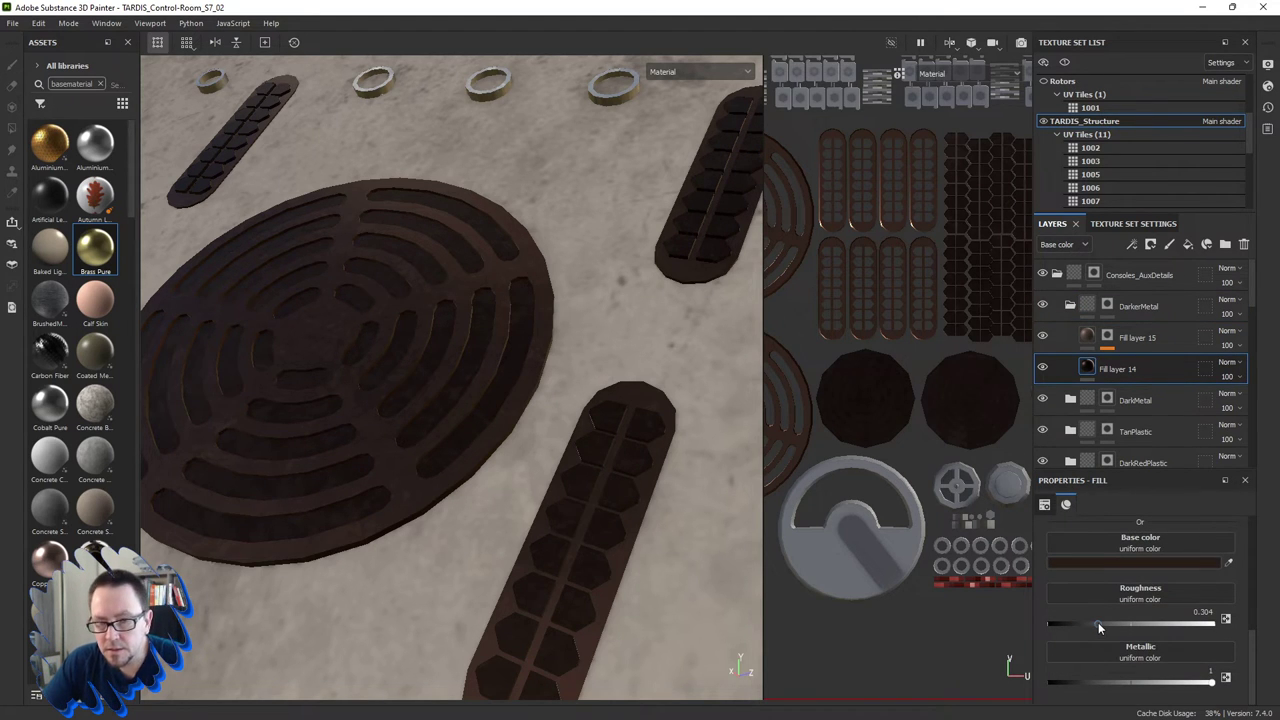
pyautogui.keyDown('shift'); pyautogui.moveTo(601, 500); pyautogui.dragTo(579, 521, button='right'); pyautogui.keyUp('shift')
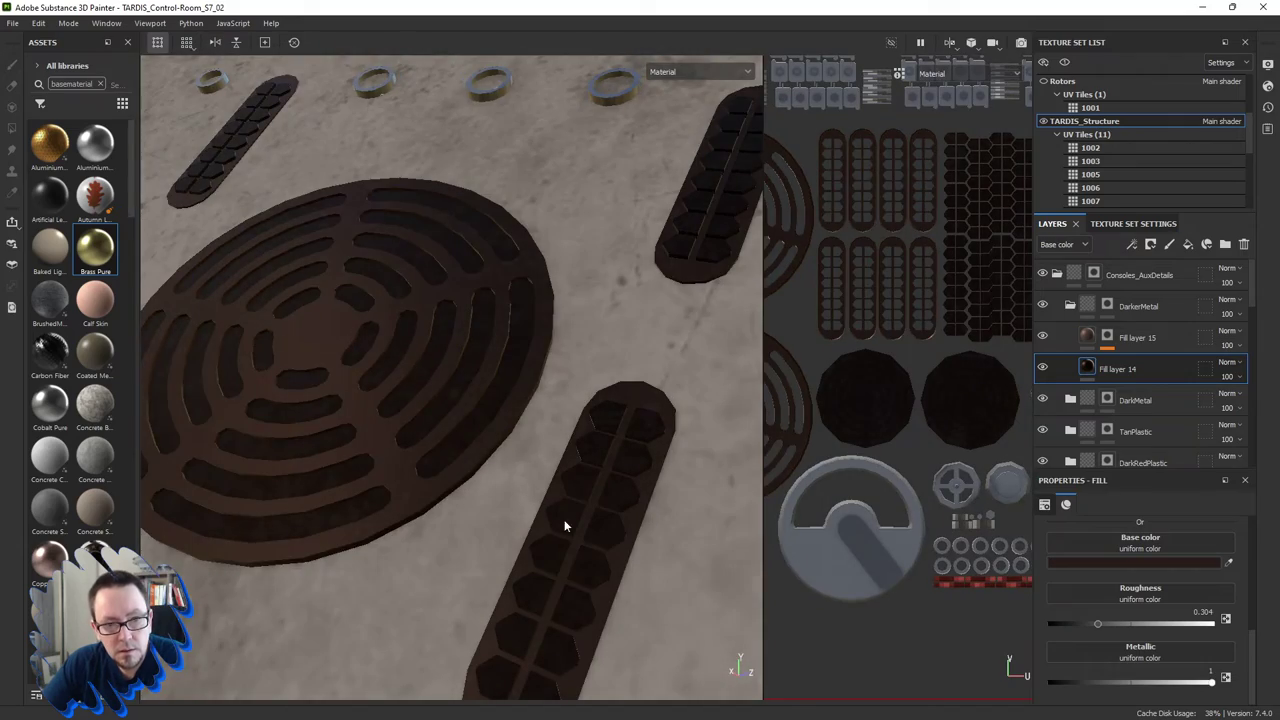
# Rotate the lighting and orbit the console to inspect the vents' duller sheen.
pyautogui.moveTo(579, 521)
pyautogui.keyDown('alt'); pyautogui.mouseDown()
pyautogui.moveTo(563, 471)
pyautogui.moveTo(589, 466)
pyautogui.moveTo(575, 483)
pyautogui.mouseUp(); pyautogui.keyUp('alt')
pyautogui.keyDown('shift'); pyautogui.moveTo(575, 483); pyautogui.dragTo(545, 490, button='right'); pyautogui.keyUp('shift')
pyautogui.moveTo(545, 490)
pyautogui.keyDown('alt'); pyautogui.mouseDown()
pyautogui.moveTo(571, 528)
pyautogui.moveTo(586, 608)
pyautogui.mouseUp(); pyautogui.keyUp('alt')
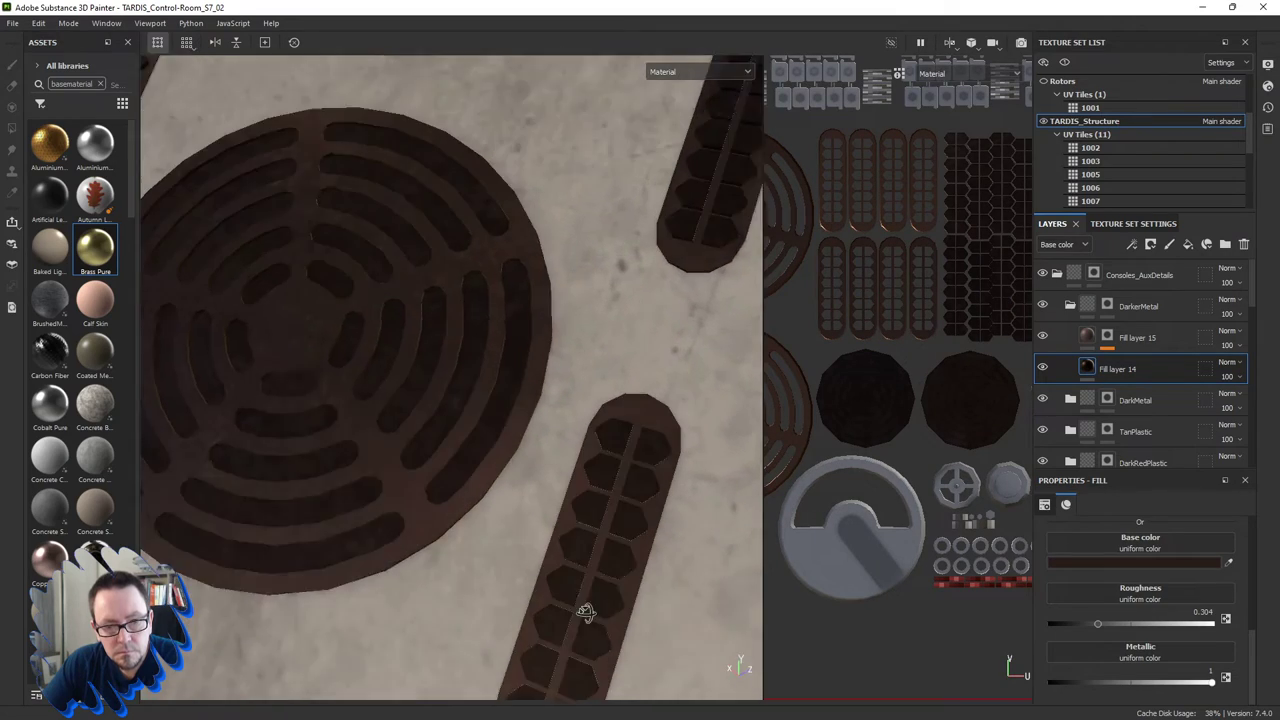
pyautogui.keyDown('alt'); pyautogui.moveTo(586, 608); pyautogui.dragTo(607, 514, button='right'); pyautogui.keyUp('alt')
pyautogui.keyDown('alt'); pyautogui.moveTo(607, 514); pyautogui.dragTo(585, 594); pyautogui.keyUp('alt')
pyautogui.moveTo(585, 594)
pyautogui.keyDown('shift'); pyautogui.mouseDown(button='right')
pyautogui.moveTo(652, 529)
pyautogui.moveTo(557, 486)
pyautogui.mouseUp(button='right'); pyautogui.keyUp('shift')
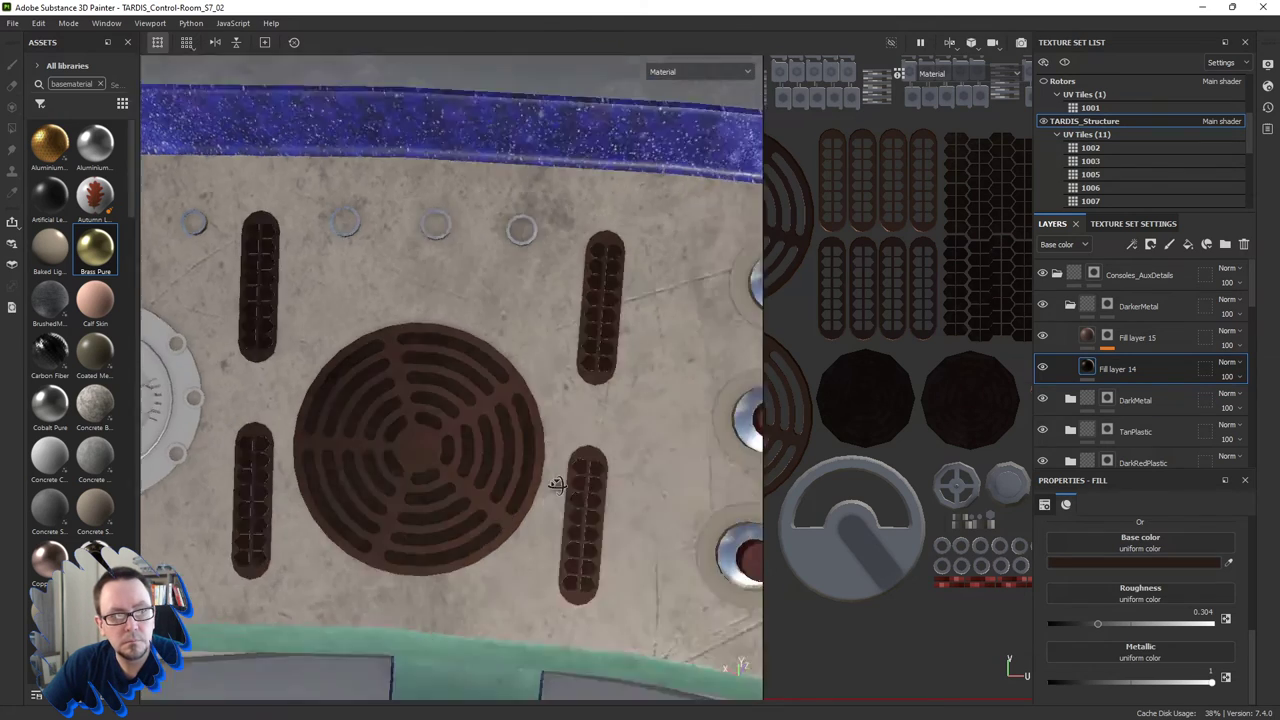
pyautogui.moveTo(557, 486)
pyautogui.keyDown('alt'); pyautogui.mouseDown()
pyautogui.moveTo(511, 423)
pyautogui.moveTo(370, 439)
pyautogui.mouseUp(); pyautogui.keyUp('alt')
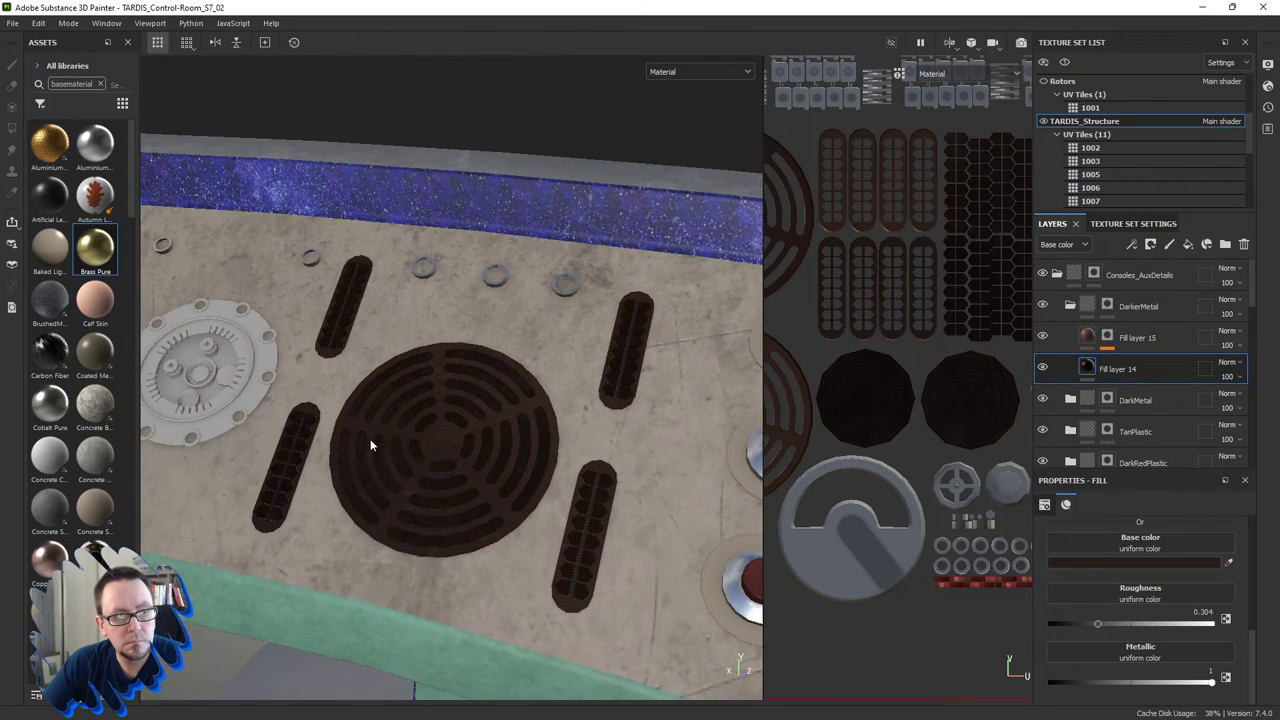
pyautogui.moveTo(370, 439)
pyautogui.keyDown('alt'); pyautogui.mouseDown(button='middle')
pyautogui.moveTo(272, 439)
pyautogui.moveTo(405, 447)
pyautogui.moveTo(293, 437)
pyautogui.moveTo(491, 470)
pyautogui.mouseUp(button='middle'); pyautogui.keyUp('alt')
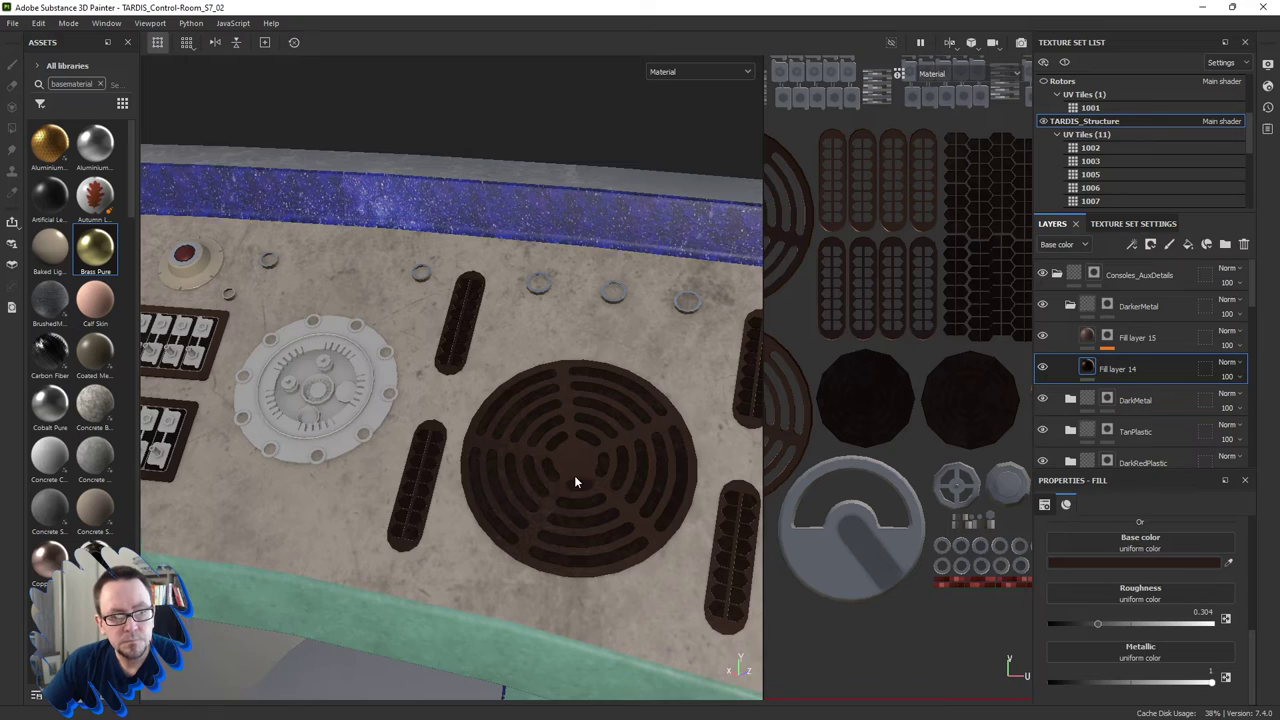
pyautogui.keyDown('alt'); pyautogui.moveTo(574, 475); pyautogui.dragTo(679, 480); pyautogui.keyUp('alt')
pyautogui.scroll(1, 679, 480)
pyautogui.scroll(5, 610, 452)
pyautogui.scroll(1, 620, 461)
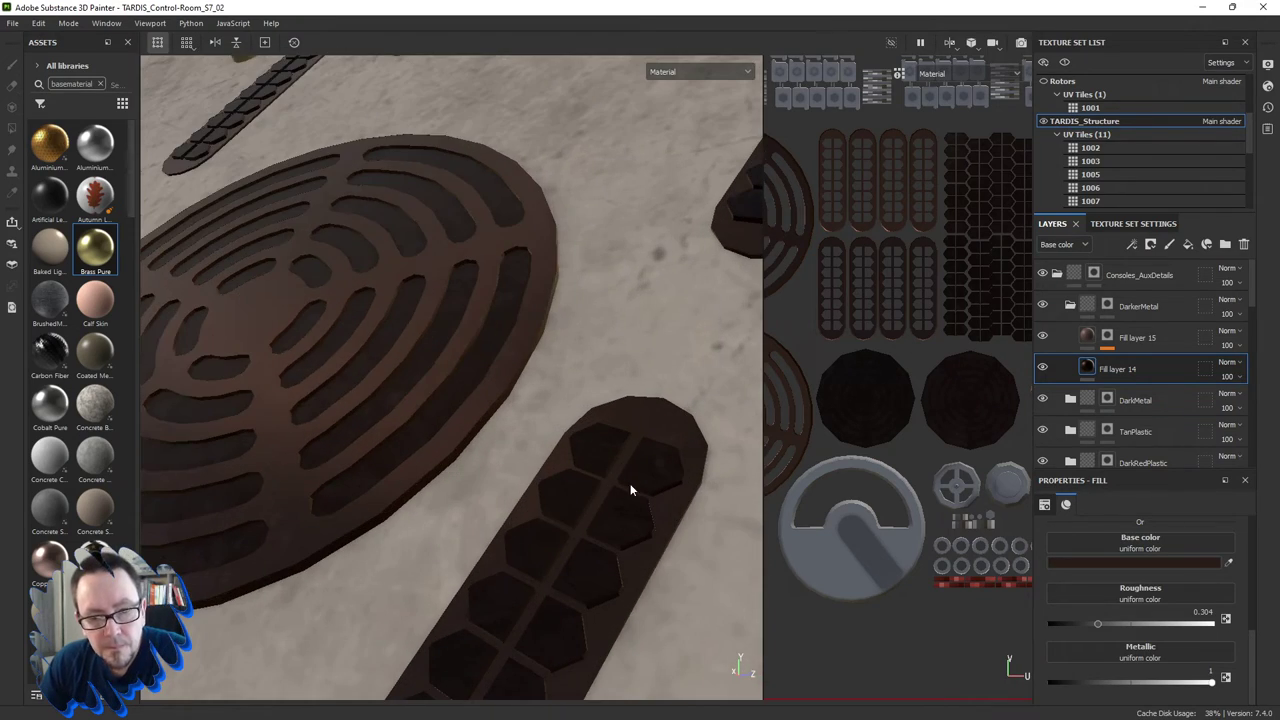
pyautogui.scroll(-5, 630, 490)
pyautogui.moveTo(630, 490)
pyautogui.keyDown('alt'); pyautogui.mouseDown()
pyautogui.moveTo(568, 445)
pyautogui.moveTo(623, 477)
pyautogui.moveTo(687, 484)
pyautogui.mouseUp(); pyautogui.keyUp('alt')
pyautogui.scroll(2, 568, 445)
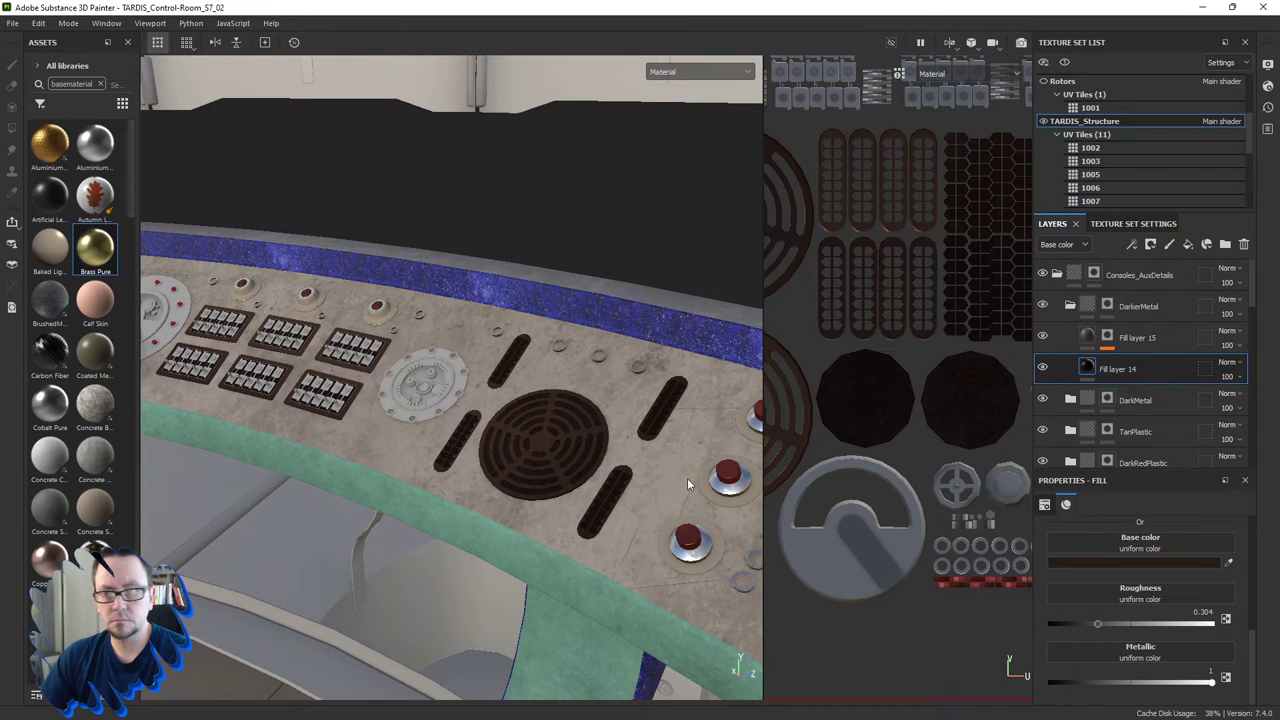
# Collapse DarkerMetal, expand the TanPlastic folder and select Fill layer 13.
pyautogui.click(1072, 305)
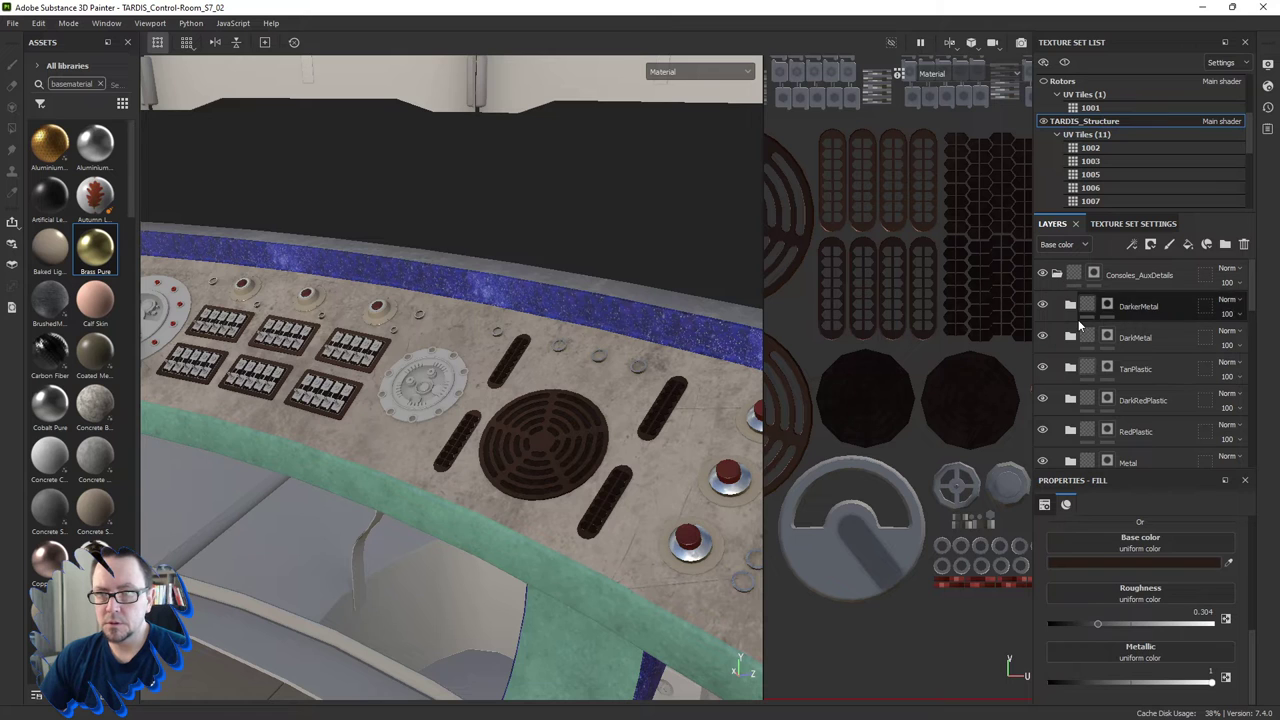
pyautogui.keyDown('alt'); pyautogui.moveTo(616, 441); pyautogui.dragTo(396, 421, button='middle'); pyautogui.keyUp('alt')
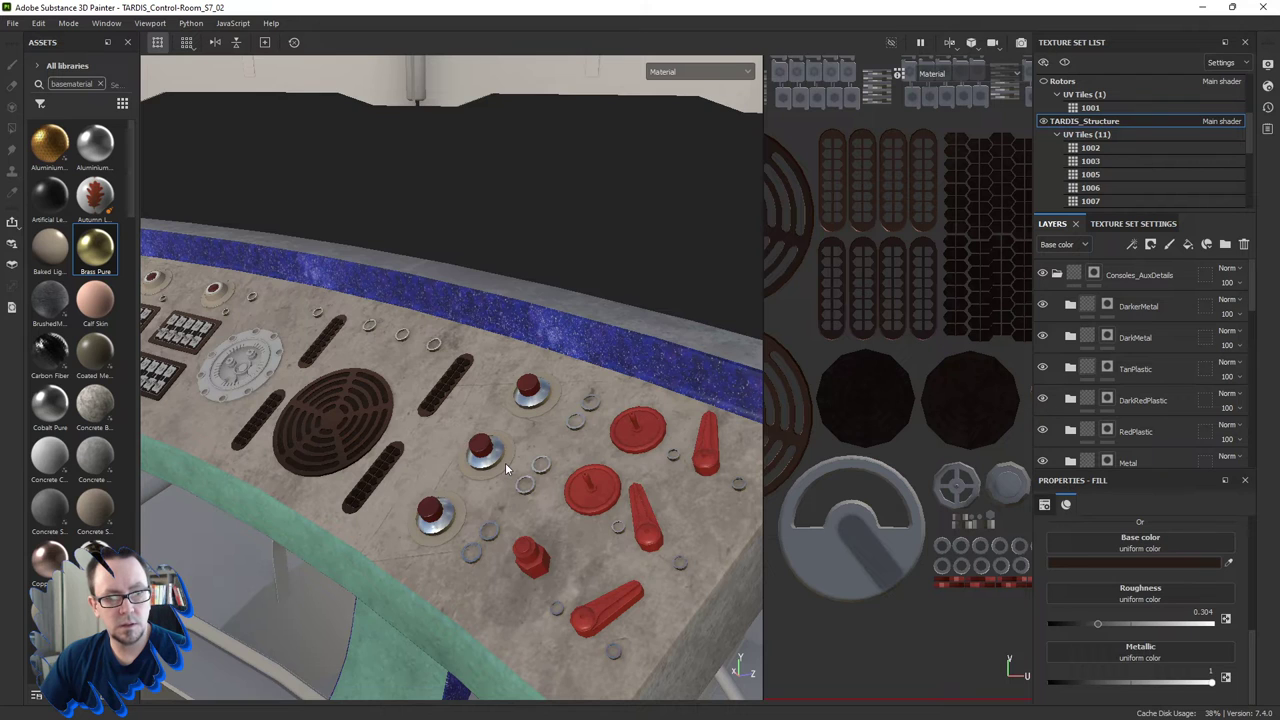
pyautogui.click(1130, 368)
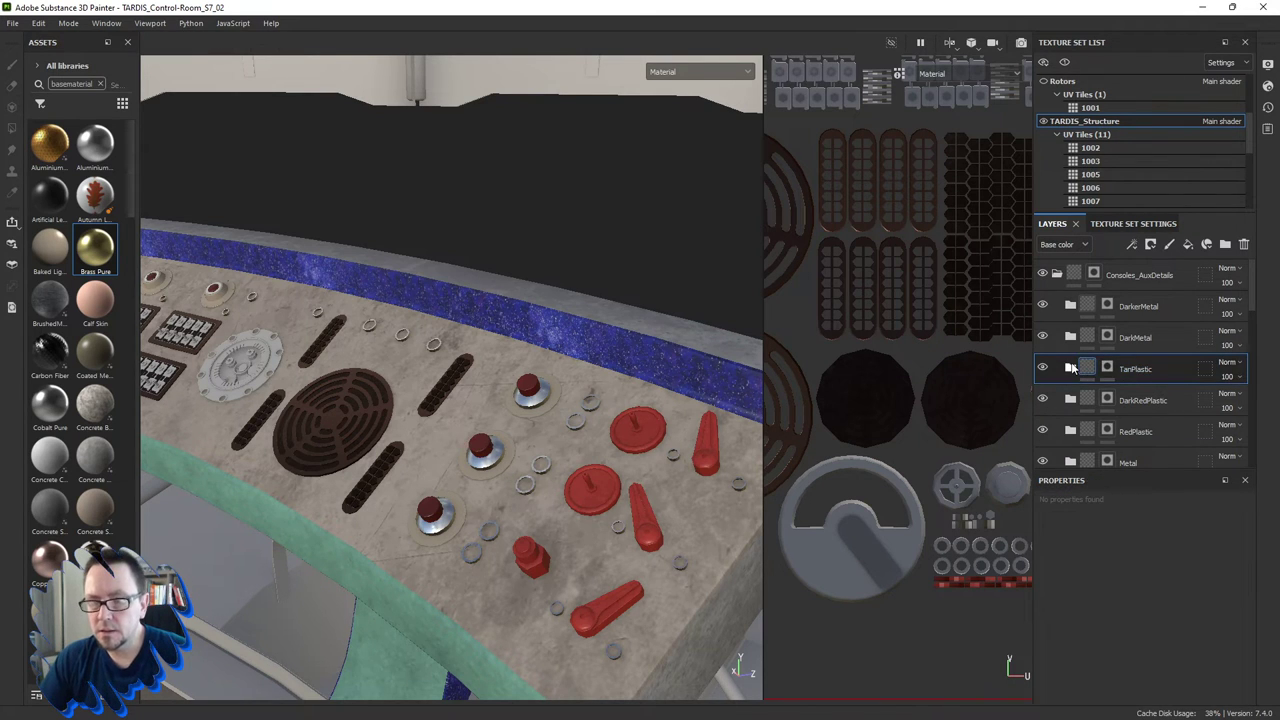
pyautogui.click(1070, 368)
pyautogui.click(1088, 400)
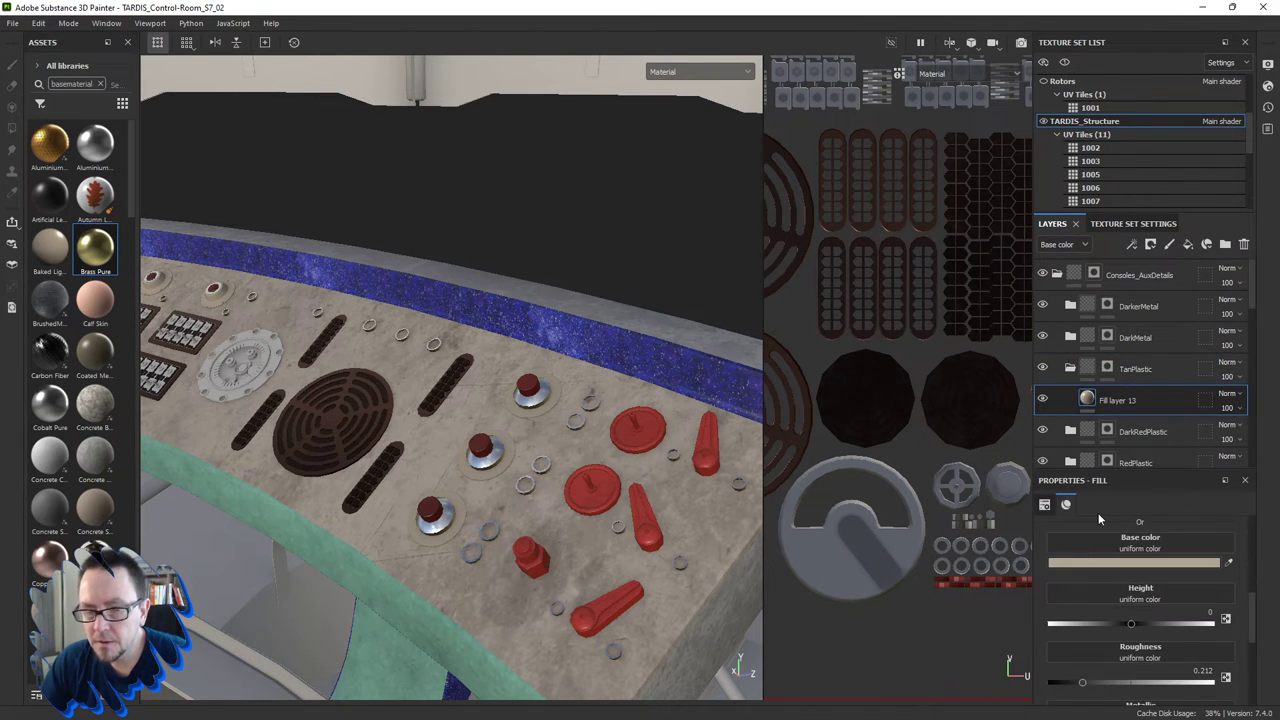
pyautogui.scroll(2, 212, 258)
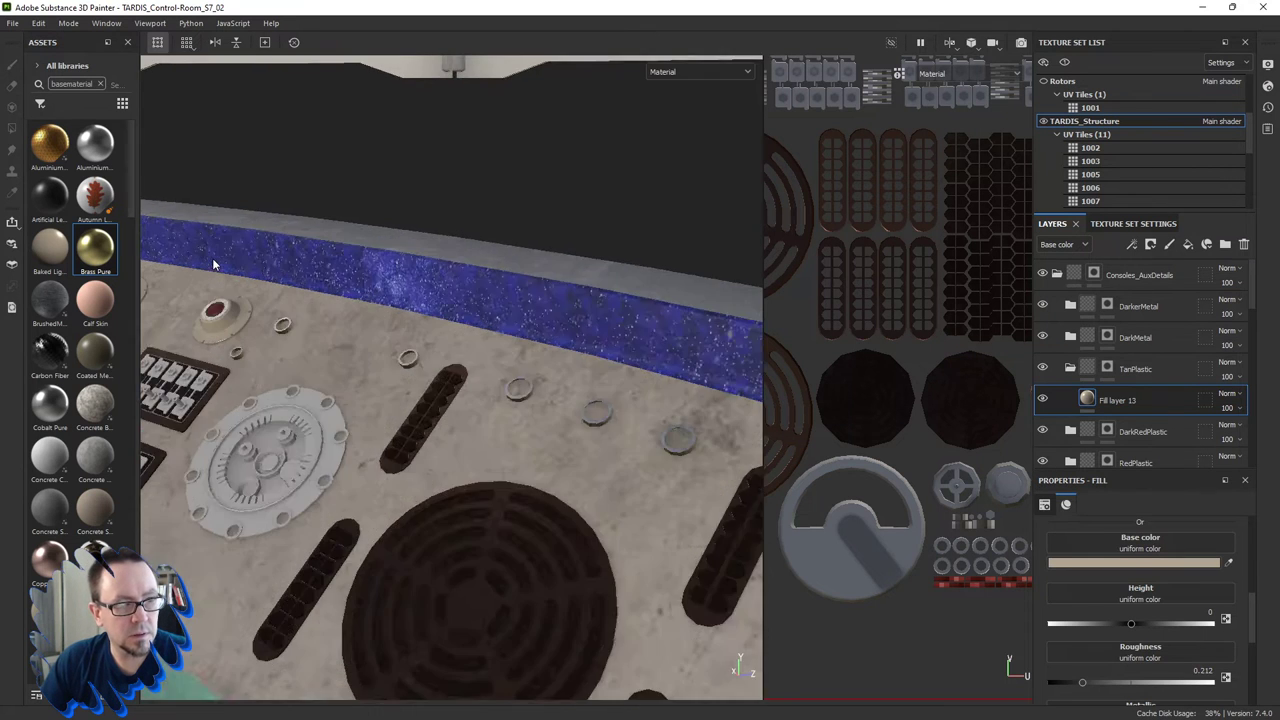
pyautogui.scroll(2, 226, 330)
pyautogui.scroll(2, 238, 313)
pyautogui.scroll(-2, 238, 313)
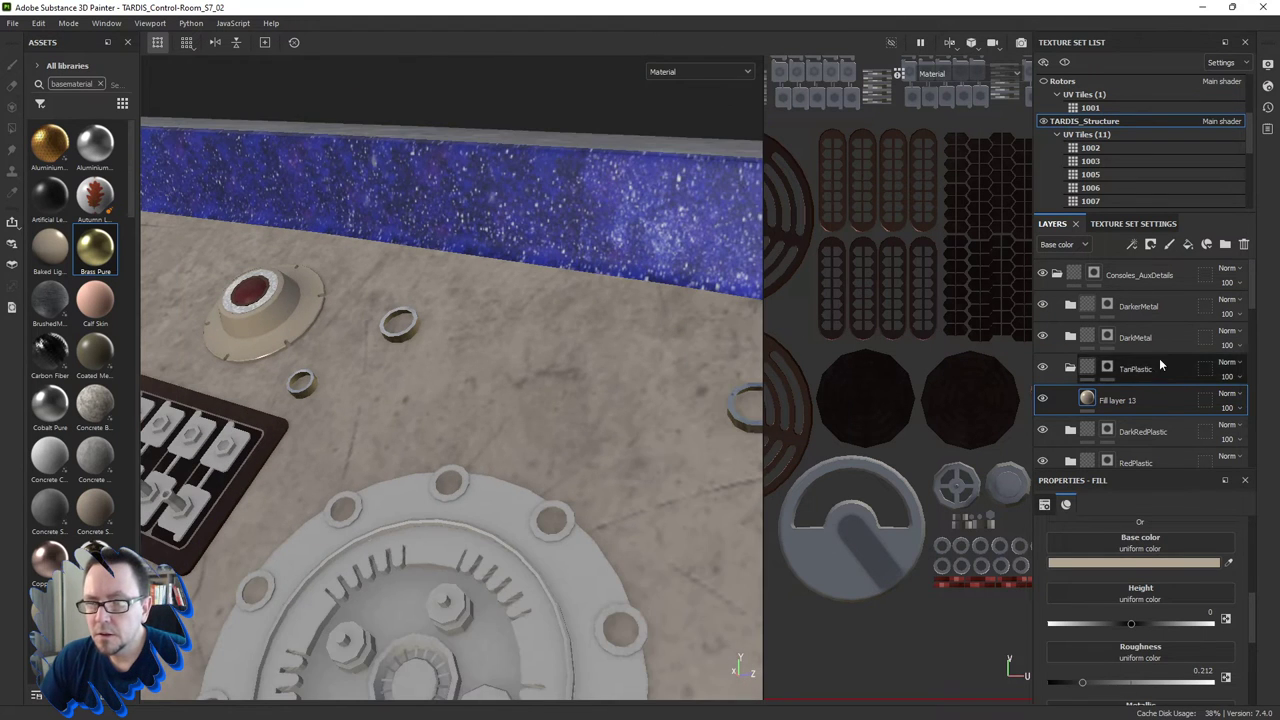
# Add Fill layer 16 with a black mask filled by Grunge Scratches Dirty.
pyautogui.click(1187, 245)
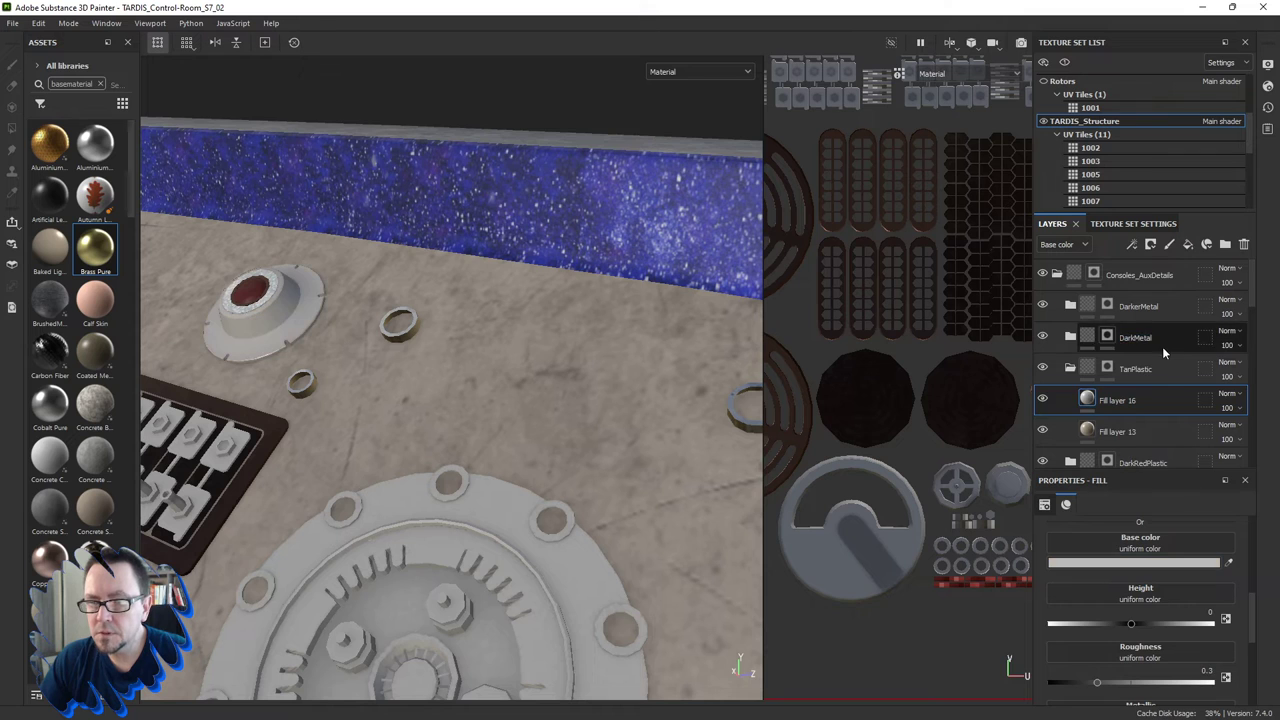
pyautogui.rightClick(1087, 399)
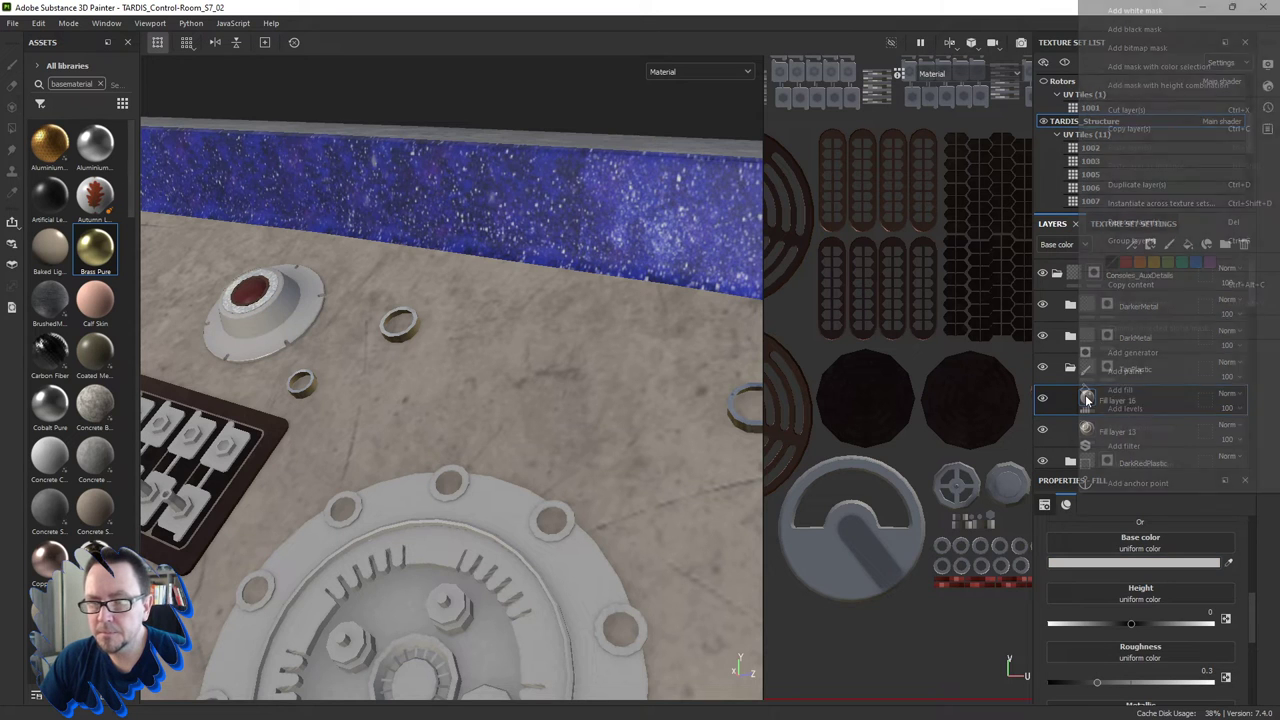
pyautogui.click(1159, 38)
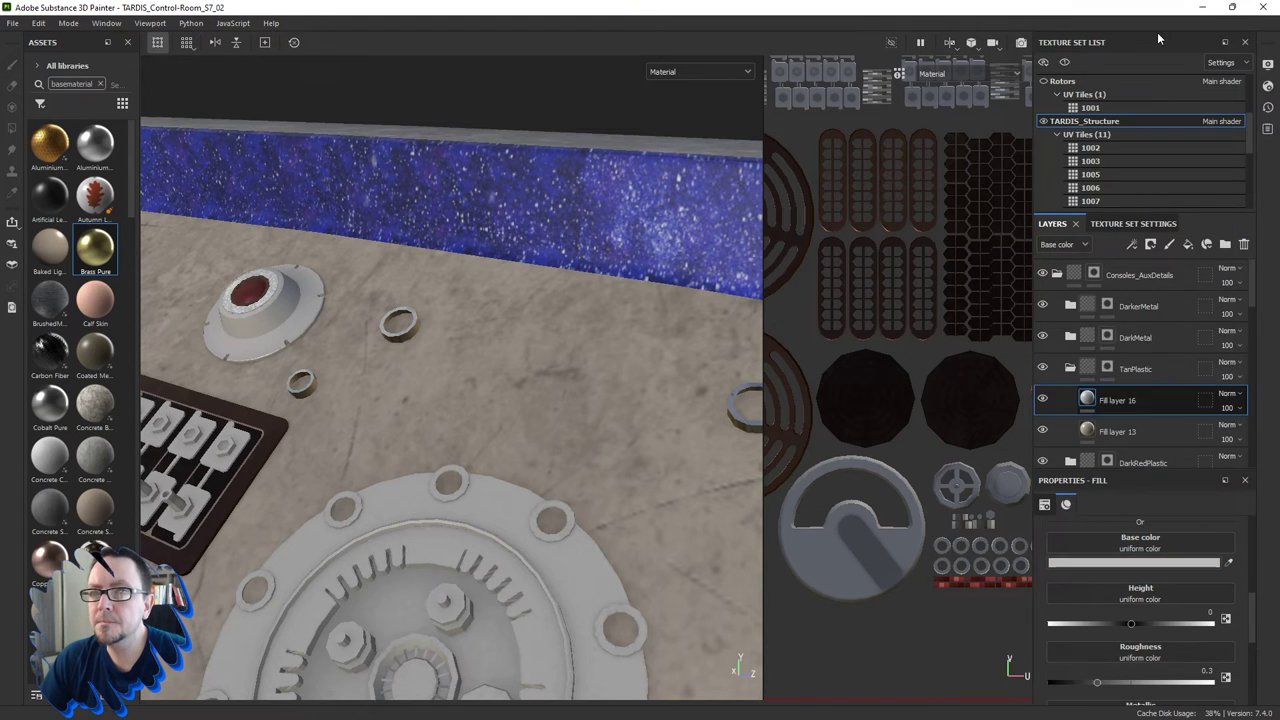
pyautogui.rightClick(1108, 402)
pyautogui.click(1122, 533)
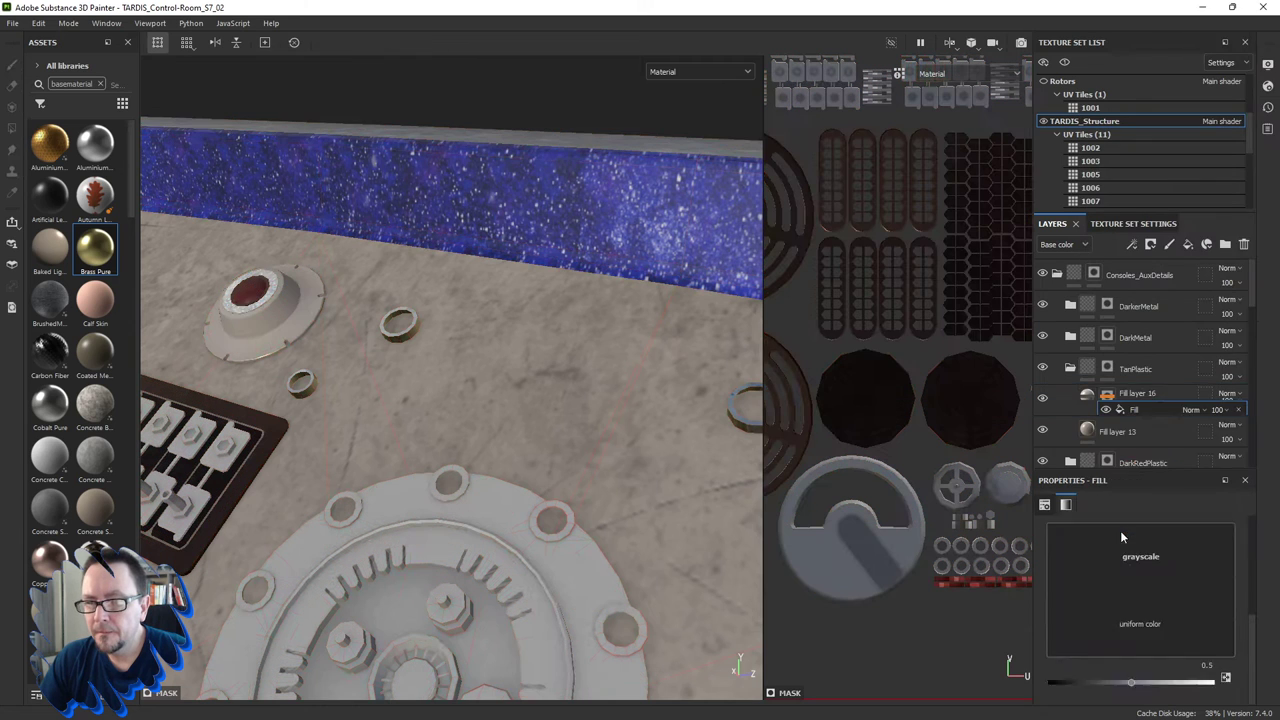
pyautogui.click(1120, 550)
pyautogui.scroll(-2, 1107, 527)
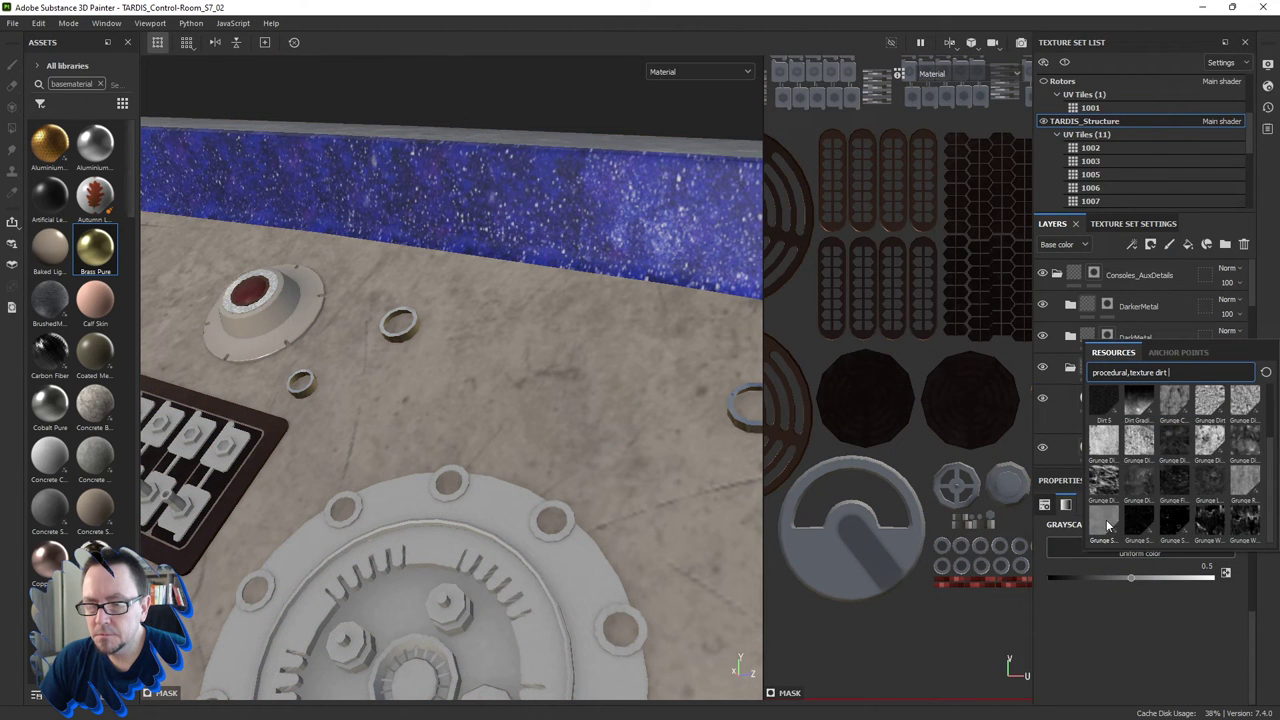
pyautogui.moveTo(1105, 480)
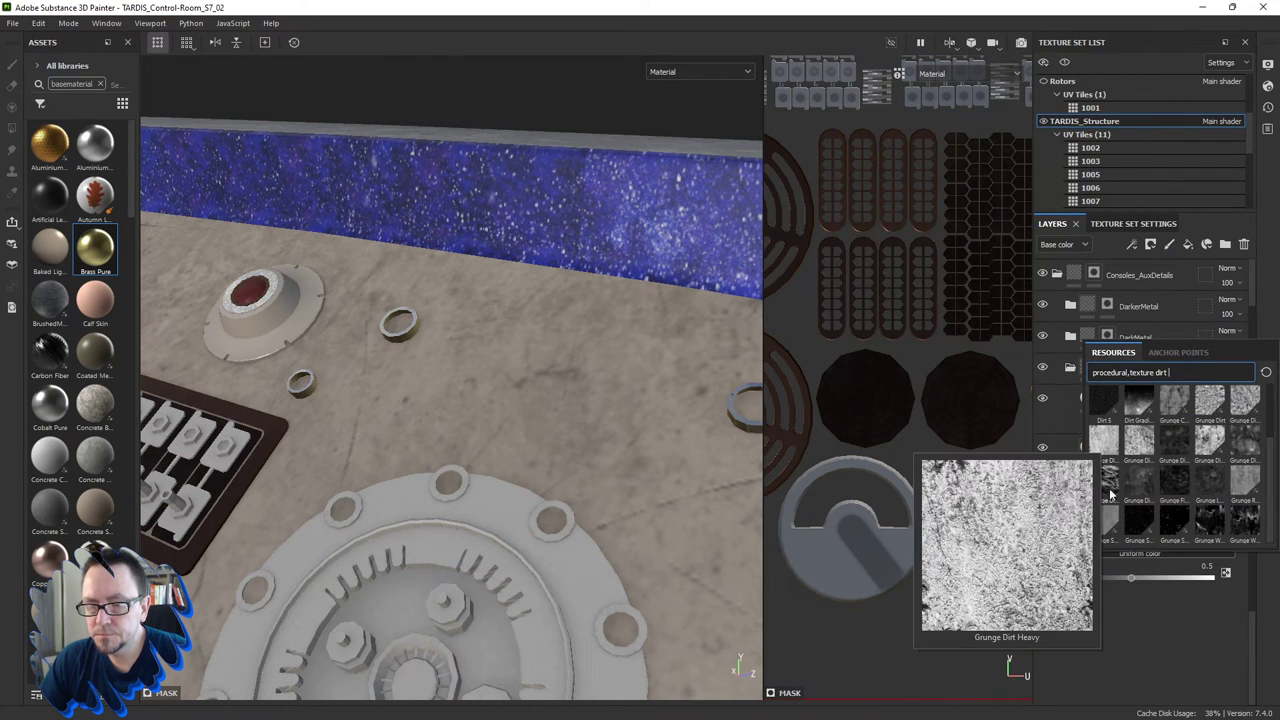
pyautogui.click(1109, 523)
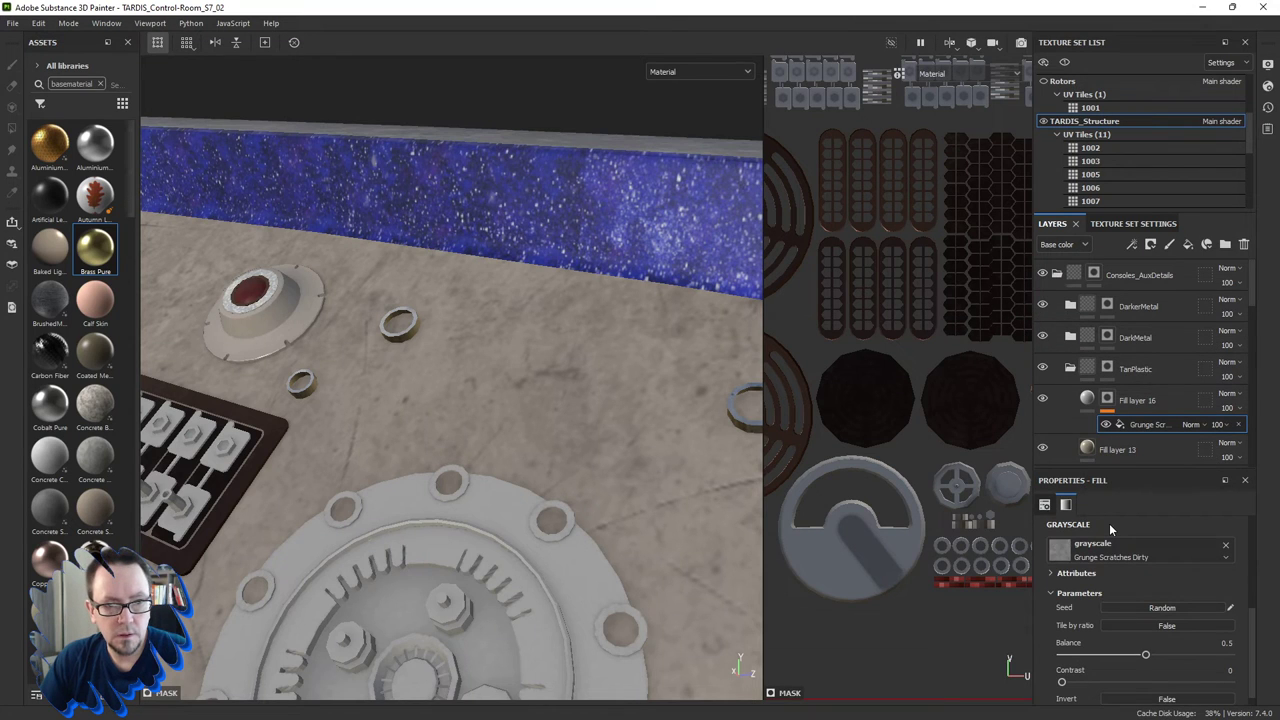
pyautogui.click(1087, 401)
# Set Fill layer 16's base colour to dark grey 474747.
pyautogui.click(1075, 650)
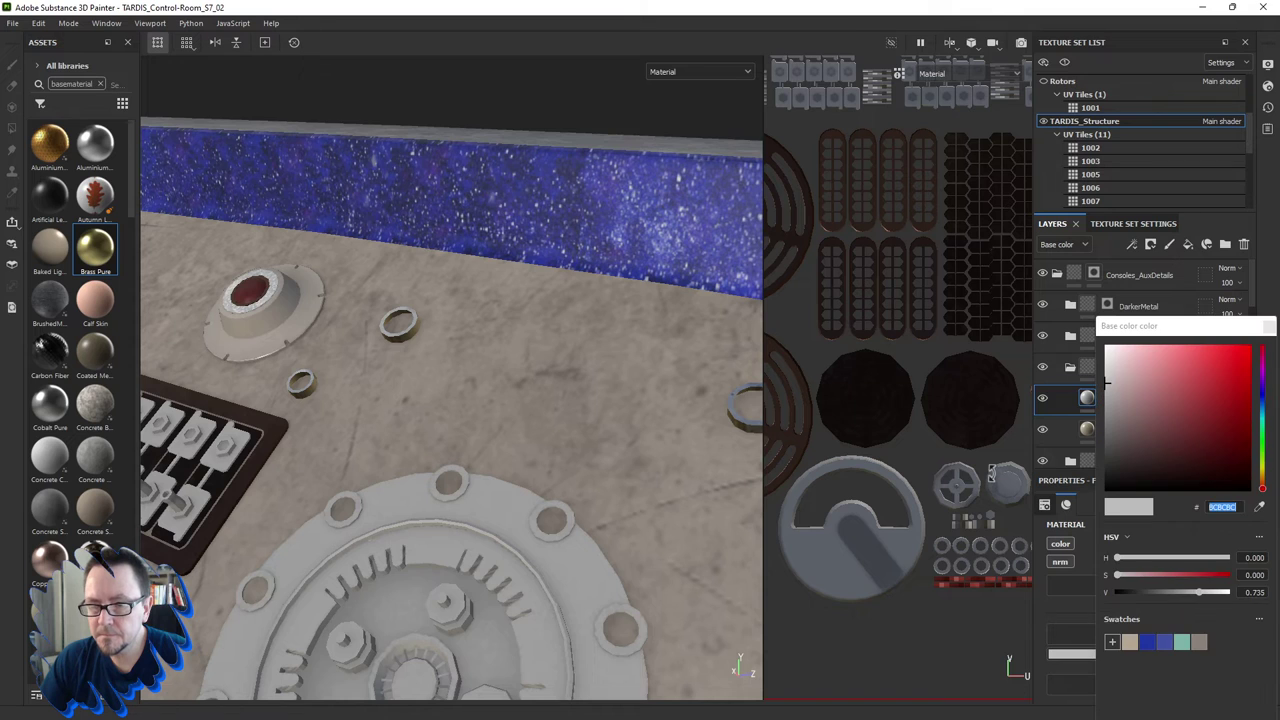
pyautogui.moveTo(1120, 441); pyautogui.dragTo(1098, 455)
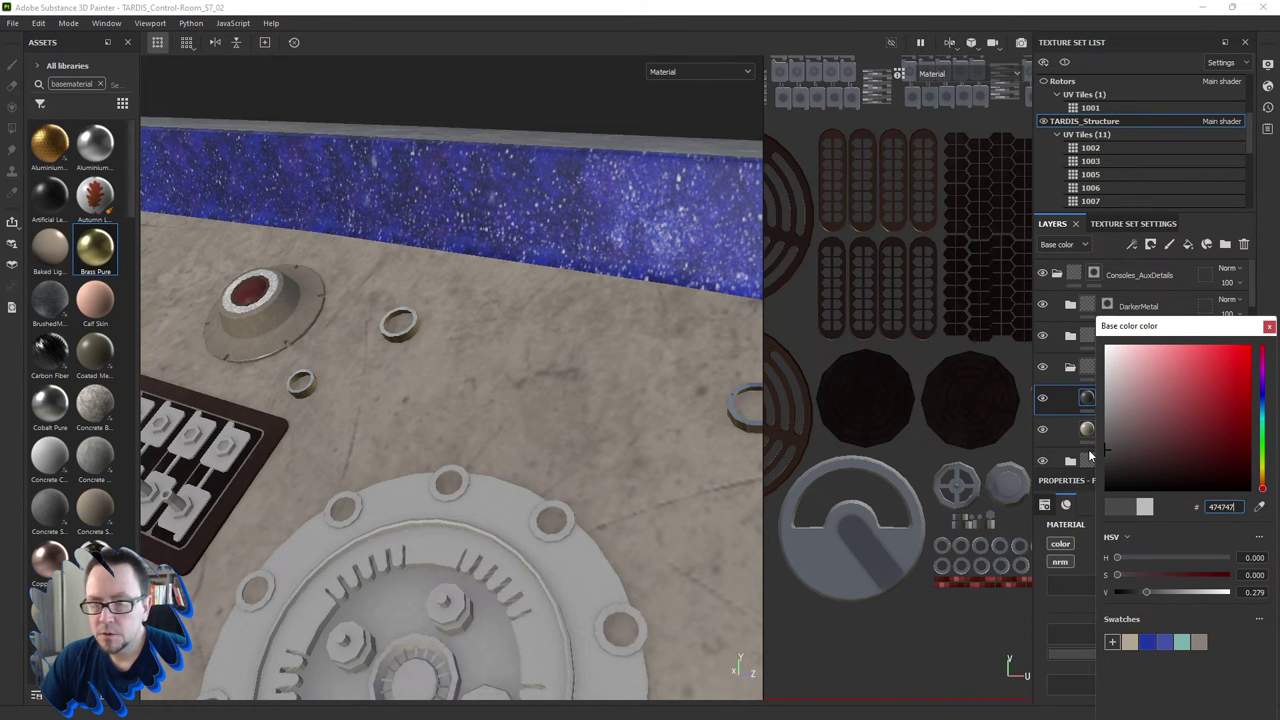
pyautogui.moveTo(1094, 450); pyautogui.dragTo(1088, 449)
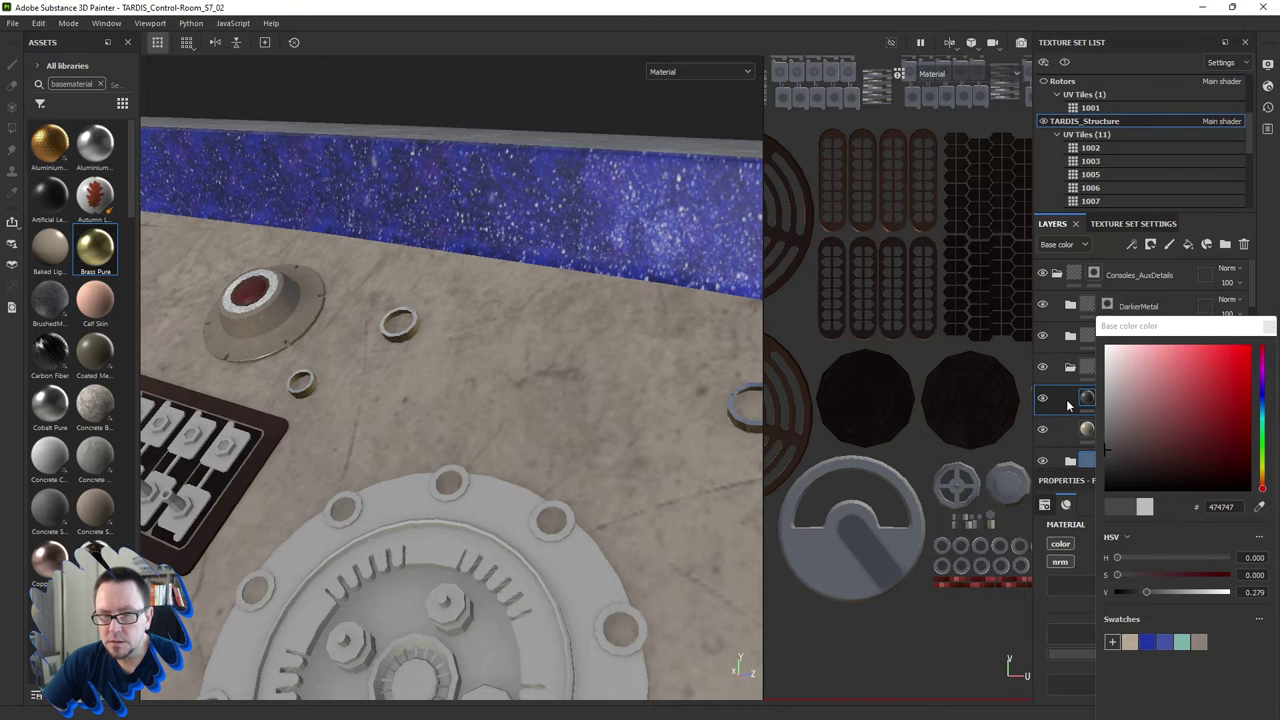
pyautogui.moveTo(351, 366)
pyautogui.keyDown('alt'); pyautogui.mouseDown()
pyautogui.moveTo(442, 388)
pyautogui.moveTo(470, 431)
pyautogui.mouseUp(); pyautogui.keyUp('alt')
pyautogui.scroll(3, 438, 359)
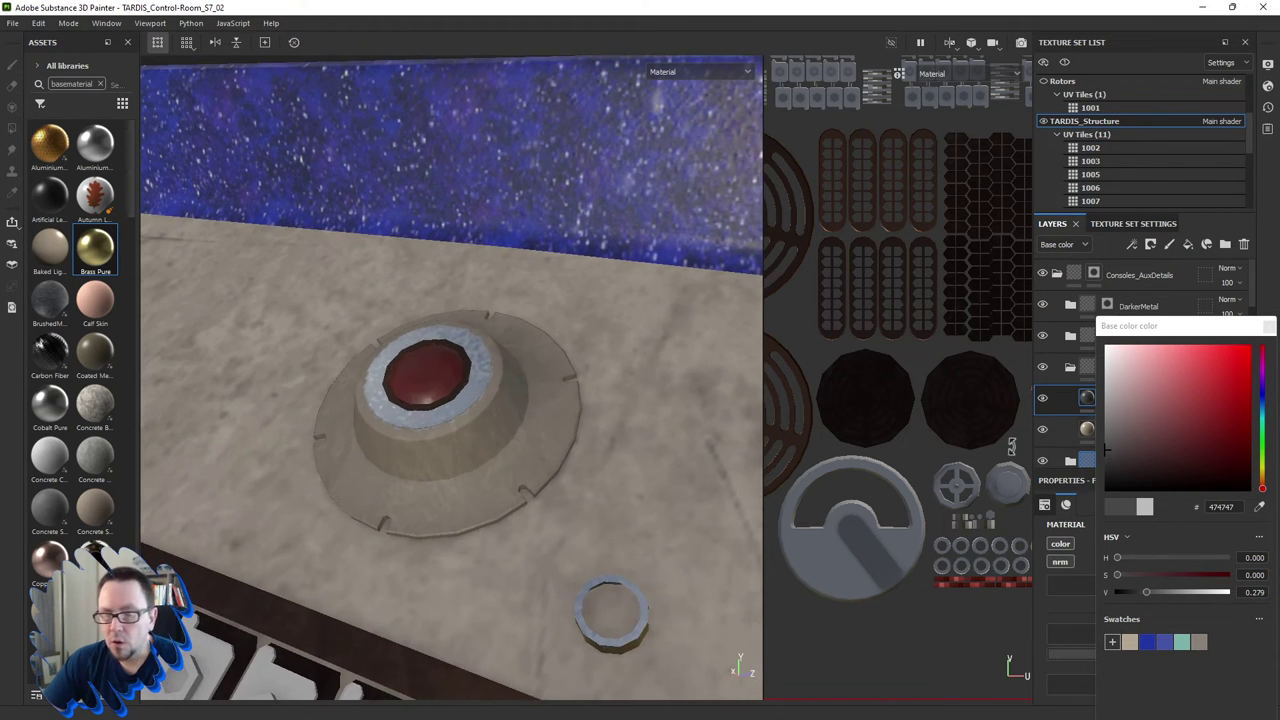
pyautogui.click(1267, 327)
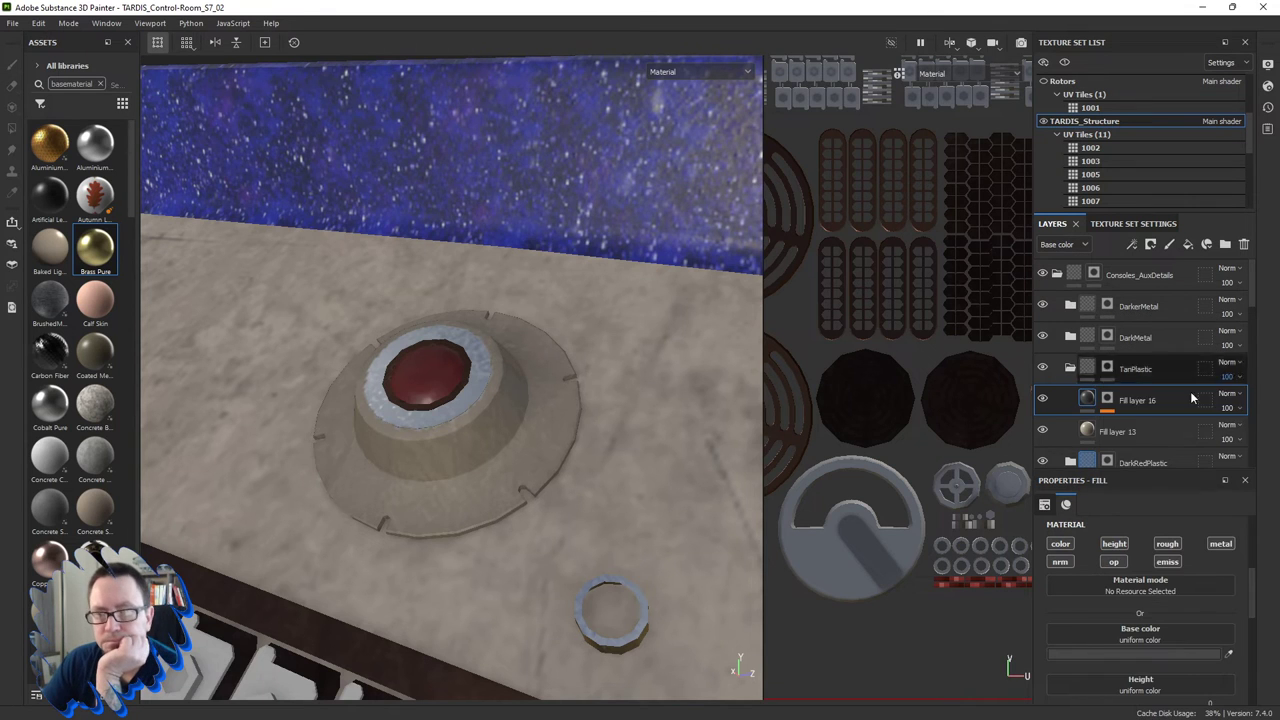
# Lower the grunge mask's balance to 0.36 and contrast to 0.17.
pyautogui.click(1107, 398)
pyautogui.hotkey('ctrl', 'v')
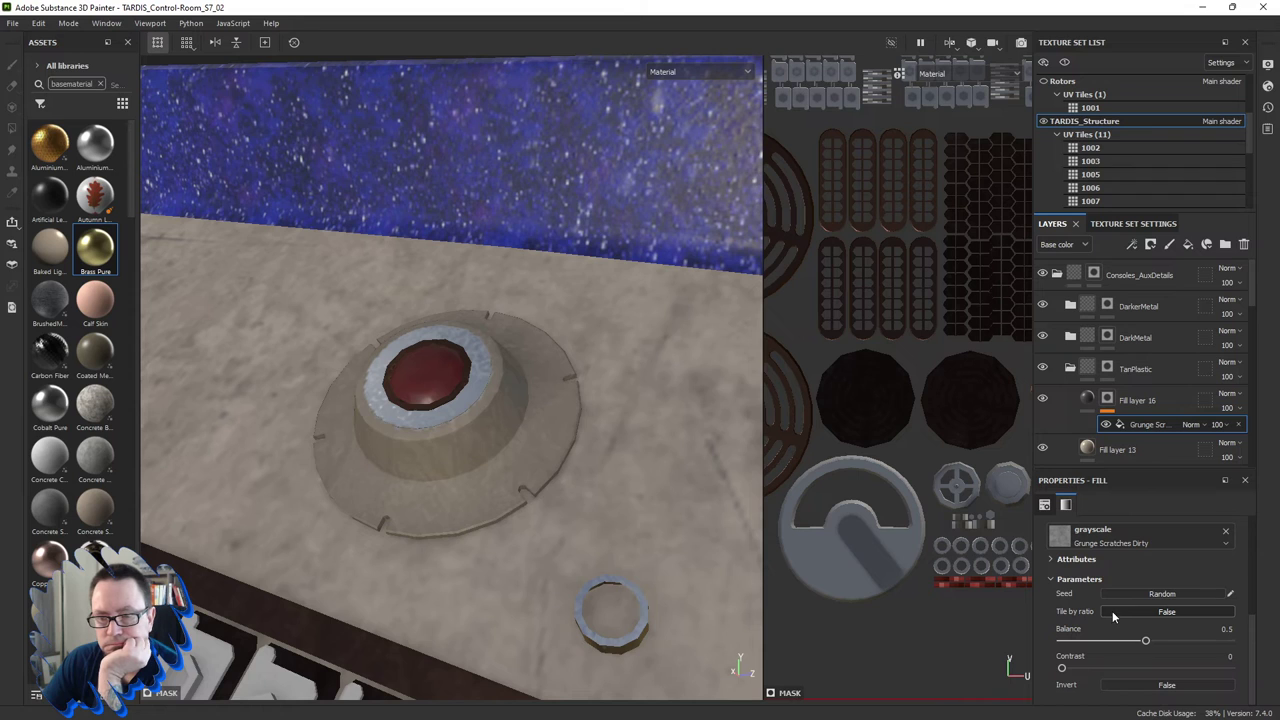
pyautogui.moveTo(1145, 641); pyautogui.dragTo(1137, 642)
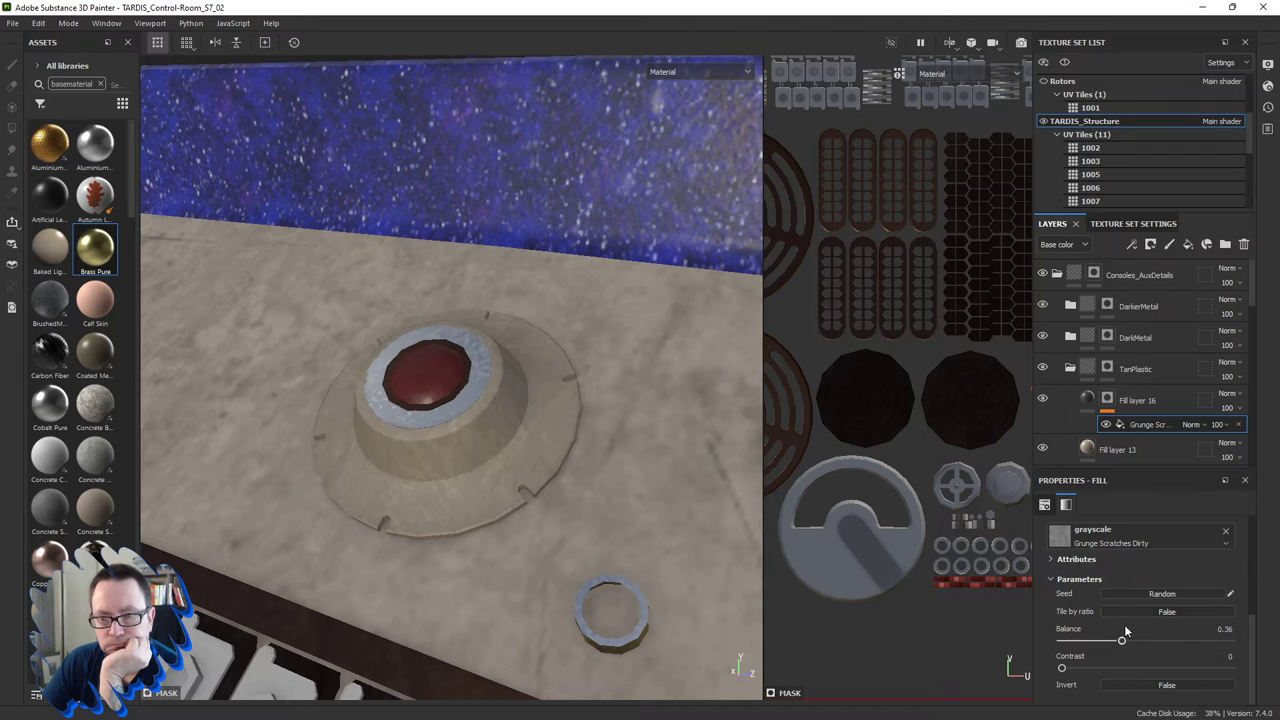
pyautogui.scroll(3, 1125, 631)
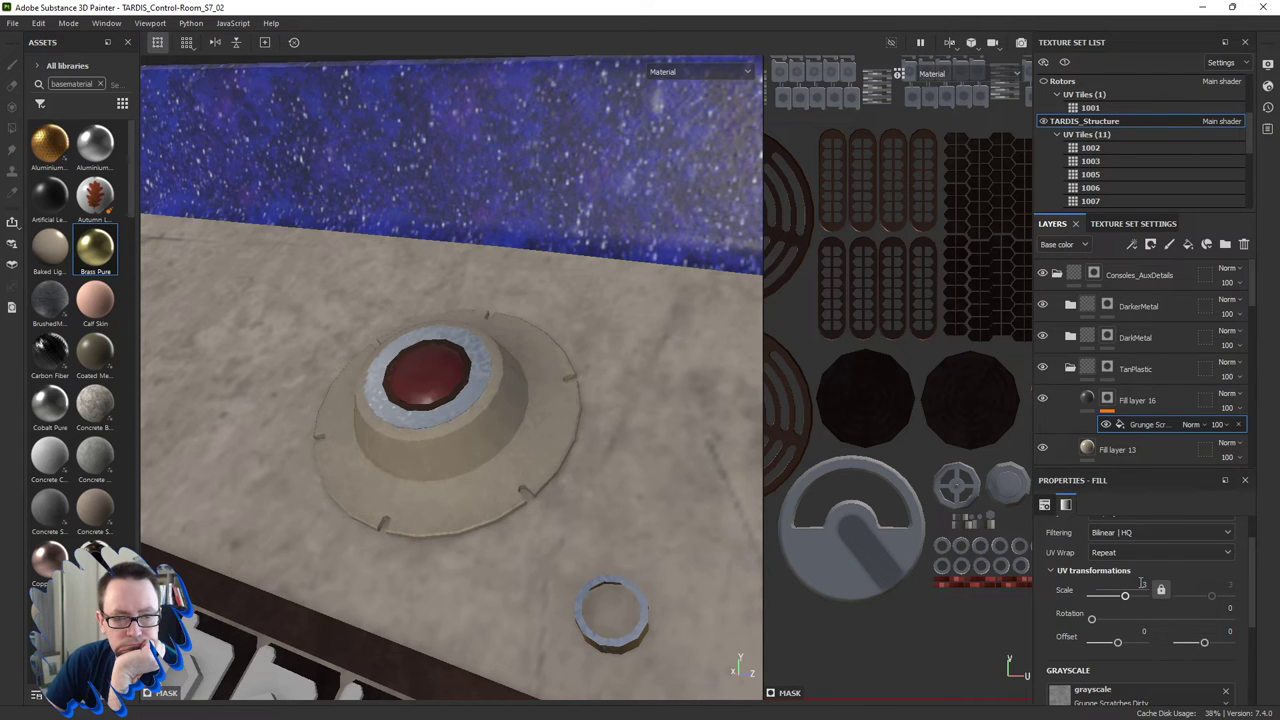
pyautogui.scroll(-3, 1146, 600)
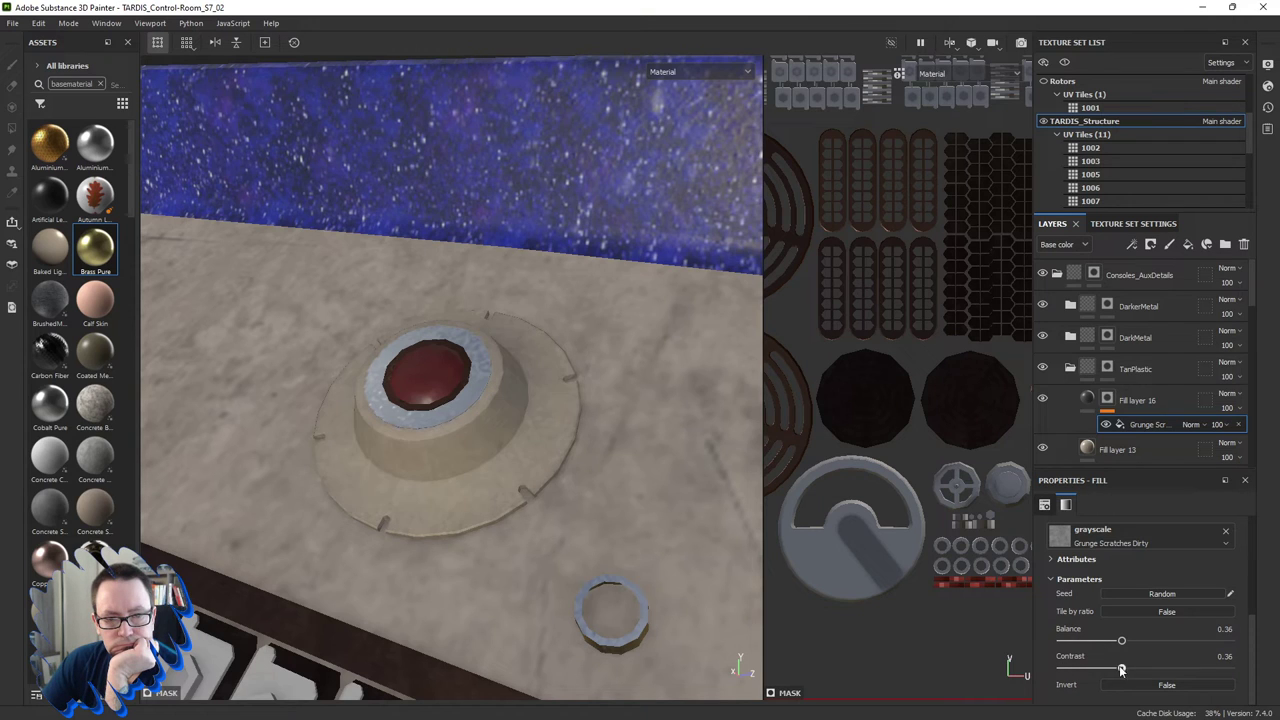
pyautogui.moveTo(1106, 668); pyautogui.dragTo(1088, 668)
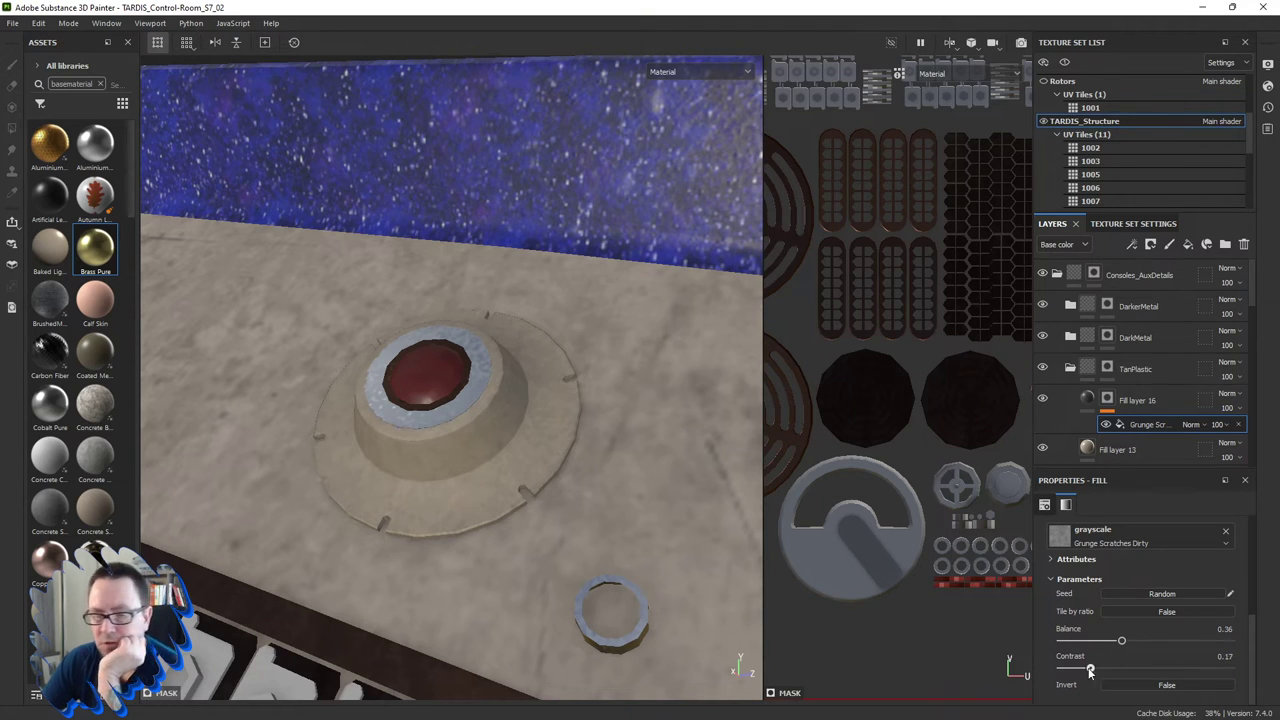
pyautogui.scroll(-2, 1112, 596)
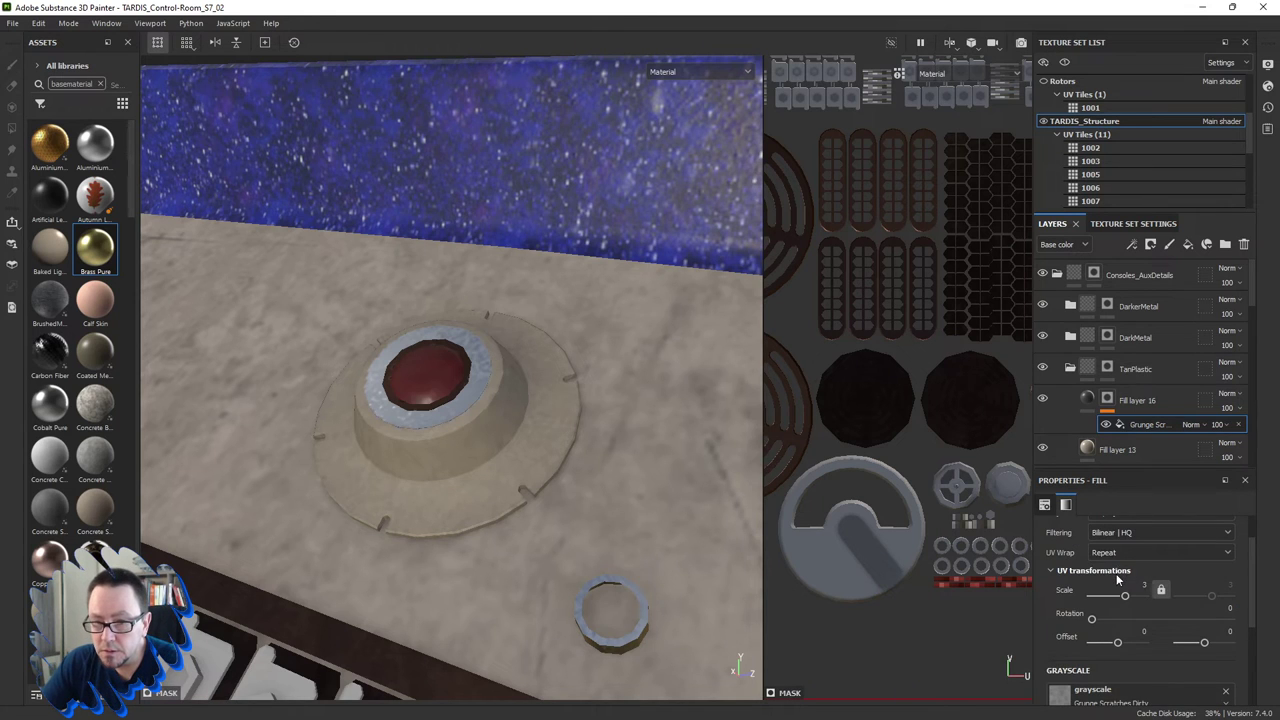
pyautogui.scroll(2, 1120, 600)
pyautogui.scroll(3, 1128, 609)
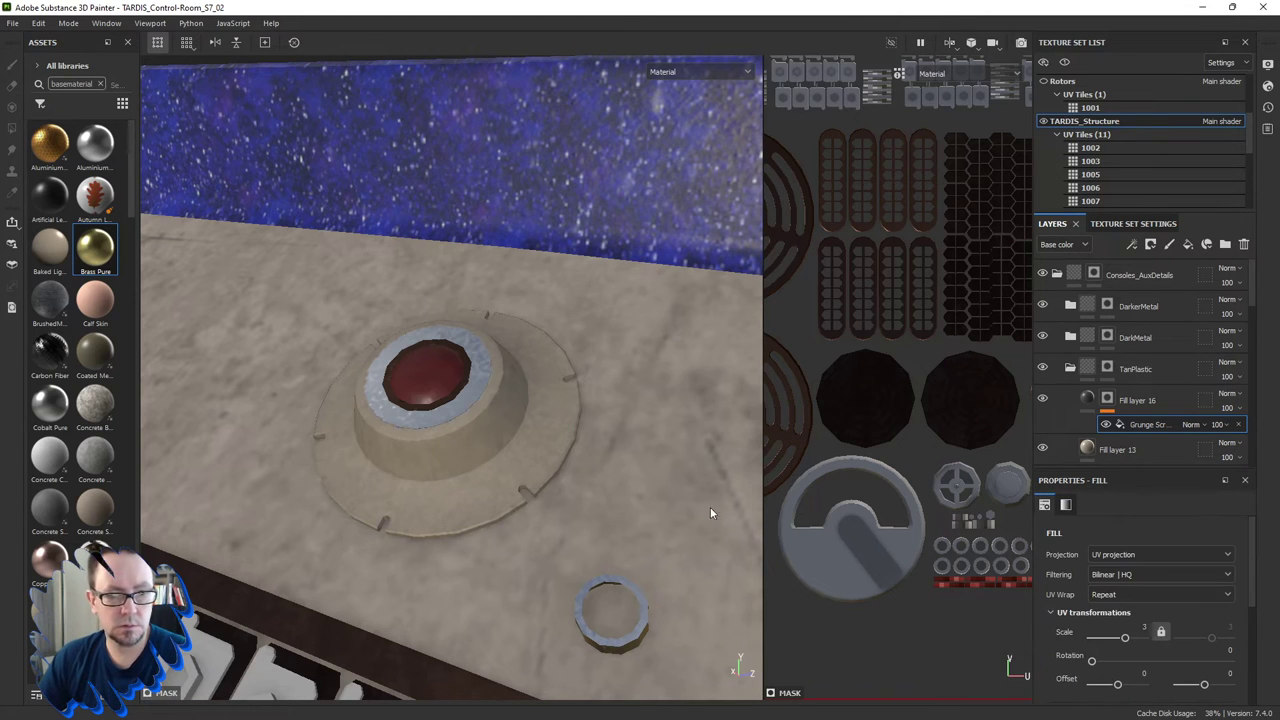
# Raise Fill layer 16's roughness to 0.476.
pyautogui.click(1090, 400)
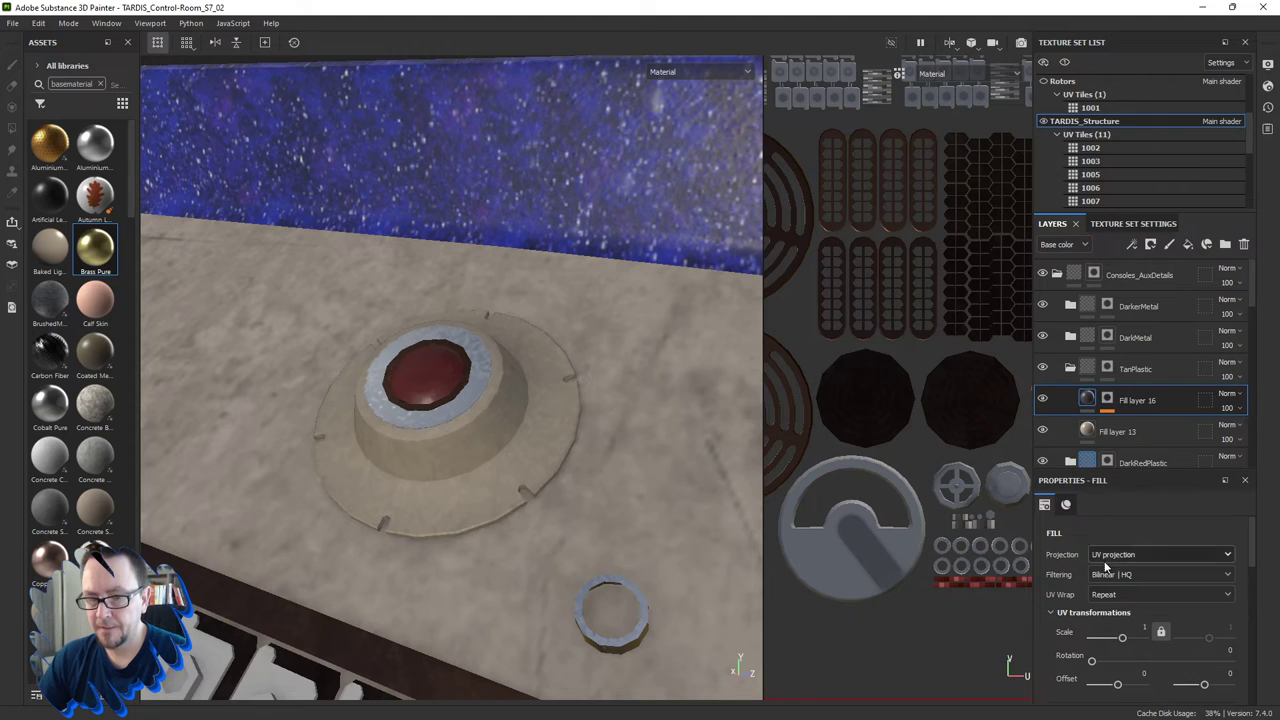
pyautogui.scroll(-2, 1100, 593)
pyautogui.scroll(-2, 1090, 620)
pyautogui.scroll(-1, 1086, 636)
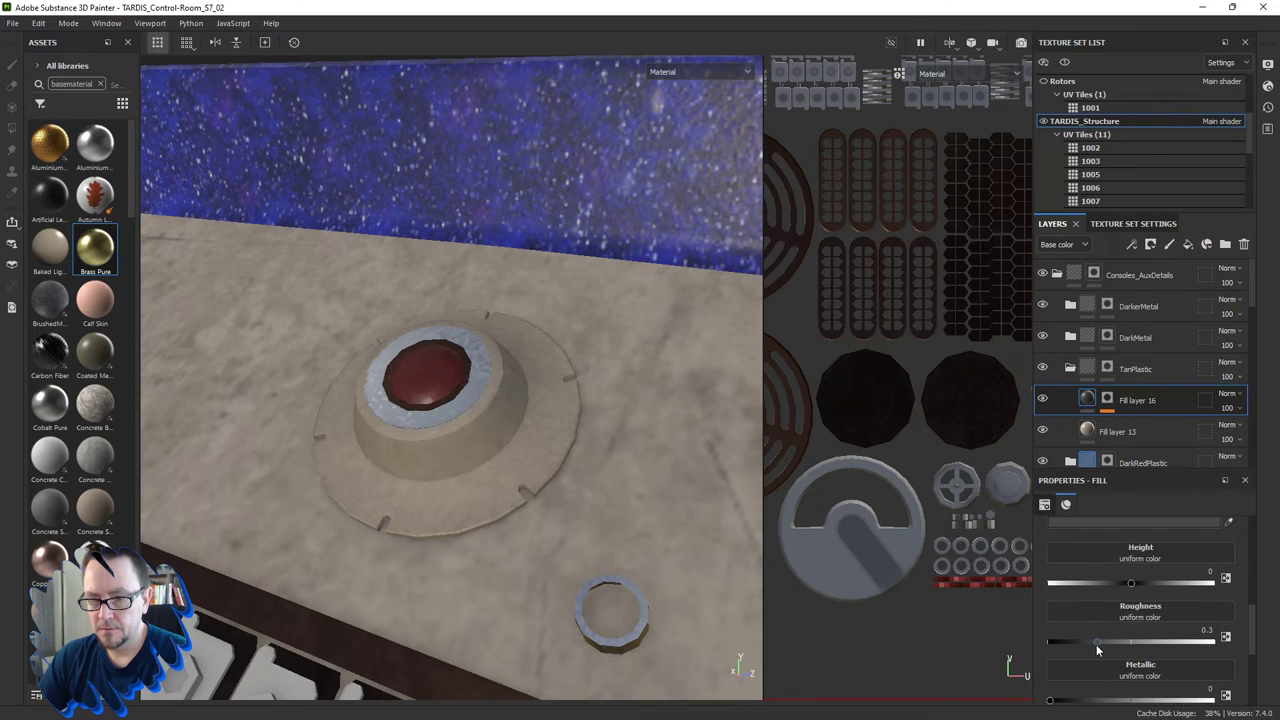
pyautogui.moveTo(1125, 645); pyautogui.dragTo(1129, 640)
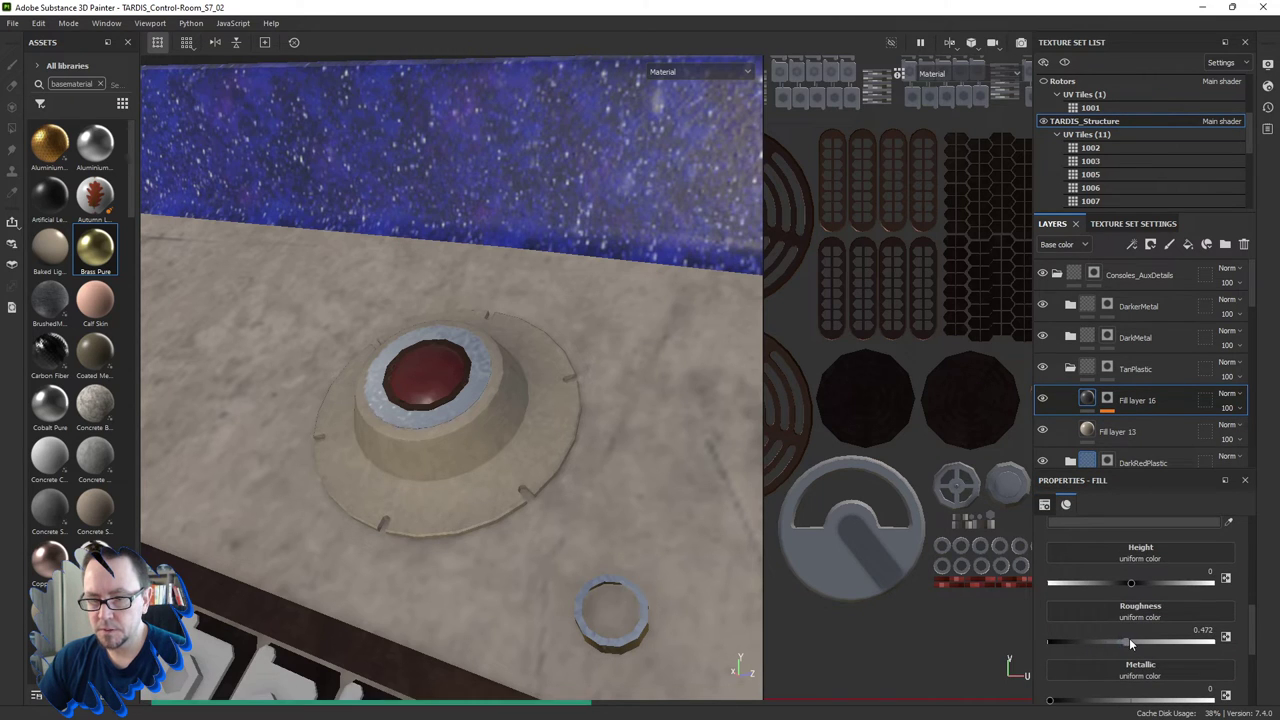
pyautogui.click(1089, 432)
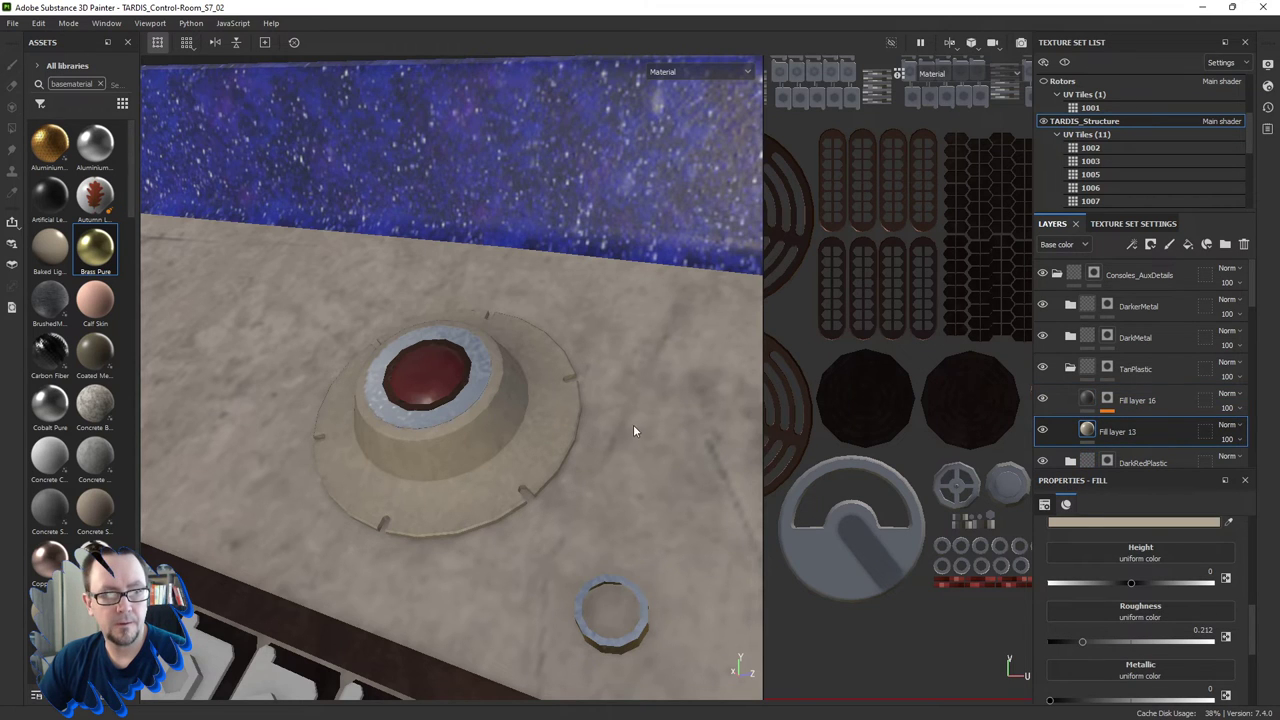
pyautogui.keyDown('alt'); pyautogui.moveTo(633, 425); pyautogui.dragTo(548, 411); pyautogui.keyUp('alt')
pyautogui.rightClick(569, 419)
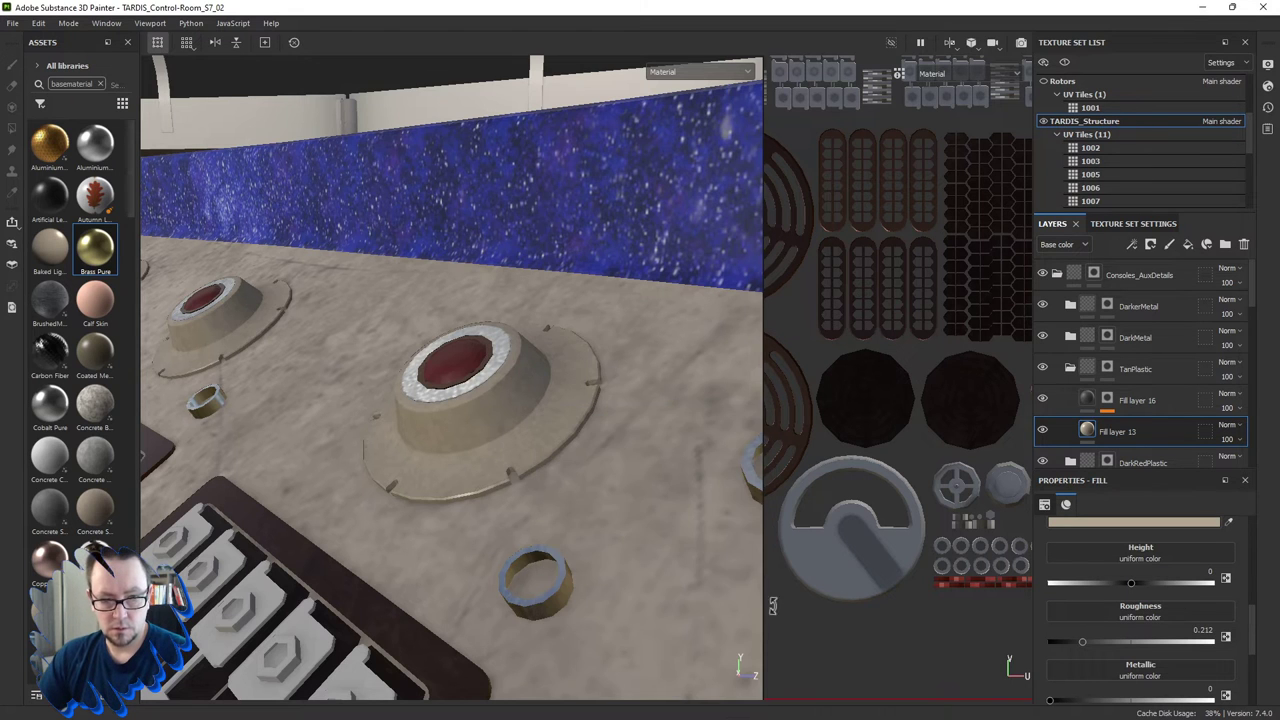
pyautogui.moveTo(667, 519)
pyautogui.keyDown('alt'); pyautogui.mouseDown()
pyautogui.moveTo(684, 530)
pyautogui.moveTo(543, 407)
pyautogui.moveTo(514, 428)
pyautogui.mouseUp(); pyautogui.keyUp('alt')
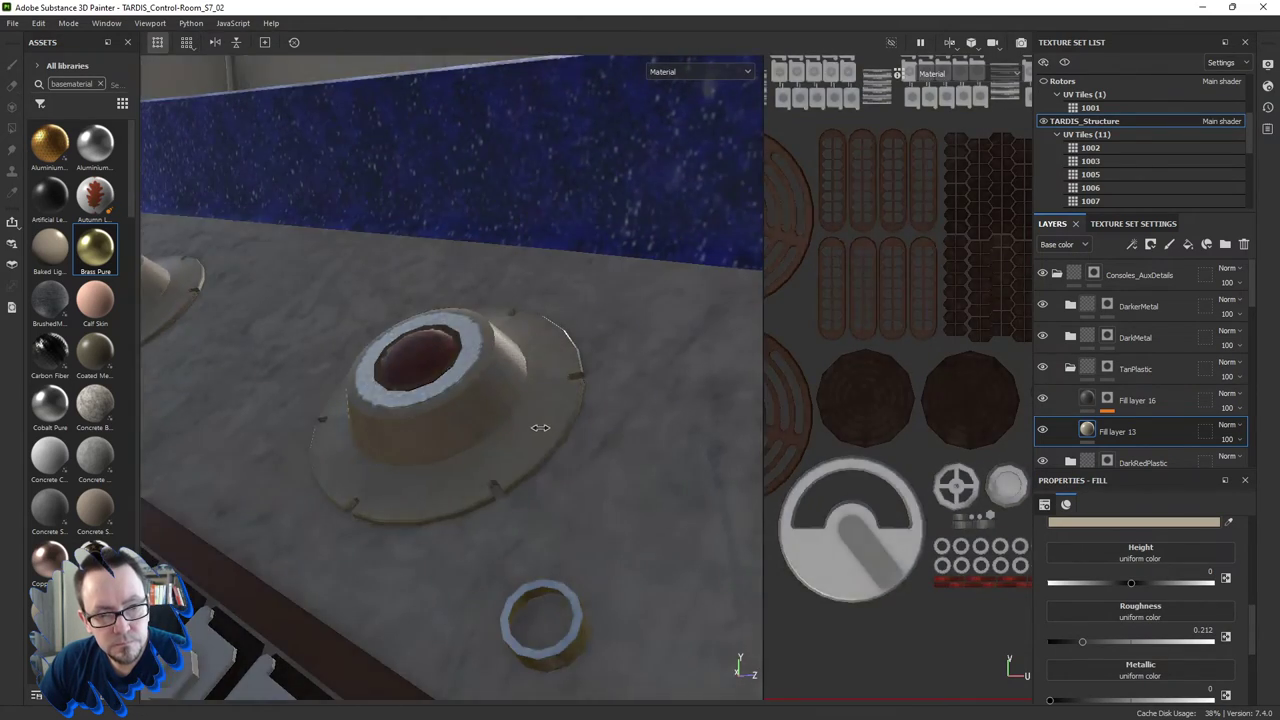
pyautogui.moveTo(540, 427)
pyautogui.keyDown('shift'); pyautogui.mouseDown(button='right')
pyautogui.moveTo(462, 445)
pyautogui.moveTo(502, 443)
pyautogui.mouseUp(button='right'); pyautogui.keyUp('shift')
pyautogui.scroll(-3, 501, 444)
pyautogui.scroll(-3, 500, 445)
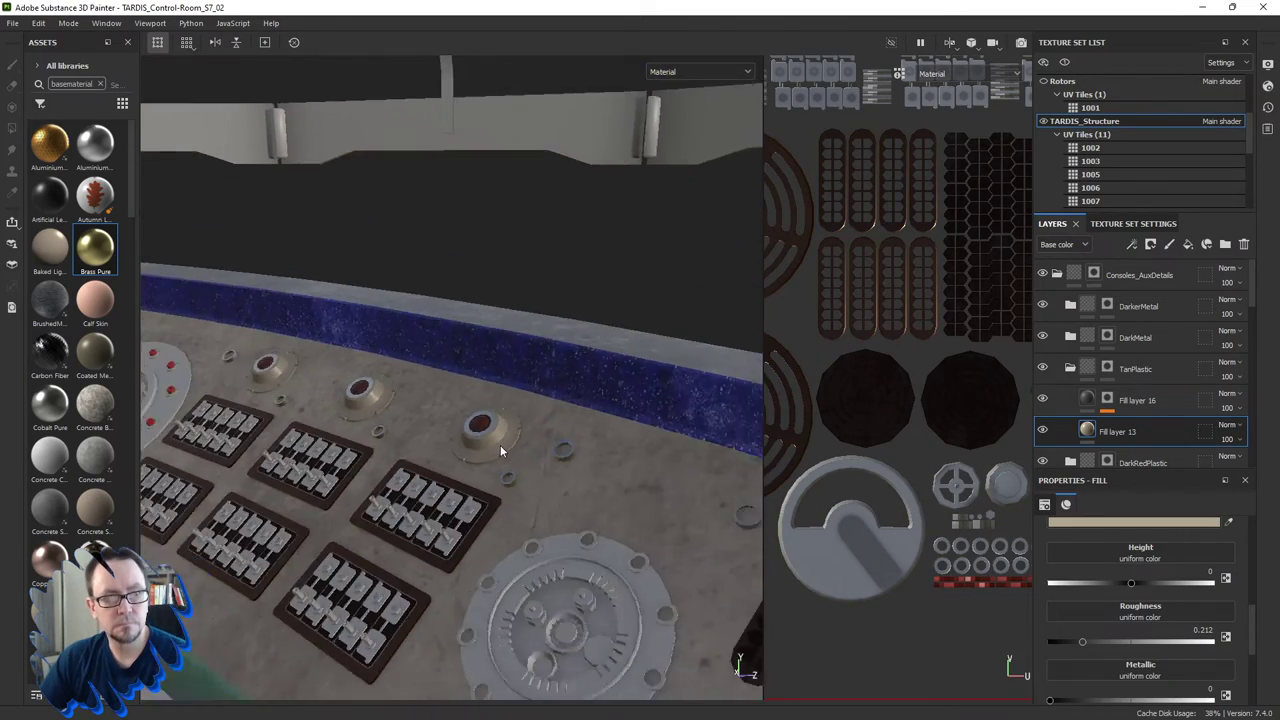
pyautogui.scroll(-2, 500, 445)
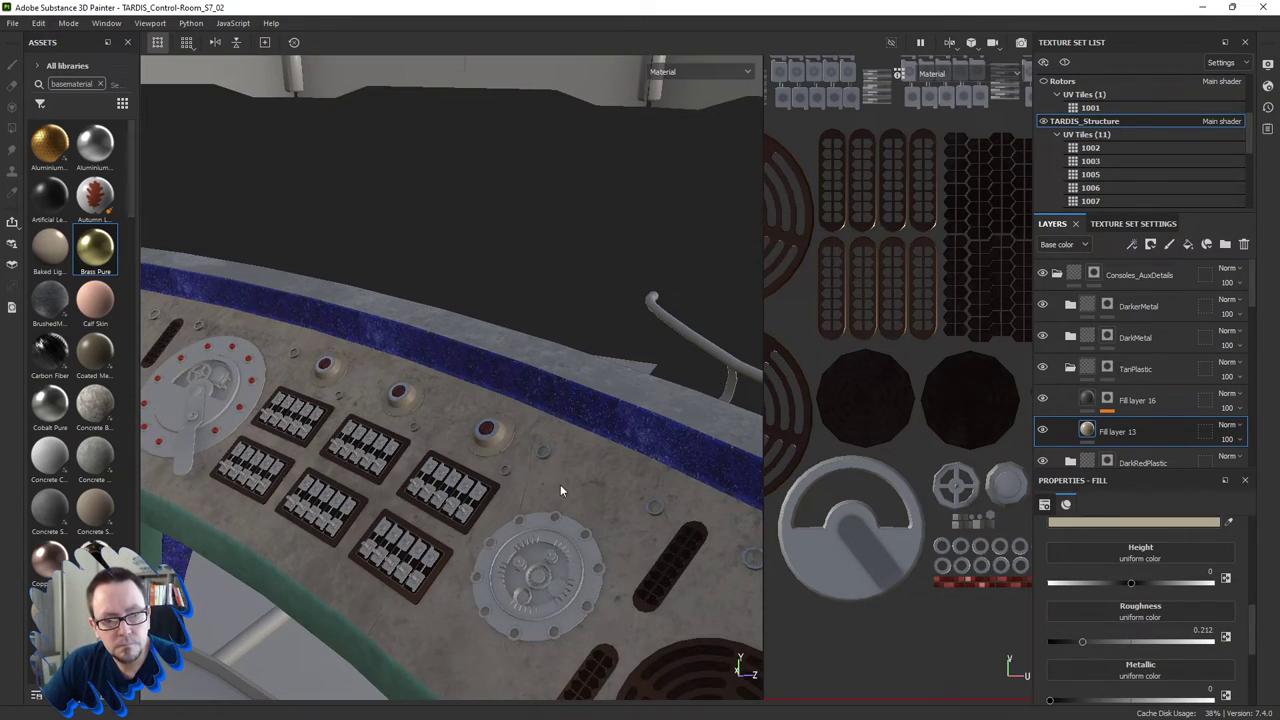
pyautogui.moveTo(560, 488); pyautogui.dragTo(417, 366, button='middle')
pyautogui.scroll(3, 430, 366)
pyautogui.scroll(2, 474, 444)
pyautogui.keyDown('alt'); pyautogui.moveTo(474, 444); pyautogui.dragTo(531, 481); pyautogui.keyUp('alt')
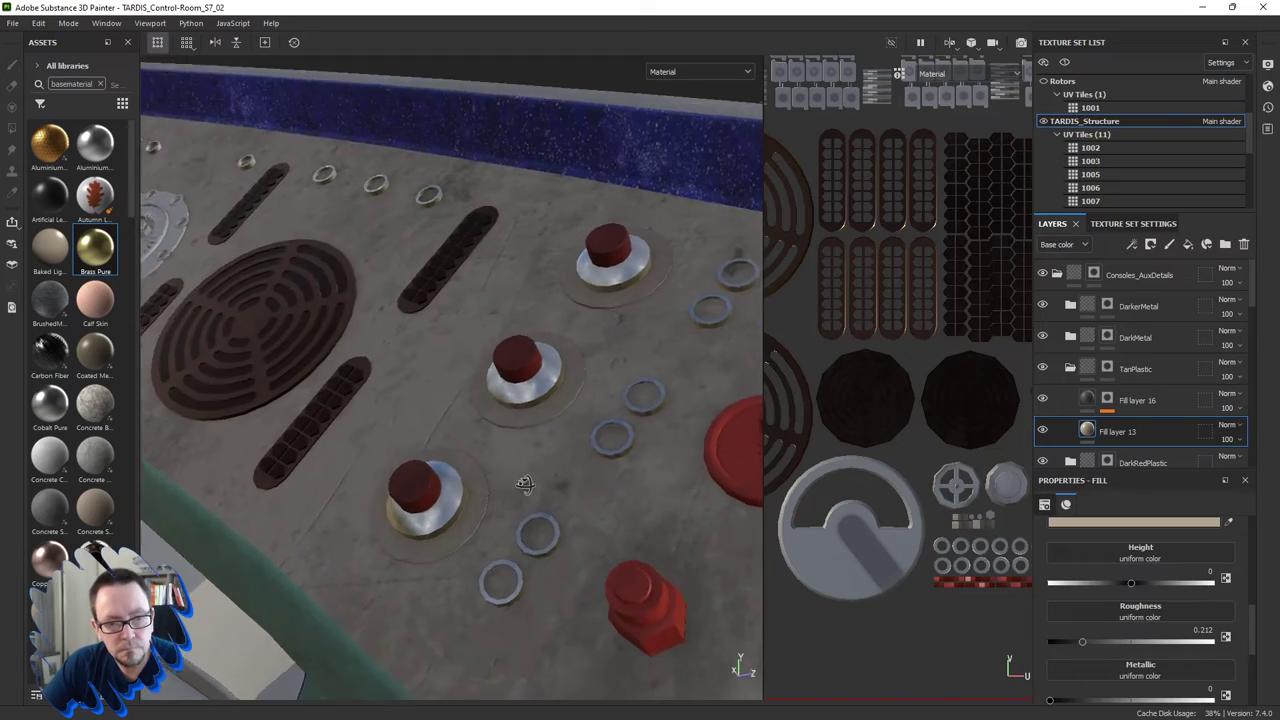
pyautogui.keyDown('shift'); pyautogui.moveTo(512, 479); pyautogui.dragTo(494, 481, button='right'); pyautogui.keyUp('shift')
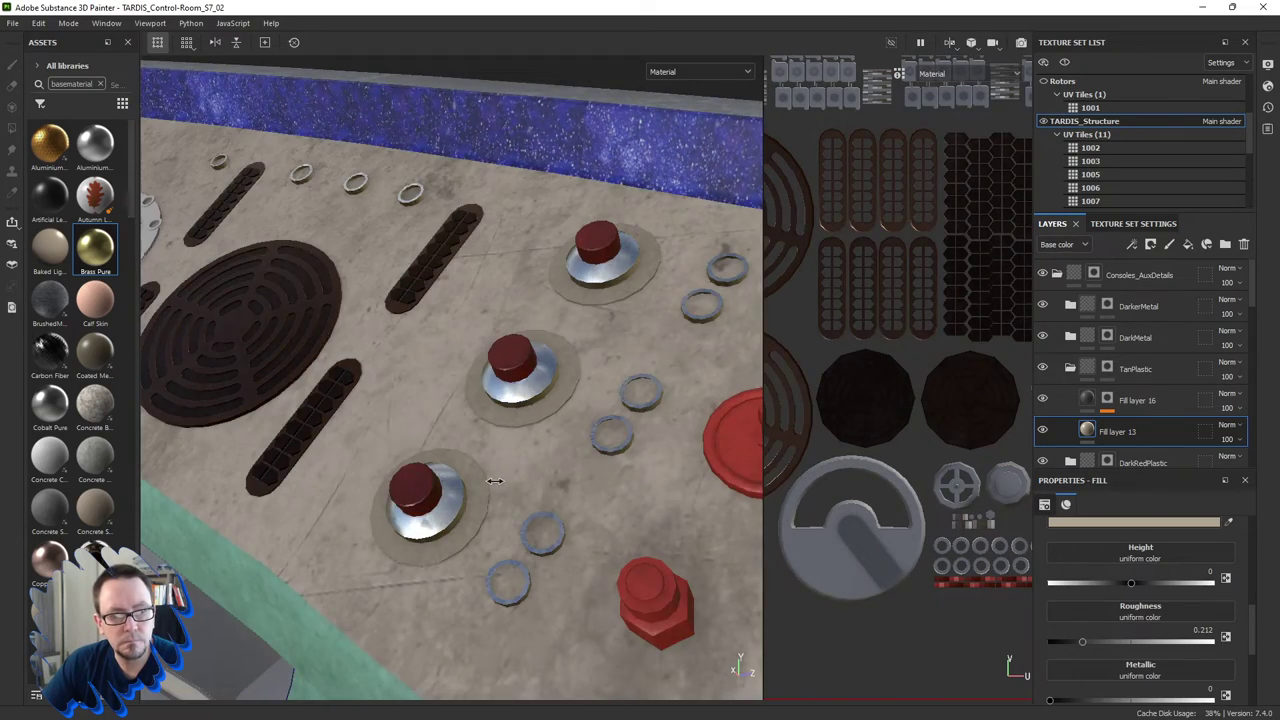
pyautogui.keyDown('alt'); pyautogui.moveTo(499, 473); pyautogui.dragTo(562, 490); pyautogui.keyUp('alt')
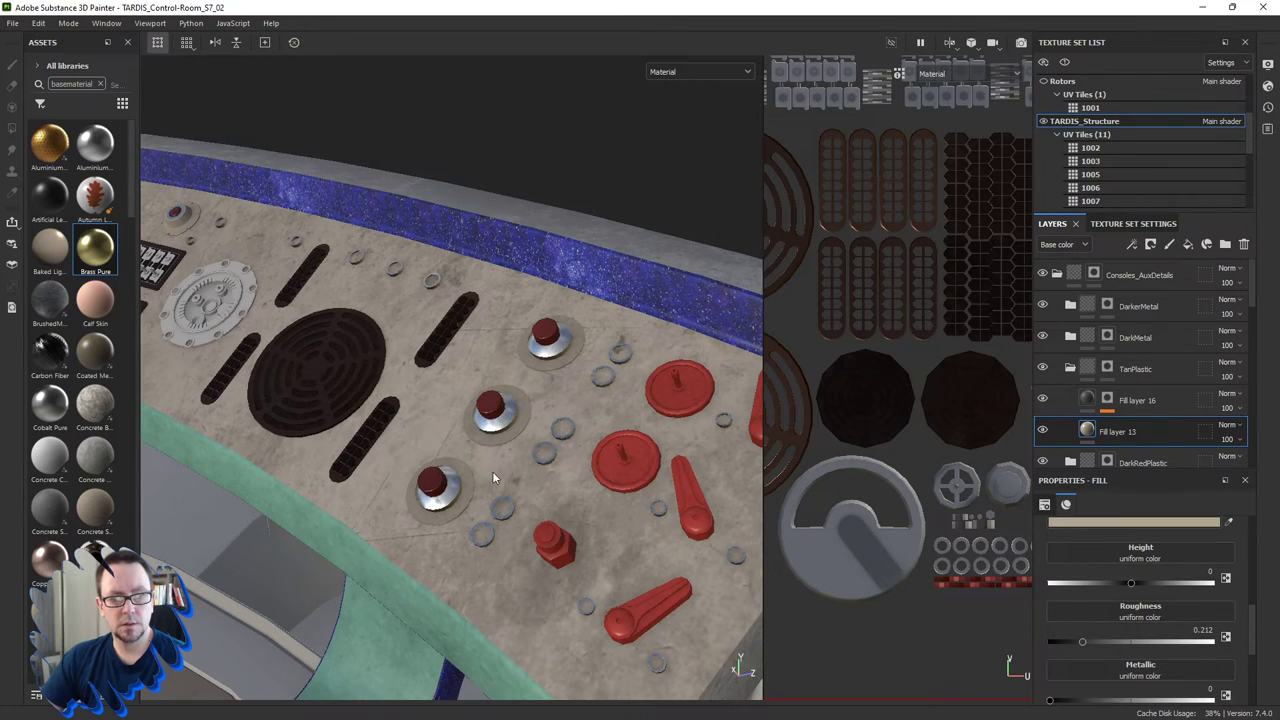
pyautogui.moveTo(492, 471)
pyautogui.keyDown('alt'); pyautogui.mouseDown()
pyautogui.moveTo(494, 449)
pyautogui.moveTo(420, 437)
pyautogui.moveTo(428, 428)
pyautogui.moveTo(477, 452)
pyautogui.moveTo(457, 458)
pyautogui.moveTo(462, 426)
pyautogui.moveTo(505, 440)
pyautogui.mouseUp(); pyautogui.keyUp('alt')
pyautogui.scroll(-3, 479, 464)
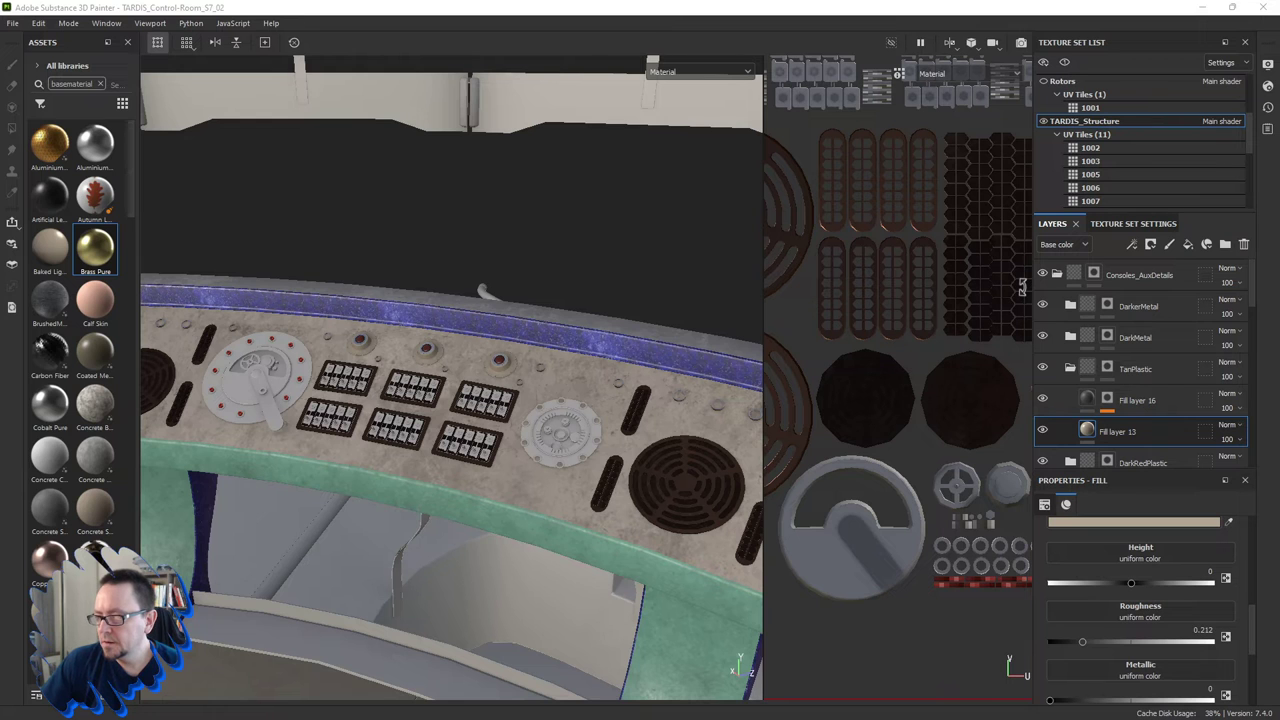
pyautogui.scroll(3, 257, 368)
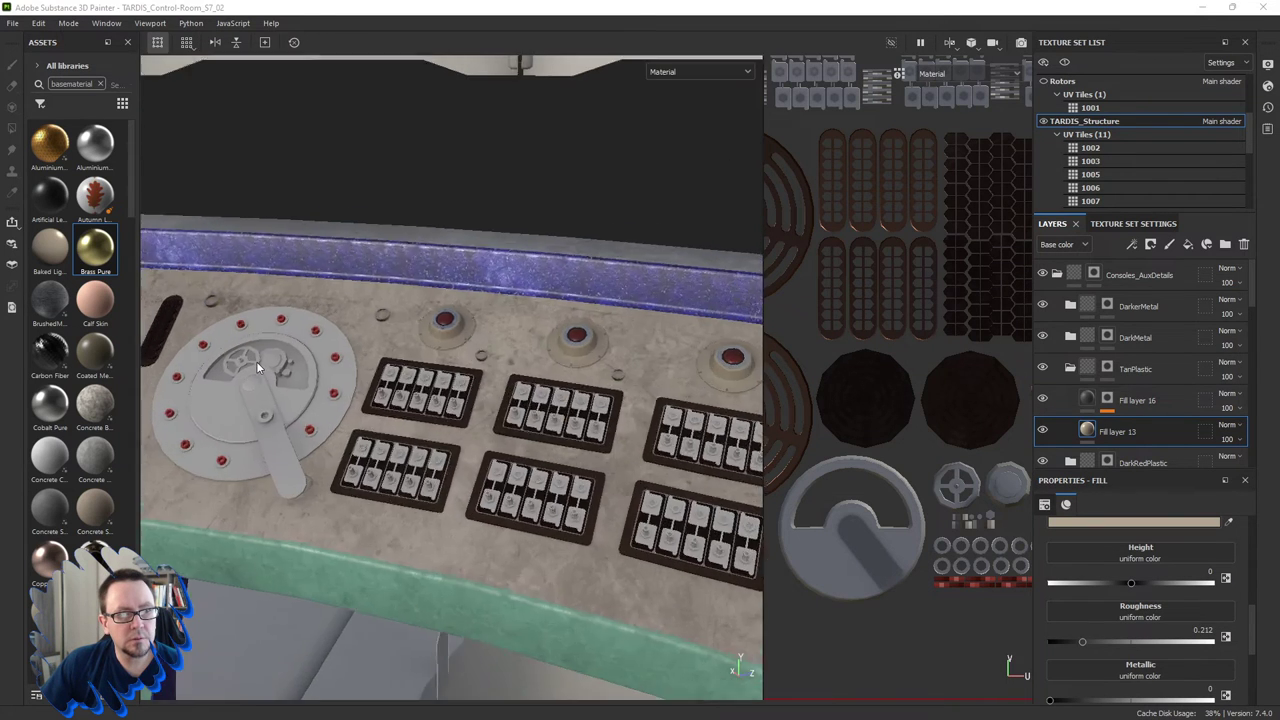
pyautogui.scroll(2, 257, 368)
pyautogui.scroll(1, 970, 545)
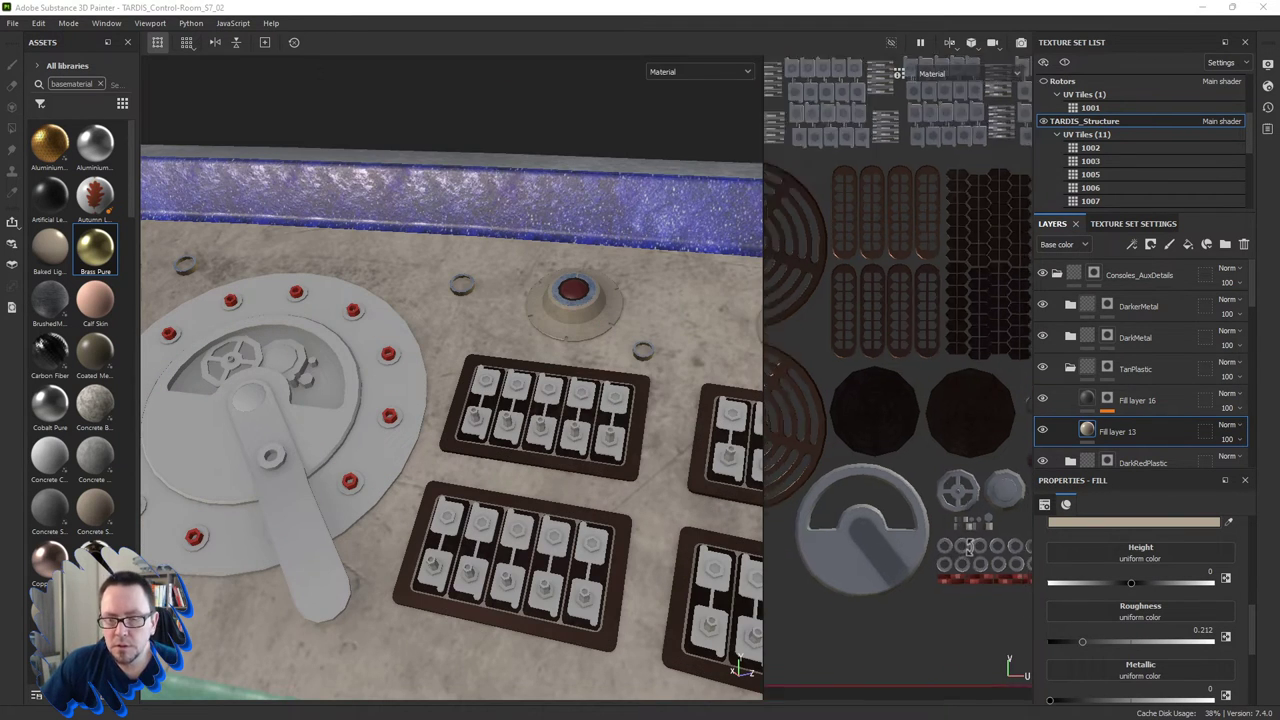
pyautogui.scroll(-2, 968, 545)
pyautogui.scroll(1, 1042, 540)
pyautogui.scroll(-1, 1015, 535)
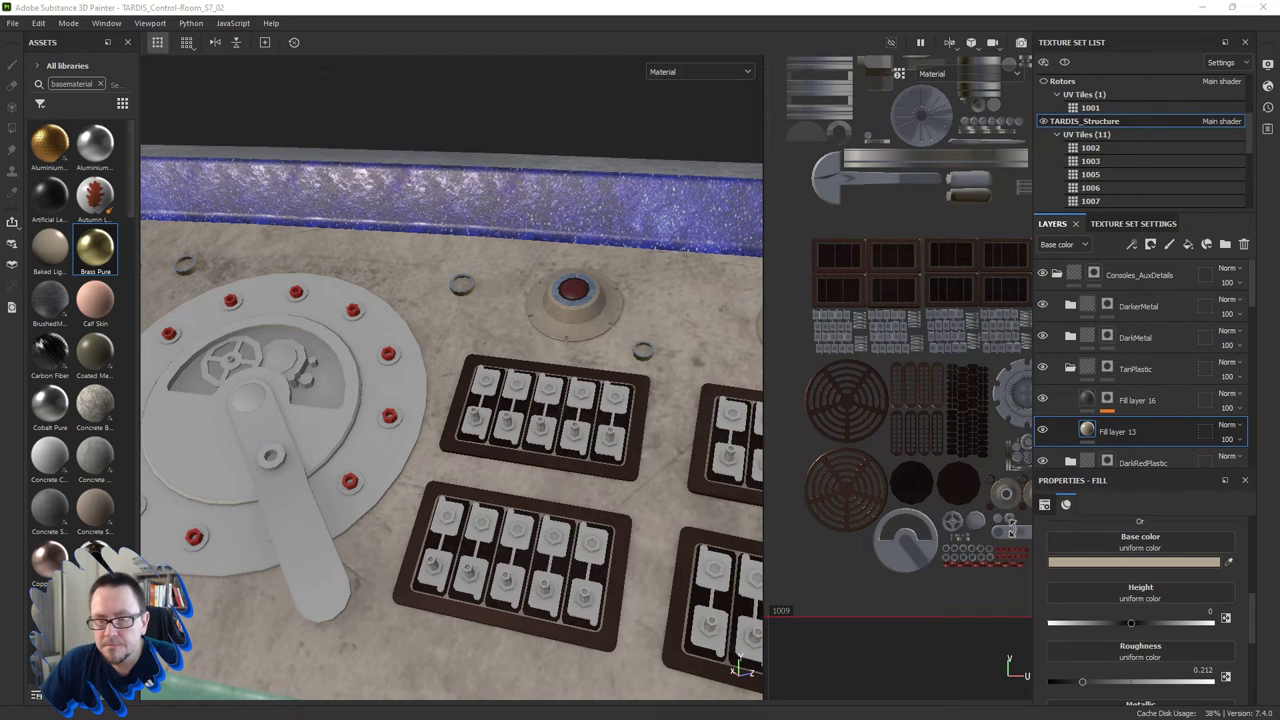
pyautogui.moveTo(1012, 530)
pyautogui.mouseDown(button='middle')
pyautogui.moveTo(838, 516)
pyautogui.moveTo(918, 524)
pyautogui.moveTo(888, 541)
pyautogui.moveTo(850, 530)
pyautogui.mouseUp(button='middle')
pyautogui.scroll(1, 951, 549)
pyautogui.scroll(2, 970, 519)
pyautogui.scroll(-1, 970, 519)
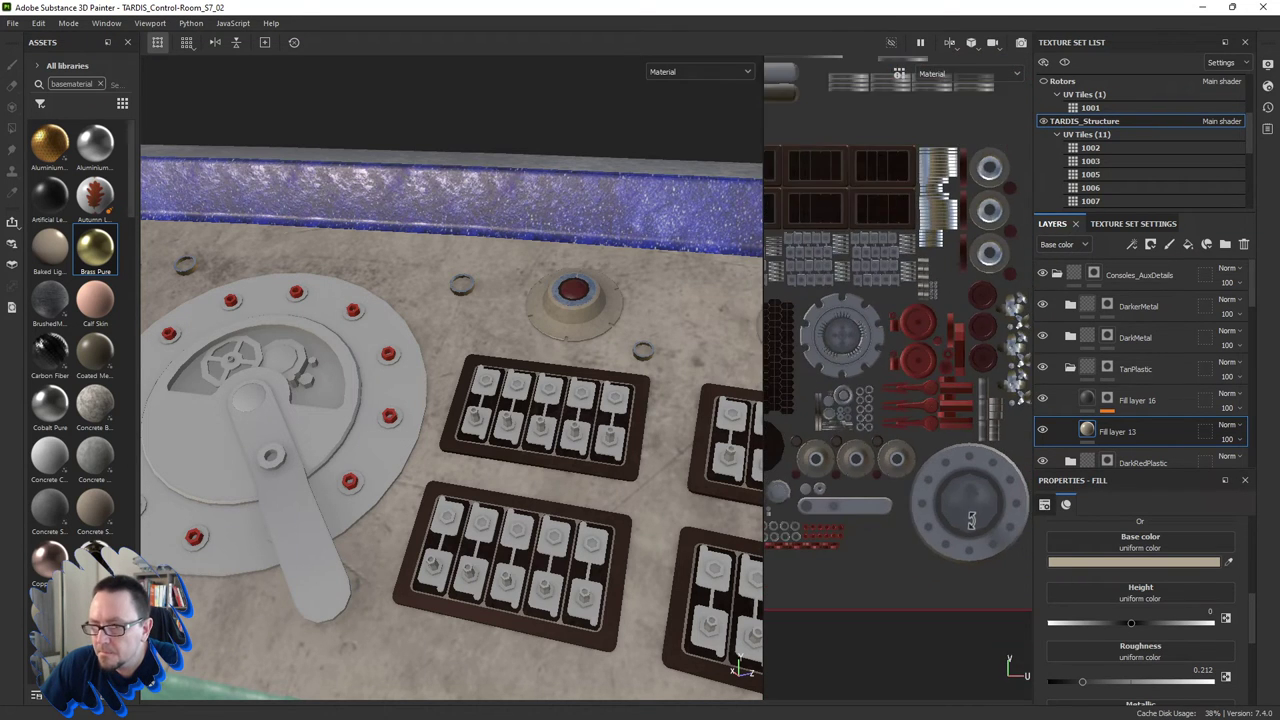
pyautogui.scroll(1, 970, 519)
pyautogui.scroll(1, 970, 519)
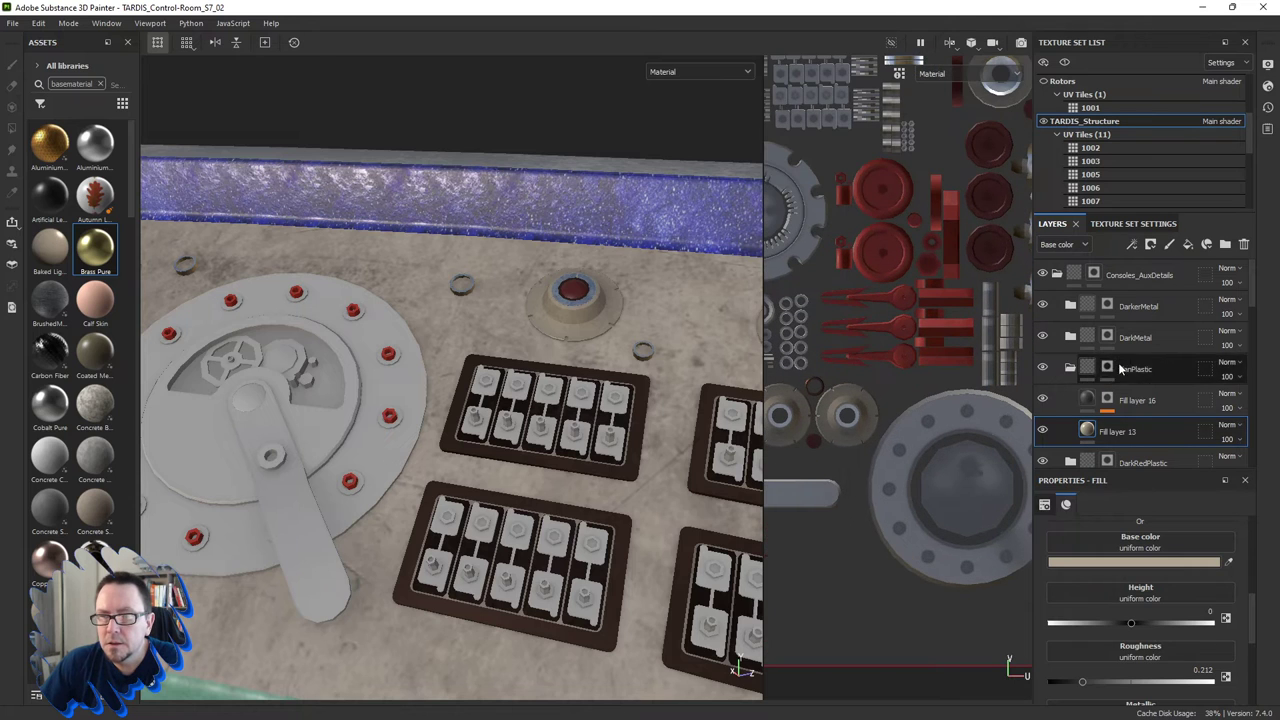
# Polygon-fill the dial's recessed opening into the DarkerMetal mask.
pyautogui.click(1107, 305)
pyautogui.press('4')
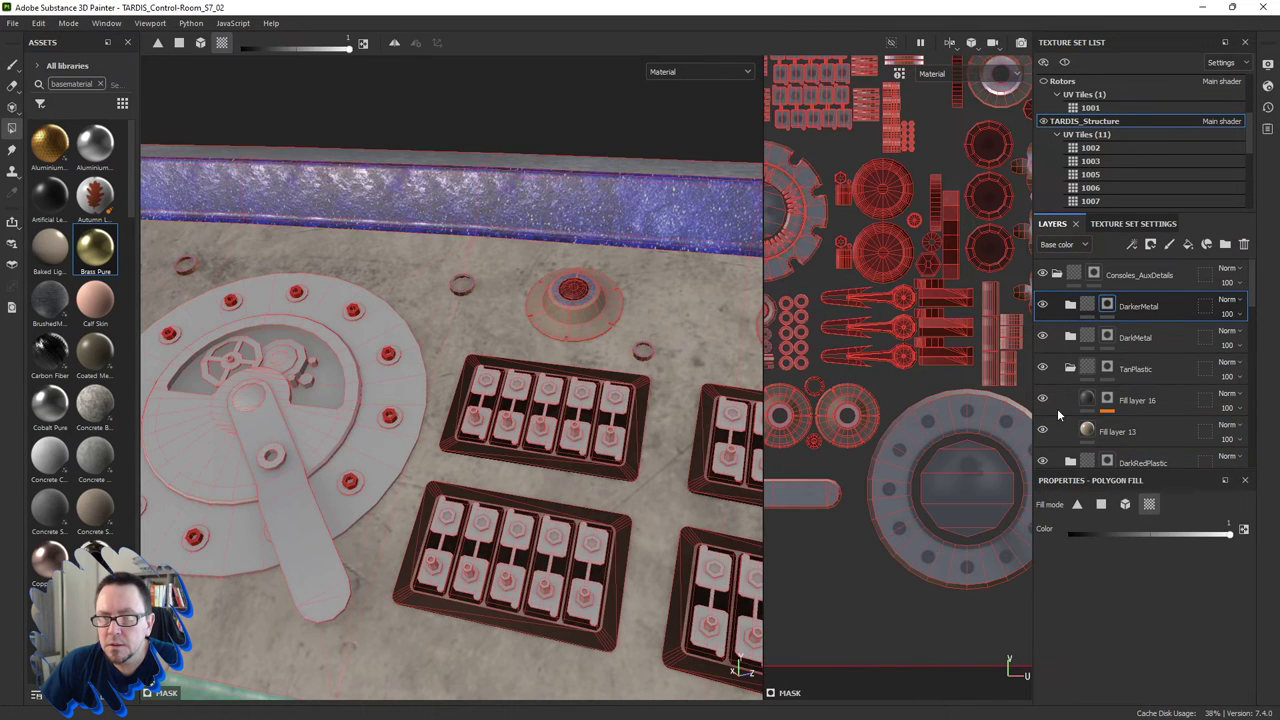
pyautogui.click(975, 496)
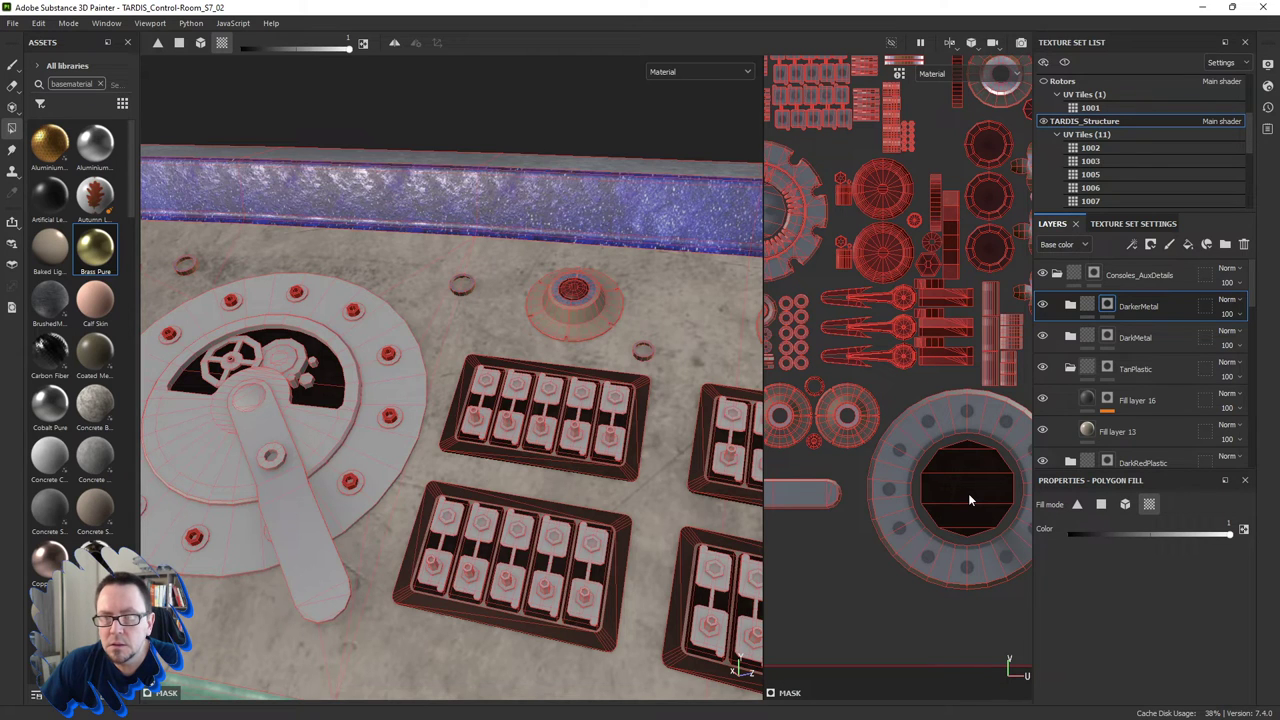
pyautogui.keyDown('alt'); pyautogui.moveTo(638, 475); pyautogui.dragTo(612, 500); pyautogui.keyUp('alt')
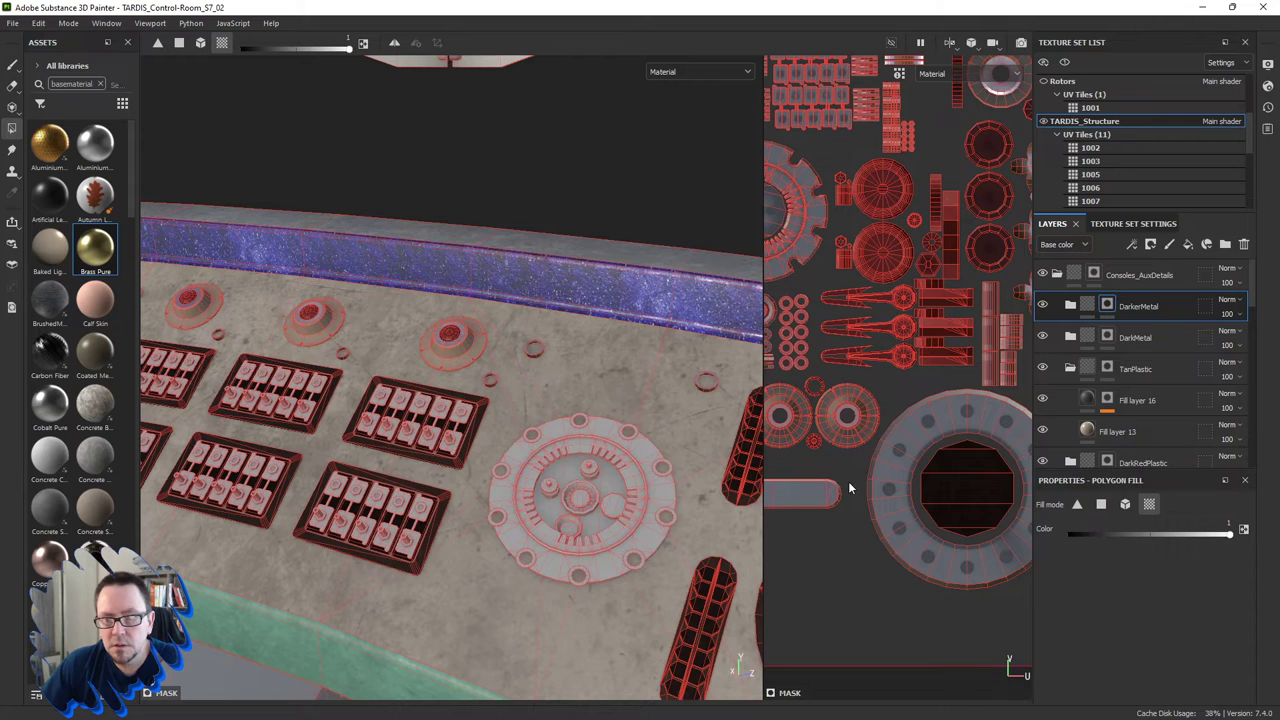
pyautogui.scroll(-5, 848, 481)
# Add the gear's centre disk to the DarkerMetal mask and collapse TanPlastic.
pyautogui.moveTo(885, 515); pyautogui.dragTo(829, 551, button='middle')
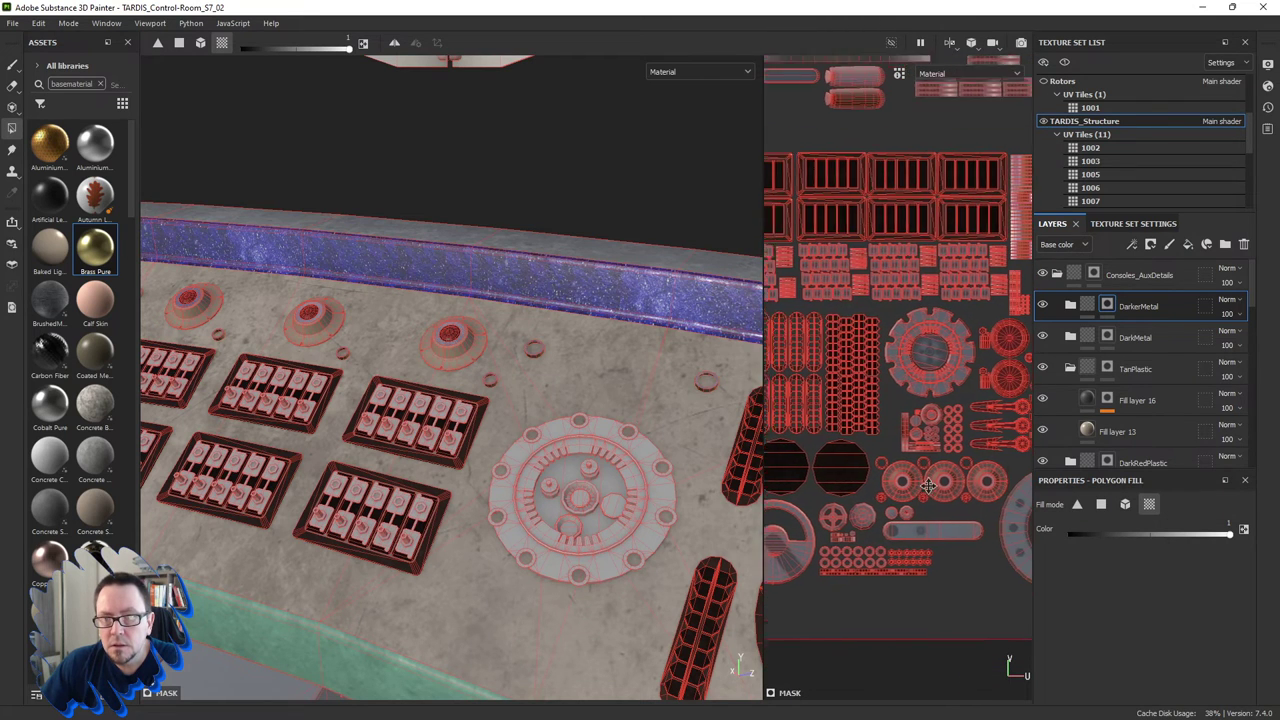
pyautogui.click(925, 362)
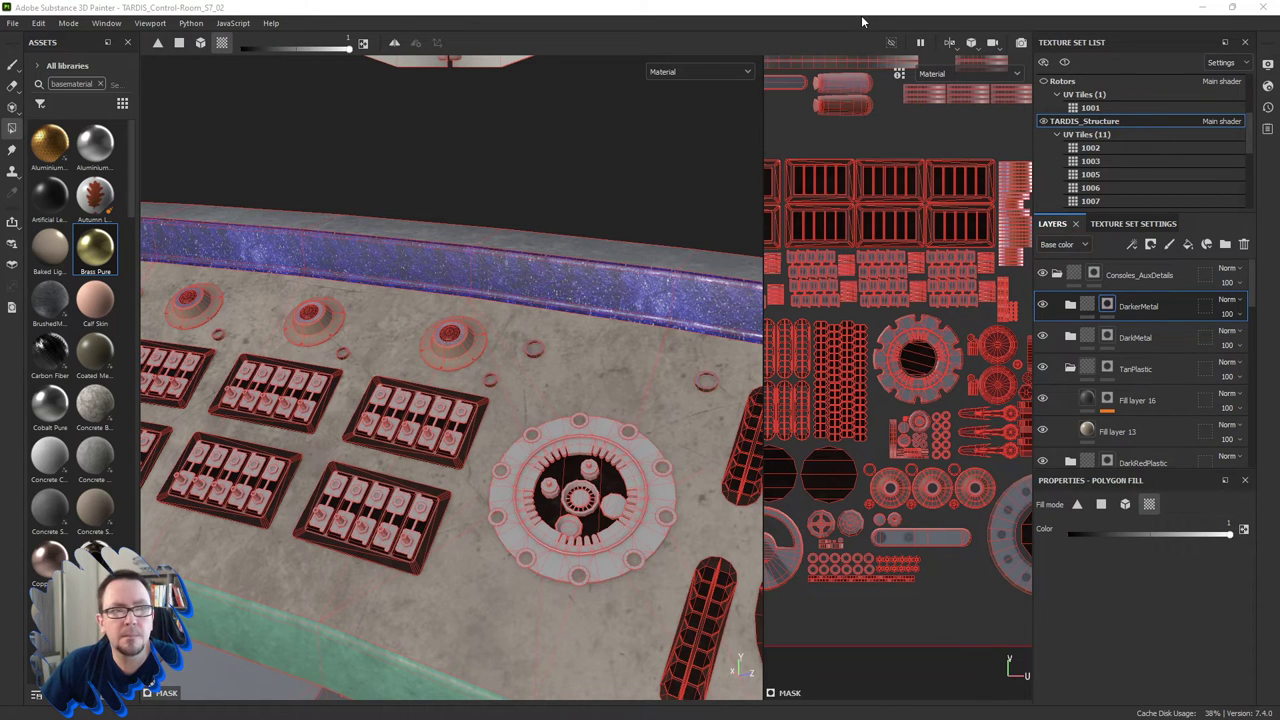
pyautogui.click(955, 452)
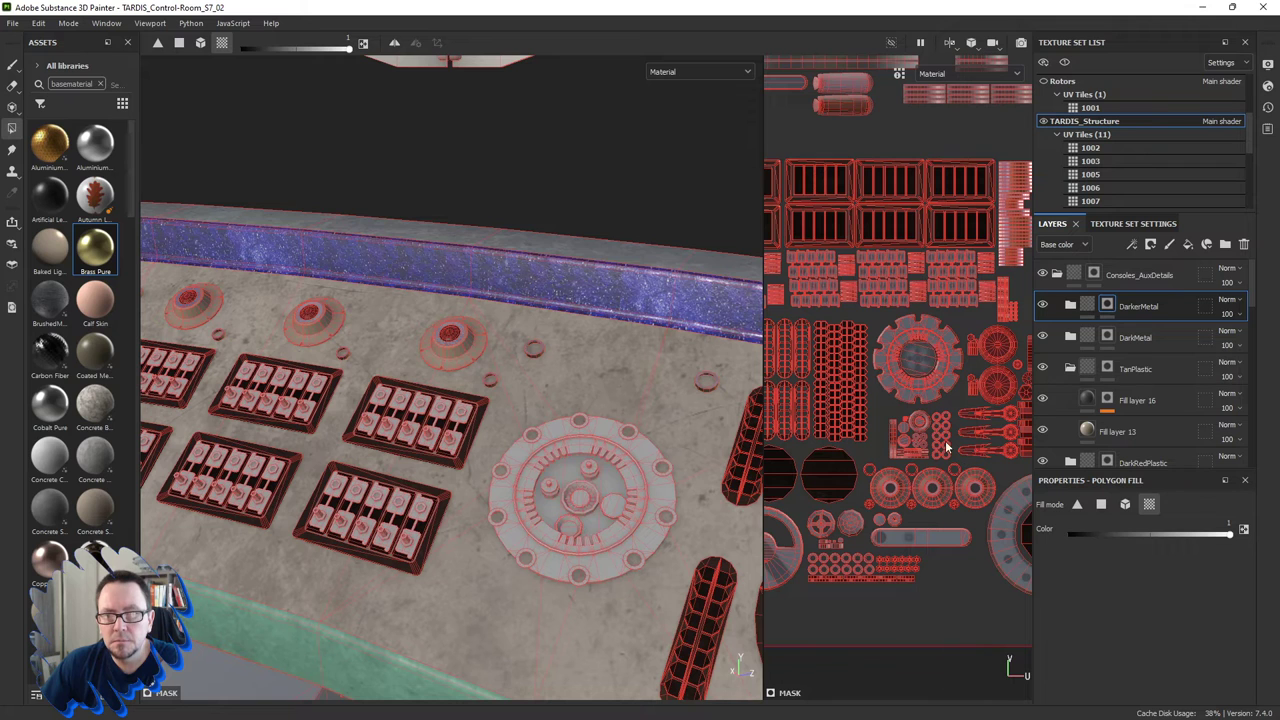
pyautogui.keyDown('alt'); pyautogui.moveTo(672, 421); pyautogui.dragTo(688, 428); pyautogui.keyUp('alt')
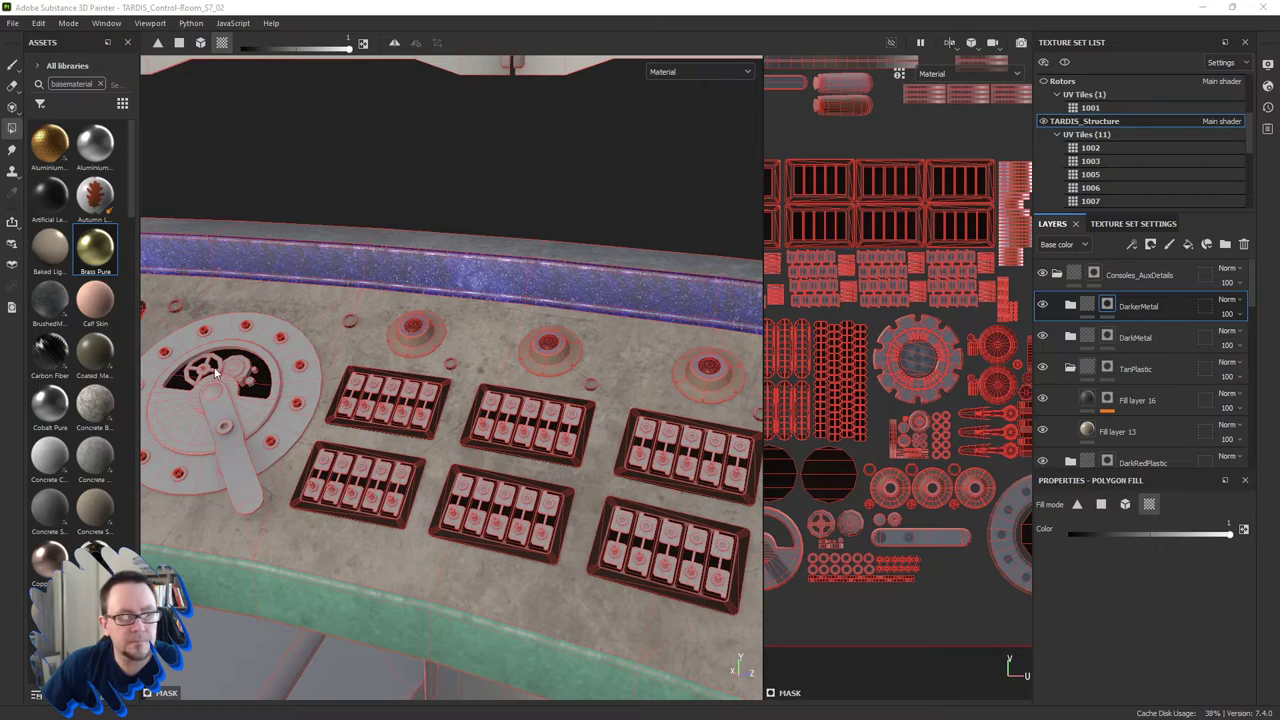
pyautogui.scroll(3, 232, 365)
pyautogui.scroll(2, 233, 367)
pyautogui.keyDown('alt'); pyautogui.moveTo(291, 394); pyautogui.dragTo(322, 402); pyautogui.keyUp('alt')
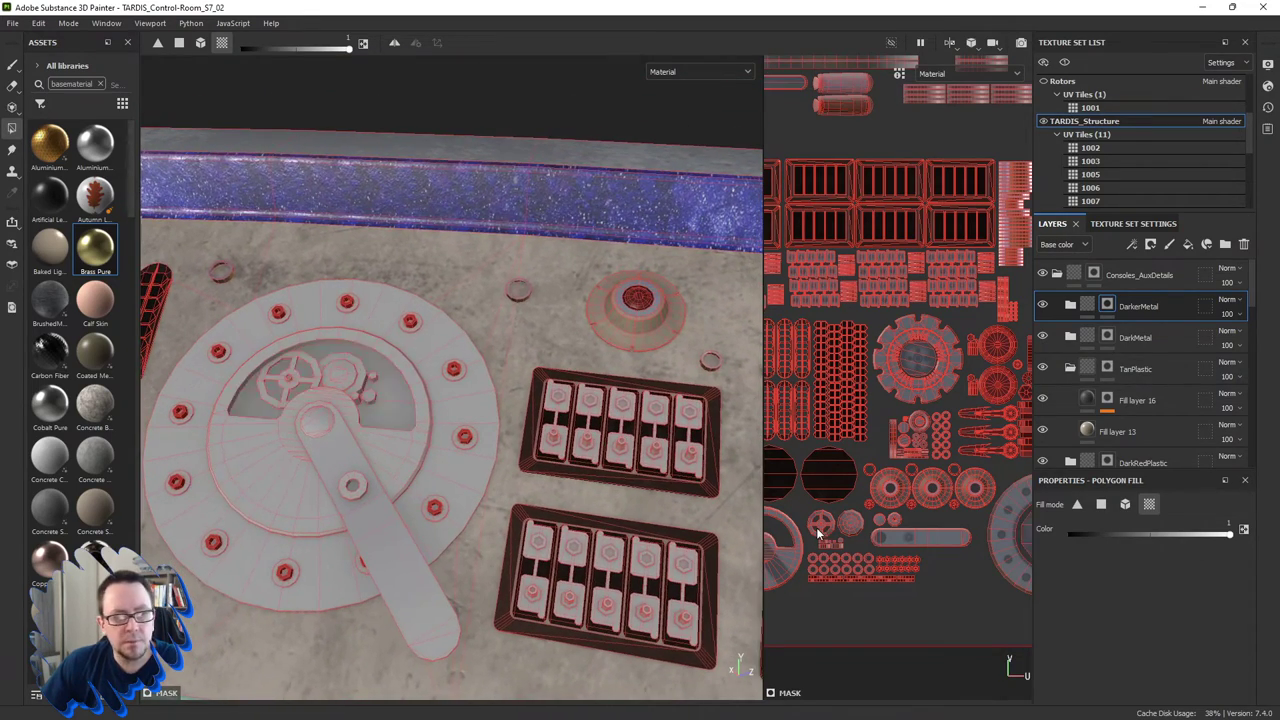
pyautogui.scroll(2, 882, 487)
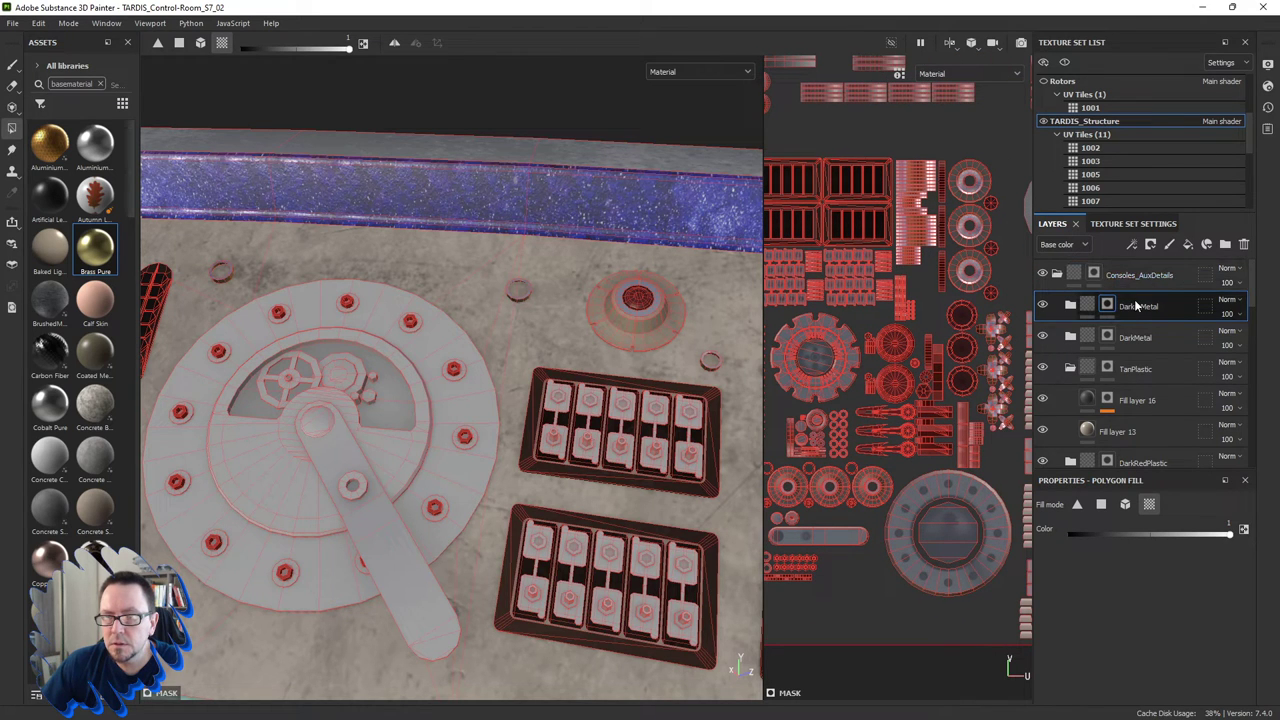
pyautogui.click(1070, 368)
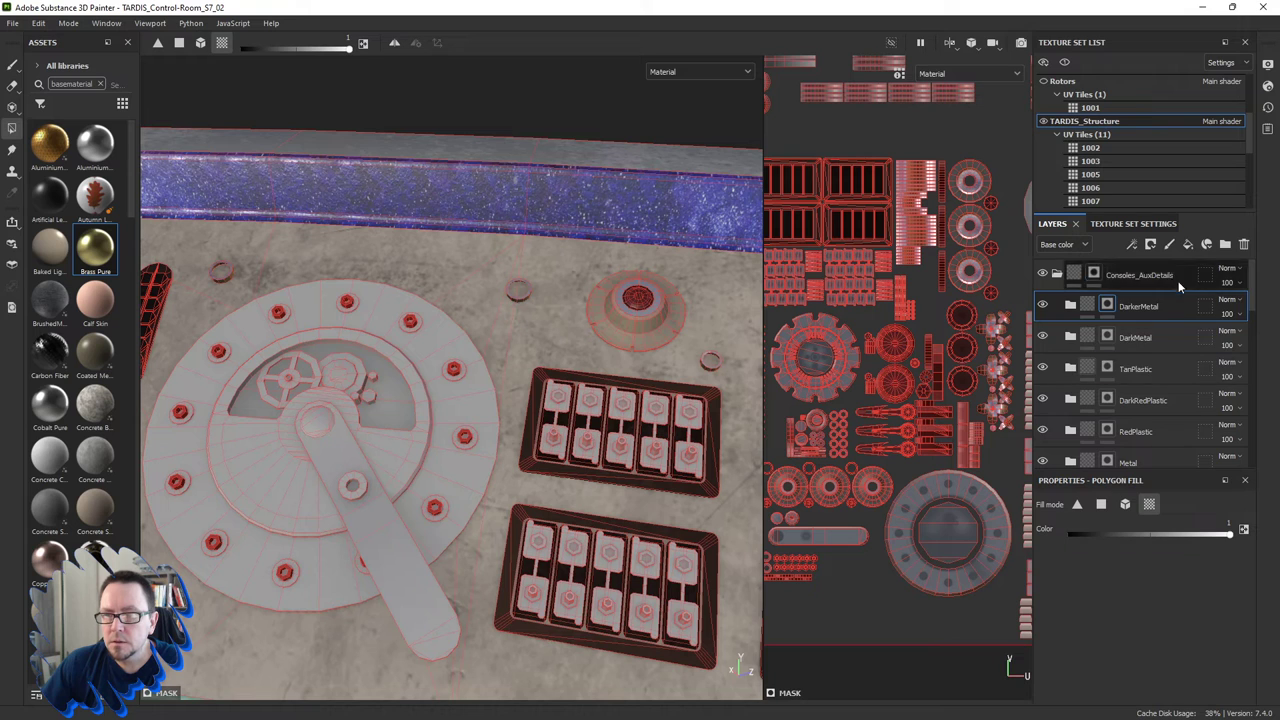
# Create a new layer folder named 'Brass'.
pyautogui.click(1225, 244)
pyautogui.doubleClick(1146, 305)
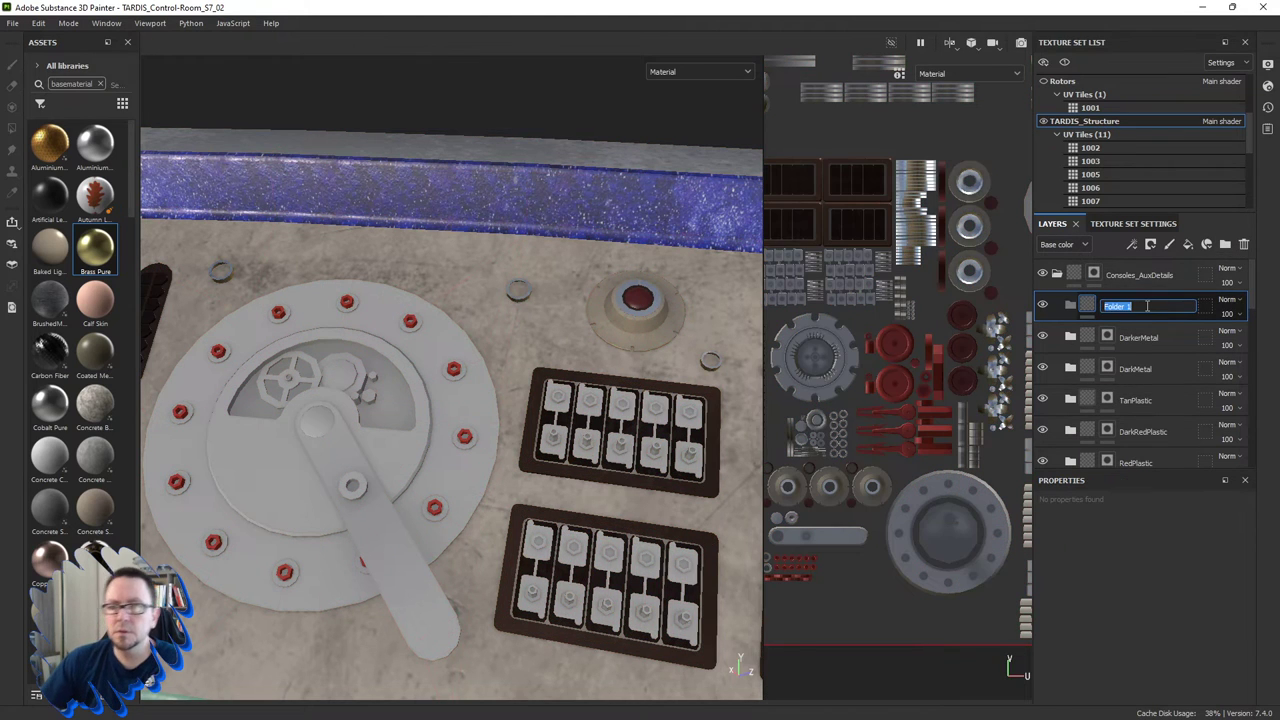
pyautogui.write('Brass')
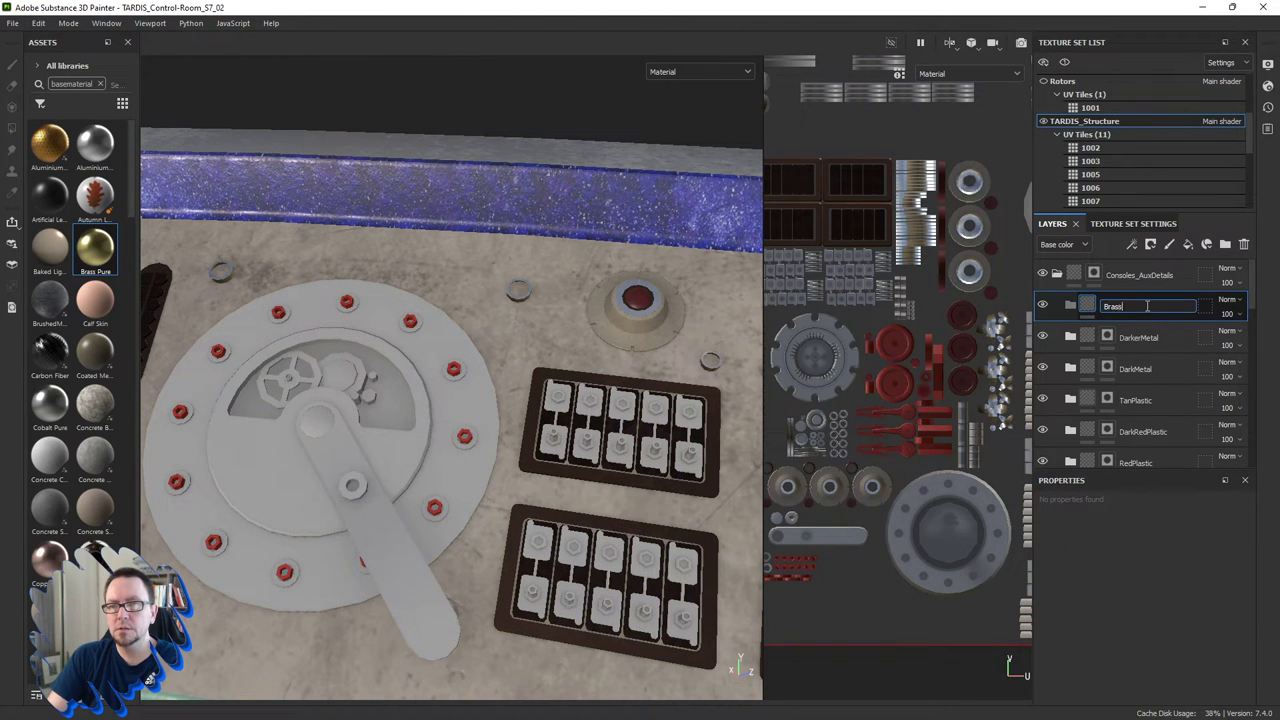
pyautogui.press('Return')
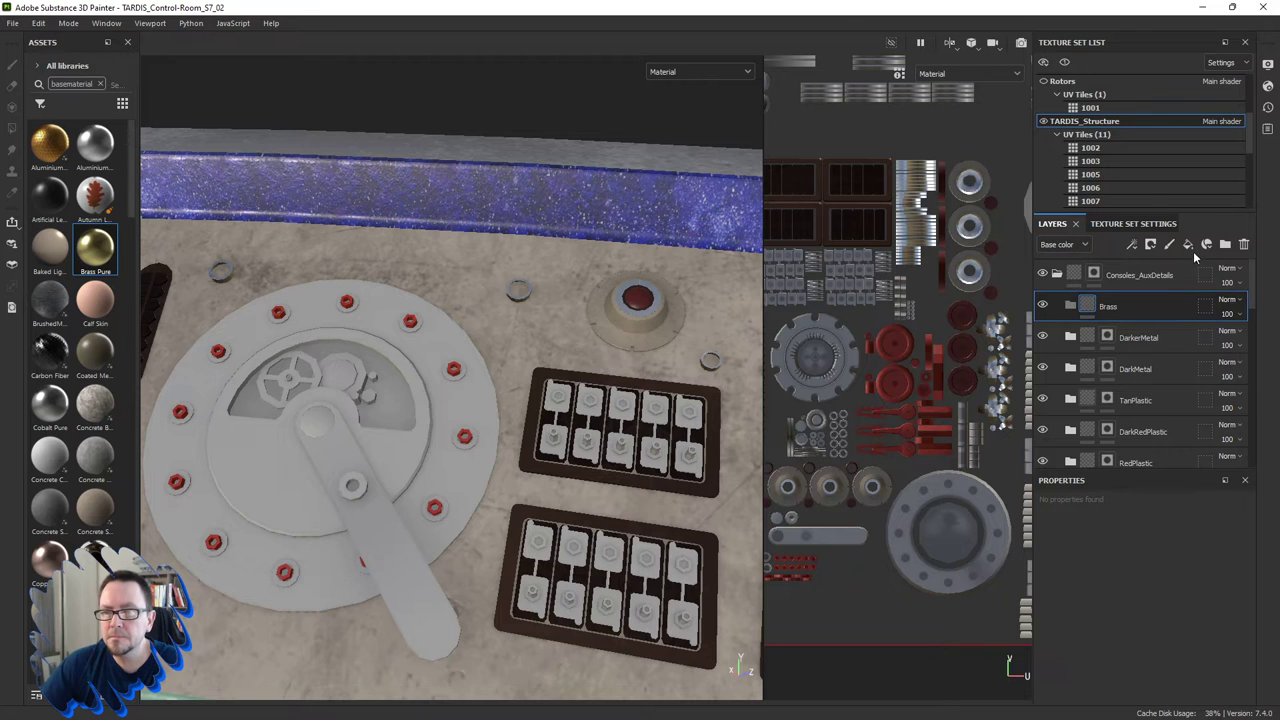
# Add Fill layer 17 inside Brass using the Brass Pure material.
pyautogui.click(1187, 244)
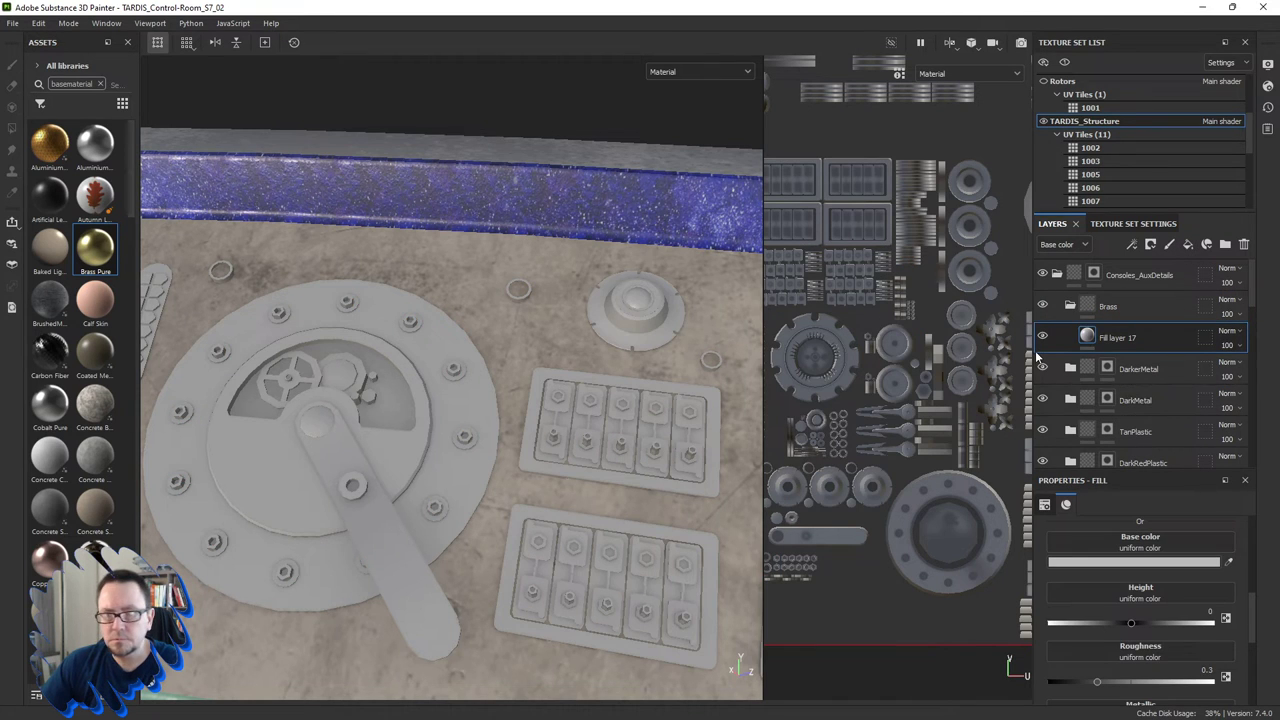
pyautogui.click(97, 253)
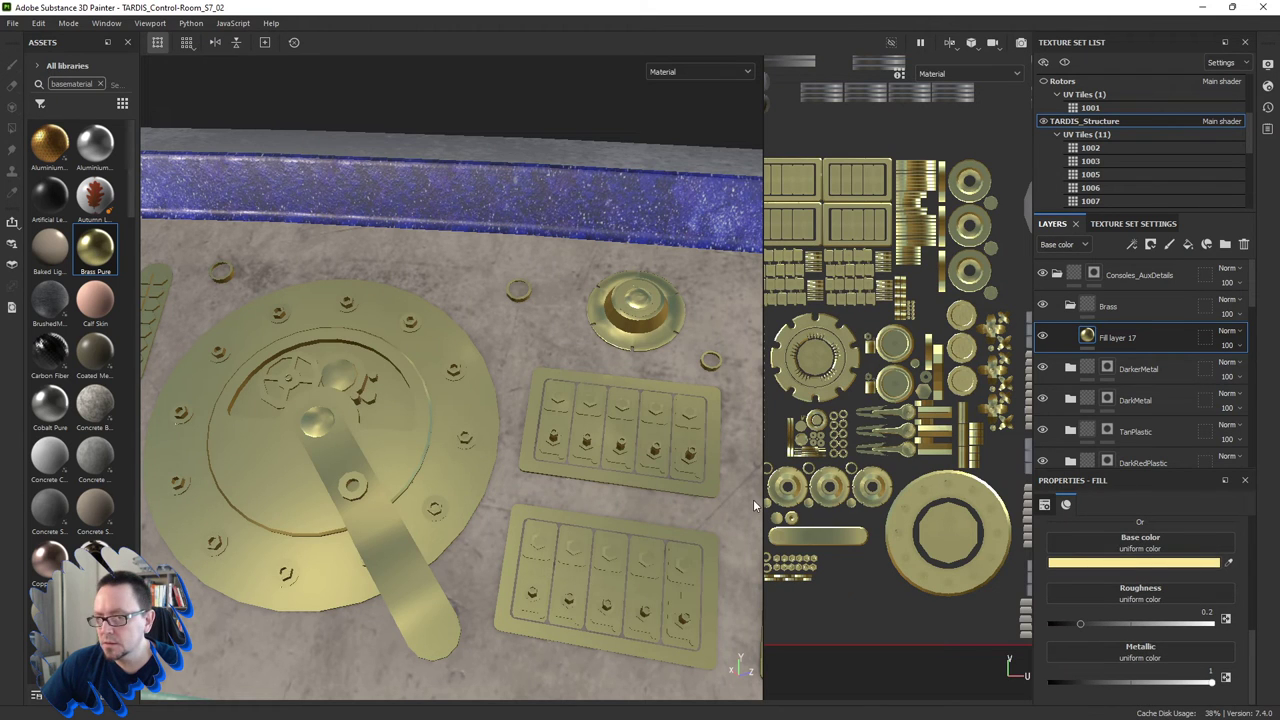
pyautogui.scroll(-5, 72, 460)
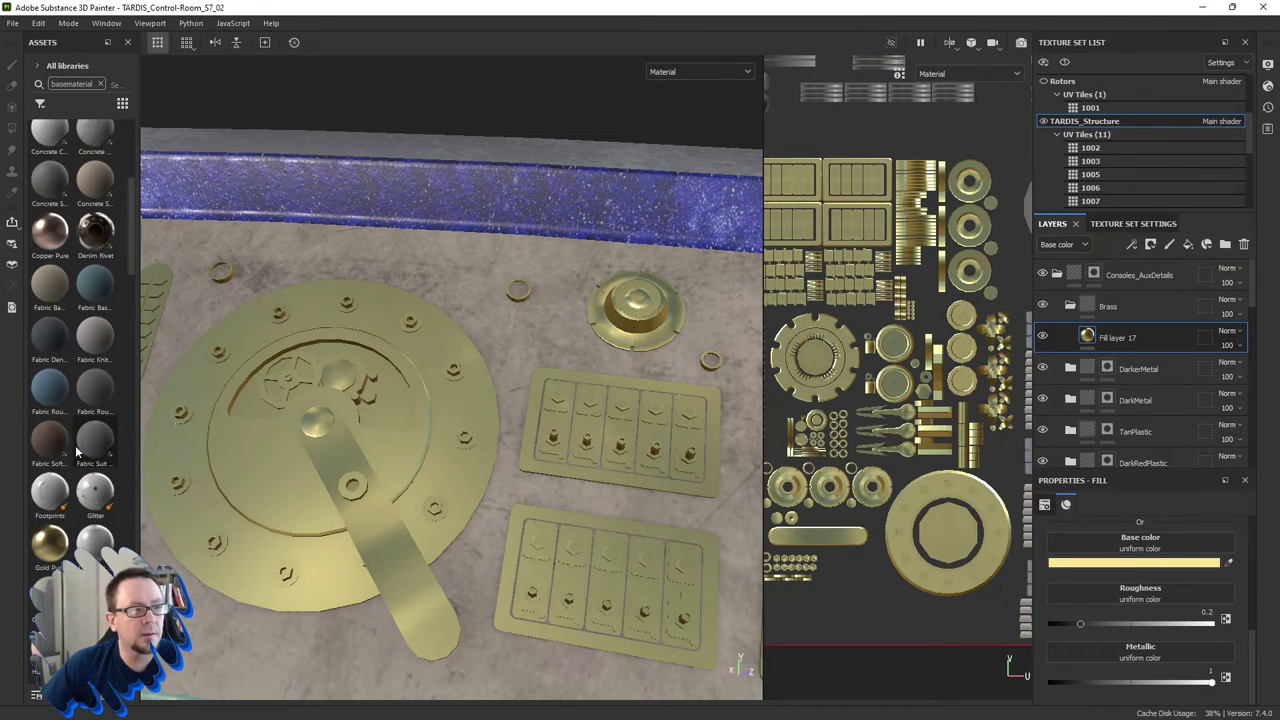
pyautogui.scroll(-5, 60, 500)
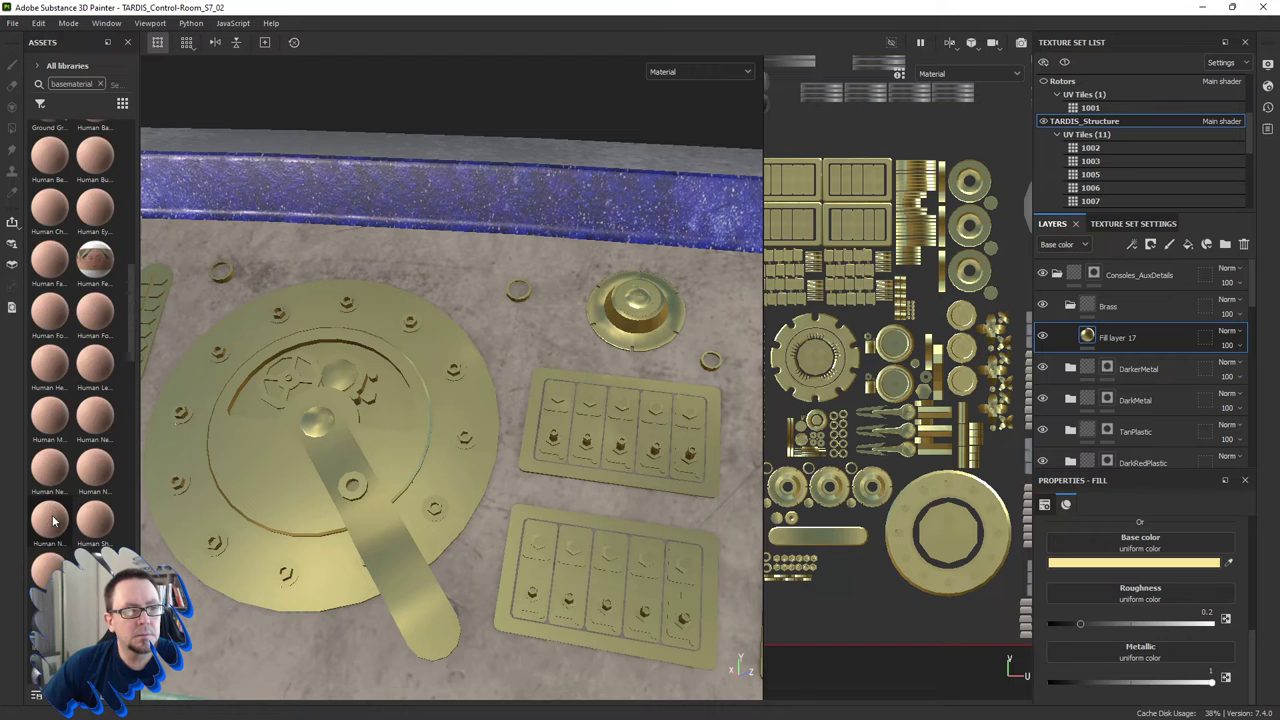
pyautogui.scroll(4, 58, 505)
pyautogui.scroll(4, 68, 475)
pyautogui.scroll(3, 78, 445)
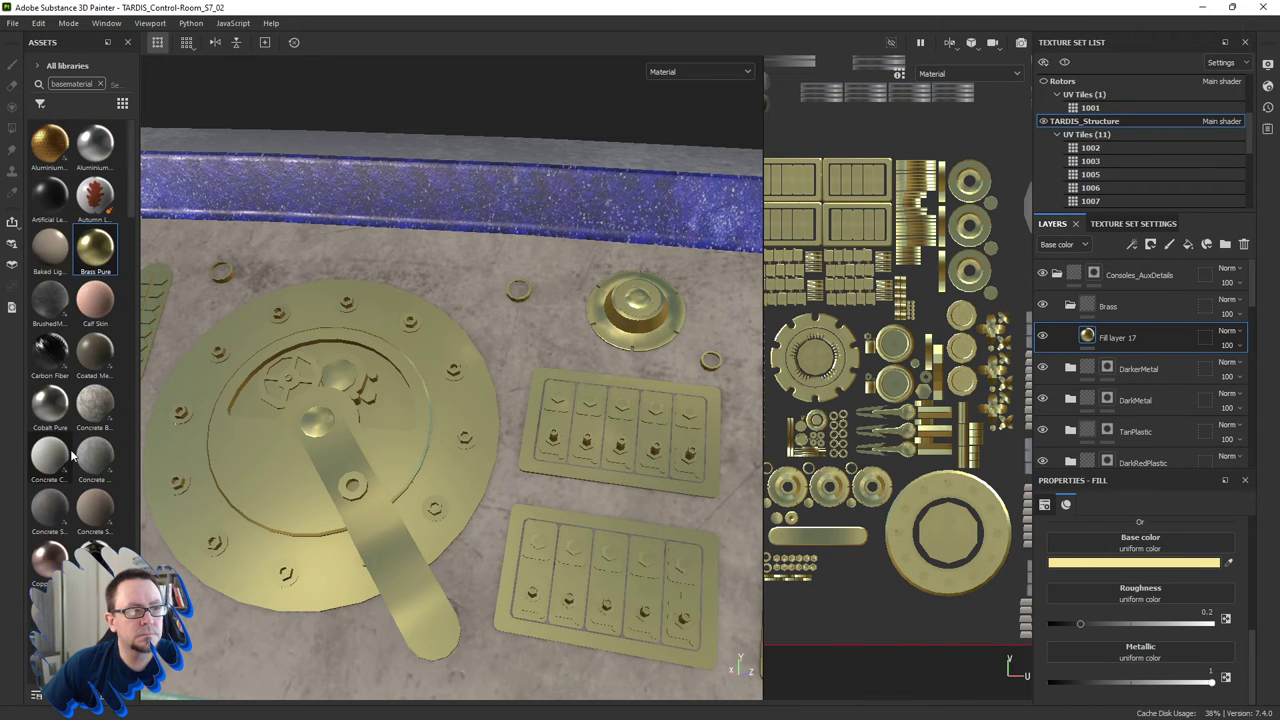
pyautogui.scroll(-3, 84, 415)
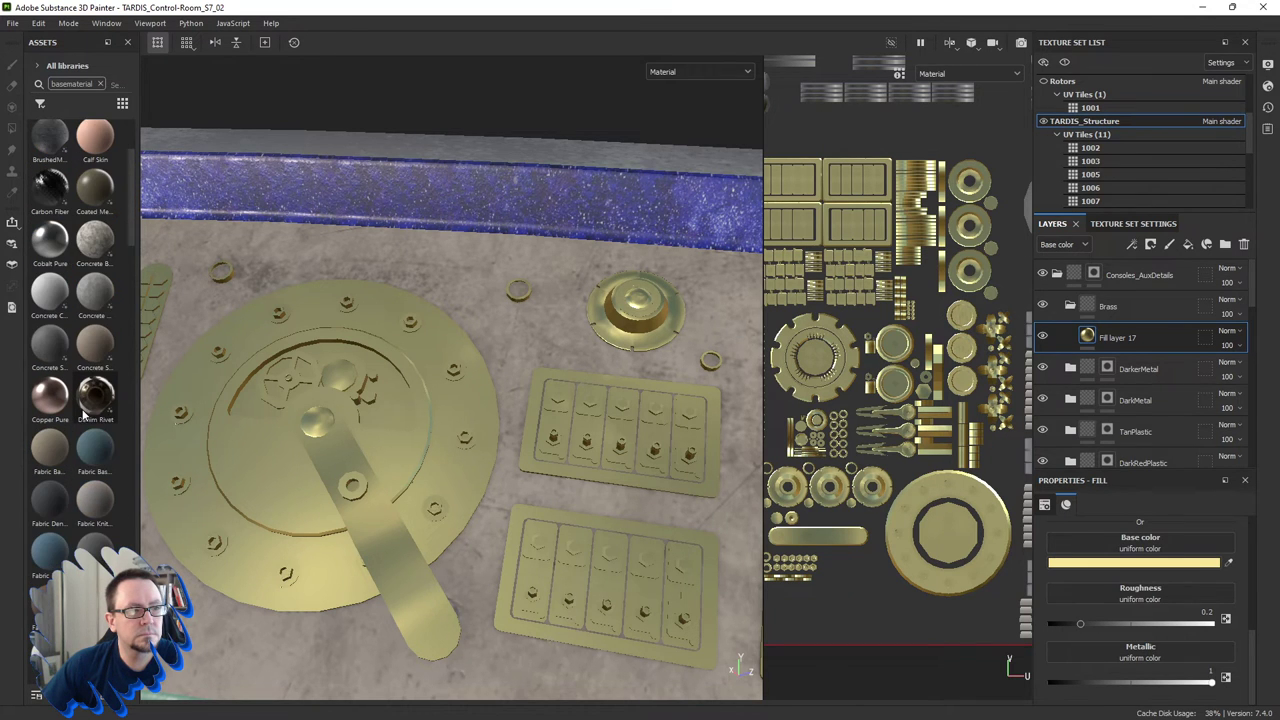
pyautogui.scroll(3, 65, 408)
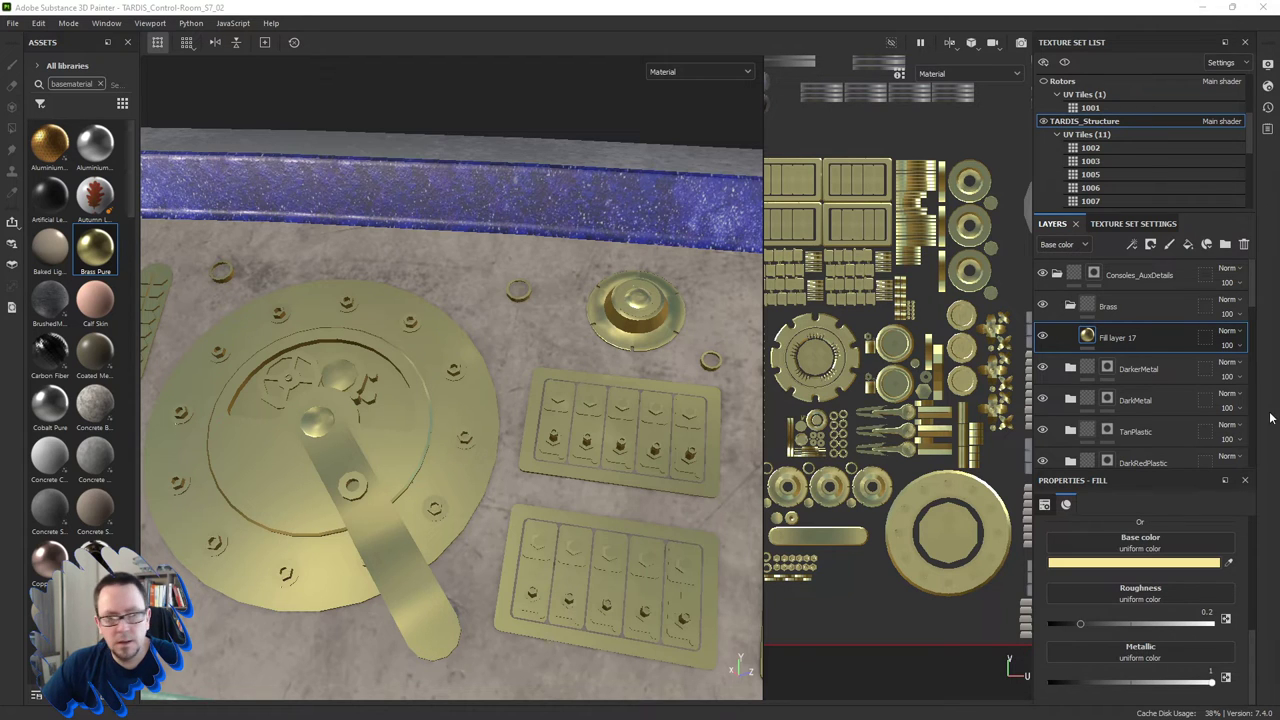
# Try base colour hex values CE975C, E46C47, F5F69B and D7A15C on the brass fill.
pyautogui.click(1159, 566)
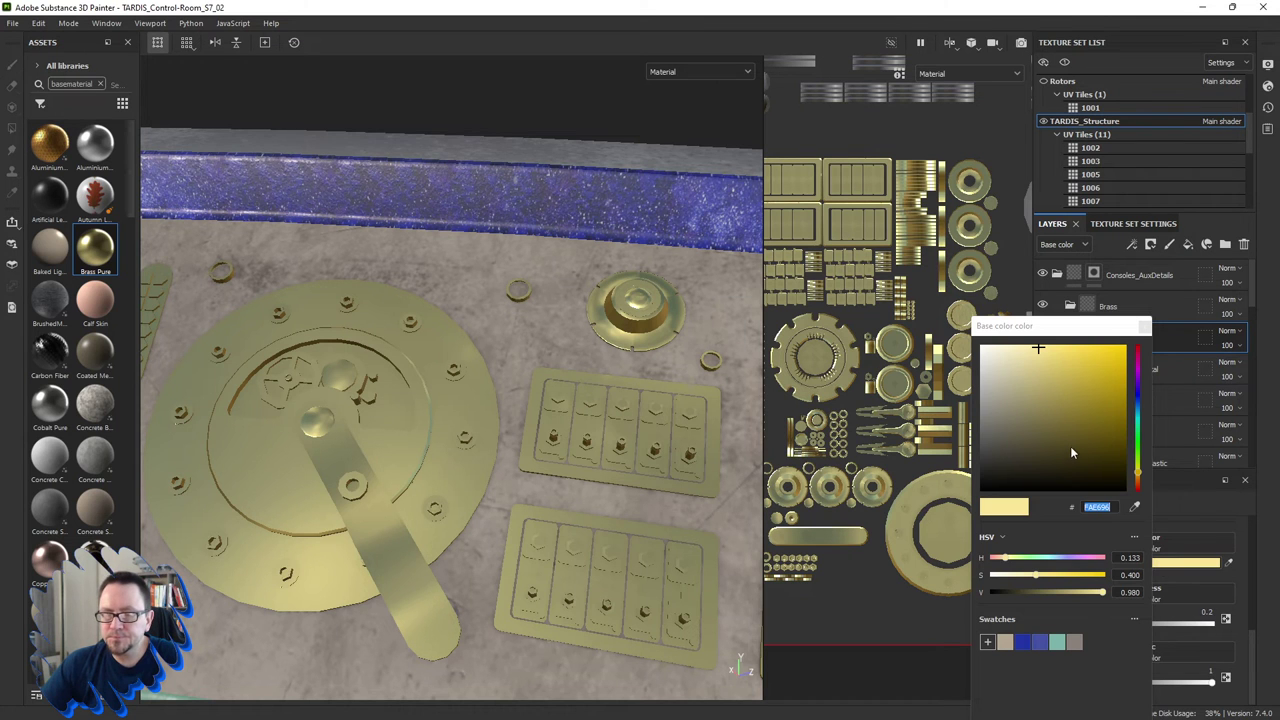
pyautogui.write('CE975C')
pyautogui.press('Return')
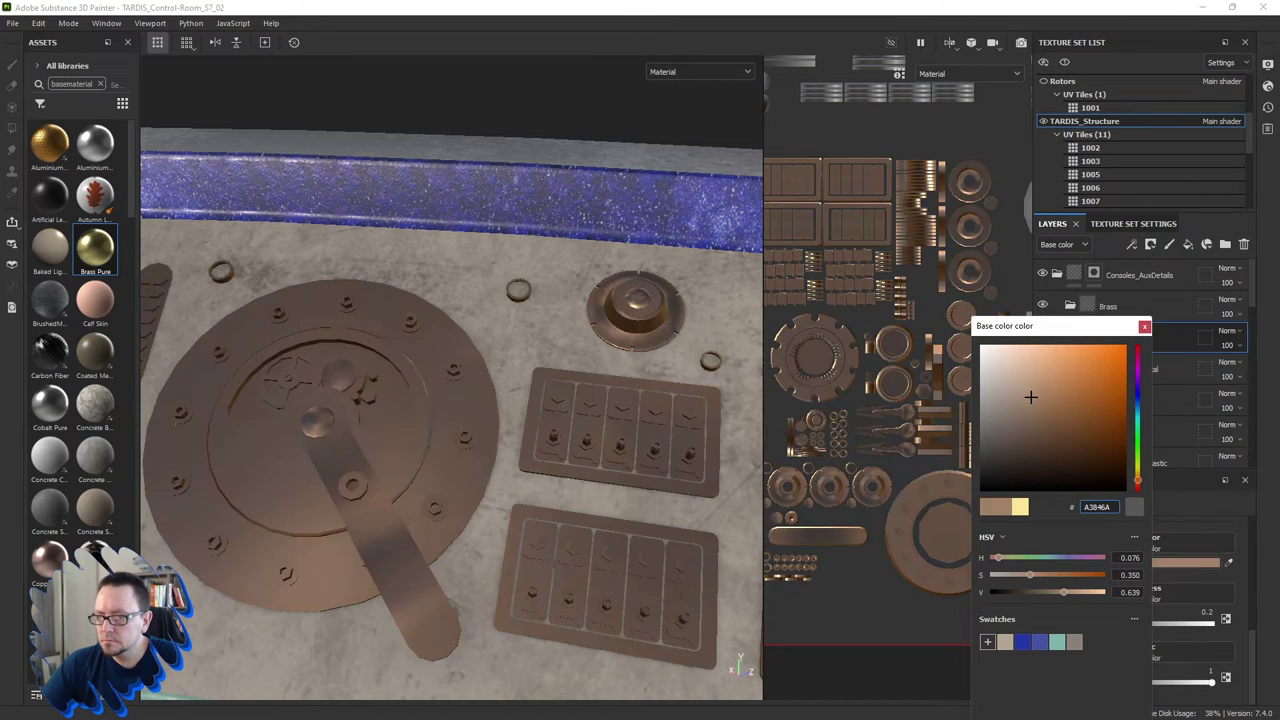
pyautogui.write('E46C47')
pyautogui.press('Return')
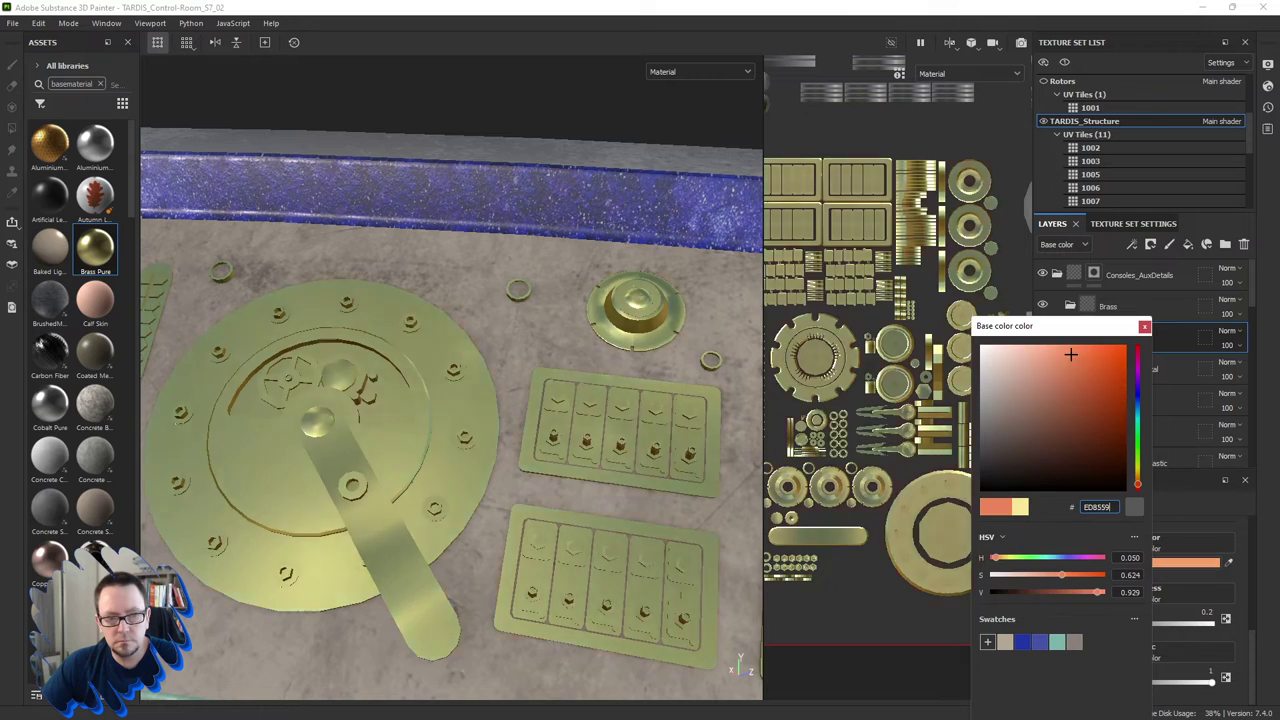
pyautogui.write('F5F69B')
pyautogui.press('Return')
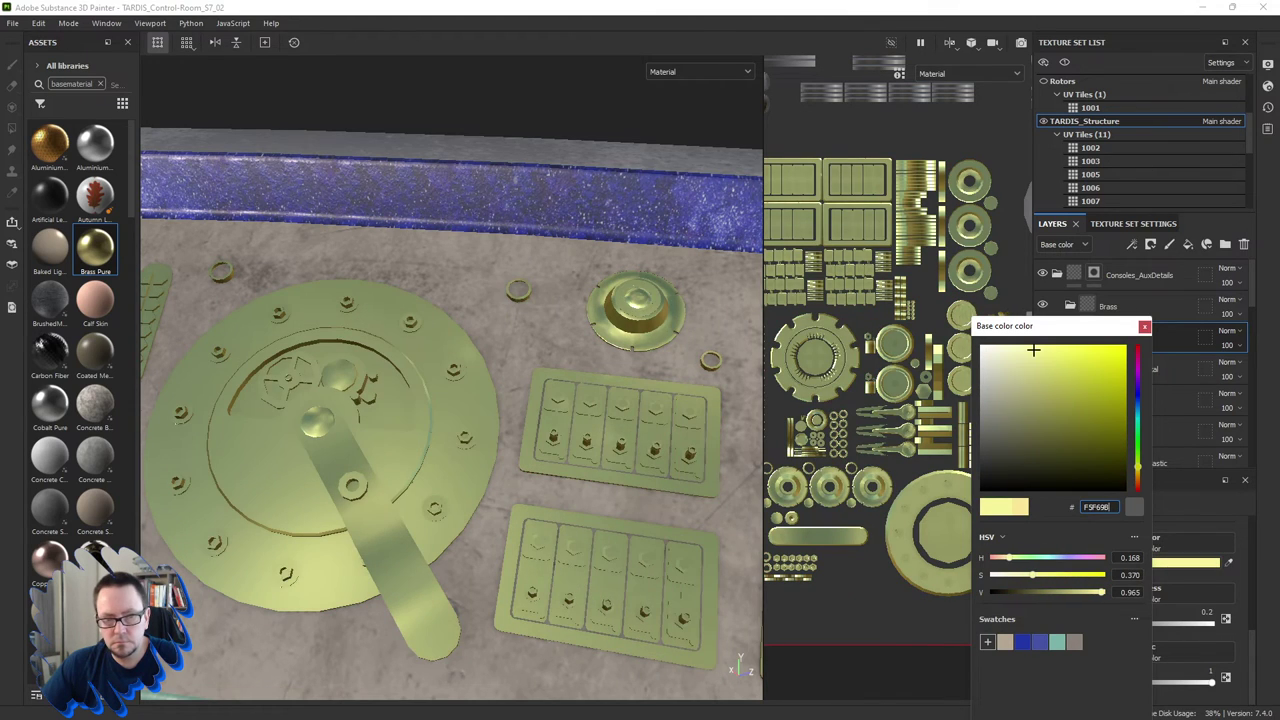
pyautogui.write('D7A15C')
pyautogui.press('Return')
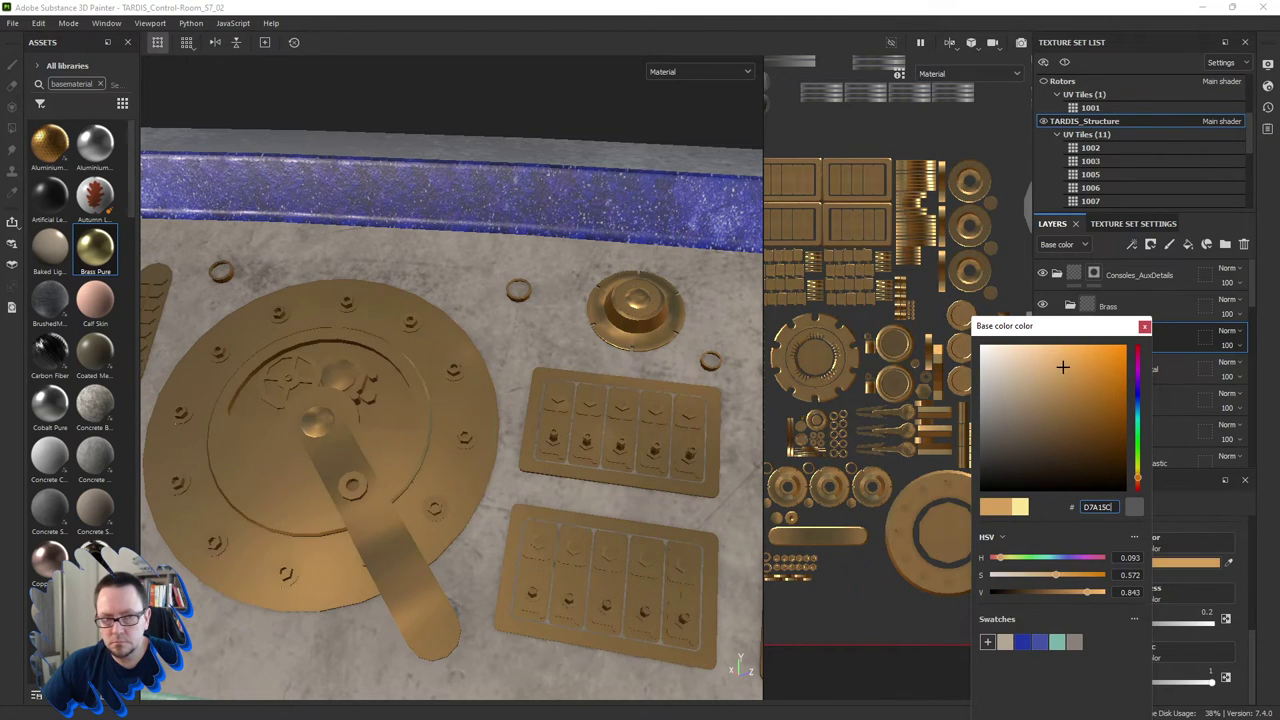
# Settle the brass fill's base colour on warm gold FFCC7F after trying D09F56.
pyautogui.write('D09F56')
pyautogui.press('Return')
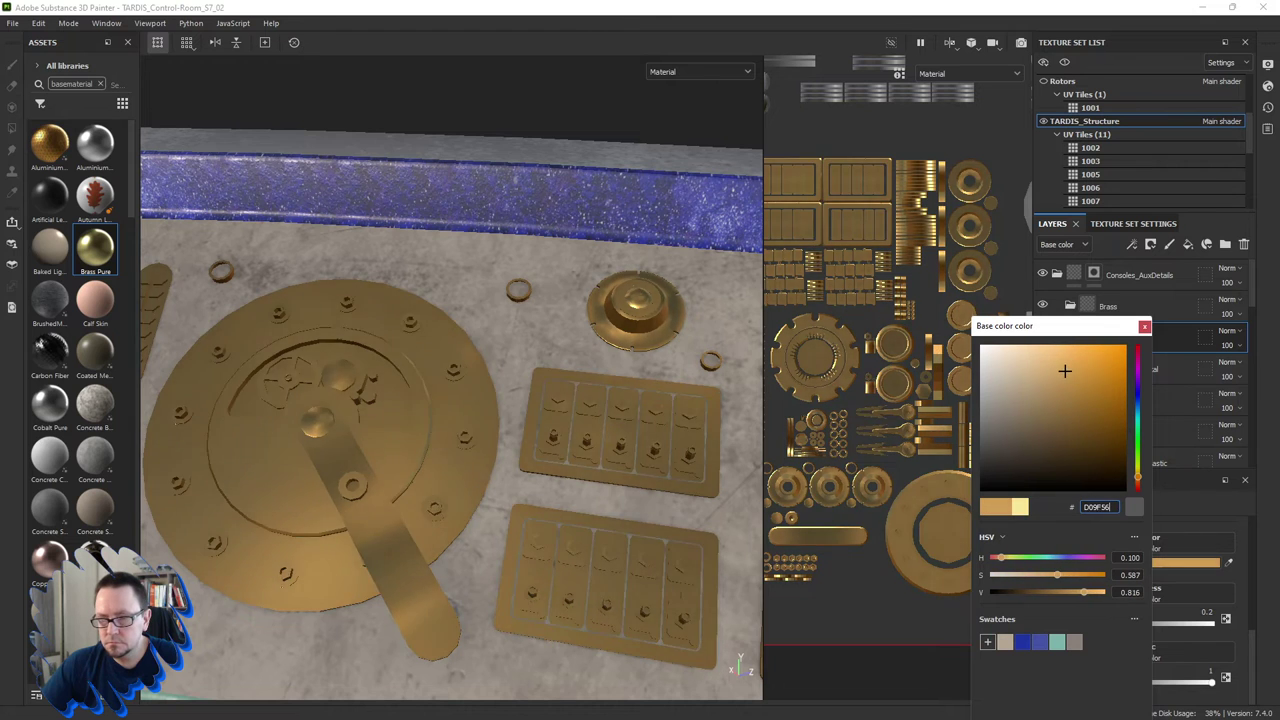
pyautogui.moveTo(1065, 371); pyautogui.dragTo(1052, 346)
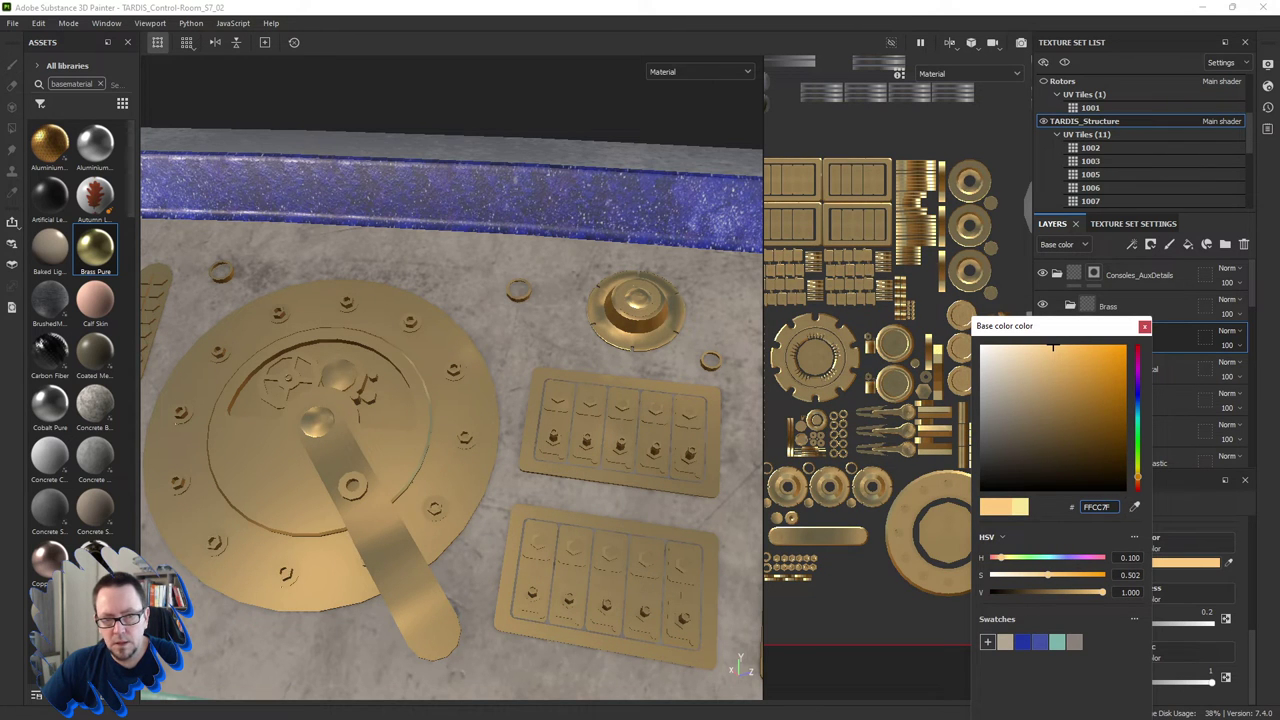
pyautogui.click(1146, 325)
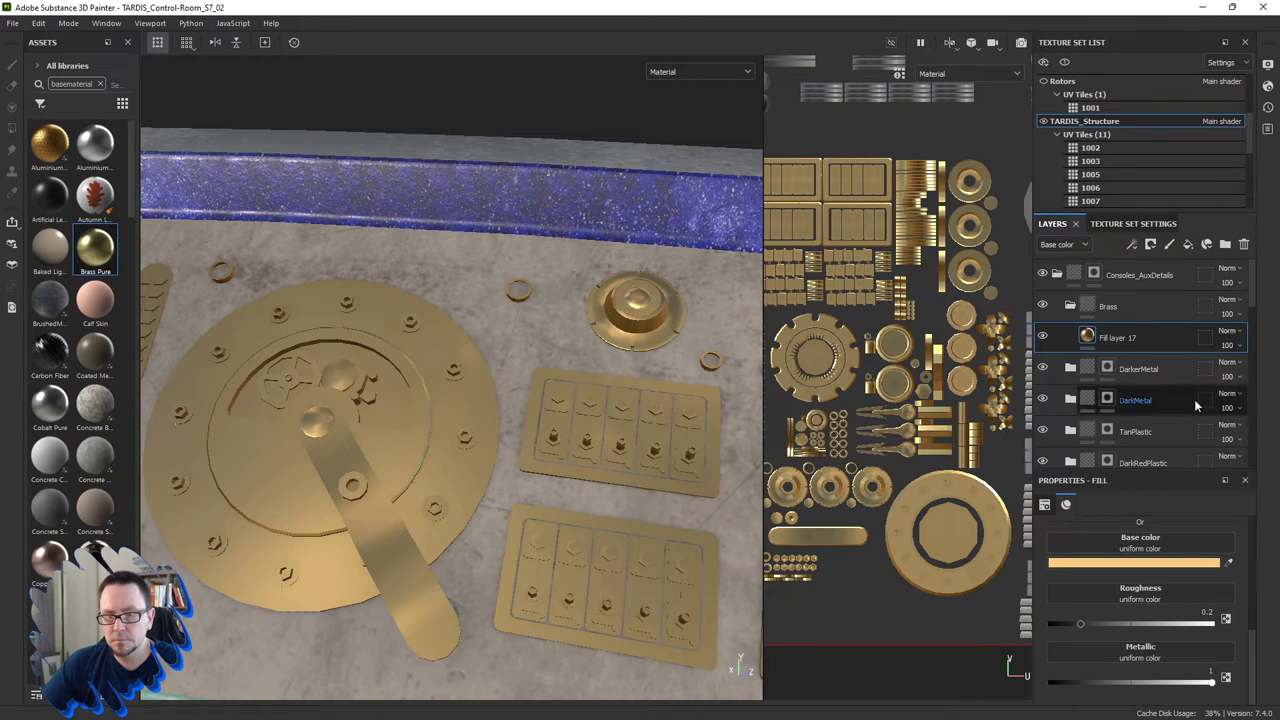
pyautogui.click(1157, 563)
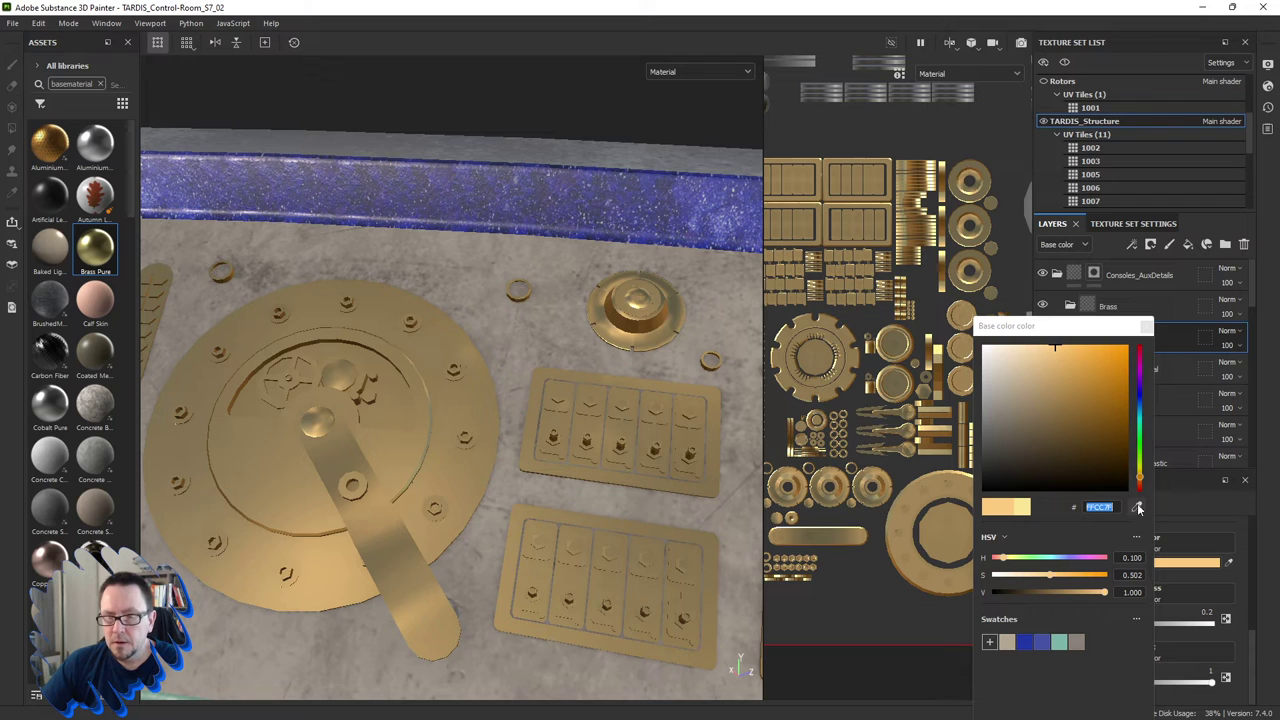
# Add a new white Fill layer 18 above Fill layer 17 and hide it.
pyautogui.click(1147, 329)
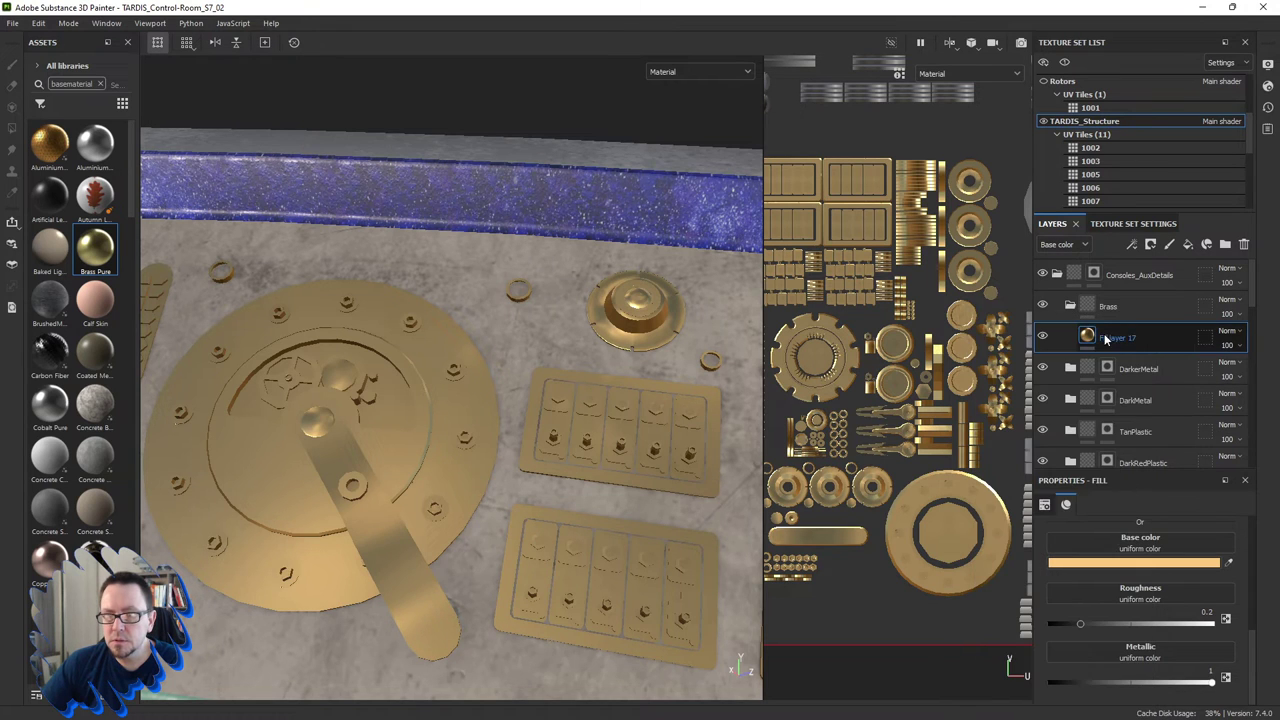
pyautogui.rightClick(1093, 333)
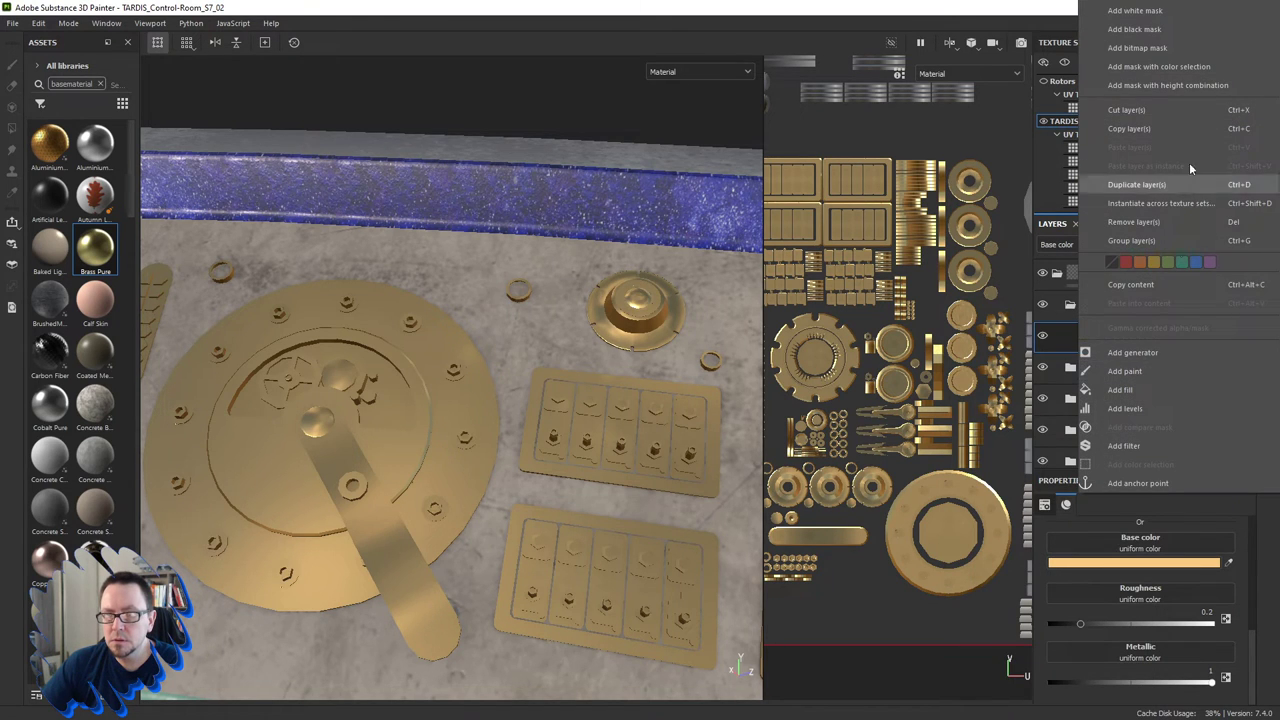
pyautogui.click(1041, 17)
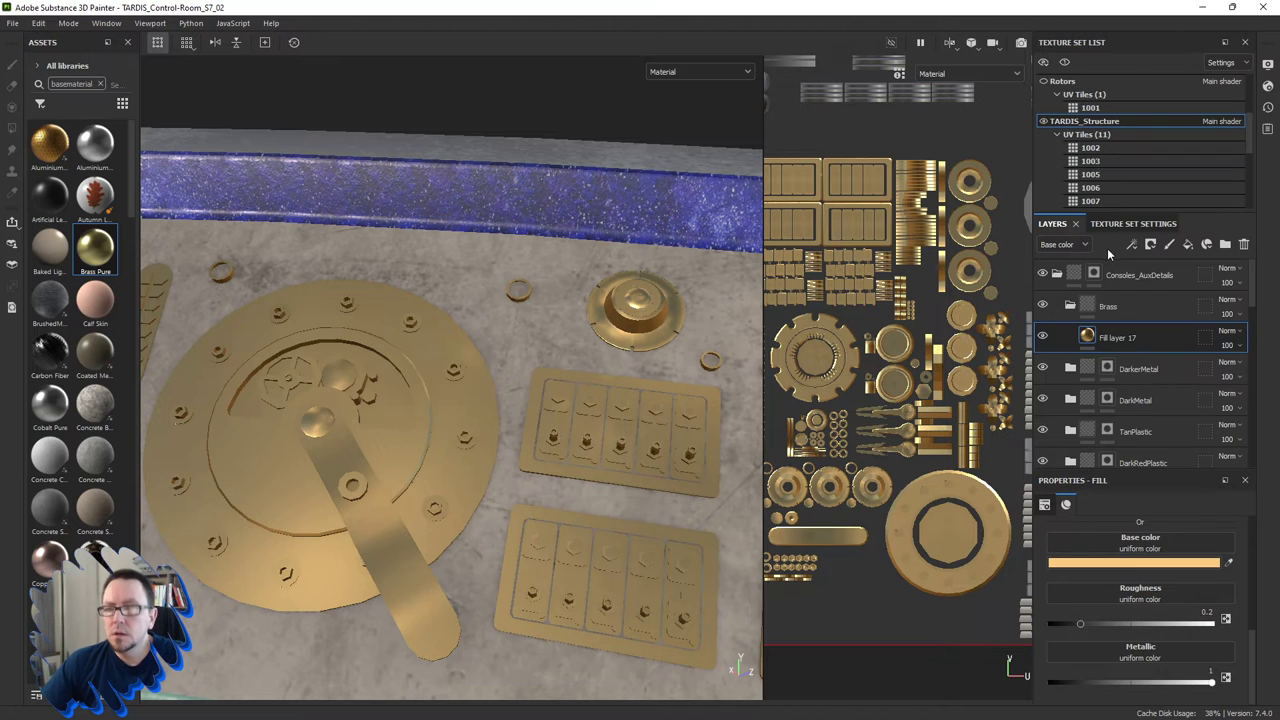
pyautogui.click(1189, 245)
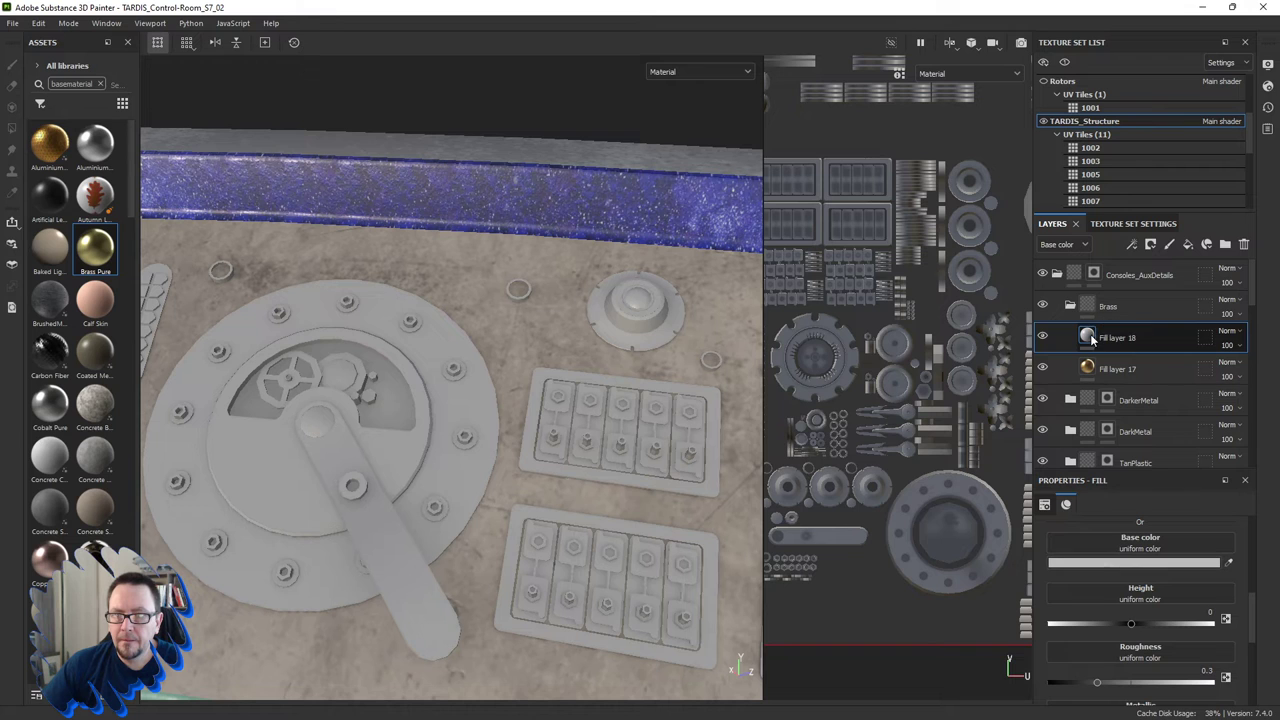
pyautogui.click(1042, 337)
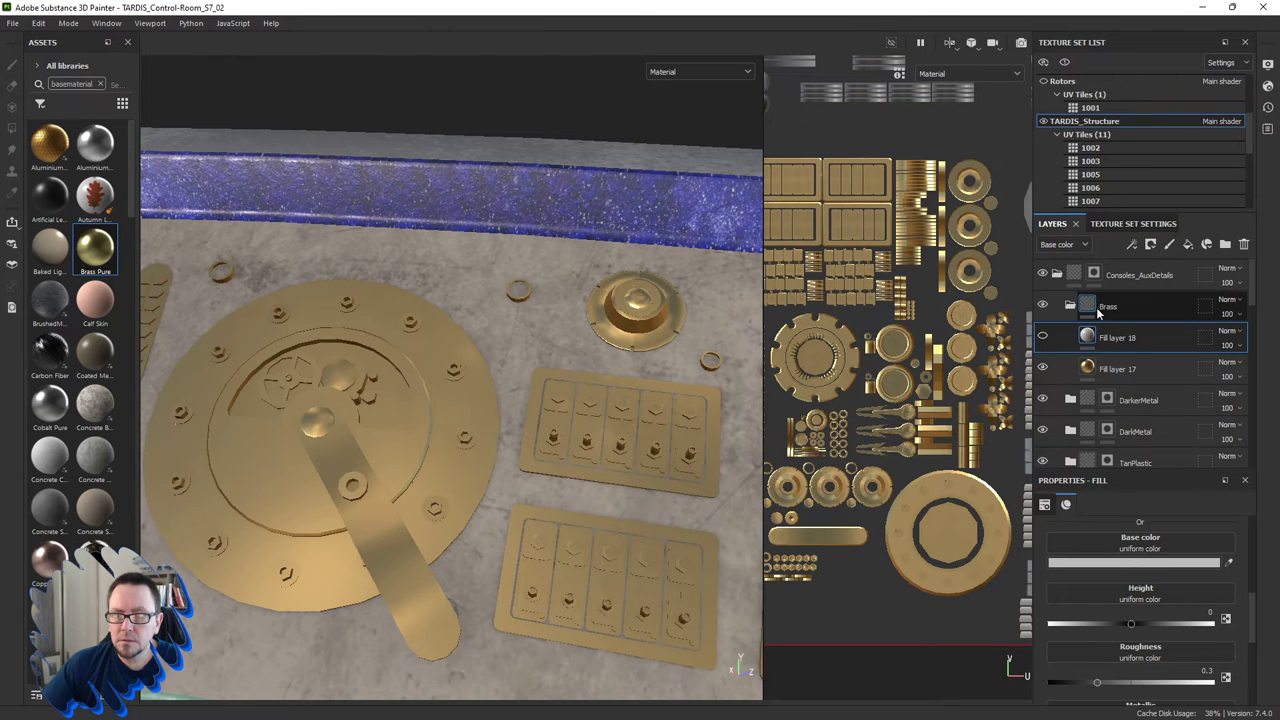
# Add a black mask to the Brass group.
pyautogui.click(1091, 310)
pyautogui.rightClick(1091, 310)
pyautogui.click(1128, 333)
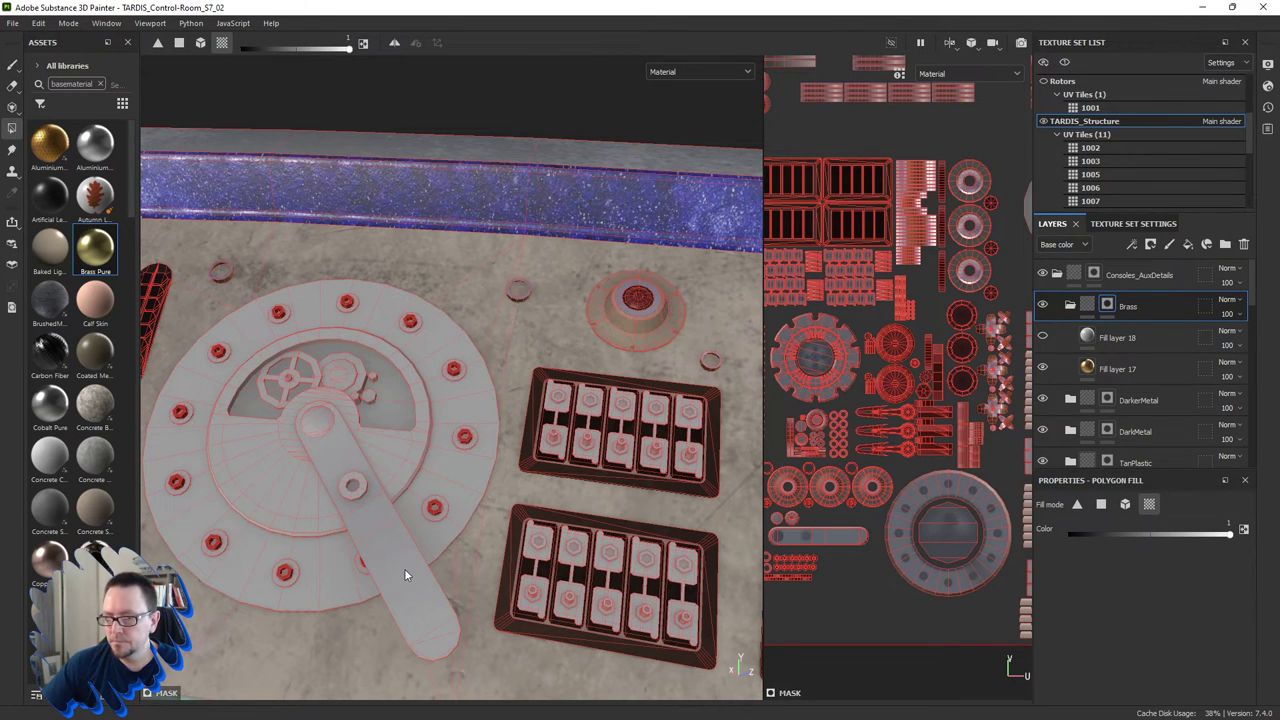
# Polygon-fill the first dial's inner ring, lever arm and pivot ring into the Brass mask.
pyautogui.click(303, 507)
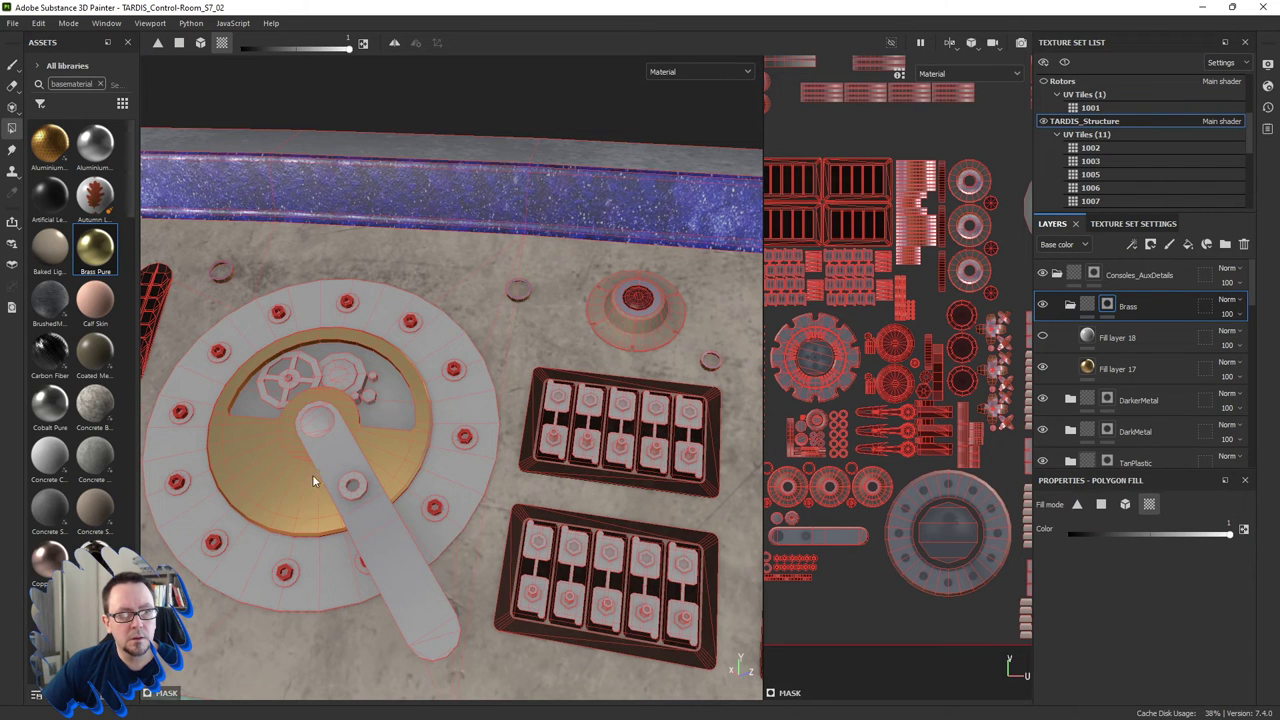
pyautogui.click(322, 474)
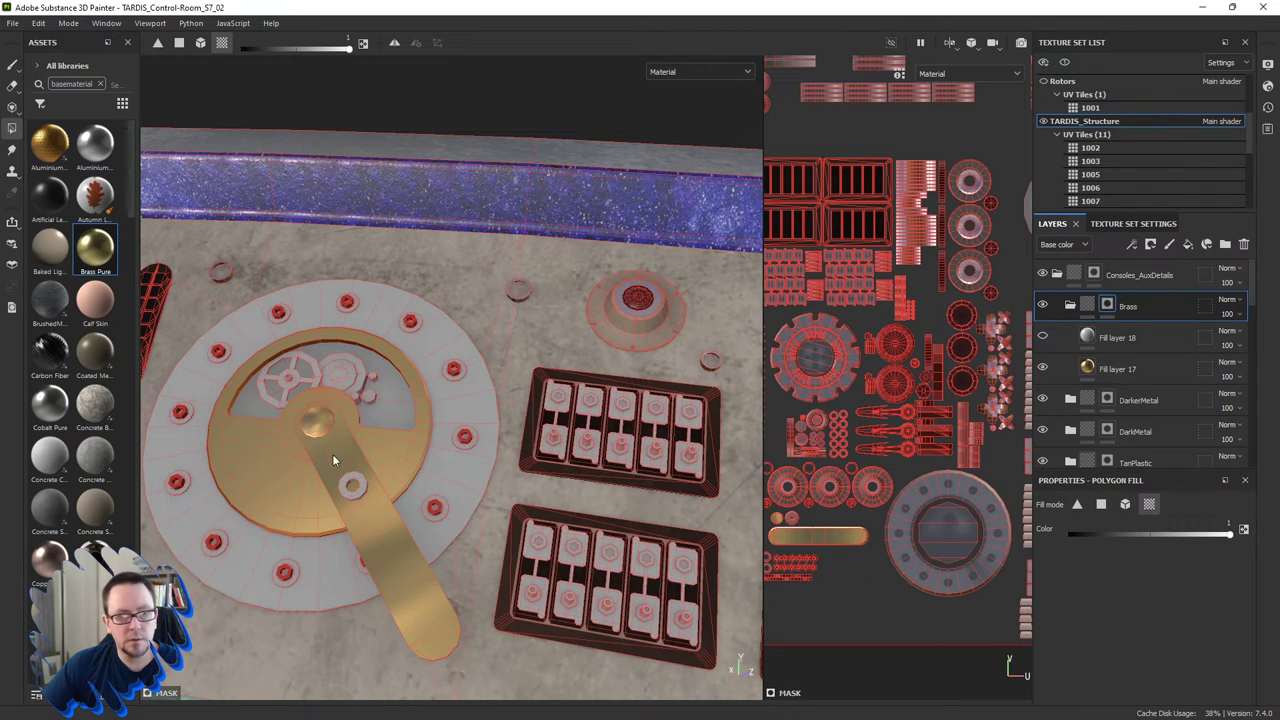
pyautogui.click(350, 492)
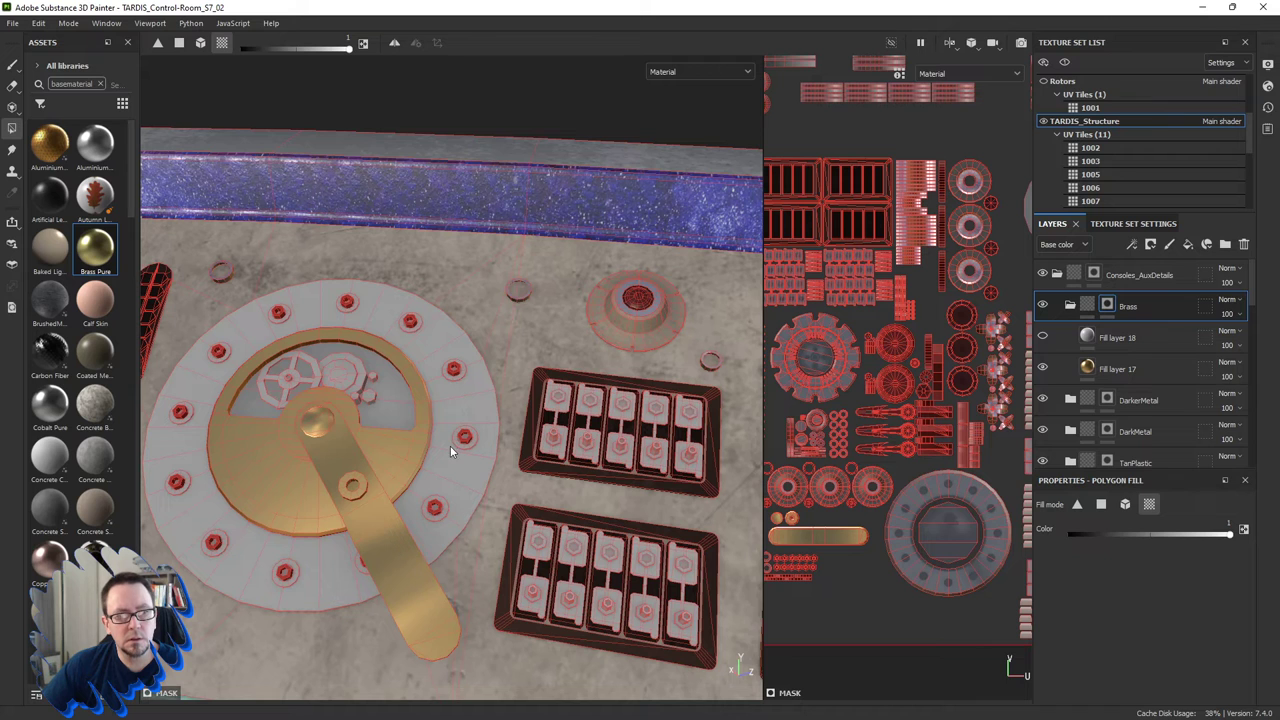
pyautogui.scroll(4, 453, 363)
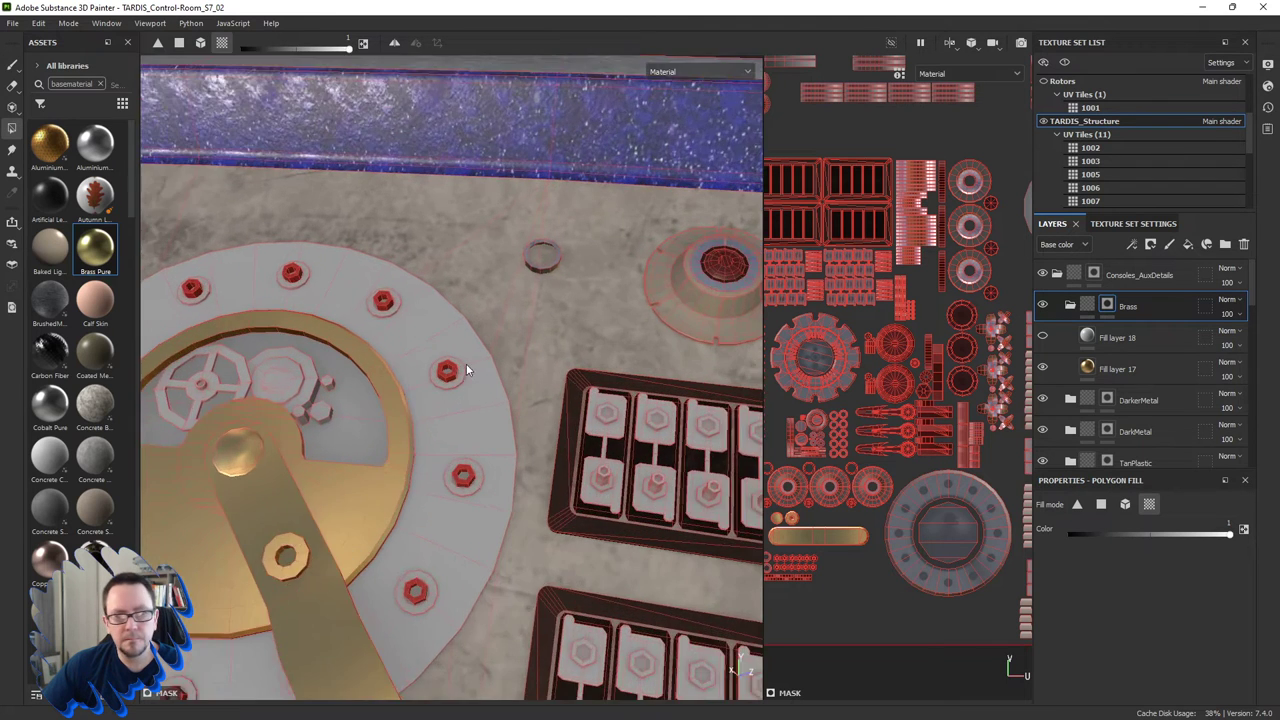
pyautogui.moveTo(460, 570)
pyautogui.keyDown('alt'); pyautogui.mouseDown()
pyautogui.moveTo(490, 430)
pyautogui.moveTo(464, 530)
pyautogui.mouseUp(); pyautogui.keyUp('alt')
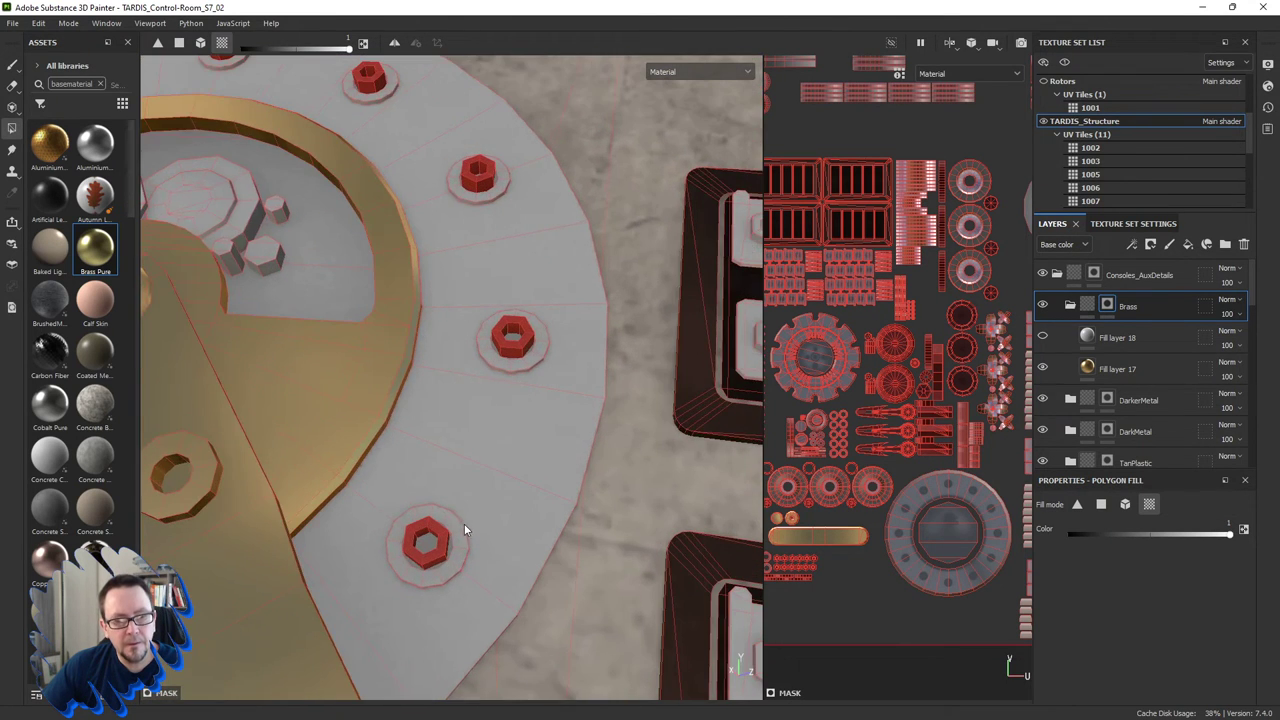
# Polygon-fill each bolt washer around the dial into the Brass mask.
pyautogui.click(490, 351)
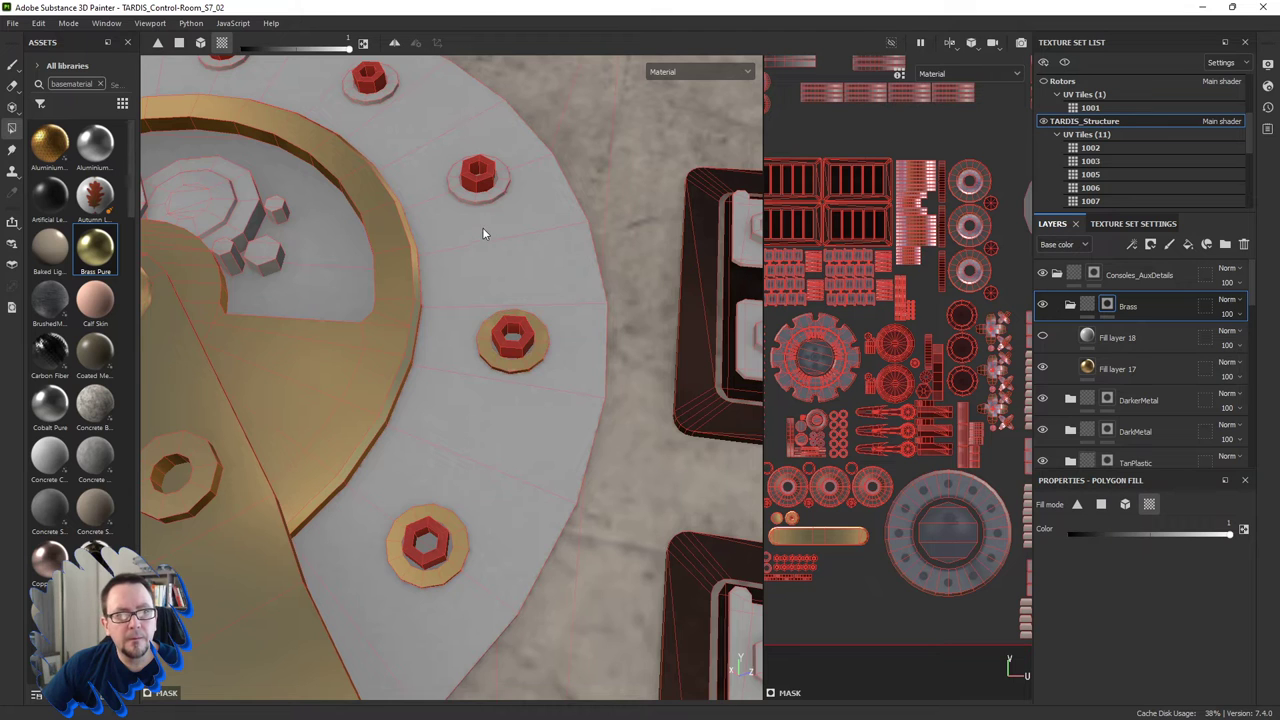
pyautogui.moveTo(506, 295)
pyautogui.keyDown('alt'); pyautogui.mouseDown()
pyautogui.moveTo(503, 346)
pyautogui.moveTo(577, 443)
pyautogui.mouseUp(); pyautogui.keyUp('alt')
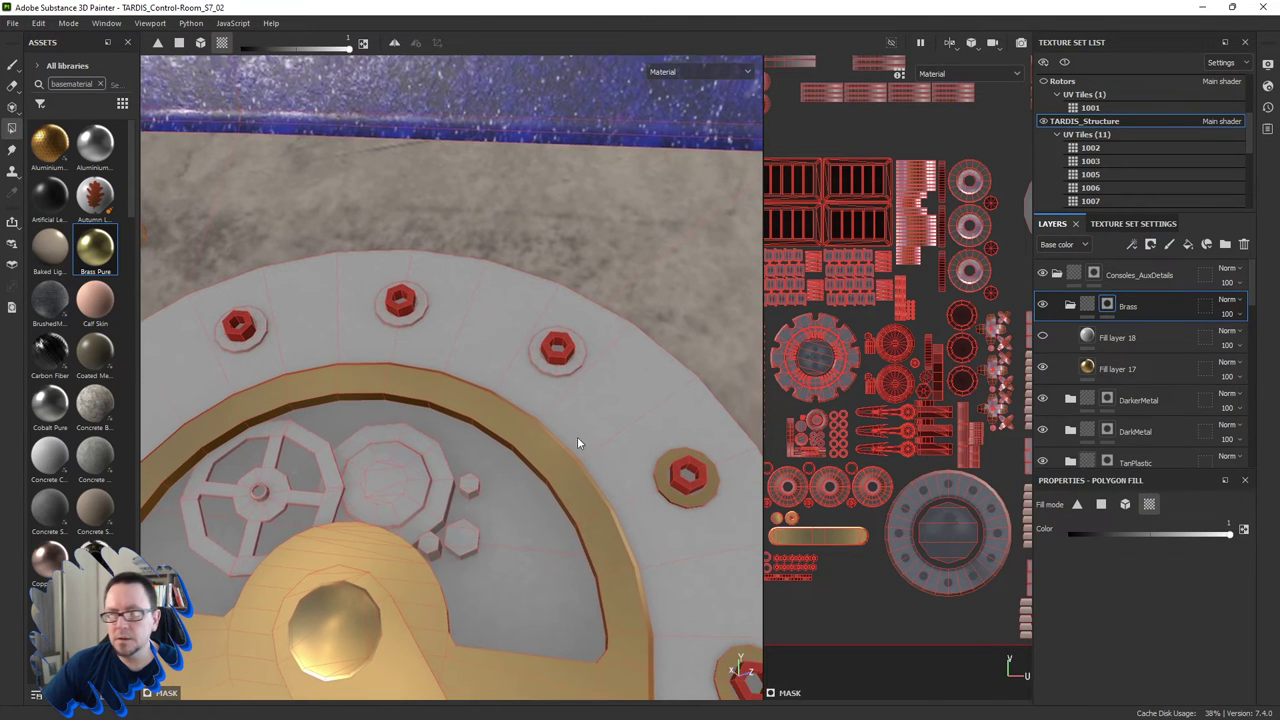
pyautogui.click(538, 366)
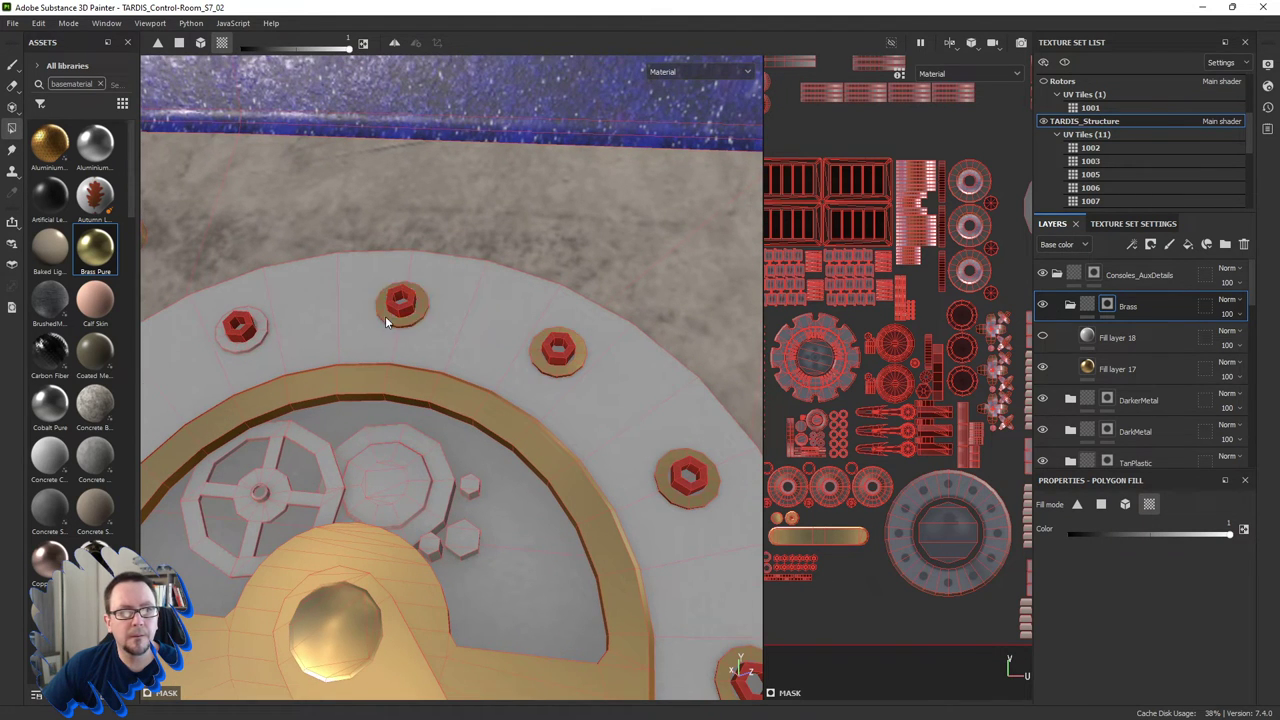
pyautogui.moveTo(258, 340)
pyautogui.keyDown('alt'); pyautogui.mouseDown()
pyautogui.moveTo(414, 343)
pyautogui.moveTo(351, 395)
pyautogui.mouseUp(); pyautogui.keyUp('alt')
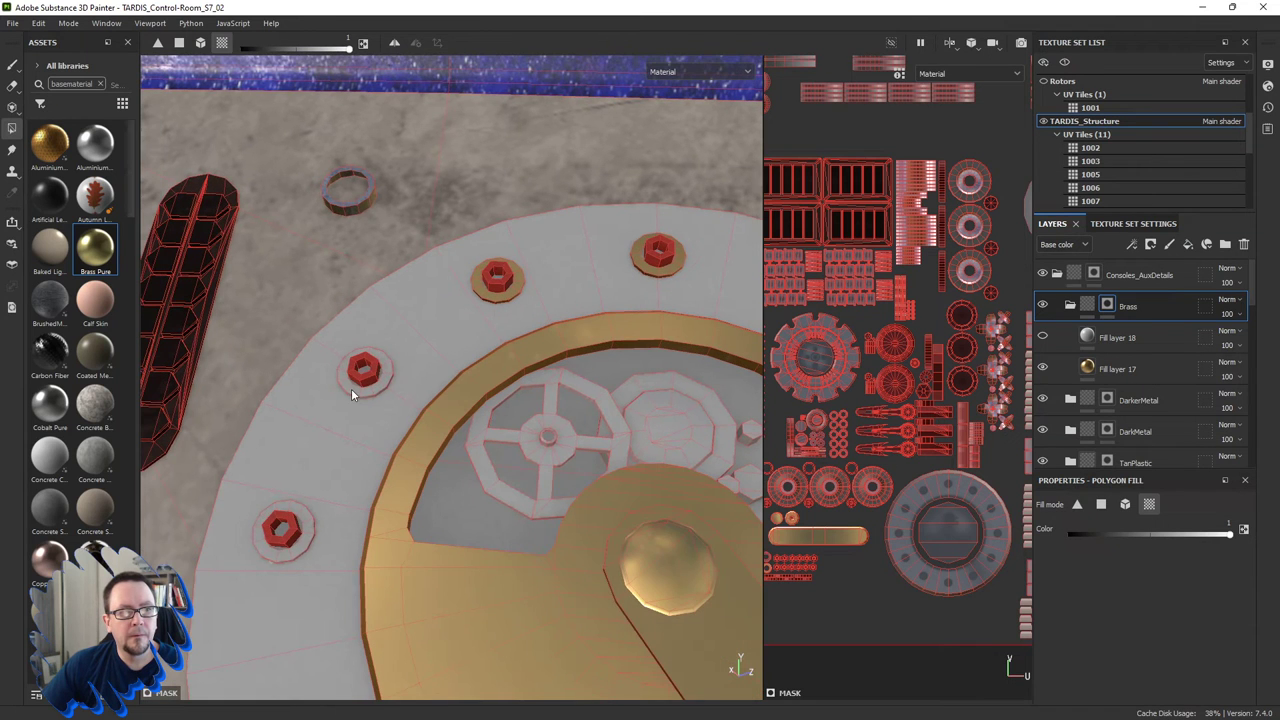
pyautogui.moveTo(314, 523)
pyautogui.keyDown('alt'); pyautogui.mouseDown()
pyautogui.moveTo(332, 557)
pyautogui.moveTo(358, 350)
pyautogui.mouseUp(); pyautogui.keyUp('alt')
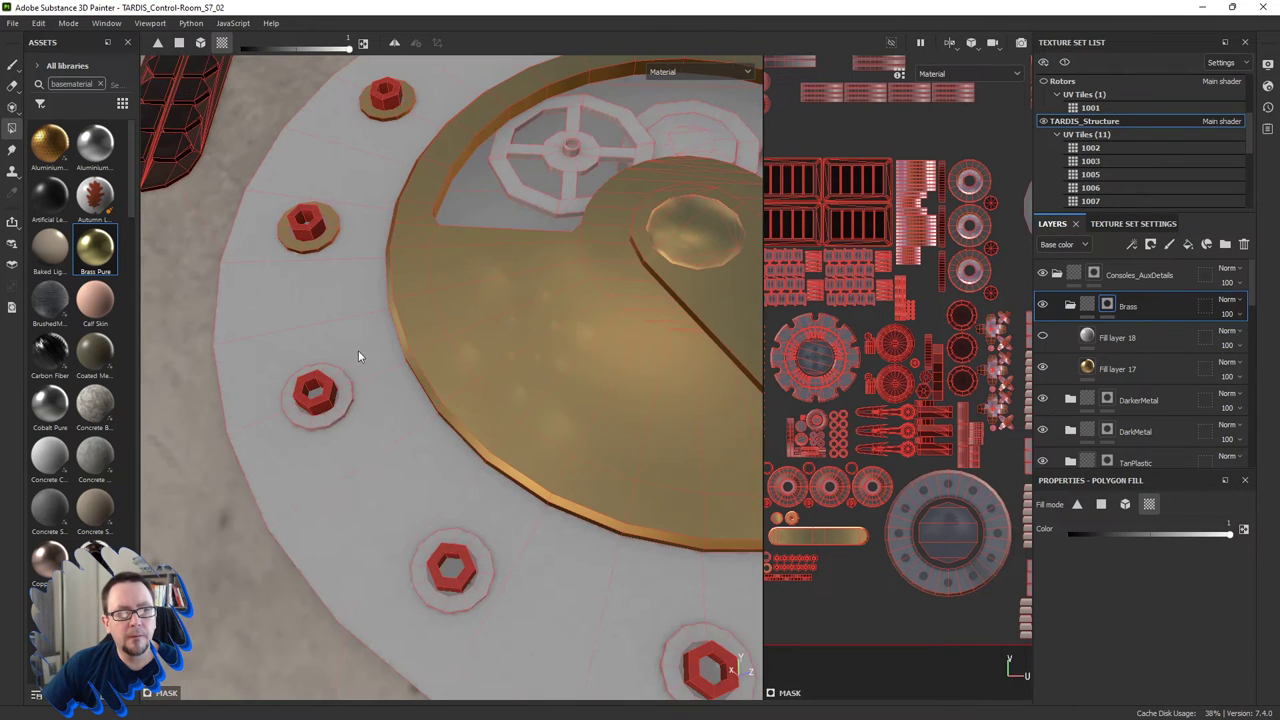
pyautogui.click(339, 408)
pyautogui.click(458, 540)
pyautogui.keyDown('alt'); pyautogui.moveTo(458, 535); pyautogui.dragTo(419, 433); pyautogui.keyUp('alt')
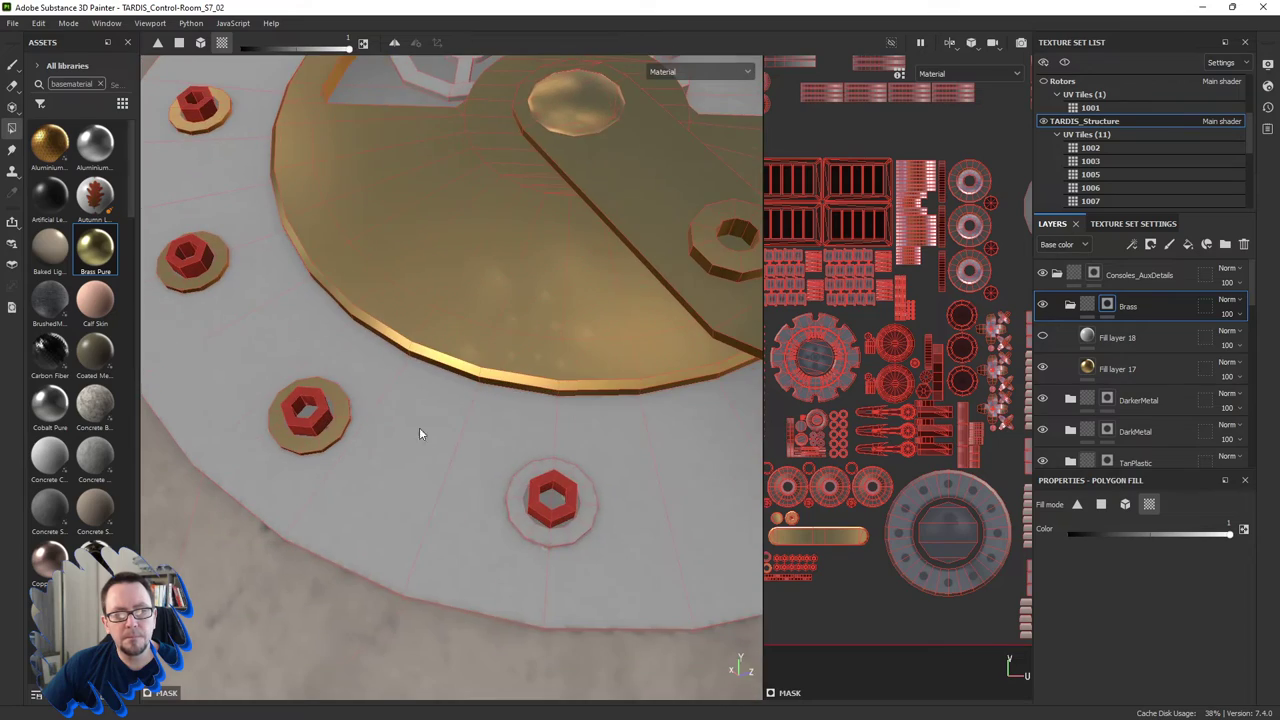
pyautogui.click(517, 494)
pyautogui.moveTo(517, 494)
pyautogui.keyDown('alt'); pyautogui.mouseDown()
pyautogui.moveTo(599, 490)
pyautogui.moveTo(683, 397)
pyautogui.moveTo(670, 478)
pyautogui.moveTo(641, 309)
pyautogui.moveTo(651, 465)
pyautogui.moveTo(519, 423)
pyautogui.moveTo(494, 480)
pyautogui.moveTo(508, 473)
pyautogui.mouseUp(); pyautogui.keyUp('alt')
pyautogui.click(646, 488)
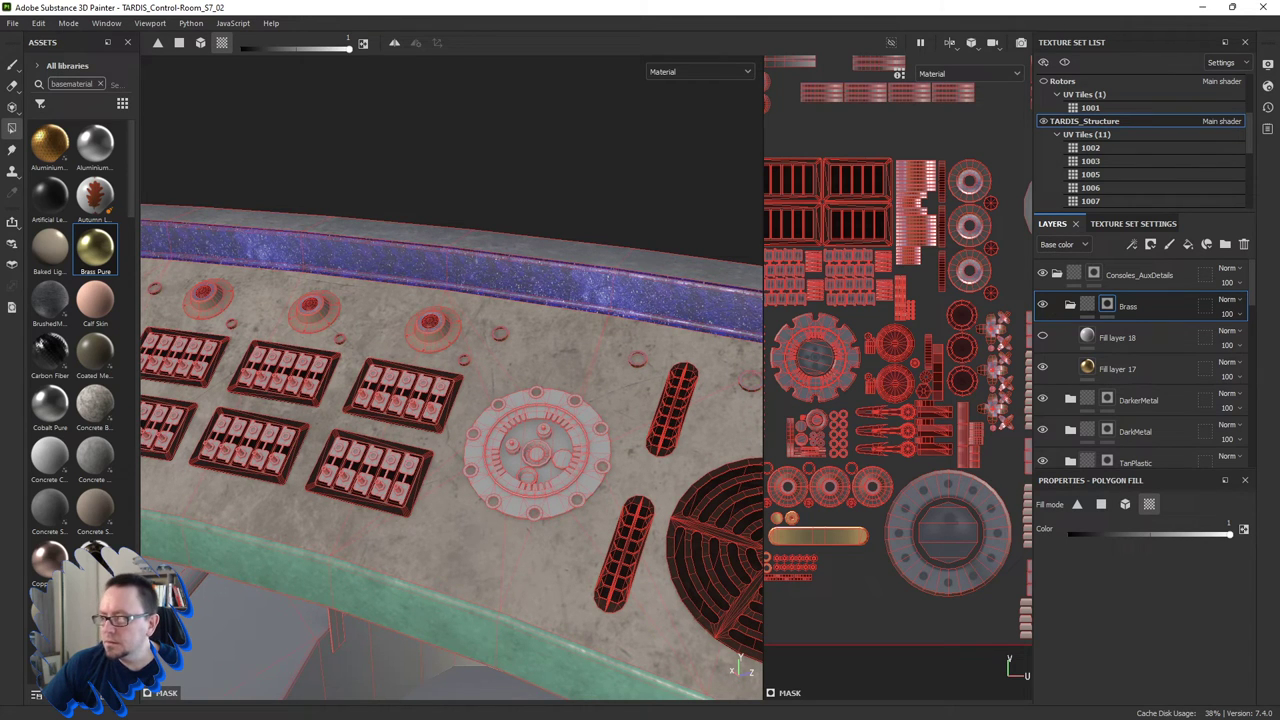
# Zoom onto the second dial and polygon-fill its top, left and side rim rings brass.
pyautogui.scroll(3, 548, 424)
pyautogui.scroll(3, 571, 399)
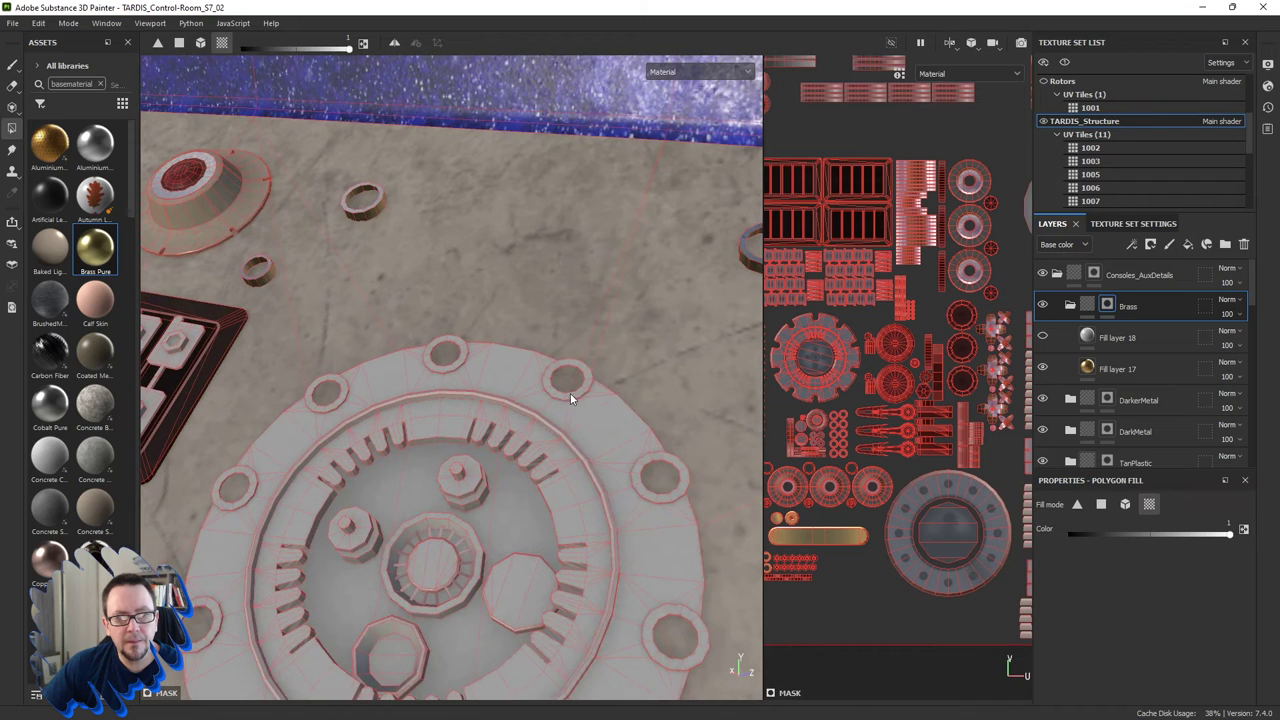
pyautogui.click(653, 458)
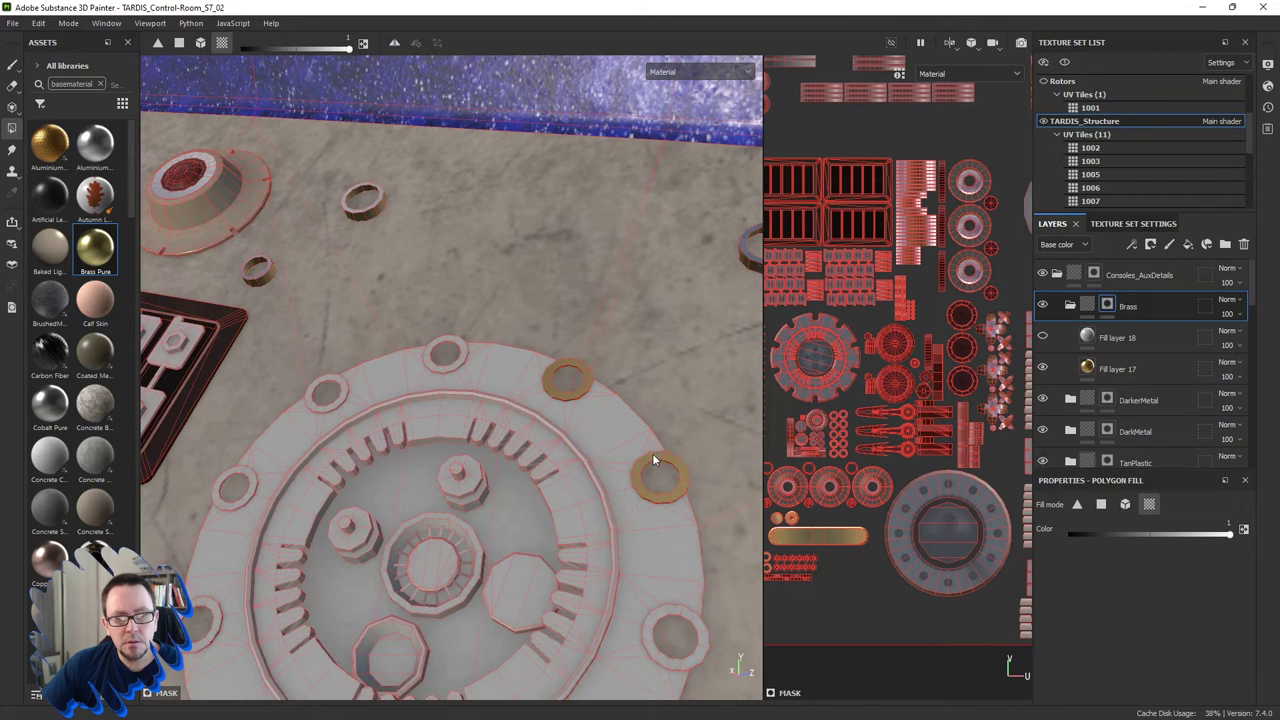
pyautogui.moveTo(672, 610)
pyautogui.keyDown('alt'); pyautogui.mouseDown()
pyautogui.moveTo(617, 486)
pyautogui.moveTo(571, 443)
pyautogui.moveTo(569, 466)
pyautogui.moveTo(651, 529)
pyautogui.moveTo(689, 606)
pyautogui.moveTo(636, 347)
pyautogui.moveTo(614, 457)
pyautogui.moveTo(594, 466)
pyautogui.moveTo(497, 241)
pyautogui.mouseUp(); pyautogui.keyUp('alt')
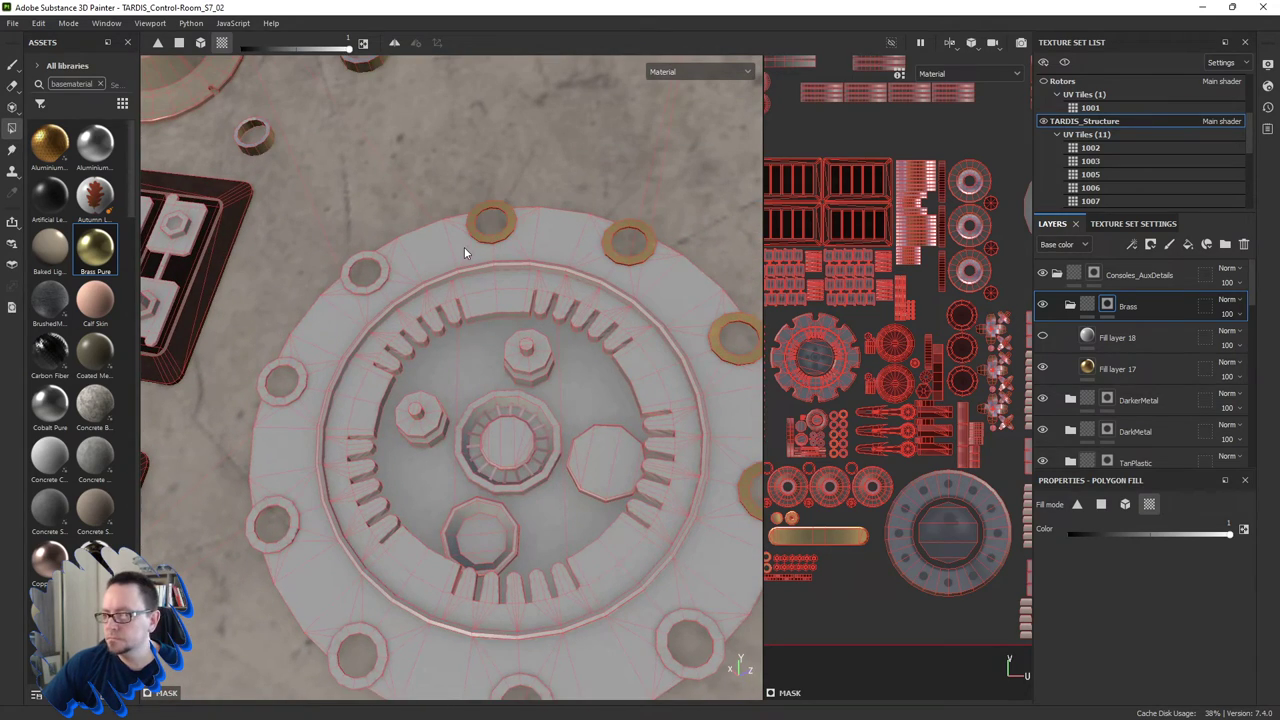
pyautogui.click(384, 272)
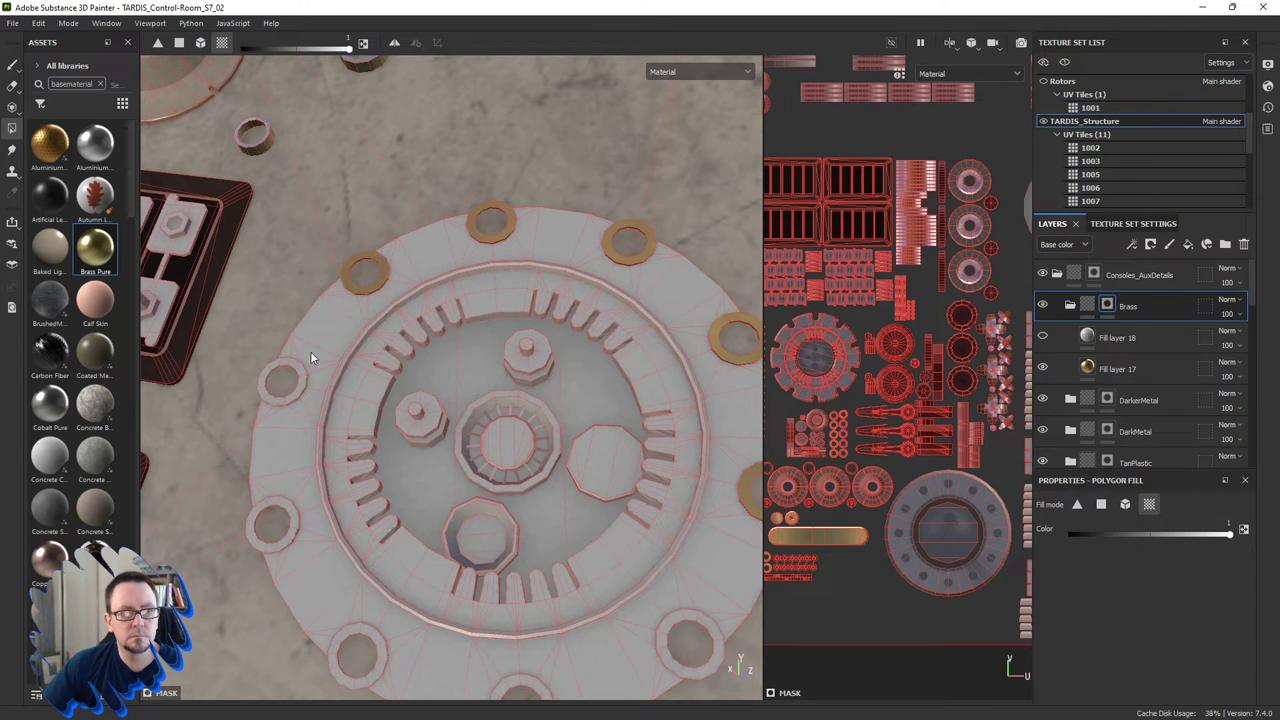
pyautogui.click(299, 386)
pyautogui.click(287, 514)
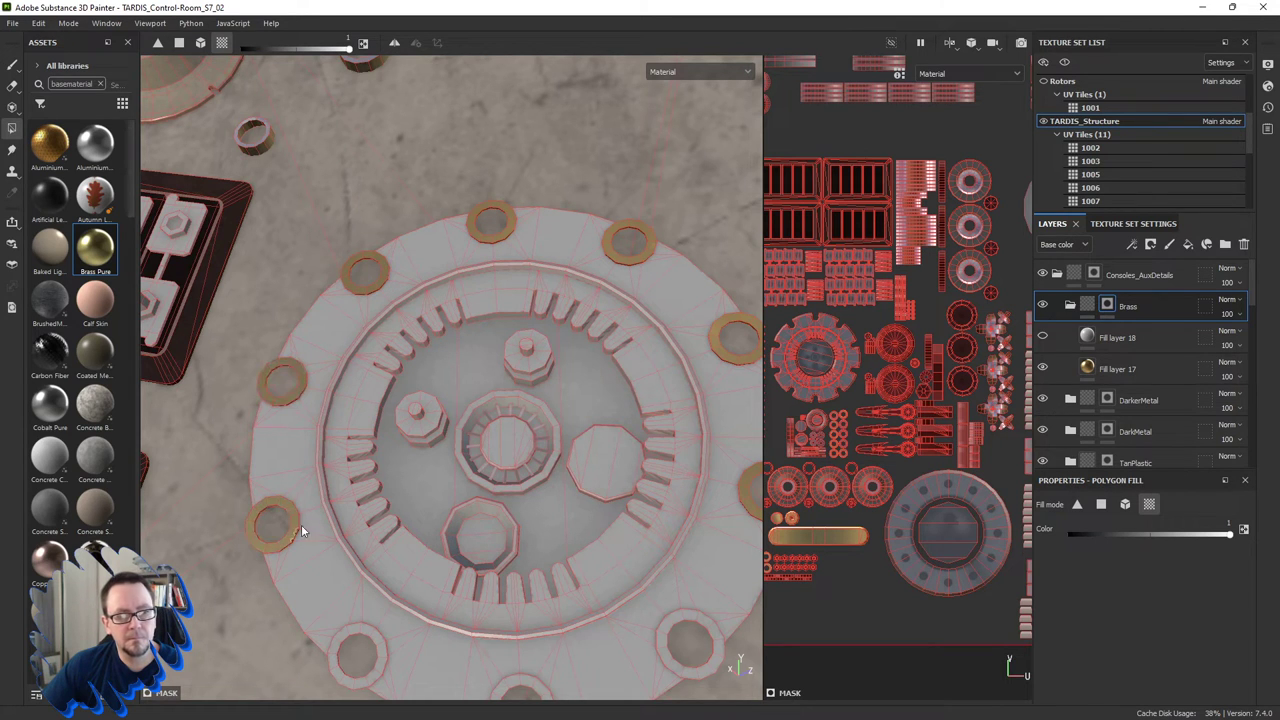
pyautogui.click(379, 642)
# Brass the bottom and lower-right rim rings, then orbit back to a top-down console view.
pyautogui.moveTo(396, 644); pyautogui.dragTo(467, 563, button='middle')
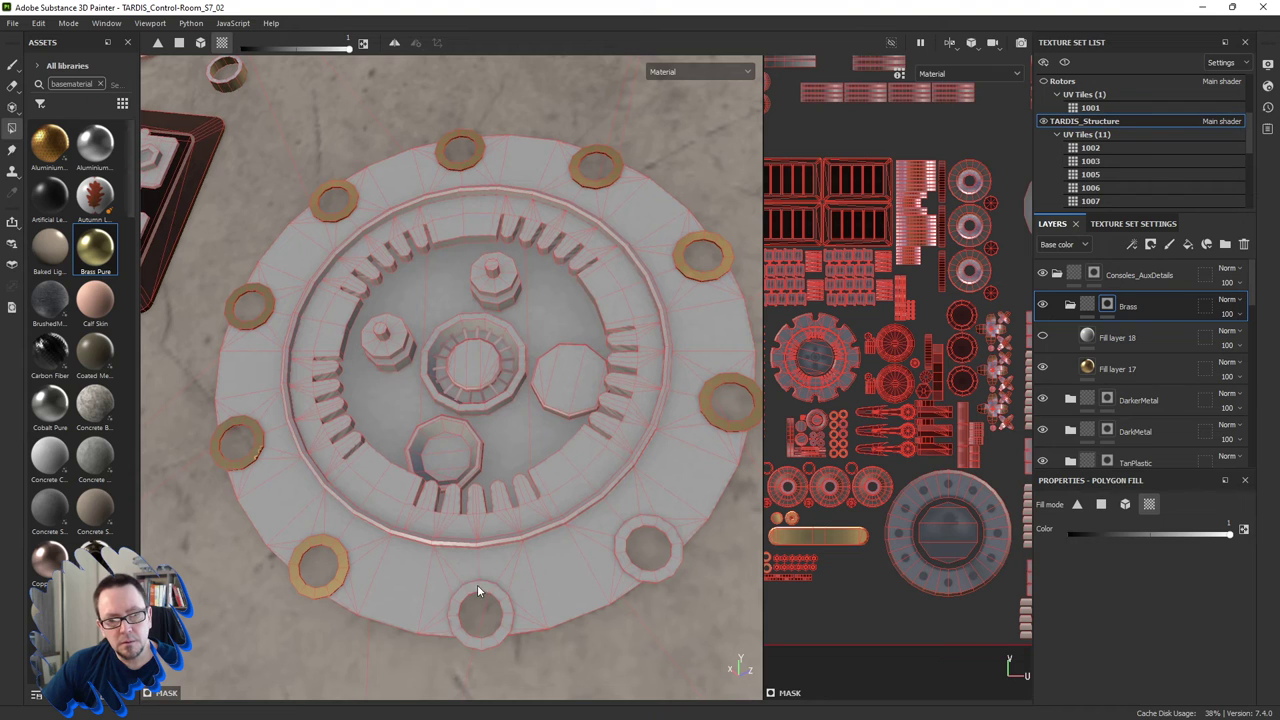
pyautogui.click(477, 586)
pyautogui.click(626, 531)
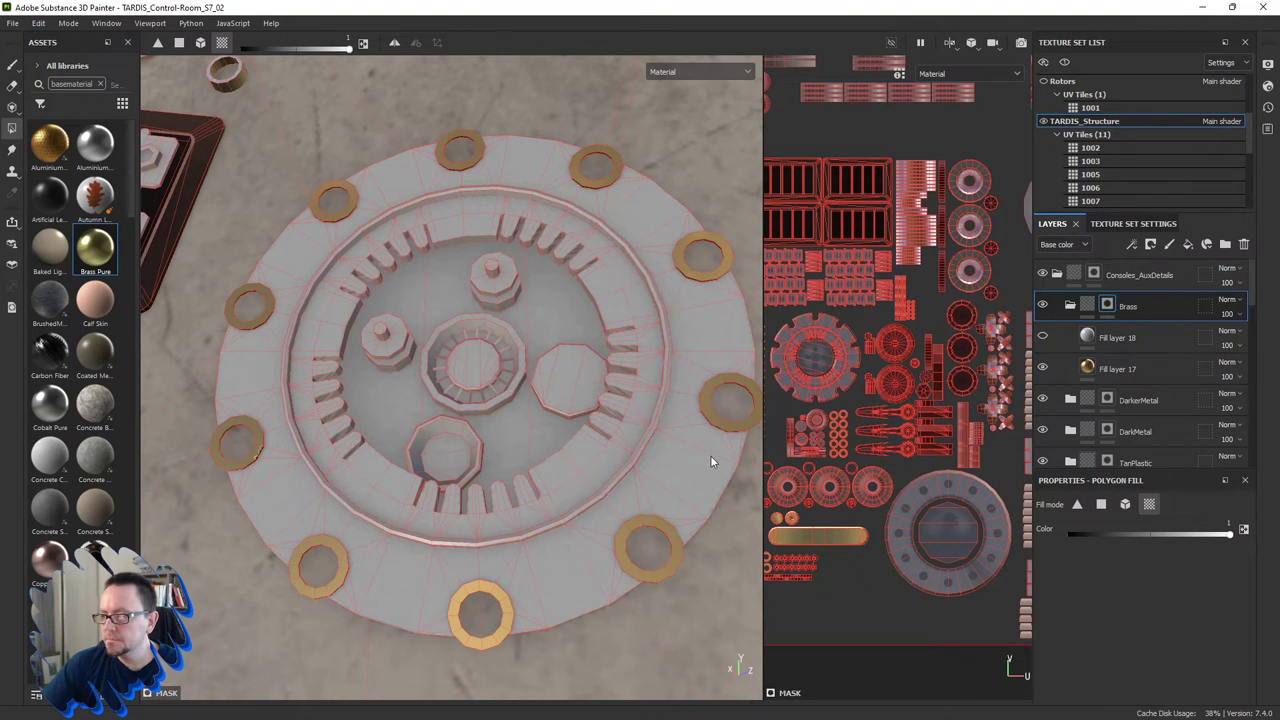
pyautogui.moveTo(634, 456)
pyautogui.keyDown('alt'); pyautogui.mouseDown()
pyautogui.moveTo(626, 474)
pyautogui.moveTo(649, 453)
pyautogui.moveTo(505, 403)
pyautogui.moveTo(544, 382)
pyautogui.moveTo(569, 387)
pyautogui.moveTo(574, 407)
pyautogui.moveTo(540, 440)
pyautogui.moveTo(500, 400)
pyautogui.moveTo(465, 407)
pyautogui.mouseUp(); pyautogui.keyUp('alt')
pyautogui.scroll(-5, 626, 455)
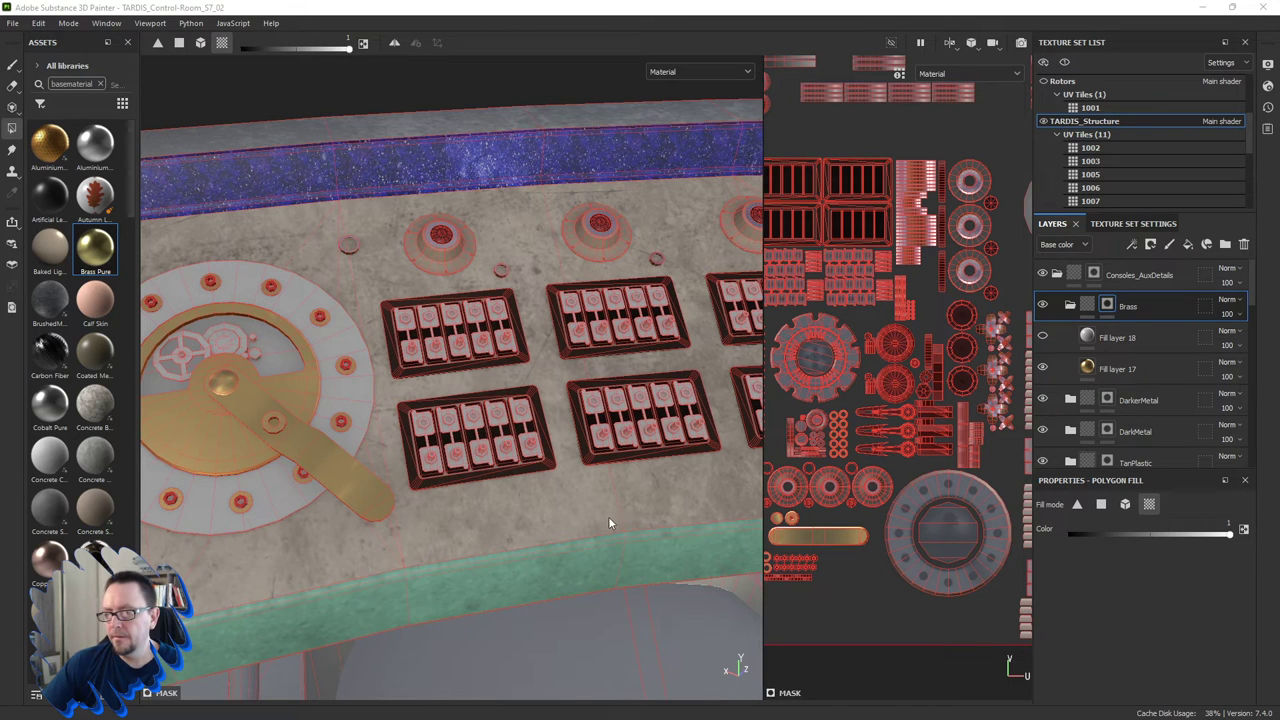
pyautogui.moveTo(335, 514)
pyautogui.keyDown('alt'); pyautogui.mouseDown()
pyautogui.moveTo(414, 494)
pyautogui.moveTo(449, 506)
pyautogui.moveTo(369, 491)
pyautogui.mouseUp(); pyautogui.keyUp('alt')
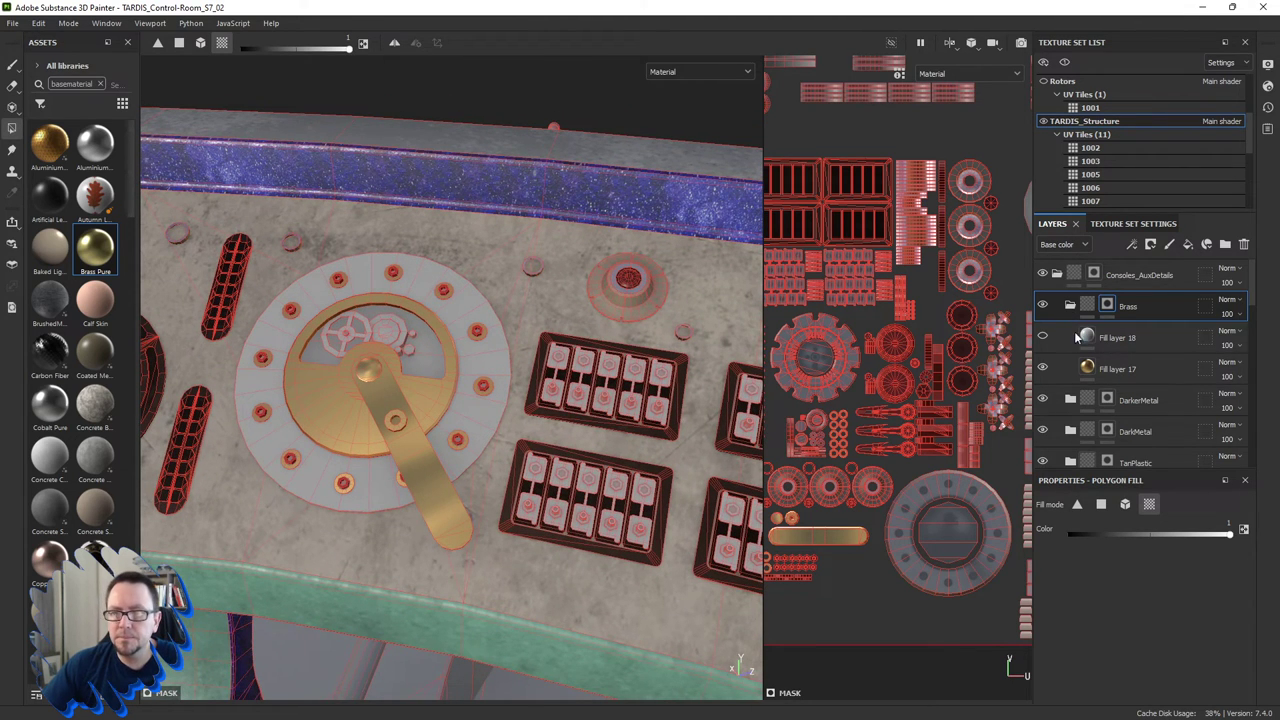
# Show Fill layer 18, compare it on and off, and add a mask to it.
pyautogui.click(1043, 338)
pyautogui.click(1132, 338)
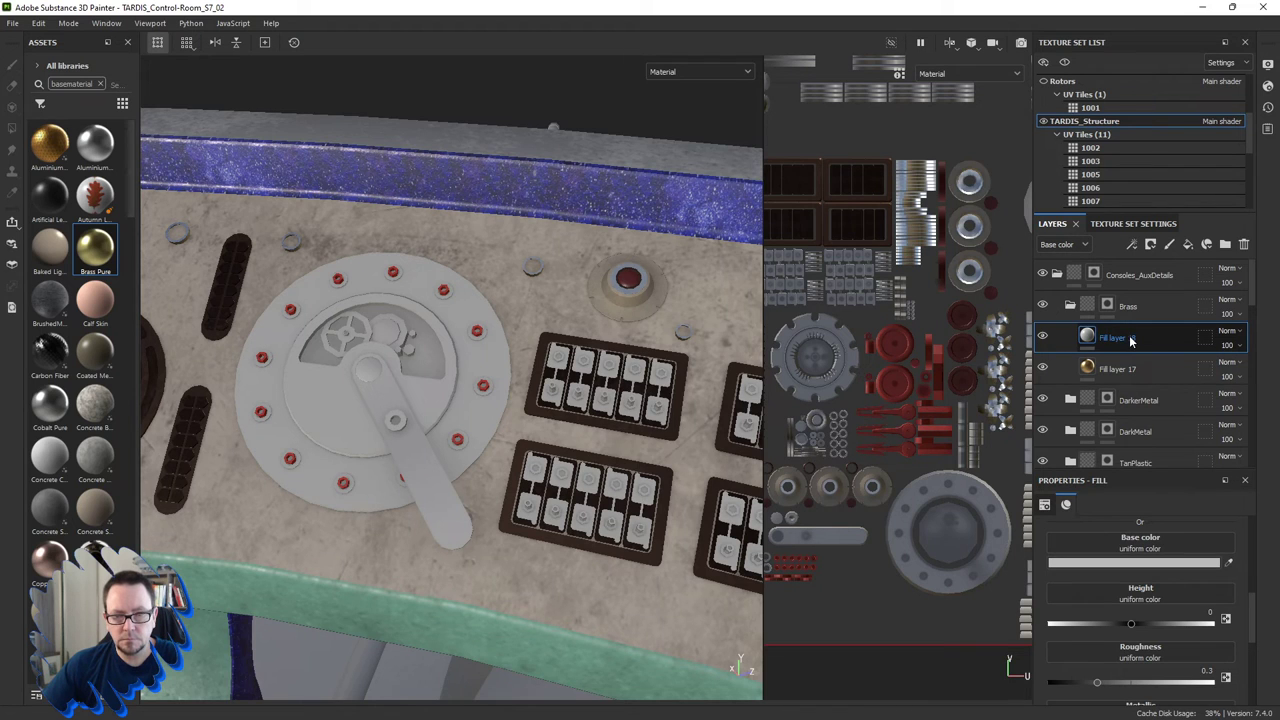
pyautogui.click(1065, 343)
pyautogui.click(1043, 338)
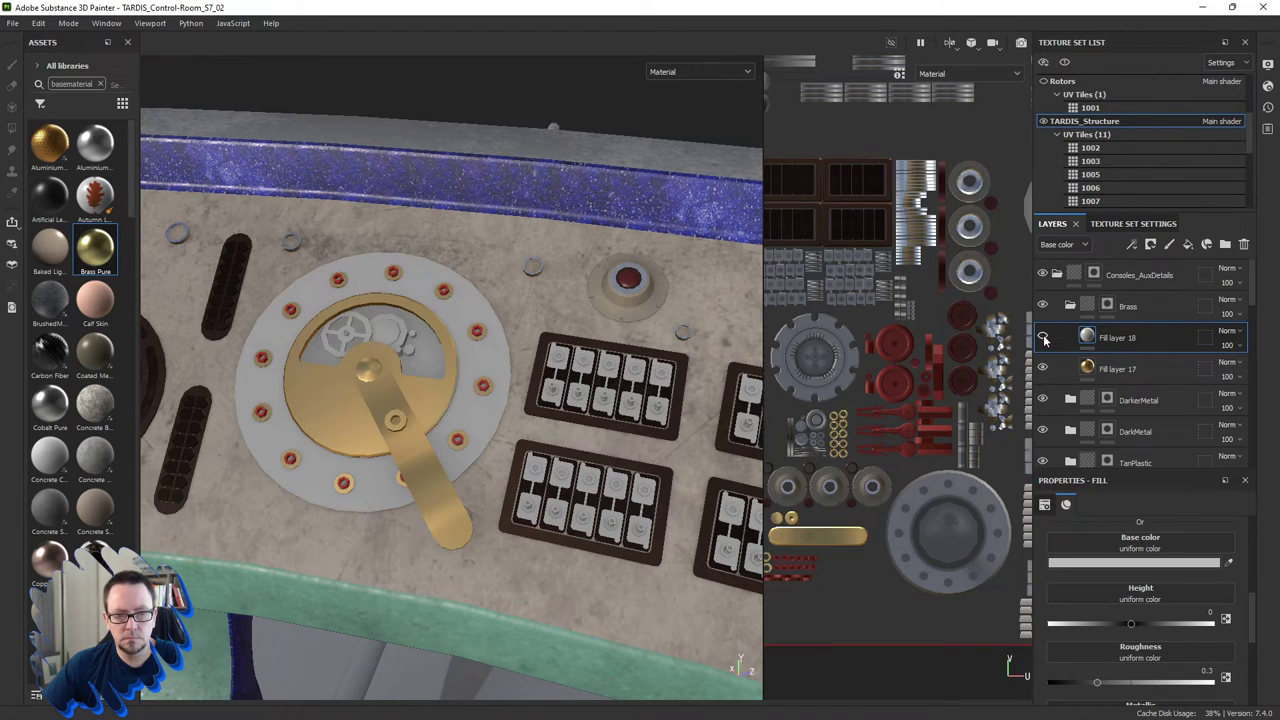
pyautogui.click(1043, 338)
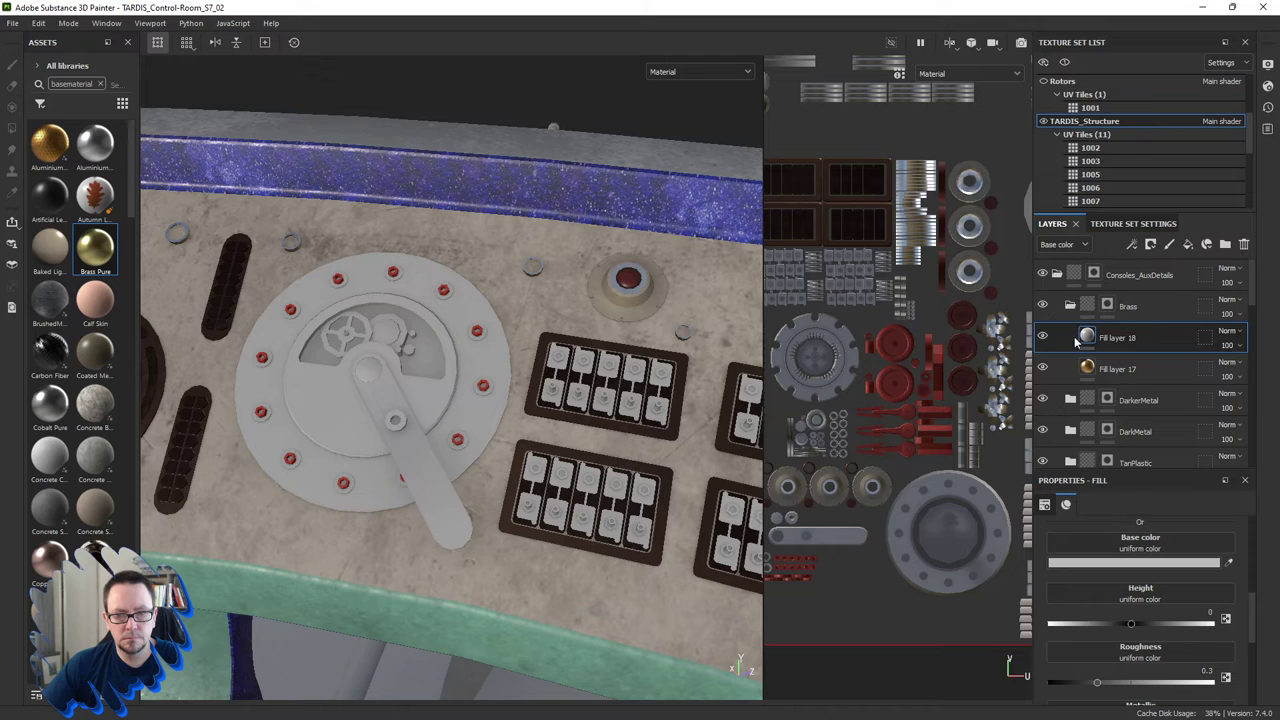
pyautogui.rightClick(1087, 340)
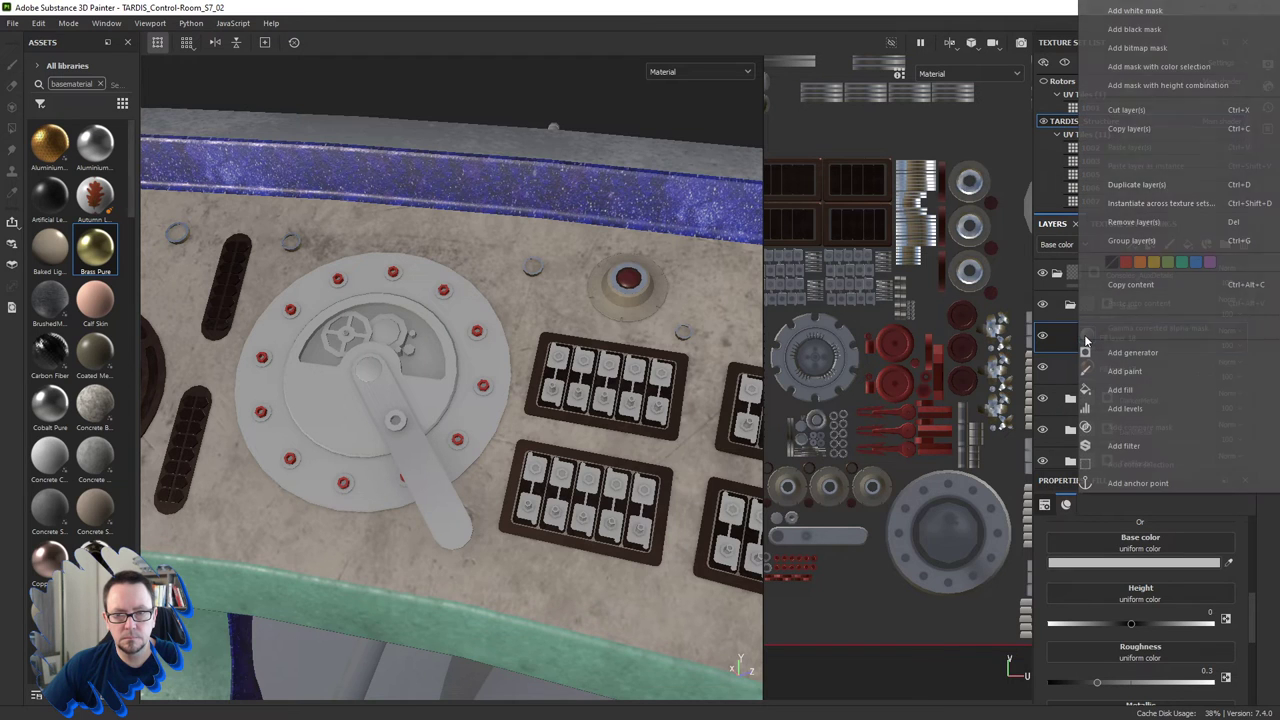
pyautogui.click(1133, 38)
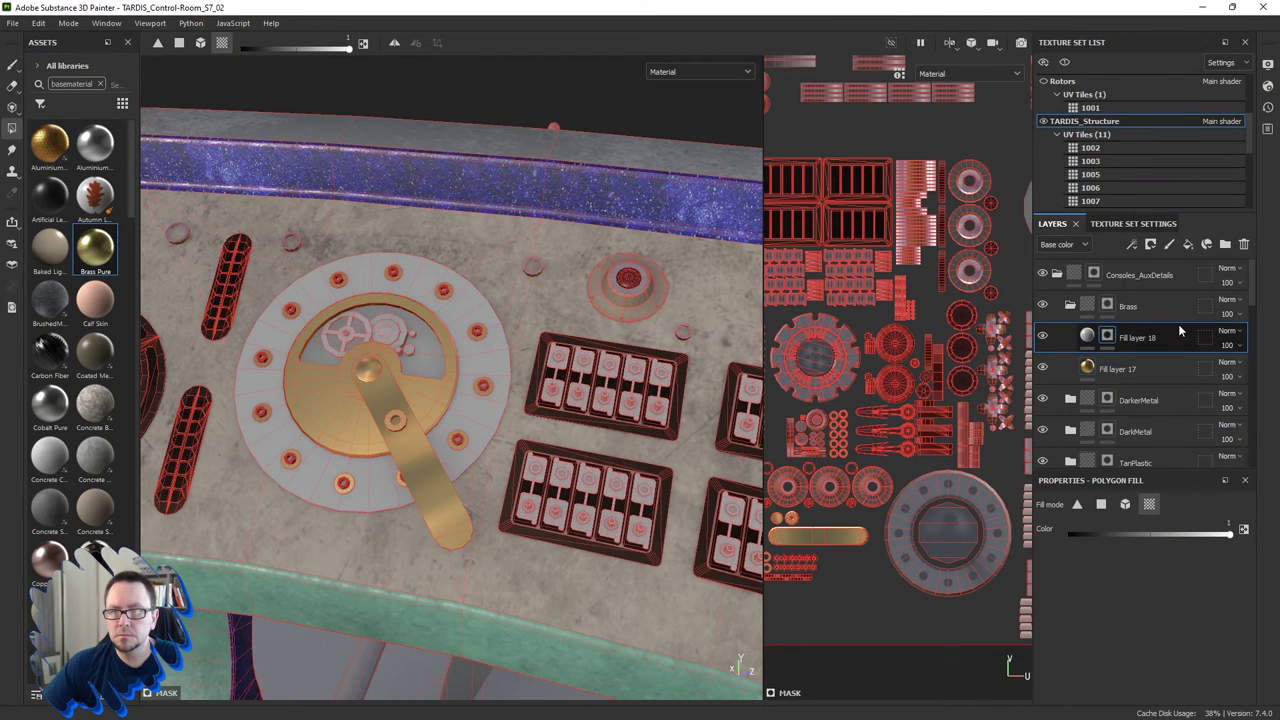
# Add a fill to Fill layer 18's mask using the Grunge Rough Dirty texture.
pyautogui.rightClick(1109, 340)
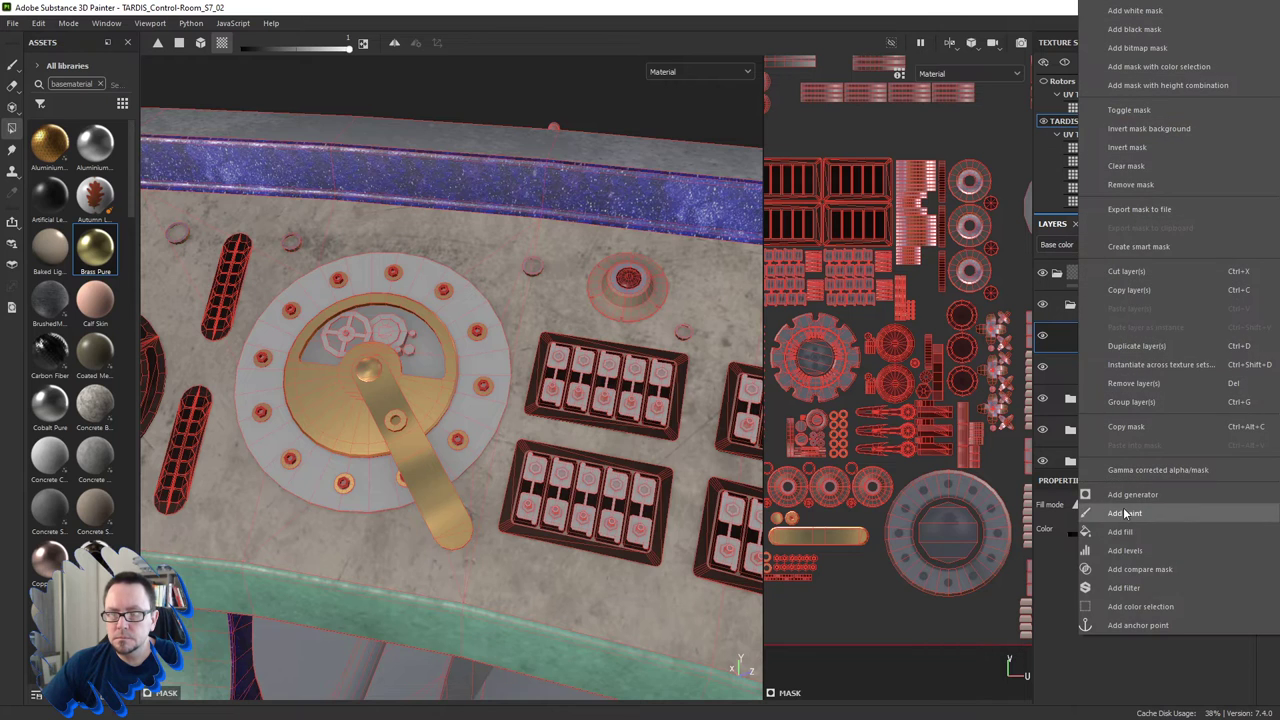
pyautogui.click(1119, 533)
pyautogui.click(1140, 516)
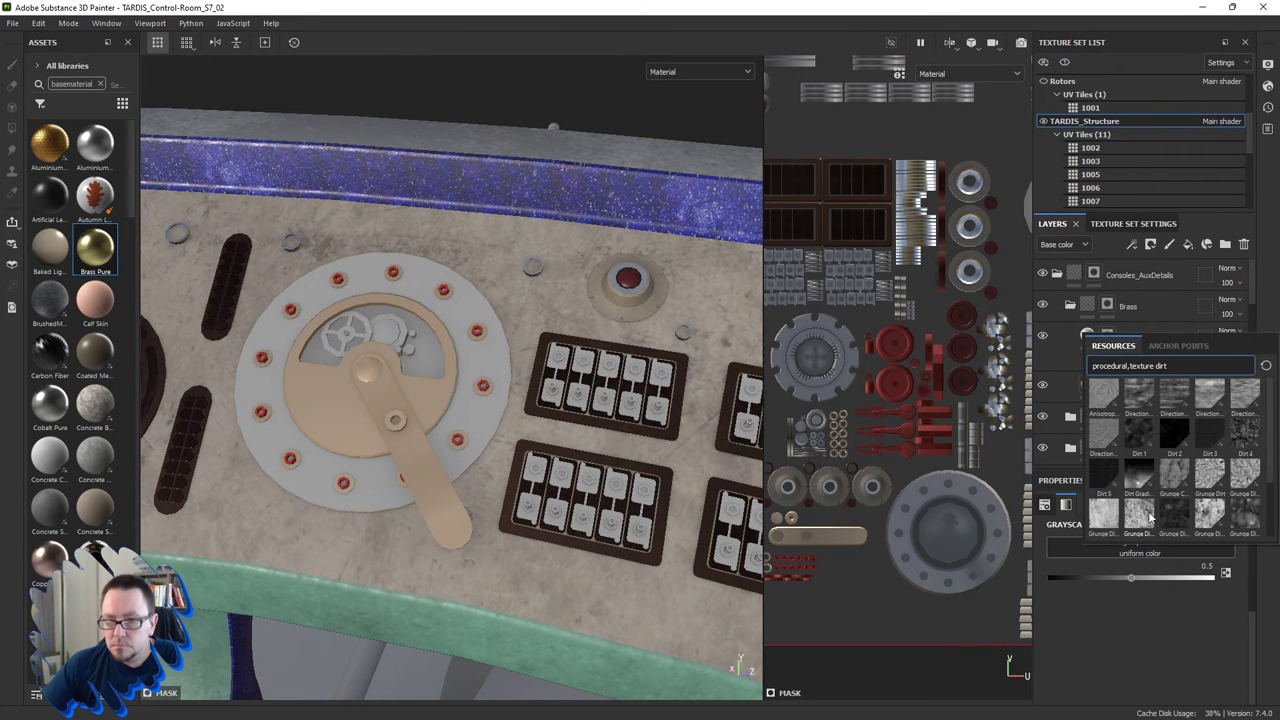
pyautogui.scroll(-2, 1147, 472)
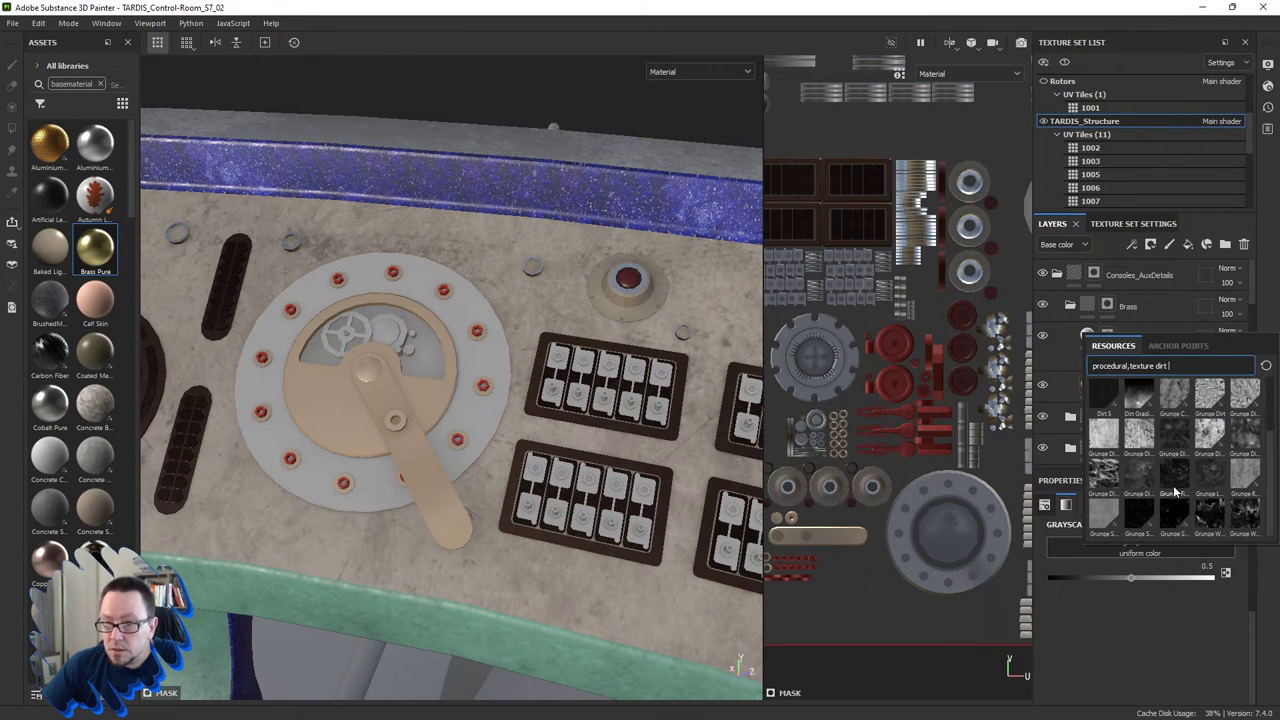
pyautogui.click(1245, 476)
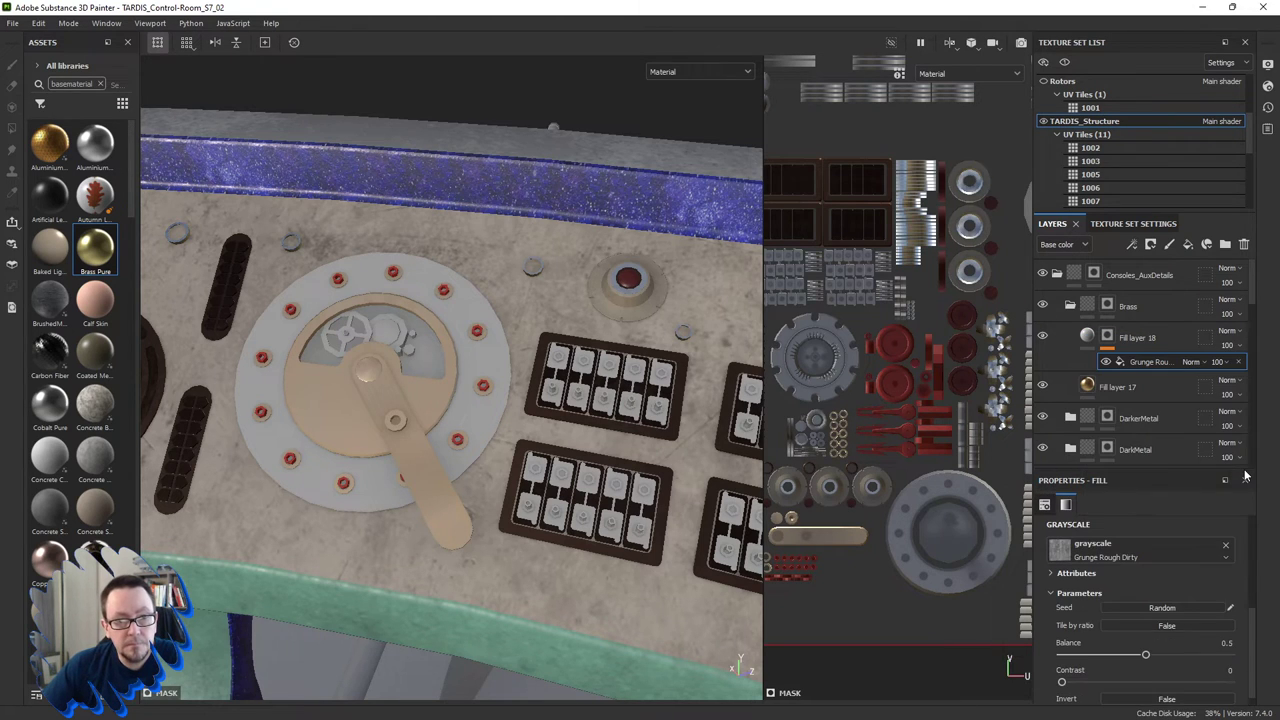
# Darken Fill layer 18's grey base colour slightly.
pyautogui.click(1071, 510)
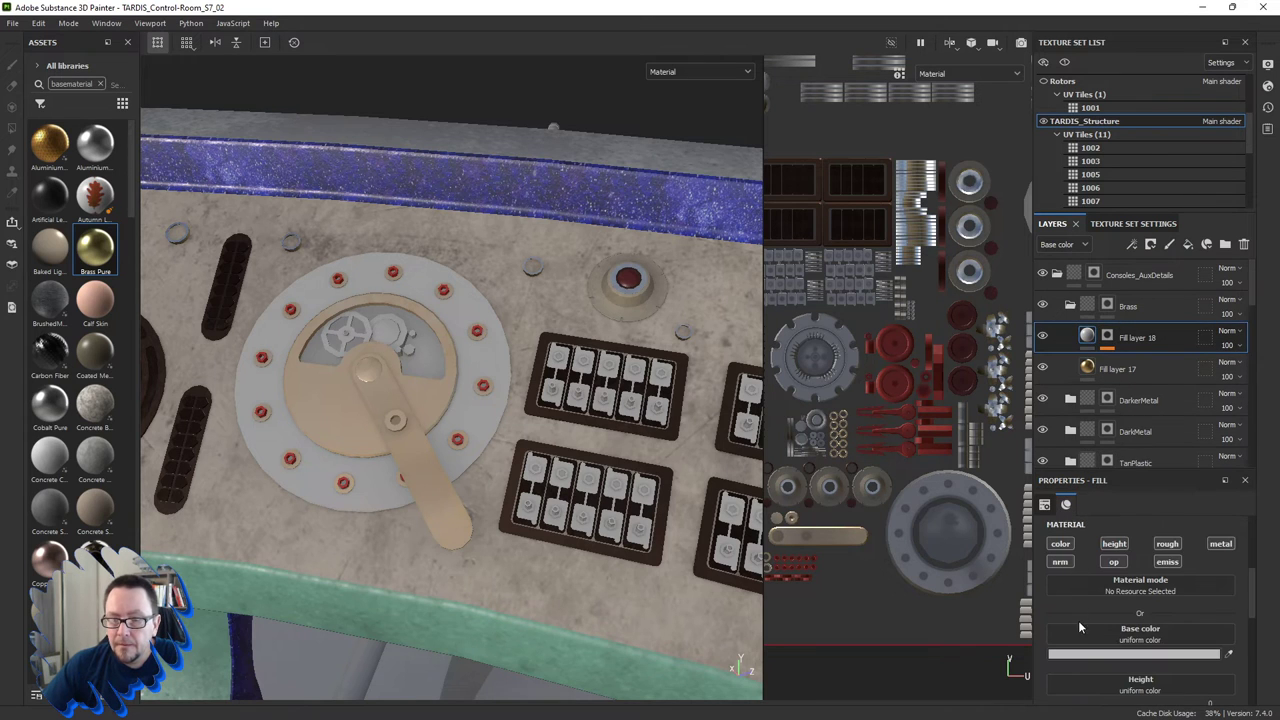
pyautogui.click(1072, 650)
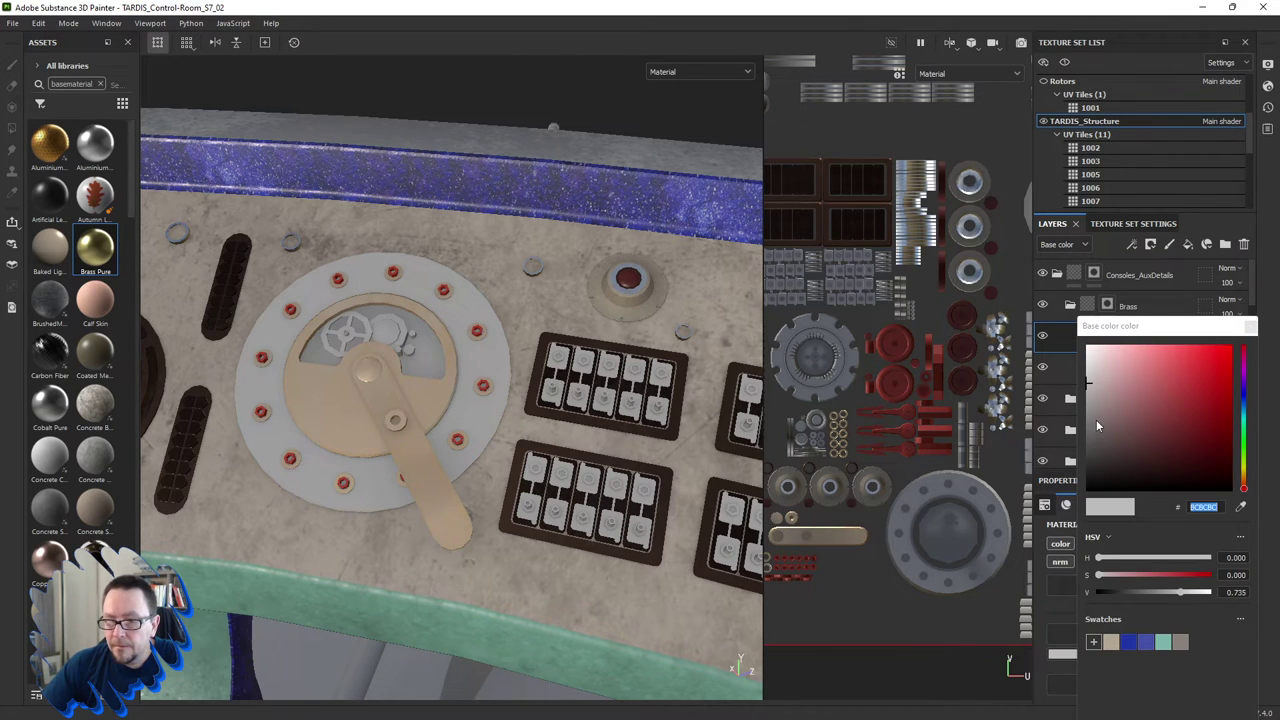
pyautogui.moveTo(1097, 426); pyautogui.dragTo(1074, 429)
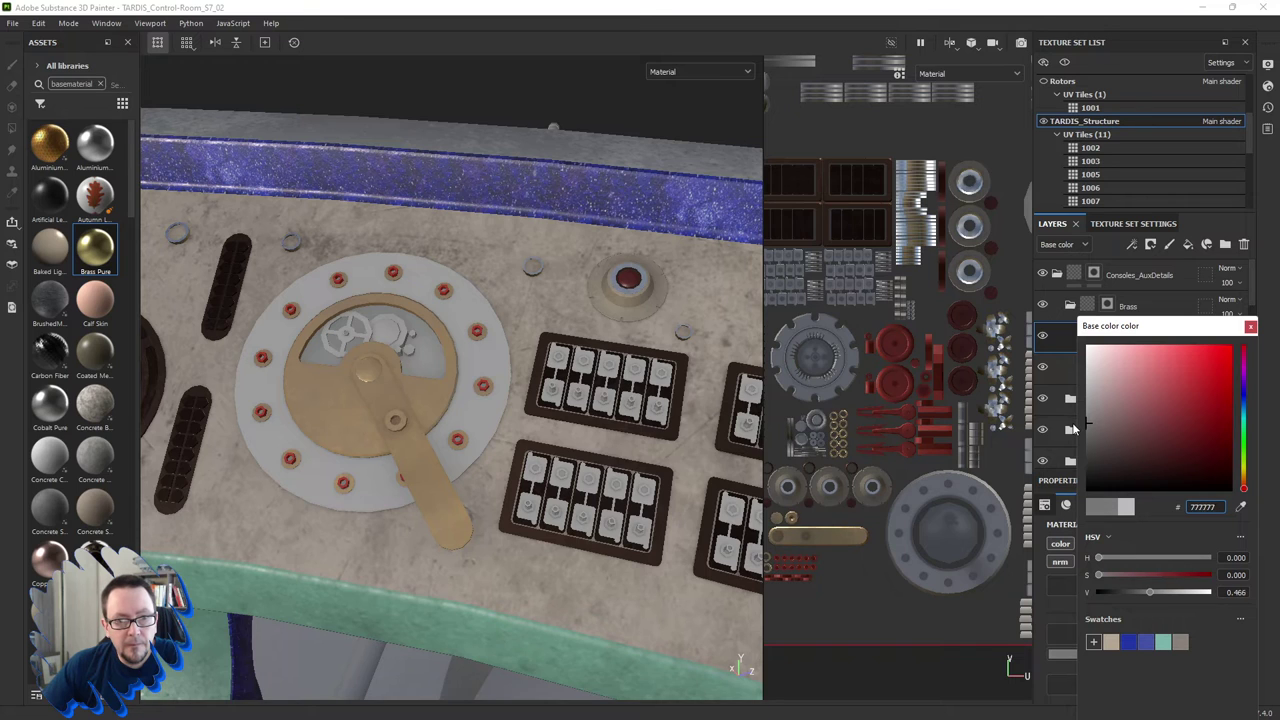
pyautogui.click(1250, 327)
# Copy Fill layer 17's base colour hex and paste it into Fill layer 18.
pyautogui.click(1118, 369)
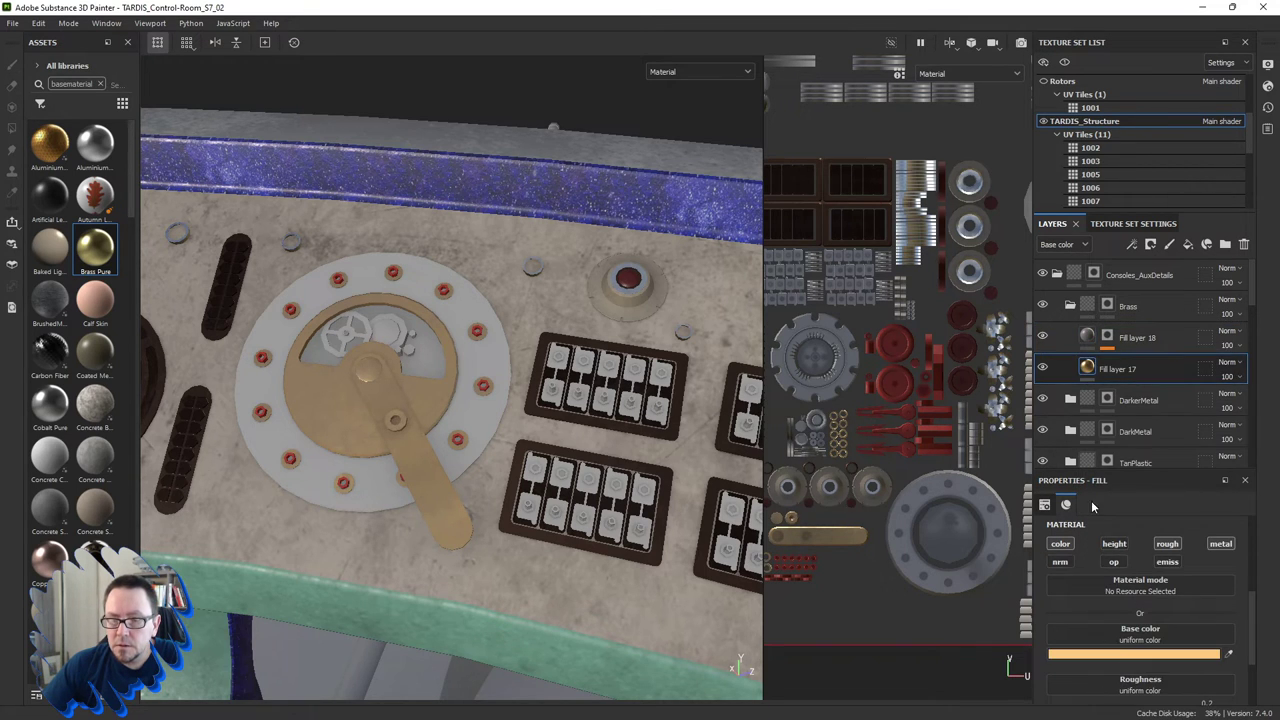
pyautogui.click(1104, 655)
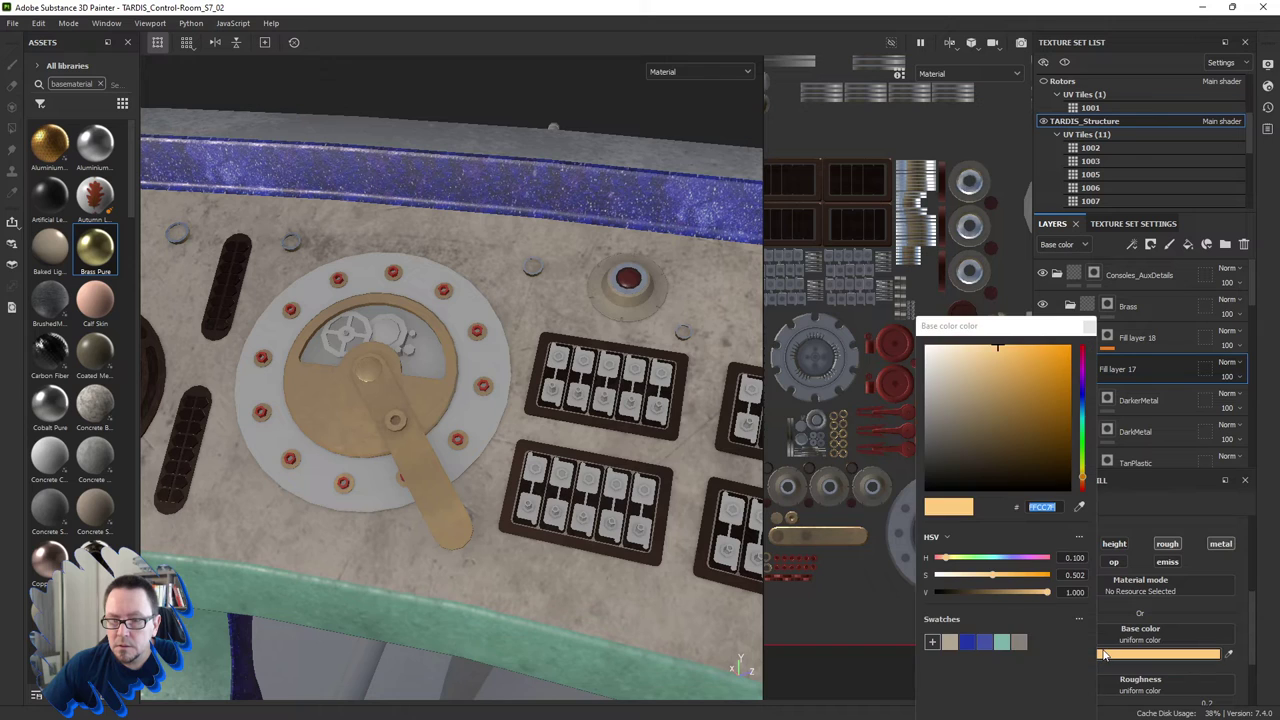
pyautogui.rightClick(1040, 507)
pyautogui.click(1063, 563)
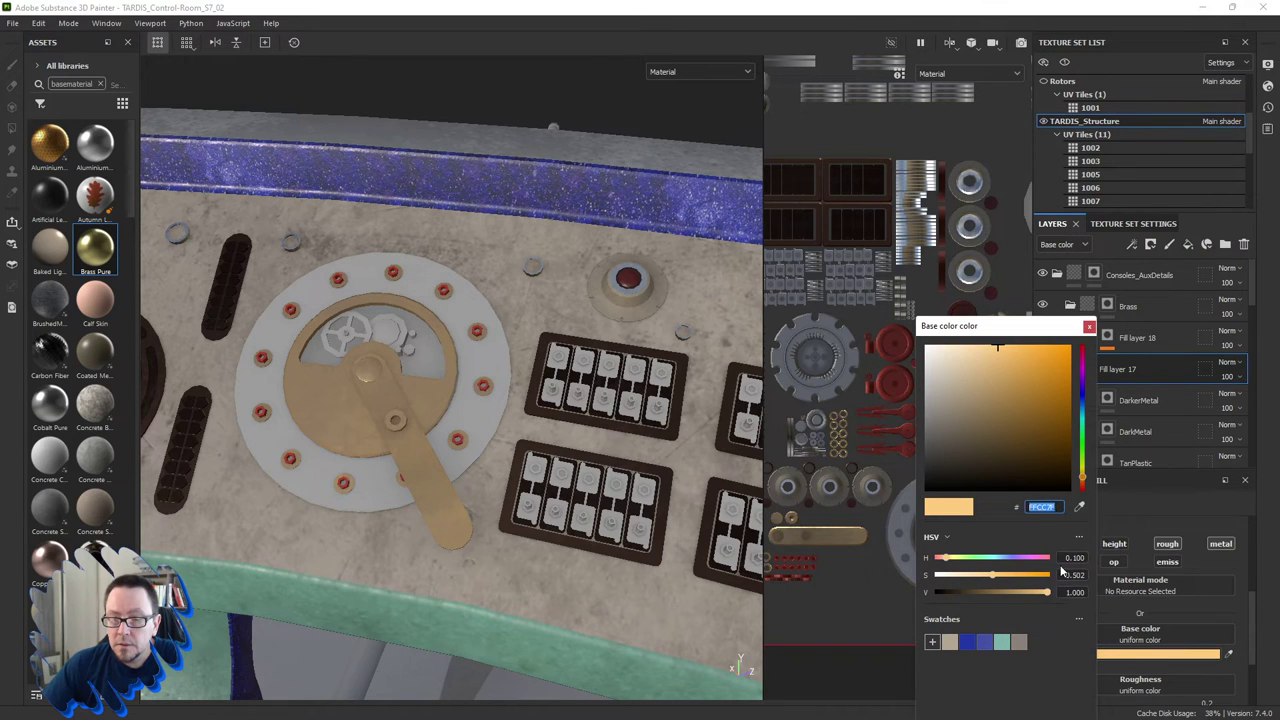
pyautogui.click(1088, 326)
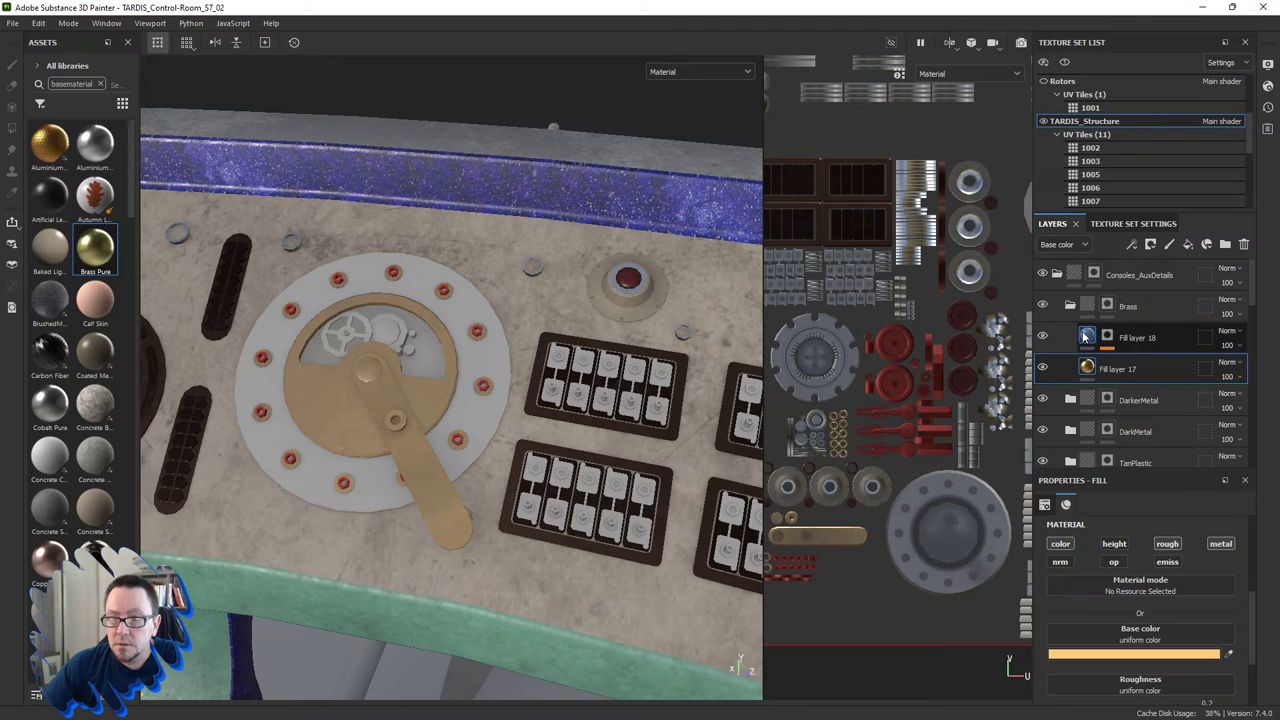
pyautogui.click(1086, 337)
pyautogui.click(1108, 655)
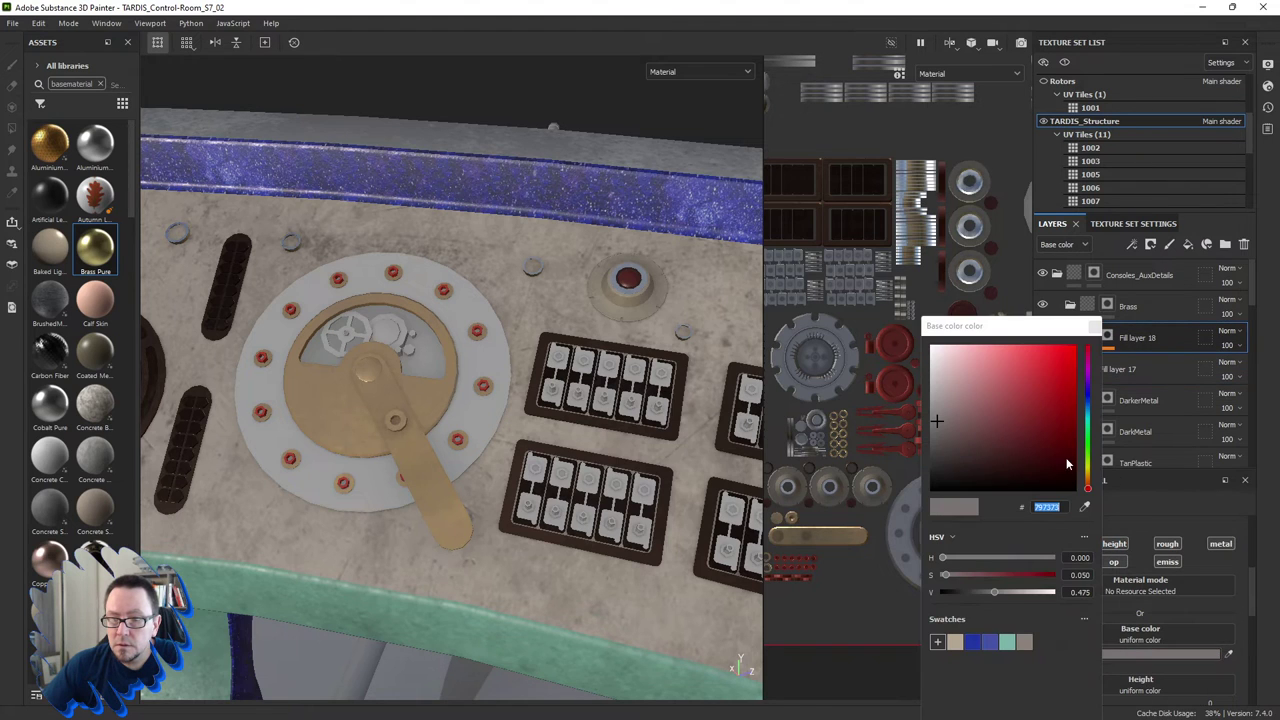
pyautogui.rightClick(1046, 507)
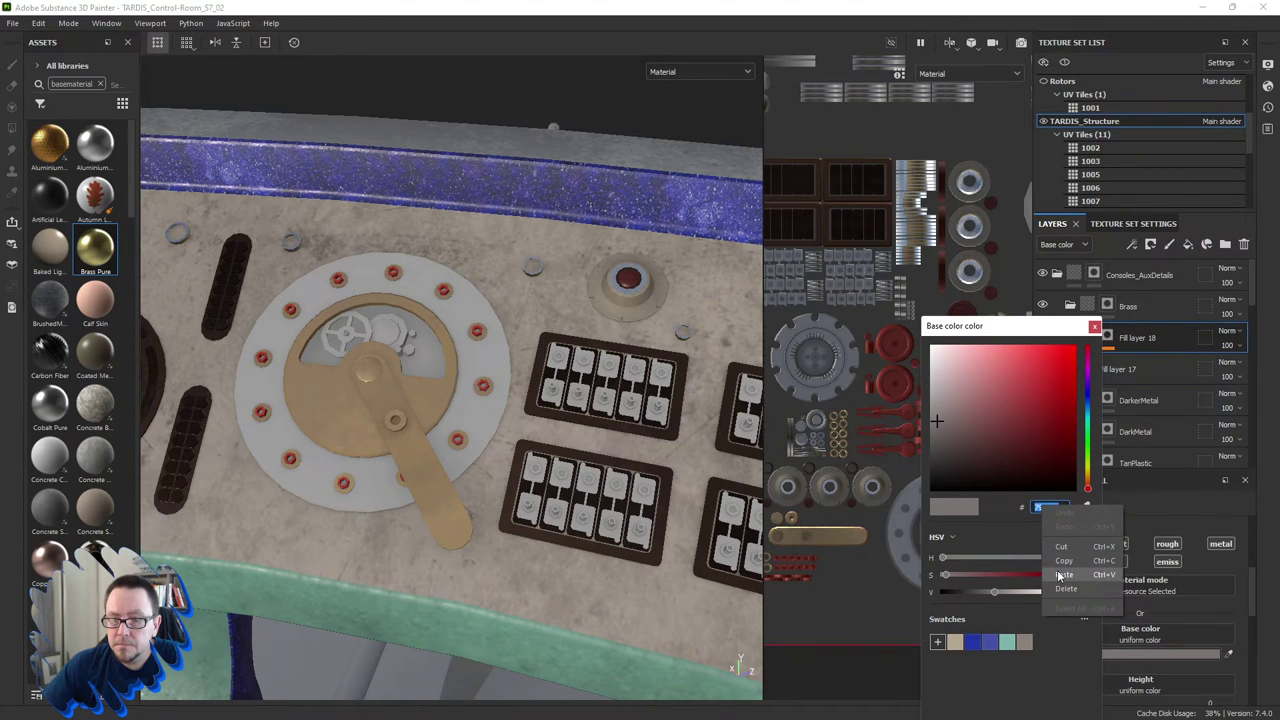
pyautogui.click(1063, 565)
# Darken Fill layer 18's colour to Value 0.541 and raise its roughness to about 0.37.
pyautogui.moveTo(1050, 594); pyautogui.dragTo(1002, 597)
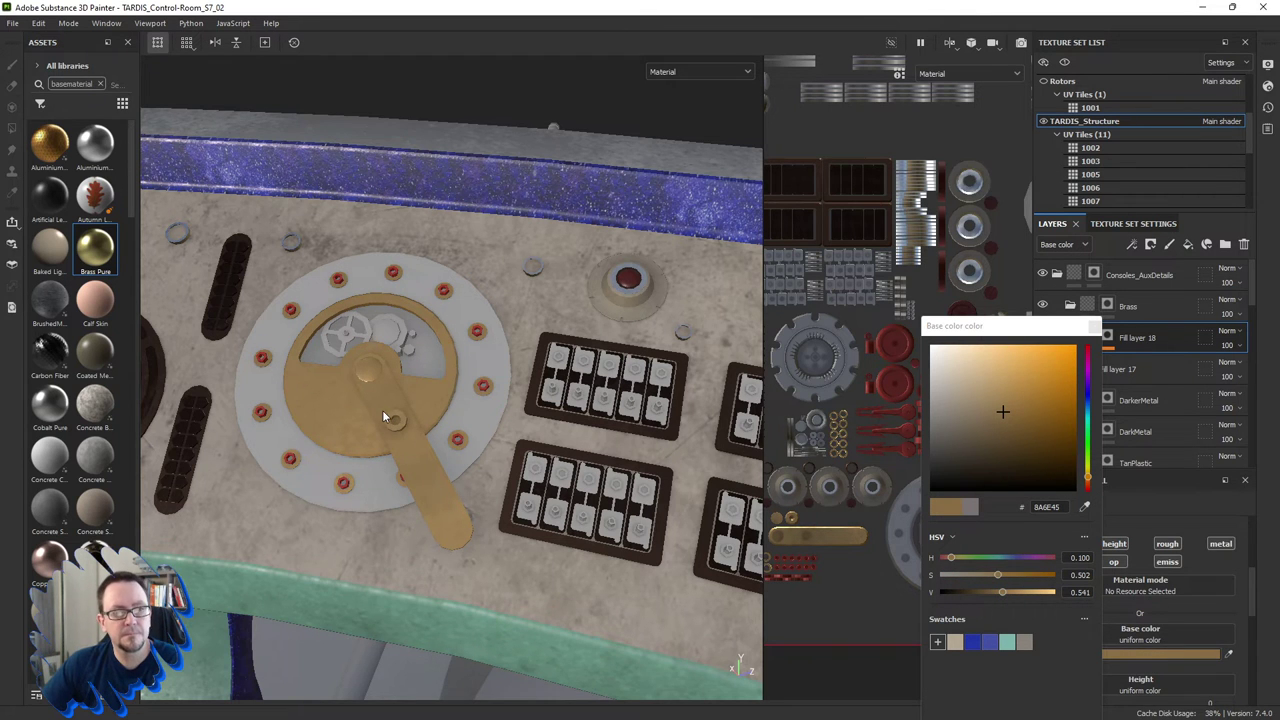
pyautogui.scroll(5, 380, 414)
pyautogui.keyDown('alt'); pyautogui.moveTo(438, 413); pyautogui.dragTo(405, 466); pyautogui.keyUp('alt')
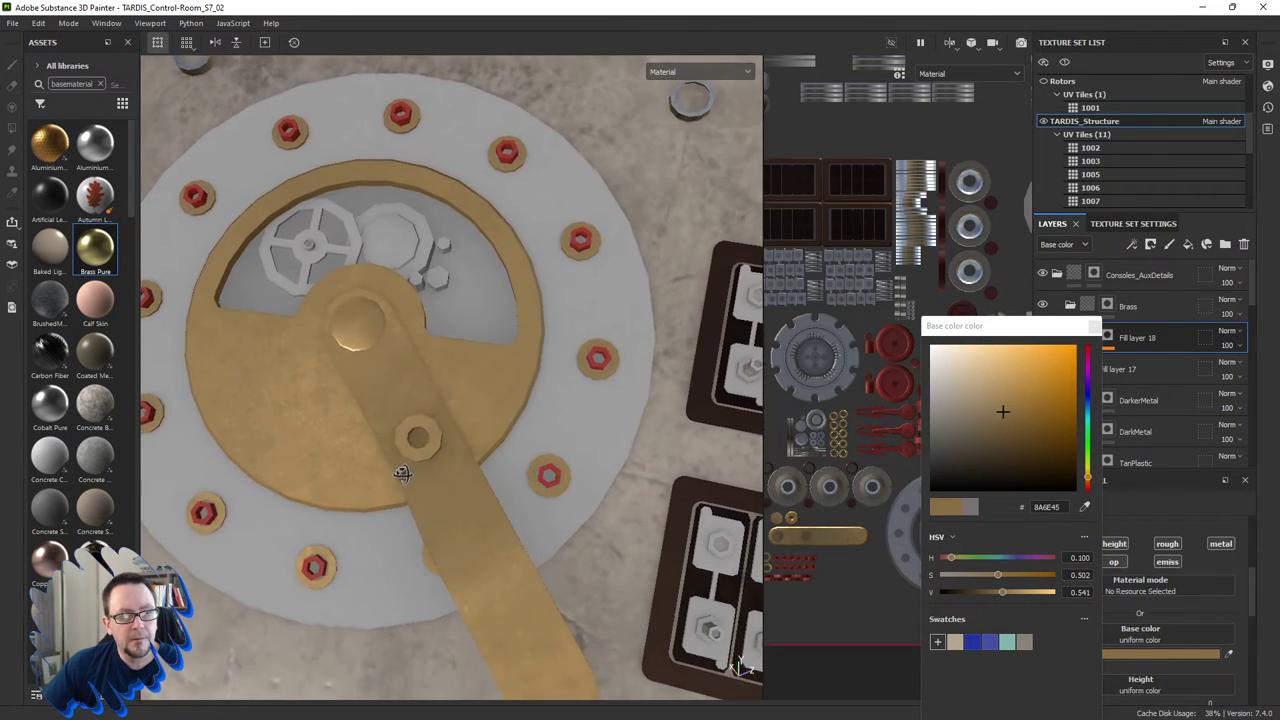
pyautogui.click(1095, 340)
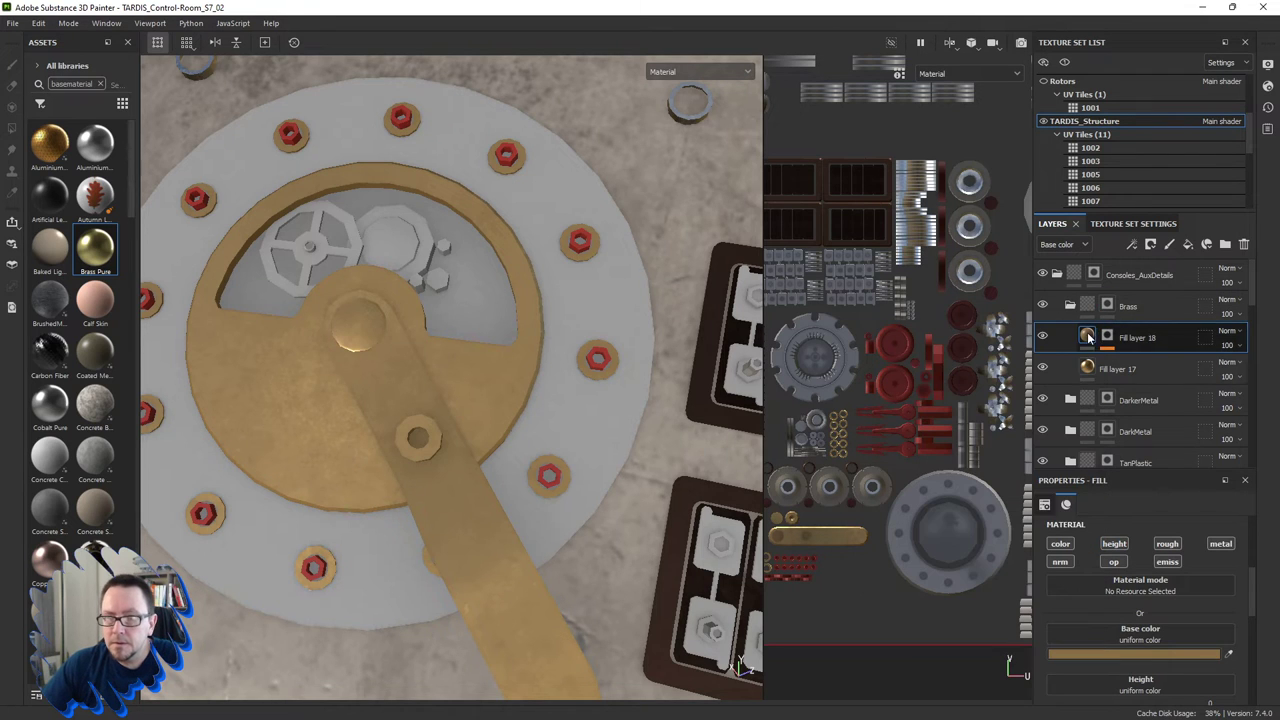
pyautogui.click(1087, 369)
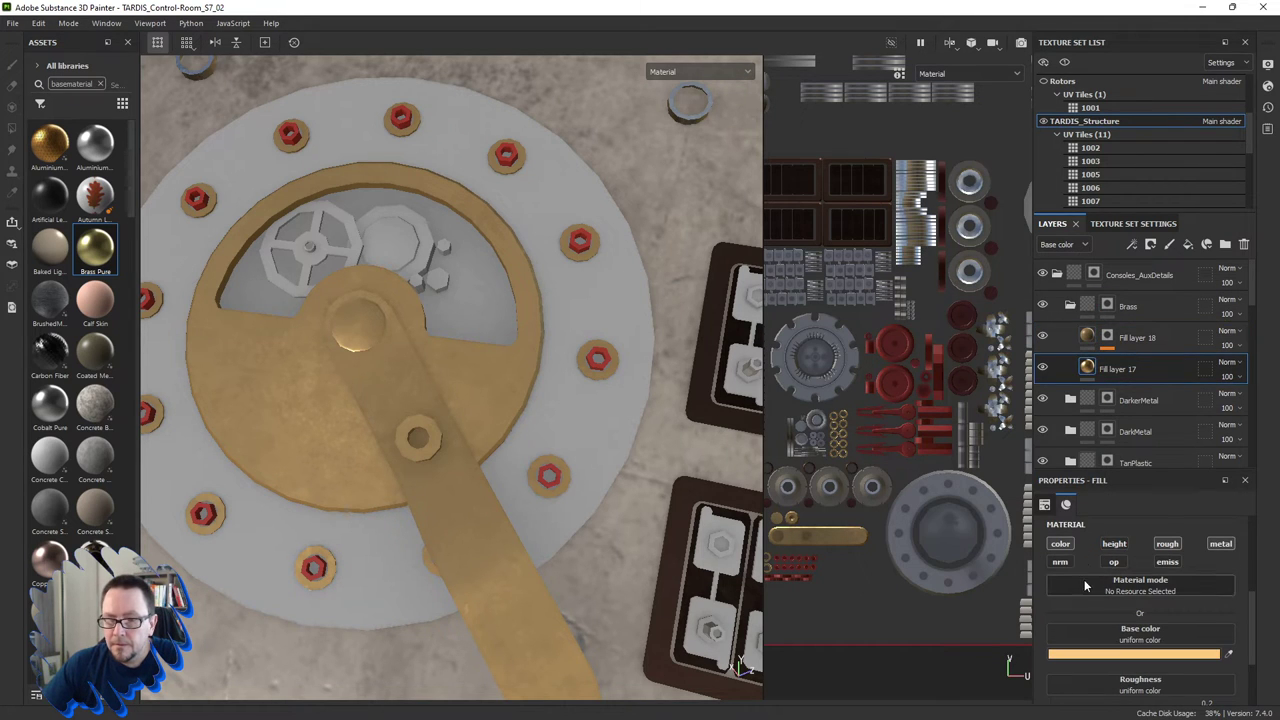
pyautogui.click(1095, 338)
pyautogui.scroll(-3, 1087, 610)
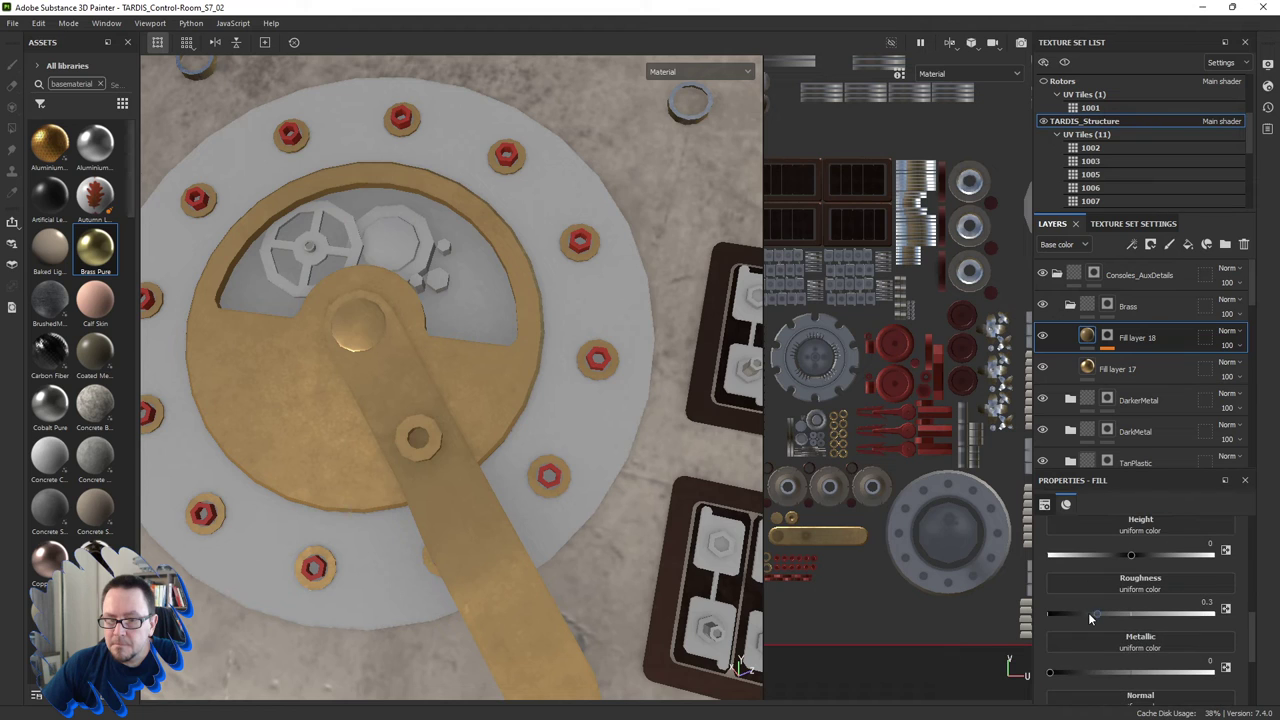
pyautogui.moveTo(1097, 613); pyautogui.dragTo(1109, 613)
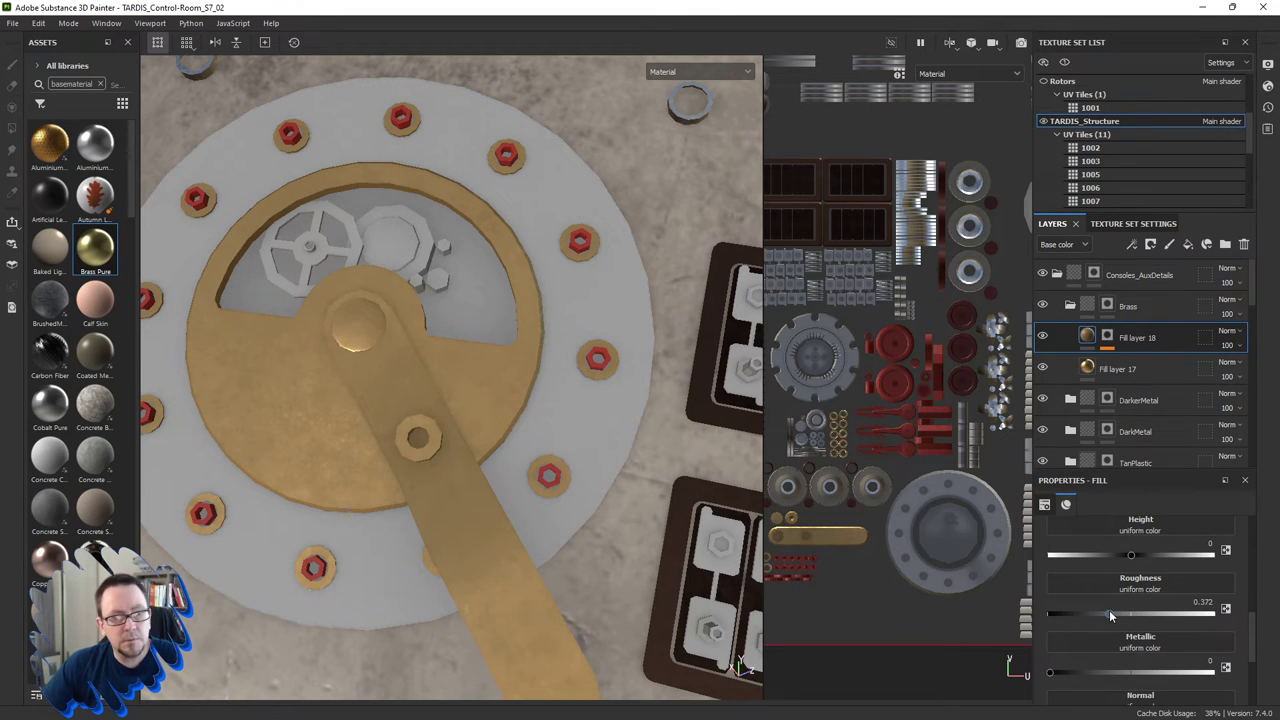
pyautogui.rightClick(1099, 357)
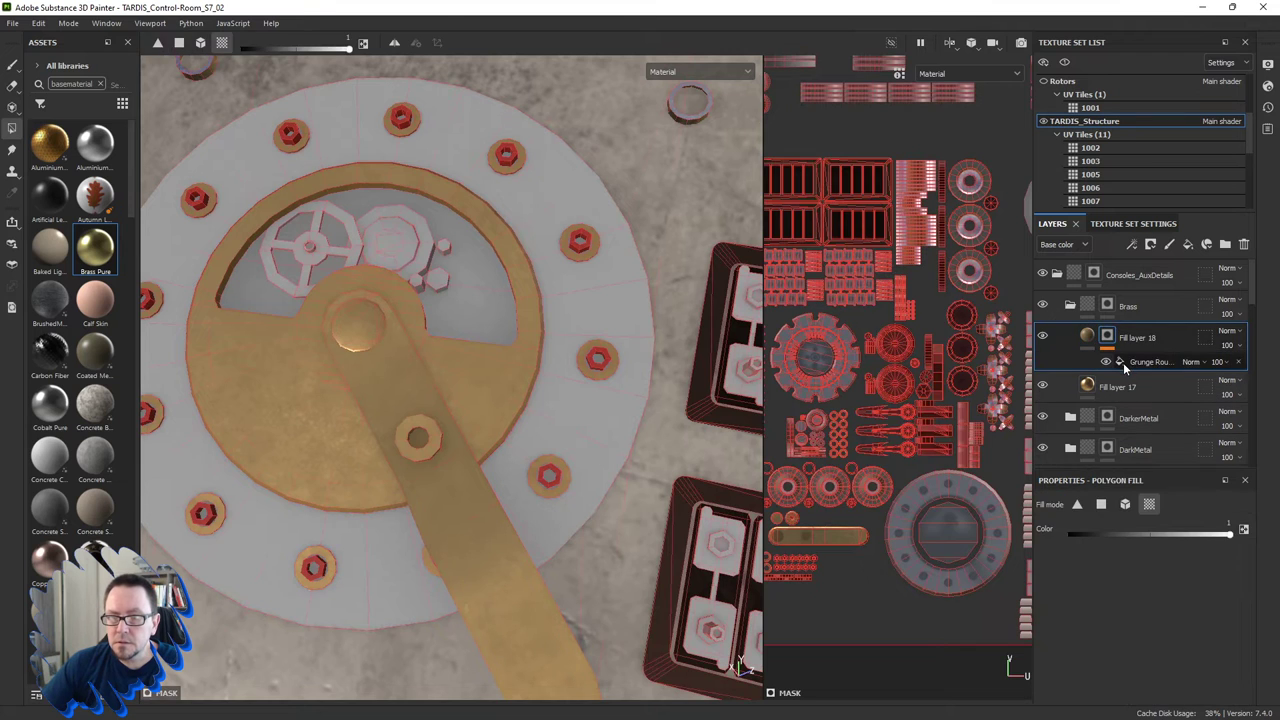
# Set the Grunge Rough Dirty mask balance to 0.31 and inspect the worn dial up close.
pyautogui.click(1123, 362)
pyautogui.moveTo(1146, 643); pyautogui.dragTo(1105, 641)
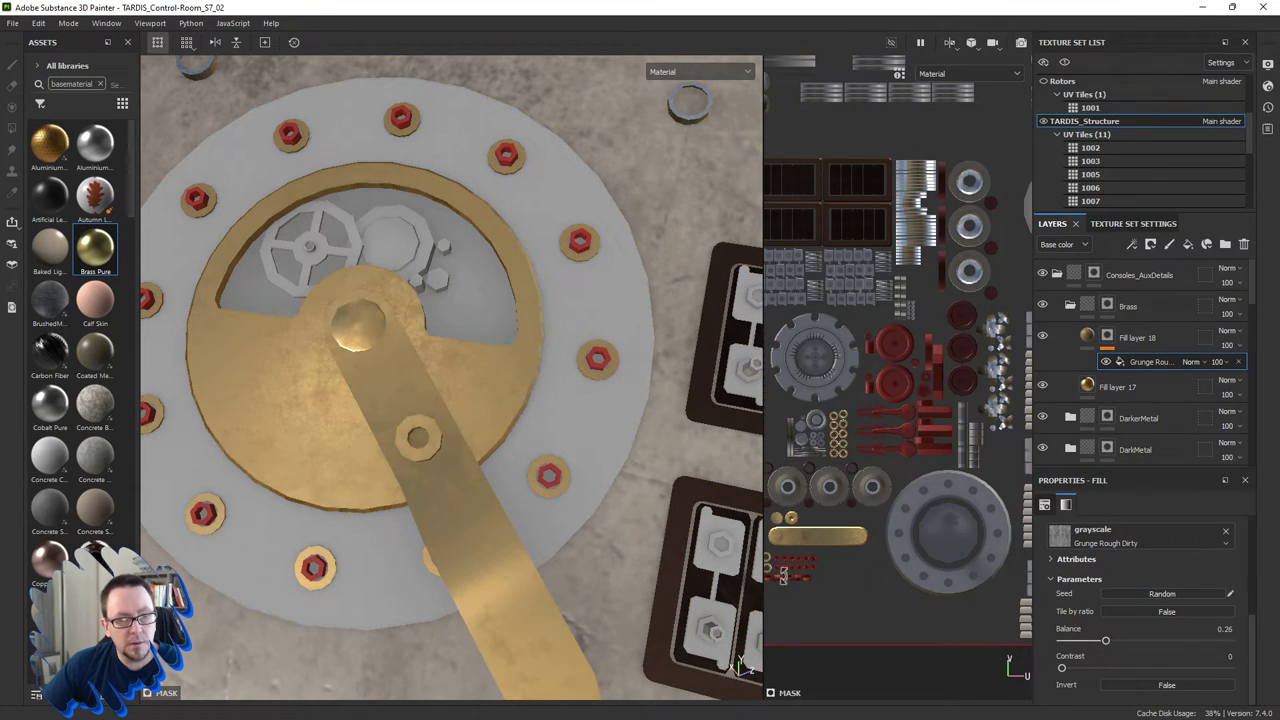
pyautogui.moveTo(574, 539)
pyautogui.keyDown('alt'); pyautogui.mouseDown()
pyautogui.moveTo(460, 427)
pyautogui.moveTo(401, 444)
pyautogui.moveTo(418, 467)
pyautogui.mouseUp(); pyautogui.keyUp('alt')
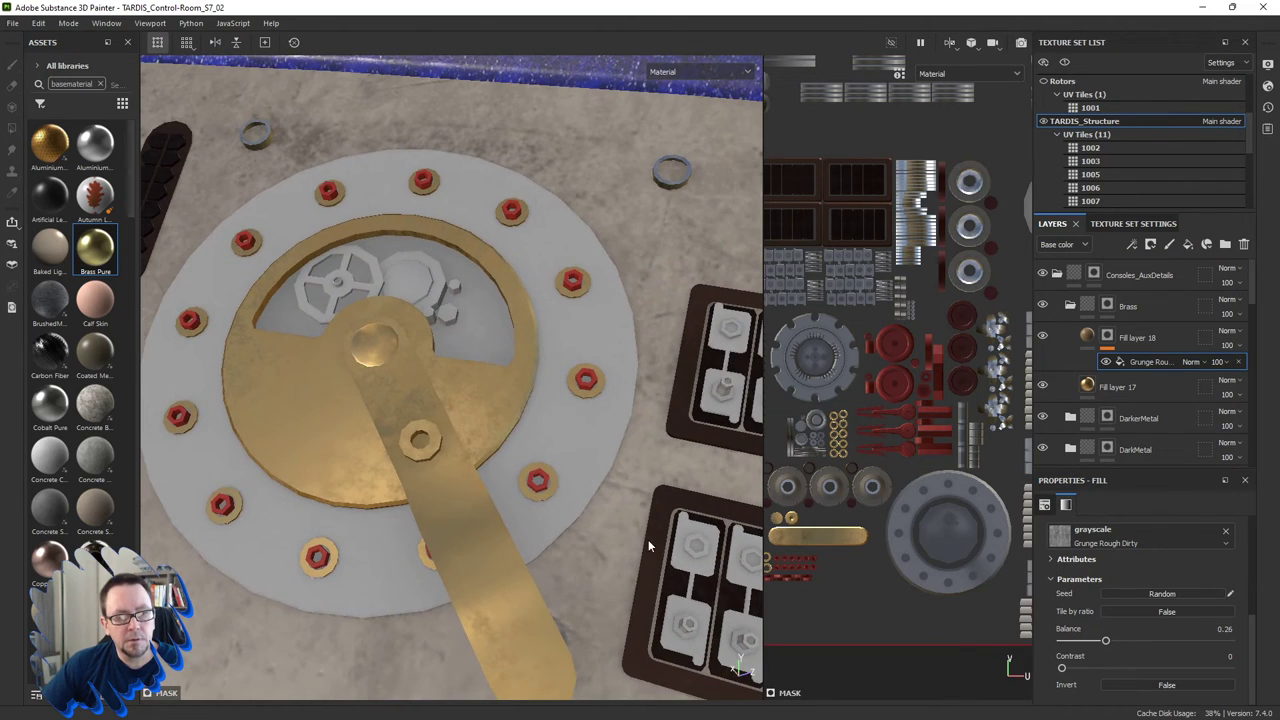
pyautogui.moveTo(1105, 641); pyautogui.dragTo(1119, 643)
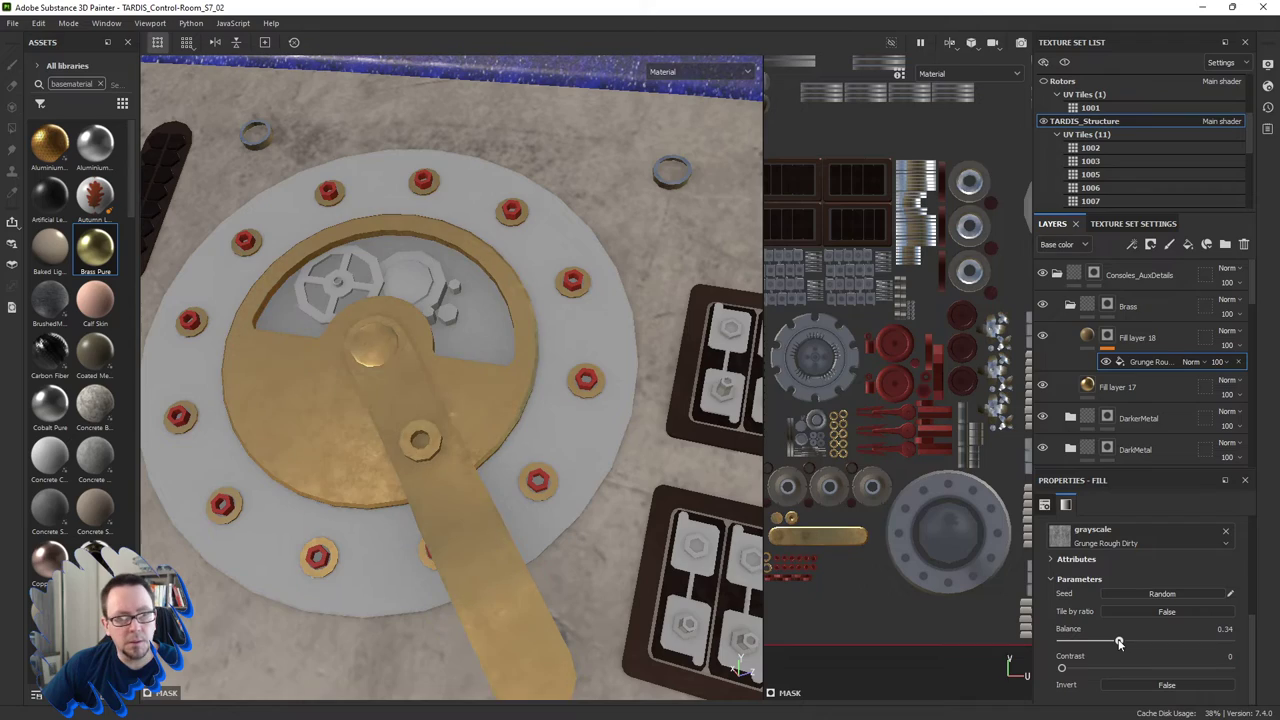
pyautogui.moveTo(381, 419)
pyautogui.keyDown('alt'); pyautogui.mouseDown()
pyautogui.moveTo(418, 516)
pyautogui.moveTo(411, 472)
pyautogui.moveTo(542, 480)
pyautogui.mouseUp(); pyautogui.keyUp('alt')
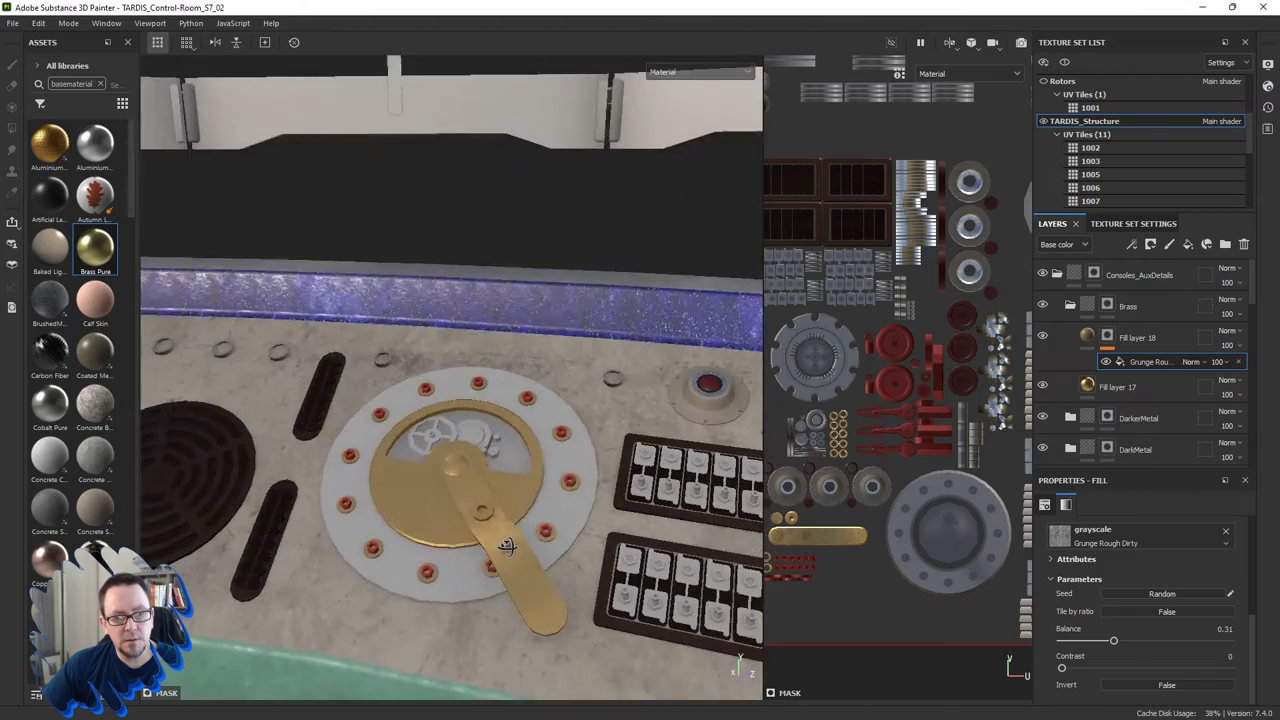
pyautogui.keyDown('alt'); pyautogui.moveTo(542, 479); pyautogui.dragTo(487, 441, button='right'); pyautogui.keyUp('alt')
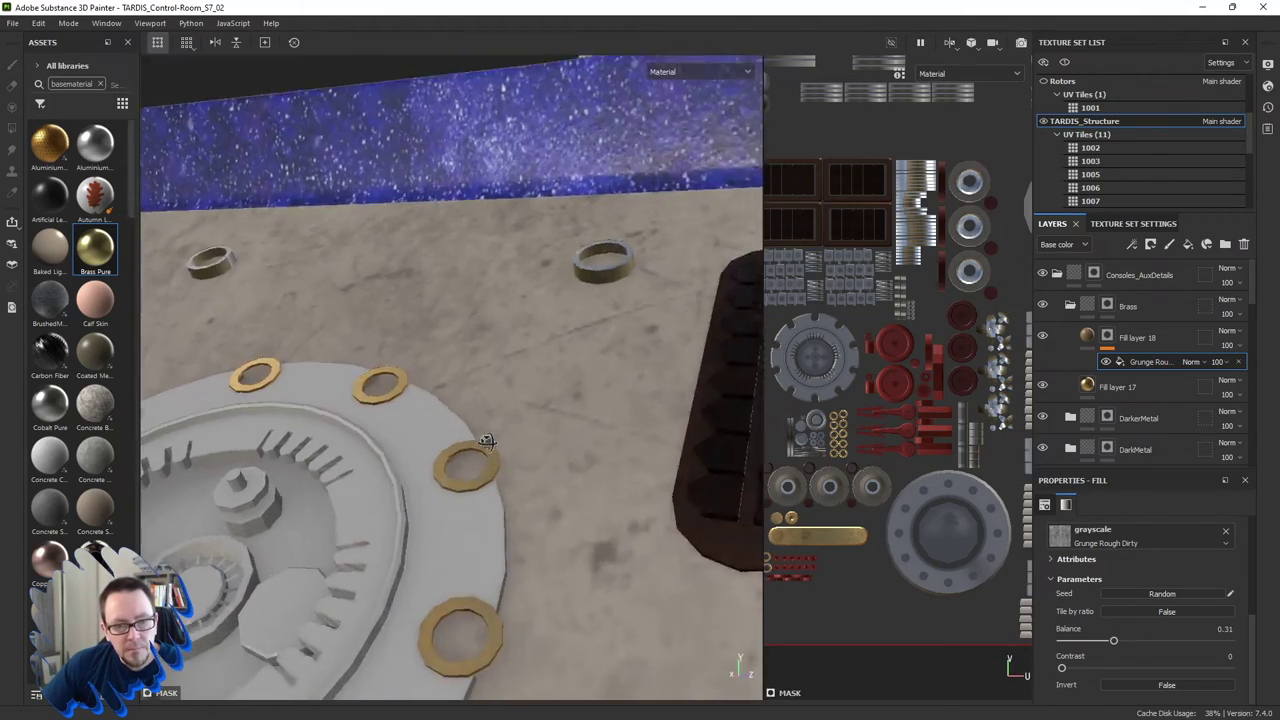
pyautogui.moveTo(487, 441)
pyautogui.keyDown('alt'); pyautogui.mouseDown()
pyautogui.moveTo(493, 498)
pyautogui.moveTo(343, 492)
pyautogui.moveTo(555, 487)
pyautogui.mouseUp(); pyautogui.keyUp('alt')
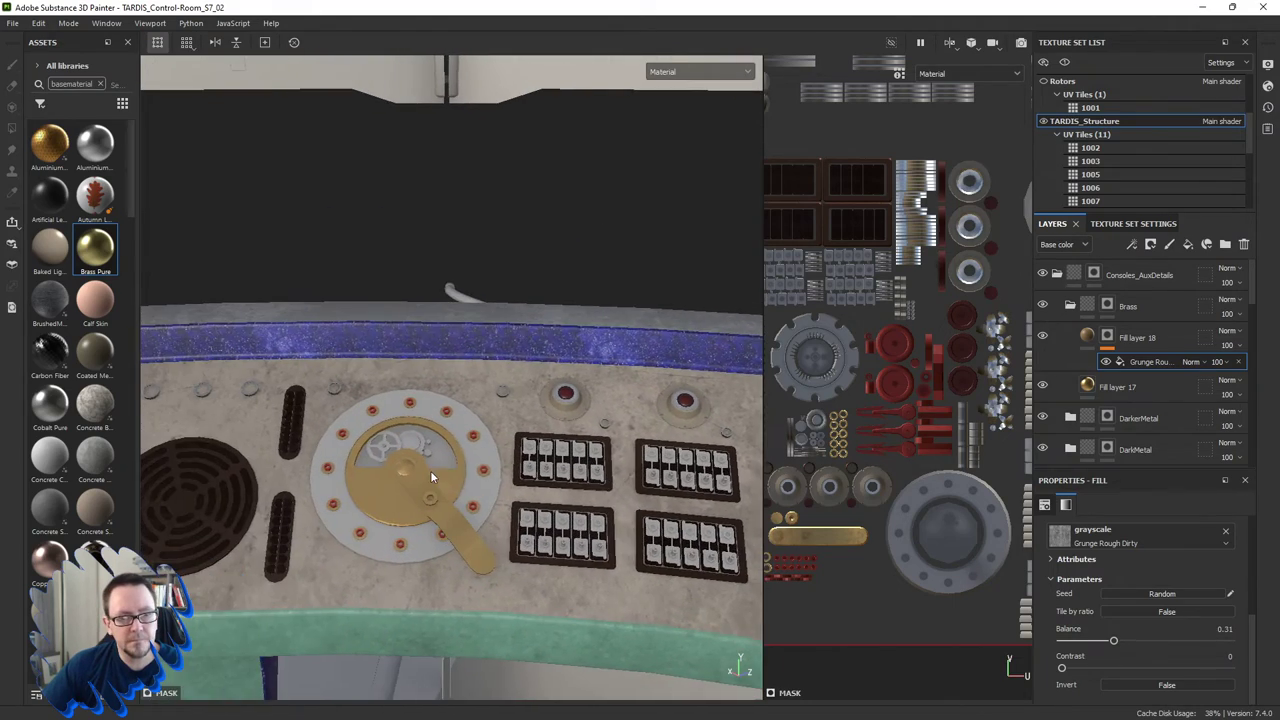
pyautogui.keyDown('alt'); pyautogui.moveTo(430, 476); pyautogui.dragTo(426, 503, button='right'); pyautogui.keyUp('alt')
pyautogui.moveTo(426, 503)
pyautogui.keyDown('alt'); pyautogui.mouseDown()
pyautogui.moveTo(431, 531)
pyautogui.moveTo(402, 521)
pyautogui.mouseUp(); pyautogui.keyUp('alt')
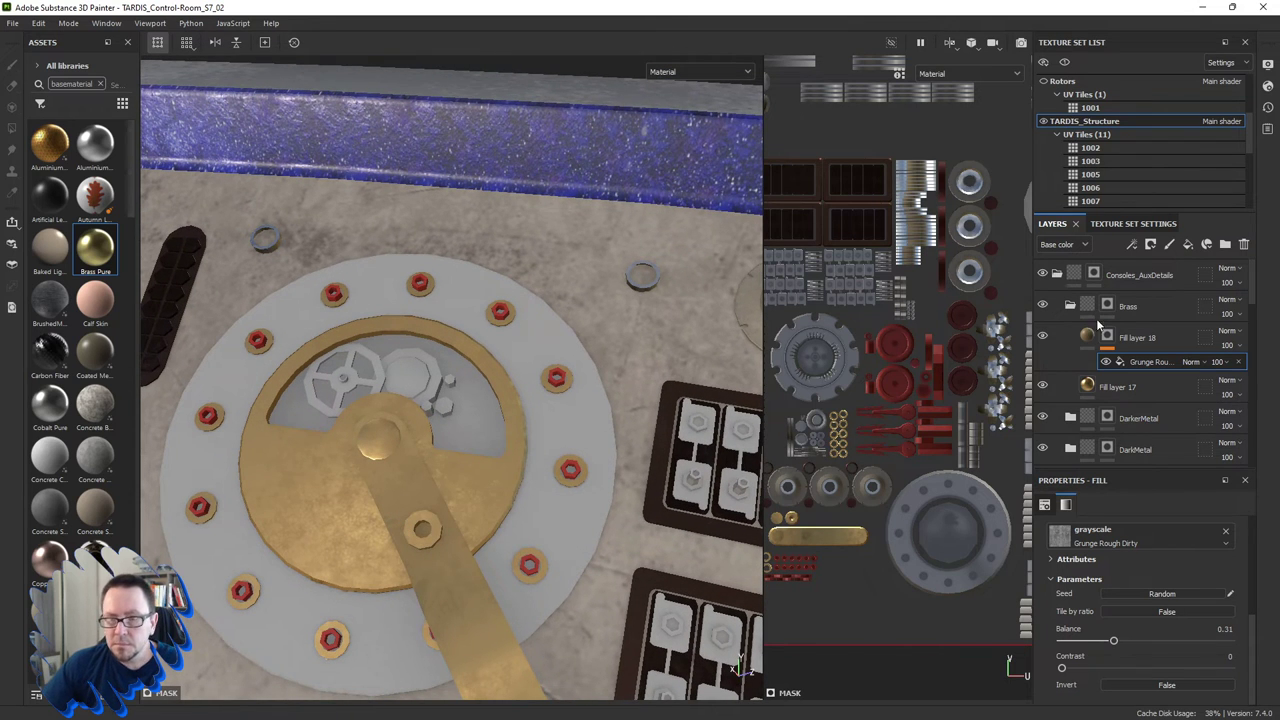
# Darken Fill layer 18's base colour to very dark brown 2B2215, checking the dial.
pyautogui.click(1112, 338)
pyautogui.click(1116, 642)
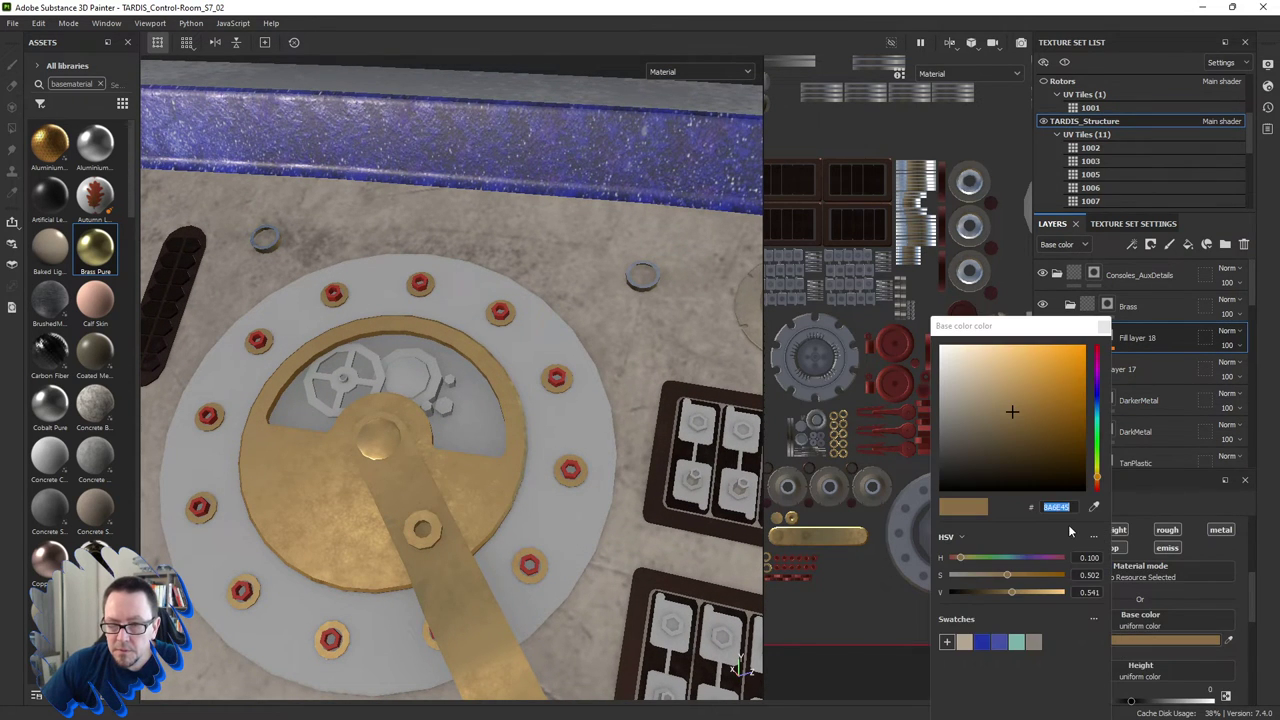
pyautogui.moveTo(1011, 590); pyautogui.dragTo(1006, 590)
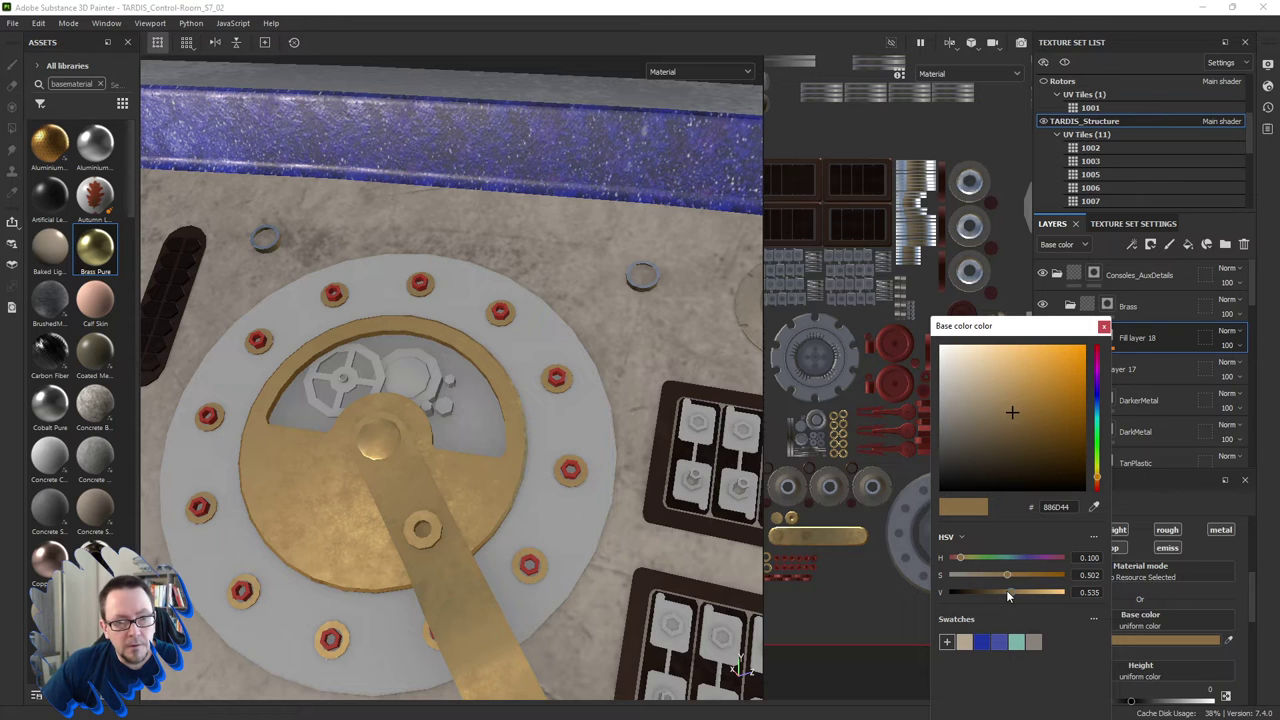
pyautogui.moveTo(1007, 595)
pyautogui.mouseDown()
pyautogui.moveTo(970, 594)
pyautogui.moveTo(987, 593)
pyautogui.mouseUp()
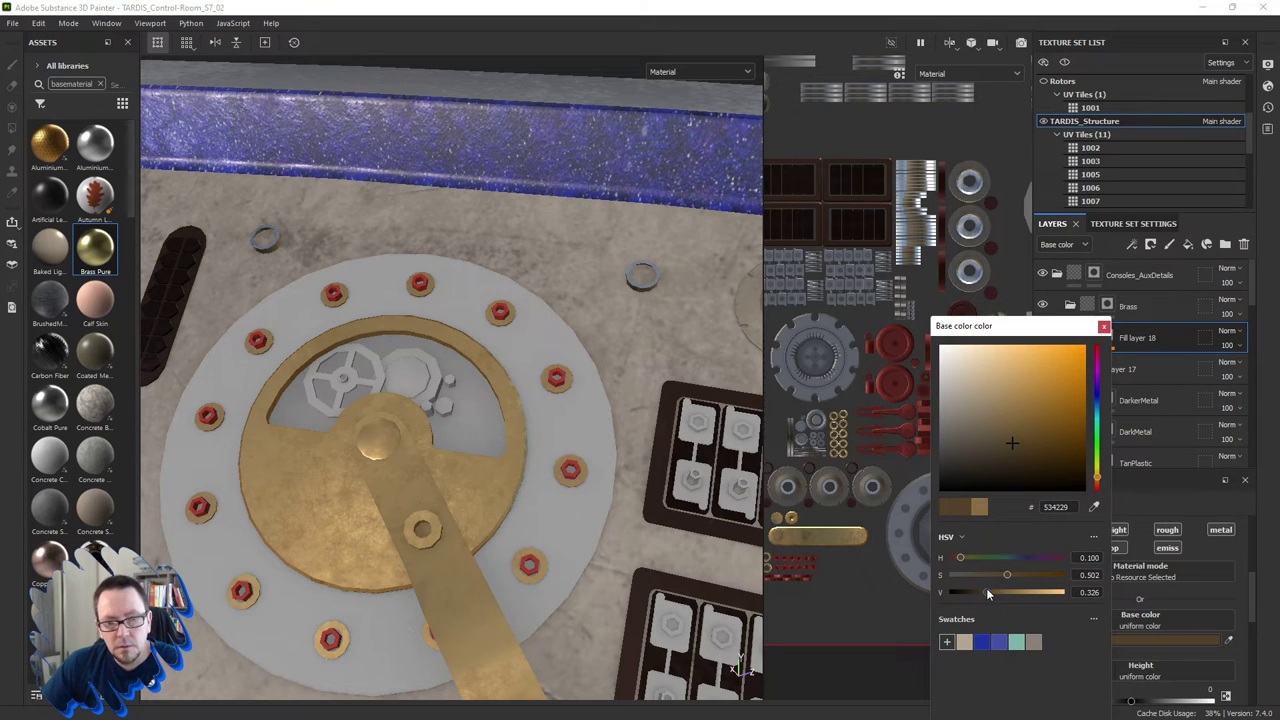
pyautogui.keyDown('alt'); pyautogui.moveTo(385, 509); pyautogui.dragTo(387, 541); pyautogui.keyUp('alt')
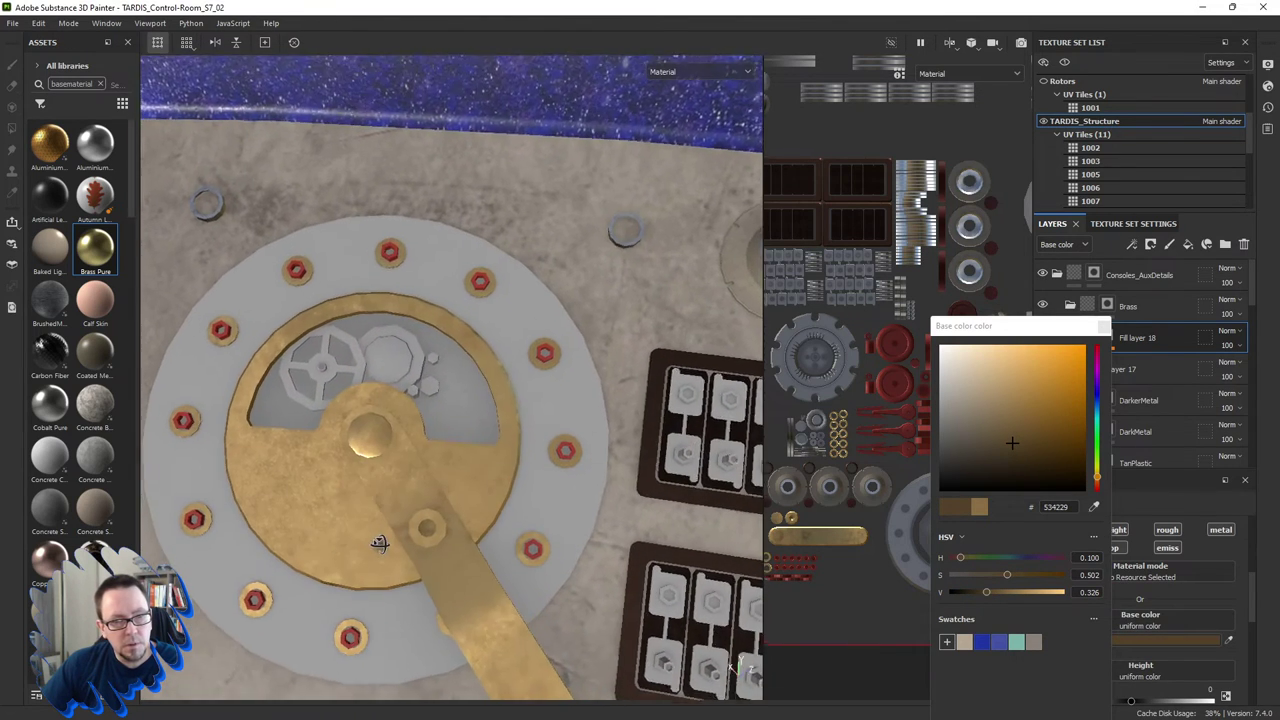
pyautogui.moveTo(984, 592)
pyautogui.mouseDown()
pyautogui.moveTo(1043, 592)
pyautogui.moveTo(928, 598)
pyautogui.moveTo(968, 594)
pyautogui.mouseUp()
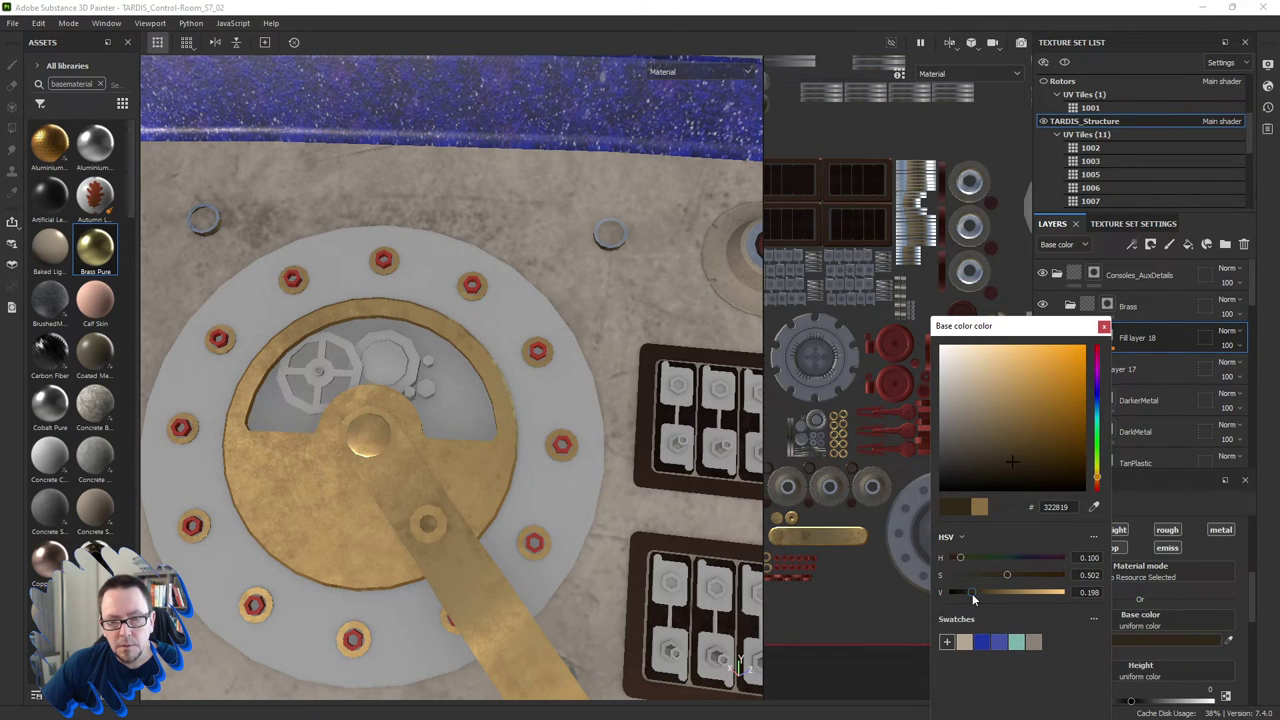
pyautogui.moveTo(432, 554)
pyautogui.keyDown('alt'); pyautogui.mouseDown()
pyautogui.moveTo(410, 470)
pyautogui.moveTo(416, 362)
pyautogui.moveTo(388, 474)
pyautogui.moveTo(386, 406)
pyautogui.mouseUp(); pyautogui.keyUp('alt')
pyautogui.scroll(-5, 416, 362)
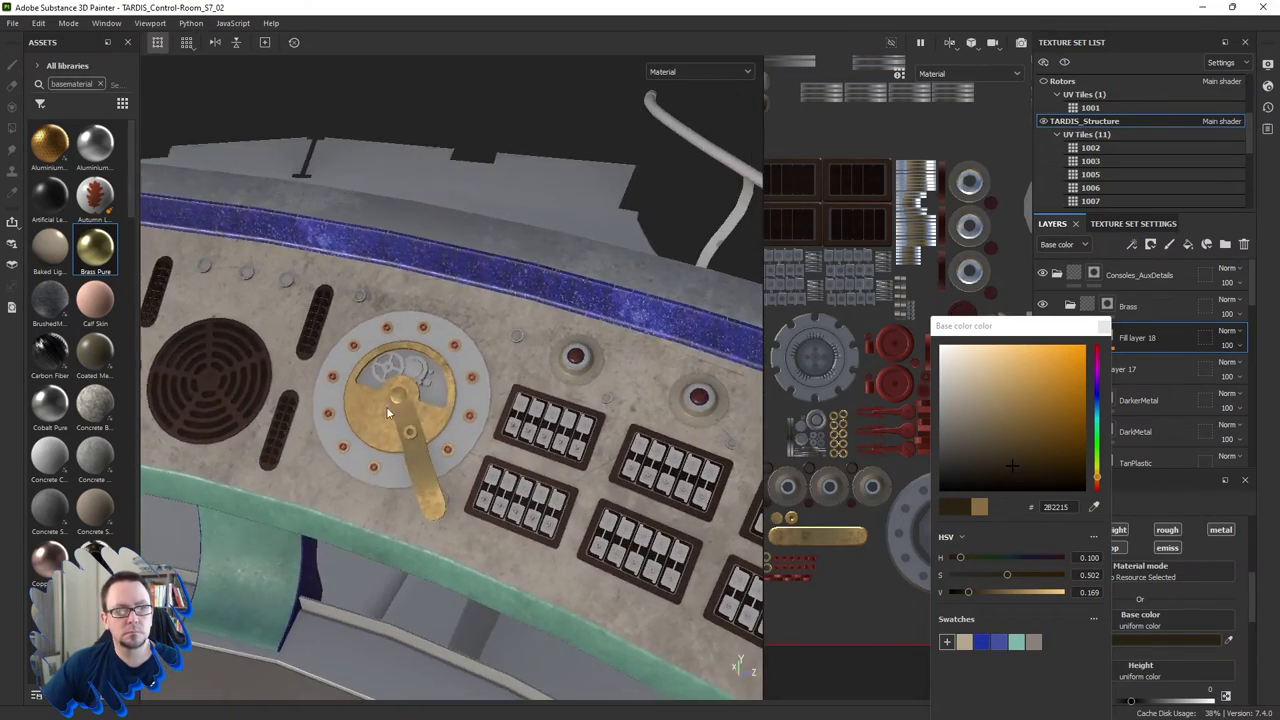
pyautogui.scroll(5, 386, 406)
pyautogui.scroll(-3, 468, 462)
pyautogui.moveTo(468, 456)
pyautogui.keyDown('alt'); pyautogui.mouseDown()
pyautogui.moveTo(603, 545)
pyautogui.moveTo(415, 458)
pyautogui.mouseUp(); pyautogui.keyUp('alt')
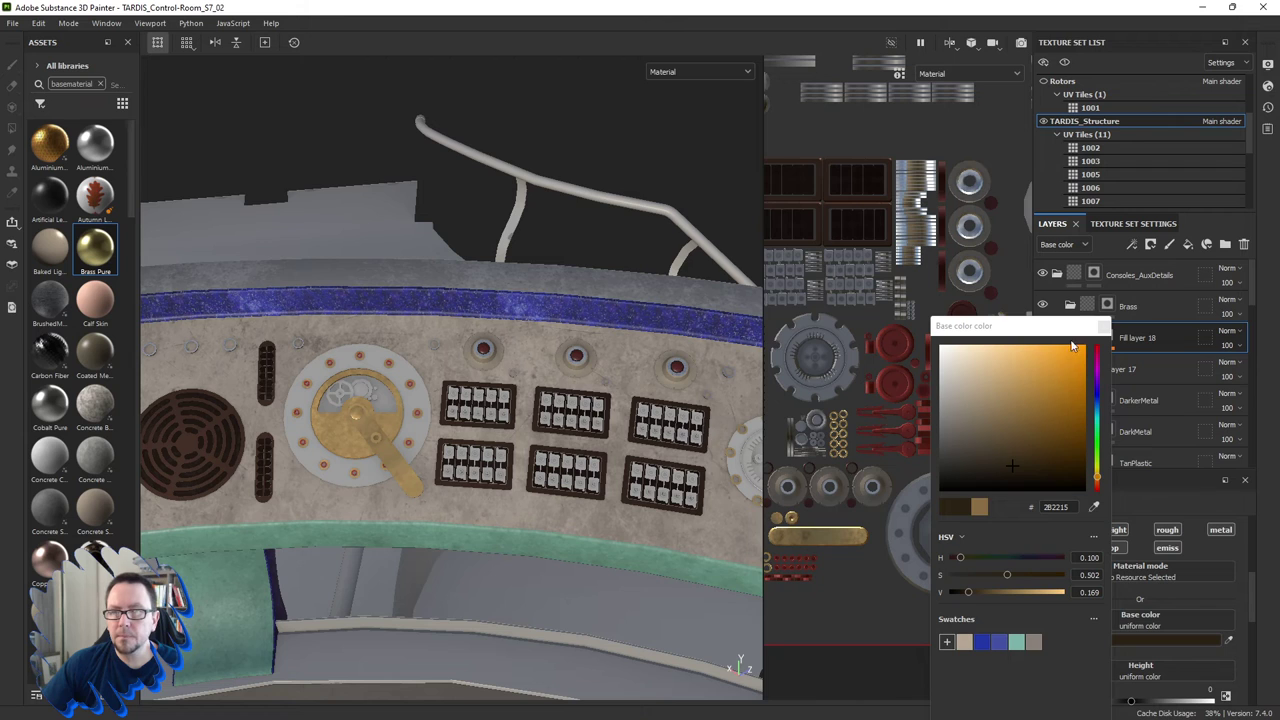
# Close the colour picker and collapse the Brass folder.
pyautogui.click(1070, 305)
pyautogui.click(1070, 305)
pyautogui.click(1145, 312)
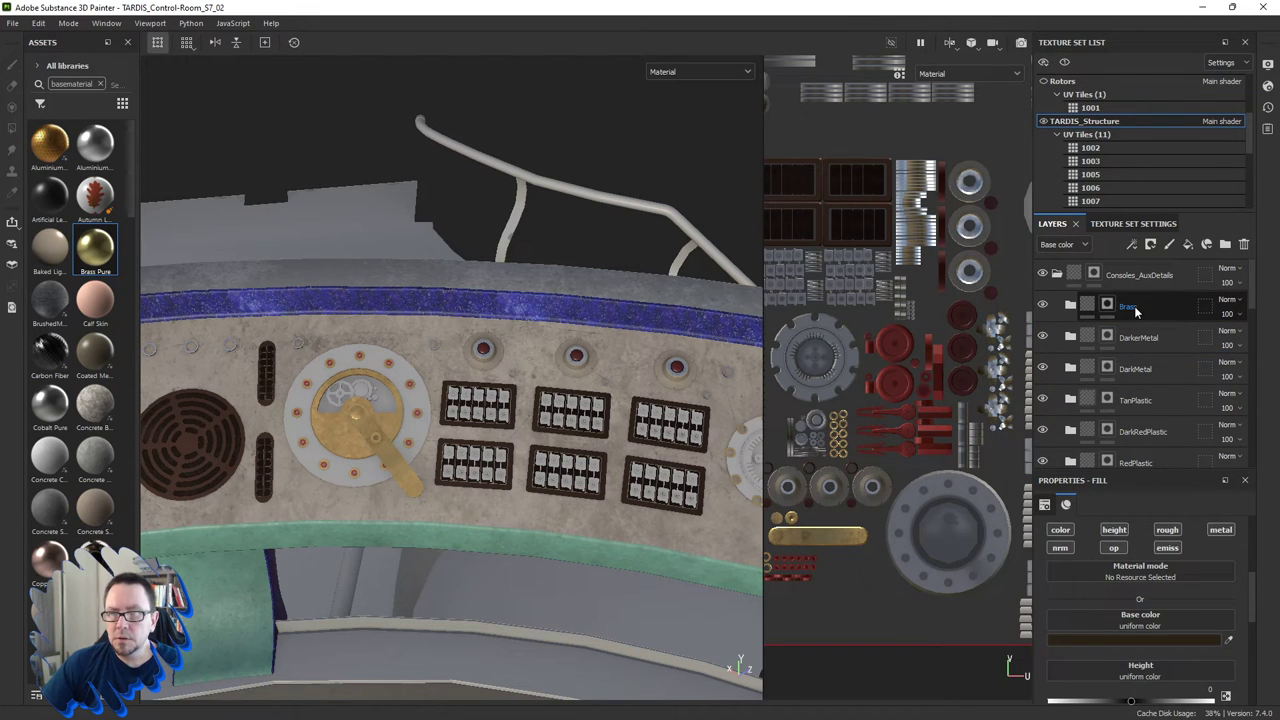
# Duplicate the Brass folder and rename the copy DarkBrass.
pyautogui.rightClick(1134, 310)
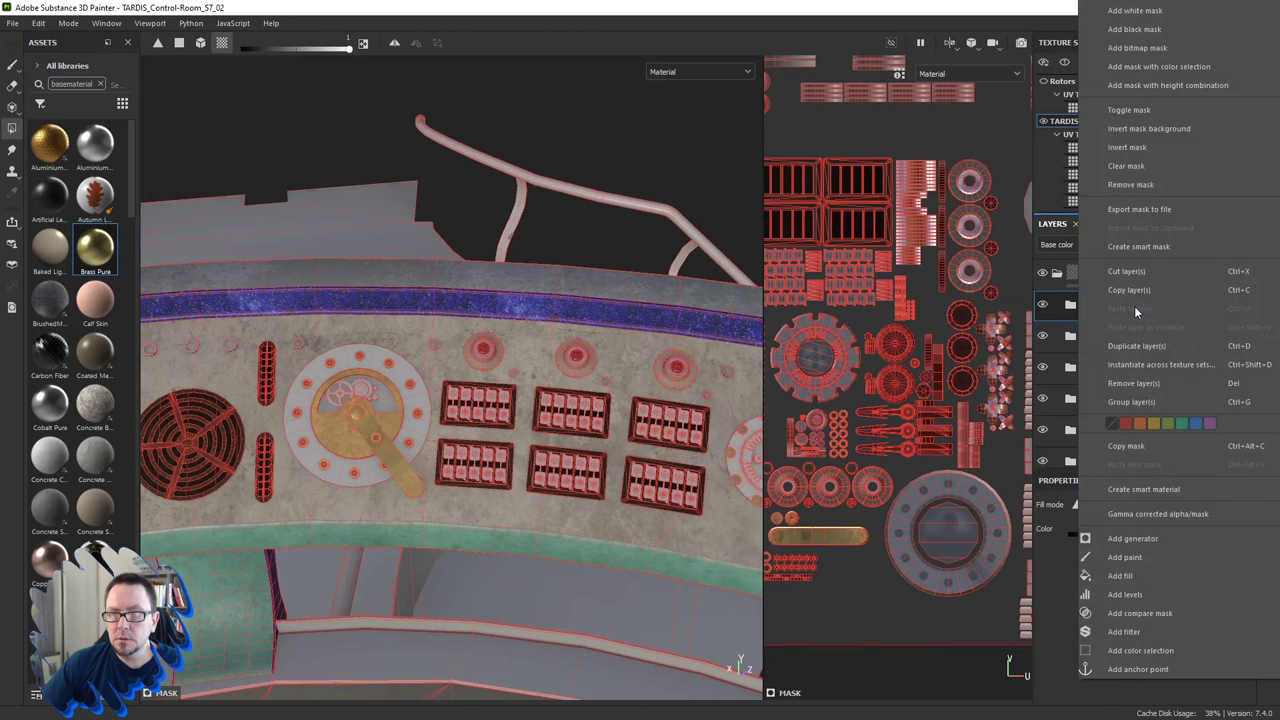
pyautogui.click(1132, 347)
pyautogui.hotkey('ctrl', 'd')
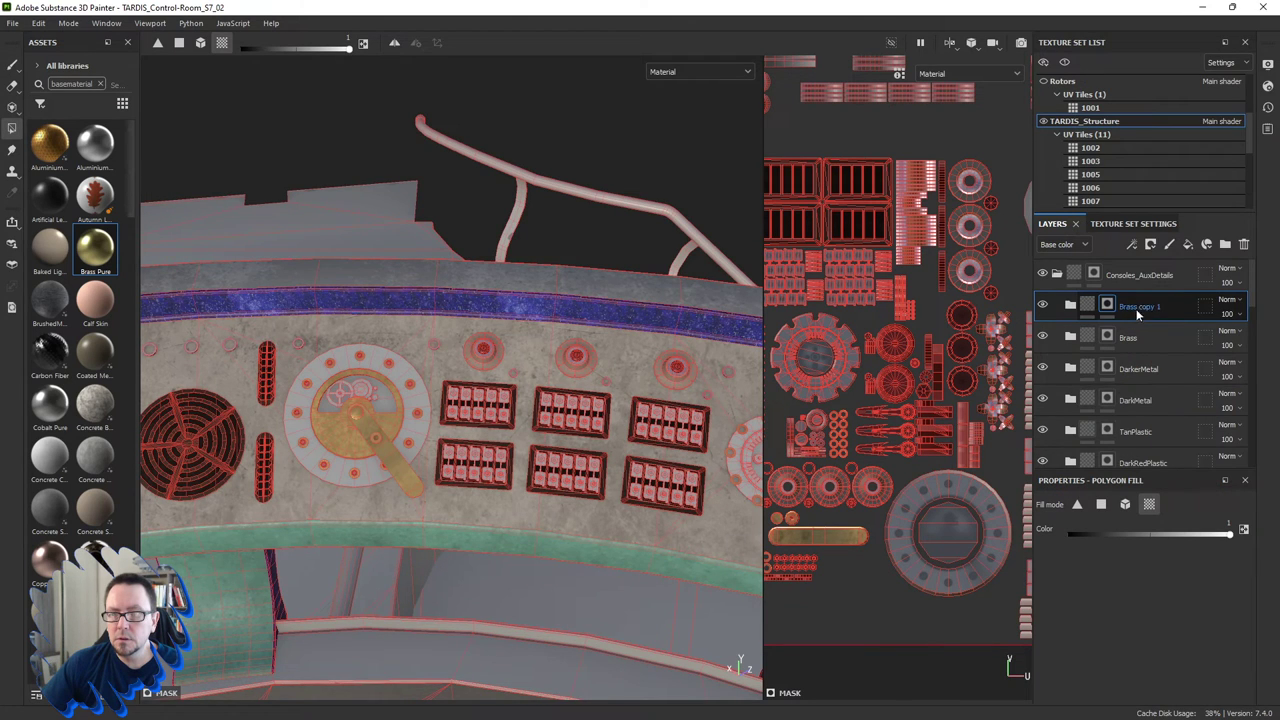
pyautogui.doubleClick(1145, 308)
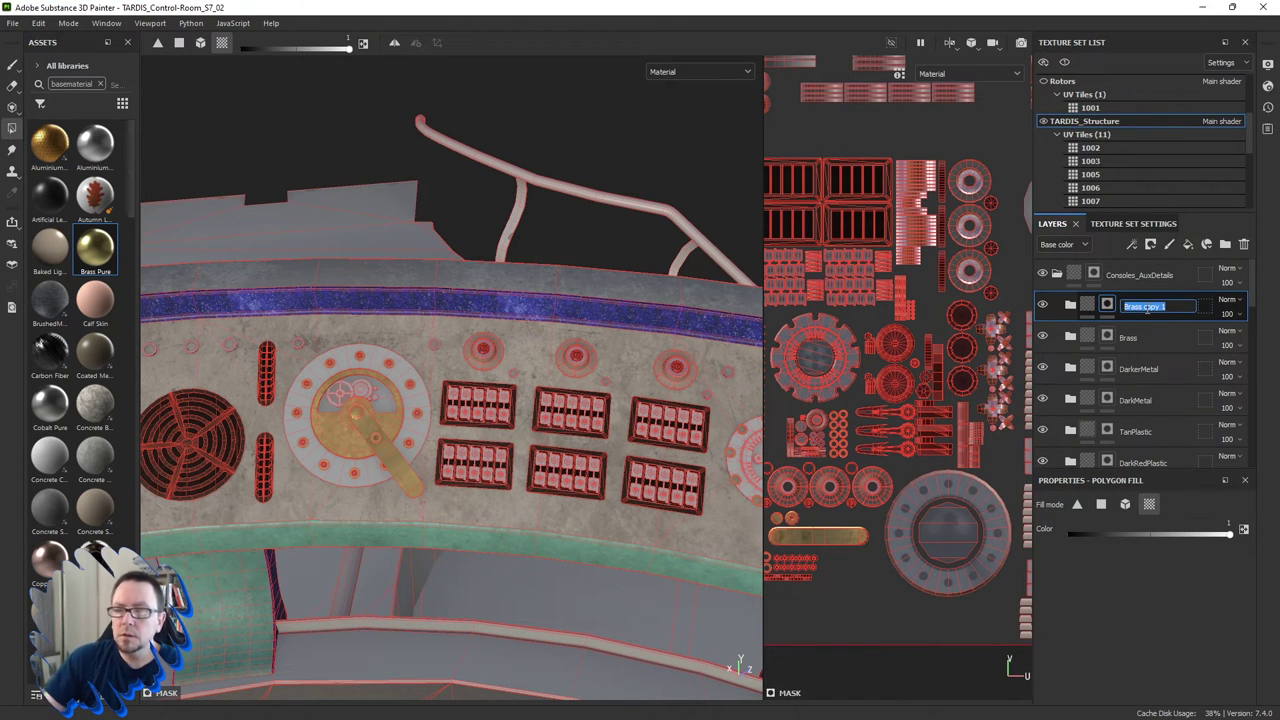
pyautogui.write('DarkBrass')
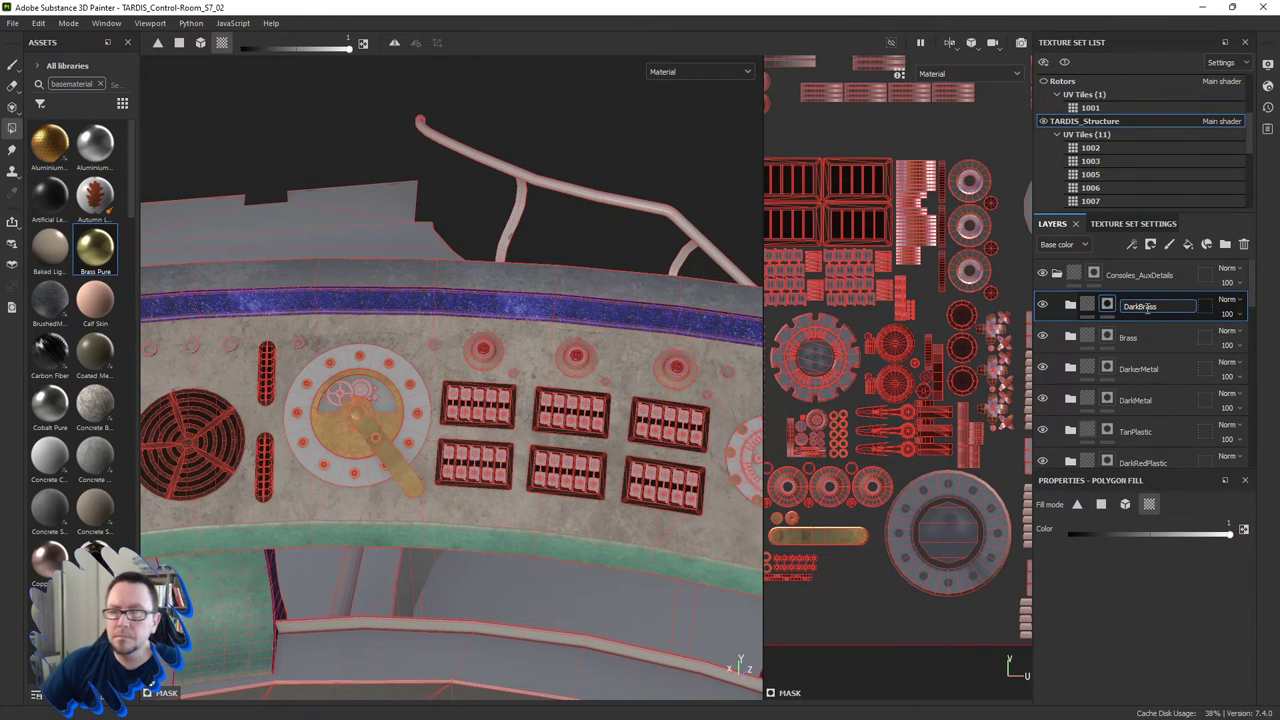
pyautogui.press('Return')
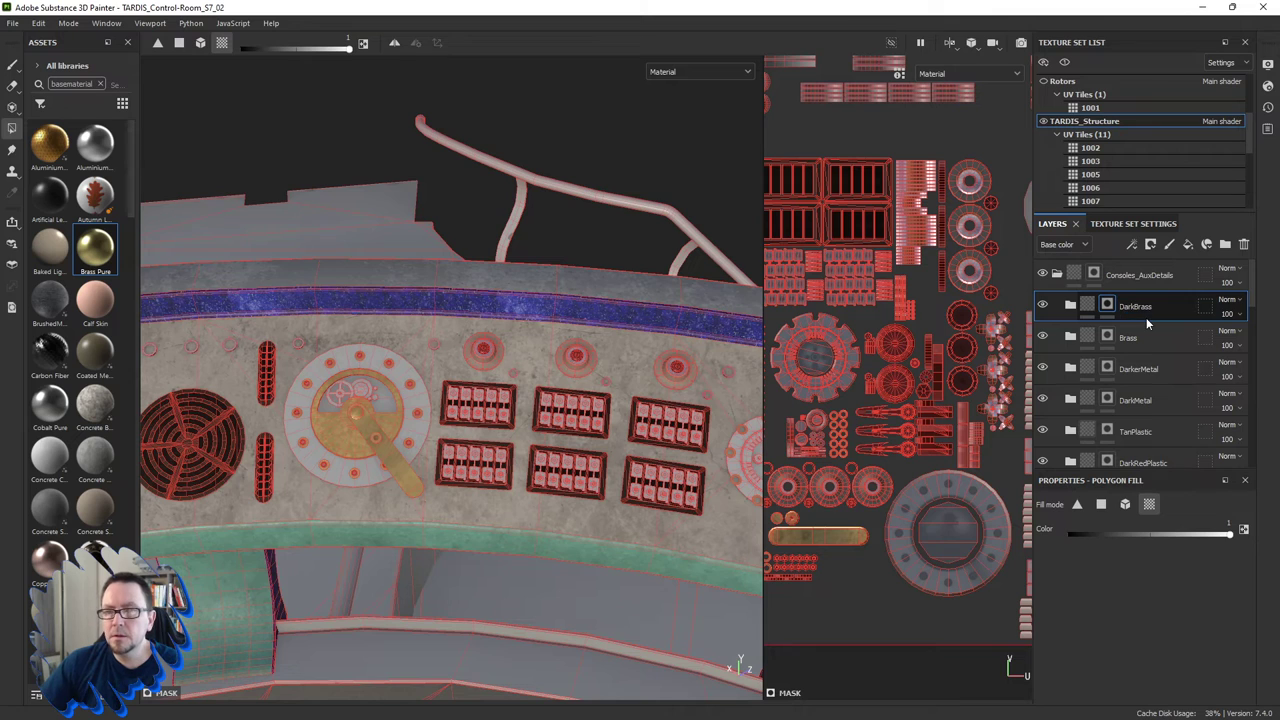
# Clear DarkBrass's copied mask and darken its Fill layer 17 base colour to 9F7F4F.
pyautogui.rightClick(1127, 310)
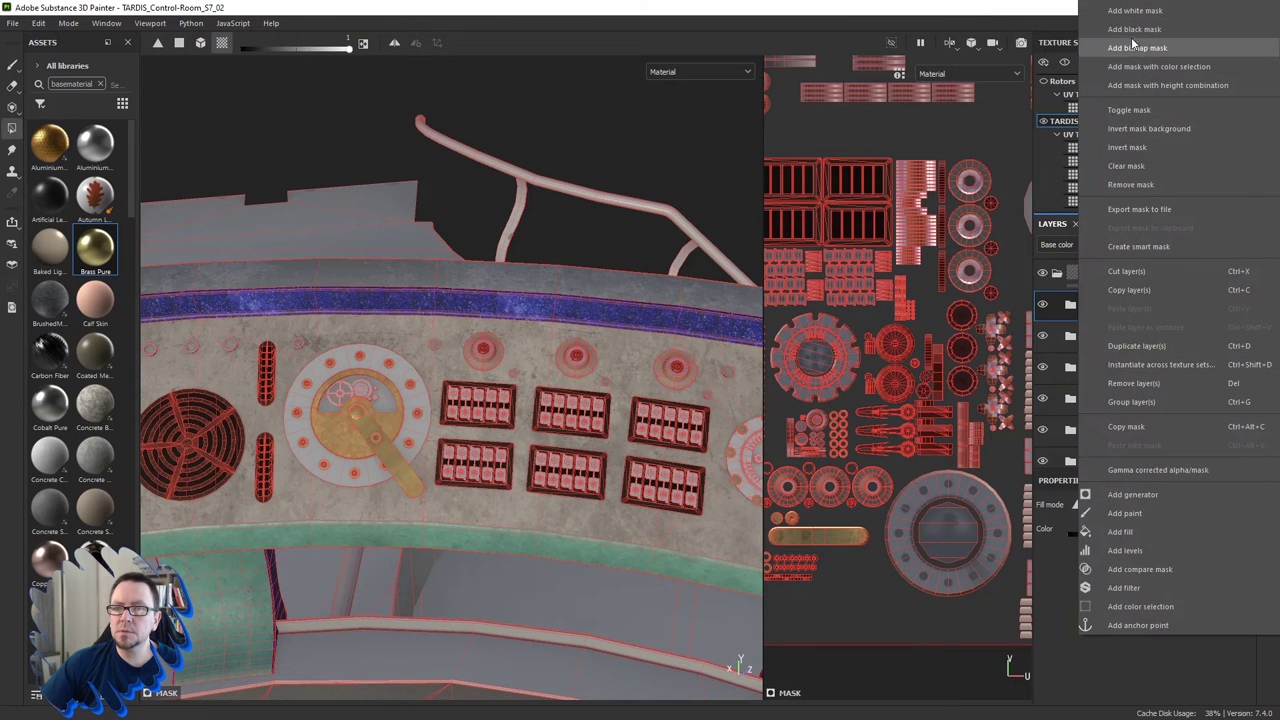
pyautogui.click(1129, 170)
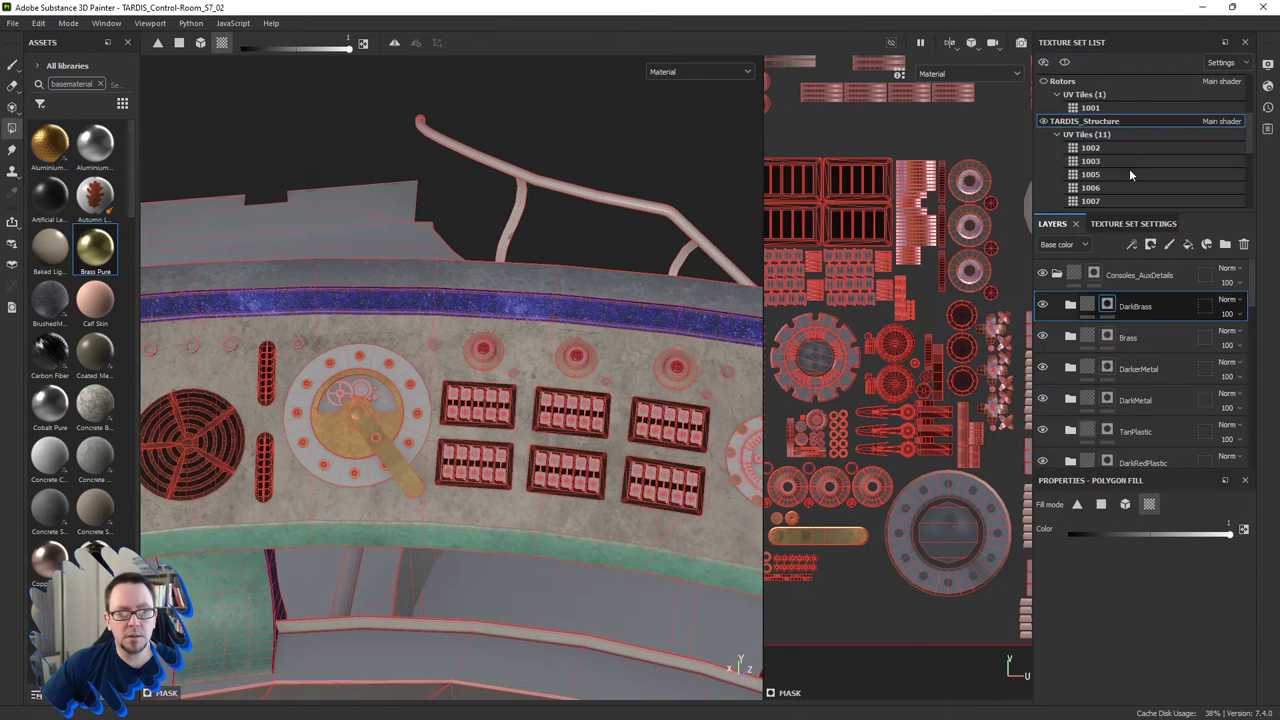
pyautogui.click(1071, 306)
pyautogui.click(1117, 369)
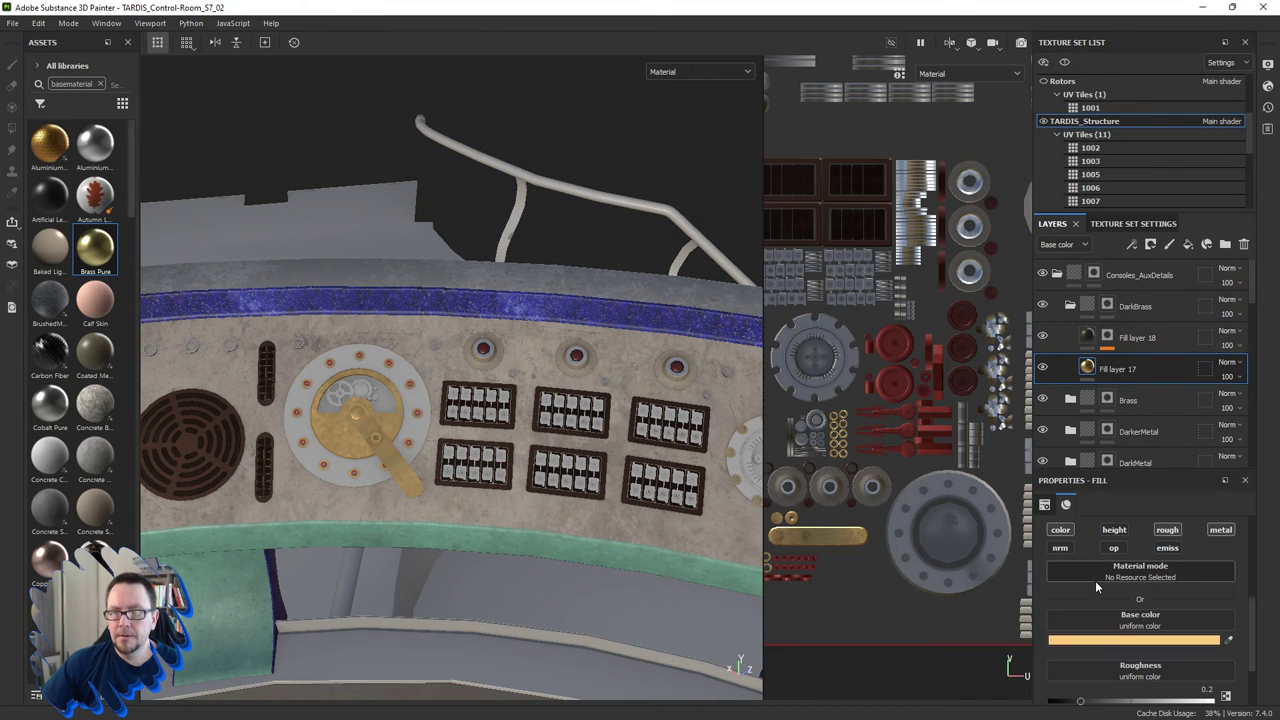
pyautogui.click(1105, 638)
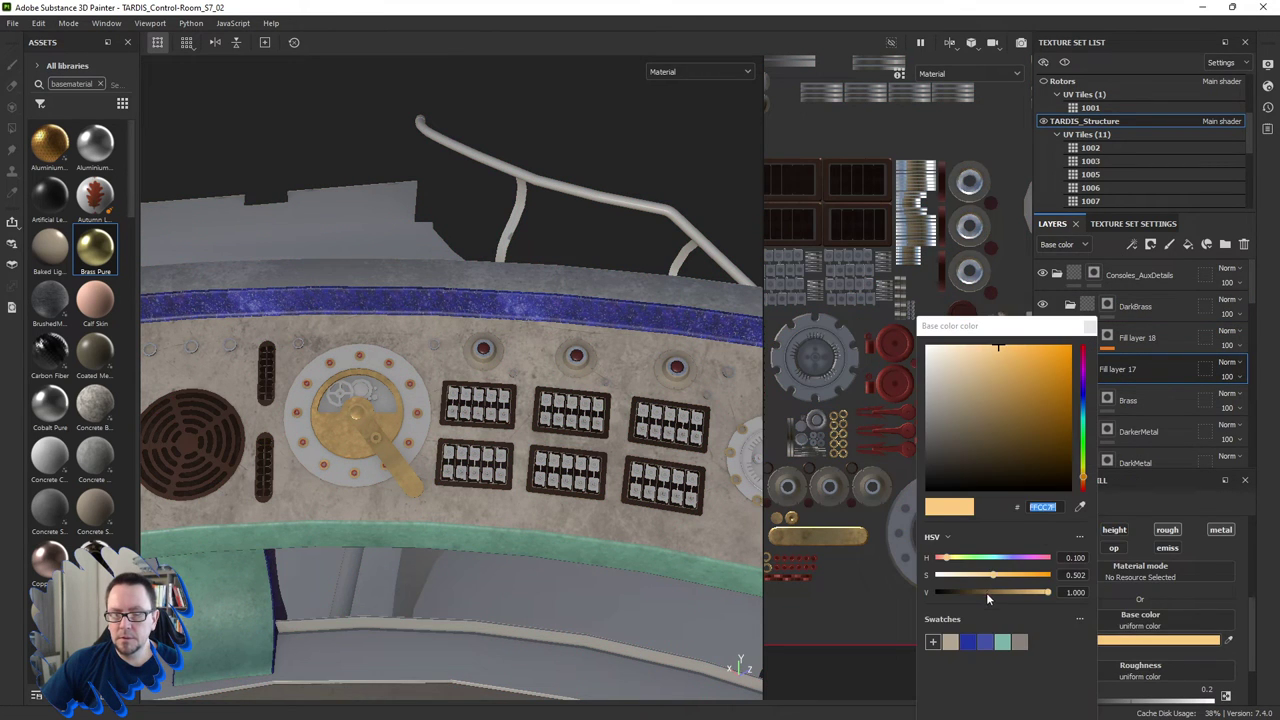
pyautogui.moveTo(1039, 593); pyautogui.dragTo(1012, 593)
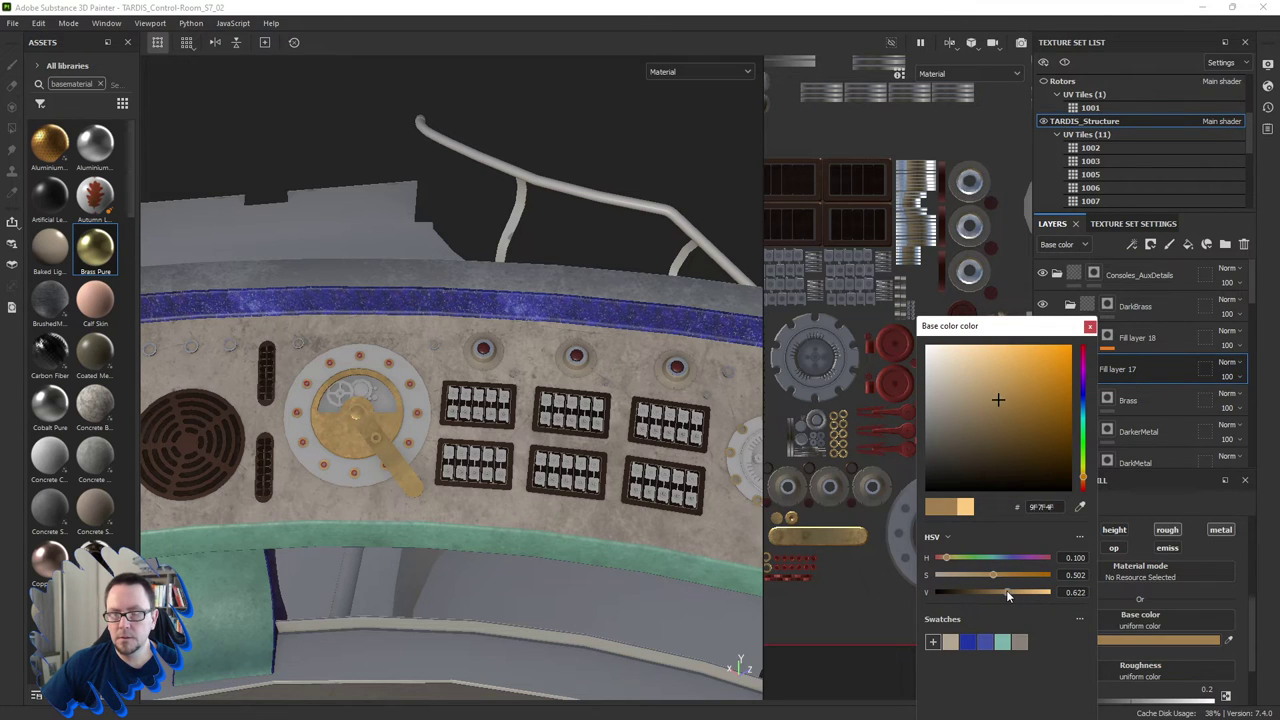
pyautogui.click(1088, 329)
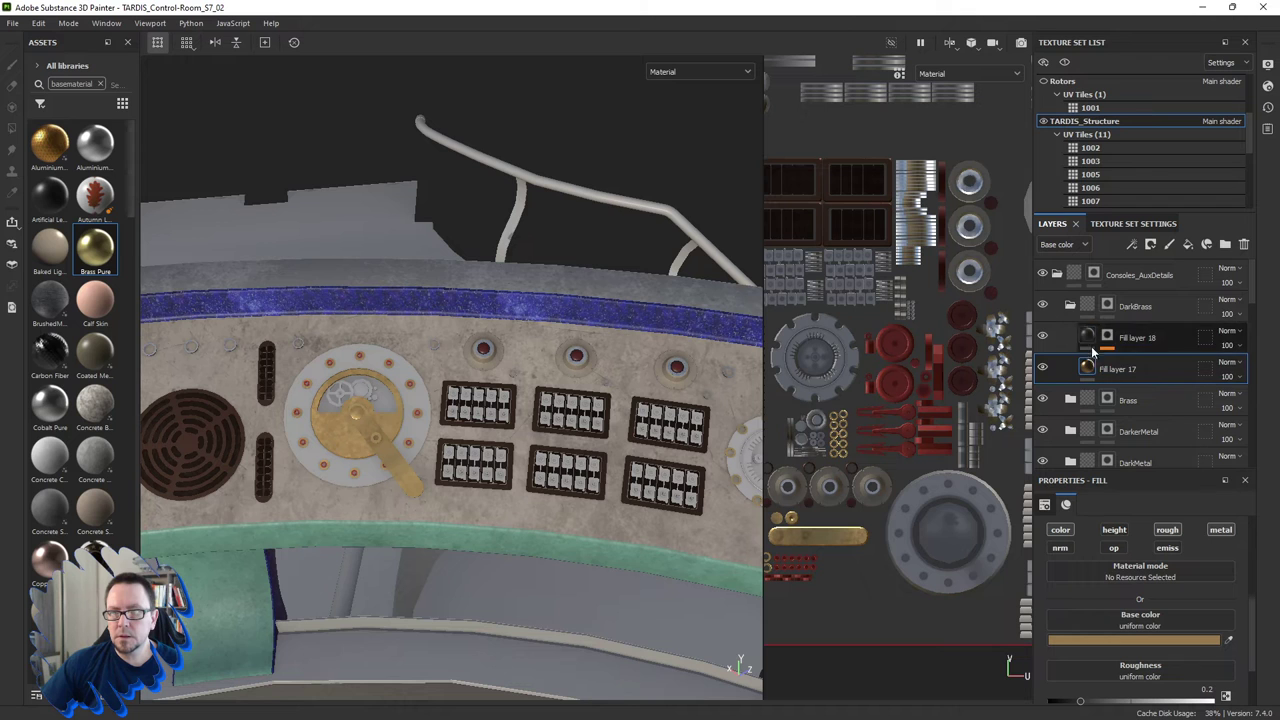
pyautogui.click(1108, 305)
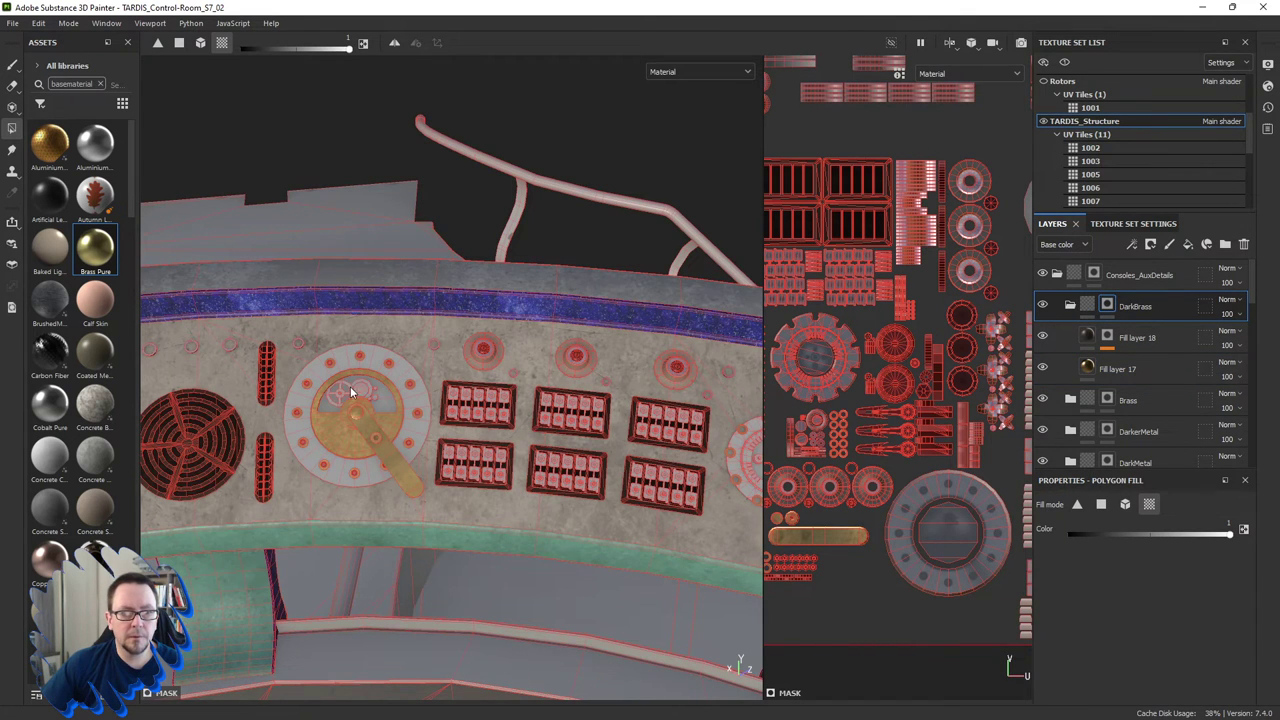
# Polygon-fill the left and right gears in the brass dial with DarkBrass, undoing the stray gauge-face fill.
pyautogui.scroll(3, 350, 386)
pyautogui.scroll(3, 360, 392)
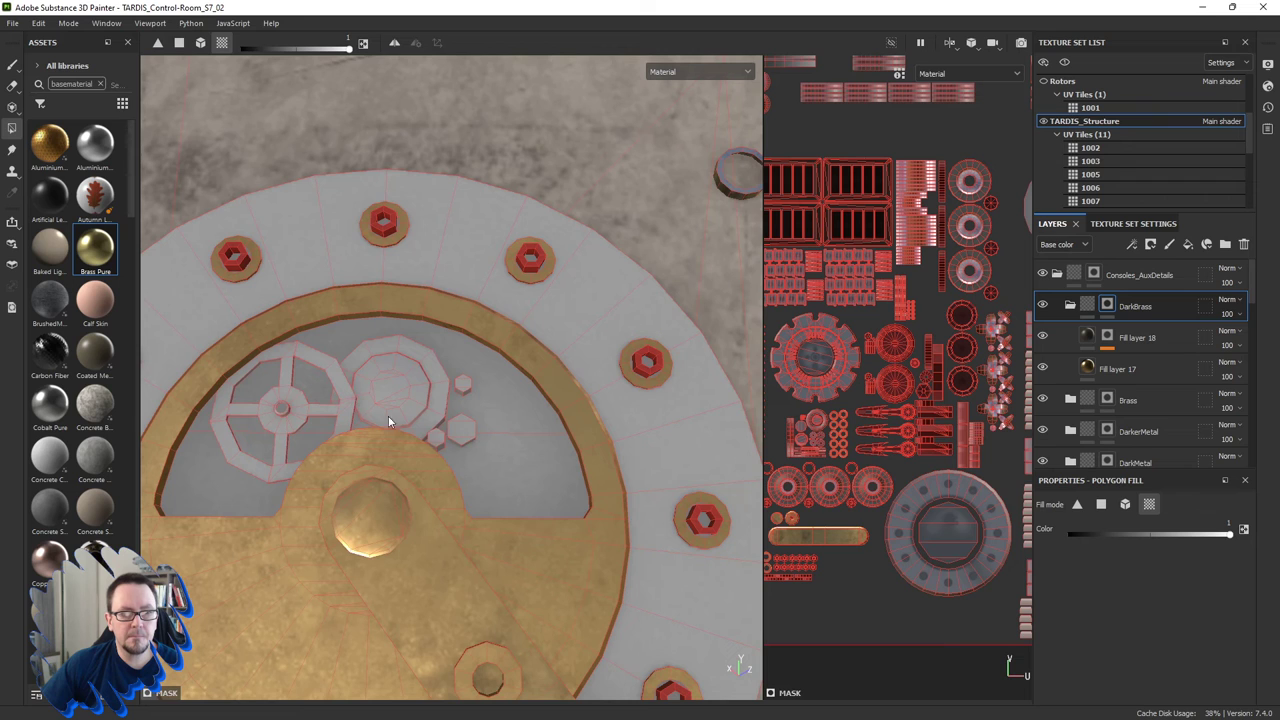
pyautogui.click(522, 443)
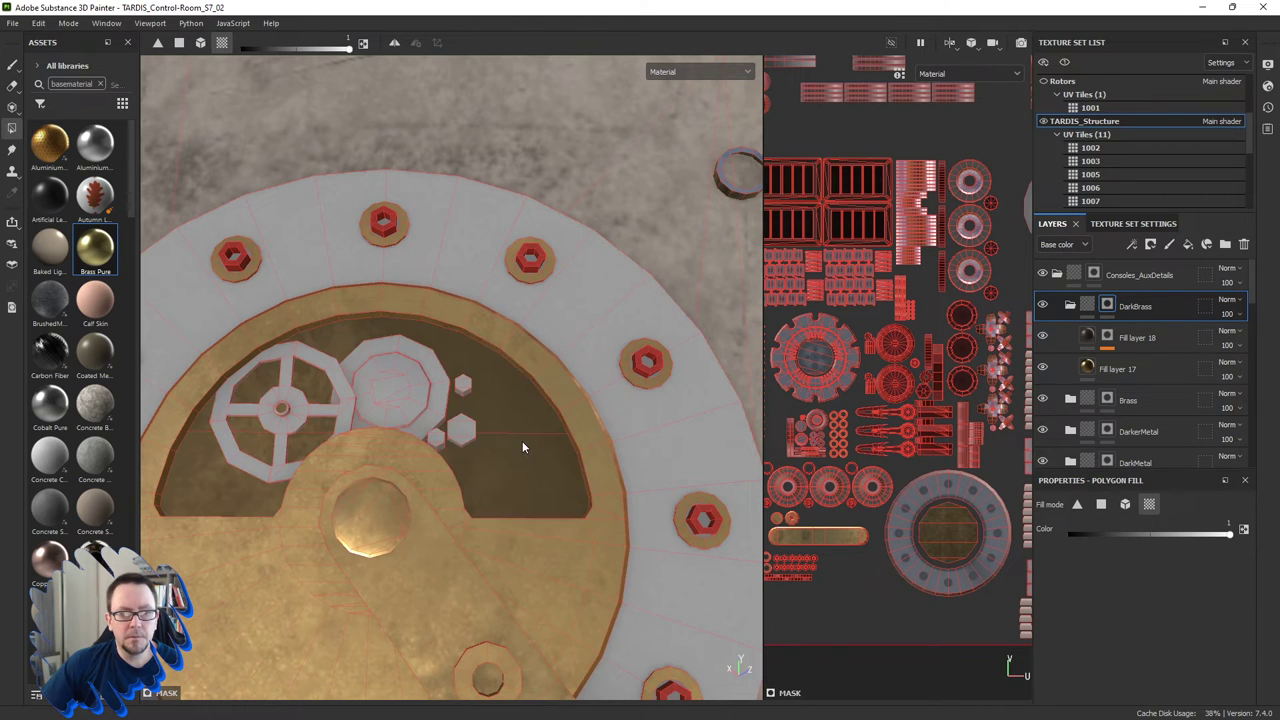
pyautogui.click(335, 385)
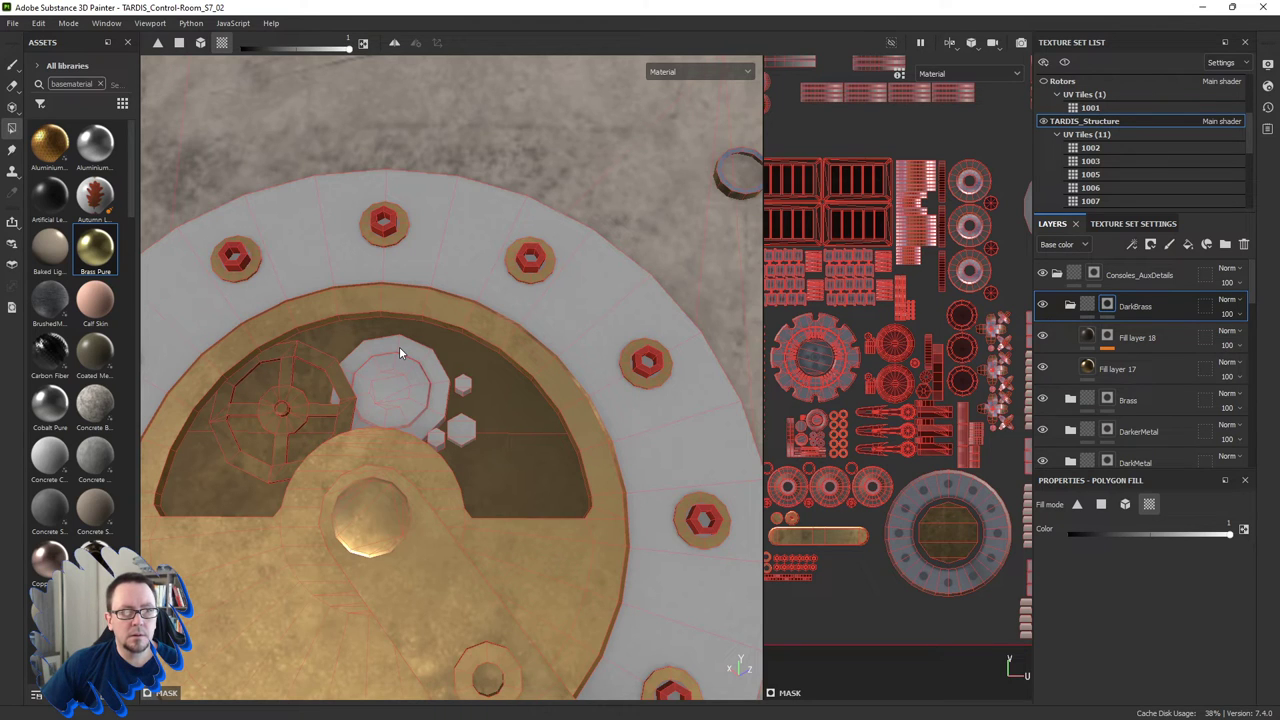
pyautogui.click(399, 346)
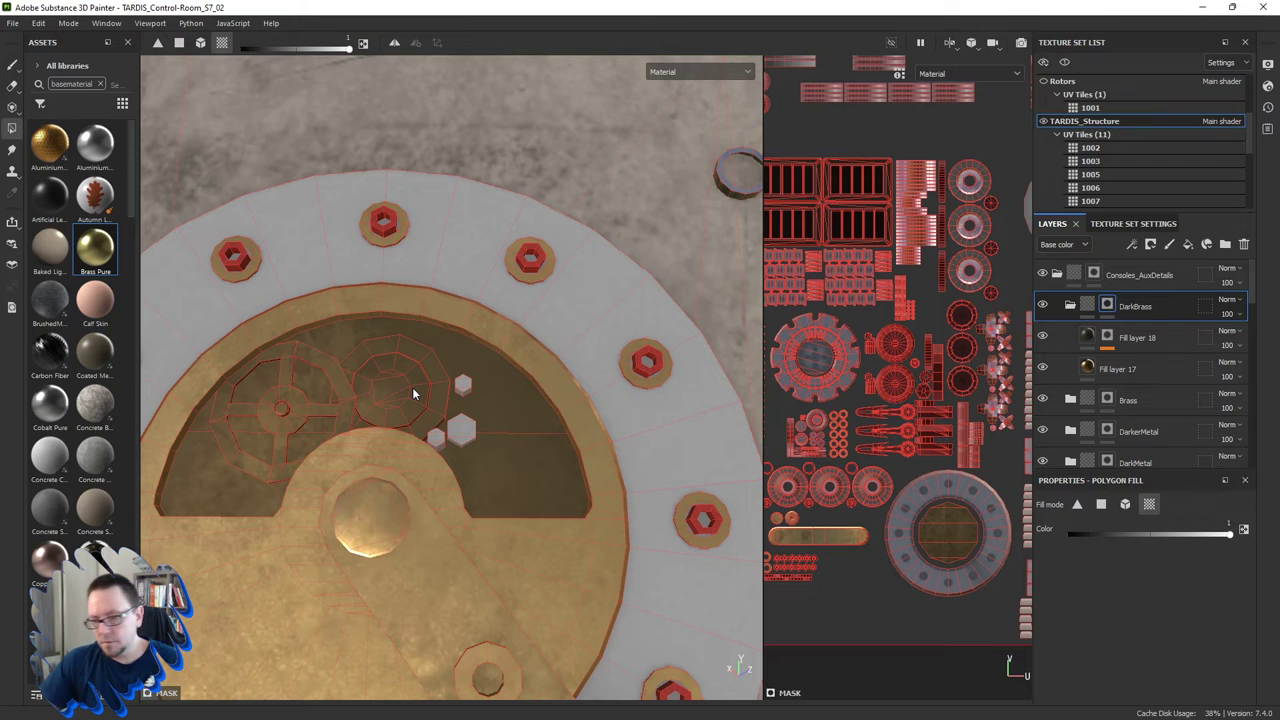
pyautogui.hotkey('ctrl', 'z')
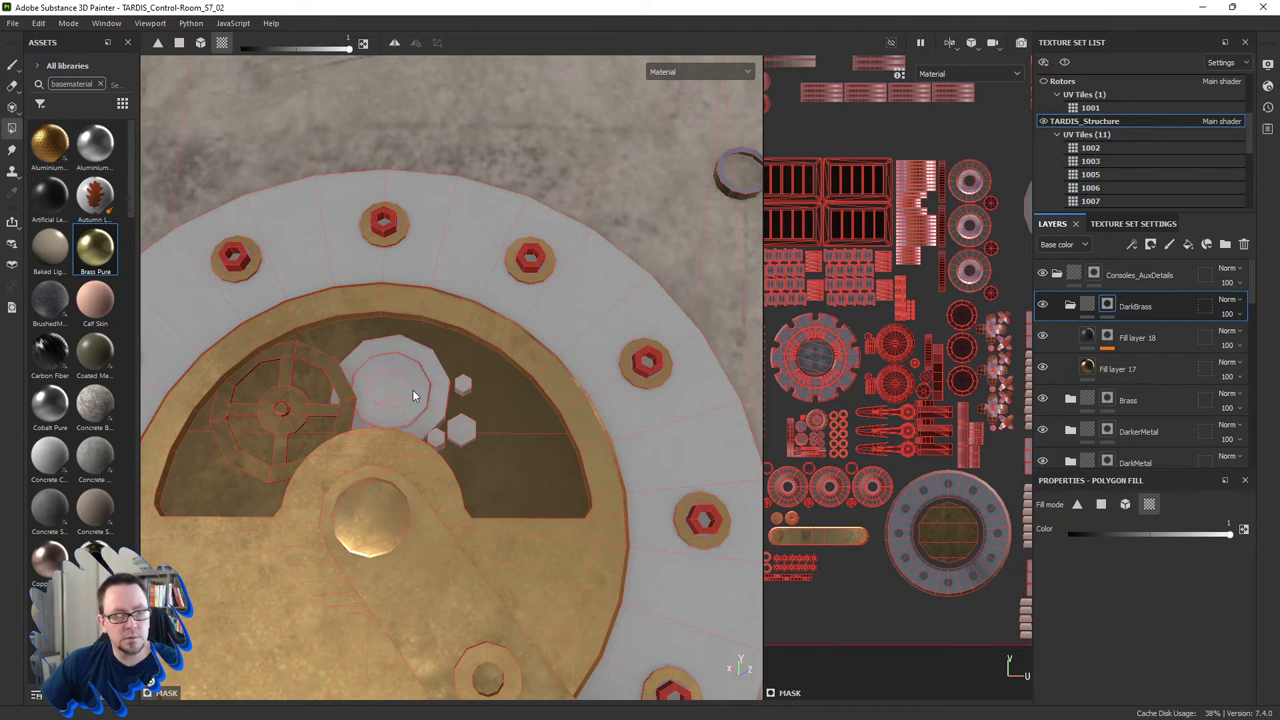
pyautogui.hotkey('ctrl', 'z')
pyautogui.hotkey('ctrl', 'z')
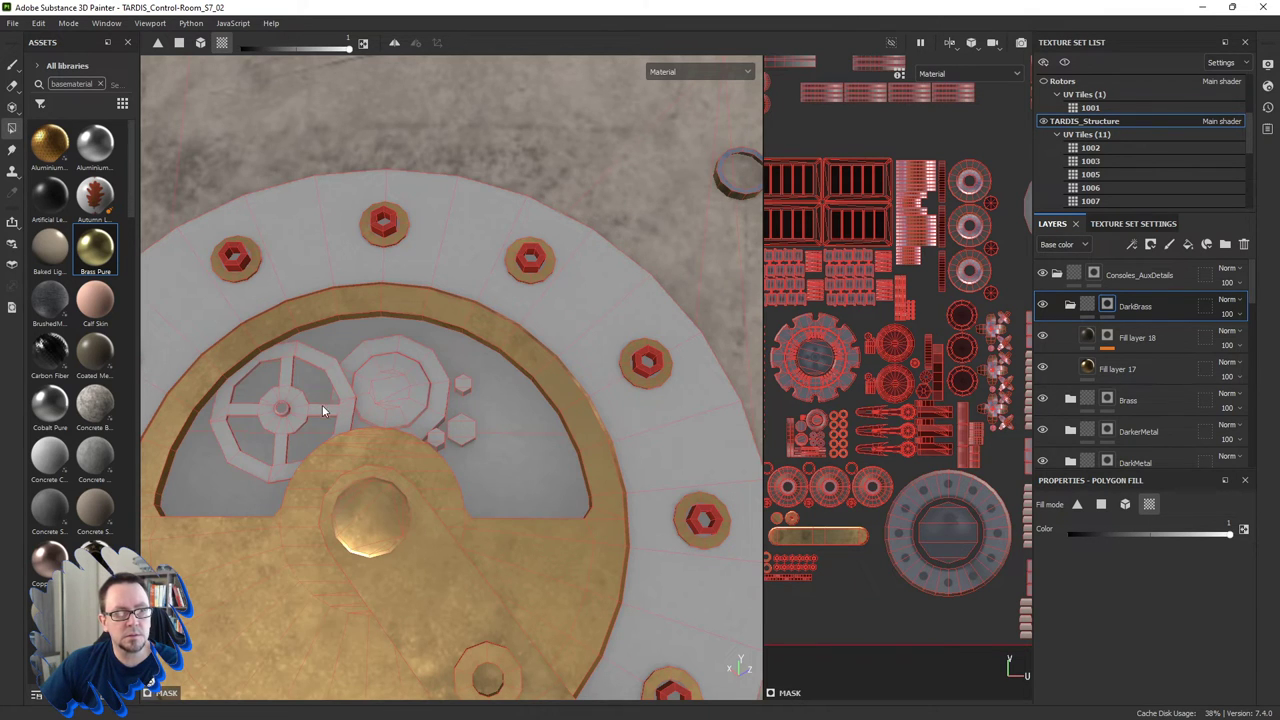
pyautogui.click(322, 405)
pyautogui.click(390, 406)
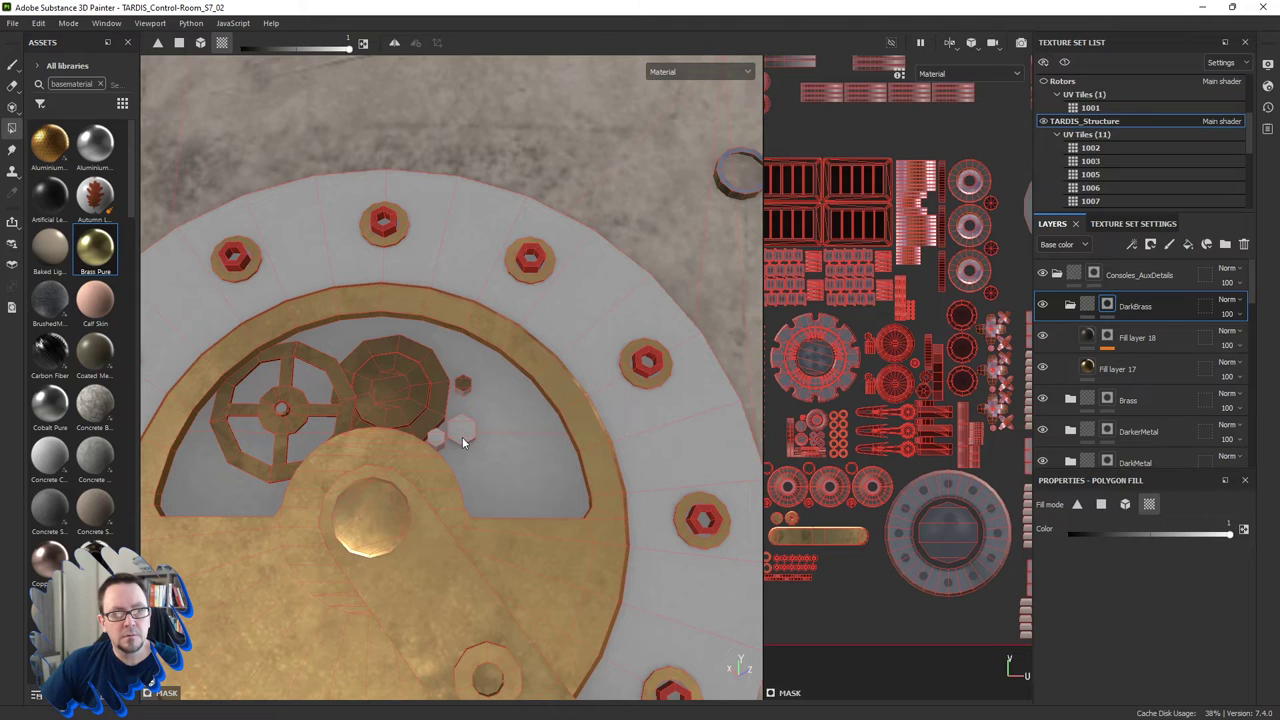
# Fill the small nut on the neighbouring metal dial with DarkBrass.
pyautogui.scroll(-3, 556, 451)
pyautogui.scroll(-3, 568, 477)
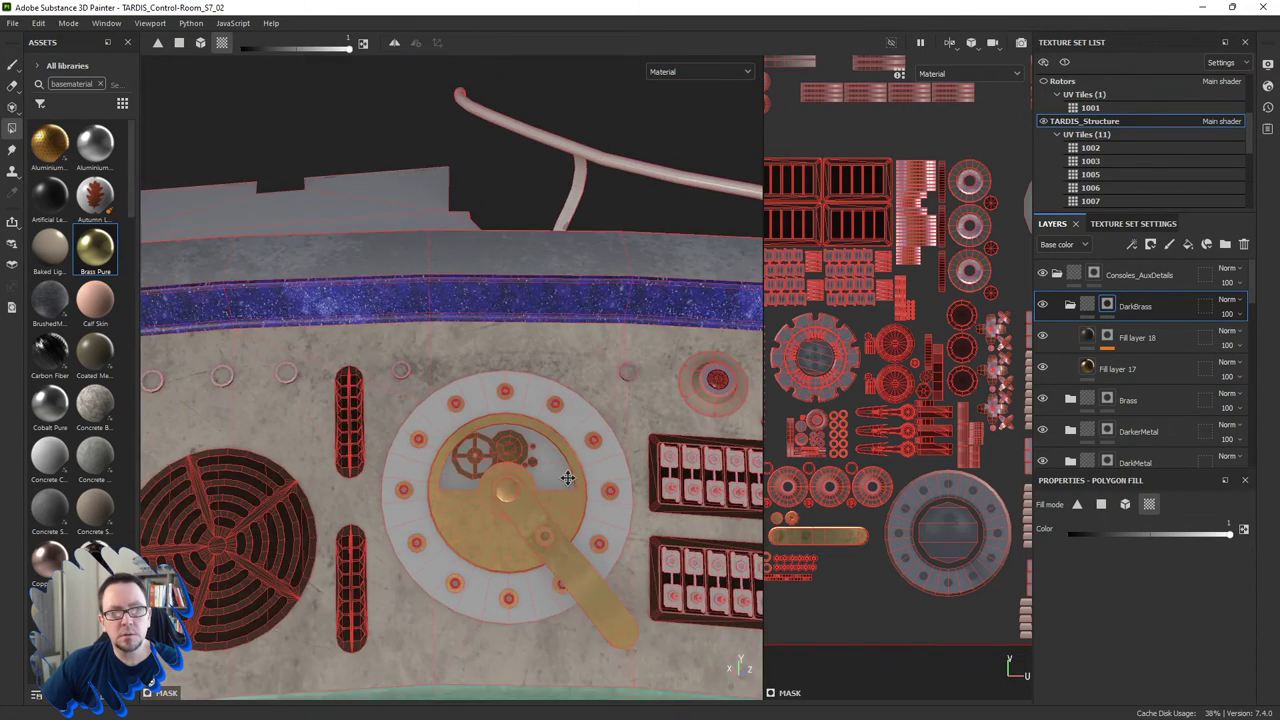
pyautogui.scroll(-2, 600, 465)
pyautogui.moveTo(607, 459); pyautogui.dragTo(533, 451, button='middle')
pyautogui.scroll(2, 591, 462)
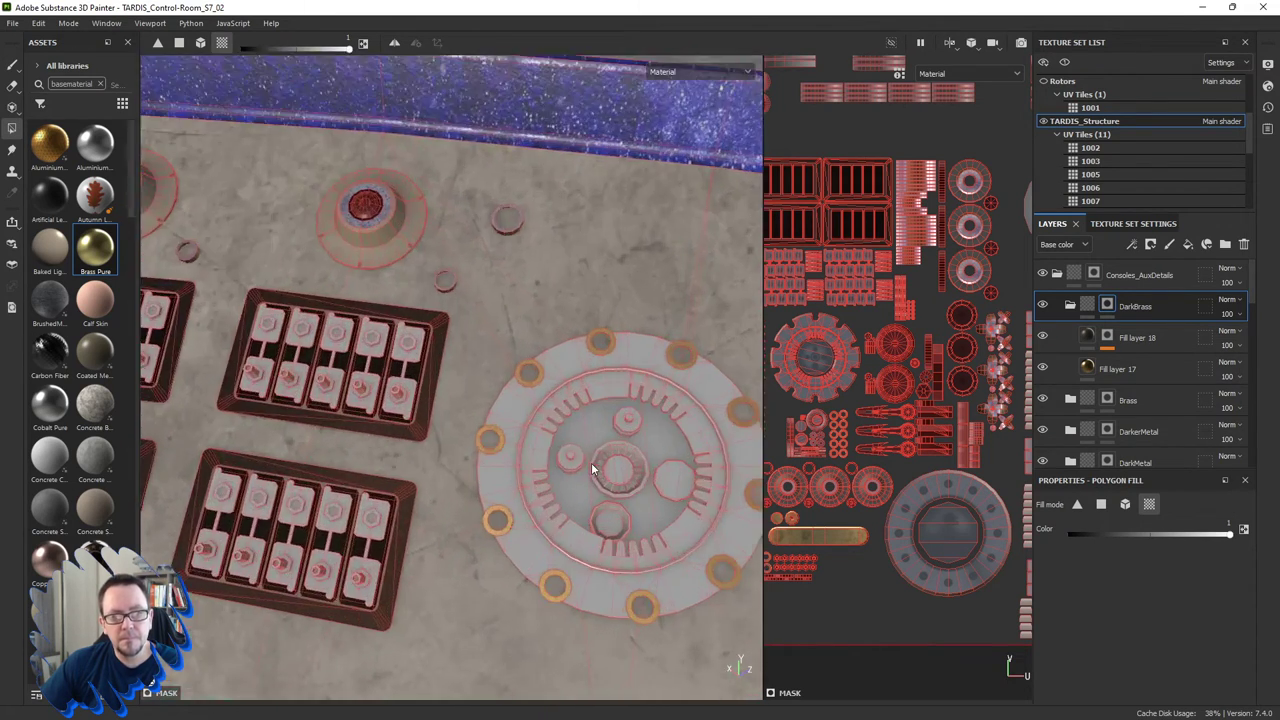
pyautogui.scroll(2, 556, 460)
pyautogui.click(560, 458)
pyautogui.scroll(2, 578, 474)
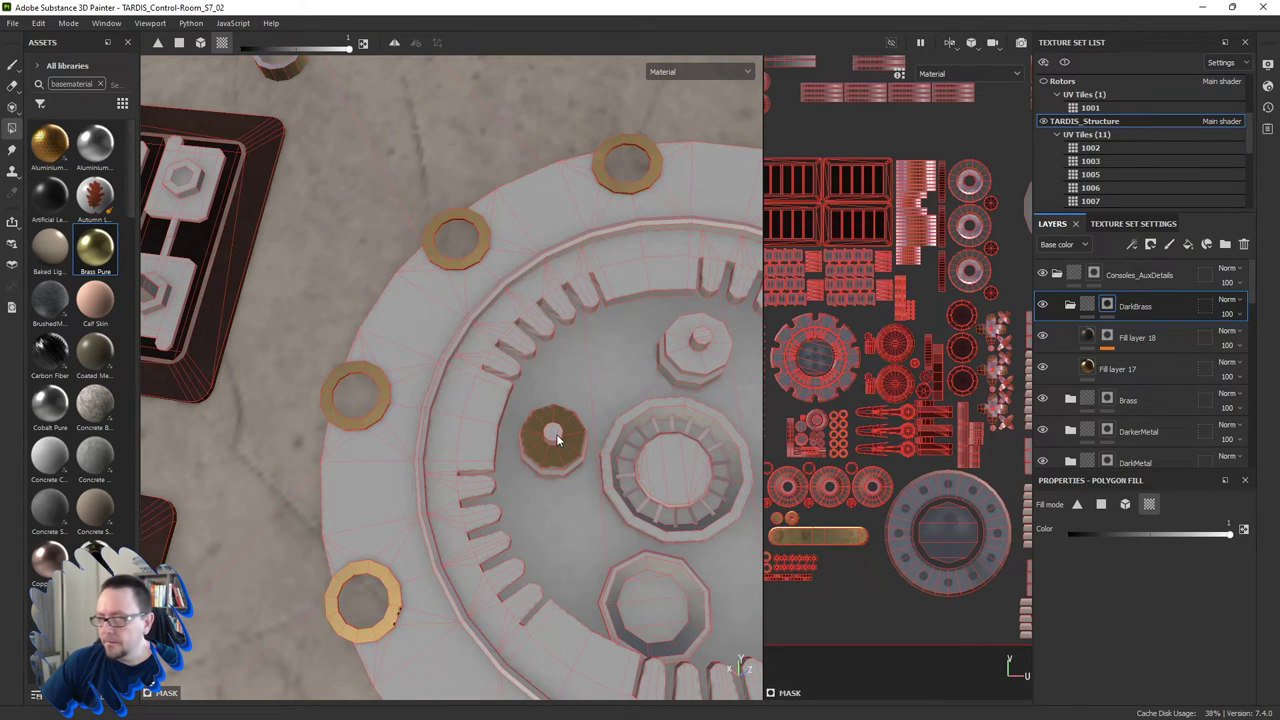
pyautogui.keyDown('alt'); pyautogui.moveTo(557, 440); pyautogui.dragTo(548, 412); pyautogui.keyUp('alt')
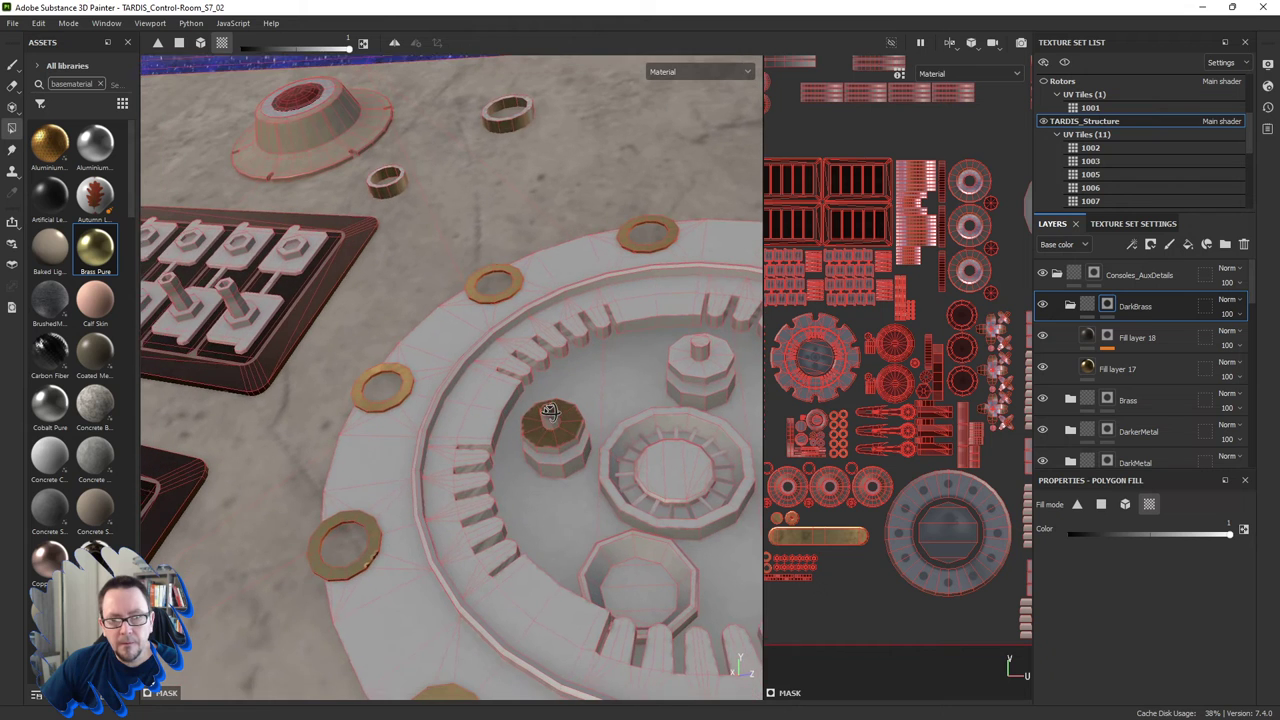
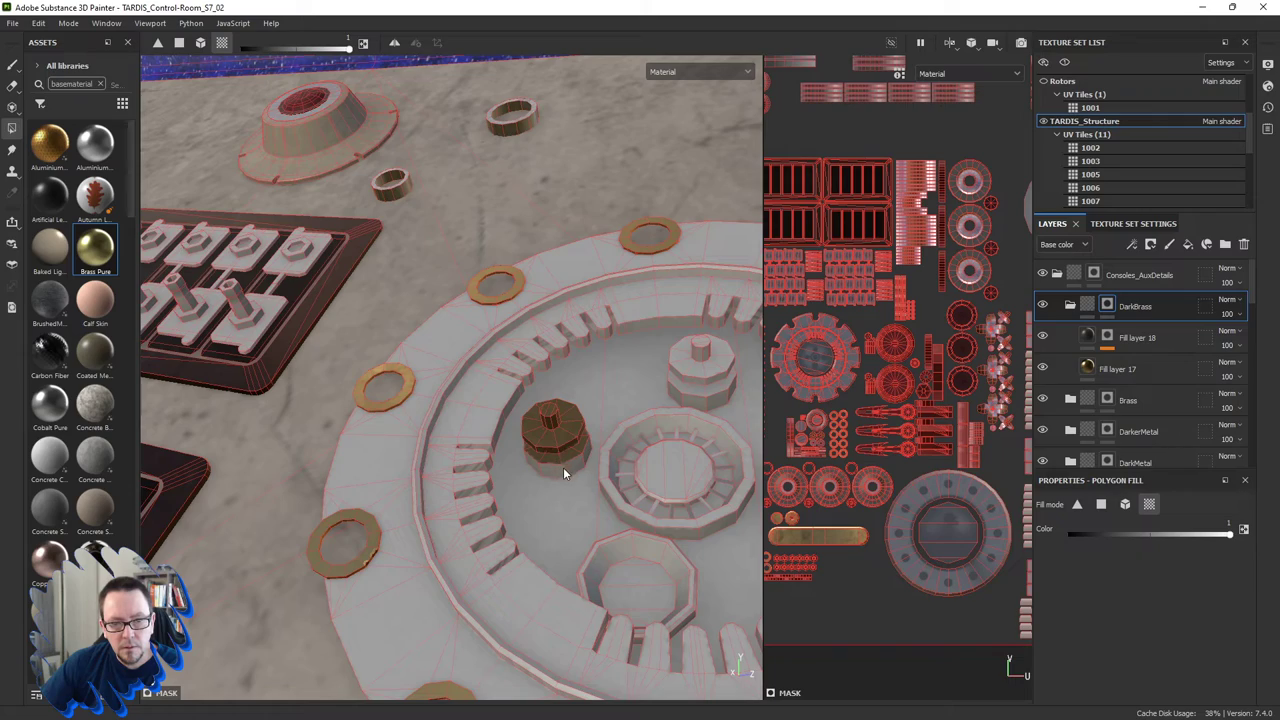
# Polygon-fill the small cylinder and the octagonal disc on the console top with dark brass.
pyautogui.moveTo(563, 472)
pyautogui.keyDown('alt'); pyautogui.mouseDown()
pyautogui.moveTo(525, 398)
pyautogui.moveTo(550, 479)
pyautogui.moveTo(572, 447)
pyautogui.moveTo(578, 371)
pyautogui.moveTo(642, 362)
pyautogui.mouseUp(); pyautogui.keyUp('alt')
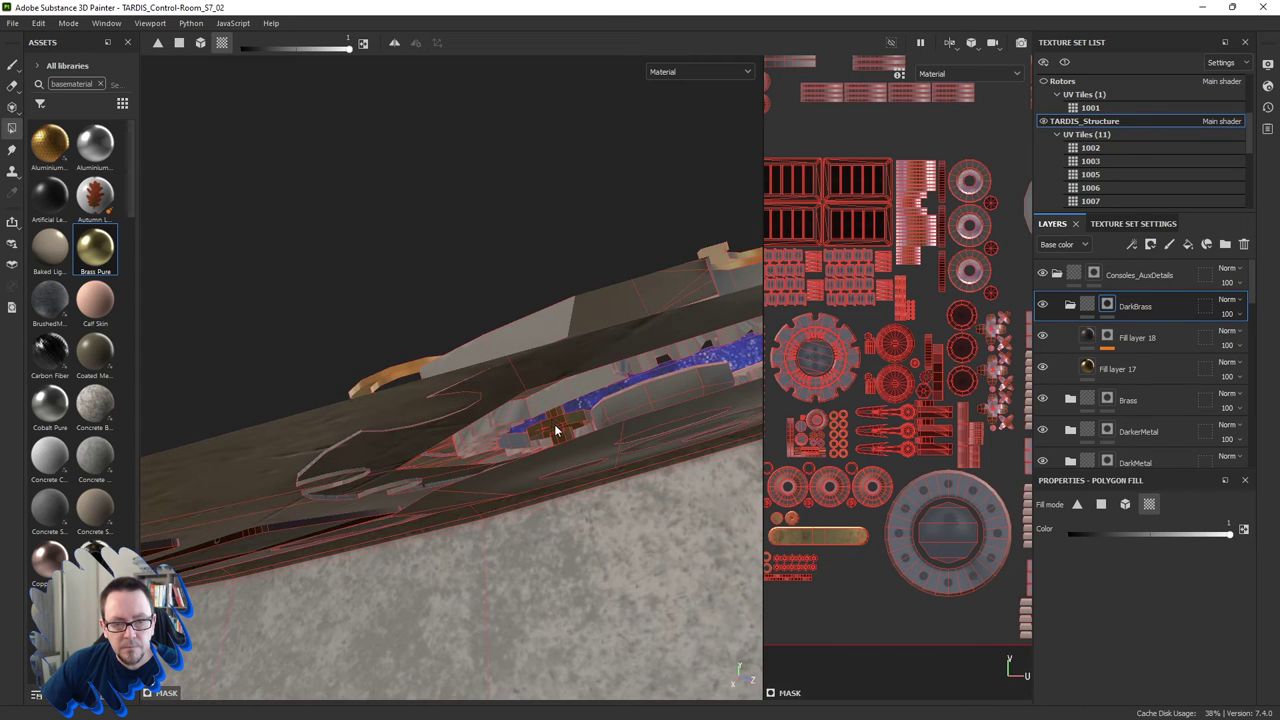
pyautogui.moveTo(565, 425)
pyautogui.keyDown('alt'); pyautogui.mouseDown()
pyautogui.moveTo(567, 505)
pyautogui.moveTo(502, 374)
pyautogui.moveTo(584, 372)
pyautogui.mouseUp(); pyautogui.keyUp('alt')
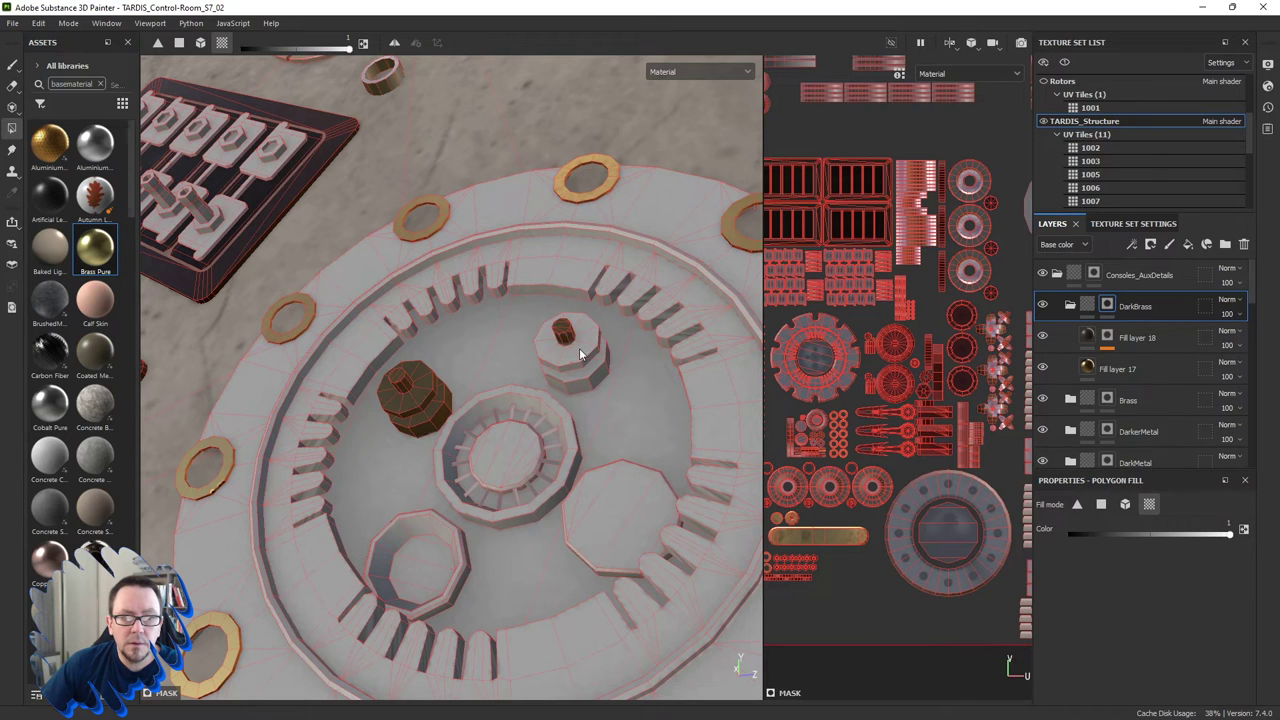
pyautogui.click(579, 348)
pyautogui.keyDown('alt'); pyautogui.moveTo(592, 360); pyautogui.dragTo(573, 342); pyautogui.keyUp('alt')
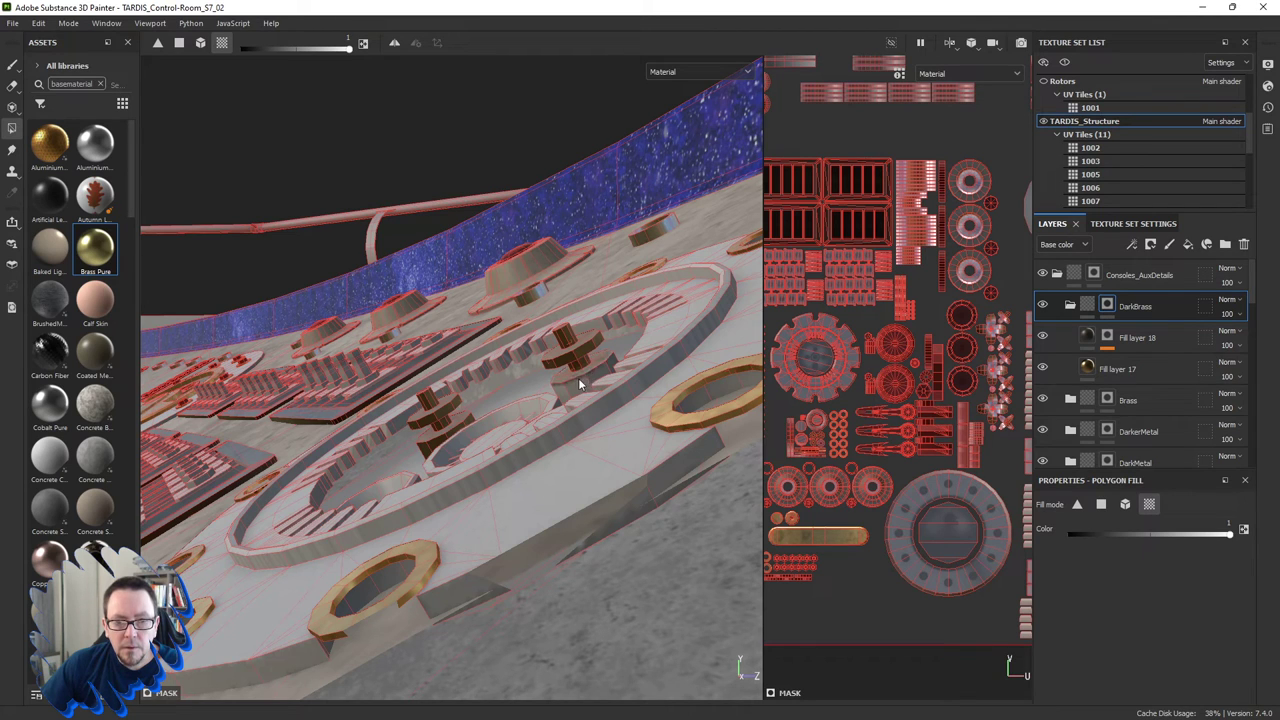
pyautogui.keyDown('alt'); pyautogui.moveTo(578, 378); pyautogui.dragTo(619, 413); pyautogui.keyUp('alt')
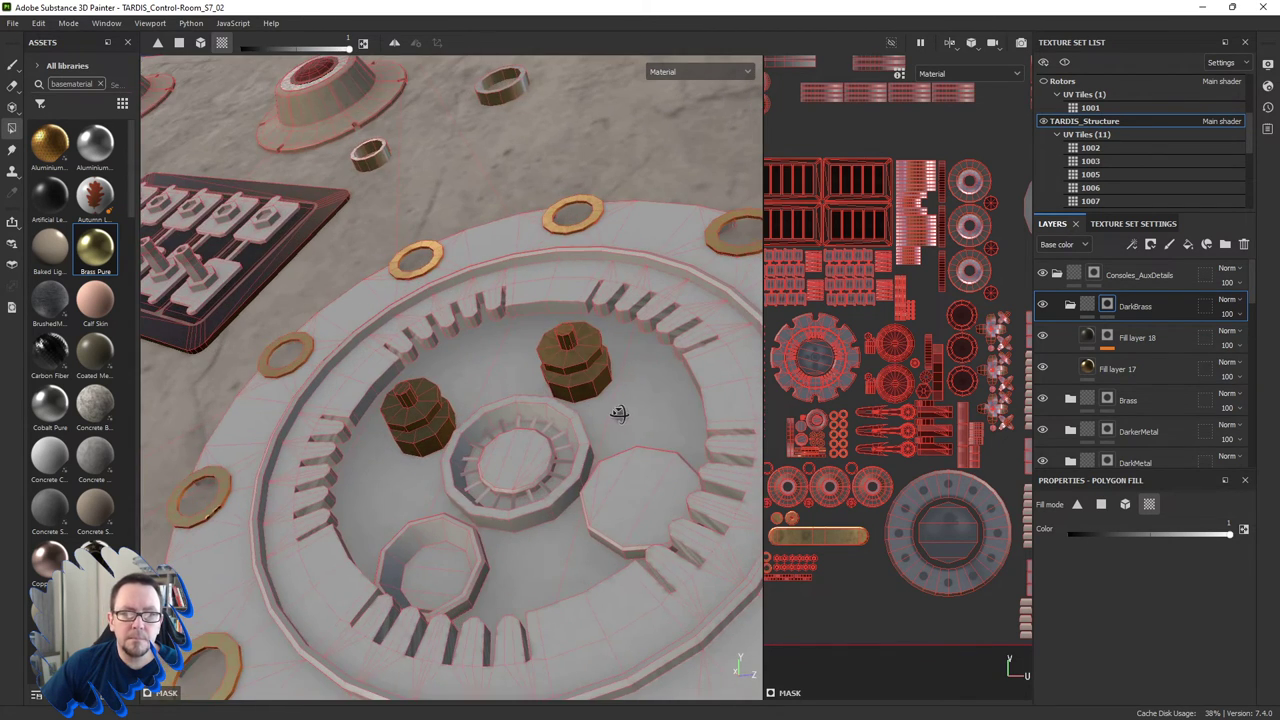
pyautogui.click(617, 482)
# From a low angle, fill the lower block, centre ring and surrounding octagonal ring with brass.
pyautogui.moveTo(611, 526)
pyautogui.keyDown('alt'); pyautogui.mouseDown()
pyautogui.moveTo(430, 631)
pyautogui.moveTo(518, 483)
pyautogui.moveTo(543, 491)
pyautogui.moveTo(527, 497)
pyautogui.moveTo(393, 396)
pyautogui.moveTo(584, 368)
pyautogui.moveTo(406, 426)
pyautogui.moveTo(450, 475)
pyautogui.mouseUp(); pyautogui.keyUp('alt')
pyautogui.click(505, 583)
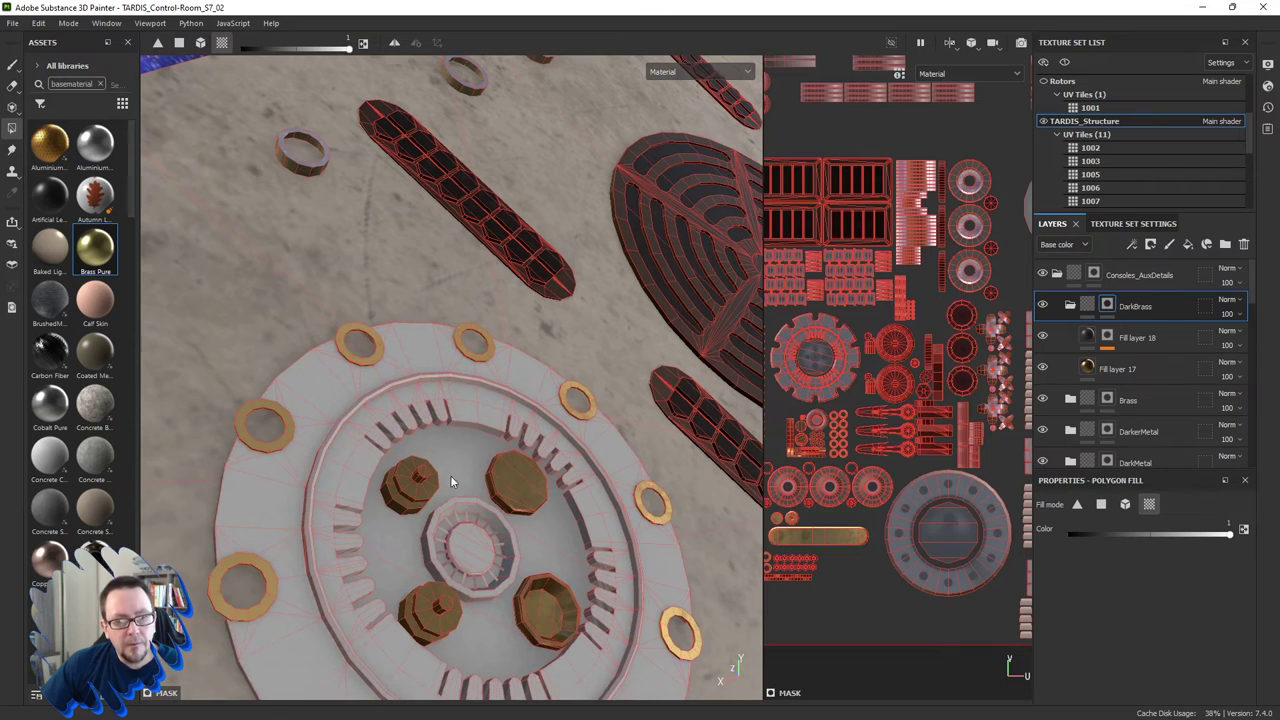
pyautogui.click(460, 557)
pyautogui.scroll(2, 417, 518)
pyautogui.click(417, 519)
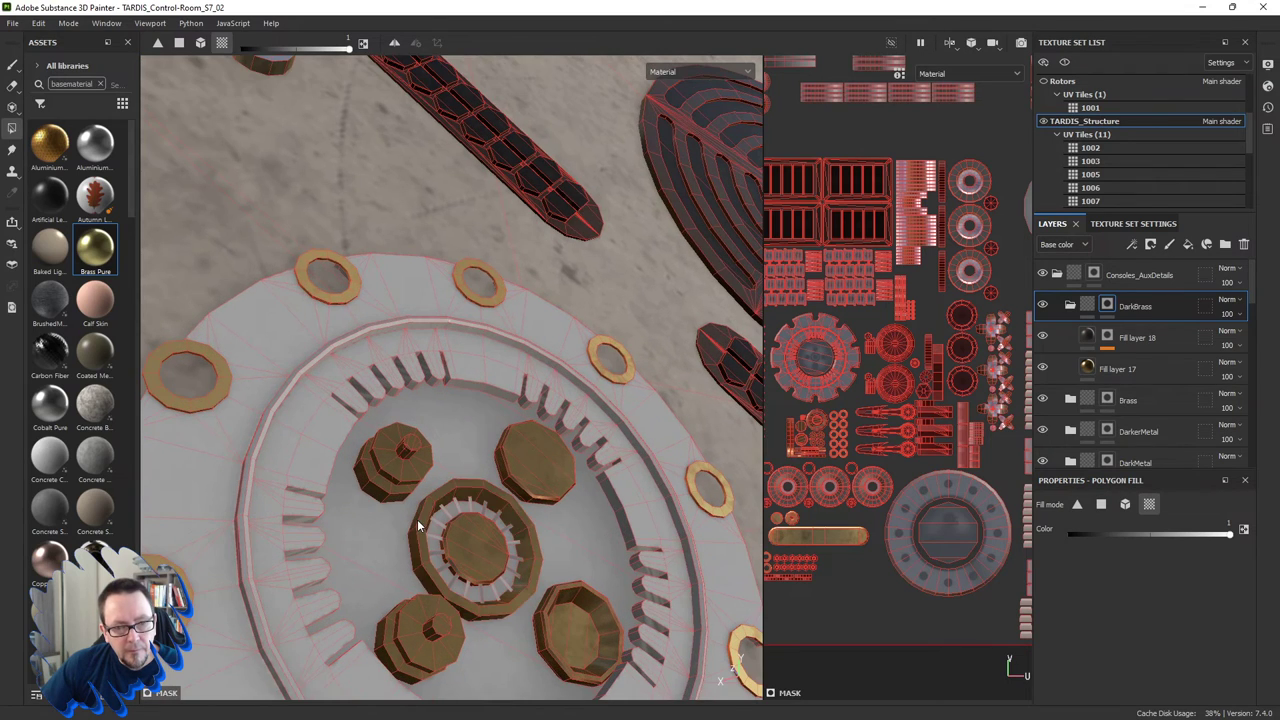
pyautogui.keyDown('alt'); pyautogui.moveTo(435, 526); pyautogui.dragTo(454, 528); pyautogui.keyUp('alt')
pyautogui.moveTo(822, 513); pyautogui.dragTo(910, 513, button='middle')
pyautogui.scroll(-3, 910, 513)
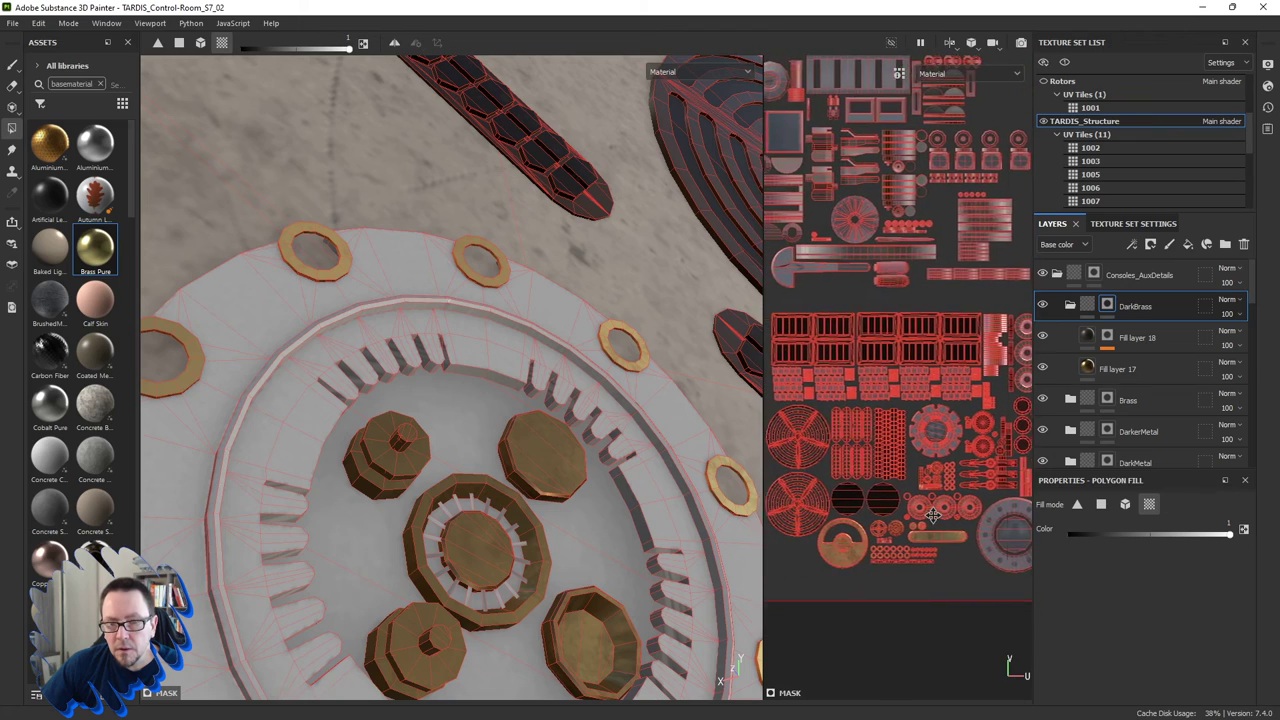
pyautogui.scroll(2, 914, 513)
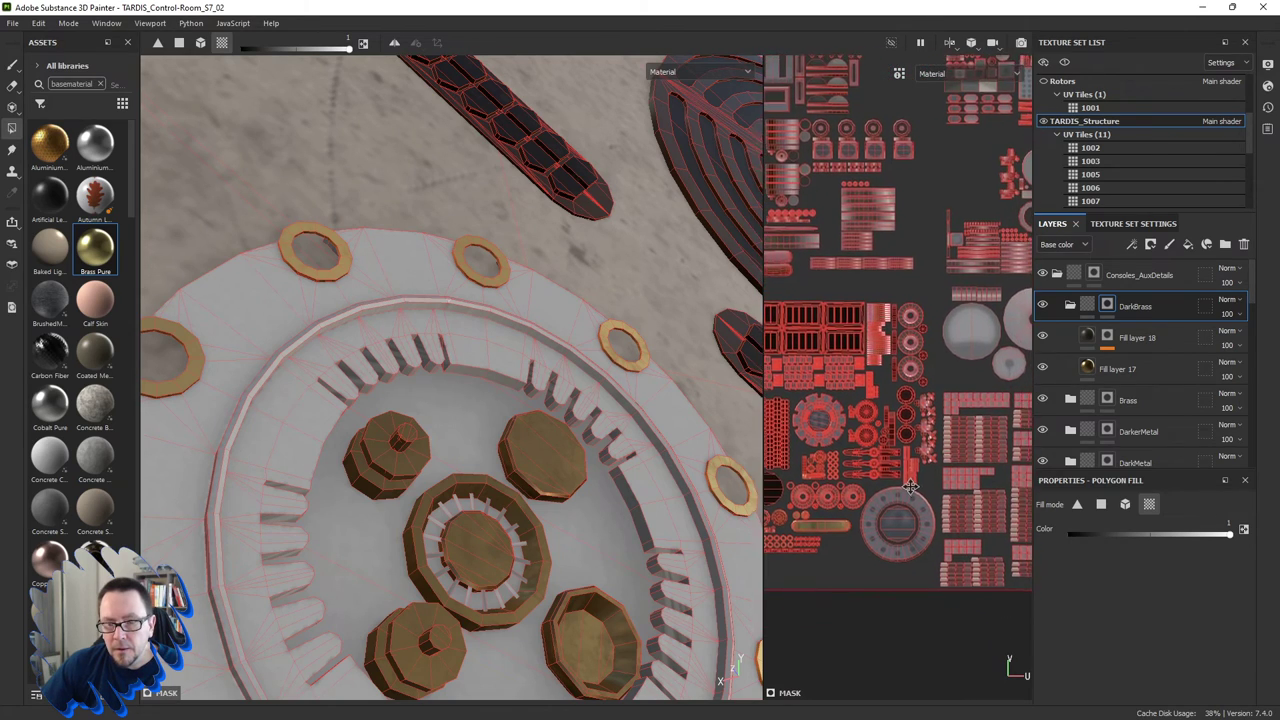
pyautogui.scroll(2, 868, 428)
pyautogui.scroll(2, 829, 353)
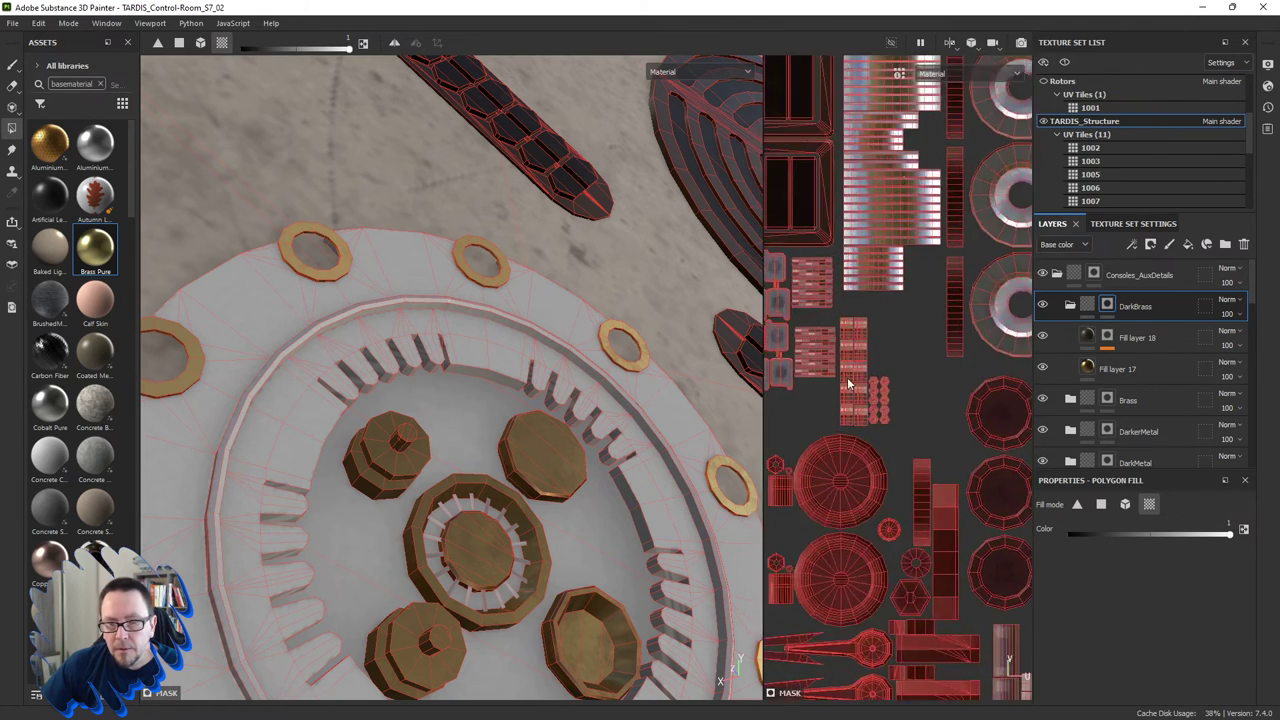
pyautogui.scroll(2, 850, 388)
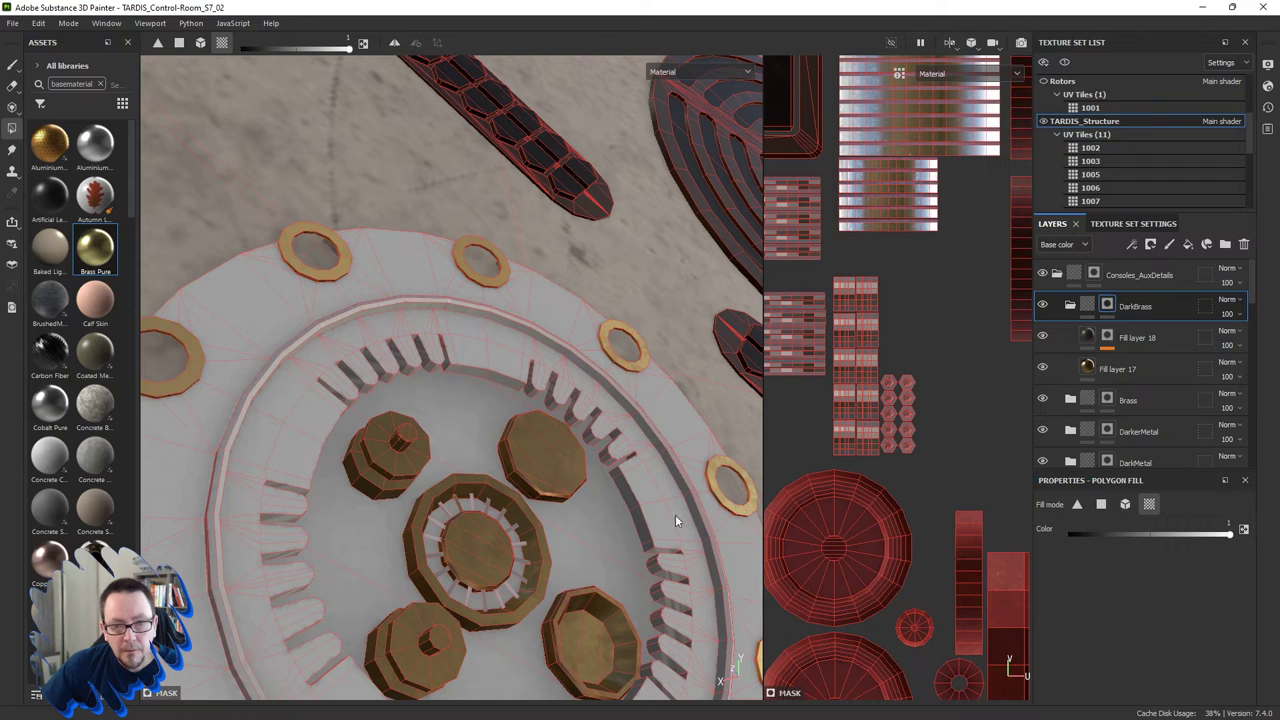
pyautogui.scroll(2, 815, 487)
pyautogui.moveTo(815, 487)
pyautogui.mouseDown(button='middle')
pyautogui.moveTo(951, 500)
pyautogui.moveTo(948, 390)
pyautogui.moveTo(849, 482)
pyautogui.mouseUp(button='middle')
pyautogui.scroll(2, 953, 497)
pyautogui.scroll(-3, 953, 497)
pyautogui.scroll(3, 849, 482)
pyautogui.scroll(2, 876, 540)
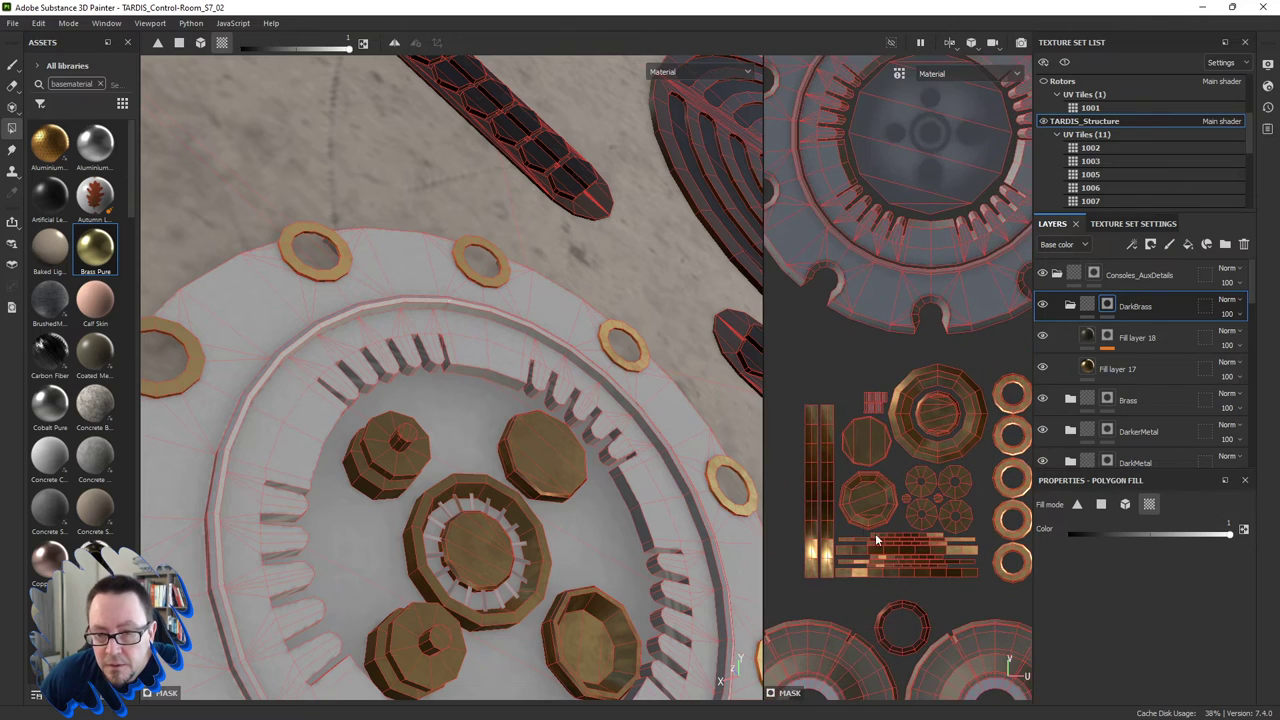
pyautogui.scroll(1, 876, 540)
pyautogui.moveTo(931, 542); pyautogui.dragTo(918, 538, button='middle')
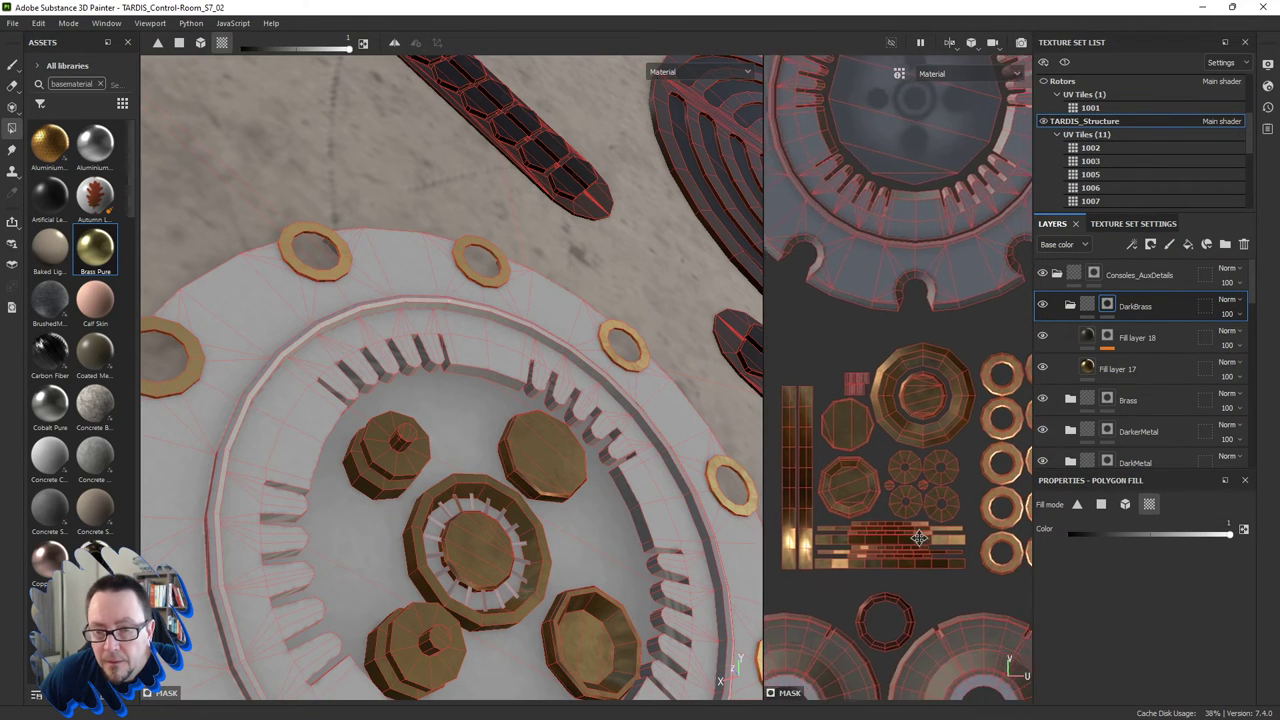
pyautogui.scroll(2, 824, 374)
pyautogui.scroll(3, 831, 381)
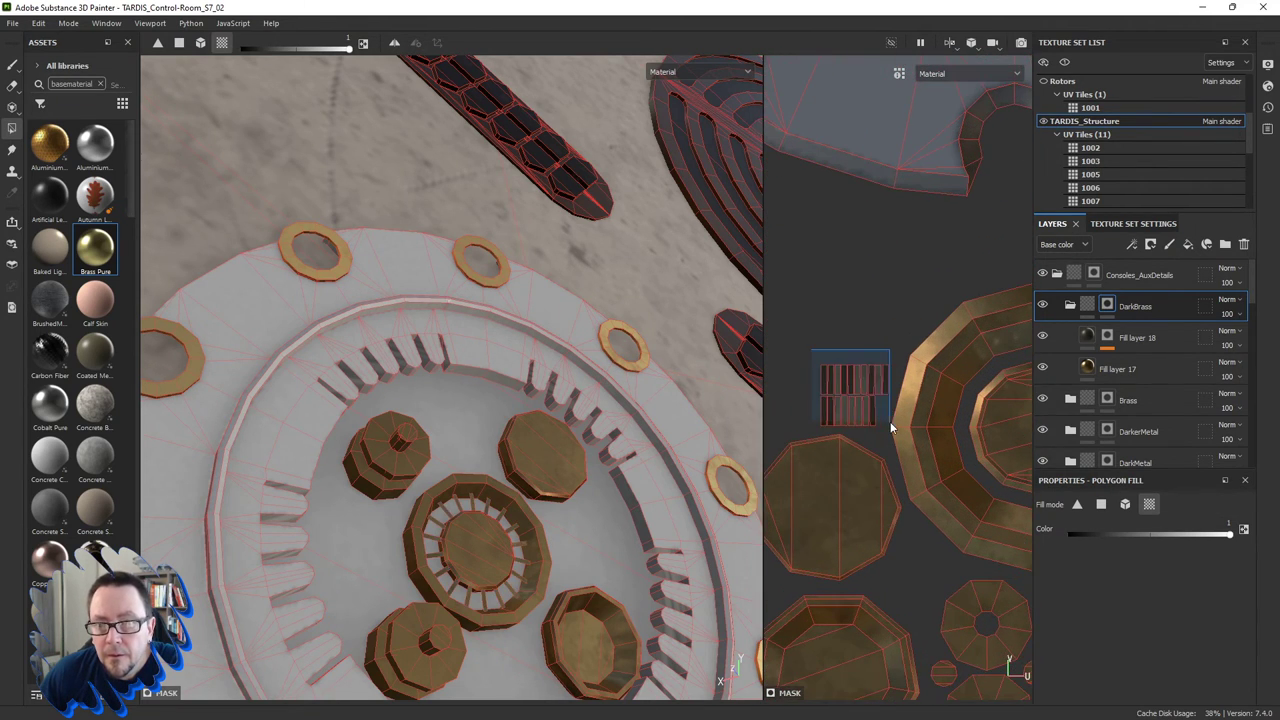
pyautogui.scroll(-3, 850, 389)
pyautogui.scroll(-2, 850, 389)
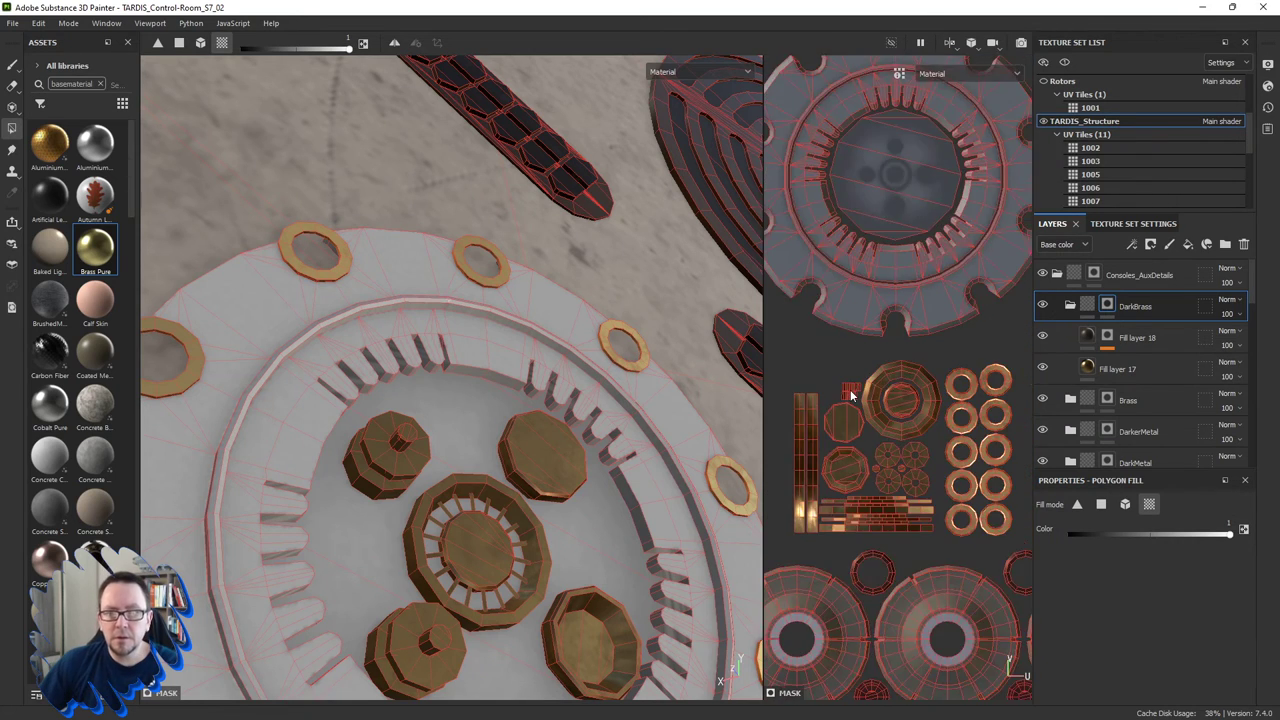
pyautogui.scroll(-2, 850, 389)
pyautogui.keyDown('alt'); pyautogui.moveTo(560, 480); pyautogui.dragTo(512, 505); pyautogui.keyUp('alt')
pyautogui.scroll(2, 512, 505)
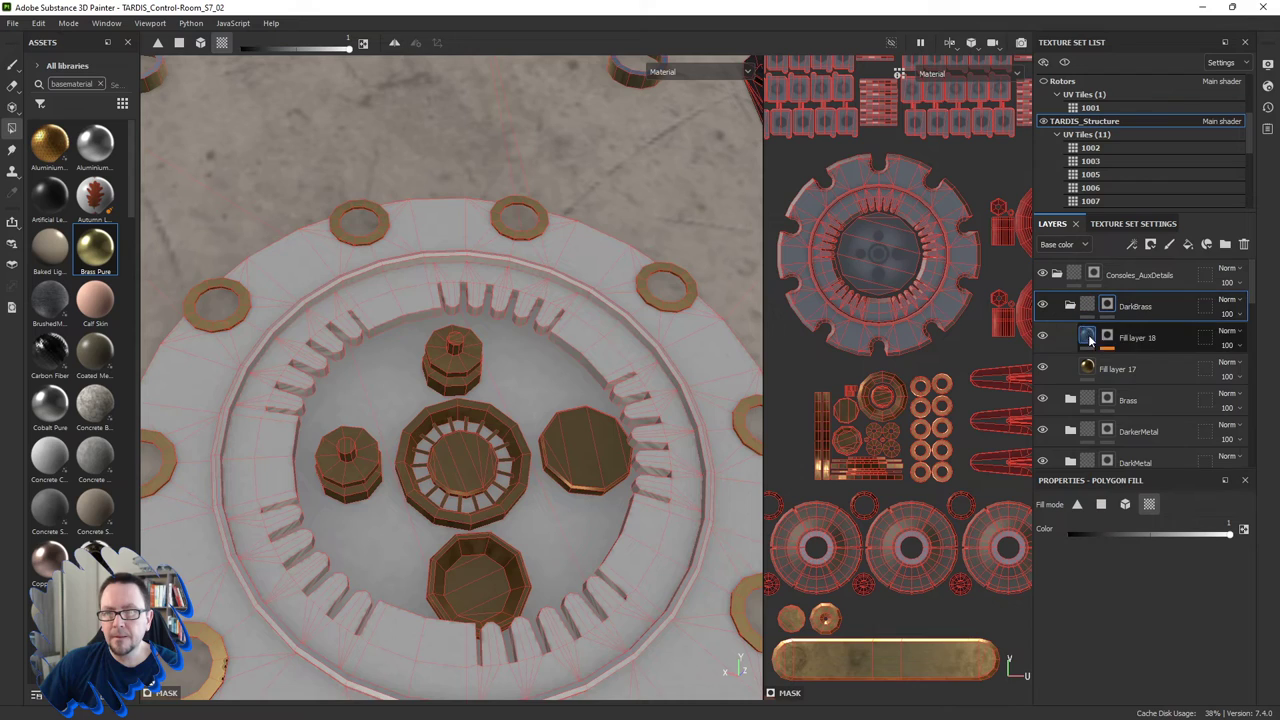
# Set Fill layer 17's roughness to 0.392.
pyautogui.click(1090, 370)
pyautogui.keyDown('alt'); pyautogui.moveTo(607, 500); pyautogui.dragTo(521, 430); pyautogui.keyUp('alt')
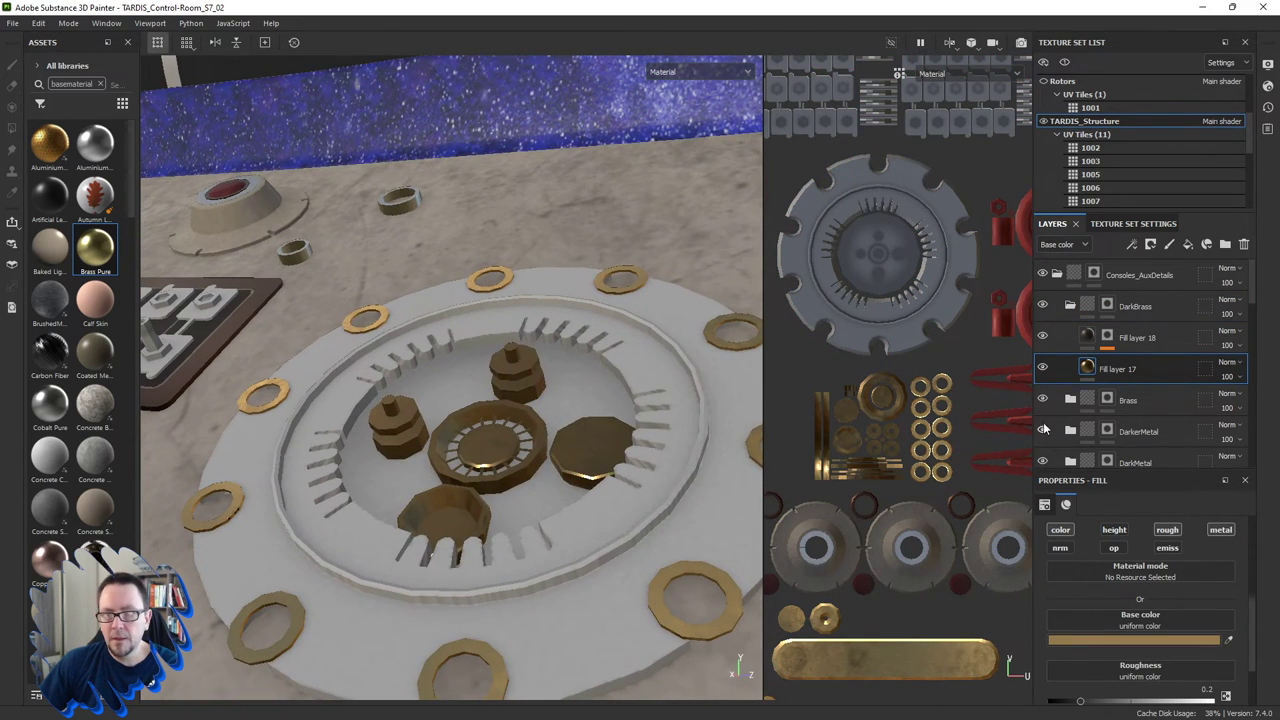
pyautogui.scroll(-2, 1060, 605)
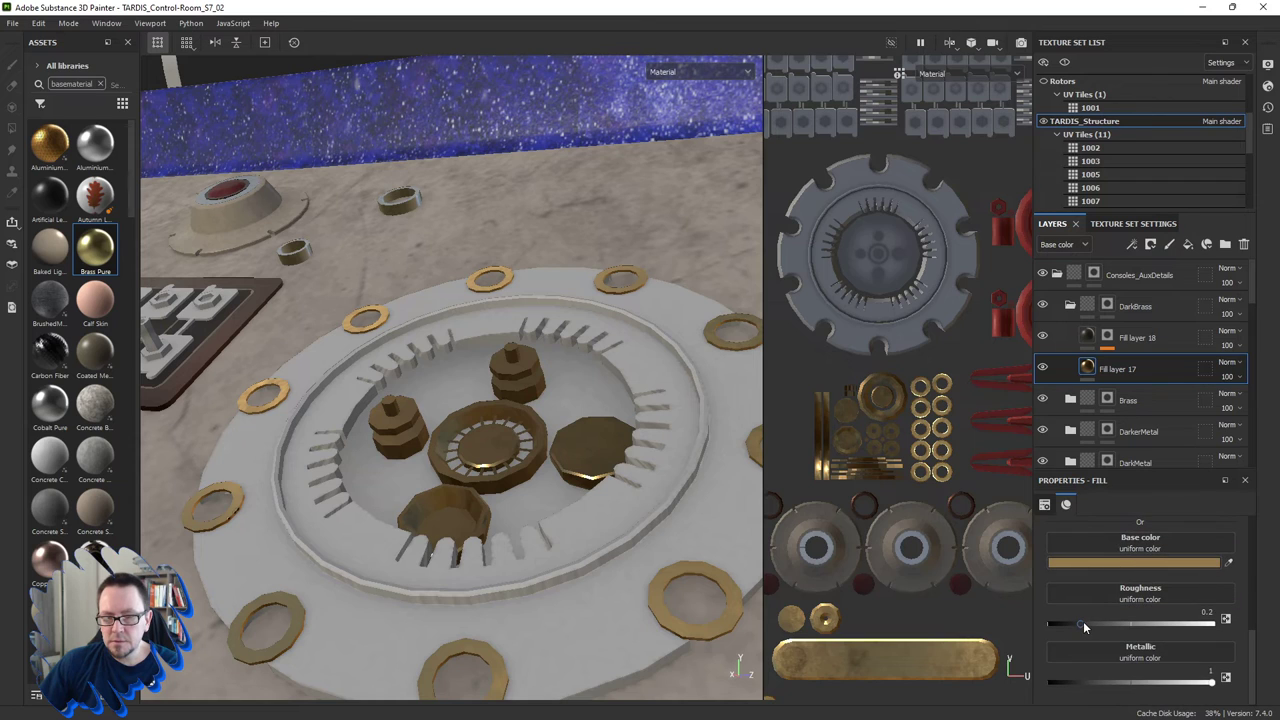
pyautogui.moveTo(1083, 627); pyautogui.dragTo(1122, 628)
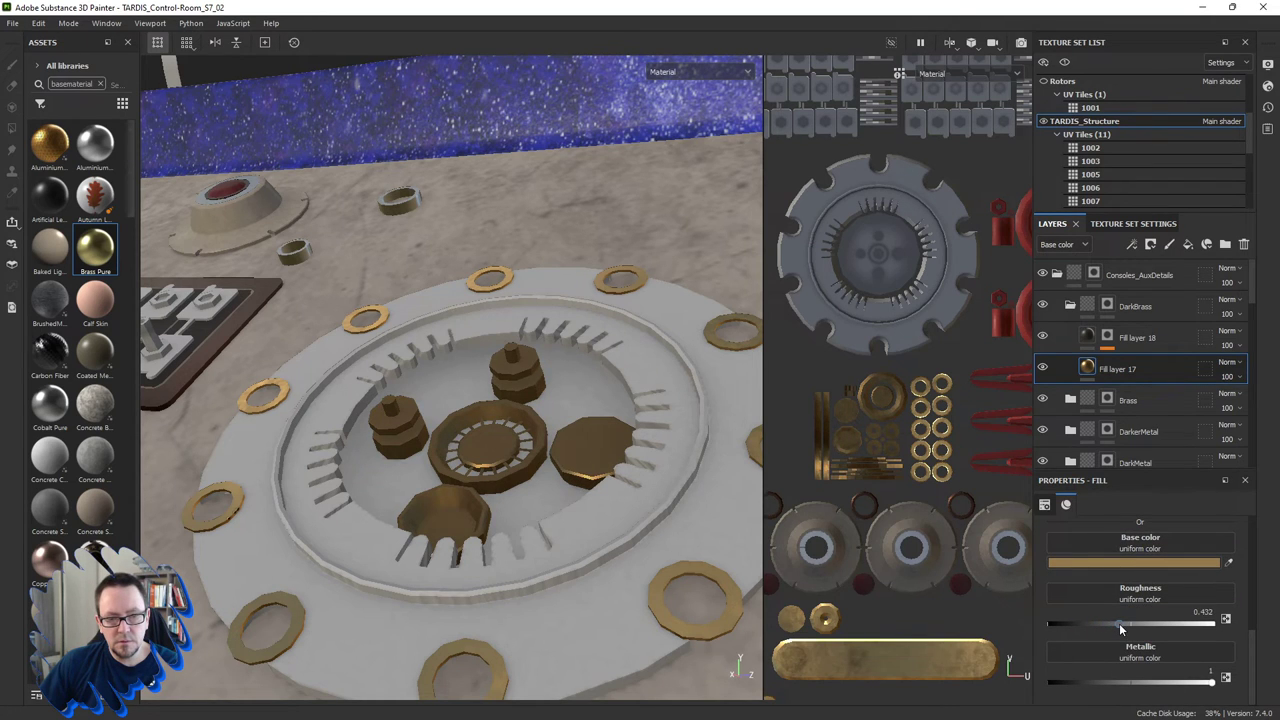
pyautogui.moveTo(1122, 628)
pyautogui.mouseDown()
pyautogui.moveTo(1076, 631)
pyautogui.moveTo(1114, 630)
pyautogui.mouseUp()
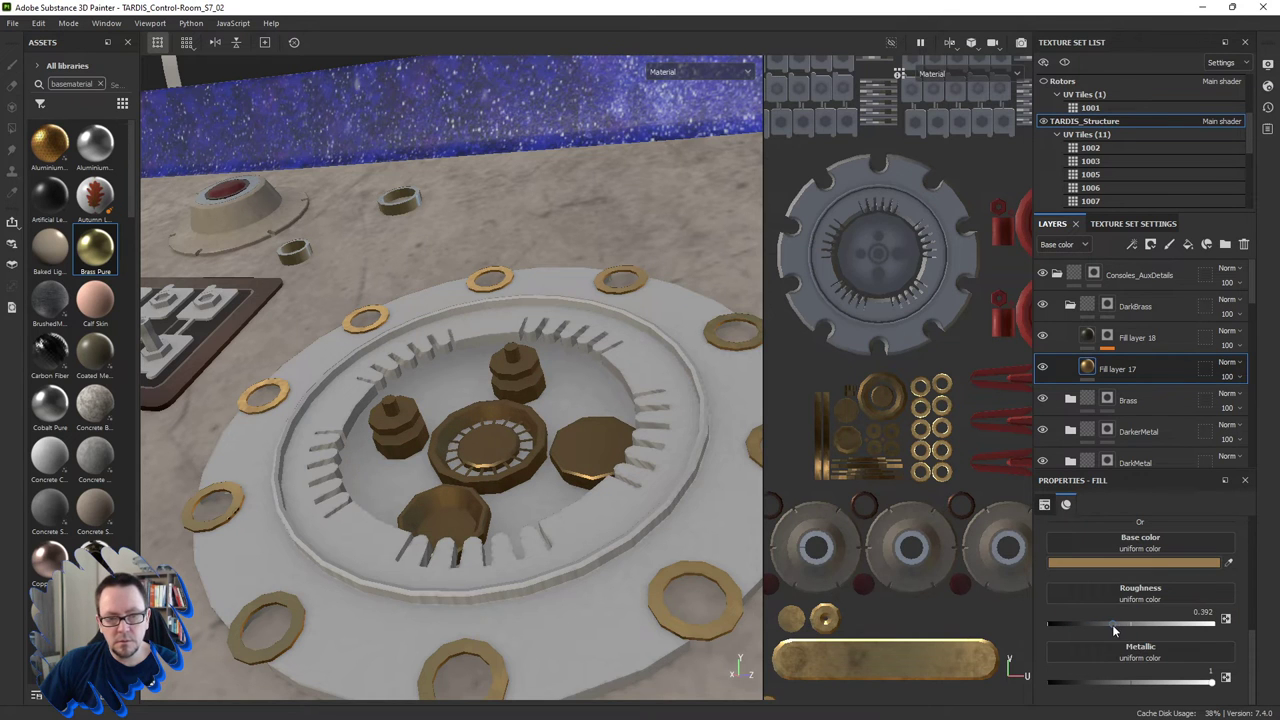
pyautogui.keyDown('alt'); pyautogui.moveTo(520, 455); pyautogui.dragTo(560, 450); pyautogui.keyUp('alt')
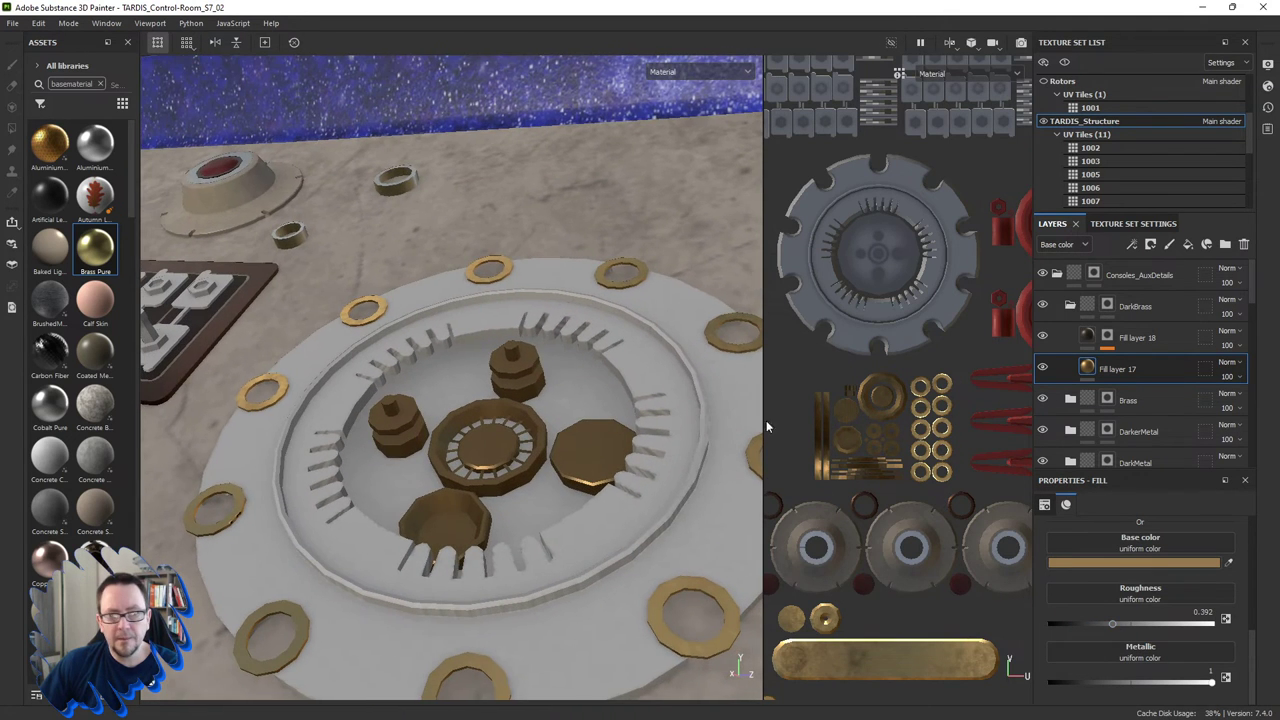
# Raise Fill layer 18's roughness from 0.372 to about 0.508.
pyautogui.click(1130, 338)
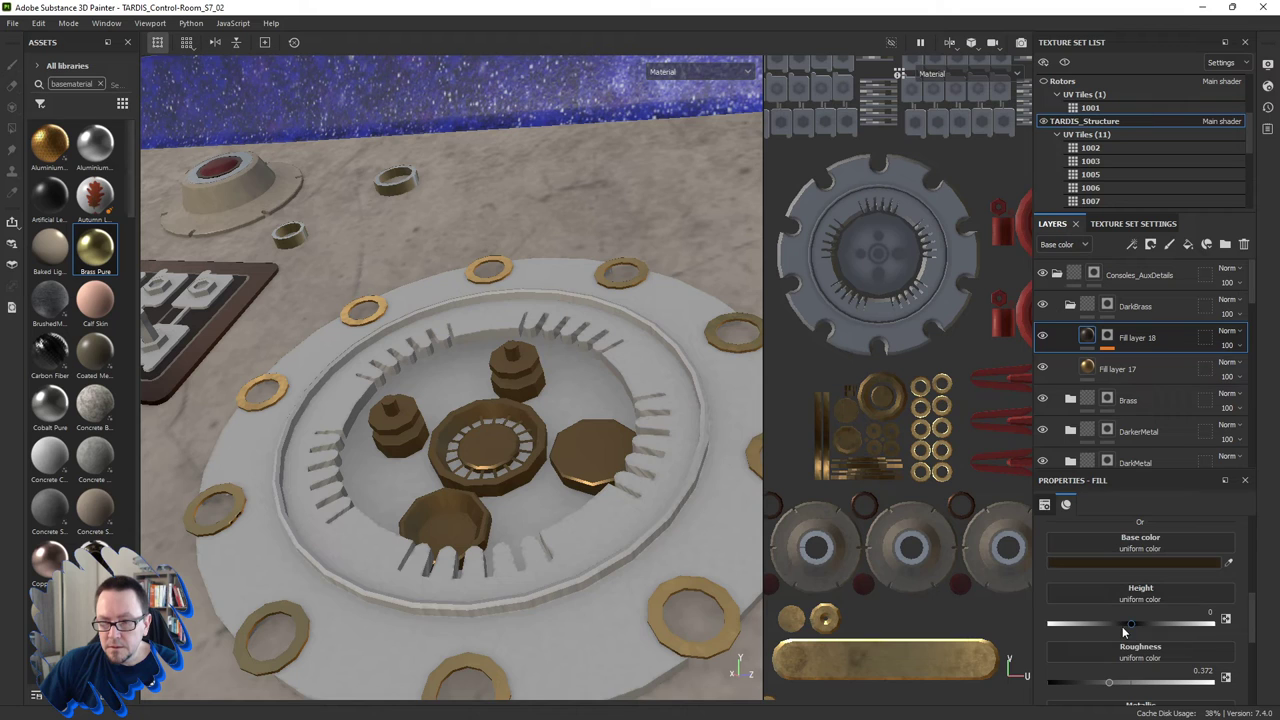
pyautogui.moveTo(1129, 686); pyautogui.dragTo(1132, 686)
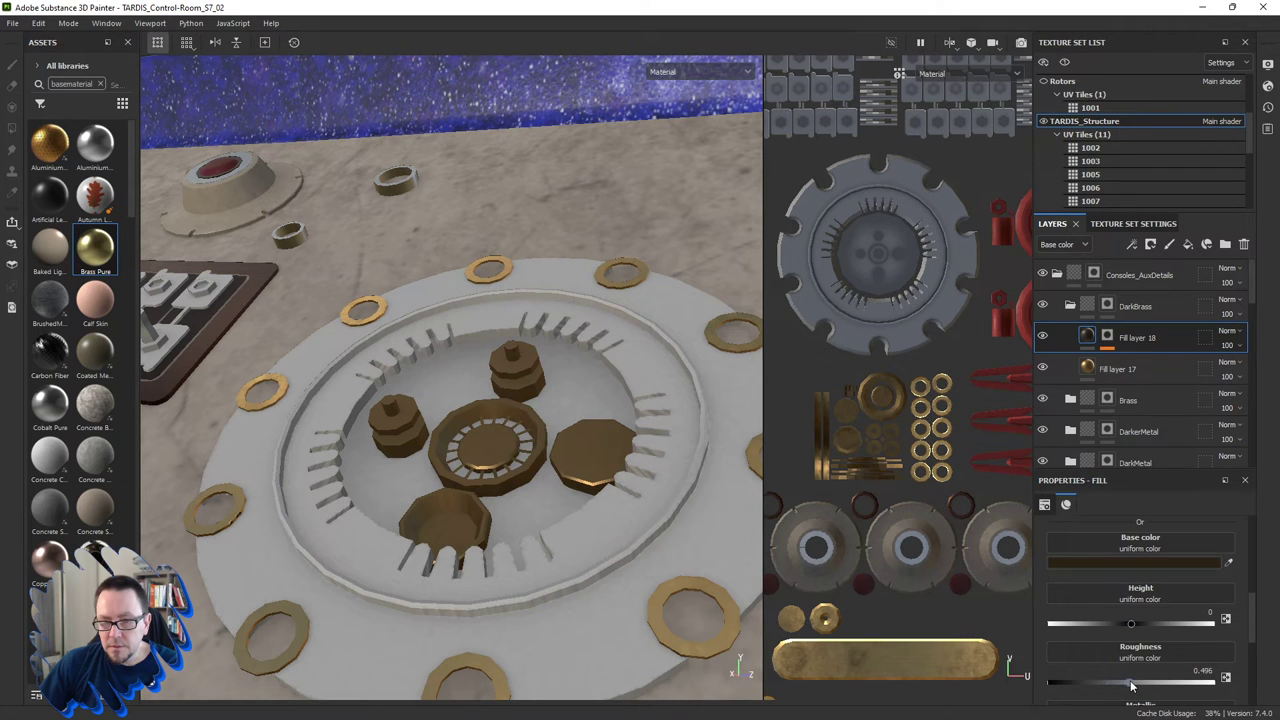
pyautogui.click(1120, 369)
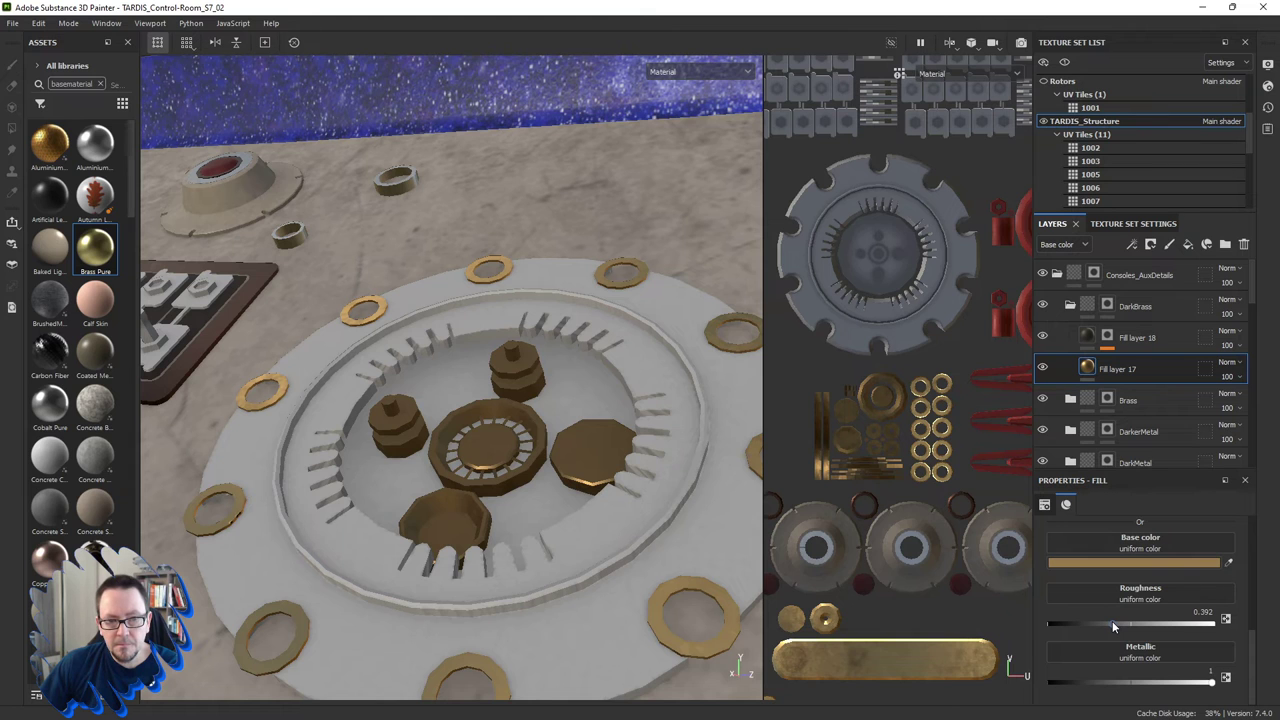
pyautogui.click(1058, 345)
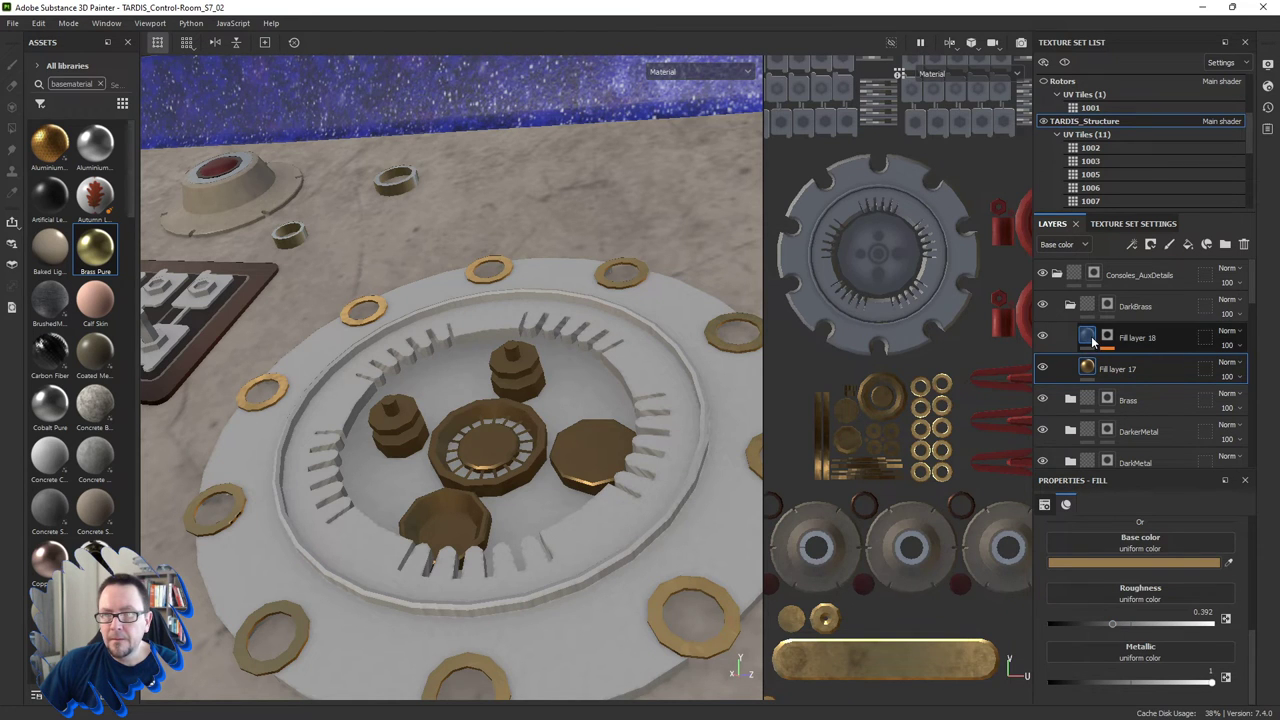
pyautogui.moveTo(466, 471)
pyautogui.keyDown('alt'); pyautogui.mouseDown()
pyautogui.moveTo(478, 544)
pyautogui.moveTo(486, 490)
pyautogui.mouseUp(); pyautogui.keyUp('alt')
pyautogui.scroll(-3, 484, 535)
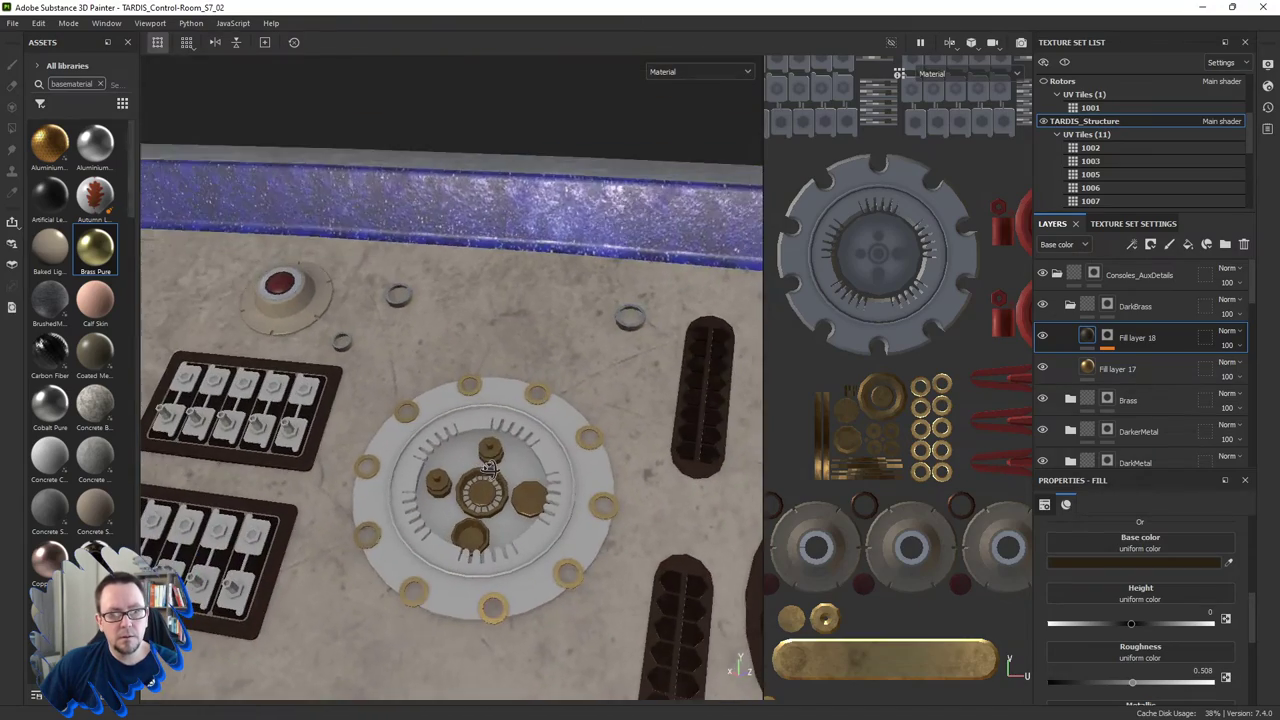
# Orbit to the brass gauge and enter polygon-fill editing on Fill layer 18's mask.
pyautogui.moveTo(500, 510)
pyautogui.keyDown('alt'); pyautogui.mouseDown(button='middle')
pyautogui.moveTo(616, 484)
pyautogui.moveTo(562, 458)
pyautogui.mouseUp(button='middle'); pyautogui.keyUp('alt')
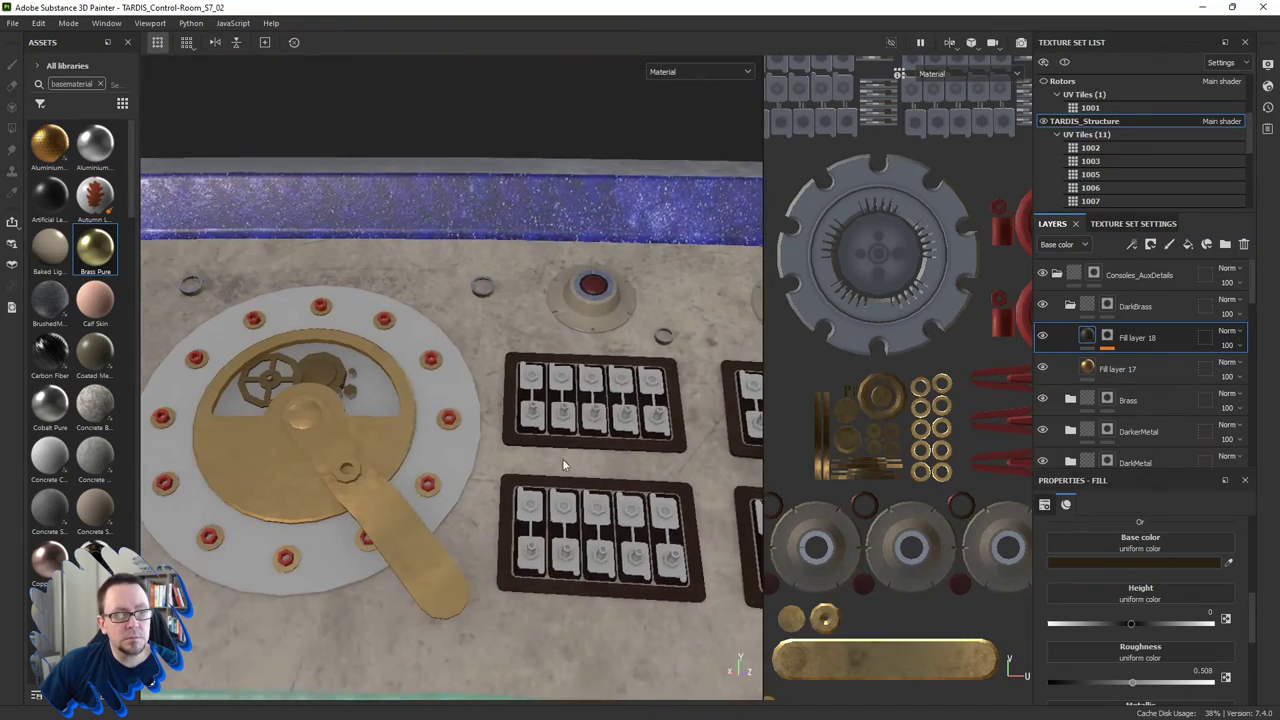
pyautogui.keyDown('alt'); pyautogui.moveTo(562, 458); pyautogui.dragTo(429, 431); pyautogui.keyUp('alt')
pyautogui.moveTo(510, 408)
pyautogui.keyDown('alt'); pyautogui.mouseDown()
pyautogui.moveTo(443, 358)
pyautogui.moveTo(455, 366)
pyautogui.mouseUp(); pyautogui.keyUp('alt')
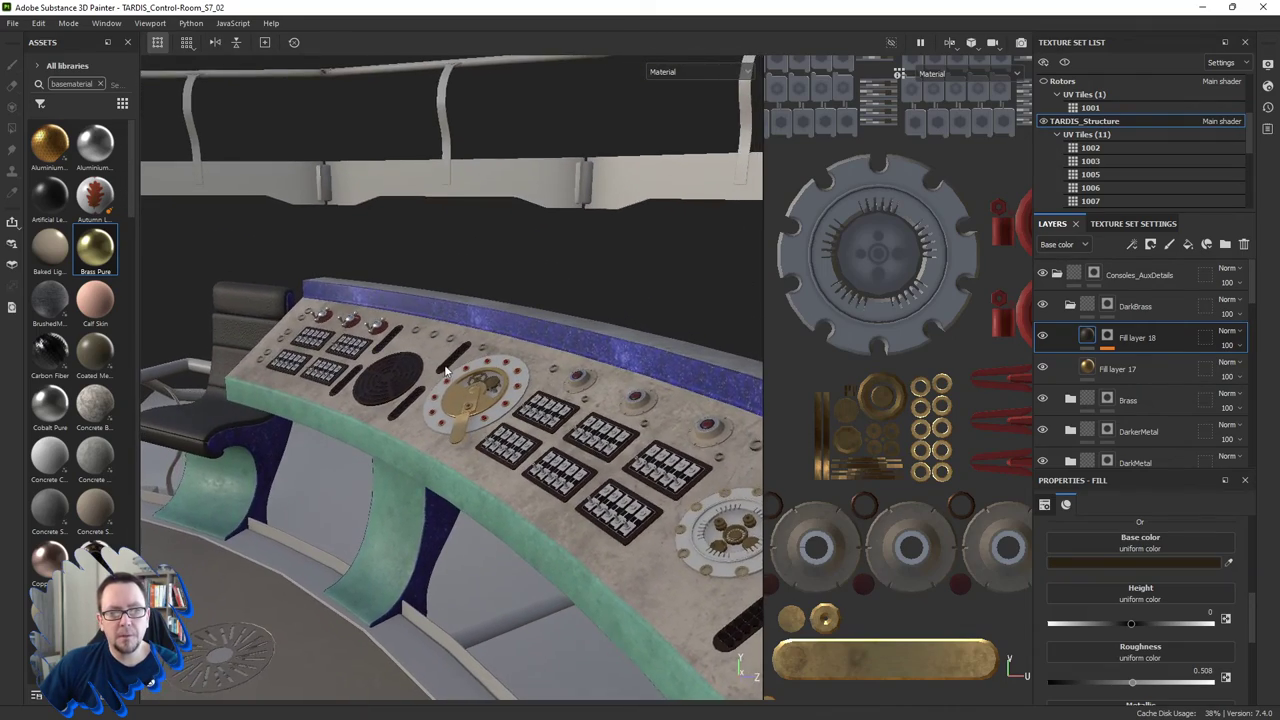
pyautogui.scroll(3, 463, 373)
pyautogui.scroll(5, 463, 373)
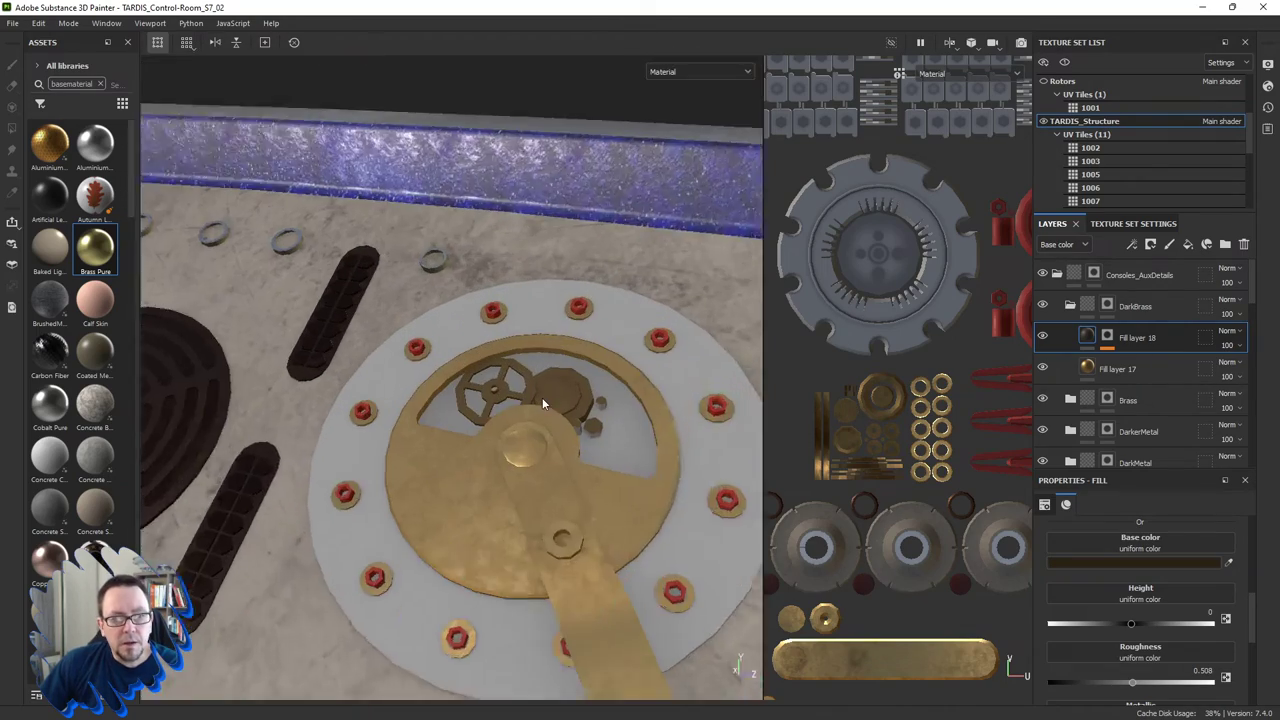
pyautogui.moveTo(542, 397)
pyautogui.keyDown('alt'); pyautogui.mouseDown()
pyautogui.moveTo(421, 446)
pyautogui.moveTo(535, 386)
pyautogui.moveTo(566, 424)
pyautogui.moveTo(540, 448)
pyautogui.mouseUp(); pyautogui.keyUp('alt')
pyautogui.scroll(2, 566, 424)
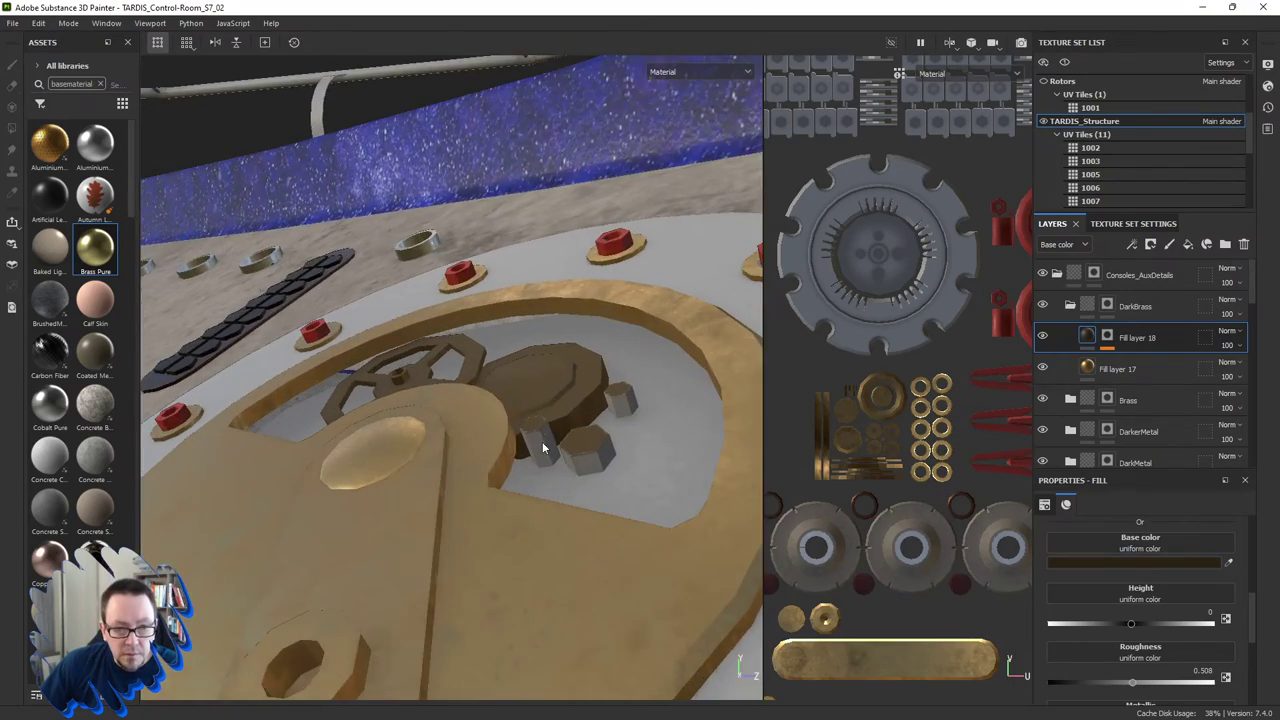
pyautogui.click(540, 448)
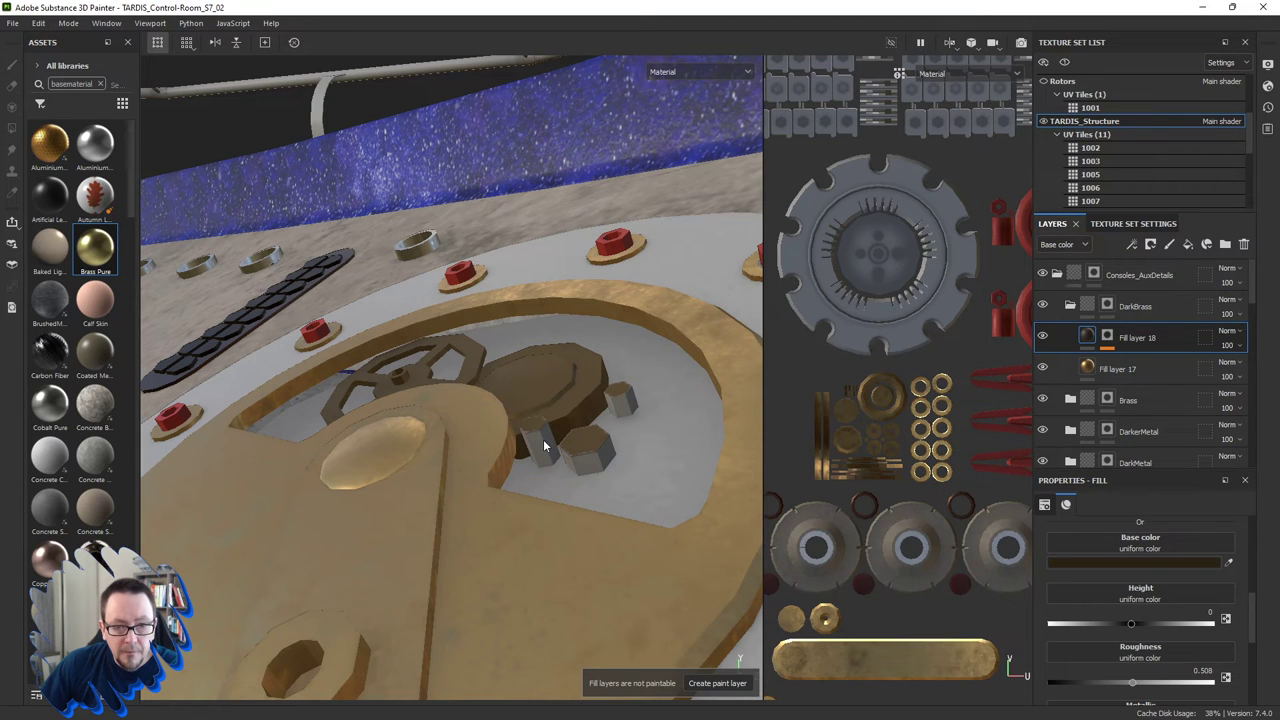
pyautogui.click(1107, 335)
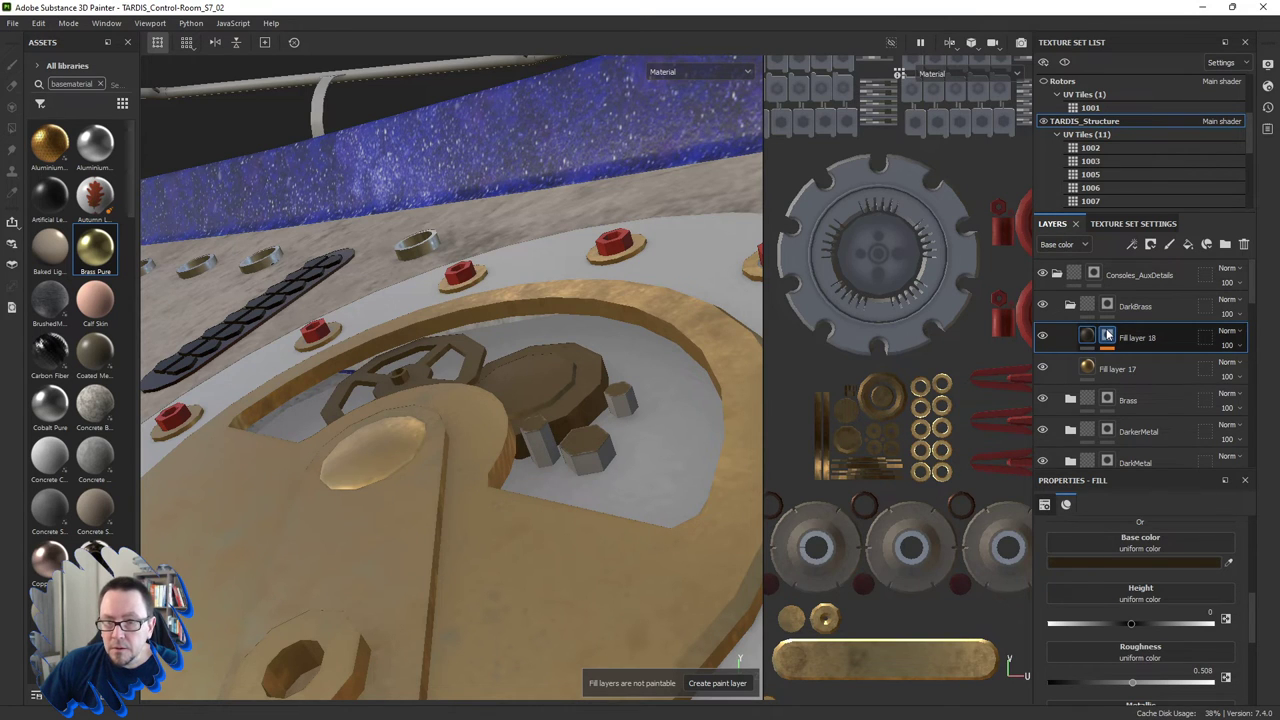
pyautogui.click(1107, 335)
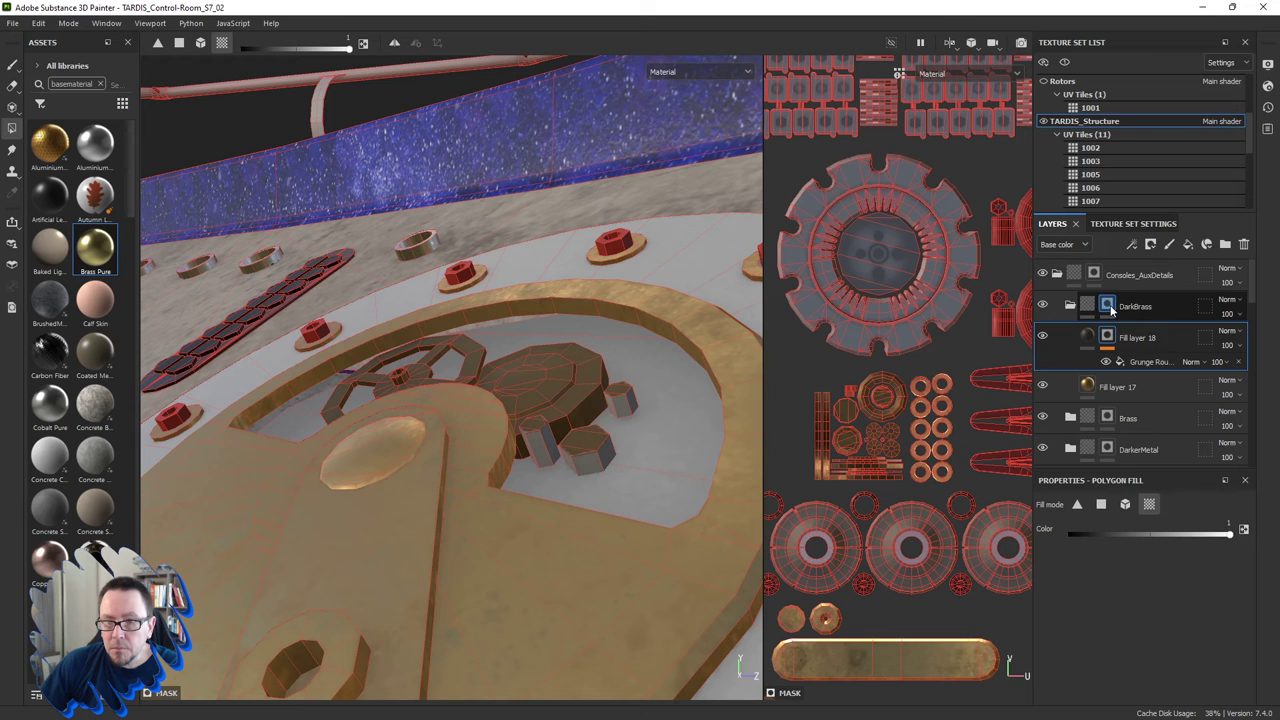
# Add two small hex nuts on the brass dial to the DarkBrass group mask.
pyautogui.click(1110, 309)
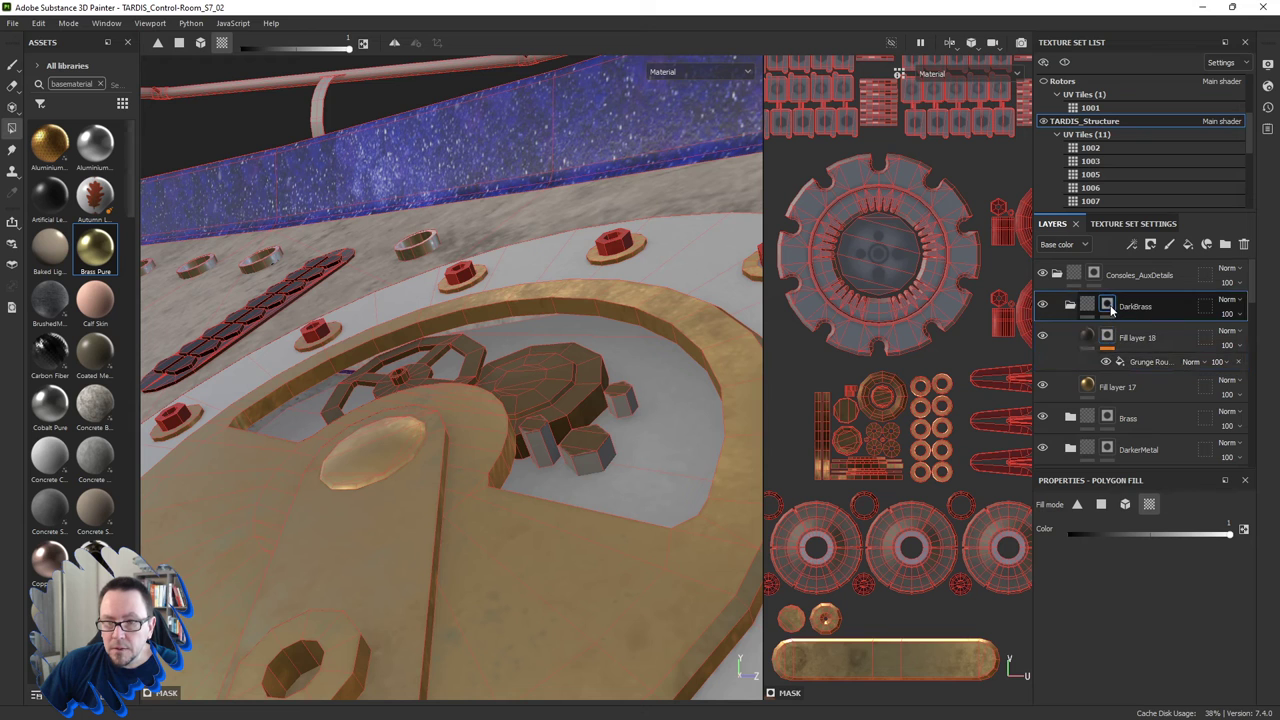
pyautogui.click(540, 447)
pyautogui.click(597, 462)
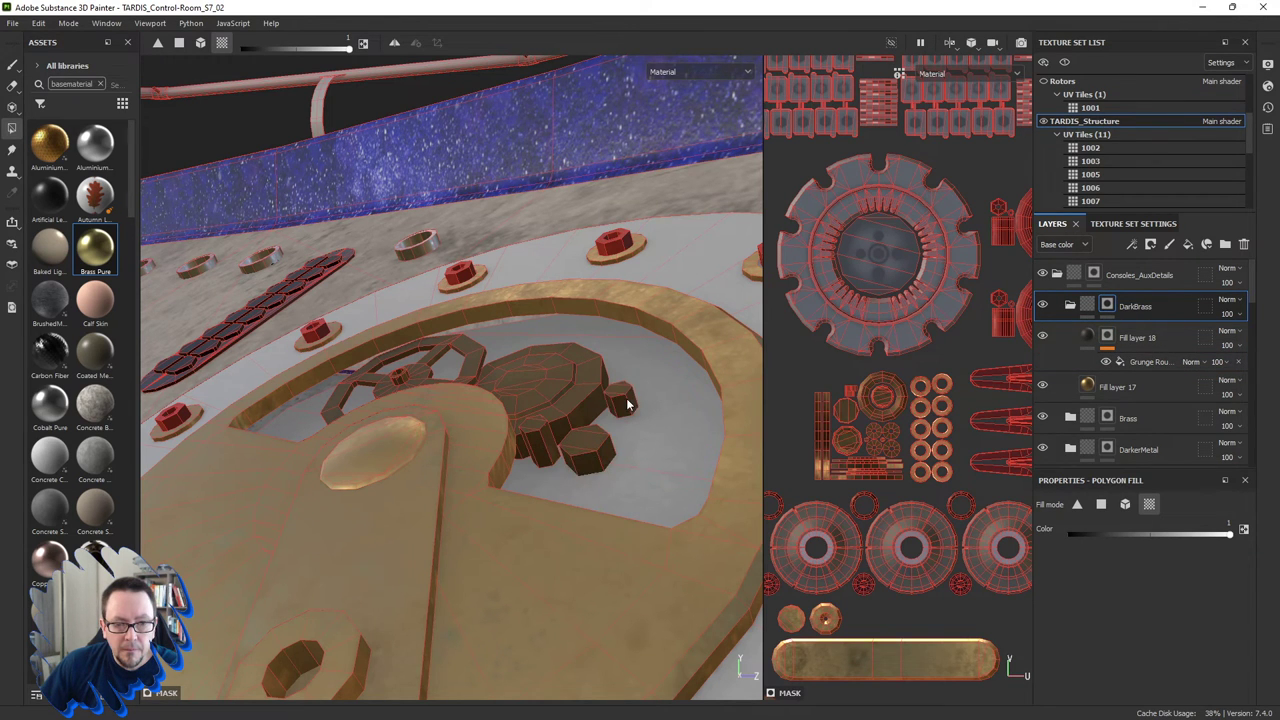
pyautogui.moveTo(626, 398)
pyautogui.keyDown('alt'); pyautogui.mouseDown()
pyautogui.moveTo(635, 432)
pyautogui.moveTo(453, 385)
pyautogui.mouseUp(); pyautogui.keyUp('alt')
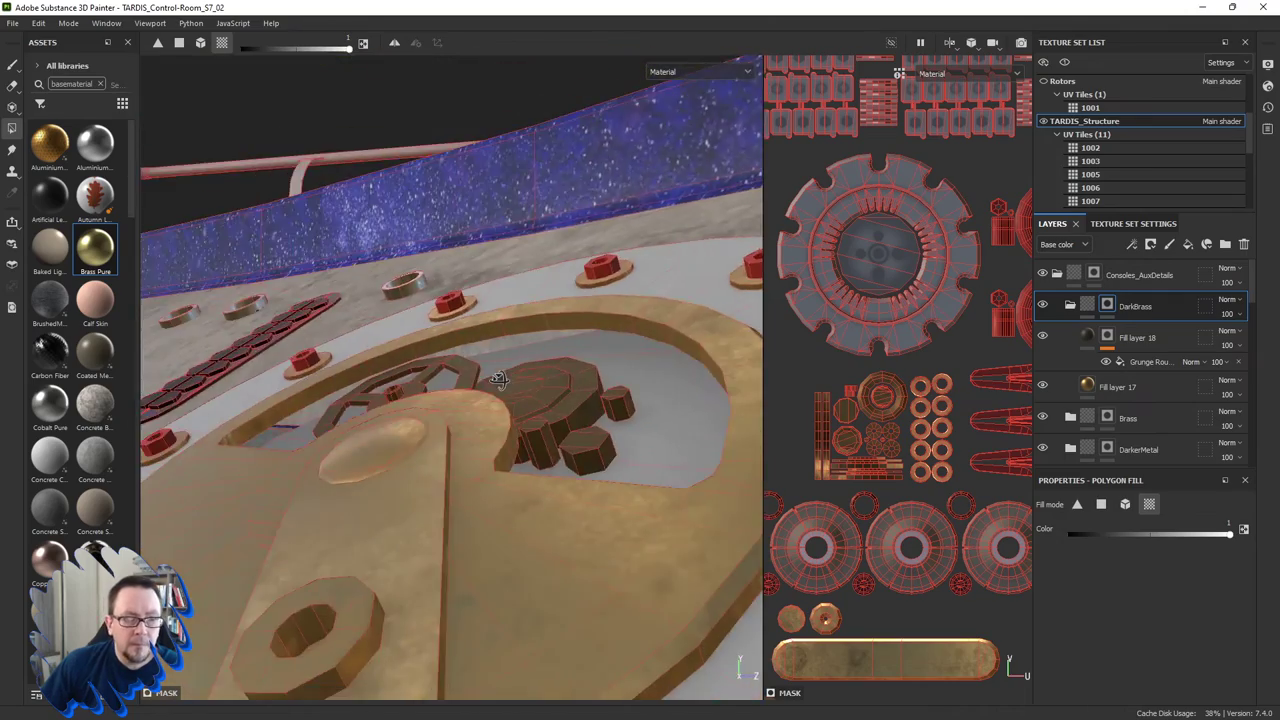
pyautogui.scroll(-2, 453, 385)
pyautogui.scroll(-2, 460, 390)
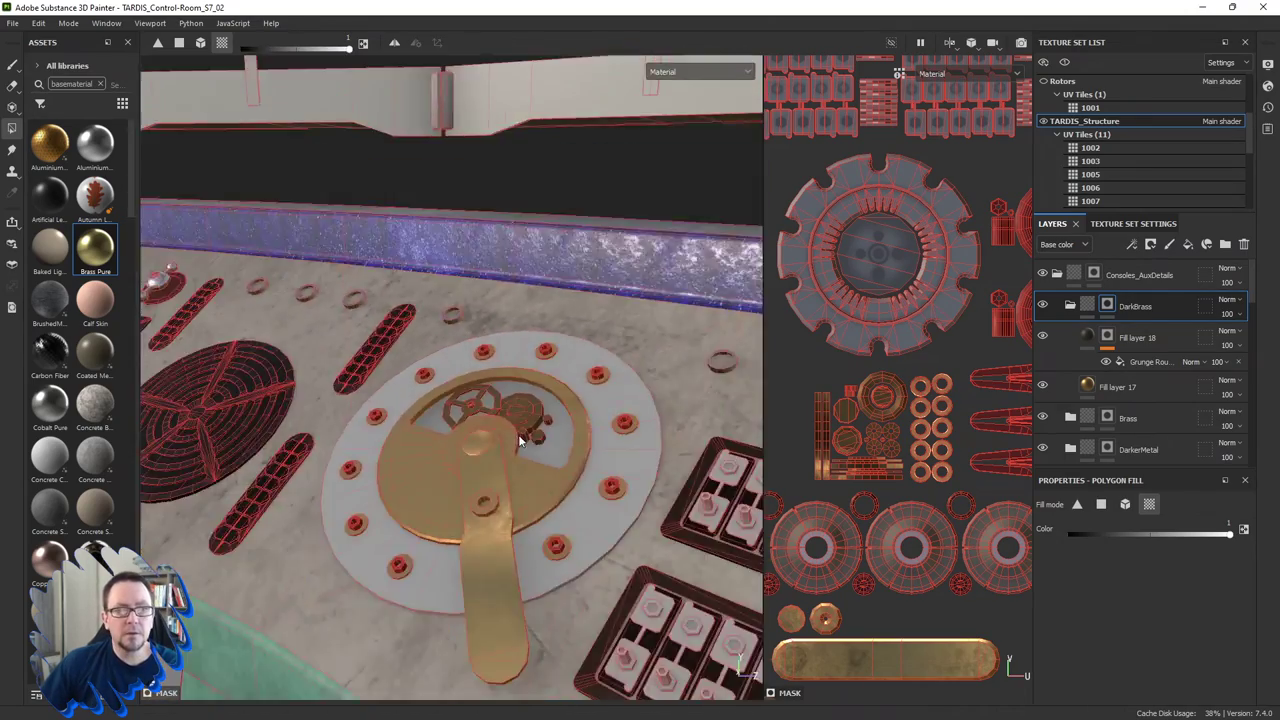
pyautogui.scroll(-2, 466, 394)
pyautogui.scroll(-2, 474, 398)
# Orbit and zoom around the console to check the dark brass rings on the dial.
pyautogui.moveTo(476, 398)
pyautogui.keyDown('alt'); pyautogui.mouseDown()
pyautogui.moveTo(616, 424)
pyautogui.moveTo(493, 400)
pyautogui.mouseUp(); pyautogui.keyUp('alt')
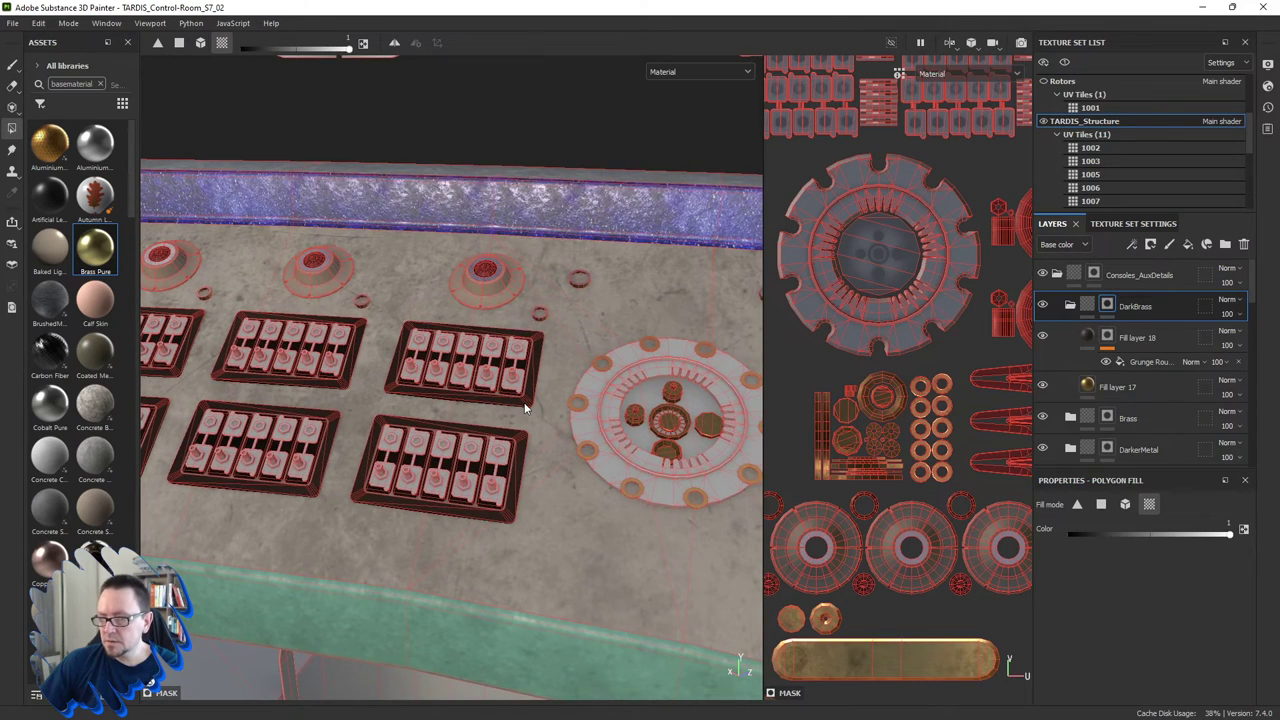
pyautogui.keyDown('alt'); pyautogui.moveTo(584, 425); pyautogui.dragTo(547, 429); pyautogui.keyUp('alt')
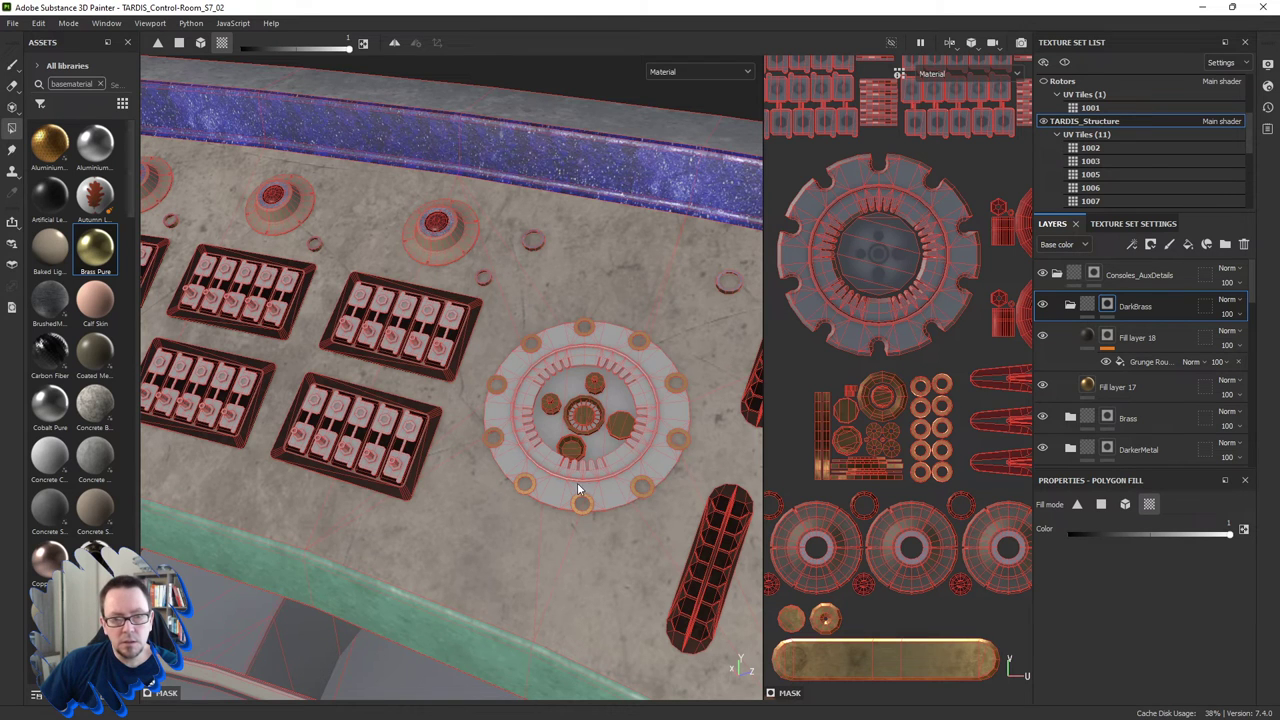
pyautogui.scroll(3, 567, 475)
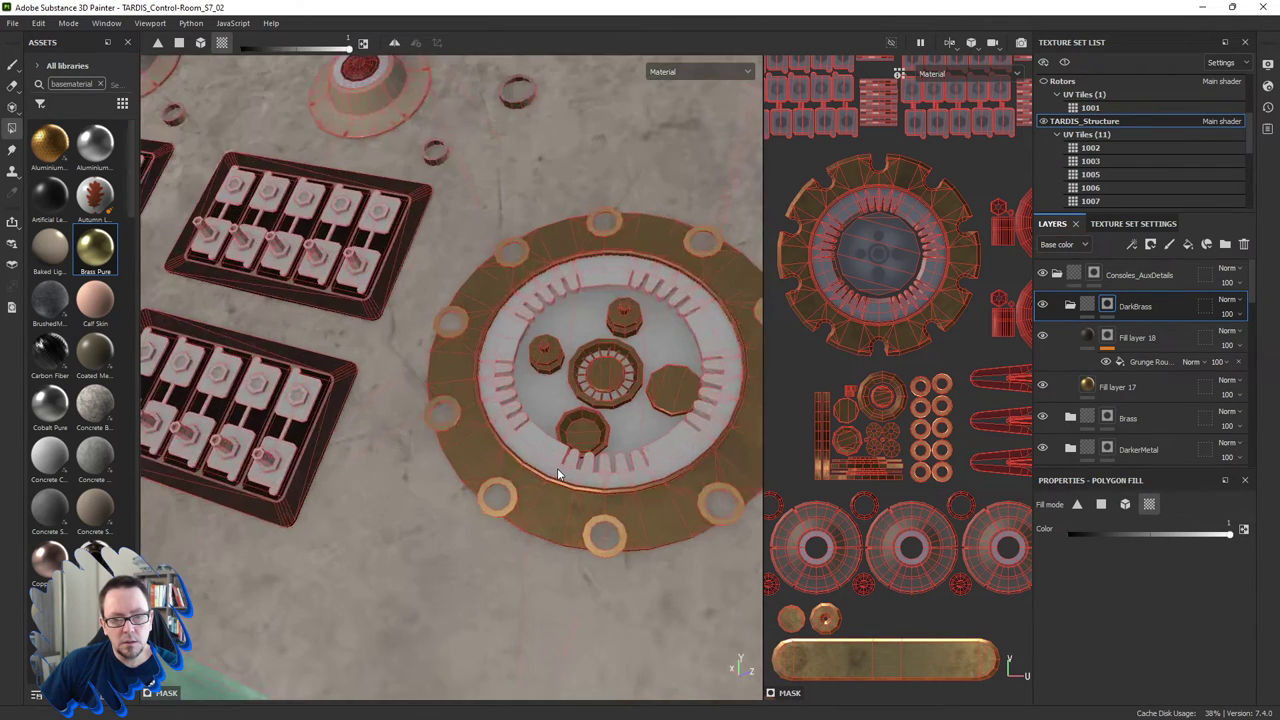
pyautogui.scroll(3, 560, 474)
pyautogui.scroll(-3, 558, 468)
pyautogui.moveTo(558, 468)
pyautogui.keyDown('alt'); pyautogui.mouseDown()
pyautogui.moveTo(400, 346)
pyautogui.moveTo(543, 371)
pyautogui.moveTo(628, 446)
pyautogui.moveTo(504, 475)
pyautogui.moveTo(543, 500)
pyautogui.mouseUp(); pyautogui.keyUp('alt')
pyautogui.scroll(-2, 628, 446)
pyautogui.moveTo(544, 500)
pyautogui.keyDown('alt'); pyautogui.mouseDown(button='right')
pyautogui.moveTo(540, 575)
pyautogui.moveTo(550, 480)
pyautogui.mouseUp(button='right'); pyautogui.keyUp('alt')
pyautogui.keyDown('alt'); pyautogui.moveTo(550, 480); pyautogui.dragTo(562, 397); pyautogui.keyUp('alt')
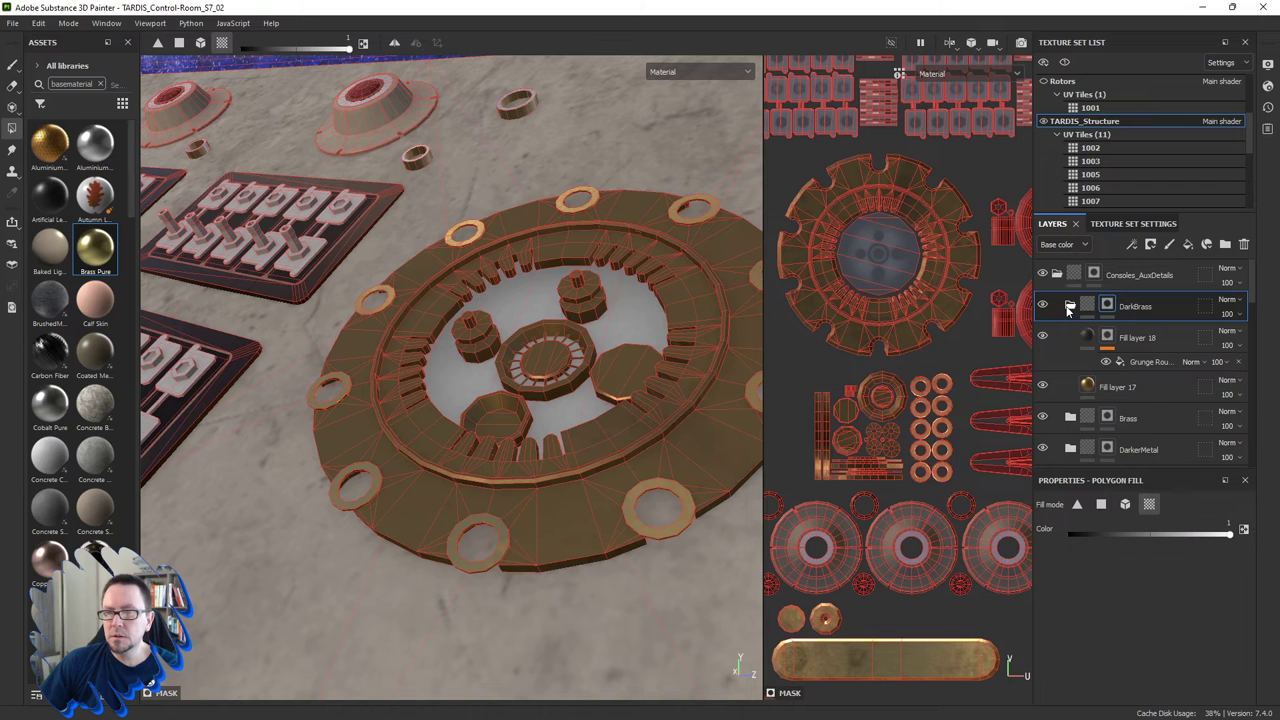
# Collapse DarkBrass, peek at DarkerMetal, and duplicate DarkBrass into DarkBrass copy 1.
pyautogui.click(1068, 306)
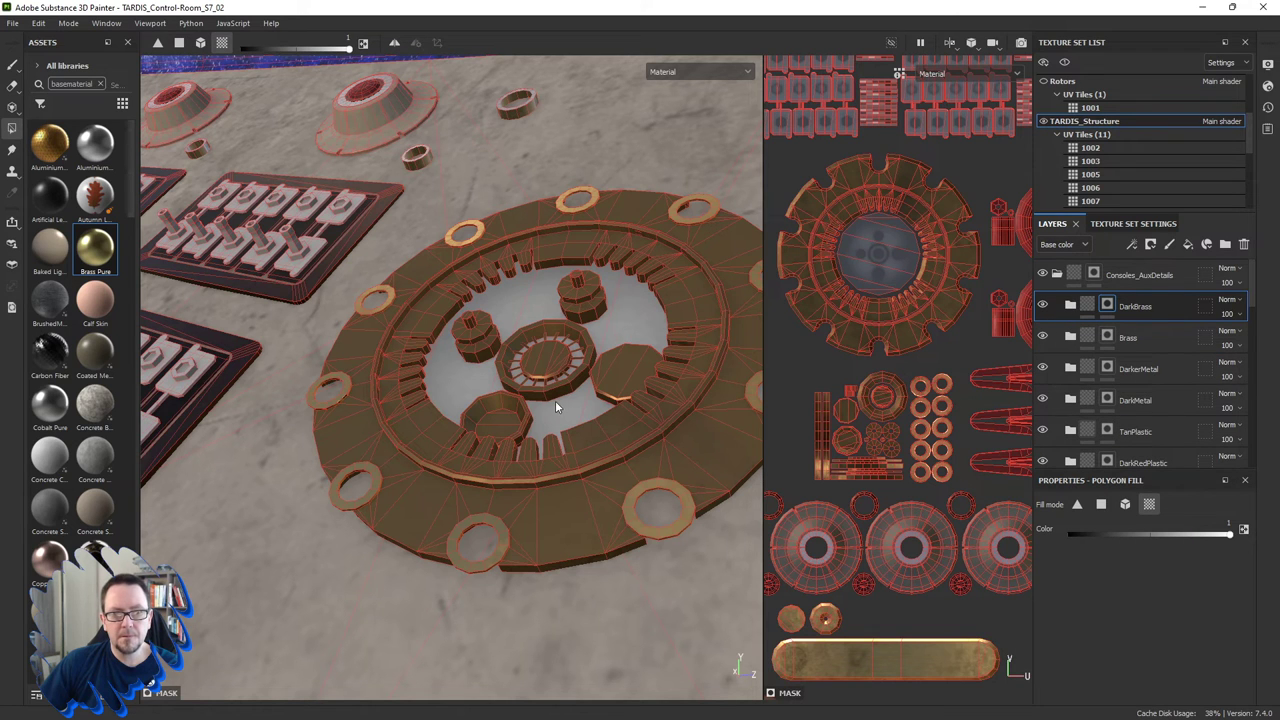
pyautogui.scroll(-3, 555, 400)
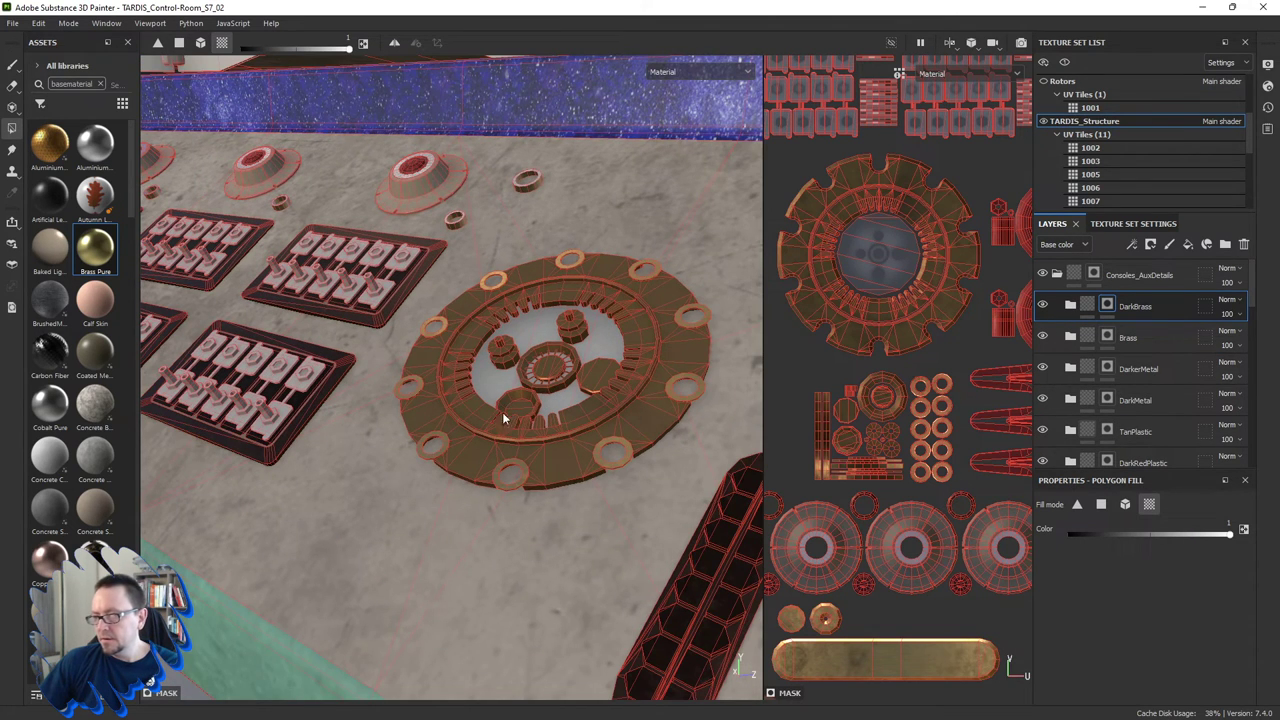
pyautogui.scroll(-5, 502, 412)
pyautogui.keyDown('alt'); pyautogui.moveTo(405, 418); pyautogui.dragTo(547, 394); pyautogui.keyUp('alt')
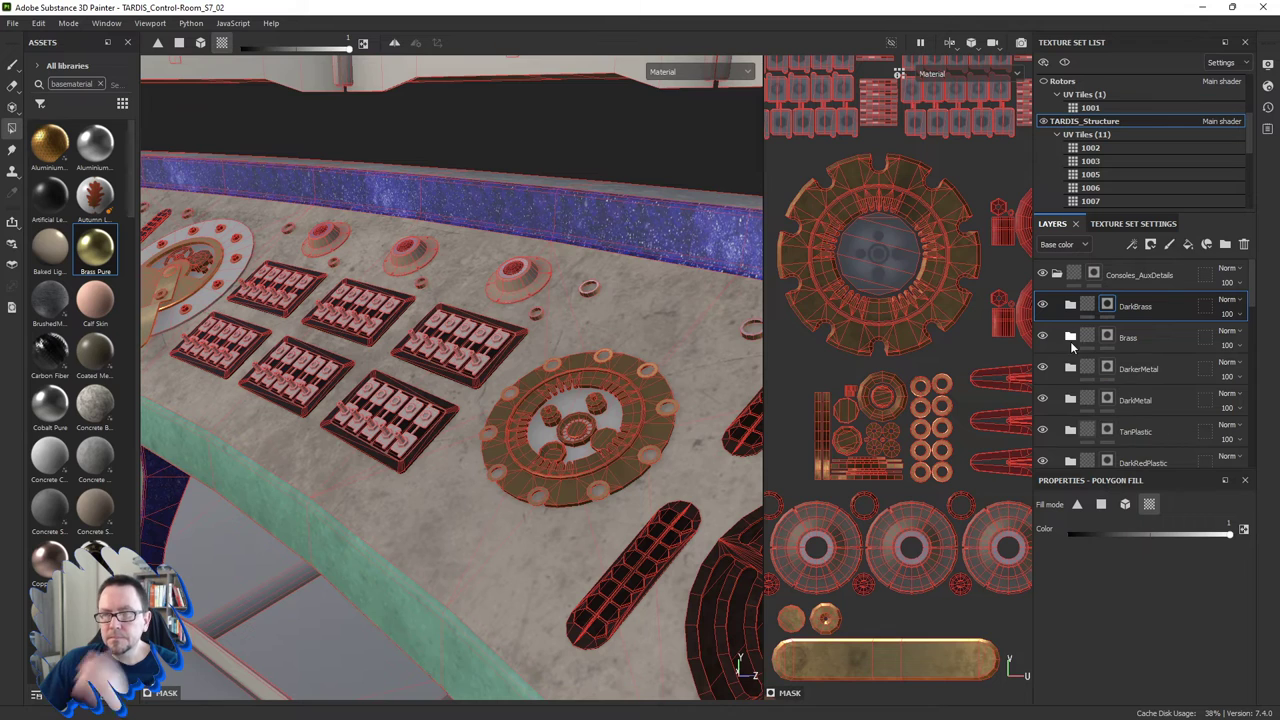
pyautogui.click(1070, 369)
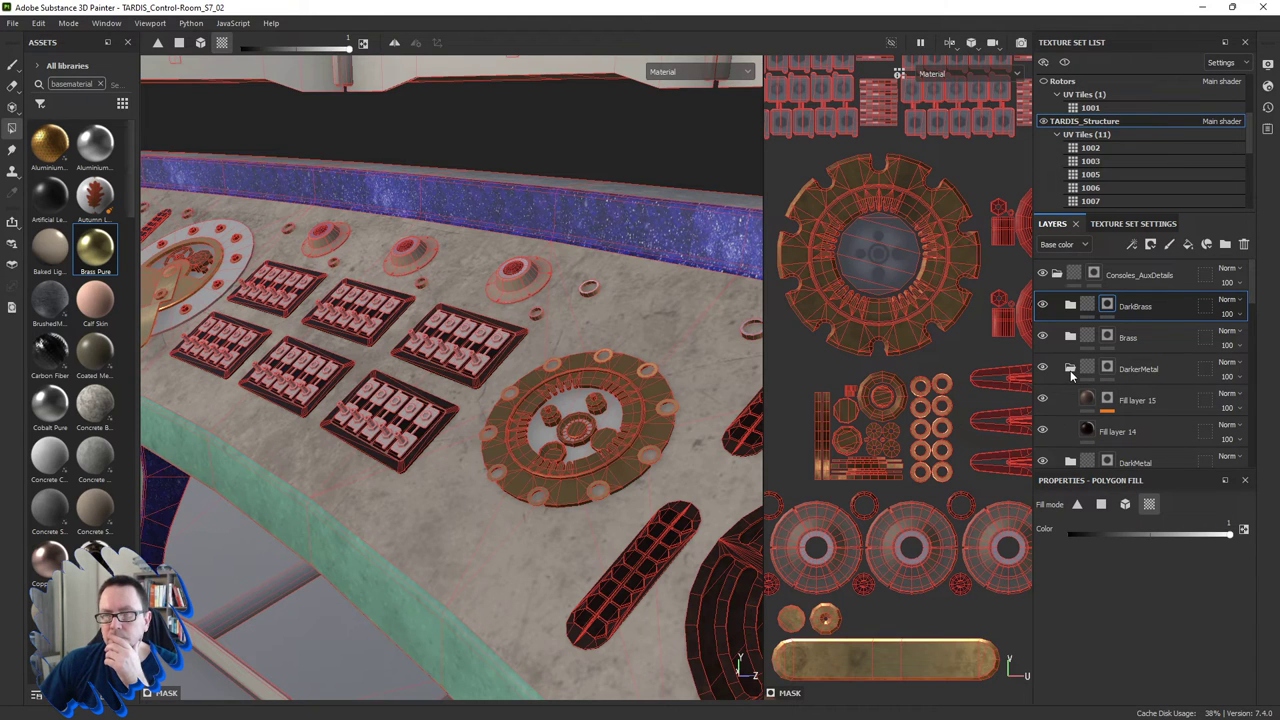
pyautogui.click(1070, 370)
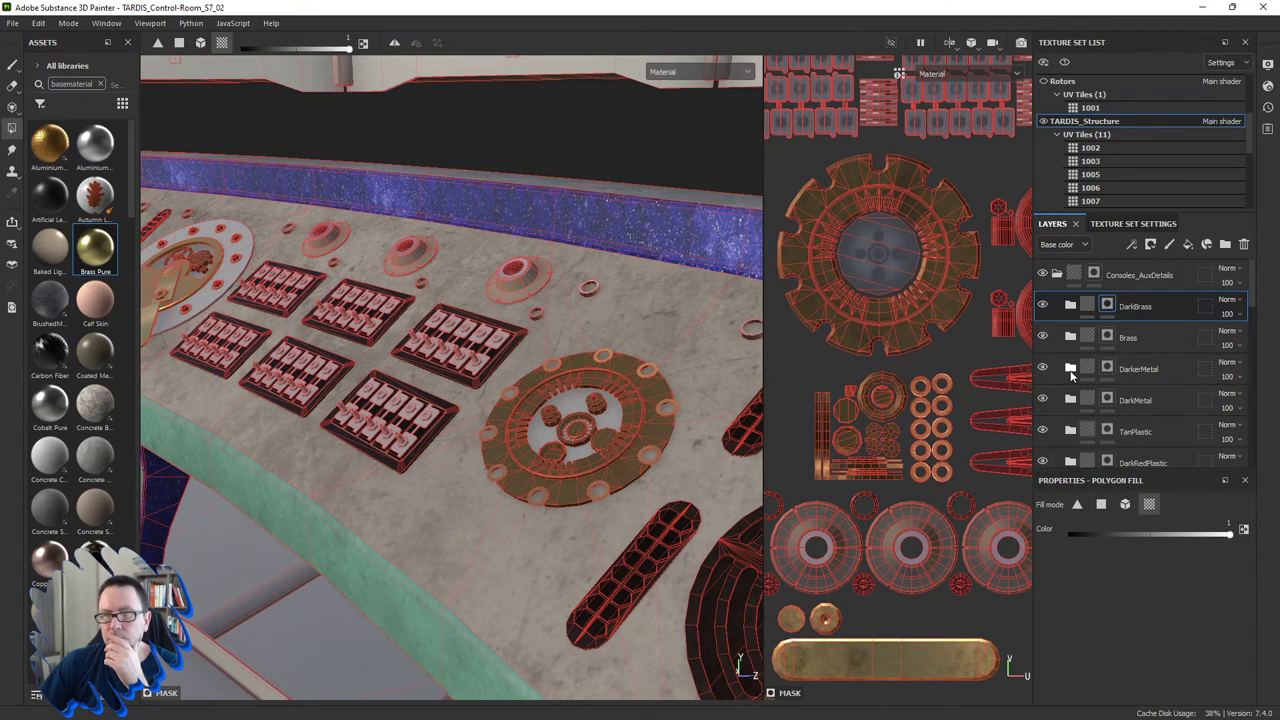
pyautogui.rightClick(1138, 309)
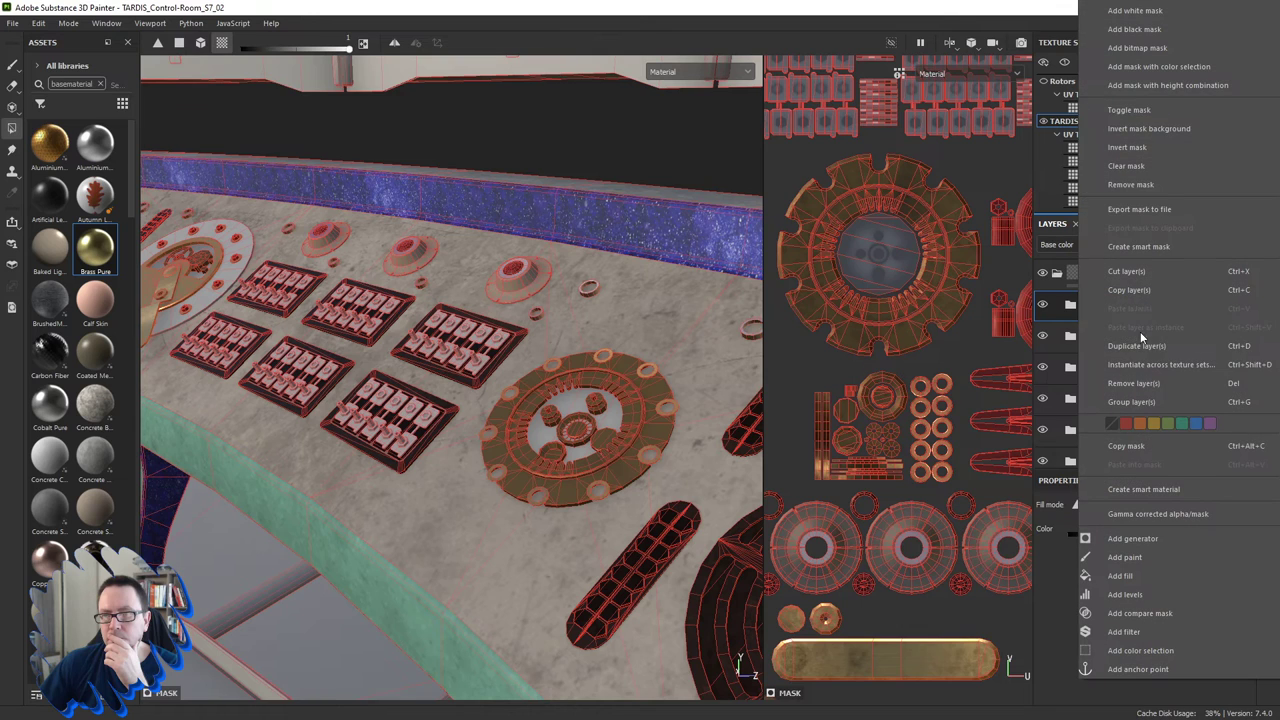
pyautogui.click(1136, 346)
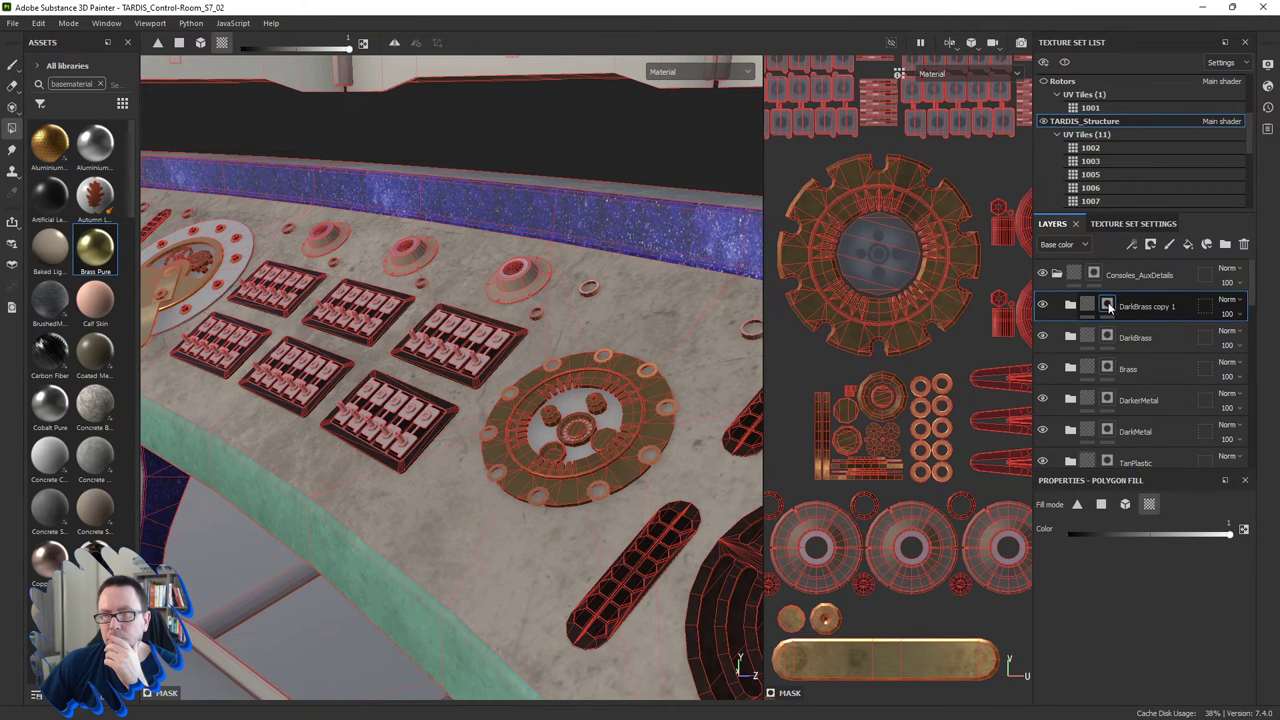
# Clear the duplicated group's mask and rename the group EvenDarkerBrass.
pyautogui.rightClick(1110, 306)
pyautogui.click(1128, 168)
pyautogui.doubleClick(1145, 307)
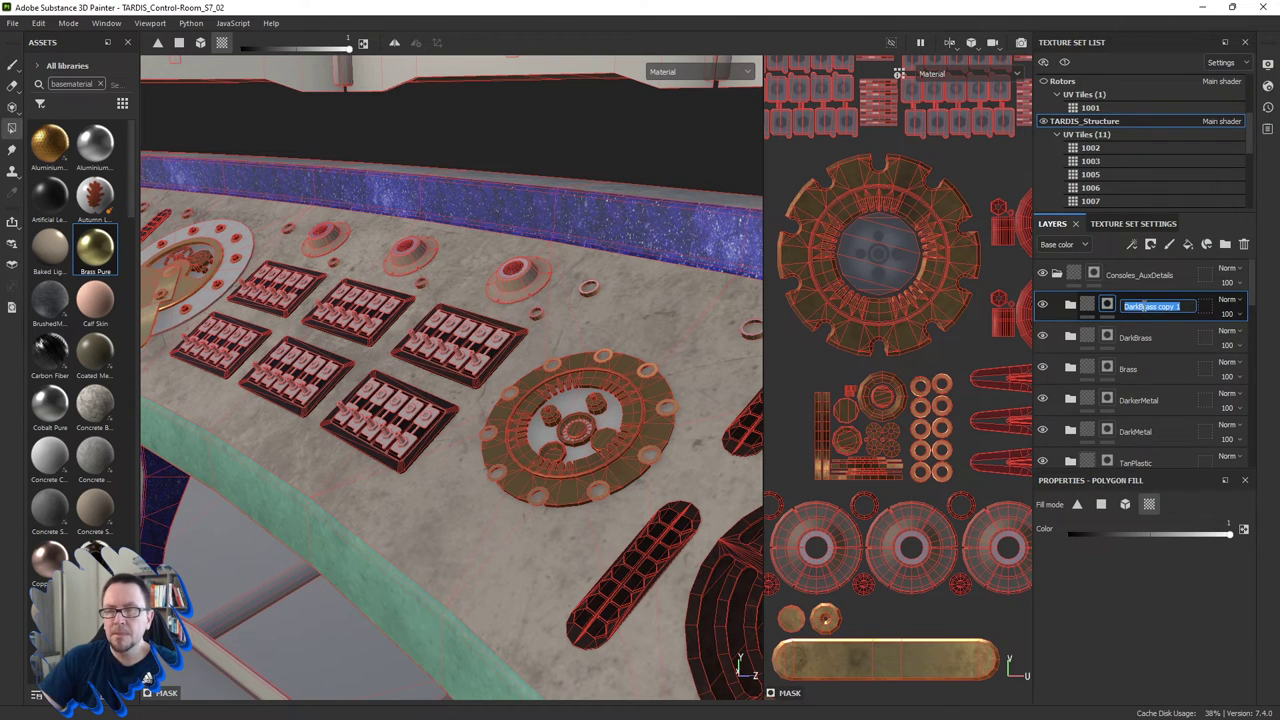
pyautogui.write('Even')
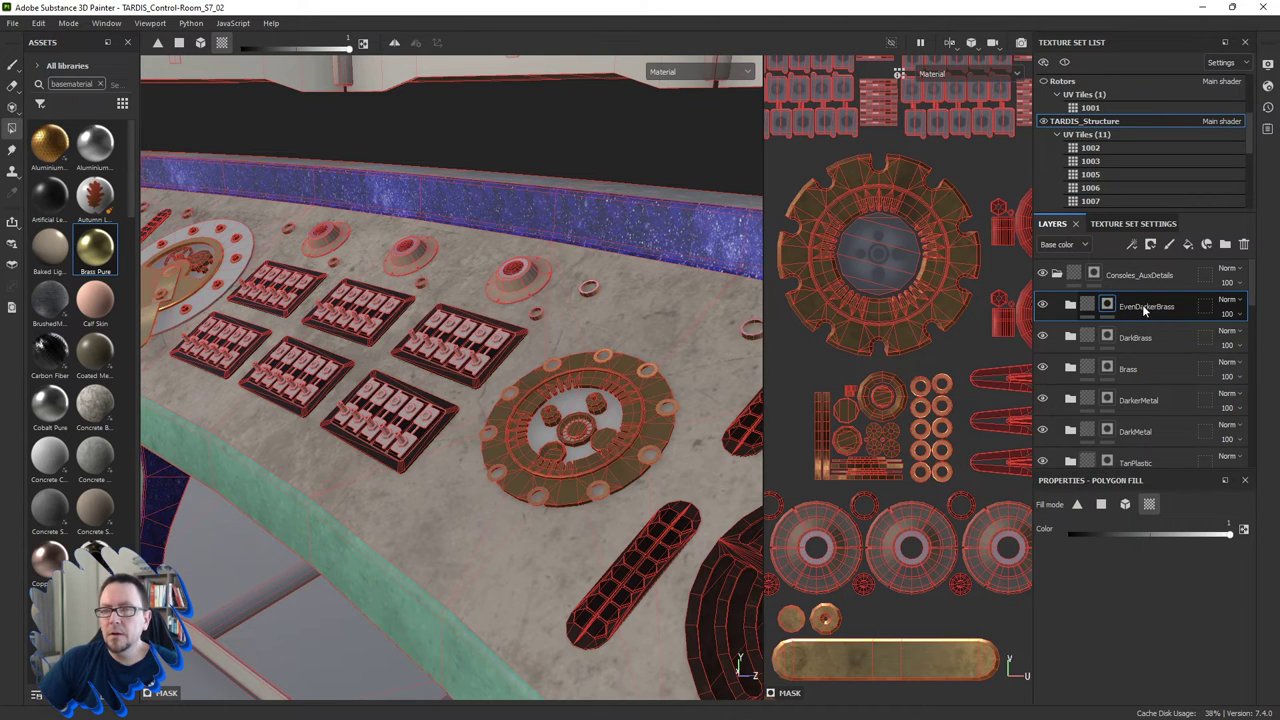
pyautogui.press('Return')
# Darken the base colour of EvenDarkerBrass's Fill layer 17 to value 0.372.
pyautogui.click(1071, 306)
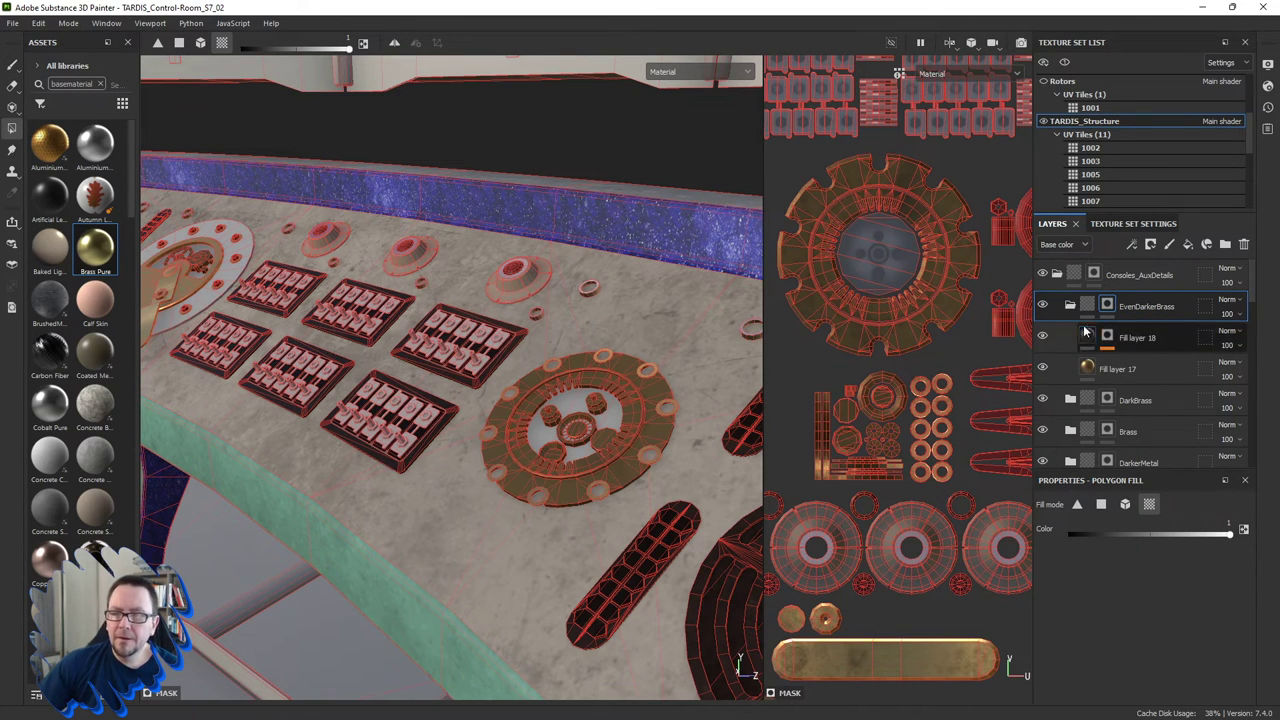
pyautogui.click(1086, 370)
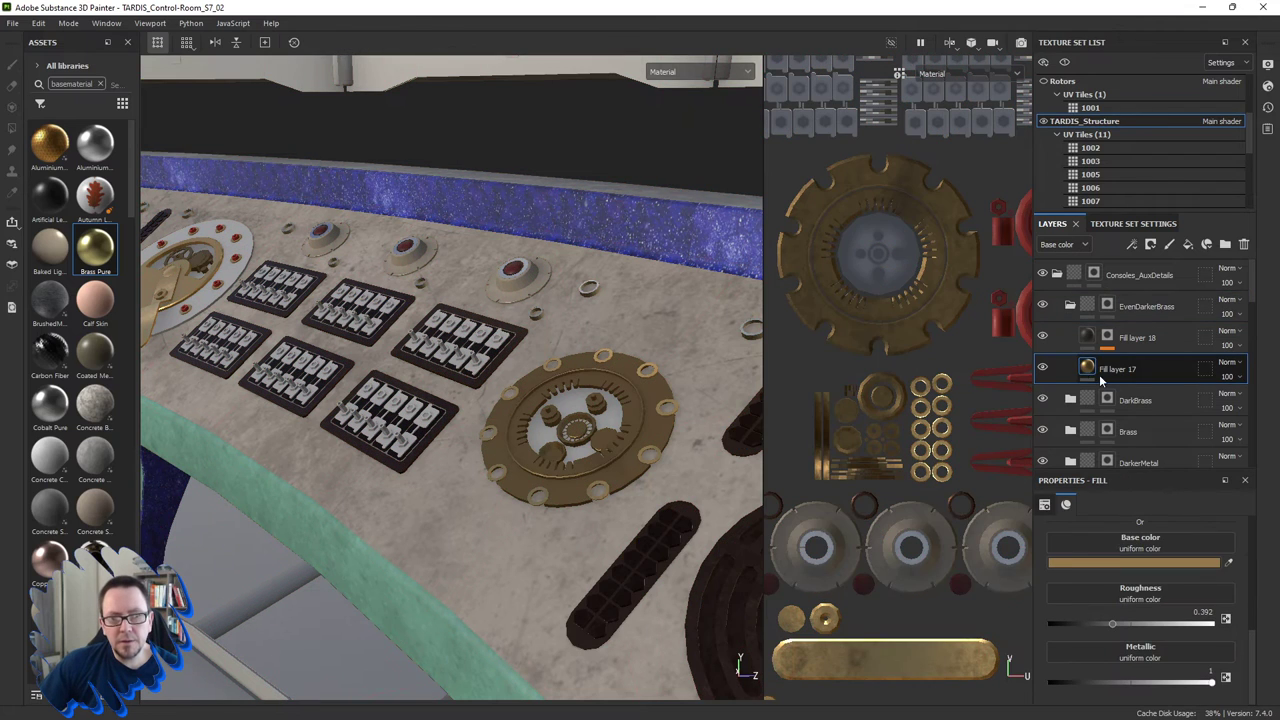
pyautogui.click(1140, 564)
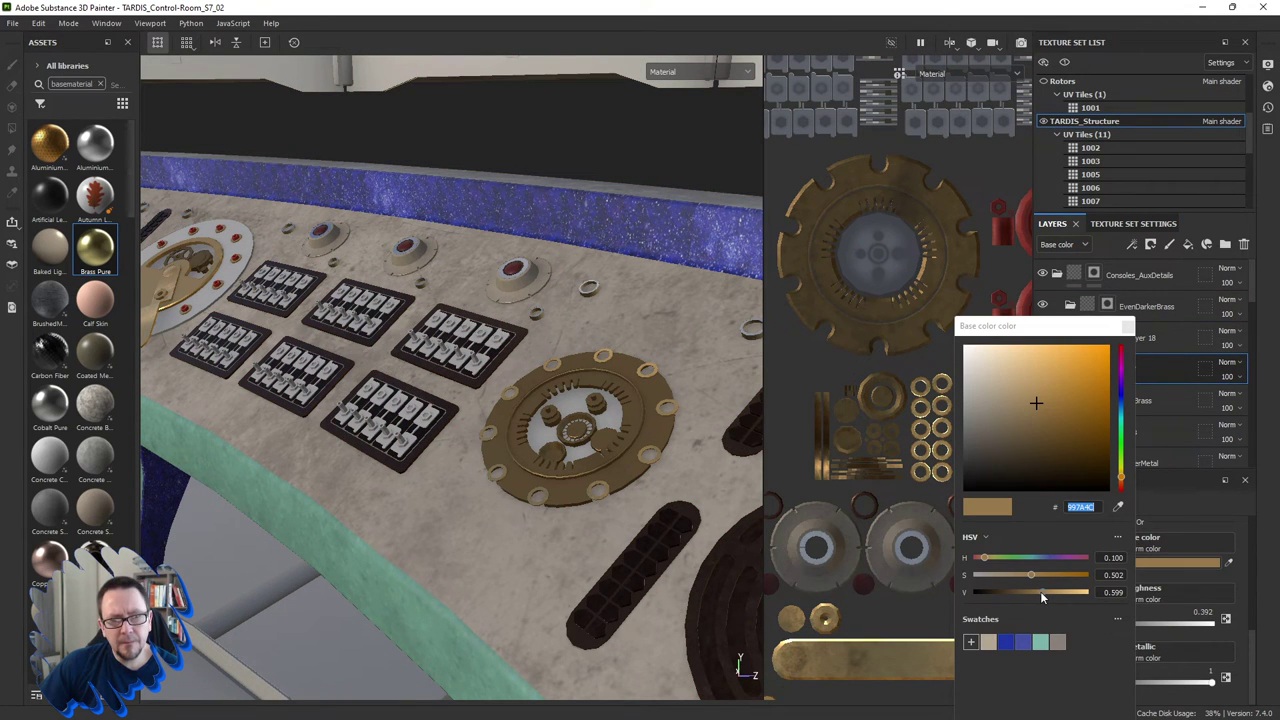
pyautogui.moveTo(1041, 596); pyautogui.dragTo(1017, 597)
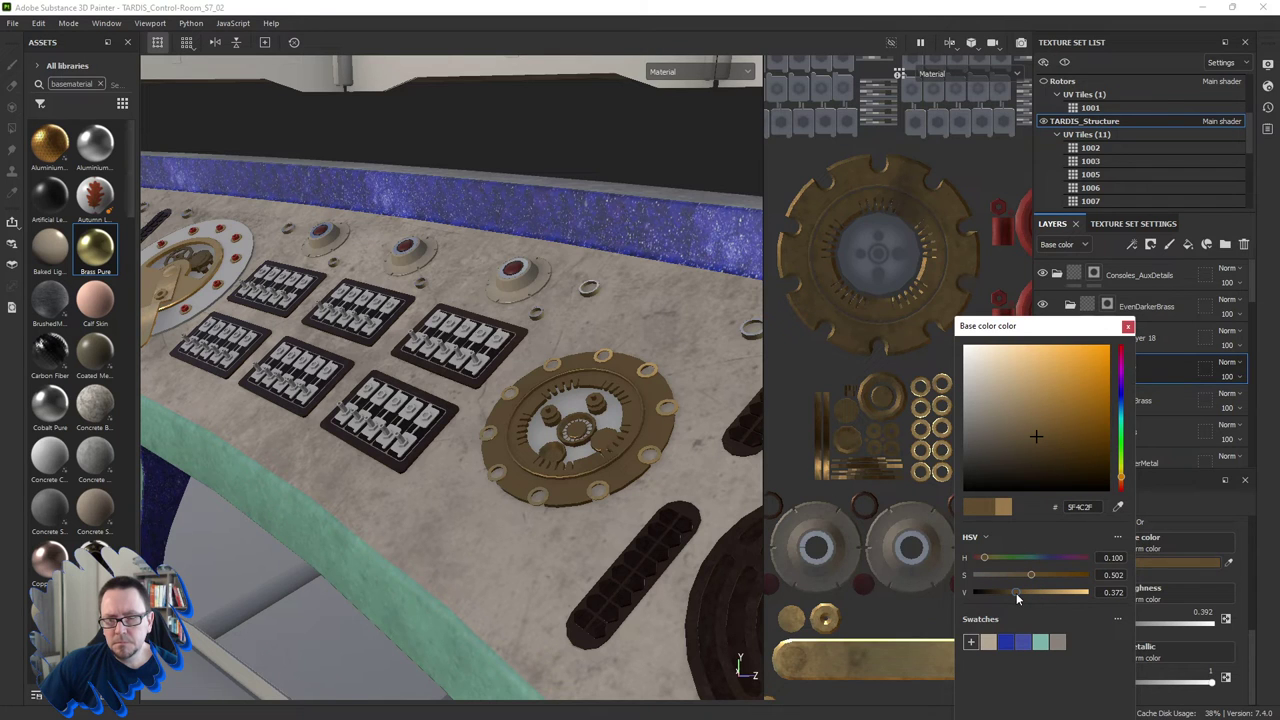
pyautogui.click(1127, 326)
# Add the round console centre and the large circular UV island to the EvenDarkerBrass mask.
pyautogui.click(1107, 305)
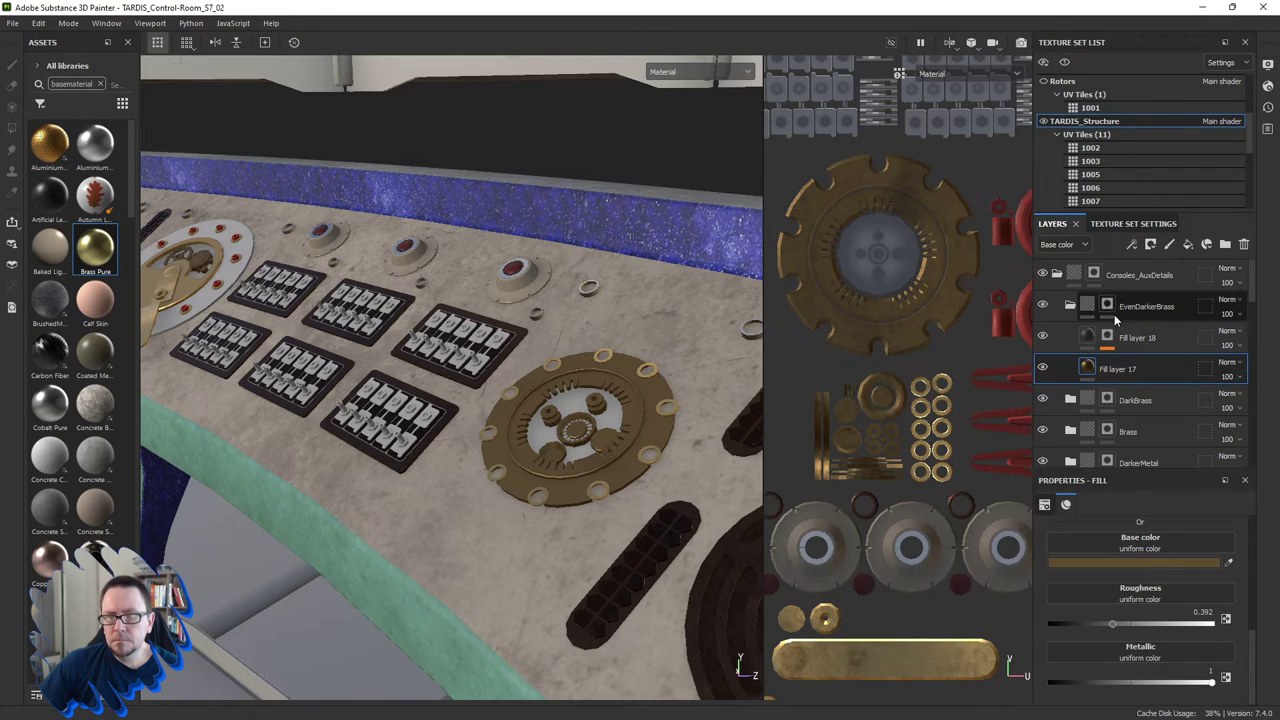
pyautogui.click(886, 254)
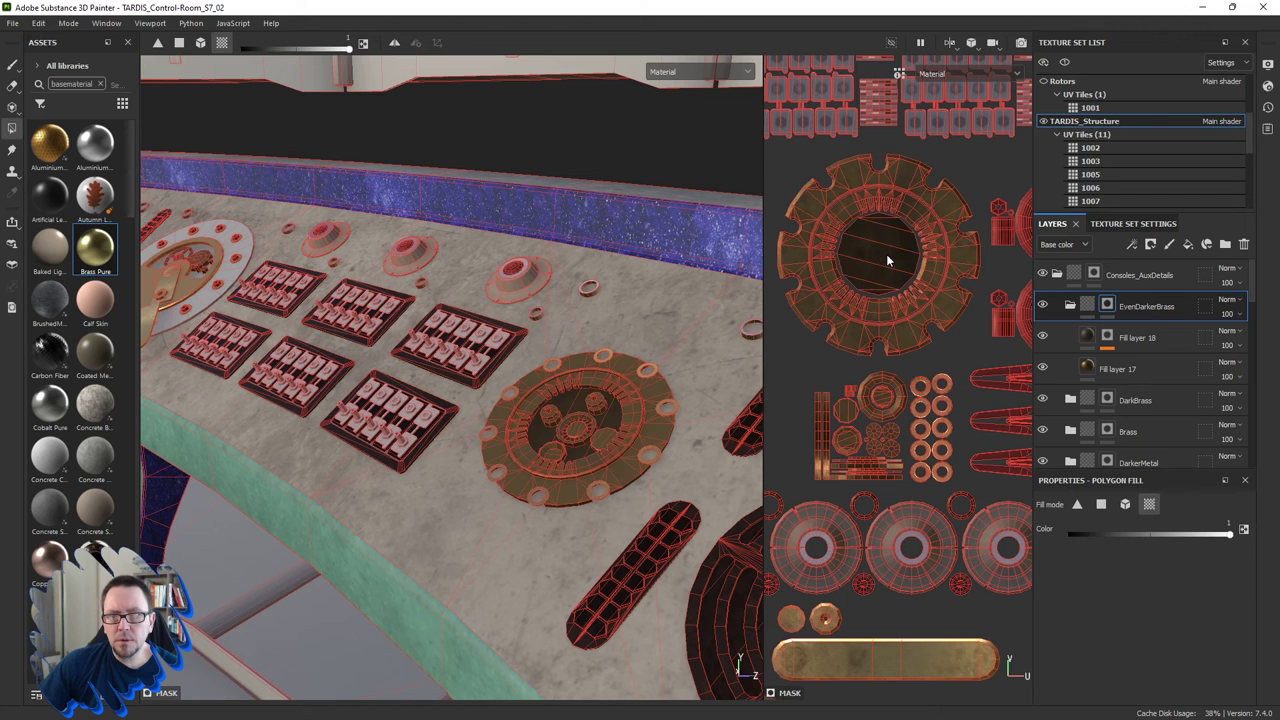
pyautogui.scroll(-2, 854, 447)
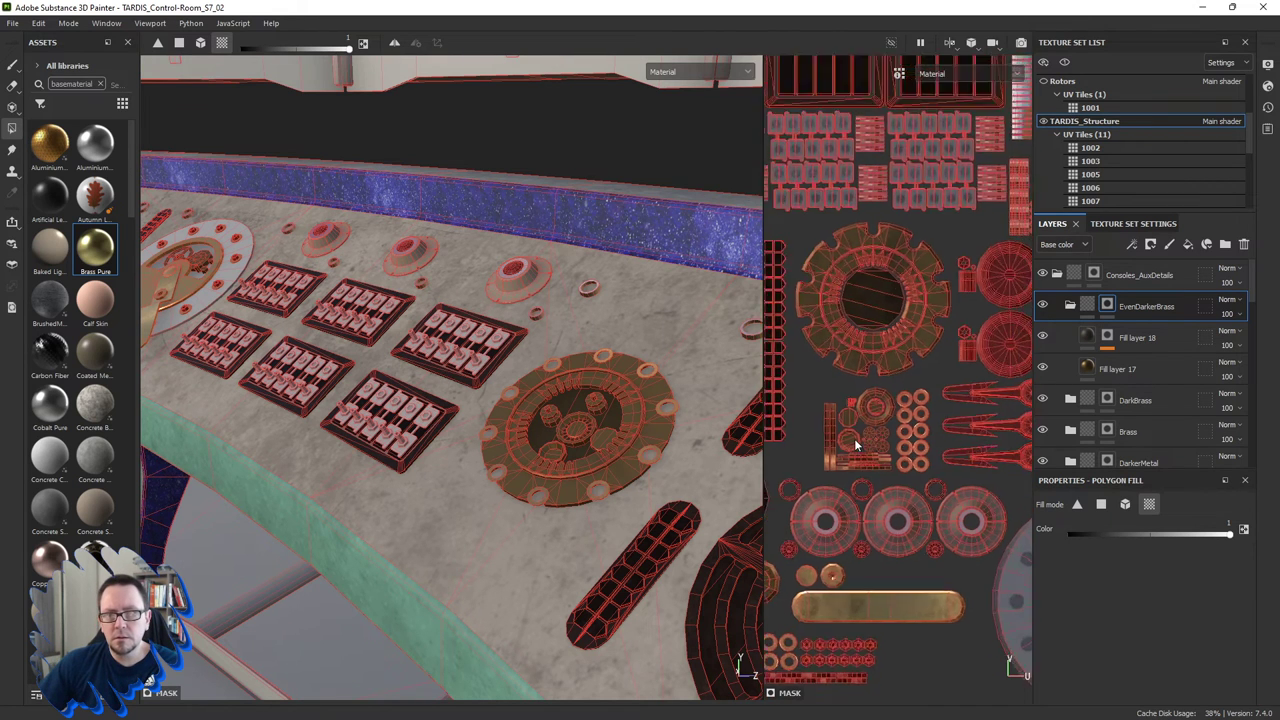
pyautogui.moveTo(854, 447); pyautogui.dragTo(806, 418, button='middle')
pyautogui.click(989, 532)
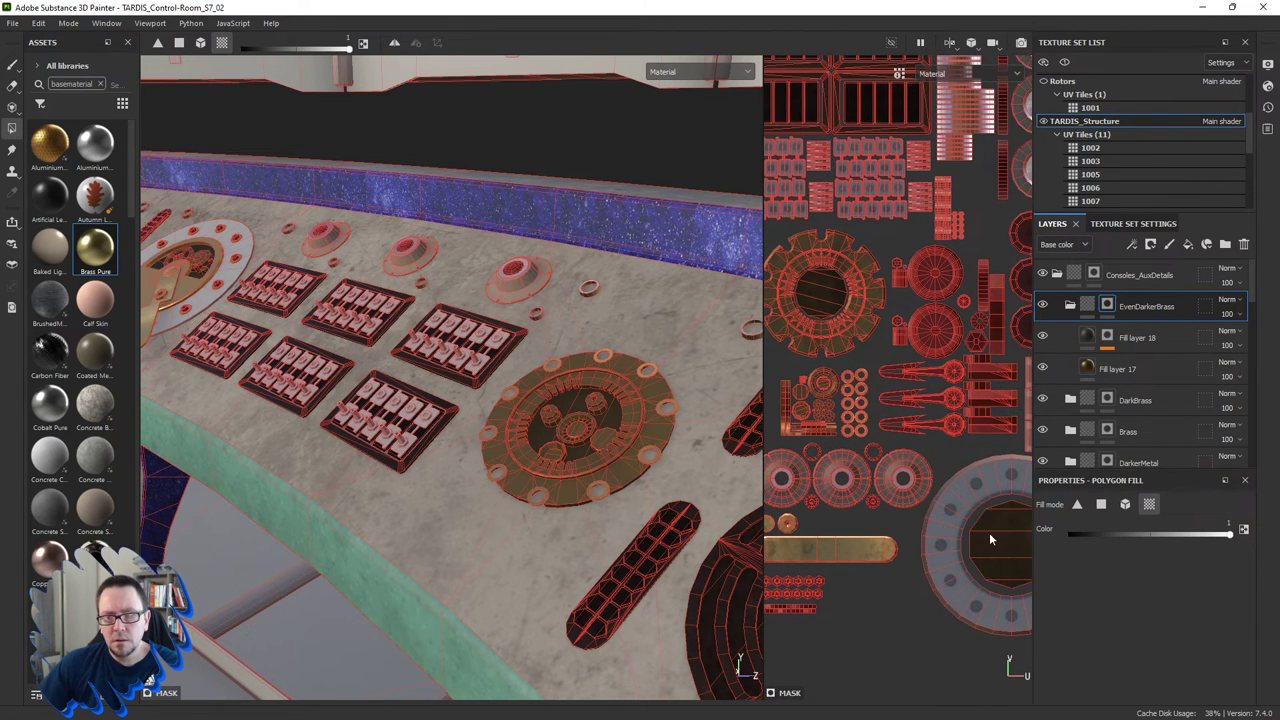
pyautogui.keyDown('alt'); pyautogui.moveTo(436, 340); pyautogui.dragTo(511, 423); pyautogui.keyUp('alt')
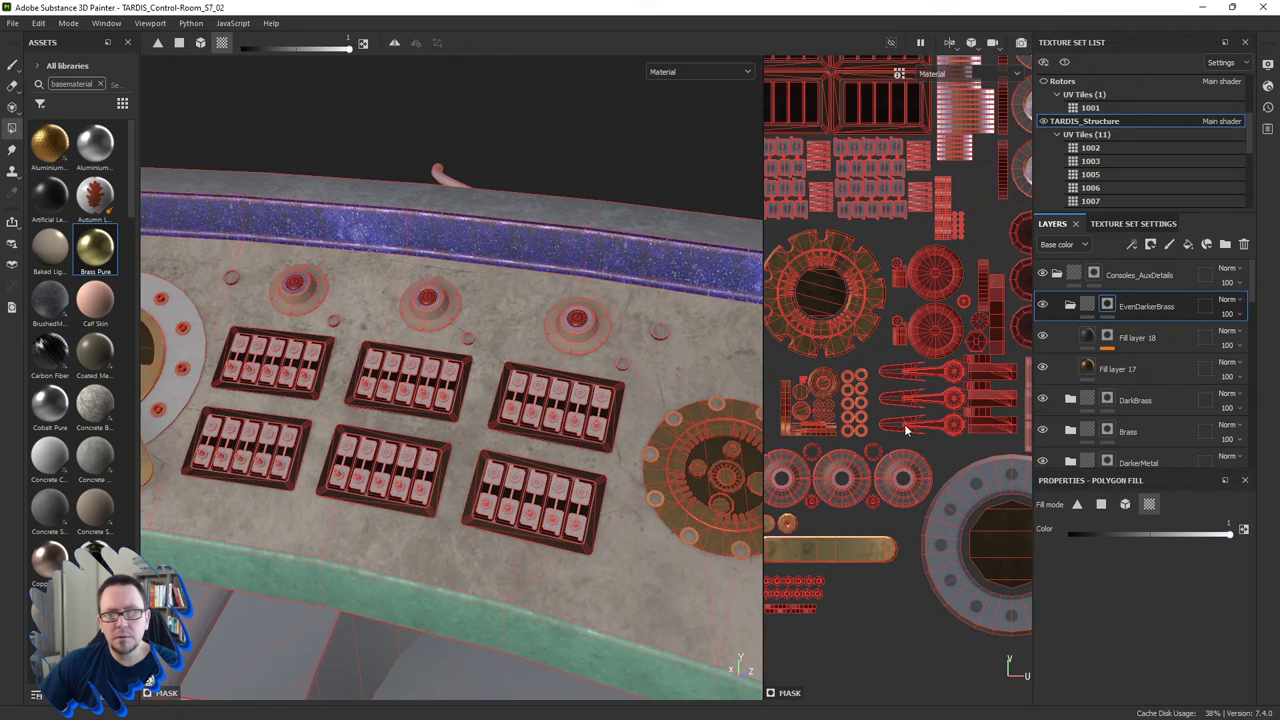
# Lighten Fill layer 17's brass base colour slightly to 6F5937 (value 0.436).
pyautogui.click(1092, 370)
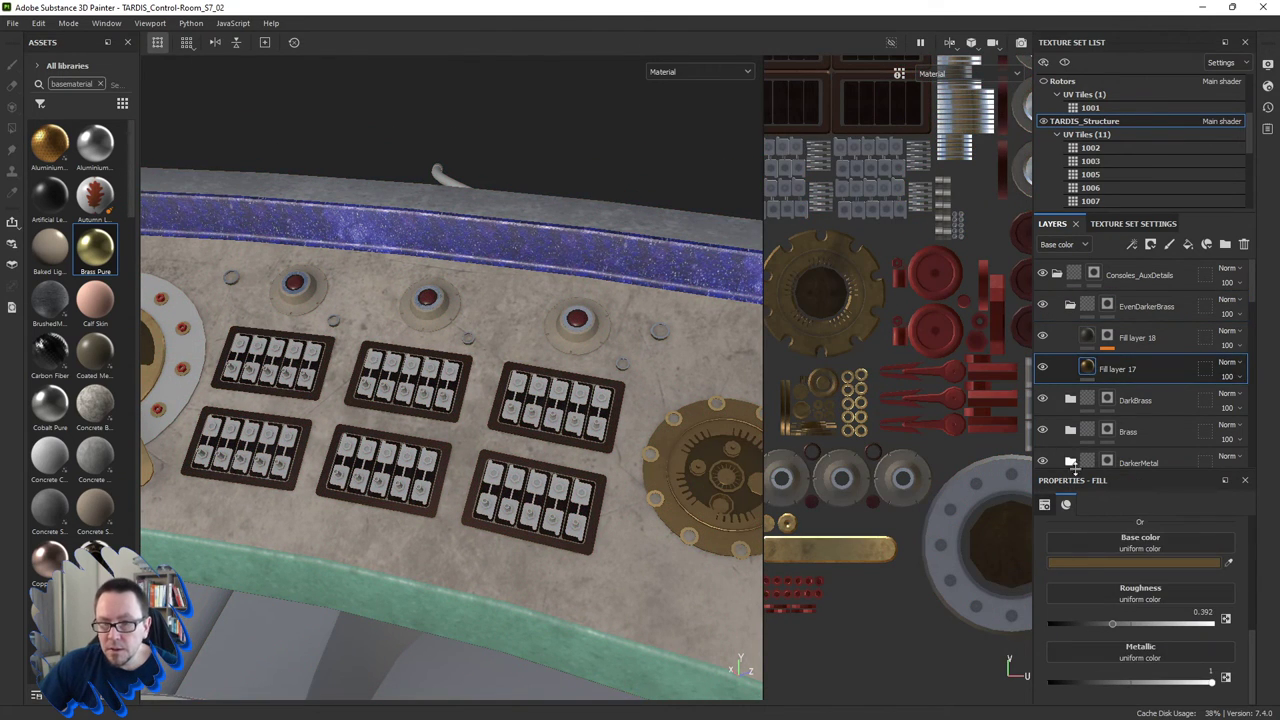
pyautogui.click(1078, 563)
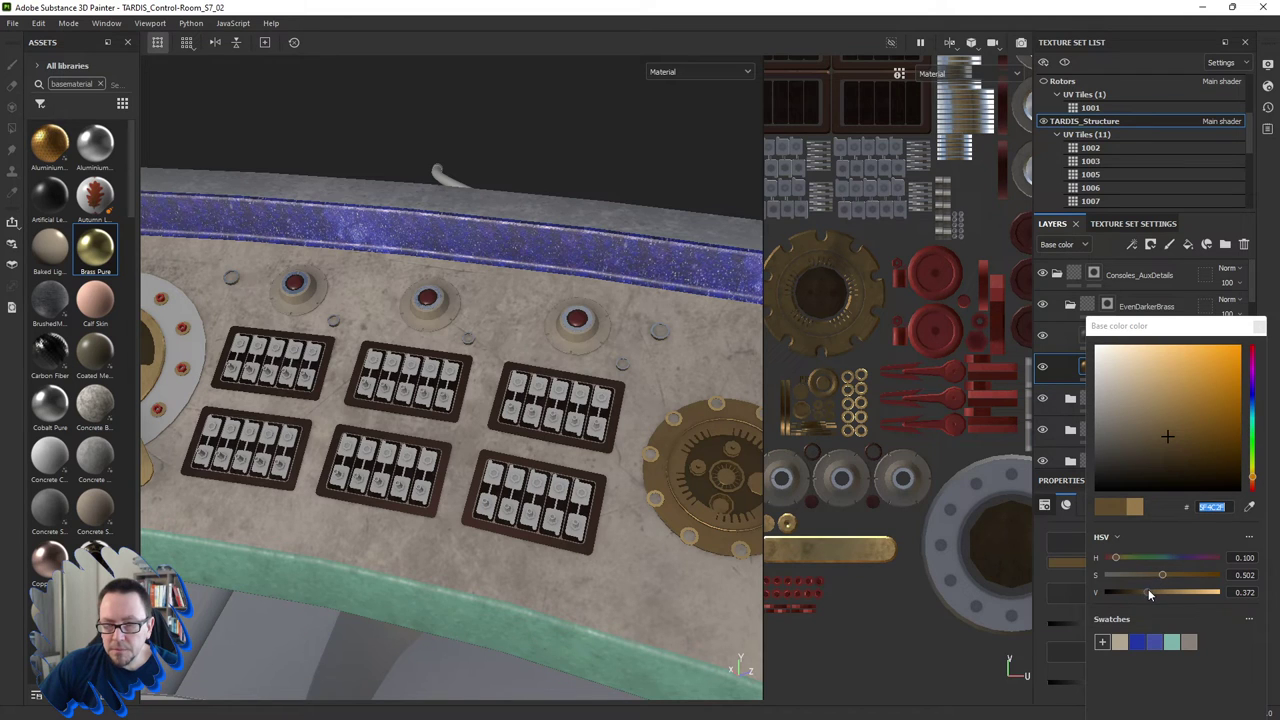
pyautogui.moveTo(1148, 592); pyautogui.dragTo(1155, 595)
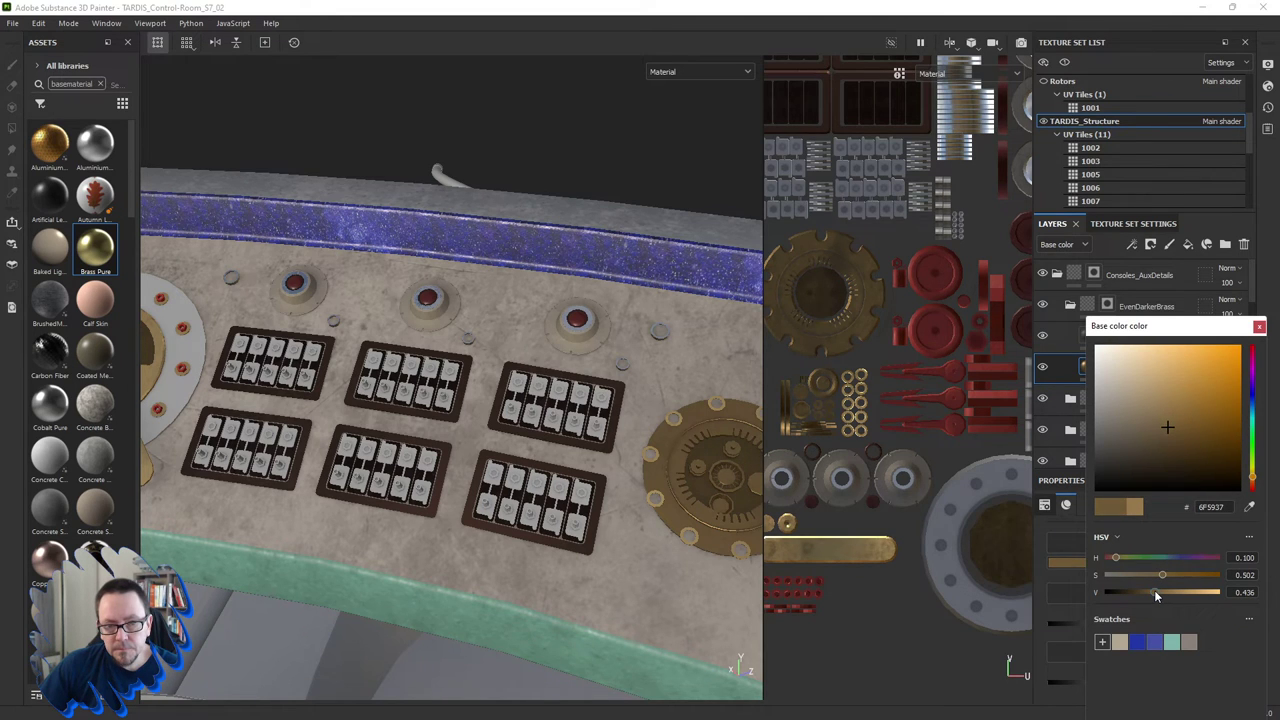
pyautogui.click(1259, 326)
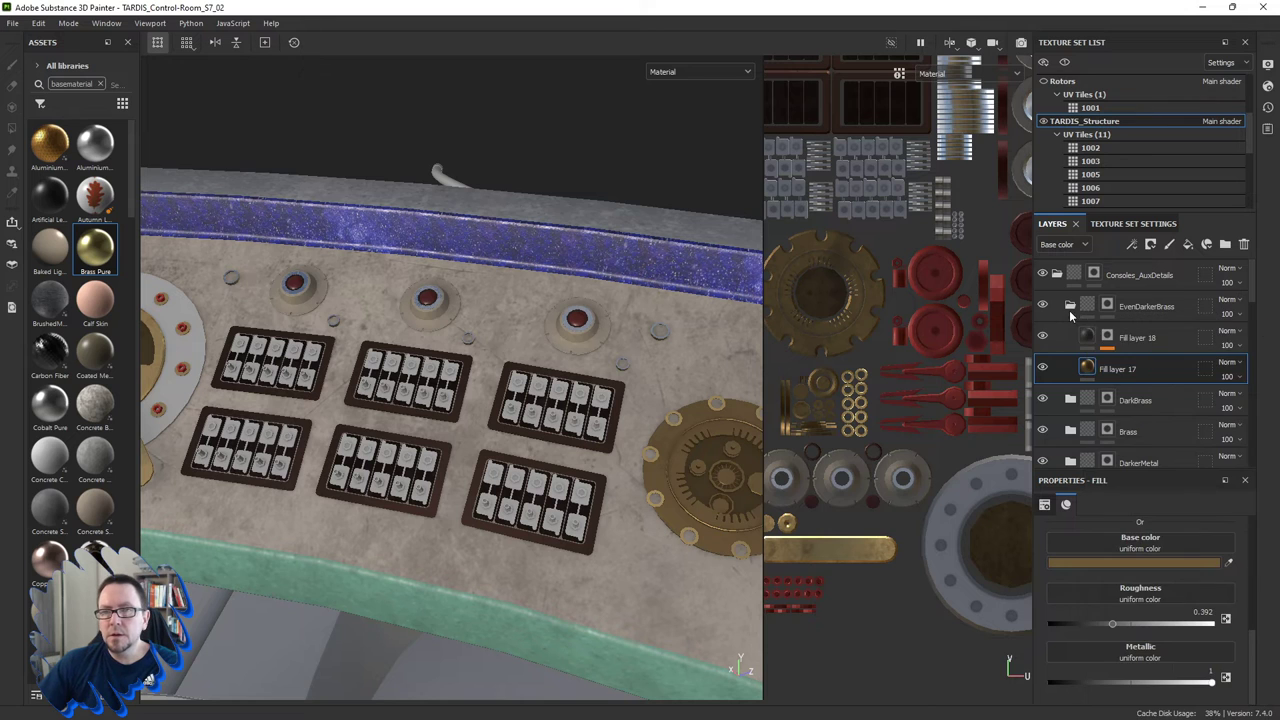
pyautogui.moveTo(658, 408)
pyautogui.keyDown('alt'); pyautogui.mouseDown()
pyautogui.moveTo(766, 369)
pyautogui.moveTo(914, 370)
pyautogui.mouseUp(); pyautogui.keyUp('alt')
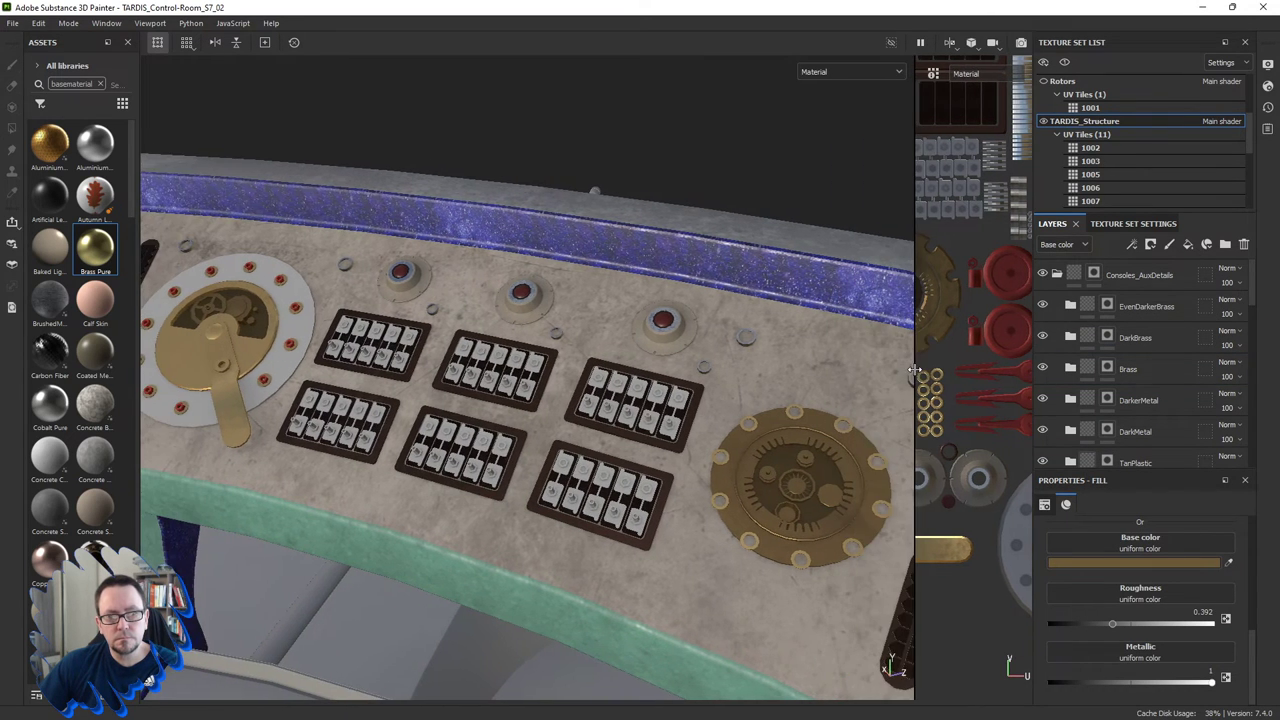
# Centre the brass lever dial, undo the accidental Folder 1, and enter EvenDarkerBrass mask editing.
pyautogui.keyDown('alt'); pyautogui.moveTo(760, 400); pyautogui.dragTo(680, 452); pyautogui.keyUp('alt')
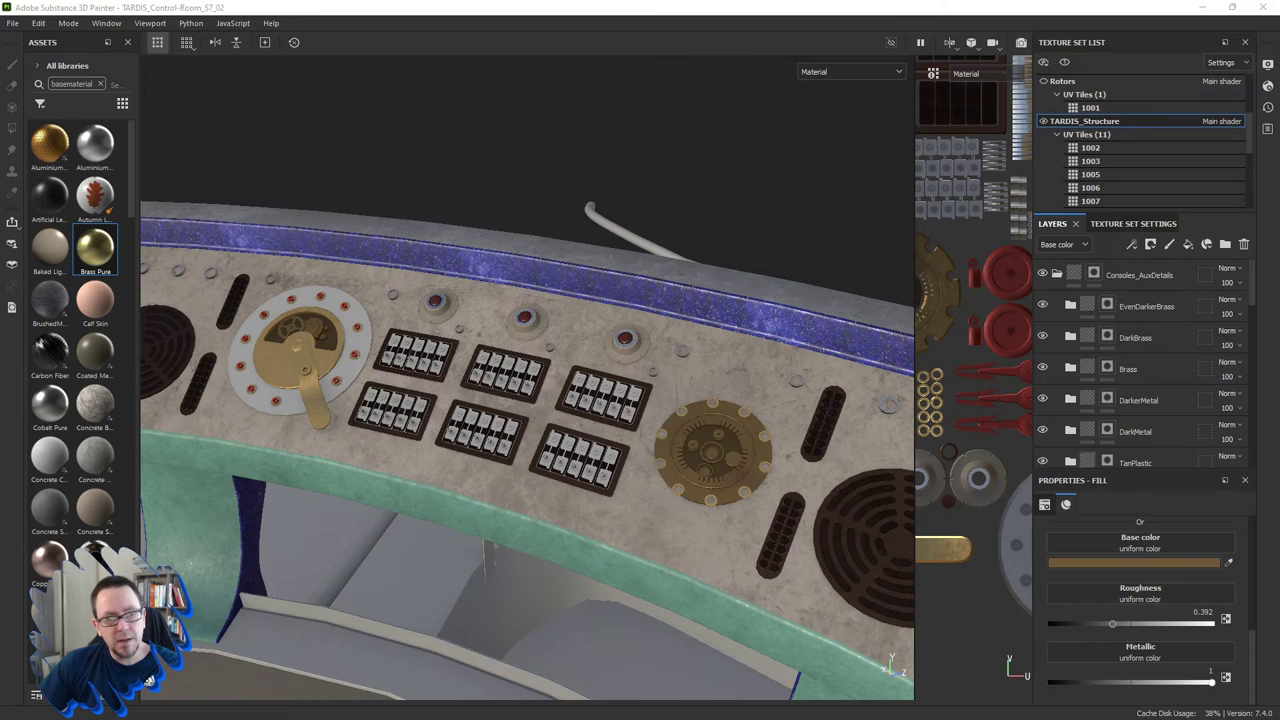
pyautogui.moveTo(712, 347)
pyautogui.keyDown('alt'); pyautogui.mouseDown()
pyautogui.moveTo(608, 465)
pyautogui.moveTo(549, 397)
pyautogui.mouseUp(); pyautogui.keyUp('alt')
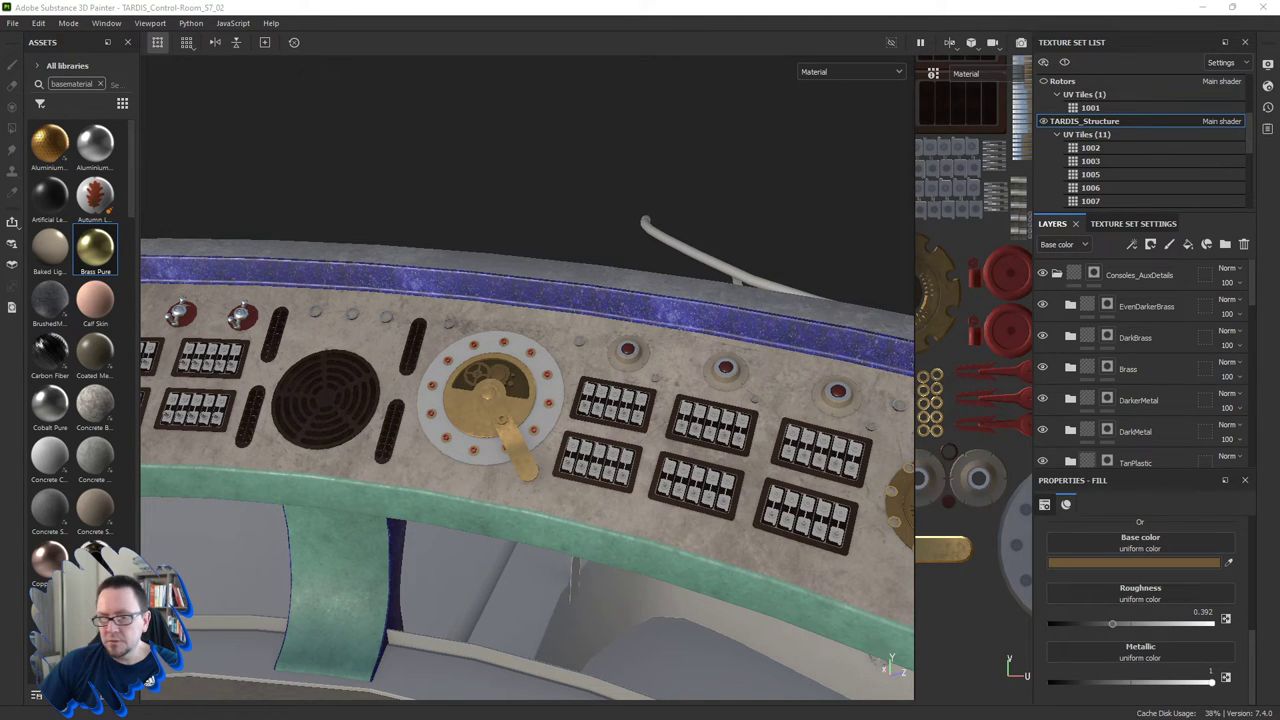
pyautogui.click(1228, 245)
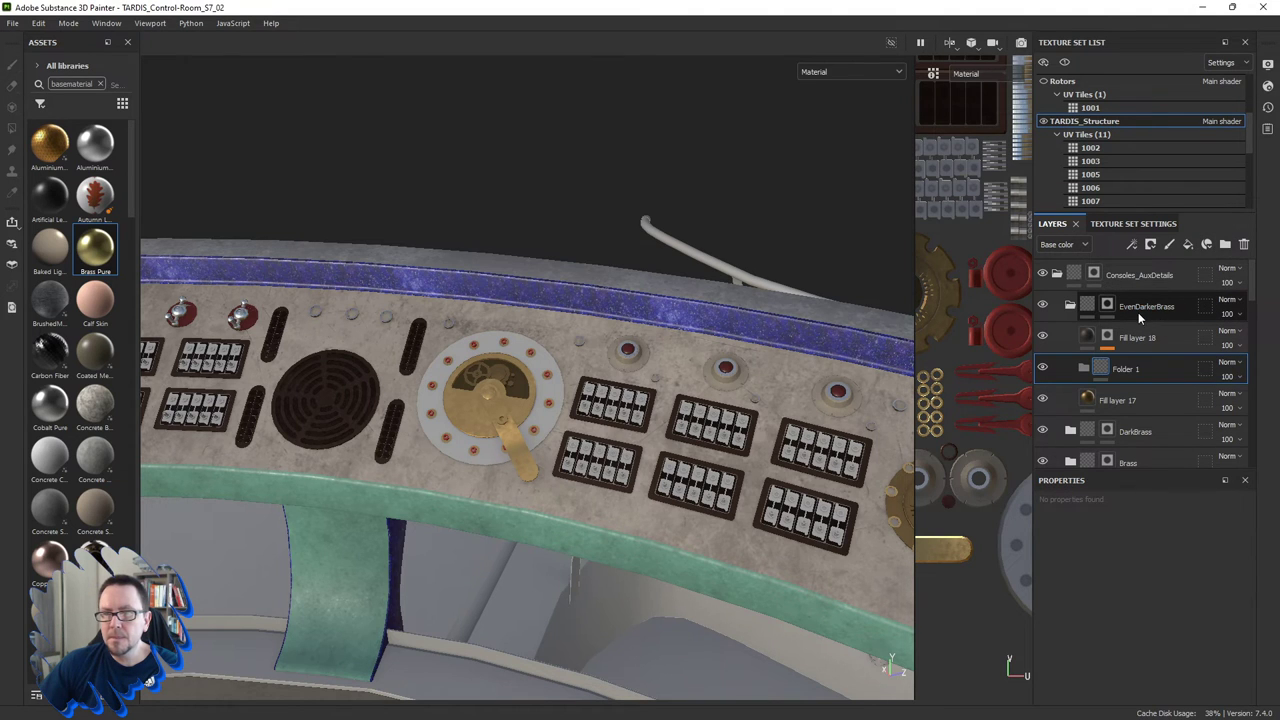
pyautogui.click(1107, 306)
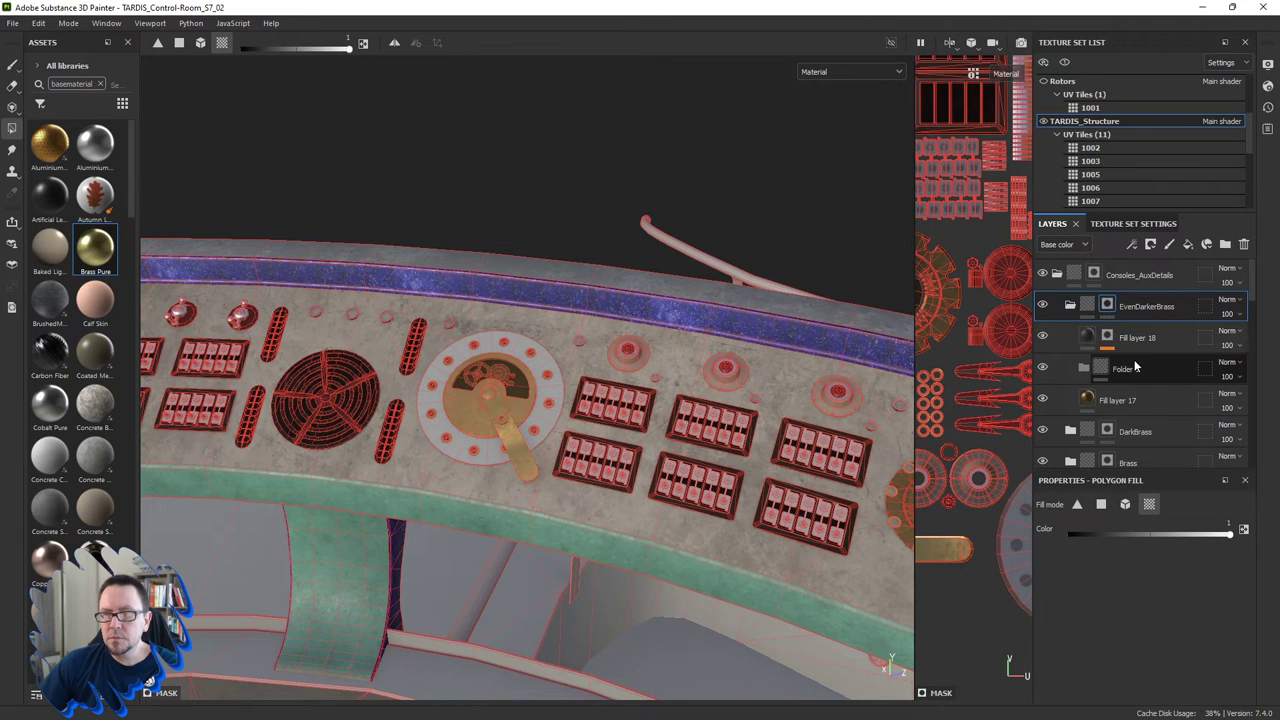
pyautogui.click(1135, 368)
pyautogui.click(1244, 244)
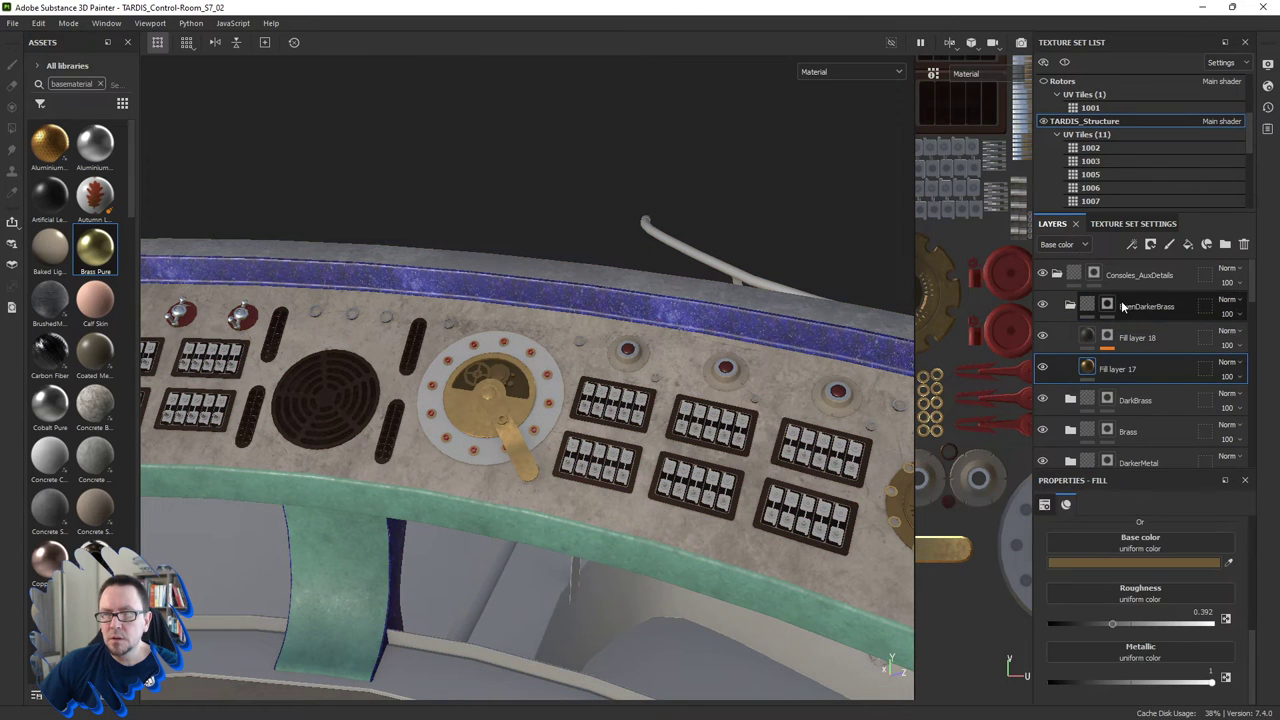
pyautogui.hotkey('ctrl', 'z')
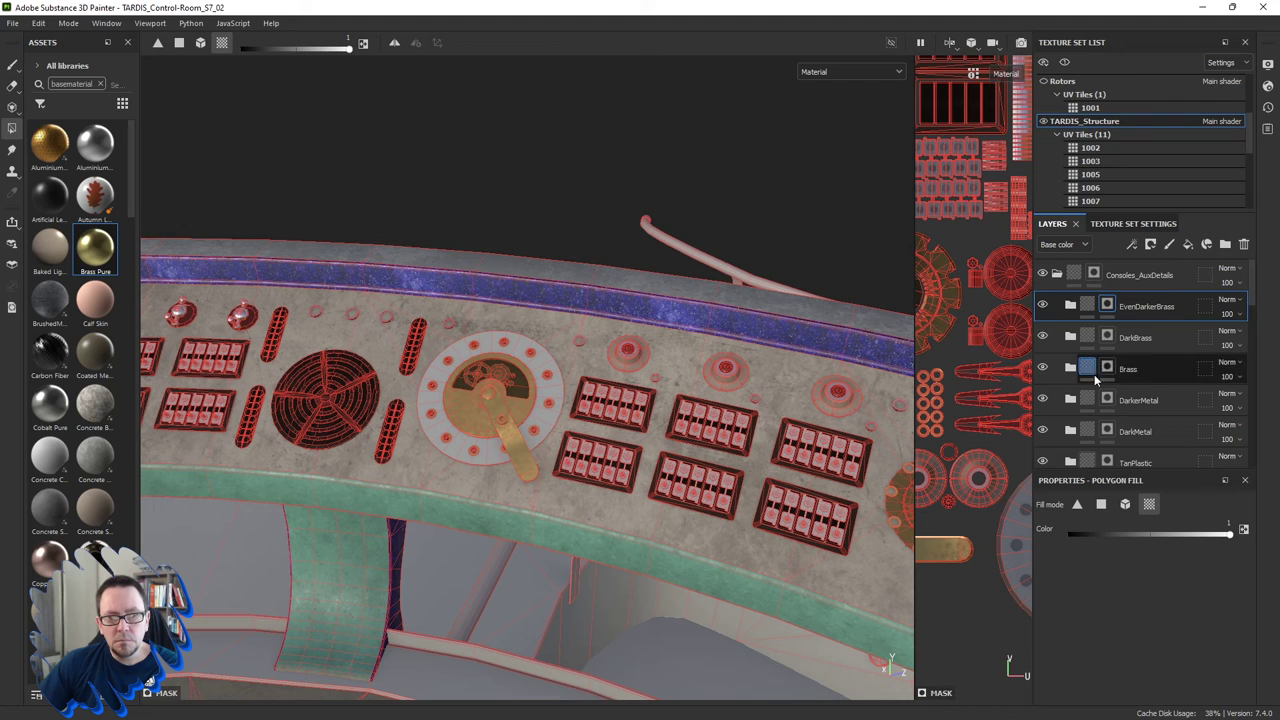
# Duplicate the RedPlastic group and move the copy to the top of the layer stack.
pyautogui.scroll(-1, 1140, 398)
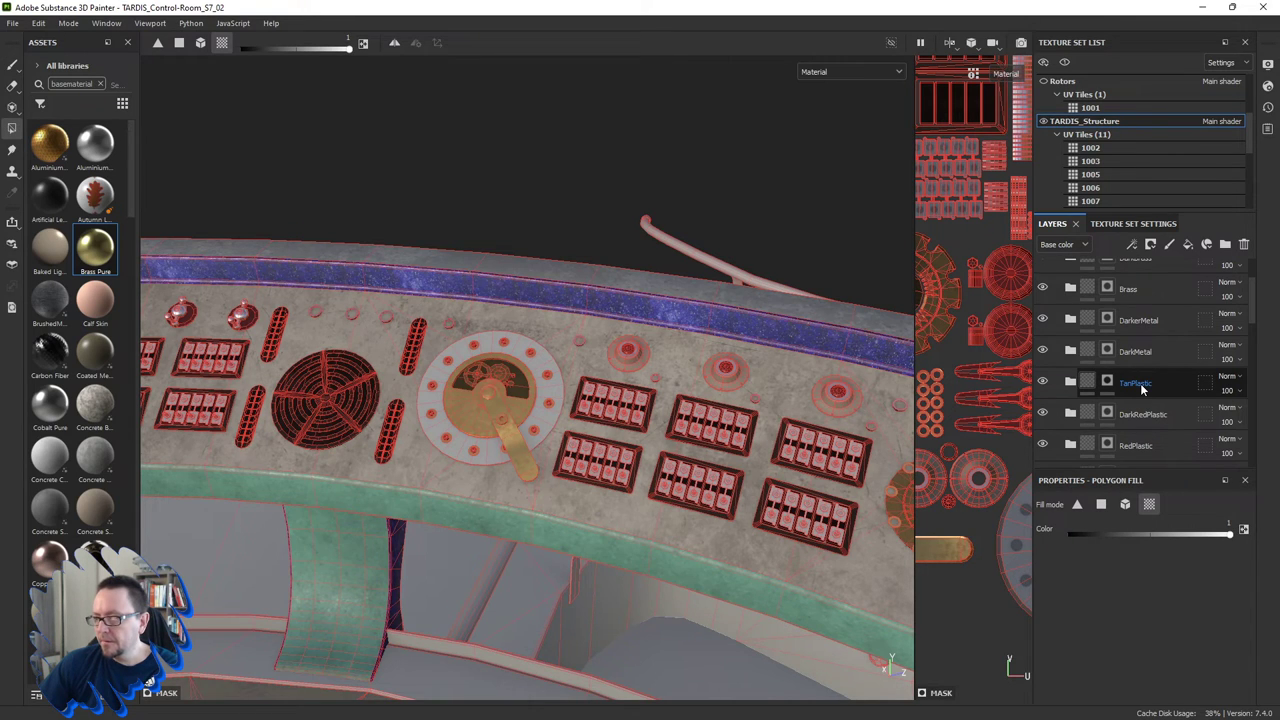
pyautogui.click(1142, 446)
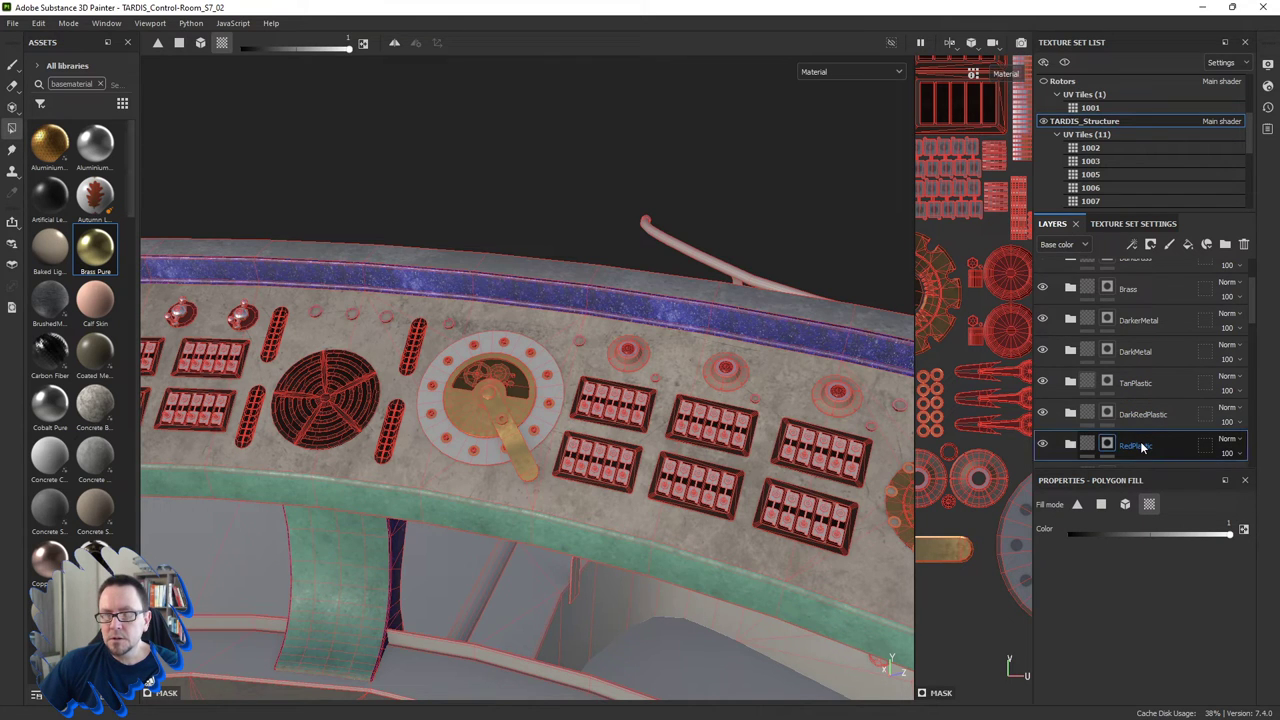
pyautogui.rightClick(1142, 446)
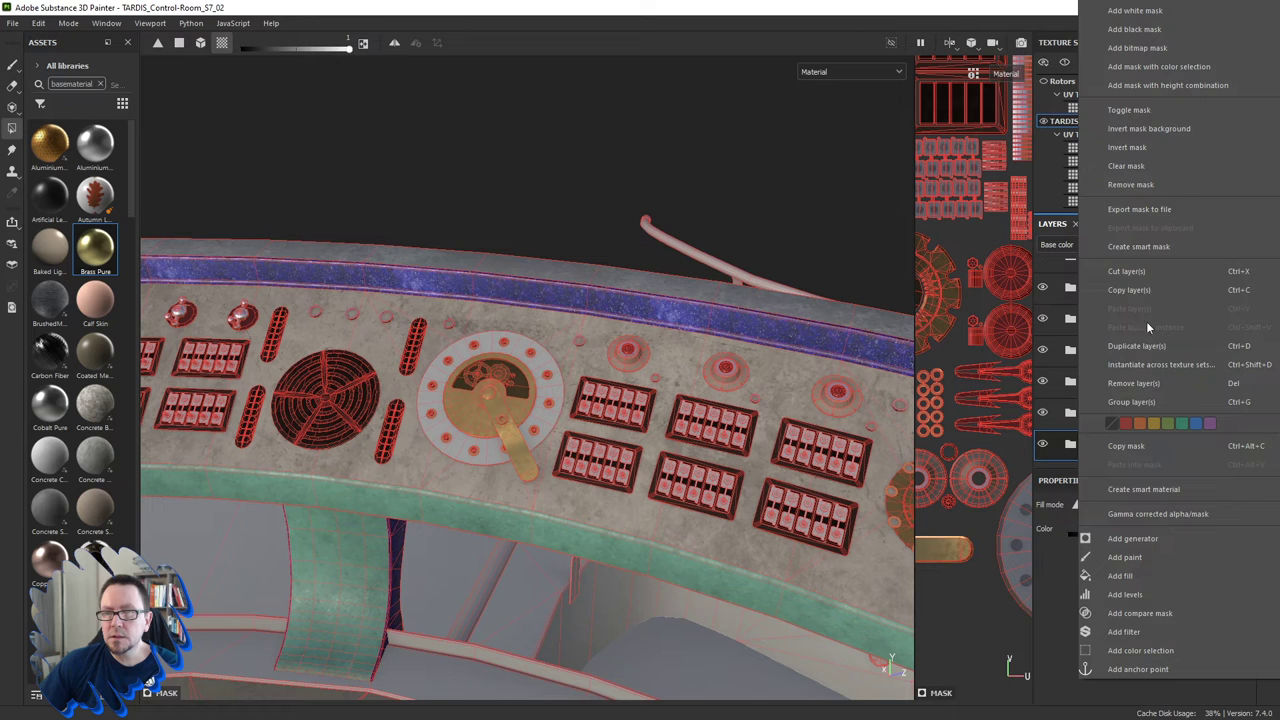
pyautogui.click(1142, 346)
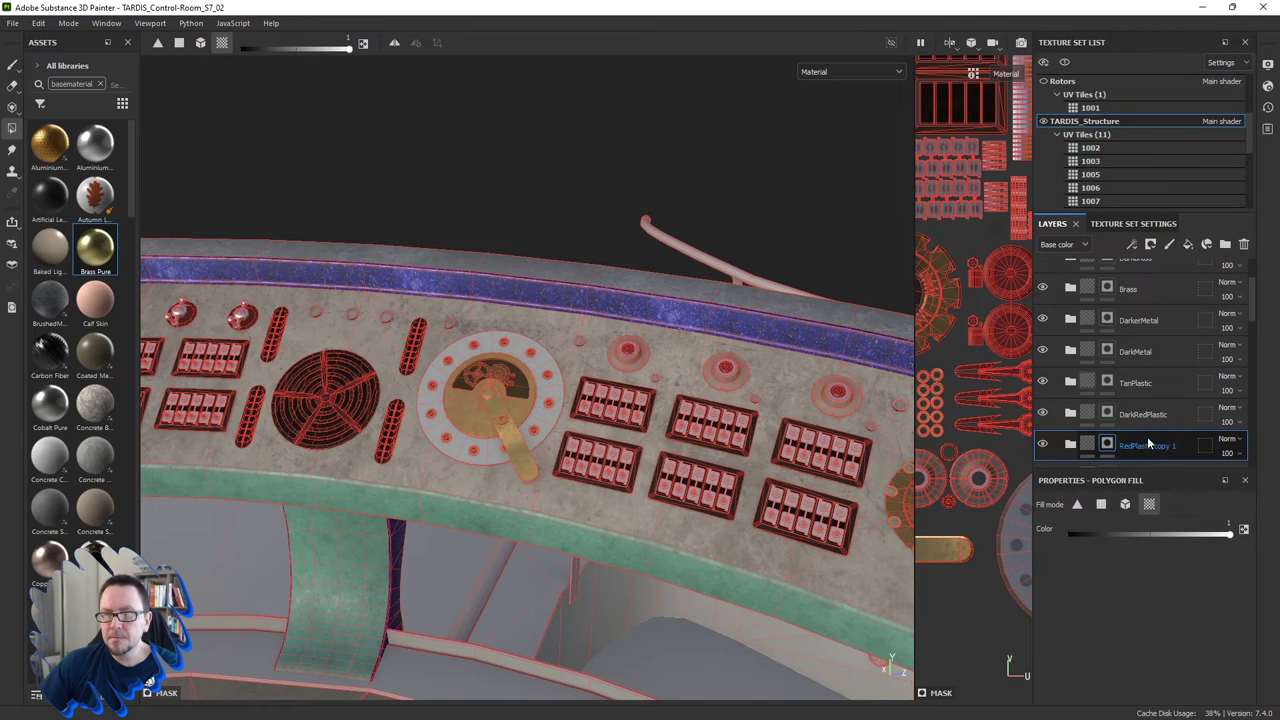
pyautogui.moveTo(1147, 446)
pyautogui.mouseDown()
pyautogui.moveTo(1150, 318)
pyautogui.moveTo(1136, 269)
pyautogui.moveTo(1132, 287)
pyautogui.mouseUp()
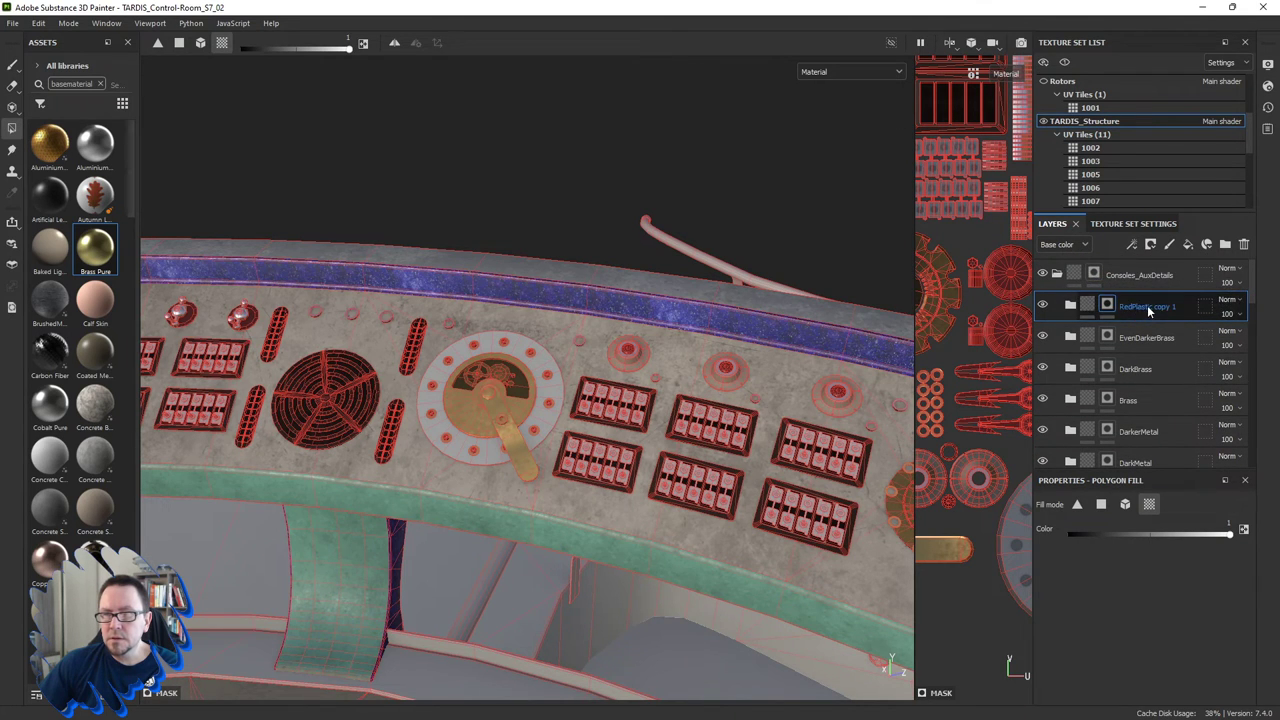
# Rename the copy DarkTak and polygon-fill the ring around the brass dial into its mask.
pyautogui.doubleClick(1148, 308)
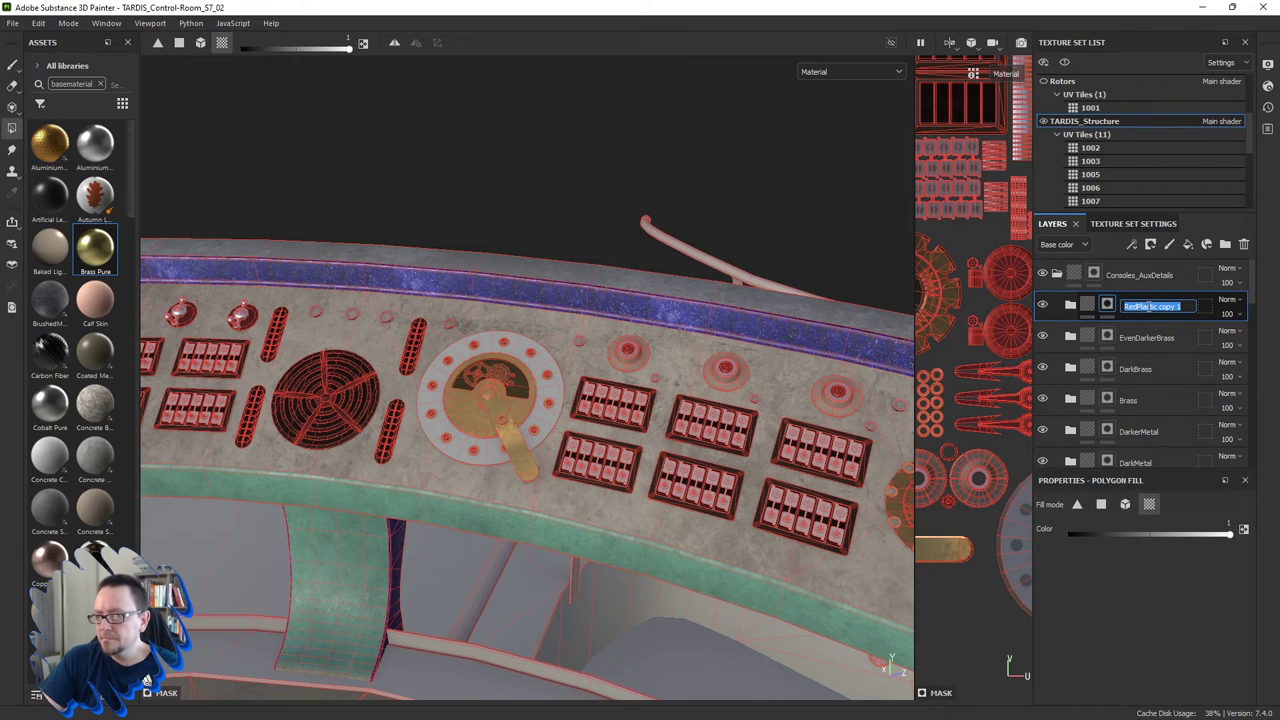
pyautogui.write('Dark')
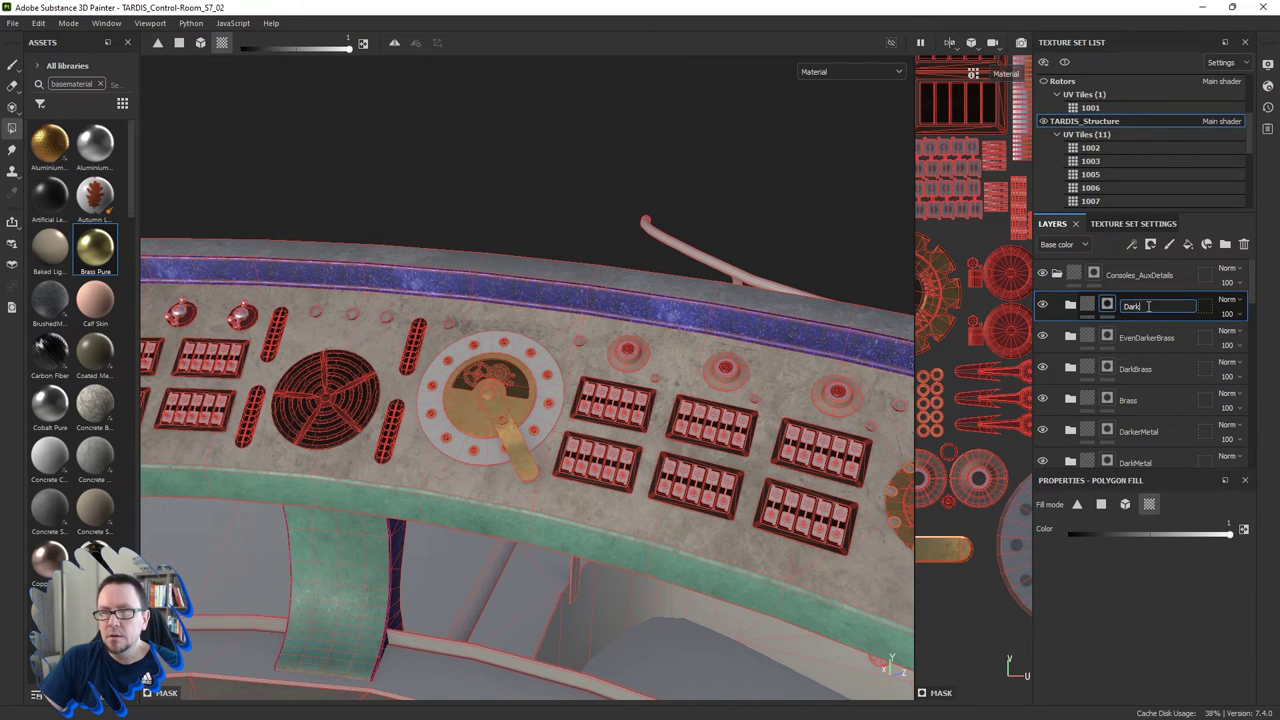
pyautogui.write('Ta')
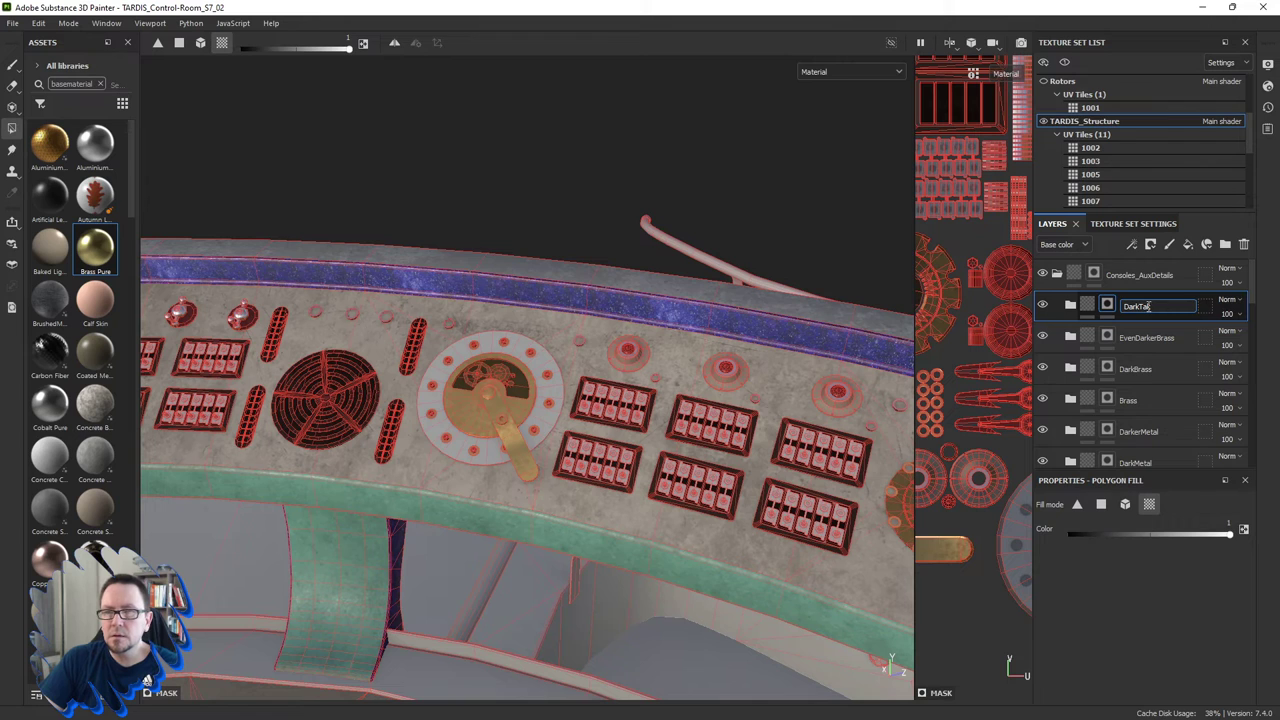
pyautogui.write('k')
pyautogui.click(1112, 308)
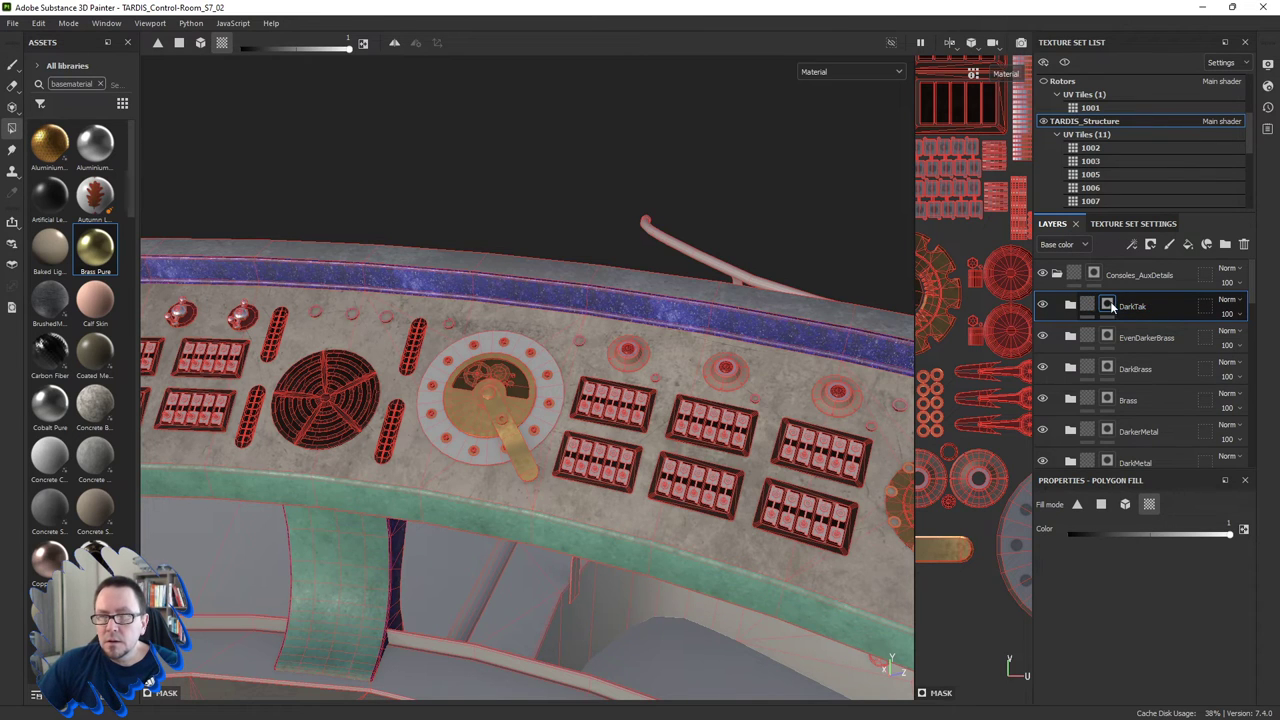
pyautogui.rightClick(1112, 308)
pyautogui.click(1122, 174)
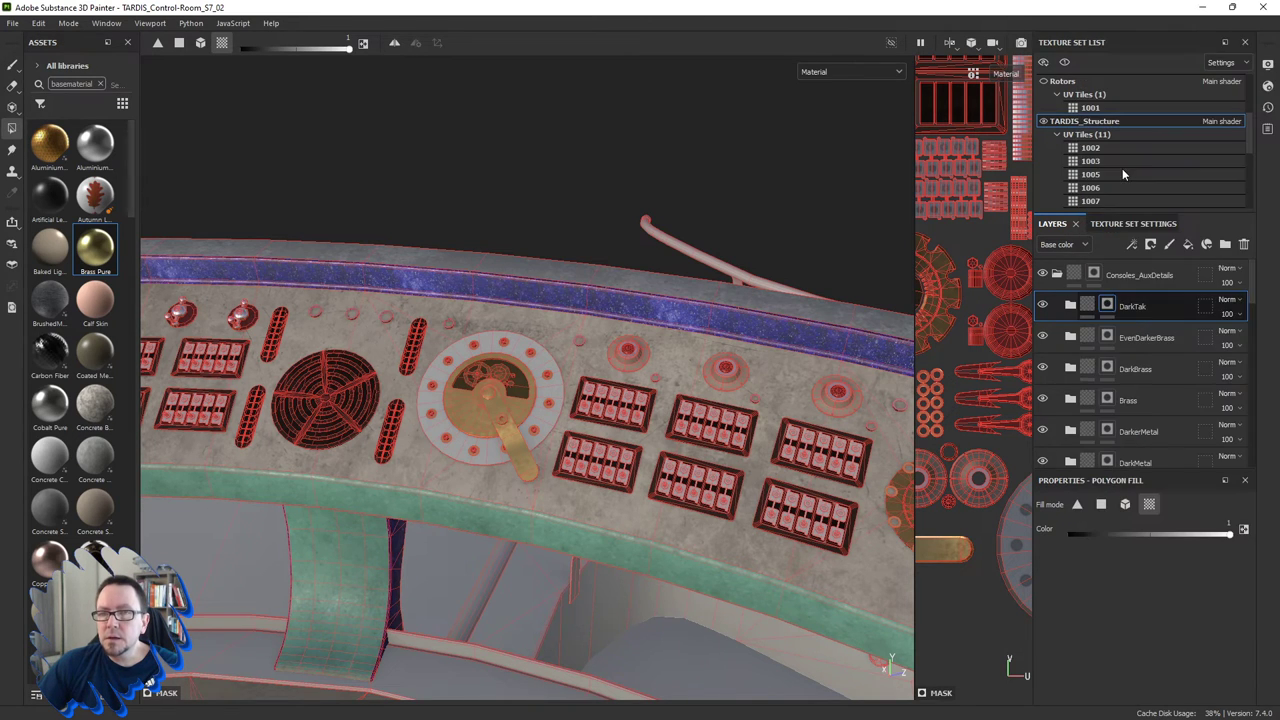
pyautogui.click(540, 366)
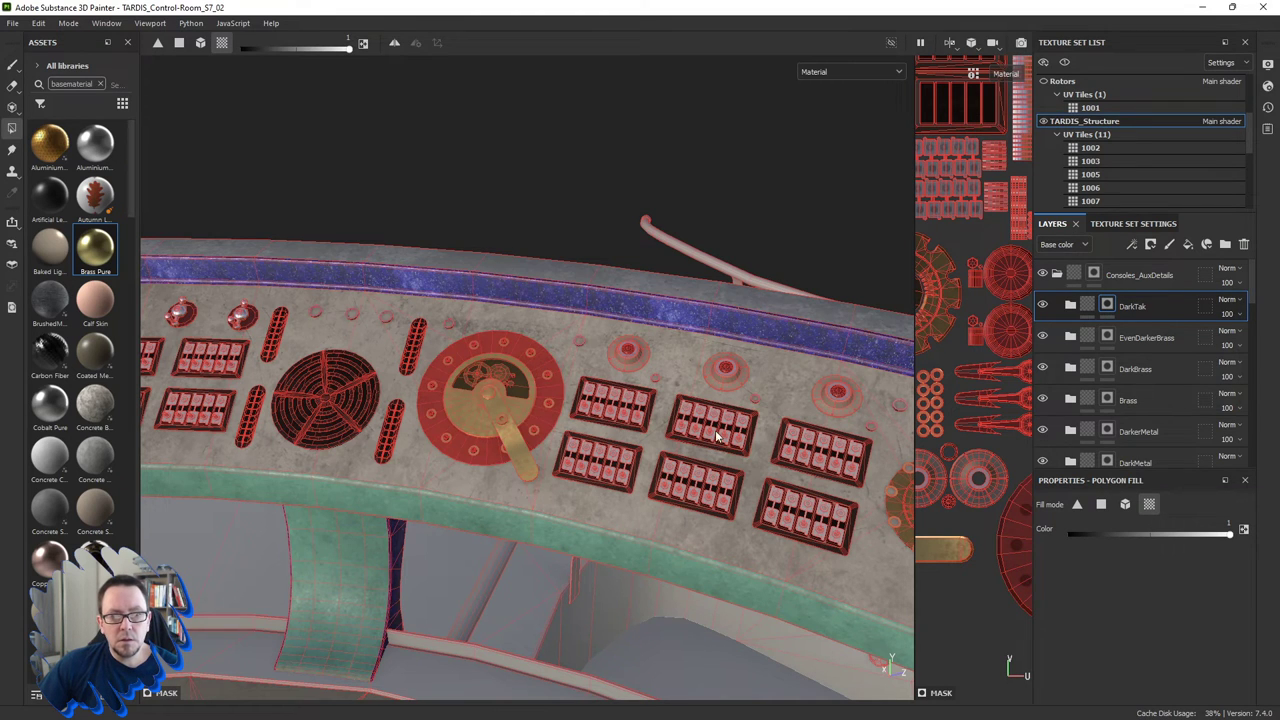
# Set DarkTak's Fill layer 11 base colour to the beige sampled from the console surface.
pyautogui.click(1070, 308)
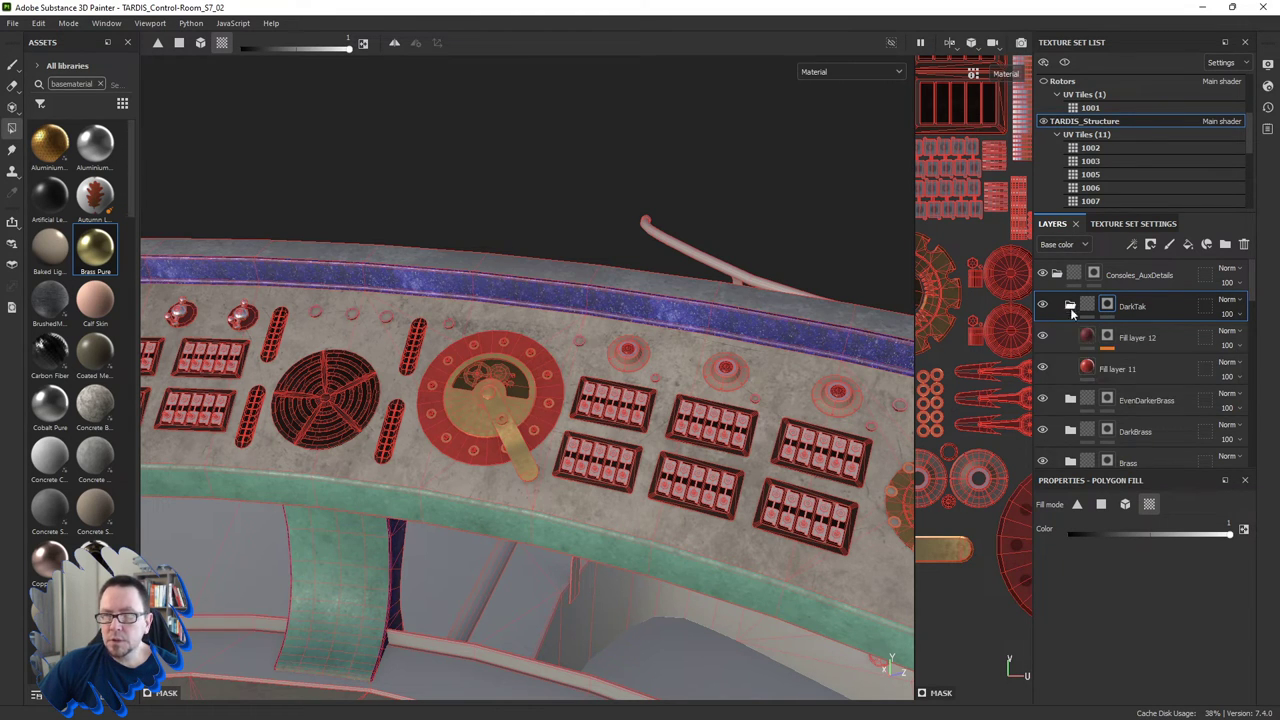
pyautogui.click(1087, 368)
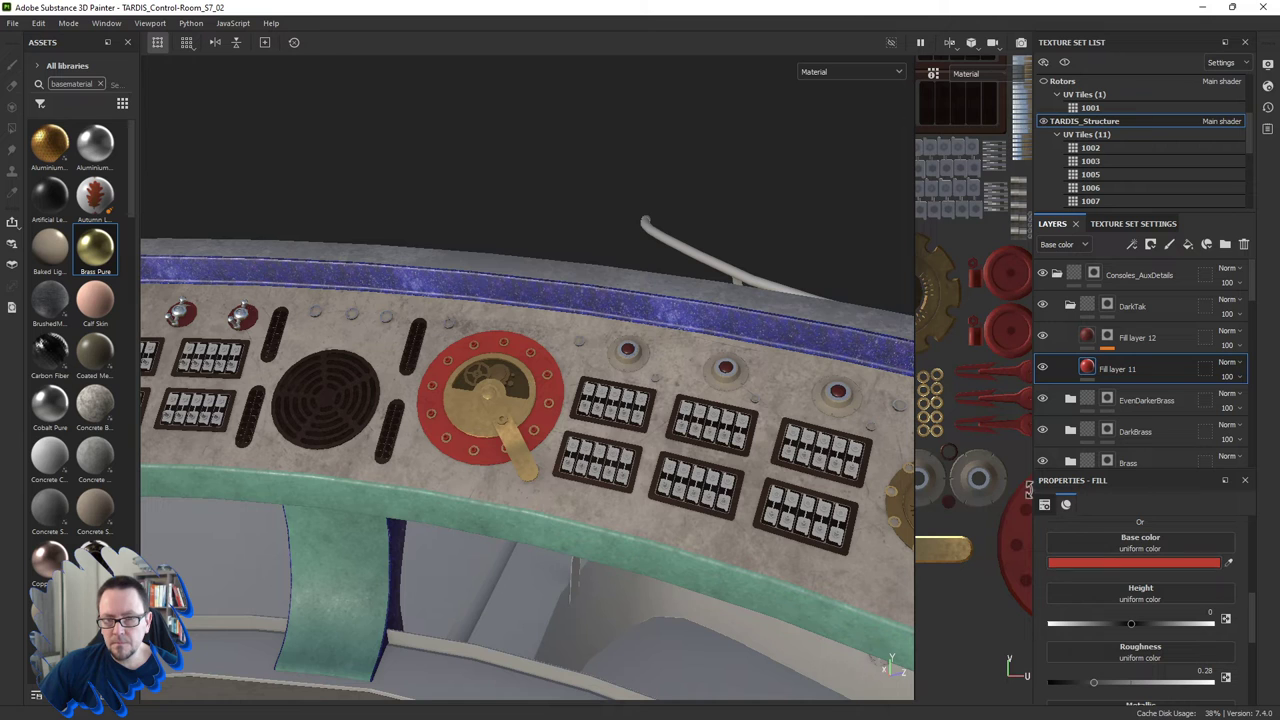
pyautogui.scroll(2, 759, 392)
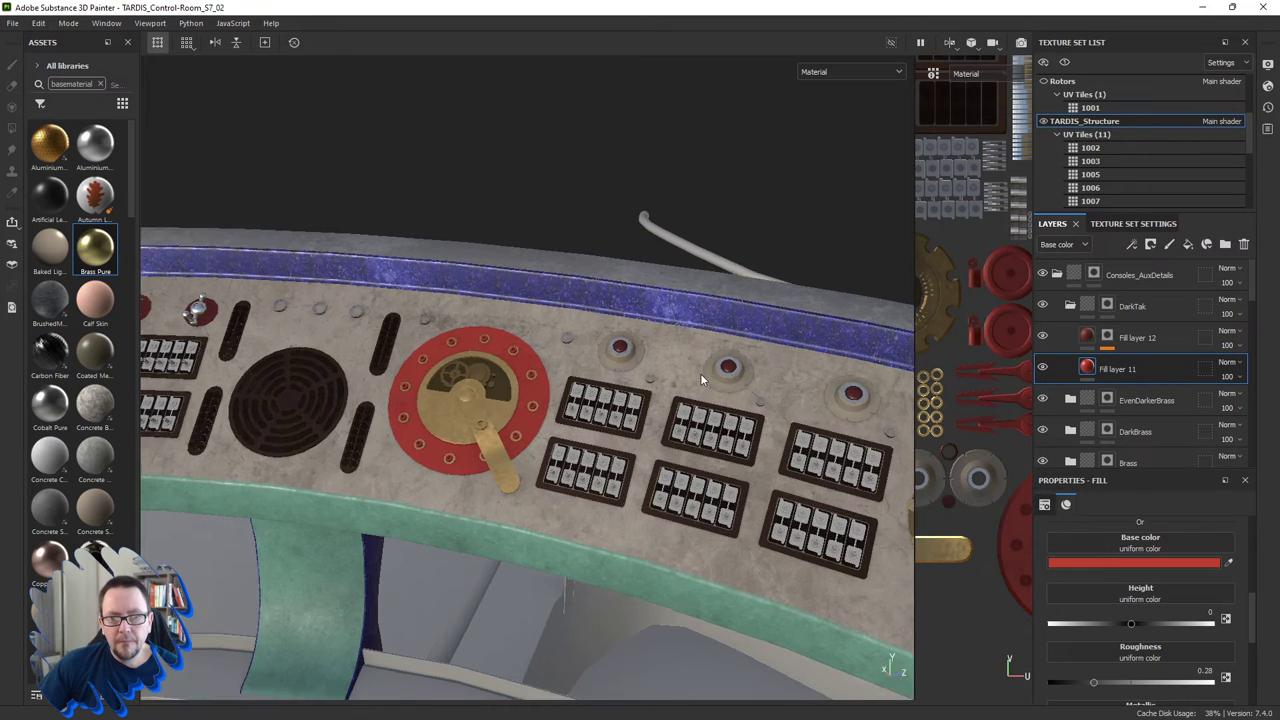
pyautogui.scroll(5, 762, 396)
pyautogui.scroll(4, 767, 396)
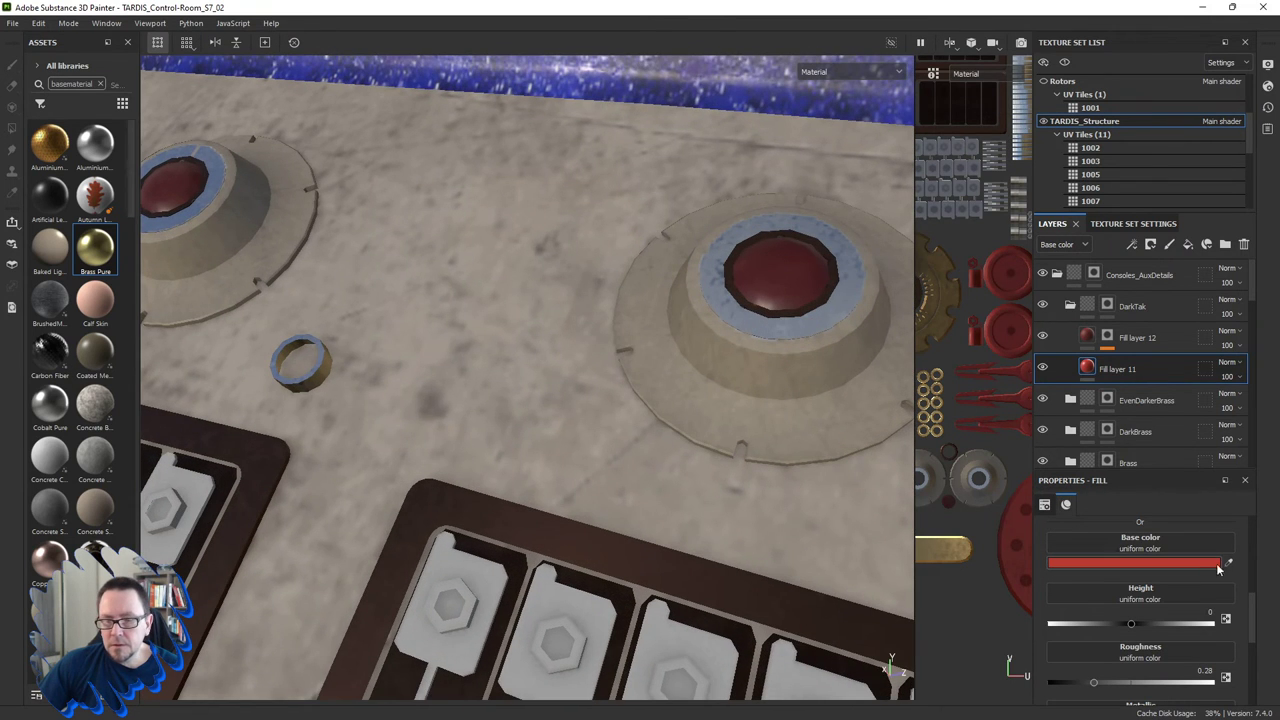
pyautogui.click(1228, 562)
pyautogui.click(792, 340)
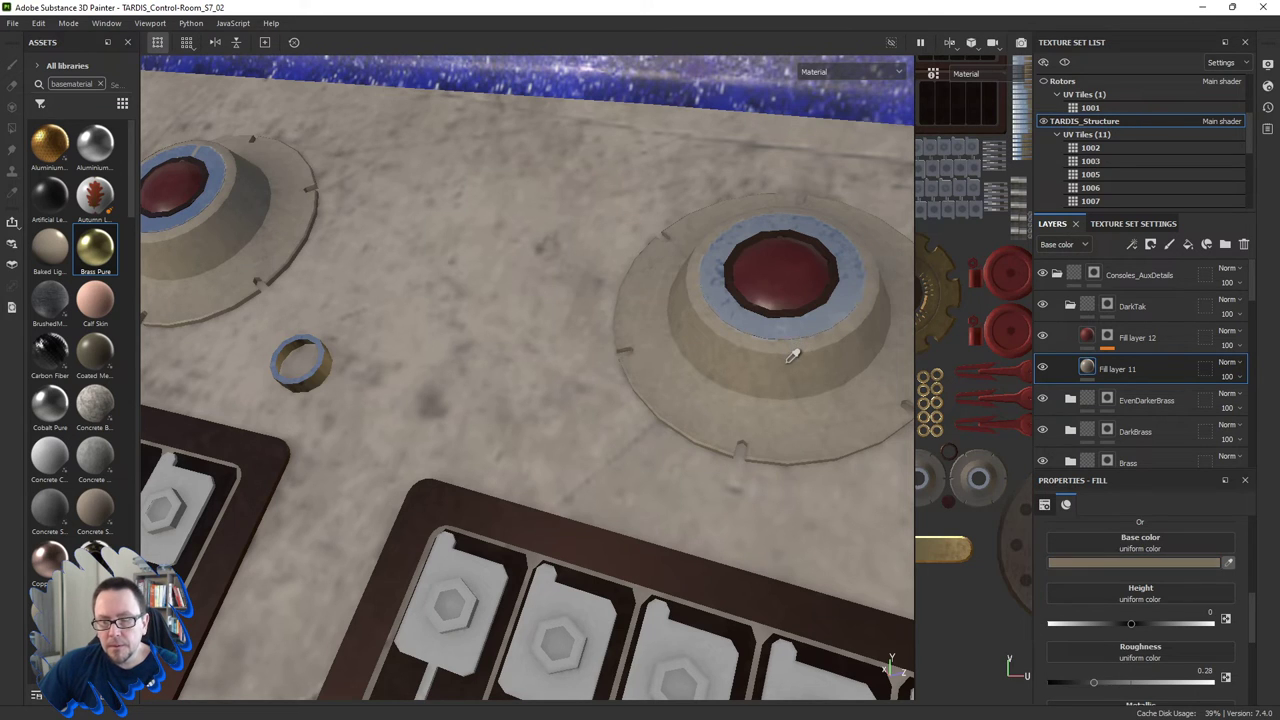
pyautogui.click(792, 355)
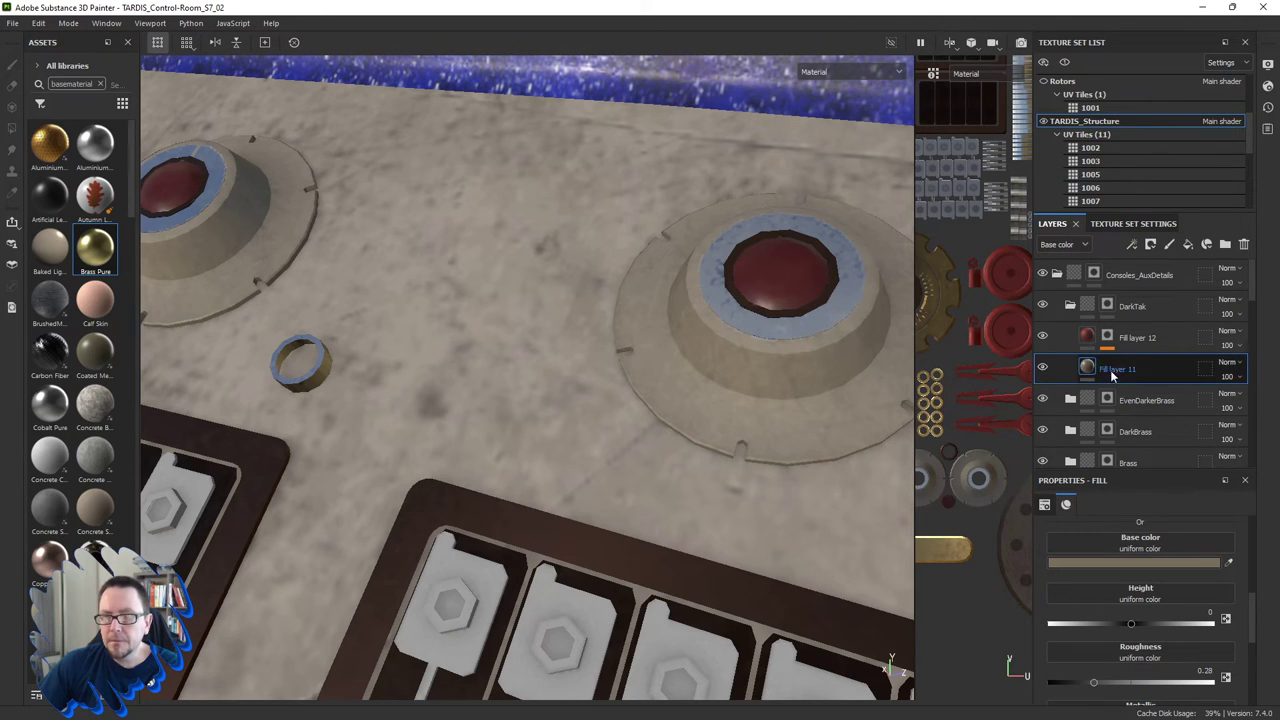
# Lighten Fill layer 11's beige base colour slightly.
pyautogui.scroll(-5, 594, 377)
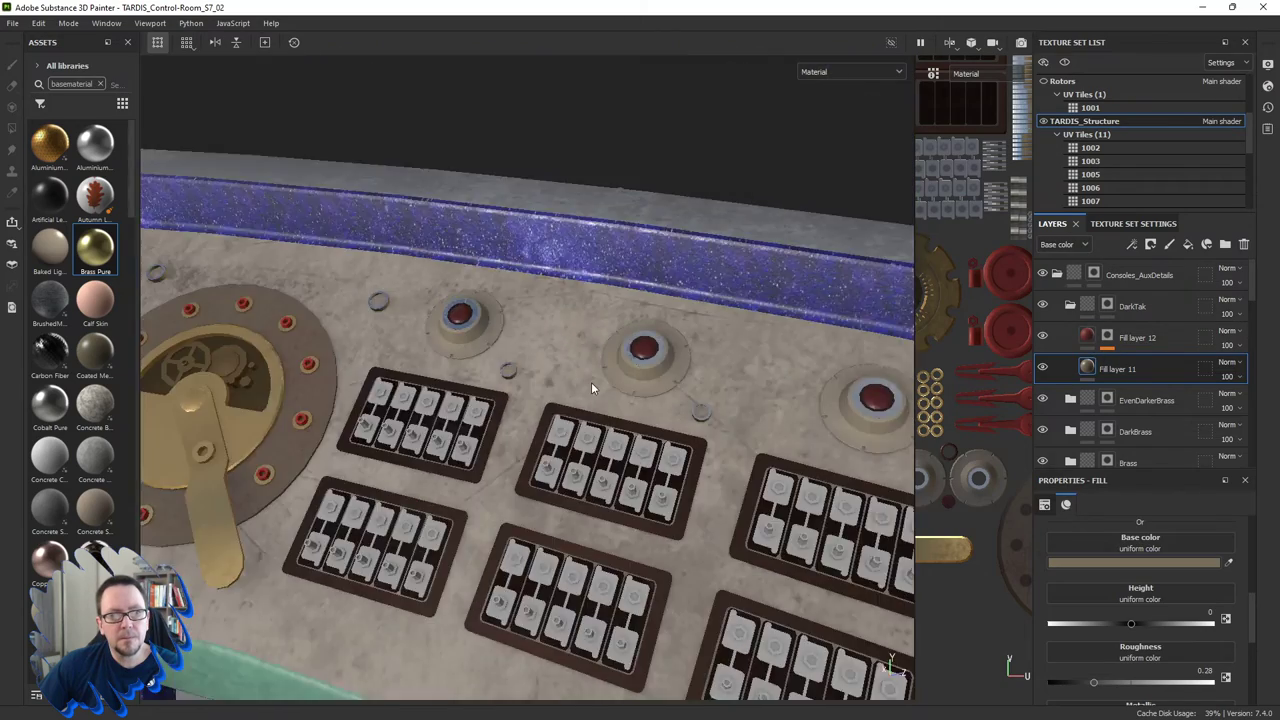
pyautogui.keyDown('alt'); pyautogui.moveTo(591, 382); pyautogui.dragTo(552, 447); pyautogui.keyUp('alt')
pyautogui.scroll(3, 552, 447)
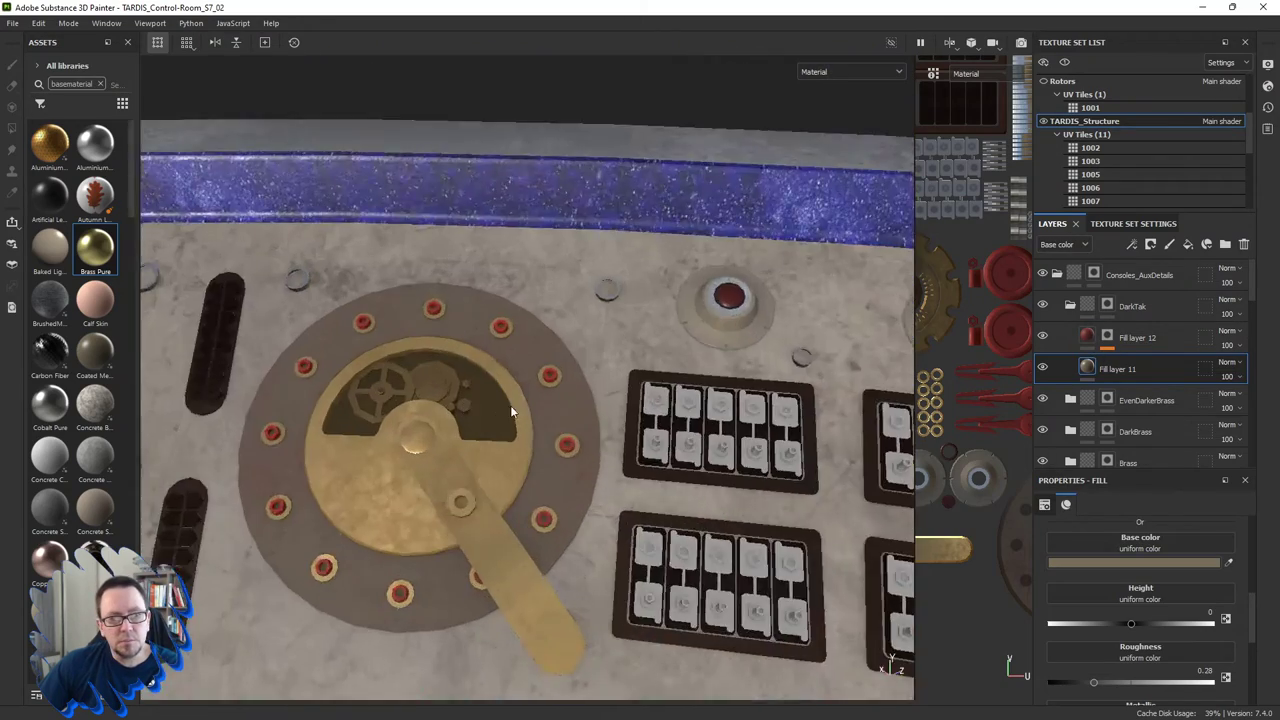
pyautogui.scroll(2, 510, 405)
pyautogui.scroll(1, 844, 360)
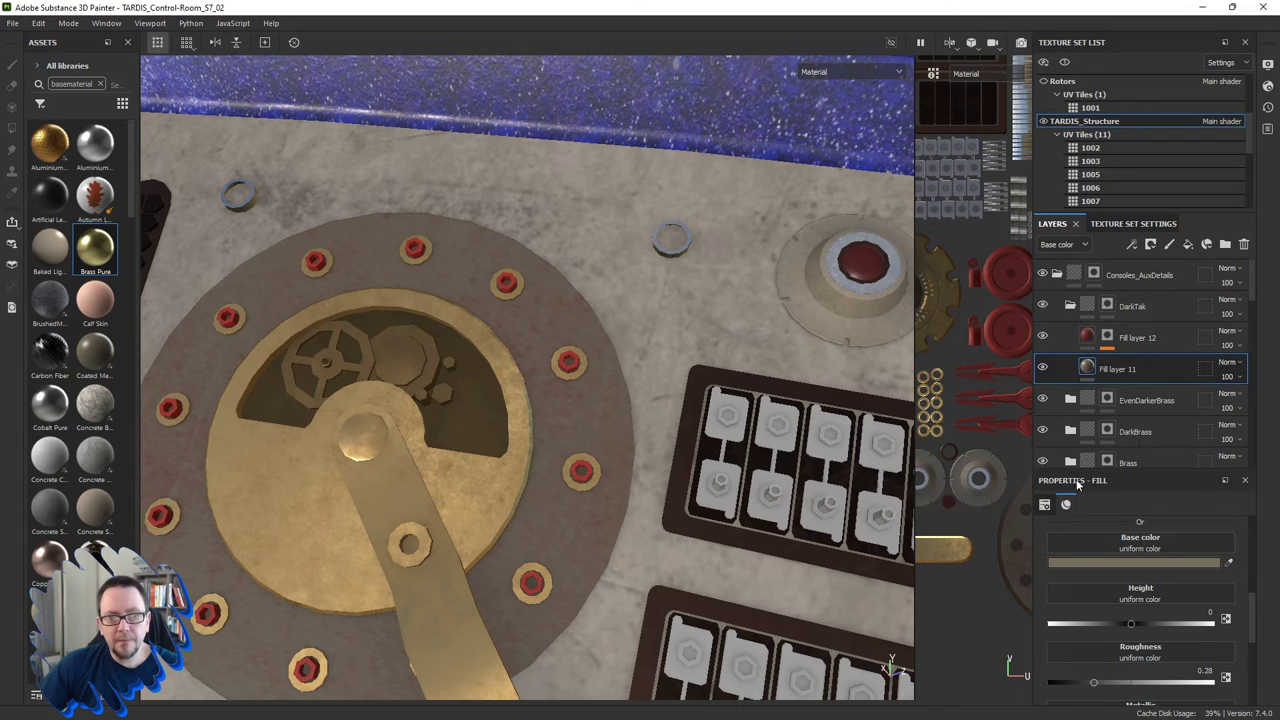
pyautogui.click(1081, 562)
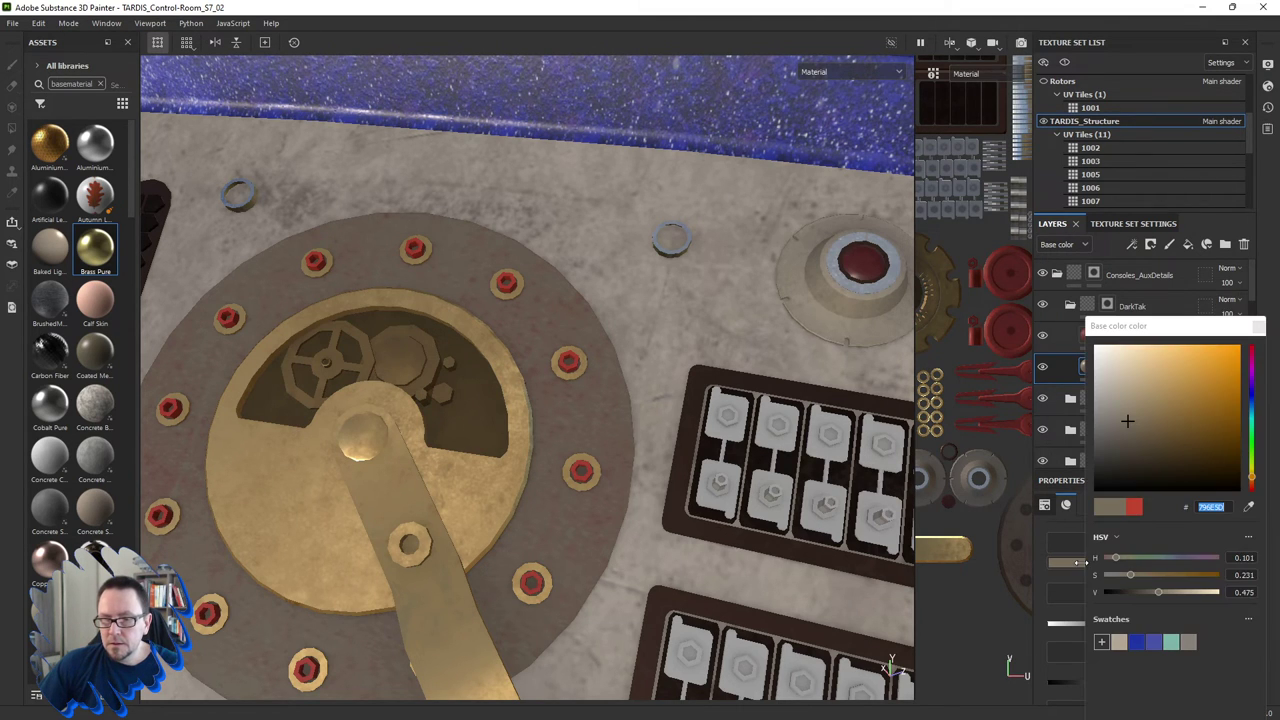
pyautogui.moveTo(1160, 593); pyautogui.dragTo(1165, 596)
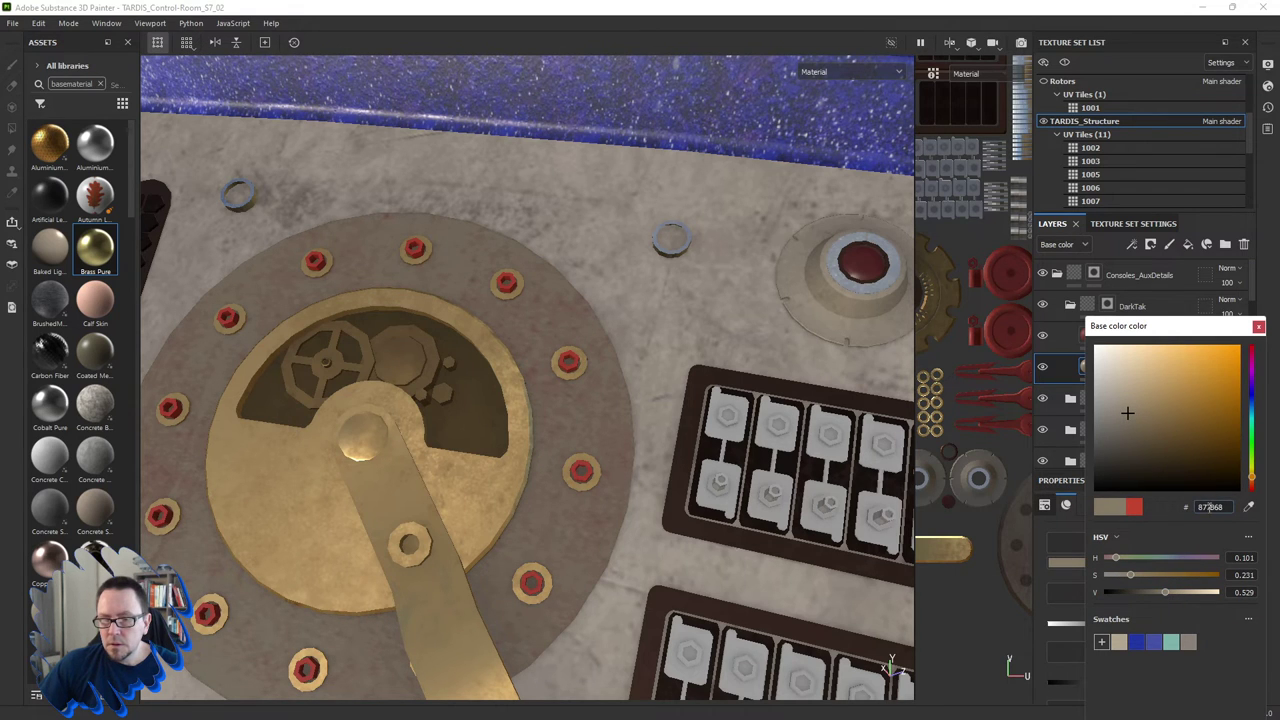
# Copy Fill layer 11's hex colour and paste it into Fill layer 12's base colour.
pyautogui.doubleClick(1210, 507)
pyautogui.rightClick(1205, 509)
pyautogui.click(1220, 563)
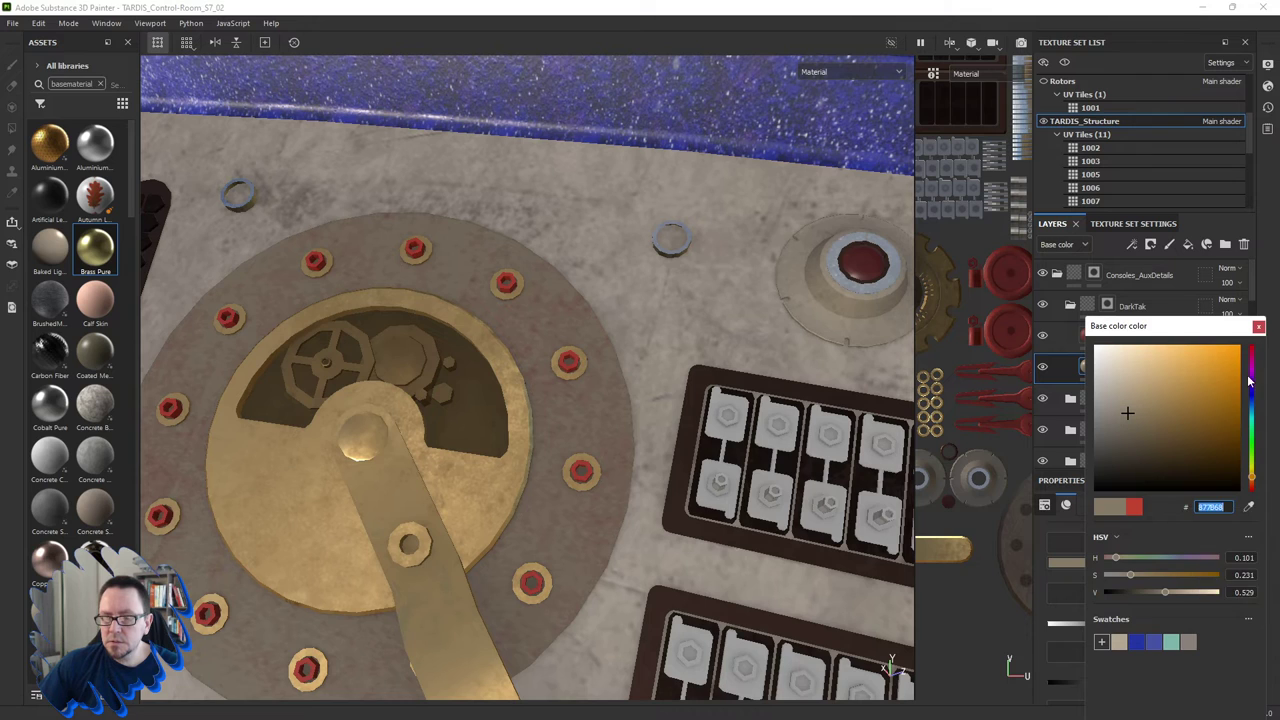
pyautogui.click(1260, 327)
pyautogui.click(1160, 337)
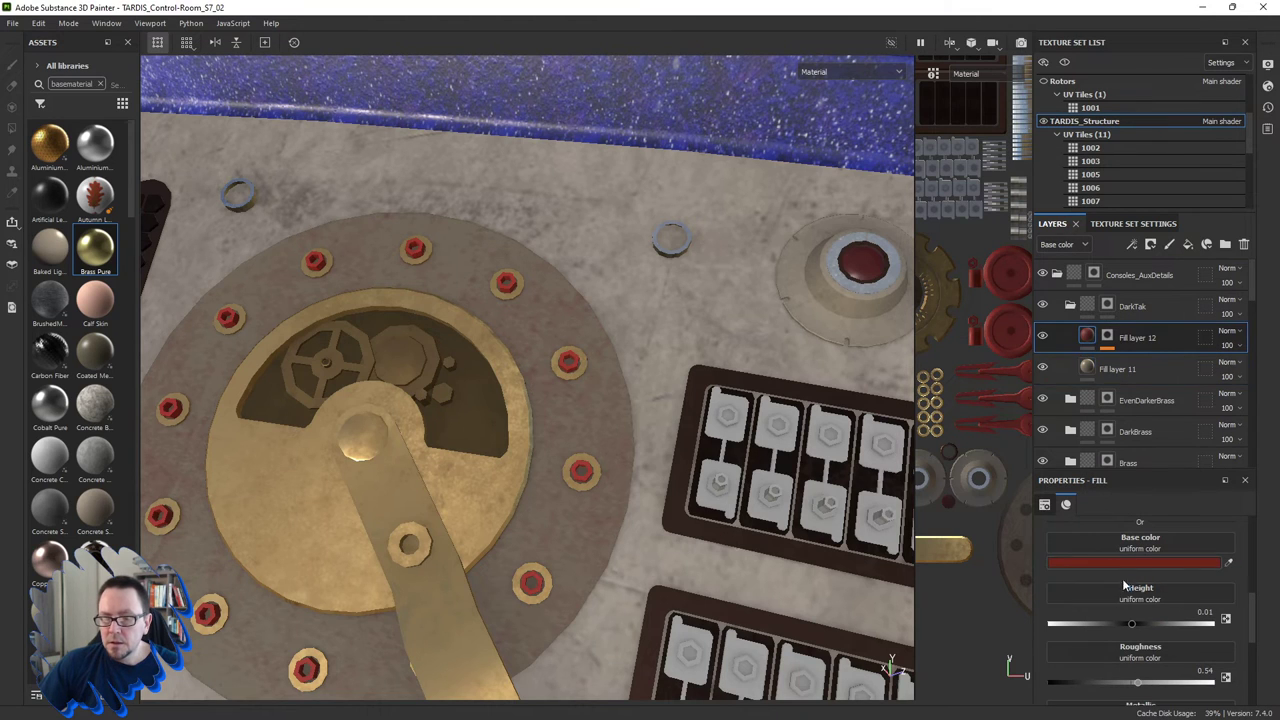
pyautogui.click(1127, 565)
pyautogui.rightClick(1067, 507)
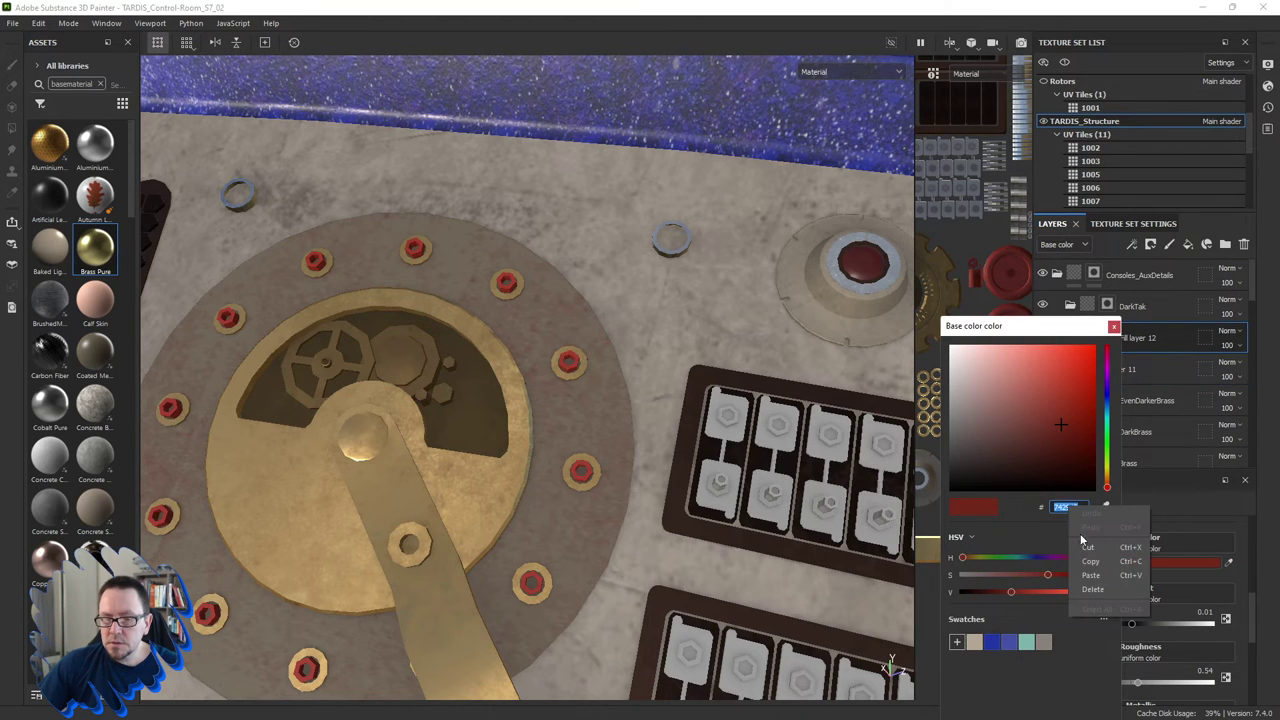
pyautogui.click(1090, 576)
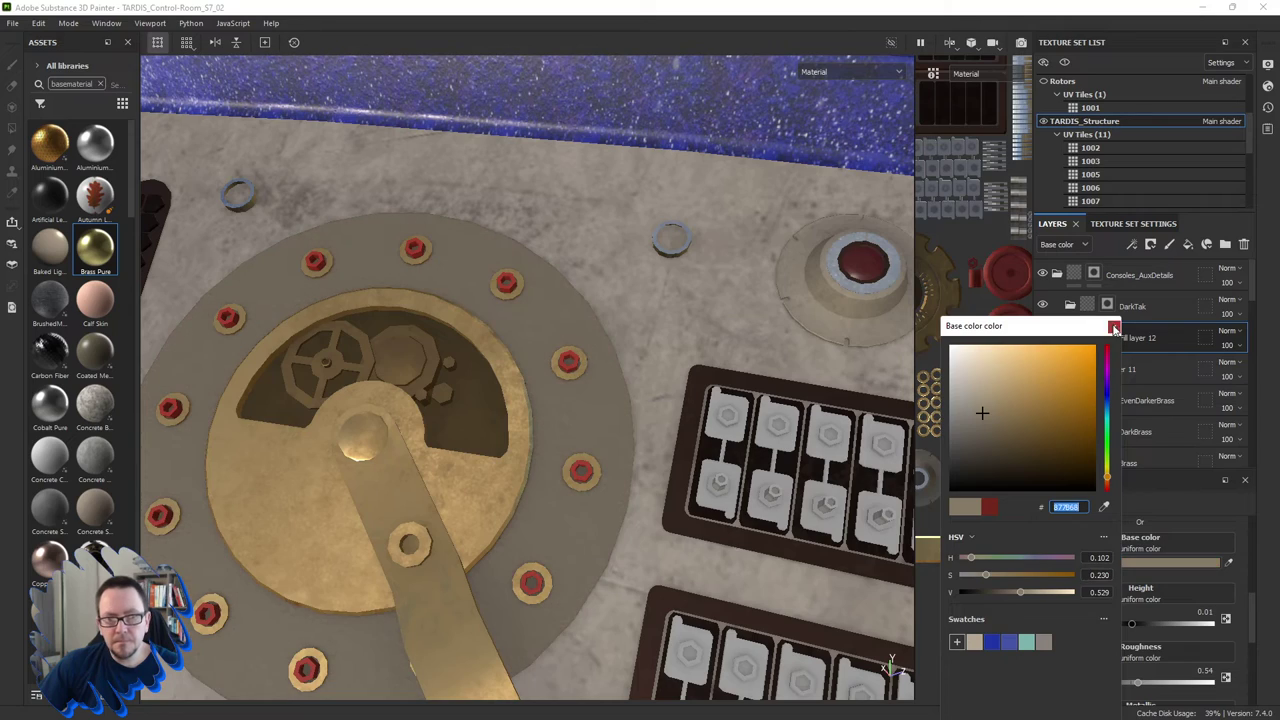
pyautogui.click(1114, 327)
# Darken Fill layer 12's base colour to 6C6353 (V 0.424) and inspect the greyed dial ring.
pyautogui.moveTo(600, 546)
pyautogui.keyDown('alt'); pyautogui.mouseDown()
pyautogui.moveTo(551, 453)
pyautogui.moveTo(576, 516)
pyautogui.moveTo(703, 500)
pyautogui.moveTo(677, 543)
pyautogui.moveTo(586, 543)
pyautogui.moveTo(618, 487)
pyautogui.moveTo(602, 511)
pyautogui.mouseUp(); pyautogui.keyUp('alt')
pyautogui.scroll(-2, 639, 475)
pyautogui.scroll(2, 702, 540)
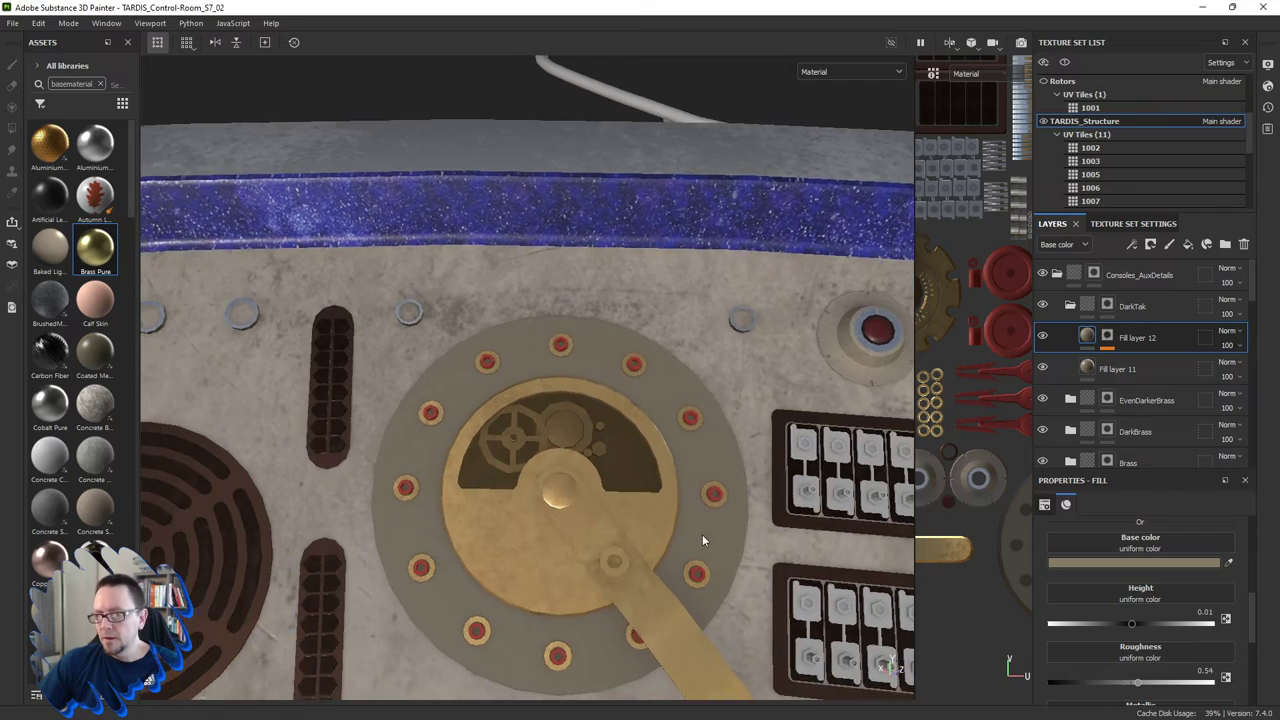
pyautogui.keyDown('alt'); pyautogui.moveTo(702, 540); pyautogui.dragTo(660, 516); pyautogui.keyUp('alt')
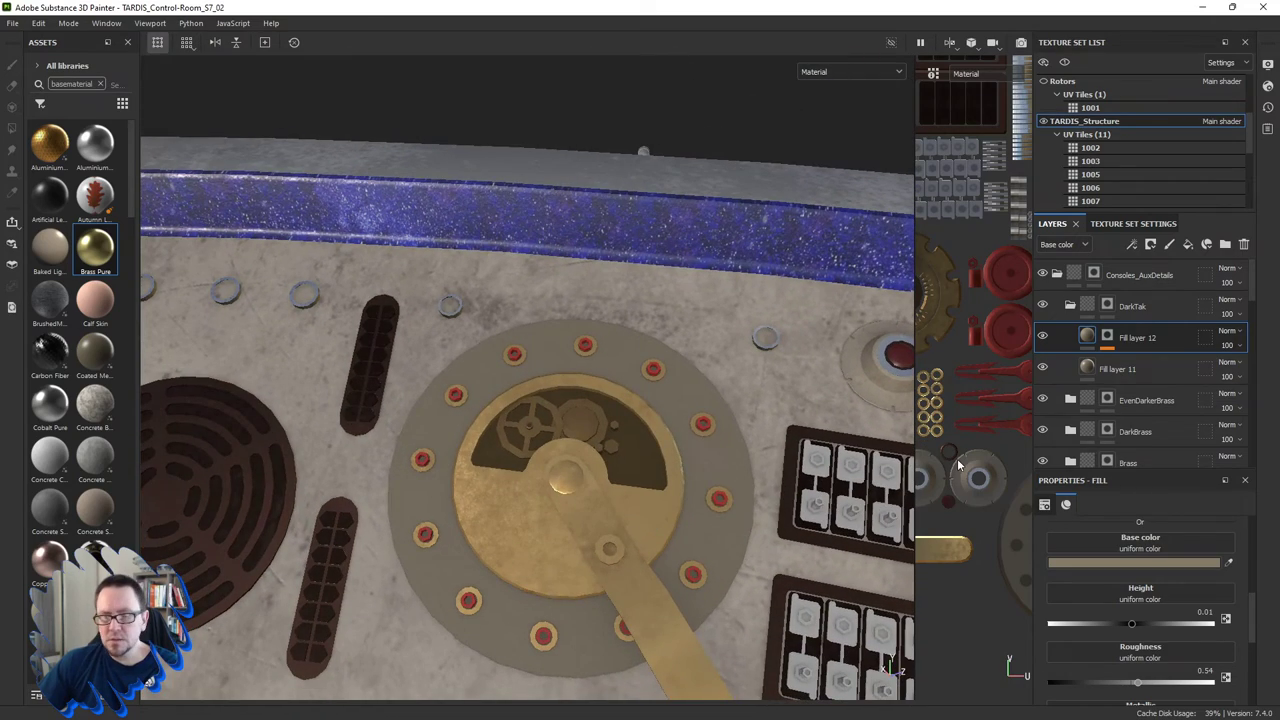
pyautogui.click(1098, 561)
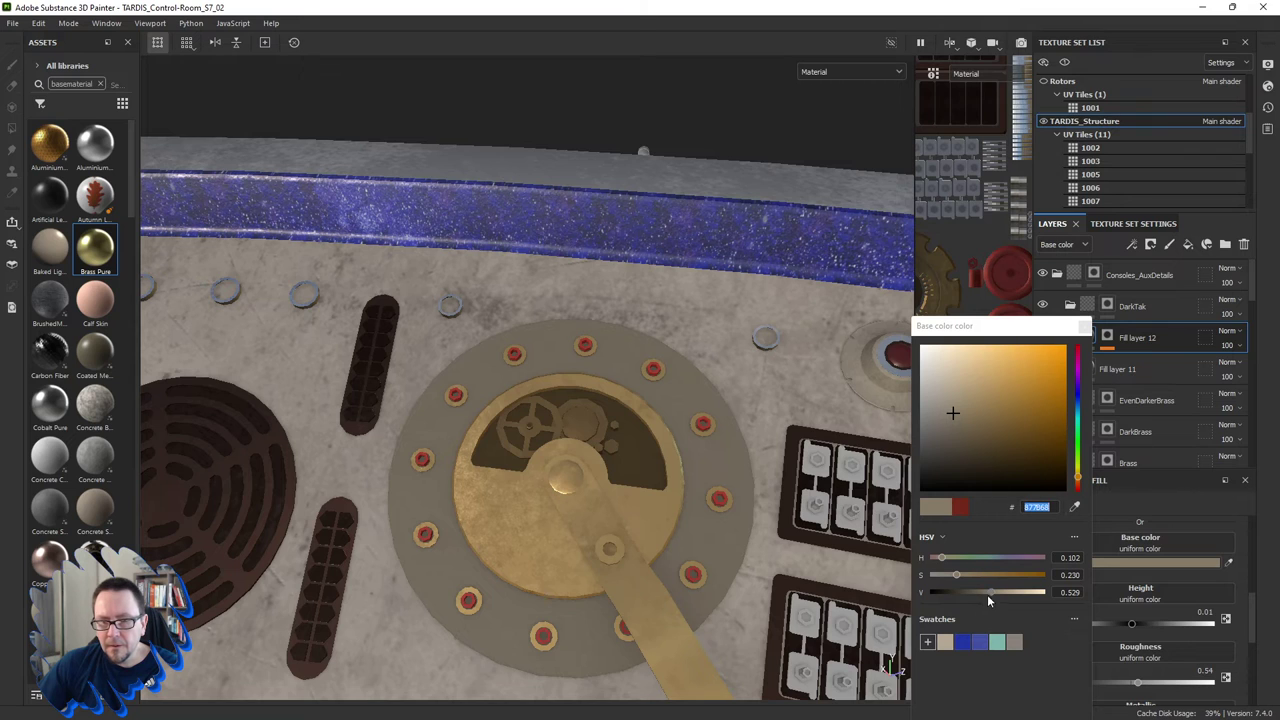
pyautogui.moveTo(988, 591)
pyautogui.mouseDown()
pyautogui.moveTo(960, 592)
pyautogui.moveTo(979, 592)
pyautogui.mouseUp()
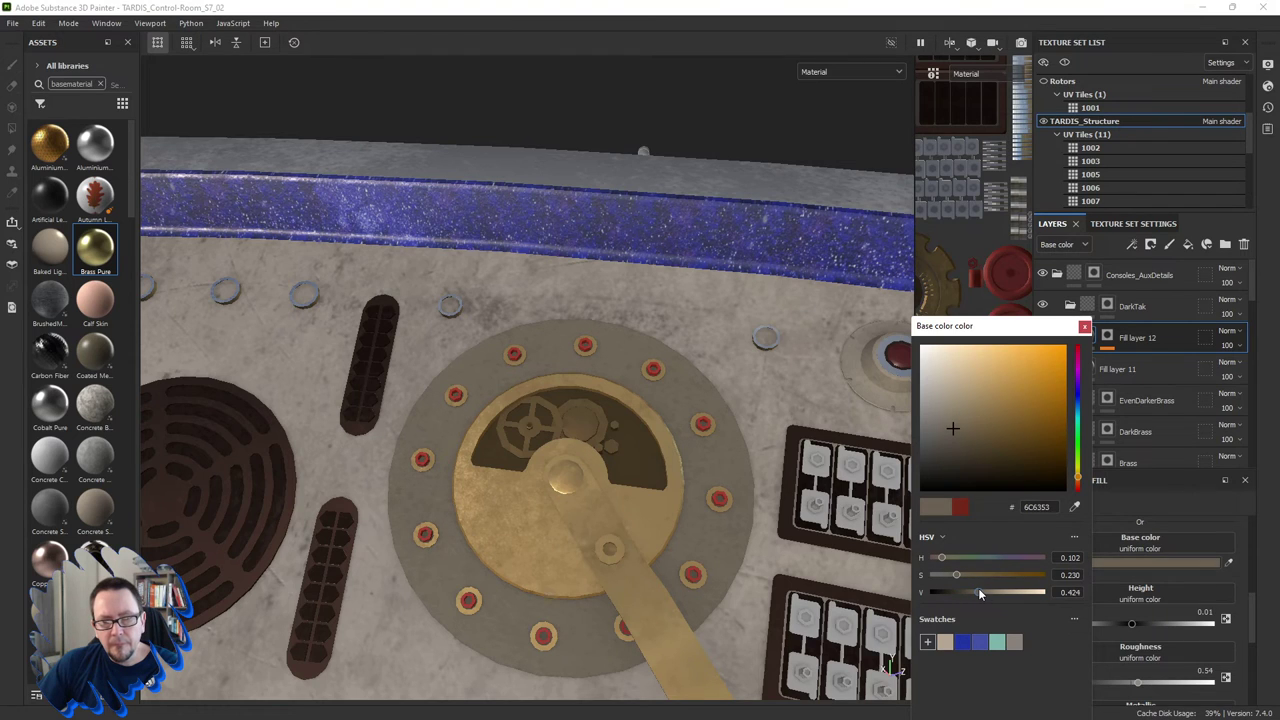
pyautogui.moveTo(586, 491)
pyautogui.keyDown('alt'); pyautogui.mouseDown()
pyautogui.moveTo(512, 503)
pyautogui.moveTo(502, 469)
pyautogui.mouseUp(); pyautogui.keyUp('alt')
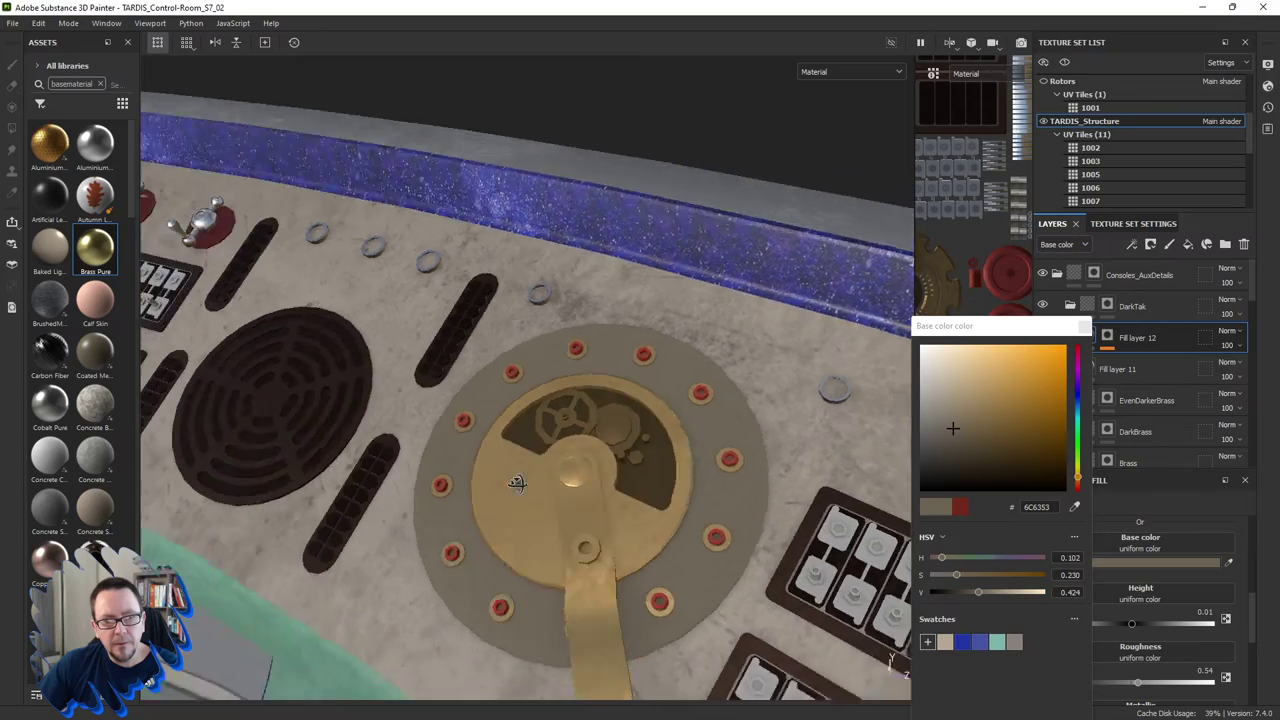
pyautogui.keyDown('shift'); pyautogui.moveTo(502, 469); pyautogui.dragTo(552, 495, button='right'); pyautogui.keyUp('shift')
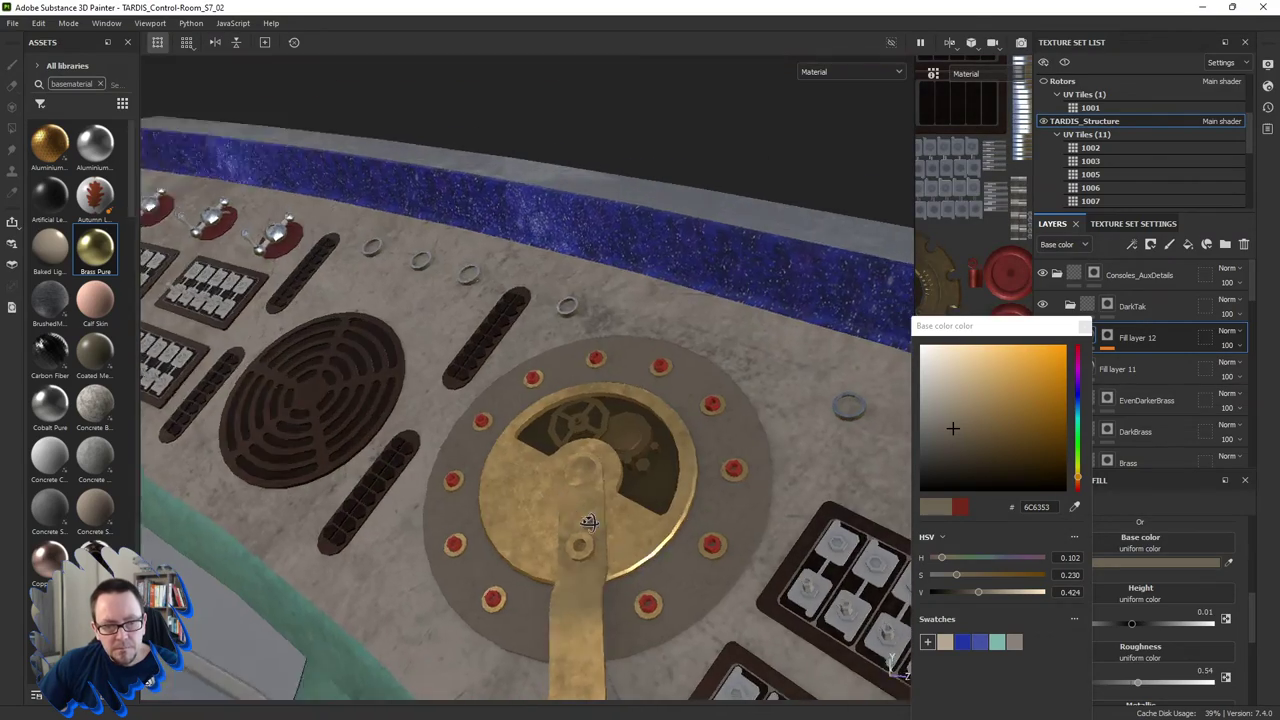
pyautogui.moveTo(552, 495)
pyautogui.keyDown('alt'); pyautogui.mouseDown()
pyautogui.moveTo(611, 537)
pyautogui.moveTo(571, 640)
pyautogui.moveTo(586, 623)
pyautogui.mouseUp(); pyautogui.keyUp('alt')
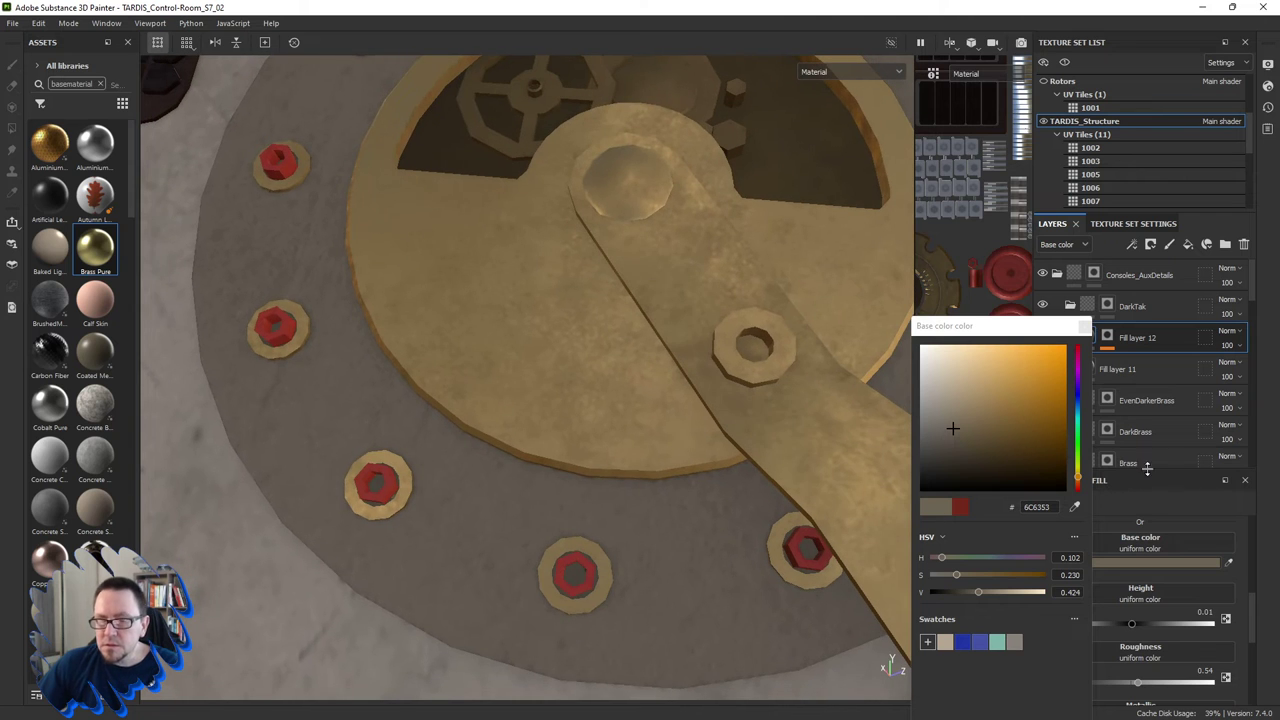
pyautogui.click(1084, 329)
# Select Fill layer 12's mask and its Grunge Rough Dirty fill effect.
pyautogui.click(1107, 337)
pyautogui.press('4')
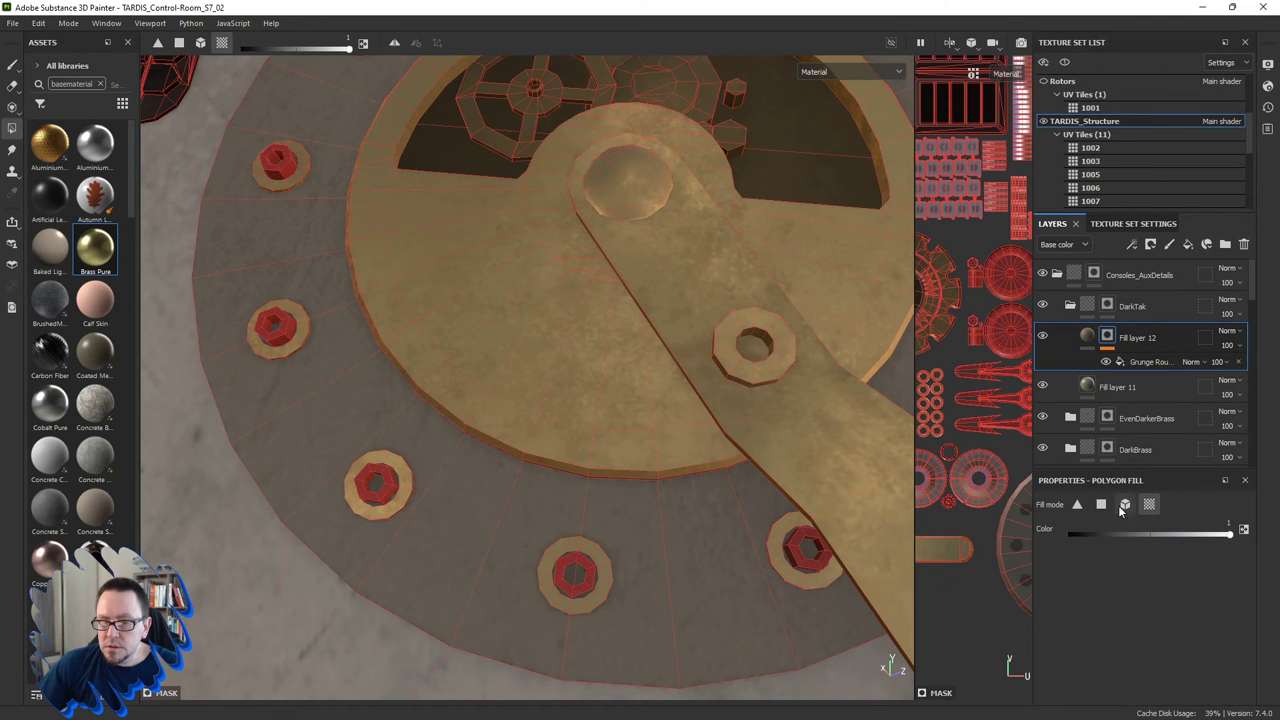
pyautogui.click(1130, 362)
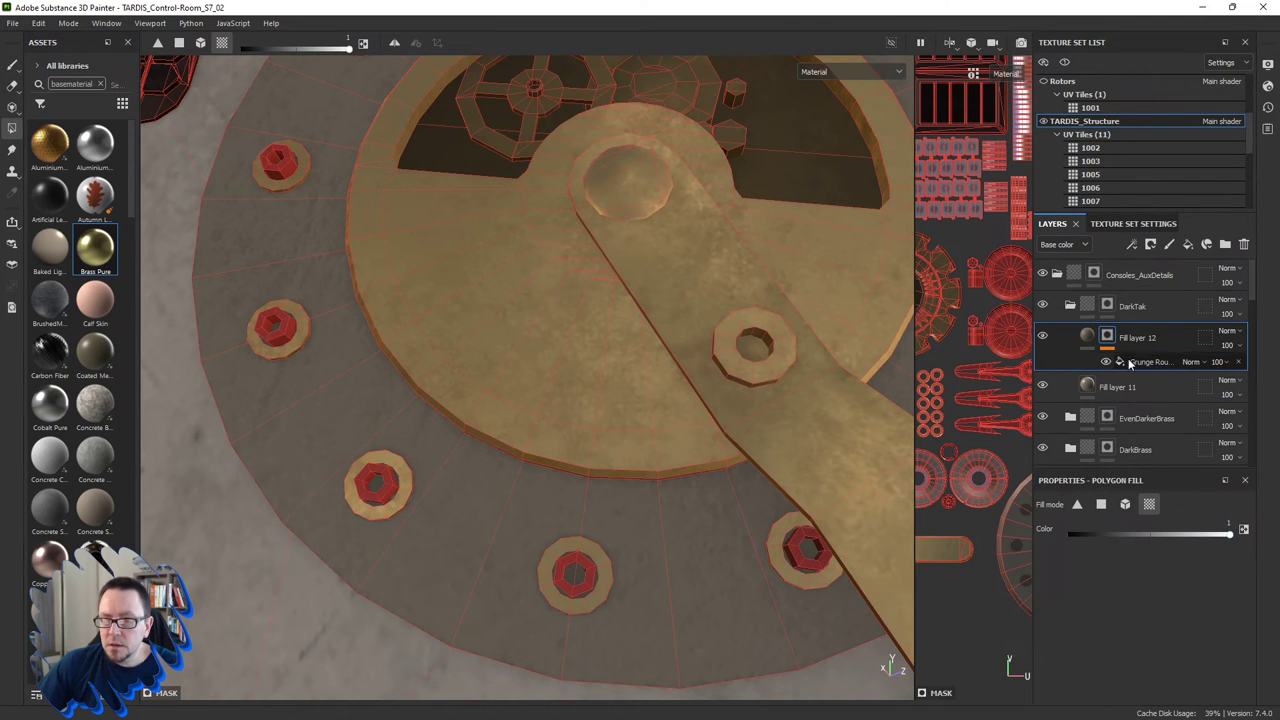
pyautogui.scroll(5, 1138, 540)
pyautogui.click(1145, 627)
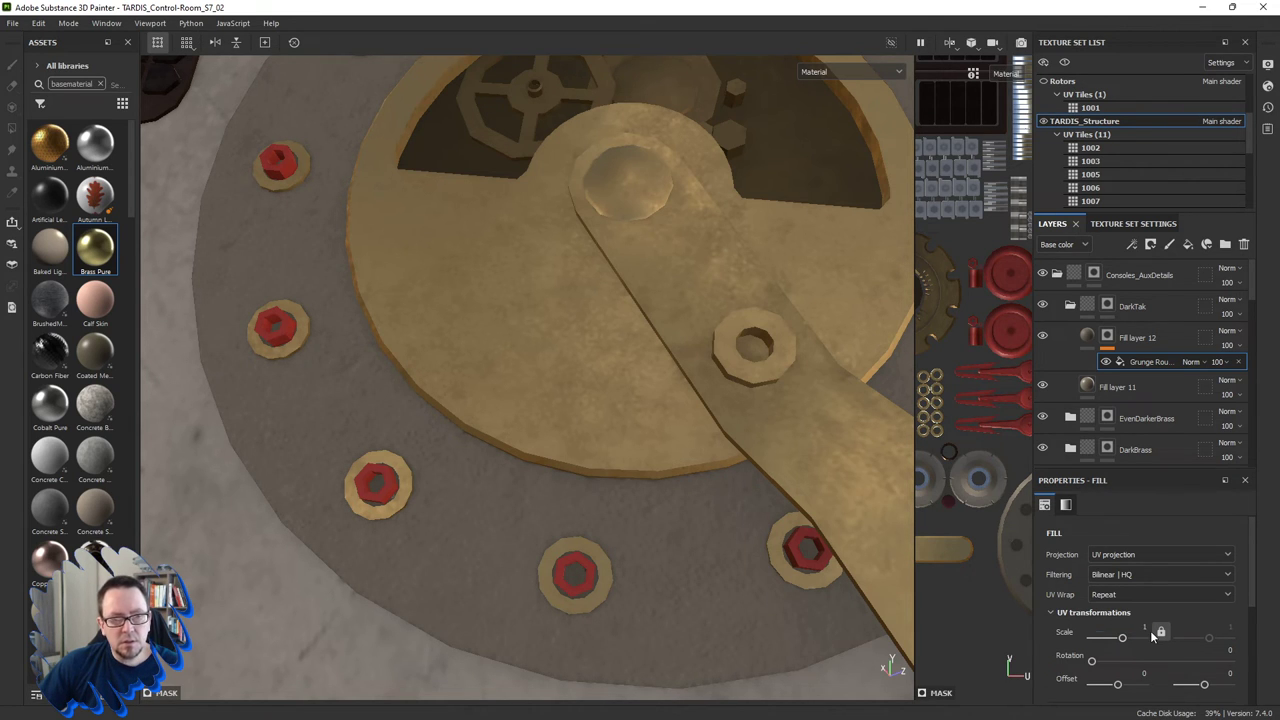
# Set the grunge Balance and Contrast both to 0.36, checking the brass dial.
pyautogui.scroll(-3, 1135, 654)
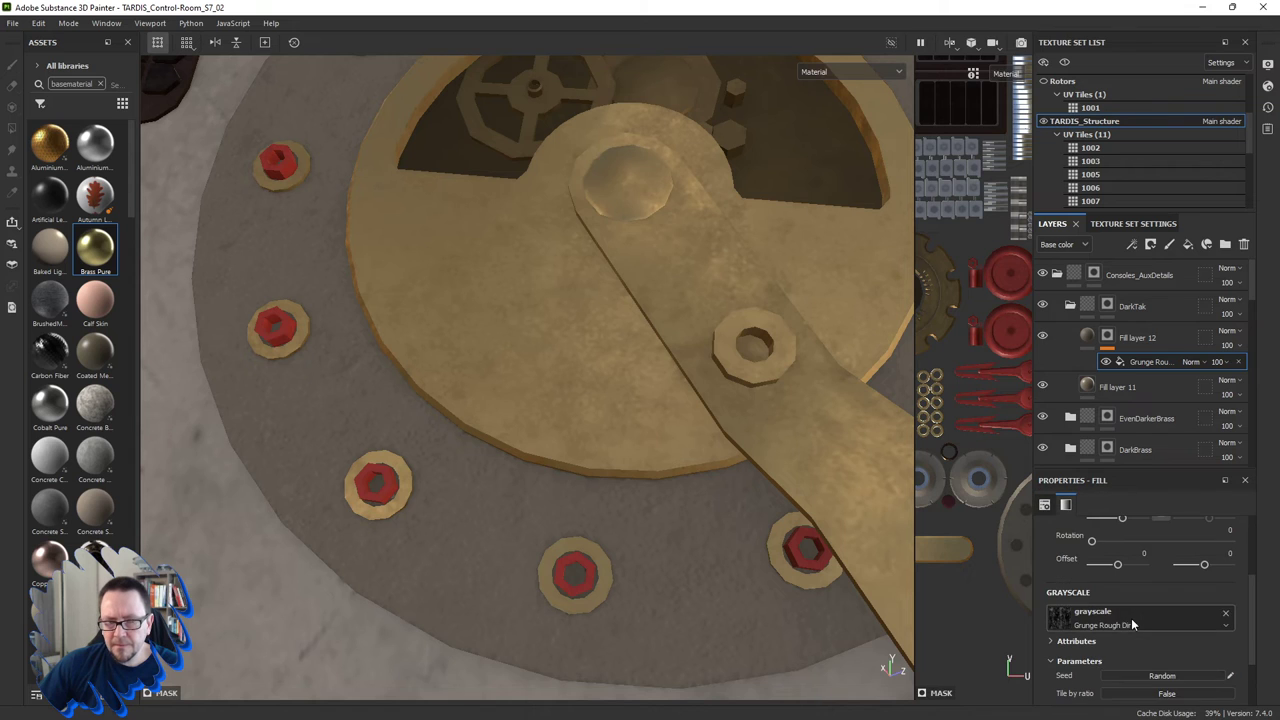
pyautogui.scroll(-2, 1123, 652)
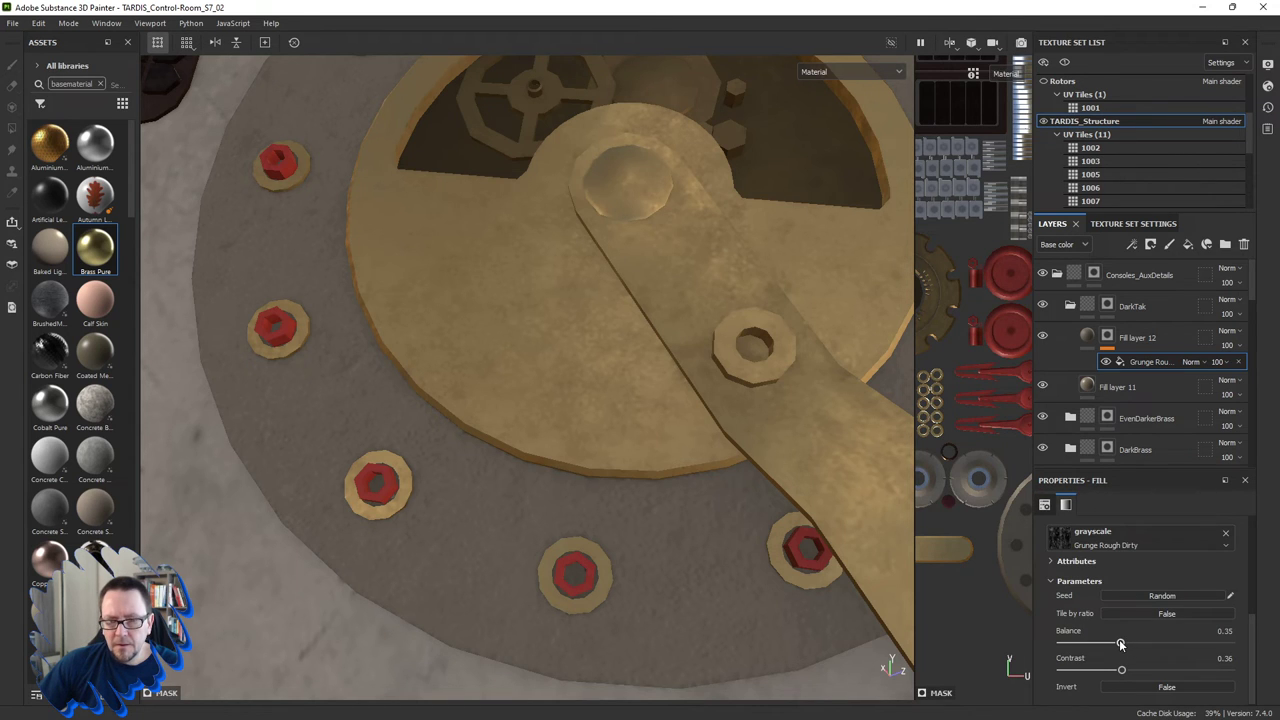
pyautogui.moveTo(1121, 673); pyautogui.dragTo(1097, 672)
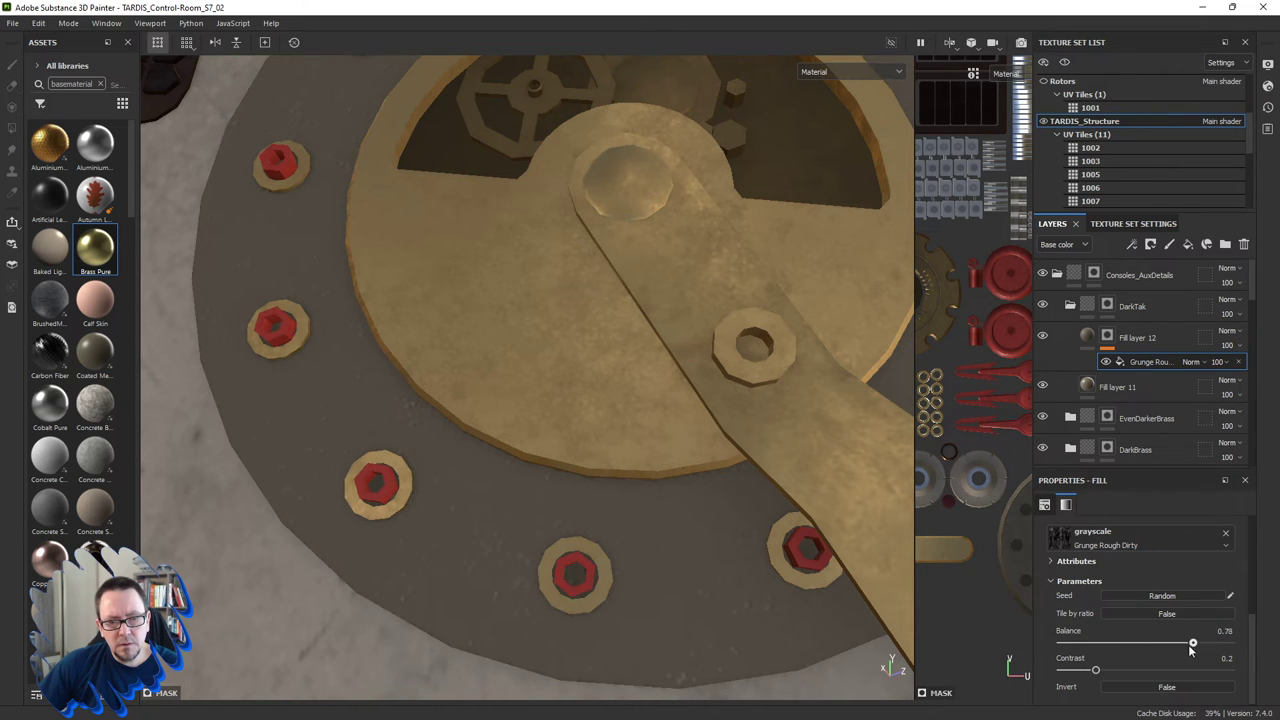
pyautogui.moveTo(1193, 645)
pyautogui.mouseDown()
pyautogui.moveTo(1095, 643)
pyautogui.moveTo(1120, 643)
pyautogui.mouseUp()
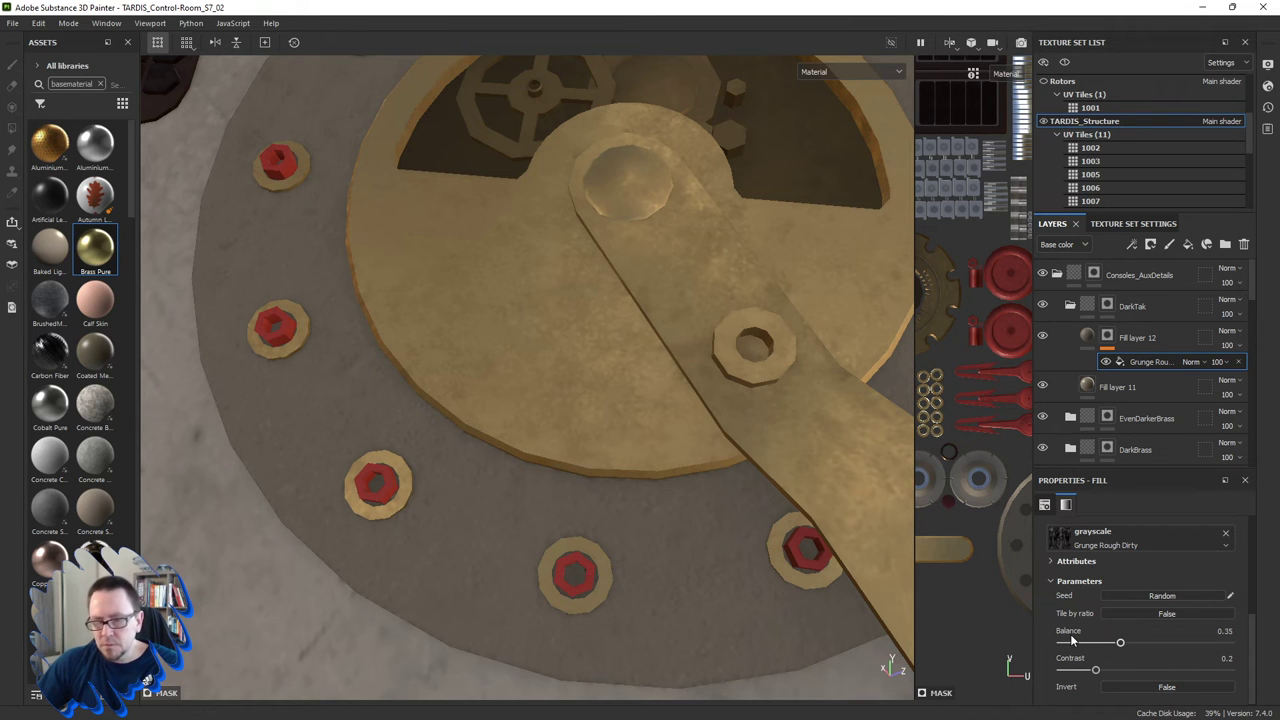
pyautogui.moveTo(1095, 670); pyautogui.dragTo(1121, 670)
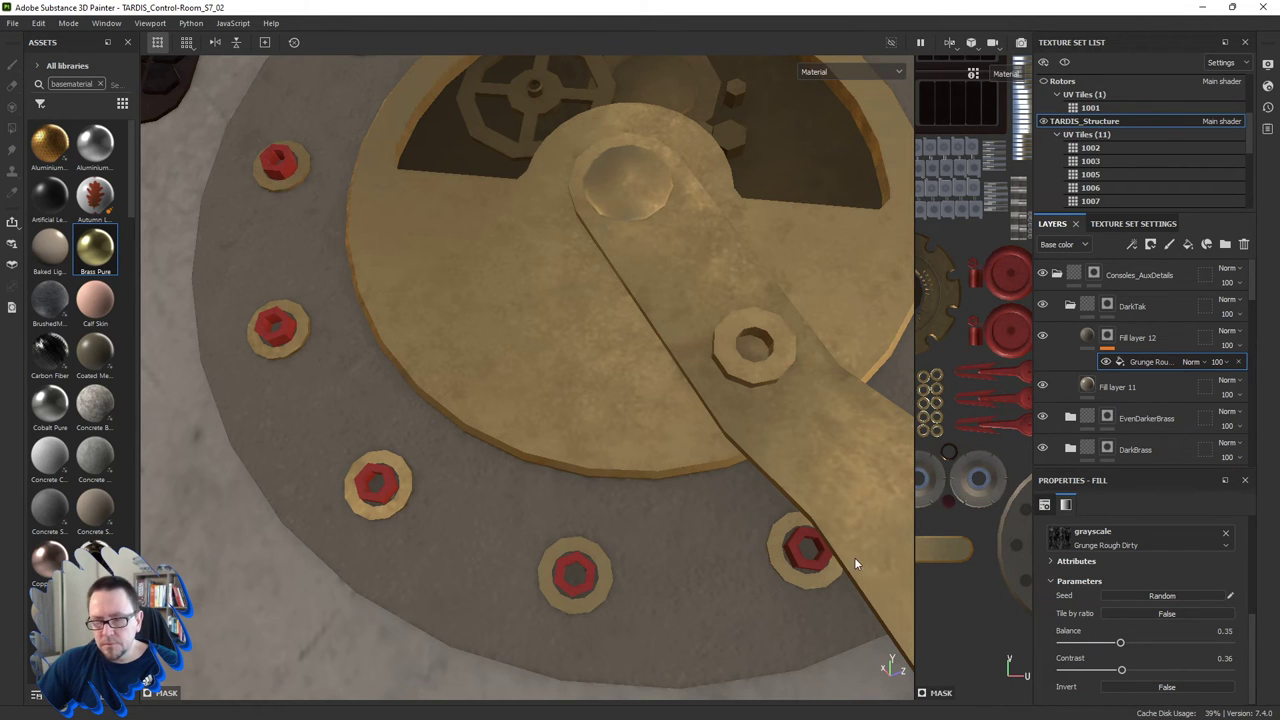
pyautogui.moveTo(874, 582)
pyautogui.keyDown('alt'); pyautogui.mouseDown()
pyautogui.moveTo(672, 488)
pyautogui.moveTo(694, 486)
pyautogui.moveTo(746, 426)
pyautogui.moveTo(710, 540)
pyautogui.moveTo(722, 536)
pyautogui.moveTo(711, 470)
pyautogui.moveTo(712, 515)
pyautogui.mouseUp(); pyautogui.keyUp('alt')
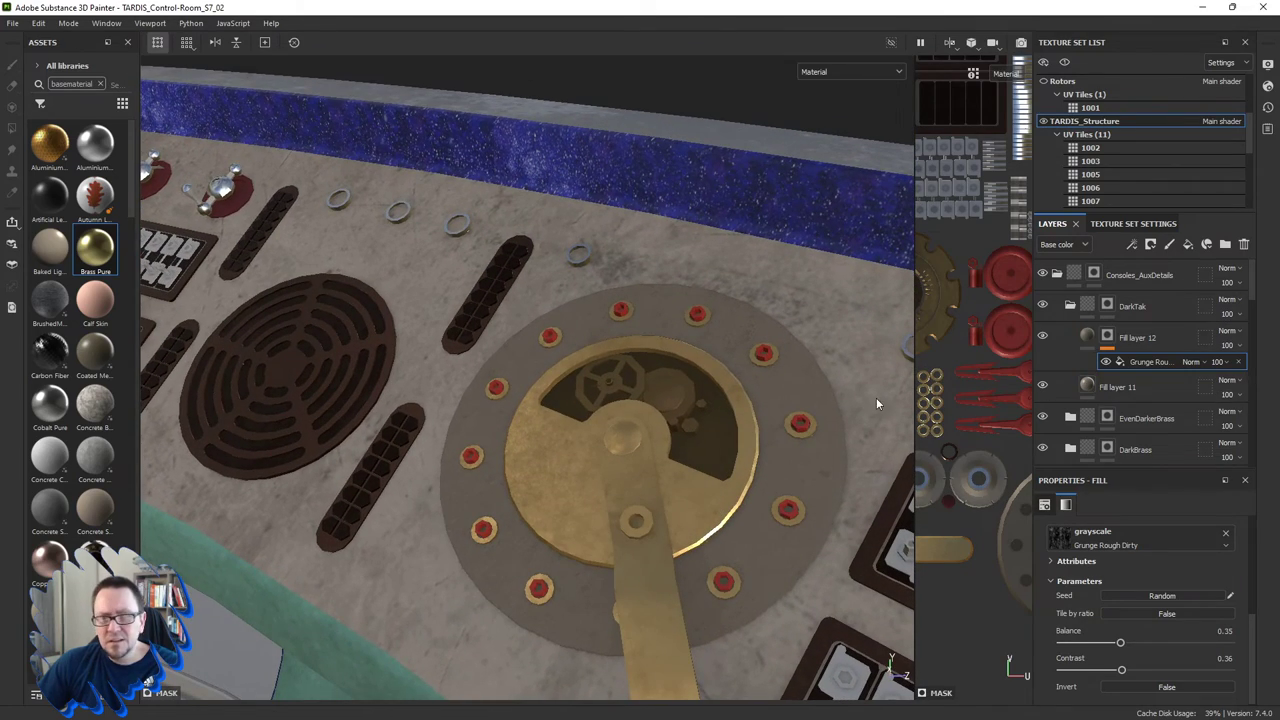
pyautogui.moveTo(715, 461)
pyautogui.keyDown('alt'); pyautogui.mouseDown()
pyautogui.moveTo(740, 480)
pyautogui.moveTo(776, 414)
pyautogui.moveTo(752, 501)
pyautogui.mouseUp(); pyautogui.keyUp('alt')
pyautogui.scroll(3, 777, 466)
pyautogui.scroll(4, 738, 513)
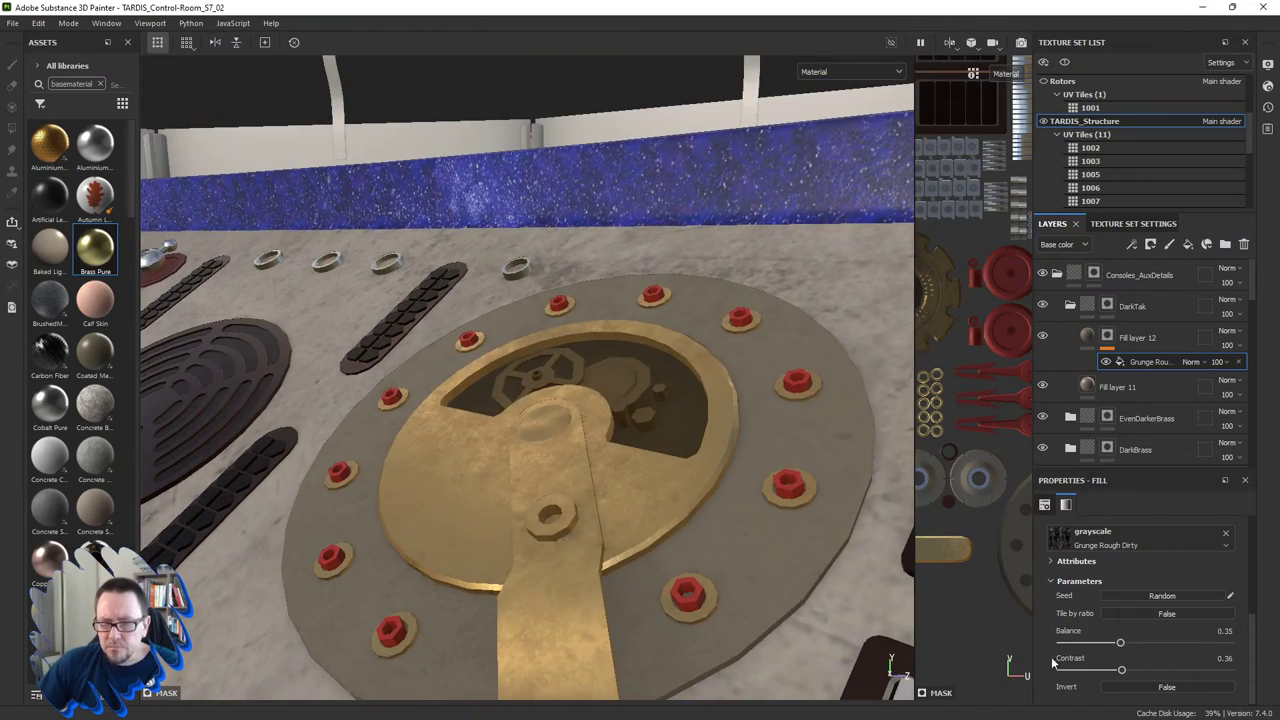
pyautogui.moveTo(1110, 643); pyautogui.dragTo(1106, 643)
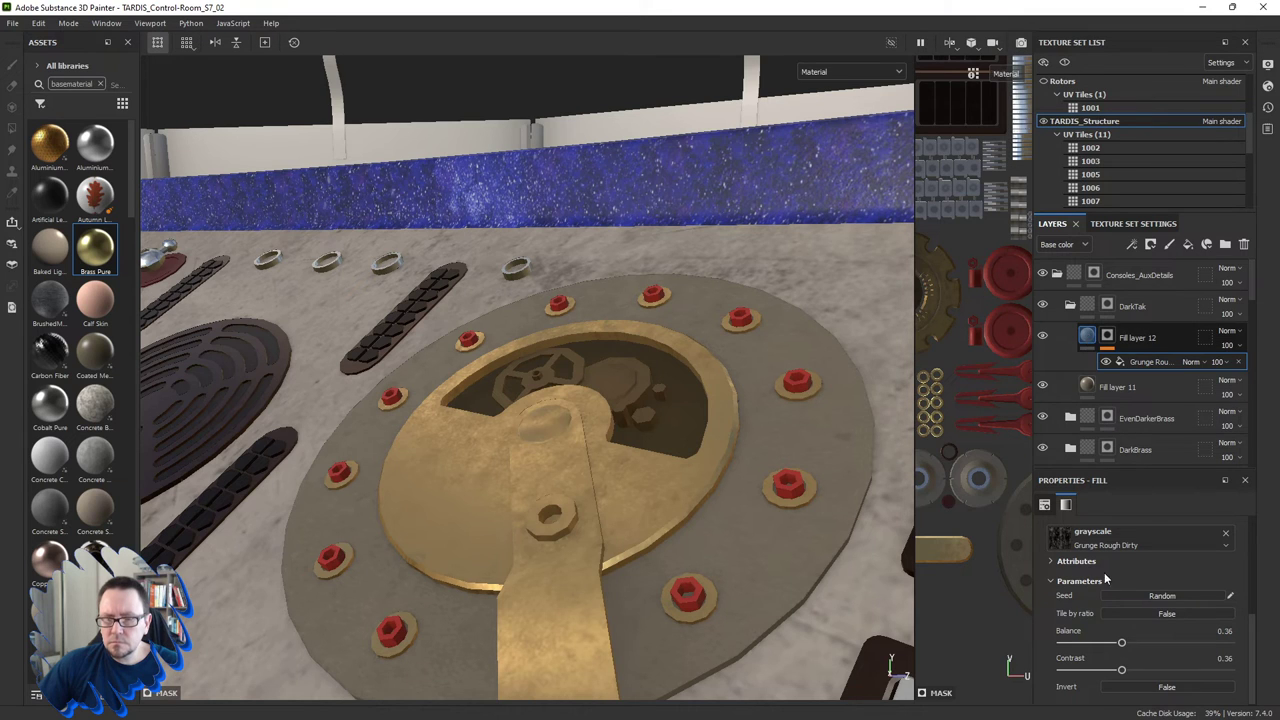
# Lighten Fill layer 12's tan base colour and lower its roughness to 0.416.
pyautogui.click(1120, 636)
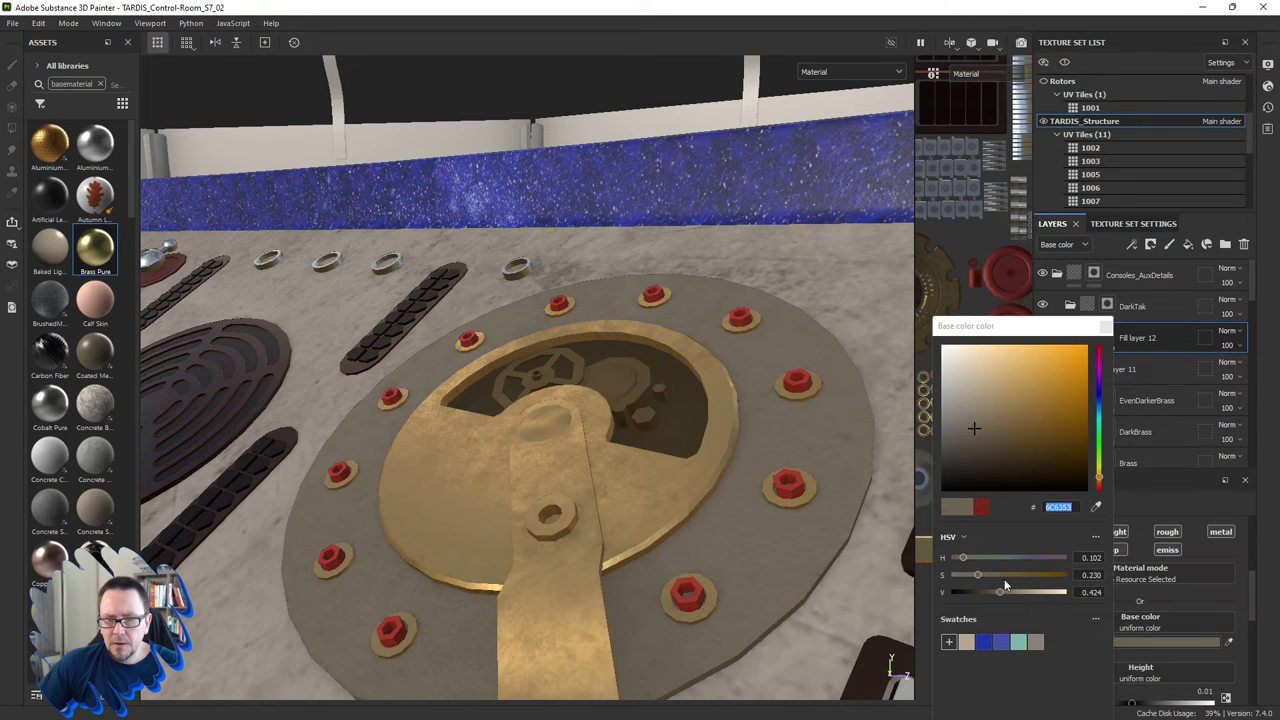
pyautogui.moveTo(1001, 590)
pyautogui.mouseDown()
pyautogui.moveTo(1042, 592)
pyautogui.moveTo(1029, 593)
pyautogui.mouseUp()
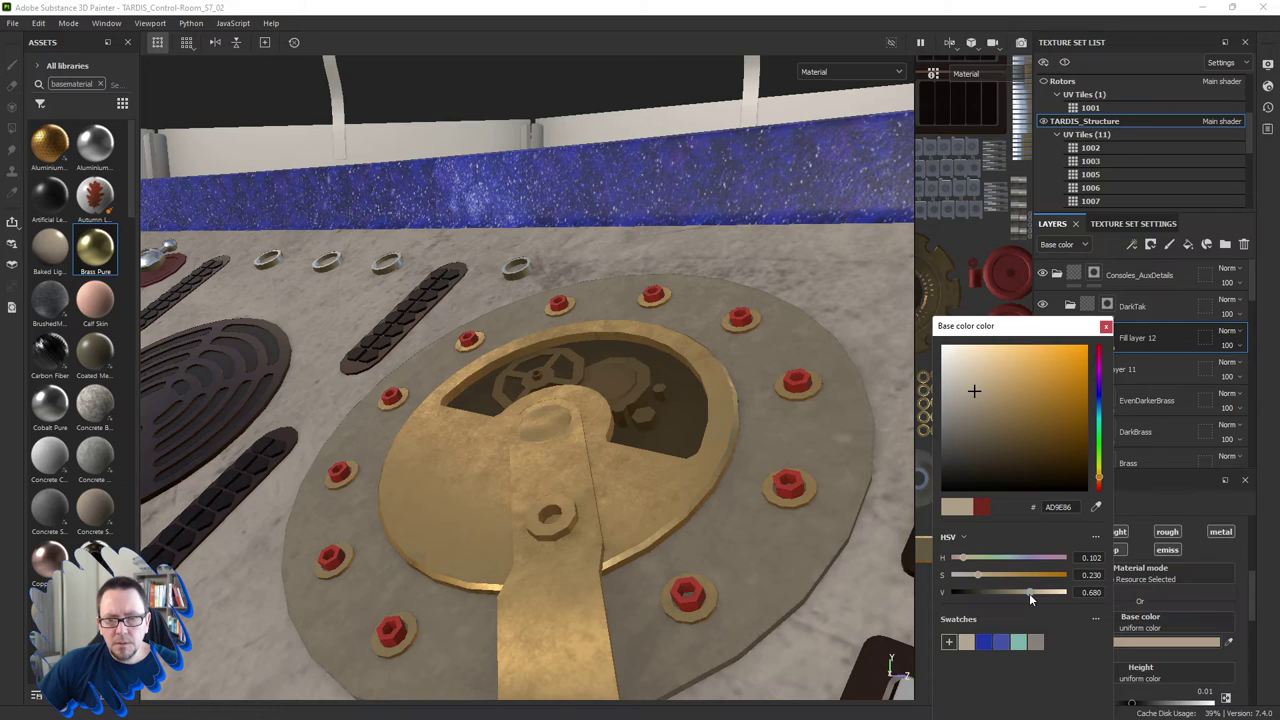
pyautogui.click(1105, 326)
pyautogui.moveTo(844, 425)
pyautogui.keyDown('alt'); pyautogui.mouseDown()
pyautogui.moveTo(765, 485)
pyautogui.moveTo(812, 423)
pyautogui.moveTo(765, 520)
pyautogui.mouseUp(); pyautogui.keyUp('alt')
pyautogui.keyDown('alt'); pyautogui.moveTo(778, 158); pyautogui.dragTo(754, 180); pyautogui.keyUp('alt')
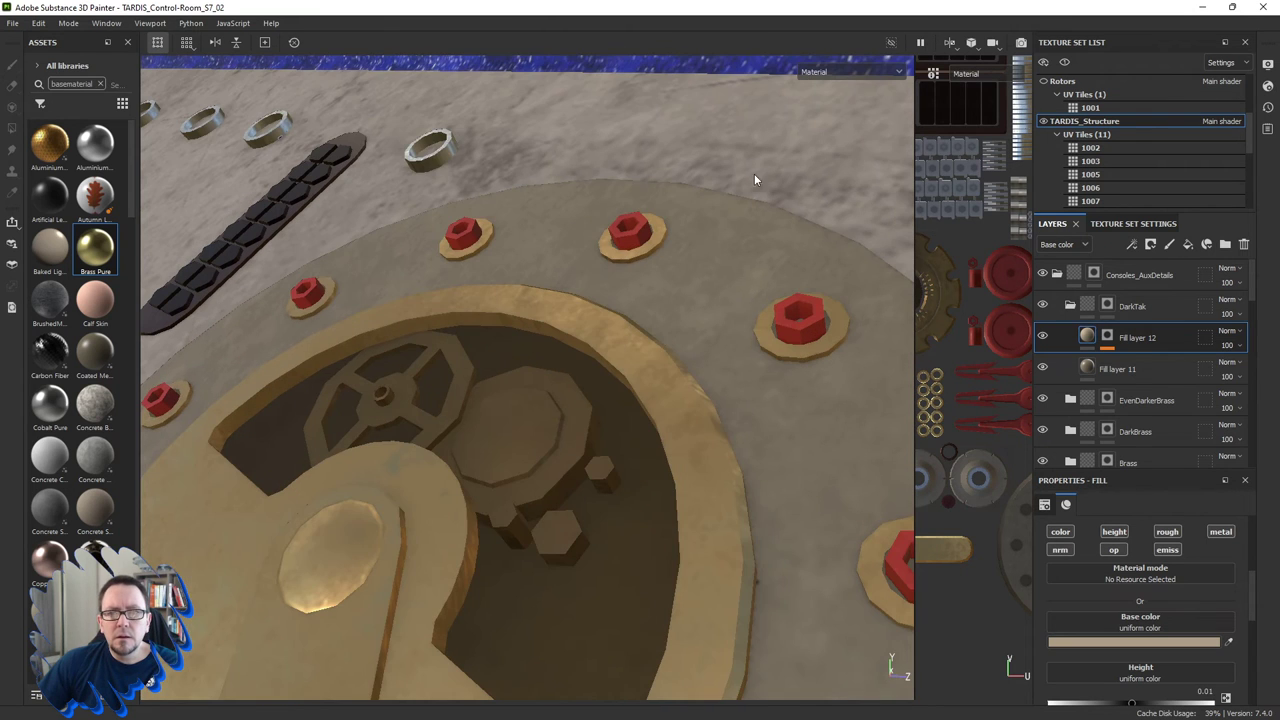
pyautogui.scroll(-3, 1145, 576)
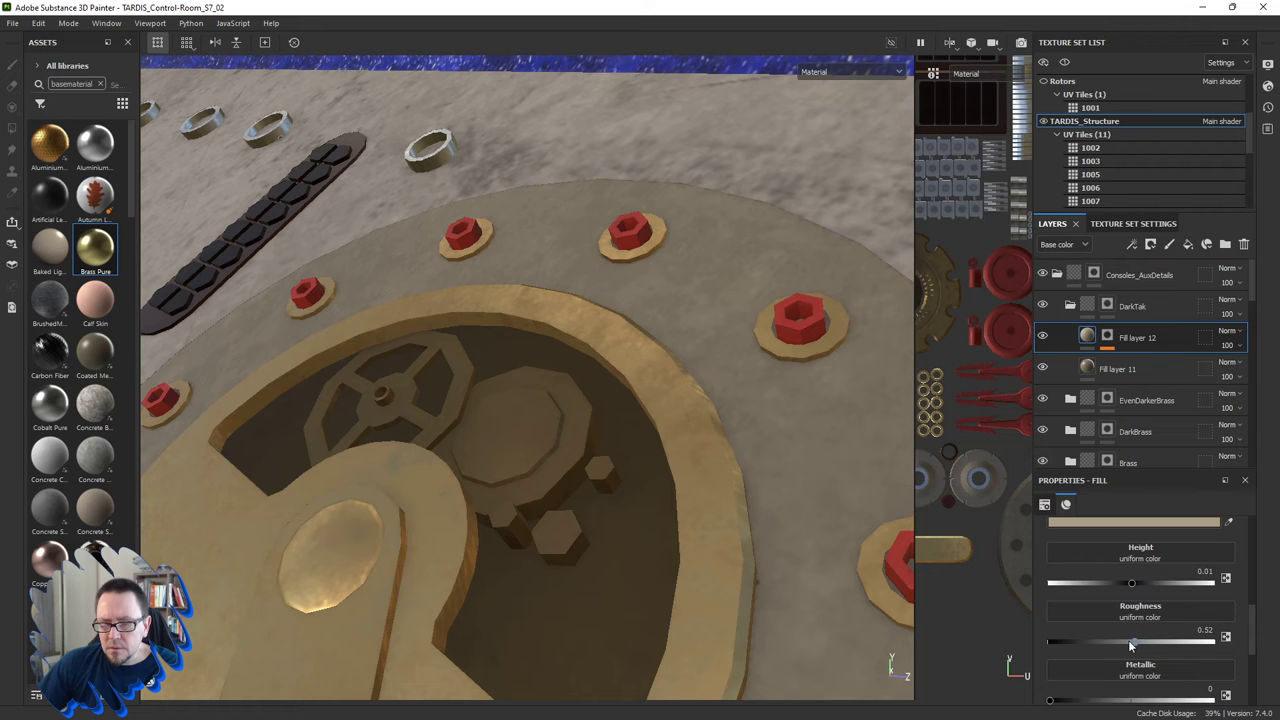
pyautogui.moveTo(1130, 645); pyautogui.dragTo(1123, 648)
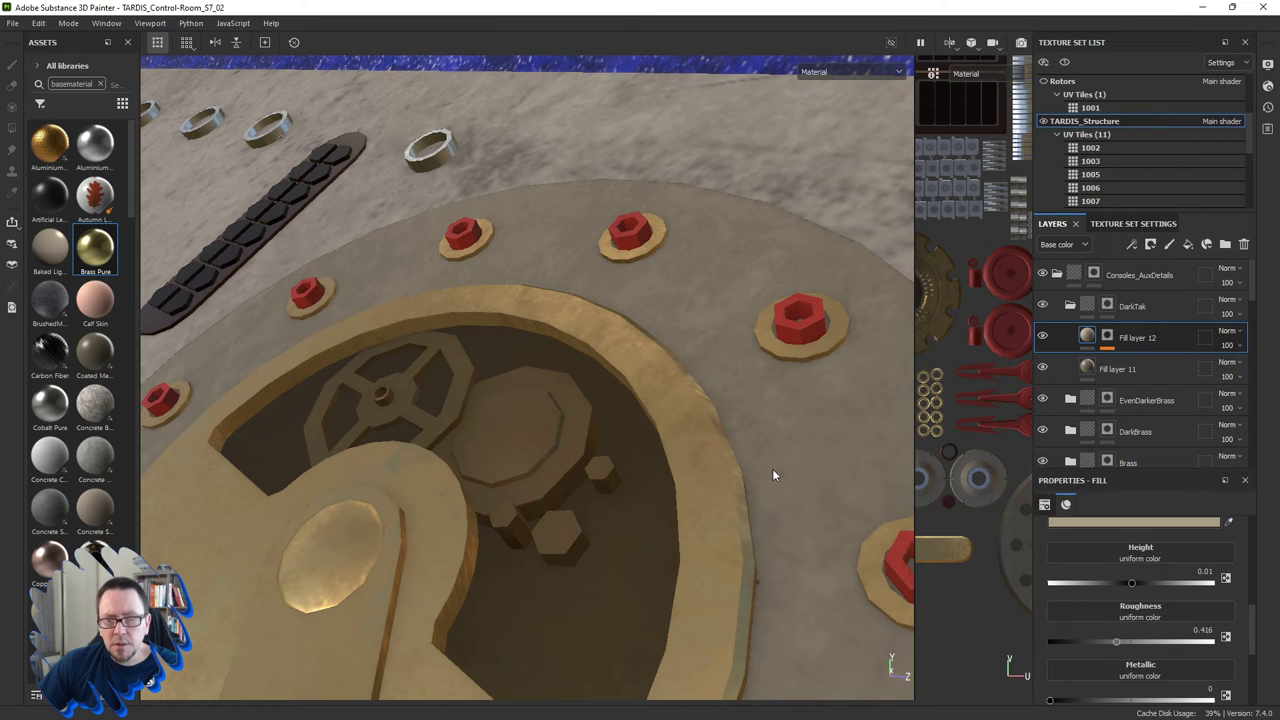
# Darken Fill layer 11's base colour slightly to 847865.
pyautogui.moveTo(773, 475)
pyautogui.keyDown('alt'); pyautogui.mouseDown()
pyautogui.moveTo(737, 529)
pyautogui.moveTo(723, 475)
pyautogui.moveTo(630, 487)
pyautogui.moveTo(723, 563)
pyautogui.moveTo(783, 526)
pyautogui.moveTo(665, 517)
pyautogui.moveTo(614, 586)
pyautogui.moveTo(631, 509)
pyautogui.moveTo(615, 482)
pyautogui.mouseUp(); pyautogui.keyUp('alt')
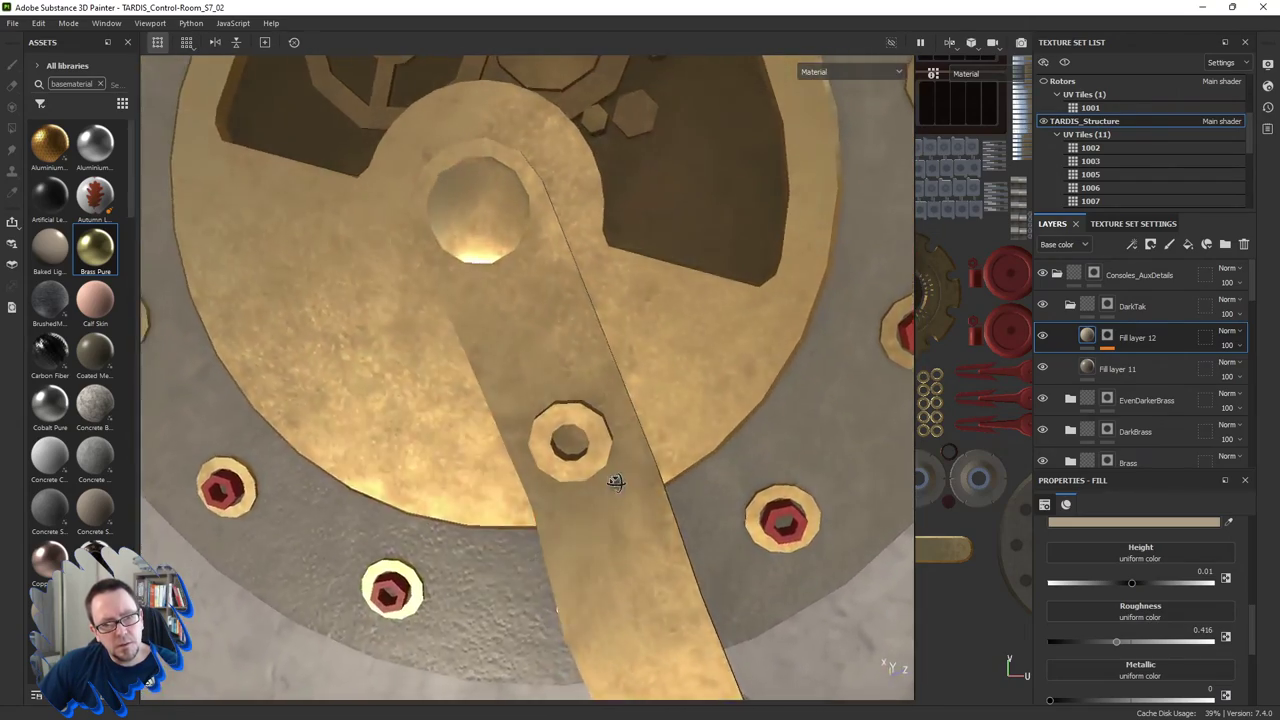
pyautogui.moveTo(615, 482)
pyautogui.keyDown('alt'); pyautogui.mouseDown(button='right')
pyautogui.moveTo(603, 446)
pyautogui.moveTo(629, 371)
pyautogui.mouseUp(button='right'); pyautogui.keyUp('alt')
pyautogui.moveTo(629, 371)
pyautogui.keyDown('alt'); pyautogui.mouseDown()
pyautogui.moveTo(621, 445)
pyautogui.moveTo(642, 458)
pyautogui.mouseUp(); pyautogui.keyUp('alt')
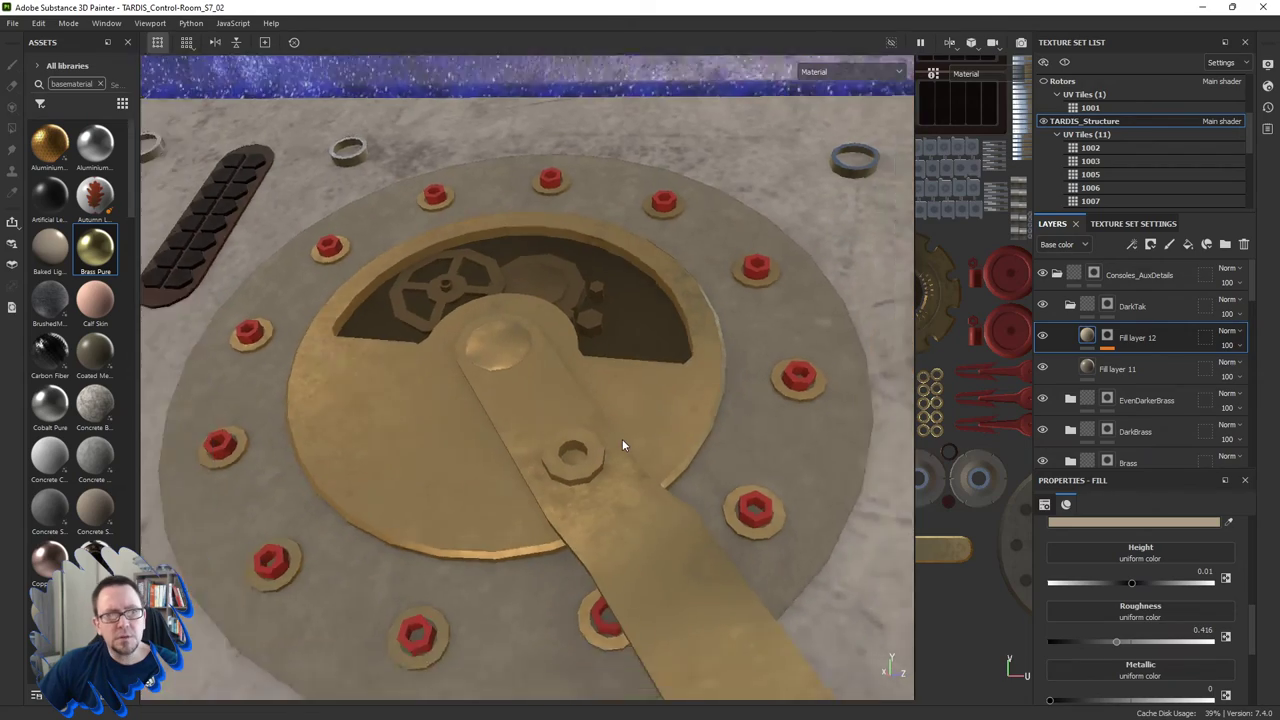
pyautogui.scroll(-5, 622, 439)
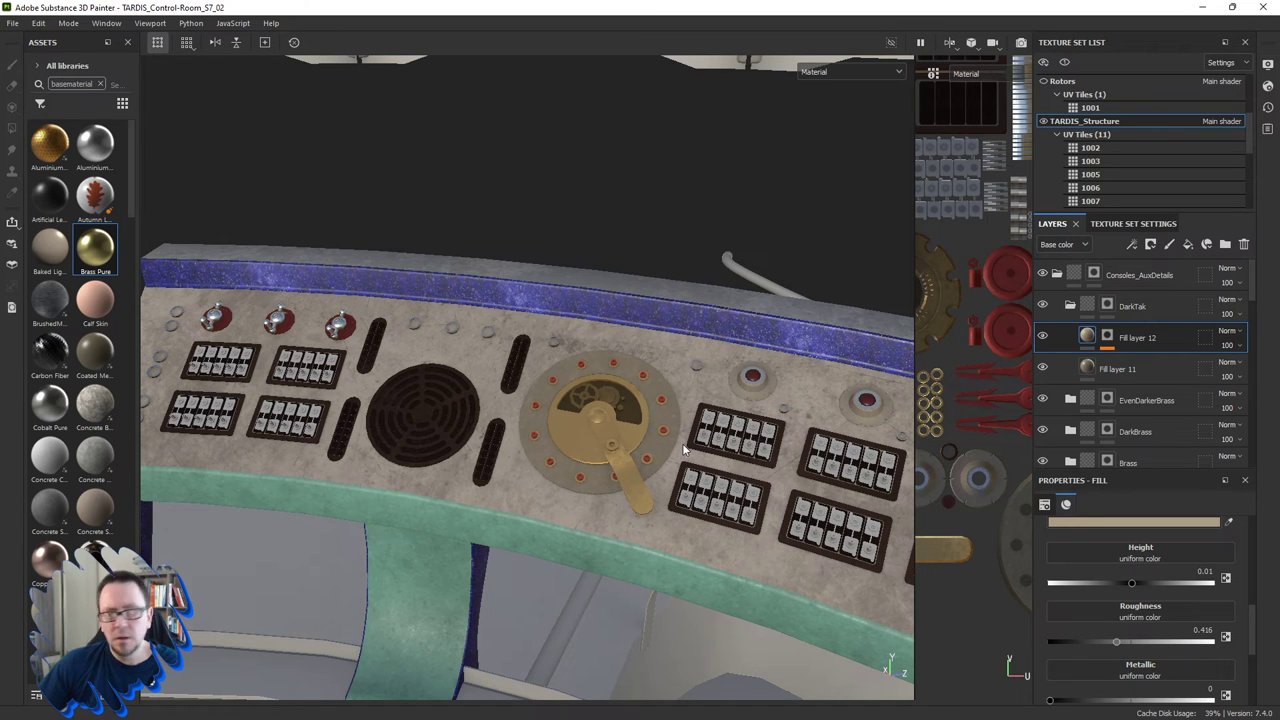
pyautogui.keyDown('alt'); pyautogui.moveTo(684, 450); pyautogui.dragTo(582, 431, button='middle'); pyautogui.keyUp('alt')
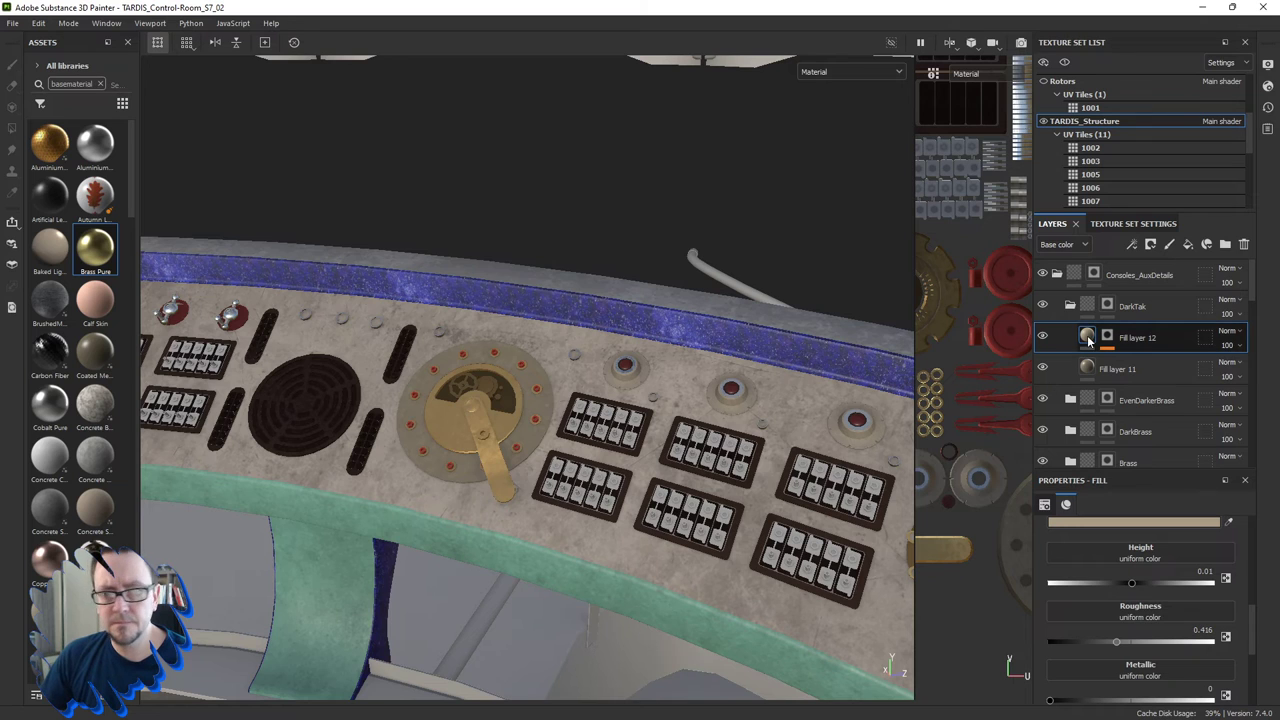
pyautogui.click(1088, 368)
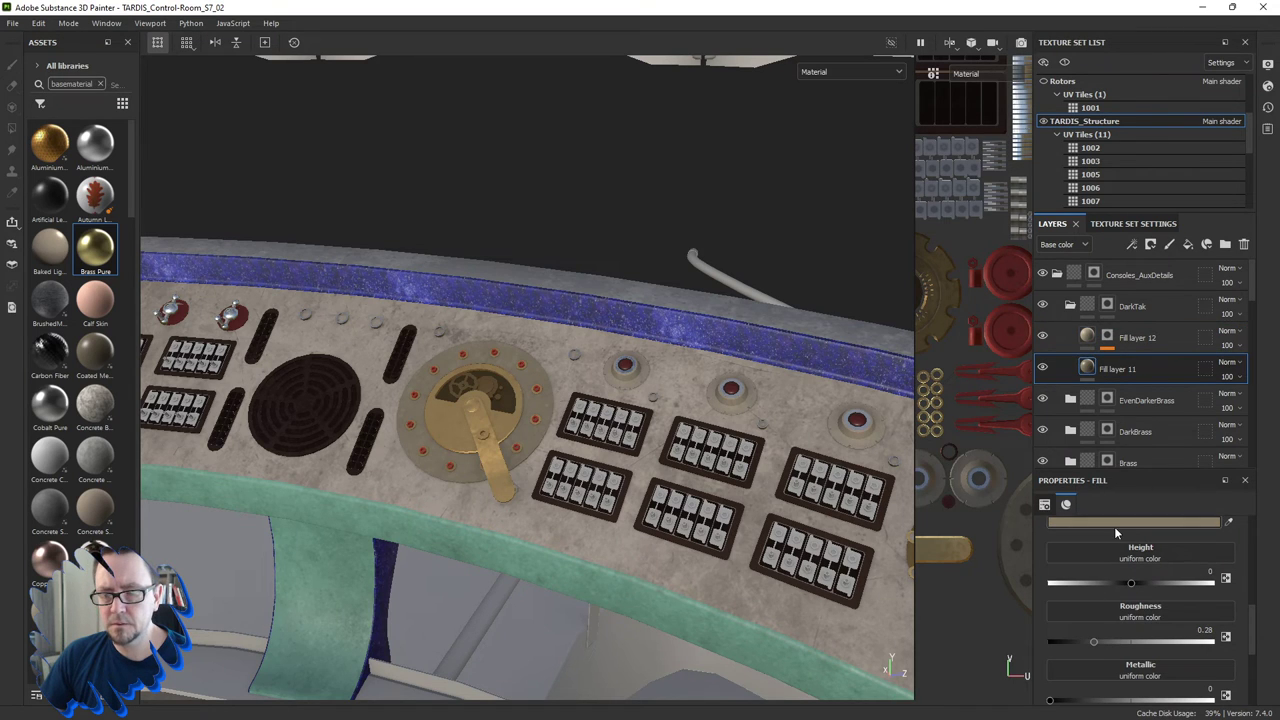
pyautogui.click(1114, 524)
pyautogui.moveTo(1008, 591); pyautogui.dragTo(1006, 591)
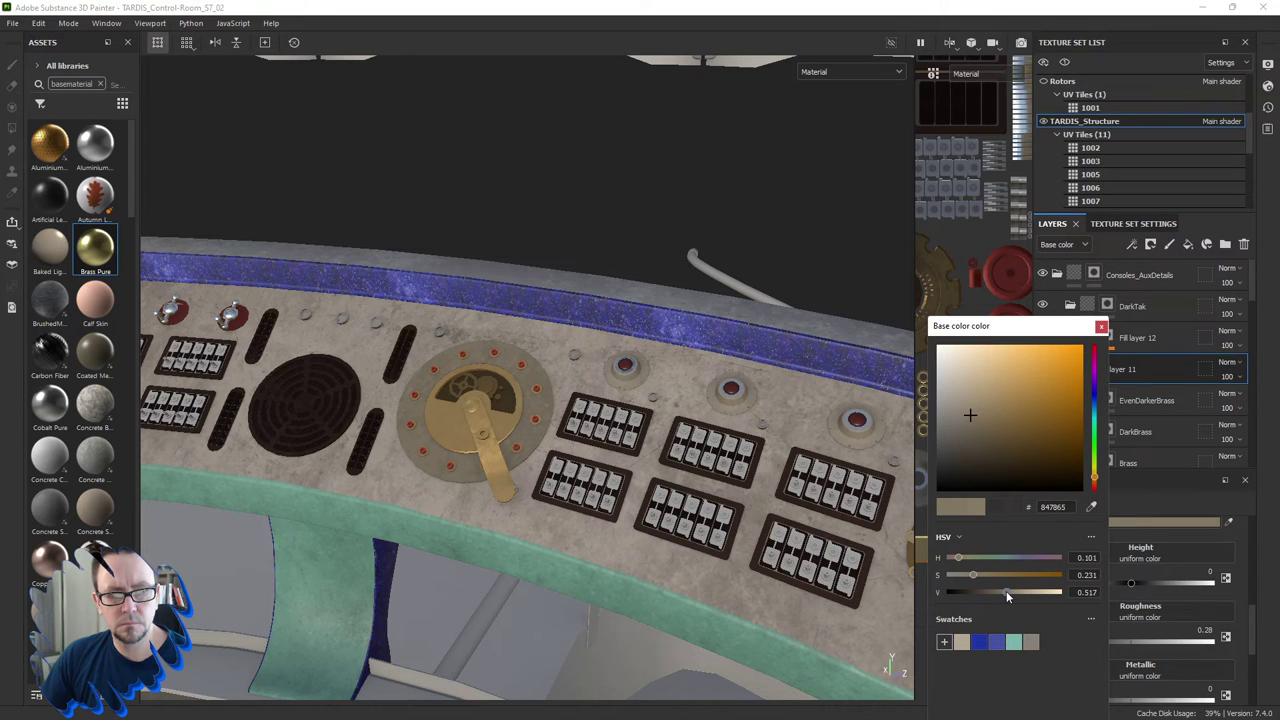
# Collapse the DarkTak group and rename it DarkTan.
pyautogui.click(1101, 326)
pyautogui.click(1070, 306)
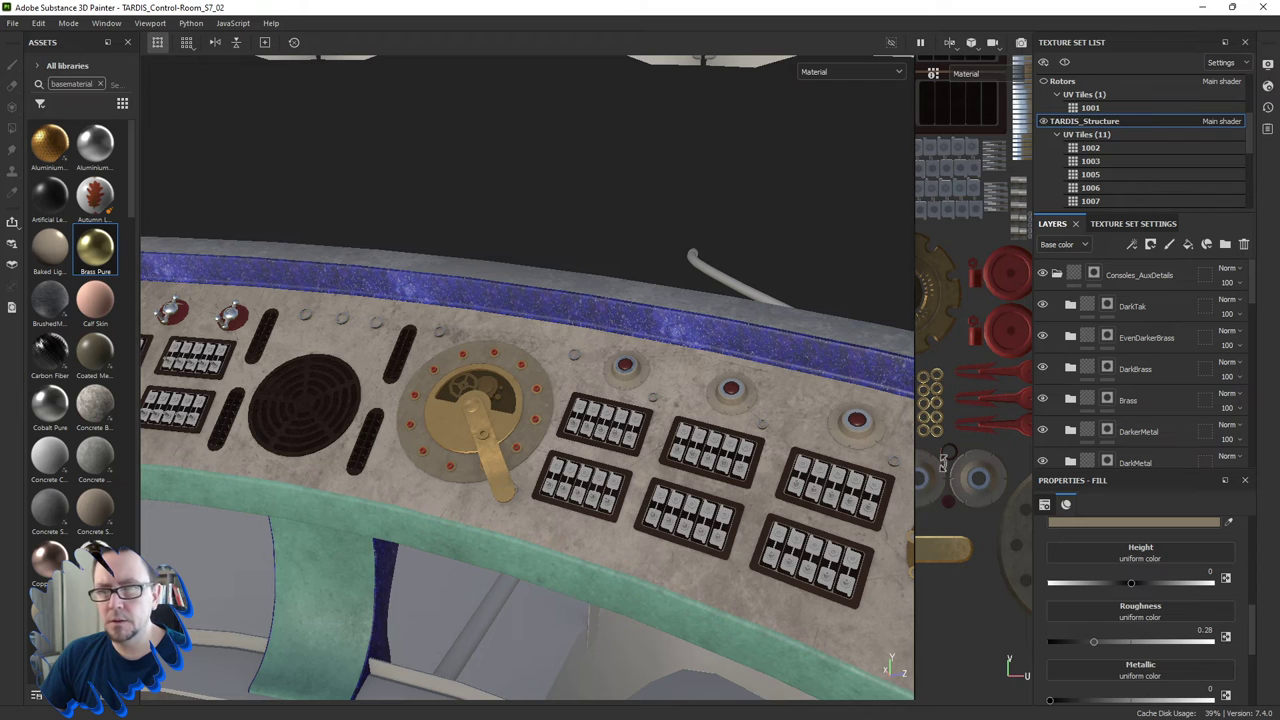
pyautogui.click(1157, 310)
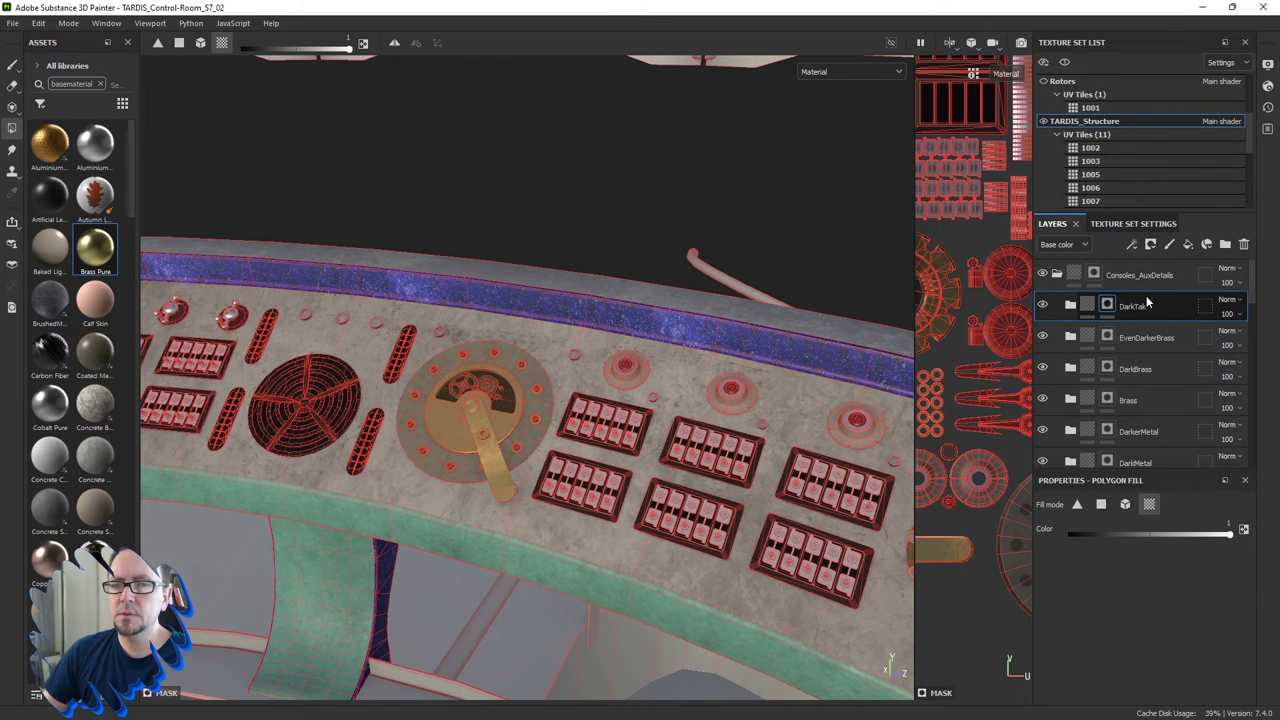
pyautogui.doubleClick(1147, 305)
pyautogui.click(1191, 305)
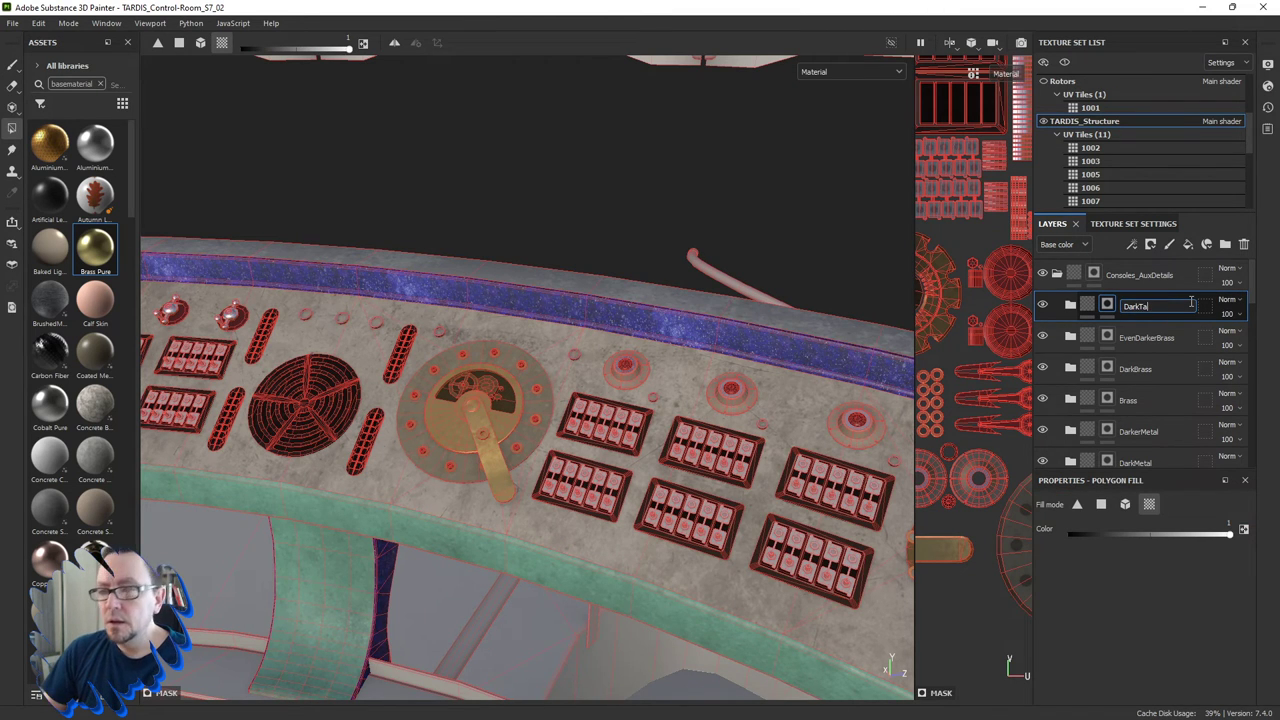
pyautogui.write('n')
pyautogui.press('Return')
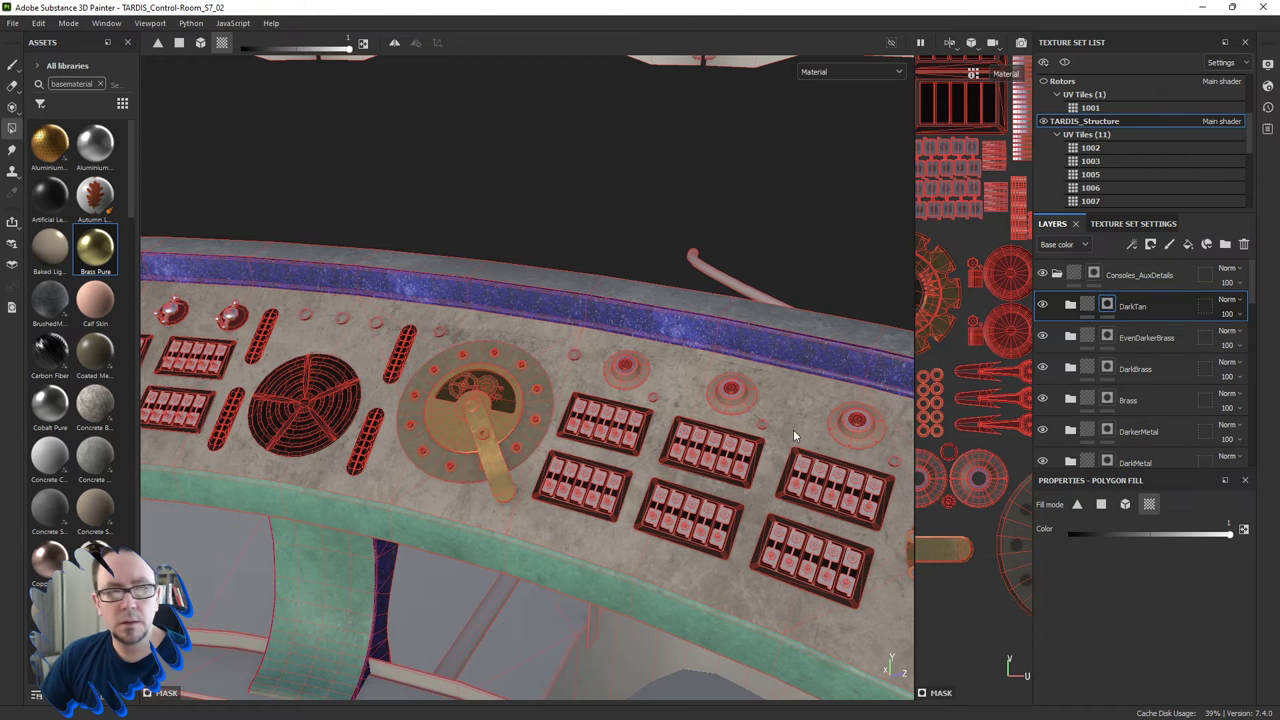
# Add a new empty Folder 1 group above DarkTan.
pyautogui.click(1087, 306)
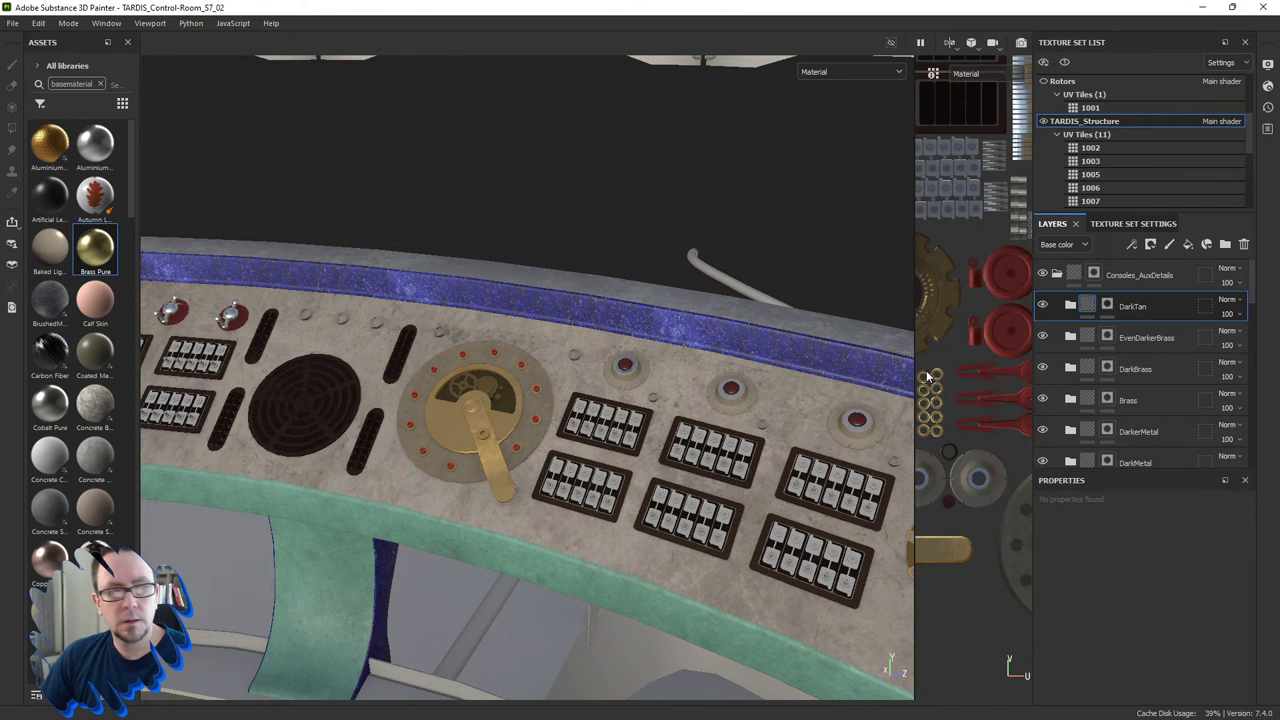
pyautogui.keyDown('alt'); pyautogui.moveTo(727, 485); pyautogui.dragTo(984, 379); pyautogui.keyUp('alt')
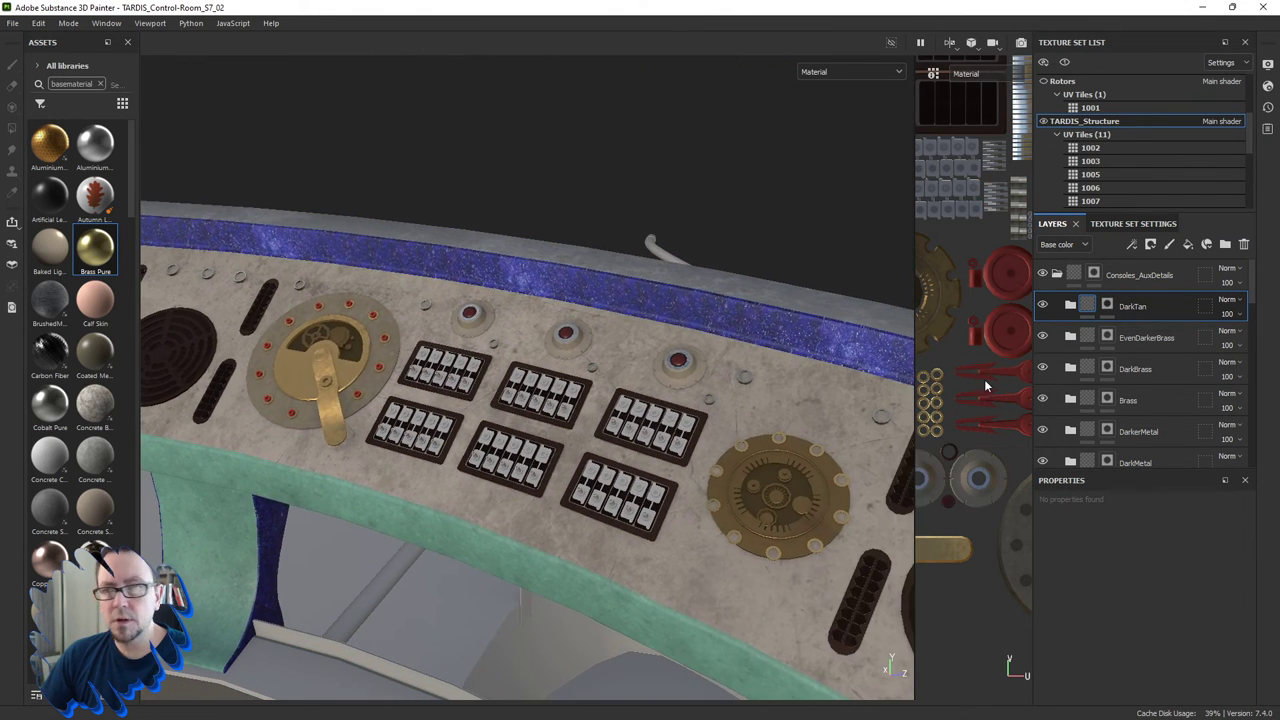
pyautogui.click(1226, 245)
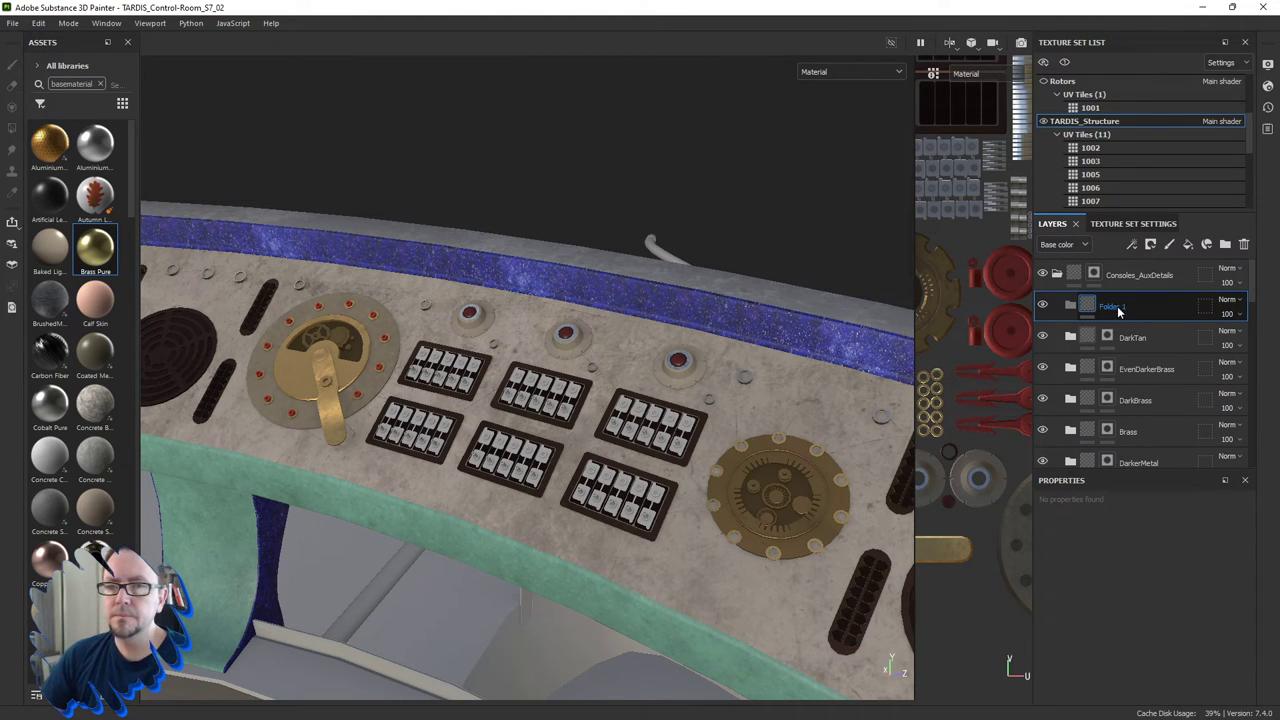
# Rename Folder 1 to GrayPlastic, add a fill layer inside it and give it a black mask.
pyautogui.doubleClick(1117, 307)
pyautogui.write('GrayPlasti')
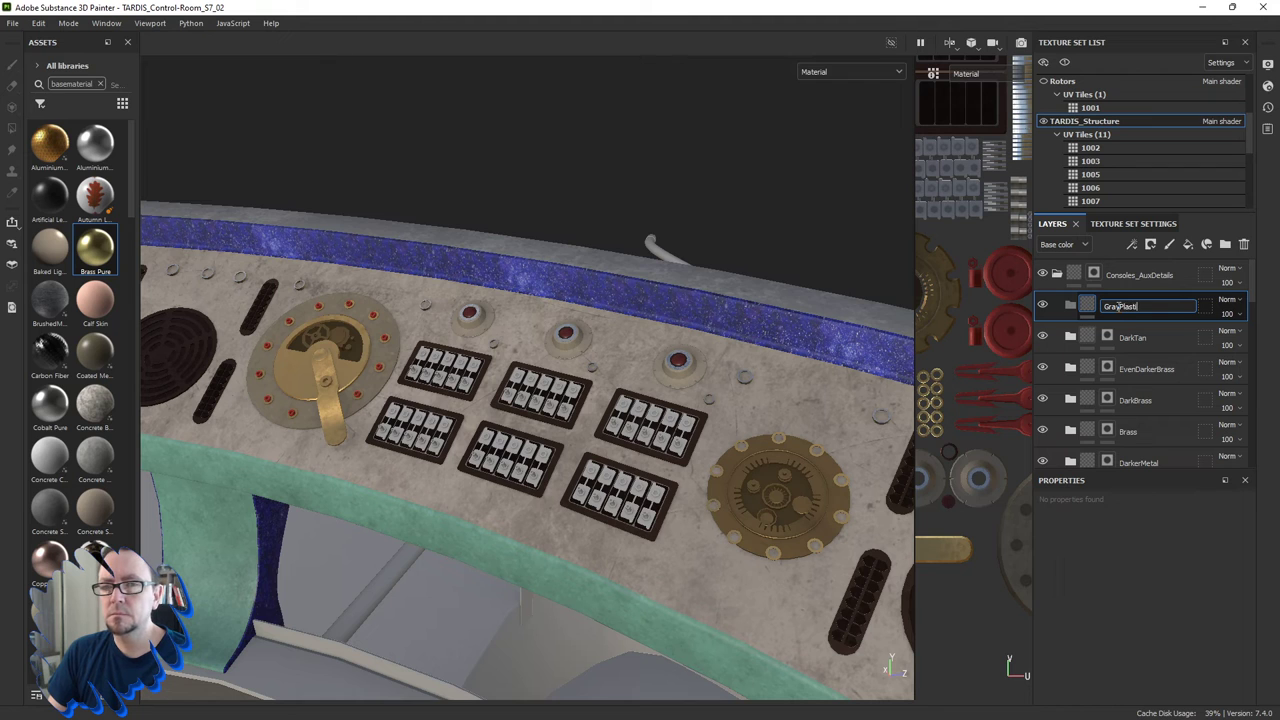
pyautogui.write('c')
pyautogui.press('Return')
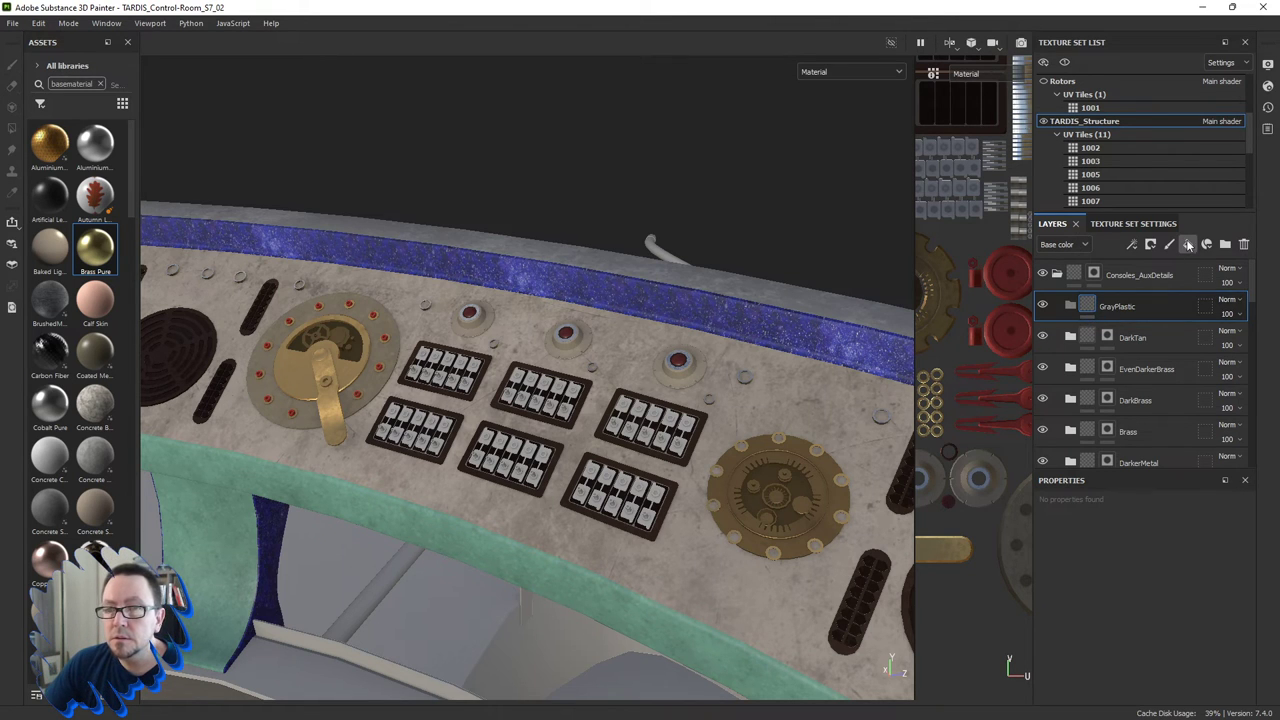
pyautogui.click(1188, 244)
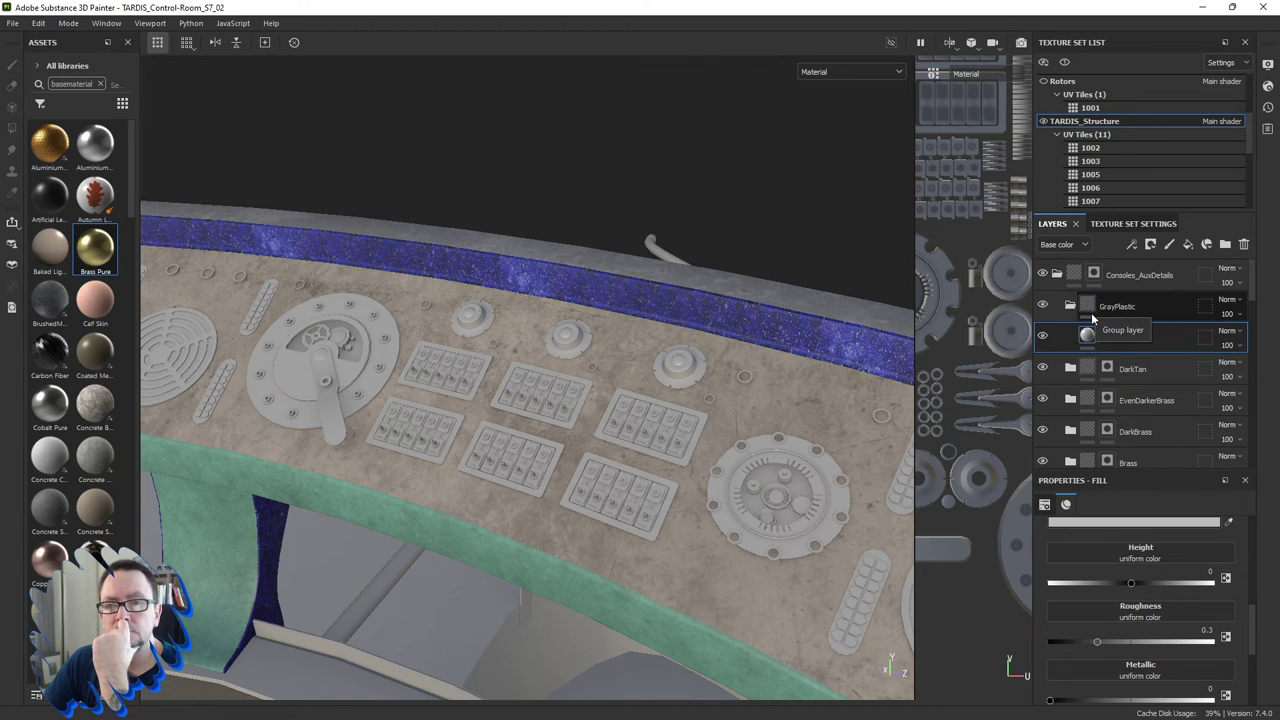
pyautogui.rightClick(1092, 306)
pyautogui.click(1127, 330)
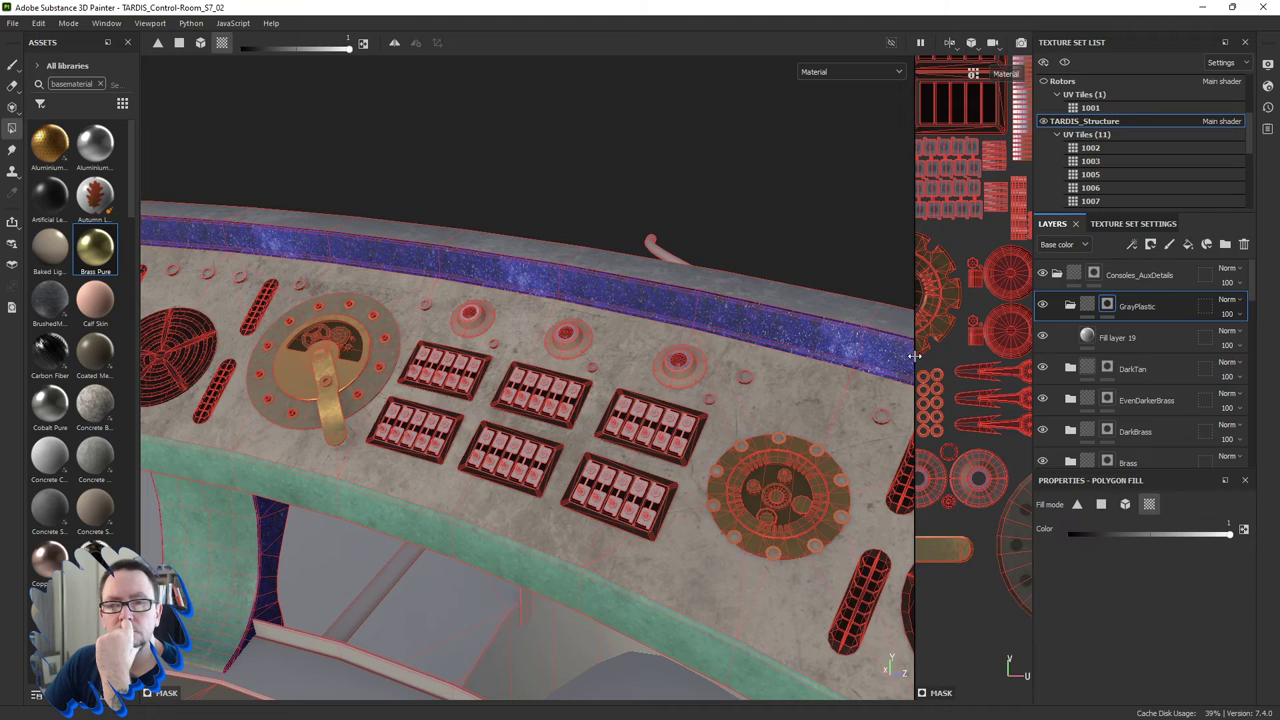
# Set Fill layer 19's base colour to dark red.
pyautogui.moveTo(914, 355); pyautogui.dragTo(529, 360)
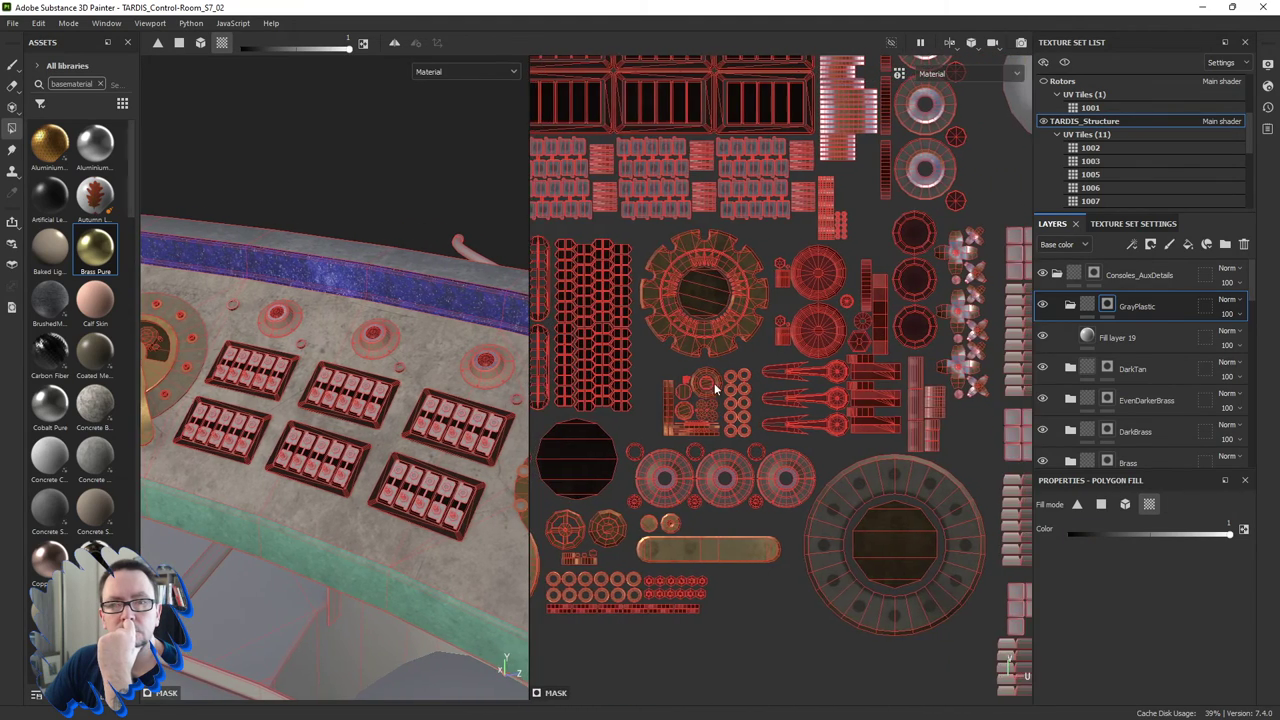
pyautogui.scroll(-1, 725, 388)
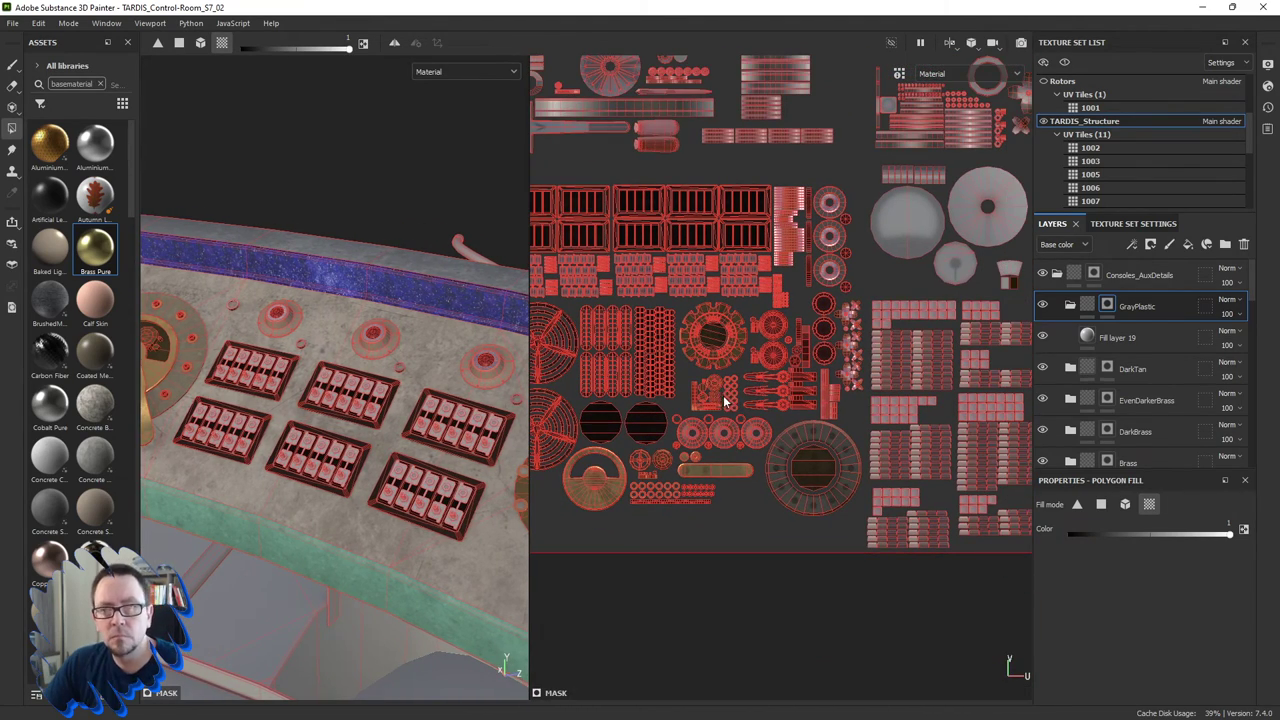
pyautogui.scroll(2, 704, 401)
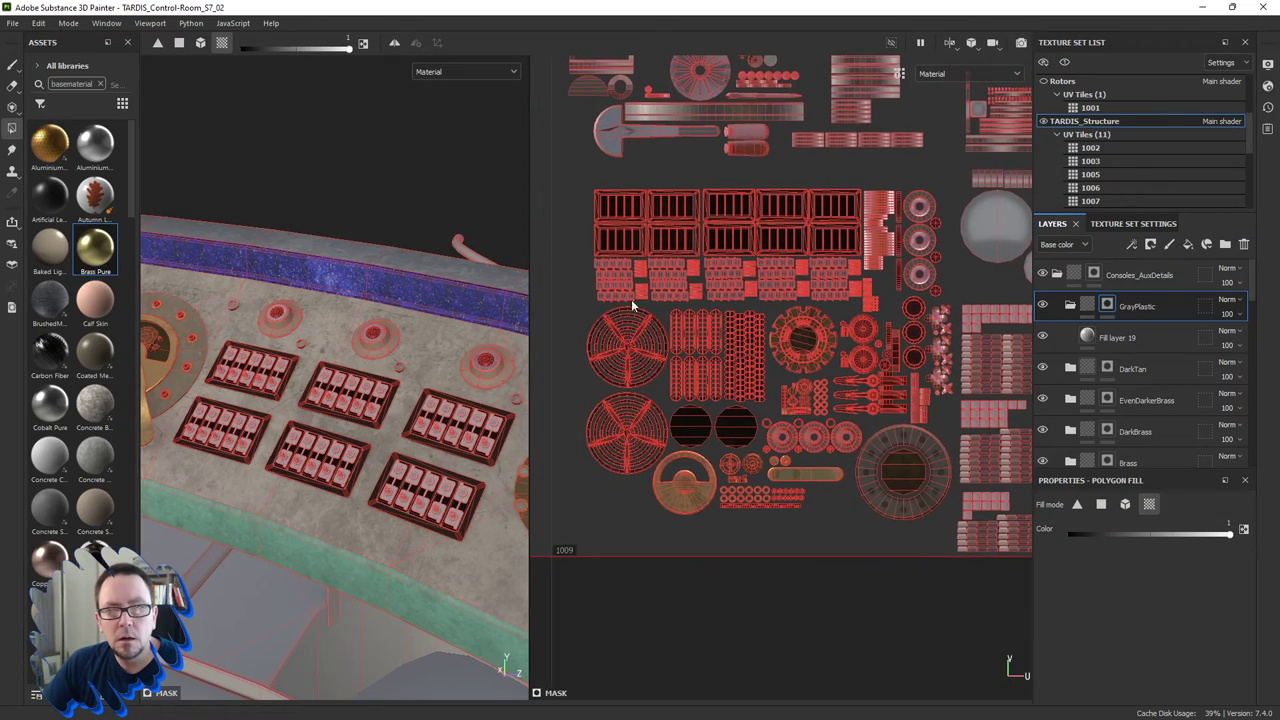
pyautogui.scroll(3, 616, 277)
pyautogui.scroll(3, 616, 277)
pyautogui.scroll(2, 616, 284)
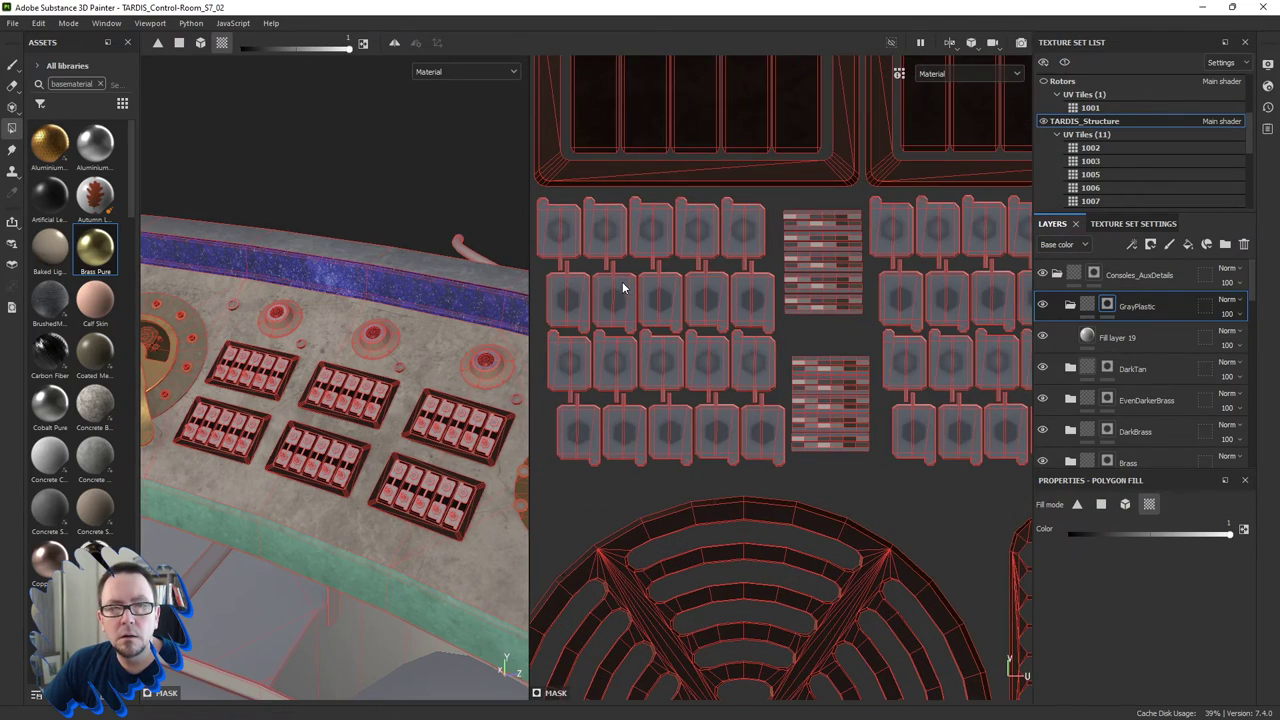
pyautogui.moveTo(622, 288); pyautogui.dragTo(644, 296, button='middle')
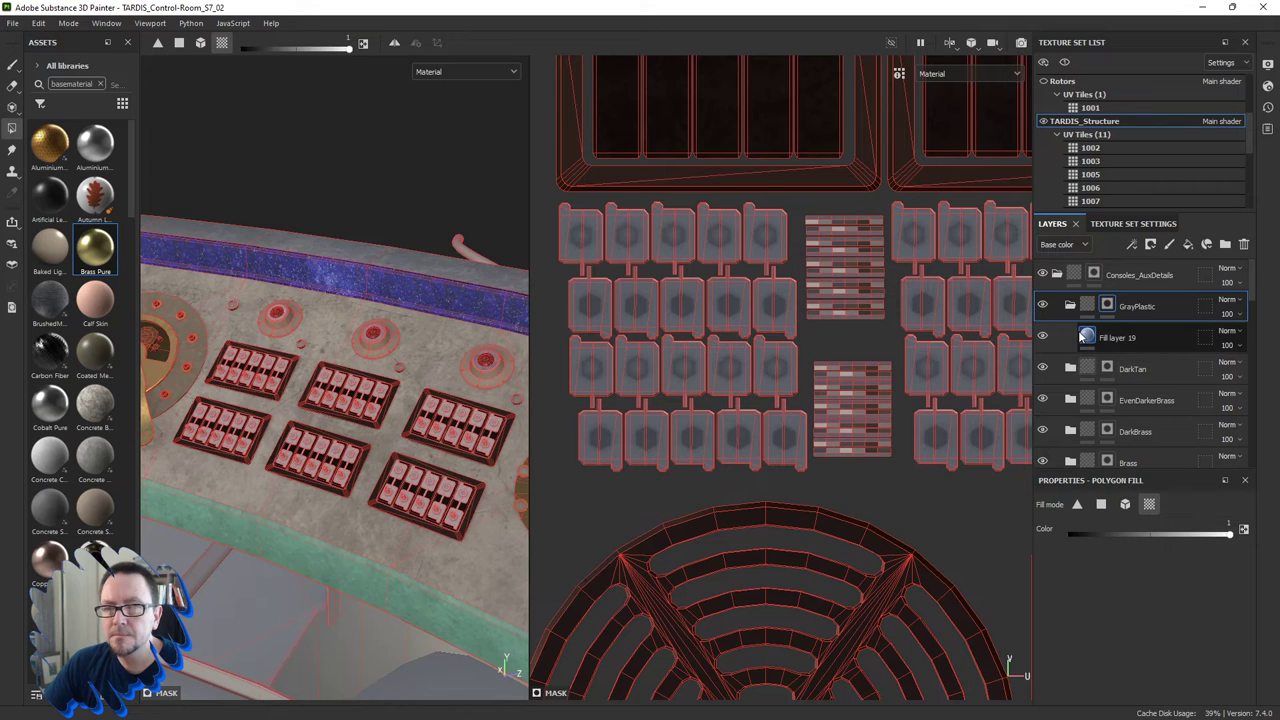
pyautogui.click(1086, 337)
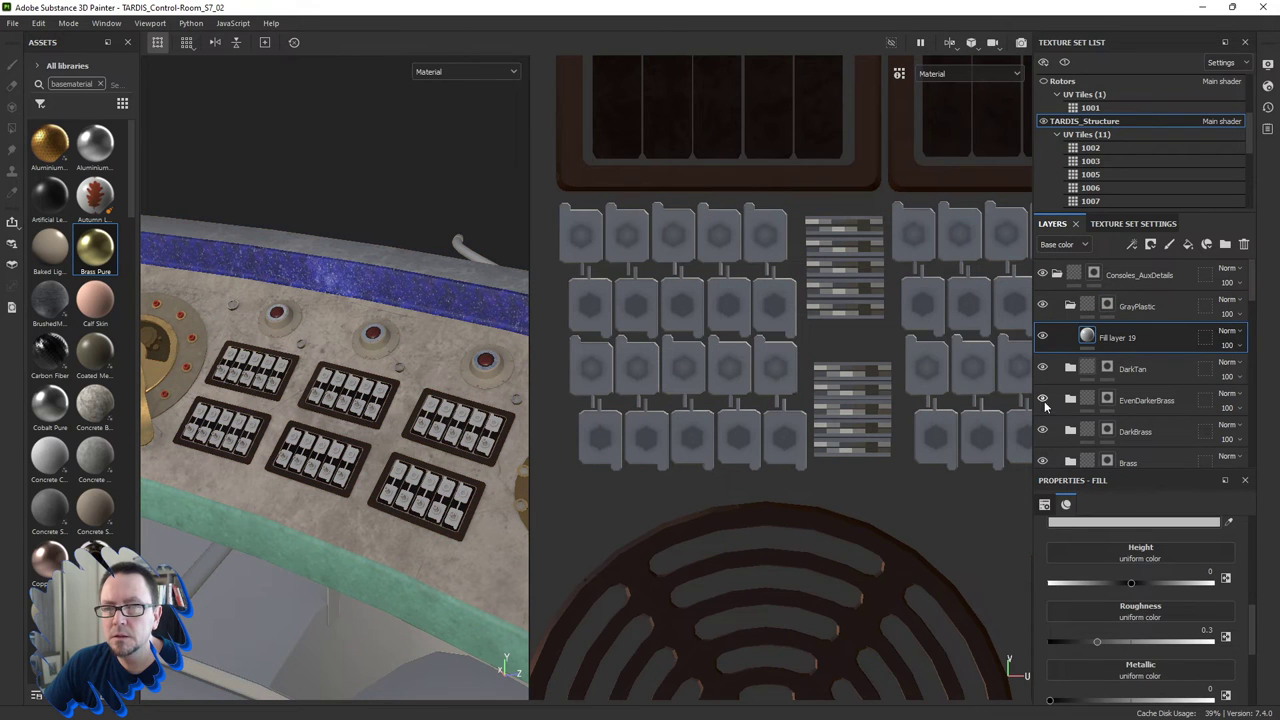
pyautogui.click(1084, 524)
pyautogui.click(1190, 423)
pyautogui.click(1261, 328)
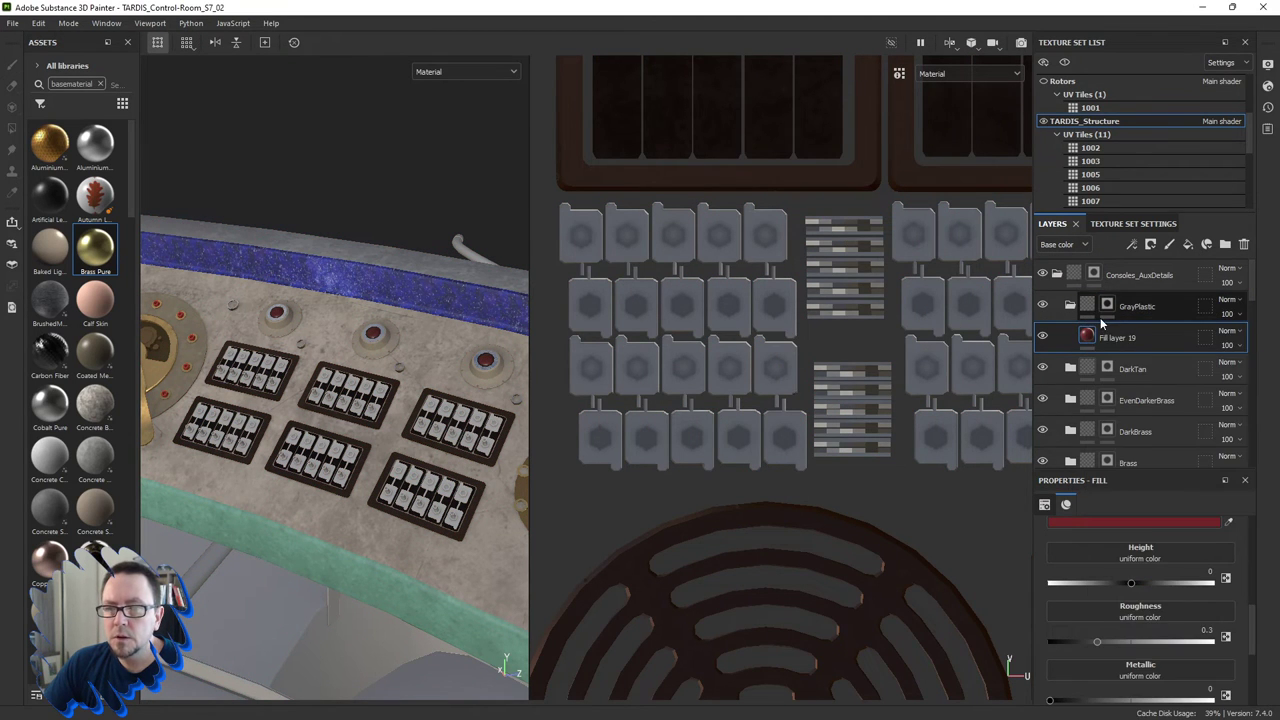
# Polygon-fill the blocks of switch islands into the GrayPlastic mask.
pyautogui.click(1104, 306)
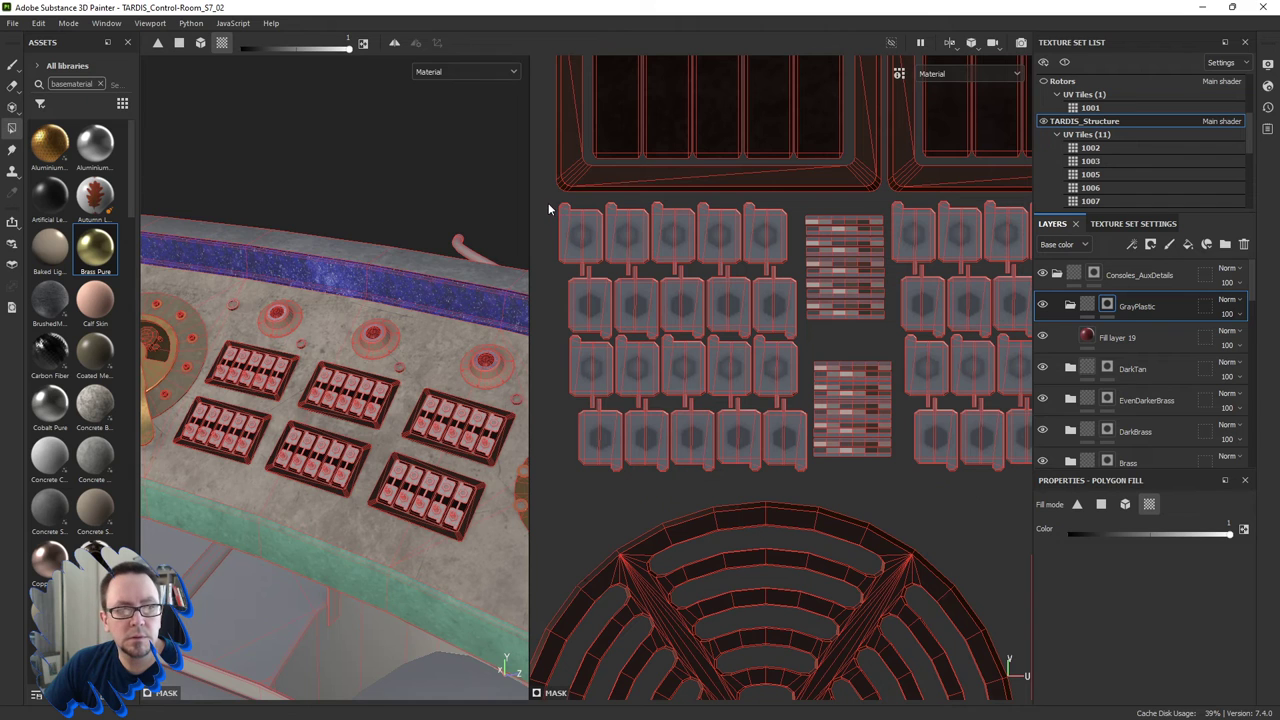
pyautogui.moveTo(678, 287); pyautogui.dragTo(898, 462)
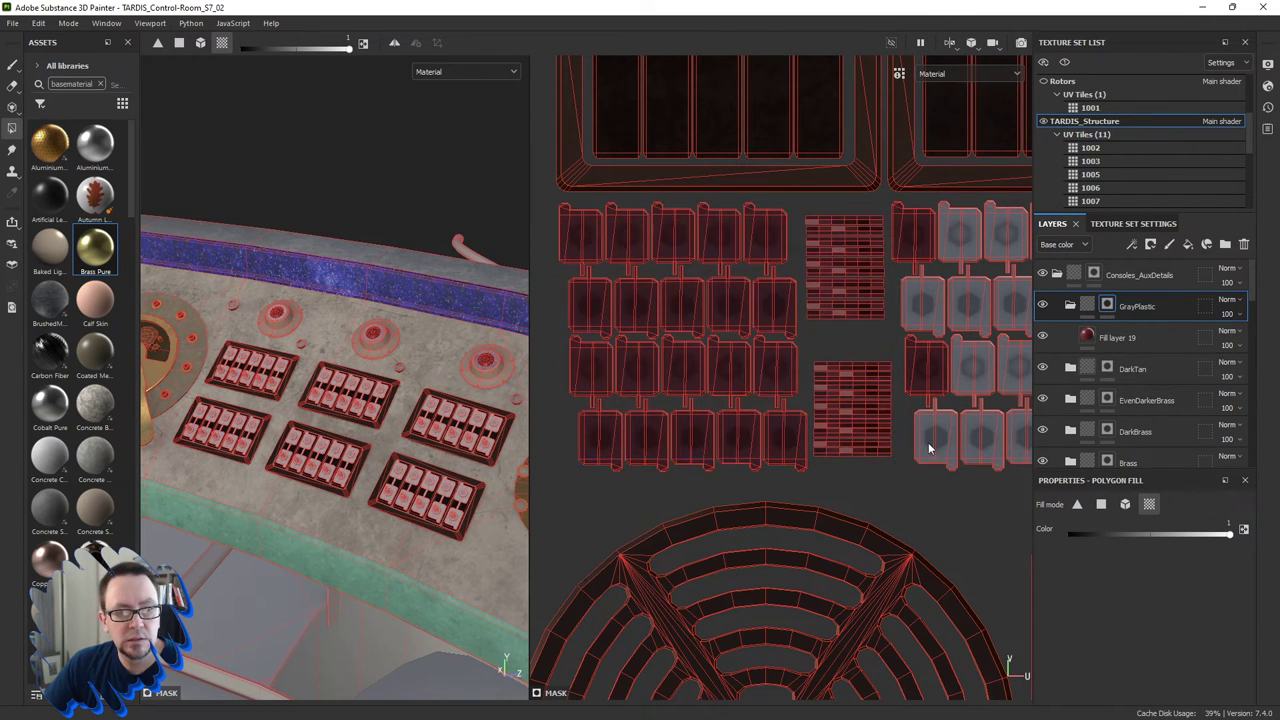
pyautogui.moveTo(928, 442)
pyautogui.mouseDown(button='middle')
pyautogui.moveTo(823, 399)
pyautogui.moveTo(757, 398)
pyautogui.mouseUp(button='middle')
pyautogui.moveTo(575, 216); pyautogui.dragTo(931, 461)
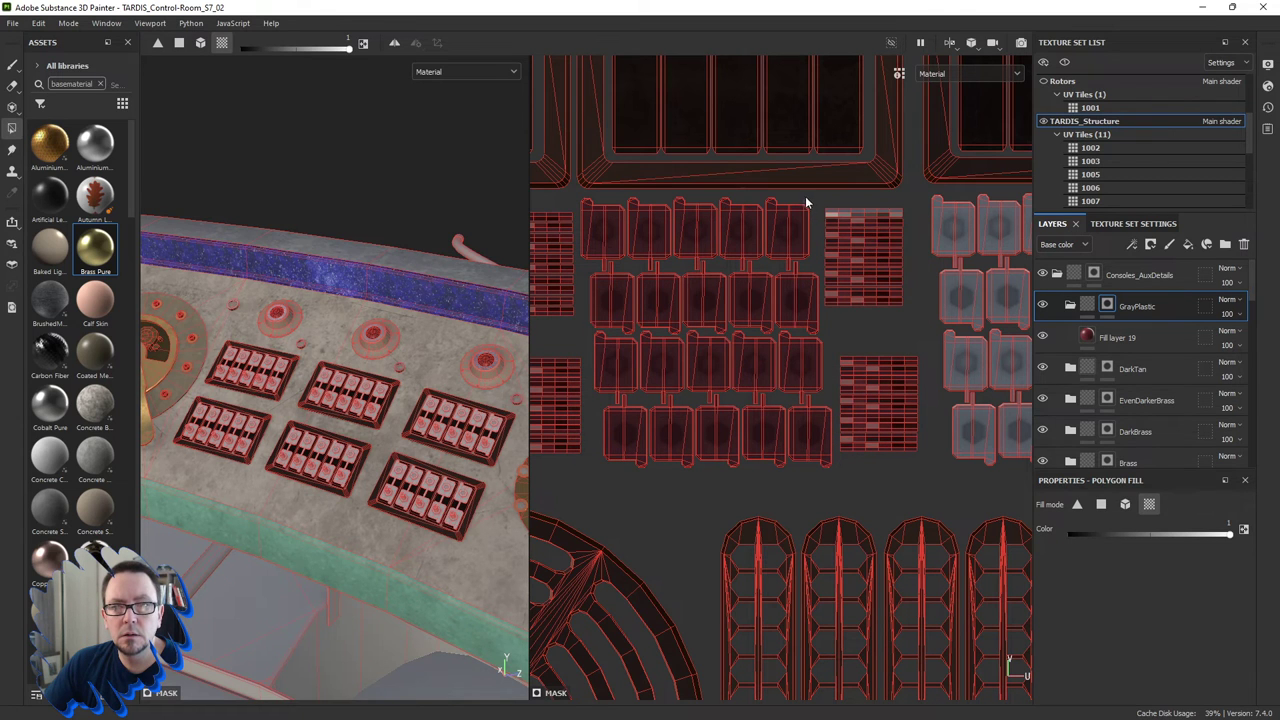
pyautogui.moveTo(905, 250); pyautogui.dragTo(699, 272, button='middle')
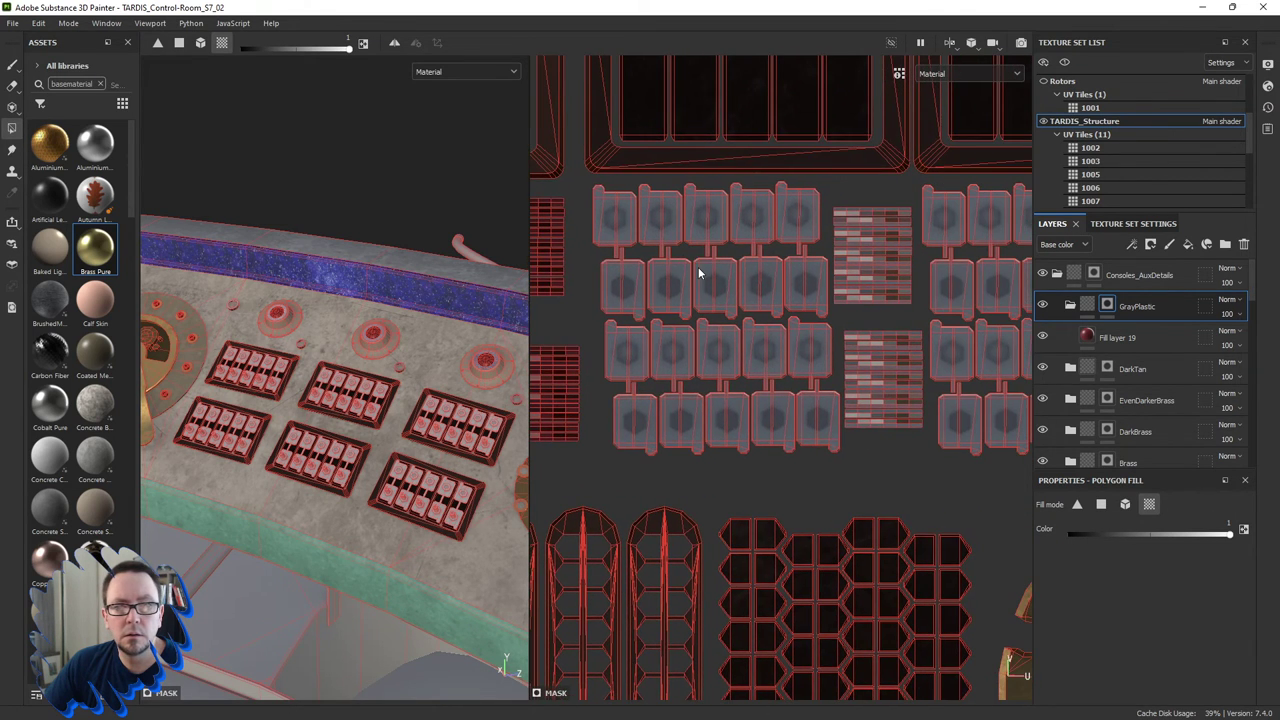
pyautogui.moveTo(585, 188)
pyautogui.mouseDown()
pyautogui.moveTo(701, 239)
pyautogui.moveTo(817, 329)
pyautogui.moveTo(940, 467)
pyautogui.mouseUp()
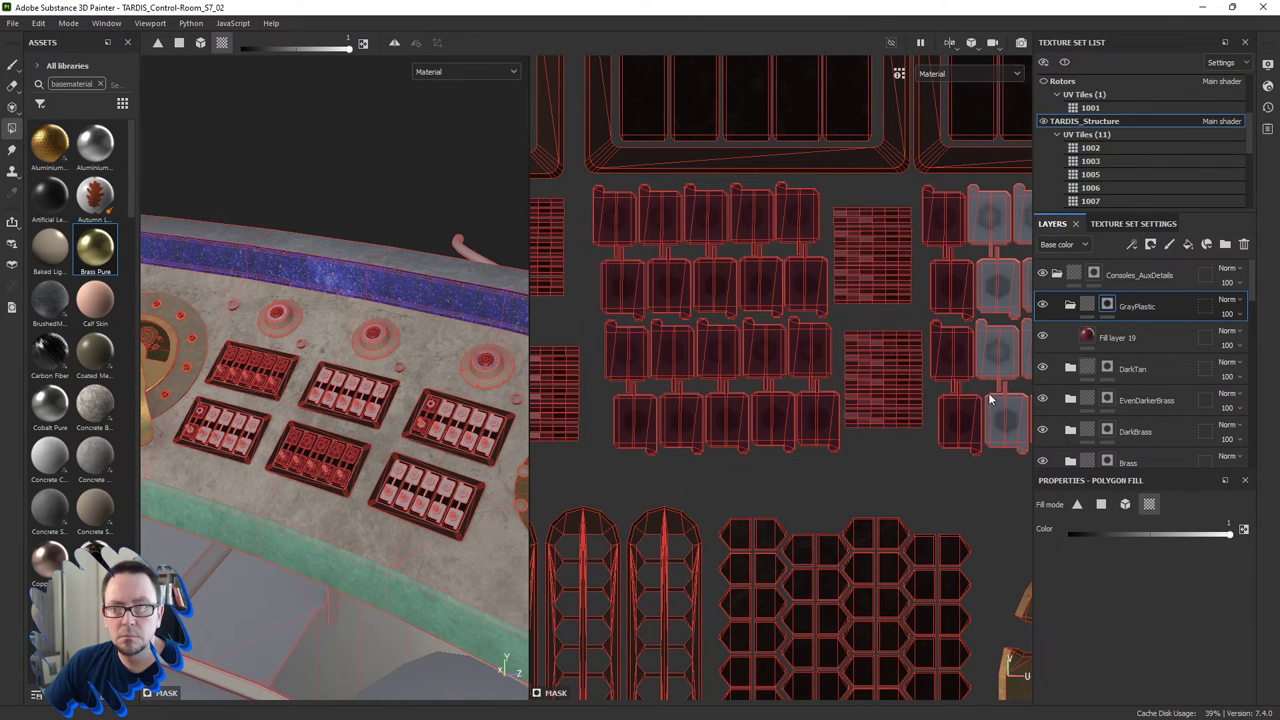
pyautogui.moveTo(940, 467)
pyautogui.mouseDown(button='middle')
pyautogui.moveTo(856, 387)
pyautogui.moveTo(673, 373)
pyautogui.mouseUp(button='middle')
pyautogui.moveTo(567, 178)
pyautogui.mouseDown()
pyautogui.moveTo(709, 224)
pyautogui.moveTo(862, 359)
pyautogui.moveTo(869, 438)
pyautogui.mouseUp()
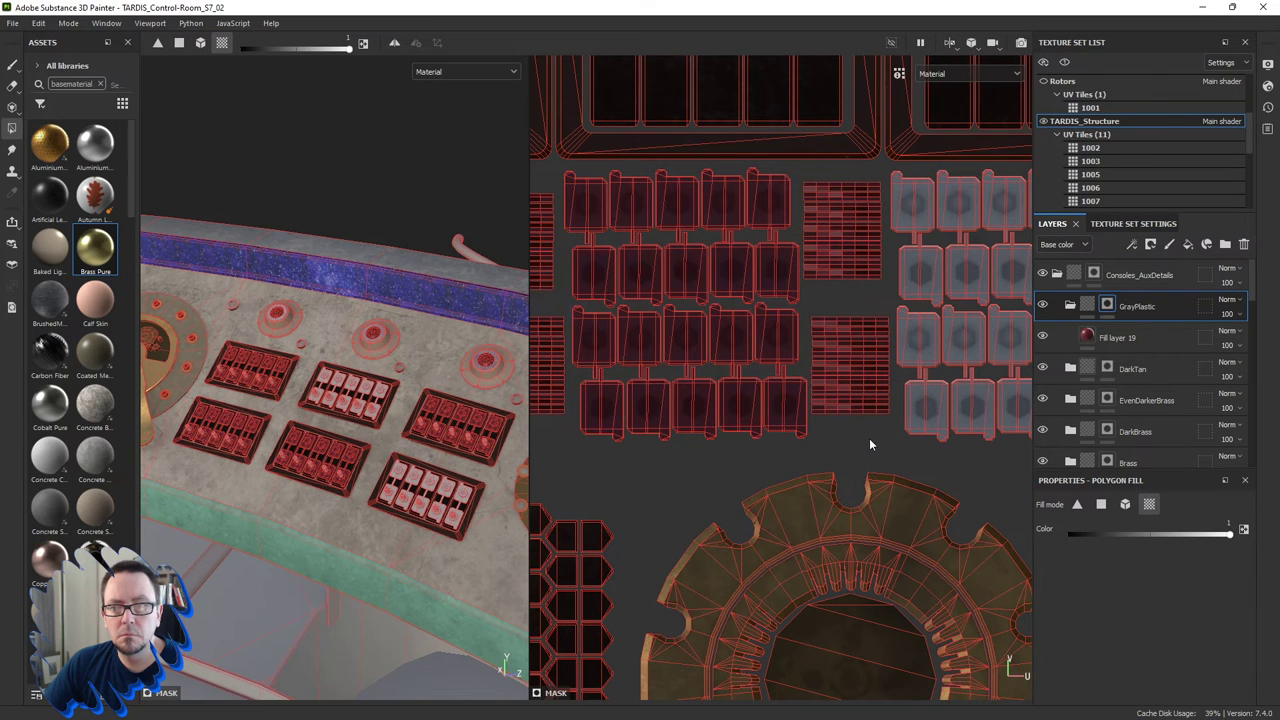
pyautogui.moveTo(869, 438); pyautogui.dragTo(600, 425, button='middle')
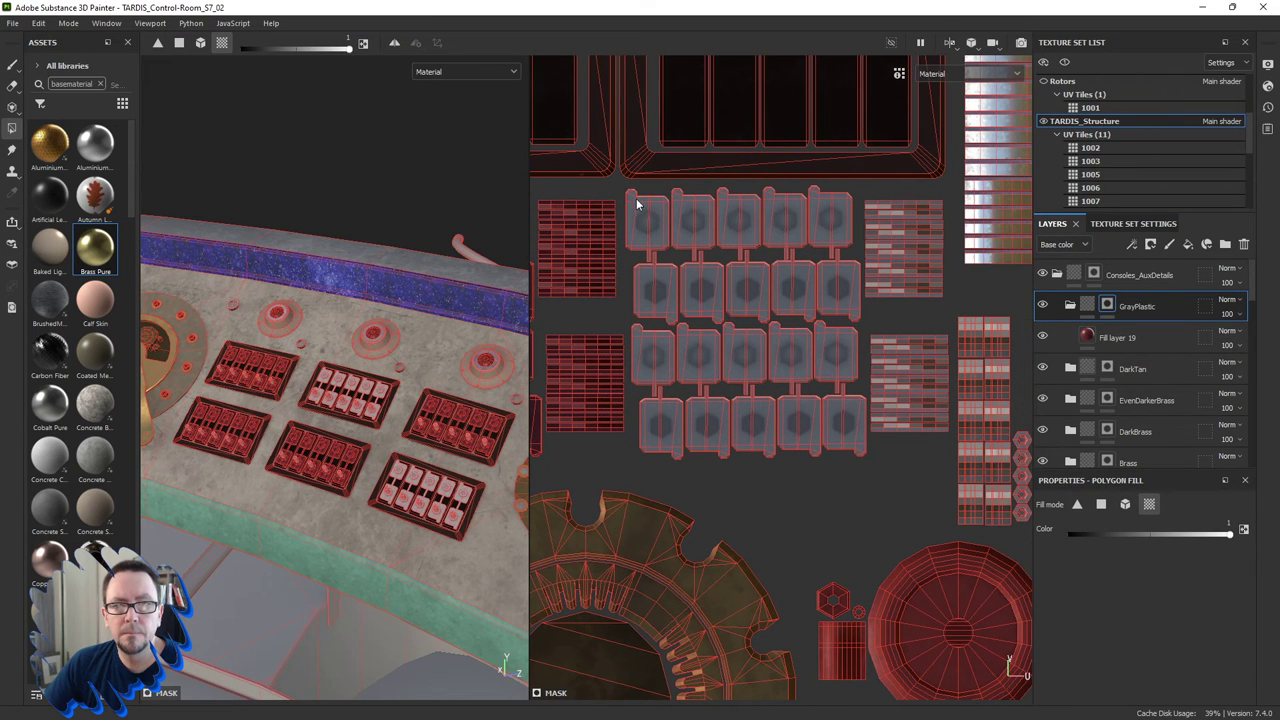
pyautogui.moveTo(636, 198)
pyautogui.mouseDown()
pyautogui.moveTo(745, 258)
pyautogui.moveTo(862, 358)
pyautogui.moveTo(905, 416)
pyautogui.moveTo(914, 456)
pyautogui.mouseUp()
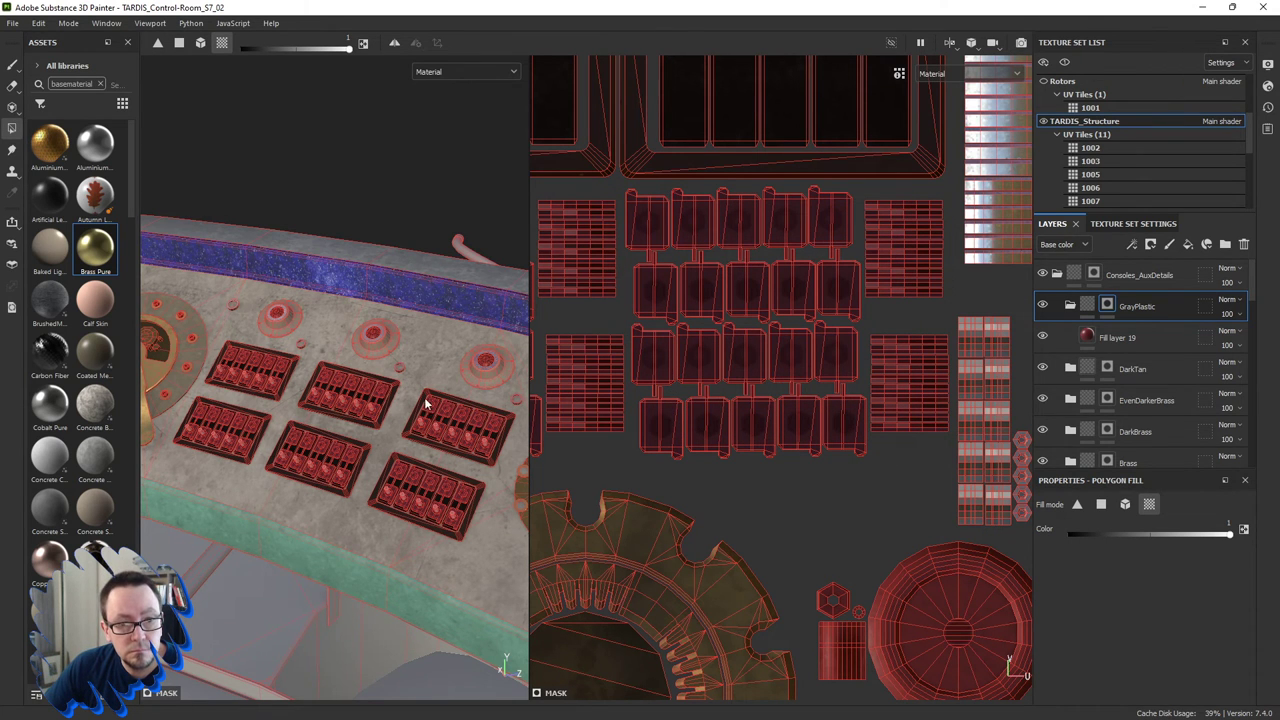
# Add the striped lever islands to the GrayPlastic mask.
pyautogui.scroll(2, 429, 404)
pyautogui.scroll(2, 440, 412)
pyautogui.scroll(2, 442, 440)
pyautogui.scroll(2, 414, 450)
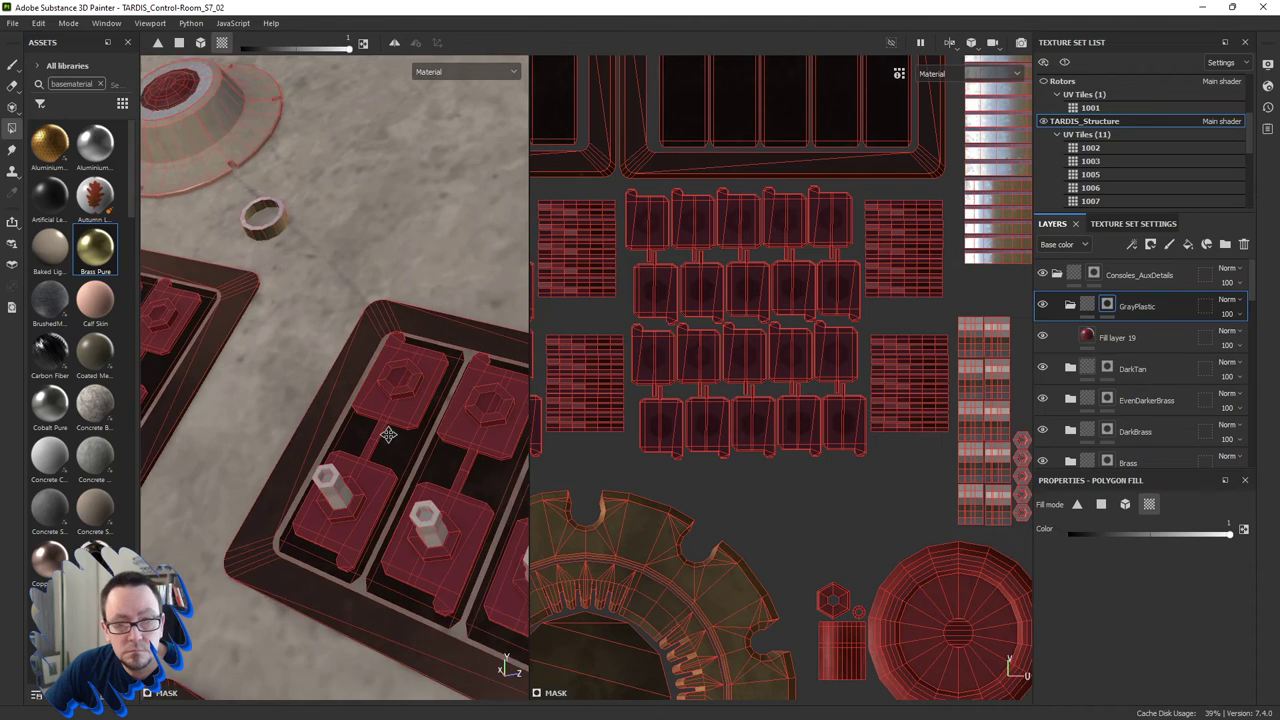
pyautogui.keyDown('alt'); pyautogui.moveTo(366, 423); pyautogui.dragTo(356, 476); pyautogui.keyUp('alt')
pyautogui.moveTo(1003, 353); pyautogui.dragTo(828, 313, button='middle')
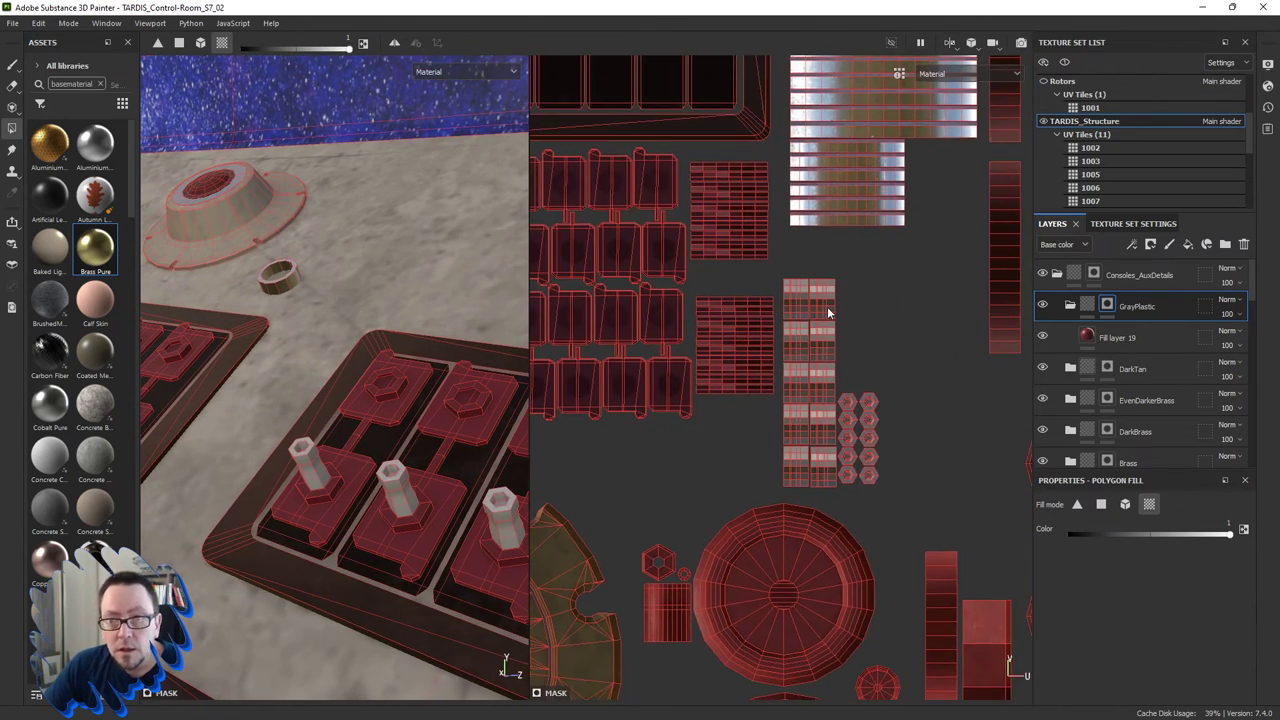
pyautogui.moveTo(780, 272); pyautogui.dragTo(900, 489)
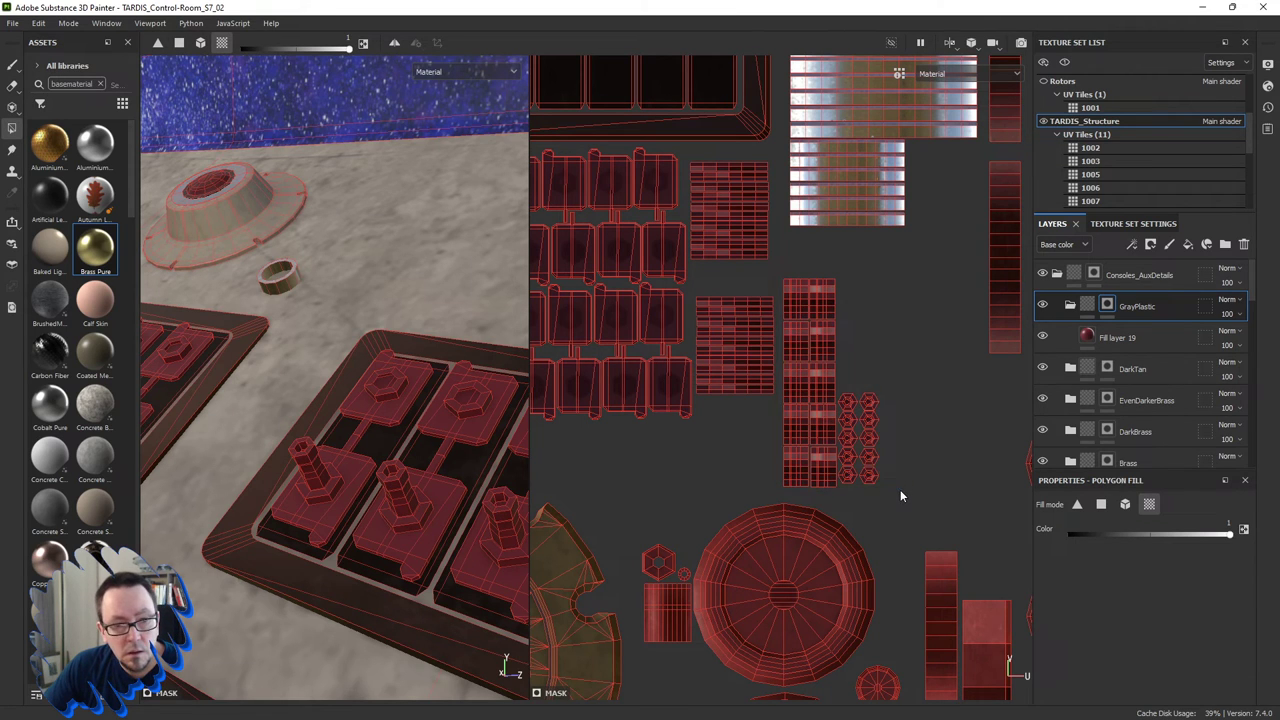
pyautogui.scroll(-4, 730, 415)
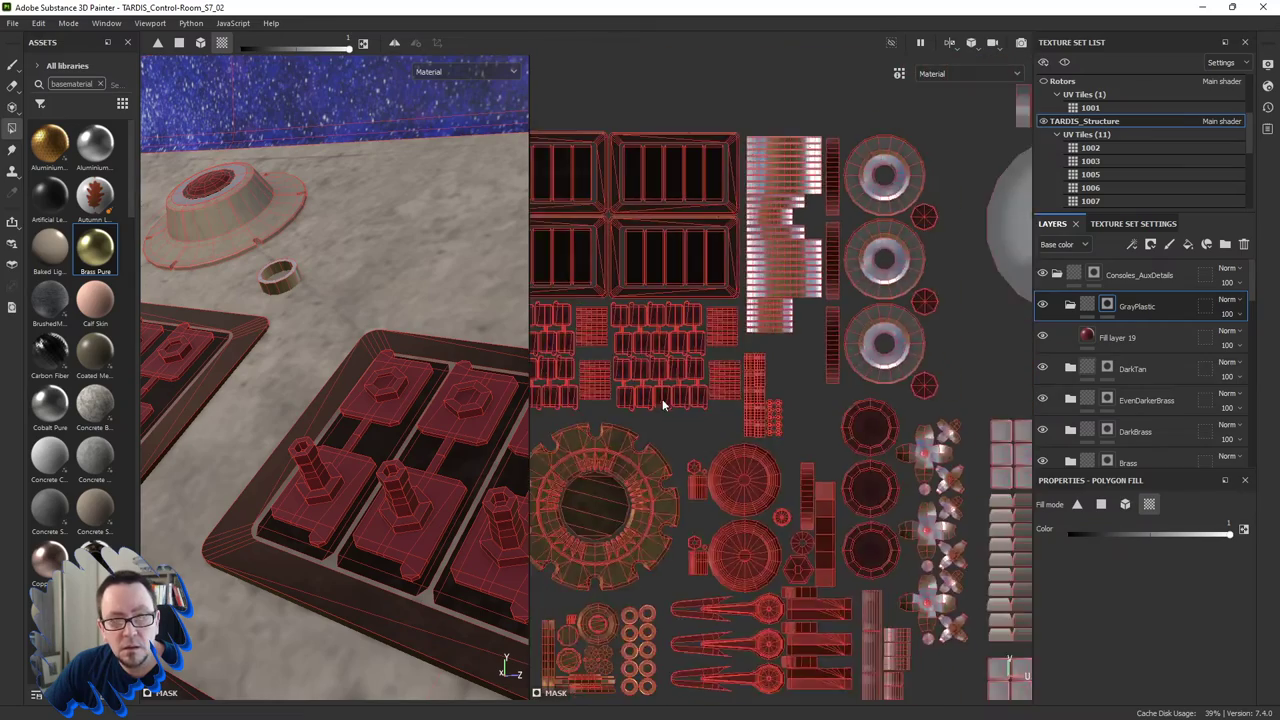
pyautogui.scroll(4, 896, 375)
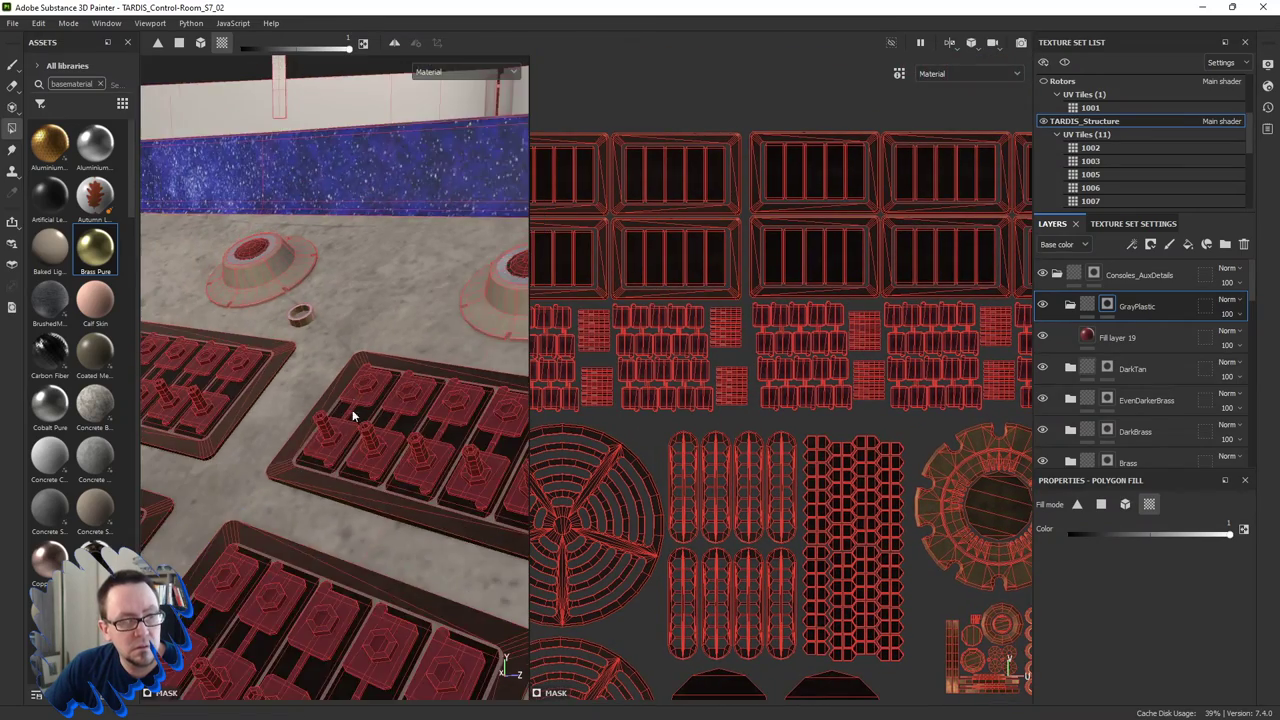
pyautogui.moveTo(352, 409)
pyautogui.keyDown('alt'); pyautogui.mouseDown()
pyautogui.moveTo(409, 344)
pyautogui.moveTo(300, 379)
pyautogui.moveTo(215, 360)
pyautogui.moveTo(306, 397)
pyautogui.moveTo(268, 446)
pyautogui.moveTo(397, 506)
pyautogui.moveTo(351, 467)
pyautogui.moveTo(527, 493)
pyautogui.mouseUp(); pyautogui.keyUp('alt')
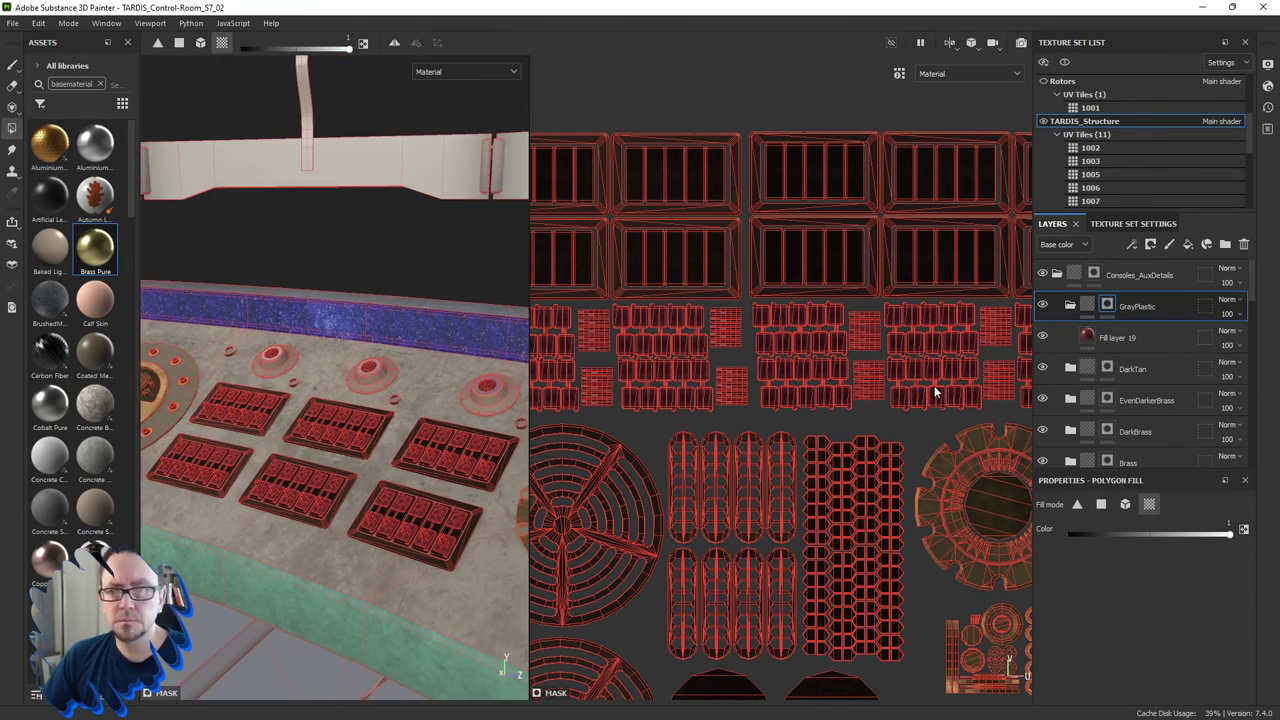
# Apply the Plastic Grainy material from the Assets panel to Fill layer 19.
pyautogui.click(1086, 337)
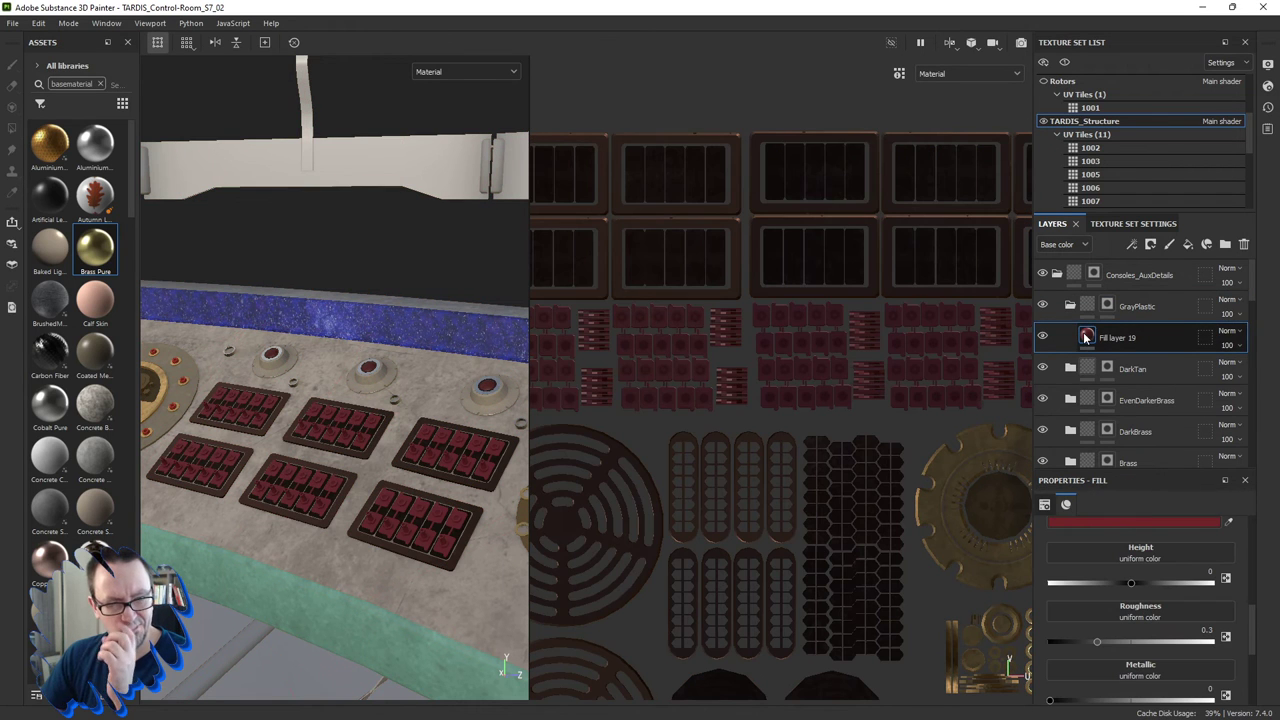
pyautogui.scroll(3, 402, 497)
pyautogui.scroll(3, 500, 437)
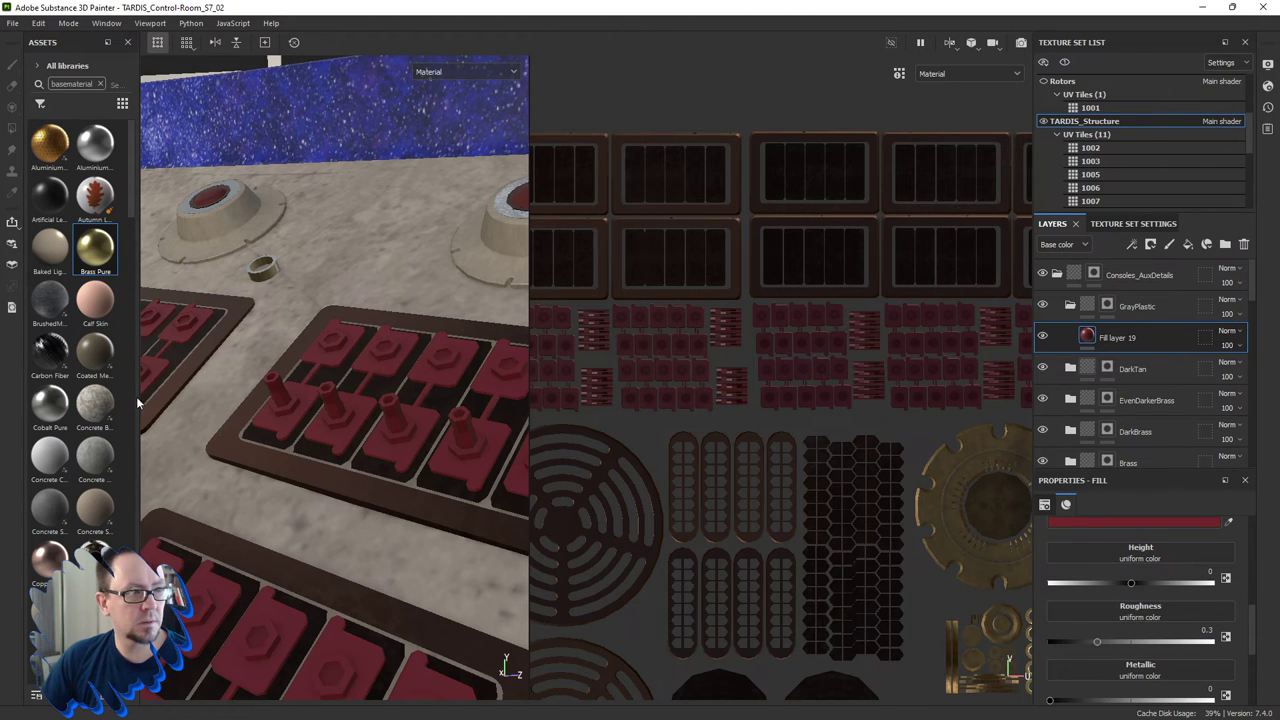
pyautogui.scroll(-3, 70, 408)
pyautogui.scroll(-3, 70, 408)
pyautogui.scroll(-3, 70, 408)
pyautogui.scroll(-3, 70, 408)
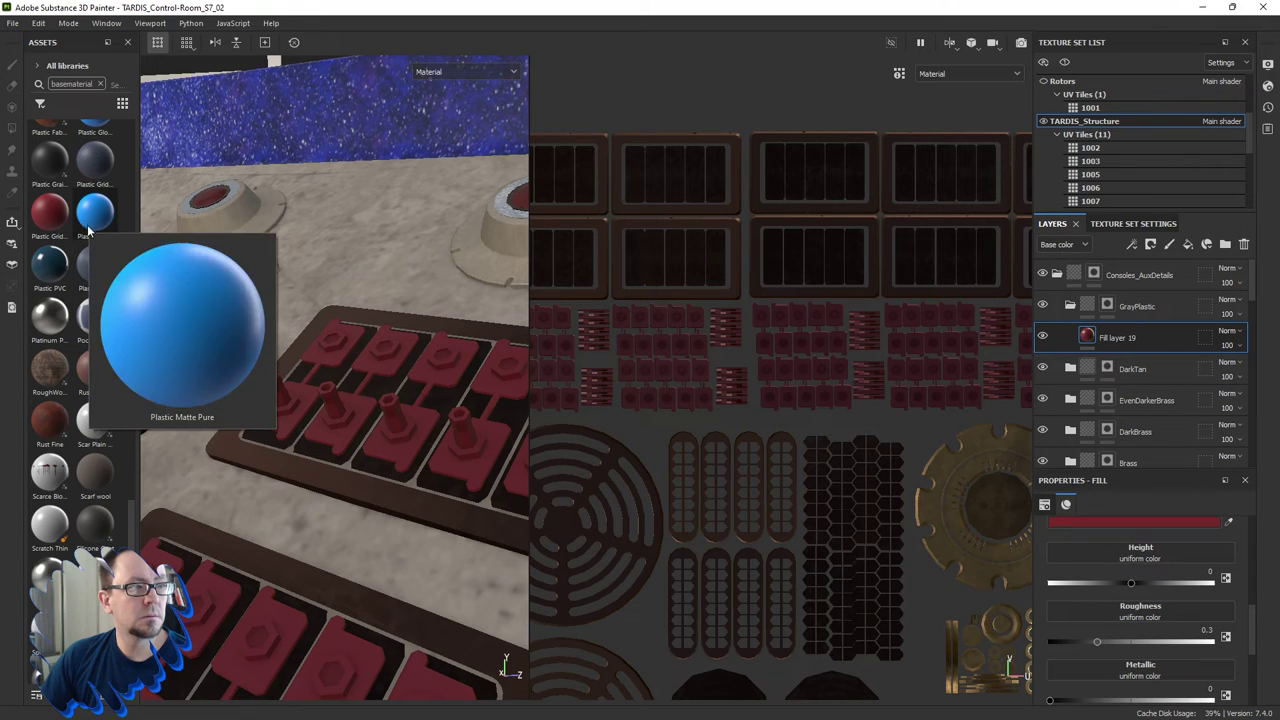
pyautogui.scroll(3, 88, 232)
pyautogui.moveTo(50, 322)
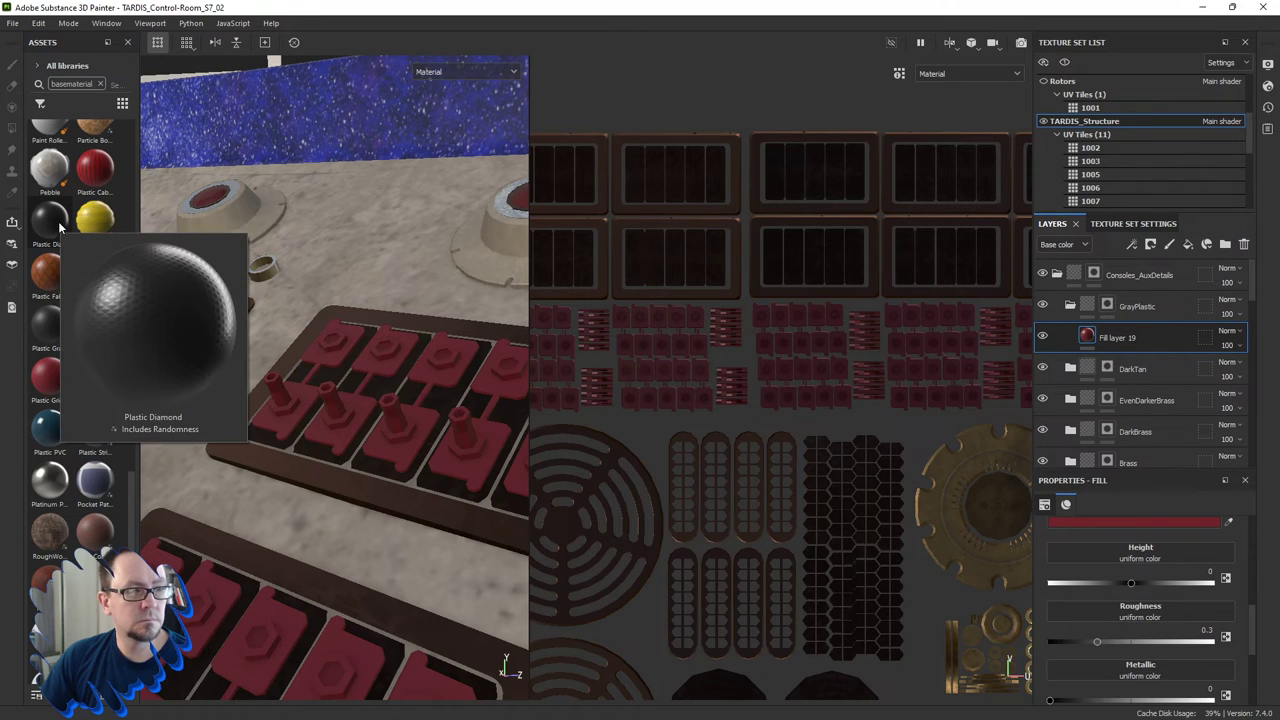
pyautogui.click(47, 328)
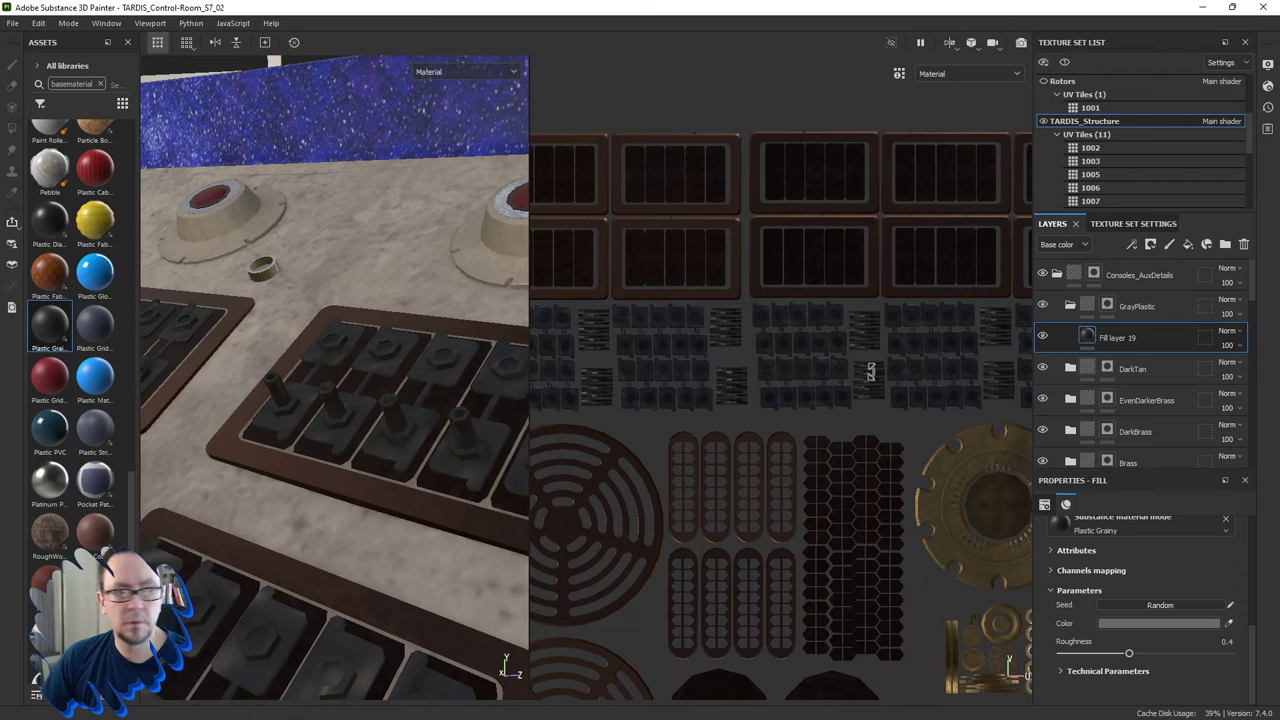
pyautogui.scroll(3, 85, 340)
pyautogui.scroll(3, 95, 346)
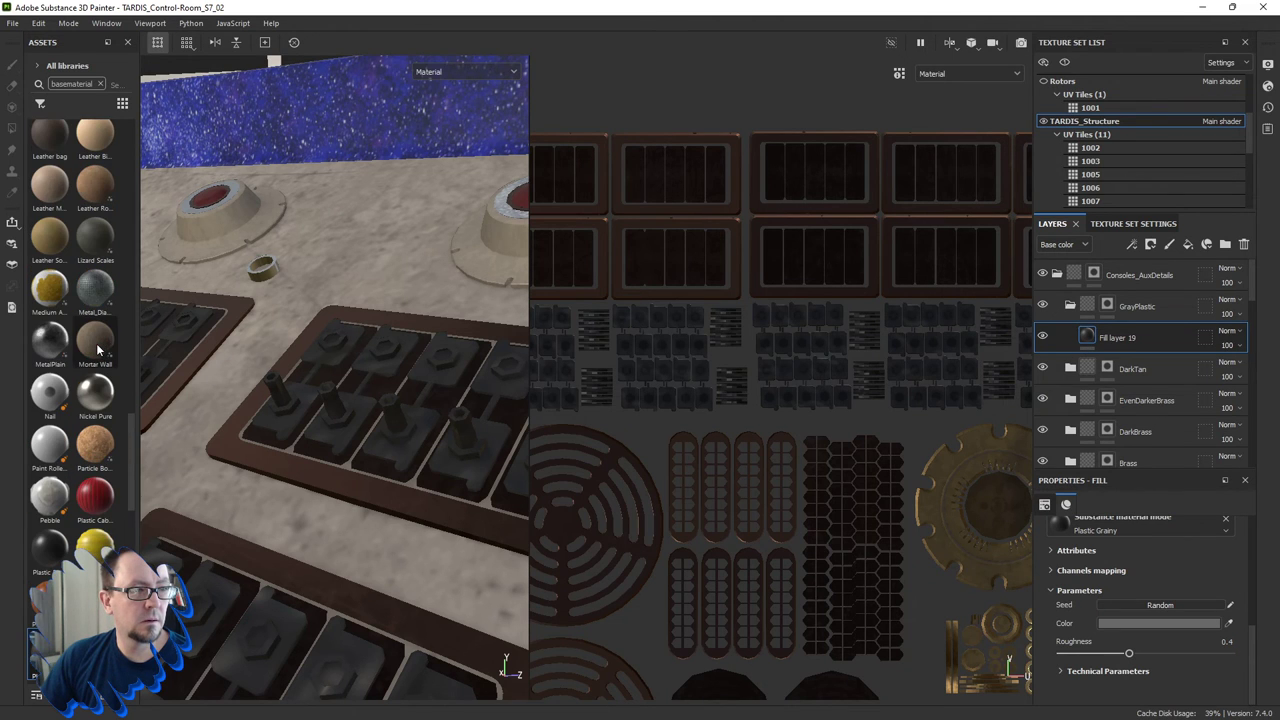
pyautogui.scroll(3, 92, 258)
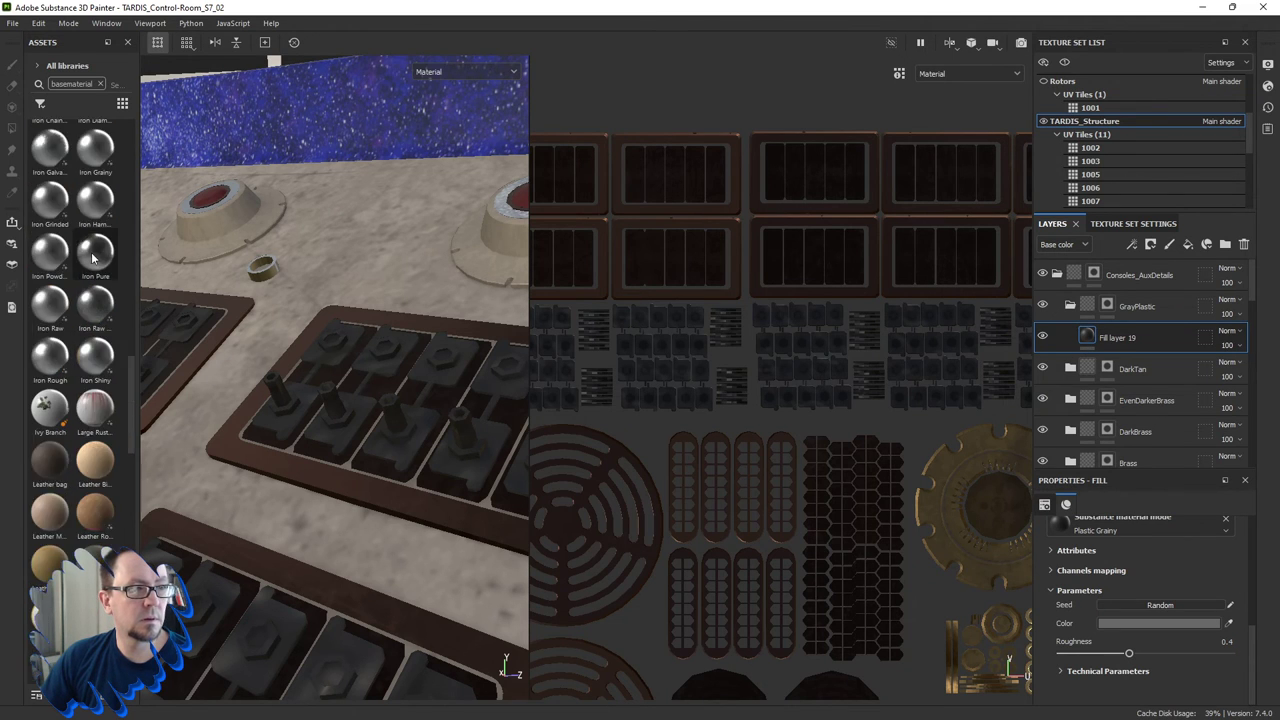
pyautogui.scroll(5, 93, 266)
pyautogui.scroll(3, 93, 266)
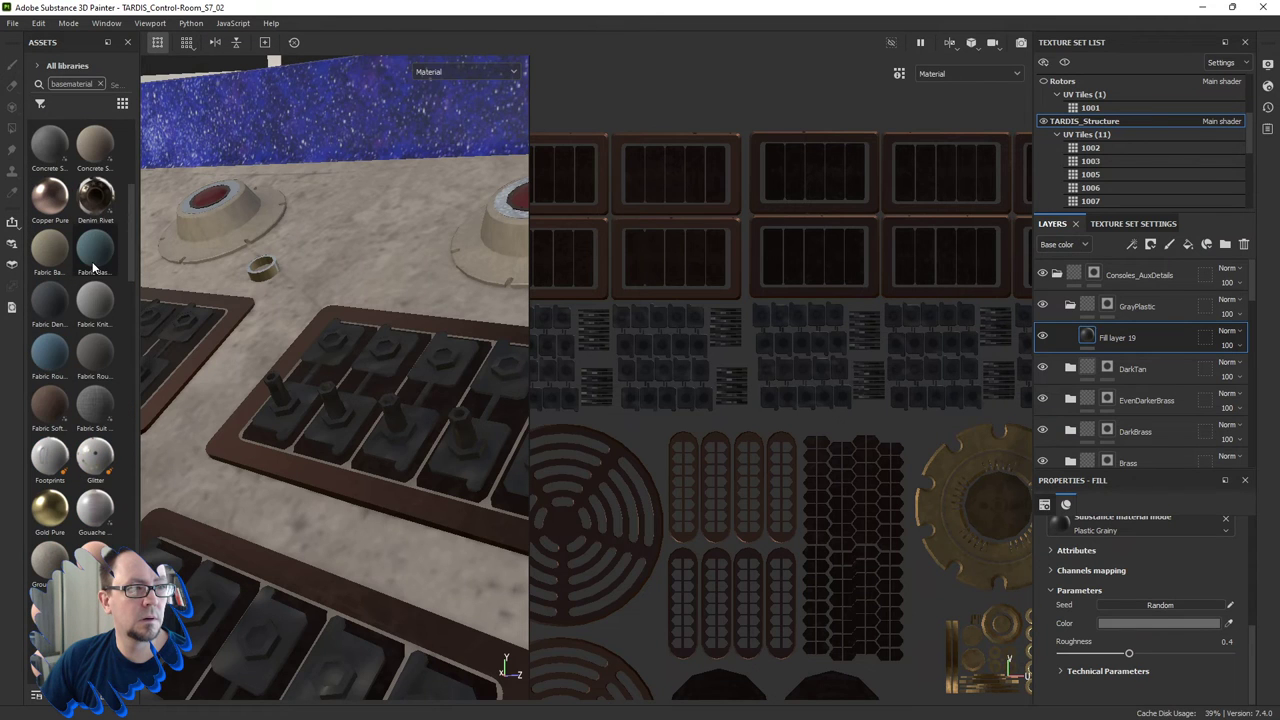
pyautogui.scroll(-3, 93, 267)
# Remove the material from Fill layer 19 and set its base colour to grey 797979.
pyautogui.moveTo(93, 267); pyautogui.dragTo(452, 272)
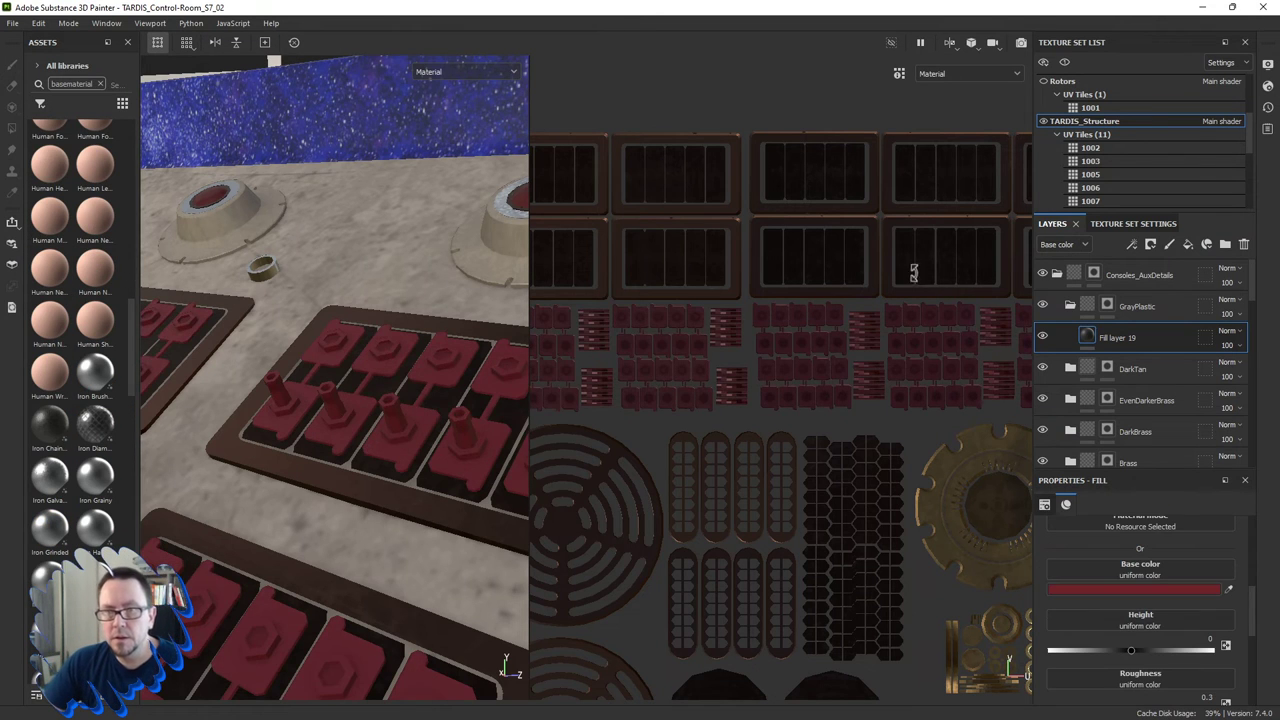
pyautogui.click(1102, 589)
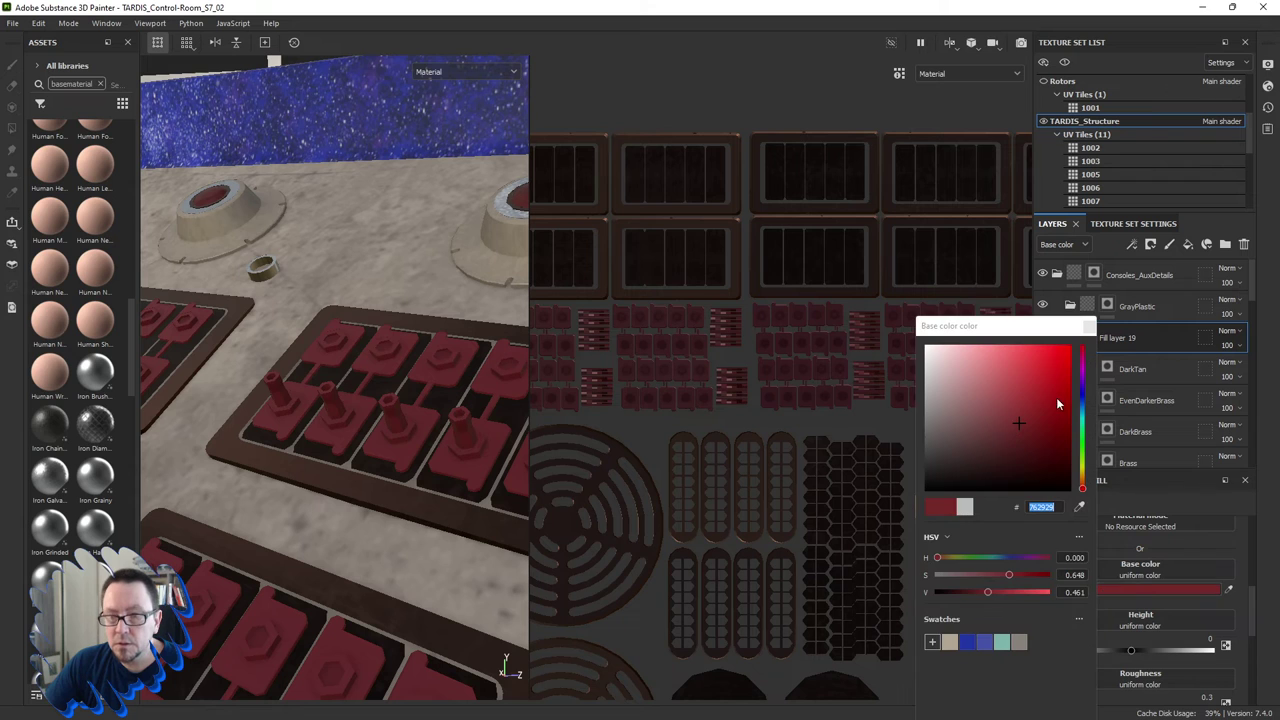
pyautogui.write('797979')
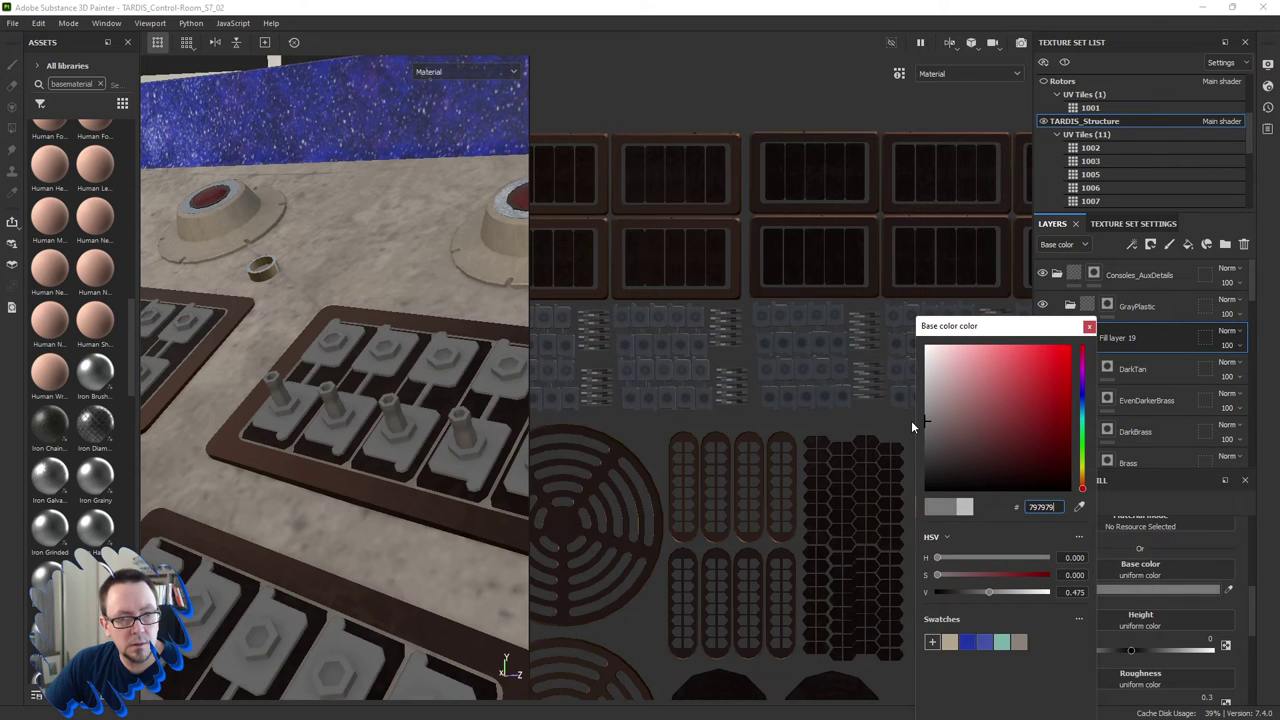
pyautogui.press('Return')
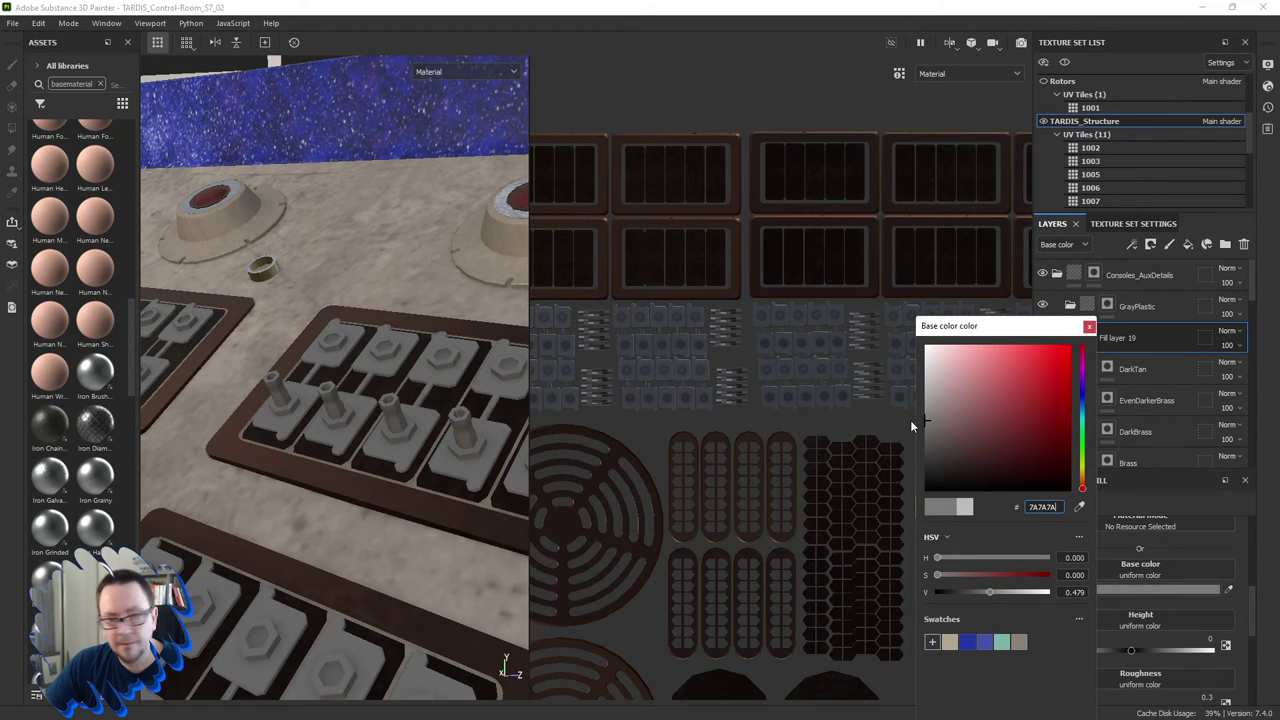
pyautogui.moveTo(357, 370)
pyautogui.keyDown('alt'); pyautogui.mouseDown()
pyautogui.moveTo(393, 425)
pyautogui.moveTo(363, 436)
pyautogui.mouseUp(); pyautogui.keyUp('alt')
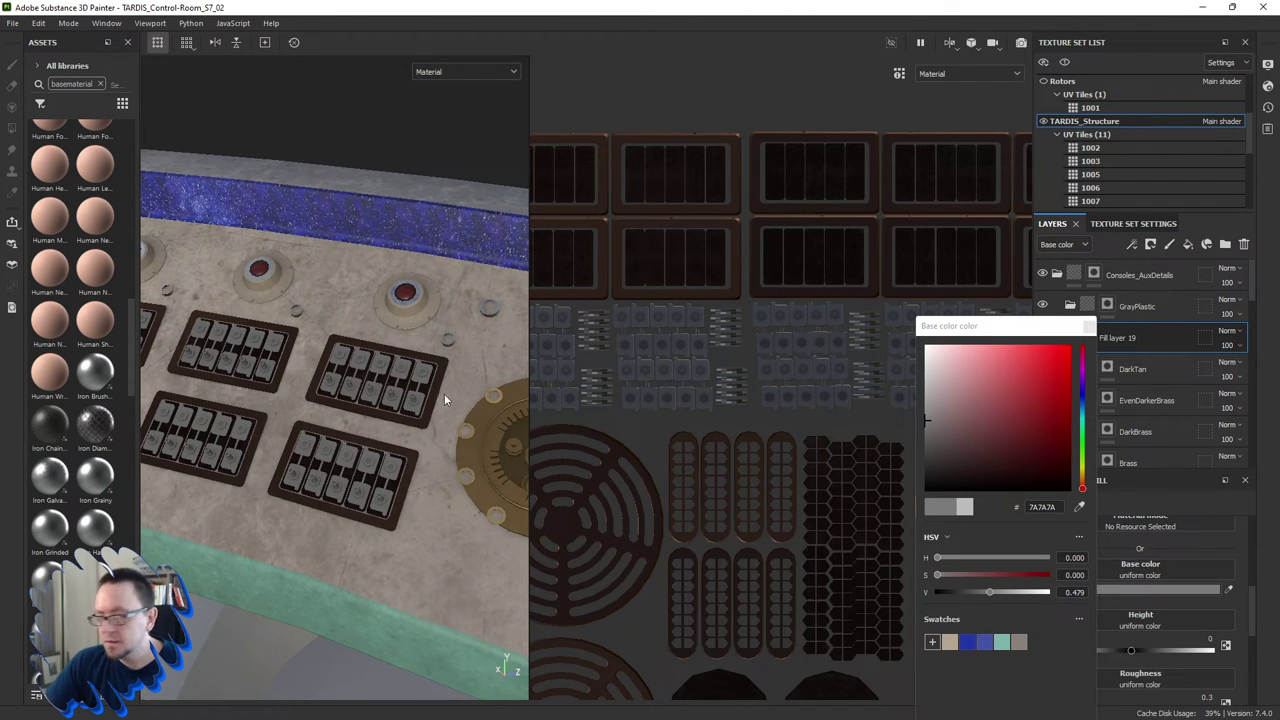
pyautogui.scroll(-3, 767, 405)
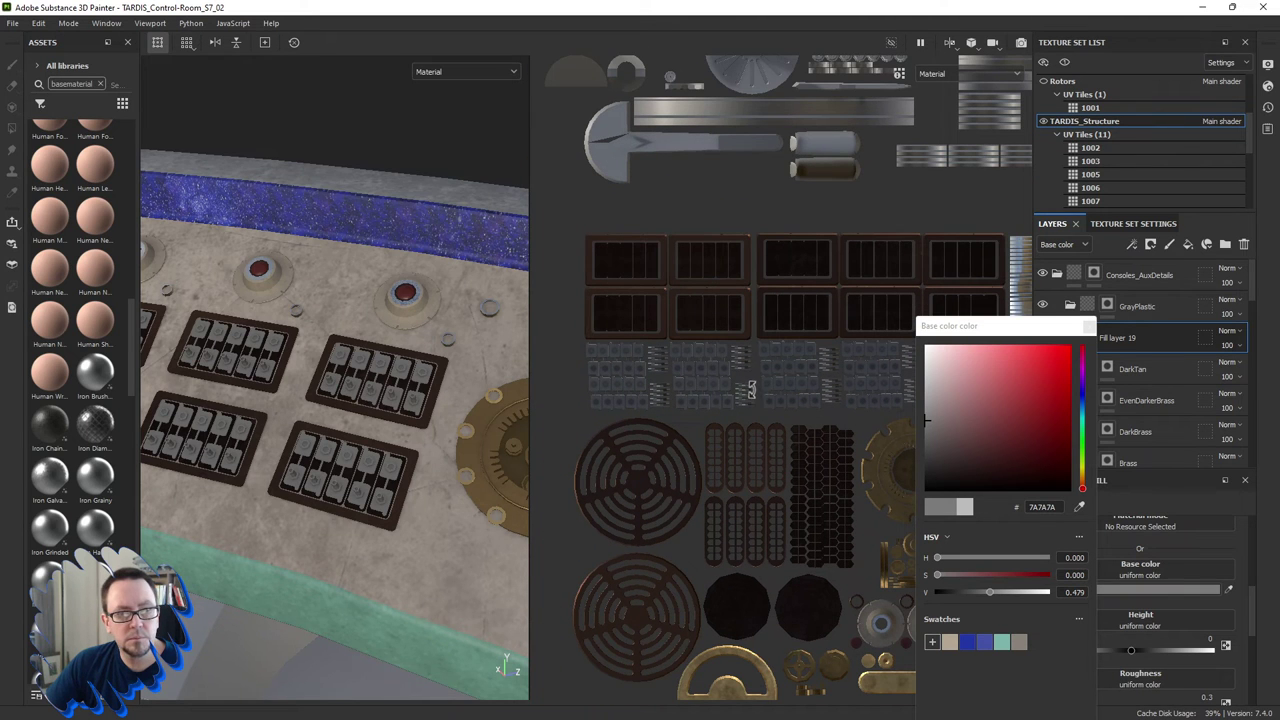
pyautogui.scroll(-1, 765, 389)
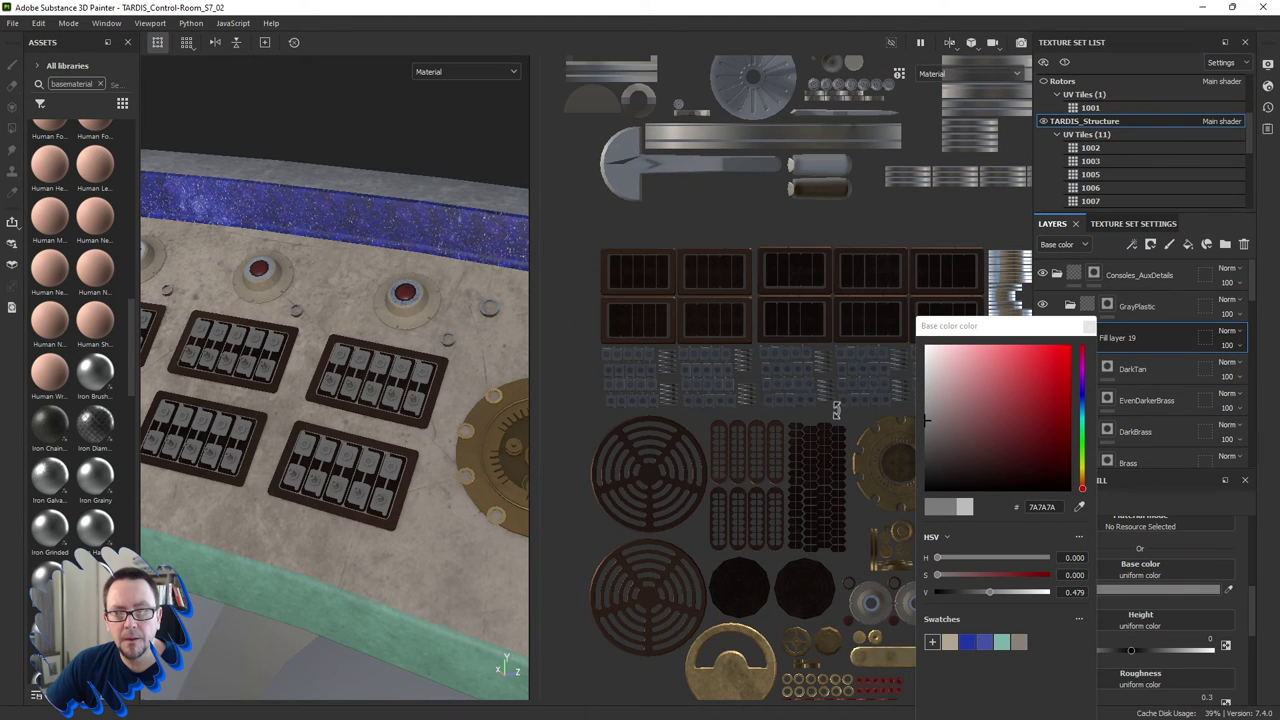
# Check the grey switches in the UV view and reselect Fill layer 19.
pyautogui.moveTo(836, 408); pyautogui.dragTo(813, 443, button='middle')
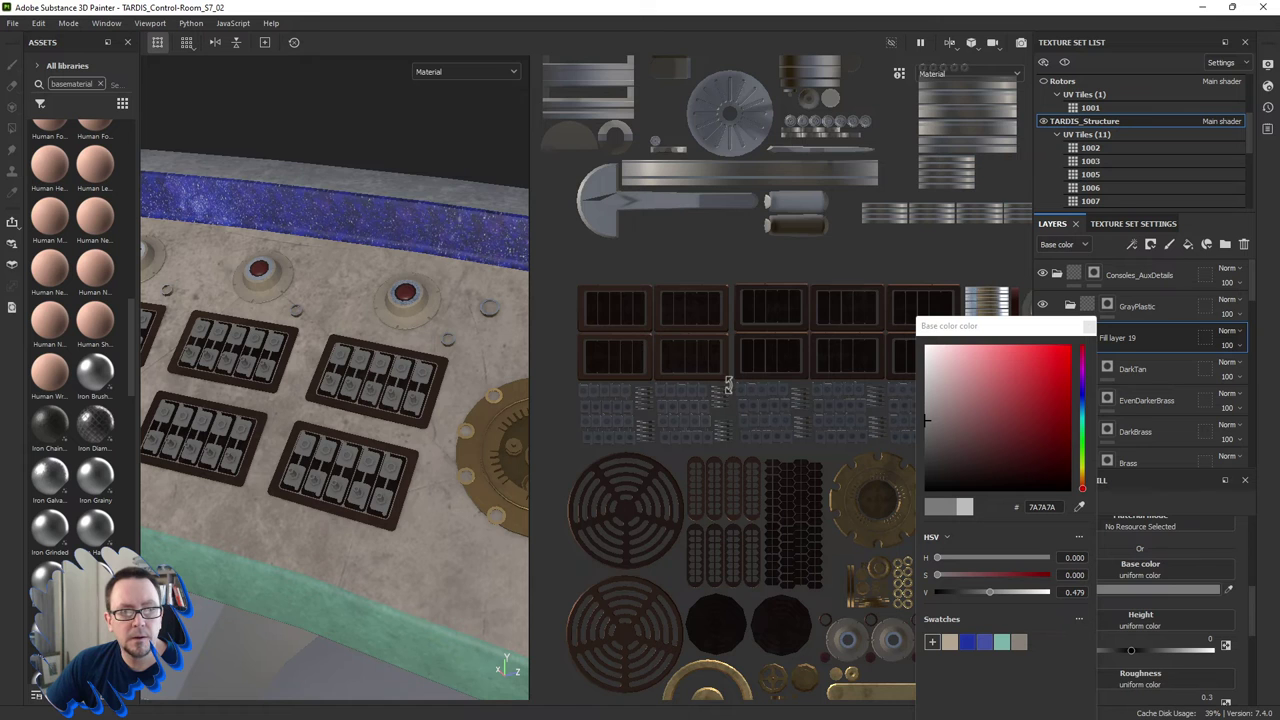
pyautogui.moveTo(729, 386); pyautogui.dragTo(780, 353, button='middle')
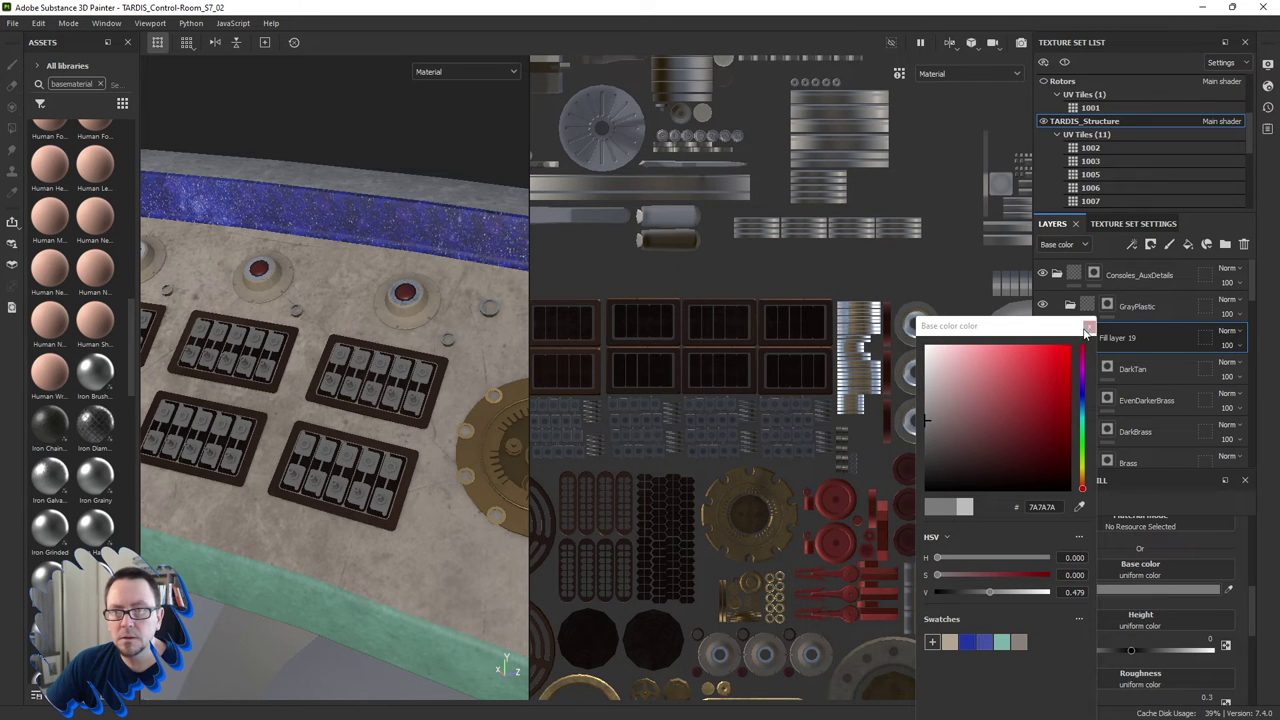
pyautogui.click(1088, 328)
pyautogui.click(1107, 309)
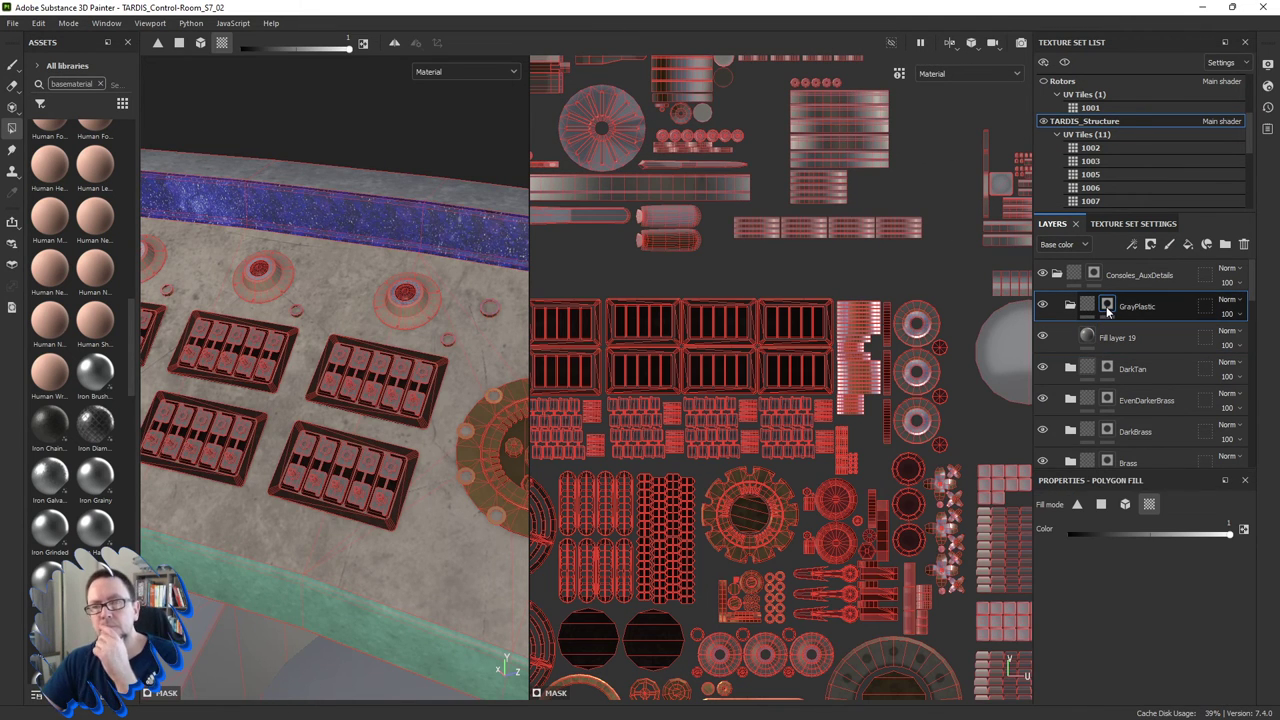
pyautogui.click(1115, 337)
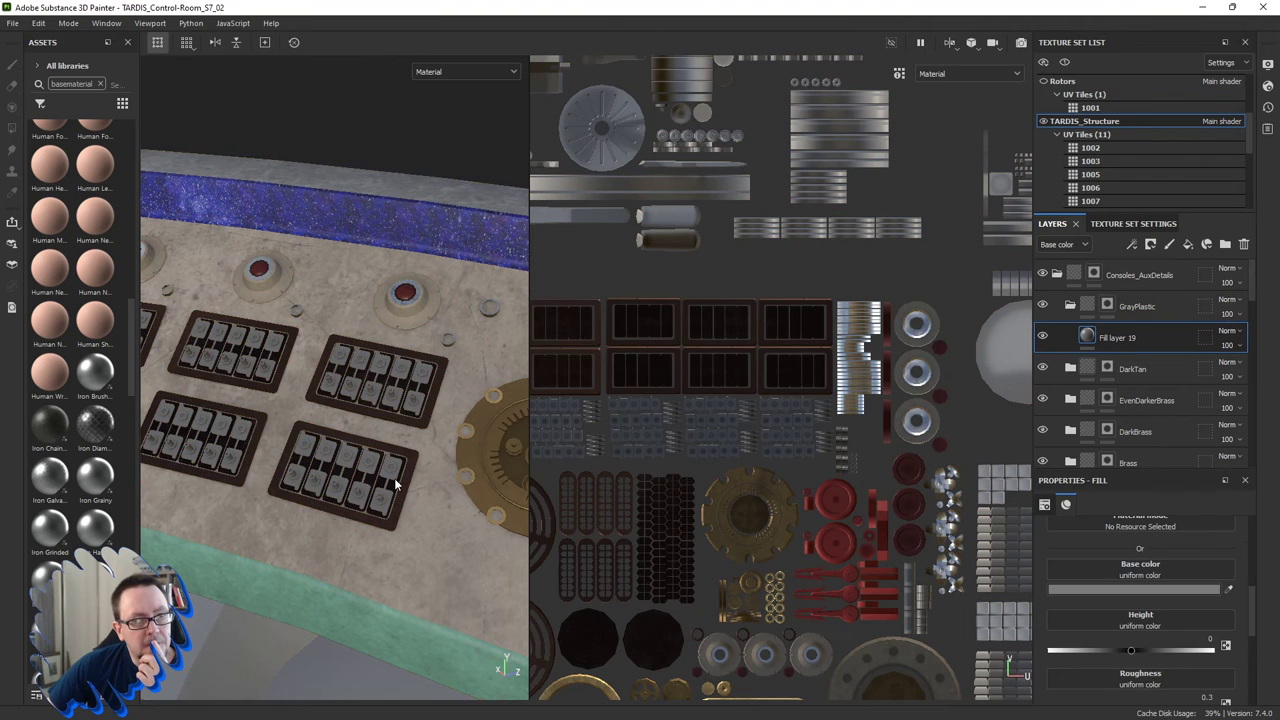
pyautogui.keyDown('alt'); pyautogui.moveTo(394, 478); pyautogui.dragTo(394, 478); pyautogui.keyUp('alt')
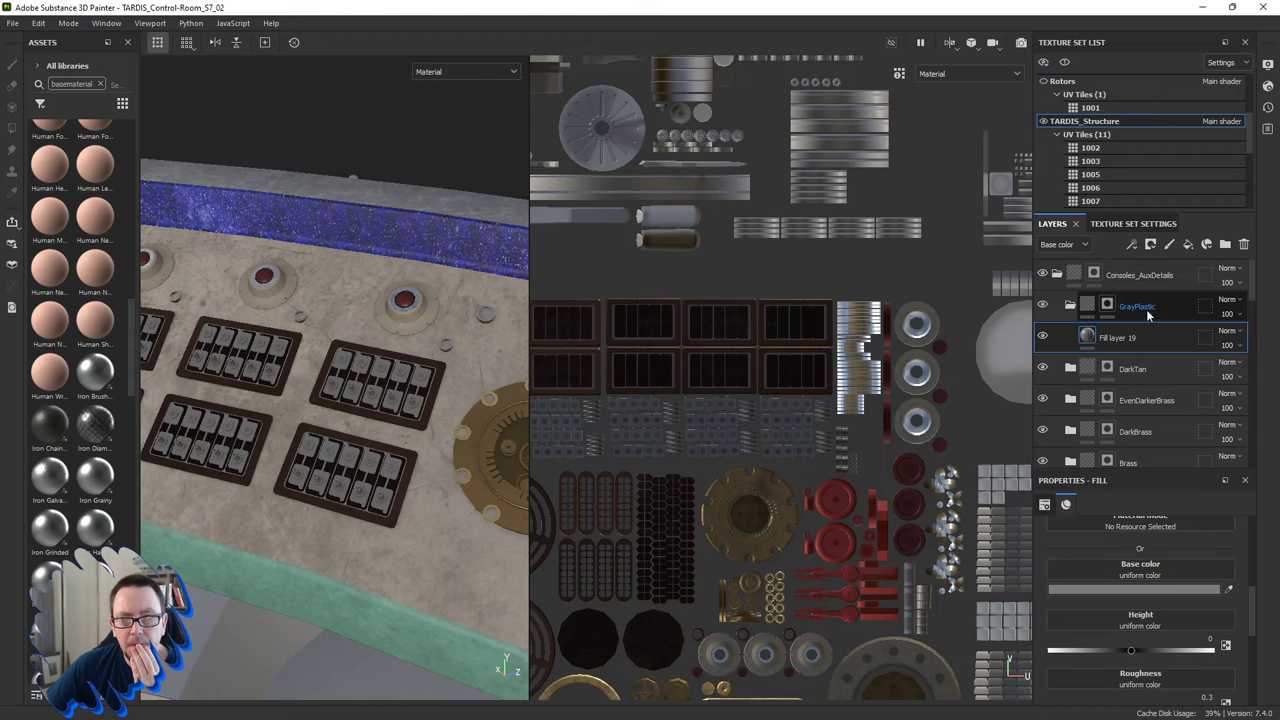
# Toggle the DarkerMetal layer's visibility to check its coverage, then select its mask.
pyautogui.doubleClick(1133, 401)
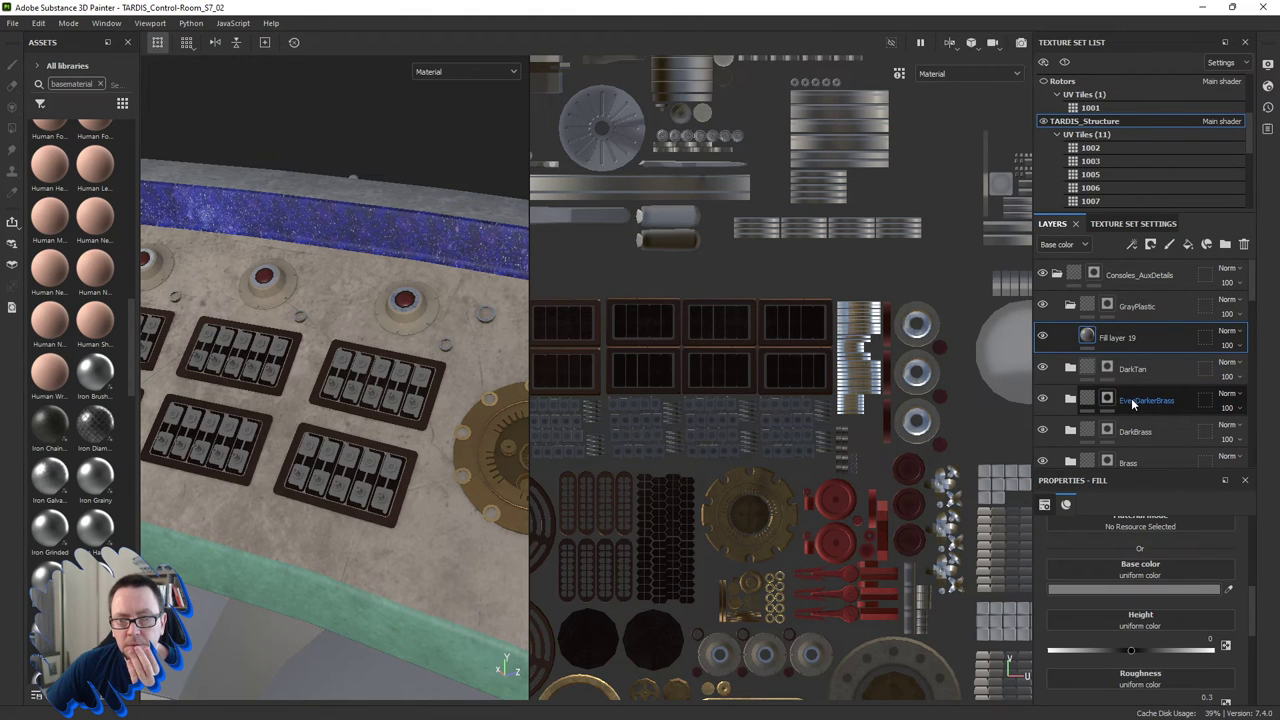
pyautogui.scroll(-5, 1132, 405)
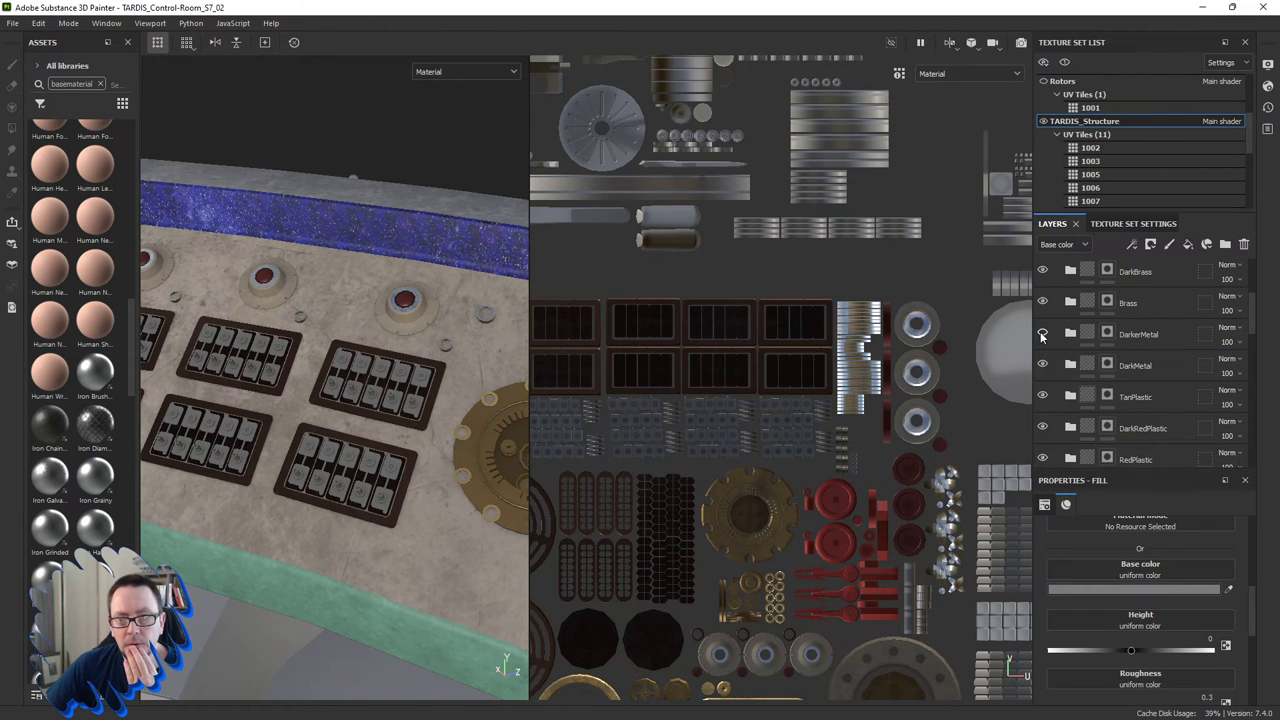
pyautogui.click(1042, 335)
pyautogui.click(1042, 335)
pyautogui.click(1107, 333)
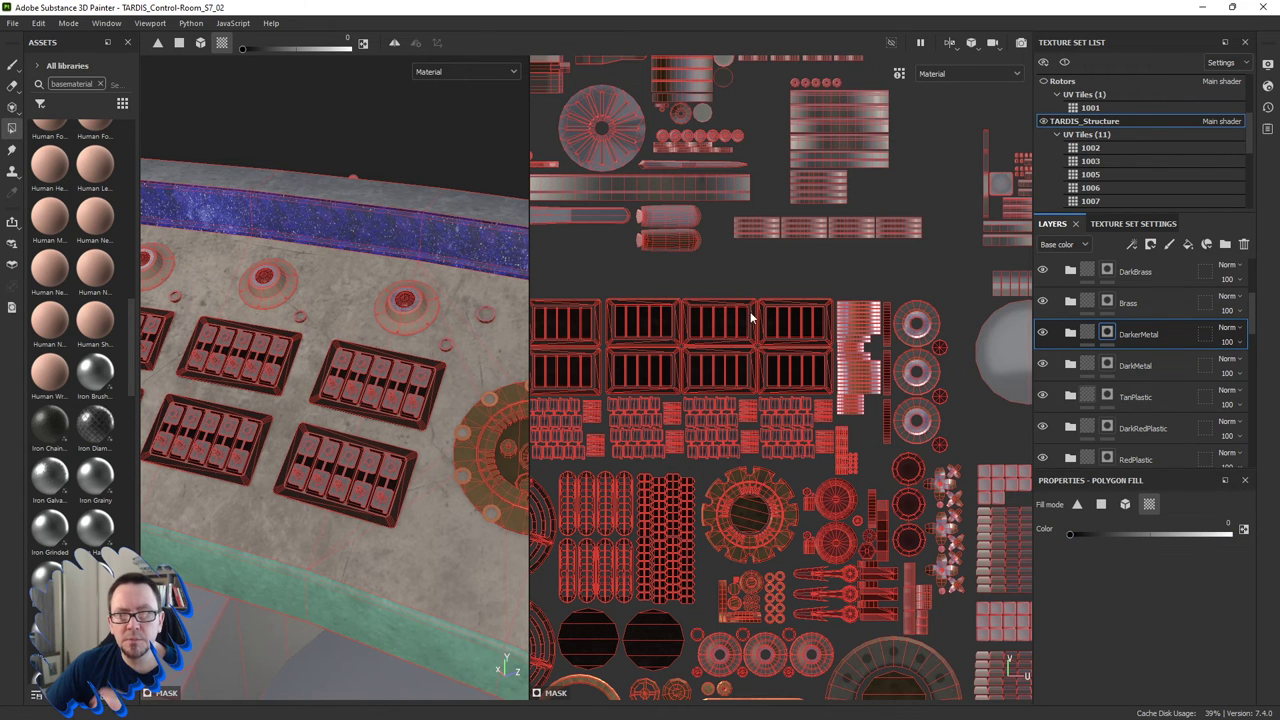
pyautogui.scroll(2, 806, 330)
pyautogui.scroll(3, 806, 330)
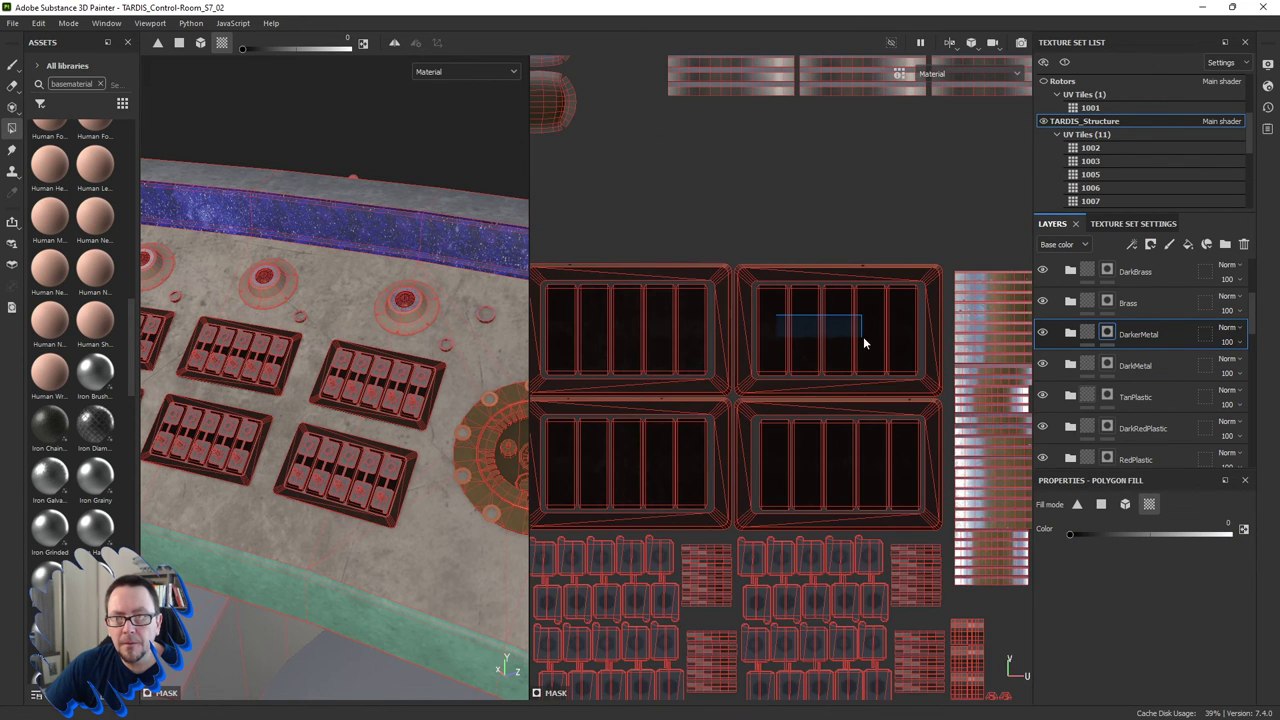
# Fill the right and middle islands' slats into the DarkerMetal mask.
pyautogui.moveTo(776, 318); pyautogui.dragTo(903, 343)
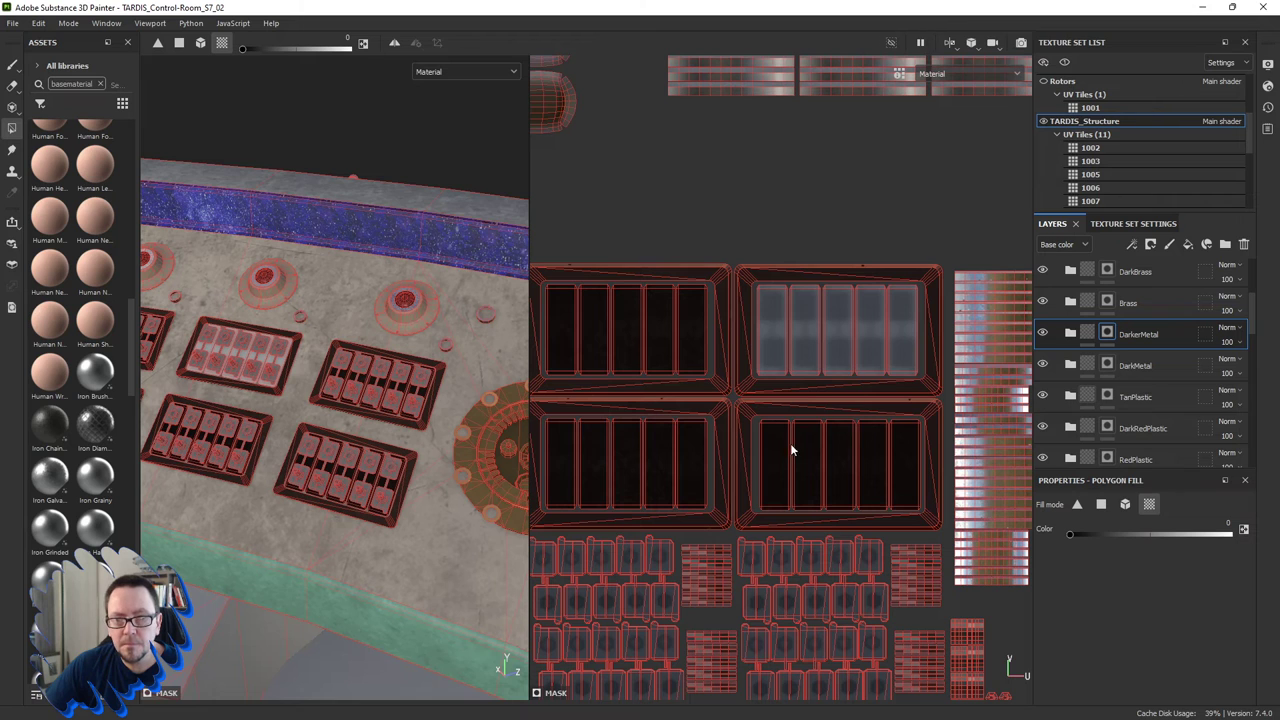
pyautogui.moveTo(894, 458); pyautogui.dragTo(905, 460)
pyautogui.moveTo(738, 438); pyautogui.dragTo(750, 428, button='middle')
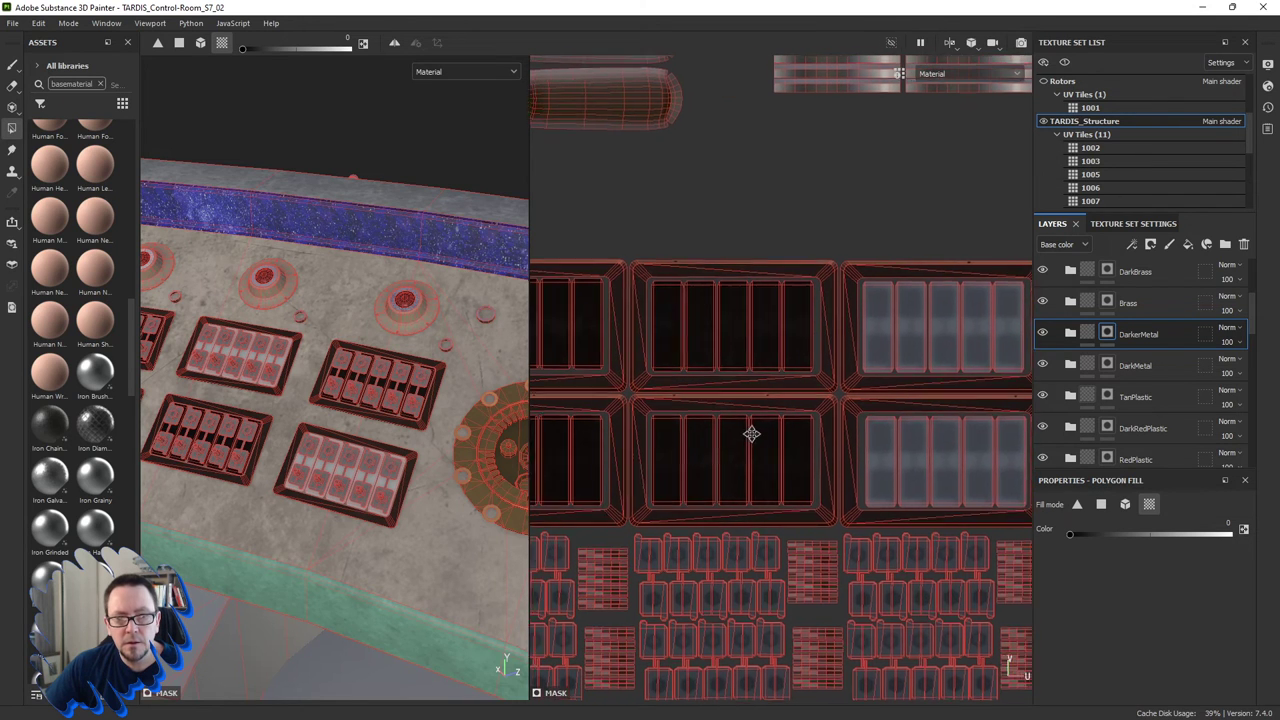
pyautogui.moveTo(668, 440); pyautogui.dragTo(796, 451)
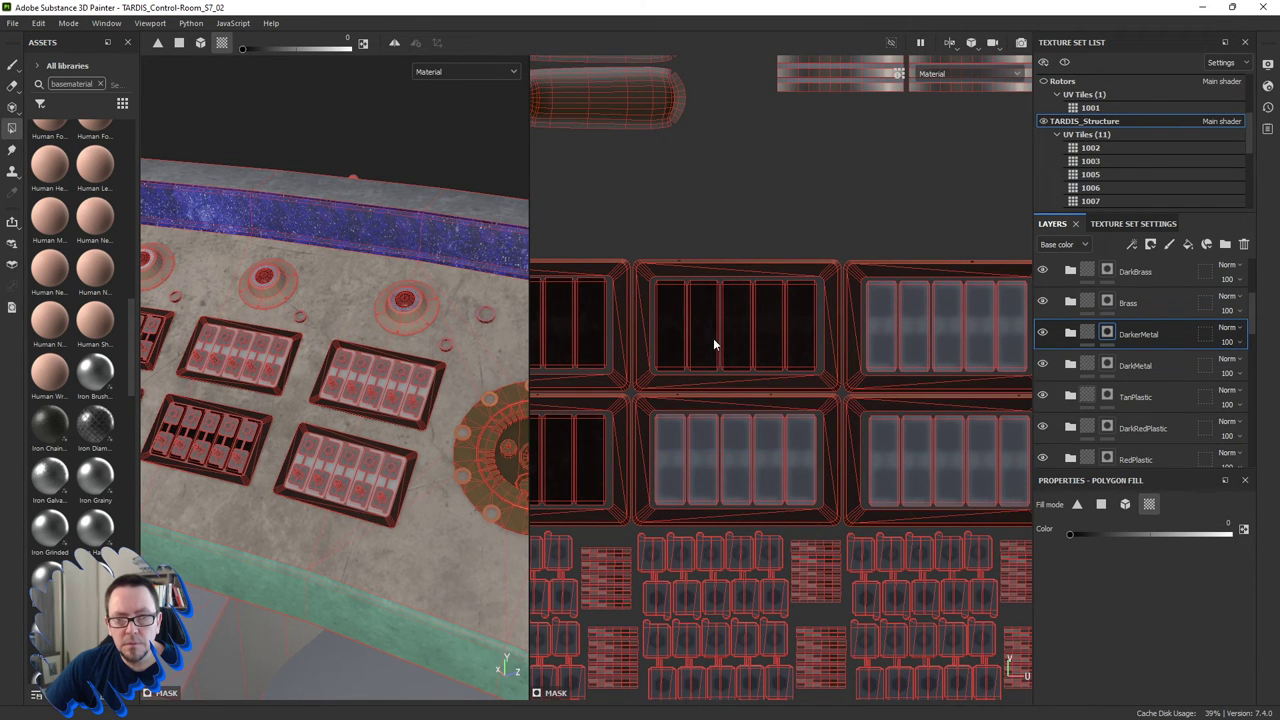
pyautogui.moveTo(677, 318); pyautogui.dragTo(800, 337)
pyautogui.hotkey('ctrl', 'z')
pyautogui.hotkey('ctrl', 'z')
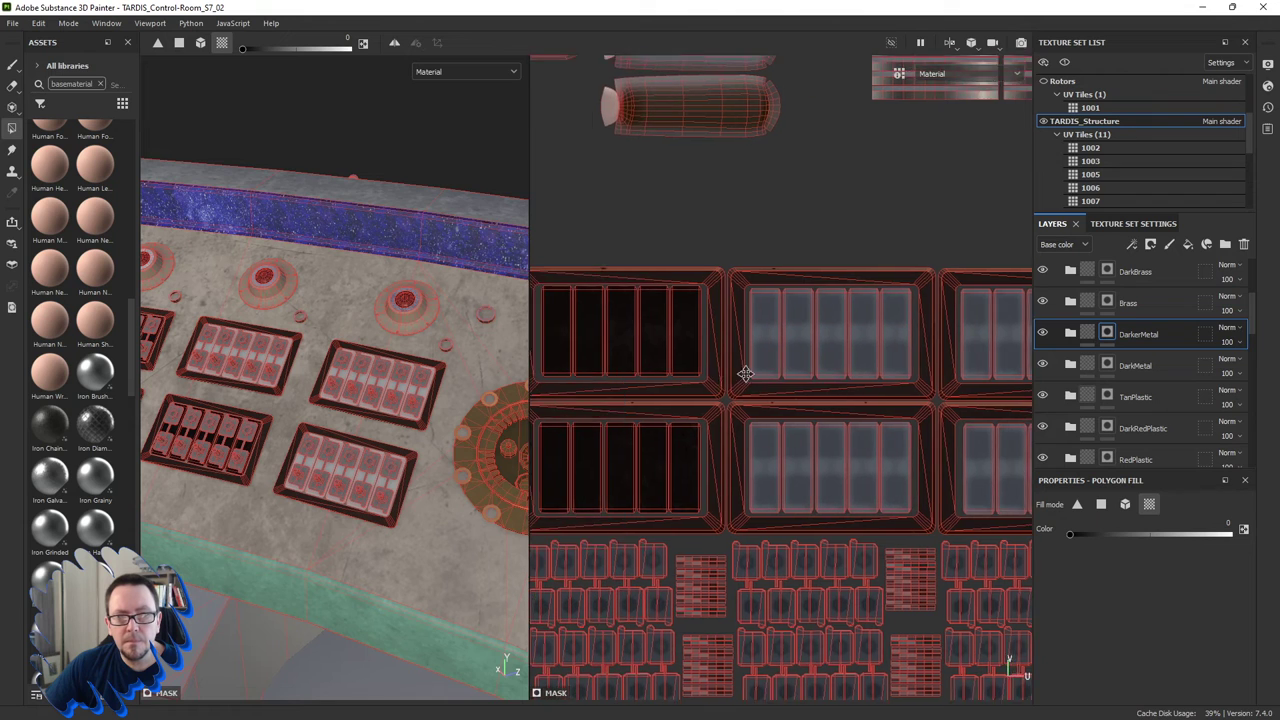
pyautogui.moveTo(691, 324); pyautogui.dragTo(656, 331, button='middle')
pyautogui.moveTo(686, 338); pyautogui.dragTo(769, 344)
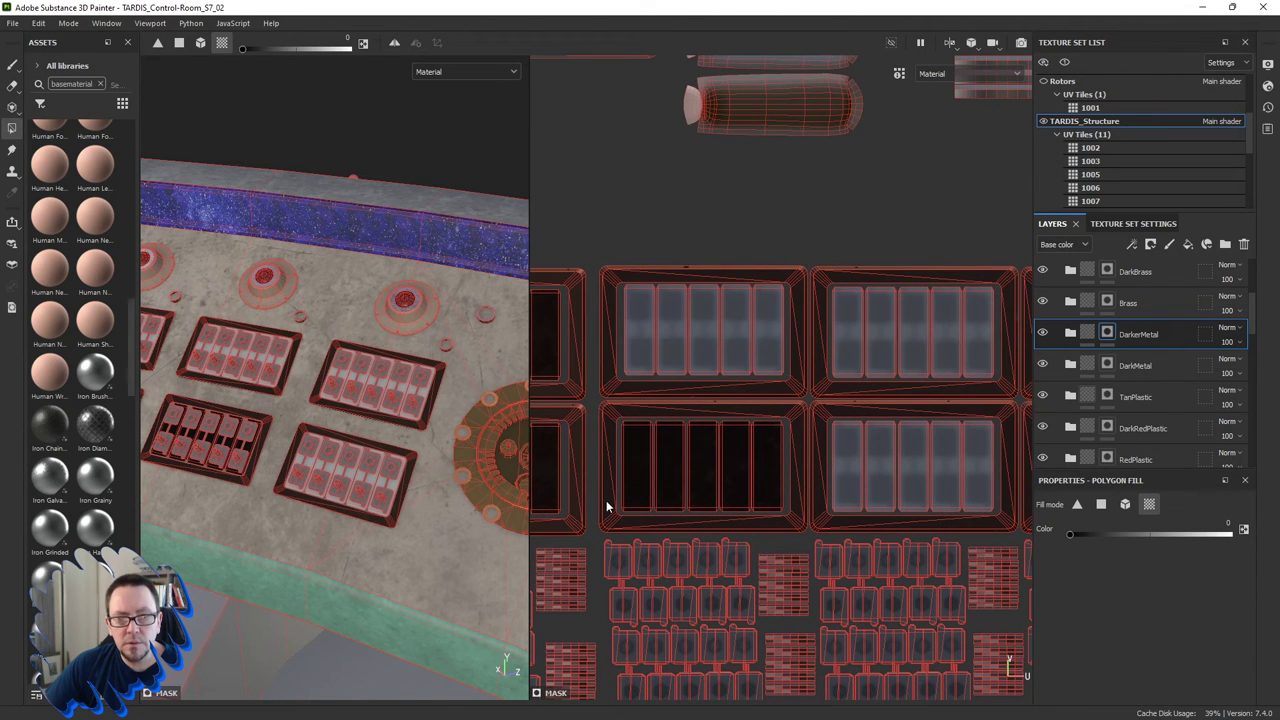
pyautogui.moveTo(682, 460); pyautogui.dragTo(769, 458)
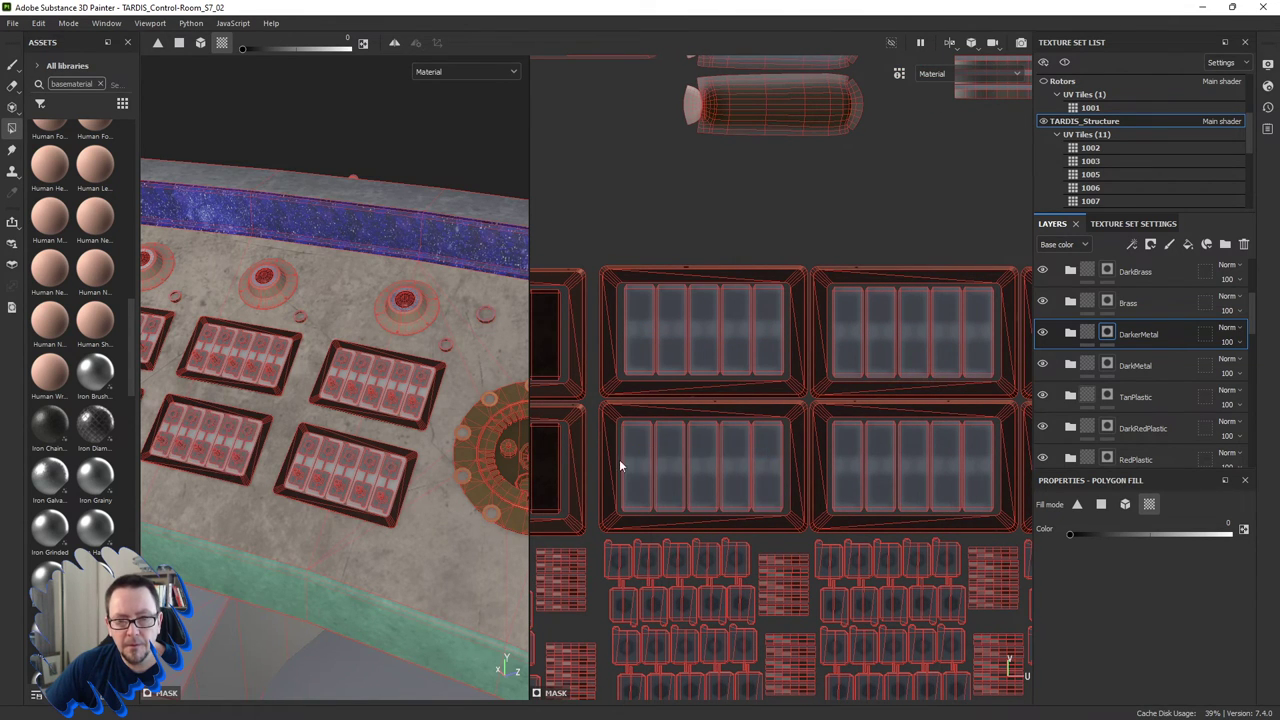
# Fill the left panels' slats into the DarkerMetal mask and select the GrayPlastic group.
pyautogui.moveTo(620, 463); pyautogui.dragTo(653, 462, button='middle')
pyautogui.moveTo(618, 466); pyautogui.dragTo(716, 470)
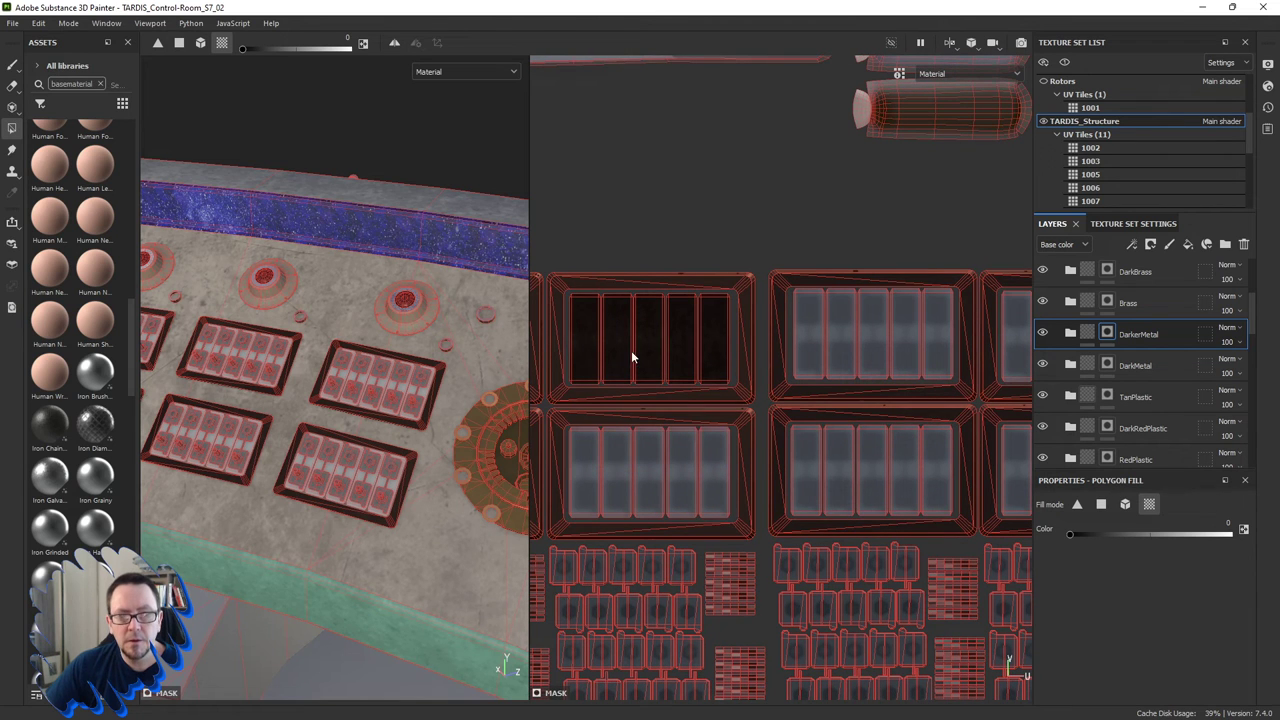
pyautogui.moveTo(595, 338); pyautogui.dragTo(703, 344)
pyautogui.moveTo(704, 345); pyautogui.dragTo(893, 427, button='middle')
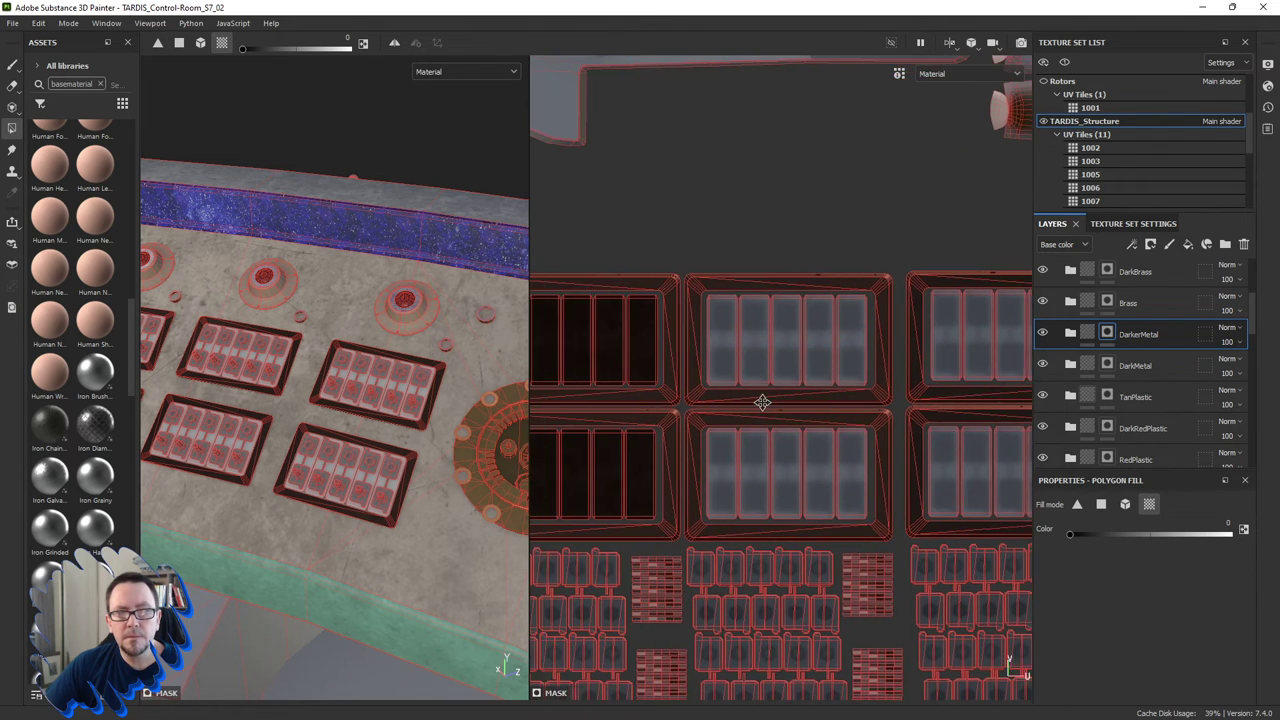
pyautogui.moveTo(690, 360); pyautogui.dragTo(815, 372)
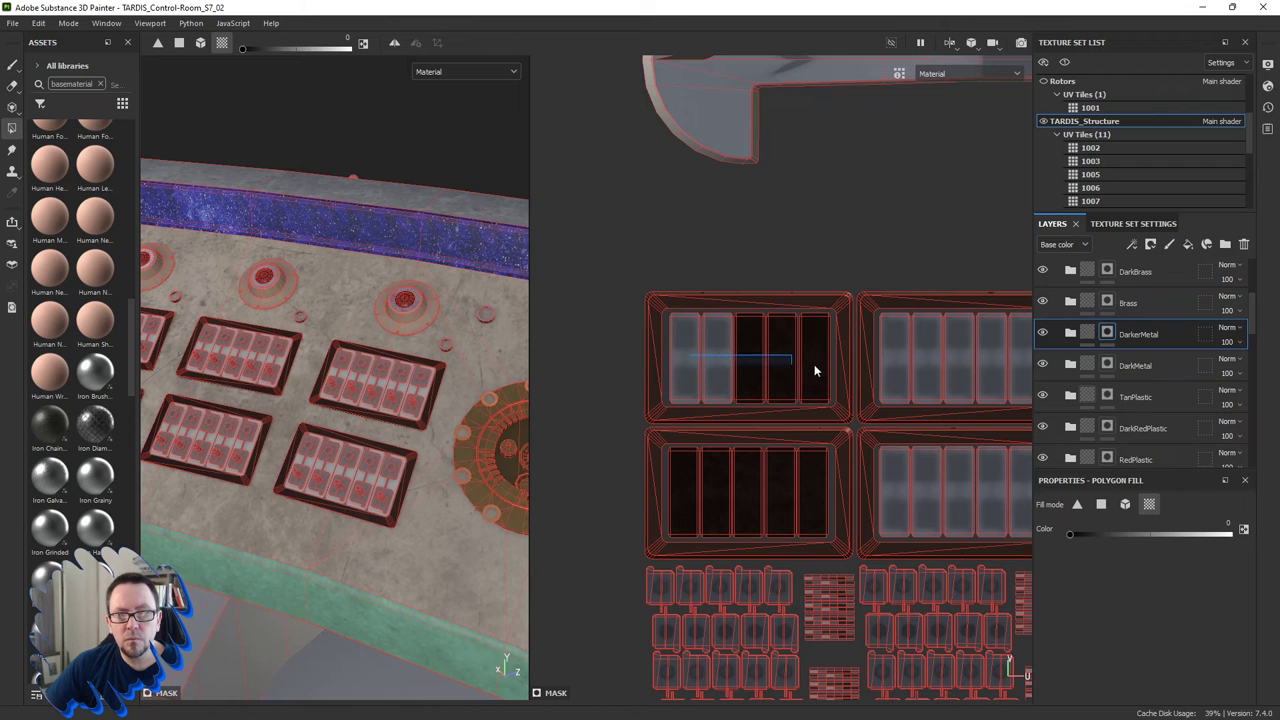
pyautogui.moveTo(693, 480); pyautogui.dragTo(811, 491)
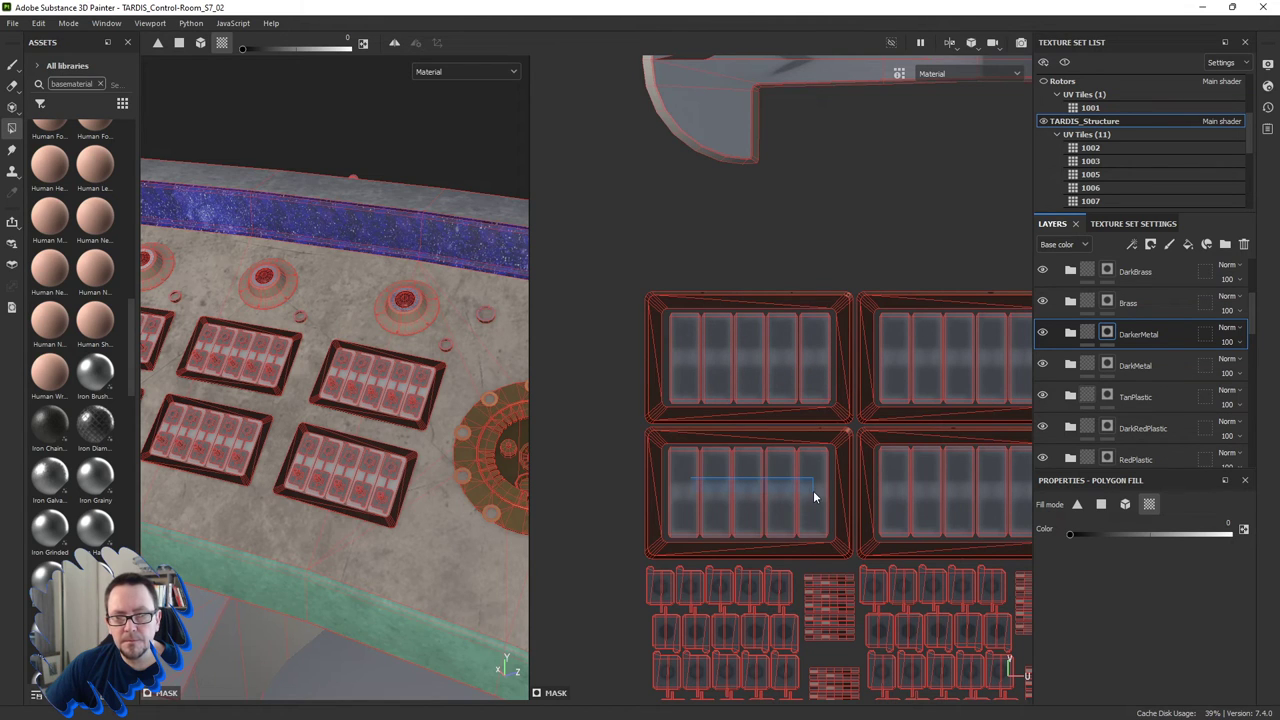
pyautogui.scroll(4, 1068, 330)
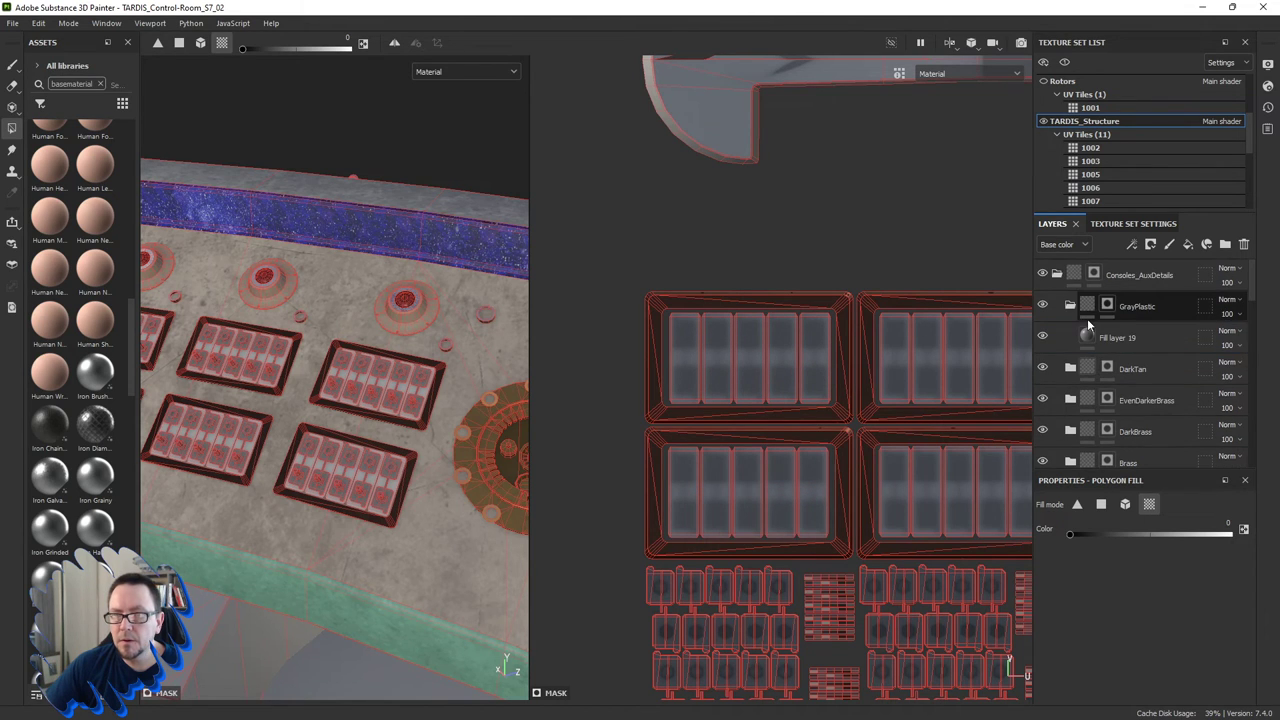
pyautogui.click(1145, 276)
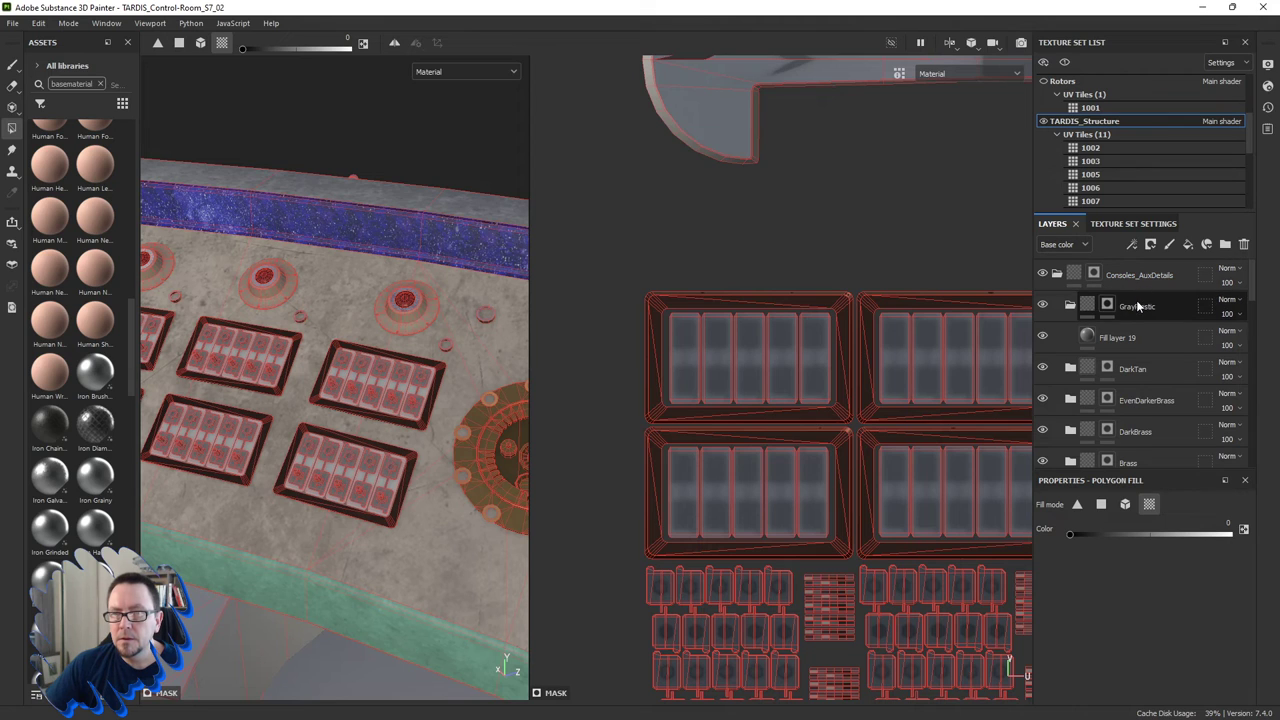
pyautogui.click(1136, 306)
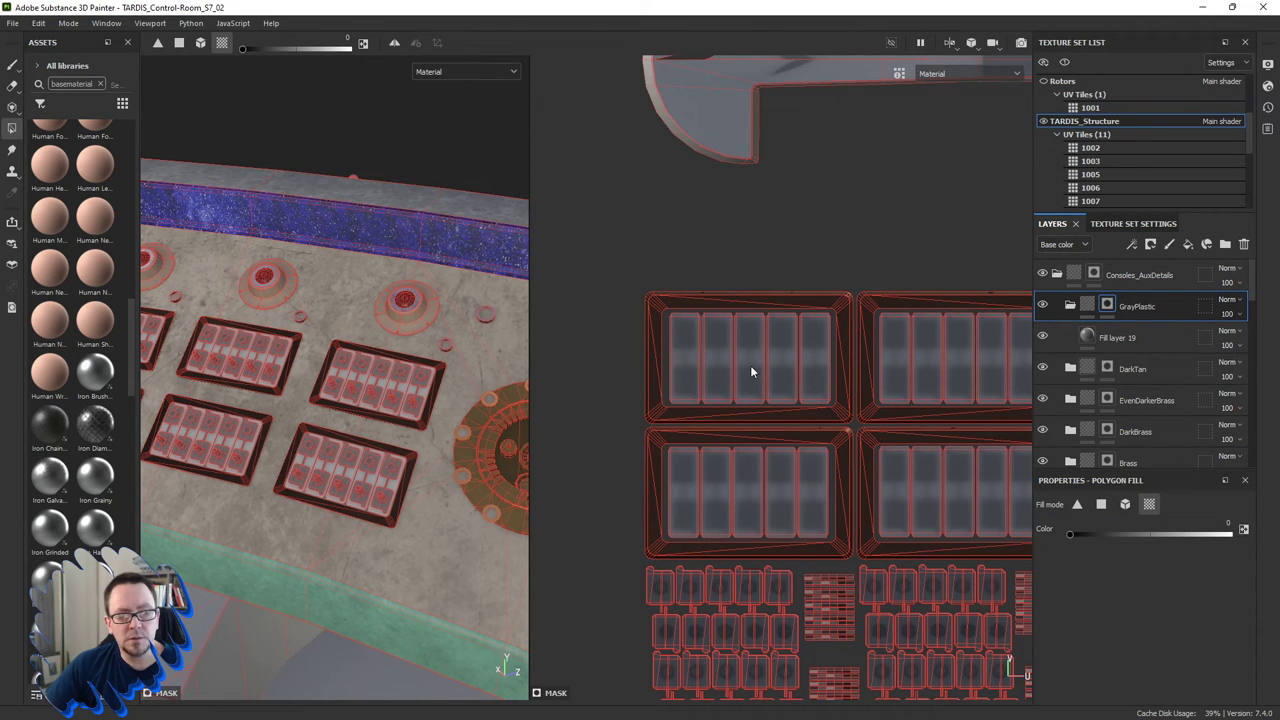
# Set GrayPlastic's Fill layer 19 roughness to 0.396 while viewing the switch panels.
pyautogui.click(1086, 337)
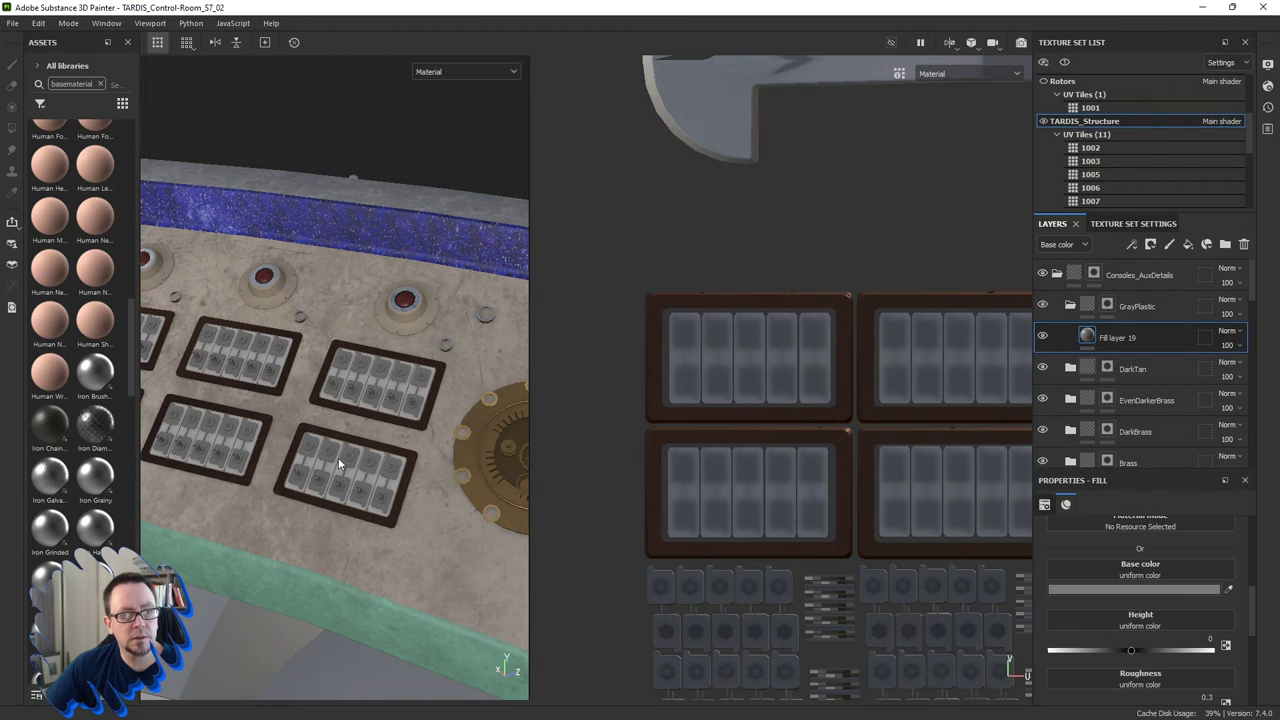
pyautogui.keyDown('alt'); pyautogui.moveTo(338, 457); pyautogui.dragTo(306, 456); pyautogui.keyUp('alt')
pyautogui.scroll(3, 351, 414)
pyautogui.scroll(2, 380, 401)
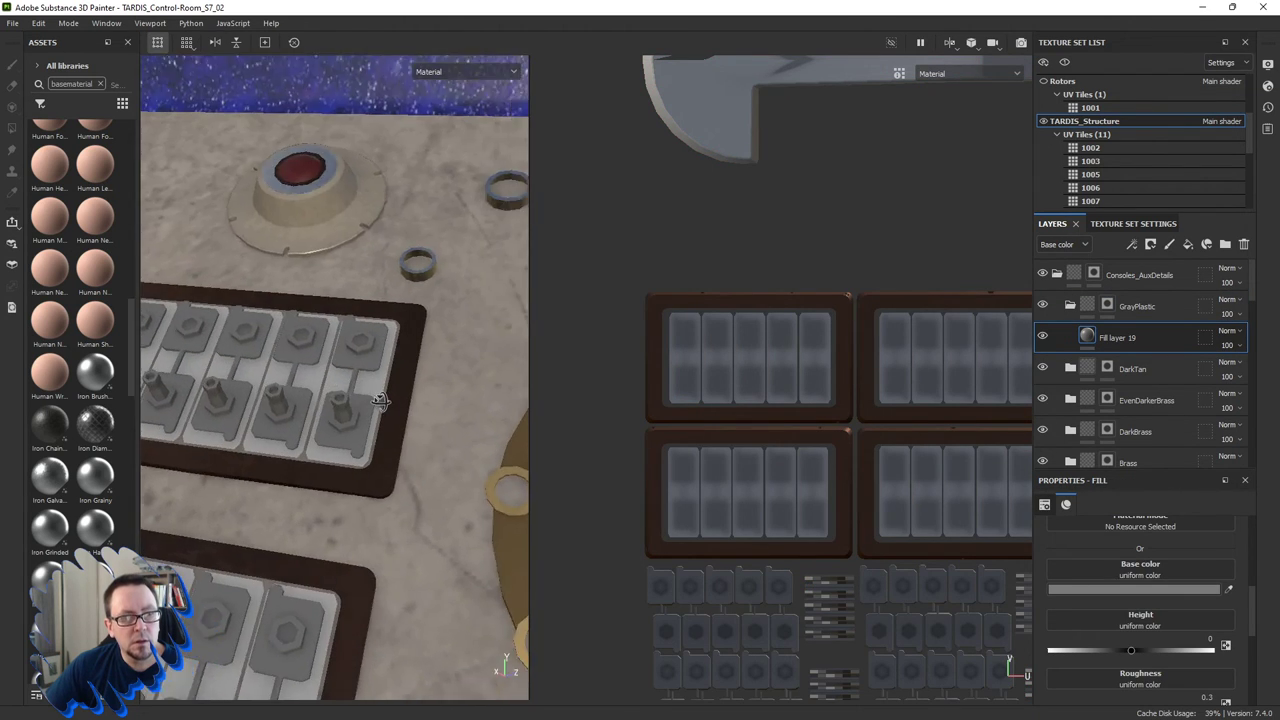
pyautogui.keyDown('alt'); pyautogui.moveTo(380, 400); pyautogui.dragTo(356, 405); pyautogui.keyUp('alt')
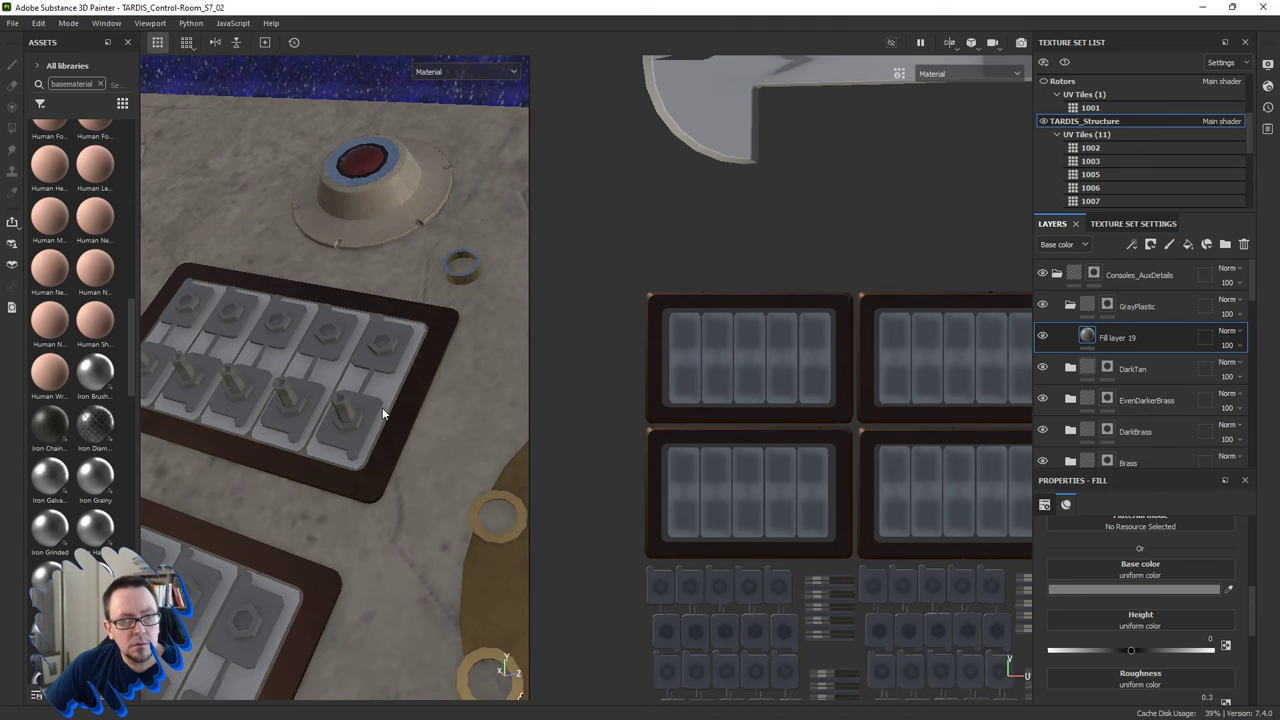
pyautogui.scroll(-2, 1100, 540)
pyautogui.scroll(-2, 1100, 540)
pyautogui.scroll(1, 1090, 575)
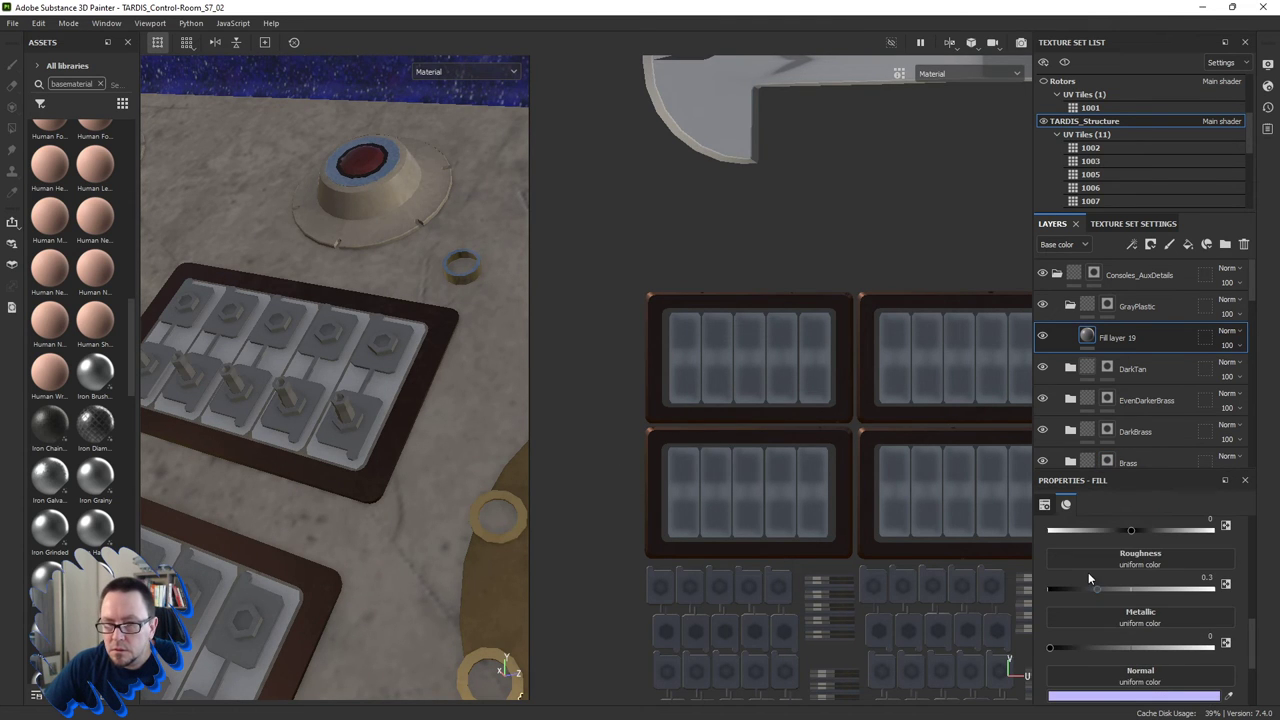
pyautogui.moveTo(1097, 589); pyautogui.dragTo(1071, 590)
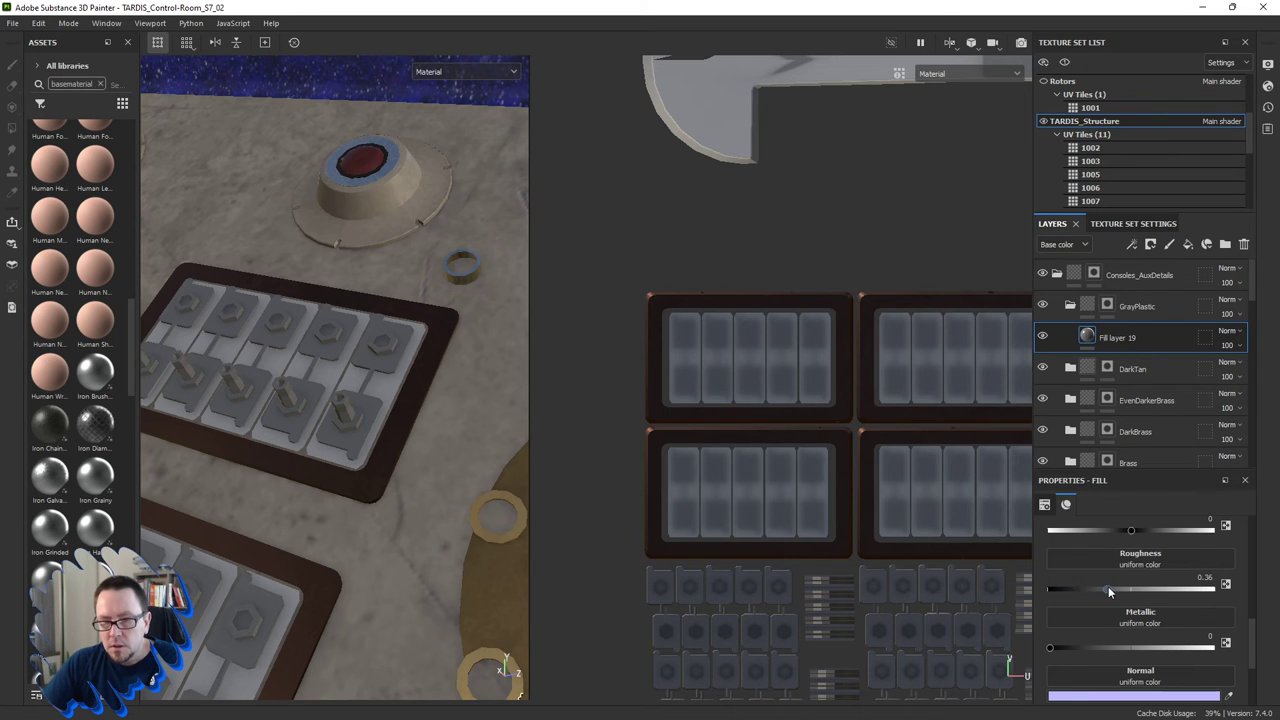
pyautogui.moveTo(1104, 588); pyautogui.dragTo(1113, 588)
# Rotate the environment lighting and orbit to check reflections on the switch panels.
pyautogui.keyDown('alt'); pyautogui.moveTo(398, 517); pyautogui.dragTo(355, 474); pyautogui.keyUp('alt')
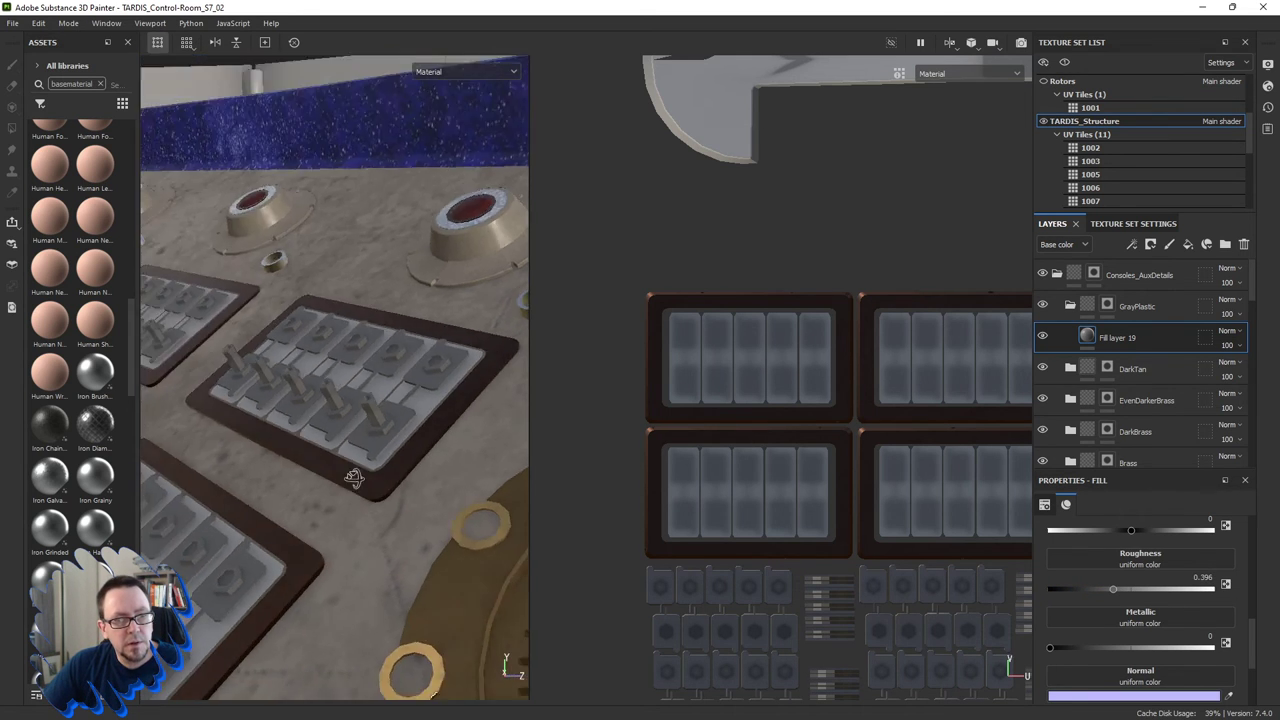
pyautogui.press('space')
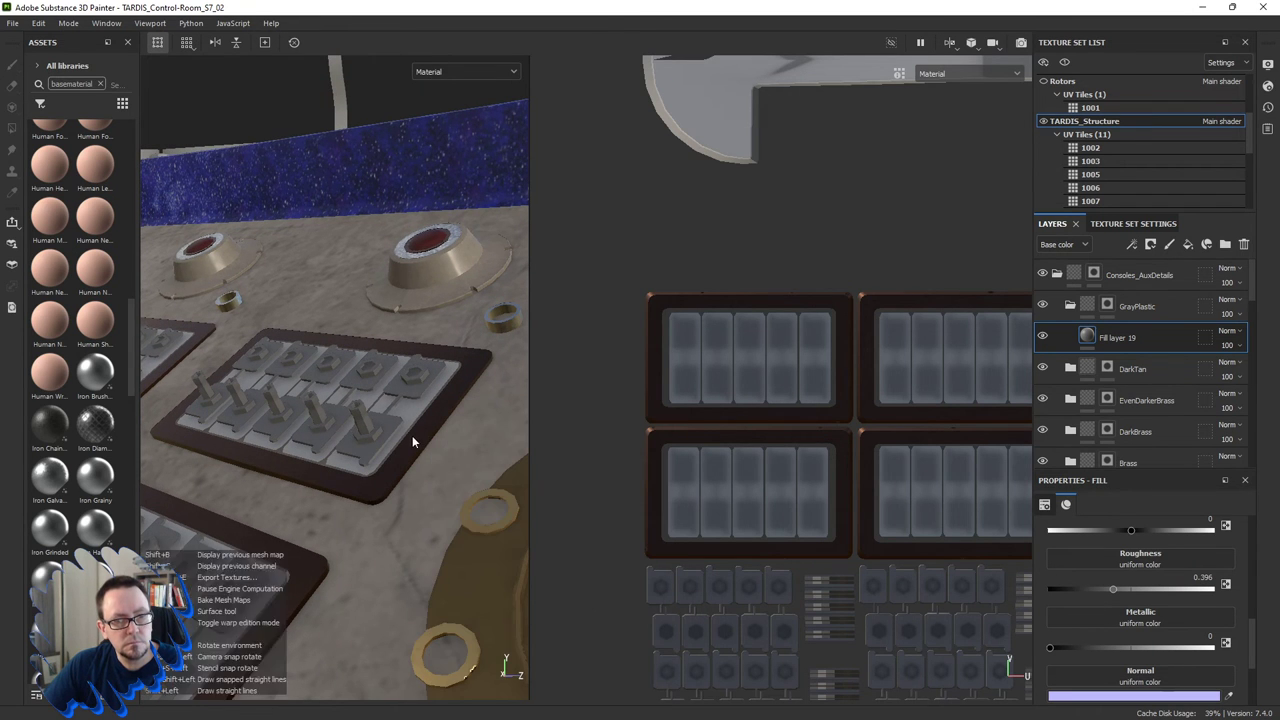
pyautogui.keyDown('shift'); pyautogui.moveTo(412, 435); pyautogui.dragTo(432, 434, button='right'); pyautogui.keyUp('shift')
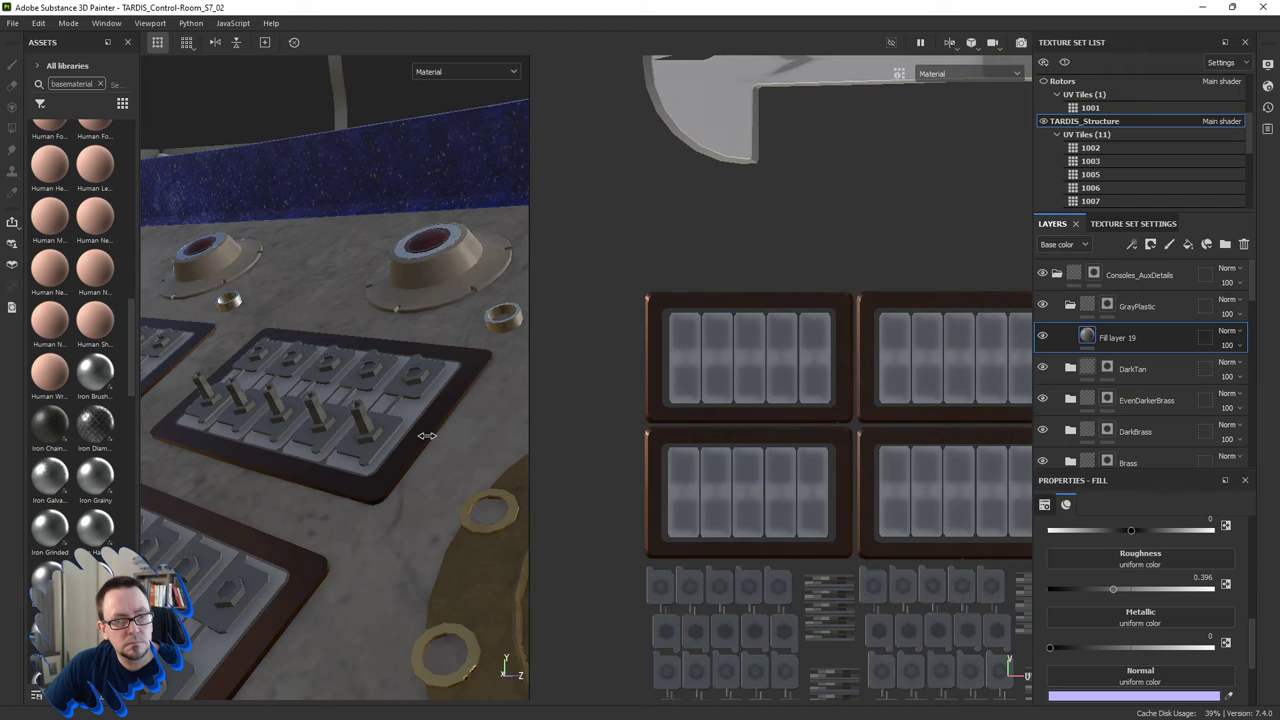
pyautogui.scroll(2, 390, 437)
pyautogui.scroll(2, 382, 435)
pyautogui.keyDown('shift'); pyautogui.moveTo(384, 436); pyautogui.dragTo(385, 437, button='right'); pyautogui.keyUp('shift')
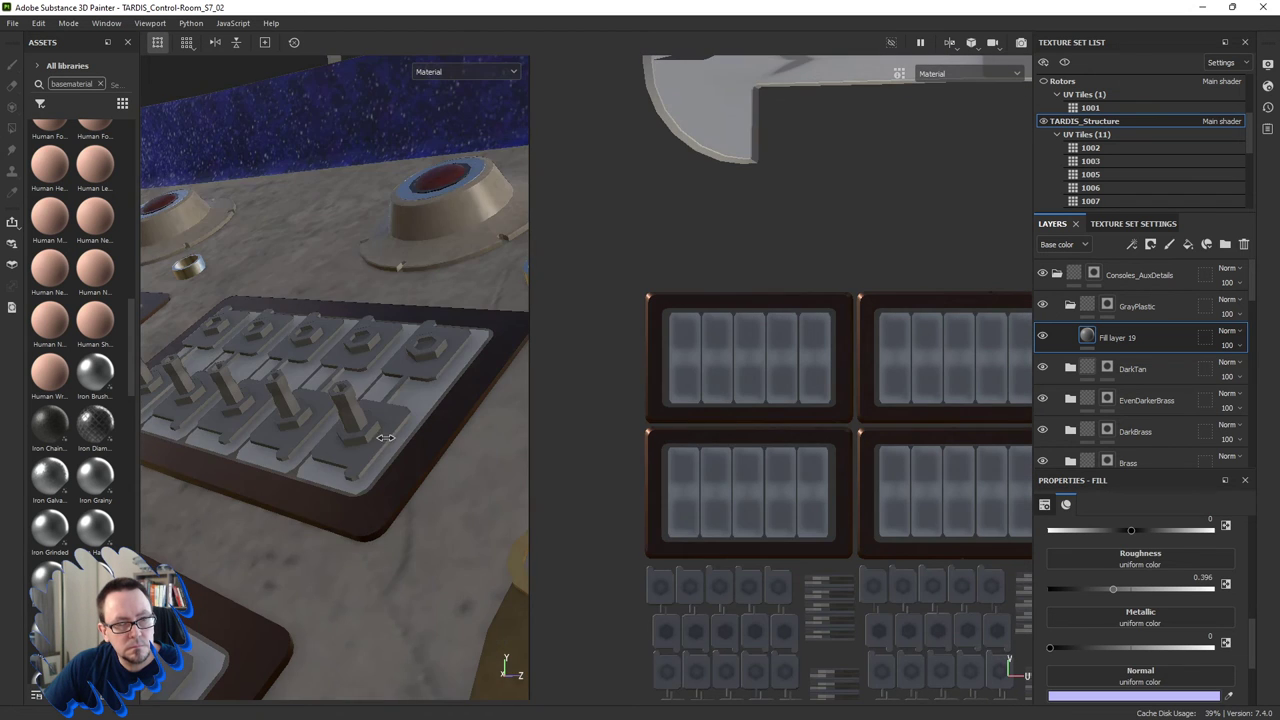
pyautogui.moveTo(376, 437)
pyautogui.keyDown('alt'); pyautogui.mouseDown()
pyautogui.moveTo(423, 514)
pyautogui.moveTo(400, 509)
pyautogui.moveTo(375, 526)
pyautogui.moveTo(469, 440)
pyautogui.moveTo(412, 444)
pyautogui.mouseUp(); pyautogui.keyUp('alt')
pyautogui.keyDown('shift'); pyautogui.moveTo(412, 444); pyautogui.dragTo(420, 448, button='right'); pyautogui.keyUp('shift')
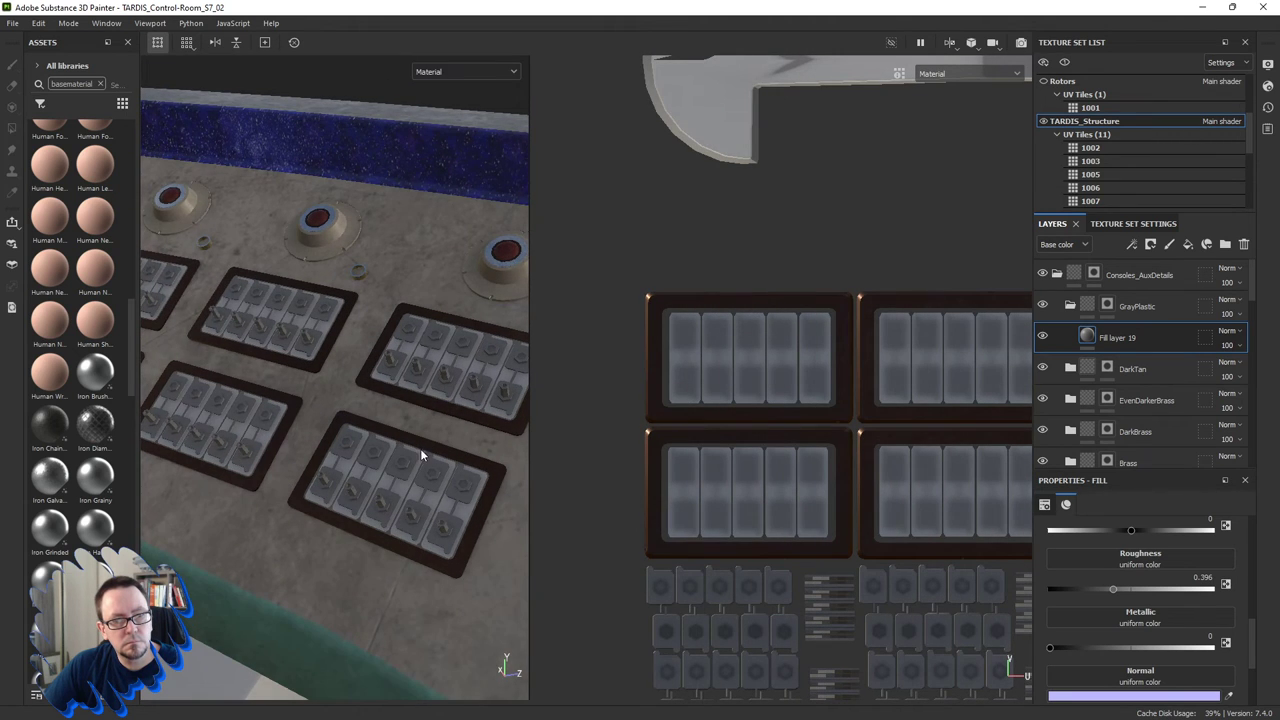
pyautogui.scroll(3, 420, 448)
pyautogui.keyDown('alt'); pyautogui.moveTo(471, 448); pyautogui.dragTo(426, 456); pyautogui.keyUp('alt')
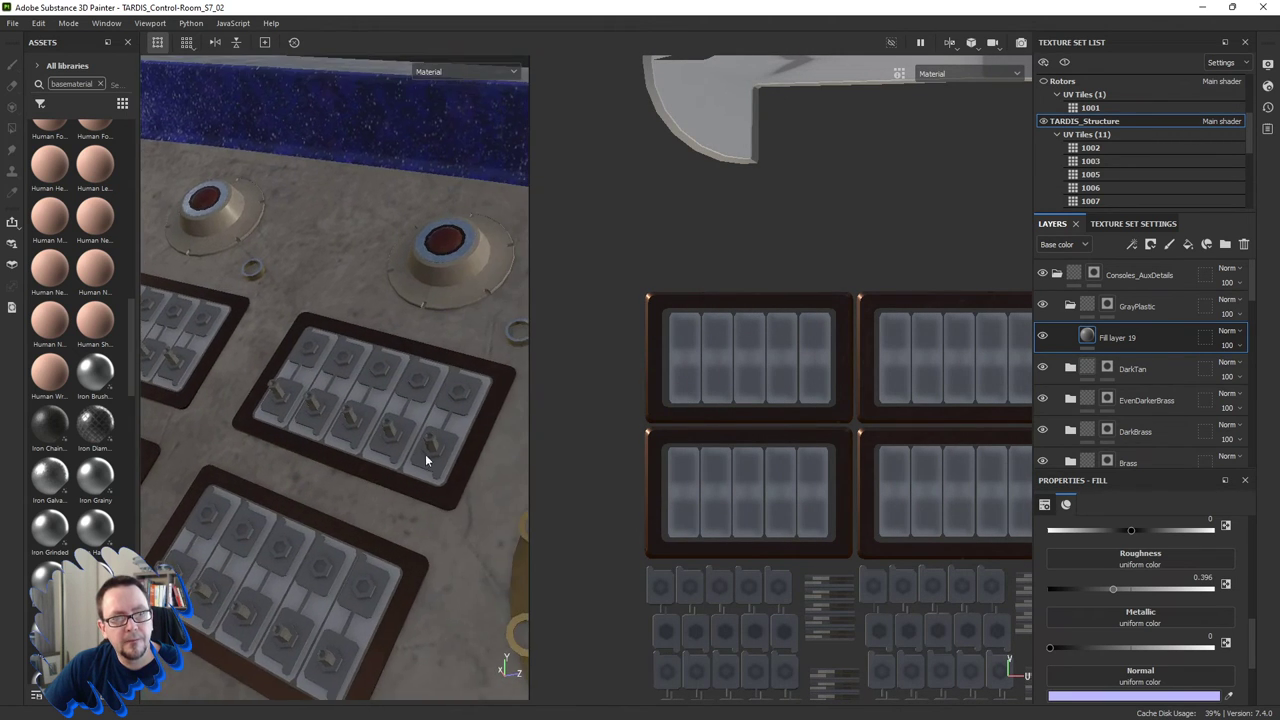
pyautogui.moveTo(426, 456)
pyautogui.keyDown('shift'); pyautogui.mouseDown(button='right')
pyautogui.moveTo(384, 463)
pyautogui.moveTo(395, 455)
pyautogui.mouseUp(button='right'); pyautogui.keyUp('shift')
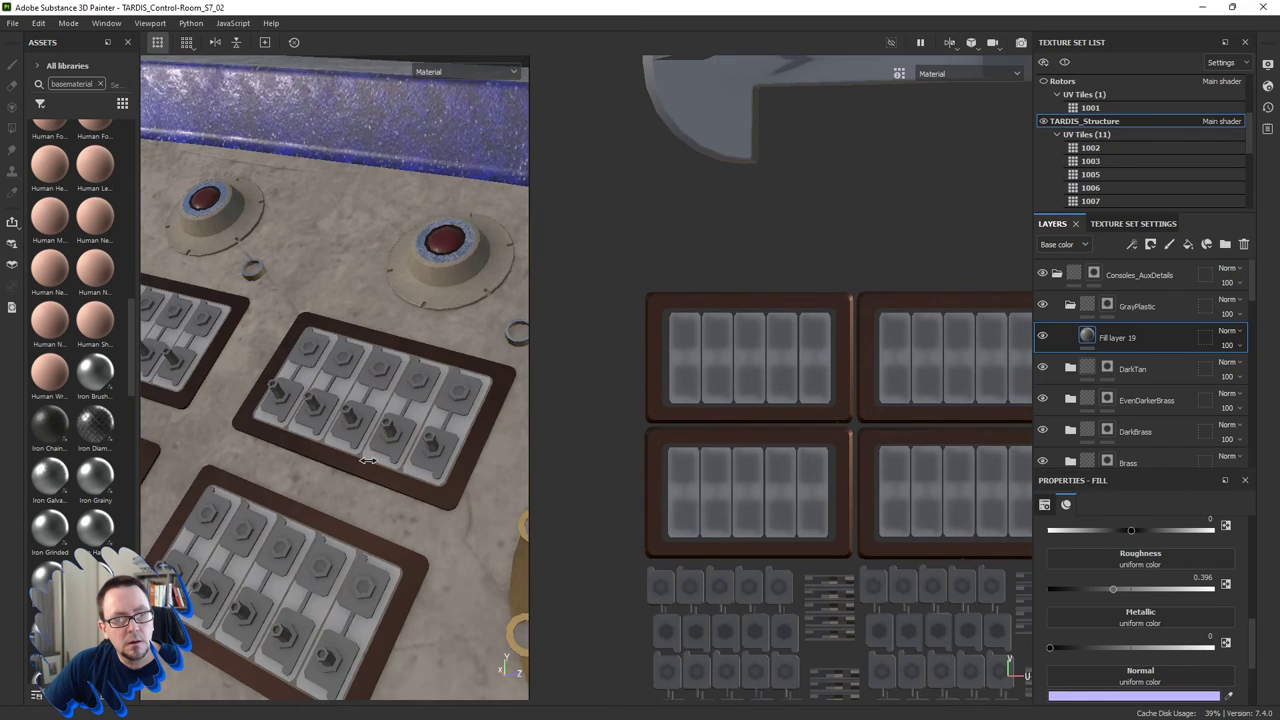
pyautogui.moveTo(395, 455)
pyautogui.keyDown('alt'); pyautogui.mouseDown()
pyautogui.moveTo(406, 427)
pyautogui.moveTo(362, 467)
pyautogui.moveTo(360, 490)
pyautogui.mouseUp(); pyautogui.keyUp('alt')
pyautogui.keyDown('shift'); pyautogui.moveTo(360, 490); pyautogui.dragTo(357, 506, button='right'); pyautogui.keyUp('shift')
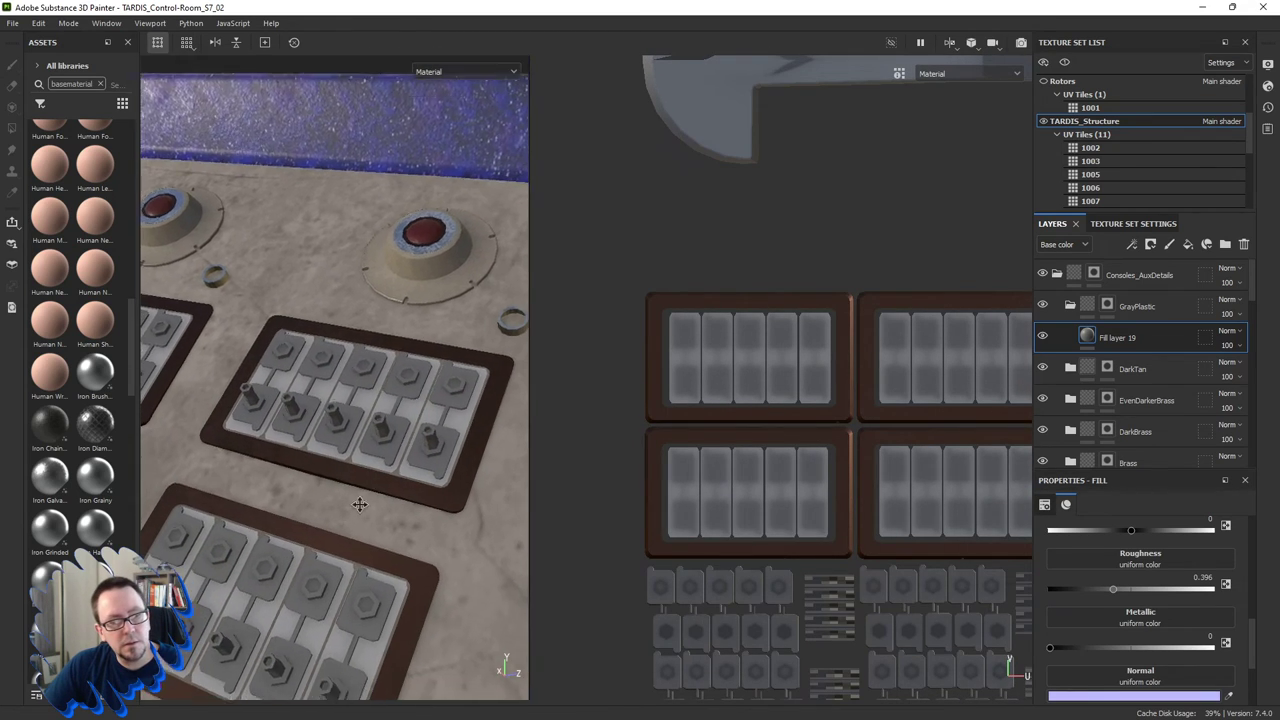
pyautogui.moveTo(357, 506)
pyautogui.keyDown('alt'); pyautogui.mouseDown()
pyautogui.moveTo(380, 447)
pyautogui.moveTo(364, 490)
pyautogui.moveTo(426, 427)
pyautogui.mouseUp(); pyautogui.keyUp('alt')
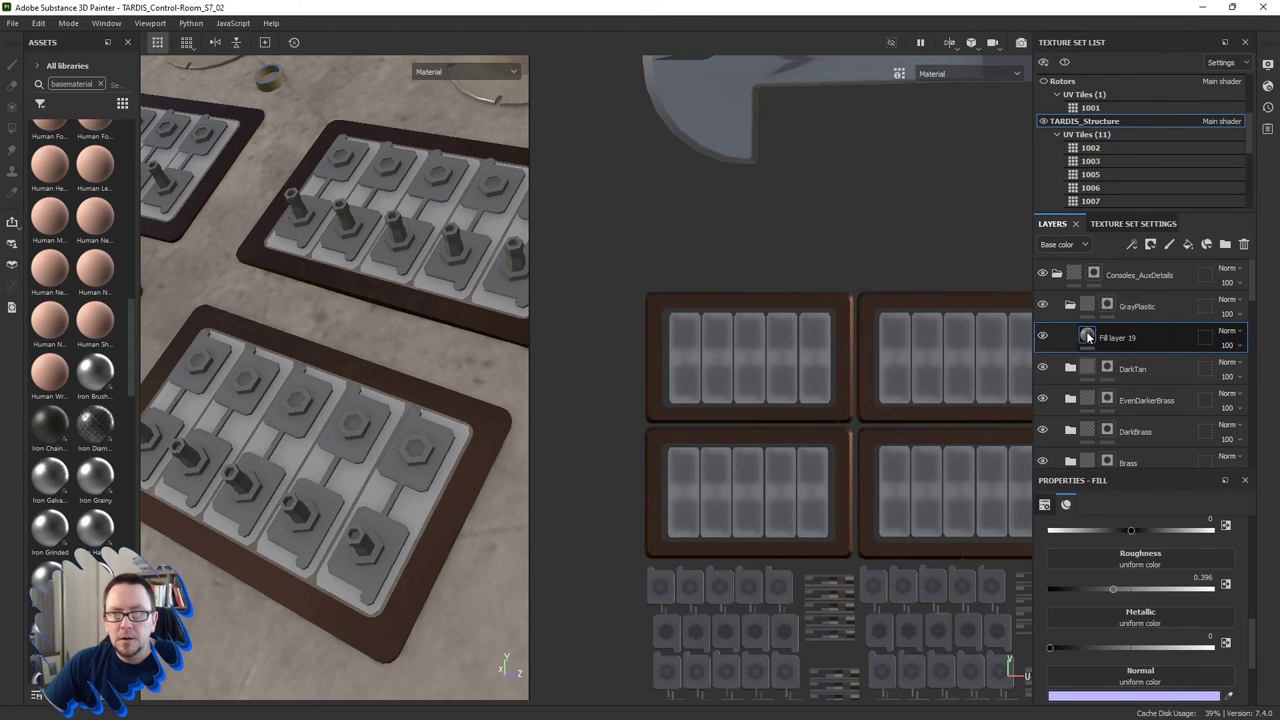
pyautogui.moveTo(1087, 337)
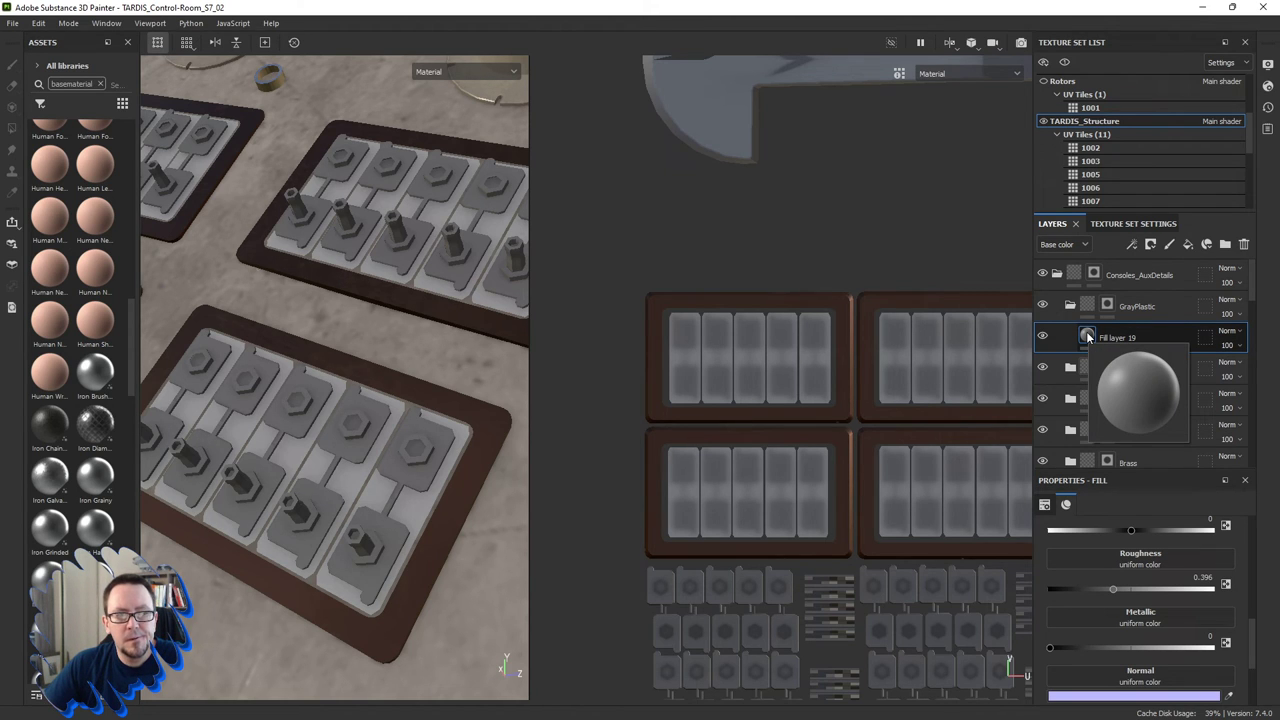
pyautogui.doubleClick(1128, 338)
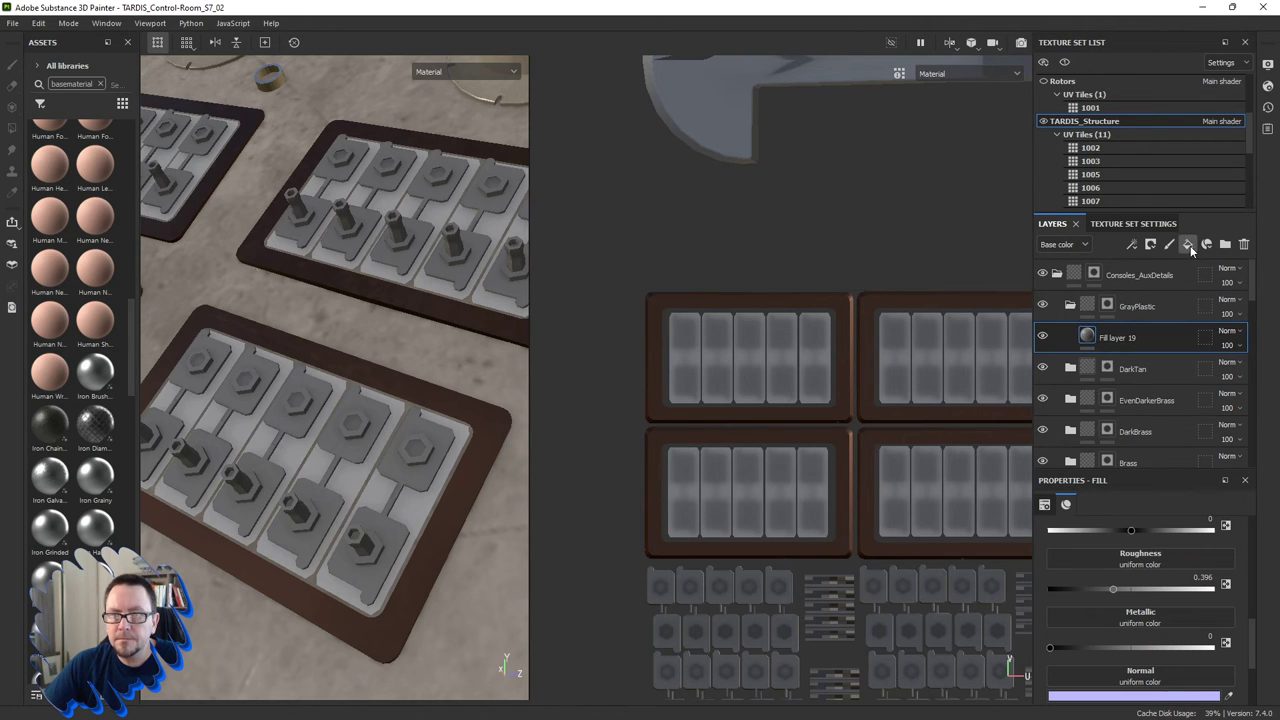
# Add Fill layer 20 with a black mask filled by the Grunge Rough Dirty grayscale.
pyautogui.click(1188, 245)
pyautogui.rightClick(1120, 337)
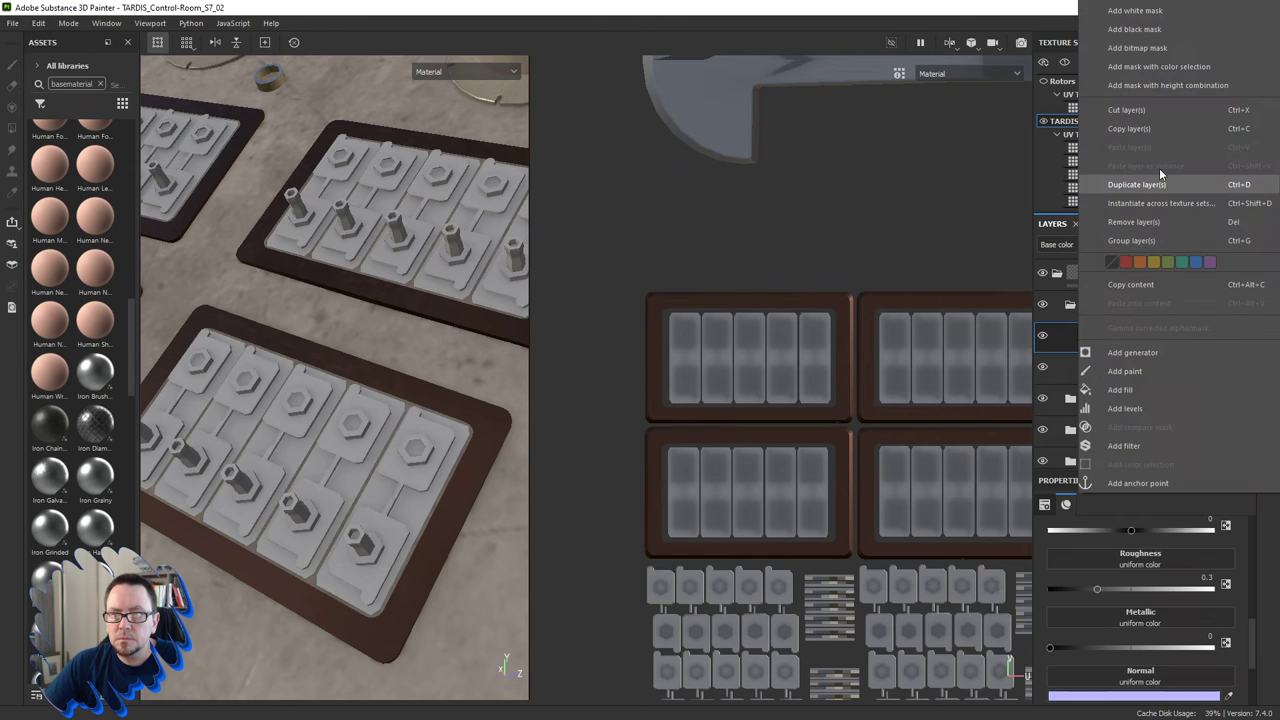
pyautogui.click(1140, 30)
pyautogui.rightClick(1110, 336)
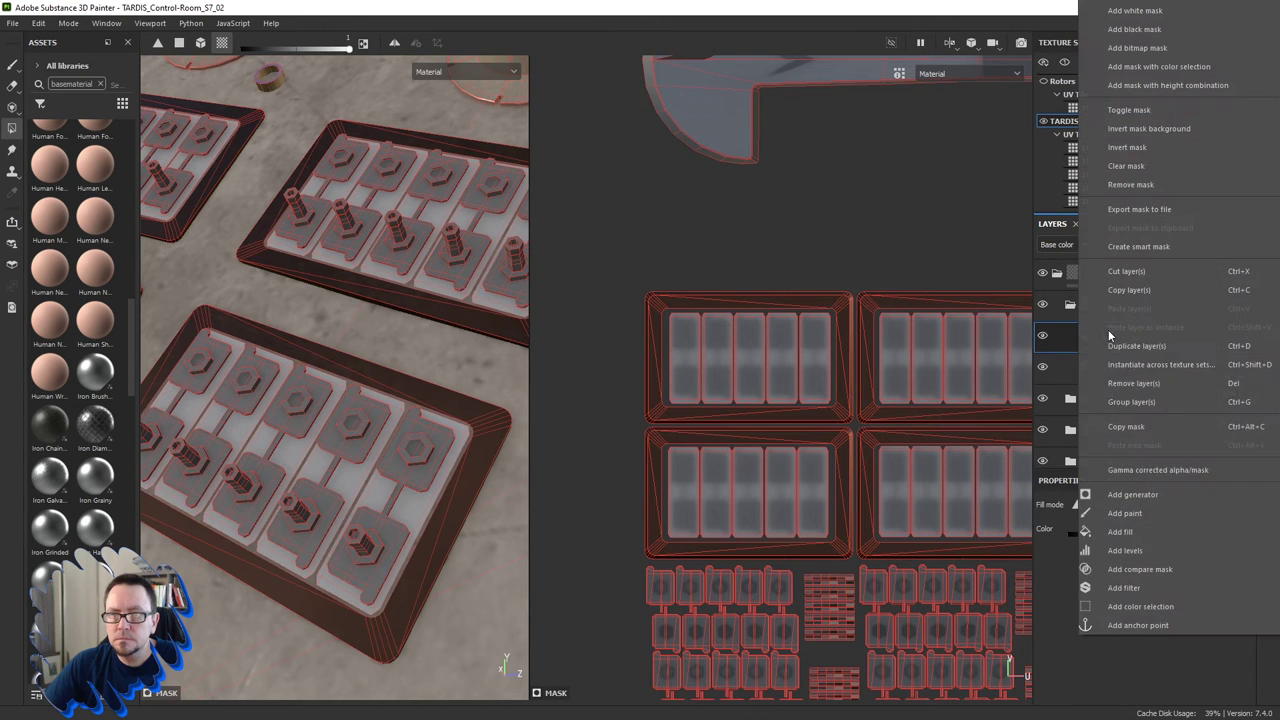
pyautogui.click(1118, 531)
pyautogui.click(1125, 550)
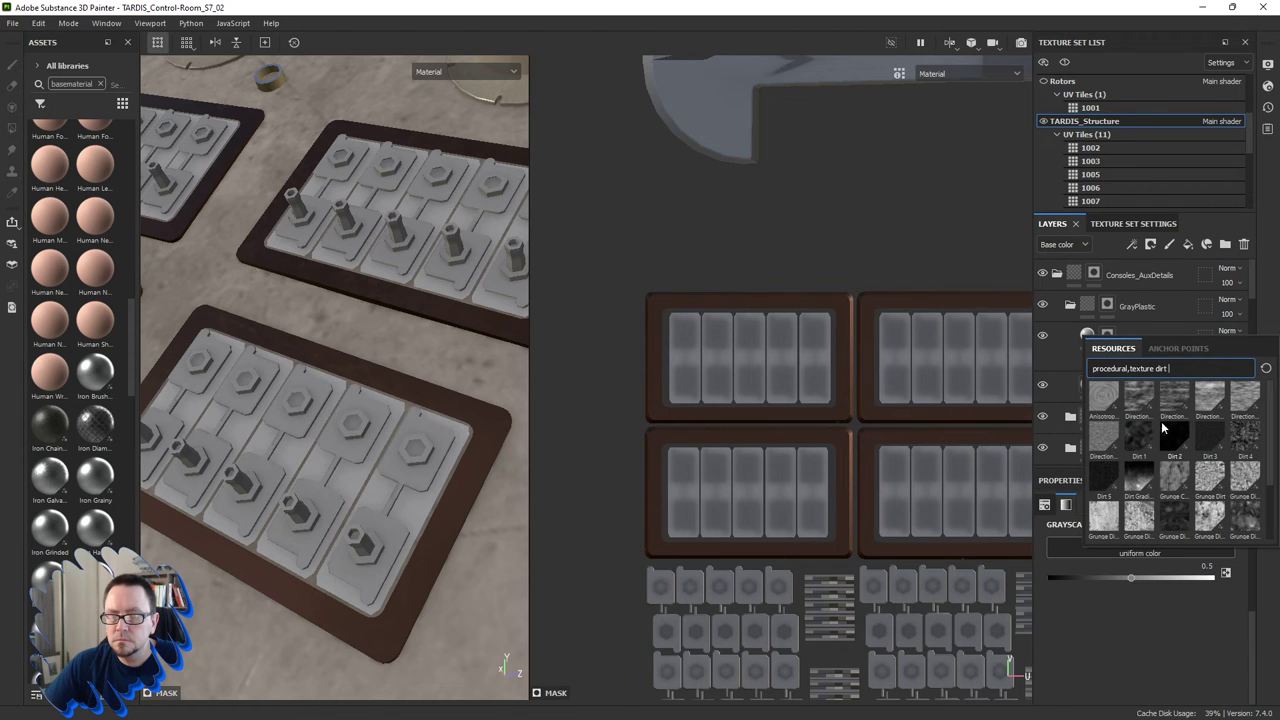
pyautogui.scroll(-2, 1149, 441)
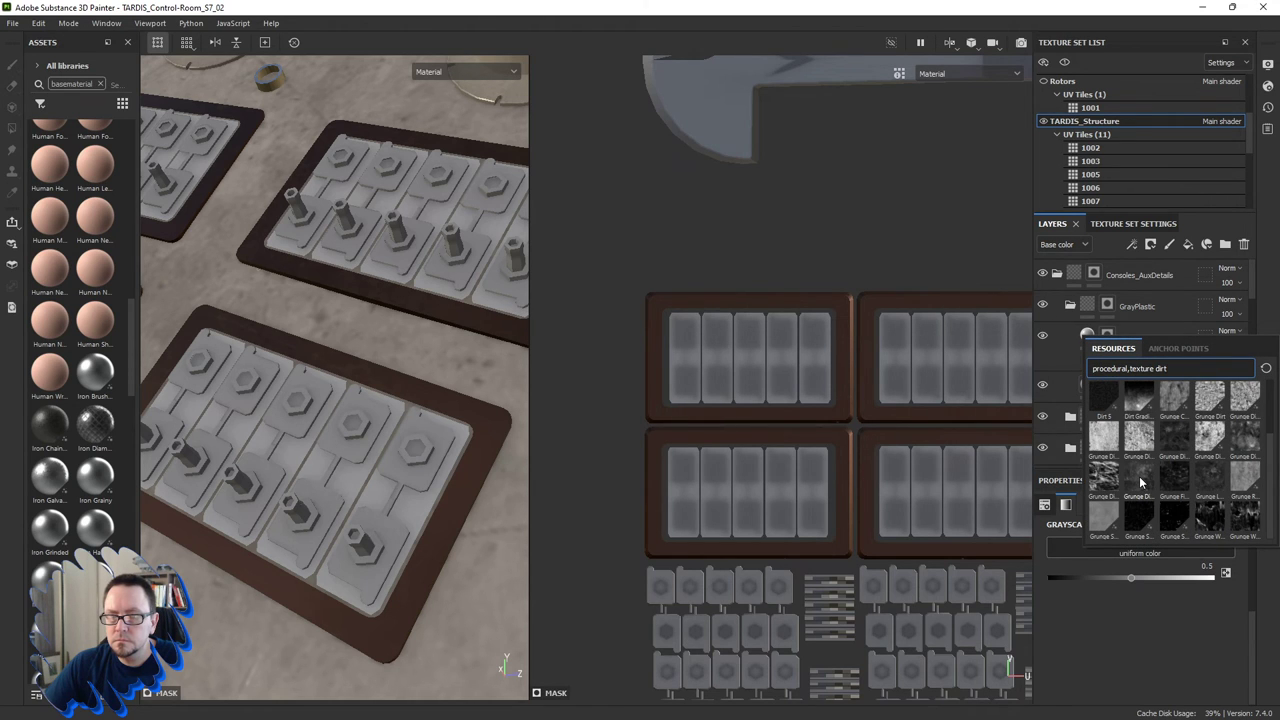
pyautogui.moveTo(1140, 478)
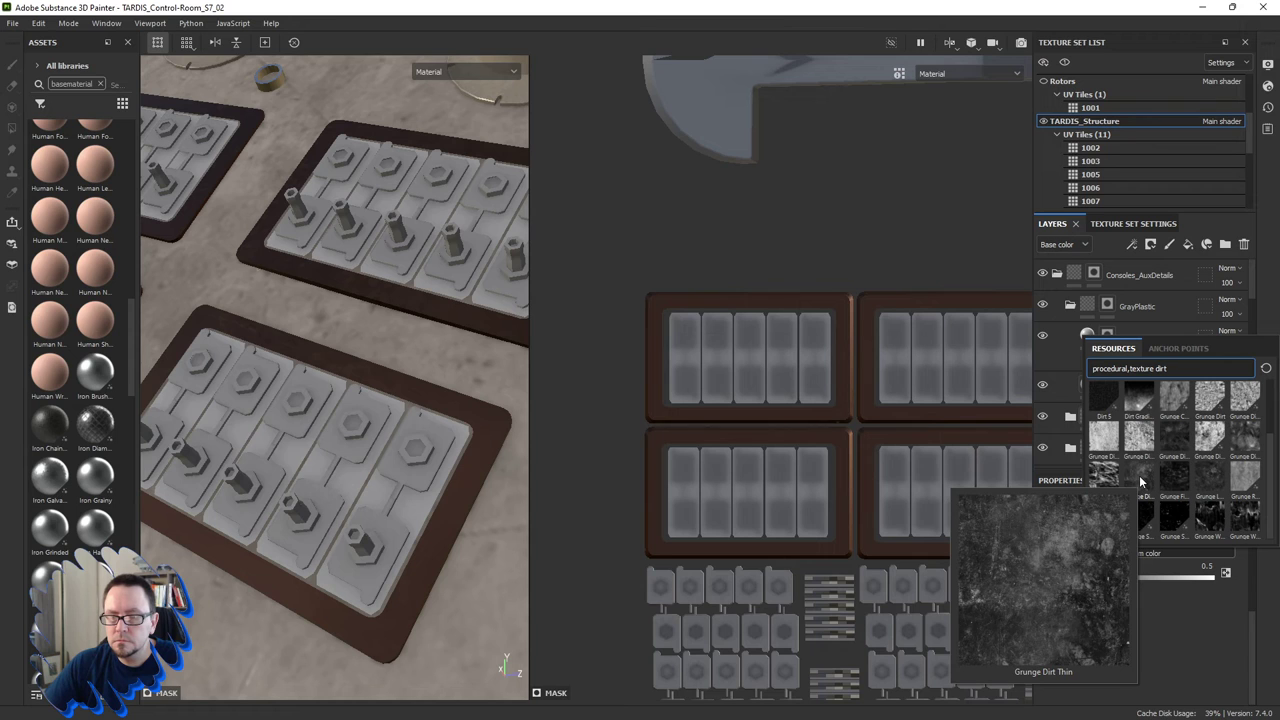
pyautogui.click(1251, 477)
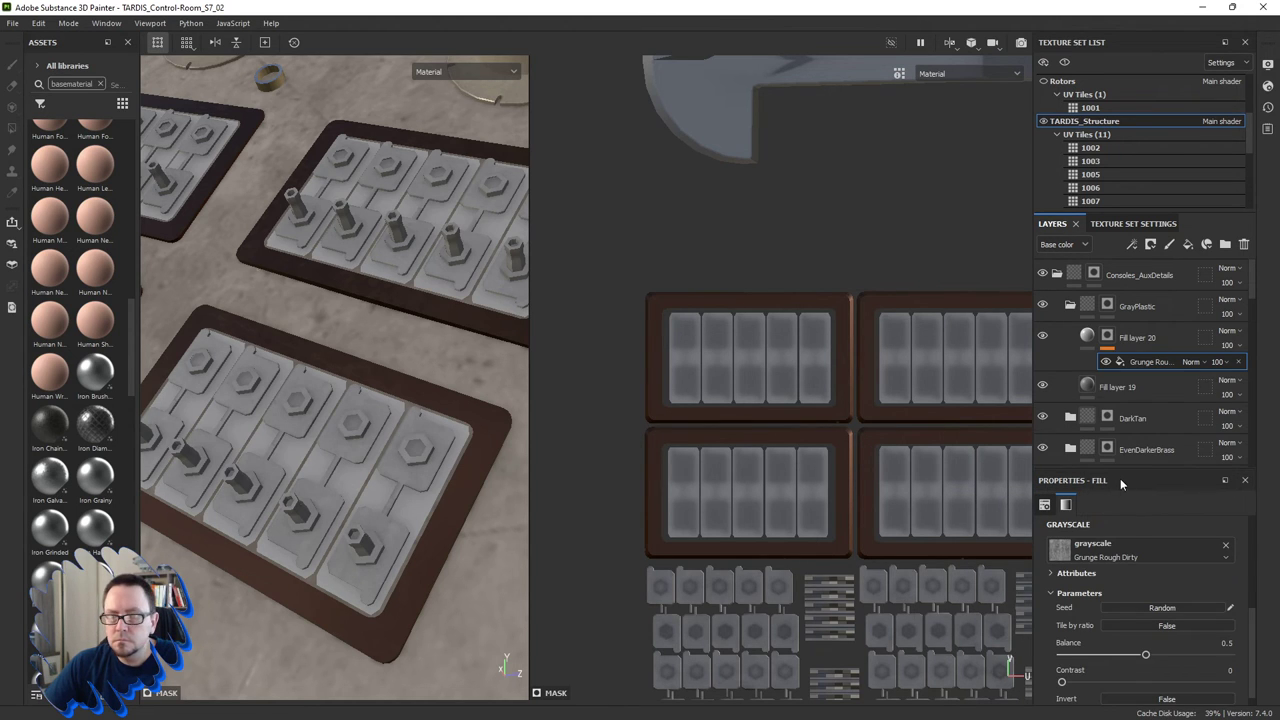
# Give Fill layer 20 a dark grey base colour (2C2C2C).
pyautogui.click(1086, 340)
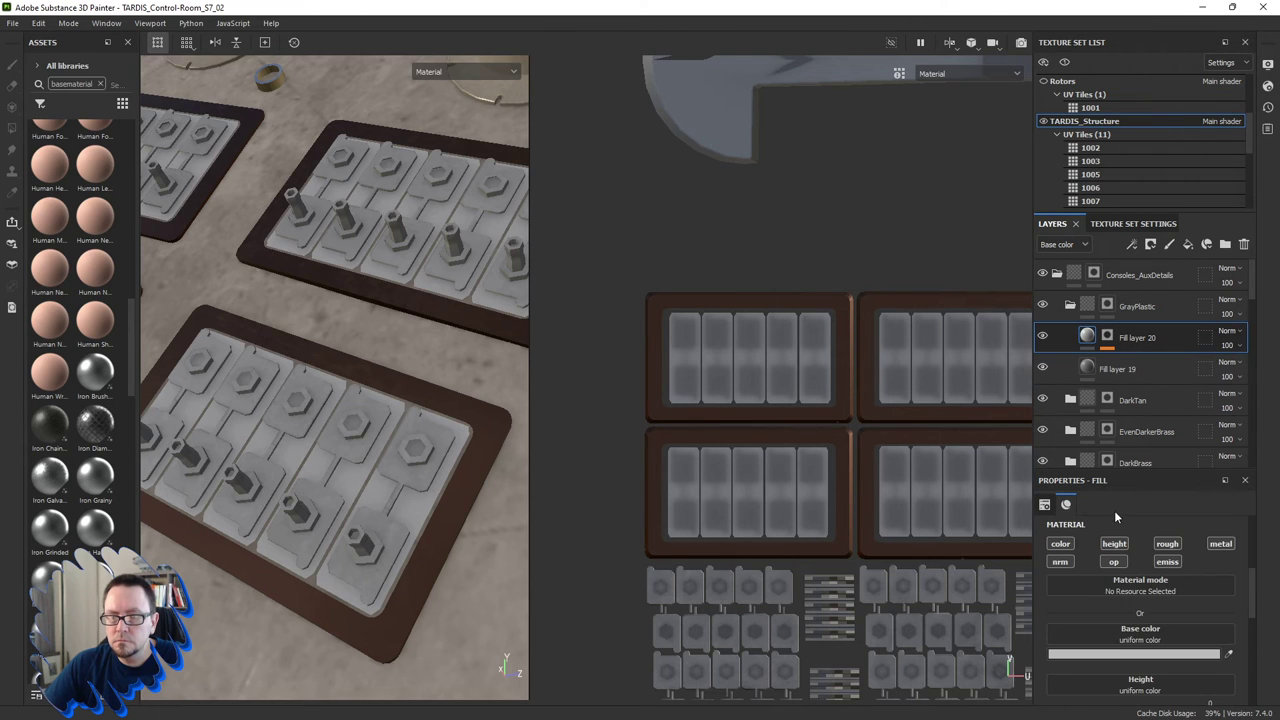
pyautogui.click(1095, 654)
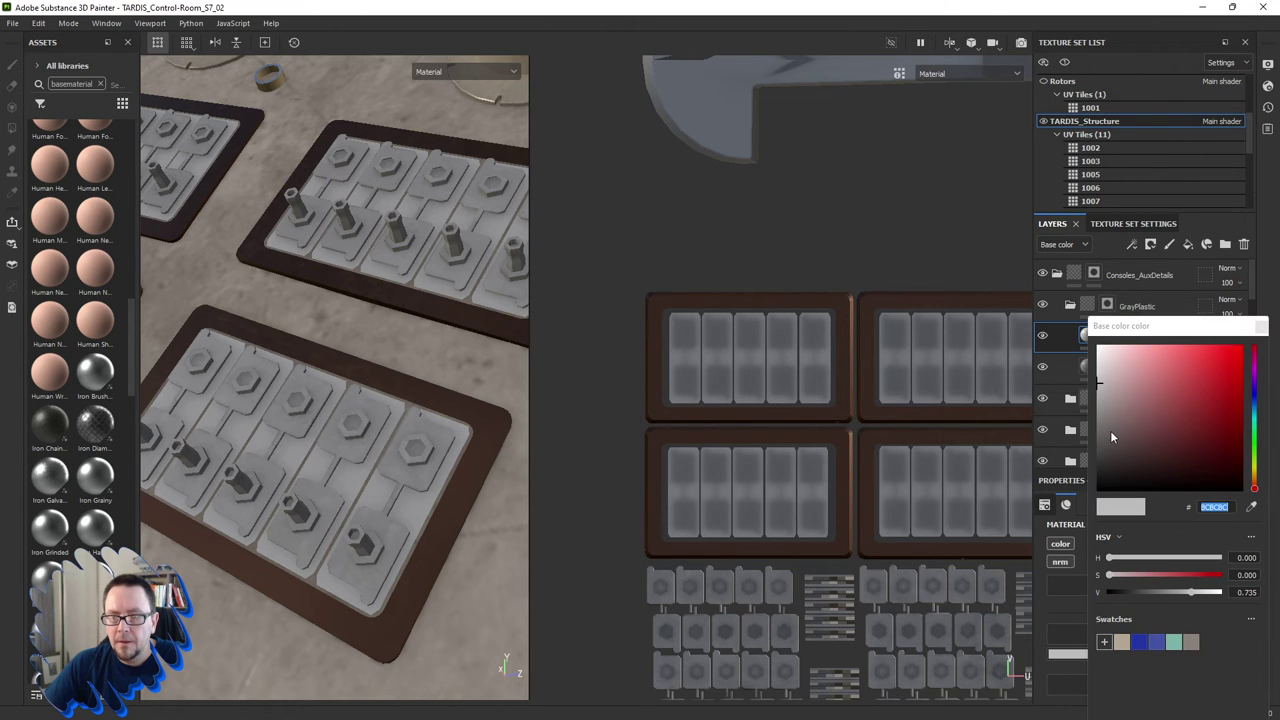
pyautogui.moveTo(1110, 430)
pyautogui.mouseDown()
pyautogui.moveTo(1066, 443)
pyautogui.moveTo(1068, 470)
pyautogui.mouseUp()
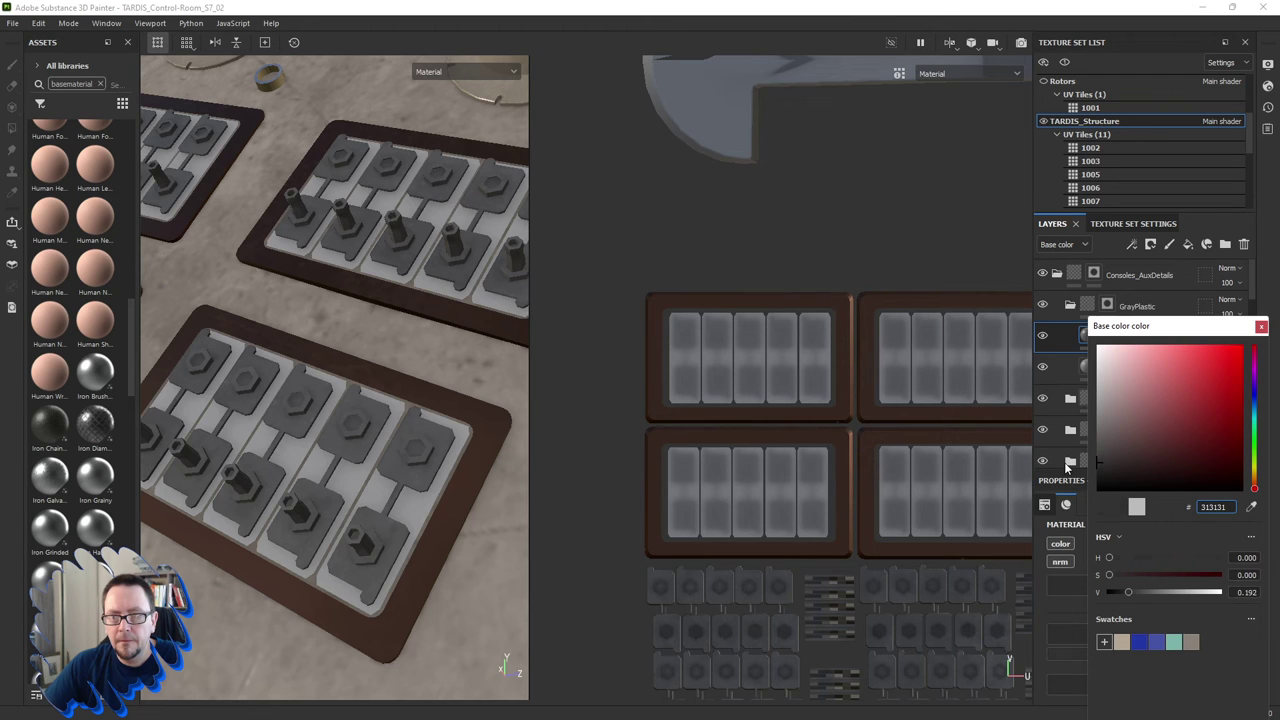
pyautogui.click(1260, 327)
# Raise Fill layer 20's roughness from 0.3 to 0.48.
pyautogui.scroll(-1, 1060, 564)
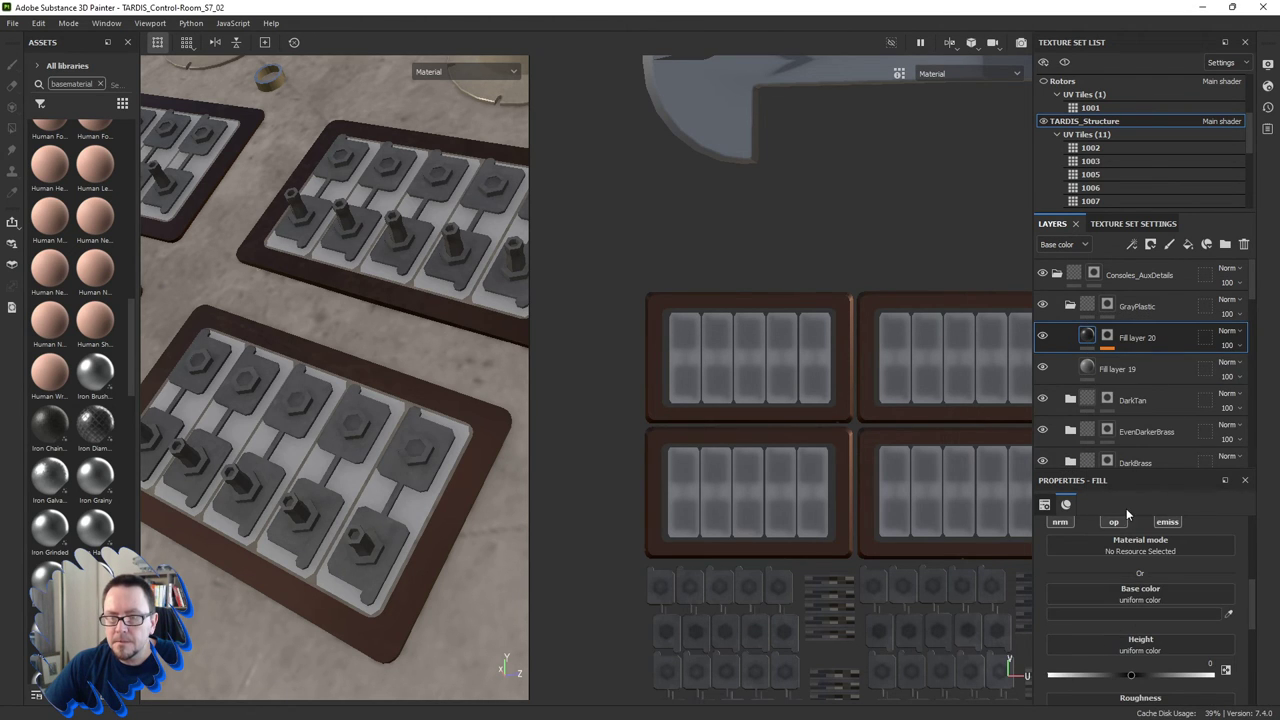
pyautogui.click(1112, 335)
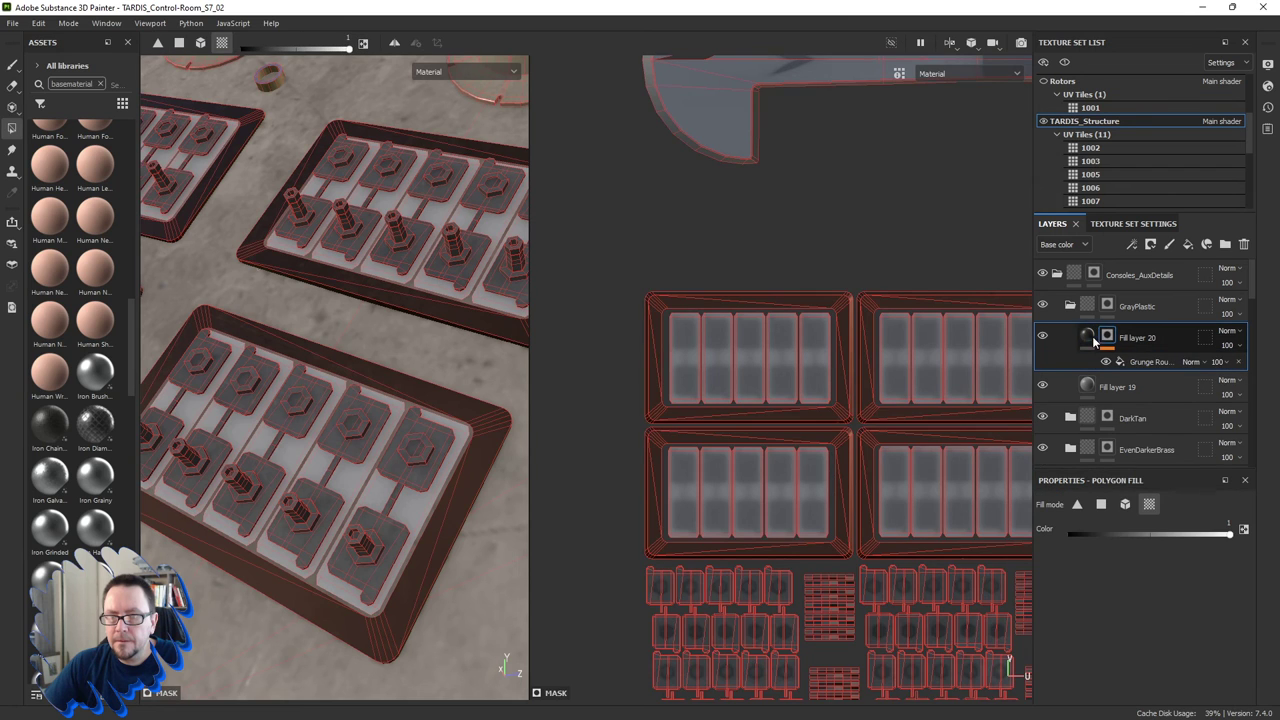
pyautogui.click(1085, 335)
pyautogui.scroll(-2, 1100, 650)
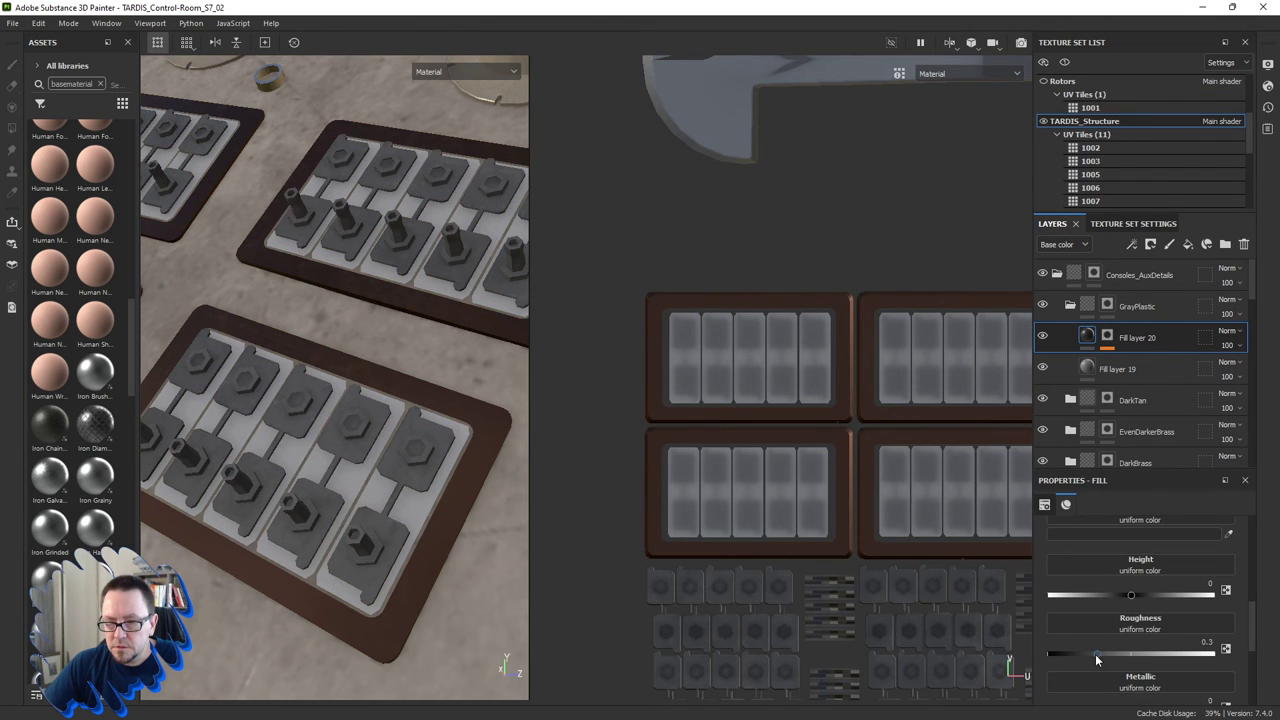
pyautogui.moveTo(1097, 659); pyautogui.dragTo(1116, 659)
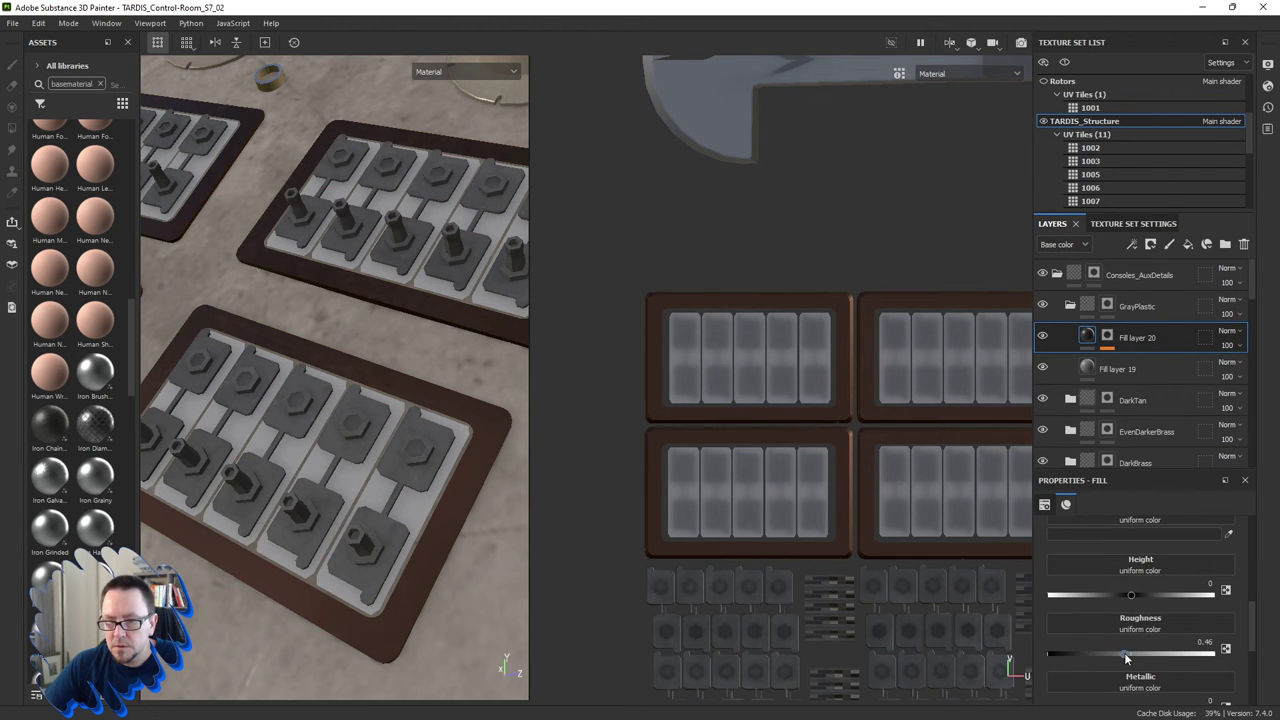
# Set the Grunge Rough Dirty mask effect to Balance 0.31 and Contrast 0.13.
pyautogui.click(1107, 337)
pyautogui.click(1143, 363)
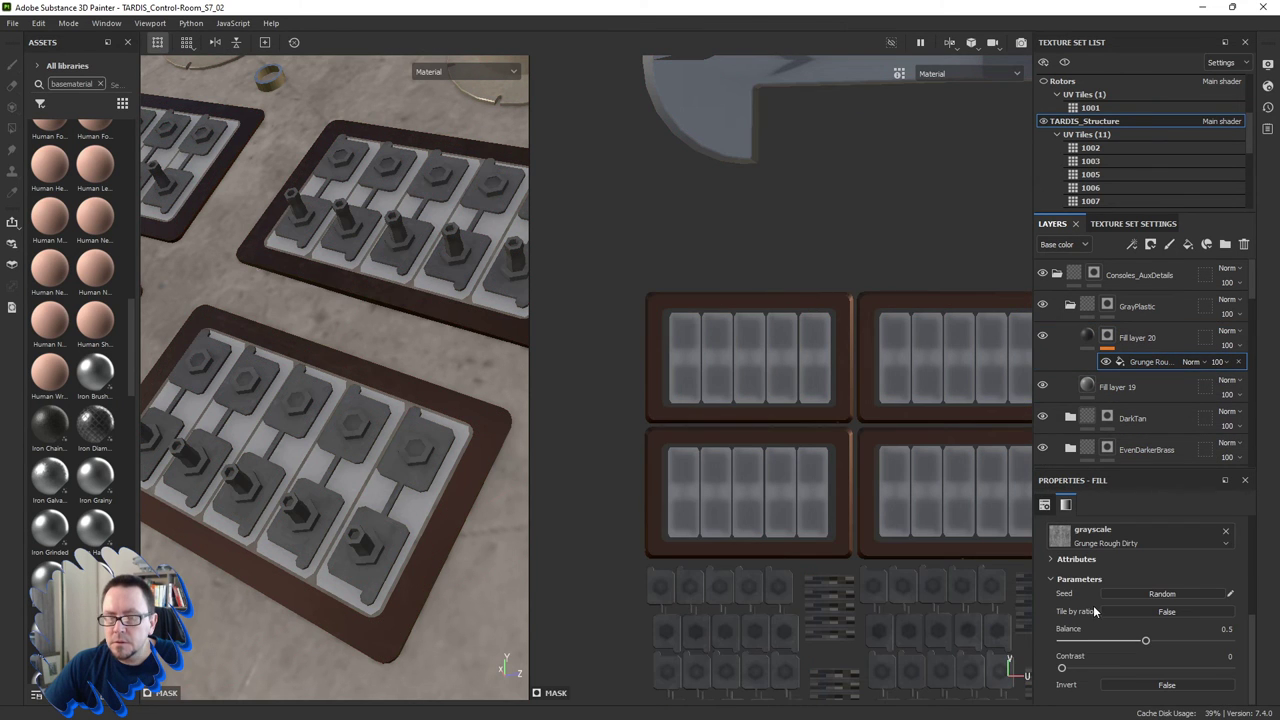
pyautogui.moveTo(1147, 645); pyautogui.dragTo(1114, 648)
pyautogui.scroll(2, 1121, 640)
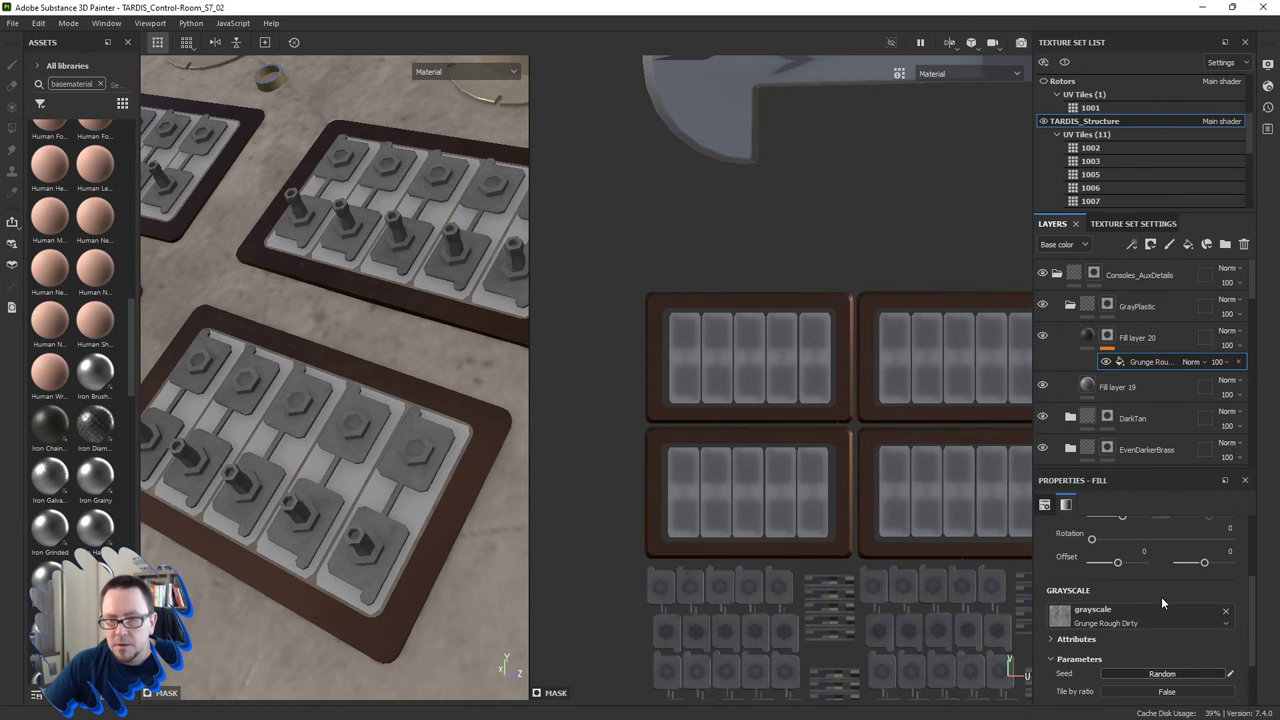
pyautogui.scroll(2, 1140, 615)
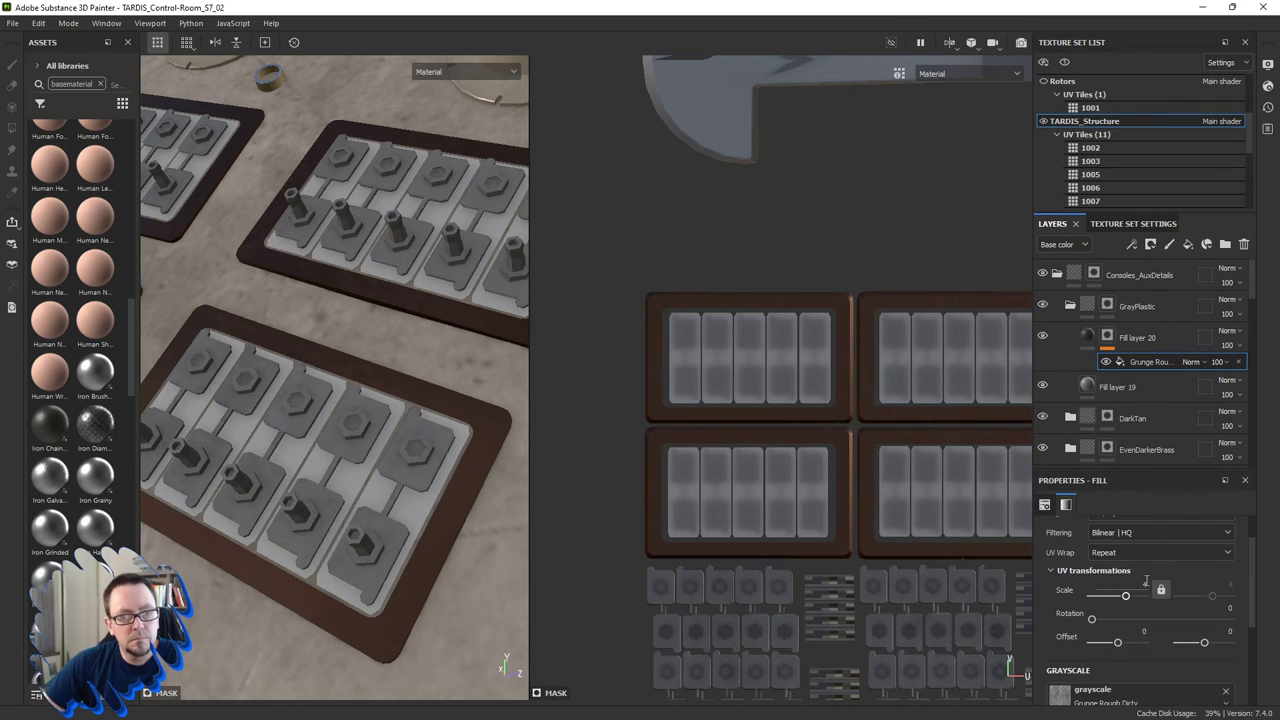
pyautogui.scroll(-2, 1137, 600)
pyautogui.scroll(-1, 1137, 600)
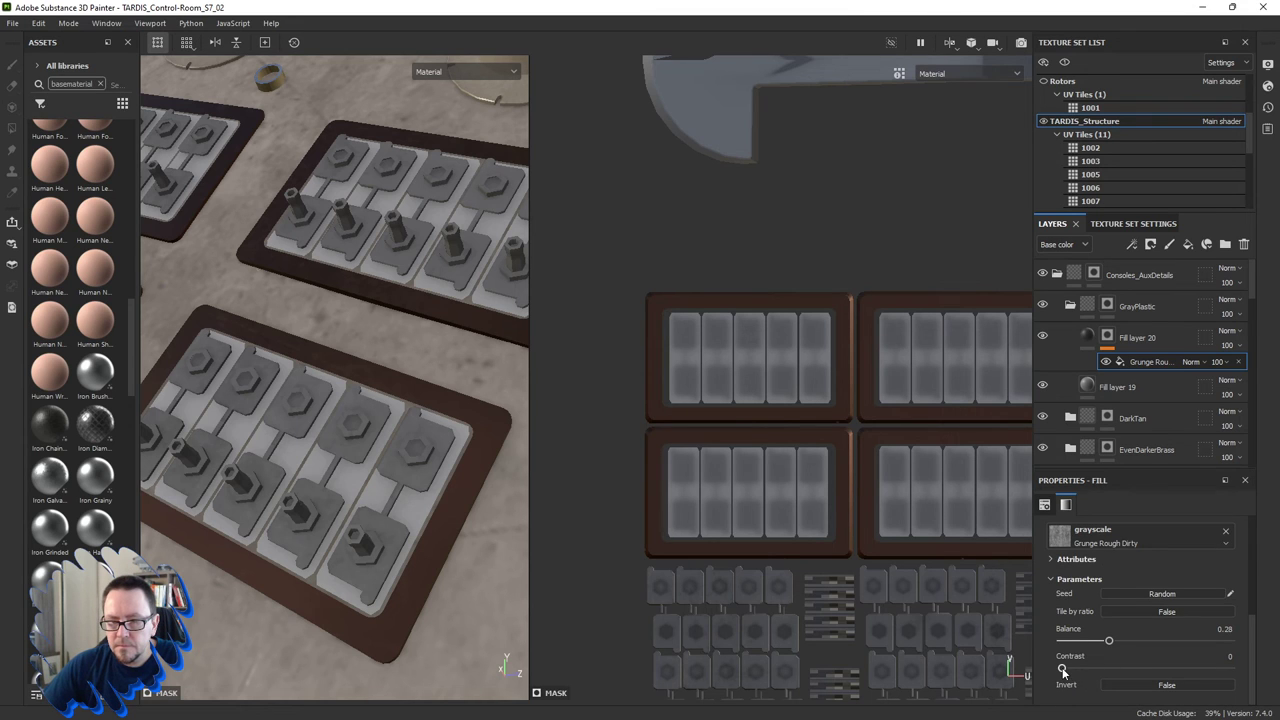
pyautogui.moveTo(1062, 670)
pyautogui.mouseDown()
pyautogui.moveTo(1170, 670)
pyautogui.moveTo(1083, 668)
pyautogui.moveTo(1200, 642)
pyautogui.moveTo(1100, 641)
pyautogui.moveTo(1113, 641)
pyautogui.mouseUp()
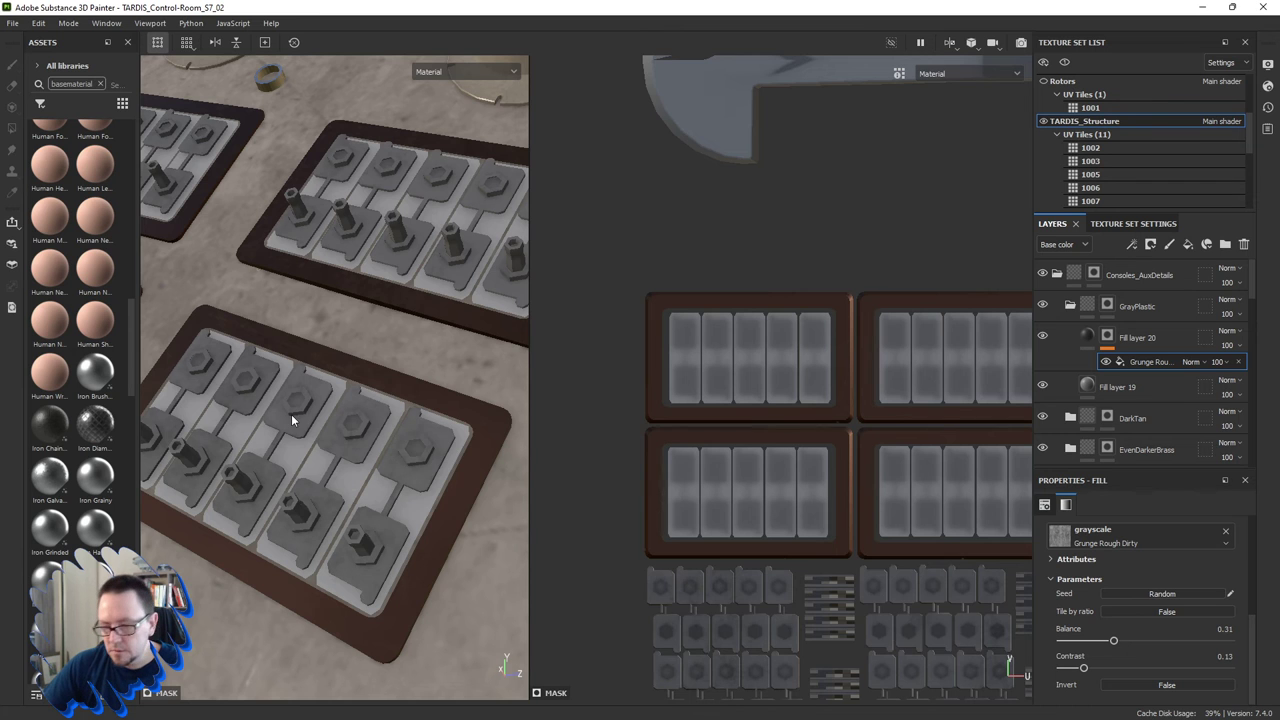
pyautogui.keyDown('shift'); pyautogui.moveTo(291, 416); pyautogui.dragTo(318, 420, button='right'); pyautogui.keyUp('shift')
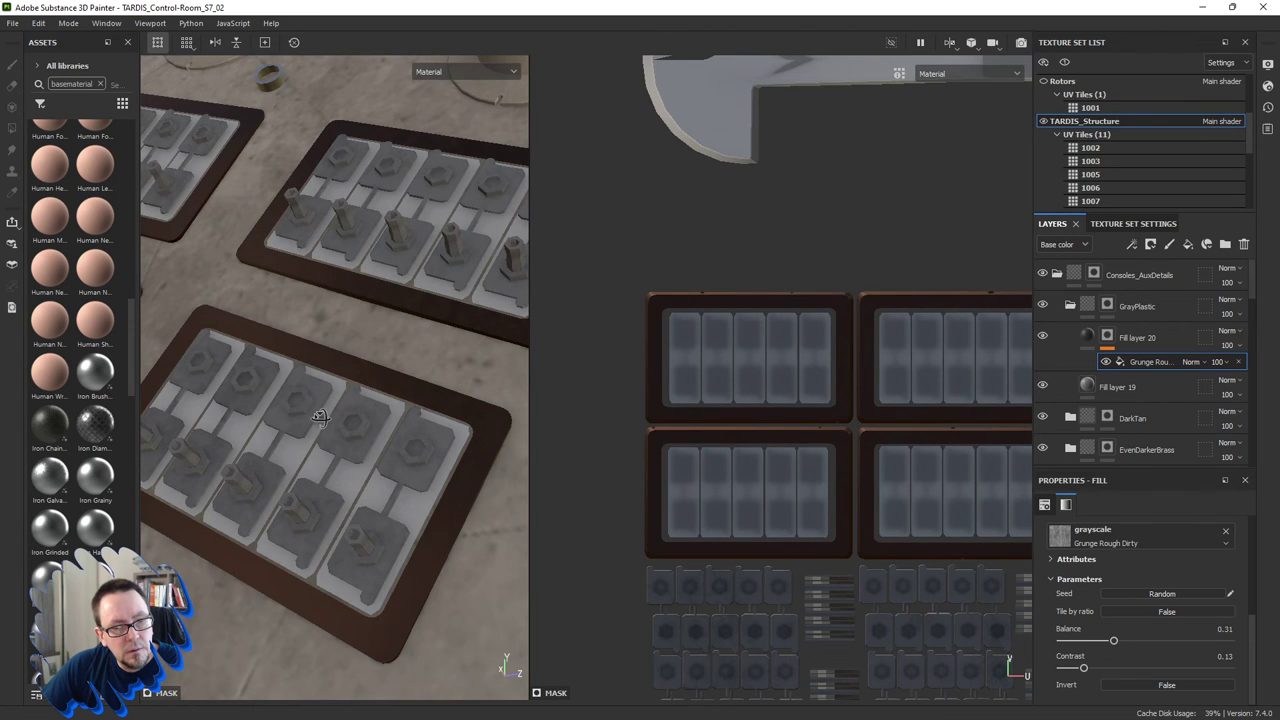
pyautogui.moveTo(318, 420)
pyautogui.keyDown('alt'); pyautogui.mouseDown()
pyautogui.moveTo(363, 433)
pyautogui.moveTo(339, 441)
pyautogui.moveTo(380, 444)
pyautogui.mouseUp(); pyautogui.keyUp('alt')
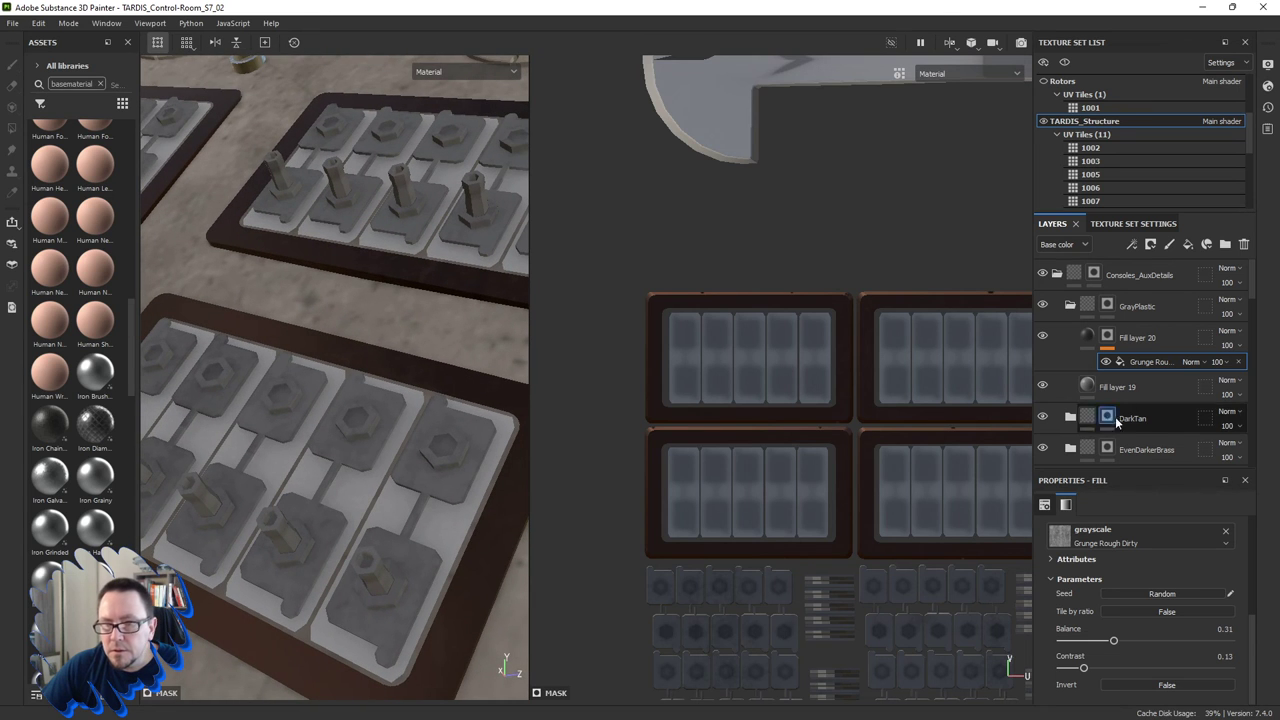
# Set Fill layer 19's roughness to about 0.4.
pyautogui.click(1093, 390)
pyautogui.scroll(-3, 1112, 665)
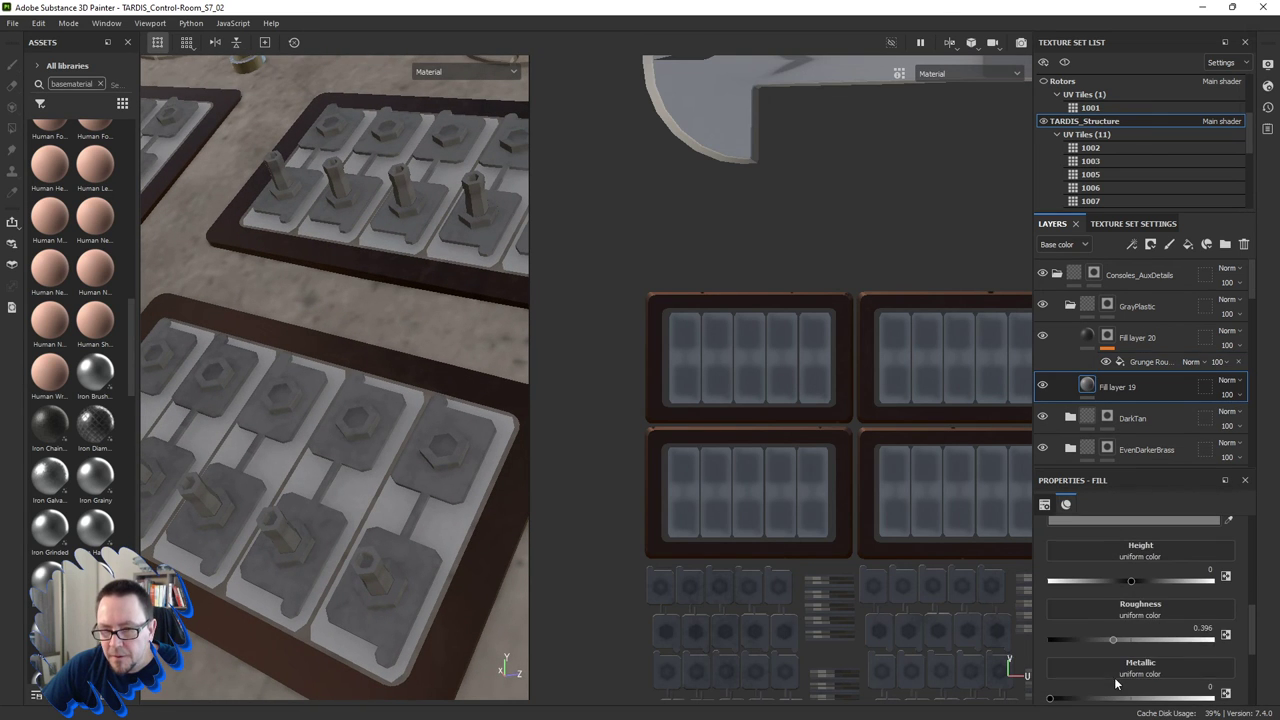
pyautogui.moveTo(1114, 640); pyautogui.dragTo(1100, 639)
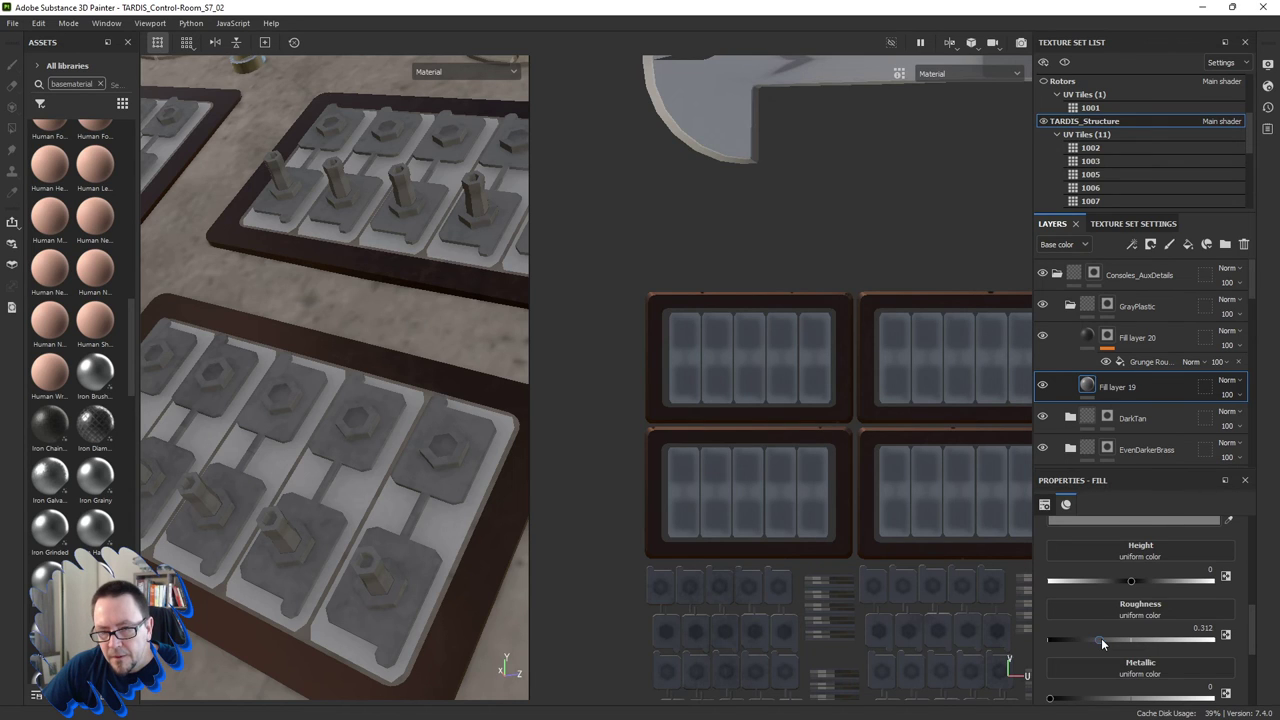
pyautogui.moveTo(1101, 638); pyautogui.dragTo(1114, 636)
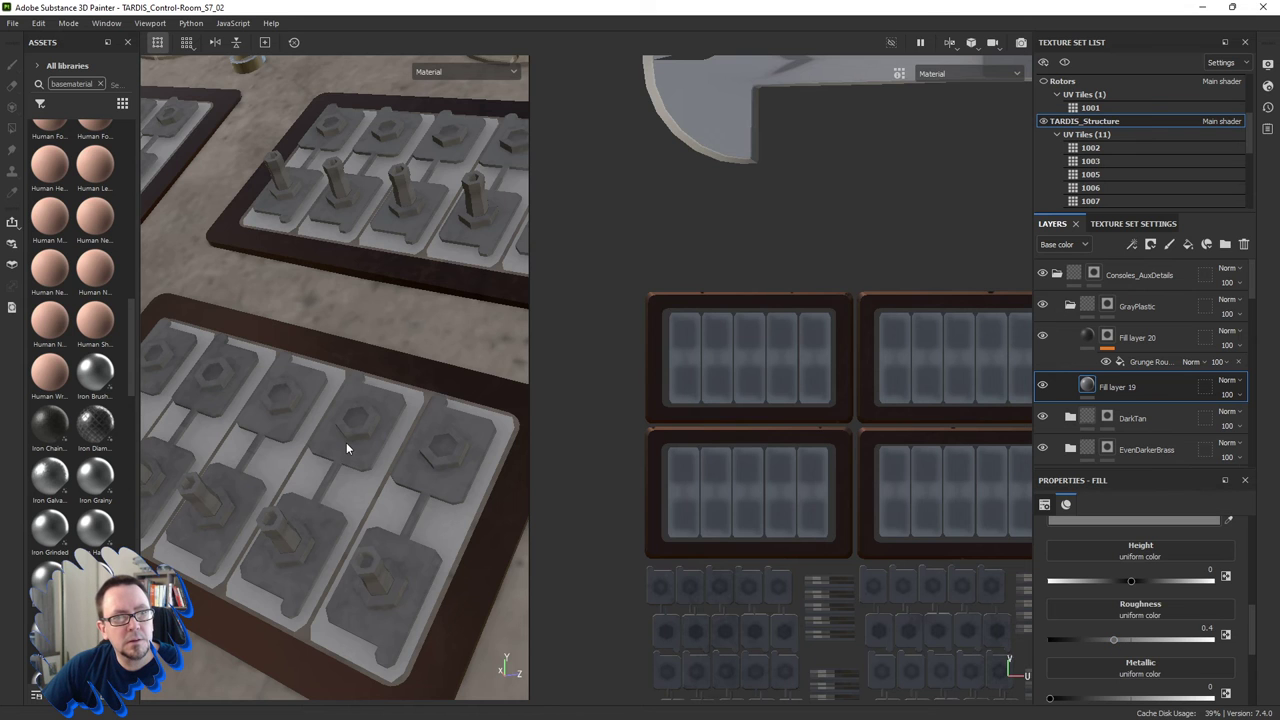
# Change Fill layer 19's base colour to hex 8F8F8F and collapse the GrayPlastic group.
pyautogui.scroll(-5, 346, 442)
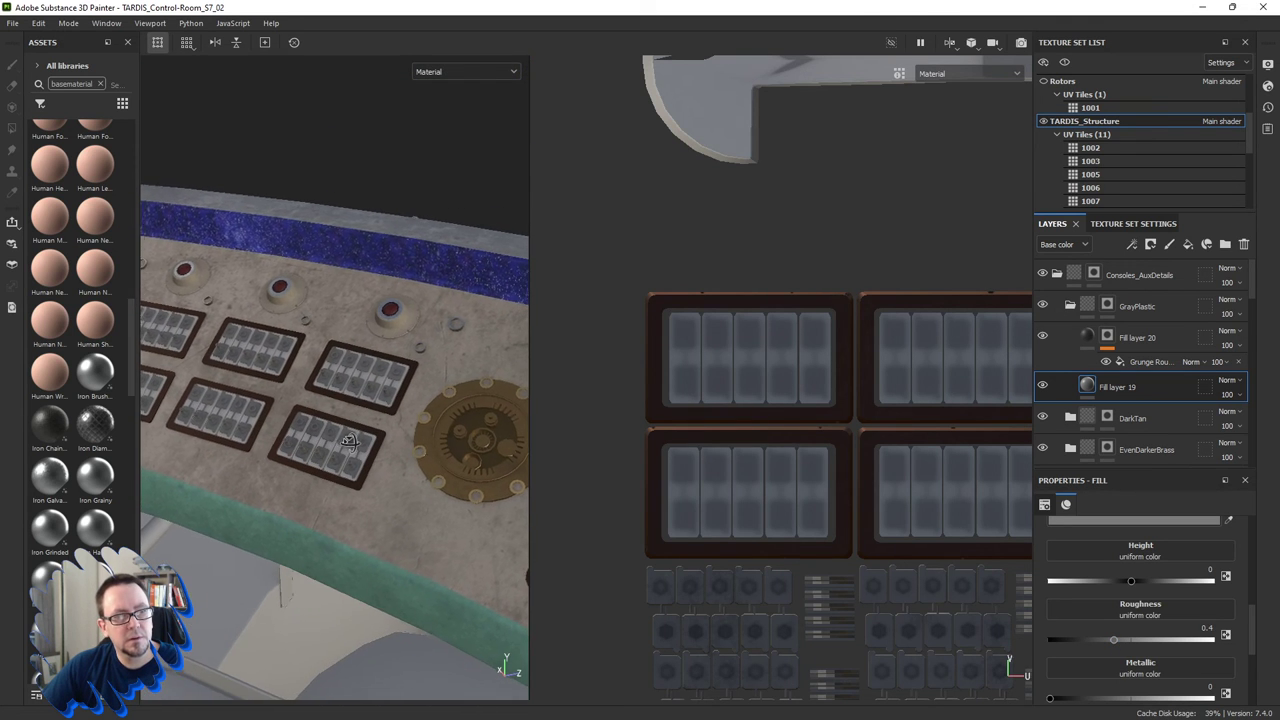
pyautogui.click(1119, 520)
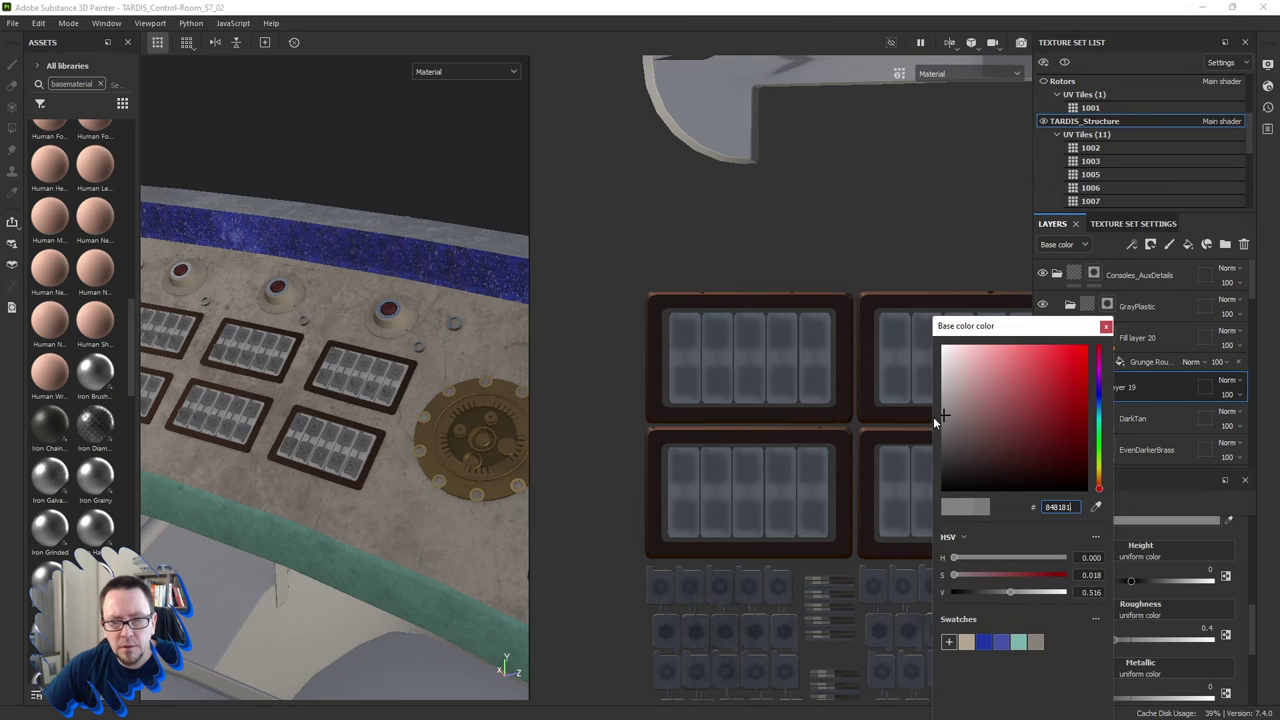
pyautogui.write('8F8F8F')
pyautogui.press('Return')
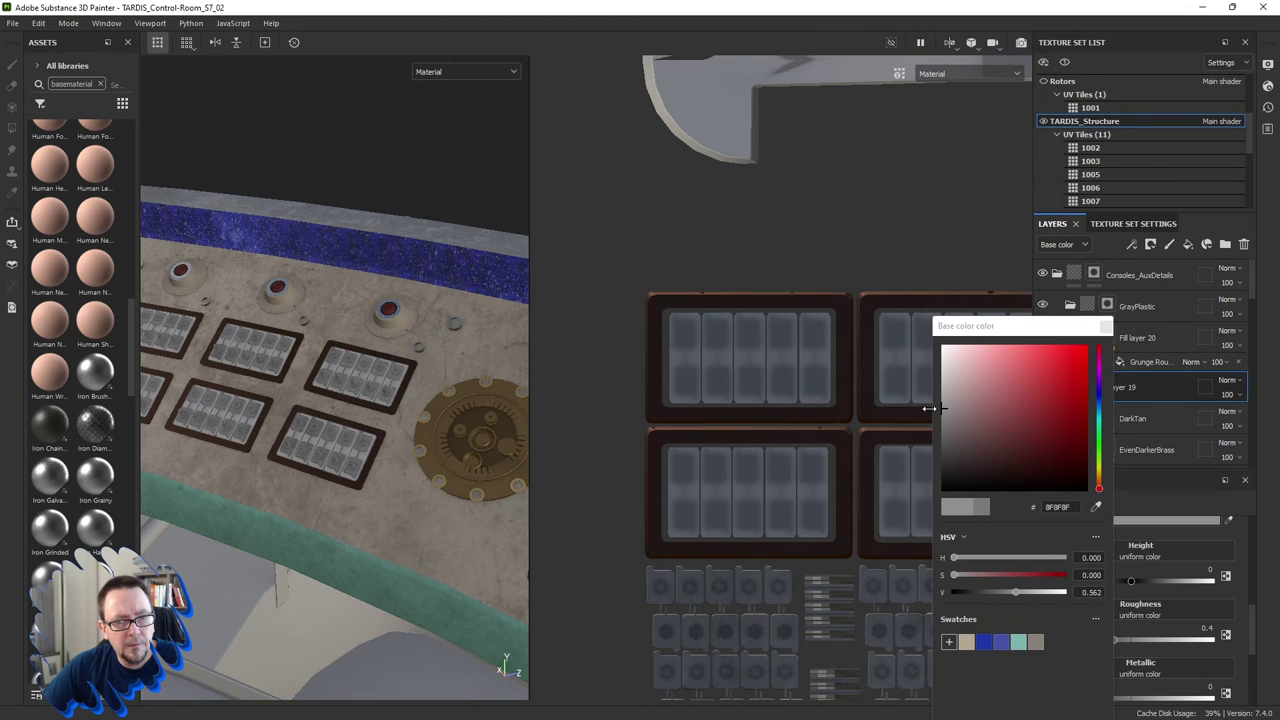
pyautogui.scroll(2, 365, 430)
pyautogui.scroll(3, 368, 430)
pyautogui.scroll(2, 370, 430)
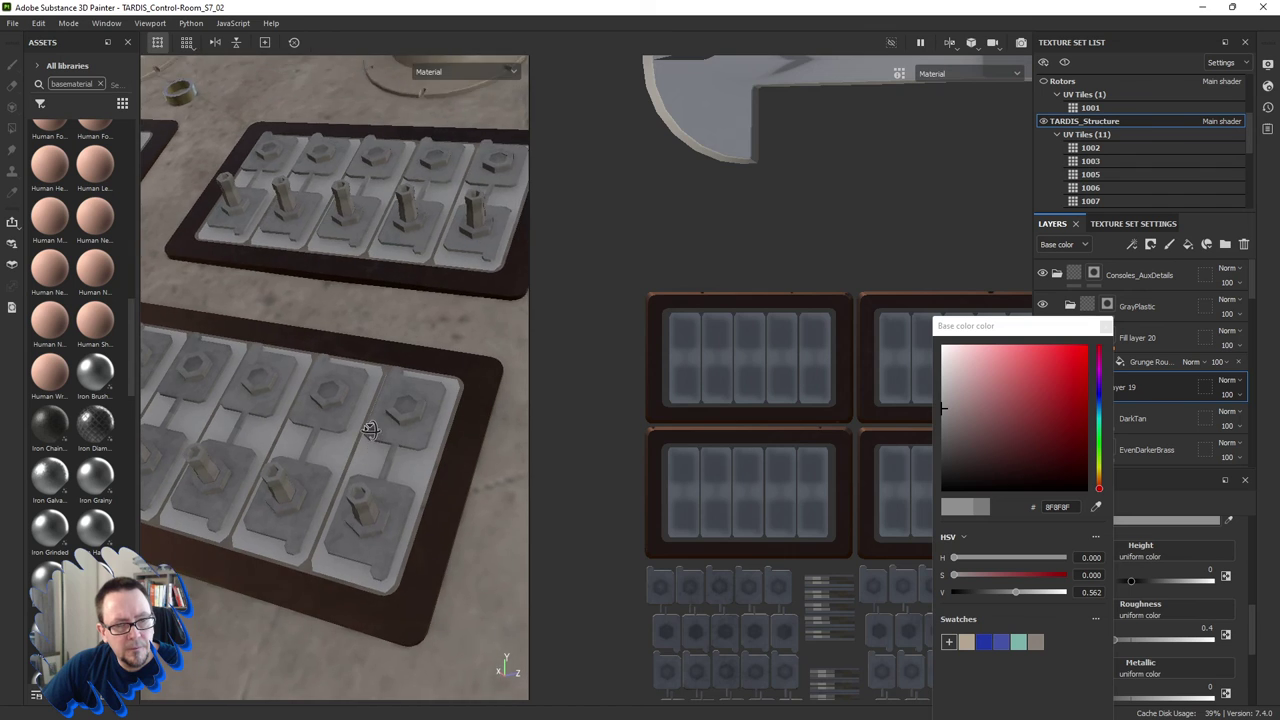
pyautogui.moveTo(370, 430)
pyautogui.keyDown('alt'); pyautogui.mouseDown()
pyautogui.moveTo(352, 449)
pyautogui.moveTo(378, 465)
pyautogui.moveTo(300, 487)
pyautogui.moveTo(457, 486)
pyautogui.moveTo(314, 487)
pyautogui.mouseUp(); pyautogui.keyUp('alt')
pyautogui.scroll(-3, 371, 451)
pyautogui.scroll(-2, 286, 449)
pyautogui.scroll(-3, 338, 475)
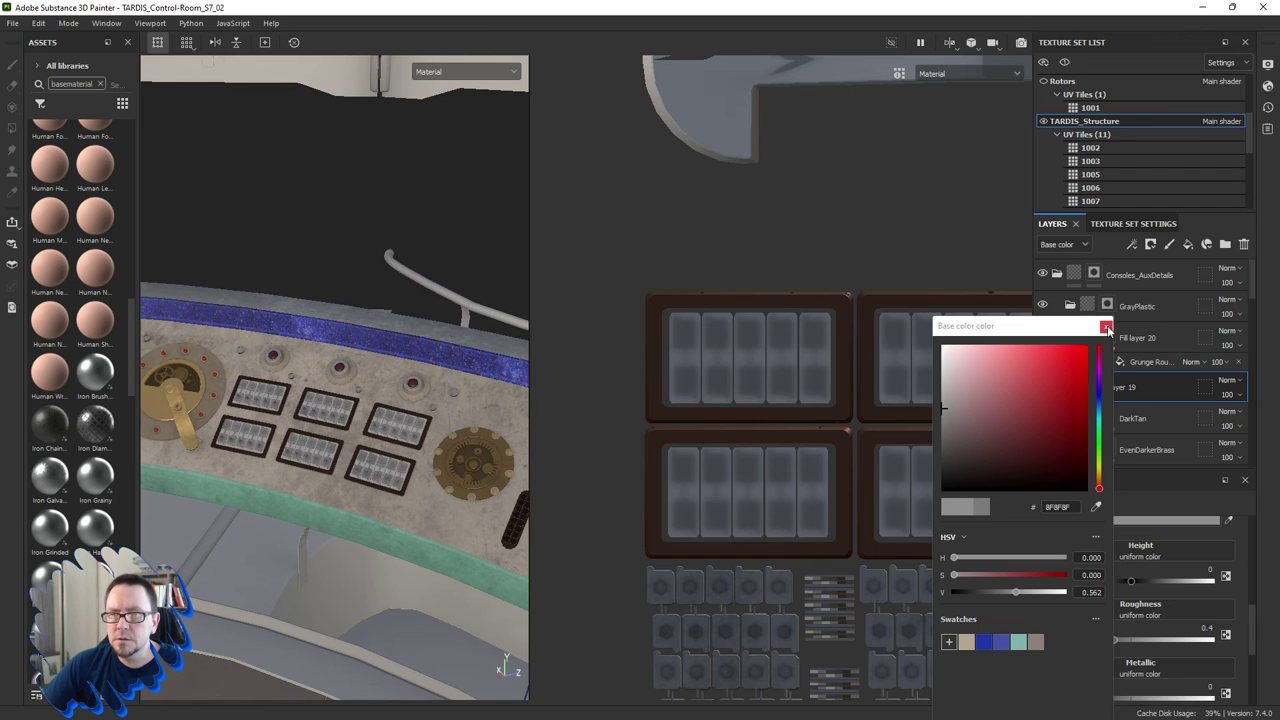
pyautogui.click(1106, 327)
pyautogui.click(1071, 305)
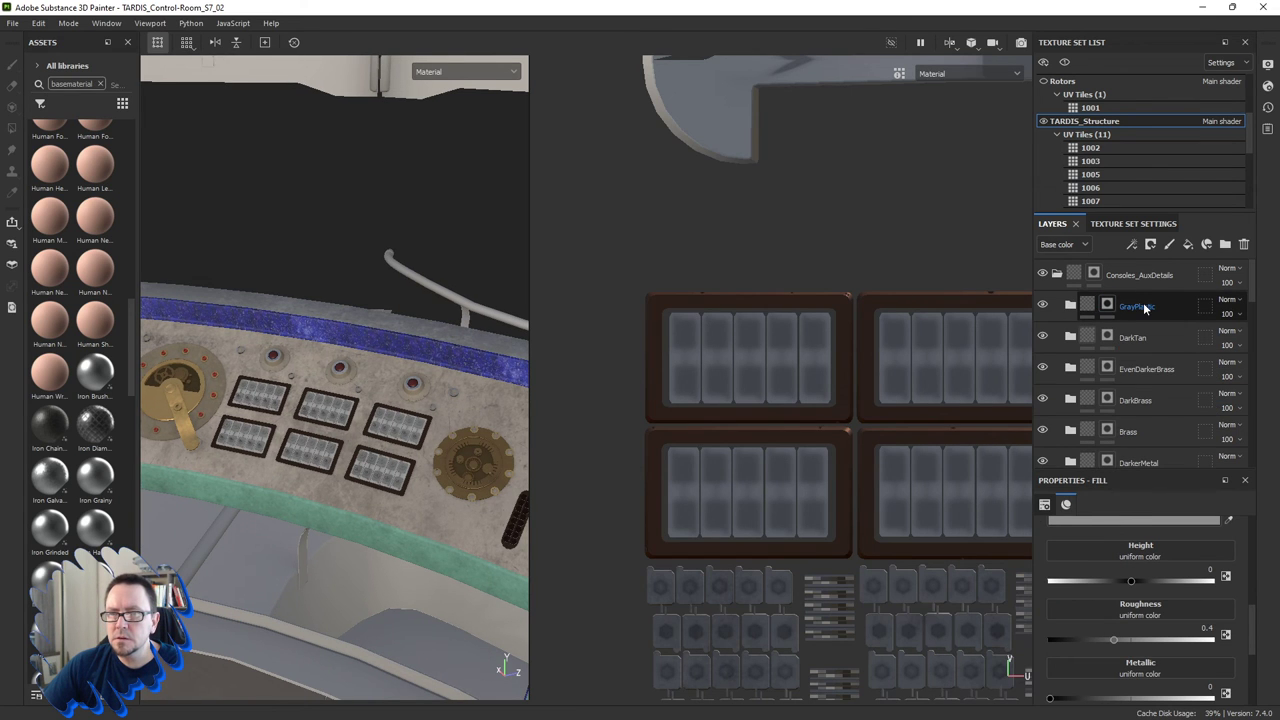
# Duplicate the GrayPlastic layer group.
pyautogui.rightClick(1145, 309)
pyautogui.click(1136, 346)
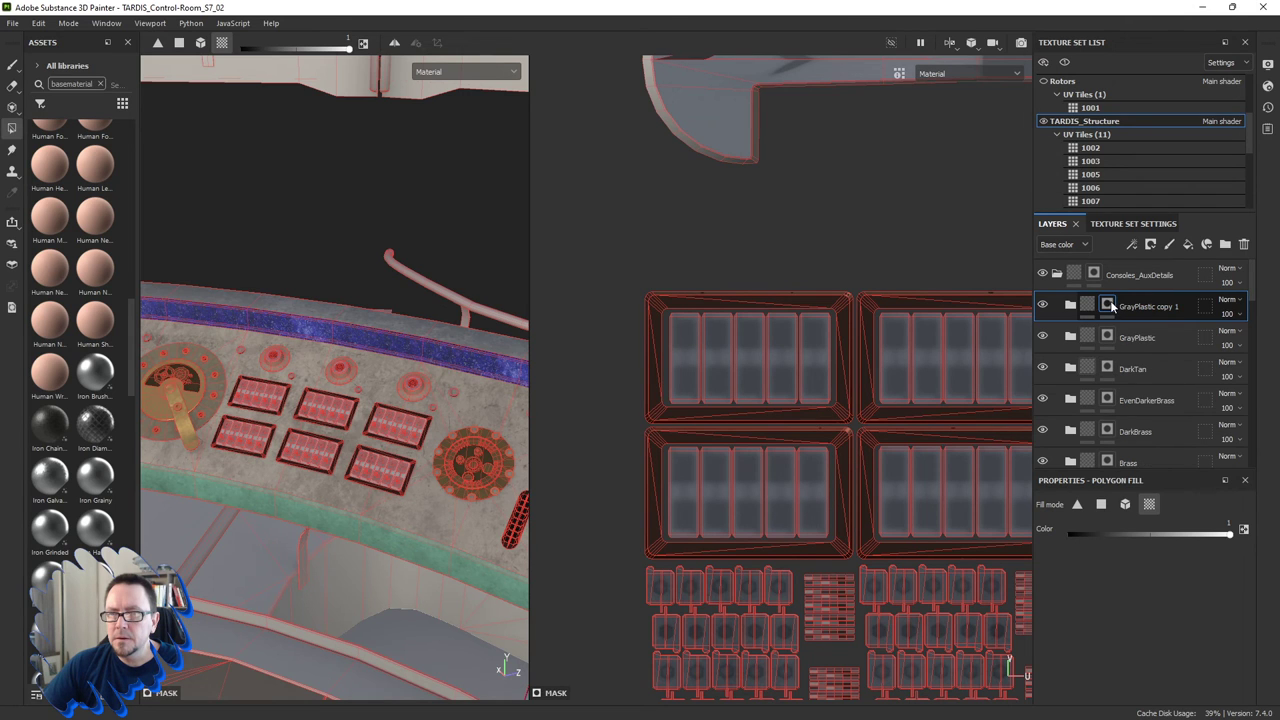
pyautogui.rightClick(1112, 304)
pyautogui.click(1137, 166)
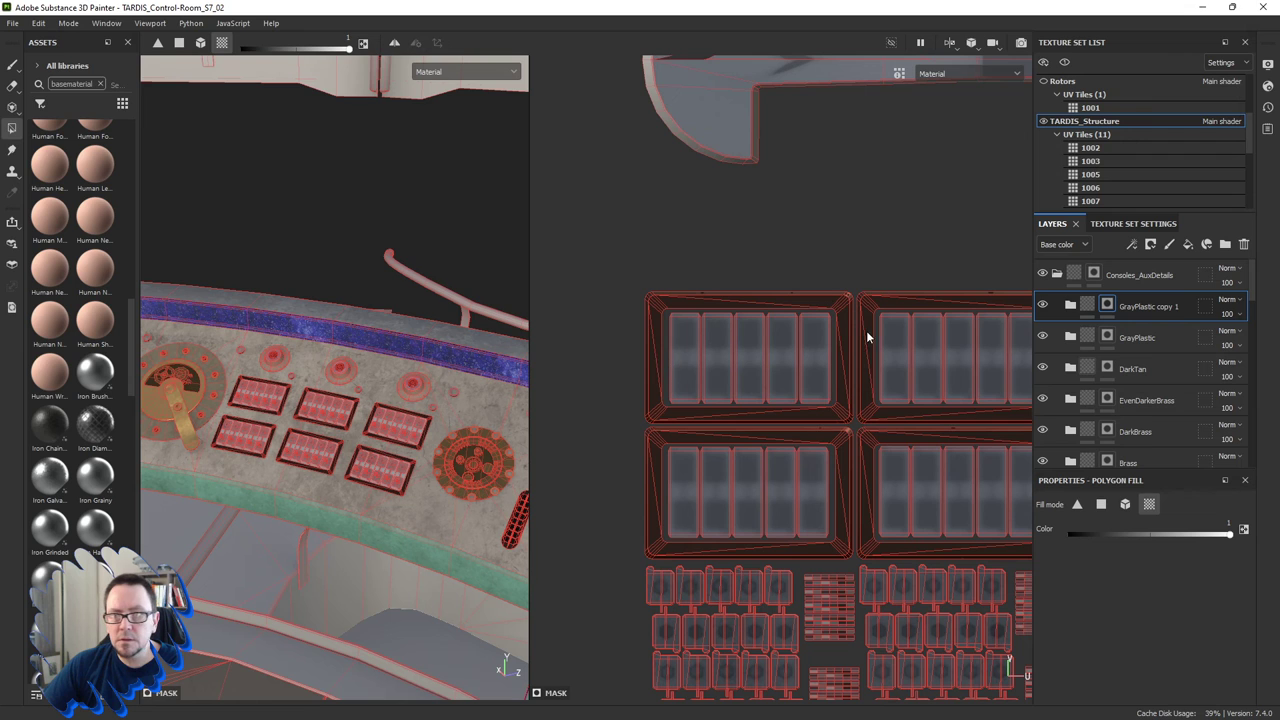
# Darken the copy's Fill layer 19 base colour to 717171.
pyautogui.click(1071, 305)
pyautogui.click(1088, 360)
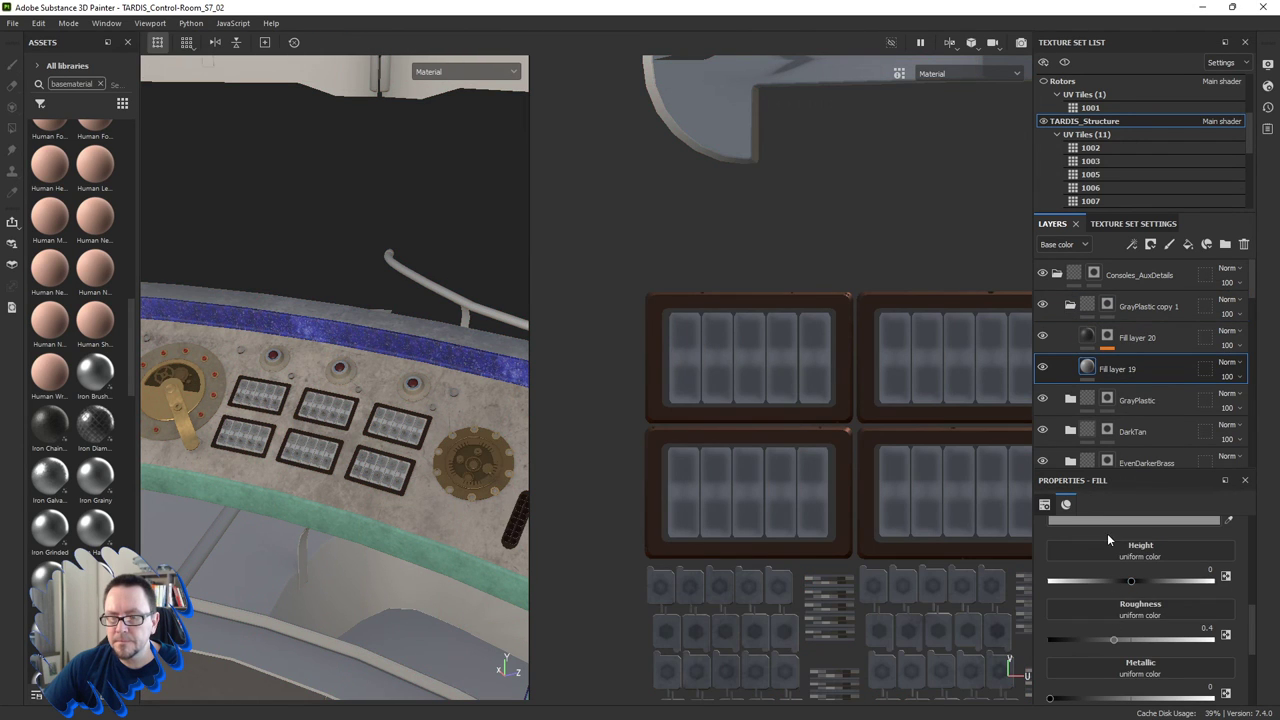
pyautogui.click(1106, 520)
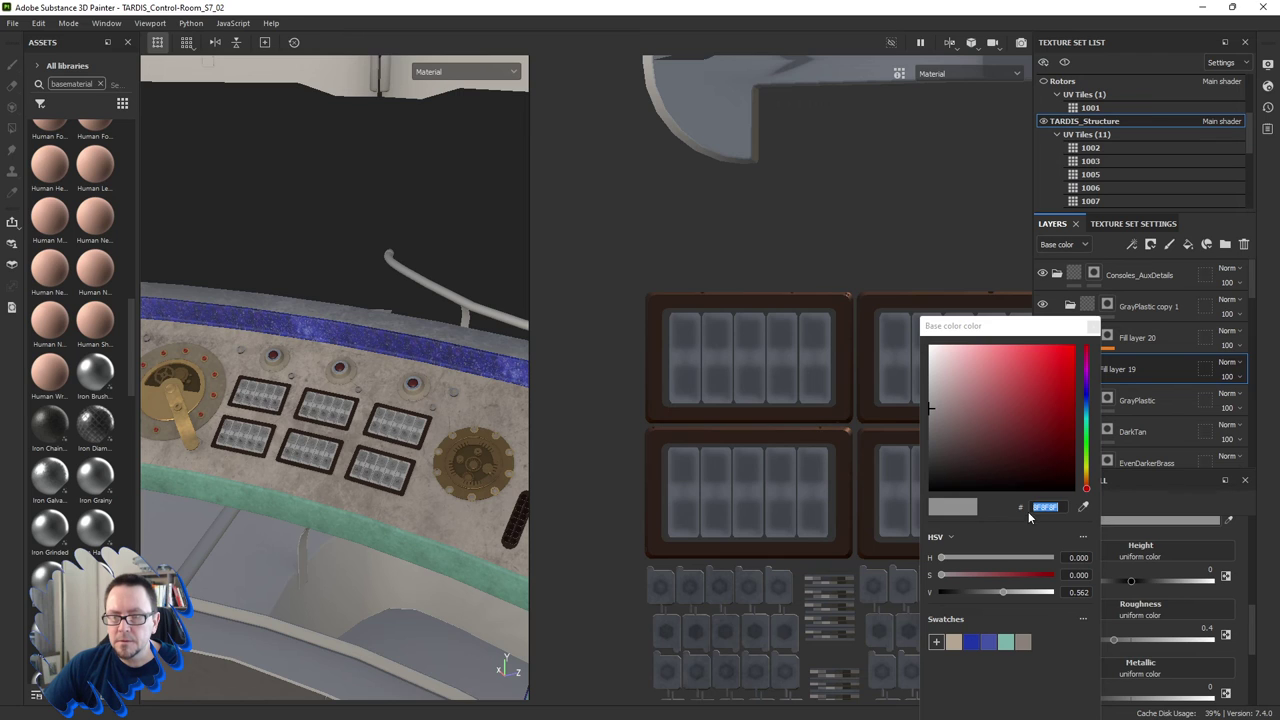
pyautogui.moveTo(1005, 591); pyautogui.dragTo(990, 594)
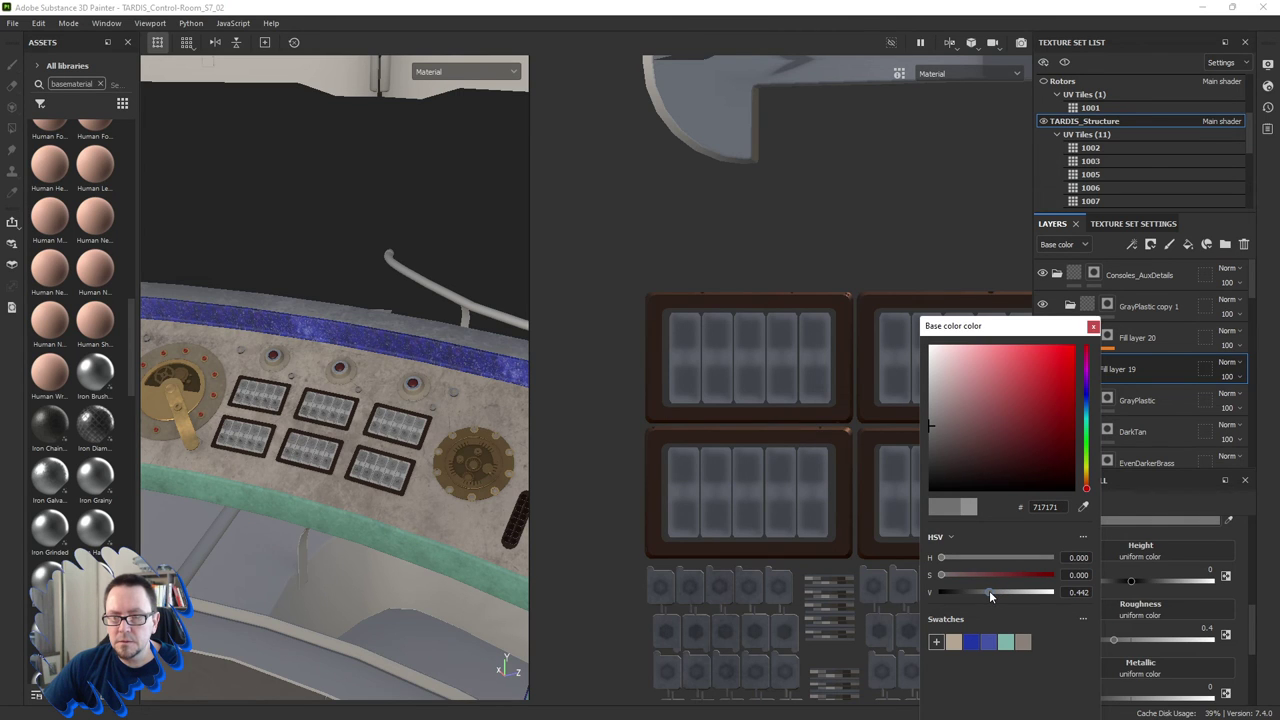
pyautogui.click(1093, 326)
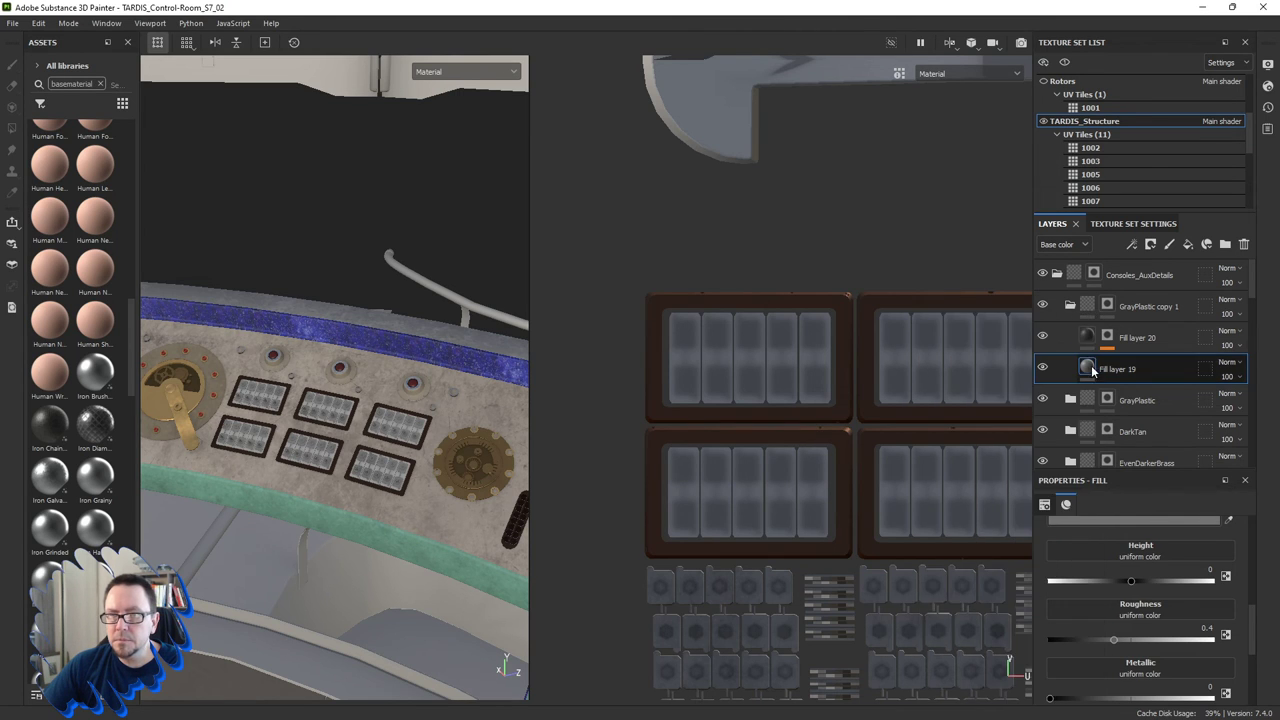
# Rename the copied group to DarkGrayPlastic.
pyautogui.click(1108, 308)
pyautogui.doubleClick(1155, 306)
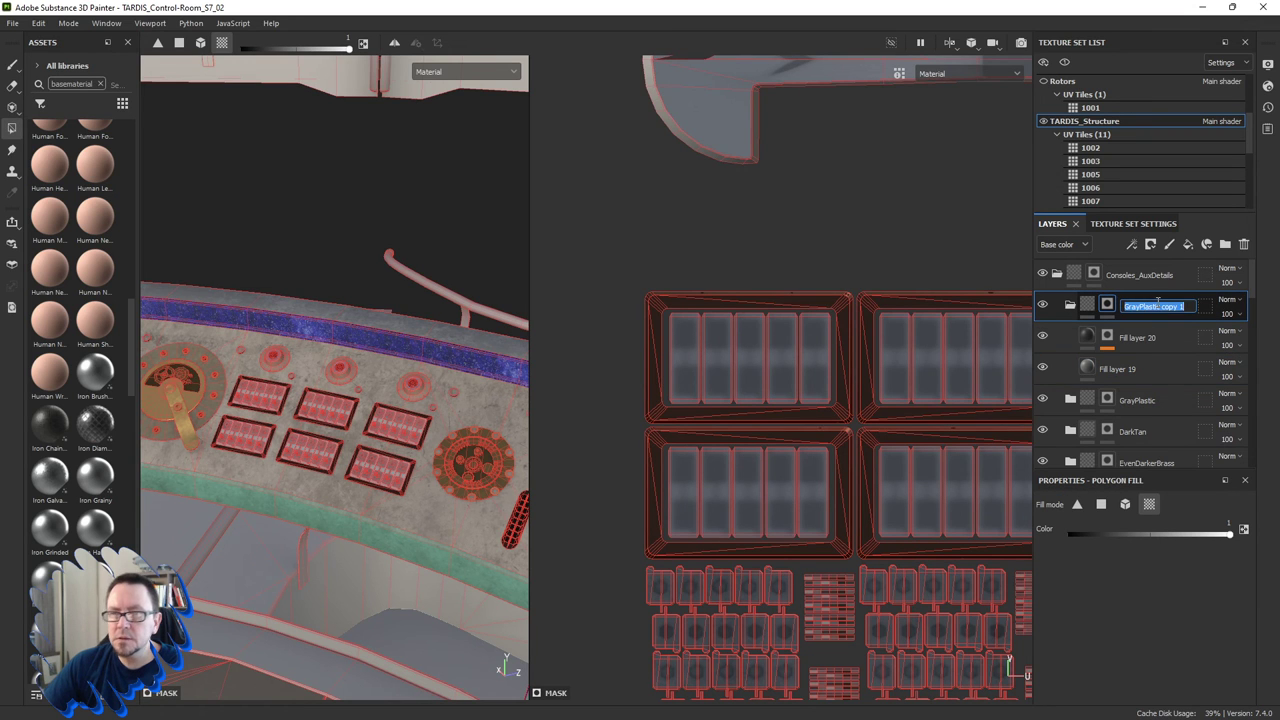
pyautogui.press('BackSpace')
pyautogui.press('BackSpace')
pyautogui.press('BackSpace')
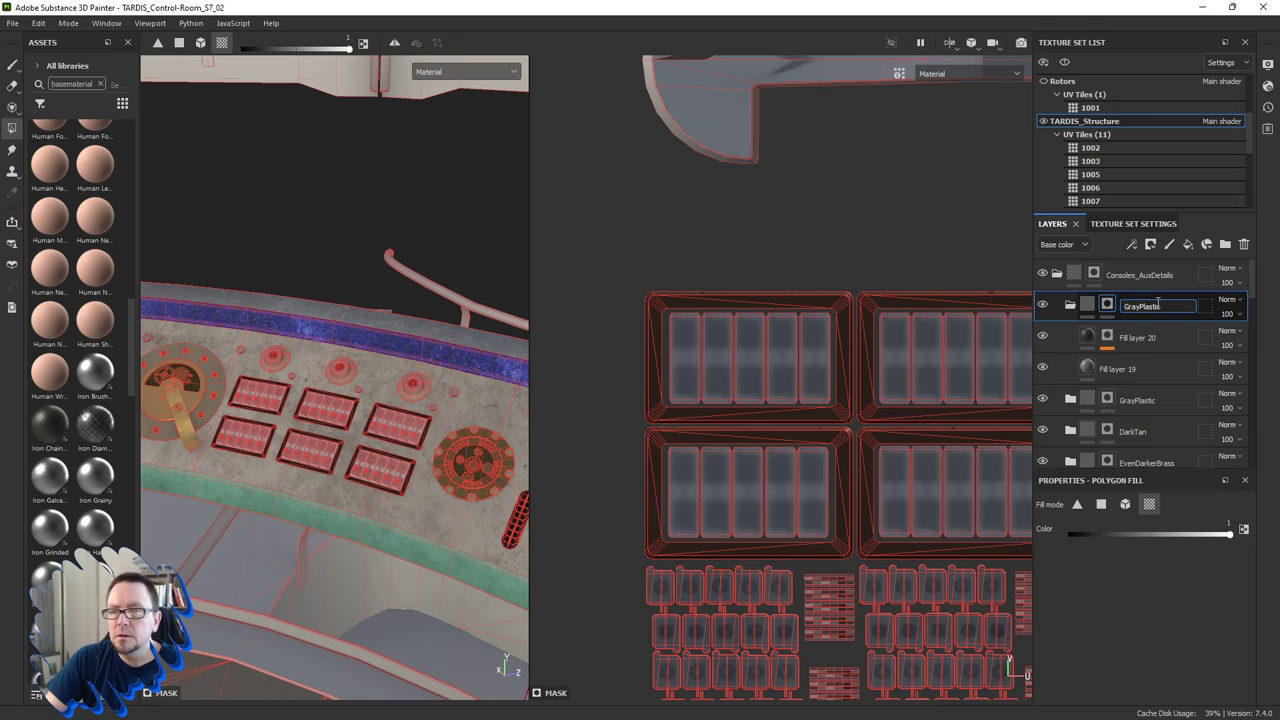
pyautogui.press('Home')
pyautogui.write('Dark')
pyautogui.press('Return')
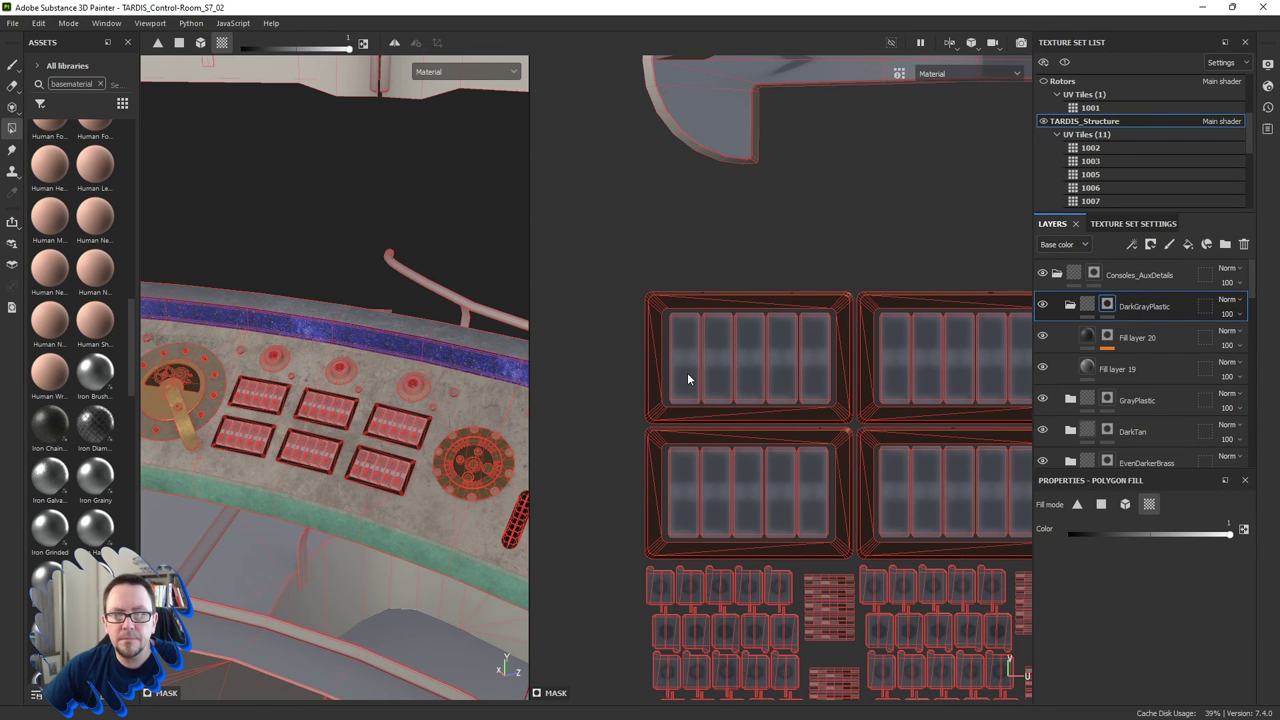
# Polygon-fill the left UV tiles' switch strips into the DarkGrayPlastic mask.
pyautogui.moveTo(688, 352); pyautogui.dragTo(806, 364)
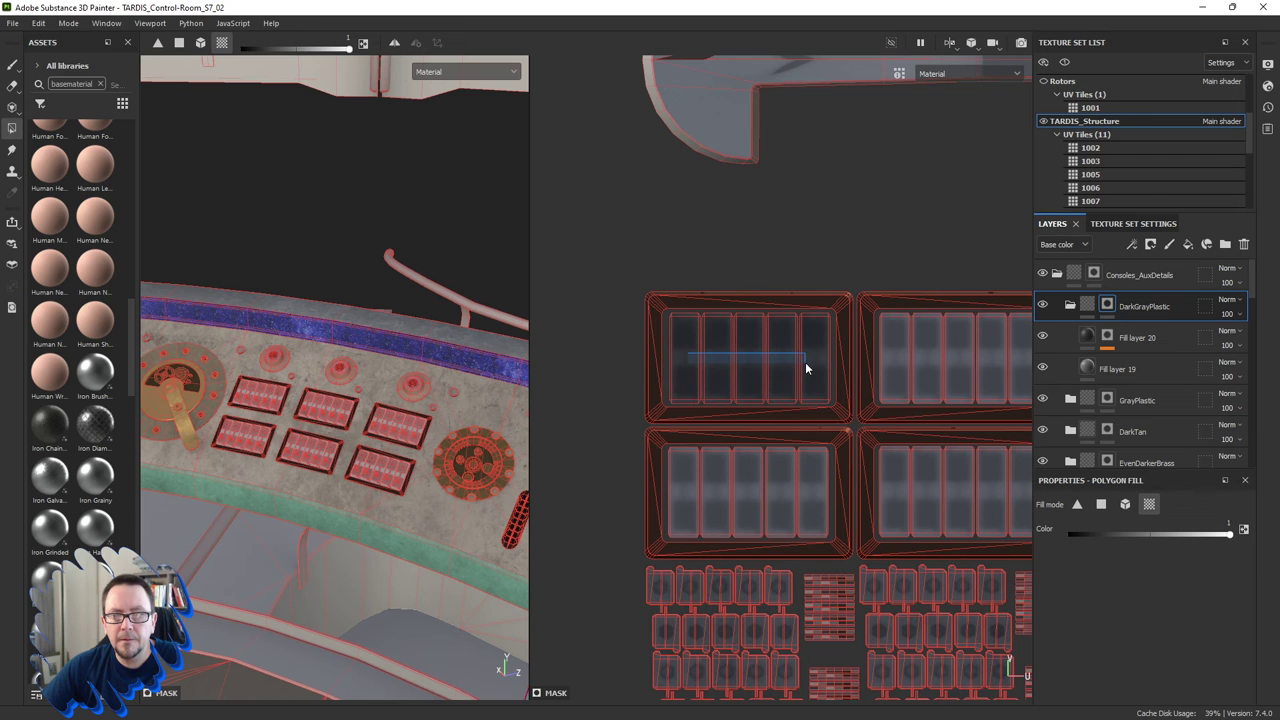
pyautogui.moveTo(740, 495); pyautogui.dragTo(808, 487)
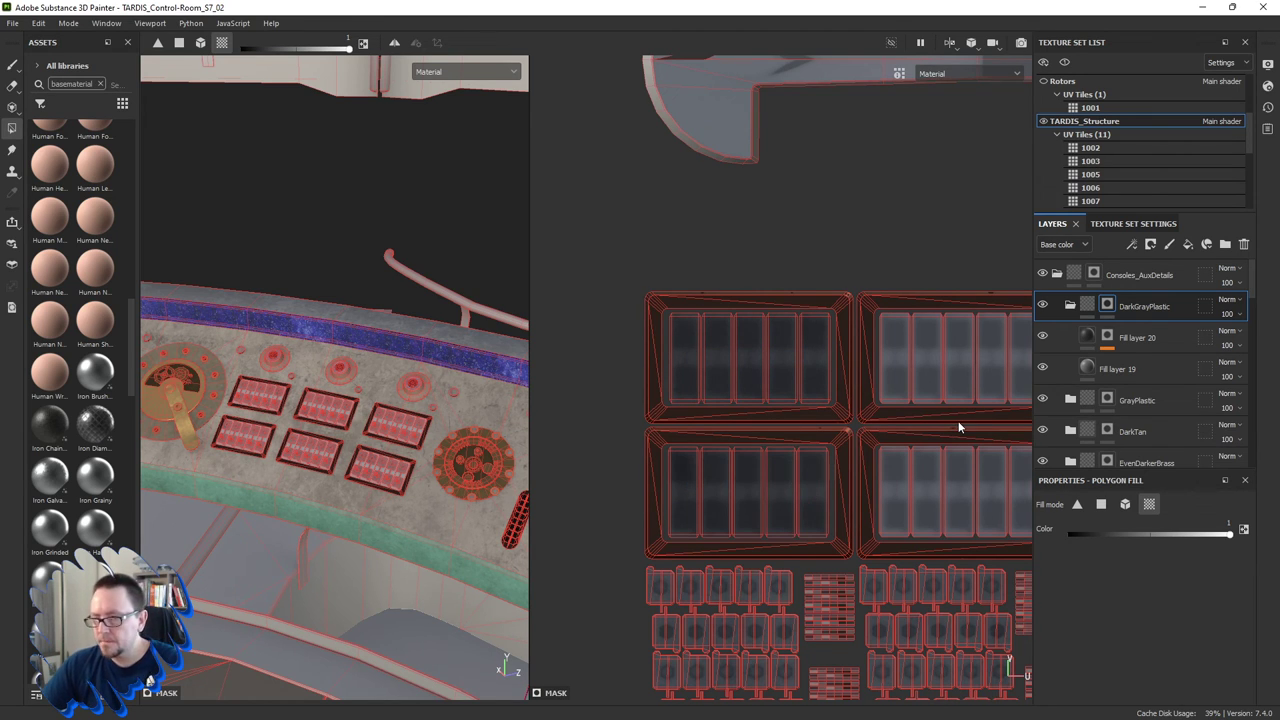
pyautogui.moveTo(958, 427); pyautogui.dragTo(677, 445, button='middle')
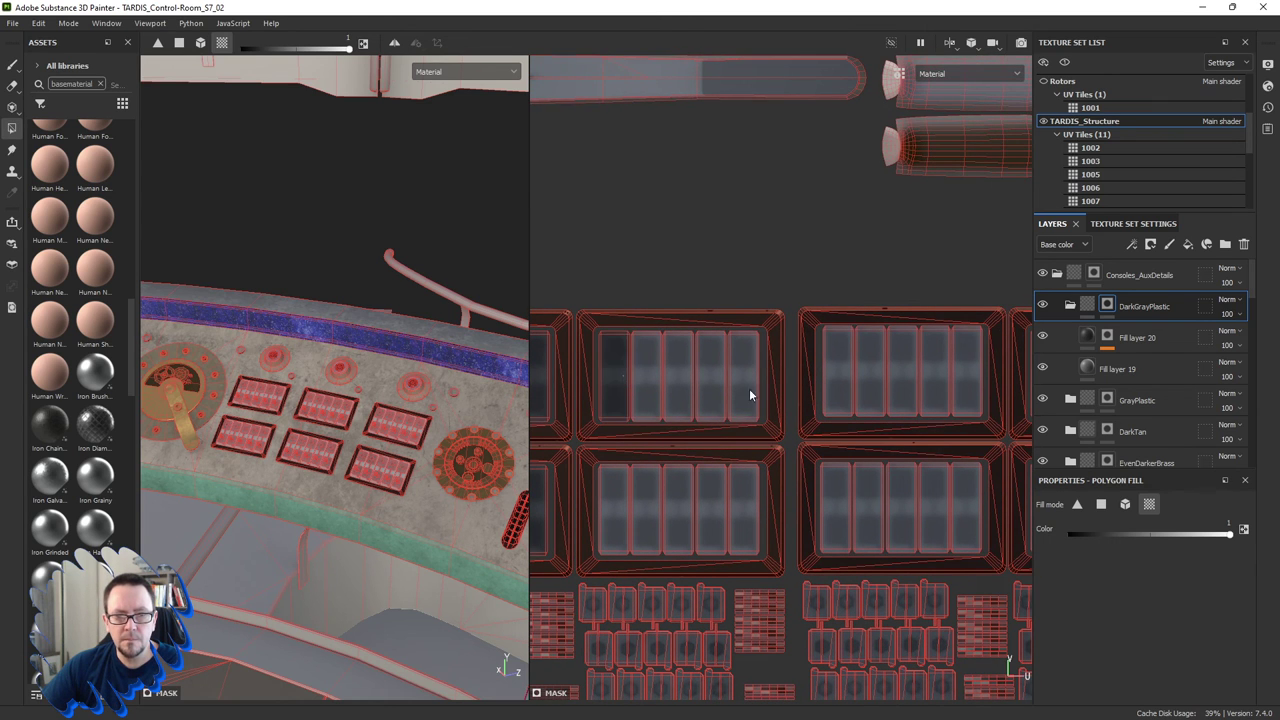
pyautogui.moveTo(622, 388); pyautogui.dragTo(757, 388)
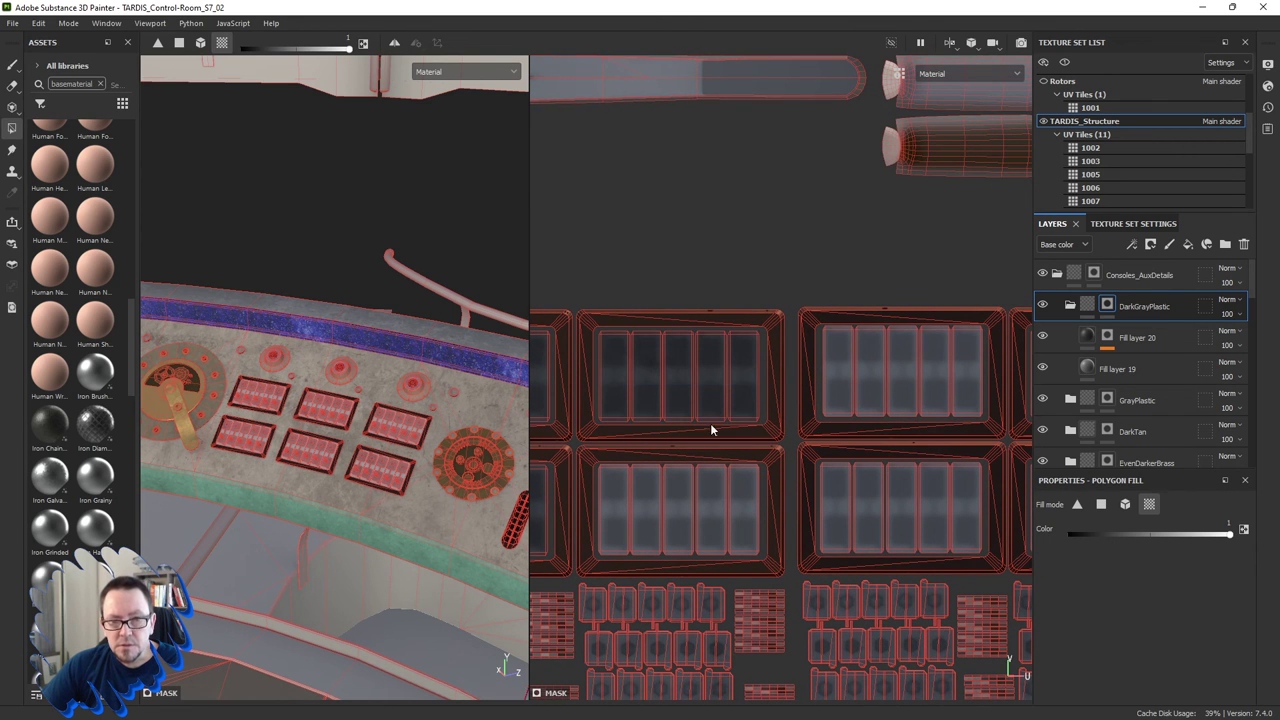
pyautogui.moveTo(628, 488); pyautogui.dragTo(745, 492)
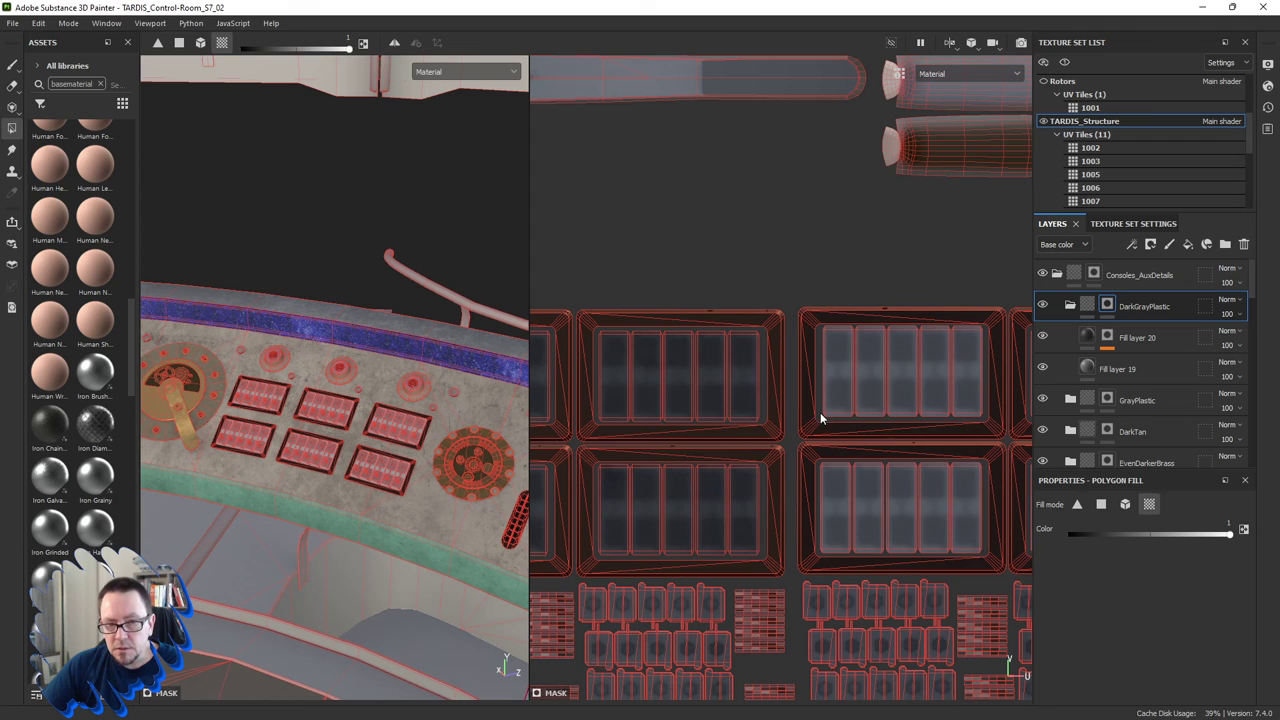
# Polygon-fill the right UV tiles' switch strips into the same mask.
pyautogui.moveTo(988, 360); pyautogui.dragTo(966, 358)
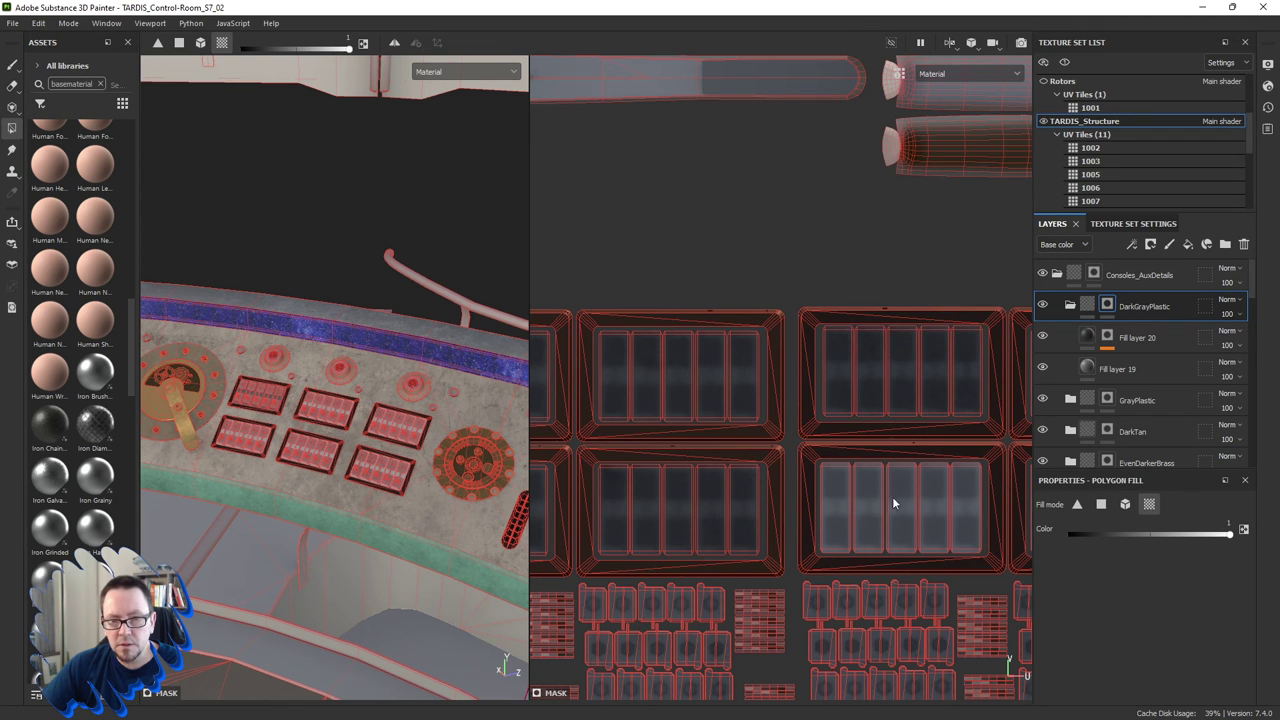
pyautogui.moveTo(892, 496); pyautogui.dragTo(962, 492)
pyautogui.moveTo(962, 492); pyautogui.dragTo(752, 490, button='middle')
pyautogui.moveTo(842, 362); pyautogui.dragTo(967, 361)
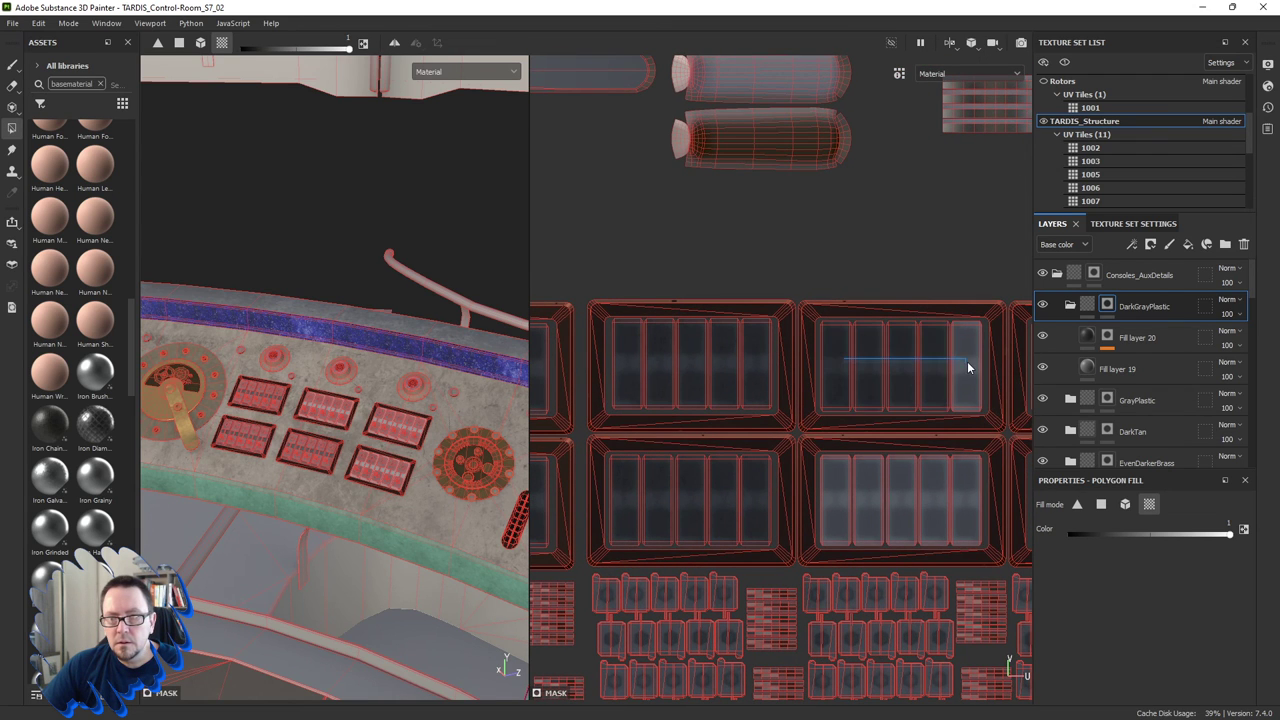
pyautogui.moveTo(844, 491); pyautogui.dragTo(964, 486)
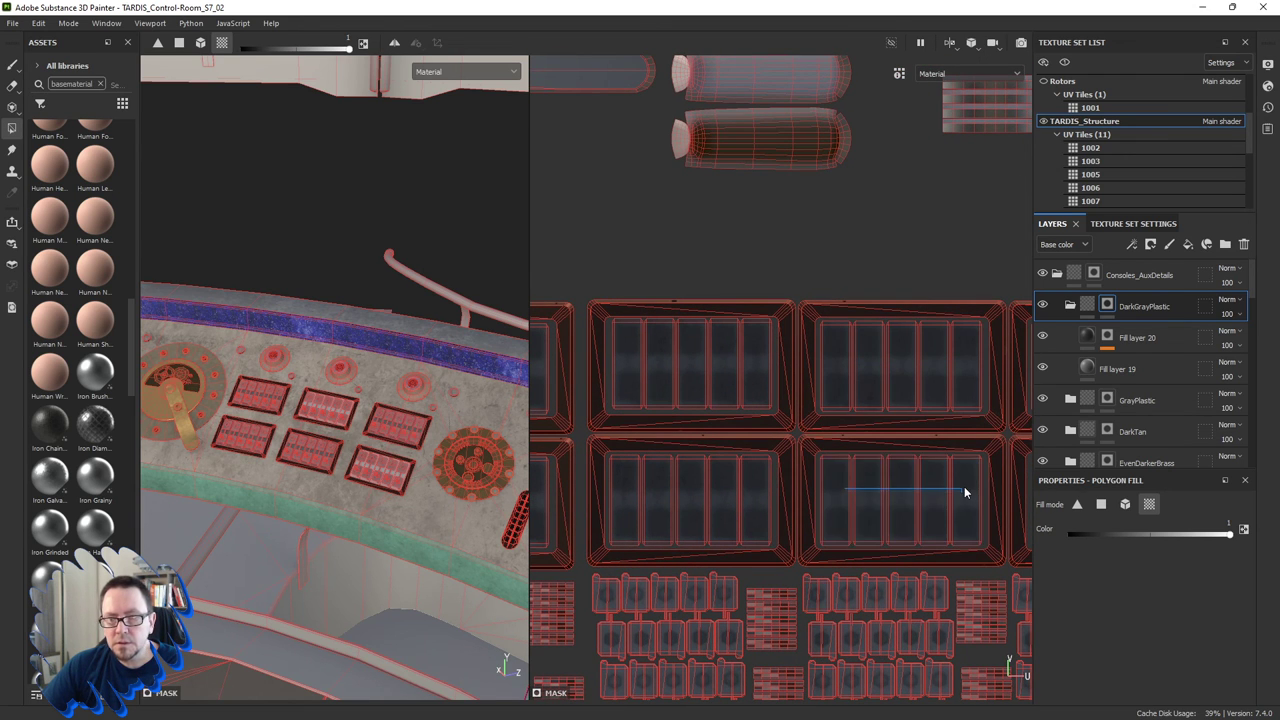
pyautogui.moveTo(963, 487); pyautogui.dragTo(710, 489, button='middle')
pyautogui.moveTo(861, 422); pyautogui.dragTo(821, 430, button='middle')
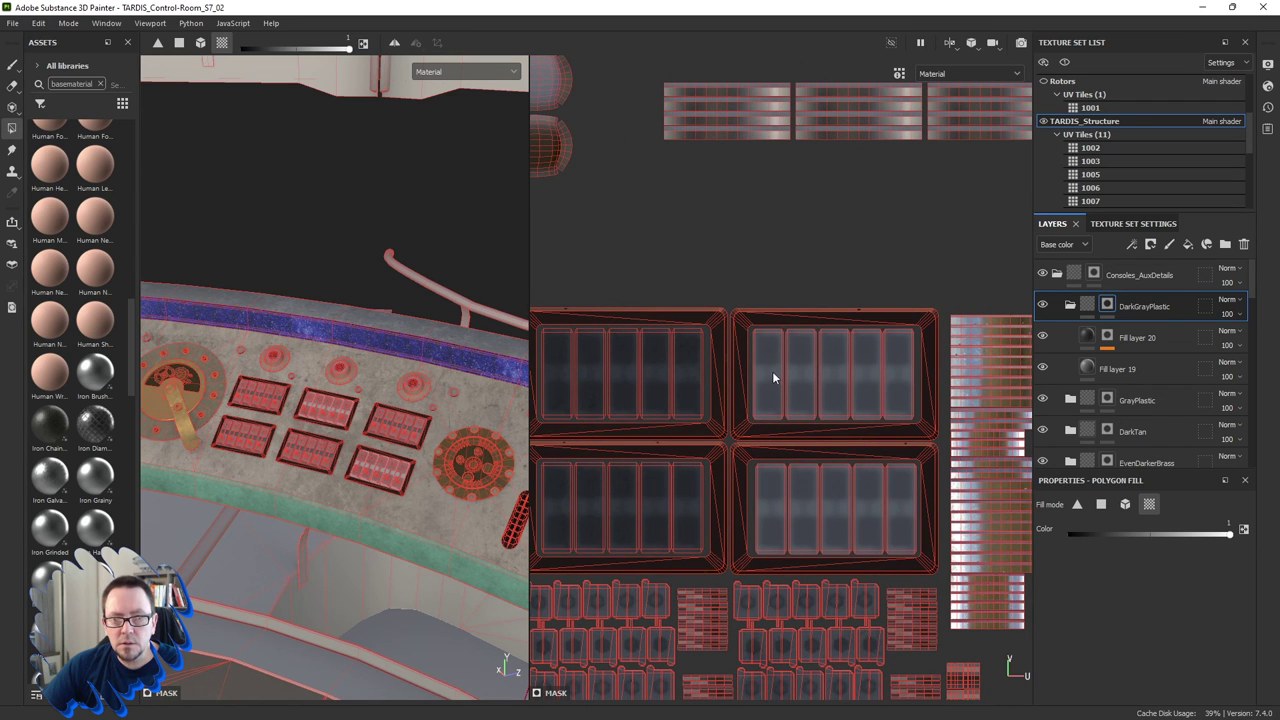
pyautogui.click(884, 375)
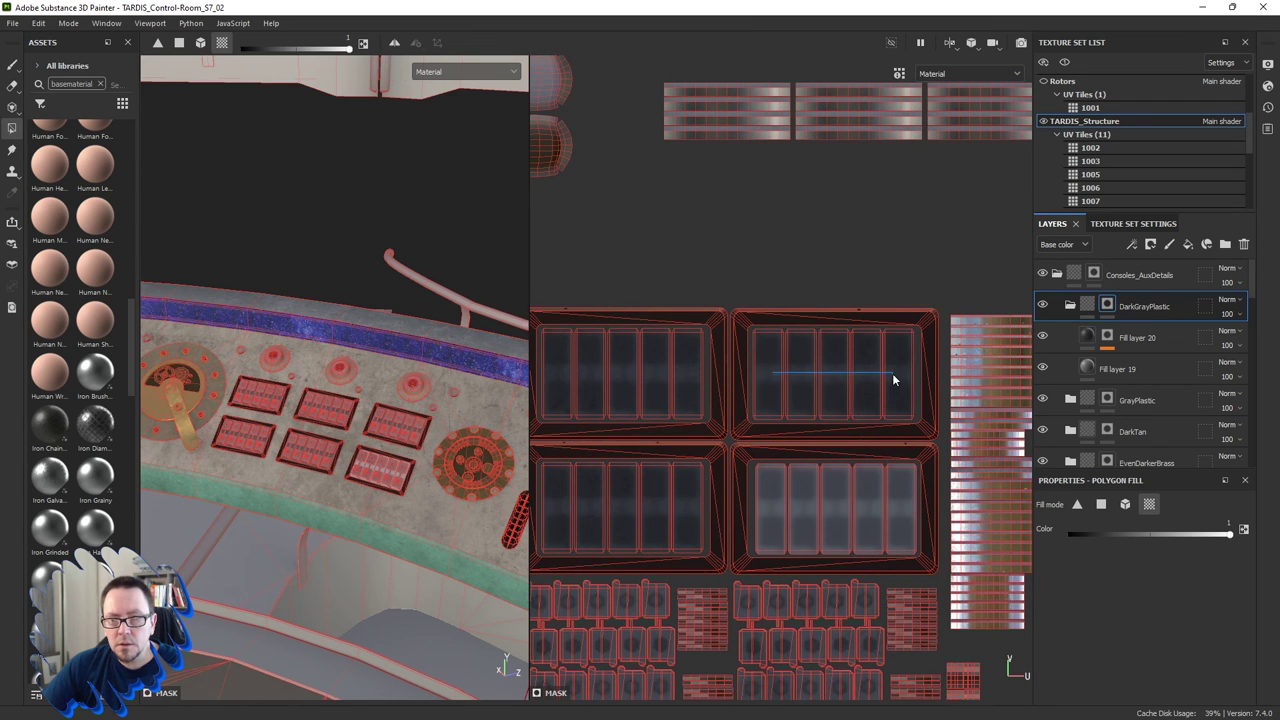
pyautogui.click(852, 514)
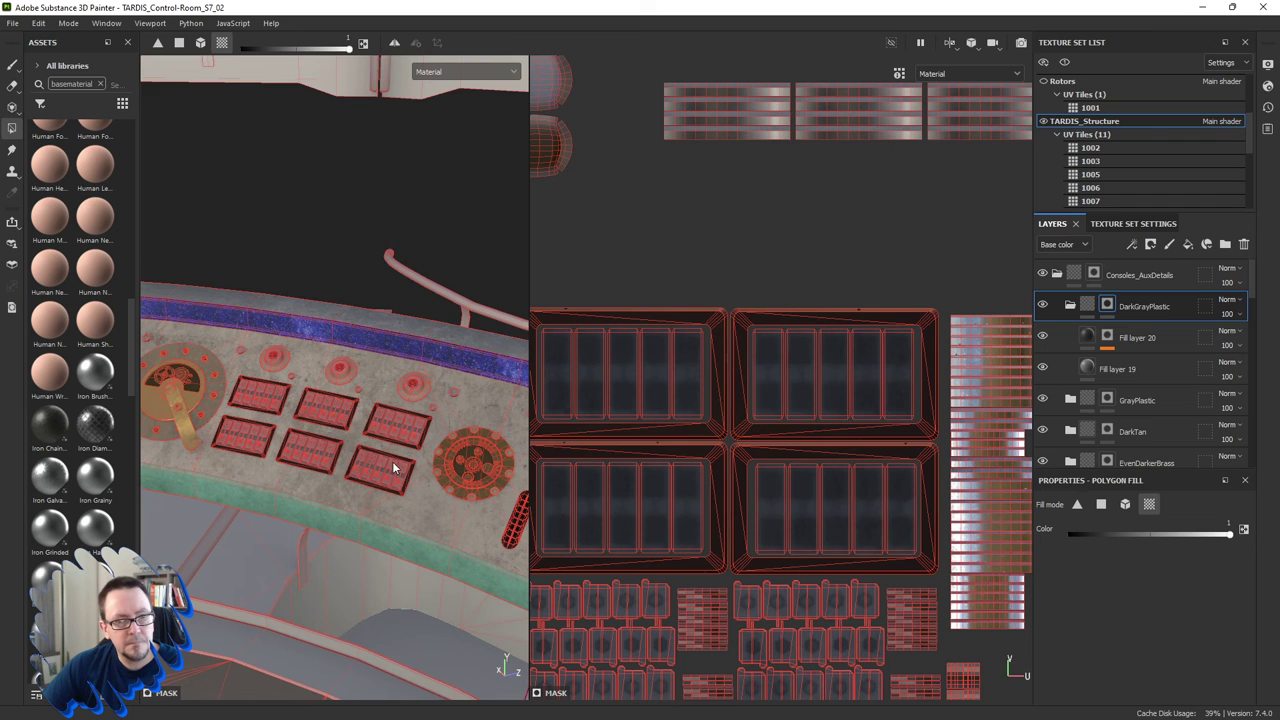
pyautogui.keyDown('alt'); pyautogui.moveTo(392, 461); pyautogui.dragTo(470, 450); pyautogui.keyUp('alt')
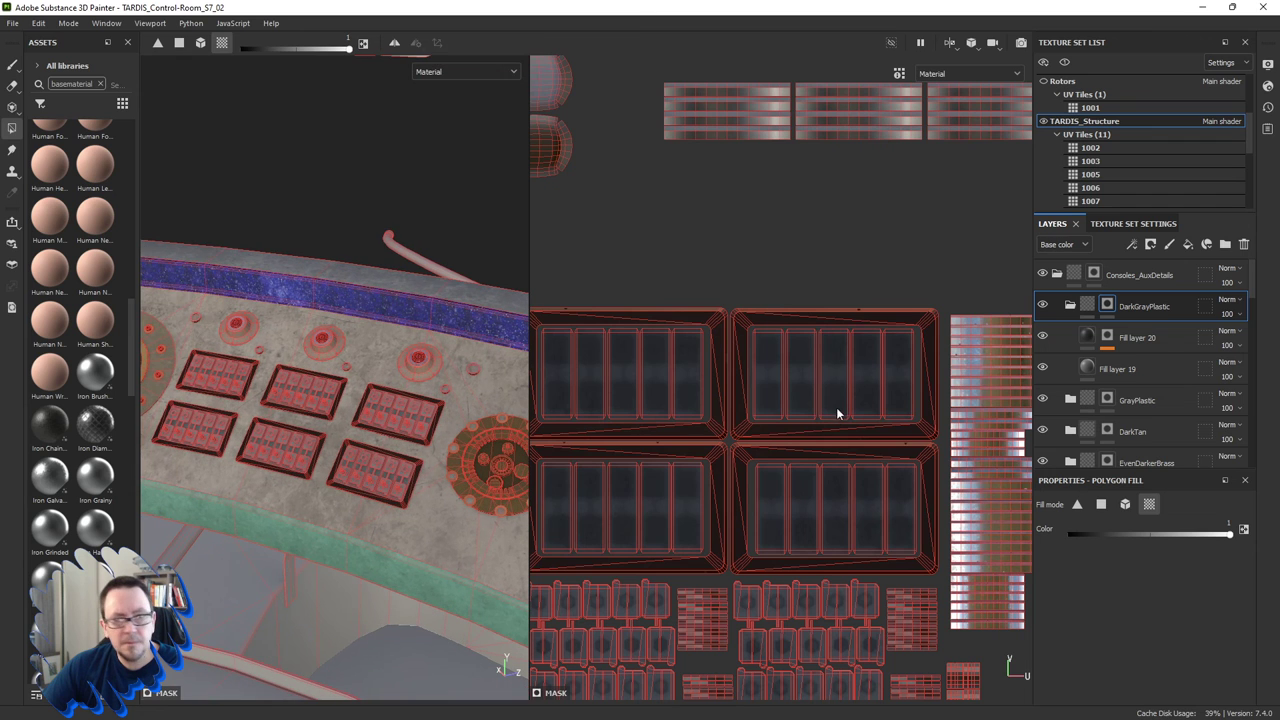
# Darken DarkGrayPlastic's Fill layer 19 to 656565 (V 0.395) and widen the 3D view.
pyautogui.click(1087, 370)
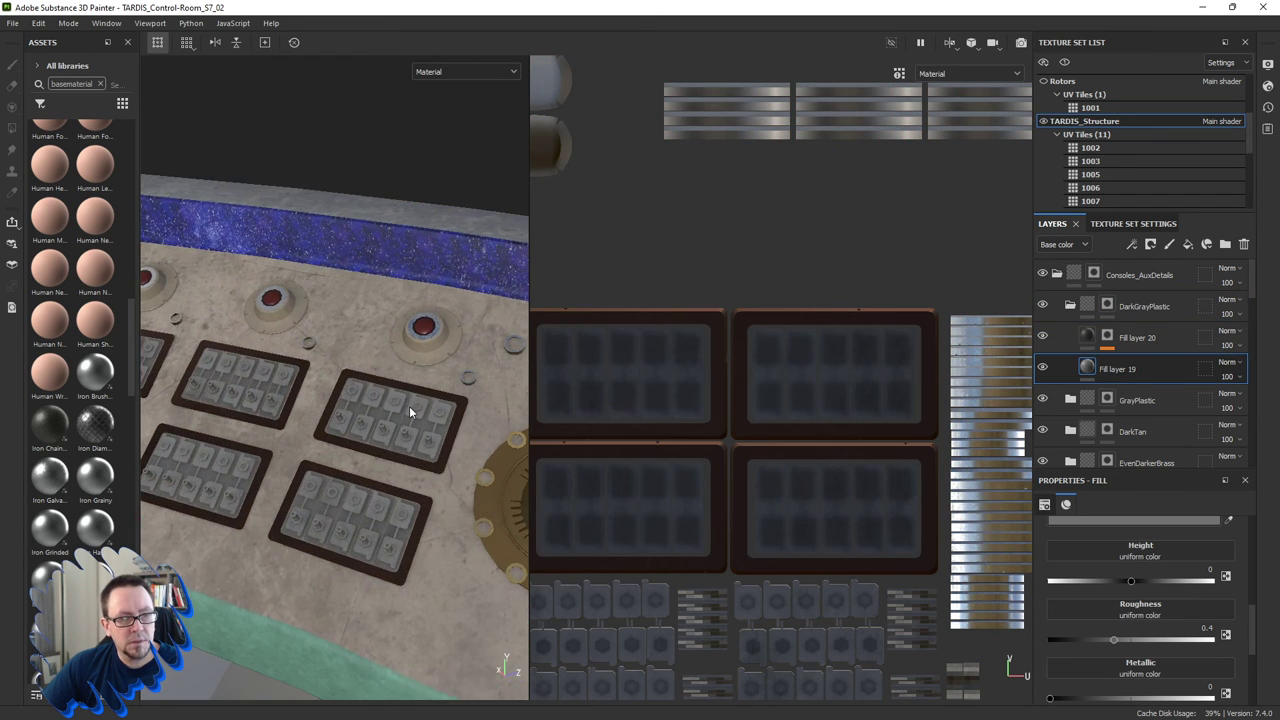
pyautogui.scroll(5, 409, 406)
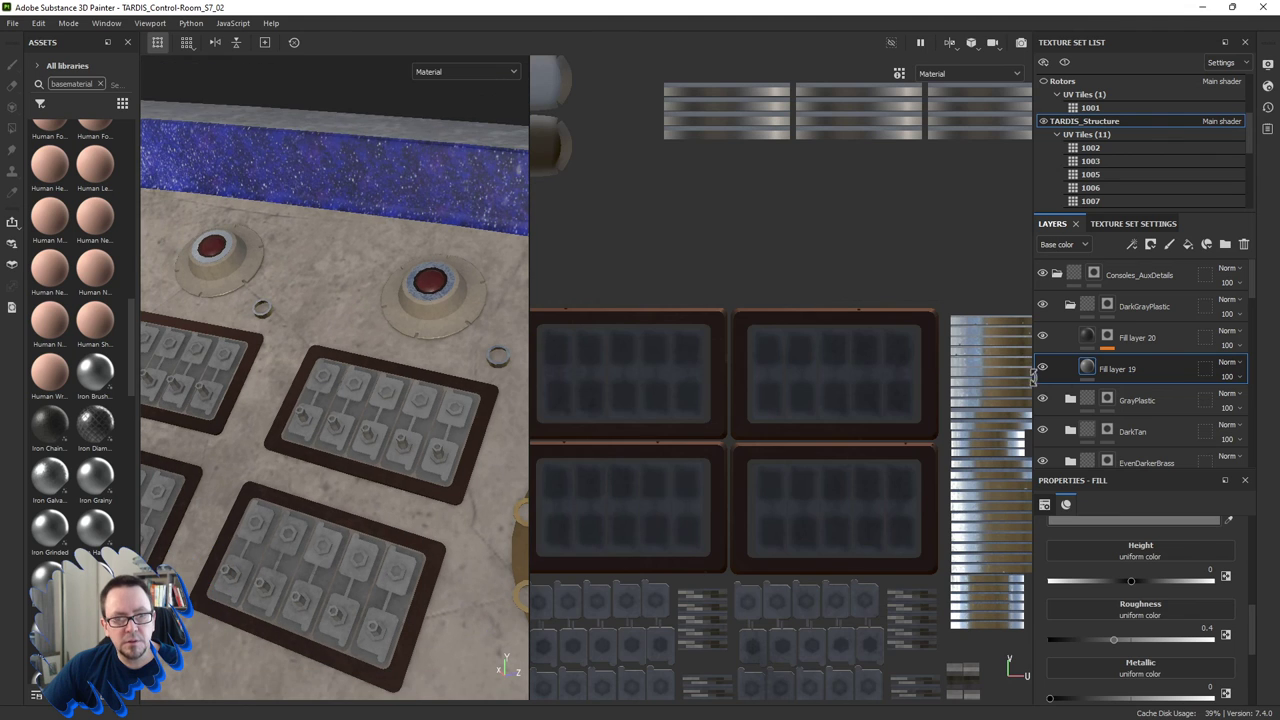
pyautogui.click(1100, 521)
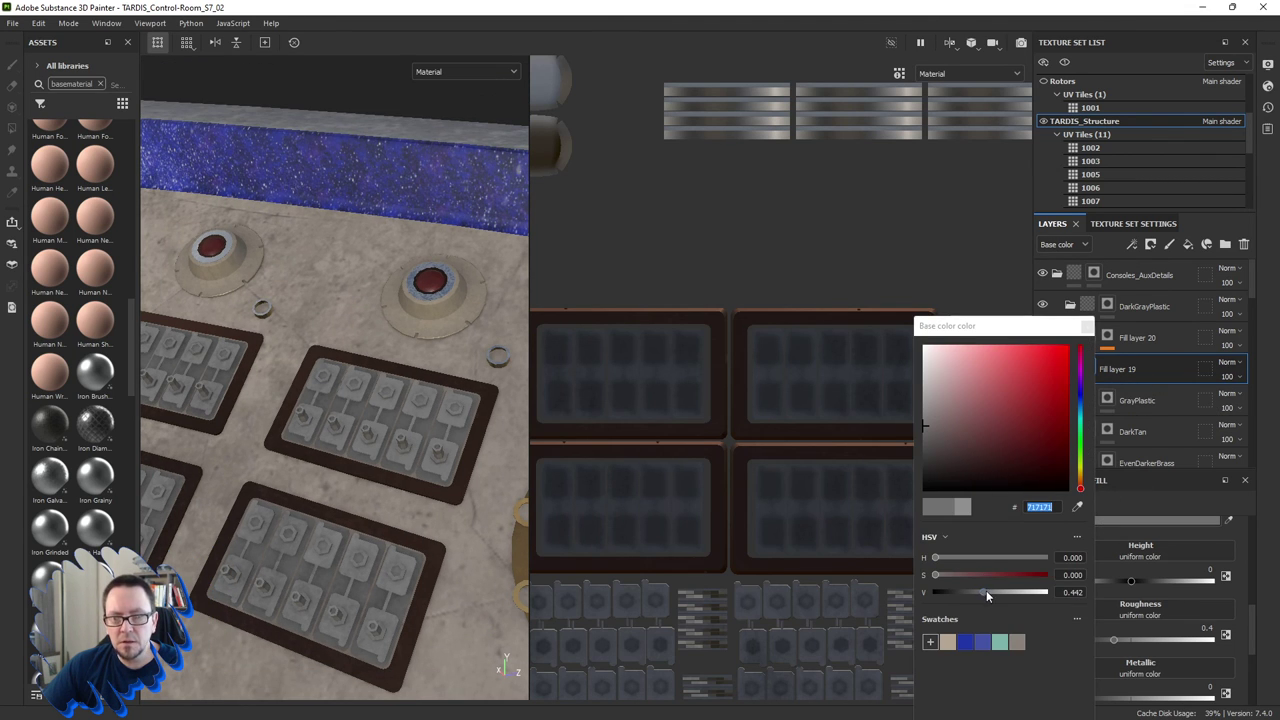
pyautogui.moveTo(986, 592); pyautogui.dragTo(977, 594)
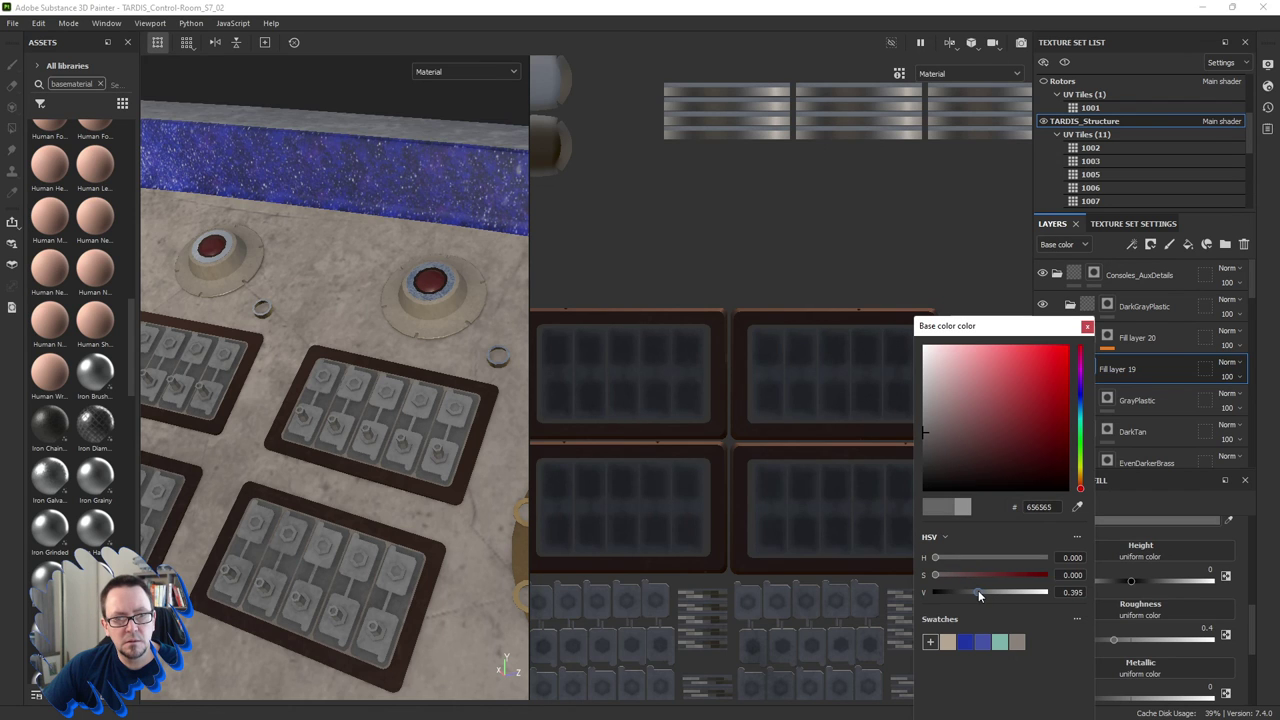
pyautogui.click(1089, 327)
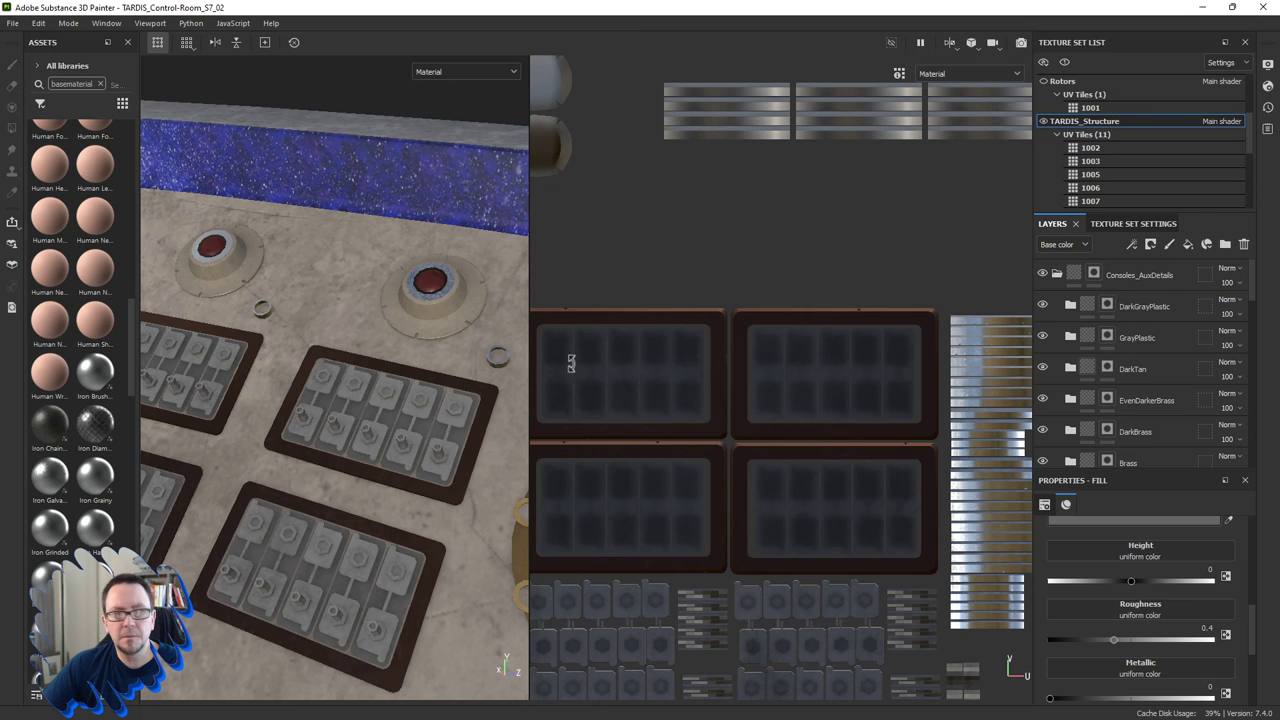
pyautogui.moveTo(528, 360); pyautogui.dragTo(938, 353)
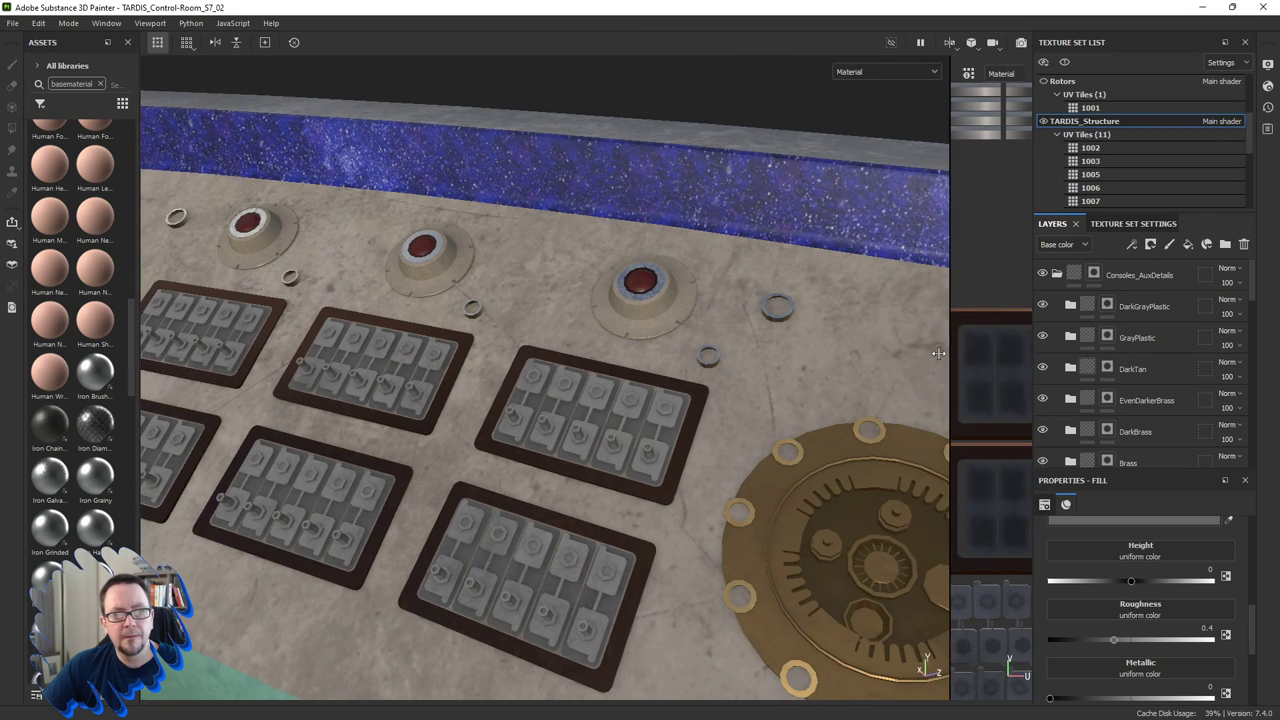
pyautogui.scroll(-5, 725, 388)
pyautogui.moveTo(726, 390)
pyautogui.keyDown('alt'); pyautogui.mouseDown()
pyautogui.moveTo(718, 399)
pyautogui.moveTo(653, 366)
pyautogui.moveTo(520, 376)
pyautogui.moveTo(627, 392)
pyautogui.moveTo(318, 405)
pyautogui.moveTo(358, 394)
pyautogui.moveTo(296, 413)
pyautogui.moveTo(514, 357)
pyautogui.moveTo(480, 314)
pyautogui.moveTo(580, 434)
pyautogui.moveTo(585, 393)
pyautogui.mouseUp(); pyautogui.keyUp('alt')
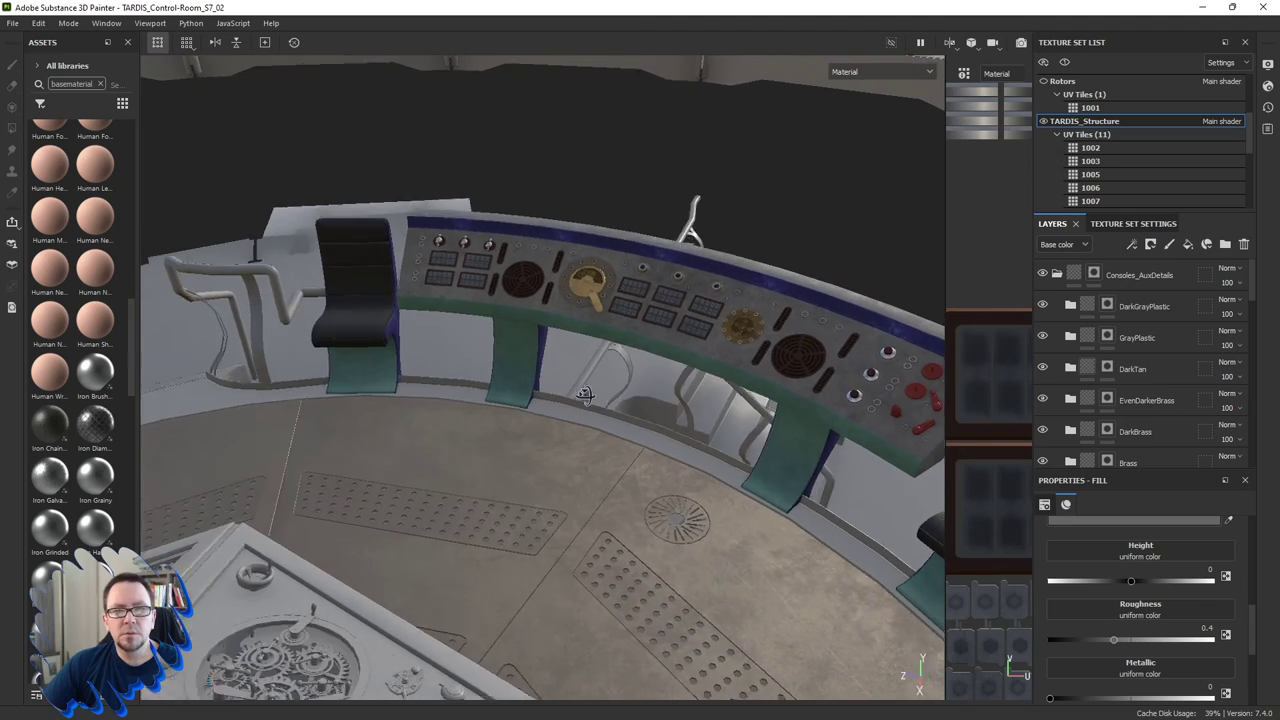
pyautogui.keyDown('shift'); pyautogui.moveTo(585, 393); pyautogui.dragTo(672, 399, button='right'); pyautogui.keyUp('shift')
pyautogui.moveTo(672, 413)
pyautogui.keyDown('alt'); pyautogui.mouseDown()
pyautogui.moveTo(623, 406)
pyautogui.moveTo(623, 423)
pyautogui.moveTo(716, 445)
pyautogui.moveTo(535, 422)
pyautogui.moveTo(566, 397)
pyautogui.moveTo(597, 409)
pyautogui.moveTo(523, 371)
pyautogui.mouseUp(); pyautogui.keyUp('alt')
pyautogui.scroll(3, 566, 400)
pyautogui.moveTo(523, 371)
pyautogui.keyDown('alt'); pyautogui.mouseDown(button='middle')
pyautogui.moveTo(597, 410)
pyautogui.moveTo(413, 314)
pyautogui.mouseUp(button='middle'); pyautogui.keyUp('alt')
pyautogui.moveTo(413, 314)
pyautogui.keyDown('alt'); pyautogui.mouseDown()
pyautogui.moveTo(566, 372)
pyautogui.moveTo(614, 371)
pyautogui.mouseUp(); pyautogui.keyUp('alt')
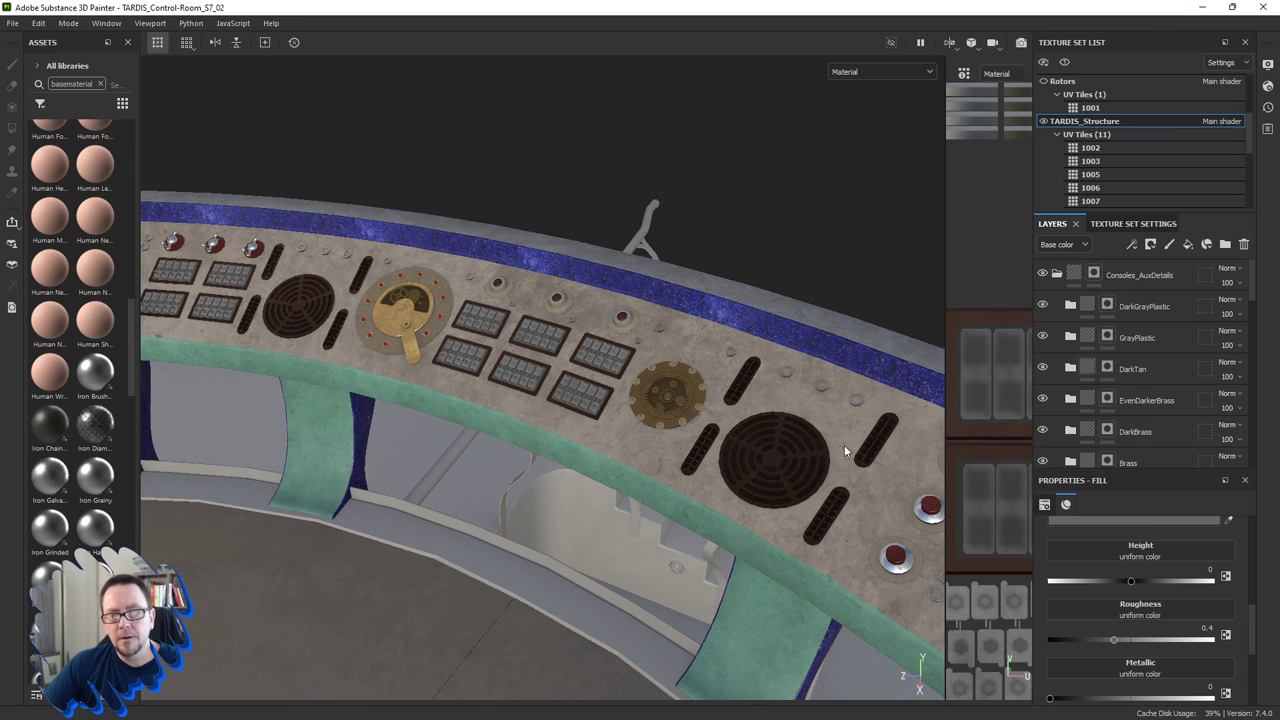
# Toggle Brass and DarkerMetal visibility to see which console parts they cover.
pyautogui.click(1131, 400)
pyautogui.scroll(-1, 1131, 400)
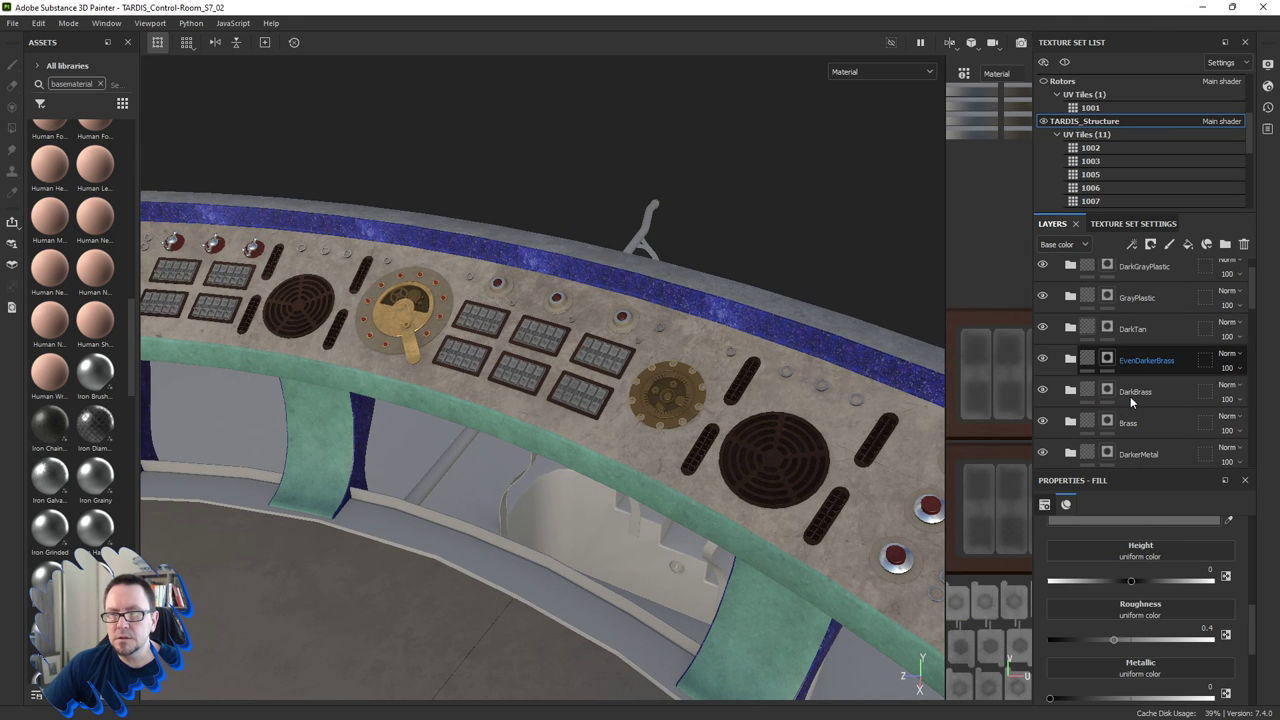
pyautogui.scroll(-1, 1131, 399)
pyautogui.click(1043, 383)
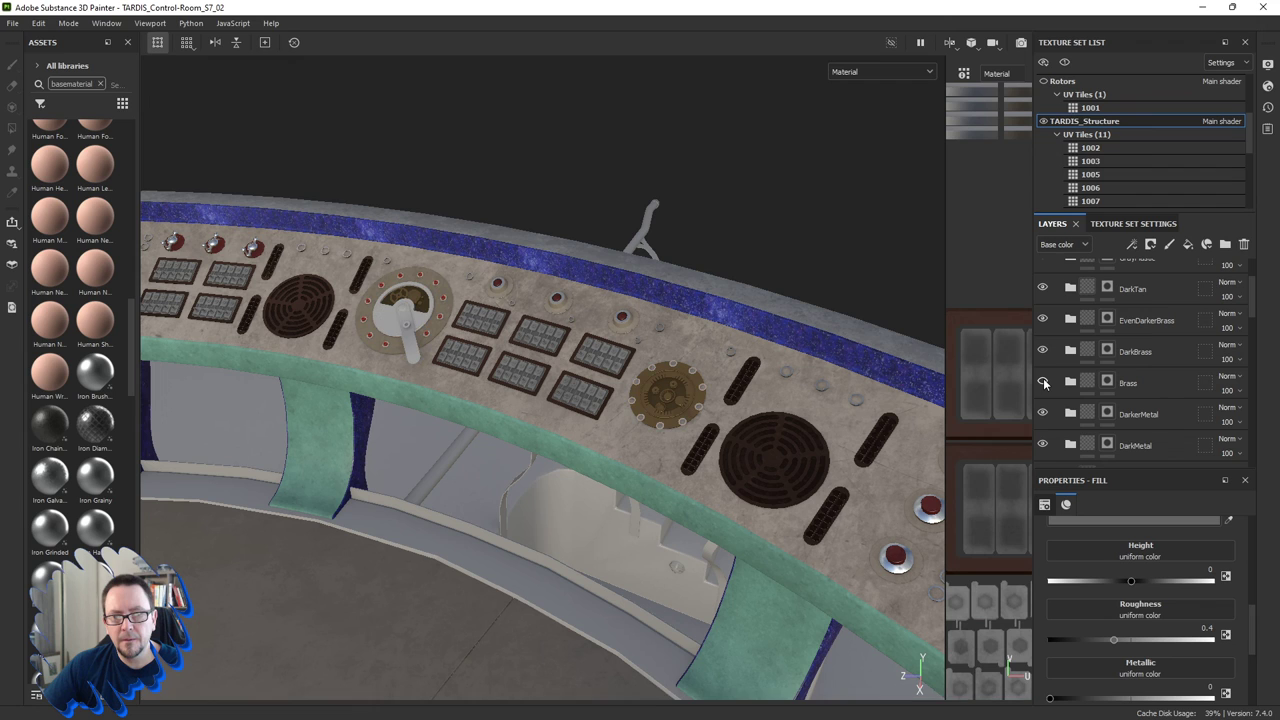
pyautogui.click(1043, 383)
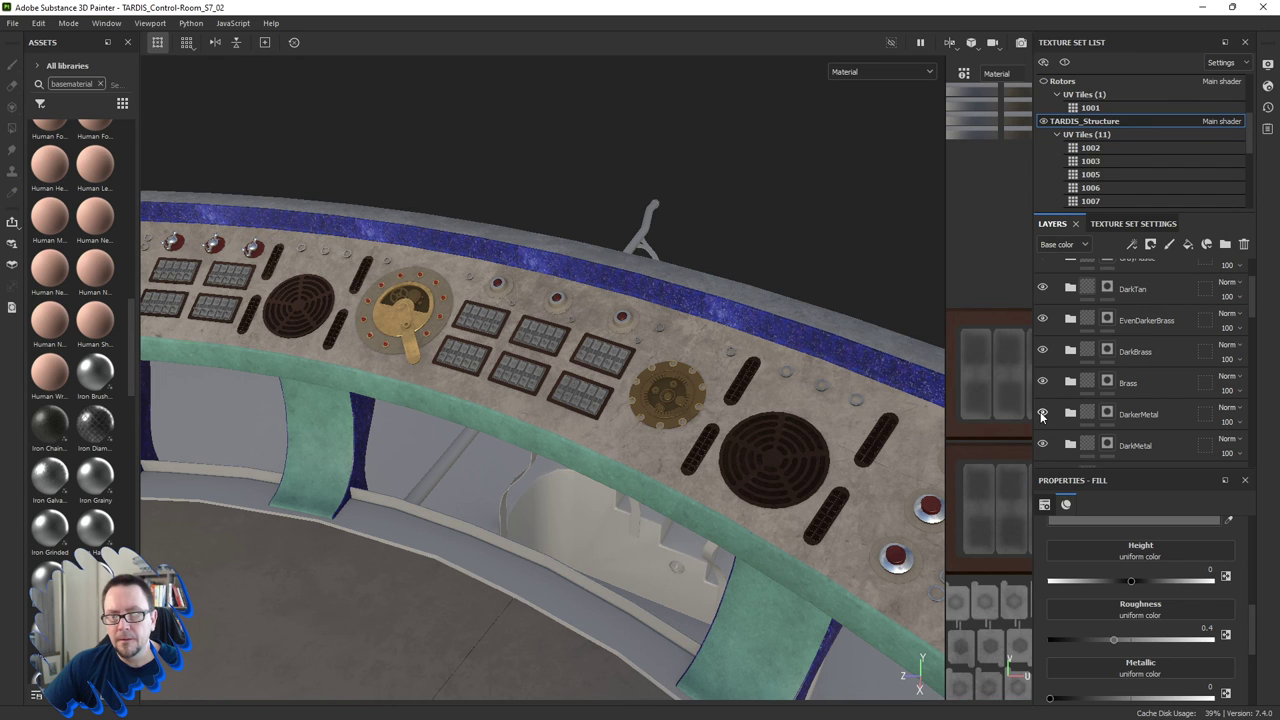
pyautogui.click(1042, 414)
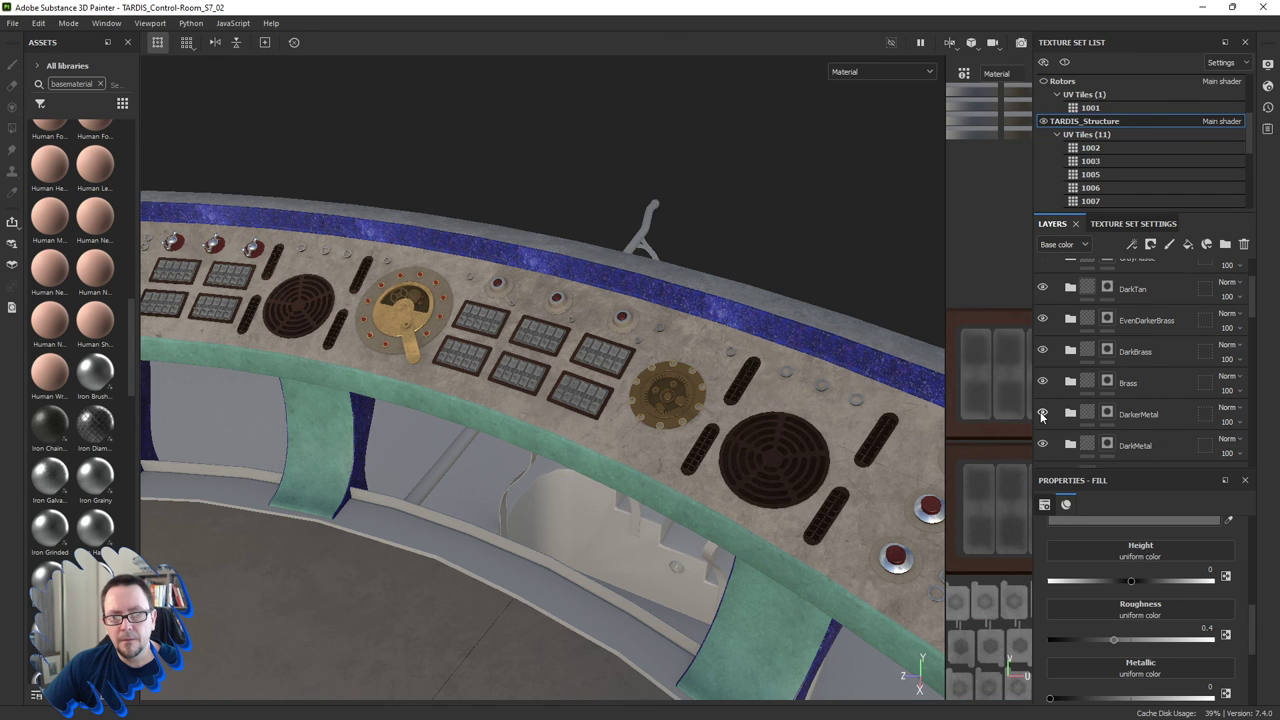
# Lighten DarkMetal's Fill layer 14 base colour to brown 6B4B3A (V 0.419).
pyautogui.click(1125, 445)
pyautogui.press('4')
pyautogui.scroll(-2, 1125, 440)
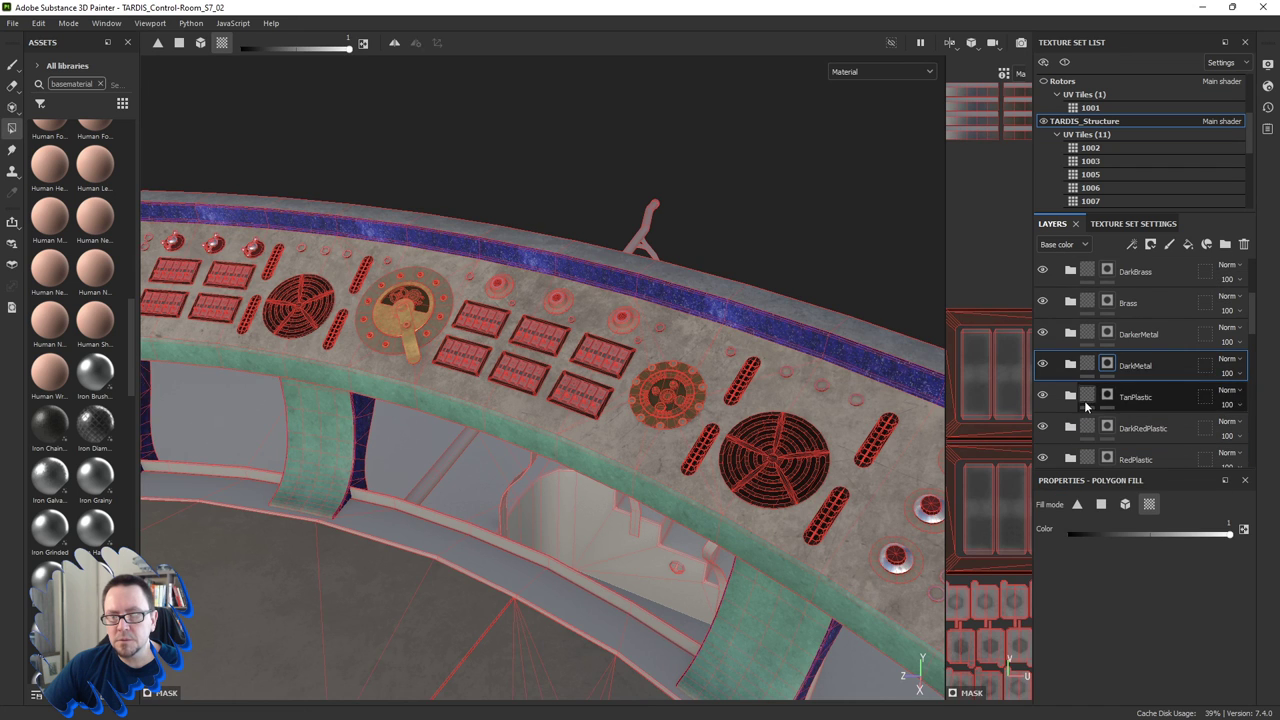
pyautogui.click(1070, 364)
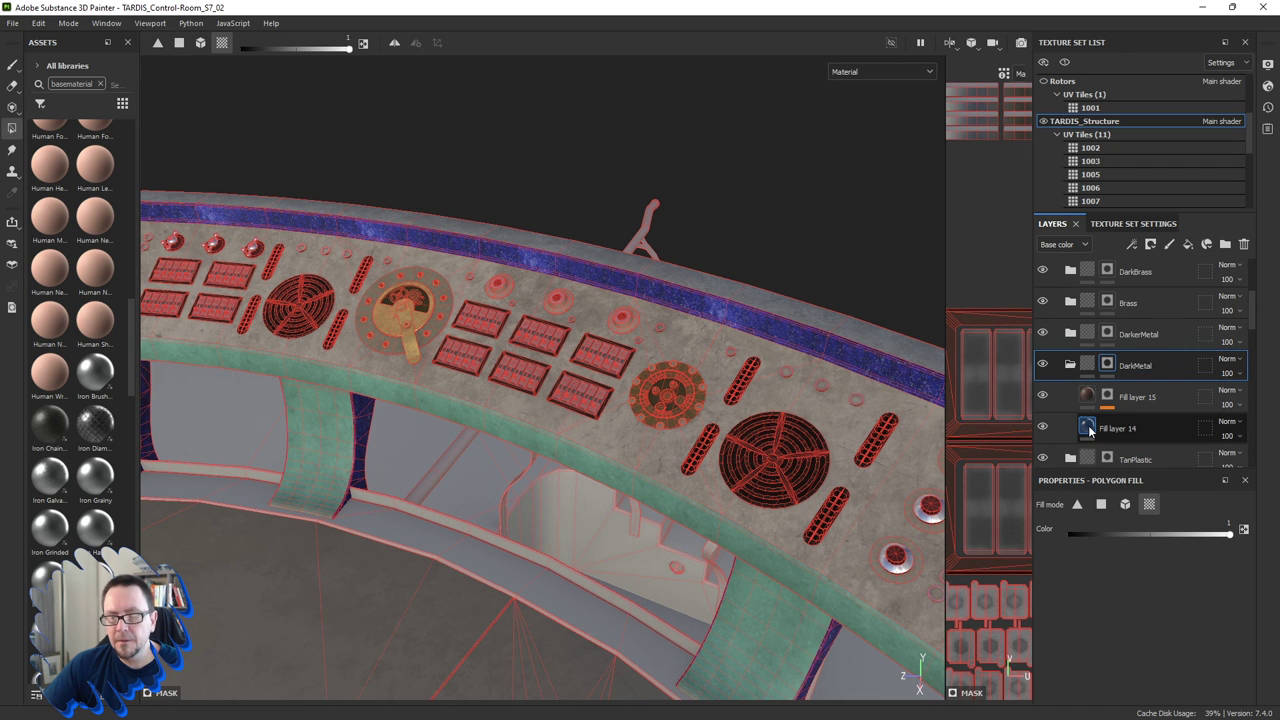
pyautogui.click(1088, 425)
pyautogui.click(1102, 561)
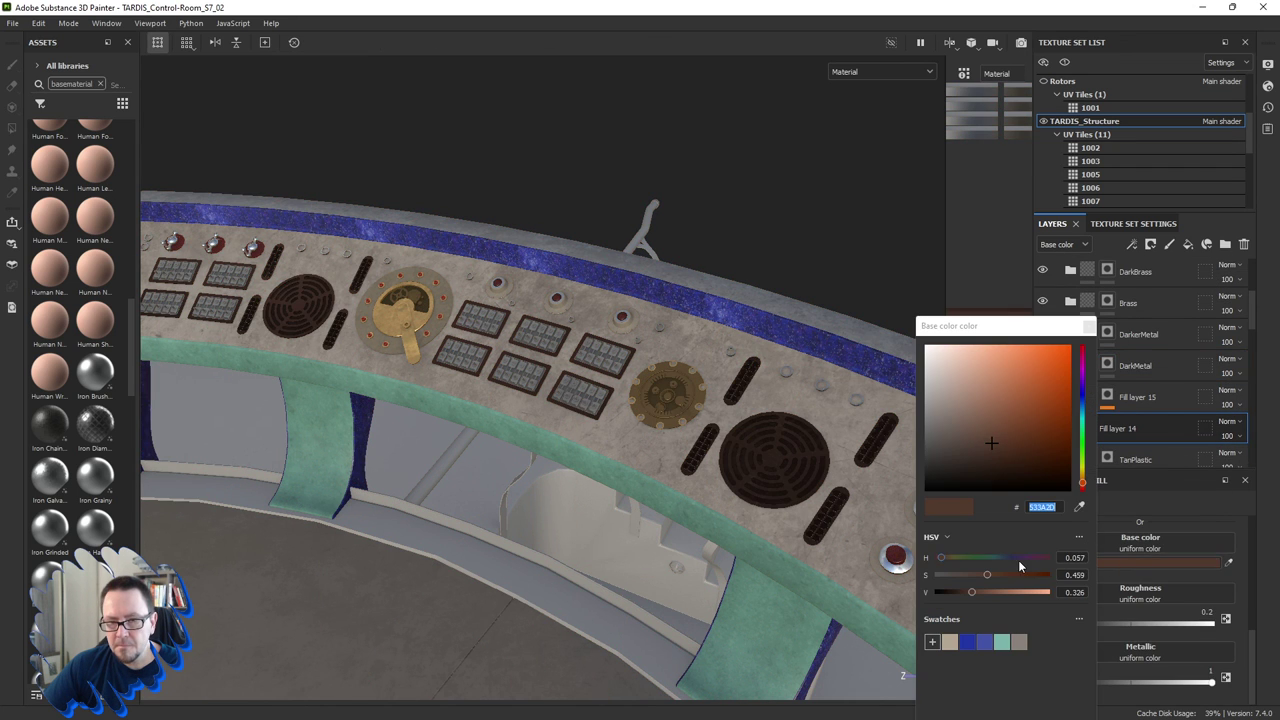
pyautogui.moveTo(972, 591); pyautogui.dragTo(982, 594)
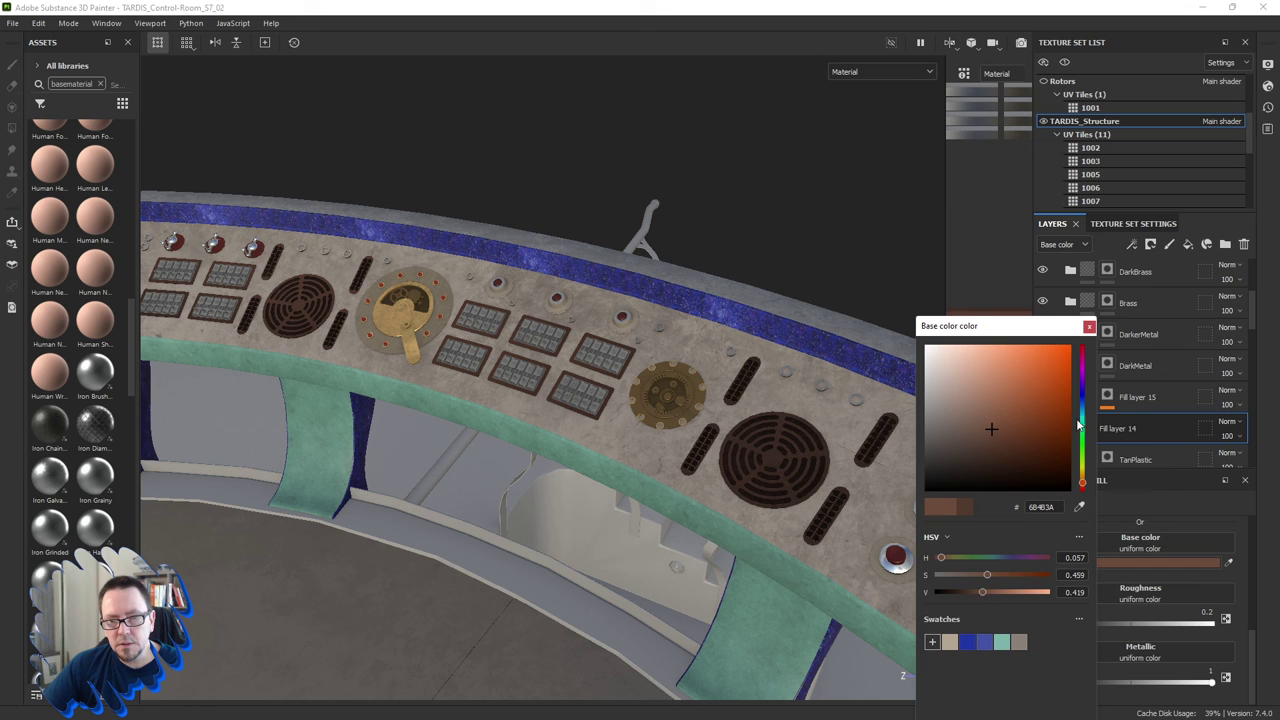
pyautogui.click(1089, 326)
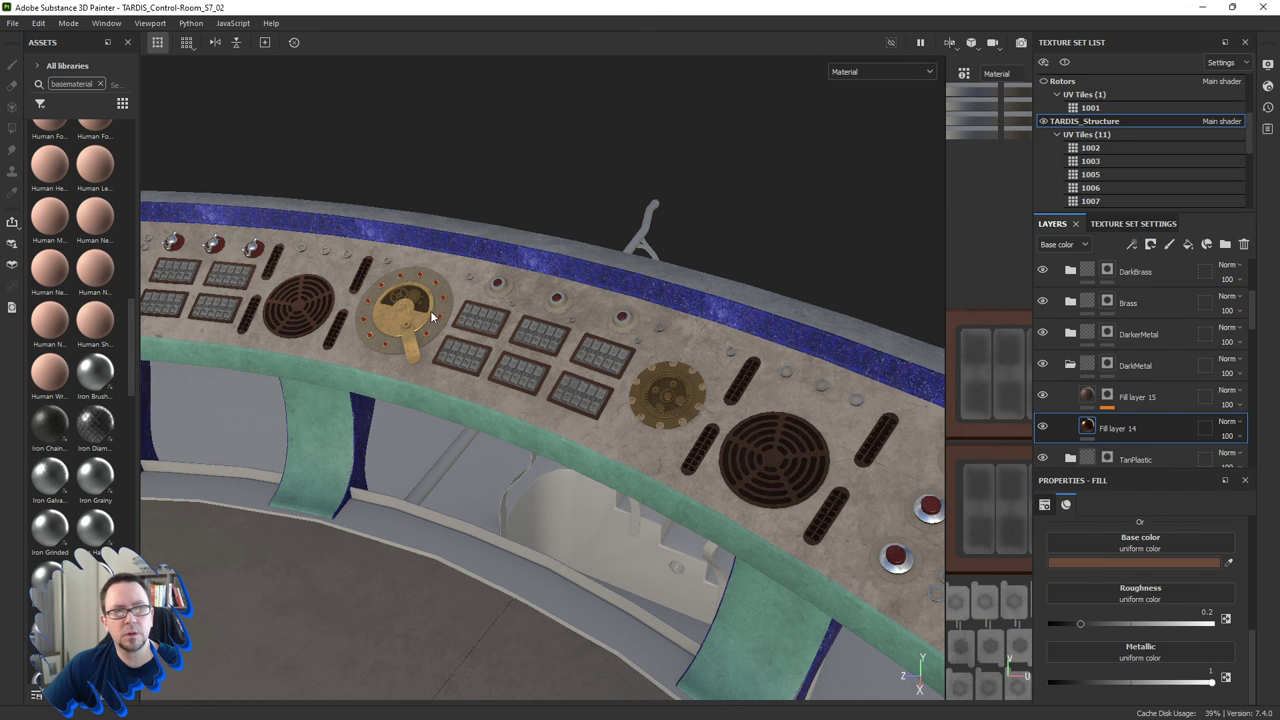
# Orbit and zoom out to review the grilles across the whole control room.
pyautogui.moveTo(432, 316)
pyautogui.keyDown('alt'); pyautogui.mouseDown()
pyautogui.moveTo(316, 337)
pyautogui.moveTo(395, 368)
pyautogui.mouseUp(); pyautogui.keyUp('alt')
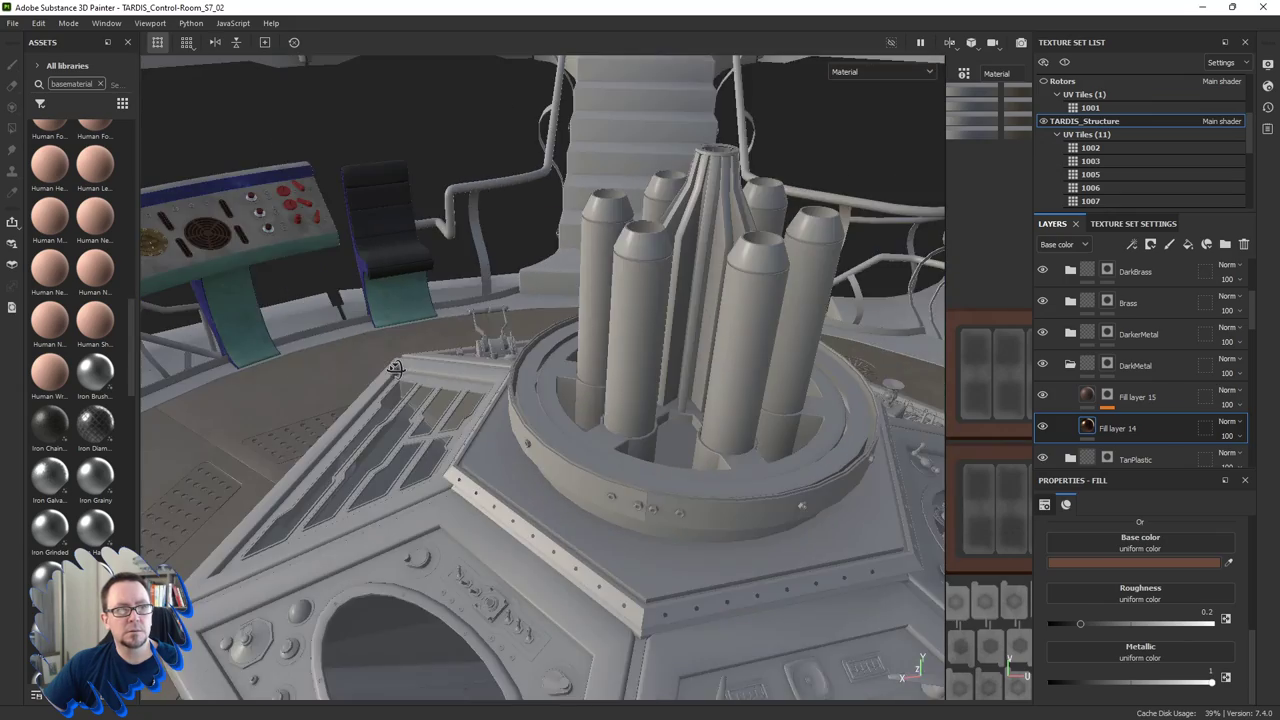
pyautogui.keyDown('alt'); pyautogui.moveTo(395, 368); pyautogui.dragTo(370, 364, button='right'); pyautogui.keyUp('alt')
pyautogui.moveTo(370, 364)
pyautogui.keyDown('alt'); pyautogui.mouseDown()
pyautogui.moveTo(395, 334)
pyautogui.moveTo(605, 287)
pyautogui.mouseUp(); pyautogui.keyUp('alt')
pyautogui.scroll(3, 605, 287)
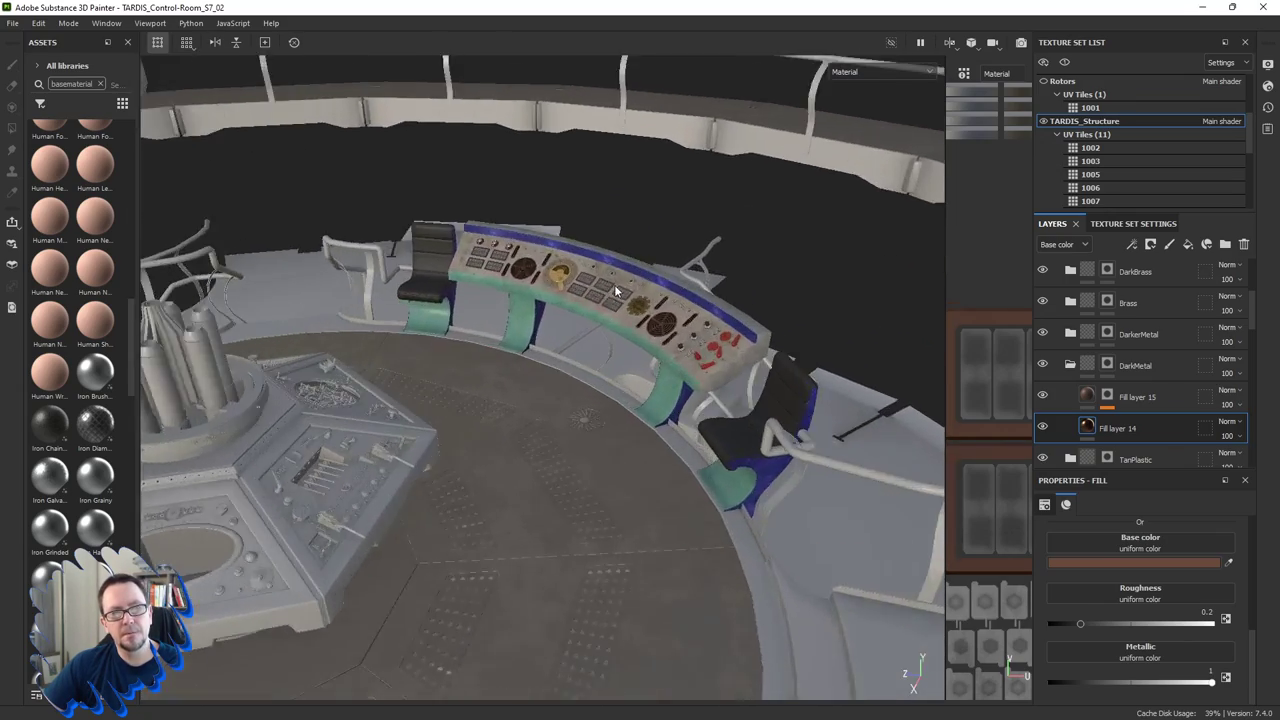
pyautogui.scroll(3, 614, 284)
pyautogui.scroll(3, 620, 284)
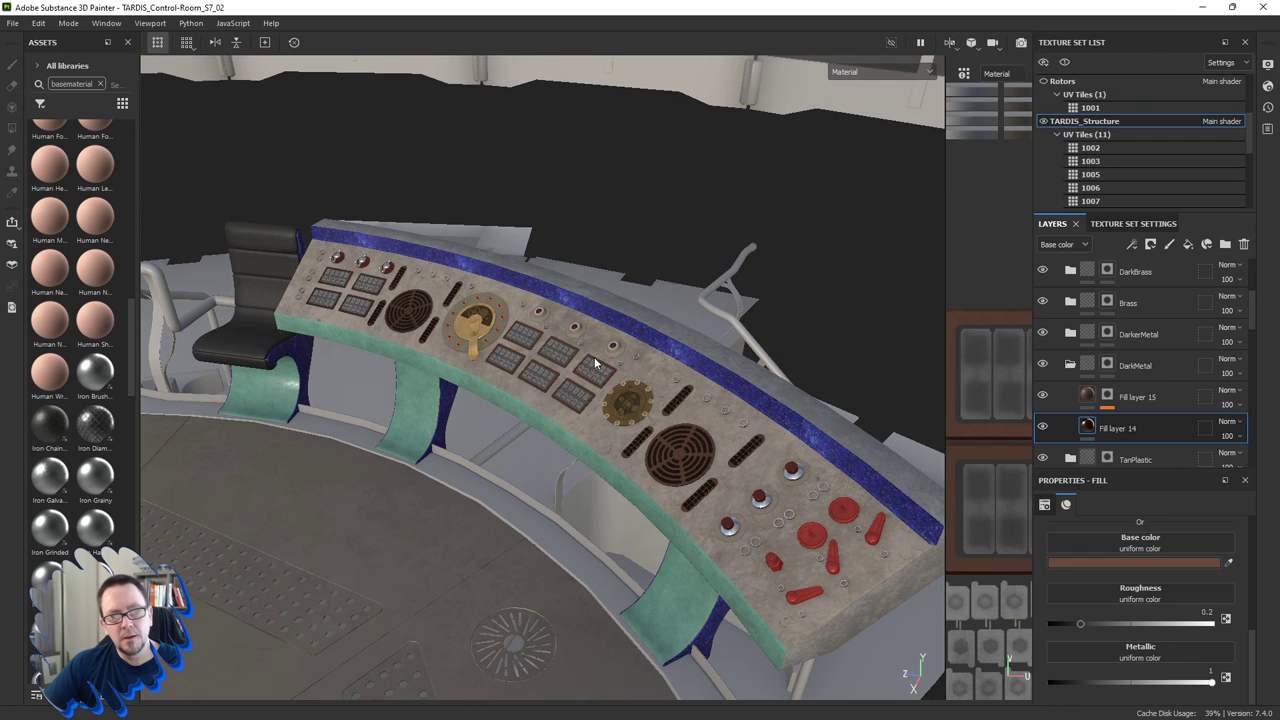